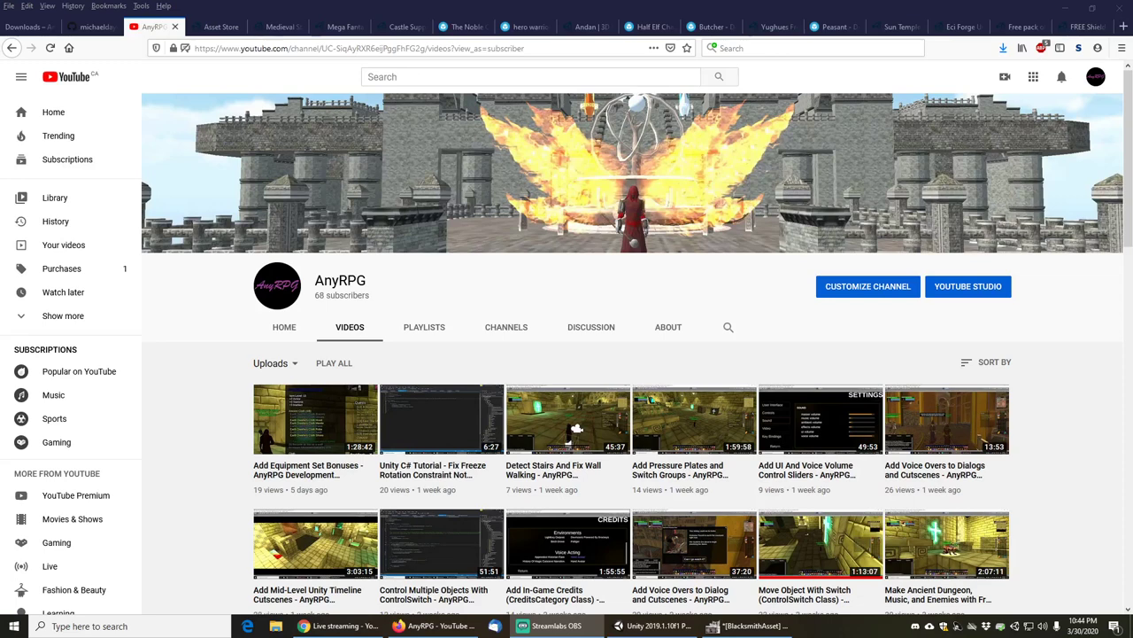
- Look through the uploaded videos on the AnyRPG YouTube channel
{"action": "key", "text": "alt+Tab"}
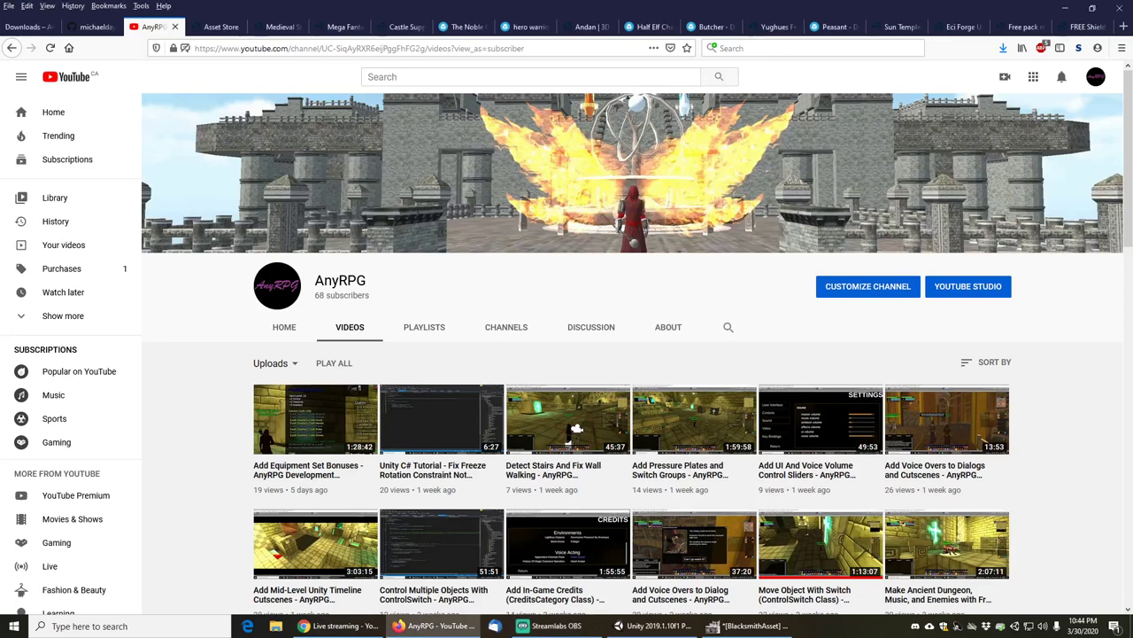
{"action": "key", "text": "alt+Tab"}
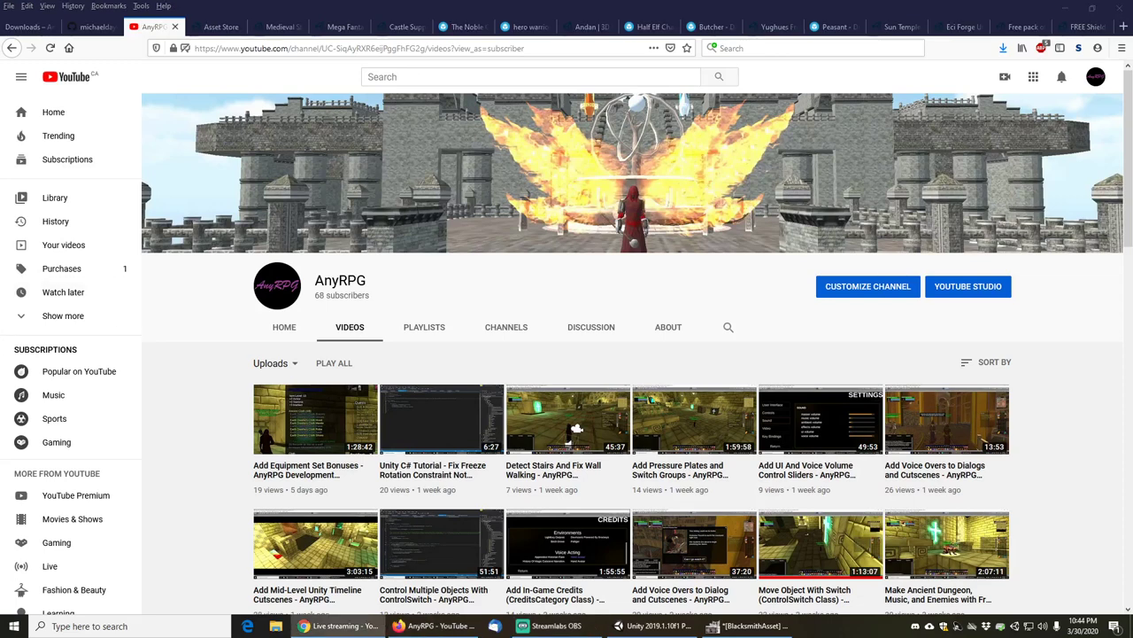
{"action": "key", "text": "alt+Tab"}
{"action": "left_click", "coordinate": [204, 421]}
{"action": "scroll", "coordinate": [202, 421], "scroll_direction": "down", "scroll_amount": 1}
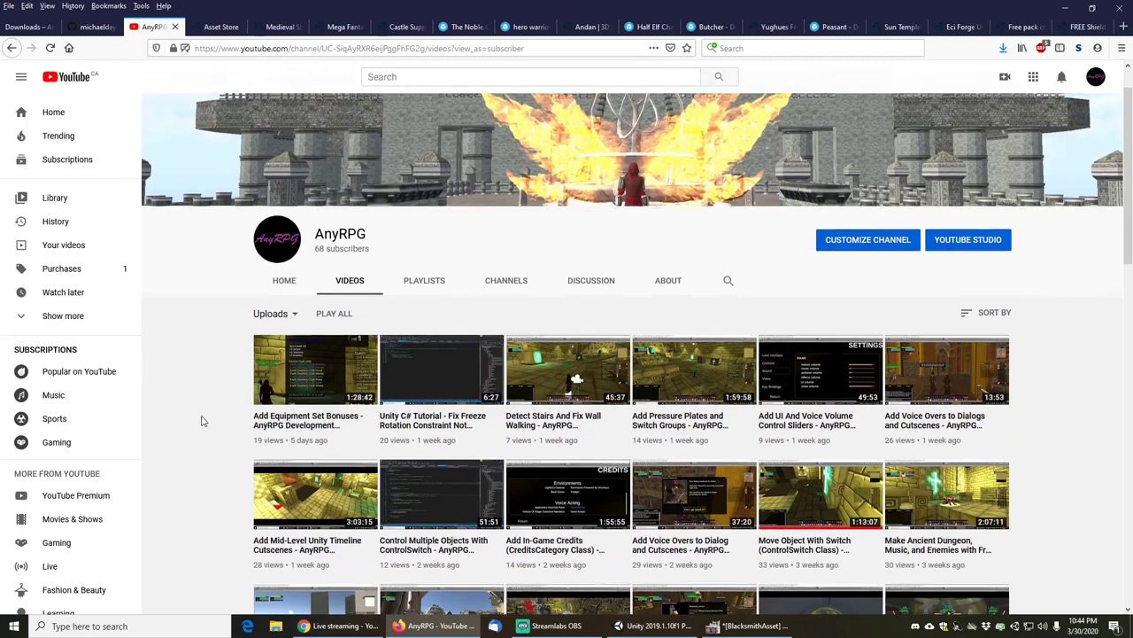
{"action": "scroll", "coordinate": [202, 421], "scroll_direction": "down", "scroll_amount": 1}
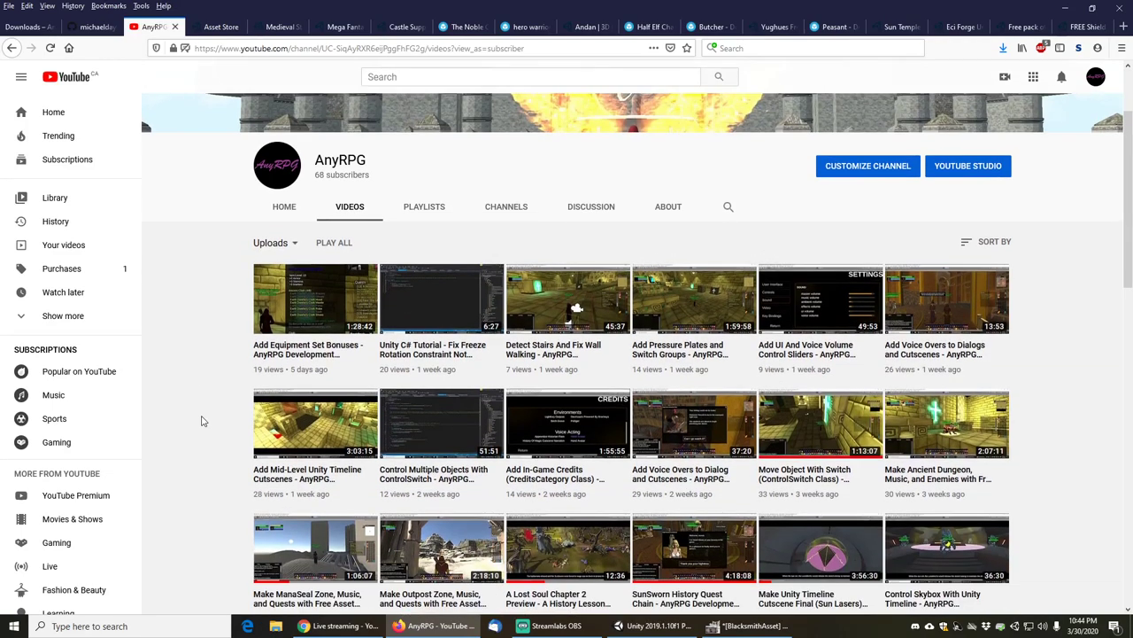
{"action": "scroll", "coordinate": [201, 421], "scroll_direction": "down", "scroll_amount": 1}
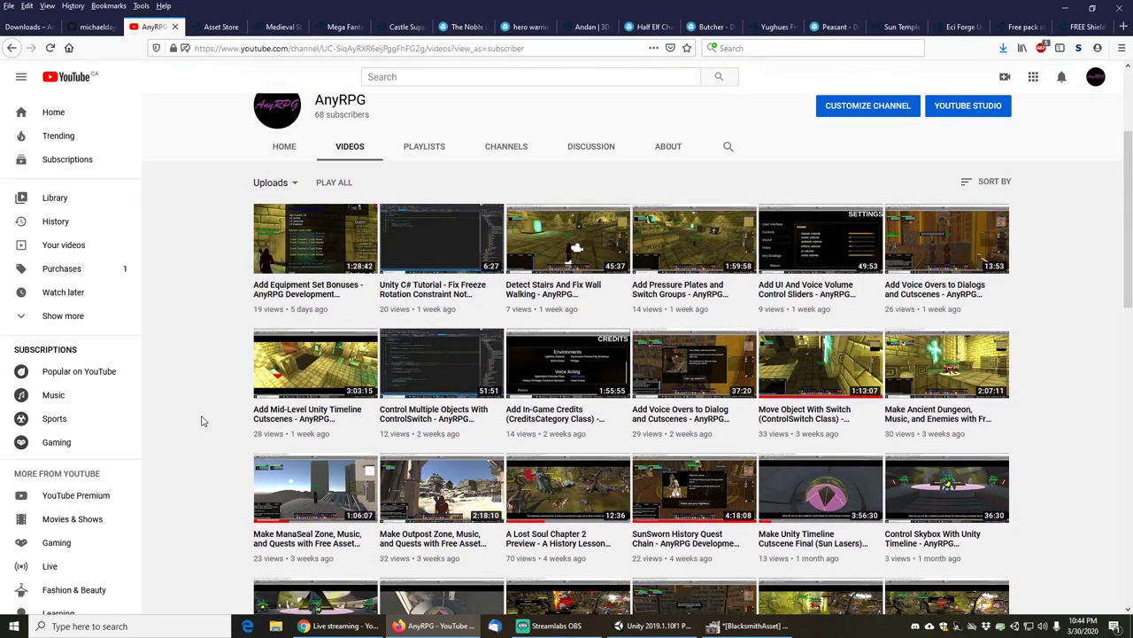
{"action": "scroll", "coordinate": [202, 421], "scroll_direction": "down", "scroll_amount": 2}
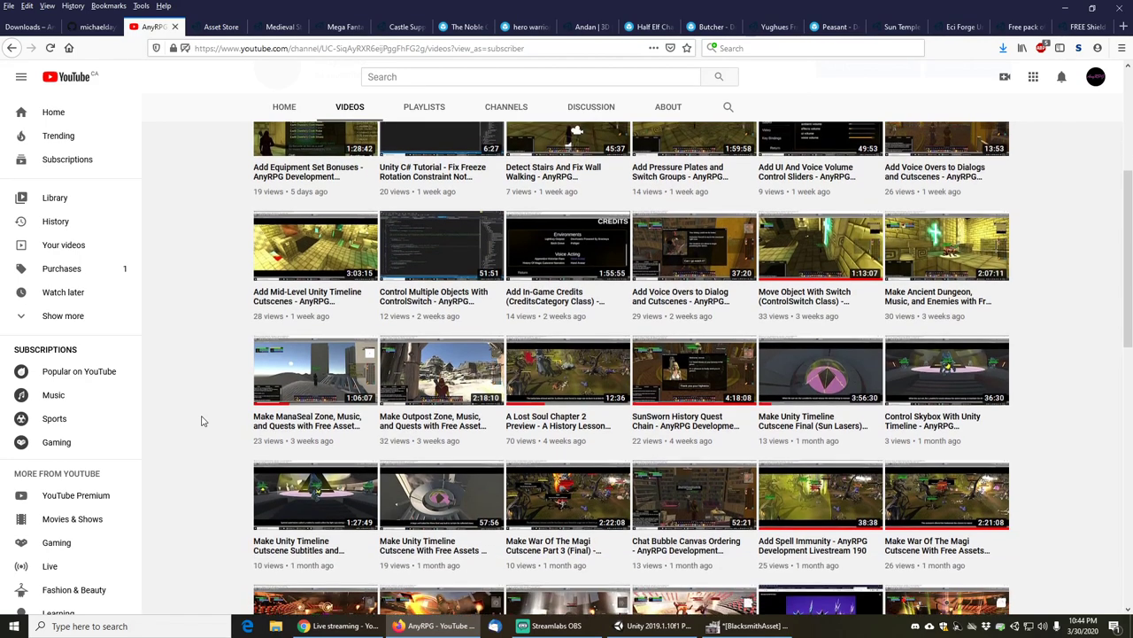
{"action": "scroll", "coordinate": [202, 418], "scroll_direction": "down", "scroll_amount": 1}
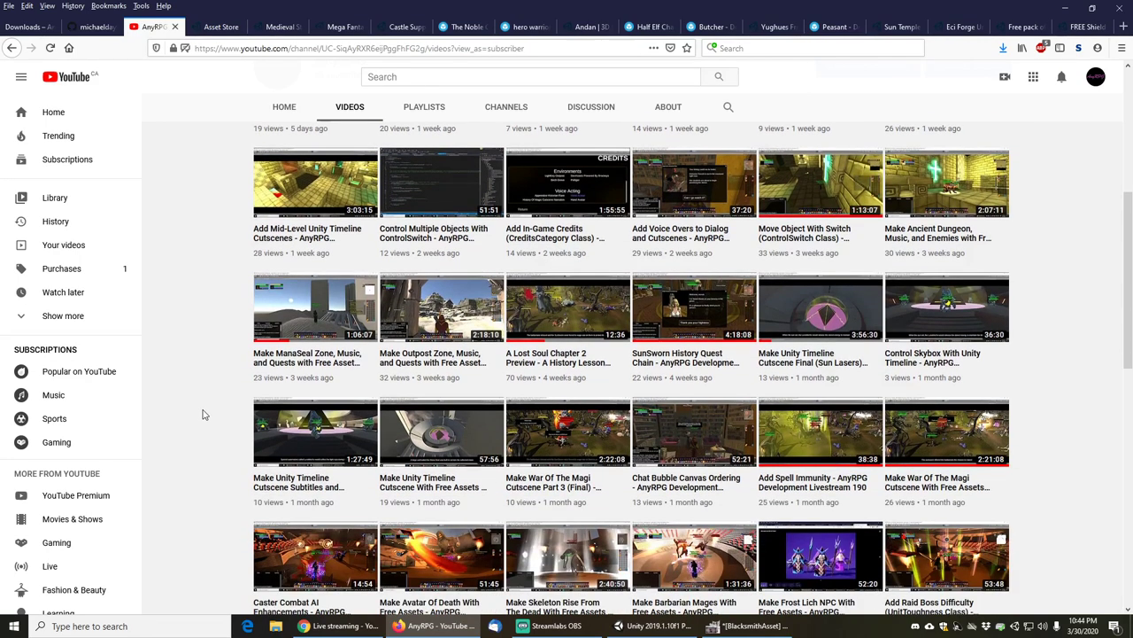
{"action": "scroll", "coordinate": [202, 414], "scroll_direction": "down", "scroll_amount": 1}
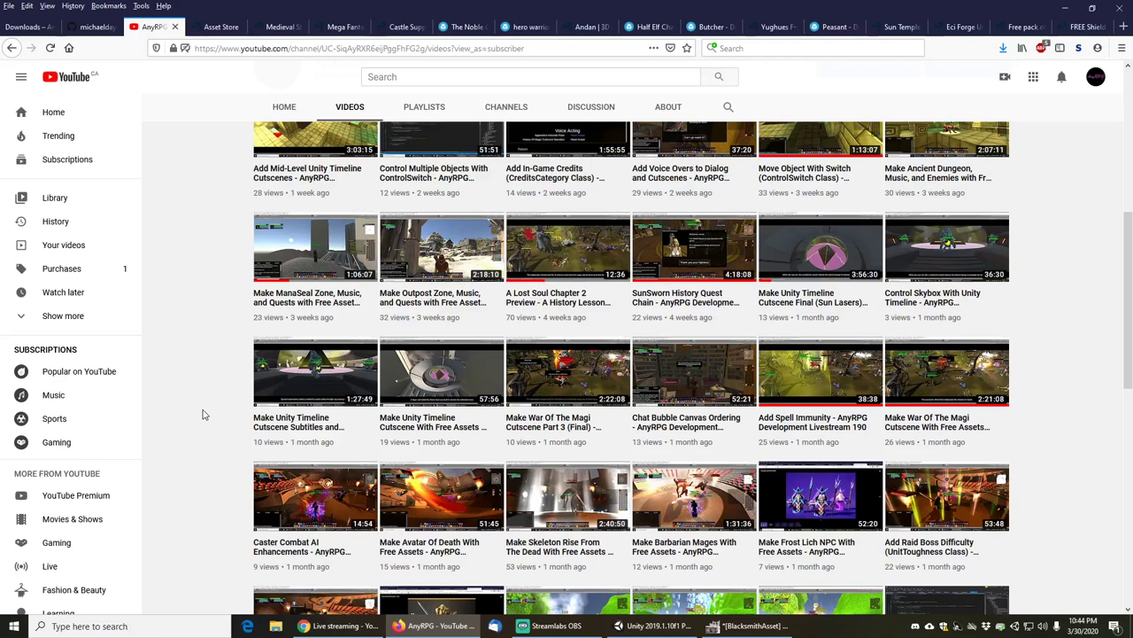
{"action": "scroll", "coordinate": [202, 412], "scroll_direction": "down", "scroll_amount": 1}
- Review the AnyRPG downloads page, including its free playable games, and check the AnyRPGAlphaCode GitHub repository
{"action": "left_click", "coordinate": [27, 26]}
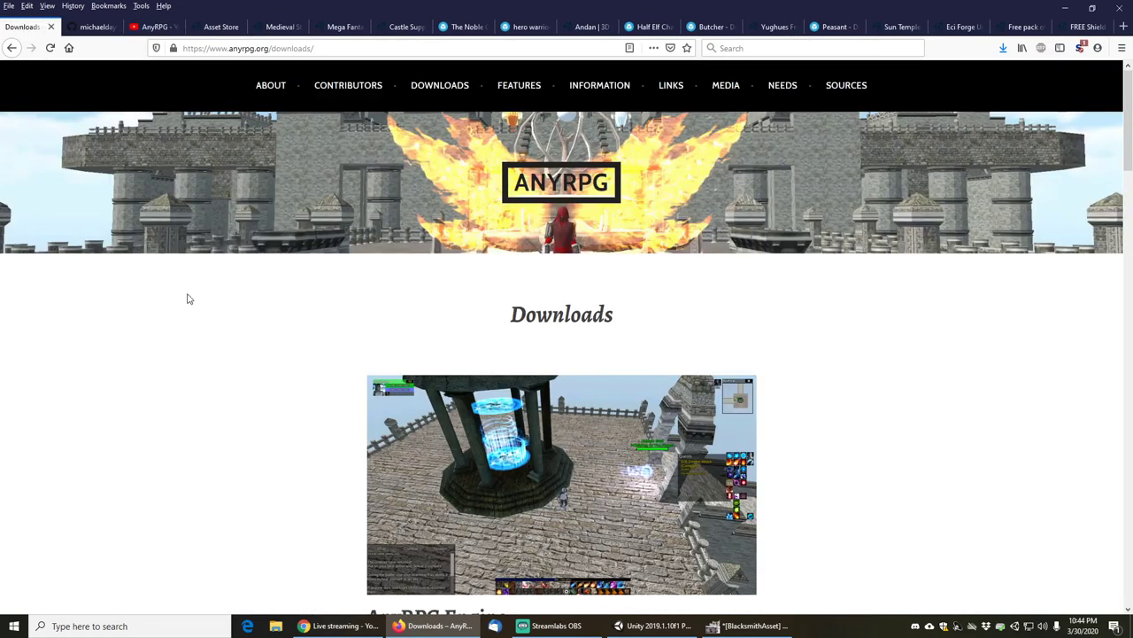
{"action": "scroll", "coordinate": [187, 299], "scroll_direction": "down", "scroll_amount": 9}
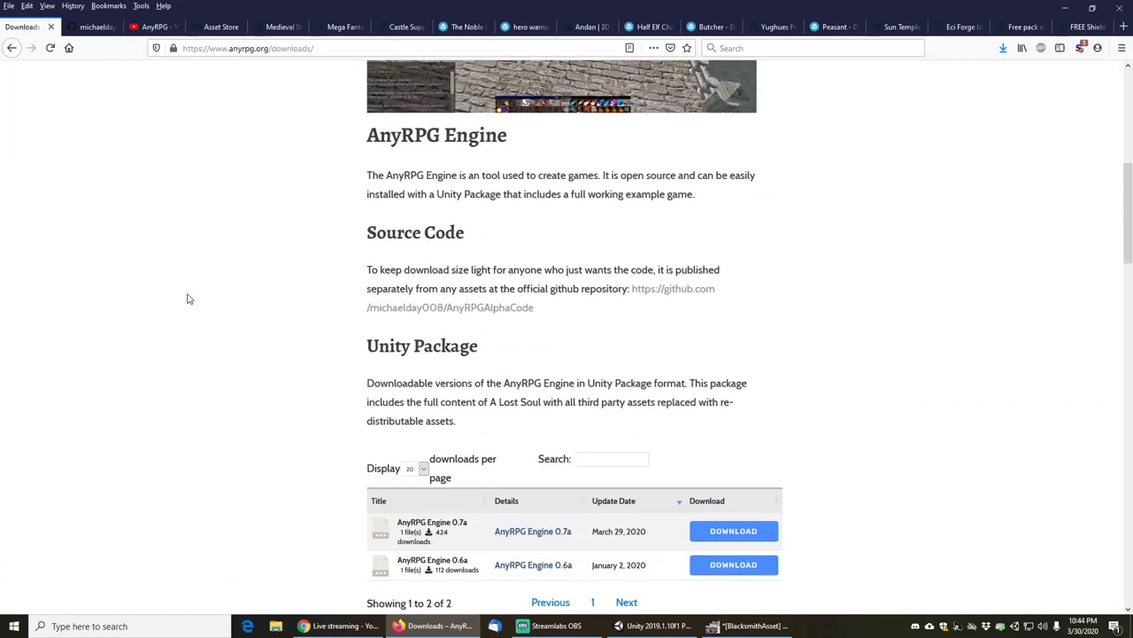
{"action": "key", "text": "ctrl+Tab"}
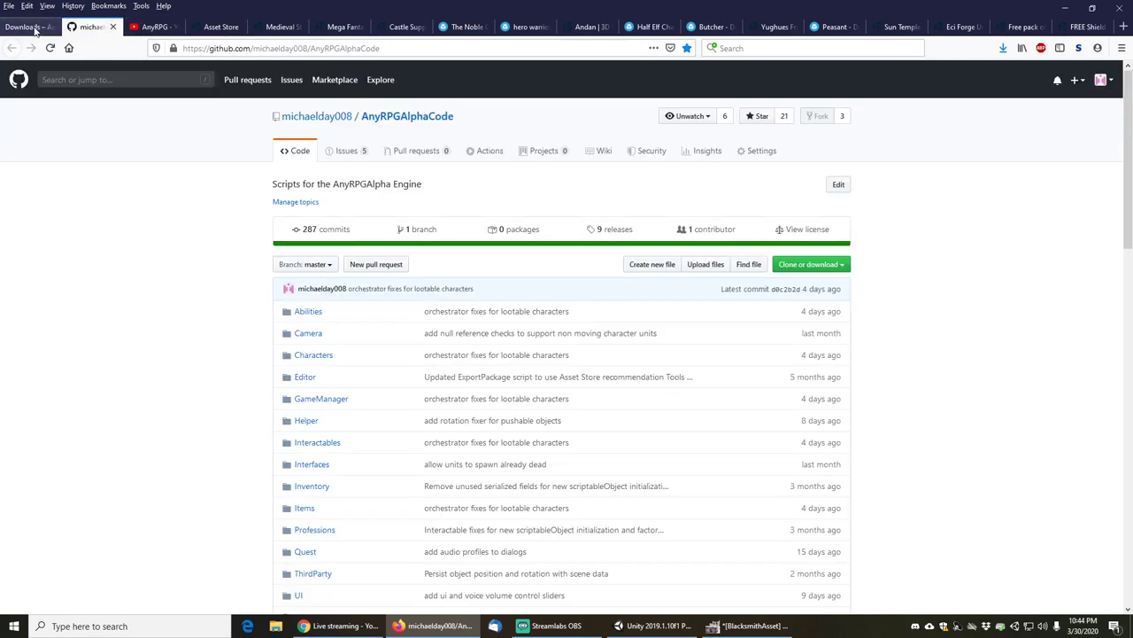
{"action": "key", "text": "ctrl+shift+Tab"}
{"action": "scroll", "coordinate": [115, 351], "scroll_direction": "down", "scroll_amount": 2}
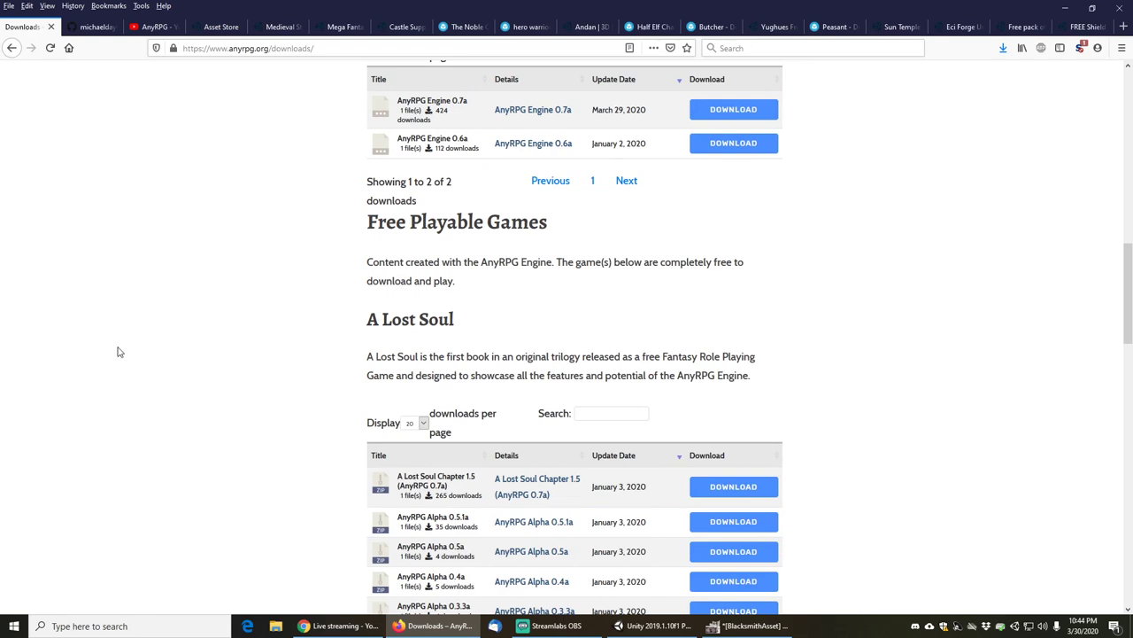
- Revisit the AnyRPG YouTube channel page and reorder the Sun Temple page directly after the Asset Store page
{"action": "left_click", "coordinate": [156, 27]}
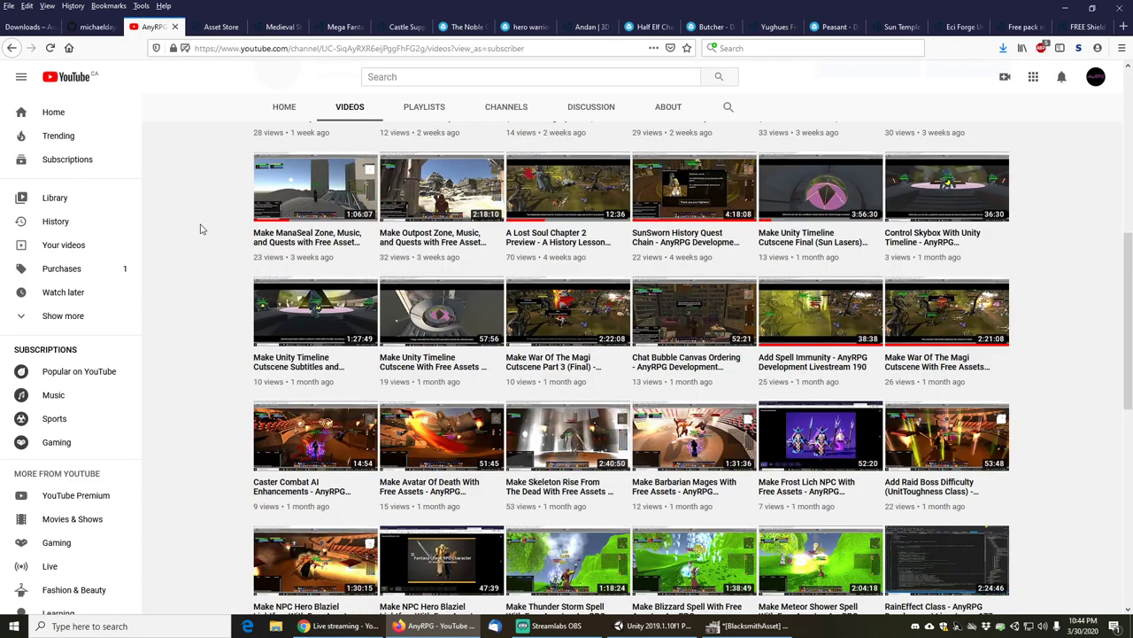
{"action": "scroll", "coordinate": [200, 248], "scroll_direction": "up", "scroll_amount": 5}
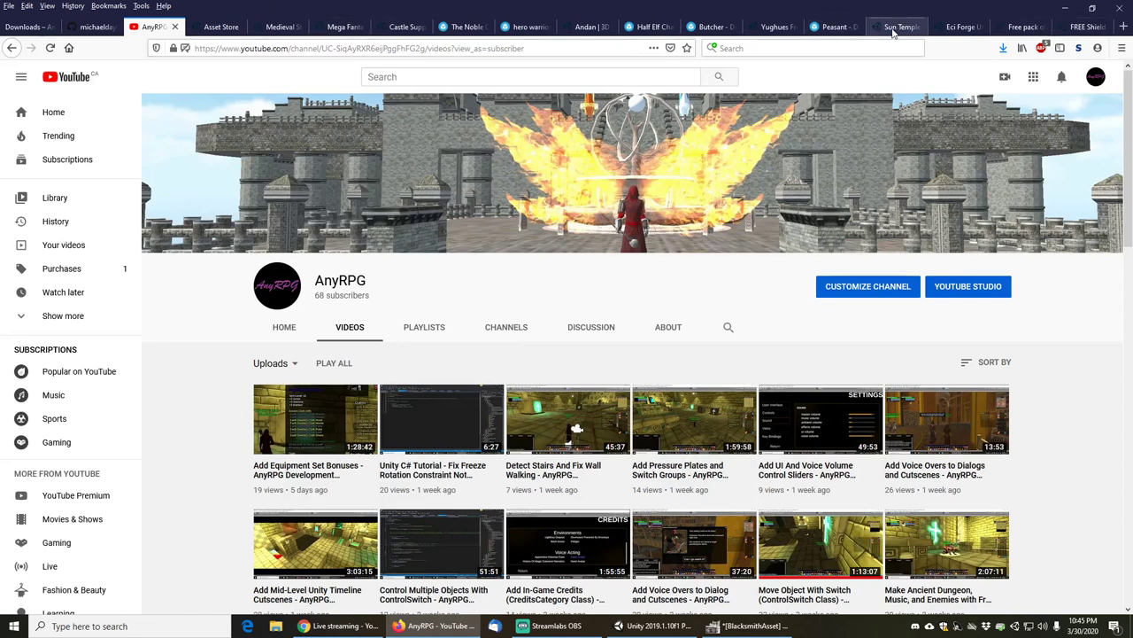
{"action": "left_click_drag", "start_coordinate": [900, 26], "coordinate": [276, 25]}
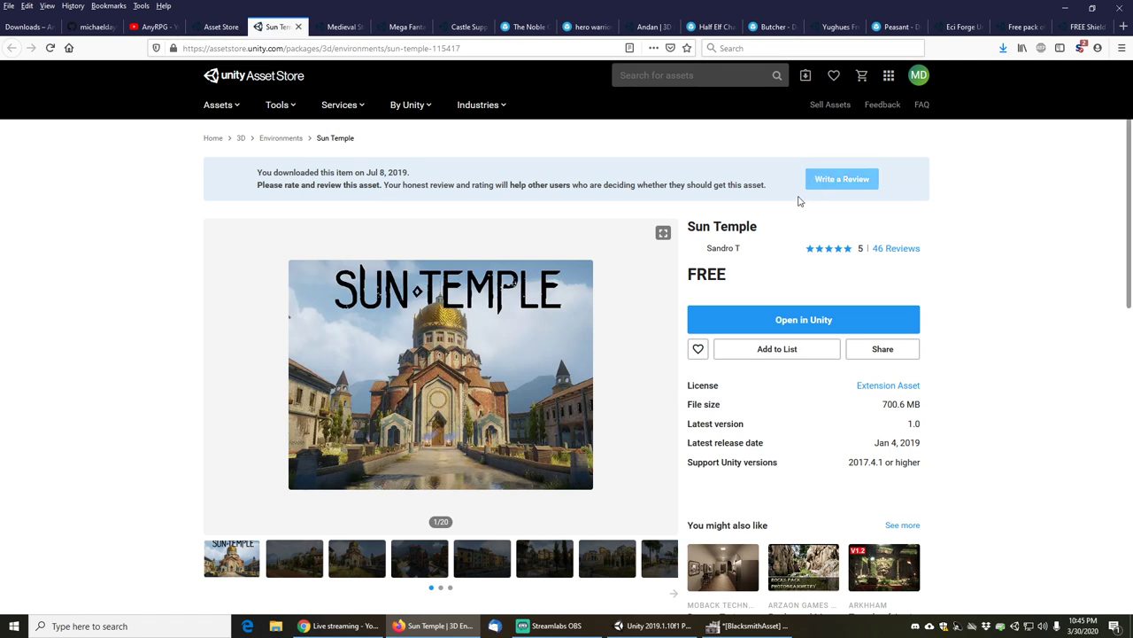
- View the enlarged preview image of the Medieval Stone Keep asset and close it
{"action": "left_click", "coordinate": [343, 27]}
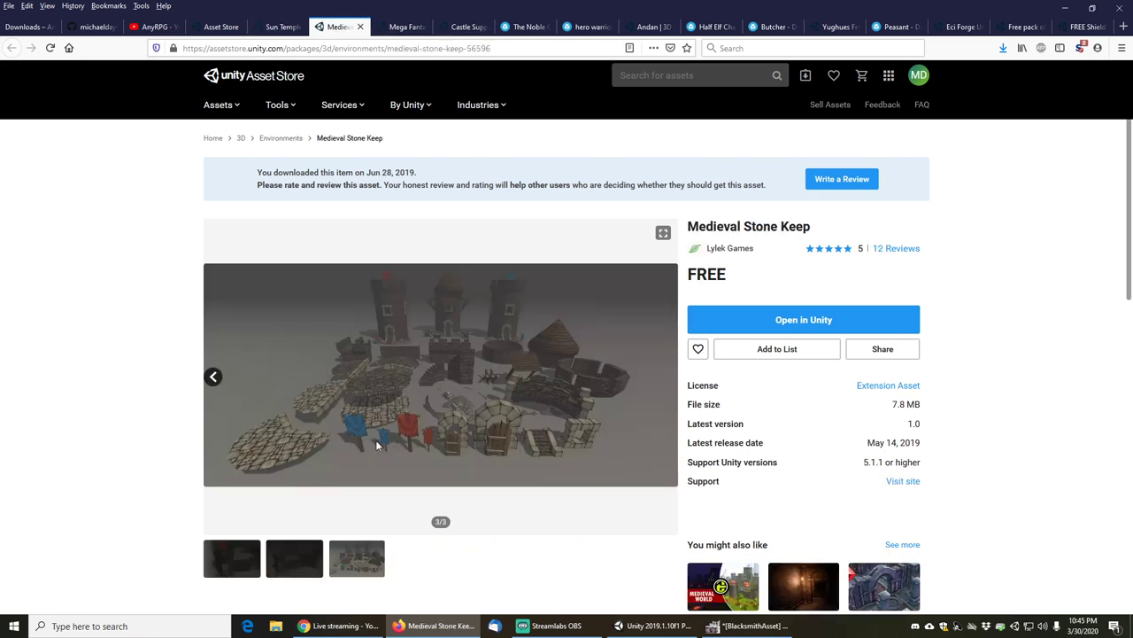
{"action": "left_click", "coordinate": [664, 232]}
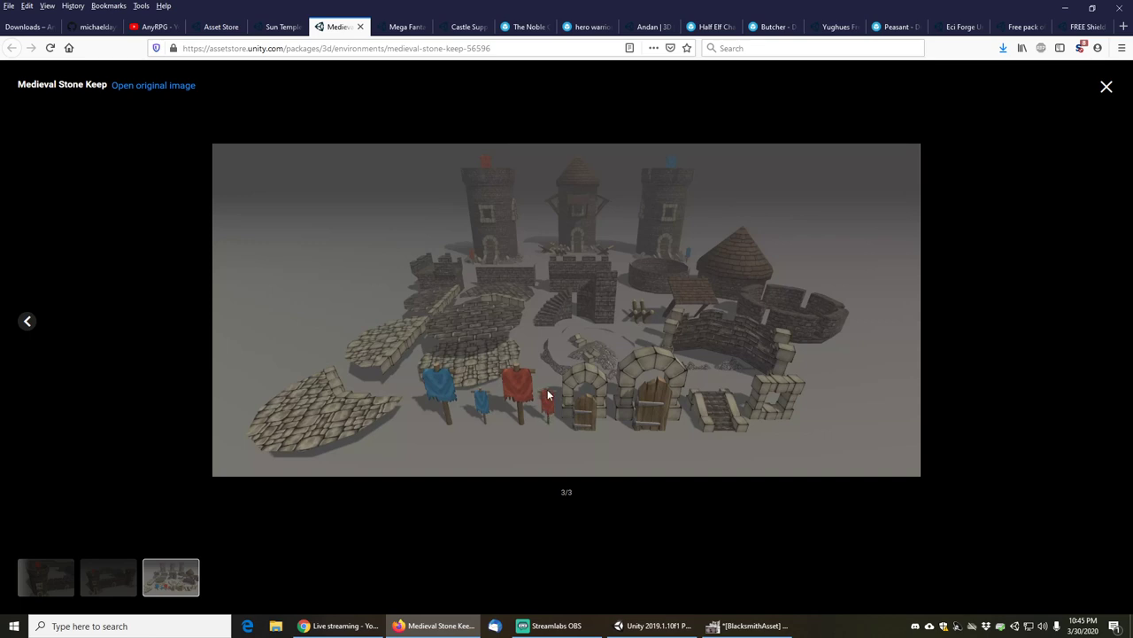
{"action": "left_click", "coordinate": [1107, 87]}
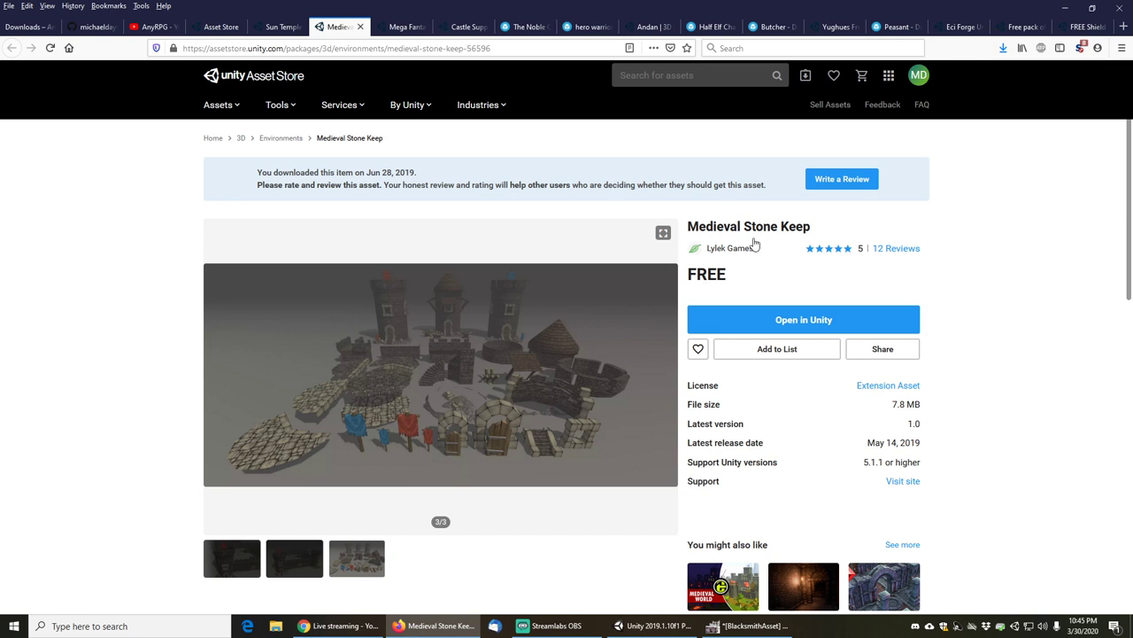
- View the Mega Fantasy Props Pack preview enlarged, and look at the Castle Supply LITE asset page
{"action": "left_click", "coordinate": [401, 28]}
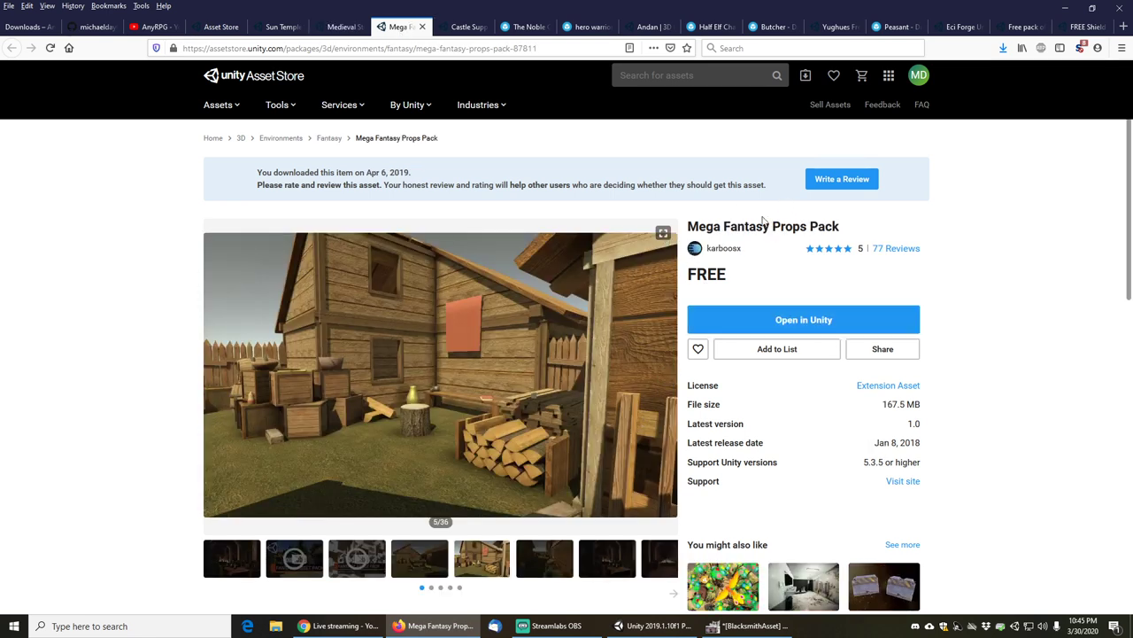
{"action": "left_click", "coordinate": [662, 232]}
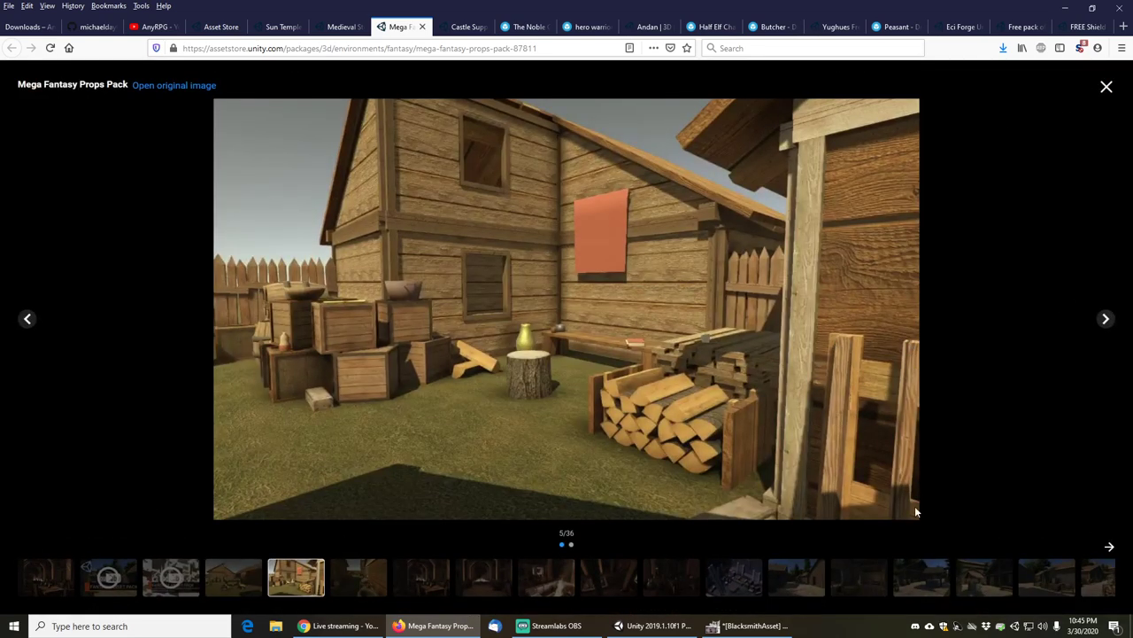
{"action": "left_click", "coordinate": [1107, 86]}
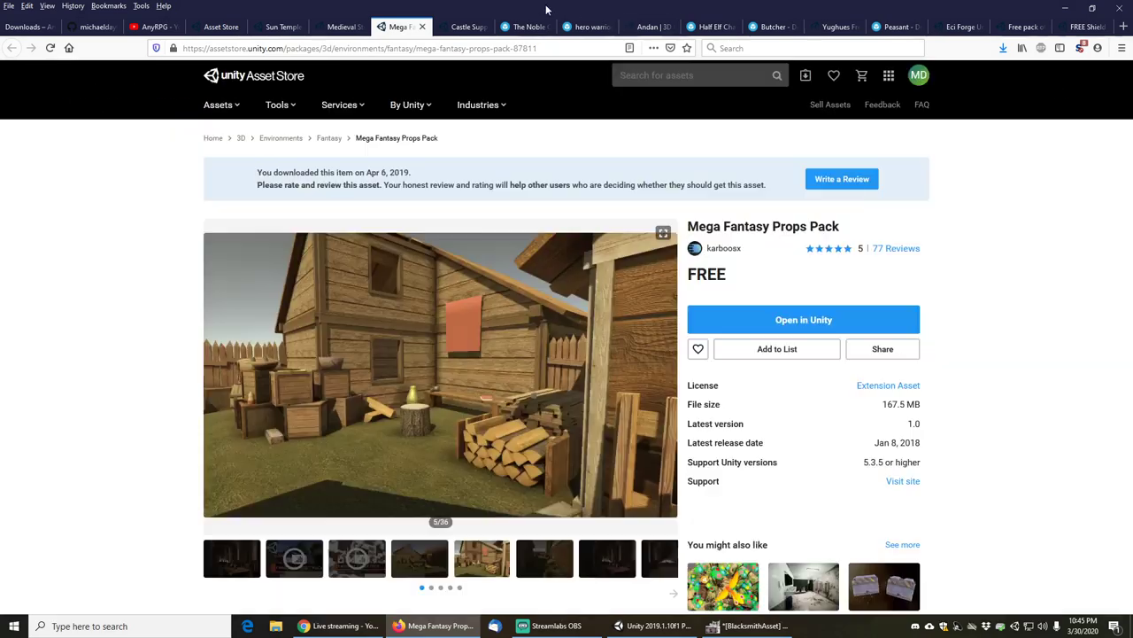
{"action": "left_click", "coordinate": [463, 28]}
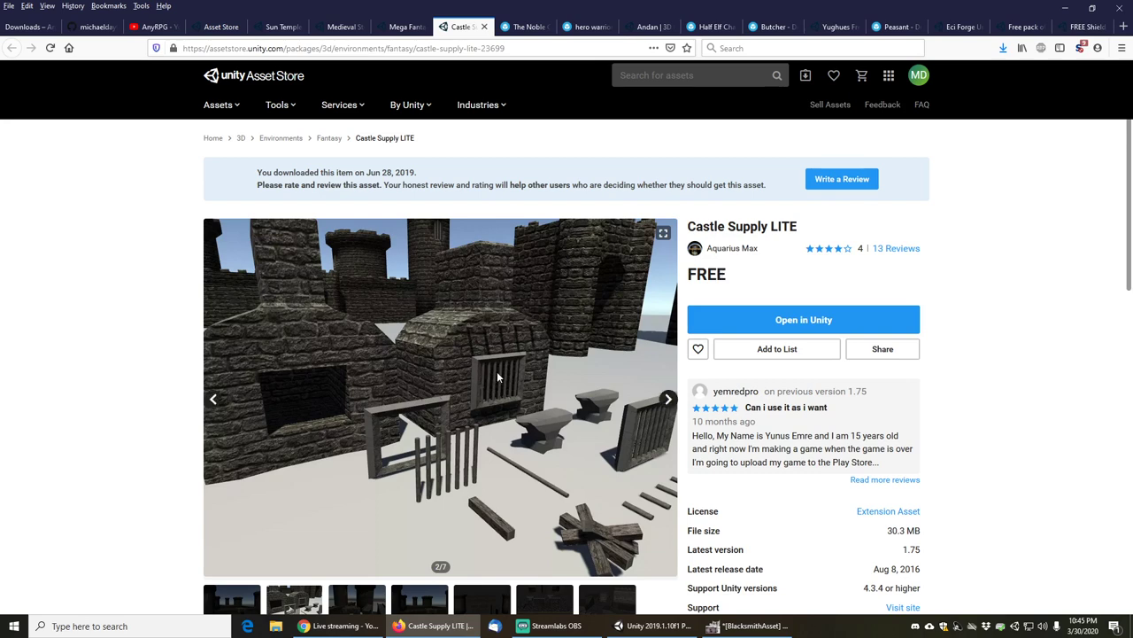
- View the Noble Craftsman and hero warrior models on Sketchfab and the Andan character on the Asset Store
{"action": "left_click", "coordinate": [528, 26]}
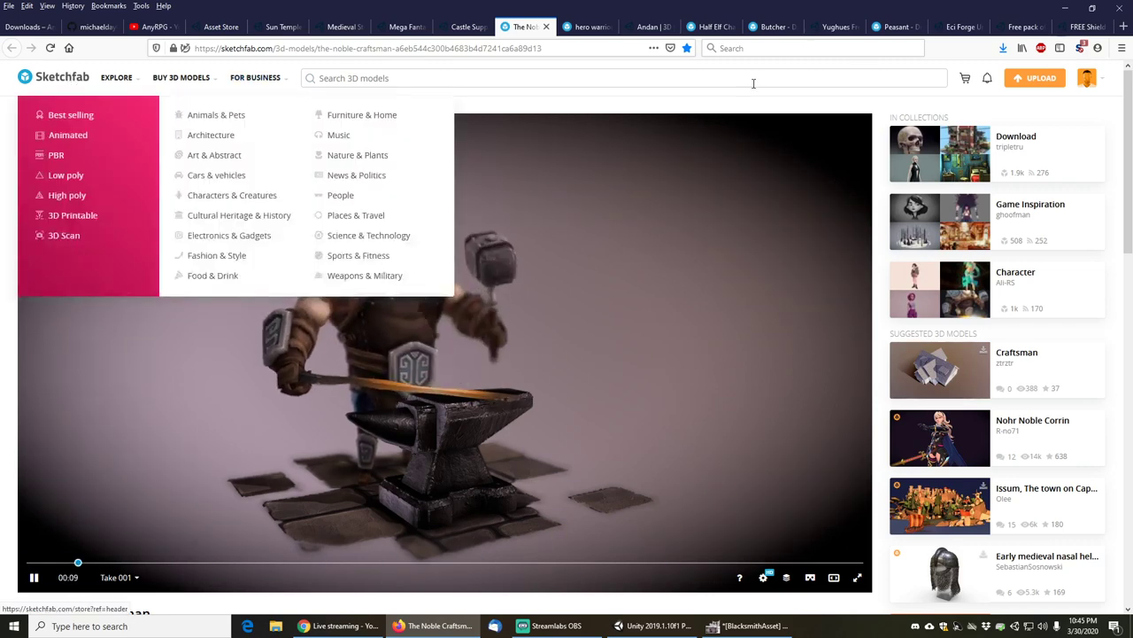
{"action": "left_click", "coordinate": [590, 27]}
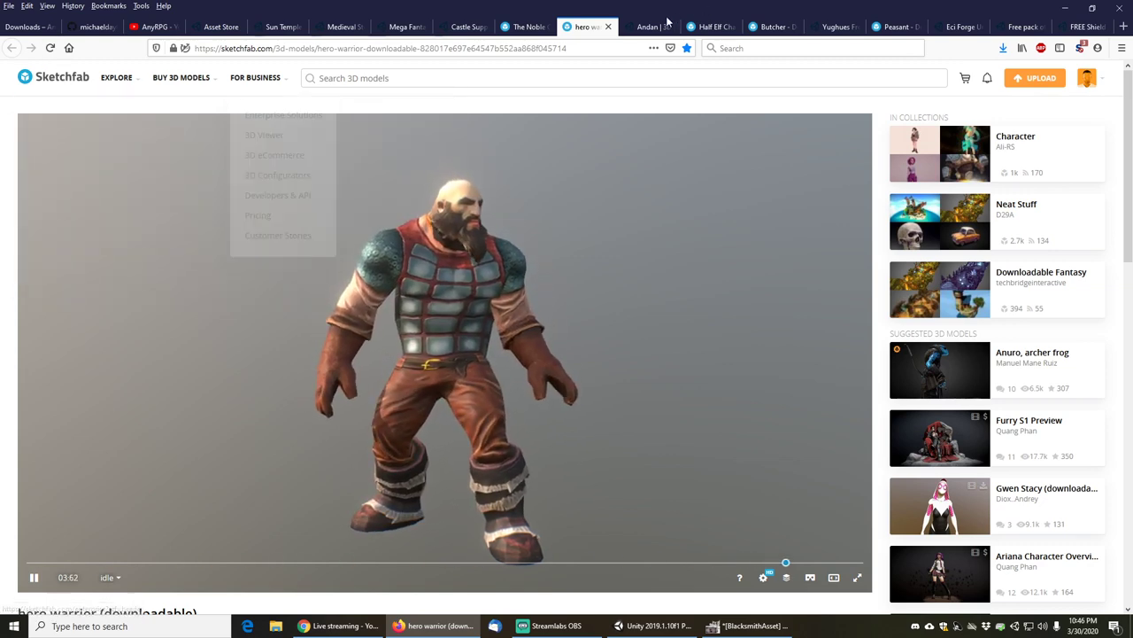
{"action": "left_click", "coordinate": [649, 27]}
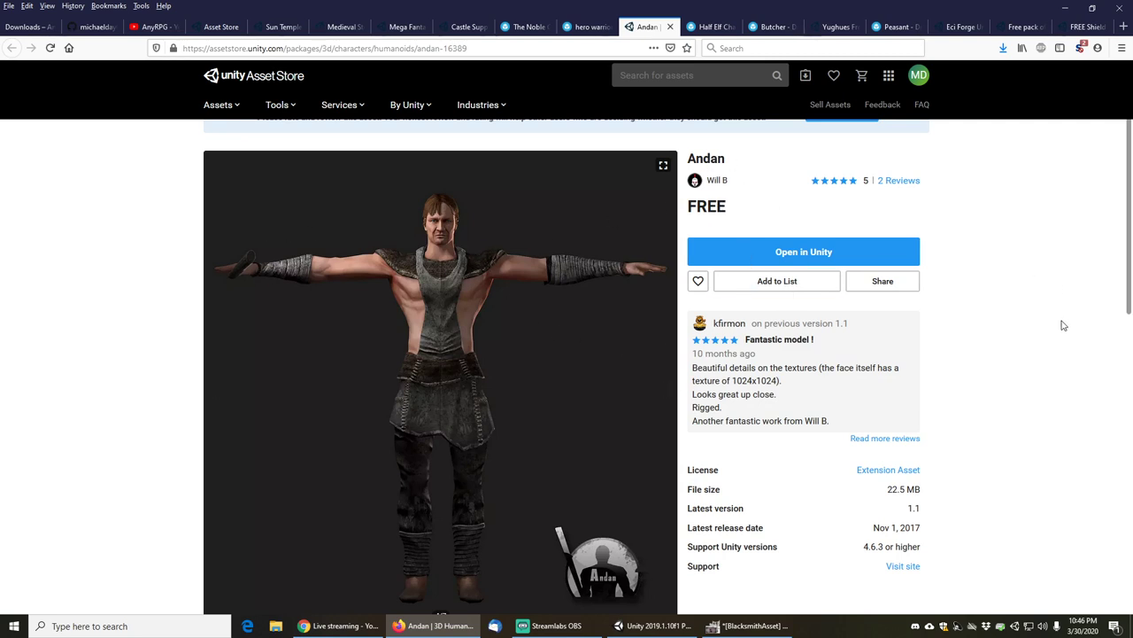
{"action": "scroll", "coordinate": [957, 336], "scroll_direction": "down", "scroll_amount": 2}
{"action": "scroll", "coordinate": [956, 338], "scroll_direction": "up", "scroll_amount": 2}
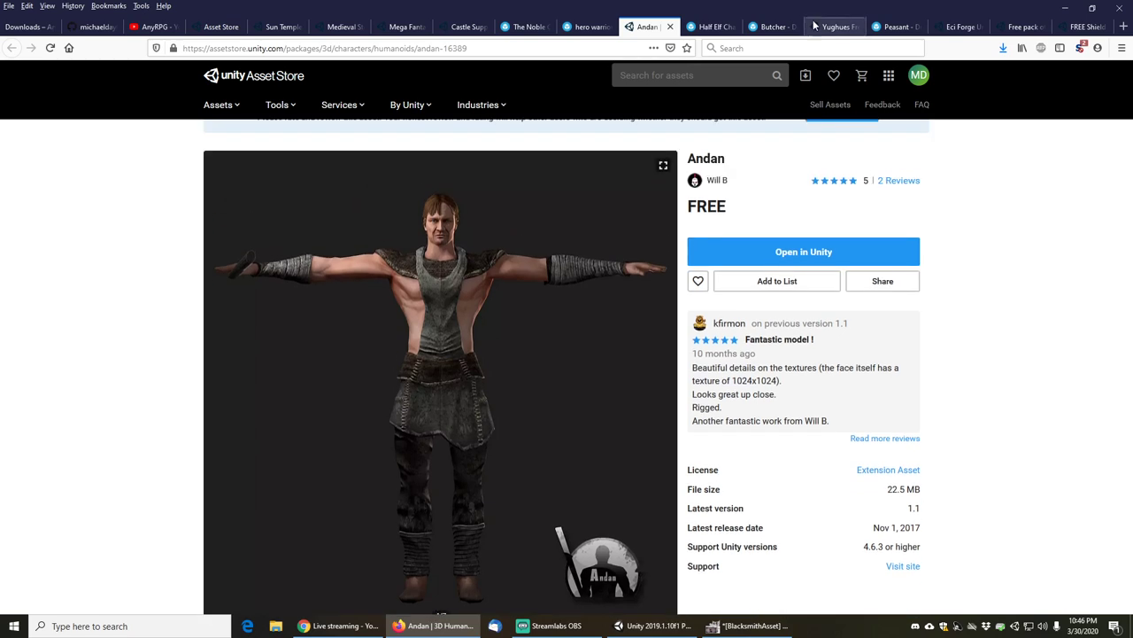
- Inspect the Half Elf Character model on Sketchfab up close in the 3D viewer
{"action": "left_click", "coordinate": [713, 28]}
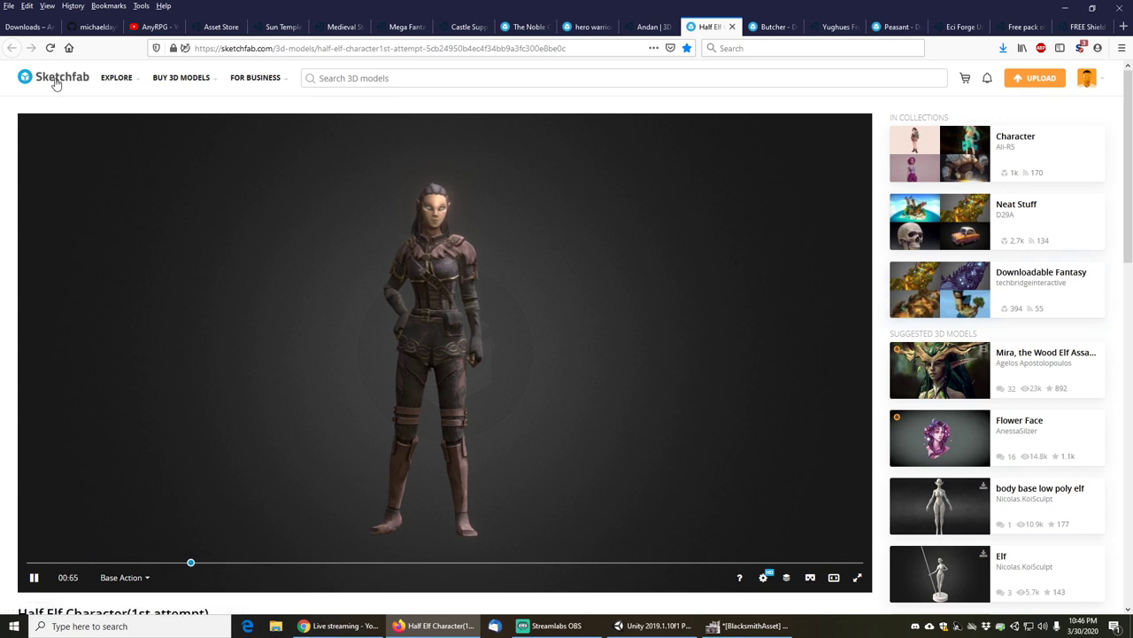
{"action": "scroll", "coordinate": [445, 269], "scroll_direction": "up", "scroll_amount": 3}
{"action": "right_click_drag", "start_coordinate": [443, 278], "coordinate": [445, 344]}
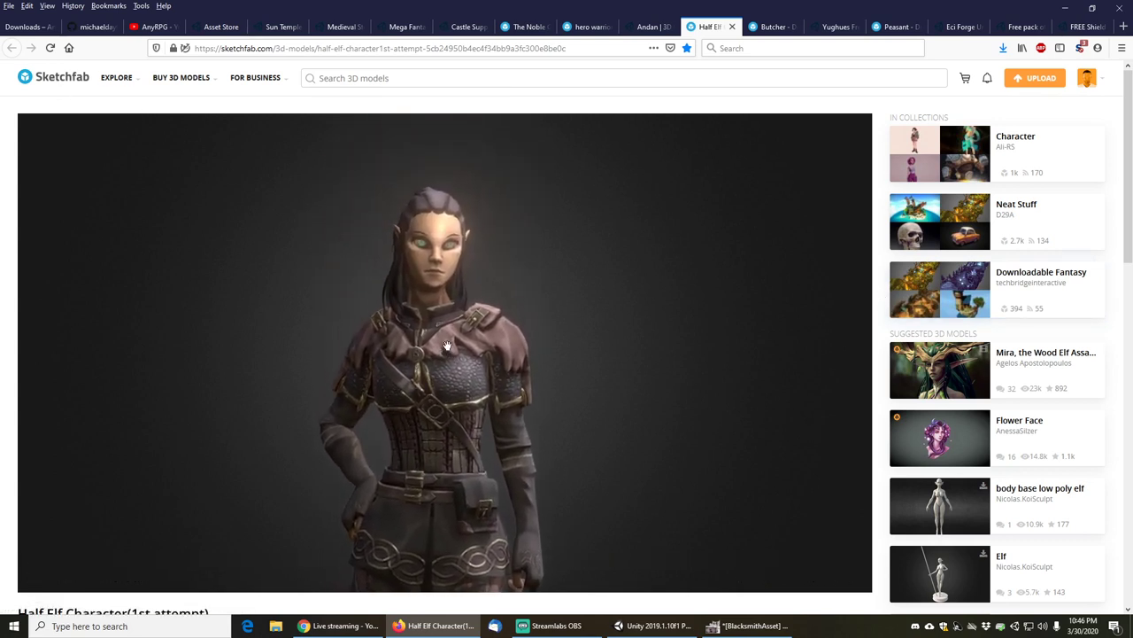
{"action": "scroll", "coordinate": [446, 333], "scroll_direction": "down", "scroll_amount": 2}
{"action": "scroll", "coordinate": [446, 333], "scroll_direction": "down", "scroll_amount": 2}
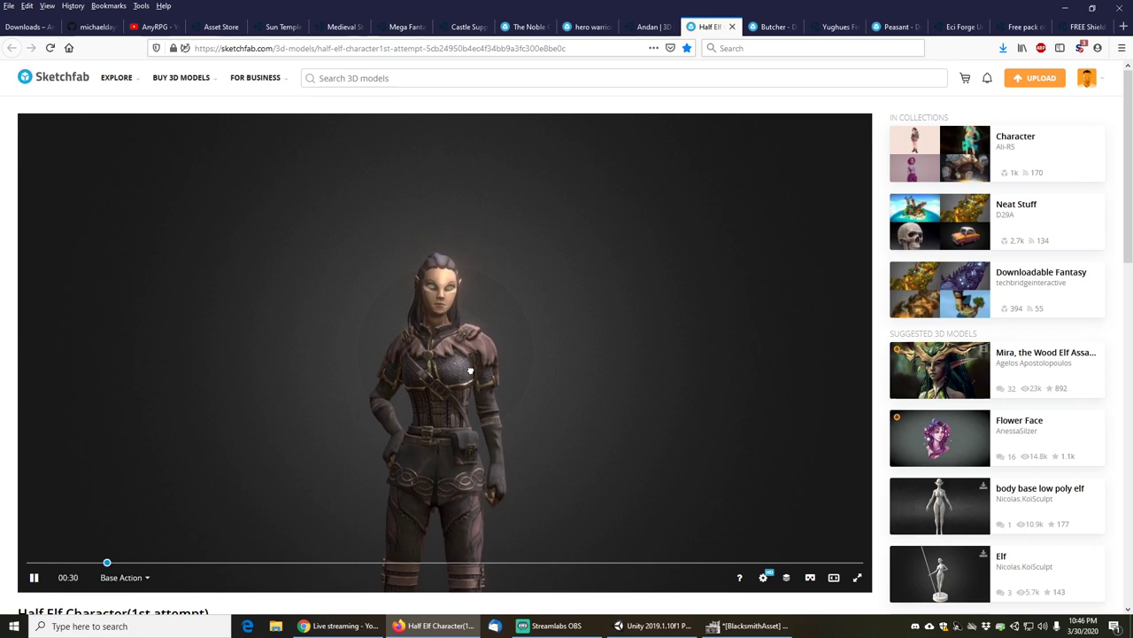
- View the Butcher model from a slightly rotated angle, the Yughues Free asset page and the Peasant model
{"action": "left_click", "coordinate": [764, 27]}
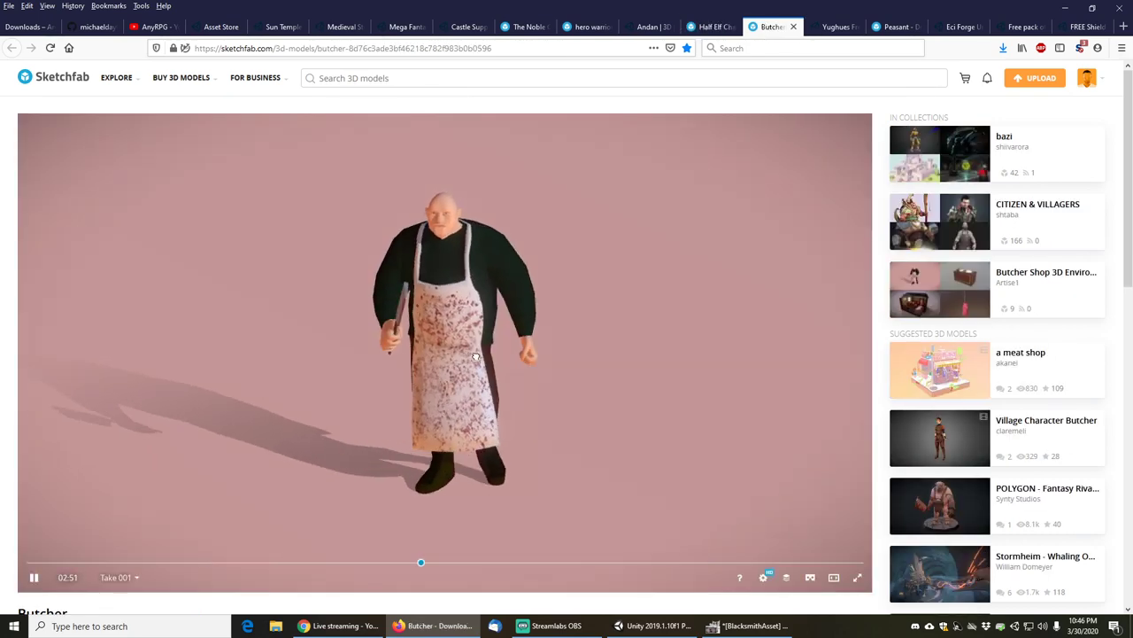
{"action": "mouse_move", "coordinate": [458, 355]}
{"action": "left_mouse_down"}
{"action": "mouse_move", "coordinate": [559, 349]}
{"action": "mouse_move", "coordinate": [441, 354]}
{"action": "left_mouse_up"}
{"action": "left_click", "coordinate": [834, 27]}
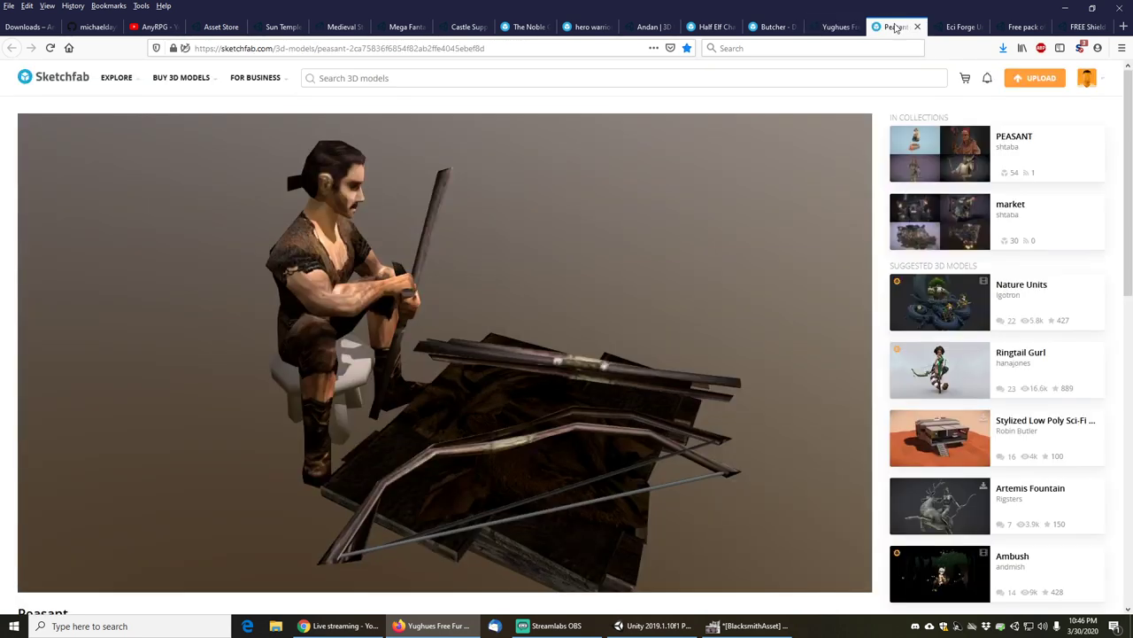
{"action": "left_click", "coordinate": [894, 26]}
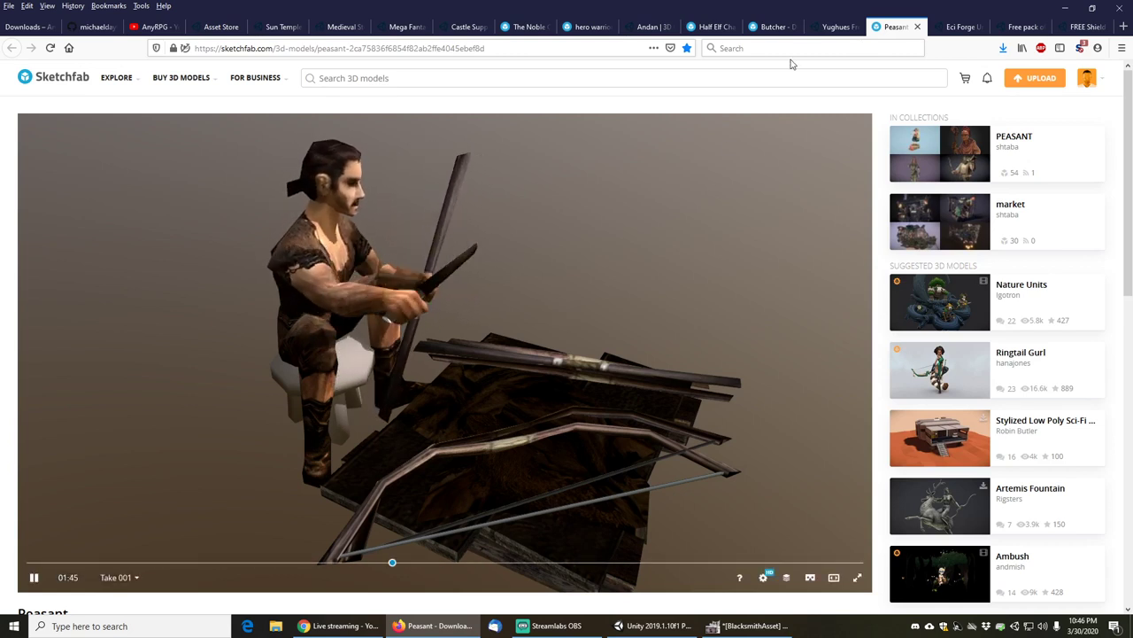
- View the sixth preview image of the Eci Forge Uma Armours Pack1 asset enlarged
{"action": "left_click", "coordinate": [961, 26]}
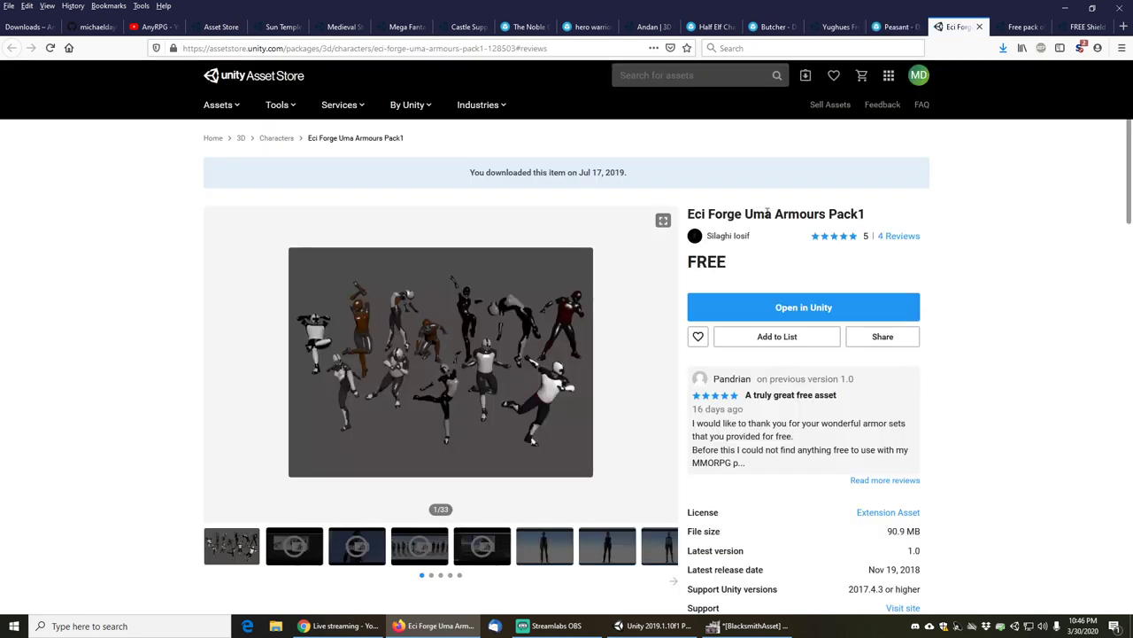
{"action": "left_click", "coordinate": [549, 550]}
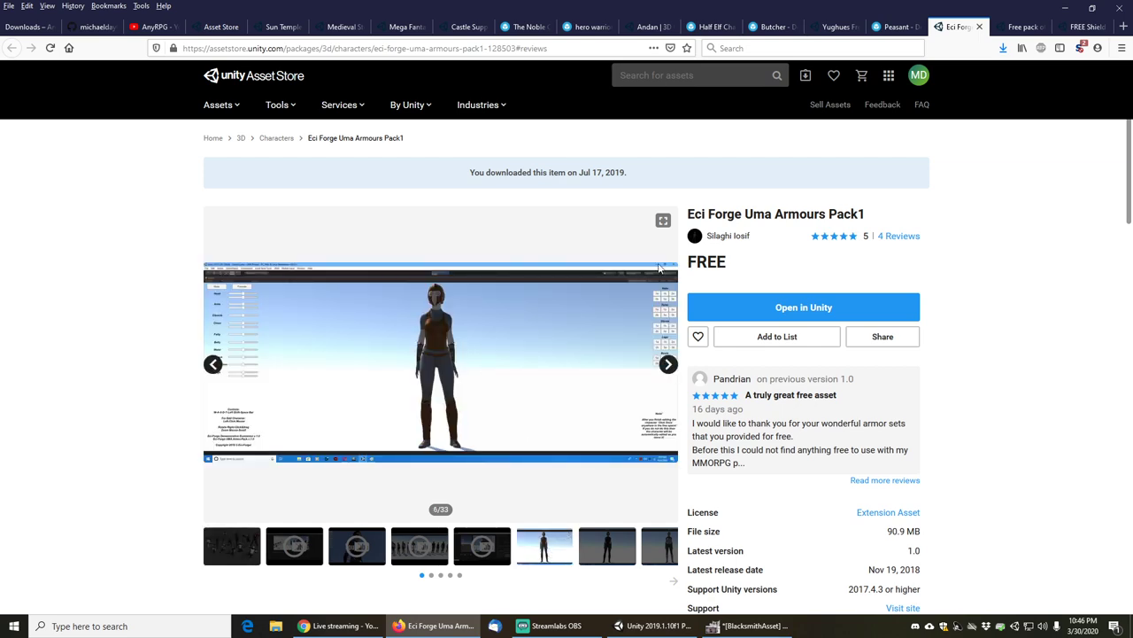
{"action": "left_click", "coordinate": [664, 220]}
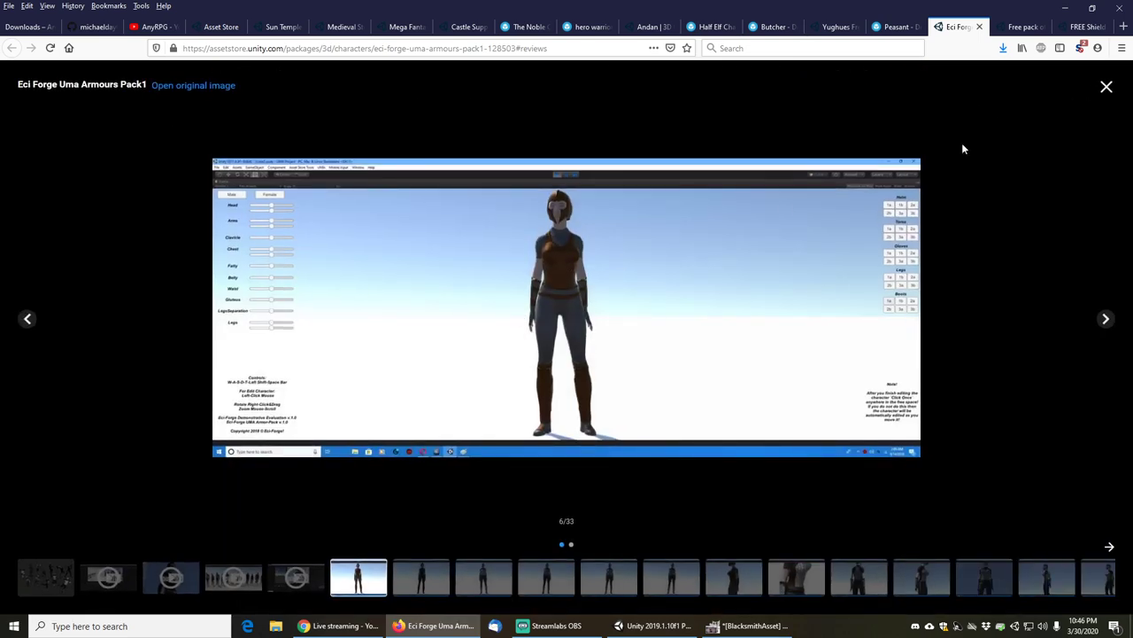
- View the bow image of the Free pack of medieval weapons and the FREE Shield and Sword Asset Pack page
{"action": "left_click", "coordinate": [1106, 87]}
{"action": "left_click", "coordinate": [1020, 27]}
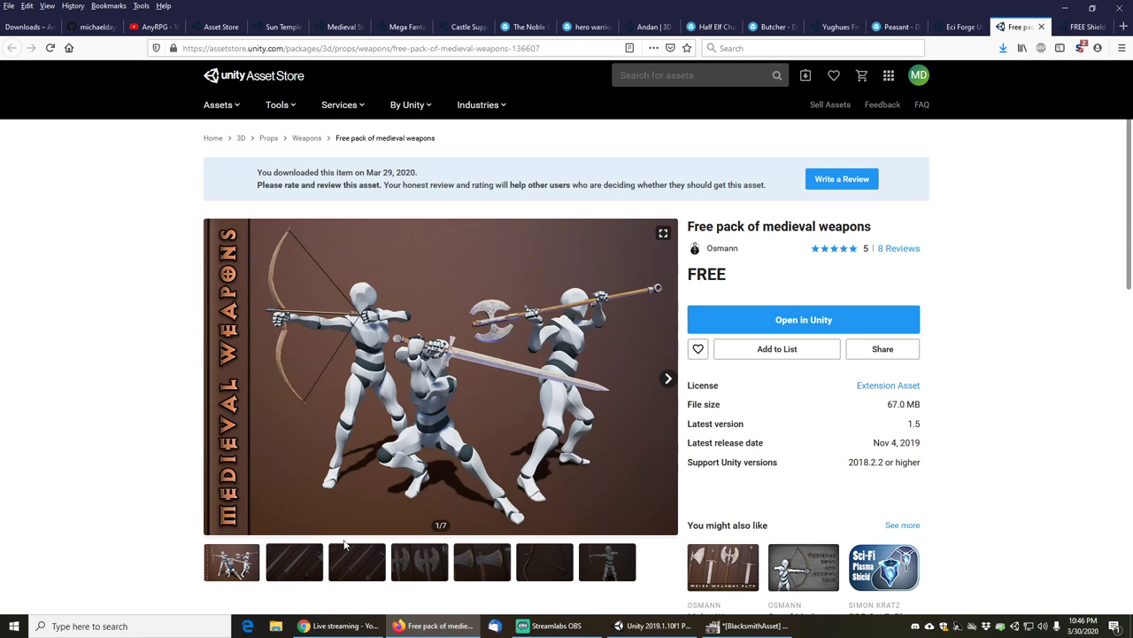
{"action": "left_click", "coordinate": [535, 568]}
{"action": "scroll", "coordinate": [951, 349], "scroll_direction": "down", "scroll_amount": 1}
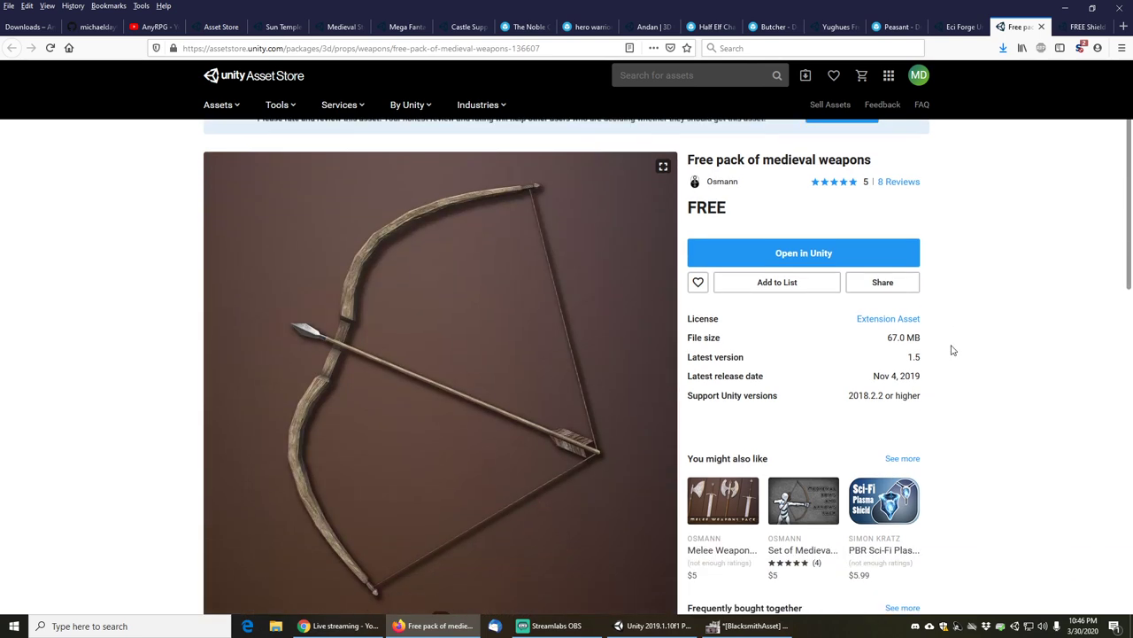
{"action": "scroll", "coordinate": [921, 292], "scroll_direction": "up", "scroll_amount": 1}
{"action": "left_click", "coordinate": [1087, 26]}
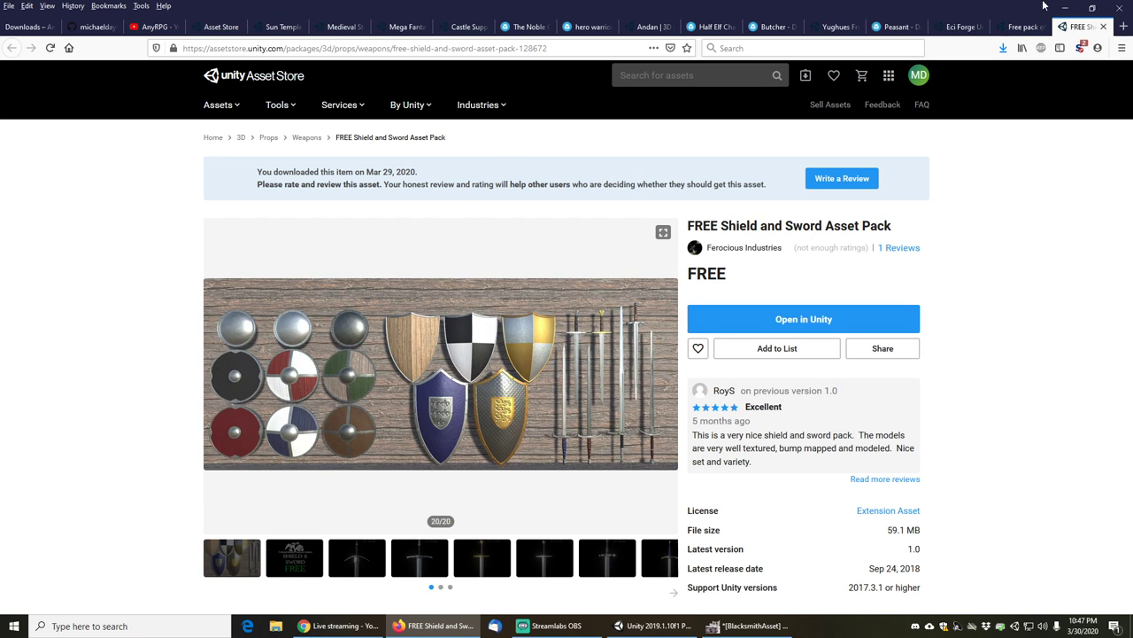
- Switch to the Unity project and examine the long wooden lattice building and its surroundings in the demo scene
{"action": "left_click", "coordinate": [668, 631]}
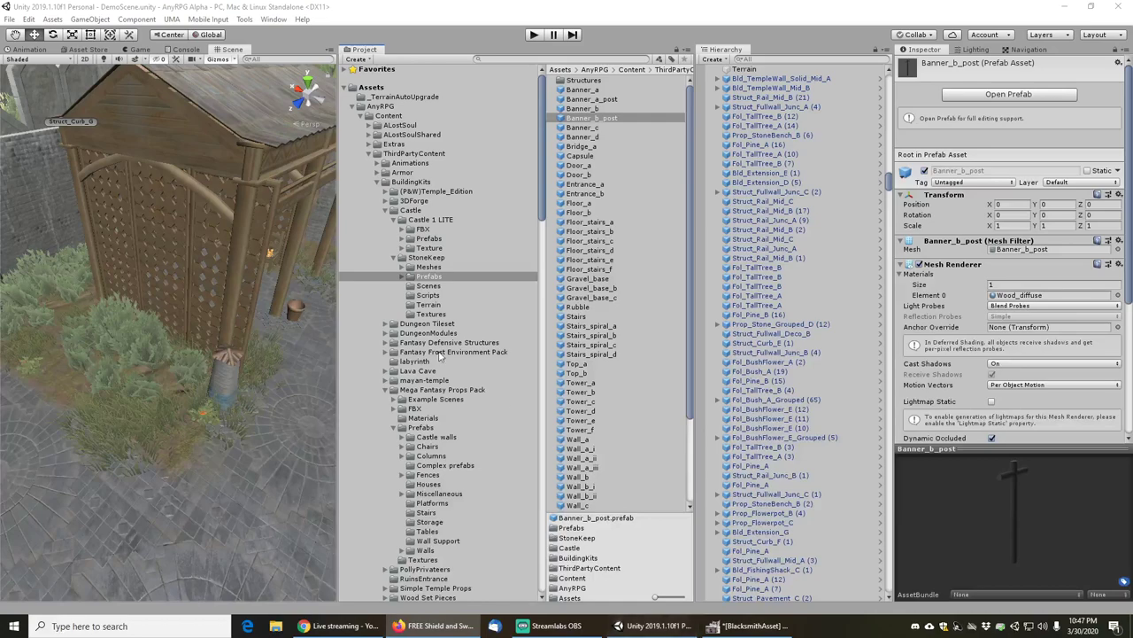
{"action": "scroll", "coordinate": [247, 356], "scroll_direction": "down", "scroll_amount": 5}
{"action": "middle_click_drag", "start_coordinate": [216, 337], "coordinate": [222, 352]}
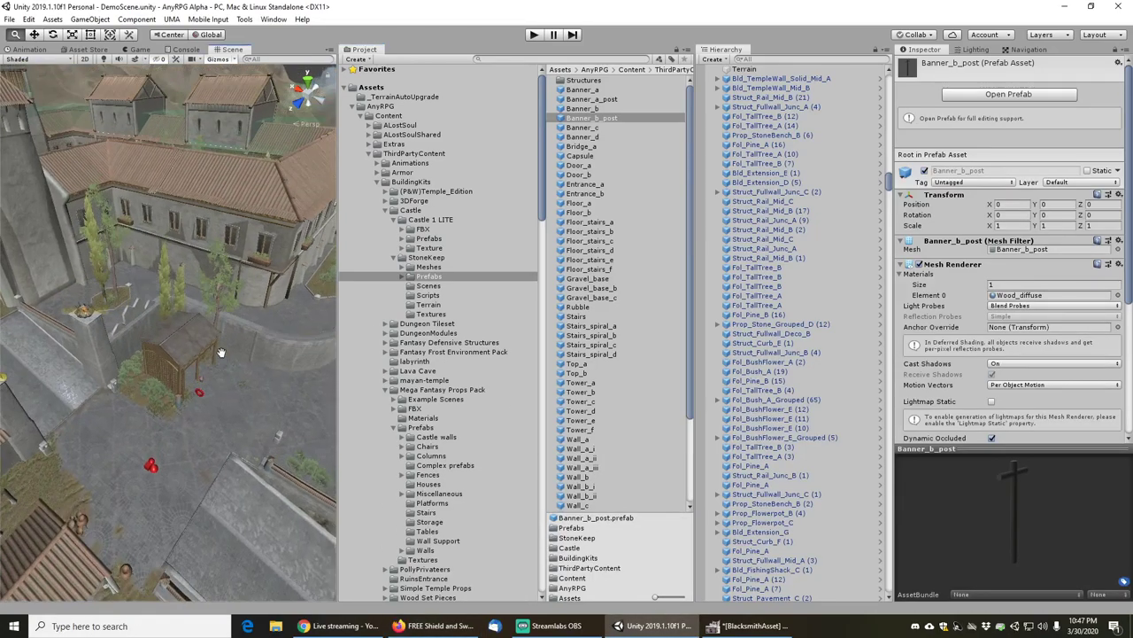
{"action": "right_click_drag", "start_coordinate": [221, 352], "coordinate": [343, 264]}
{"action": "middle_click_drag", "start_coordinate": [181, 266], "coordinate": [214, 264]}
{"action": "right_click_drag", "start_coordinate": [214, 264], "coordinate": [252, 335]}
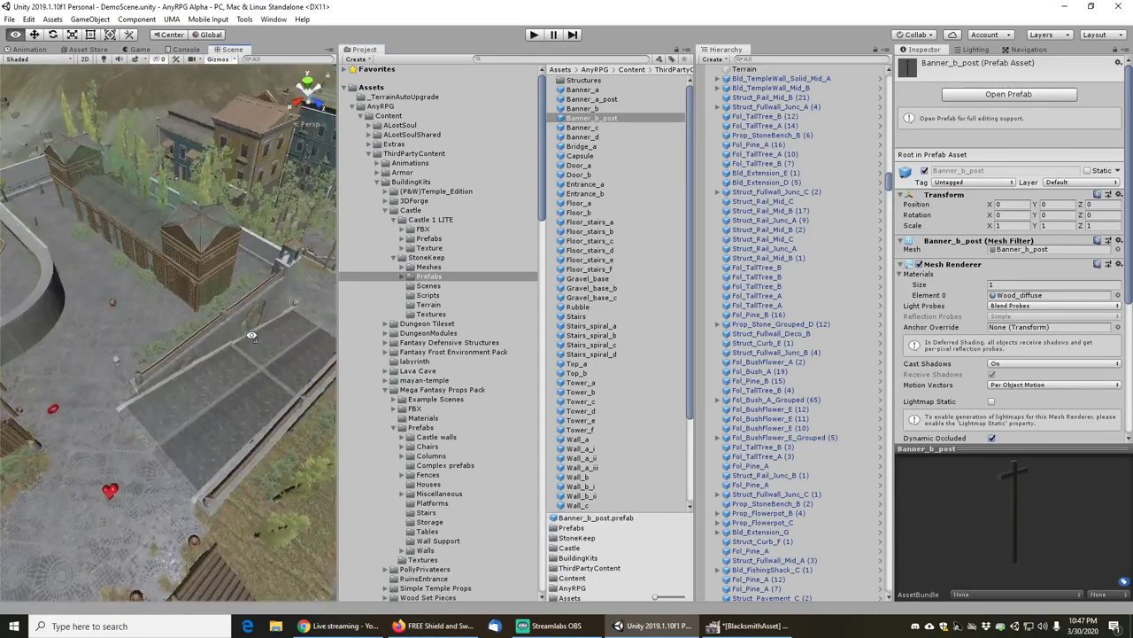
{"action": "middle_click_drag", "start_coordinate": [204, 266], "coordinate": [225, 331]}
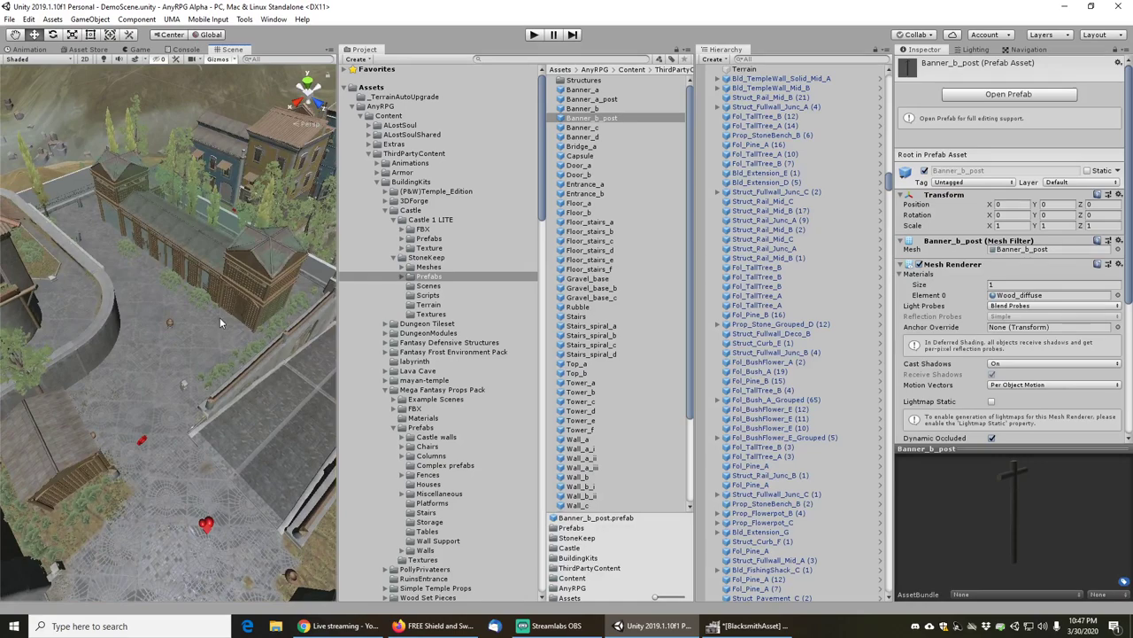
{"action": "scroll", "coordinate": [204, 296], "scroll_direction": "up", "scroll_amount": 10}
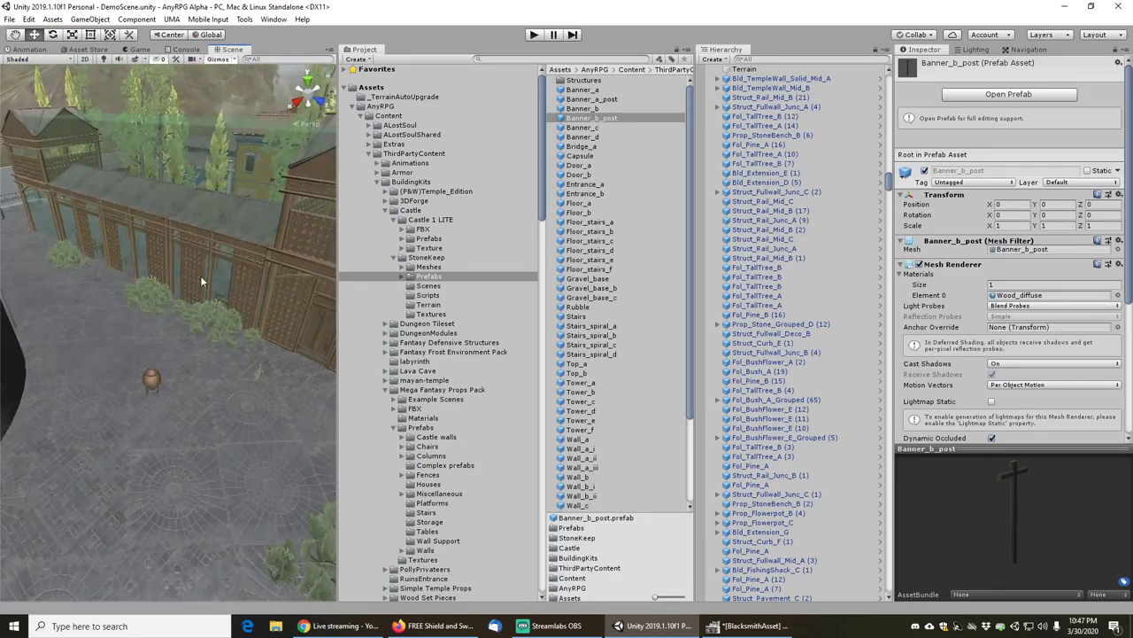
{"action": "scroll", "coordinate": [200, 275], "scroll_direction": "up", "scroll_amount": 8}
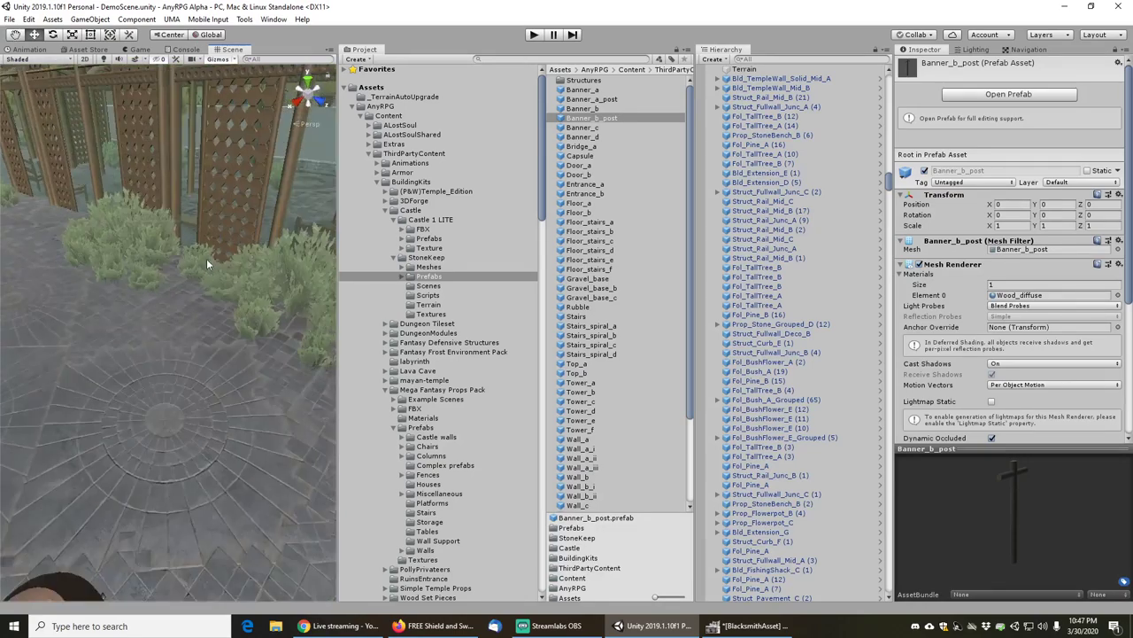
{"action": "scroll", "coordinate": [194, 323], "scroll_direction": "down", "scroll_amount": 8}
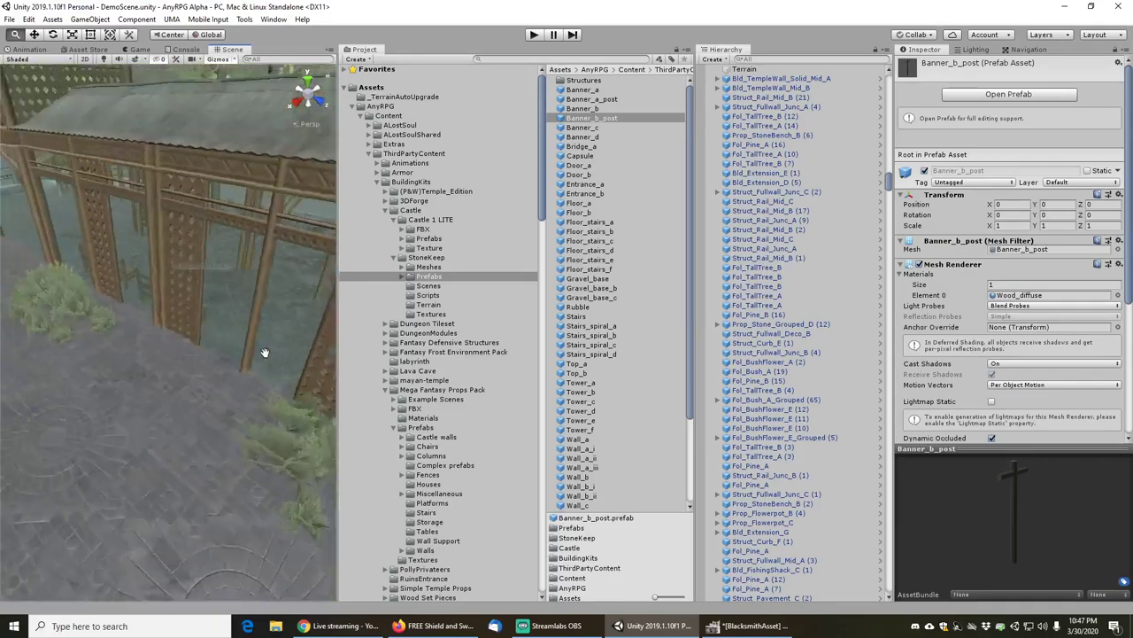
{"action": "middle_click_drag", "start_coordinate": [264, 352], "coordinate": [315, 379]}
{"action": "scroll", "coordinate": [235, 304], "scroll_direction": "down", "scroll_amount": 3}
{"action": "scroll", "coordinate": [235, 304], "scroll_direction": "down", "scroll_amount": 8}
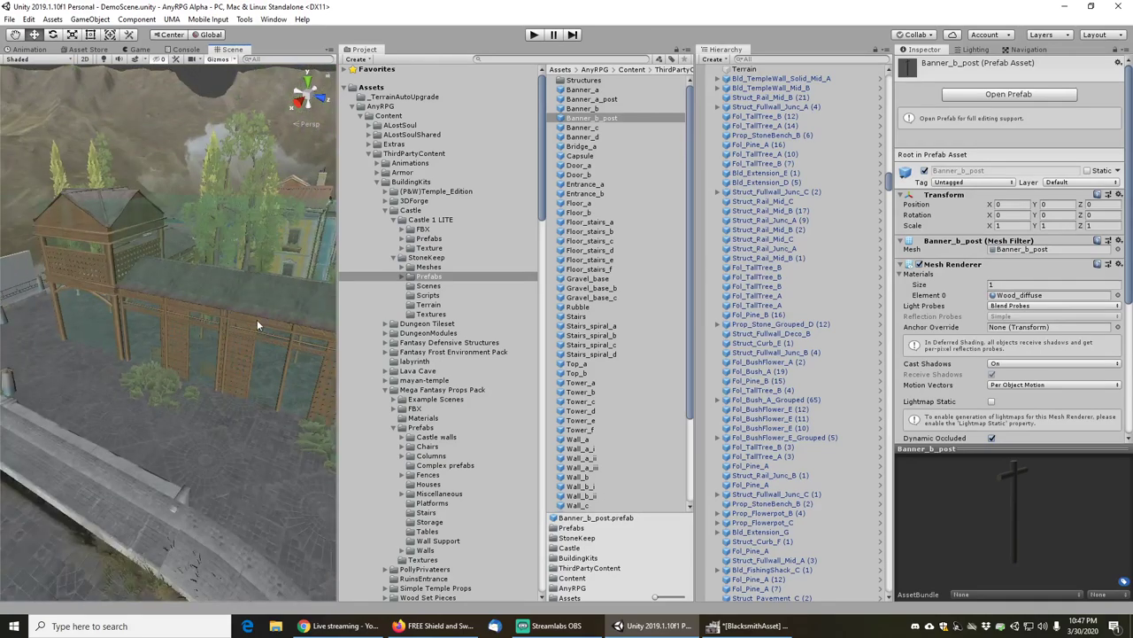
{"action": "scroll", "coordinate": [190, 324], "scroll_direction": "down", "scroll_amount": 6}
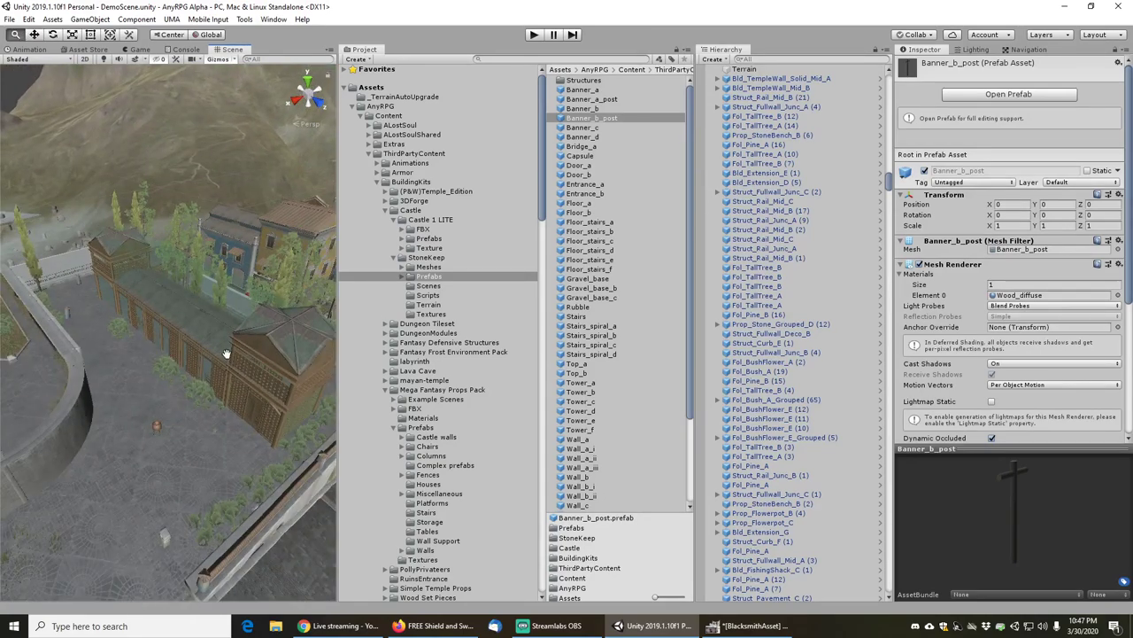
{"action": "middle_click_drag", "start_coordinate": [226, 353], "coordinate": [222, 362]}
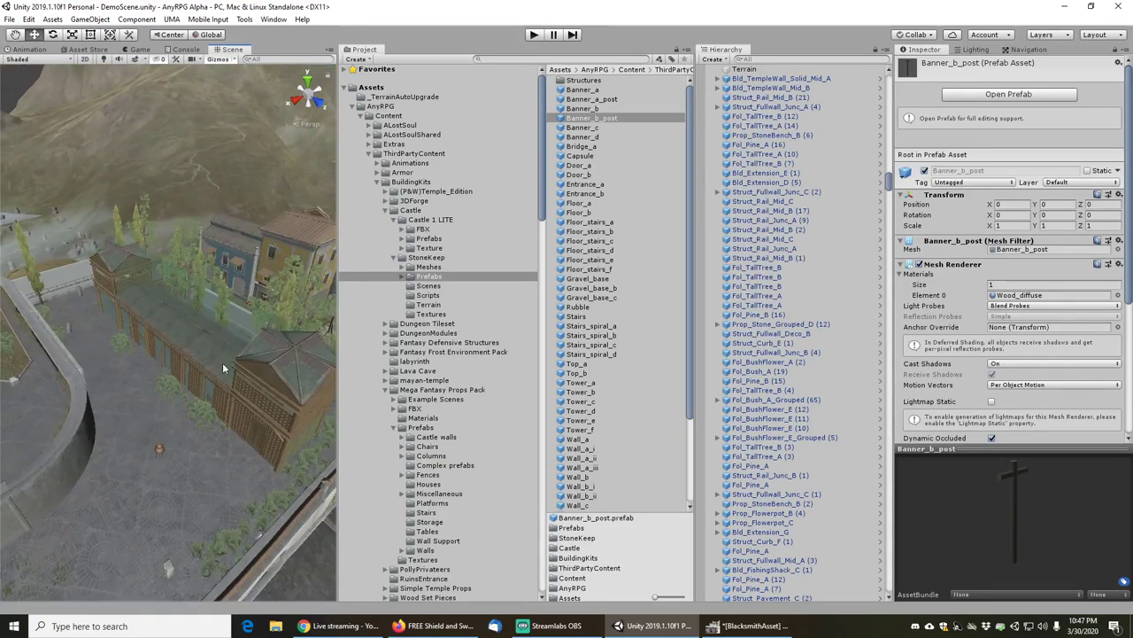
- Delete the three bush groups growing along the front of the long wooden building
{"action": "scroll", "coordinate": [188, 365], "scroll_direction": "up", "scroll_amount": 4}
{"action": "left_click", "coordinate": [99, 351]}
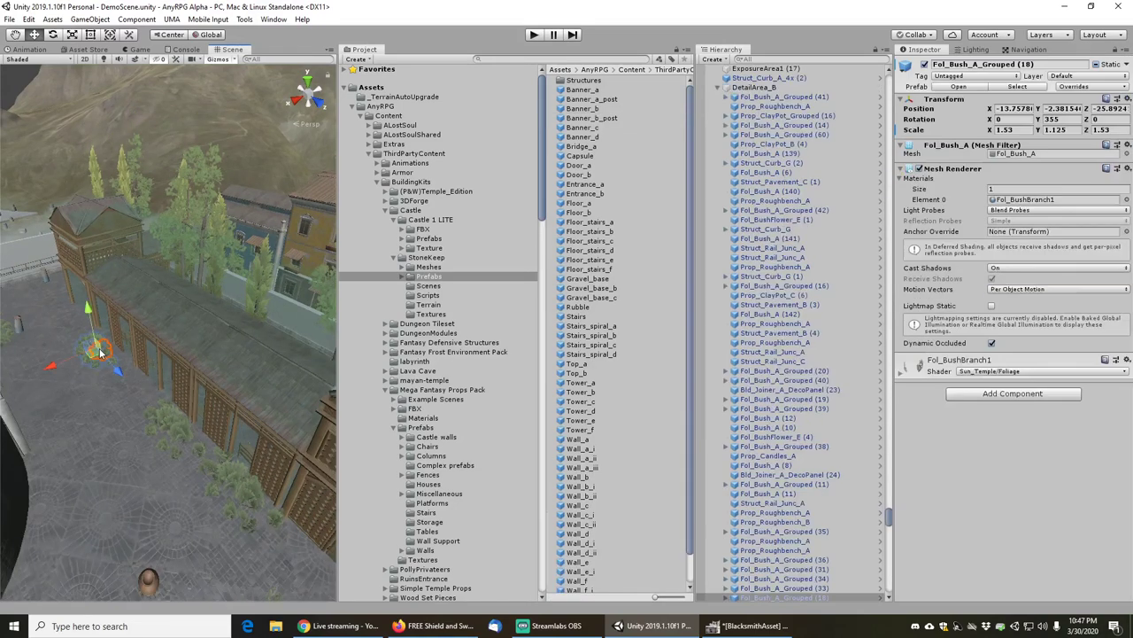
{"action": "key", "text": "Delete"}
{"action": "left_click", "coordinate": [181, 422]}
{"action": "key", "text": "Delete"}
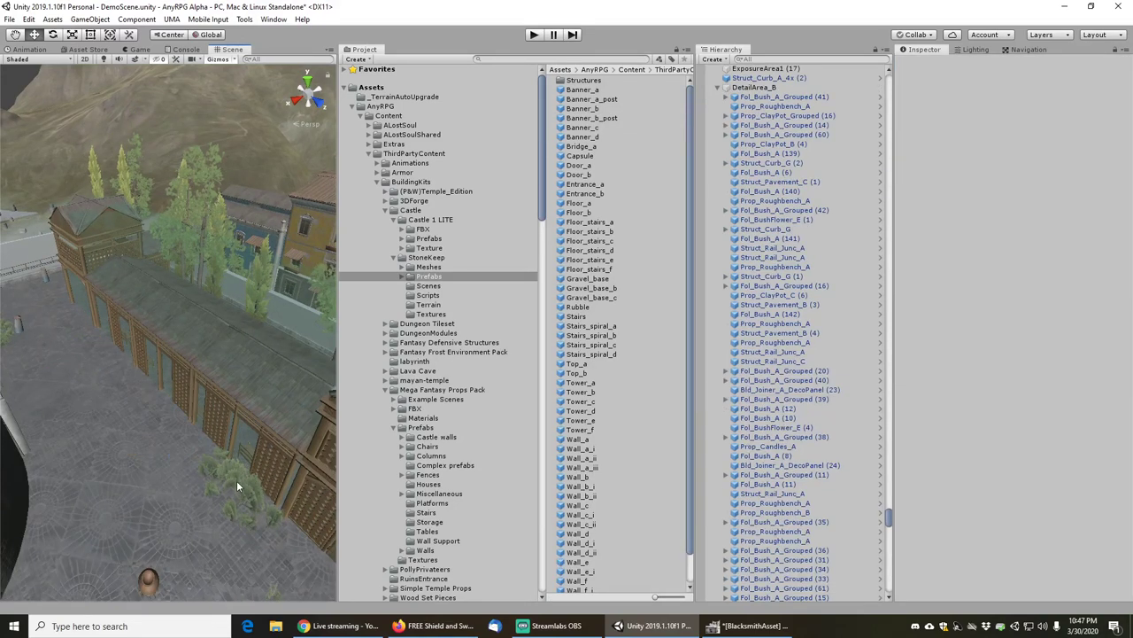
{"action": "left_click", "coordinate": [252, 485]}
{"action": "key", "text": "Delete"}
- Delete two sample trees standing directly behind the wooden building
{"action": "middle_click_drag", "start_coordinate": [232, 341], "coordinate": [160, 513]}
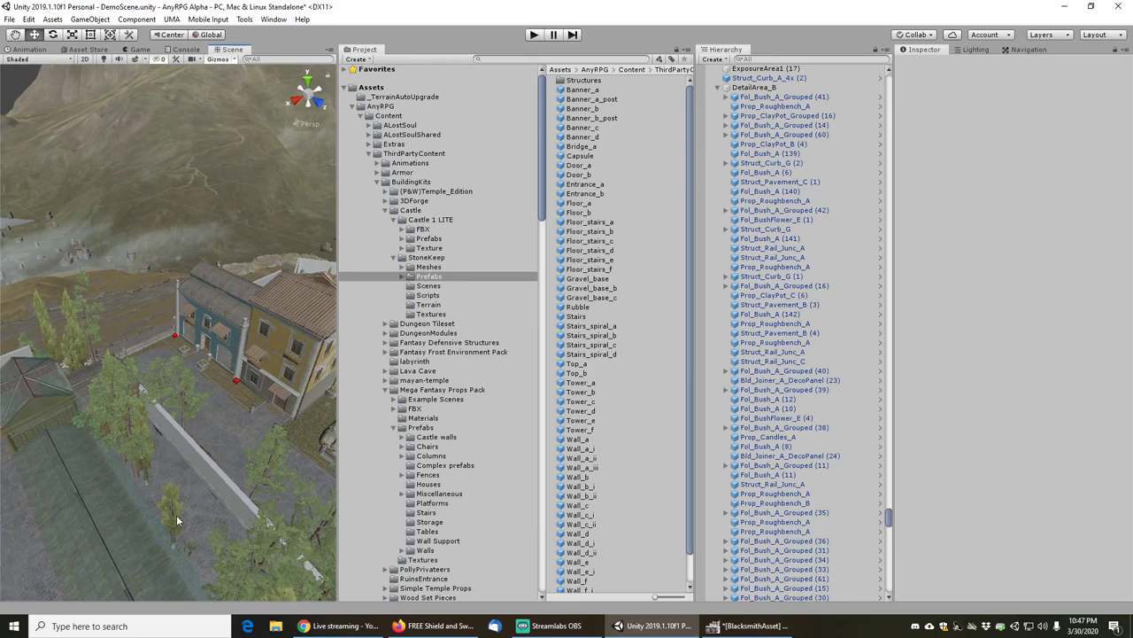
{"action": "left_click", "coordinate": [177, 519]}
{"action": "key", "text": "Delete"}
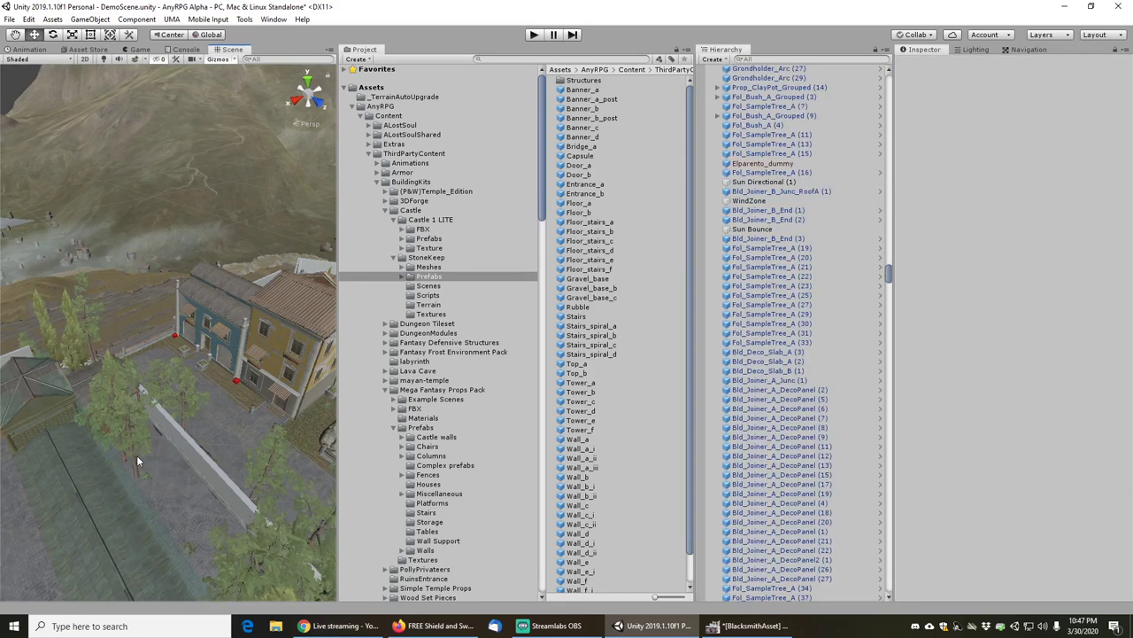
{"action": "left_click", "coordinate": [132, 455]}
{"action": "key", "text": "Delete"}
- Duplicate the Bld_Joiner_A_Junc section at the building's end and place the copy beside it at X 50.79
{"action": "middle_click_drag", "start_coordinate": [186, 490], "coordinate": [146, 453]}
{"action": "left_click", "coordinate": [146, 453]}
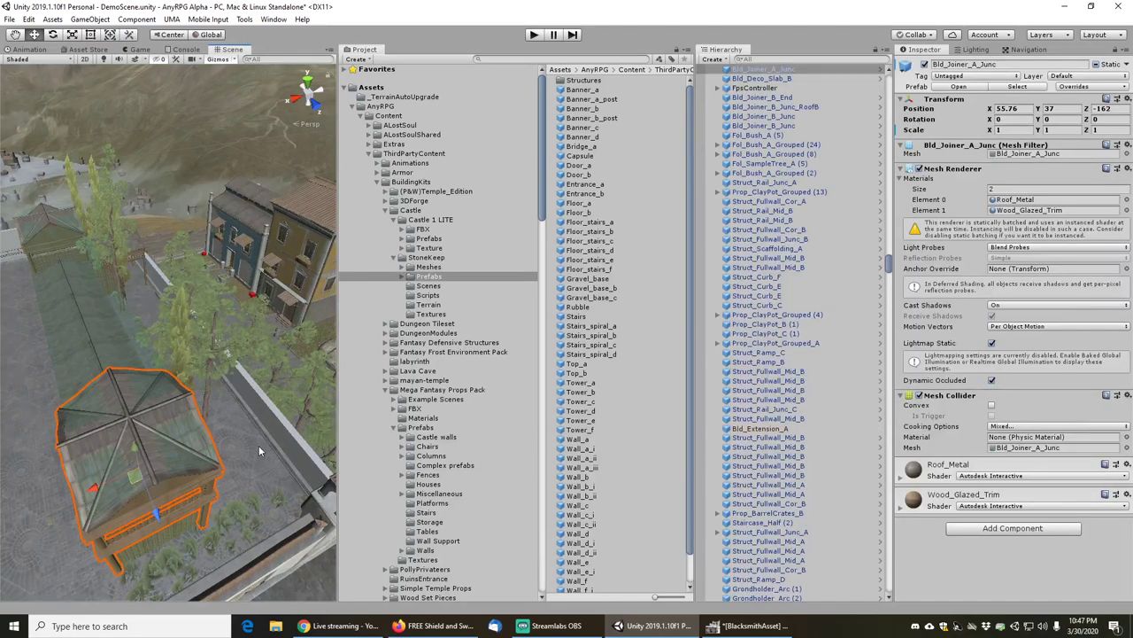
{"action": "key", "text": "ctrl+d"}
{"action": "left_click_drag", "start_coordinate": [93, 480], "coordinate": [199, 434]}
- Duplicate two lower lattice DecoPanels on the building's end wall and move the copies along X under the added roof section
{"action": "right_click_drag", "start_coordinate": [227, 540], "coordinate": [172, 455]}
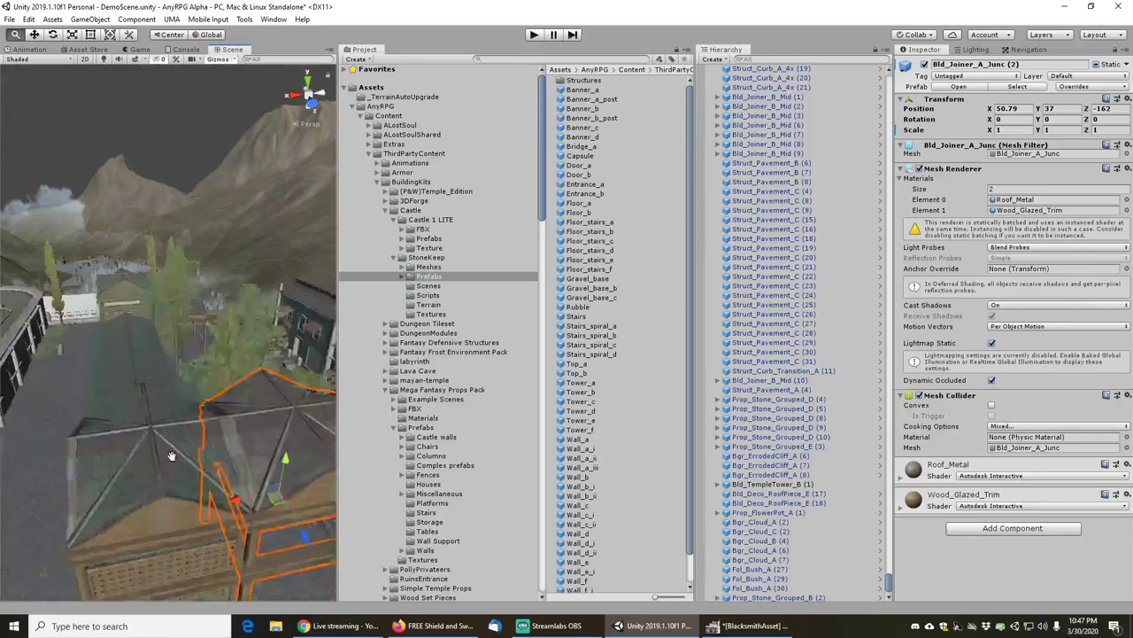
{"action": "middle_click_drag", "start_coordinate": [172, 455], "coordinate": [157, 417]}
{"action": "scroll", "coordinate": [77, 471], "scroll_direction": "up", "scroll_amount": 2}
{"action": "middle_click_drag", "start_coordinate": [76, 471], "coordinate": [138, 395]}
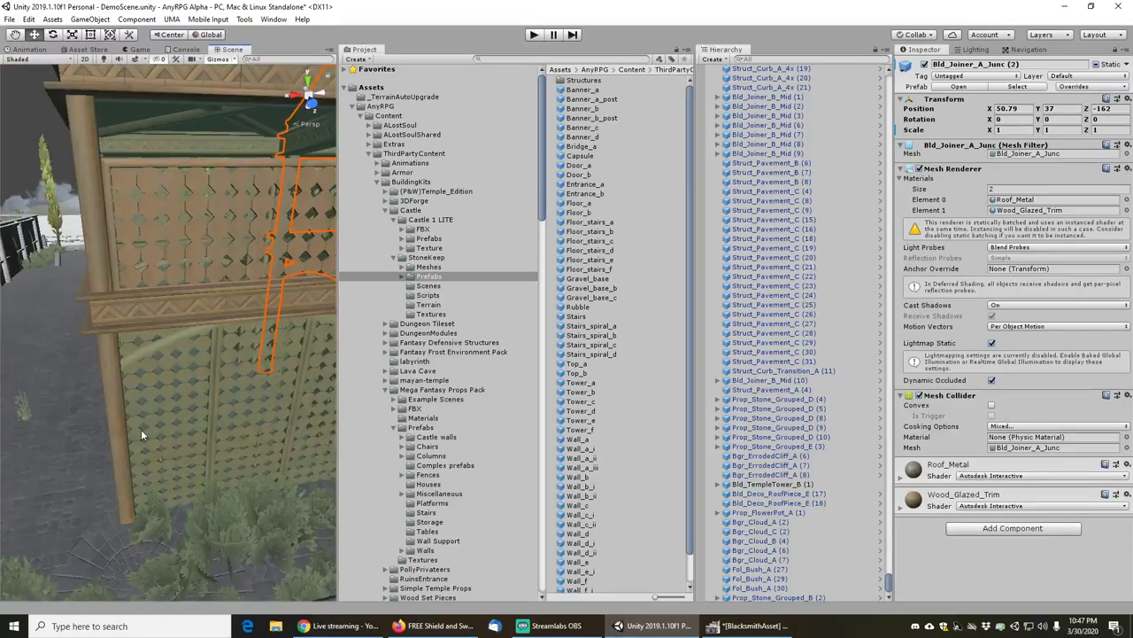
{"action": "left_click", "coordinate": [164, 429]}
{"action": "left_click", "coordinate": [261, 426], "text": "shift"}
{"action": "middle_click_drag", "start_coordinate": [310, 389], "coordinate": [257, 373]}
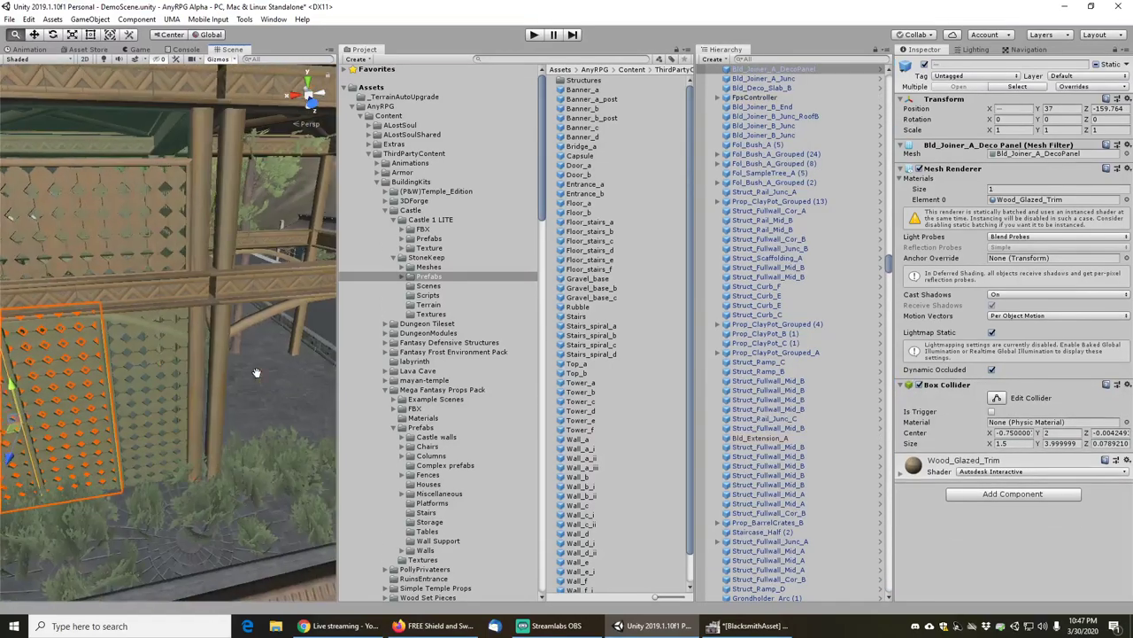
{"action": "left_click", "coordinate": [161, 430], "text": "shift"}
{"action": "left_click", "coordinate": [149, 443]}
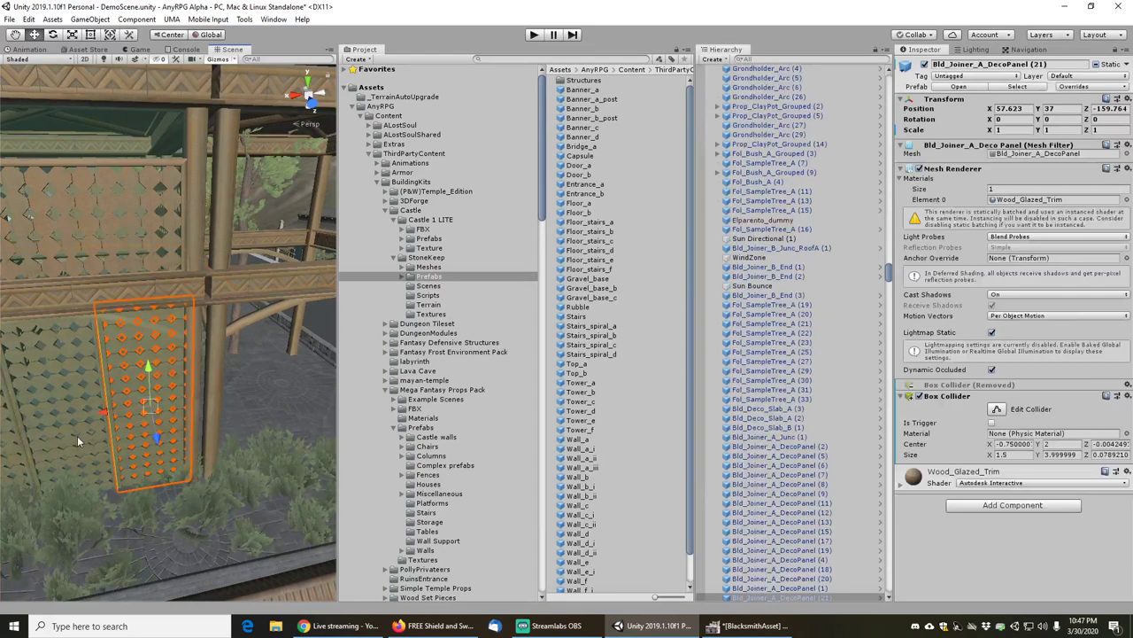
{"action": "scroll", "coordinate": [135, 454], "scroll_direction": "down", "scroll_amount": 5}
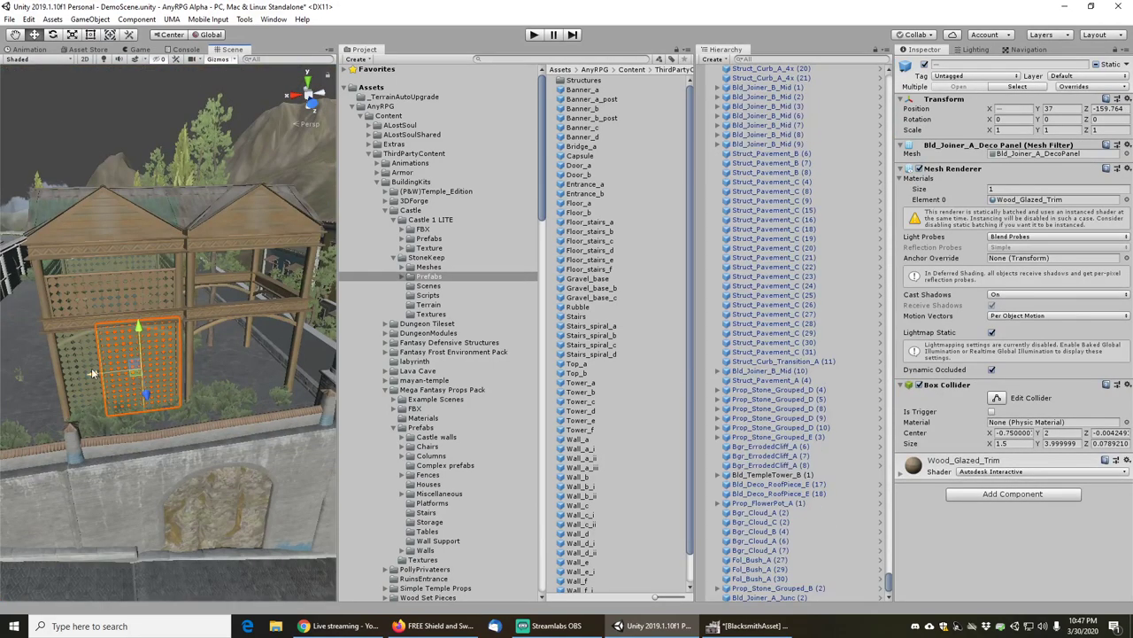
{"action": "left_click_drag", "start_coordinate": [95, 373], "coordinate": [185, 369]}
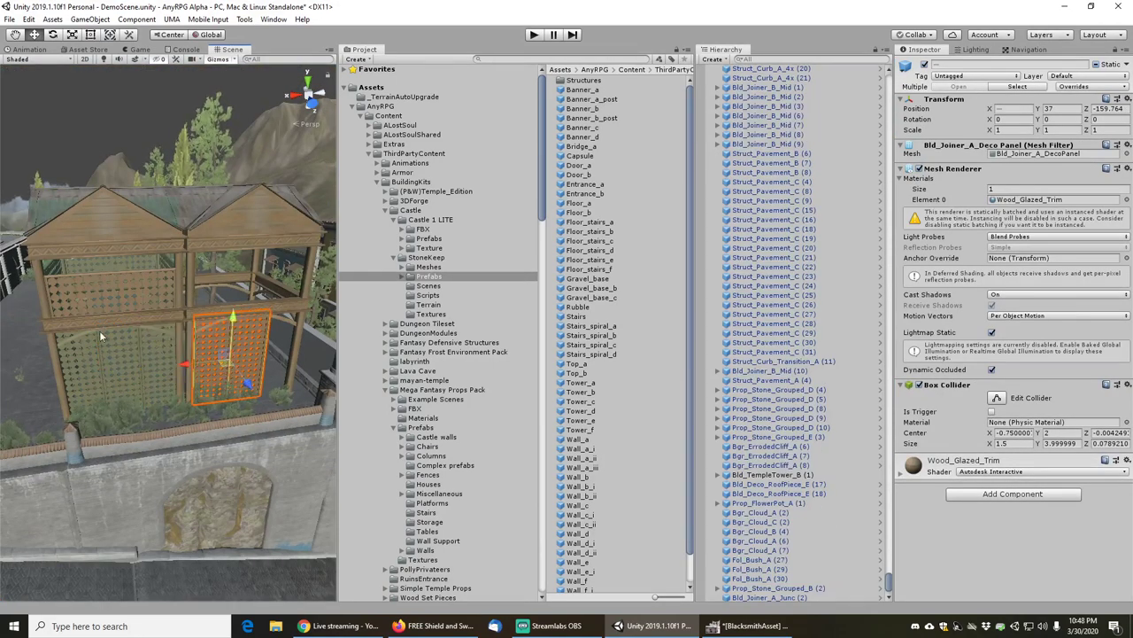
- Select the terrain in front of the wooden shelter and choose the first grass type for Paint Details
{"action": "right_click_drag", "start_coordinate": [100, 331], "coordinate": [263, 268]}
{"action": "right_click_drag", "start_coordinate": [223, 383], "coordinate": [161, 349]}
{"action": "middle_click_drag", "start_coordinate": [160, 349], "coordinate": [139, 400]}
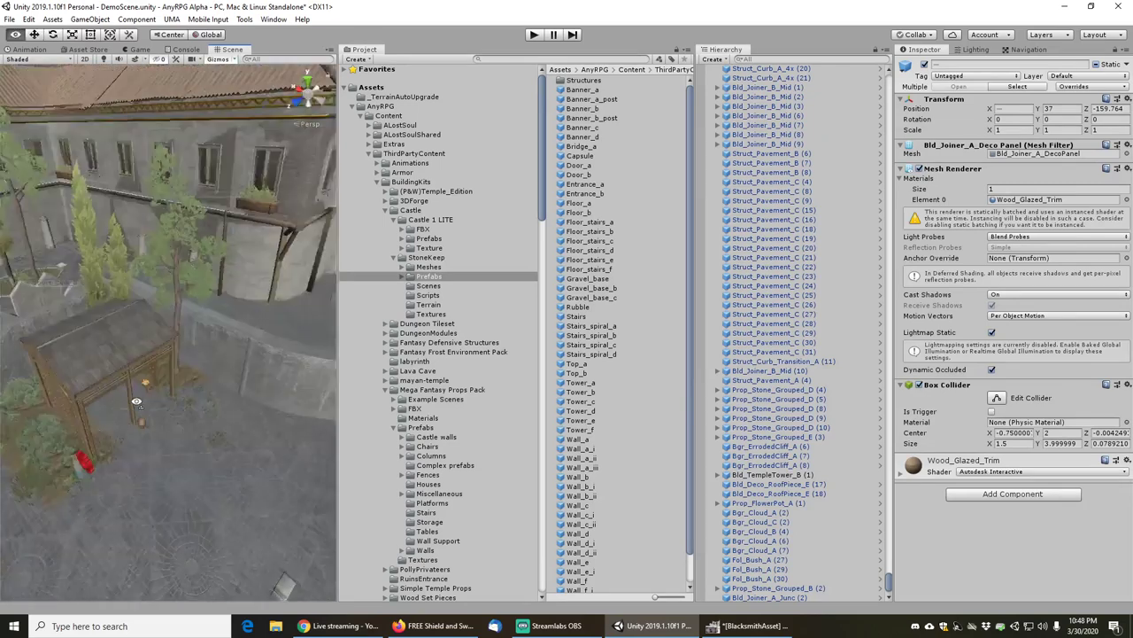
{"action": "scroll", "coordinate": [139, 407], "scroll_direction": "up", "scroll_amount": 5}
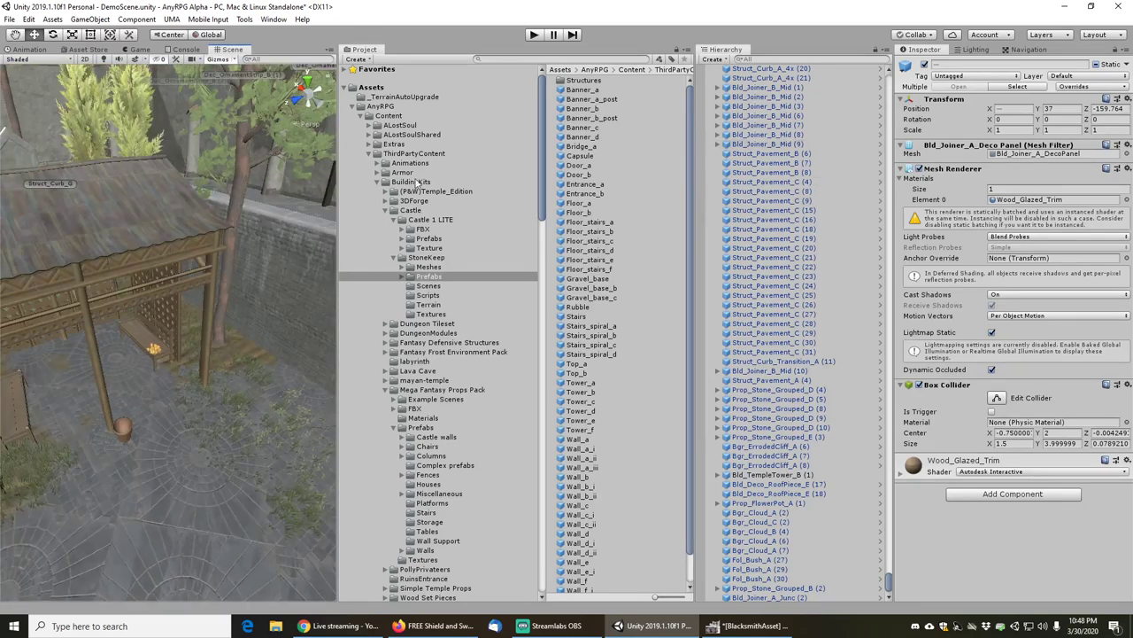
{"action": "left_click", "coordinate": [168, 421]}
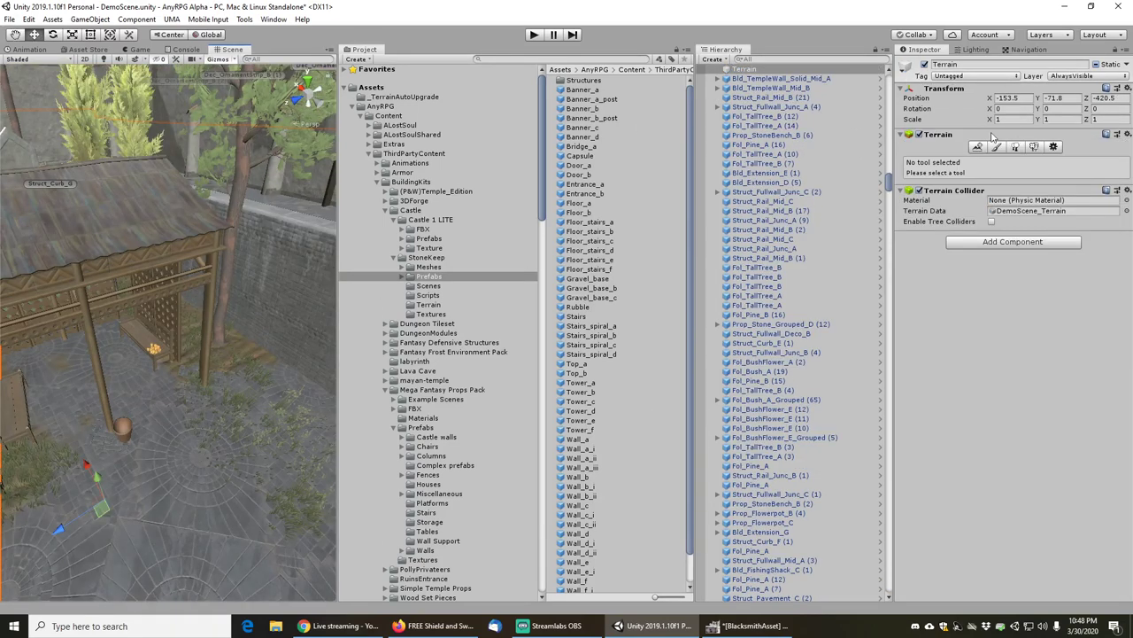
{"action": "left_click", "coordinate": [1000, 147]}
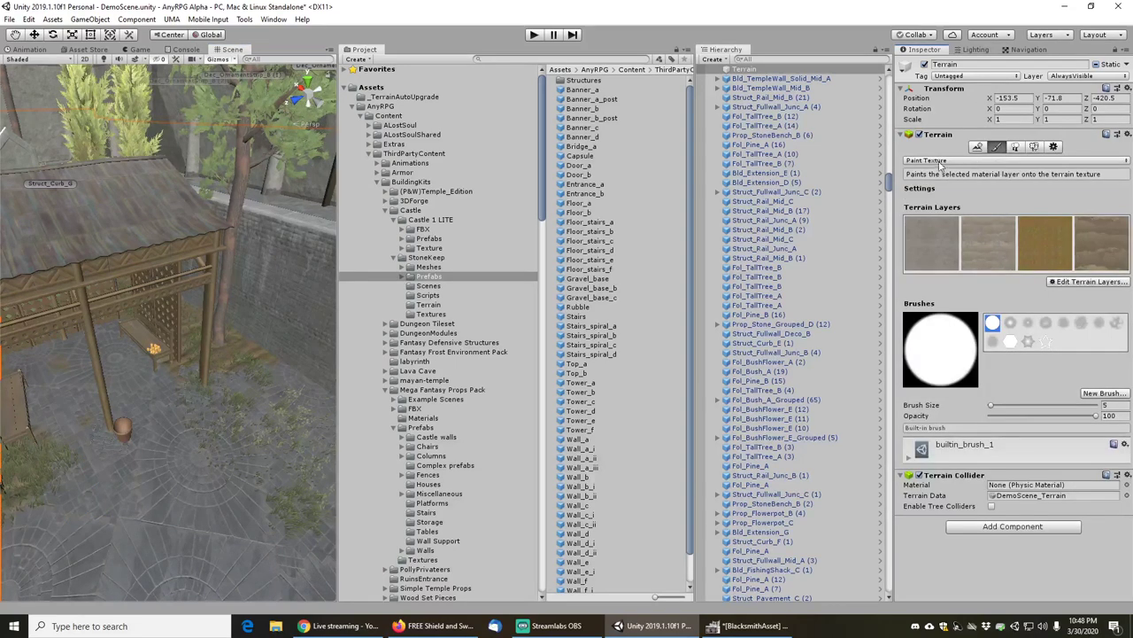
{"action": "left_click", "coordinate": [1017, 148]}
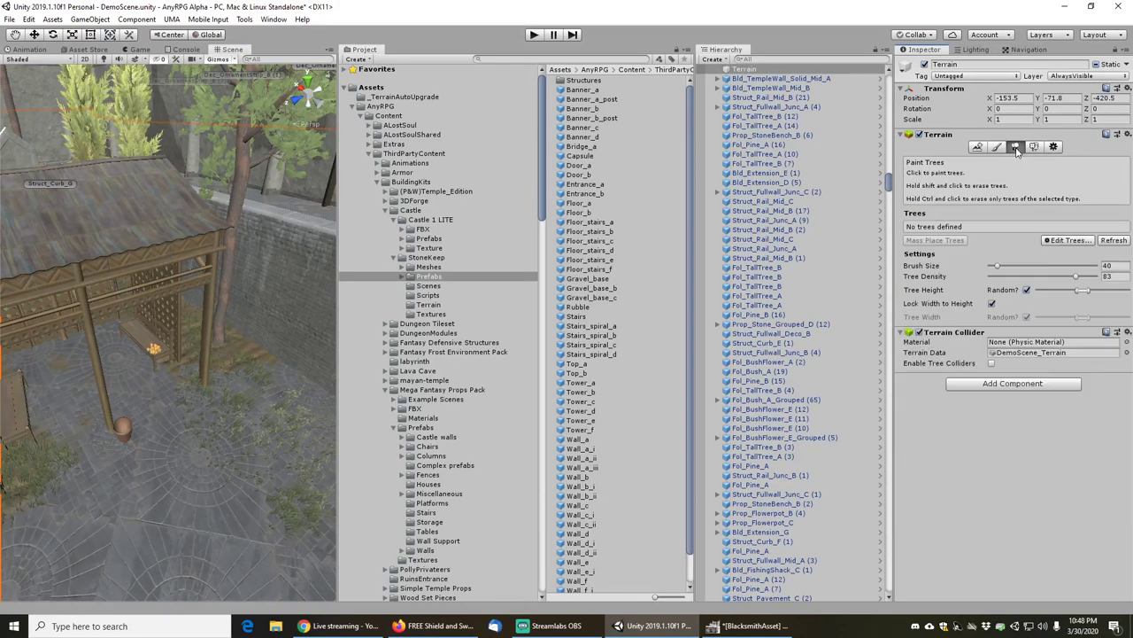
{"action": "left_click", "coordinate": [1035, 148]}
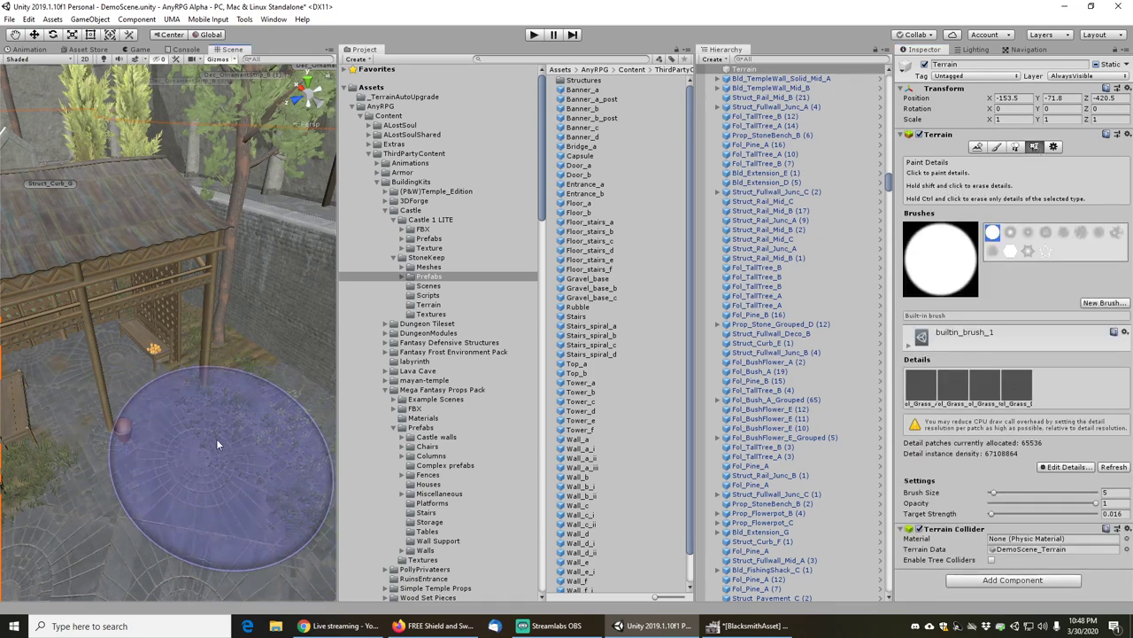
{"action": "left_click", "coordinate": [946, 376]}
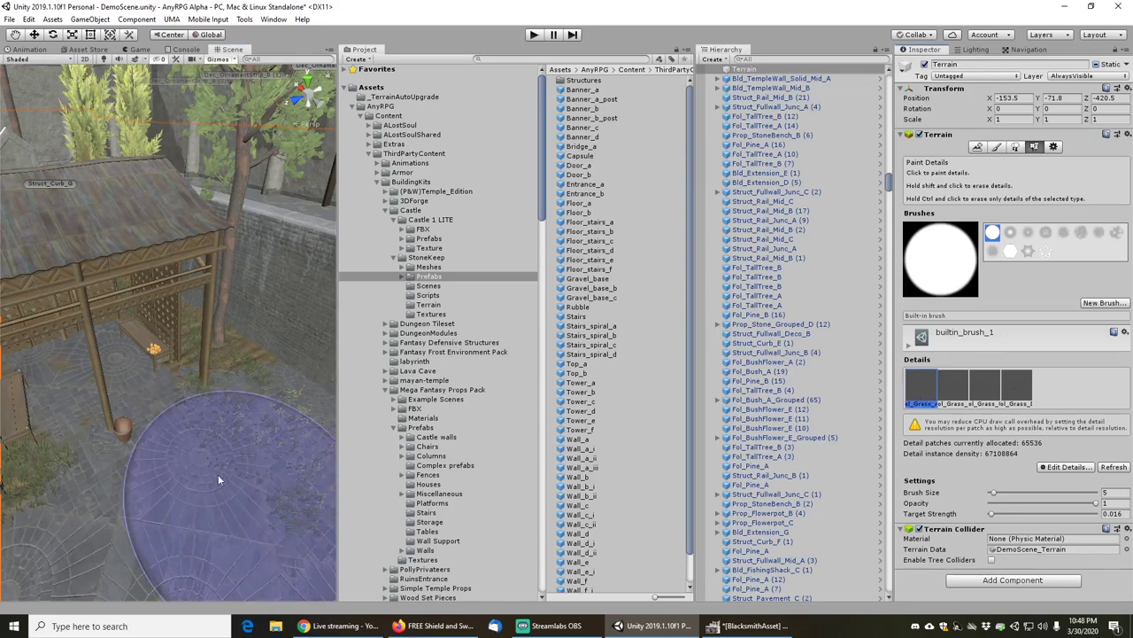
{"action": "mouse_move", "coordinate": [221, 448]}
{"action": "right_mouse_down"}
{"action": "mouse_move", "coordinate": [110, 432]}
{"action": "mouse_move", "coordinate": [266, 441]}
{"action": "right_mouse_up"}
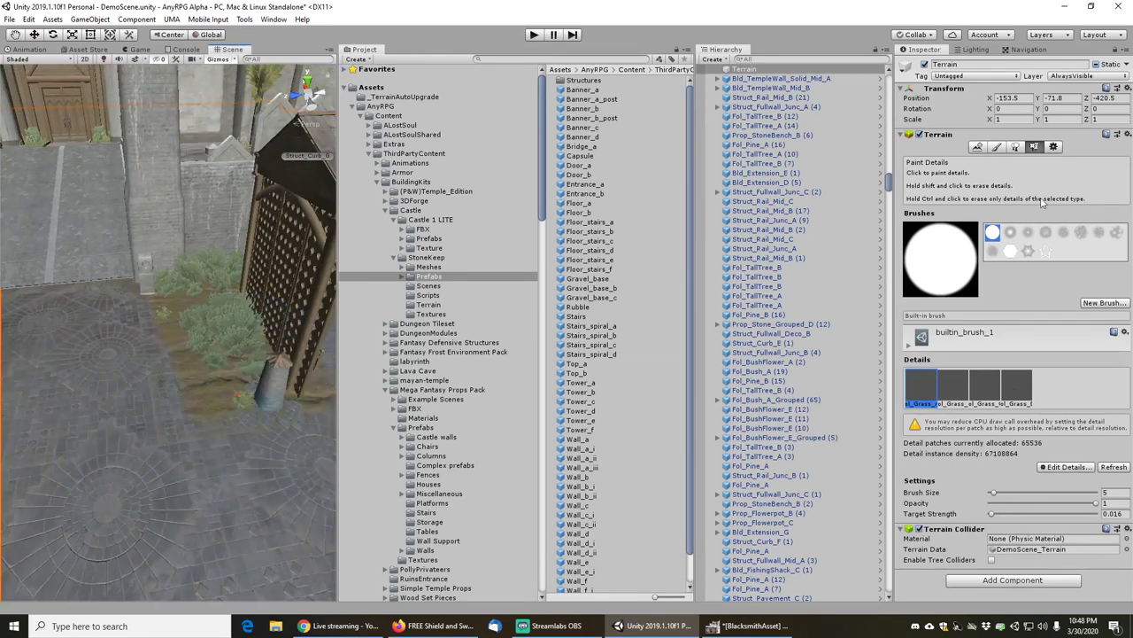
- Paint the first pavement terrain layer over the dirt patch in front of and beside the lattice-walled wooden building
{"action": "left_click", "coordinate": [1018, 147]}
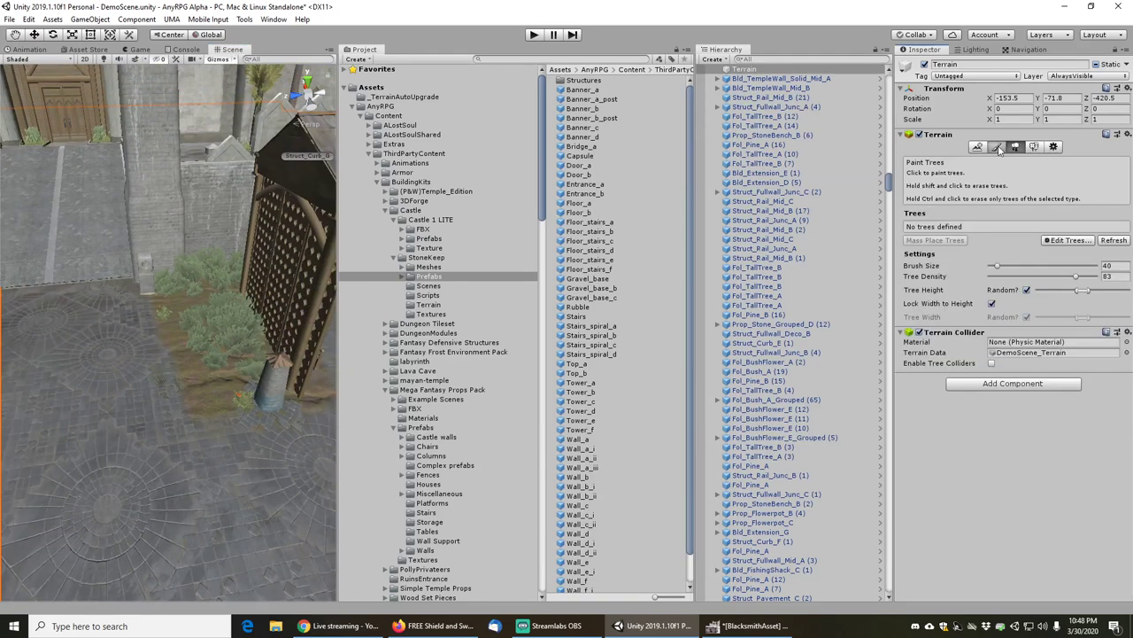
{"action": "left_click", "coordinate": [997, 146]}
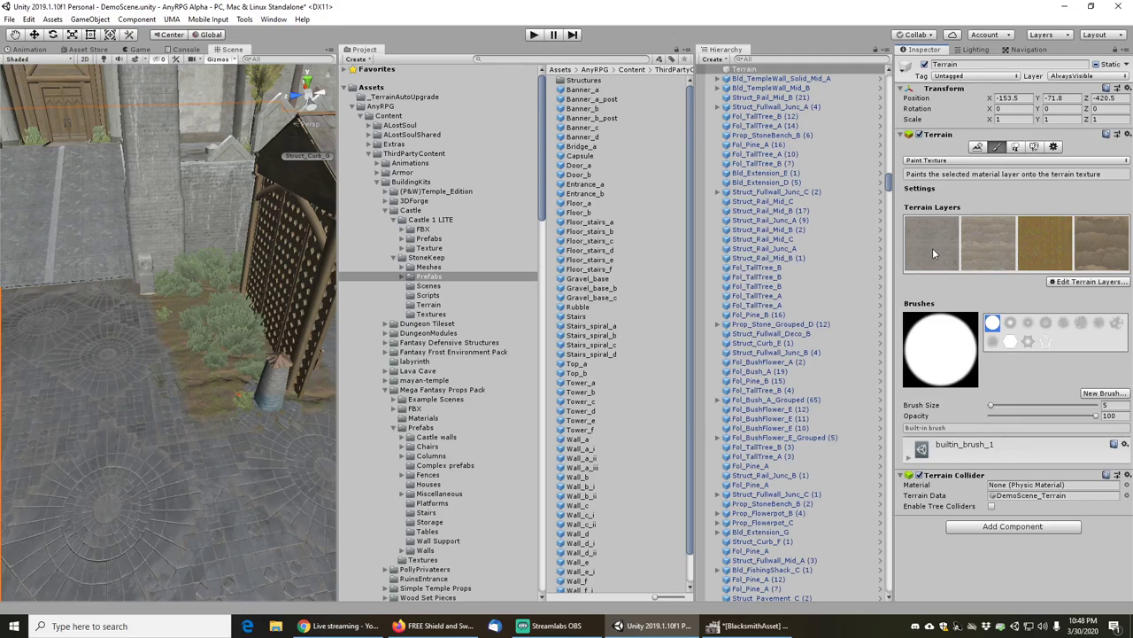
{"action": "left_click", "coordinate": [932, 248]}
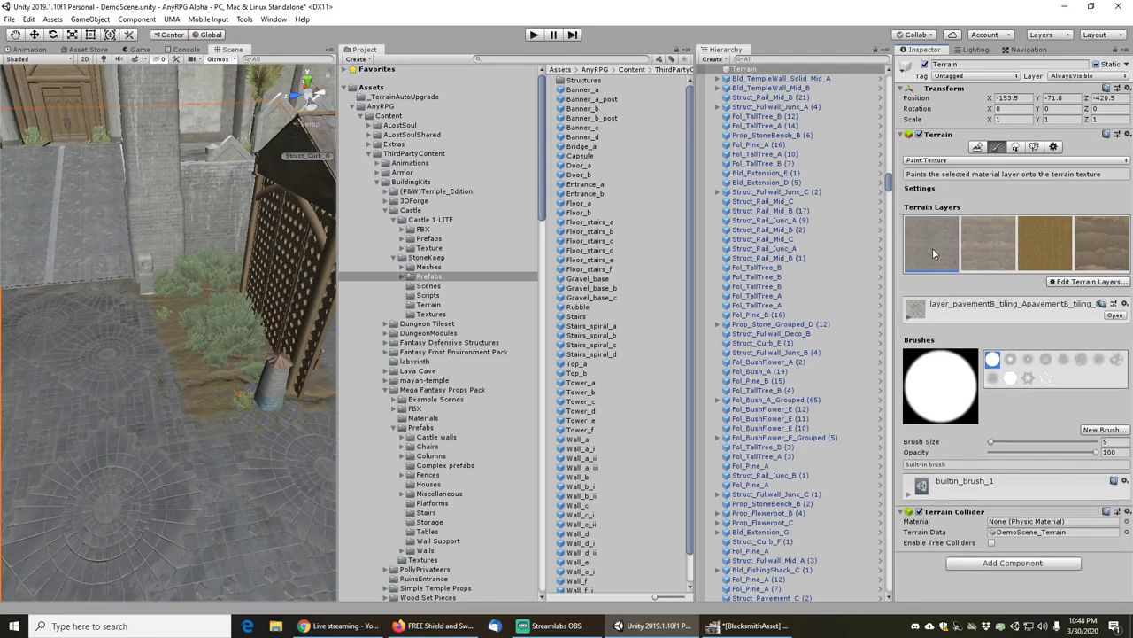
{"action": "left_click", "coordinate": [975, 248]}
{"action": "left_click", "coordinate": [925, 236]}
{"action": "mouse_move", "coordinate": [210, 408]}
{"action": "left_mouse_down"}
{"action": "mouse_move", "coordinate": [197, 368]}
{"action": "mouse_move", "coordinate": [208, 302]}
{"action": "left_mouse_up"}
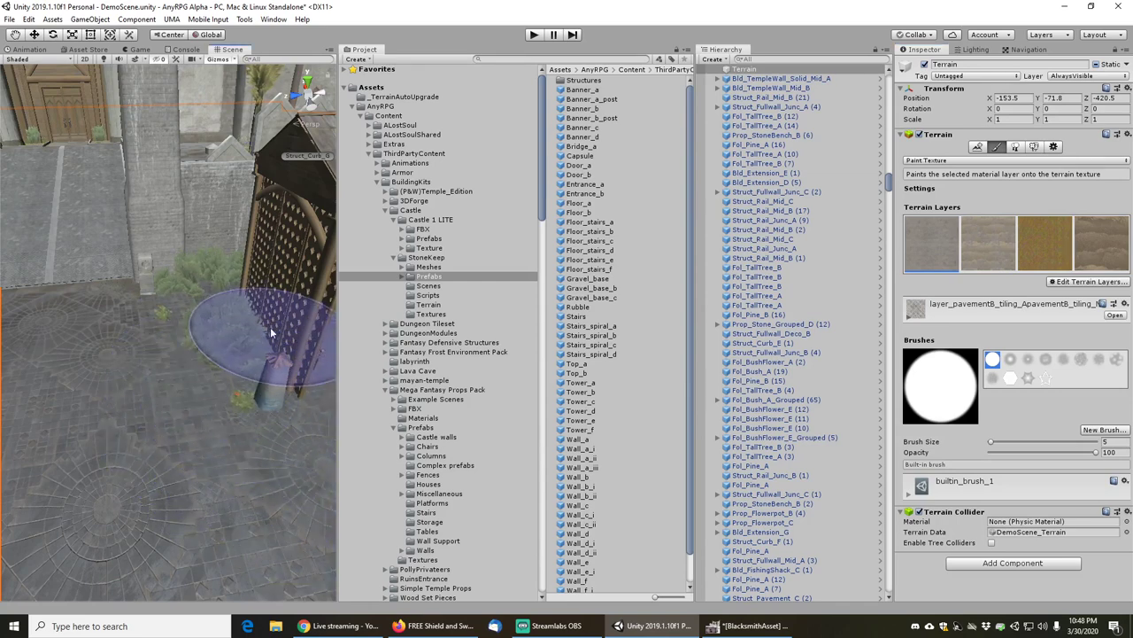
{"action": "middle_click_drag", "start_coordinate": [270, 332], "coordinate": [120, 382]}
{"action": "mouse_move", "coordinate": [139, 366]}
{"action": "left_mouse_down"}
{"action": "mouse_move", "coordinate": [153, 421]}
{"action": "mouse_move", "coordinate": [136, 344]}
{"action": "mouse_move", "coordinate": [44, 446]}
{"action": "left_mouse_up"}
{"action": "middle_click_drag", "start_coordinate": [44, 447], "coordinate": [124, 420]}
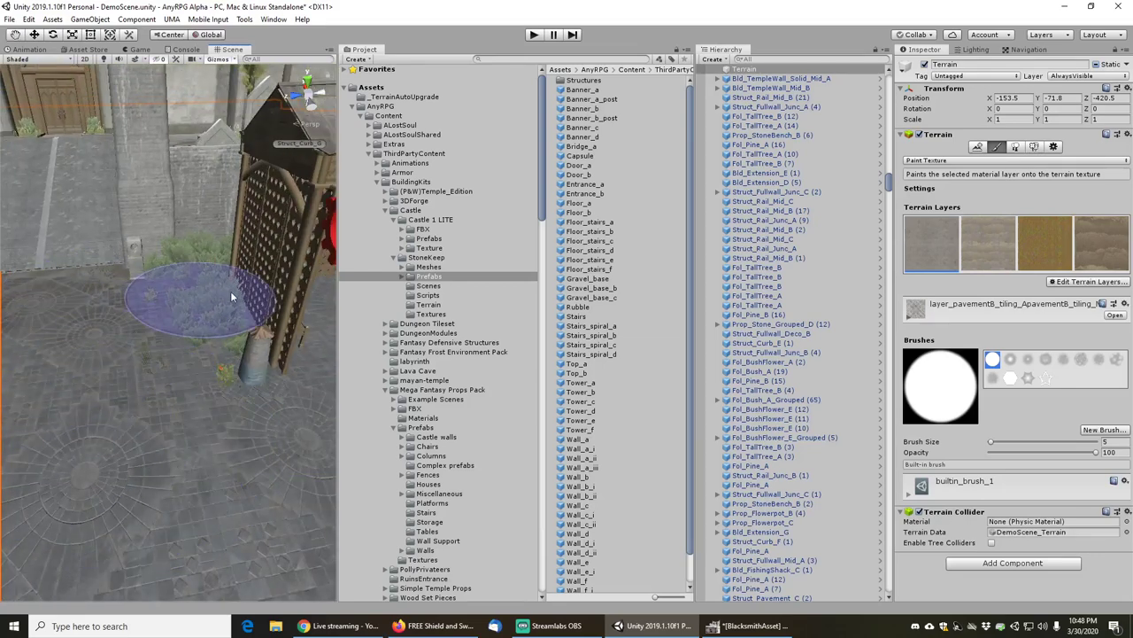
- Delete the bushes growing between the lattice wall of the wooden building and the stone pillar
{"action": "left_click", "coordinate": [746, 78]}
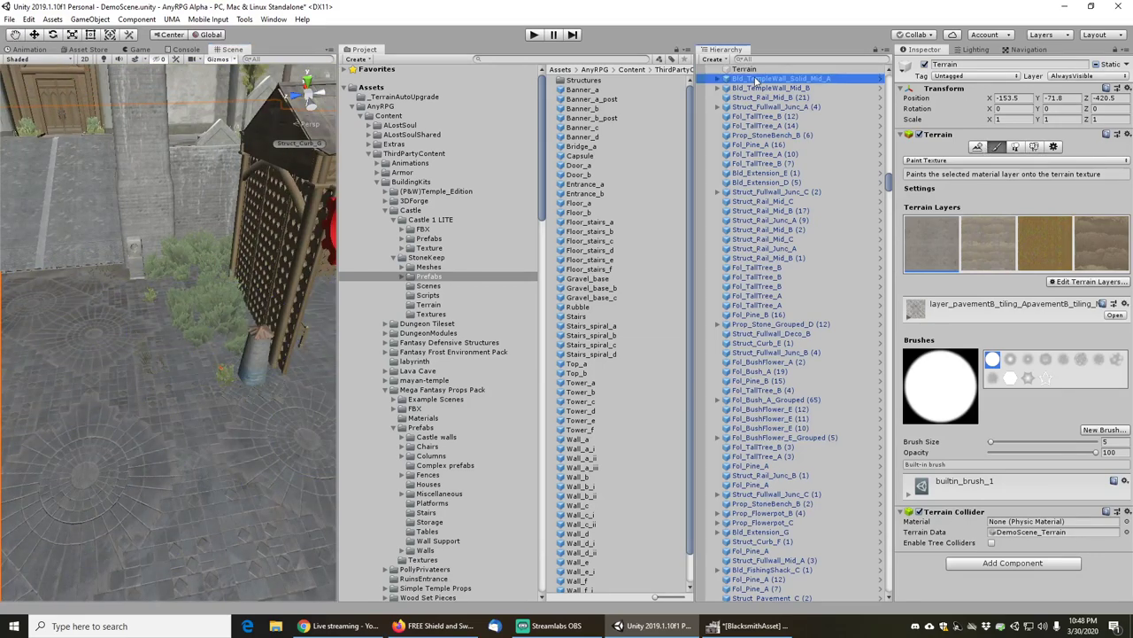
{"action": "left_click", "coordinate": [221, 312]}
{"action": "middle_click_drag", "start_coordinate": [225, 320], "coordinate": [222, 391]}
{"action": "key", "text": "Delete"}
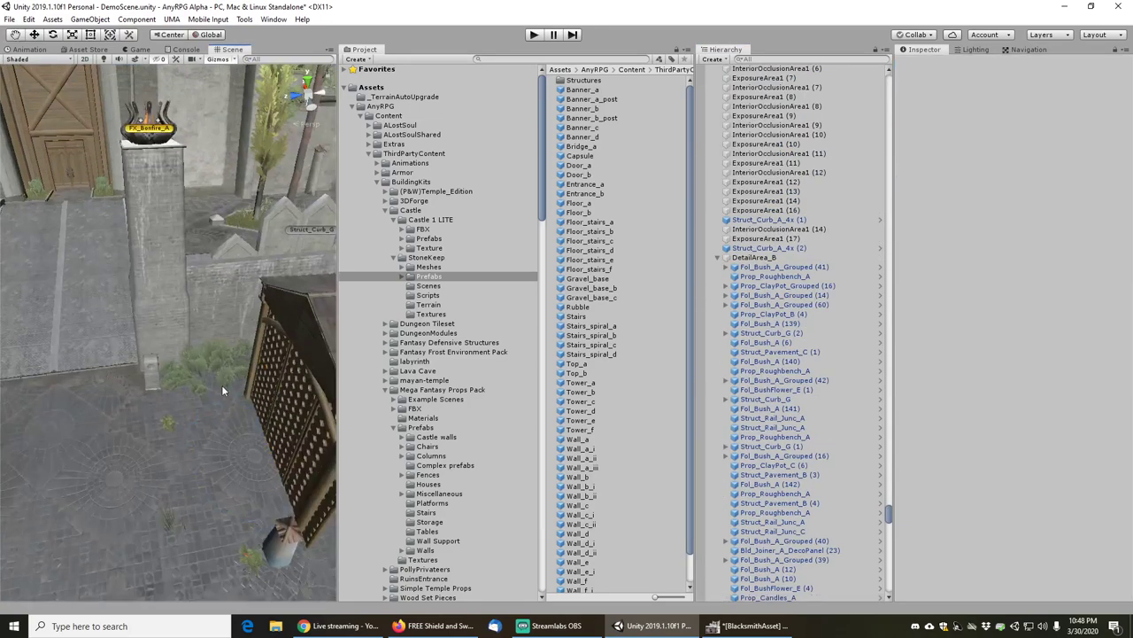
{"action": "left_click", "coordinate": [226, 374]}
{"action": "key", "text": "Delete"}
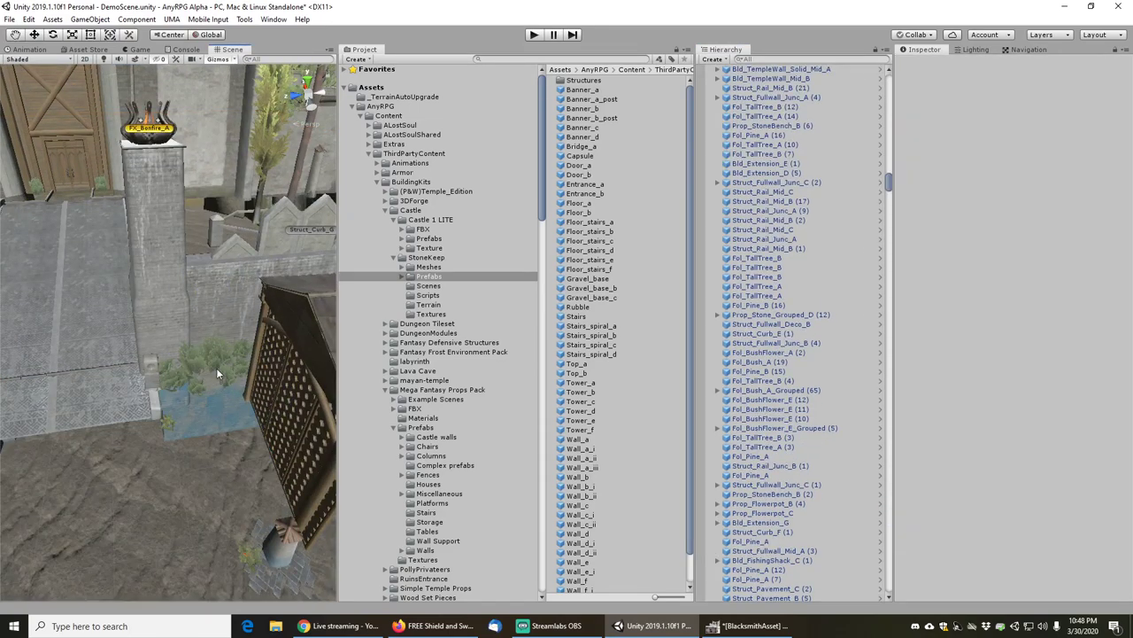
{"action": "left_click", "coordinate": [217, 374]}
{"action": "key", "text": "Delete"}
- Undo the recent demo scene edits, including the duplicated building section and the deleted trees and bushes
{"action": "scroll", "coordinate": [196, 475], "scroll_direction": "down", "scroll_amount": 3}
{"action": "right_click_drag", "start_coordinate": [195, 475], "coordinate": [311, 409]}
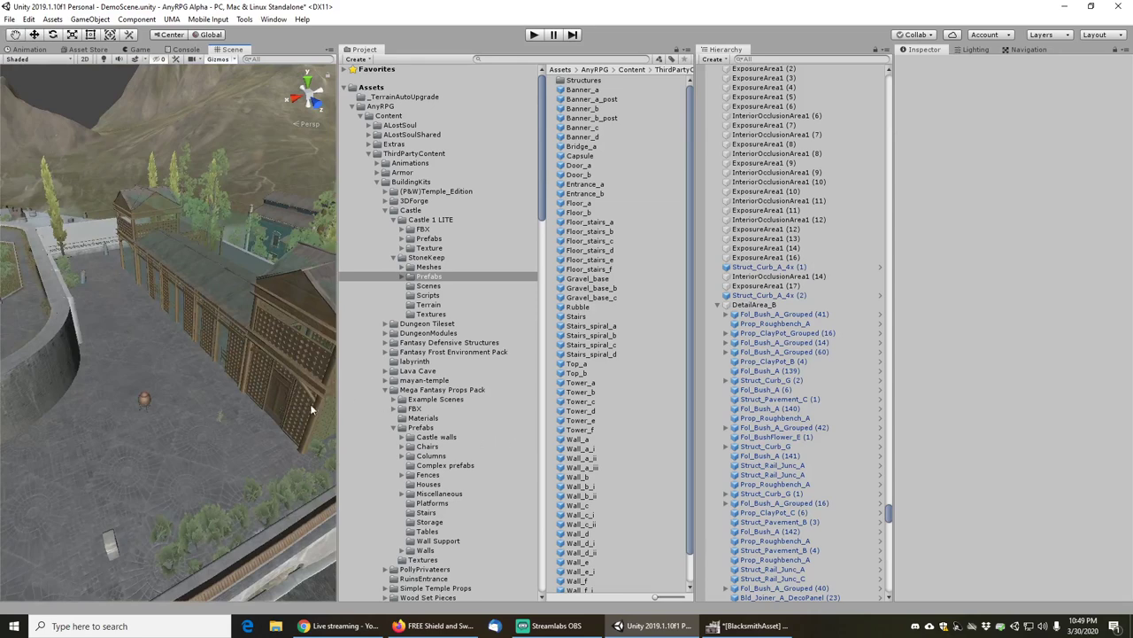
{"action": "left_click", "coordinate": [243, 359]}
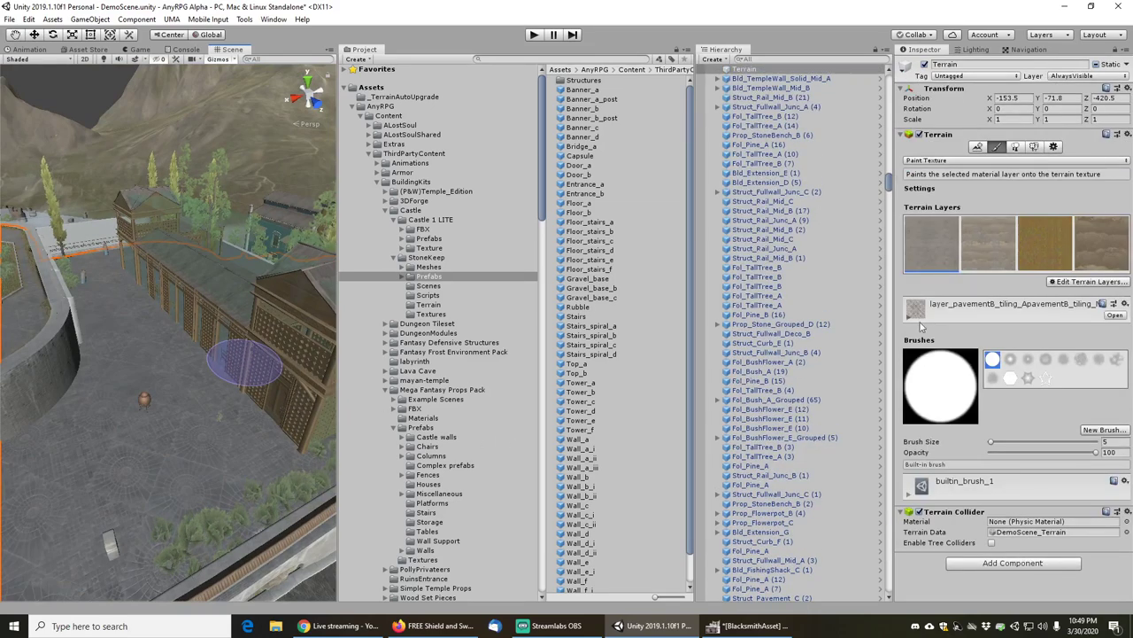
{"action": "key", "text": "ctrl+z"}
{"action": "key", "text": "ctrl+z"}
{"action": "key", "text": "ctrl+z"}
{"action": "key", "text": "ctrl+z"}
{"action": "key", "text": "ctrl+z"}
{"action": "key", "text": "ctrl+z"}
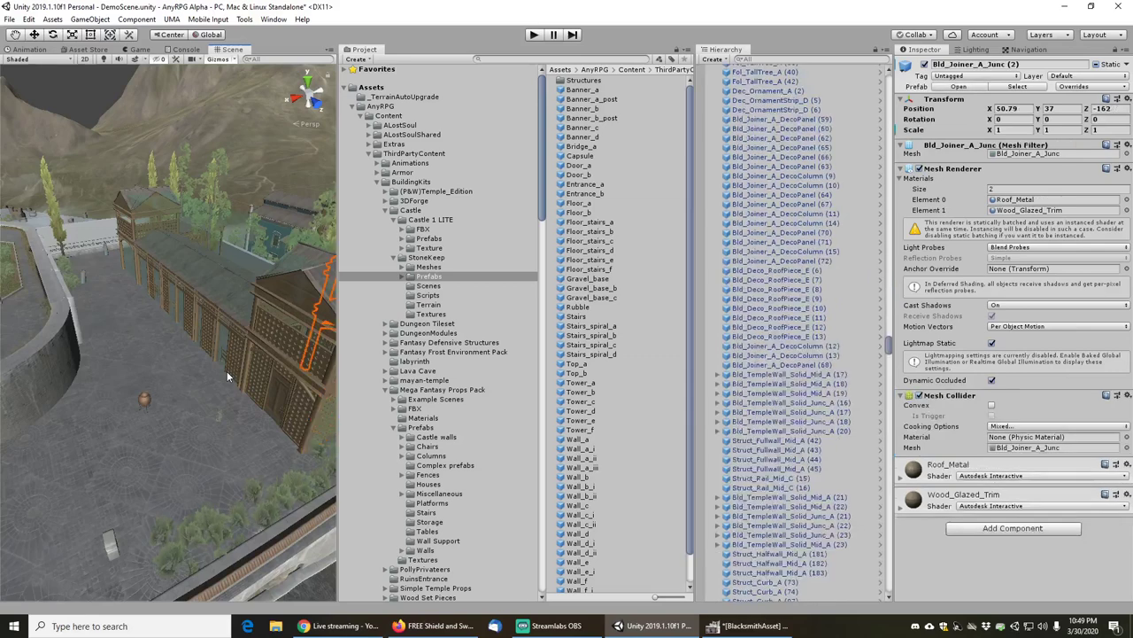
{"action": "key", "text": "ctrl+z"}
{"action": "key", "text": "ctrl+z"}
{"action": "key", "text": "ctrl+z"}
{"action": "key", "text": "ctrl+z"}
{"action": "key", "text": "ctrl+z"}
{"action": "key", "text": "ctrl+z"}
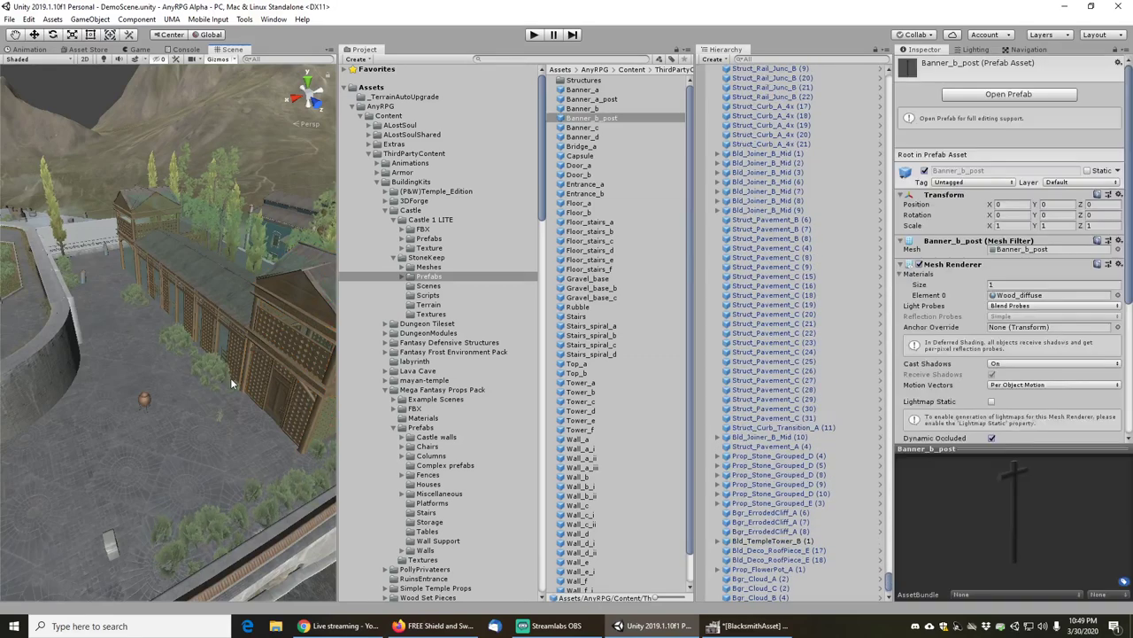
{"action": "key", "text": "ctrl+z"}
{"action": "key", "text": "ctrl+z"}
{"action": "key", "text": "ctrl+z"}
{"action": "key", "text": "ctrl+z"}
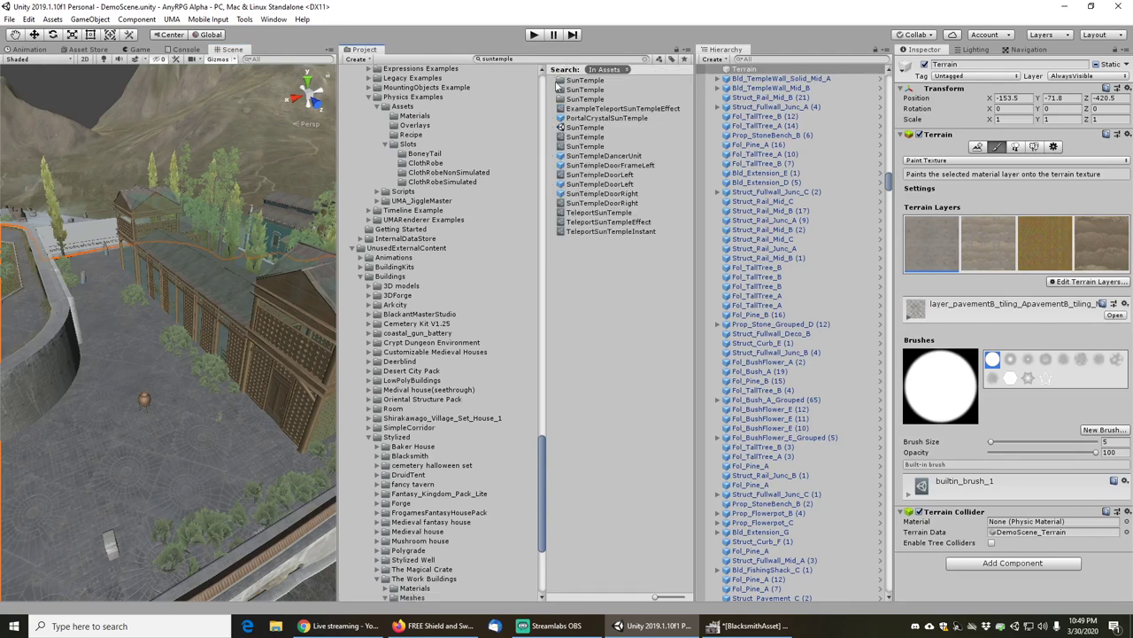
- Open the SunTemple scene and examine the blacksmith's plate armor stall inside the wooden bazaar building
{"action": "left_click", "coordinate": [584, 128]}
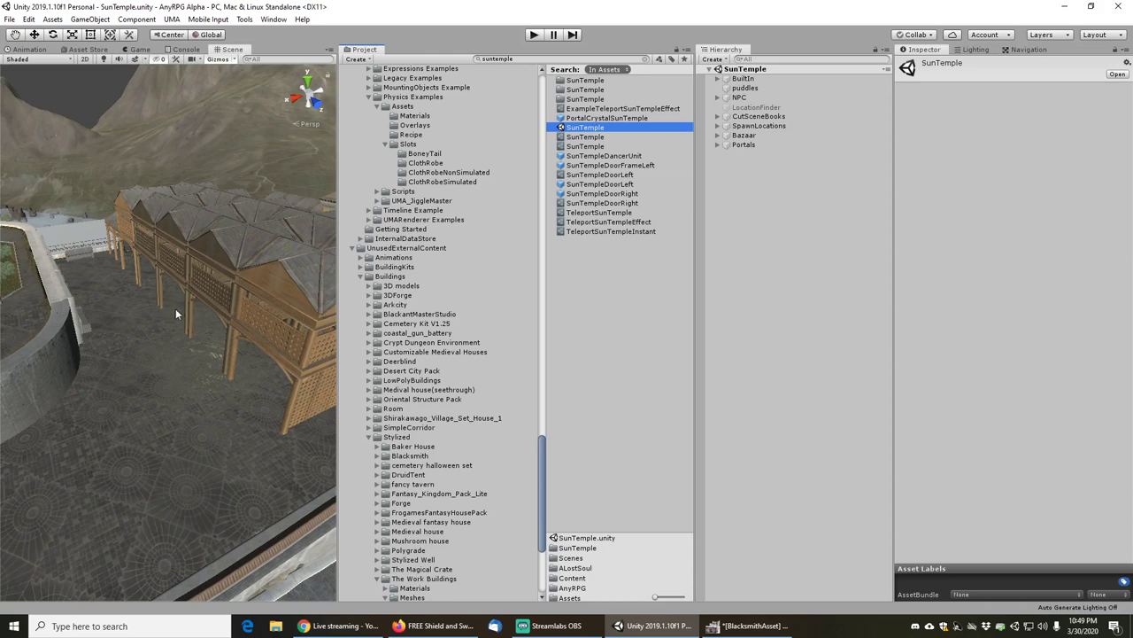
{"action": "left_click_drag", "start_coordinate": [177, 311], "coordinate": [154, 344], "text": "alt"}
{"action": "right_click_drag", "start_coordinate": [155, 344], "coordinate": [136, 347], "text": "alt"}
{"action": "middle_click_drag", "start_coordinate": [137, 347], "coordinate": [155, 330]}
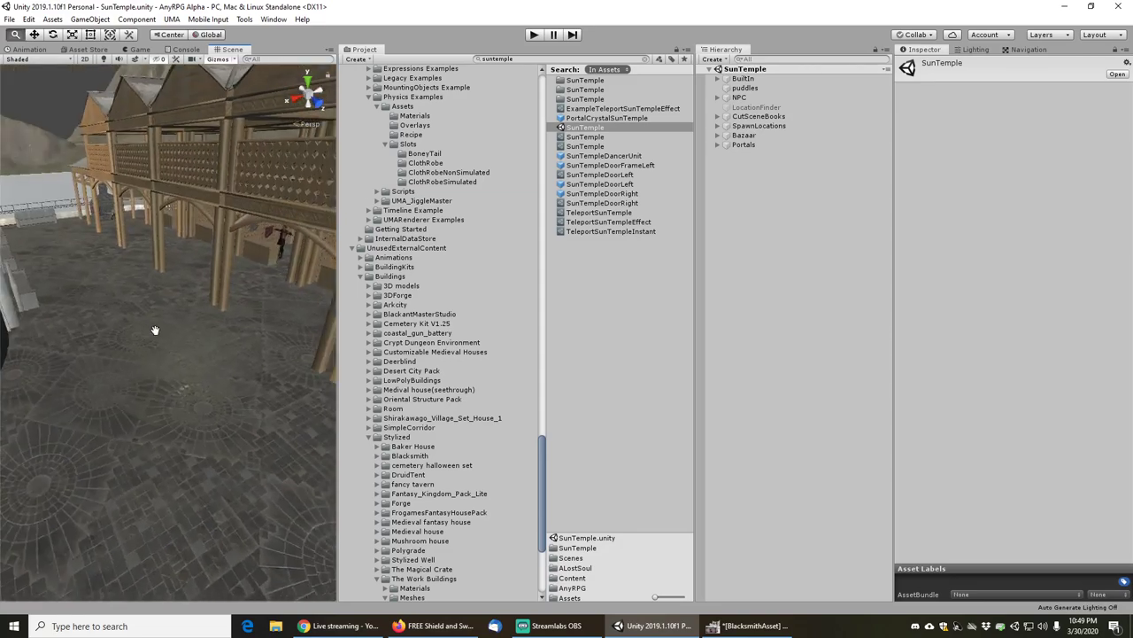
{"action": "left_click_drag", "start_coordinate": [155, 331], "coordinate": [202, 365], "text": "alt"}
{"action": "scroll", "coordinate": [190, 320], "scroll_direction": "up", "scroll_amount": 4}
{"action": "scroll", "coordinate": [191, 326], "scroll_direction": "up", "scroll_amount": 5}
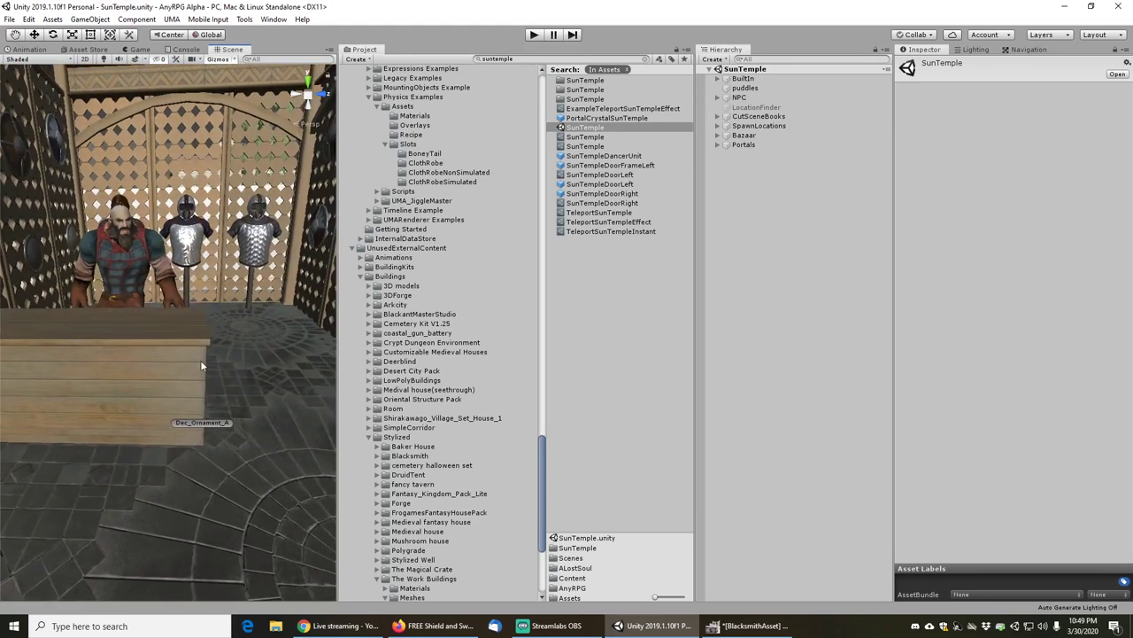
- Detach the Scene view into a large floating window and frame the whole plate armor stall
{"action": "left_click_drag", "start_coordinate": [278, 64], "coordinate": [406, 6]}
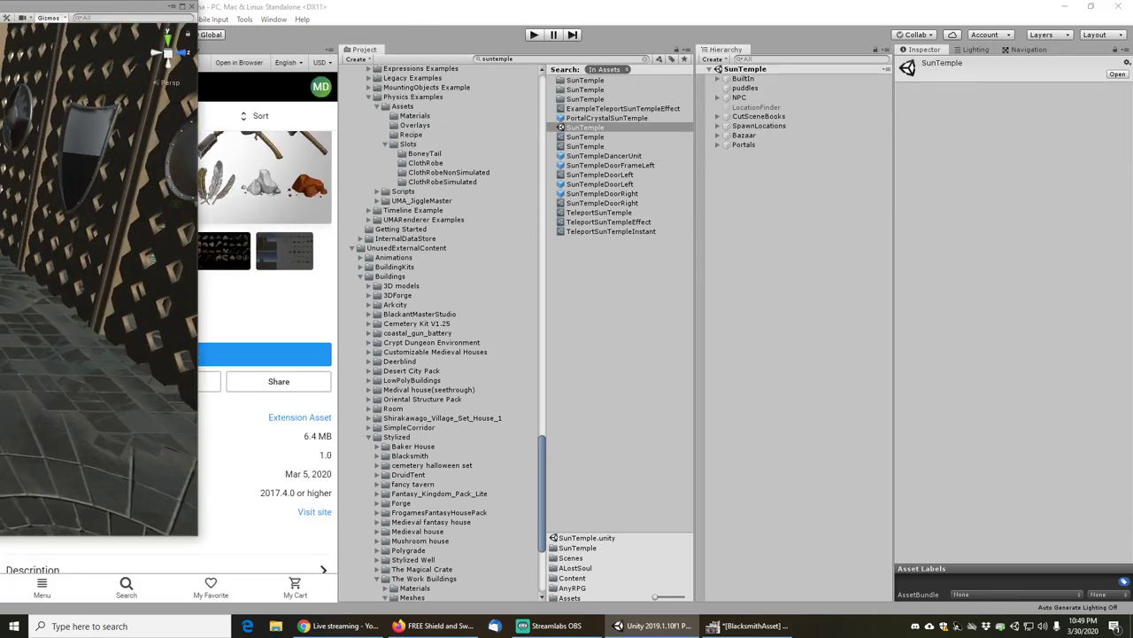
{"action": "left_click_drag", "start_coordinate": [0, 9], "coordinate": [420, 24]}
{"action": "scroll", "coordinate": [529, 216], "scroll_direction": "down", "scroll_amount": 3}
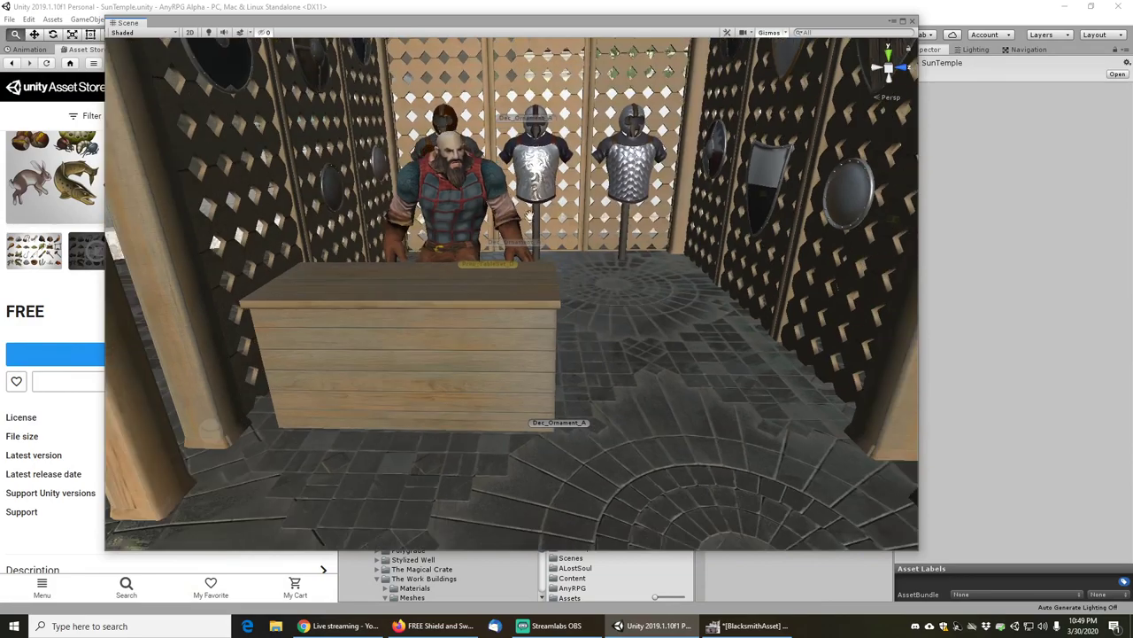
{"action": "middle_click_drag", "start_coordinate": [530, 216], "coordinate": [510, 240]}
{"action": "scroll", "coordinate": [535, 235], "scroll_direction": "down", "scroll_amount": 3}
{"action": "scroll", "coordinate": [534, 234], "scroll_direction": "down", "scroll_amount": 3}
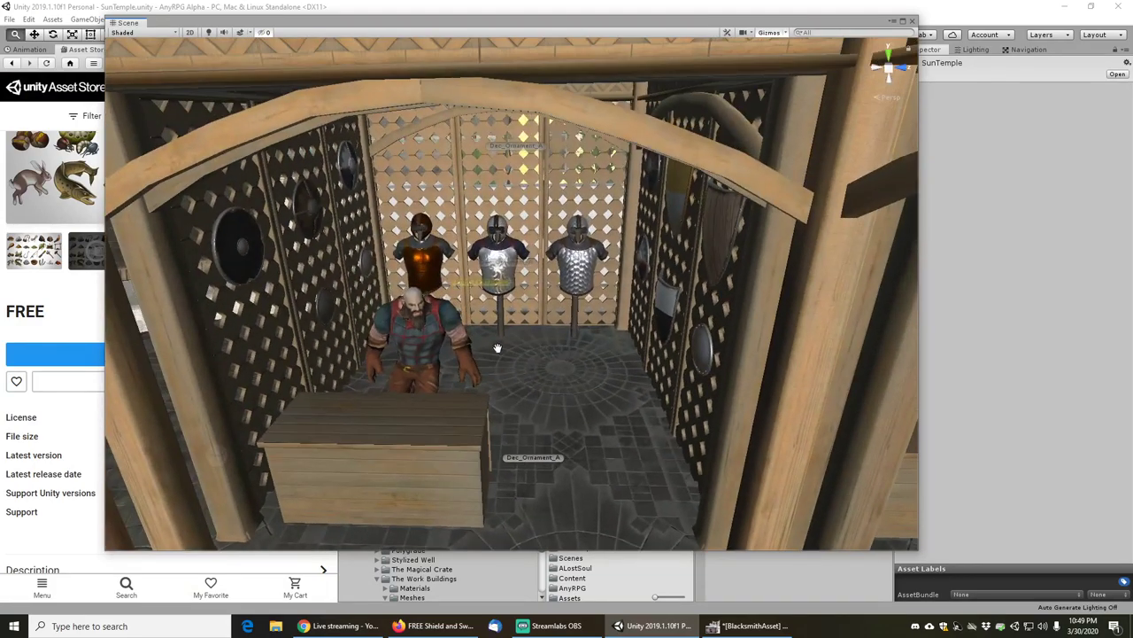
- Examine the shields on the plate armor stall's walls and the empty stall with a counter
{"action": "right_click_drag", "start_coordinate": [452, 229], "coordinate": [357, 192]}
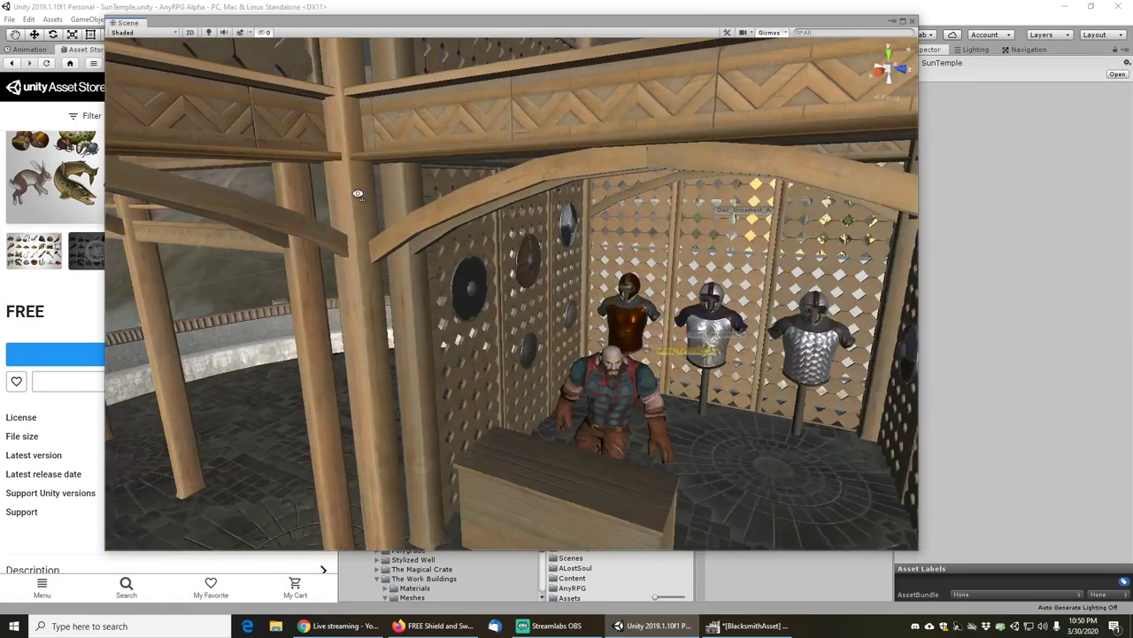
{"action": "middle_click_drag", "start_coordinate": [450, 248], "coordinate": [390, 222]}
{"action": "scroll", "coordinate": [366, 283], "scroll_direction": "up", "scroll_amount": 2}
{"action": "right_click_drag", "start_coordinate": [368, 286], "coordinate": [582, 275]}
{"action": "middle_click_drag", "start_coordinate": [581, 275], "coordinate": [443, 314]}
{"action": "right_click_drag", "start_coordinate": [552, 339], "coordinate": [443, 343]}
{"action": "right_click_drag", "start_coordinate": [614, 319], "coordinate": [688, 311]}
{"action": "middle_click_drag", "start_coordinate": [687, 312], "coordinate": [632, 295]}
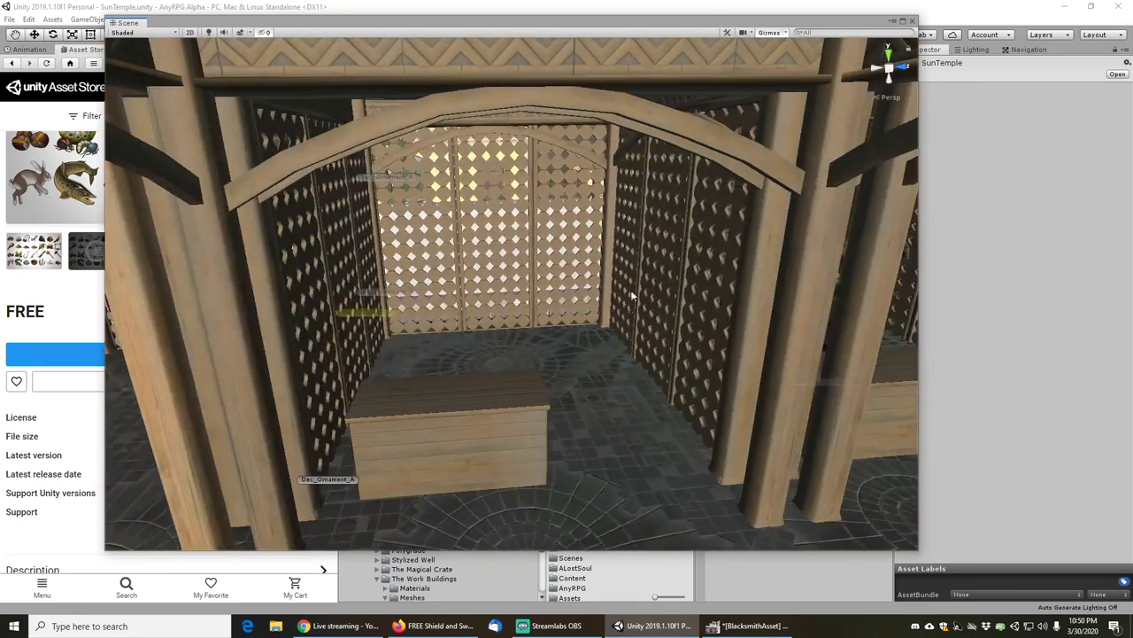
{"action": "scroll", "coordinate": [698, 315], "scroll_direction": "down", "scroll_amount": 4}
- Examine the leather armor stall with its vendor, armor stands and furs hung on the lattice walls
{"action": "middle_click_drag", "start_coordinate": [699, 313], "coordinate": [483, 184]}
{"action": "right_click_drag", "start_coordinate": [567, 355], "coordinate": [485, 247]}
{"action": "middle_click_drag", "start_coordinate": [492, 228], "coordinate": [518, 416]}
{"action": "scroll", "coordinate": [465, 293], "scroll_direction": "up", "scroll_amount": 4}
{"action": "middle_click_drag", "start_coordinate": [465, 280], "coordinate": [547, 343]}
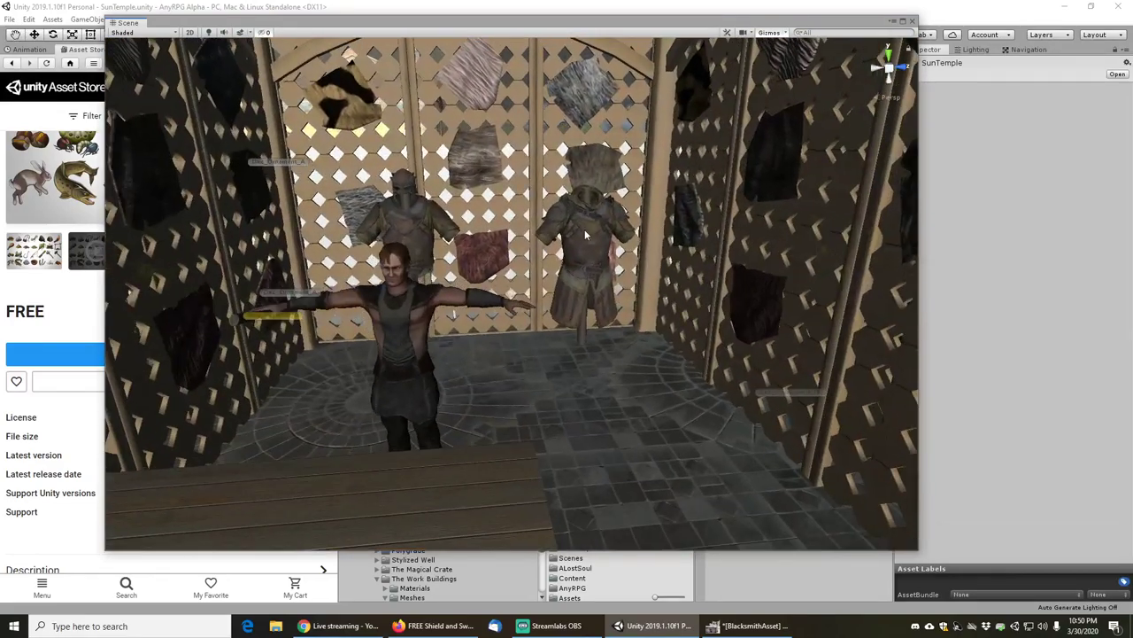
{"action": "scroll", "coordinate": [396, 307], "scroll_direction": "down", "scroll_amount": 3}
{"action": "right_click_drag", "start_coordinate": [497, 248], "coordinate": [568, 180]}
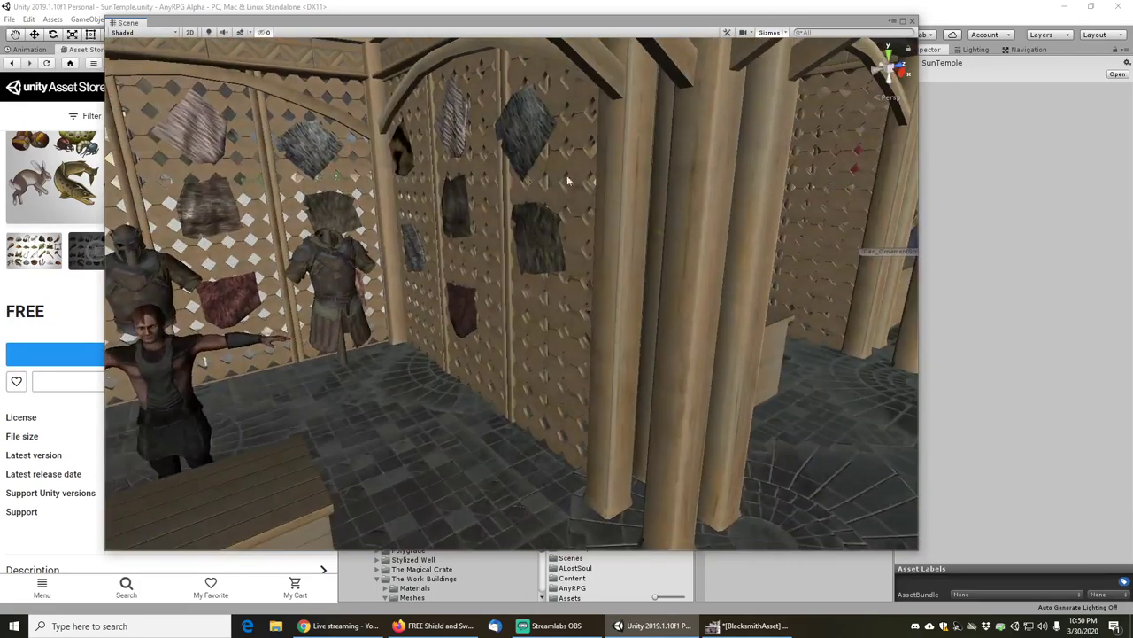
{"action": "middle_click_drag", "start_coordinate": [672, 332], "coordinate": [471, 340]}
{"action": "scroll", "coordinate": [676, 347], "scroll_direction": "down", "scroll_amount": 2}
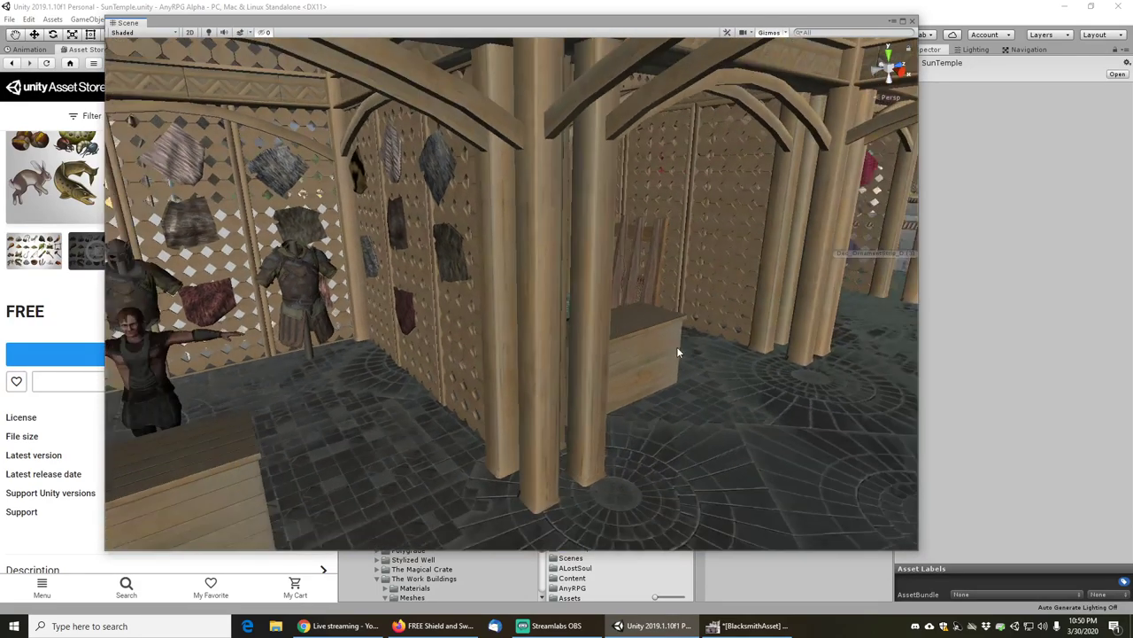
- Examine the weapons stall with its sword racks, counter and crouching vendor
{"action": "middle_click_drag", "start_coordinate": [676, 346], "coordinate": [375, 397]}
{"action": "scroll", "coordinate": [505, 325], "scroll_direction": "up", "scroll_amount": 2}
{"action": "scroll", "coordinate": [503, 330], "scroll_direction": "up", "scroll_amount": 3}
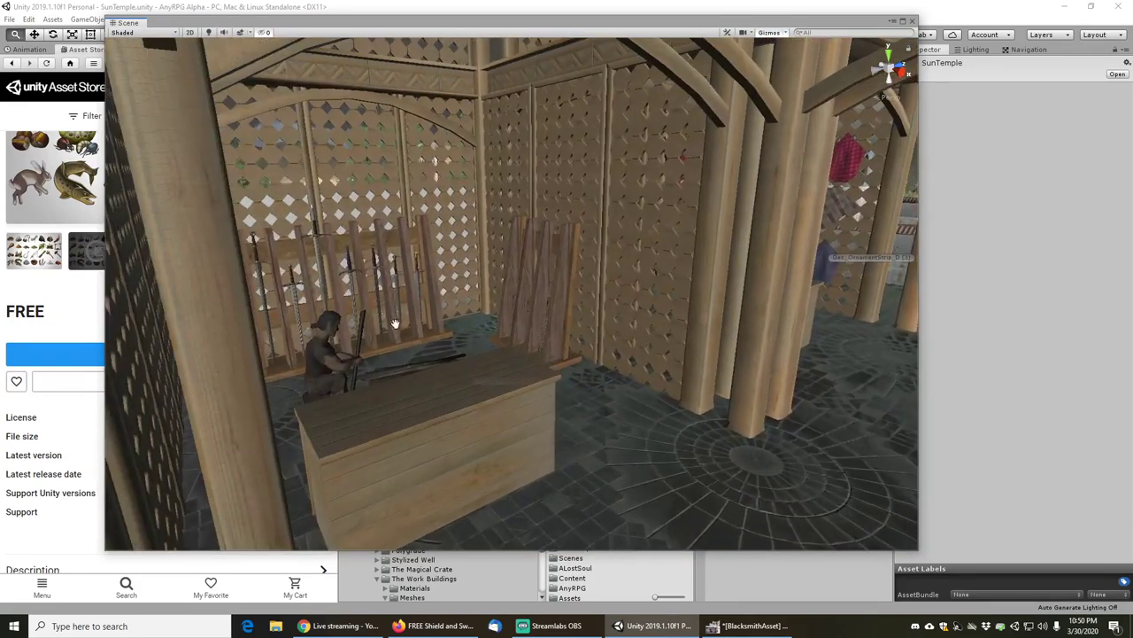
{"action": "key", "text": "Left"}
{"action": "mouse_move", "coordinate": [398, 317]}
{"action": "middle_mouse_down"}
{"action": "mouse_move", "coordinate": [533, 273]}
{"action": "mouse_move", "coordinate": [394, 320]}
{"action": "middle_mouse_up"}
{"action": "scroll", "coordinate": [533, 274], "scroll_direction": "down", "scroll_amount": 3}
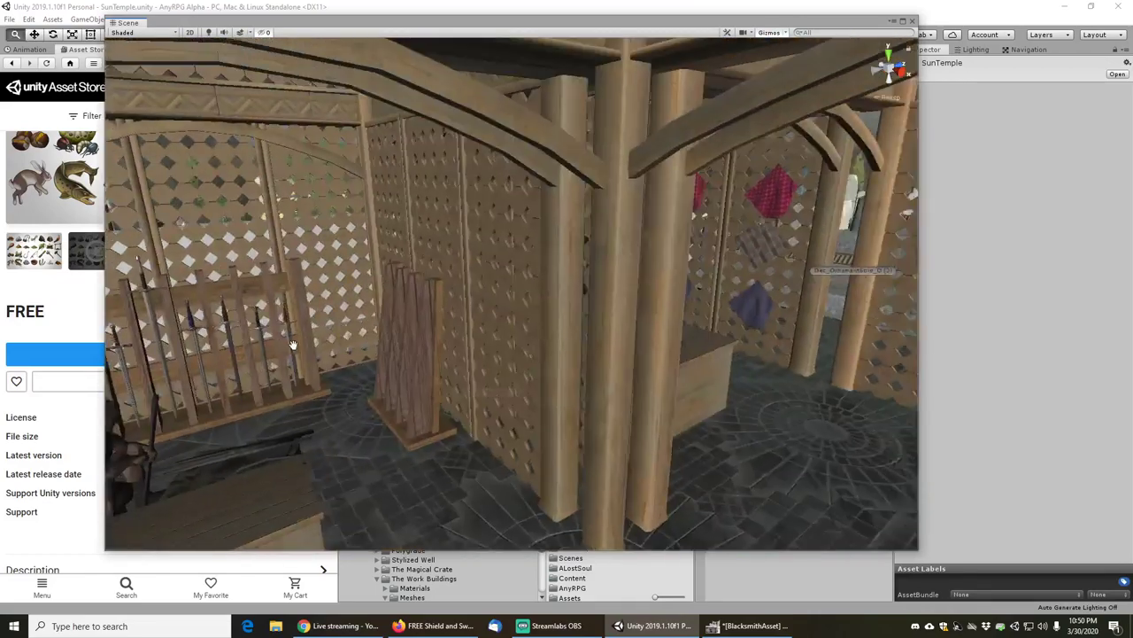
{"action": "scroll", "coordinate": [395, 320], "scroll_direction": "up", "scroll_amount": 2}
{"action": "left_click_drag", "start_coordinate": [395, 320], "coordinate": [322, 362], "text": "alt"}
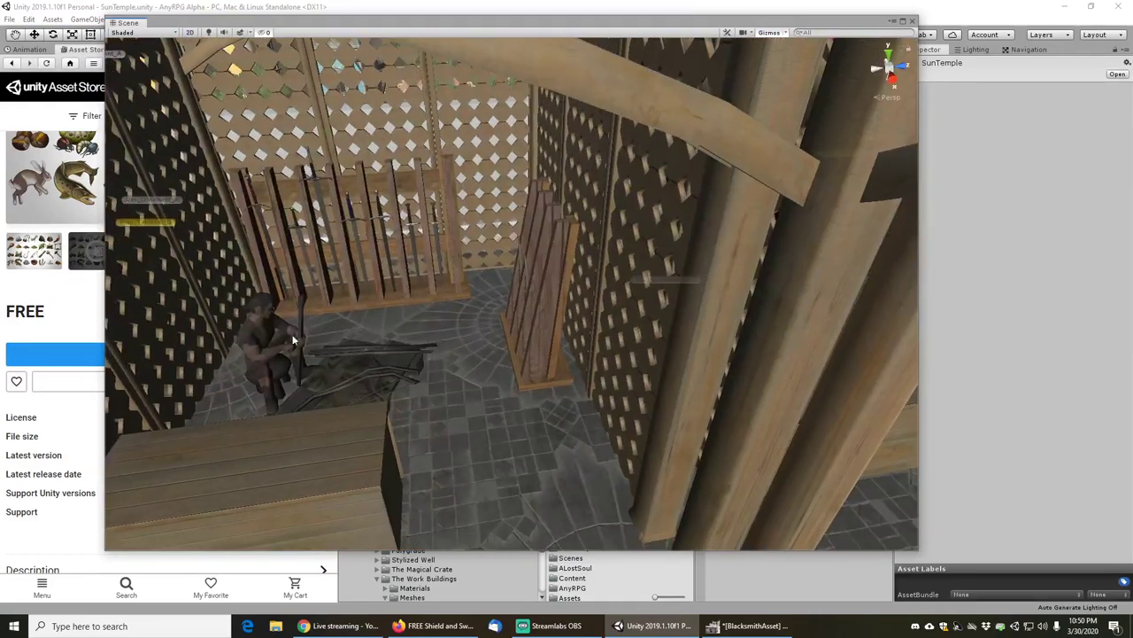
- Examine the cloth armor stall with its robes on stands and fabric pieces on the walls
{"action": "right_click_drag", "start_coordinate": [393, 310], "coordinate": [461, 294]}
{"action": "middle_click_drag", "start_coordinate": [461, 294], "coordinate": [524, 382]}
{"action": "scroll", "coordinate": [492, 352], "scroll_direction": "up", "scroll_amount": 3}
{"action": "right_click_drag", "start_coordinate": [523, 388], "coordinate": [527, 256]}
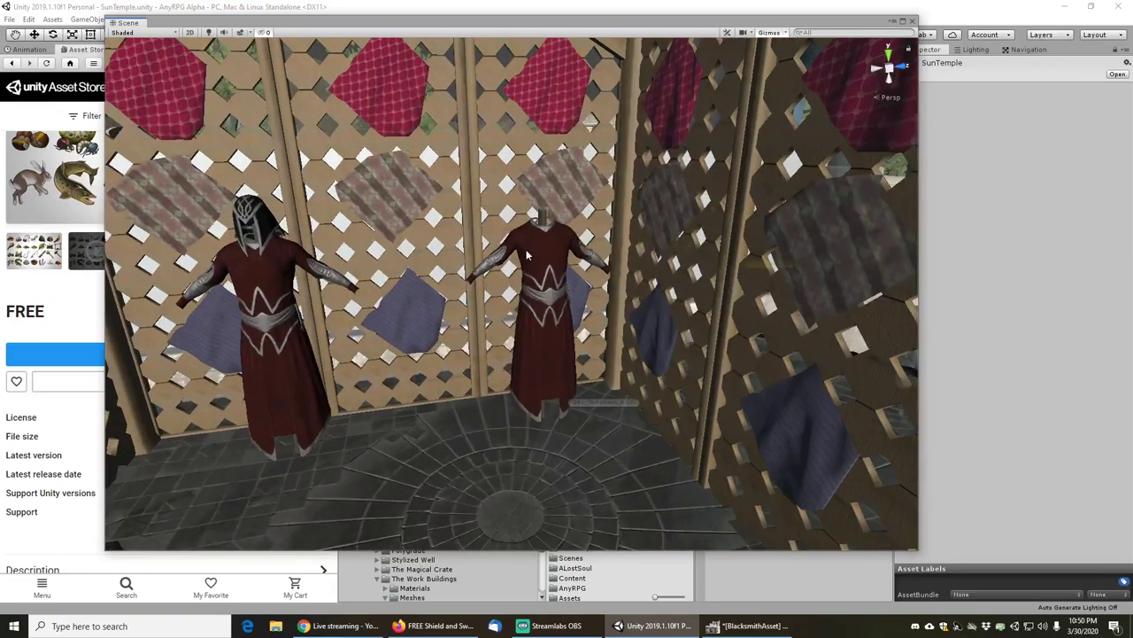
{"action": "right_click_drag", "start_coordinate": [438, 246], "coordinate": [431, 278]}
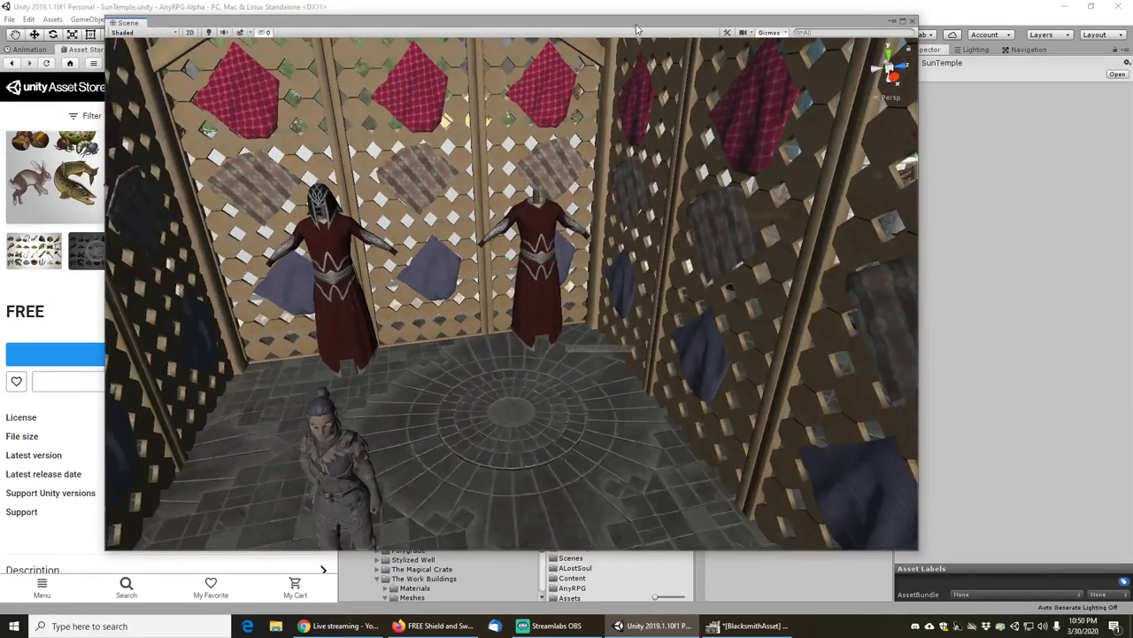
- Close the floating Scene window and restore the editor to the AnyRPG layout
{"action": "left_click_drag", "start_coordinate": [124, 22], "coordinate": [625, 88]}
{"action": "left_click", "coordinate": [942, 7]}
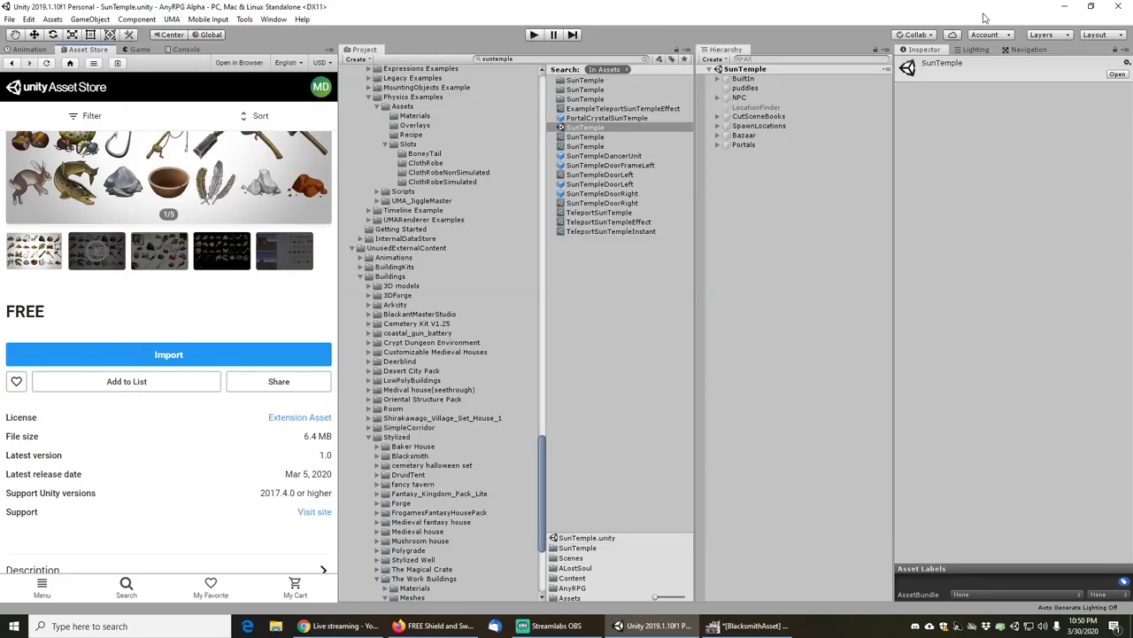
{"action": "left_click", "coordinate": [1096, 35]}
{"action": "left_click", "coordinate": [1050, 73]}
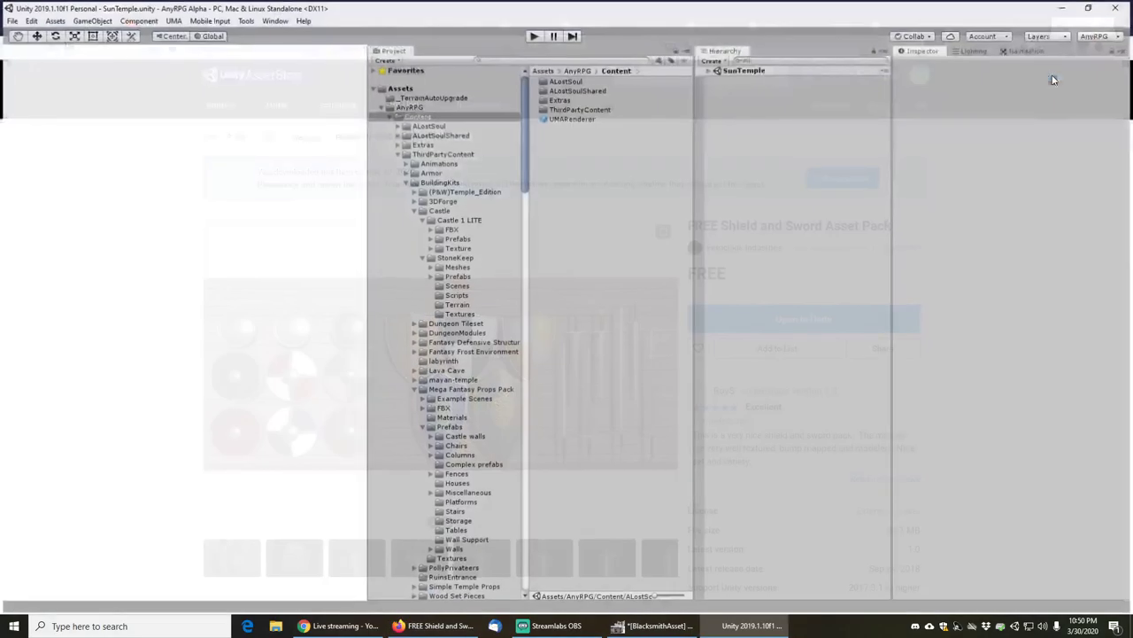
- Select the red checked fabric piece Prop_ClothPiece_C (4) on the cloth stall's side wall and locate it in the scene's object list
{"action": "right_click_drag", "start_coordinate": [224, 267], "coordinate": [264, 243]}
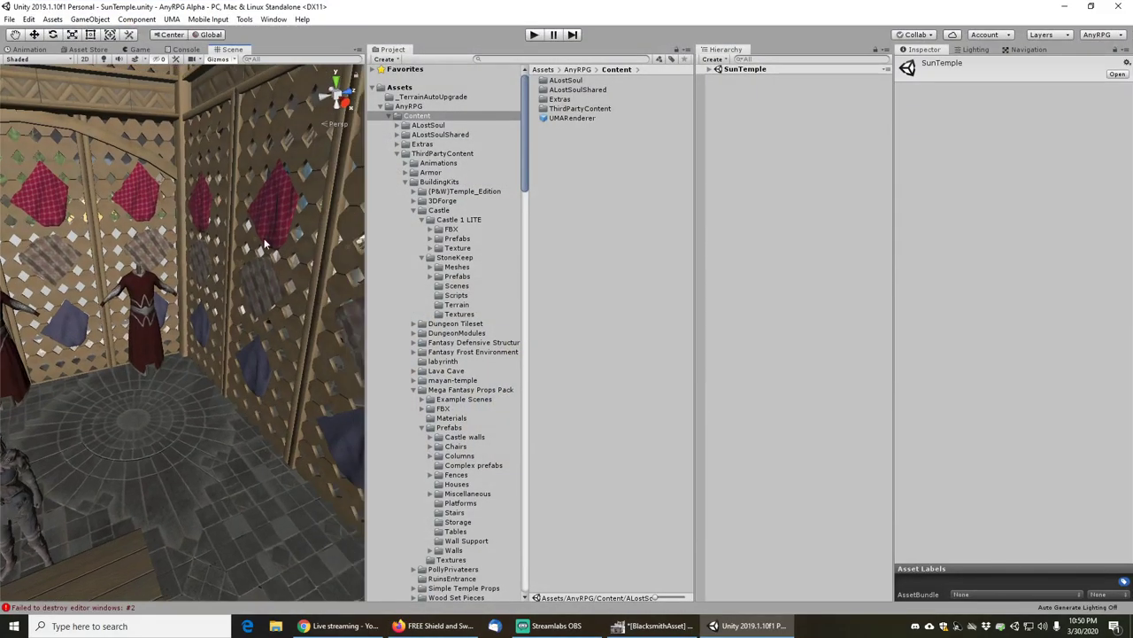
{"action": "left_click", "coordinate": [267, 210]}
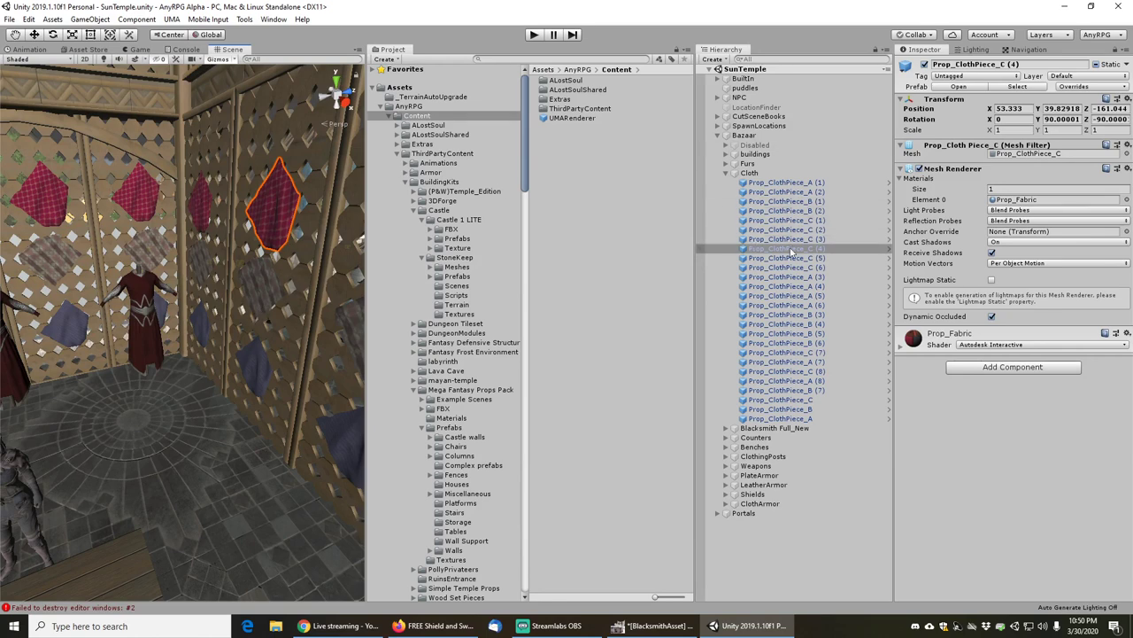
{"action": "scroll", "coordinate": [269, 269], "scroll_direction": "down", "scroll_amount": 6}
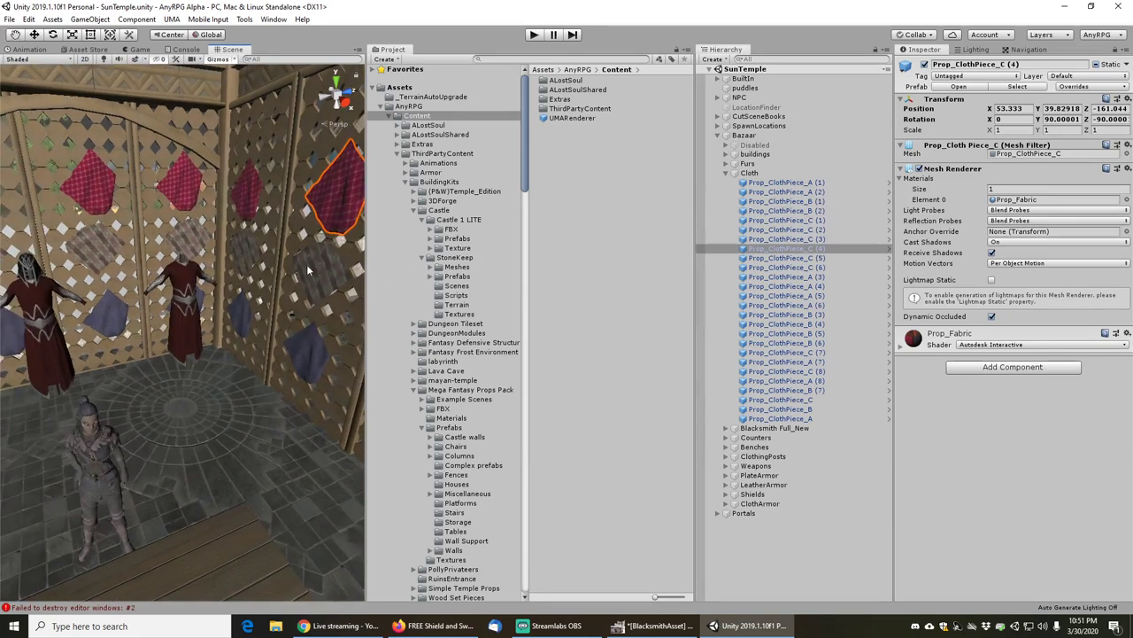
{"action": "left_click", "coordinate": [783, 248]}
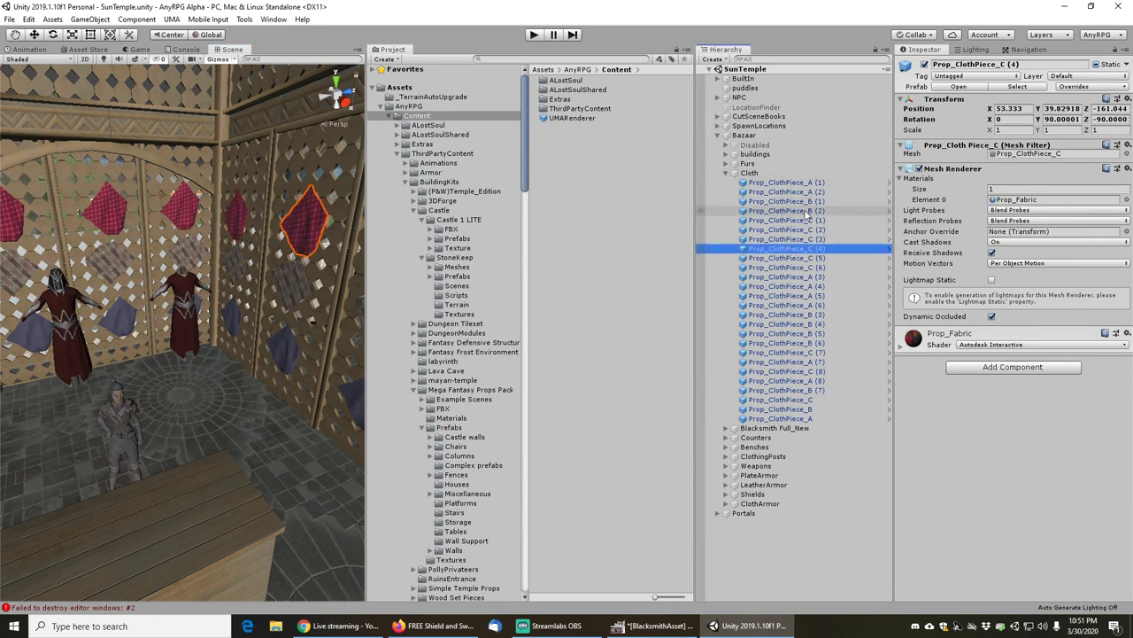
- Duplicate the red checked fabric piece Prop_ClothPiece_C (4) in the Cloth group
{"action": "right_click", "coordinate": [788, 250]}
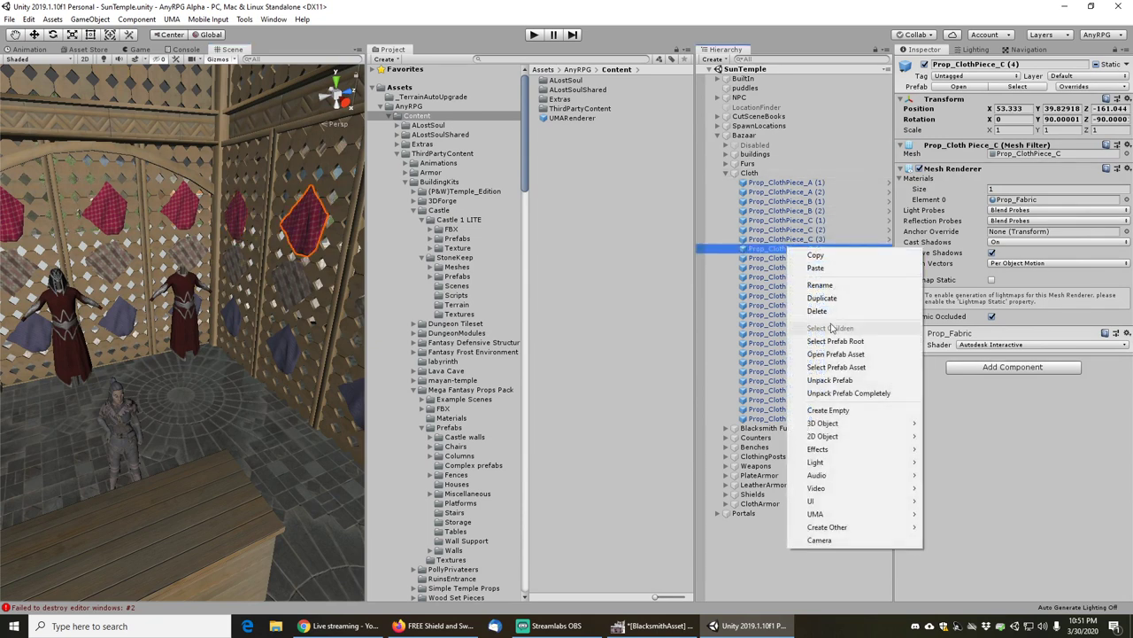
{"action": "left_click", "coordinate": [791, 164]}
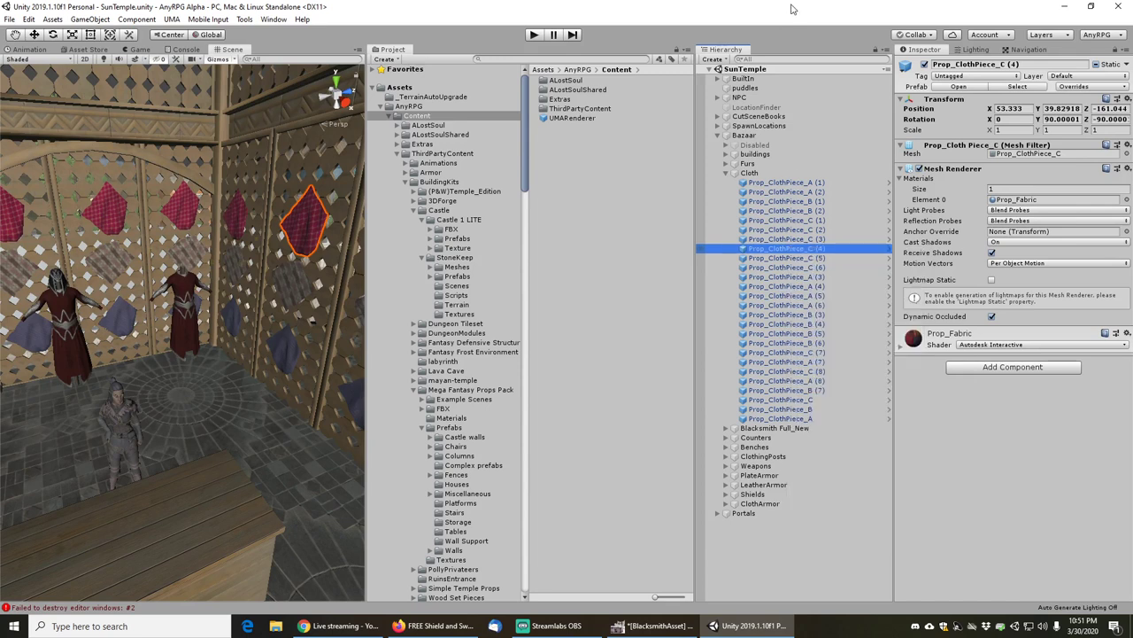
{"action": "left_click", "coordinate": [788, 249]}
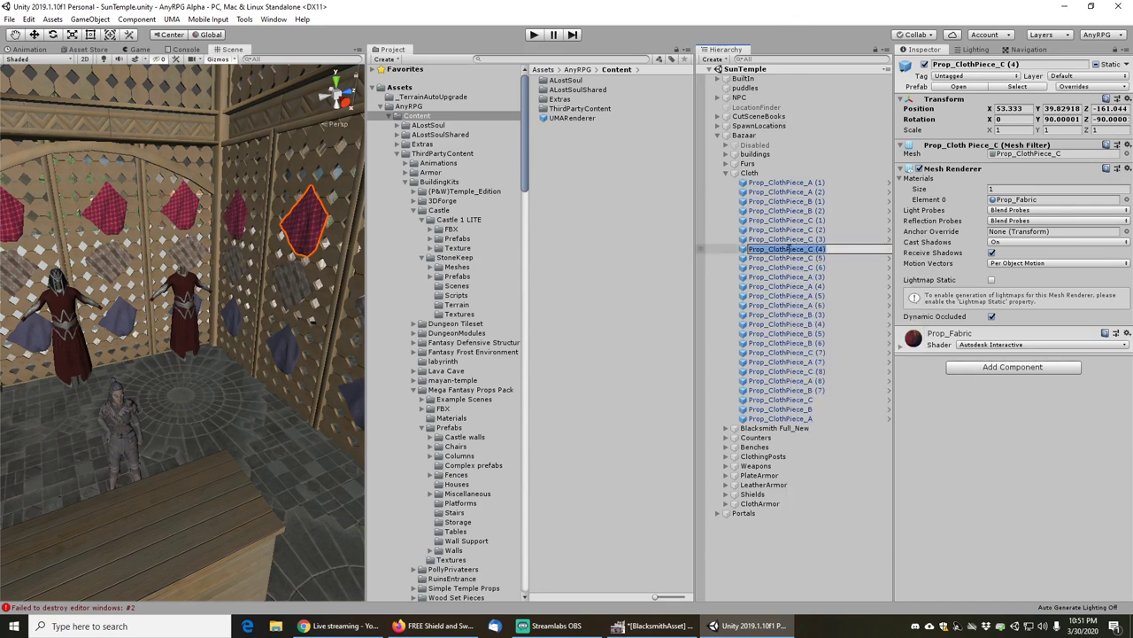
{"action": "key", "text": "ctrl+d"}
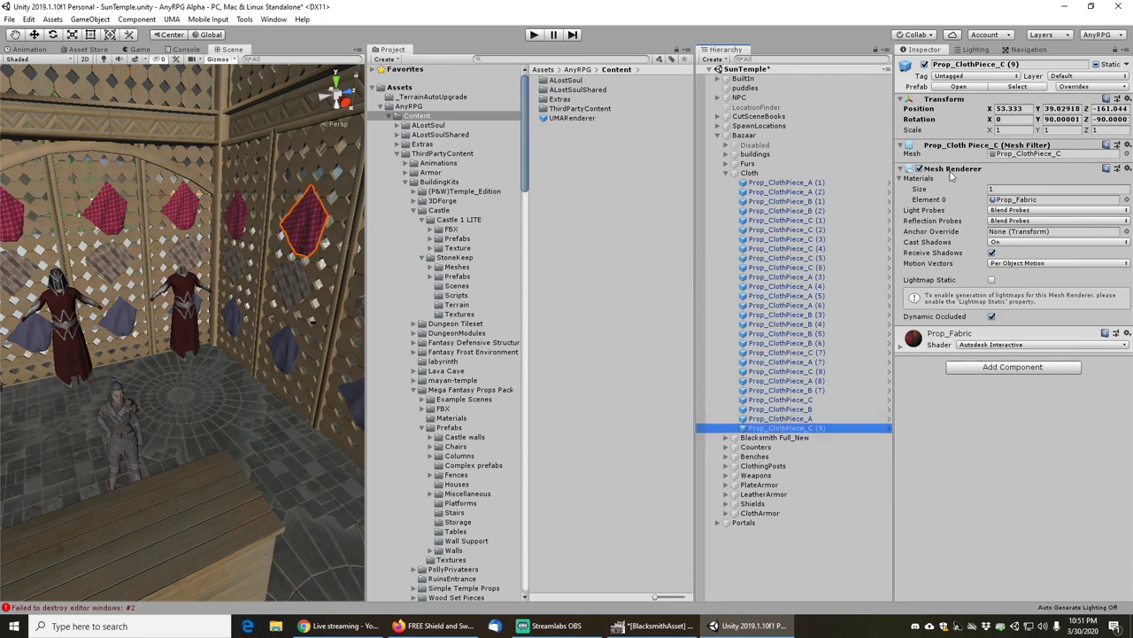
- Assign the Fur pattern 04 material to the duplicated fabric piece and view it up close on the wall
{"action": "left_click", "coordinate": [1125, 200]}
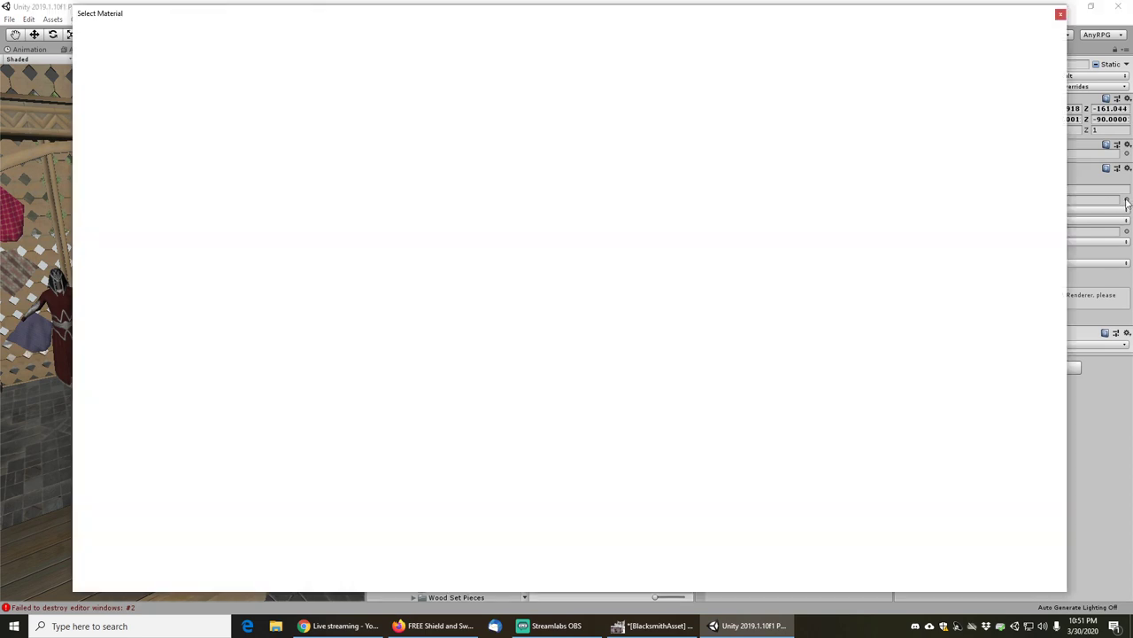
{"action": "type", "text": "fur"}
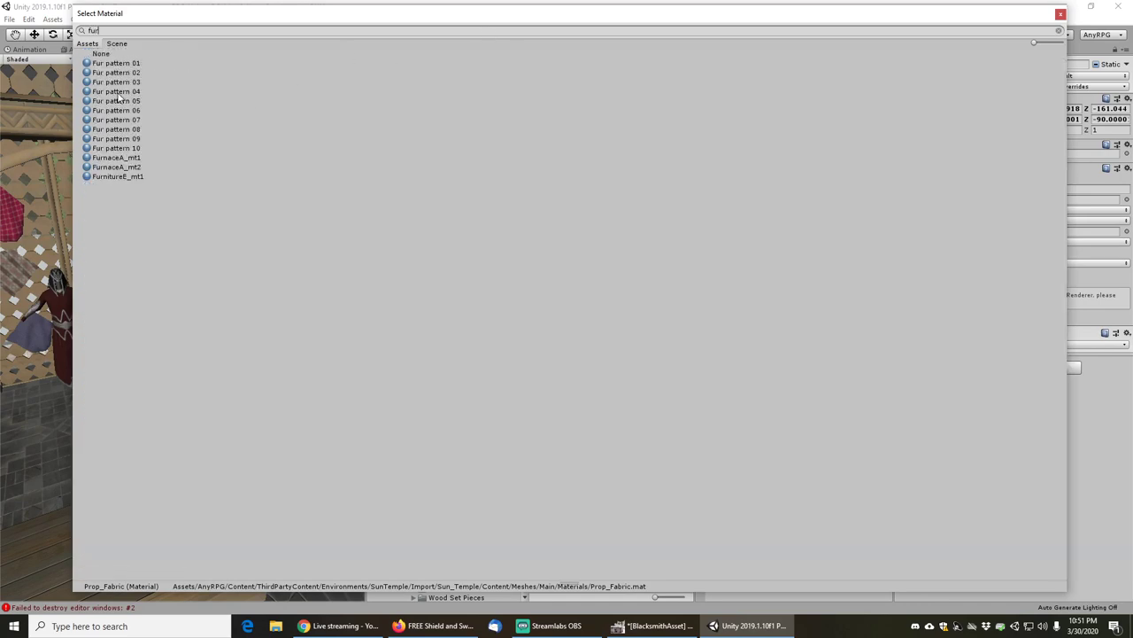
{"action": "double_click", "coordinate": [117, 92]}
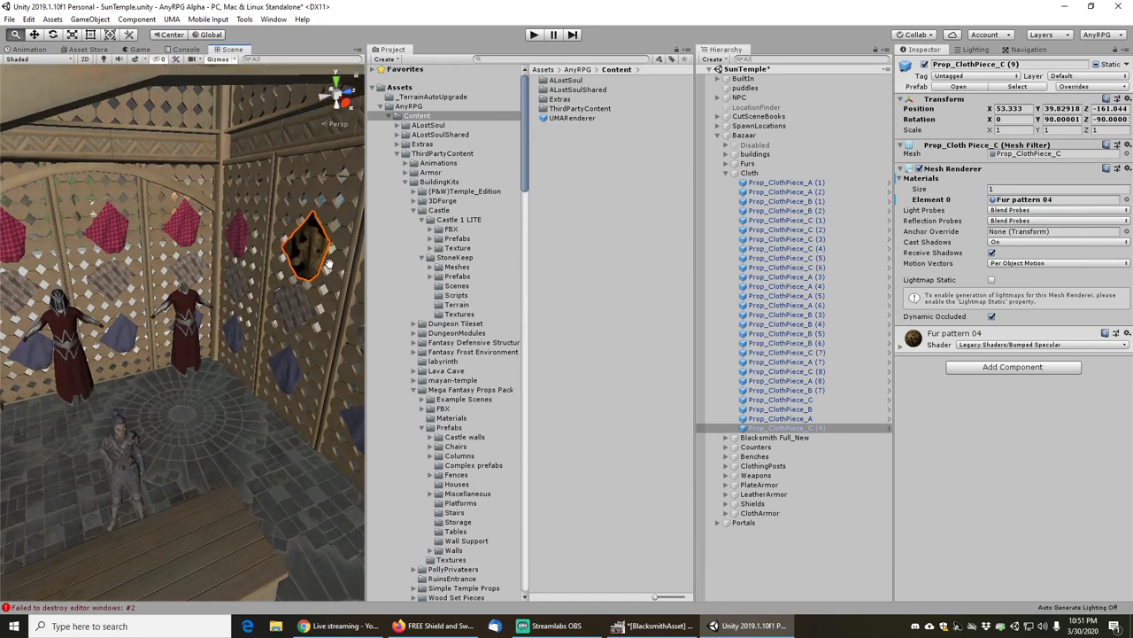
{"action": "scroll", "coordinate": [329, 263], "scroll_direction": "up", "scroll_amount": 5}
{"action": "middle_click_drag", "start_coordinate": [323, 251], "coordinate": [271, 271]}
{"action": "scroll", "coordinate": [356, 251], "scroll_direction": "down", "scroll_amount": 3}
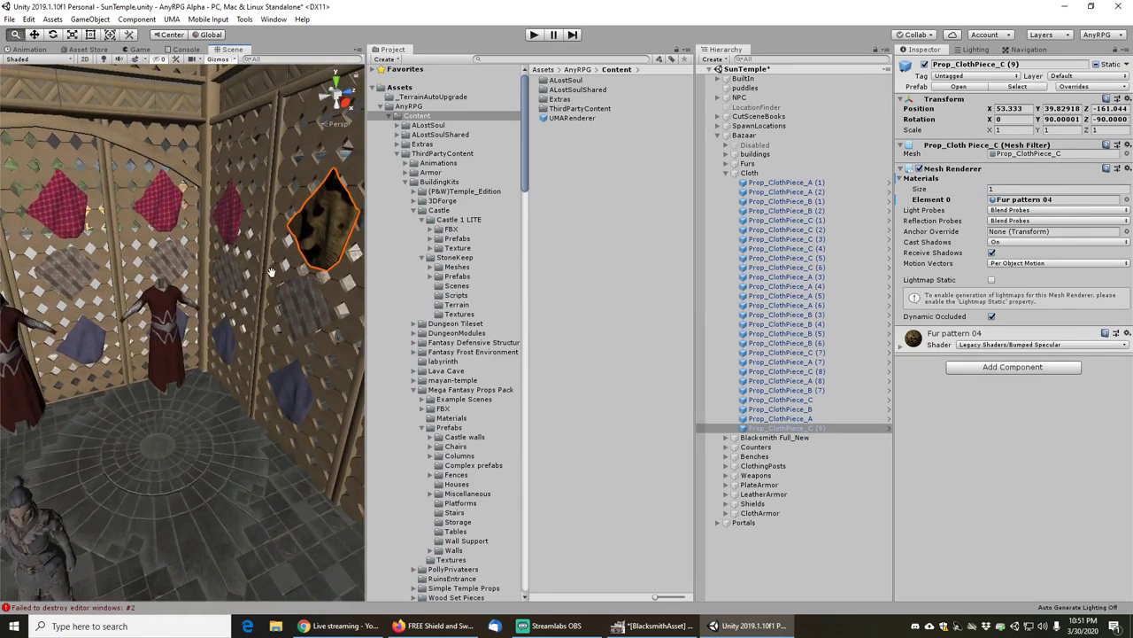
- Deactivate the original Prop_ClothPiece_C (4) and select its fur-patterned duplicate
{"action": "left_click", "coordinate": [792, 234]}
{"action": "key", "text": "Down"}
{"action": "key", "text": "Down"}
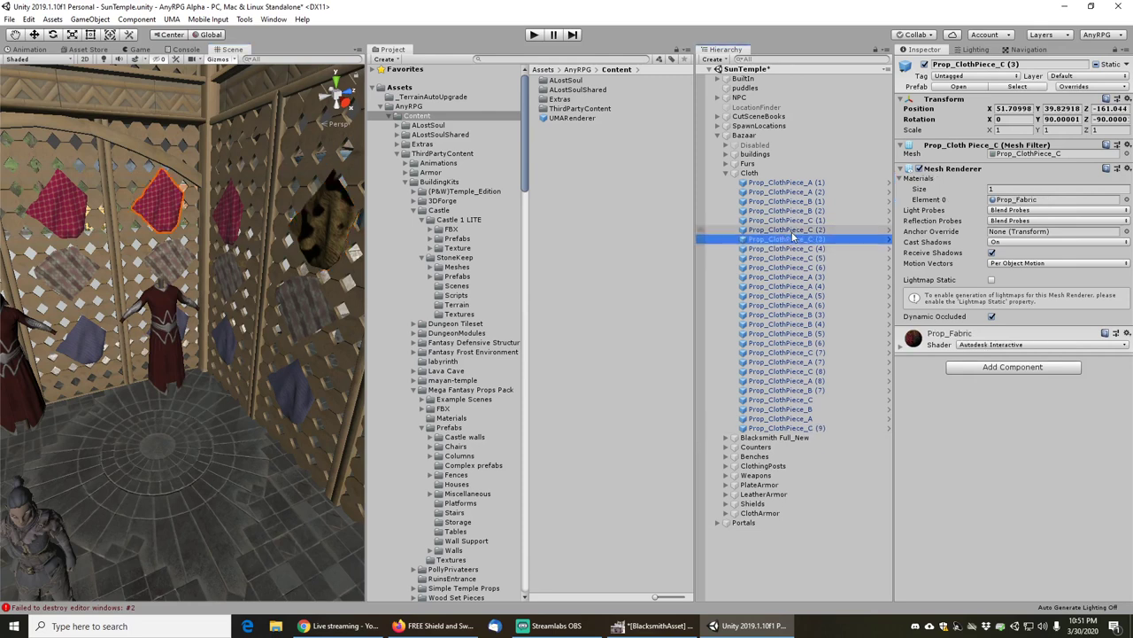
{"action": "left_click", "coordinate": [924, 64]}
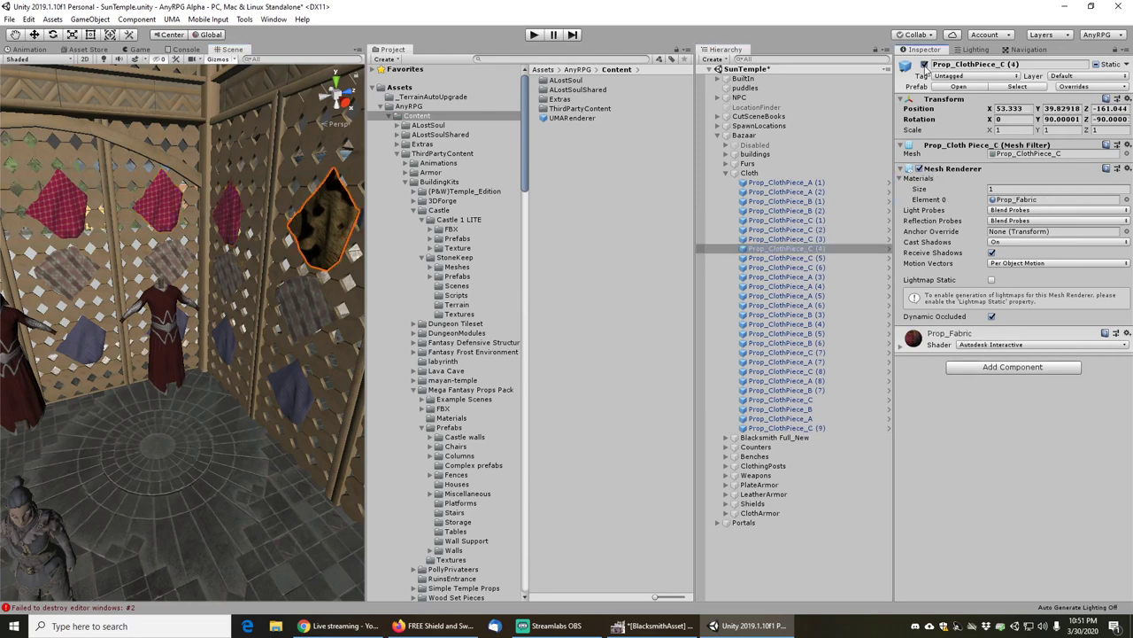
{"action": "right_click_drag", "start_coordinate": [320, 229], "coordinate": [330, 238]}
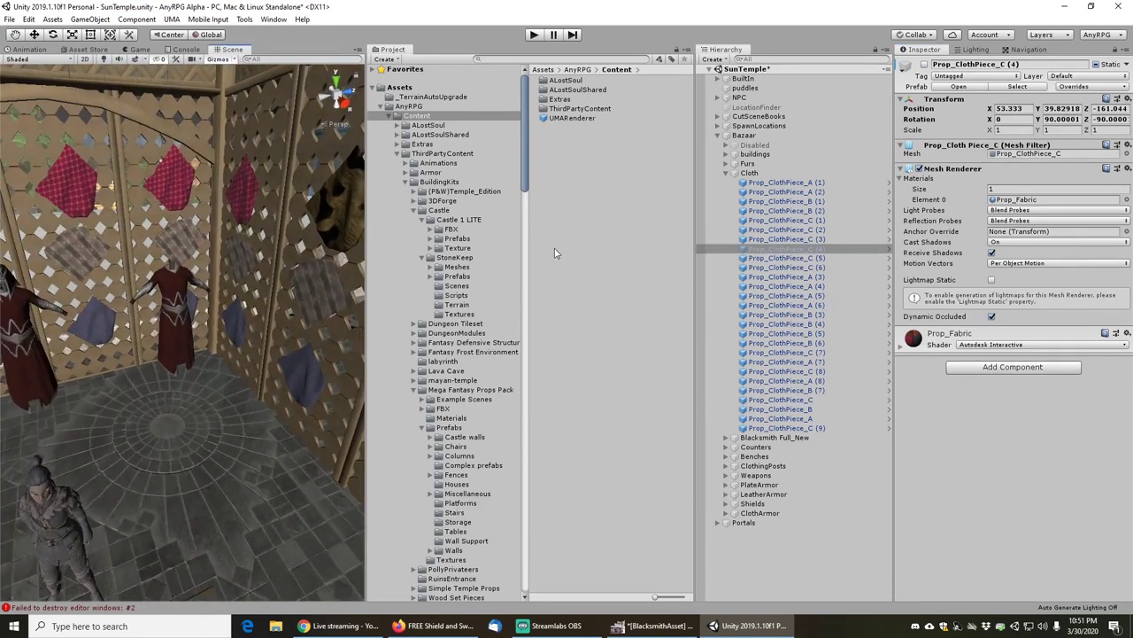
{"action": "left_click", "coordinate": [792, 429]}
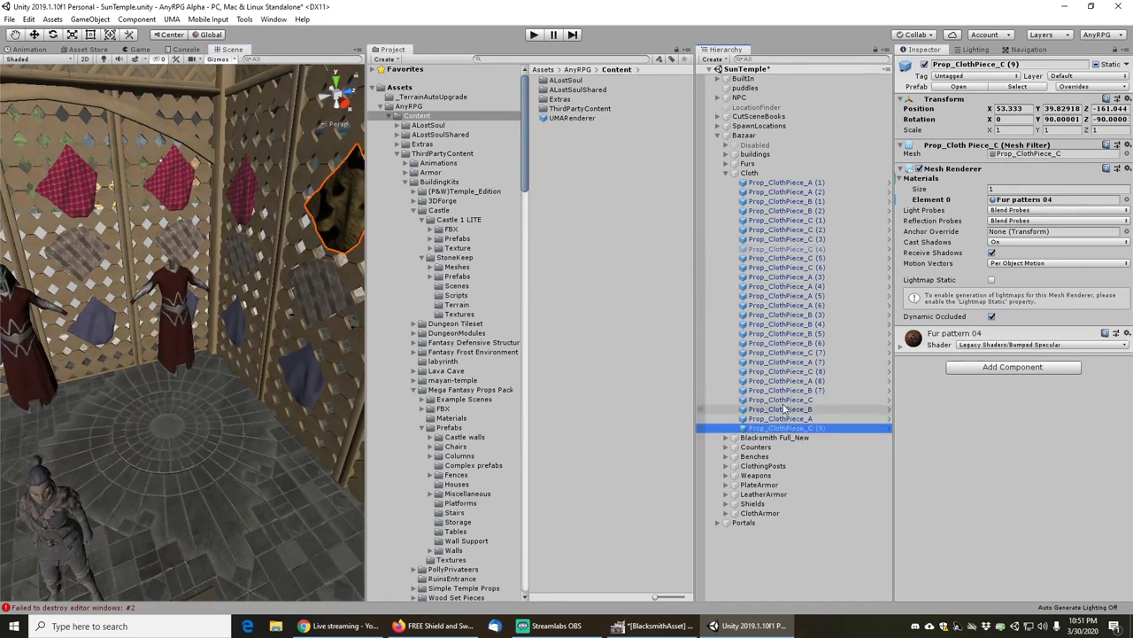
- Undo the deactivation of the original fabric piece and the fur material change on its duplicate
{"action": "key", "text": "ctrl+z"}
{"action": "key", "text": "ctrl+z"}
{"action": "key", "text": "ctrl+z"}
{"action": "key", "text": "ctrl+z"}
{"action": "key", "text": "ctrl+z"}
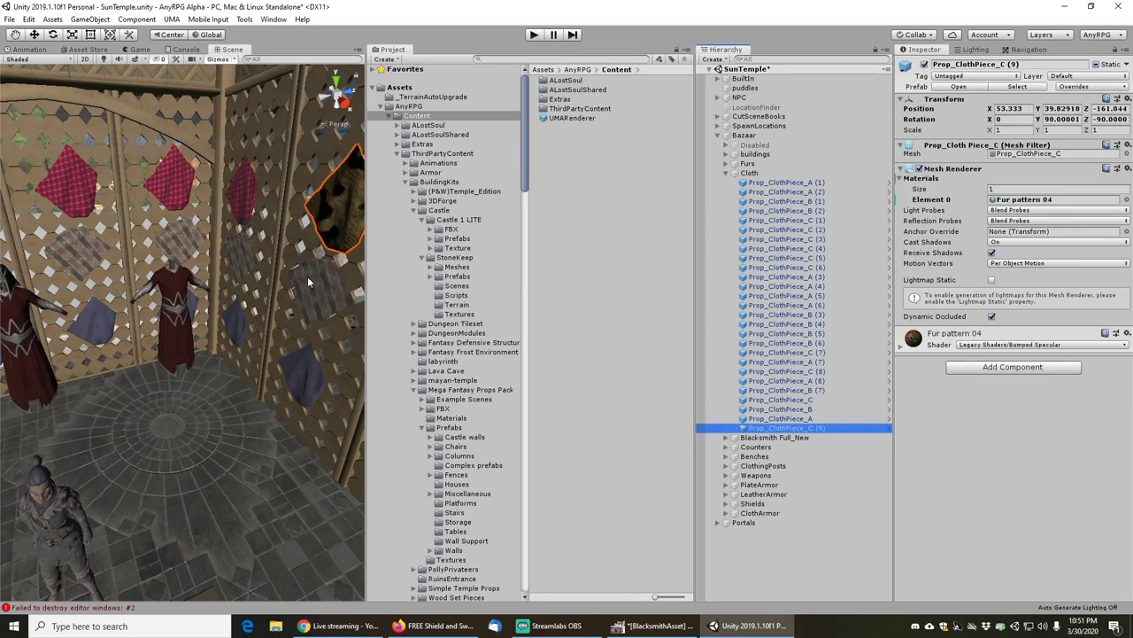
{"action": "key", "text": "ctrl+z"}
{"action": "key", "text": "ctrl+z"}
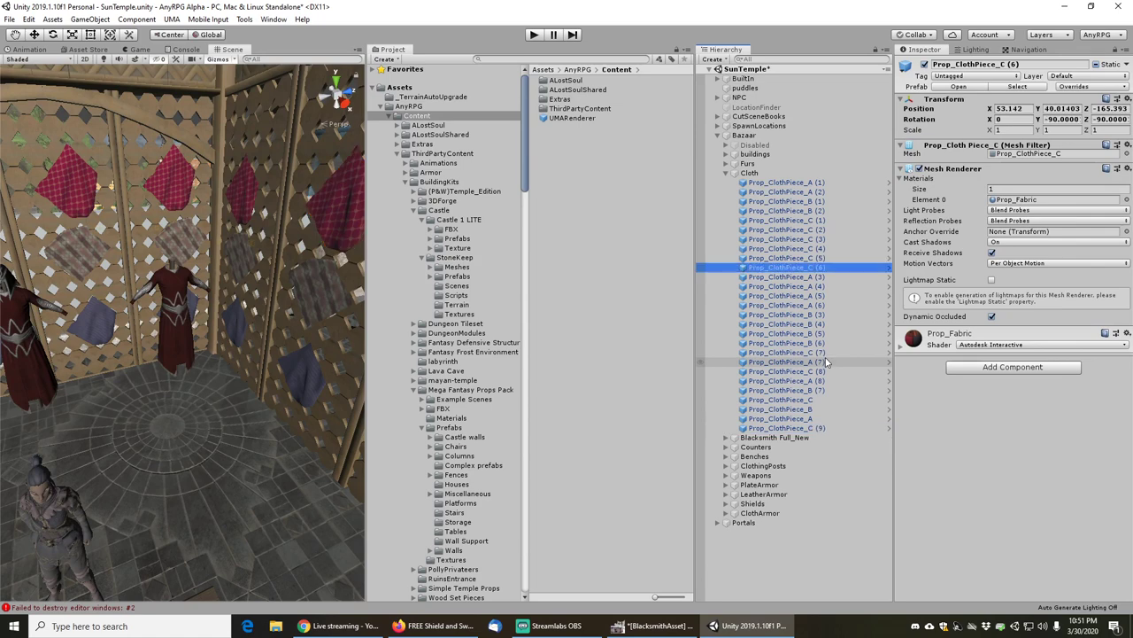
{"action": "scroll", "coordinate": [301, 354], "scroll_direction": "down", "scroll_amount": 3}
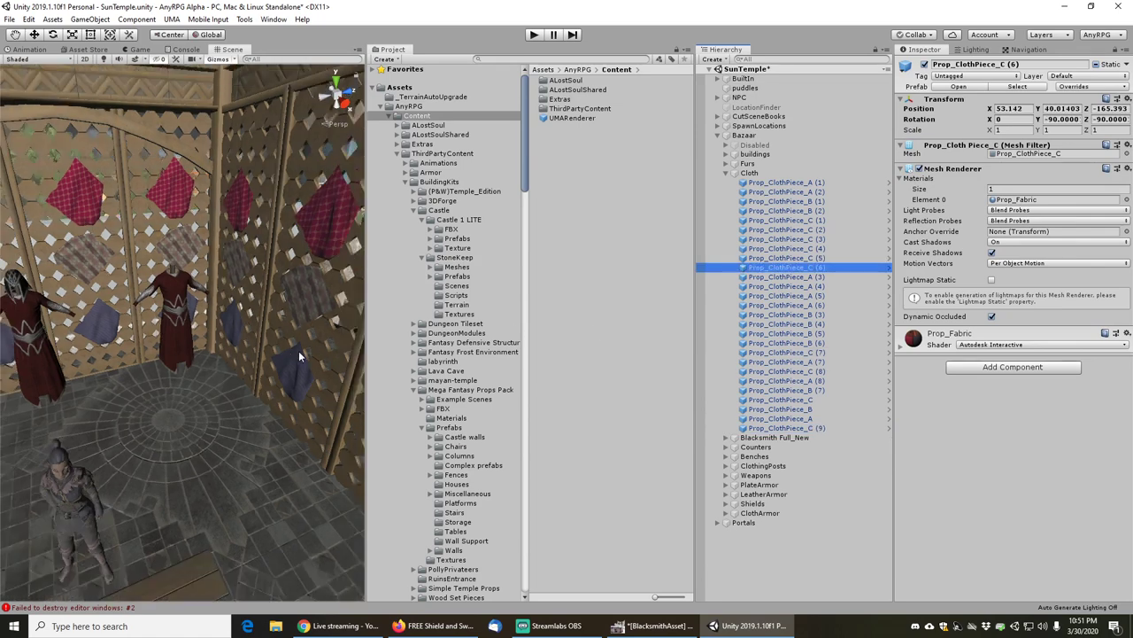
- Delete the duplicated fabric piece Prop_ClothPiece_C (9) from the Cloth group
{"action": "left_click", "coordinate": [776, 428]}
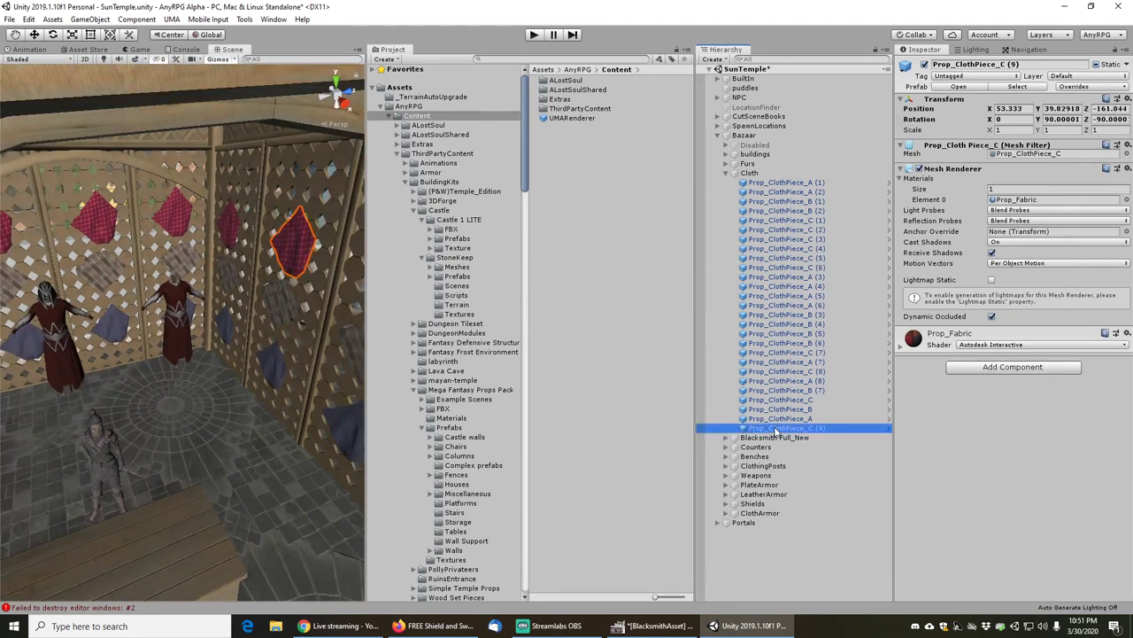
{"action": "key", "text": "Delete"}
{"action": "scroll", "coordinate": [197, 309], "scroll_direction": "down", "scroll_amount": 3}
- Go to the plate armor stall and select the bronze torso Male_Torso_Type_1a on its post
{"action": "left_click_drag", "start_coordinate": [196, 309], "coordinate": [285, 285], "text": "alt"}
{"action": "scroll", "coordinate": [186, 290], "scroll_direction": "up", "scroll_amount": 1}
{"action": "right_click_drag", "start_coordinate": [183, 319], "coordinate": [432, 271]}
{"action": "right_click_drag", "start_coordinate": [230, 354], "coordinate": [175, 310]}
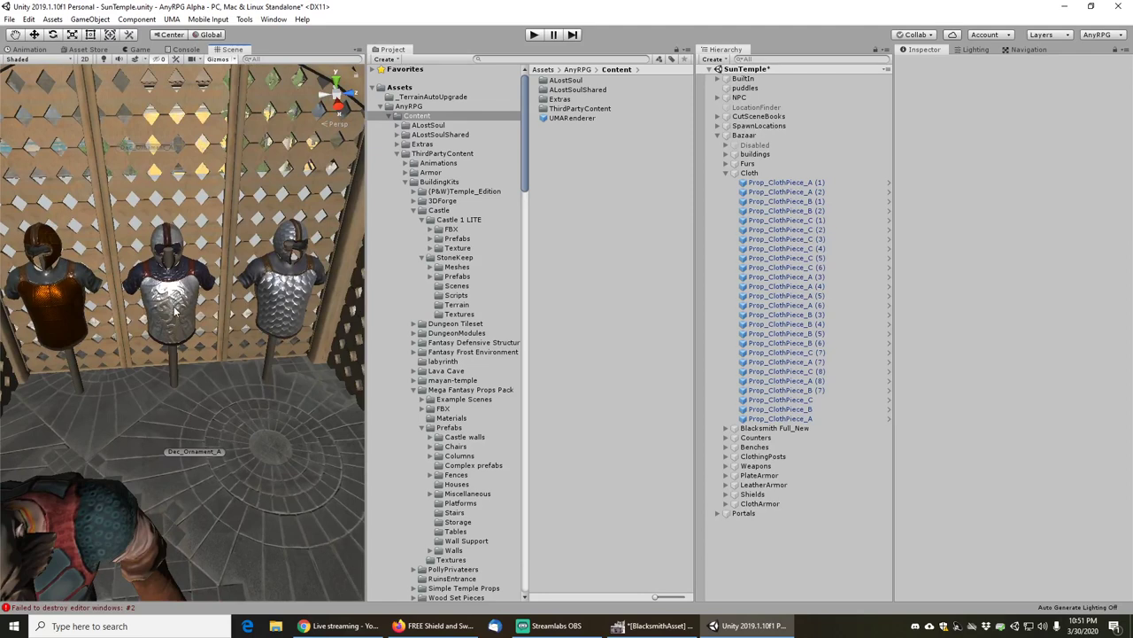
{"action": "left_click", "coordinate": [60, 303]}
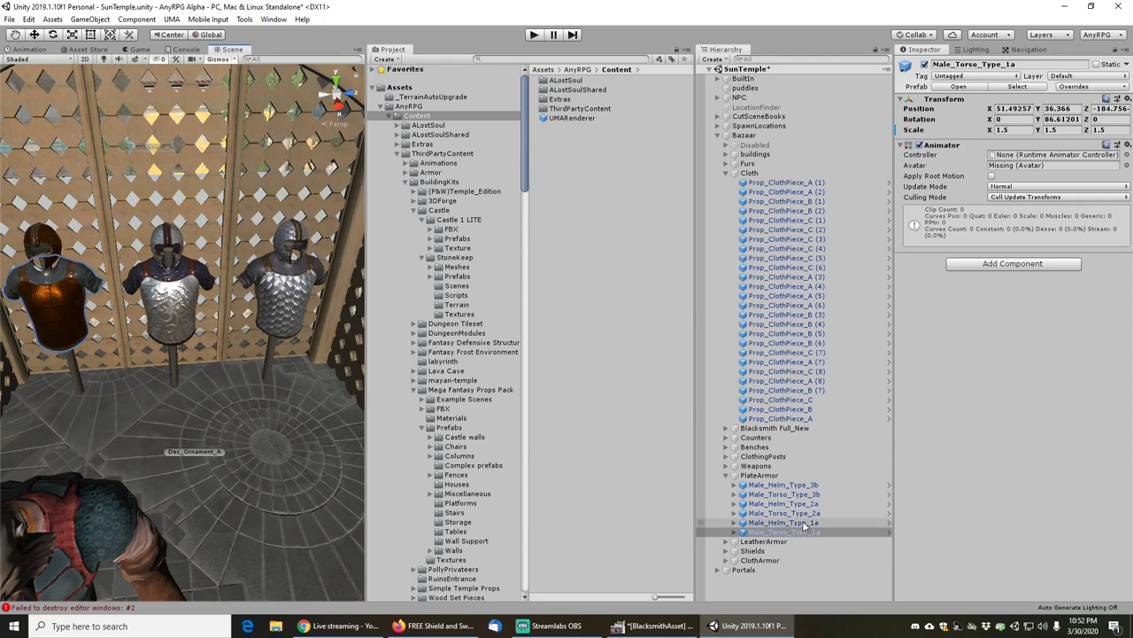
- Try to pick the wooden post under the scale armor, switching the terrain tool to Create Neighbor Terrains
{"action": "left_click", "coordinate": [265, 362]}
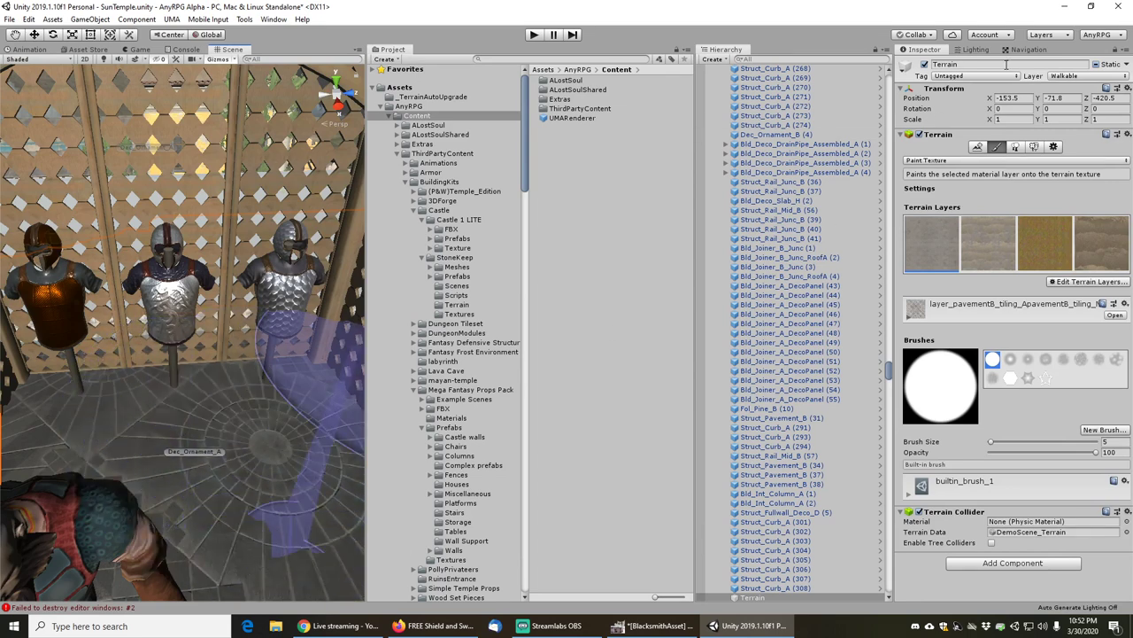
{"action": "left_click", "coordinate": [978, 148]}
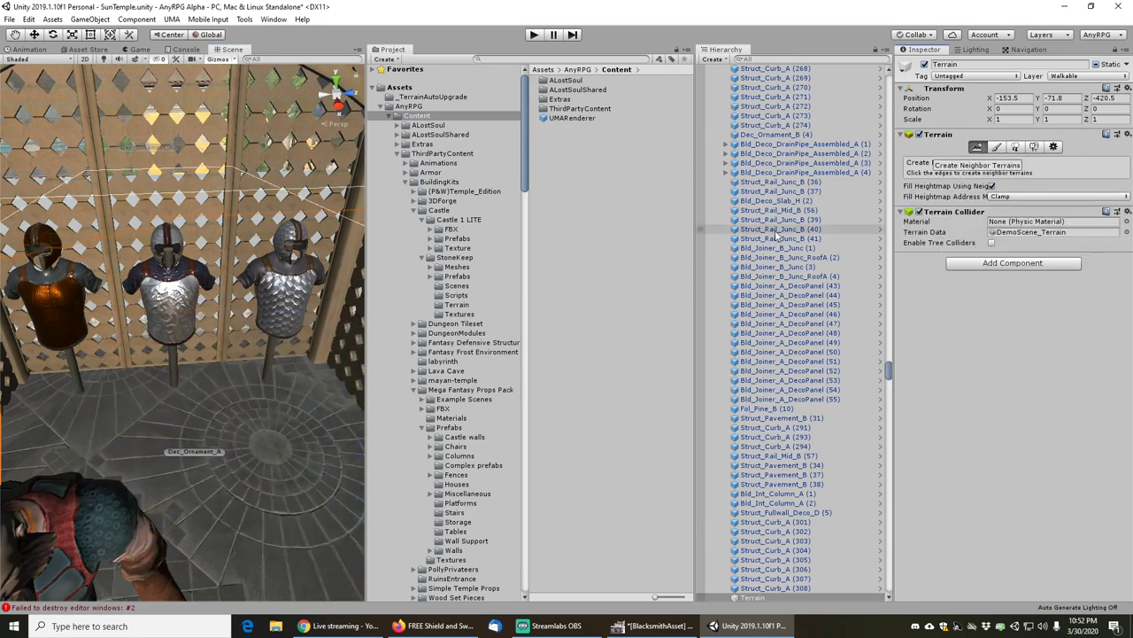
{"action": "left_click", "coordinate": [271, 356]}
{"action": "left_click", "coordinate": [268, 372]}
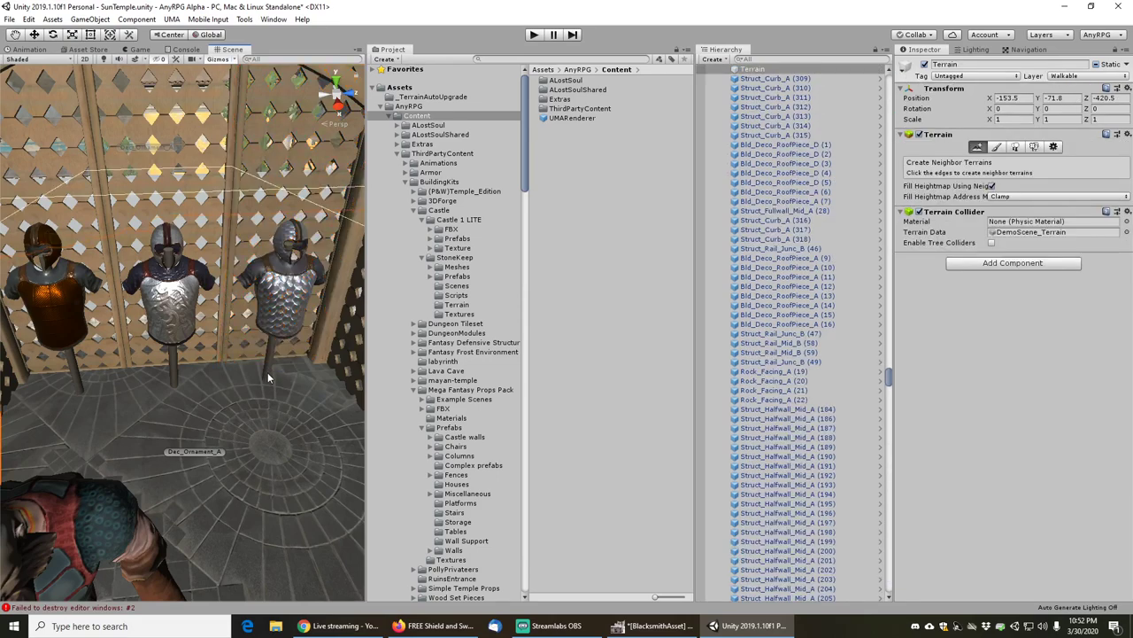
- Duplicate the wooden post Banner_b_post (1) under the scale armor and move the copy forward to about X 52.379
{"action": "middle_click_drag", "start_coordinate": [268, 371], "coordinate": [252, 413]}
{"action": "scroll", "coordinate": [240, 399], "scroll_direction": "up", "scroll_amount": 4}
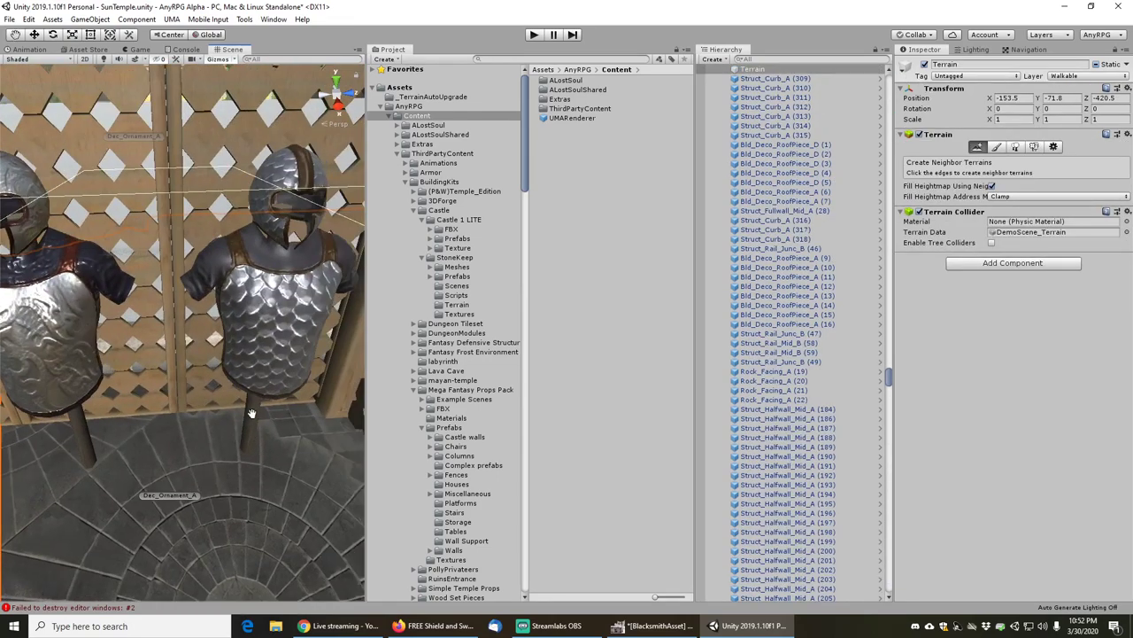
{"action": "left_click", "coordinate": [245, 438]}
{"action": "scroll", "coordinate": [288, 430], "scroll_direction": "down", "scroll_amount": 2}
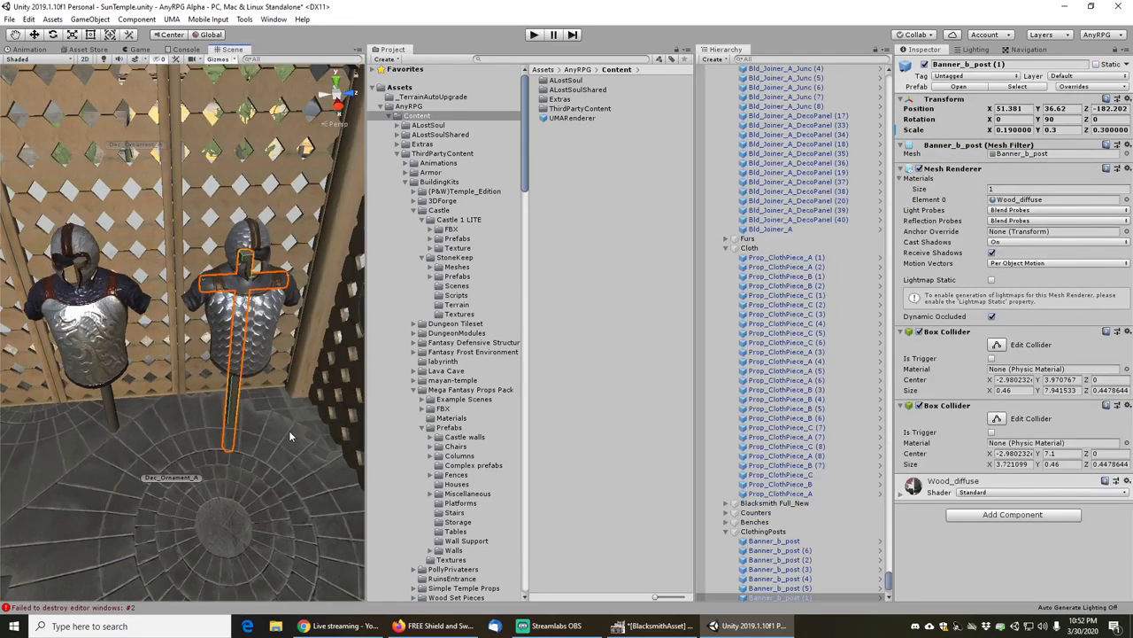
{"action": "key", "text": "ctrl+d"}
{"action": "left_click", "coordinate": [34, 33]}
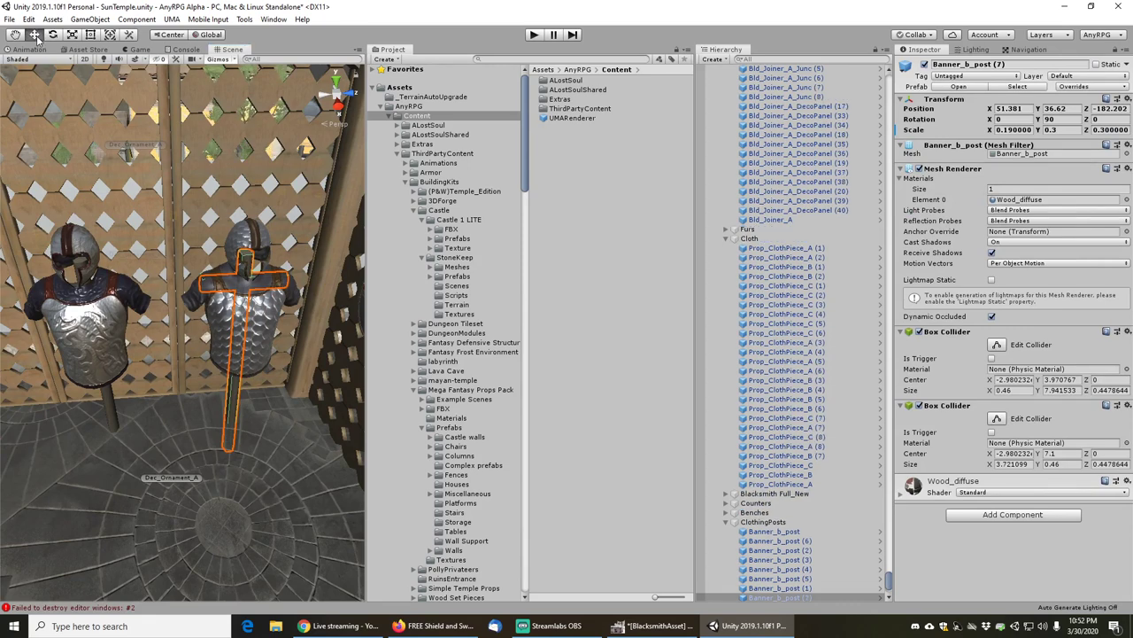
{"action": "left_click_drag", "start_coordinate": [247, 404], "coordinate": [263, 460]}
{"action": "middle_click_drag", "start_coordinate": [198, 408], "coordinate": [142, 409]}
{"action": "scroll", "coordinate": [142, 409], "scroll_direction": "down", "scroll_amount": 3}
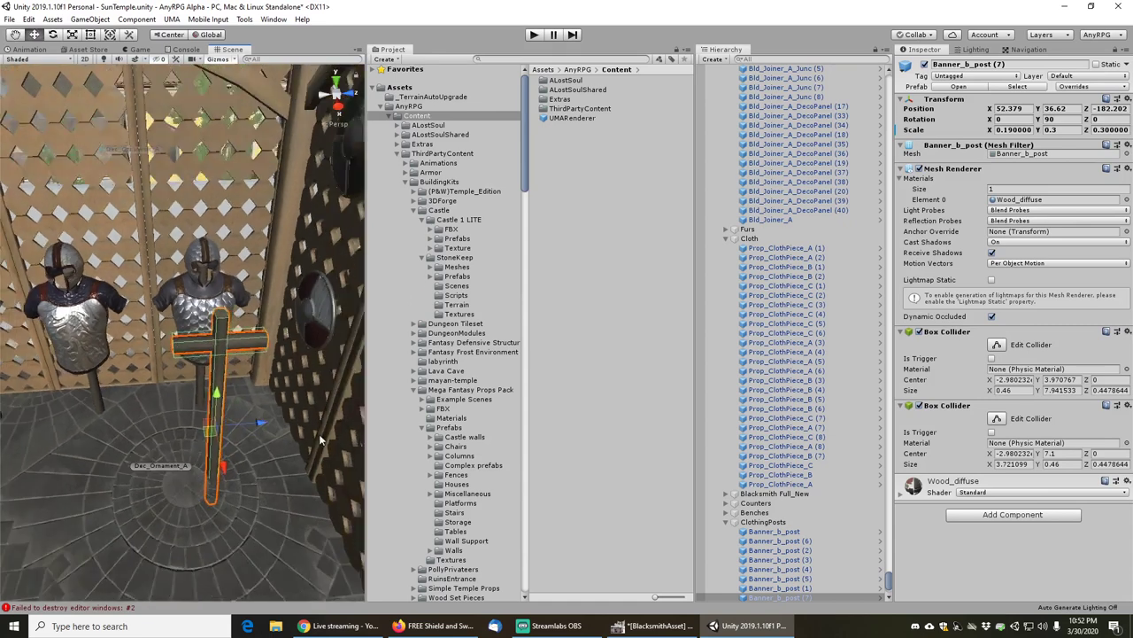
- Select the scale torso Male_Torso_Type_2a on its post and locate its prefab asset in the project
{"action": "scroll", "coordinate": [779, 403], "scroll_direction": "down", "scroll_amount": 4}
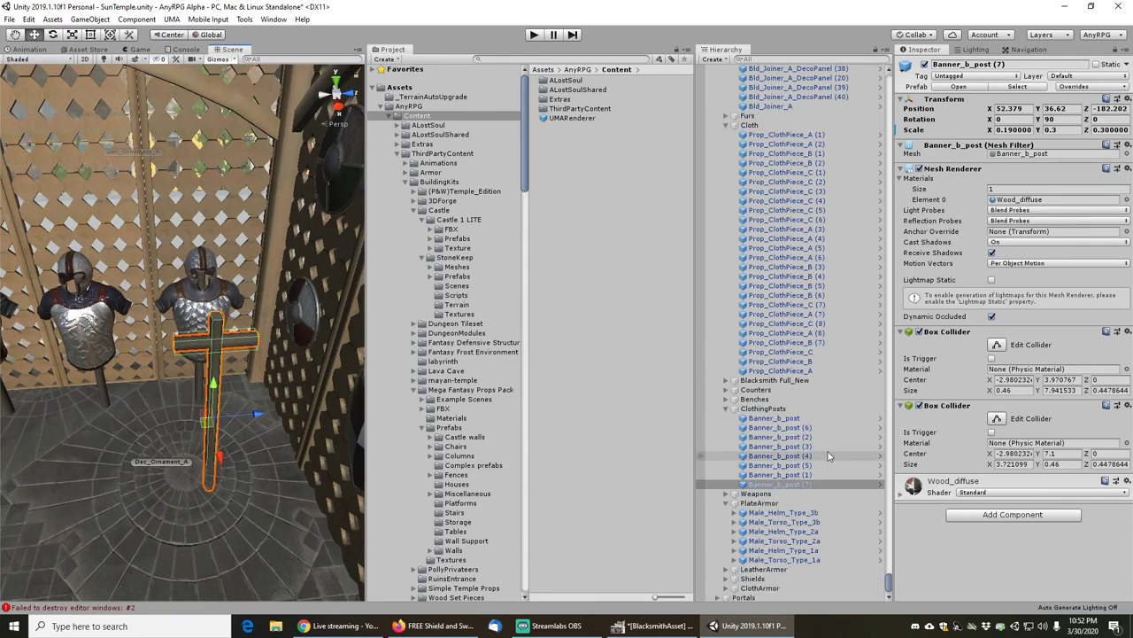
{"action": "left_click", "coordinate": [194, 310]}
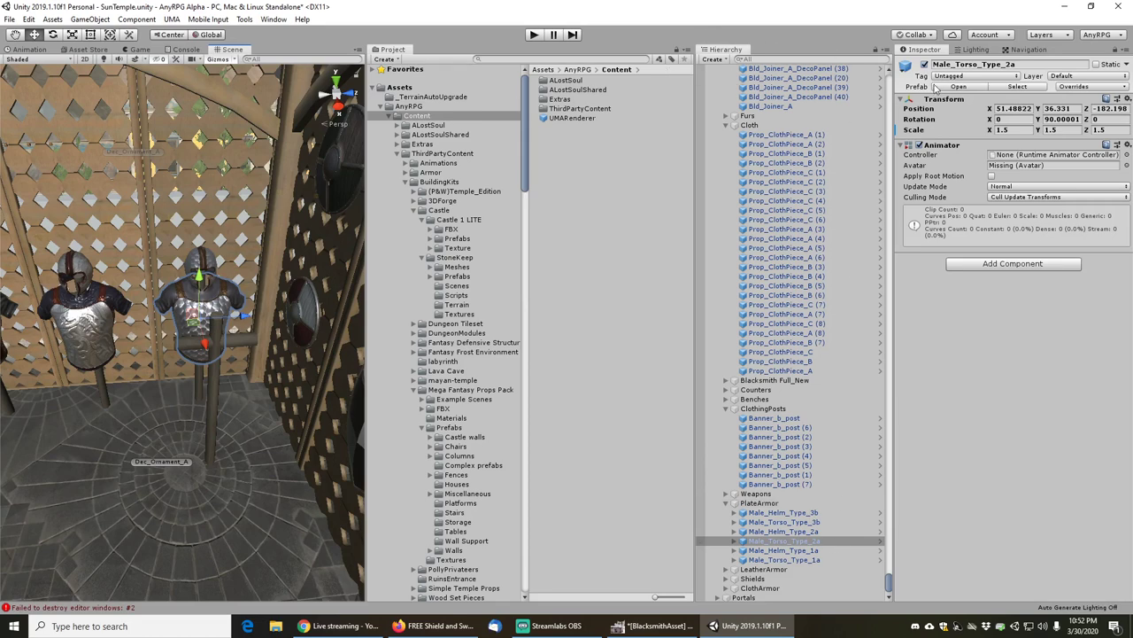
{"action": "left_click", "coordinate": [1017, 87]}
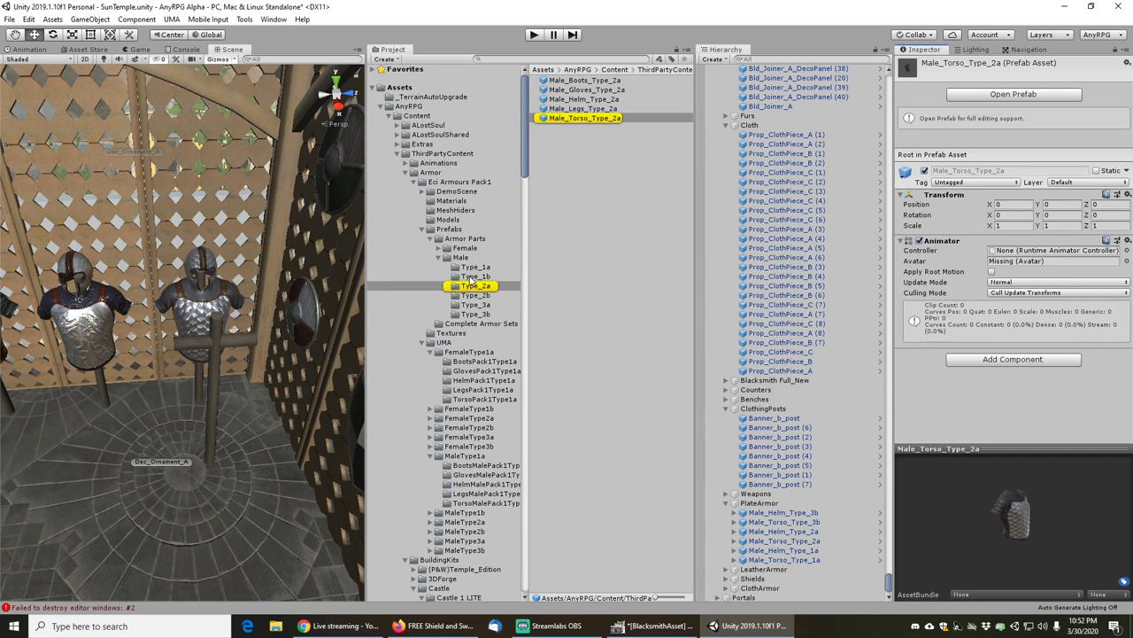
- Preview the Male_Torso_Type_1b and Male_Torso_Type_1a prefabs and compare them with the torsos displayed on the stall
{"action": "left_click", "coordinate": [472, 277]}
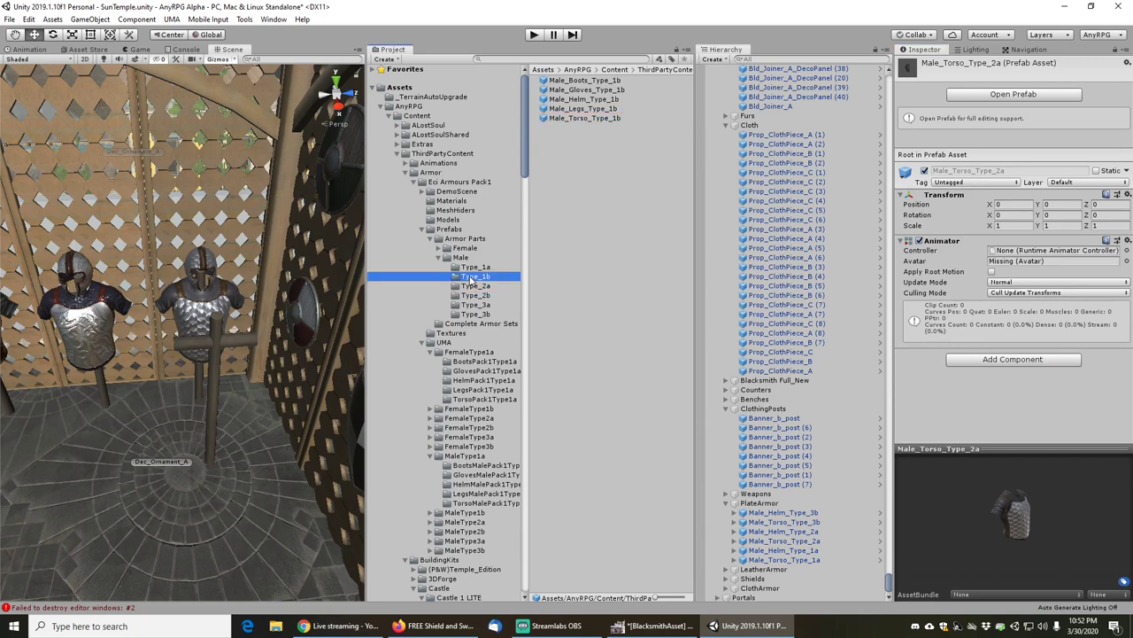
{"action": "left_click", "coordinate": [583, 119]}
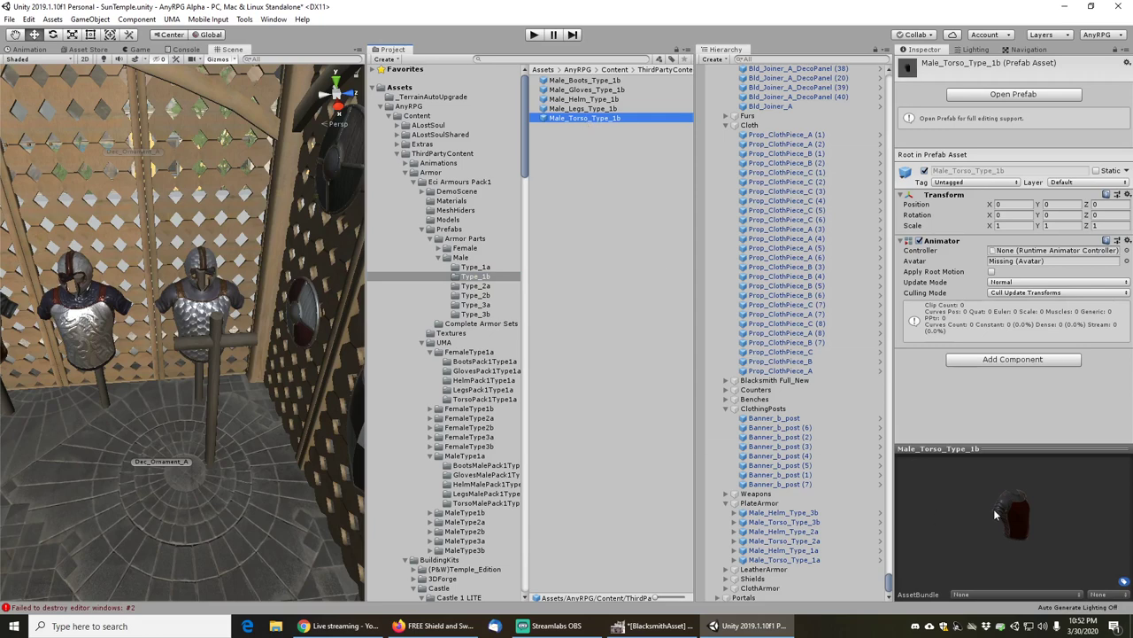
{"action": "middle_click_drag", "start_coordinate": [145, 274], "coordinate": [242, 274]}
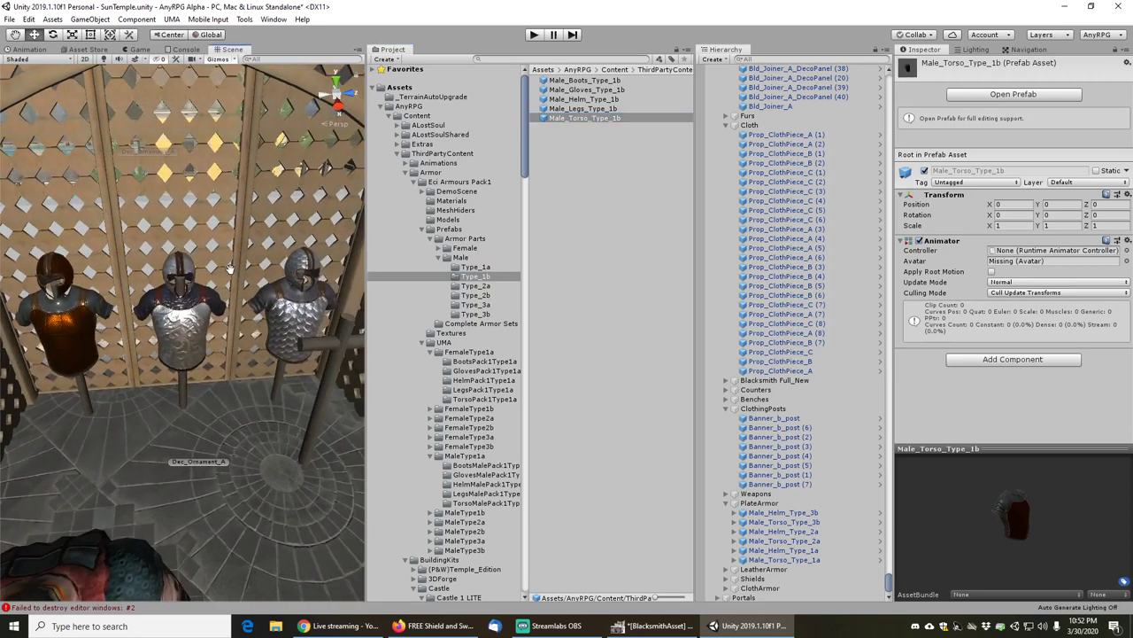
{"action": "left_click", "coordinate": [481, 267]}
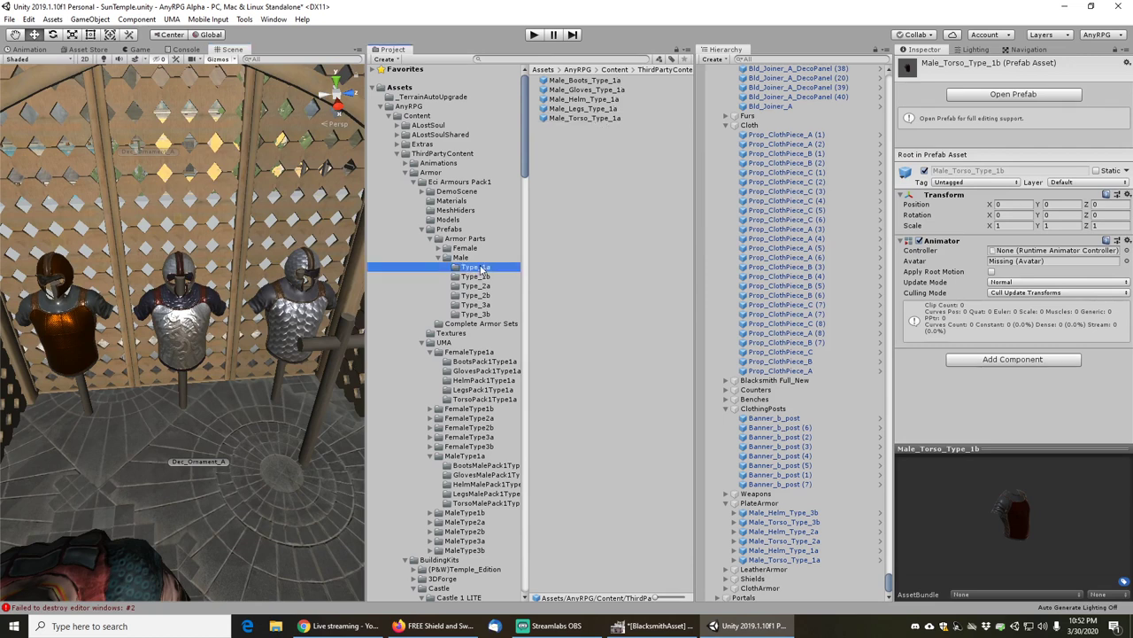
{"action": "left_click", "coordinate": [593, 119]}
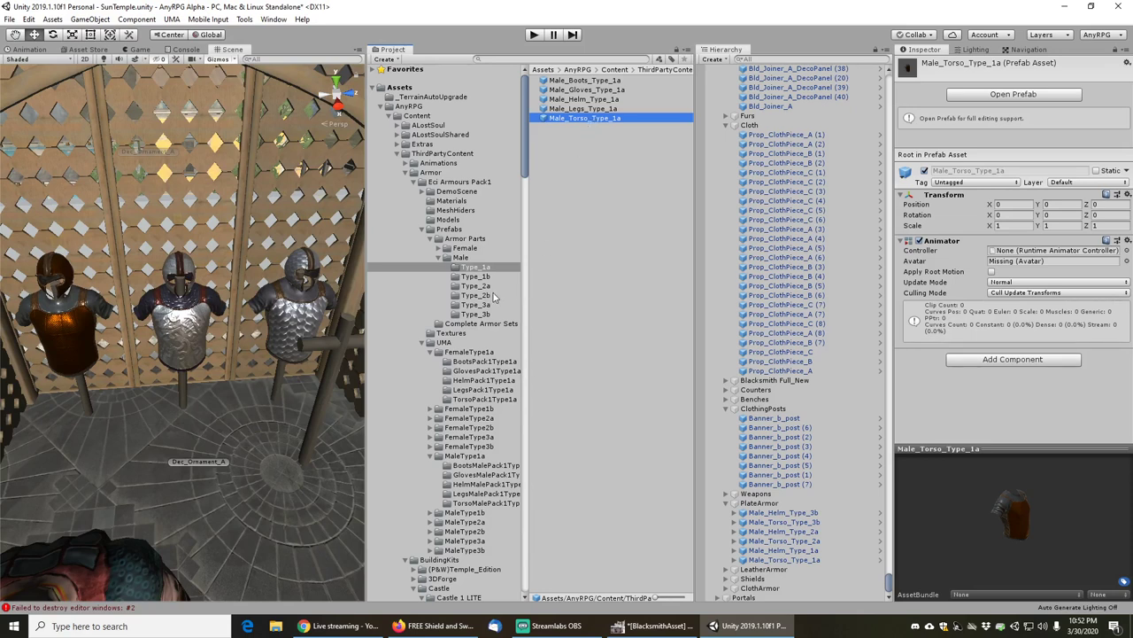
- Find the Male_Torso_Type_1b prefab in the Type_1b armor folder and place it in the scene near the new wooden post
{"action": "left_click", "coordinate": [295, 317]}
{"action": "left_click_drag", "start_coordinate": [829, 537], "coordinate": [815, 556]}
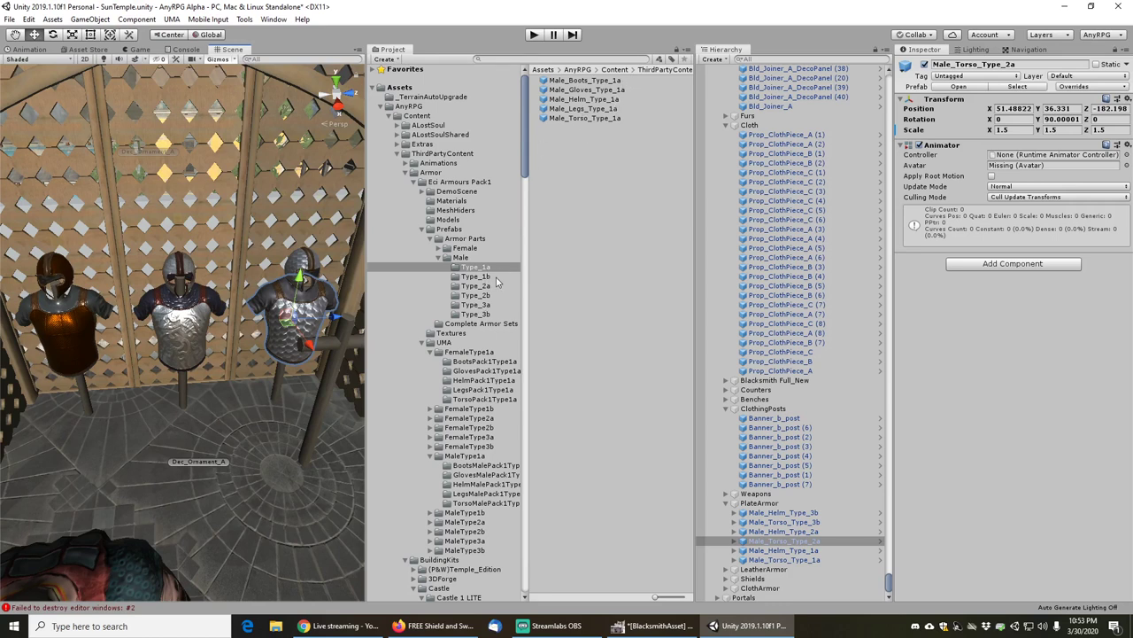
{"action": "left_click", "coordinate": [476, 277]}
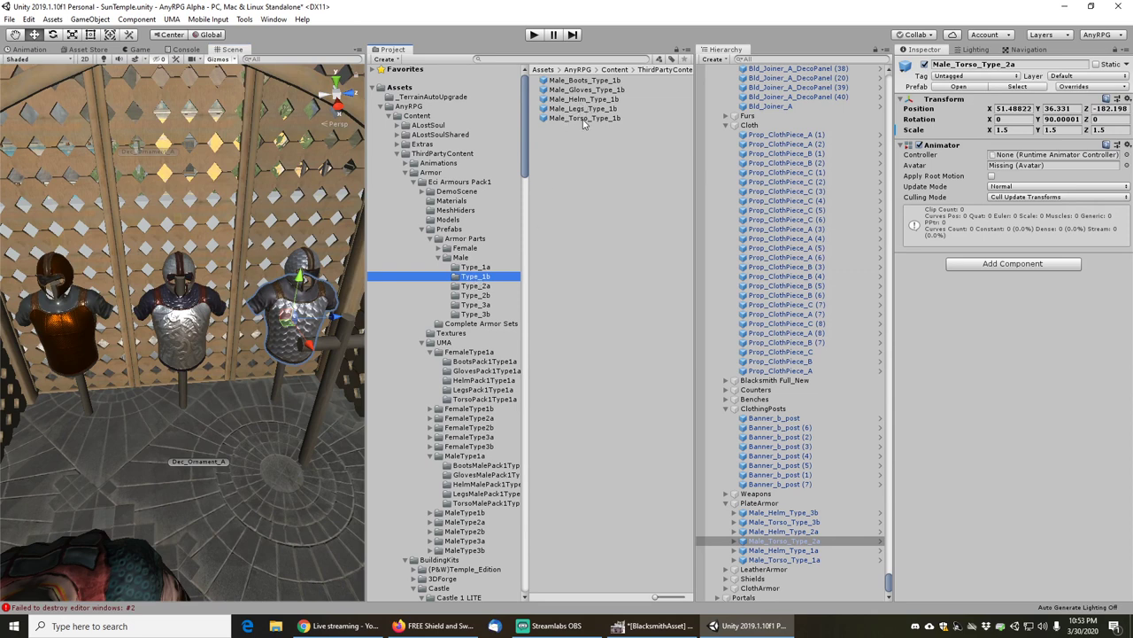
{"action": "left_click_drag", "start_coordinate": [583, 118], "coordinate": [296, 461]}
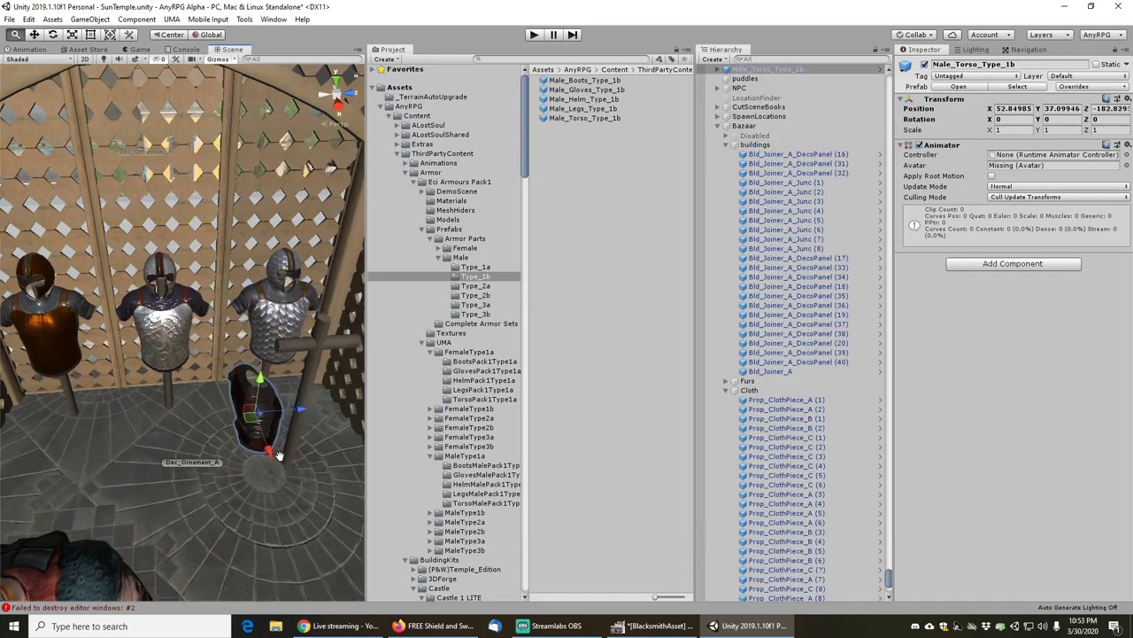
- Rotate Male_Torso_Type_1b 90° about the Y axis so it faces forward like the displayed armors
{"action": "middle_click_drag", "start_coordinate": [279, 456], "coordinate": [262, 449]}
{"action": "key", "text": "e"}
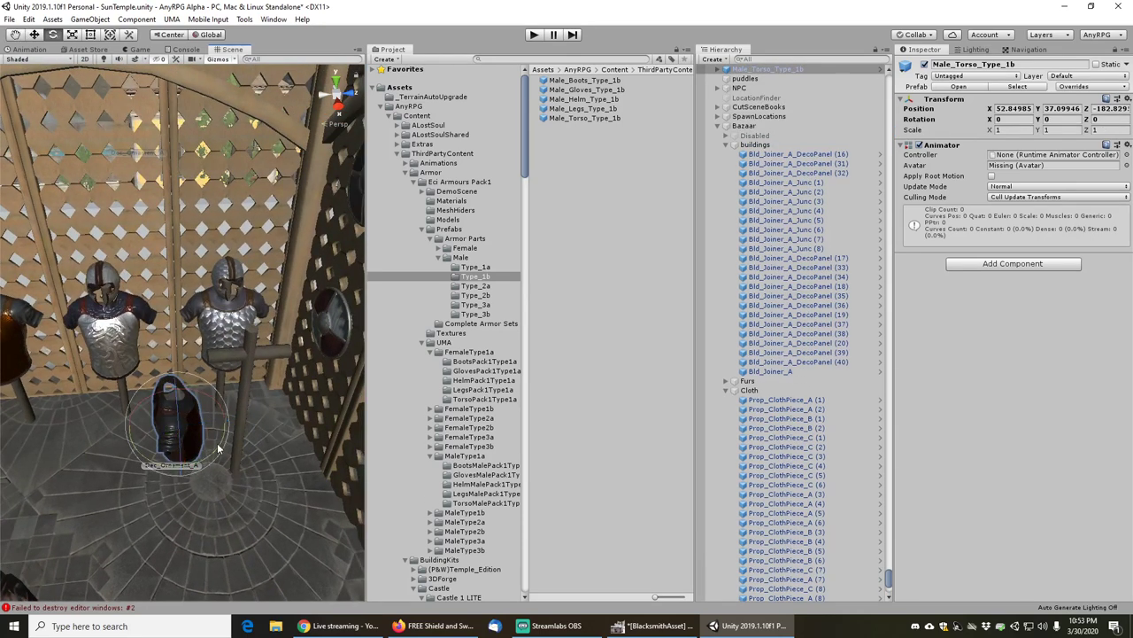
{"action": "left_click_drag", "start_coordinate": [218, 449], "coordinate": [84, 477]}
{"action": "middle_click_drag", "start_coordinate": [74, 416], "coordinate": [127, 370]}
{"action": "scroll", "coordinate": [142, 379], "scroll_direction": "up", "scroll_amount": 2}
{"action": "right_click_drag", "start_coordinate": [151, 386], "coordinate": [266, 402]}
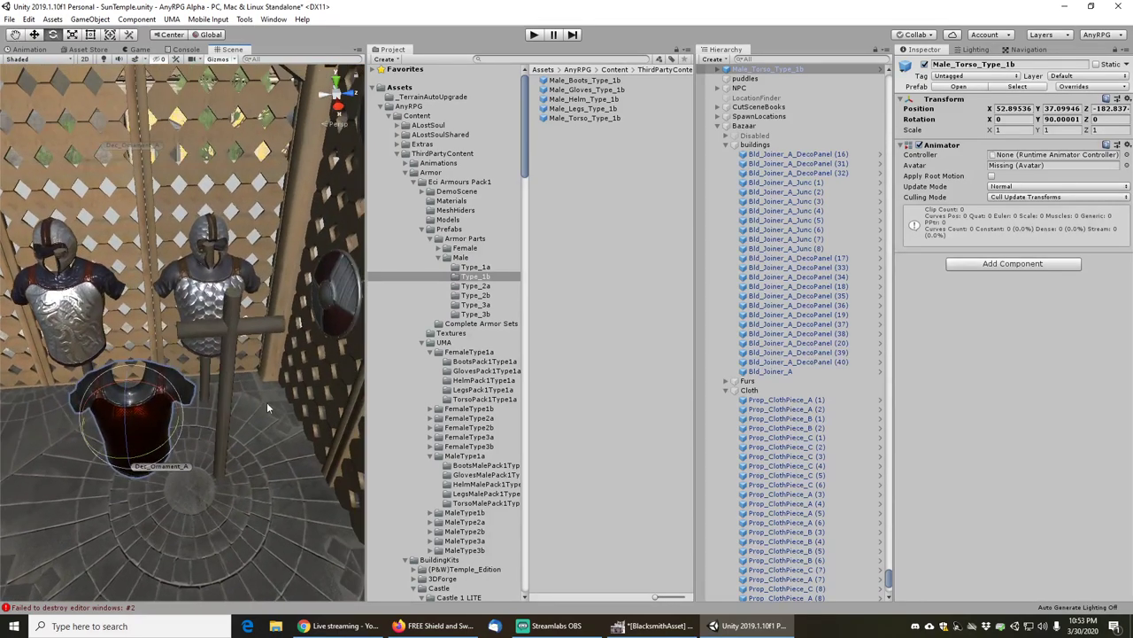
- Move Male_Torso_Type_1b onto the new wooden post, at about X 52.47, Y 37.283, Z -182.202
{"action": "key", "text": "w"}
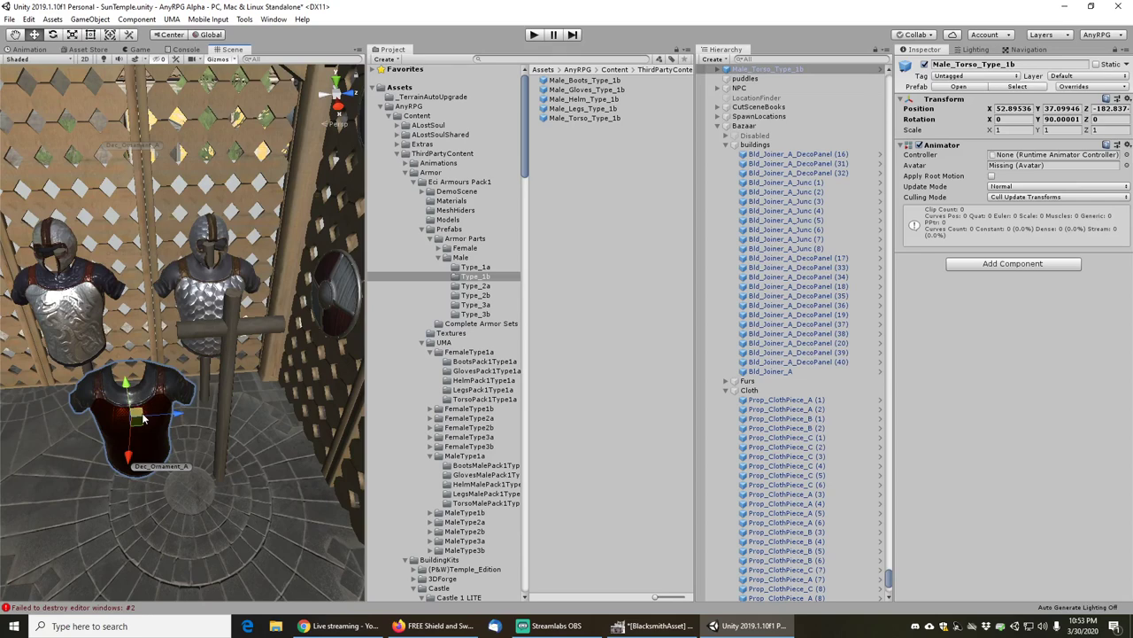
{"action": "left_click_drag", "start_coordinate": [145, 419], "coordinate": [227, 326]}
{"action": "middle_click_drag", "start_coordinate": [255, 319], "coordinate": [251, 372]}
{"action": "scroll", "coordinate": [242, 377], "scroll_direction": "up", "scroll_amount": 3}
{"action": "left_click_drag", "start_coordinate": [252, 372], "coordinate": [265, 540], "text": "alt"}
{"action": "middle_click_drag", "start_coordinate": [273, 333], "coordinate": [198, 514]}
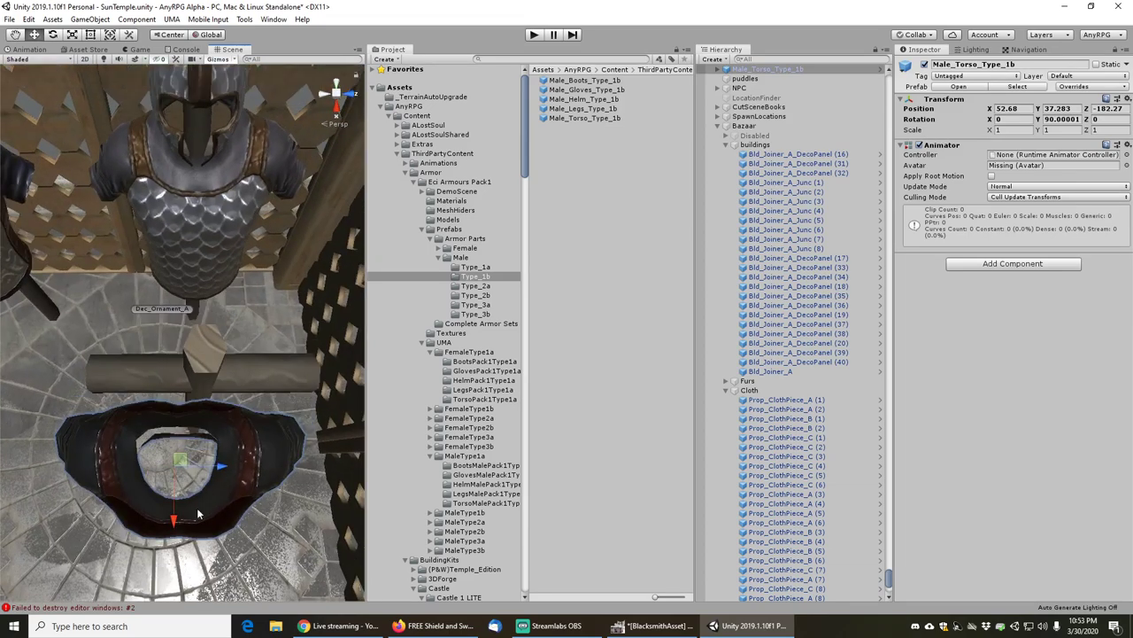
{"action": "left_click_drag", "start_coordinate": [181, 462], "coordinate": [240, 231]}
{"action": "scroll", "coordinate": [203, 395], "scroll_direction": "down", "scroll_amount": 3}
{"action": "middle_click_drag", "start_coordinate": [266, 469], "coordinate": [255, 353]}
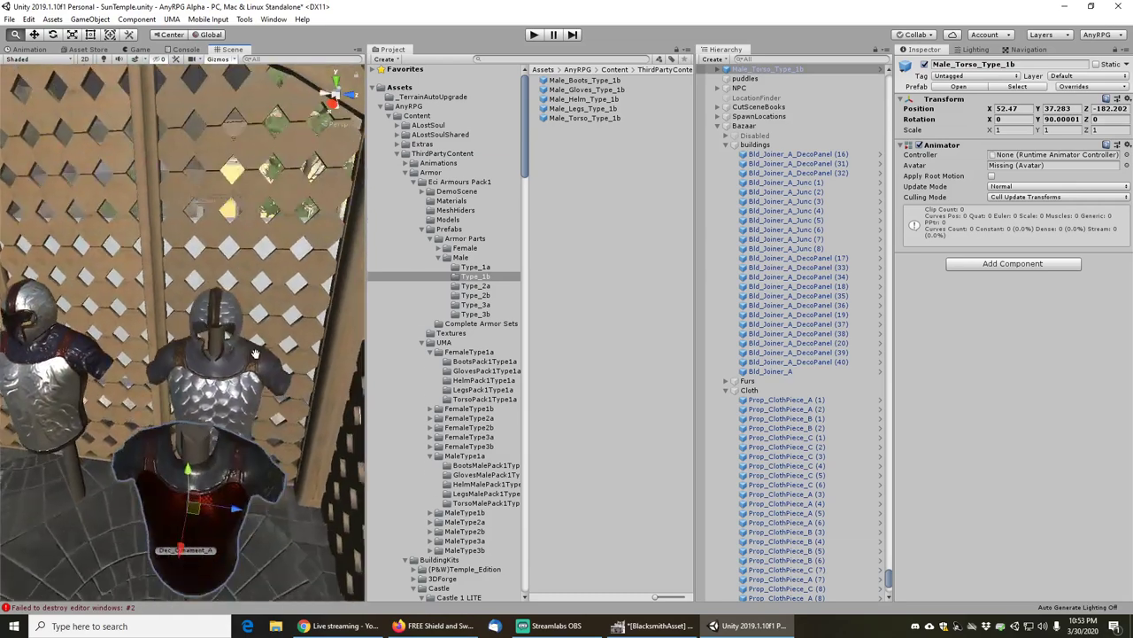
{"action": "right_click_drag", "start_coordinate": [255, 354], "coordinate": [243, 397]}
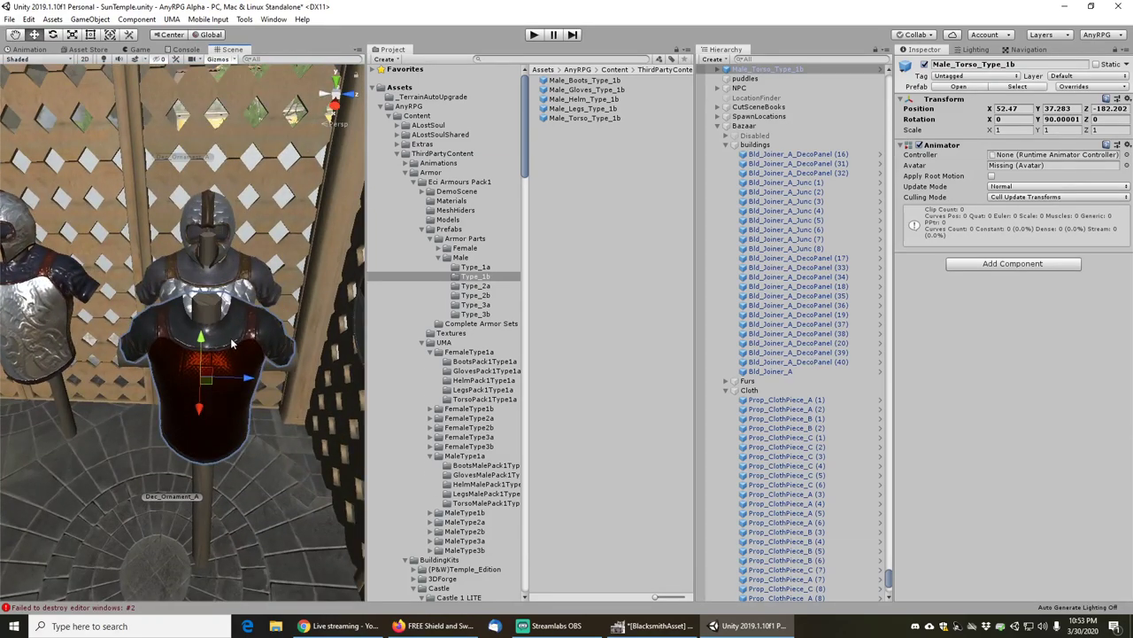
- Set the scale of Male_Torso_Type_1b to 1.5 on X, Y and Z
{"action": "left_click", "coordinate": [1008, 129]}
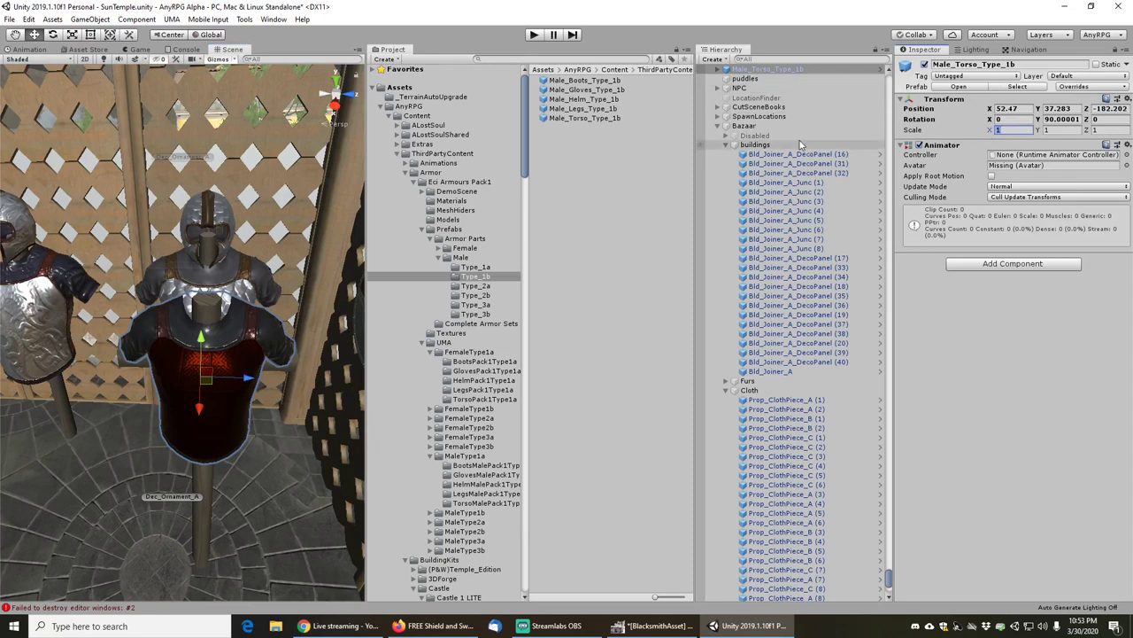
{"action": "type", "text": "1.5"}
{"action": "key", "text": "Tab"}
{"action": "type", "text": "1.5"}
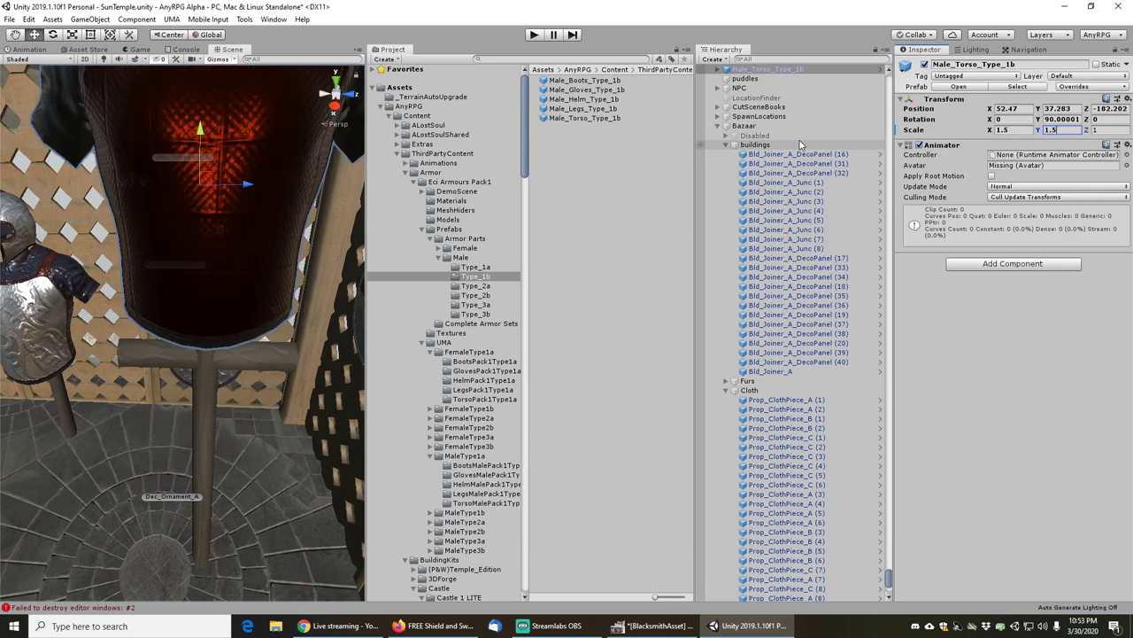
{"action": "key", "text": "Tab"}
{"action": "type", "text": "1.5"}
{"action": "scroll", "coordinate": [192, 116], "scroll_direction": "down", "scroll_amount": 3}
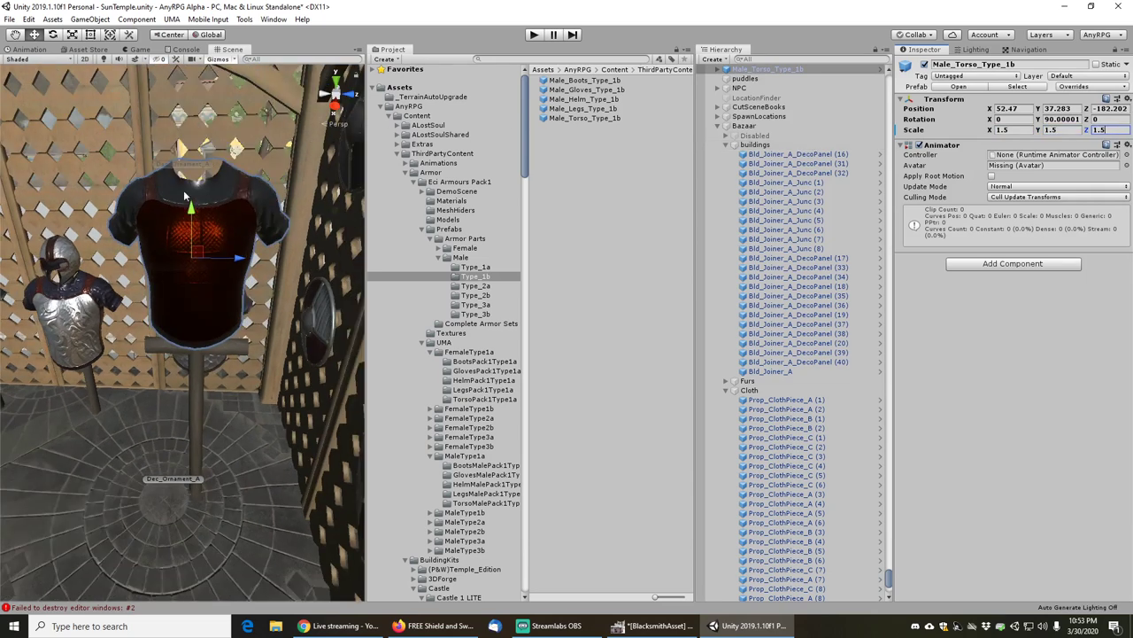
- Lower Male_Torso_Type_1b on its post to about Y 36.329 and move it below Portals in the hierarchy
{"action": "left_click_drag", "start_coordinate": [190, 208], "coordinate": [193, 342]}
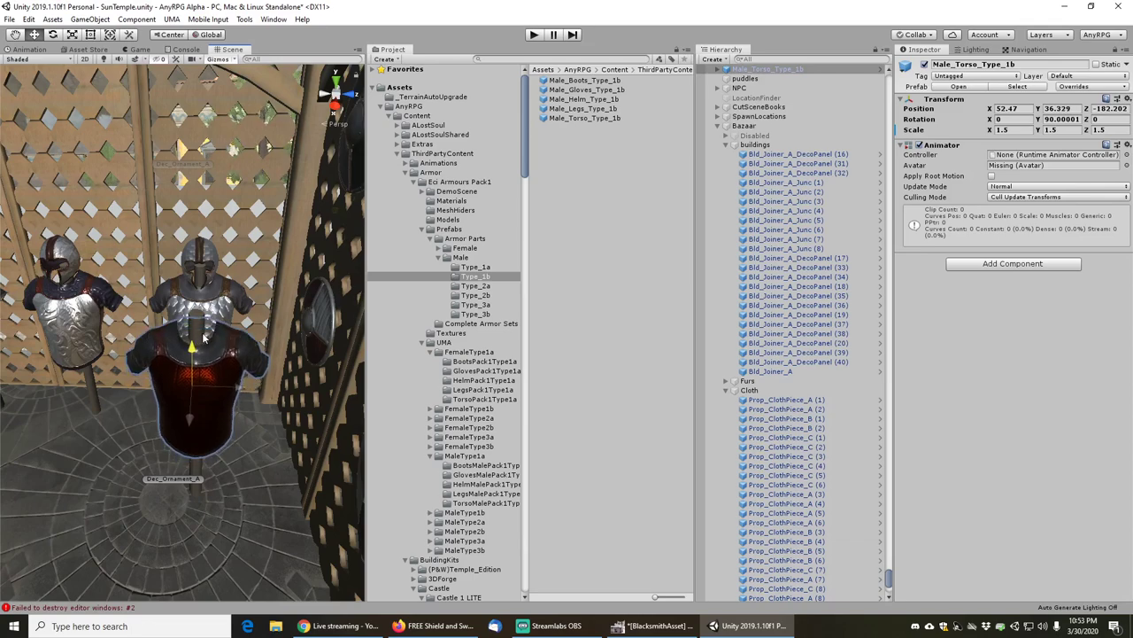
{"action": "scroll", "coordinate": [249, 260], "scroll_direction": "down", "scroll_amount": 2}
{"action": "middle_click_drag", "start_coordinate": [209, 252], "coordinate": [190, 280]}
{"action": "scroll", "coordinate": [230, 253], "scroll_direction": "up", "scroll_amount": 2}
{"action": "scroll", "coordinate": [176, 232], "scroll_direction": "up", "scroll_amount": 3}
{"action": "right_click_drag", "start_coordinate": [194, 295], "coordinate": [187, 258]}
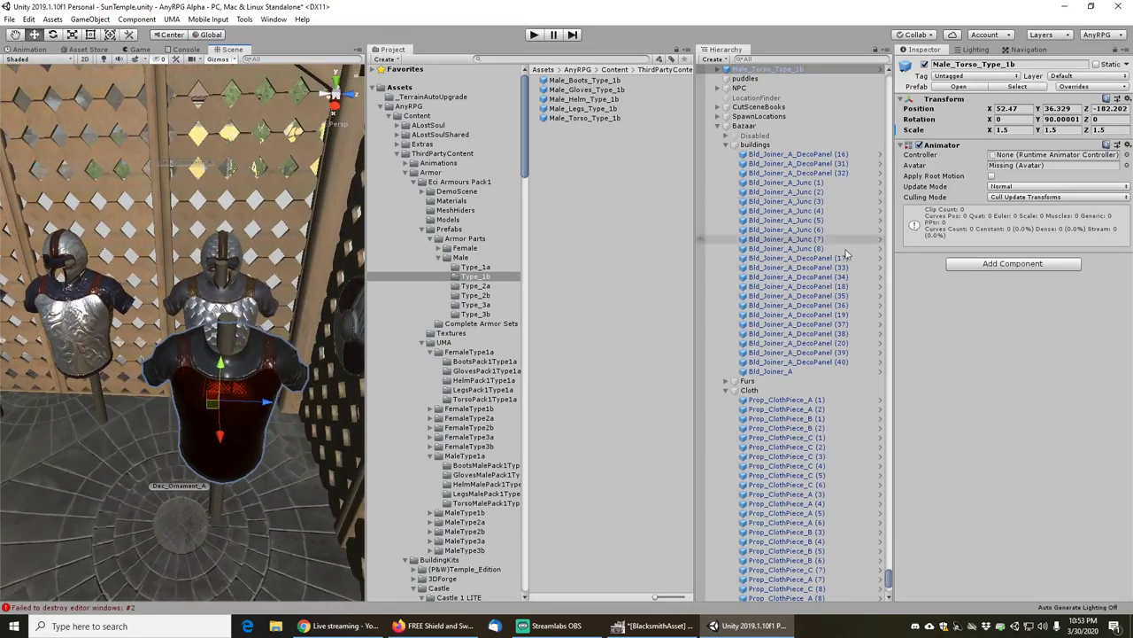
{"action": "left_click", "coordinate": [787, 70]}
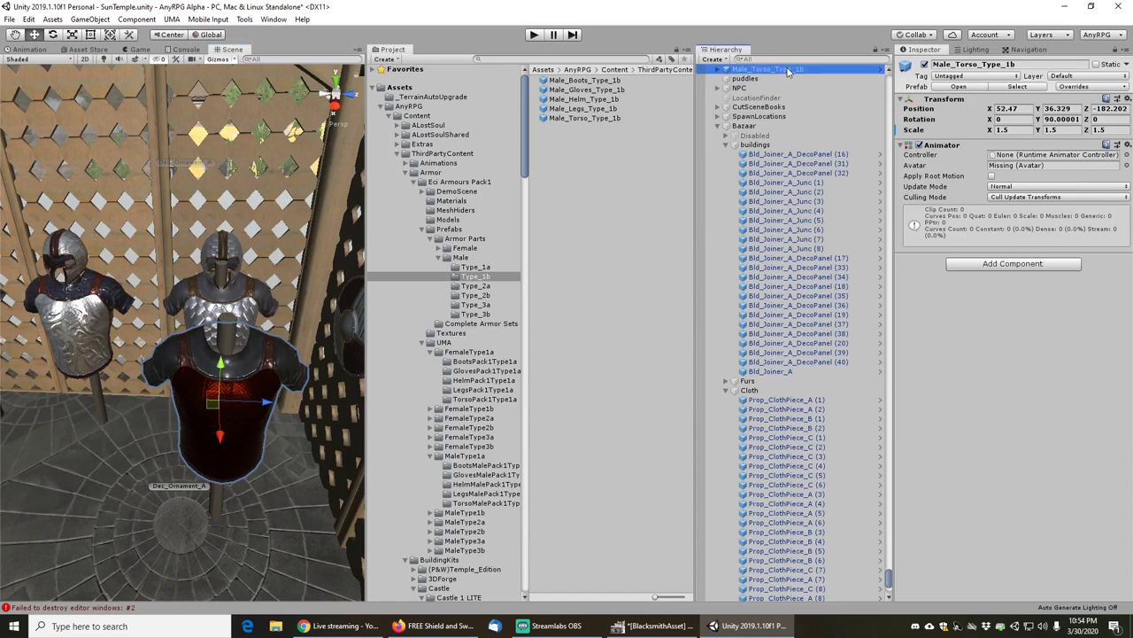
{"action": "left_click_drag", "start_coordinate": [890, 552], "coordinate": [884, 595]}
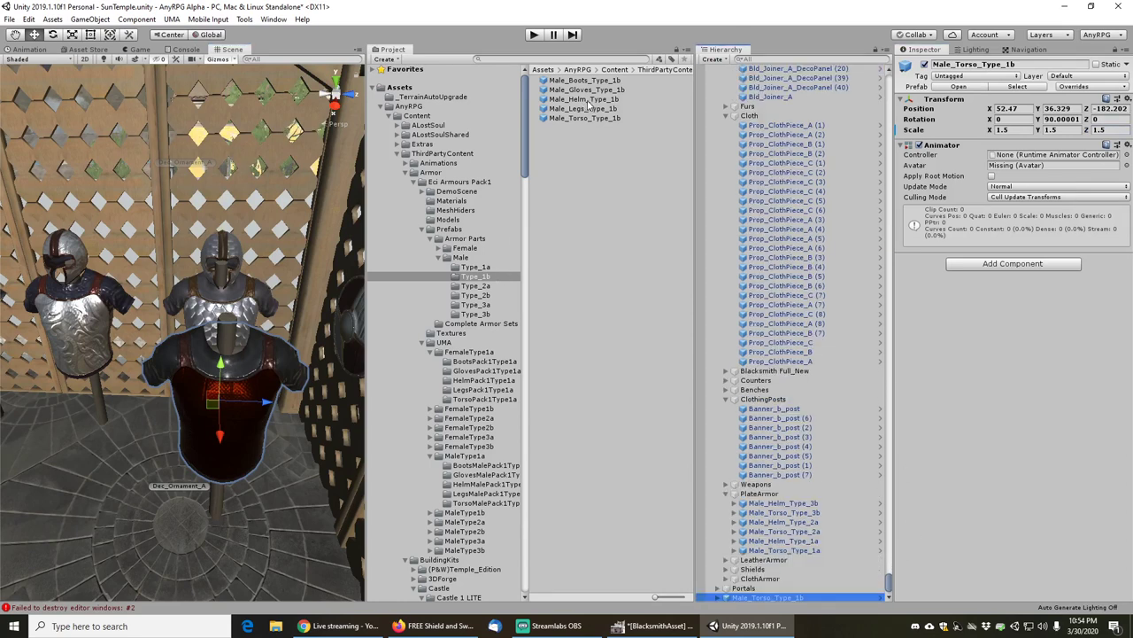
- Add the Male_Helm_Type_1b prefab to the scene, placing it on the floor near the post at about Y 35.232
{"action": "left_click_drag", "start_coordinate": [588, 105], "coordinate": [193, 523]}
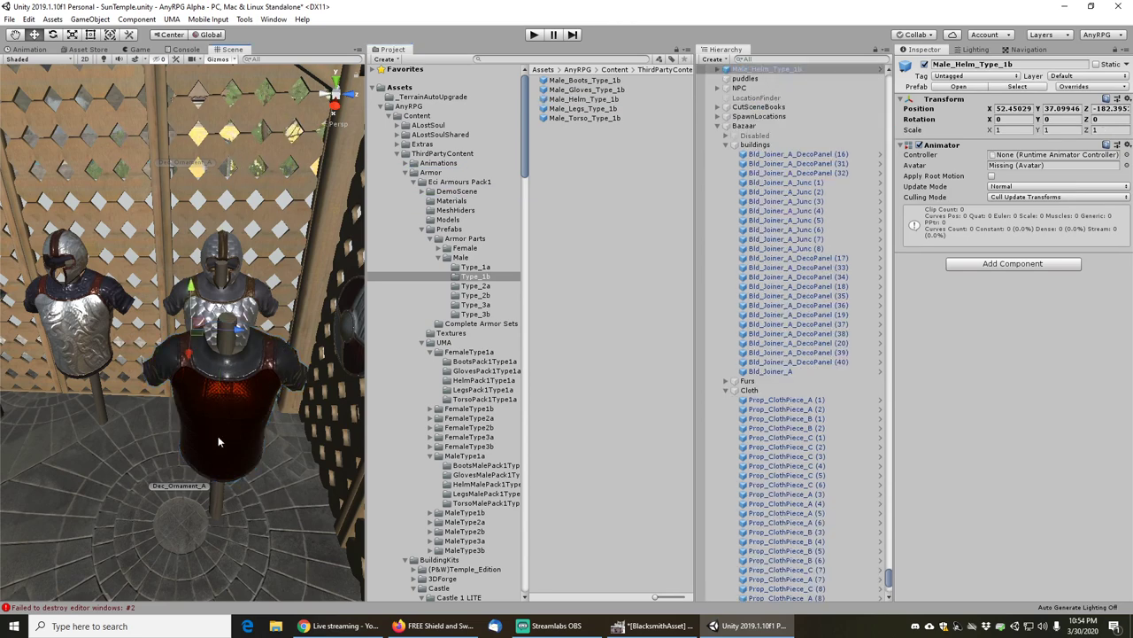
{"action": "middle_click_drag", "start_coordinate": [184, 530], "coordinate": [181, 346]}
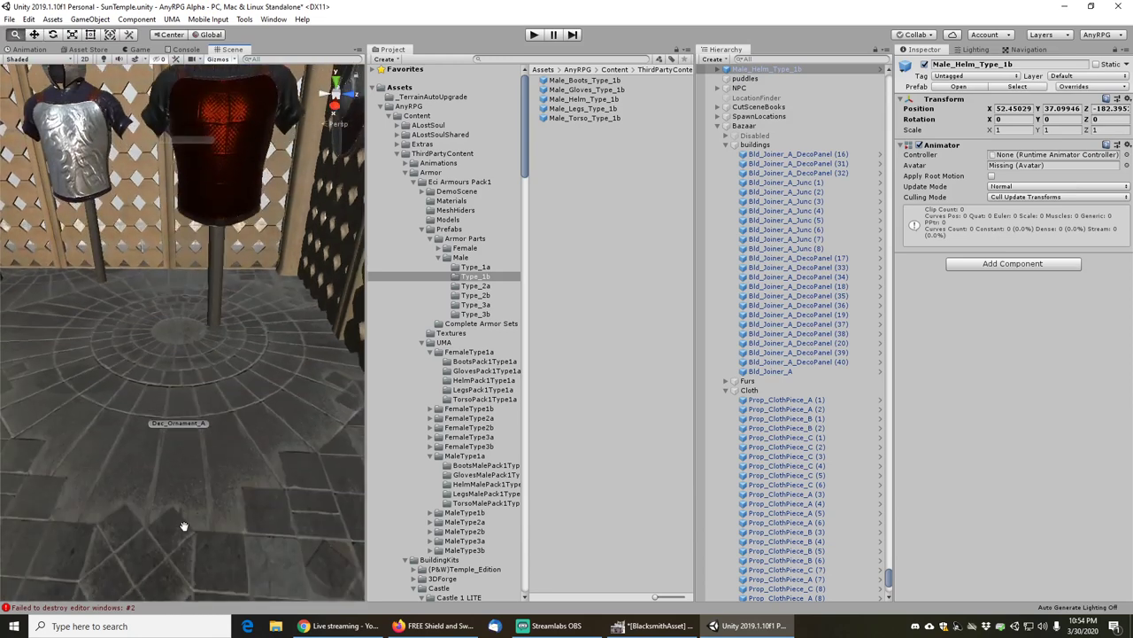
{"action": "key", "text": "ctrl+alt+f"}
{"action": "middle_click_drag", "start_coordinate": [316, 391], "coordinate": [313, 440]}
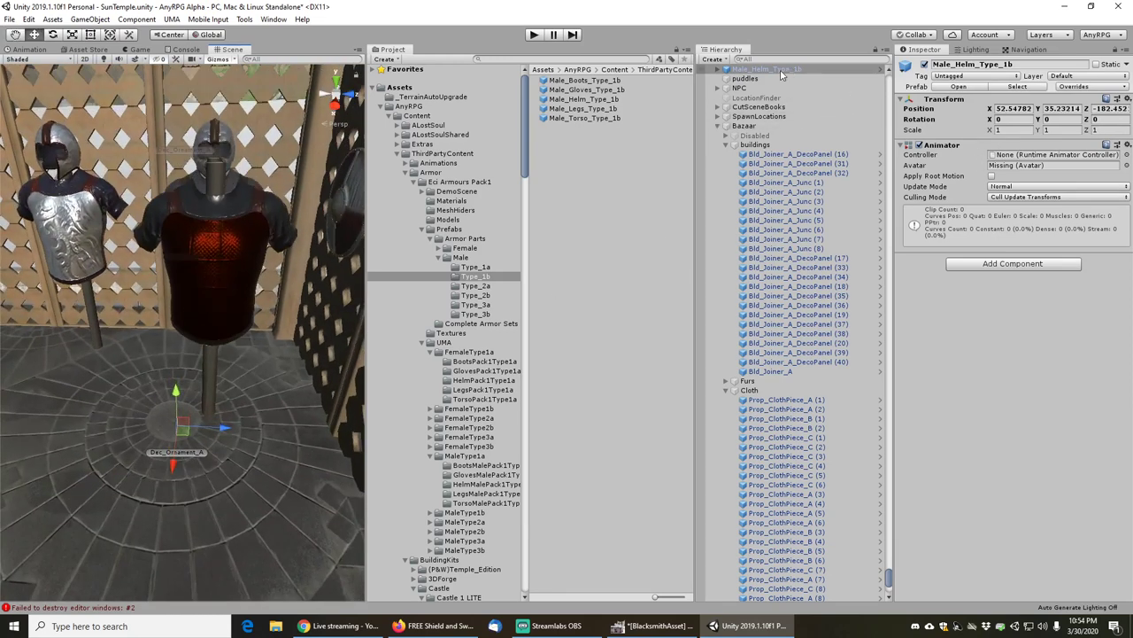
- Open the Male_Helm_Type_1b prefab for editing and search for "helm" meshes to fill its Helm part's missing mesh
{"action": "left_click", "coordinate": [959, 87]}
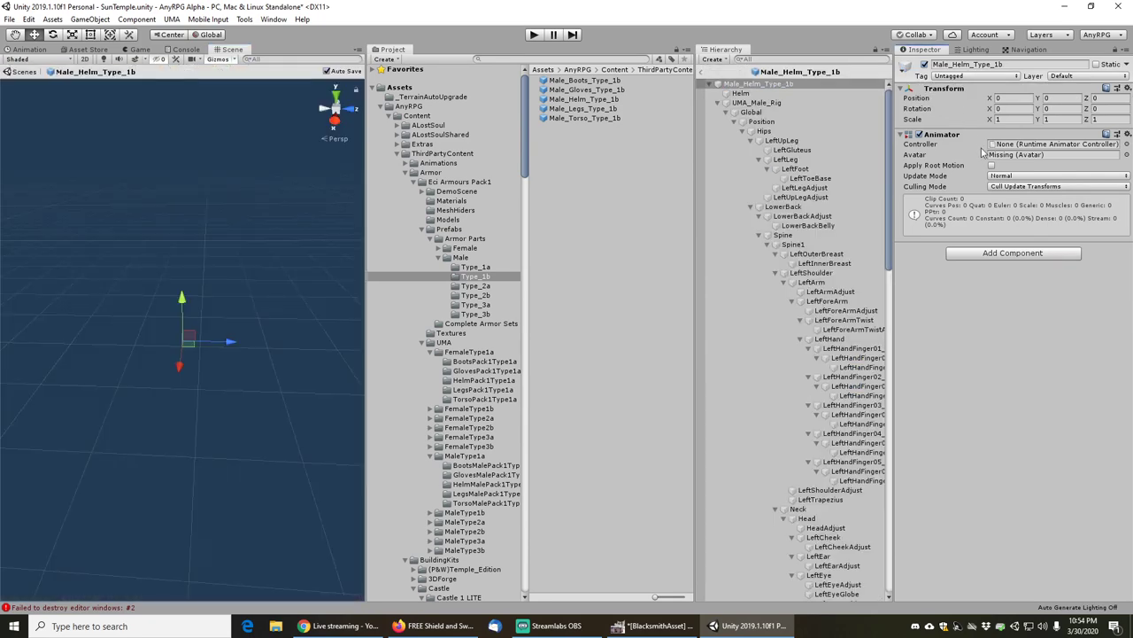
{"action": "left_click", "coordinate": [783, 94]}
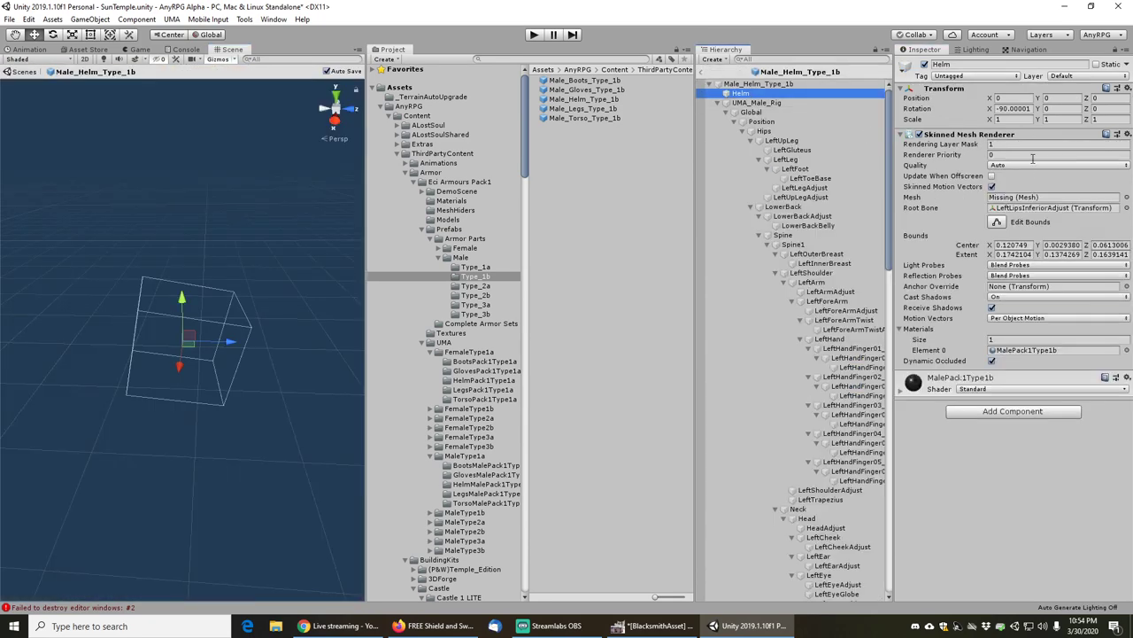
{"action": "left_click", "coordinate": [1126, 197]}
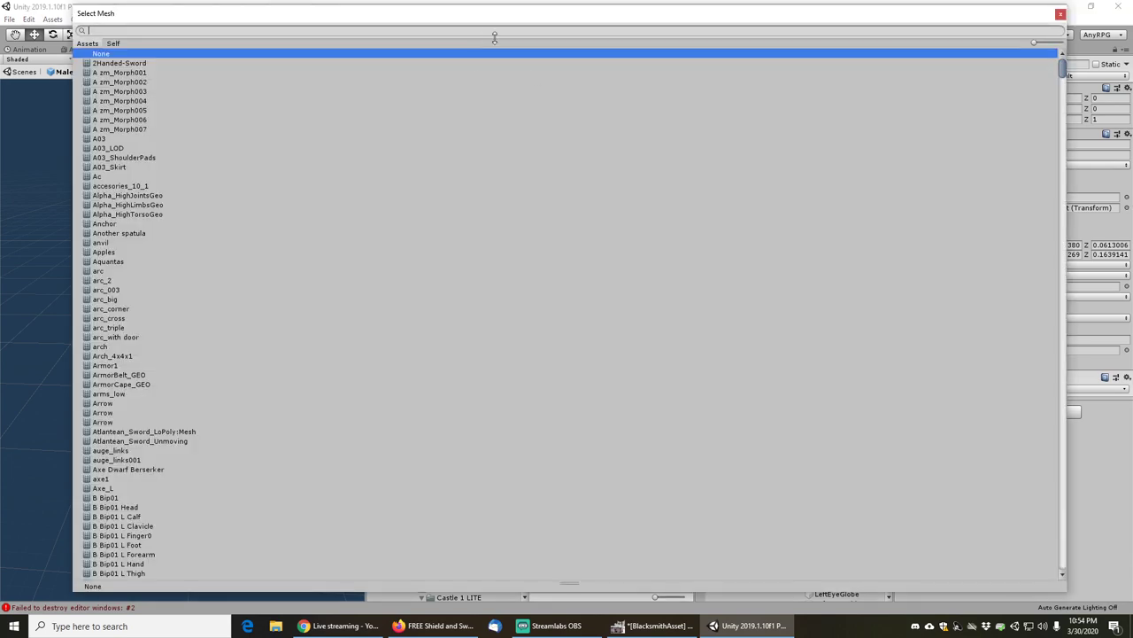
{"action": "type", "text": "helm"}
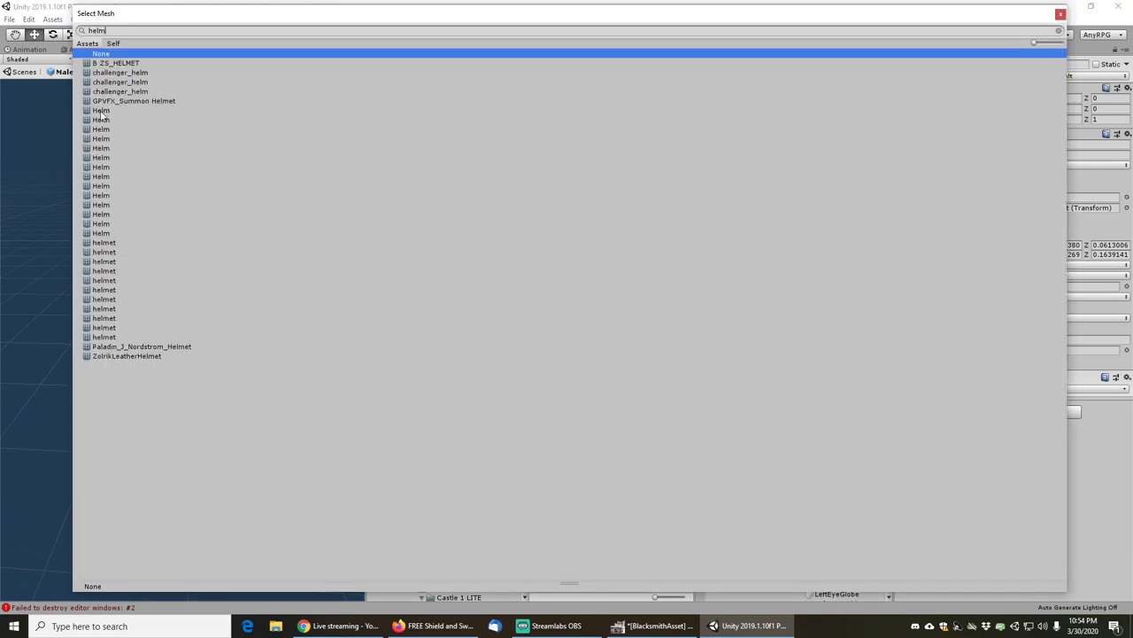
- Go through the Helm meshes, assign the HelmPack1Type1b one to the Helm part and return to the scene
{"action": "left_click", "coordinate": [115, 110]}
{"action": "left_click", "coordinate": [117, 118]}
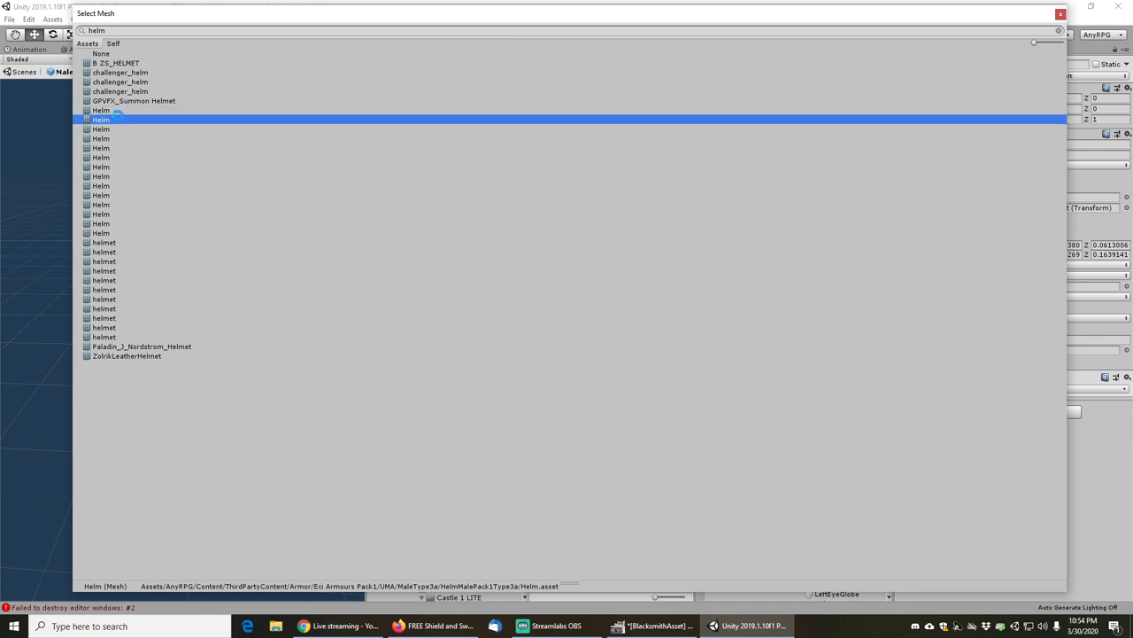
{"action": "key", "text": "Down"}
{"action": "key", "text": "Down"}
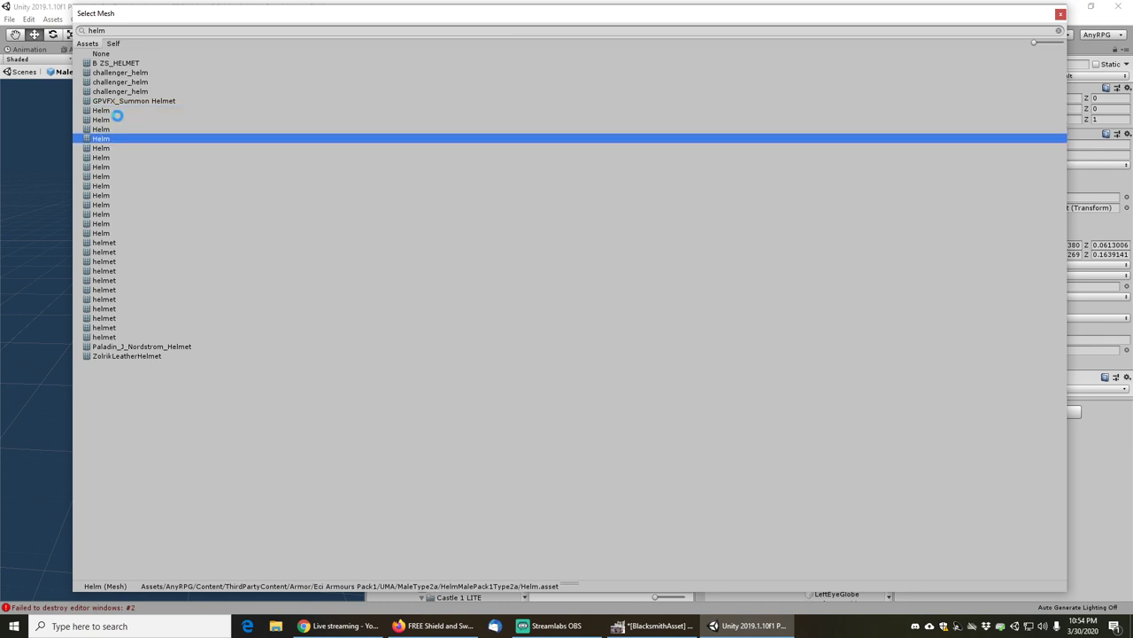
{"action": "key", "text": "Down"}
{"action": "key", "text": "Down"}
{"action": "key", "text": "Down"}
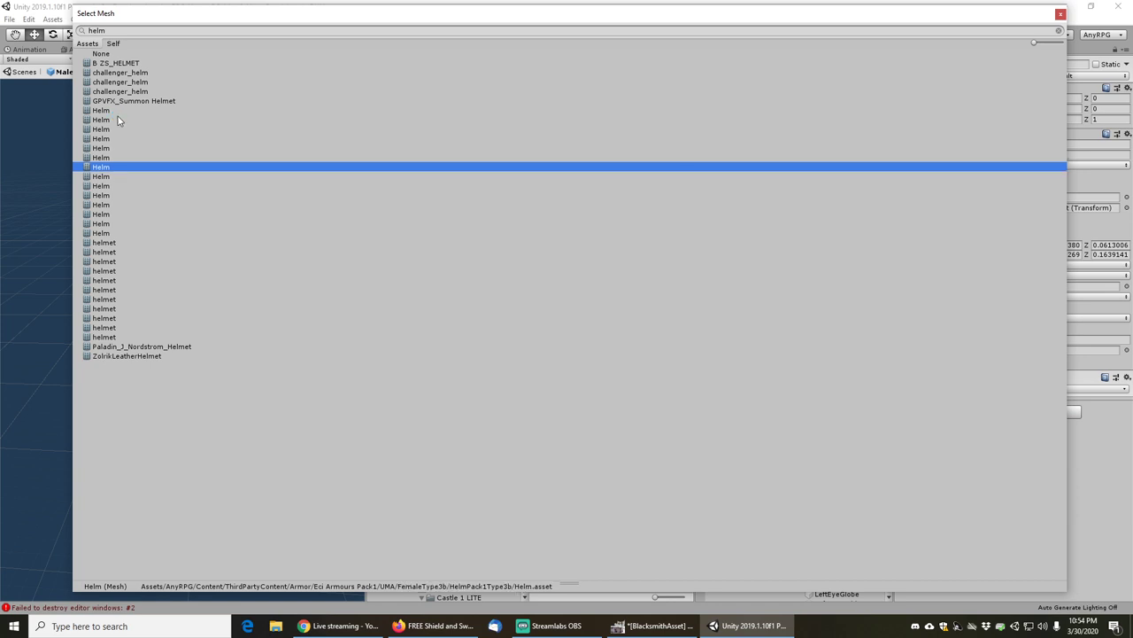
{"action": "key", "text": "Down"}
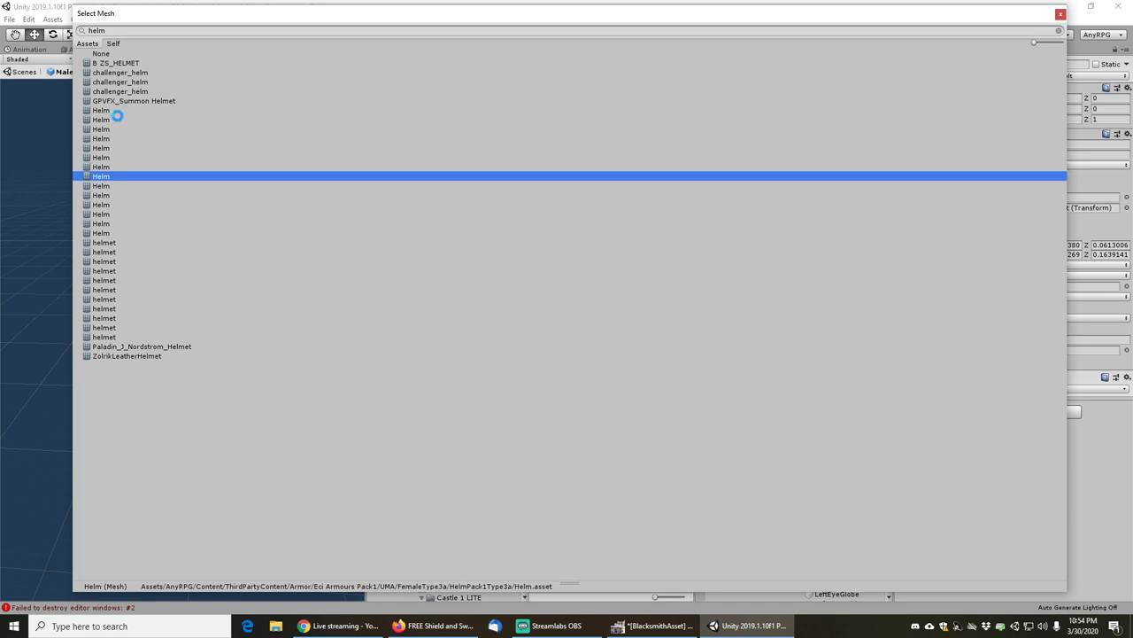
{"action": "key", "text": "Down"}
{"action": "key", "text": "Down"}
{"action": "key", "text": "Down"}
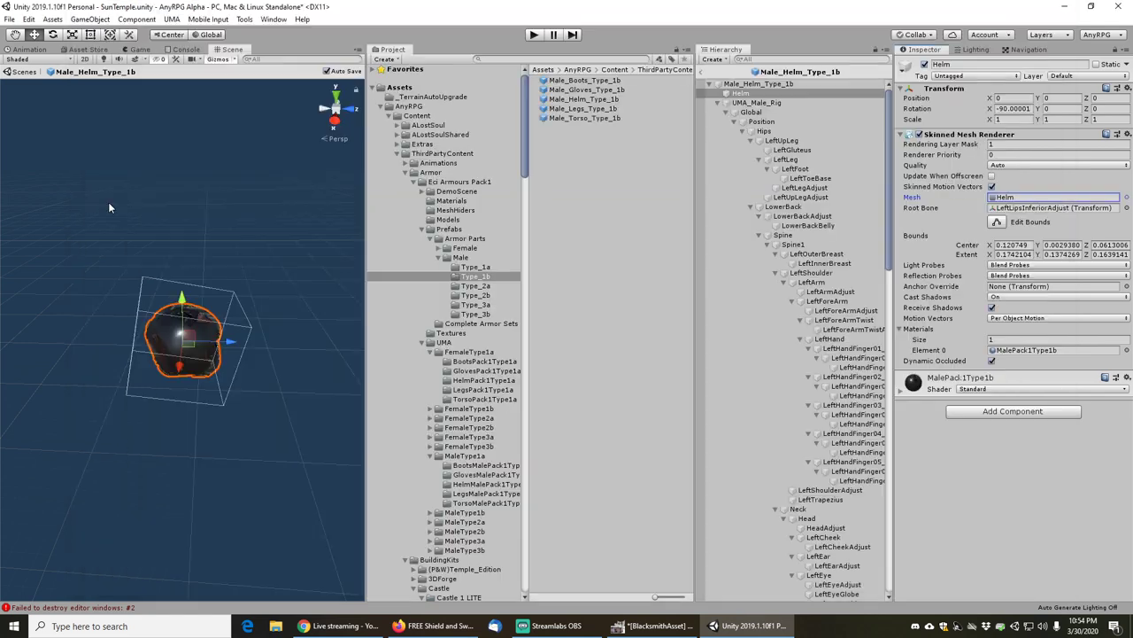
{"action": "double_click", "coordinate": [109, 204]}
{"action": "left_click", "coordinate": [705, 74]}
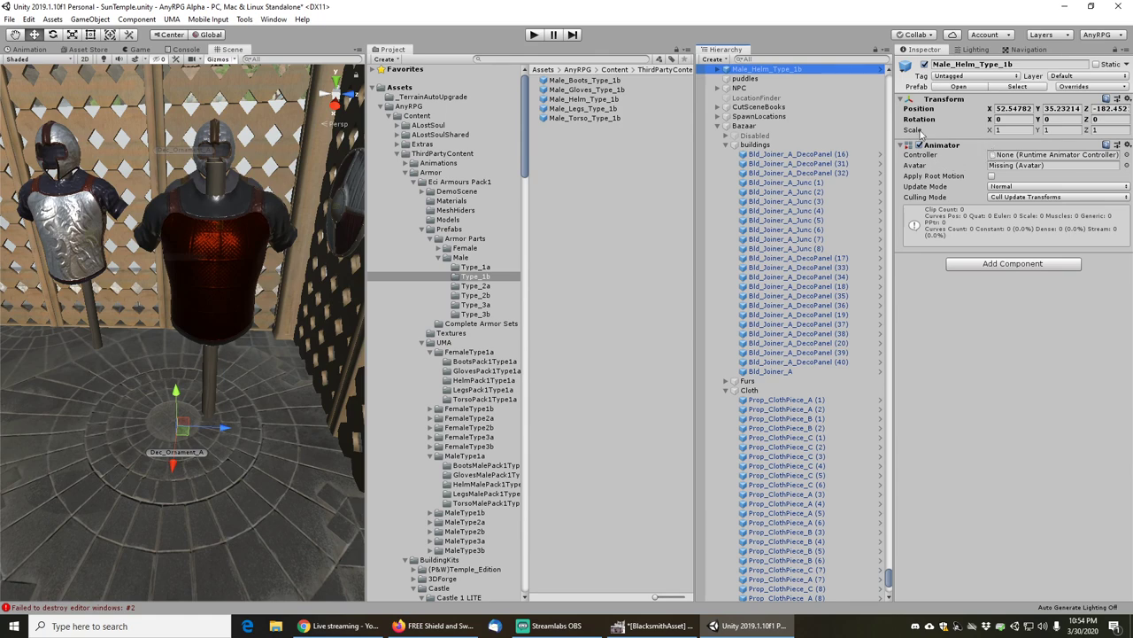
- Reopen the Male_Helm_Type_1b prefab to inspect its Helm part and locate the assigned mesh asset in the project
{"action": "middle_click_drag", "start_coordinate": [266, 336], "coordinate": [271, 479]}
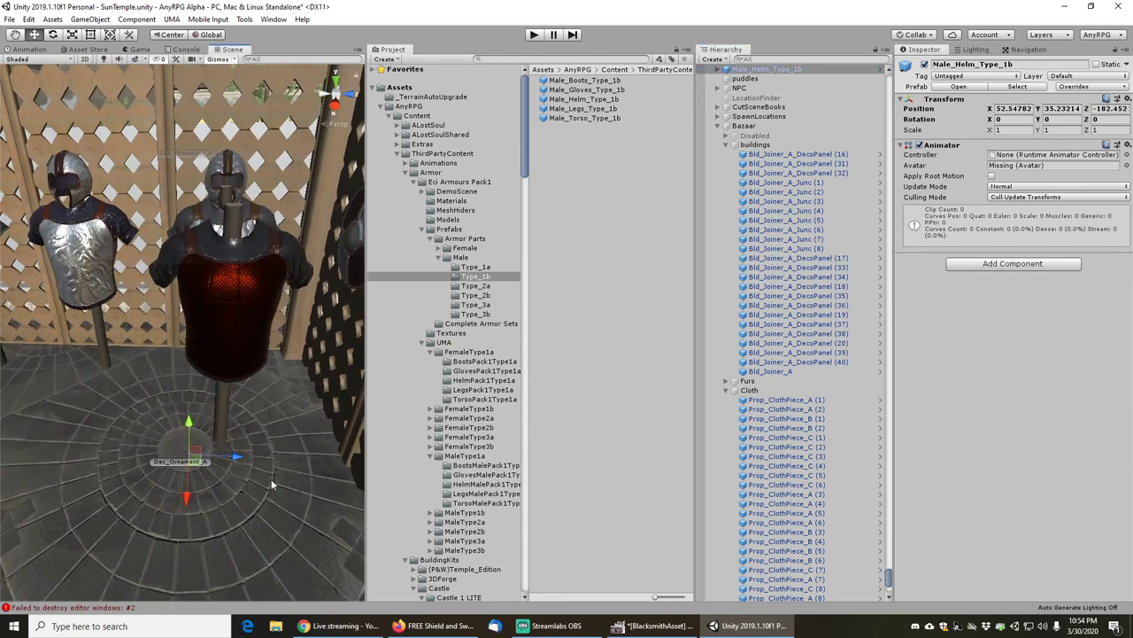
{"action": "left_click", "coordinate": [591, 100]}
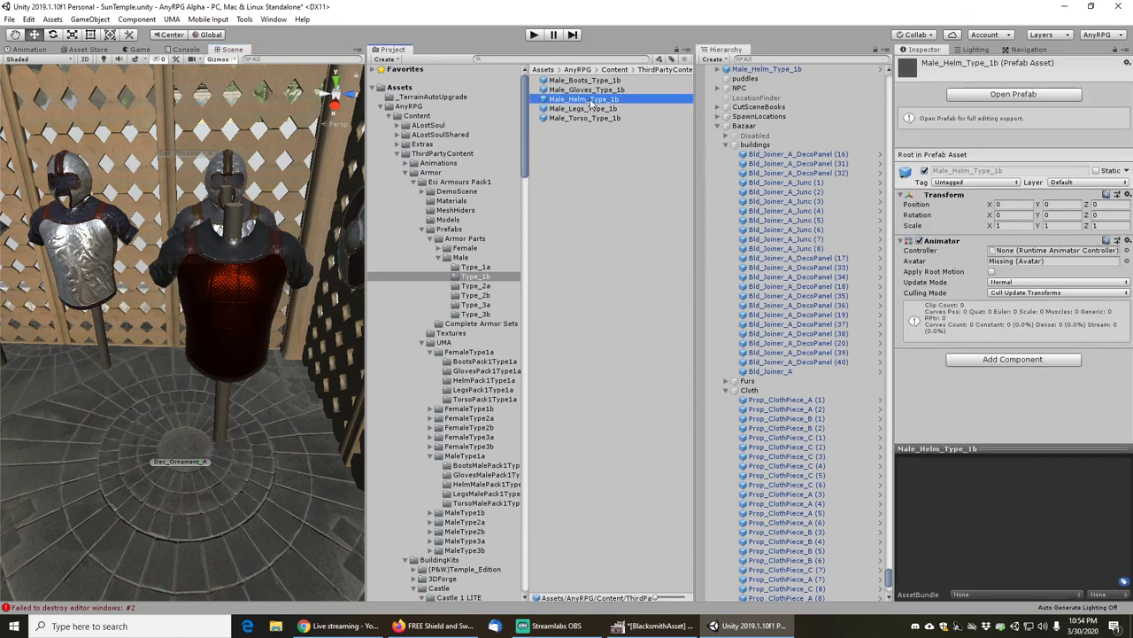
{"action": "left_click", "coordinate": [1014, 95]}
{"action": "left_click", "coordinate": [740, 94]}
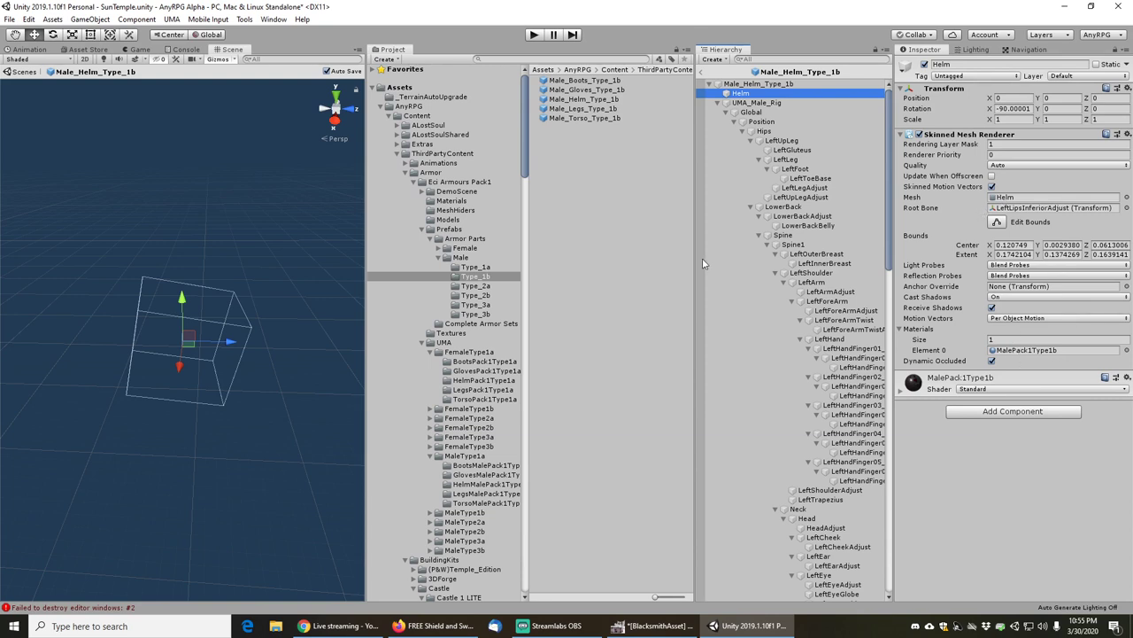
{"action": "scroll", "coordinate": [256, 303], "scroll_direction": "down", "scroll_amount": 1}
{"action": "middle_click_drag", "start_coordinate": [282, 285], "coordinate": [233, 356]}
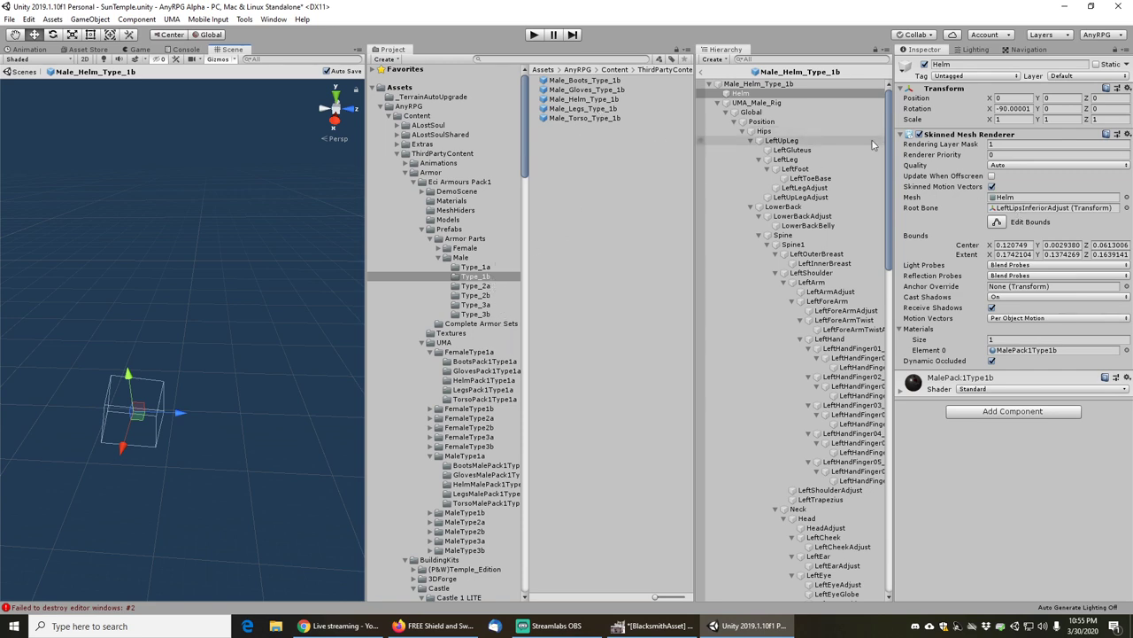
{"action": "left_click", "coordinate": [1007, 197]}
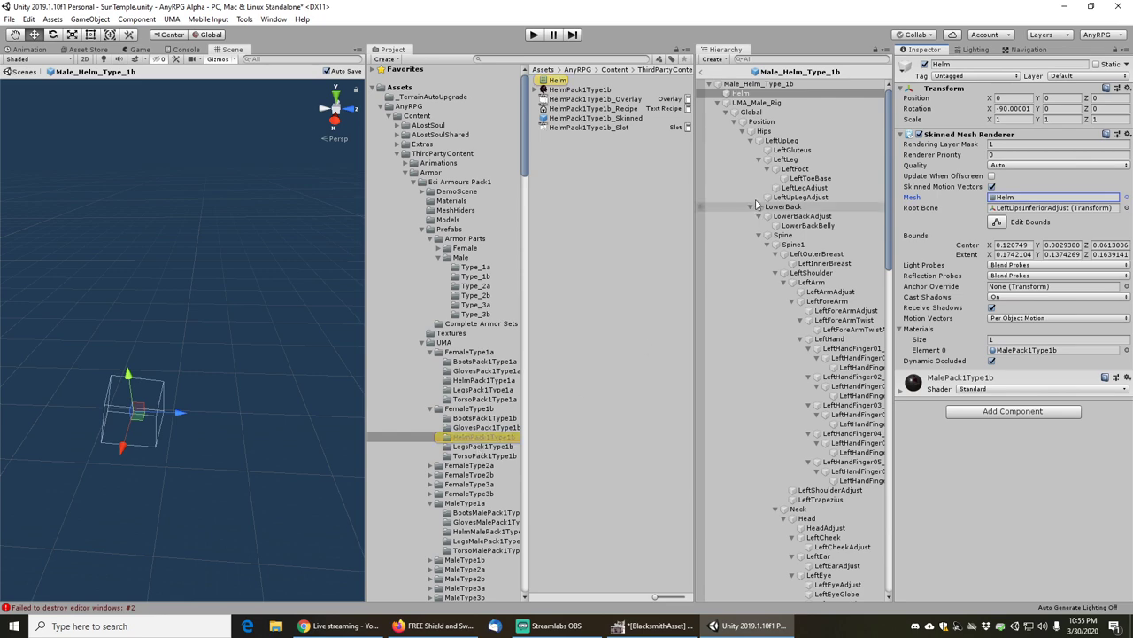
{"action": "left_click", "coordinate": [702, 73]}
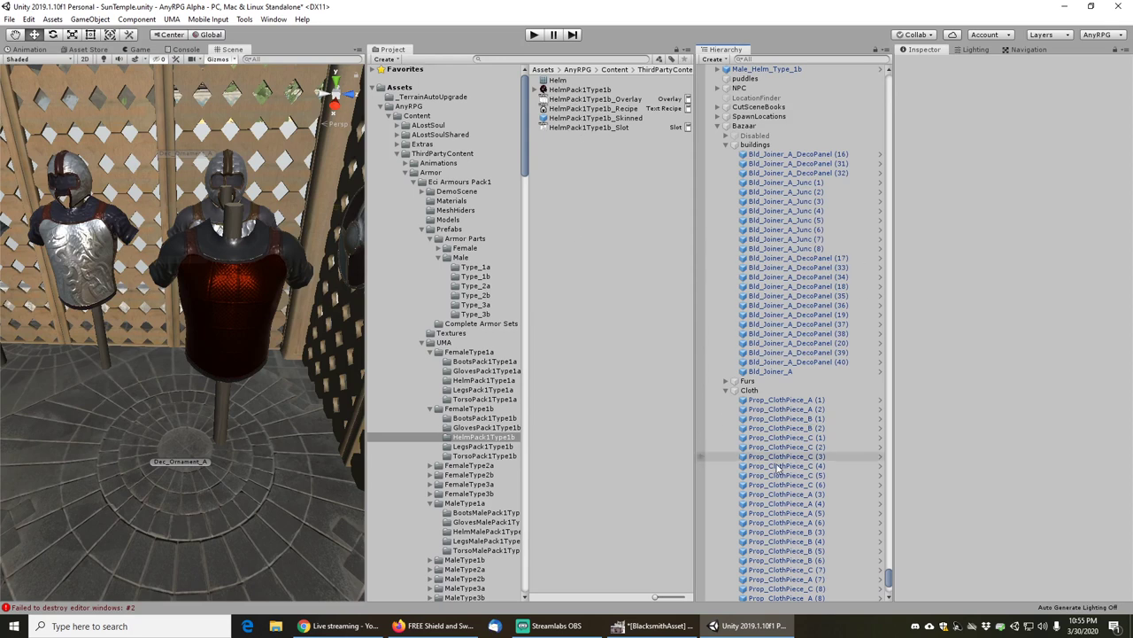
- Open the Male_Helm_Type_1b prefab for editing and bring up the mesh choices for its Helm part
{"action": "left_click", "coordinate": [772, 71]}
{"action": "left_click", "coordinate": [963, 87]}
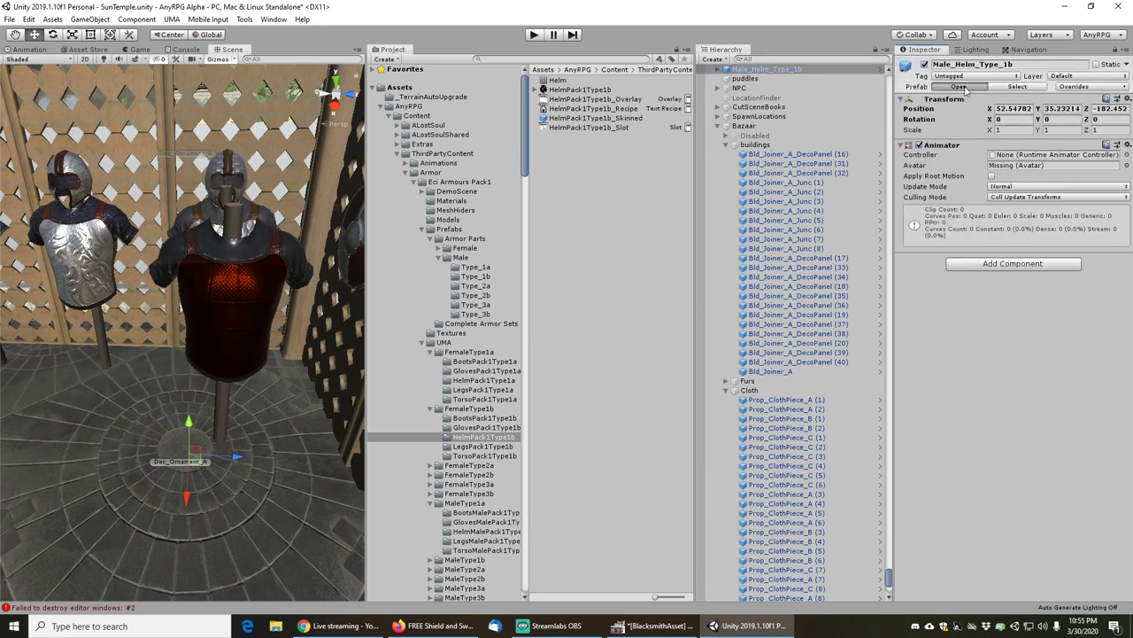
{"action": "left_click", "coordinate": [742, 93]}
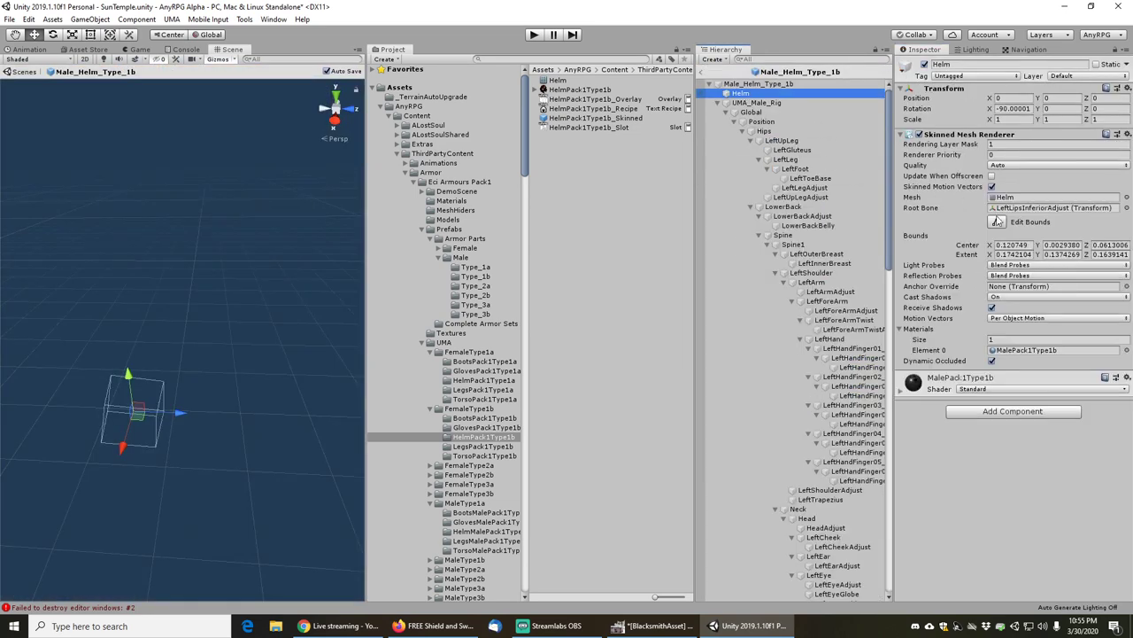
{"action": "left_click", "coordinate": [1126, 197]}
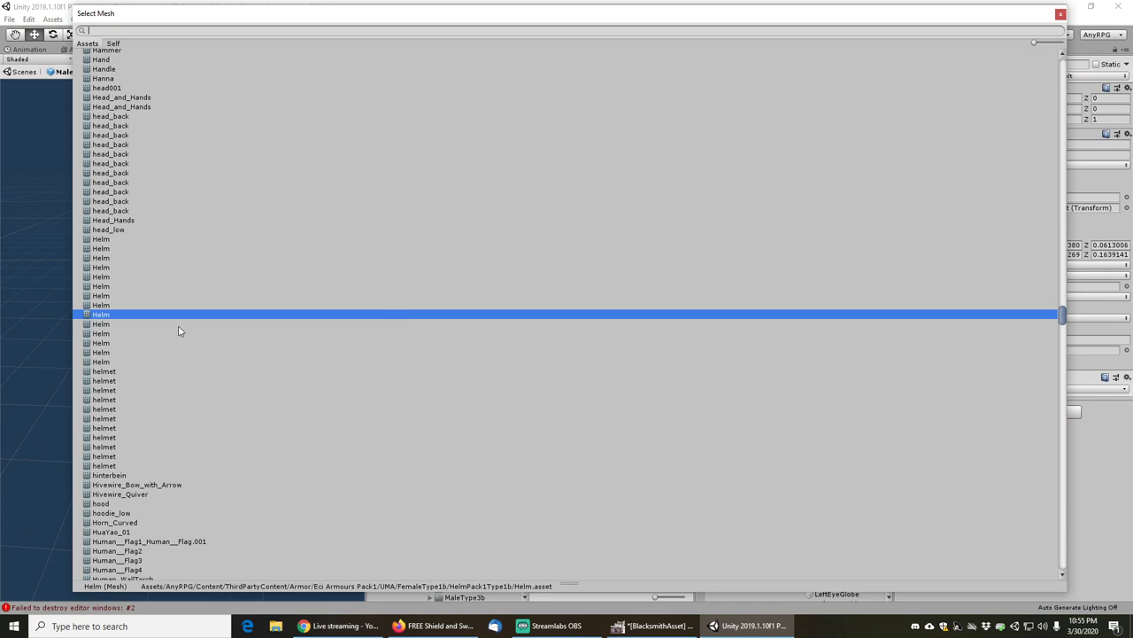
- Compare the Helm meshes, assign the one from MaleType1b/HelmMalePack1Type1b to the Helm part and return to the scene
{"action": "left_click", "coordinate": [102, 324]}
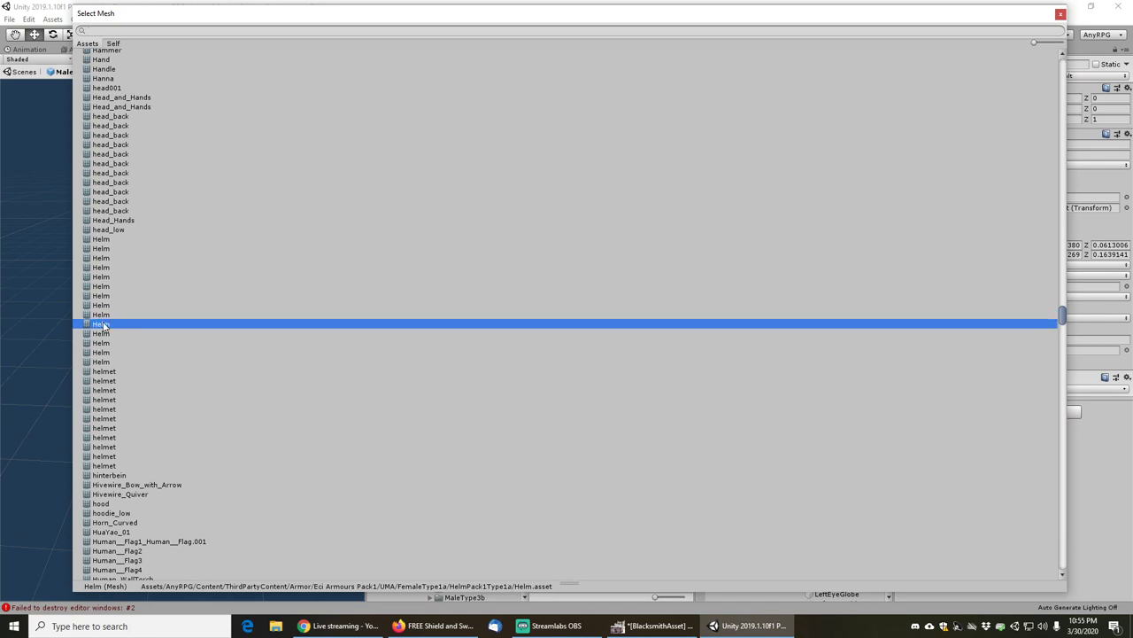
{"action": "key", "text": "Down"}
{"action": "key", "text": "Down"}
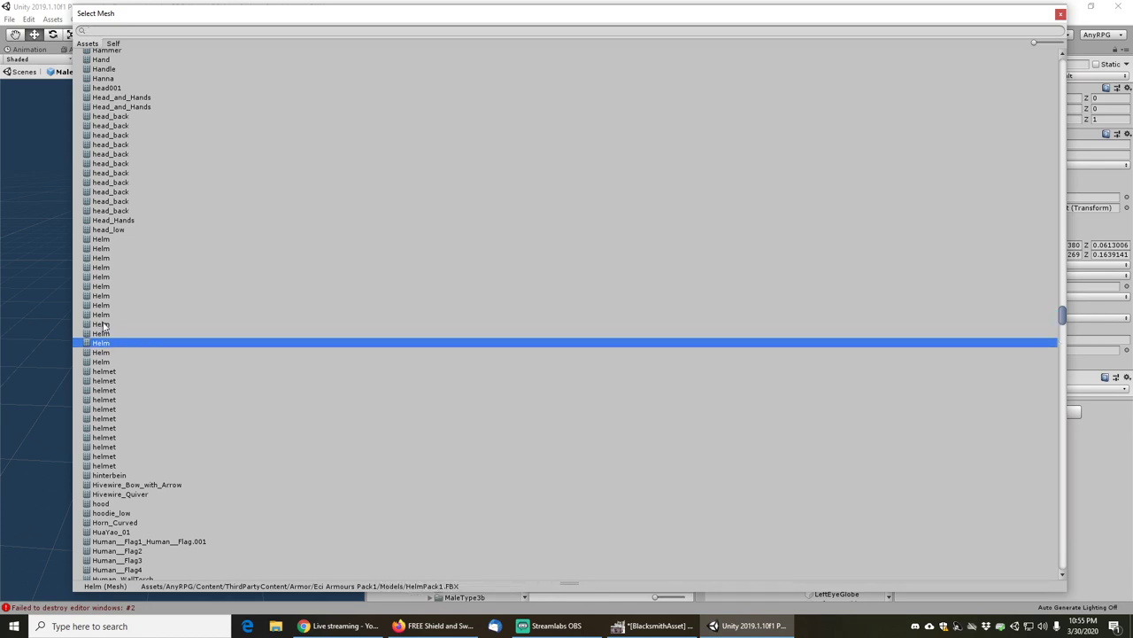
{"action": "key", "text": "Down"}
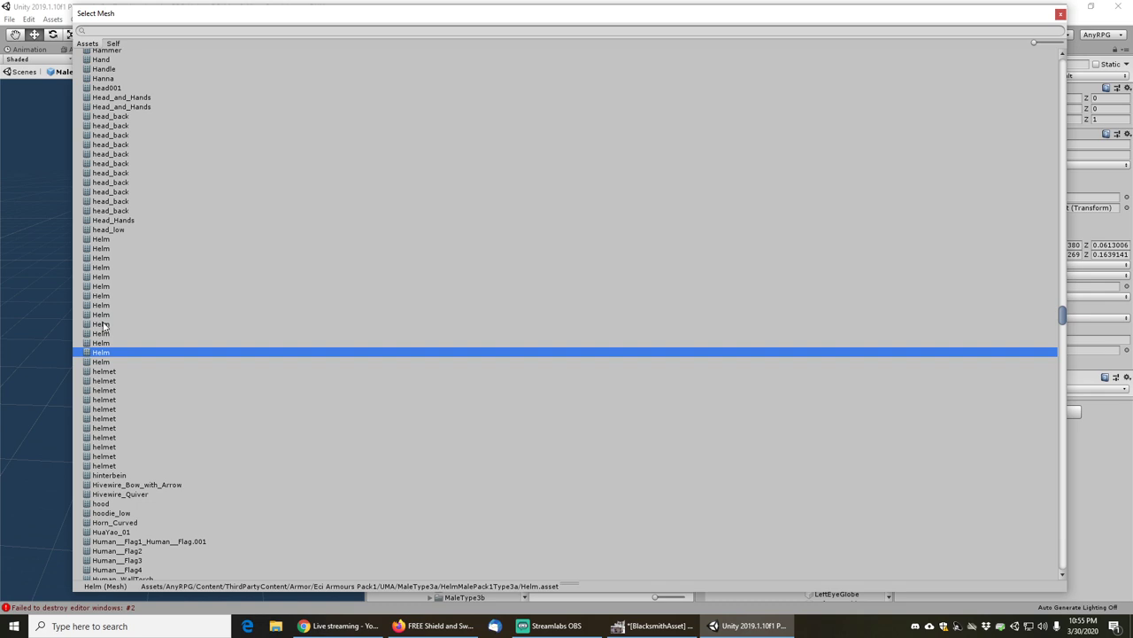
{"action": "key", "text": "Down"}
{"action": "key", "text": "Down"}
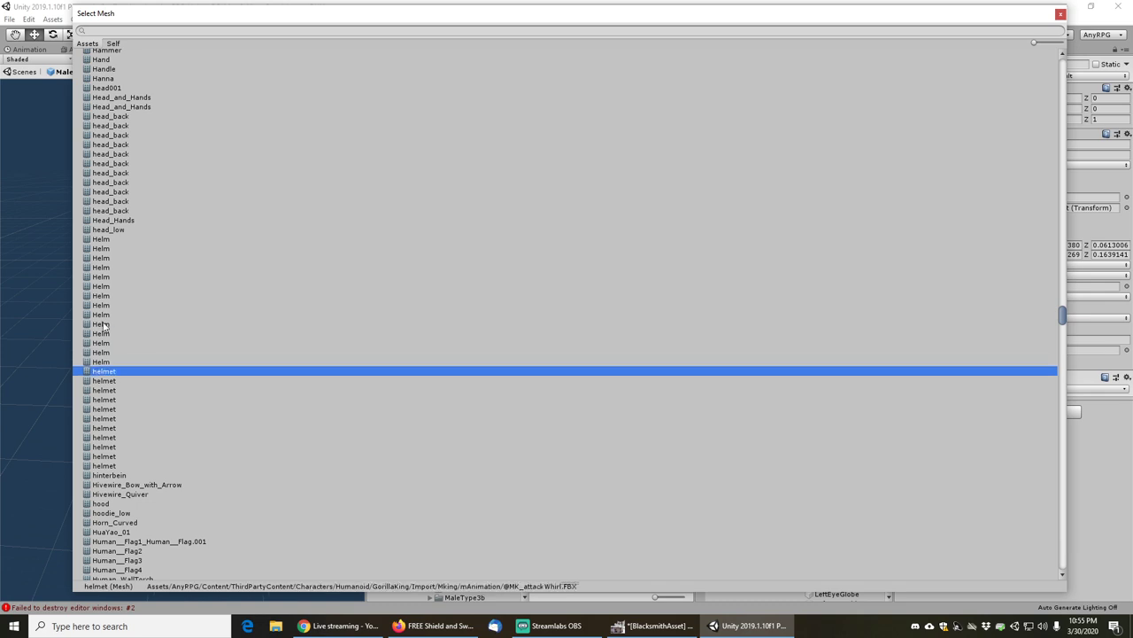
{"action": "key", "text": "Up"}
{"action": "key", "text": "Up"}
{"action": "key", "text": "Up"}
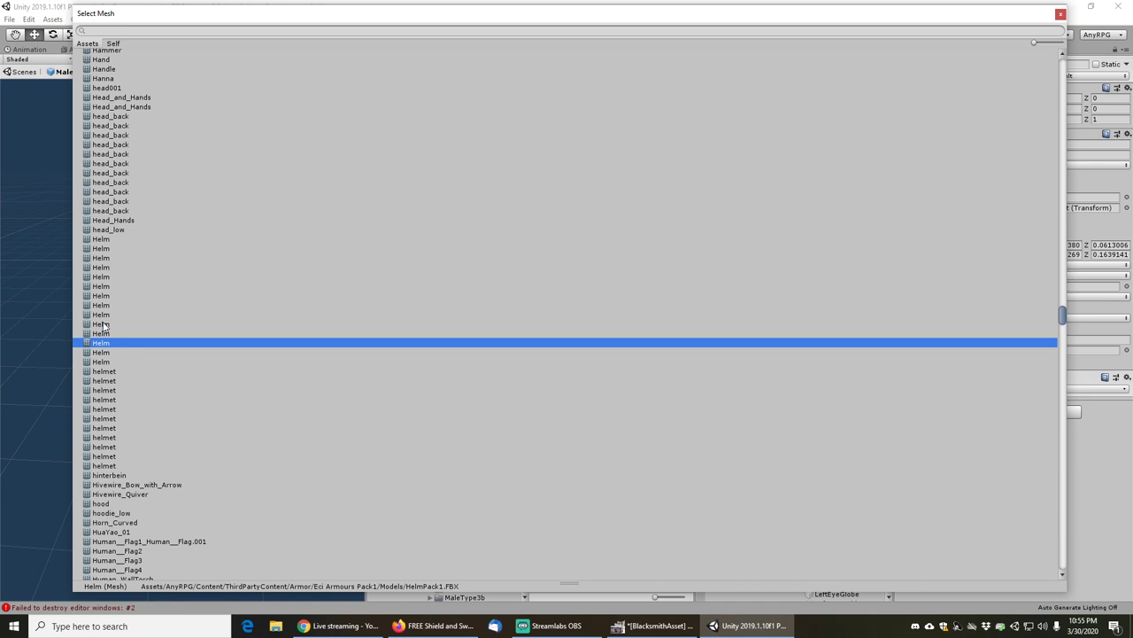
{"action": "key", "text": "Up"}
{"action": "key", "text": "Up"}
{"action": "key", "text": "Up"}
{"action": "key", "text": "Up"}
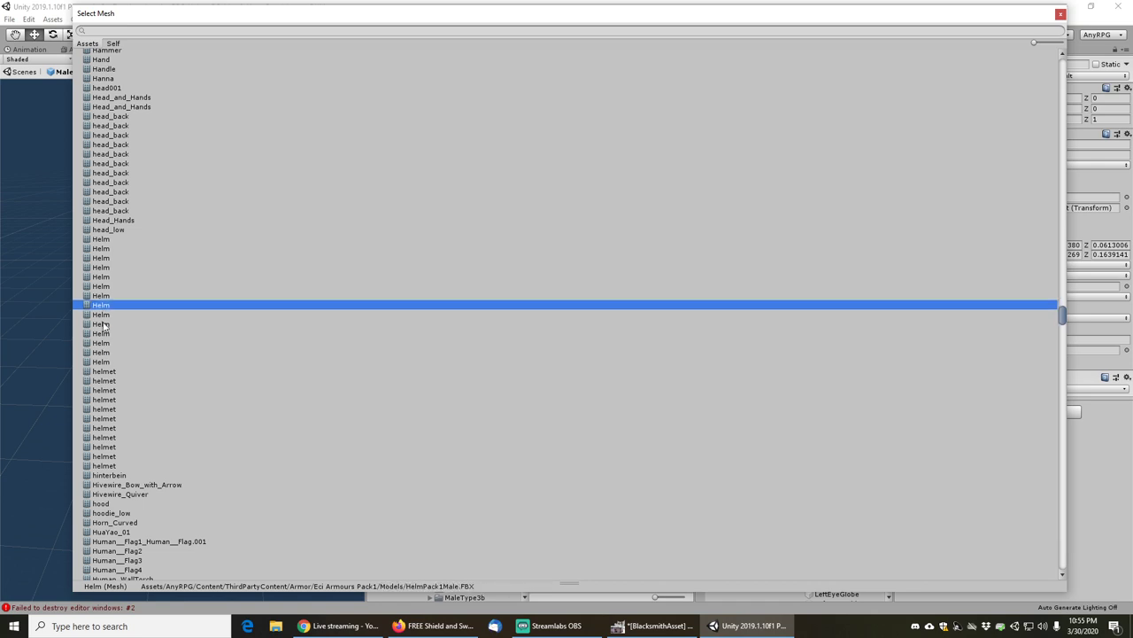
{"action": "key", "text": "Down"}
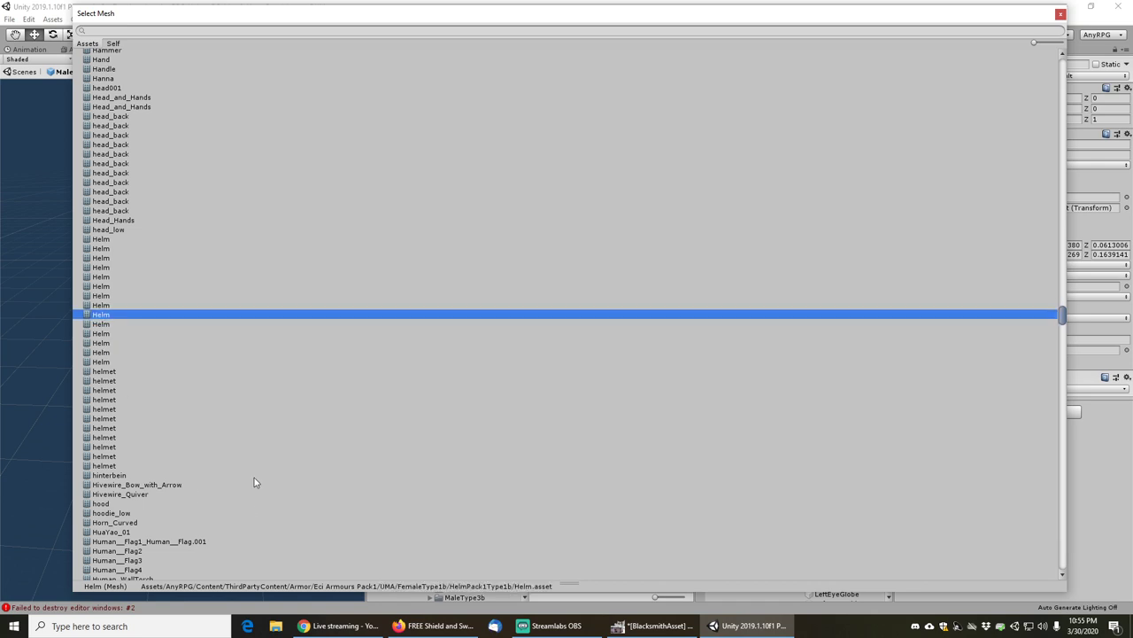
{"action": "key", "text": "Up"}
{"action": "key", "text": "Up"}
{"action": "key", "text": "Up"}
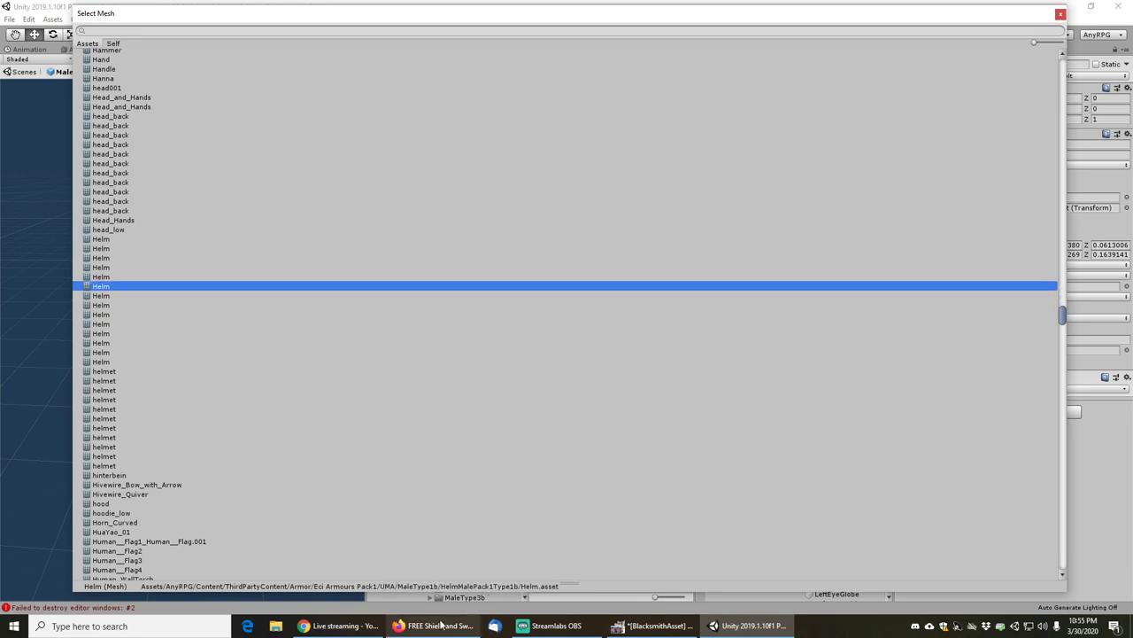
{"action": "double_click", "coordinate": [99, 287]}
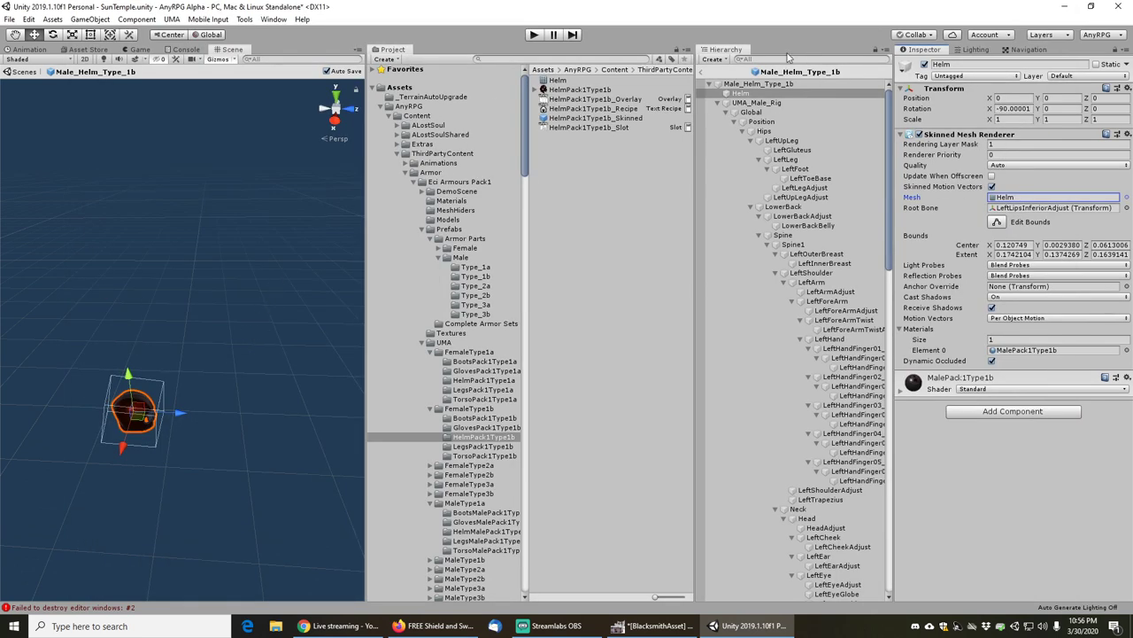
{"action": "left_click", "coordinate": [705, 72]}
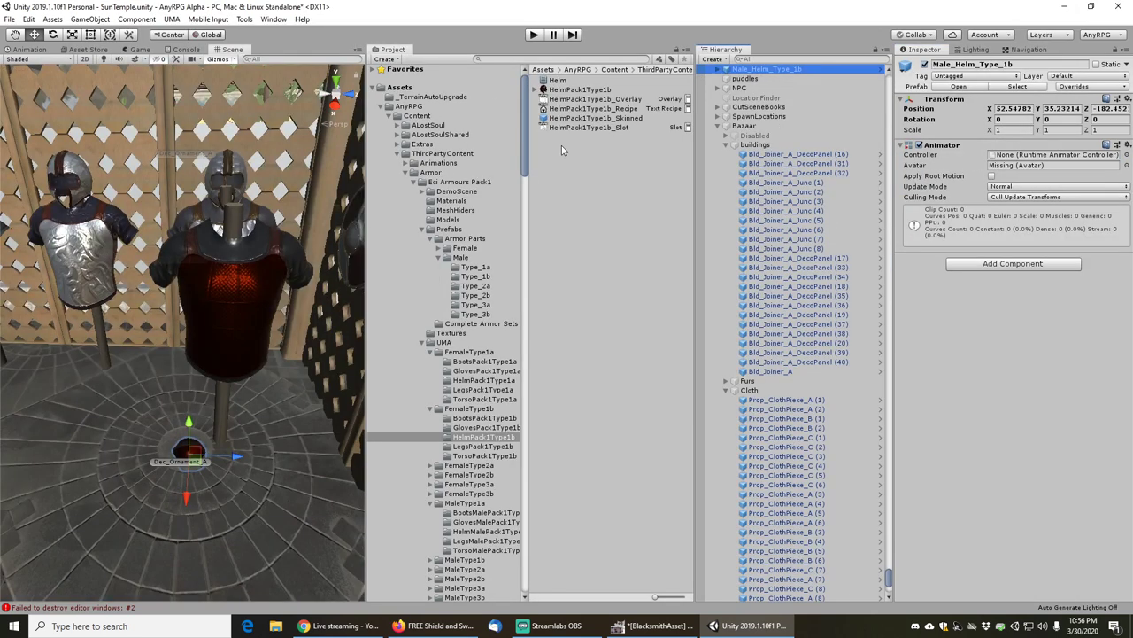
- Raise the Male_Helm_Type_1b to about Y 37.05 and set its scale to 1.5 on all three axes
{"action": "left_click_drag", "start_coordinate": [189, 427], "coordinate": [185, 181]}
{"action": "left_click", "coordinate": [1003, 131]}
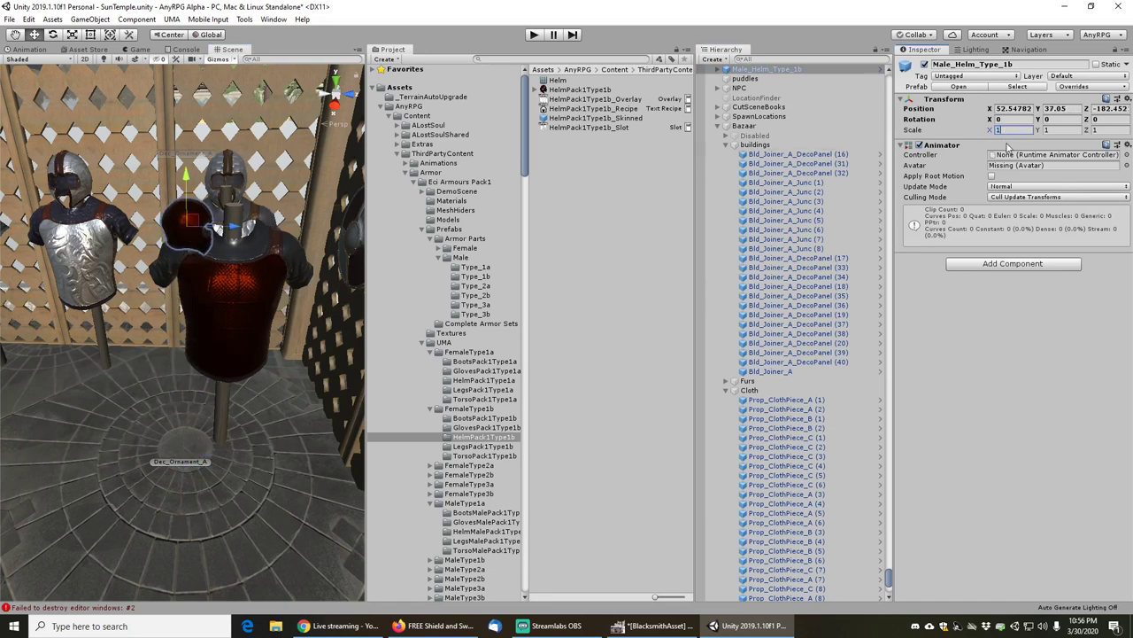
{"action": "type", "text": "1.5"}
{"action": "key", "text": "Tab"}
{"action": "type", "text": "1.5"}
{"action": "key", "text": "Tab"}
{"action": "type", "text": "1.5"}
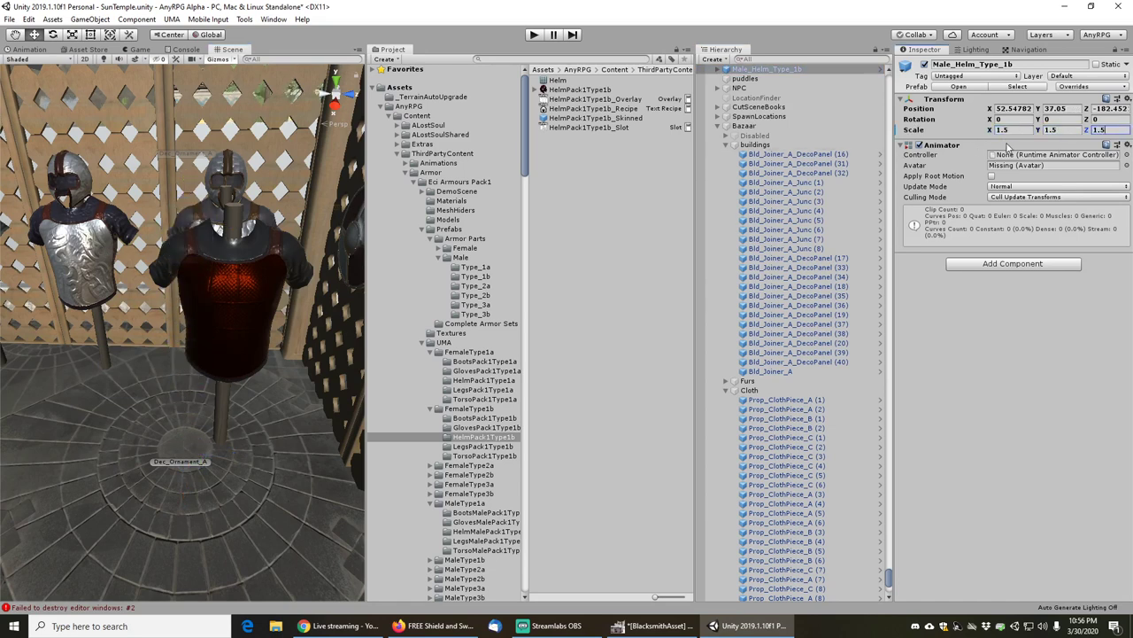
- Rotate the Male_Helm_Type_1b 90 degrees about Y so it faces the same way as the torso
{"action": "scroll", "coordinate": [274, 303], "scroll_direction": "down", "scroll_amount": 3}
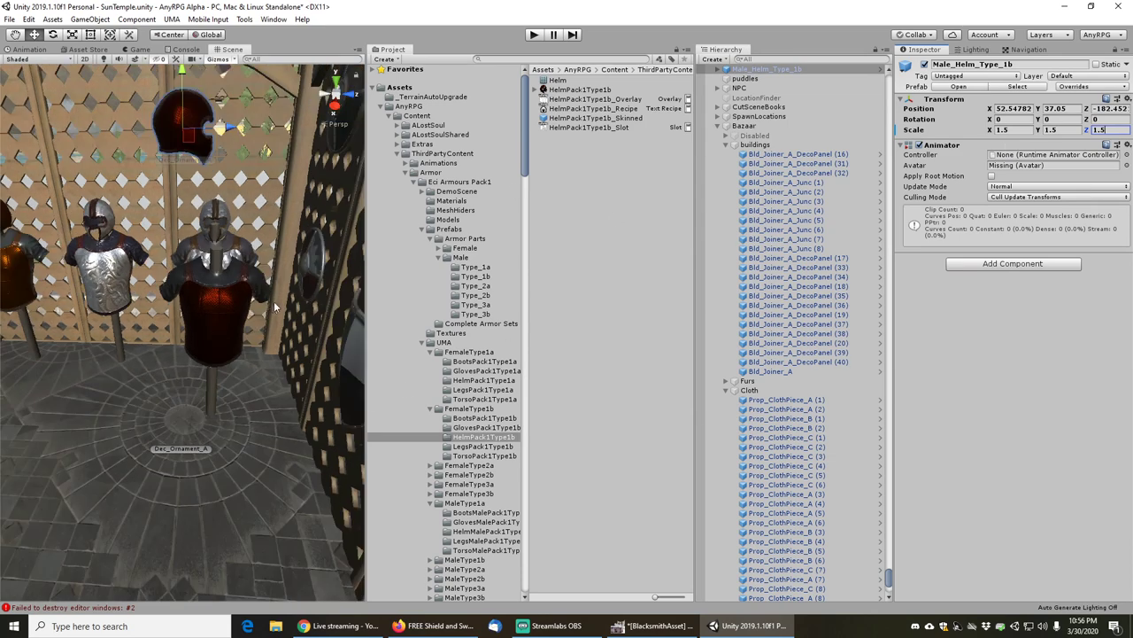
{"action": "middle_click_drag", "start_coordinate": [265, 215], "coordinate": [261, 292]}
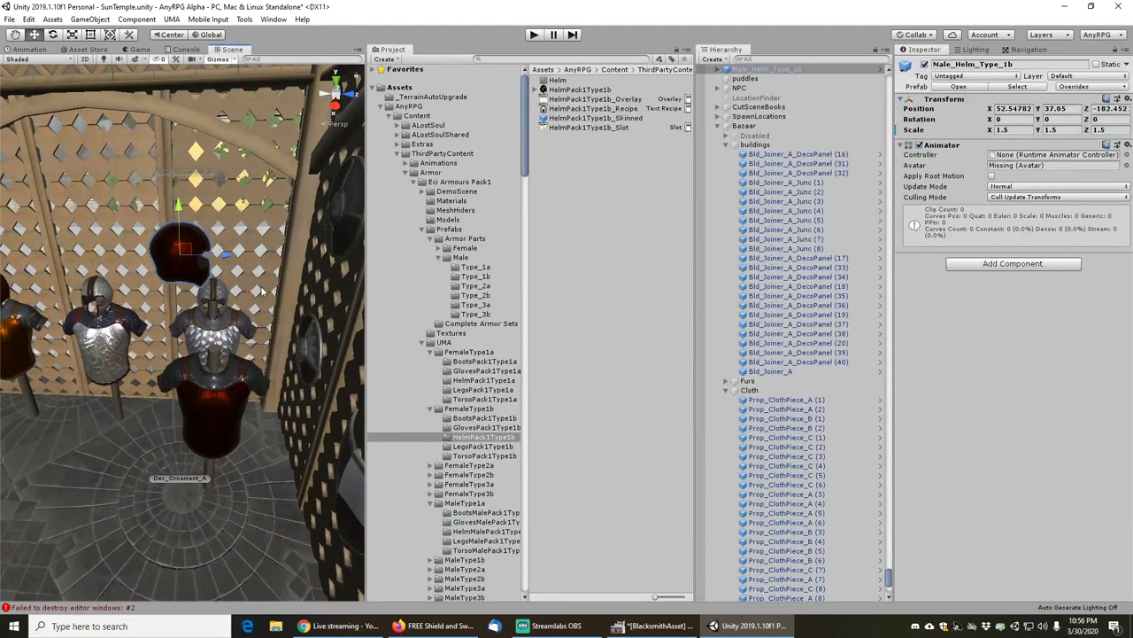
{"action": "key", "text": "e"}
{"action": "left_click_drag", "start_coordinate": [209, 270], "coordinate": [94, 280]}
{"action": "middle_click_drag", "start_coordinate": [259, 264], "coordinate": [259, 351]}
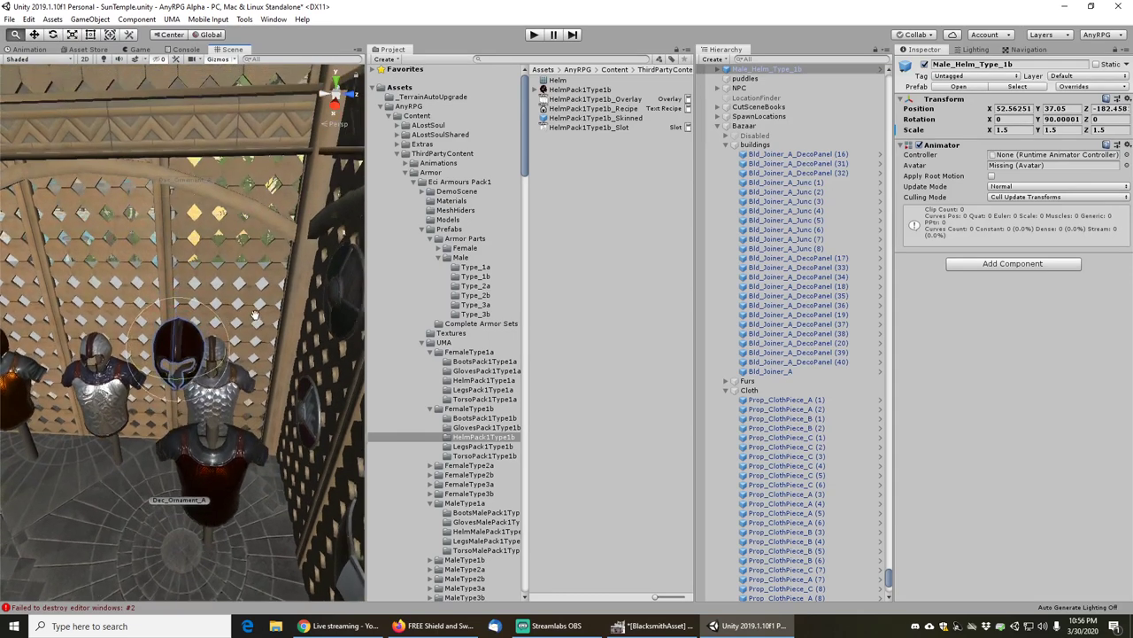
- Move the helm onto the red torso's neck, at about X 52.228, Y 36.233, Z -182.177
{"action": "key", "text": "w"}
{"action": "left_click_drag", "start_coordinate": [195, 359], "coordinate": [236, 499]}
{"action": "middle_click_drag", "start_coordinate": [236, 498], "coordinate": [239, 347]}
{"action": "scroll", "coordinate": [239, 347], "scroll_direction": "up", "scroll_amount": 4}
{"action": "left_click_drag", "start_coordinate": [239, 347], "coordinate": [271, 276], "text": "alt"}
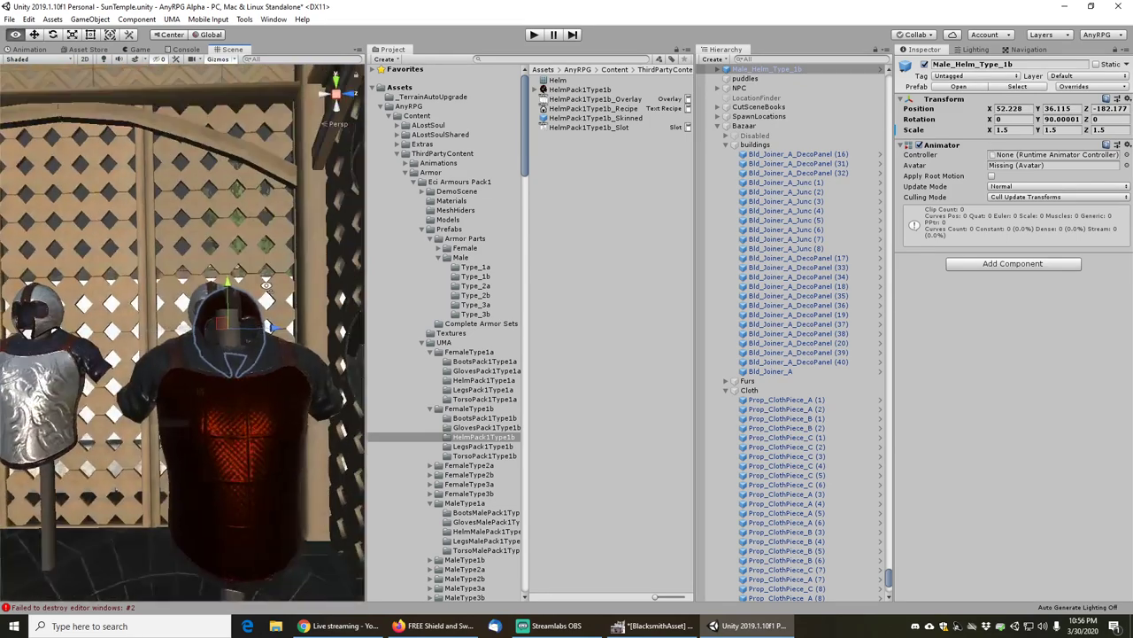
{"action": "middle_click_drag", "start_coordinate": [271, 277], "coordinate": [222, 401]}
{"action": "left_click_drag", "start_coordinate": [210, 390], "coordinate": [190, 456]}
{"action": "mouse_move", "coordinate": [190, 455]}
{"action": "middle_mouse_down"}
{"action": "mouse_move", "coordinate": [186, 436]}
{"action": "mouse_move", "coordinate": [194, 448]}
{"action": "middle_mouse_up"}
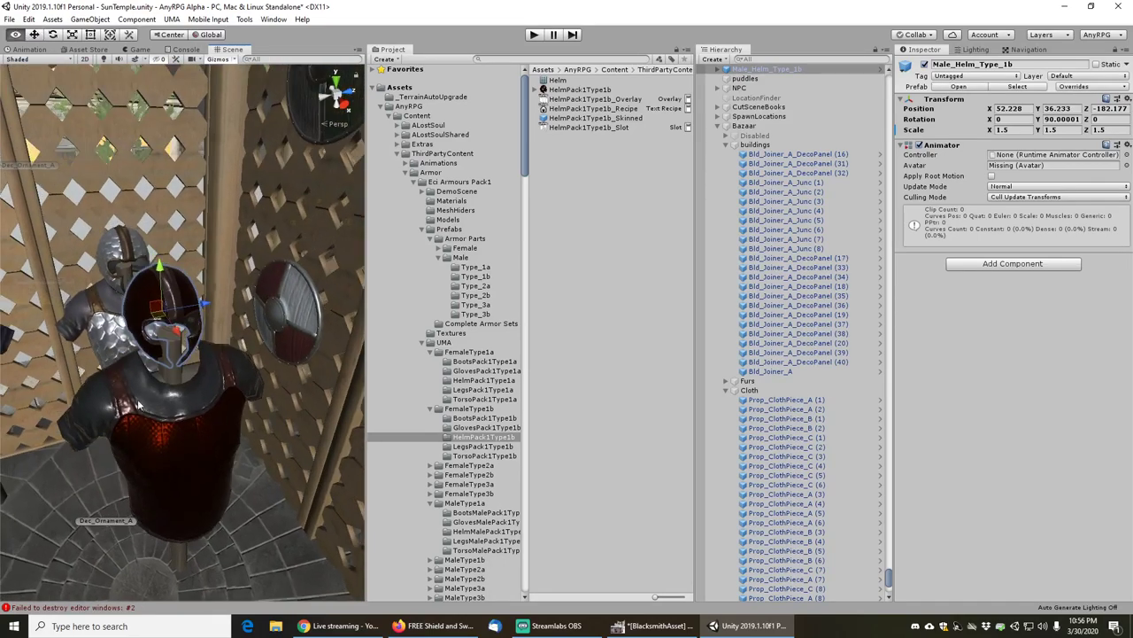
- Shift the helm along X to about 52.379 so it sits over the post and torso
{"action": "left_click_drag", "start_coordinate": [138, 402], "coordinate": [293, 459], "text": "alt"}
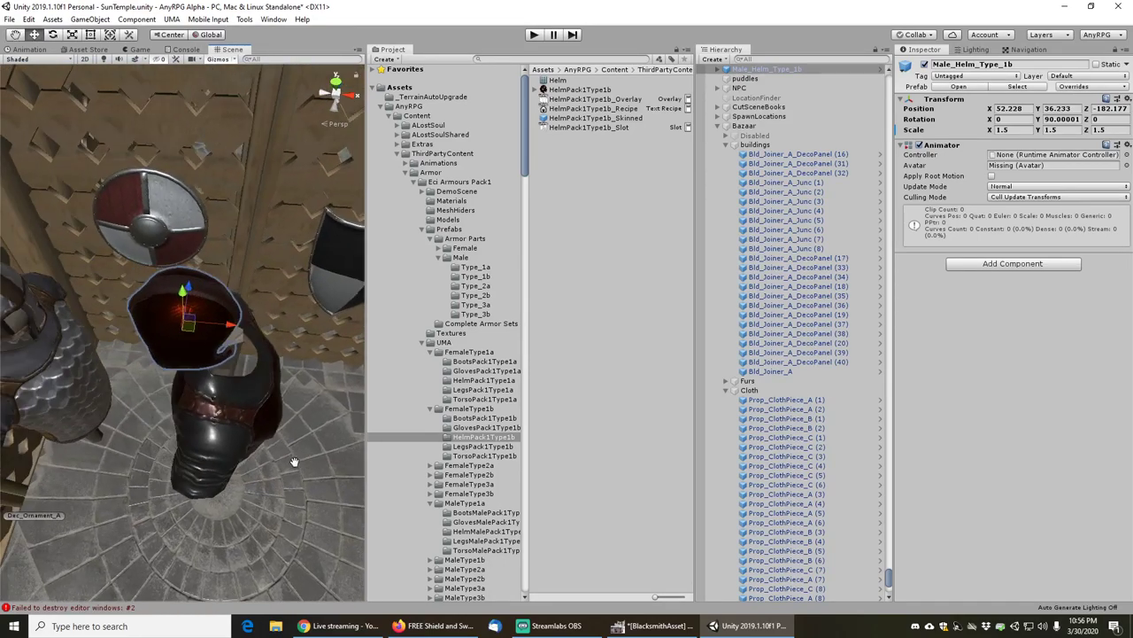
{"action": "left_click_drag", "start_coordinate": [235, 329], "coordinate": [177, 292]}
{"action": "middle_click_drag", "start_coordinate": [158, 244], "coordinate": [173, 119]}
{"action": "left_click_drag", "start_coordinate": [328, 270], "coordinate": [208, 398], "text": "alt"}
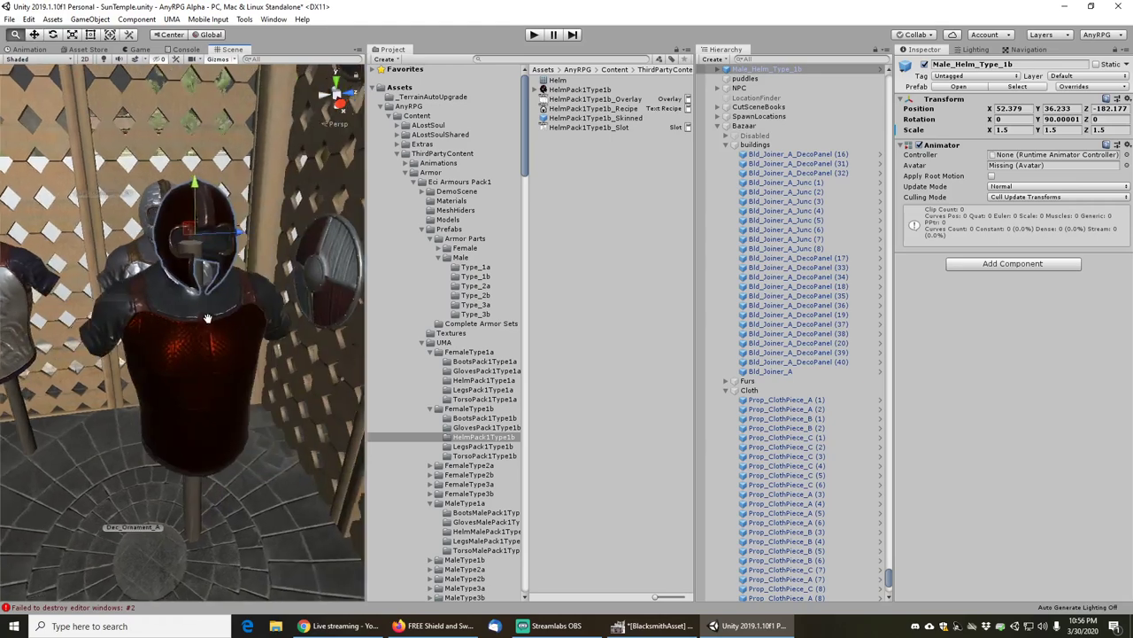
- Examine the row of plate armor displays and the bald character behind the stall's counter
{"action": "scroll", "coordinate": [208, 398], "scroll_direction": "down", "scroll_amount": 4}
{"action": "middle_click_drag", "start_coordinate": [217, 392], "coordinate": [242, 420]}
{"action": "right_click_drag", "start_coordinate": [241, 420], "coordinate": [262, 445], "text": "alt"}
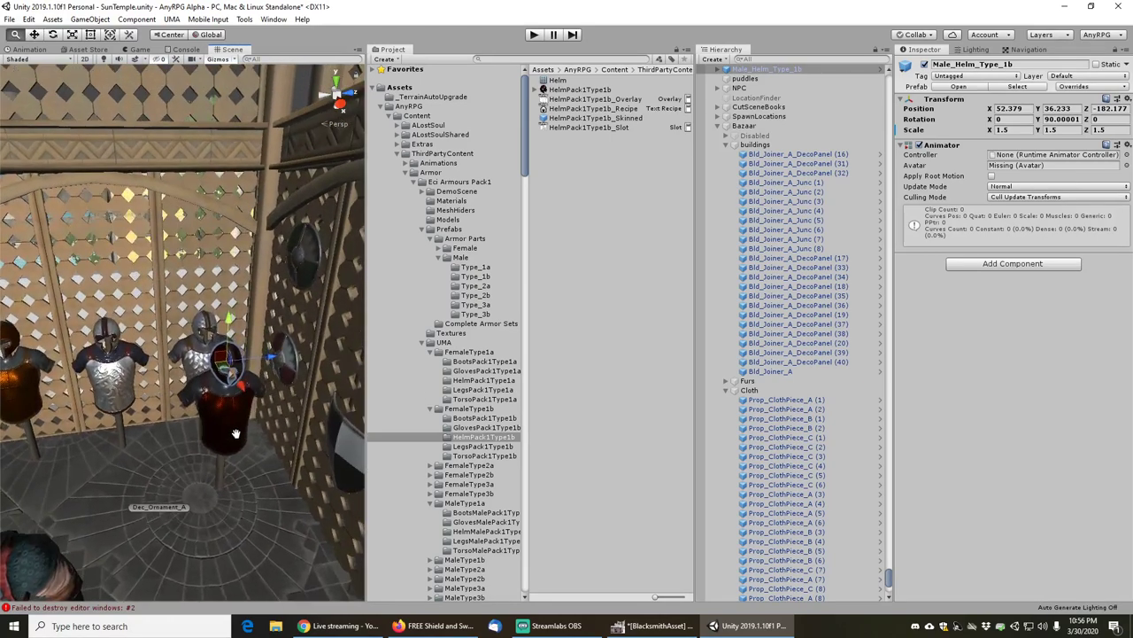
{"action": "middle_click_drag", "start_coordinate": [132, 451], "coordinate": [194, 454]}
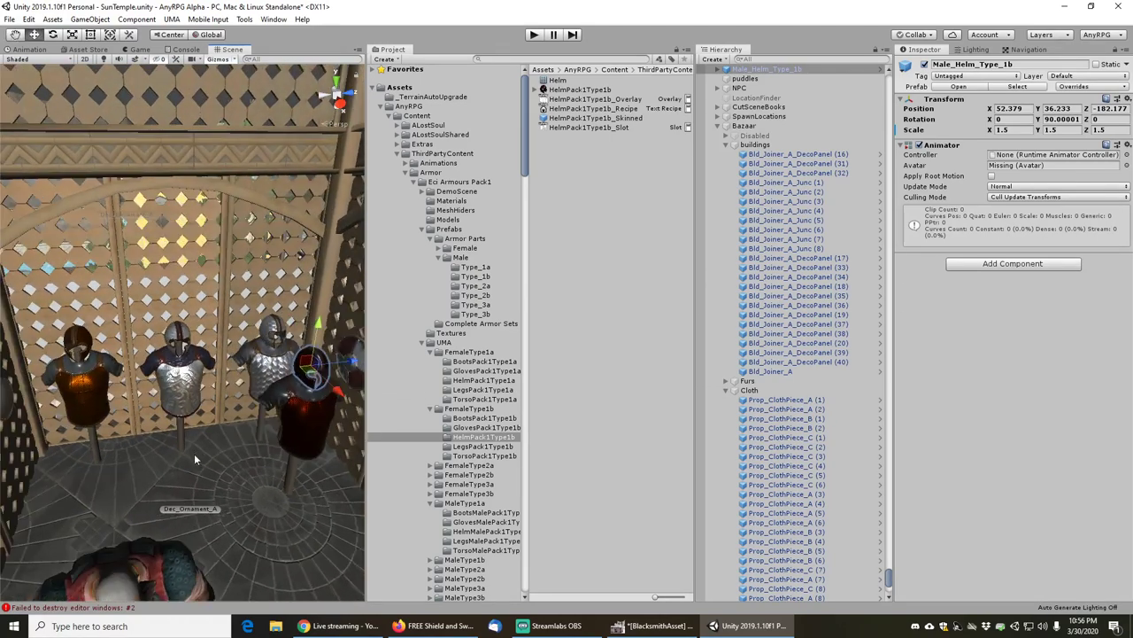
{"action": "right_click_drag", "start_coordinate": [194, 454], "coordinate": [214, 433], "text": "alt"}
{"action": "middle_click_drag", "start_coordinate": [213, 432], "coordinate": [197, 399]}
{"action": "mouse_move", "coordinate": [197, 399]}
{"action": "right_mouse_down"}
{"action": "mouse_move", "coordinate": [325, 395]}
{"action": "mouse_move", "coordinate": [182, 408]}
{"action": "right_mouse_up"}
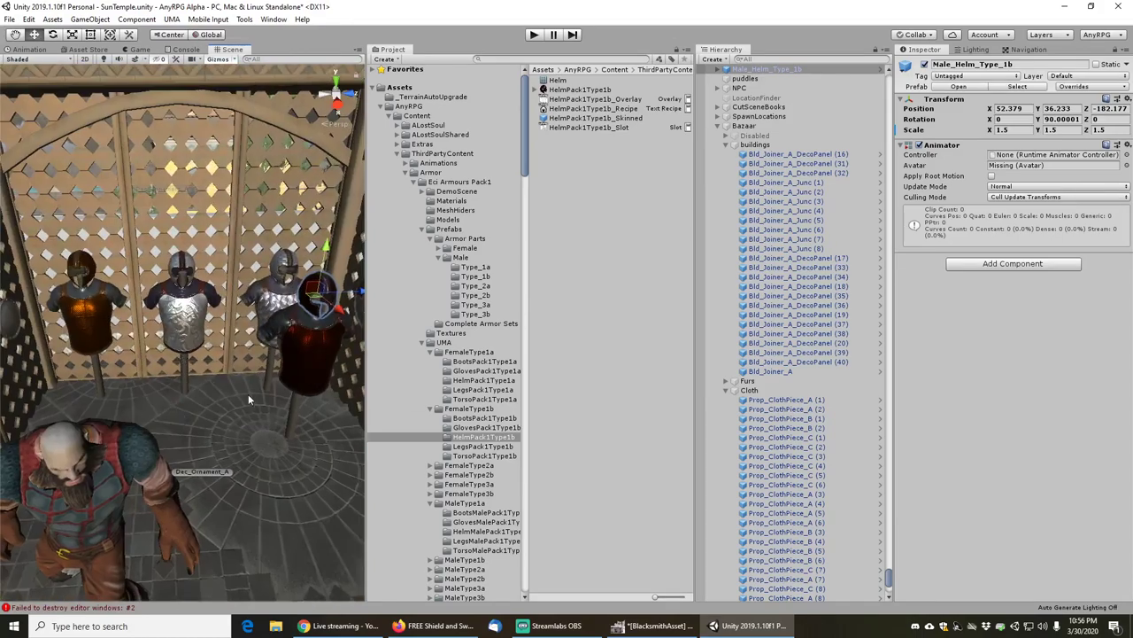
{"action": "middle_click_drag", "start_coordinate": [276, 446], "coordinate": [311, 444]}
{"action": "scroll", "coordinate": [260, 436], "scroll_direction": "down", "scroll_amount": 4}
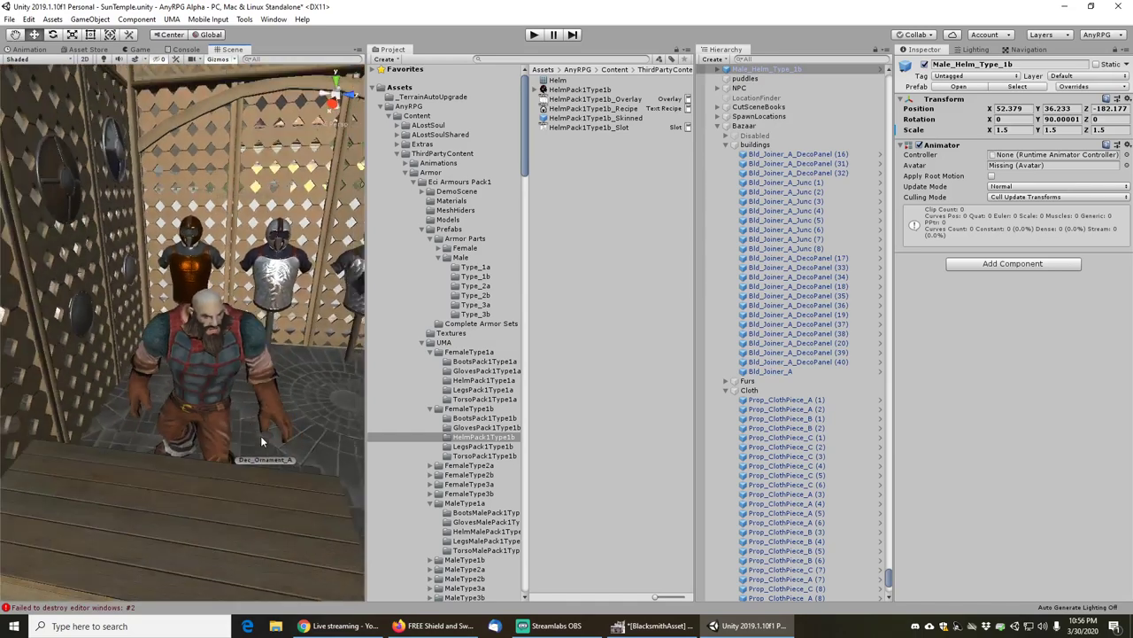
{"action": "right_click_drag", "start_coordinate": [183, 417], "coordinate": [205, 455]}
{"action": "middle_click_drag", "start_coordinate": [206, 455], "coordinate": [221, 386]}
{"action": "scroll", "coordinate": [137, 414], "scroll_direction": "up", "scroll_amount": 3}
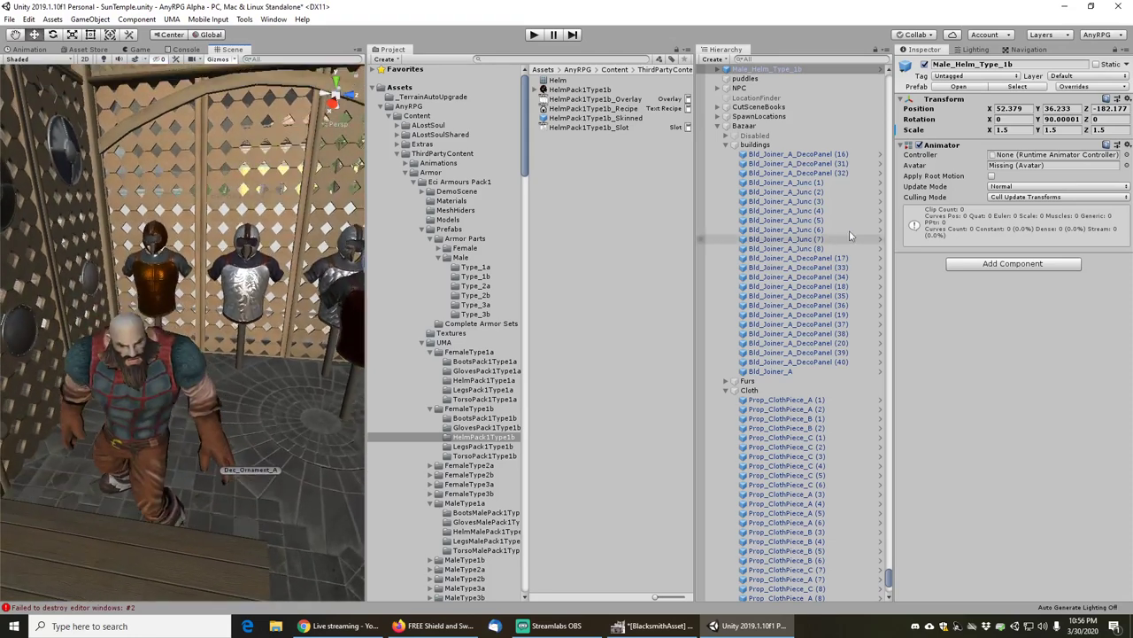
- Move Male_Torso_Type_1b and Male_Helm_Type_1b into the PlateArmor group under Bazaar
{"action": "left_click", "coordinate": [789, 68]}
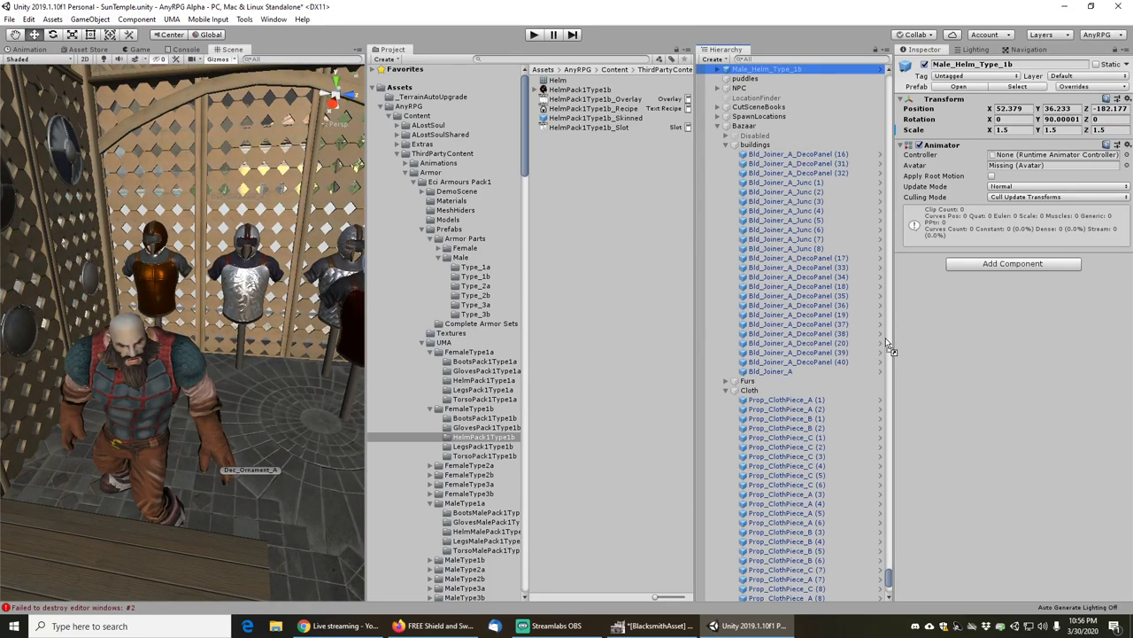
{"action": "scroll", "coordinate": [890, 345], "scroll_direction": "down", "scroll_amount": 5}
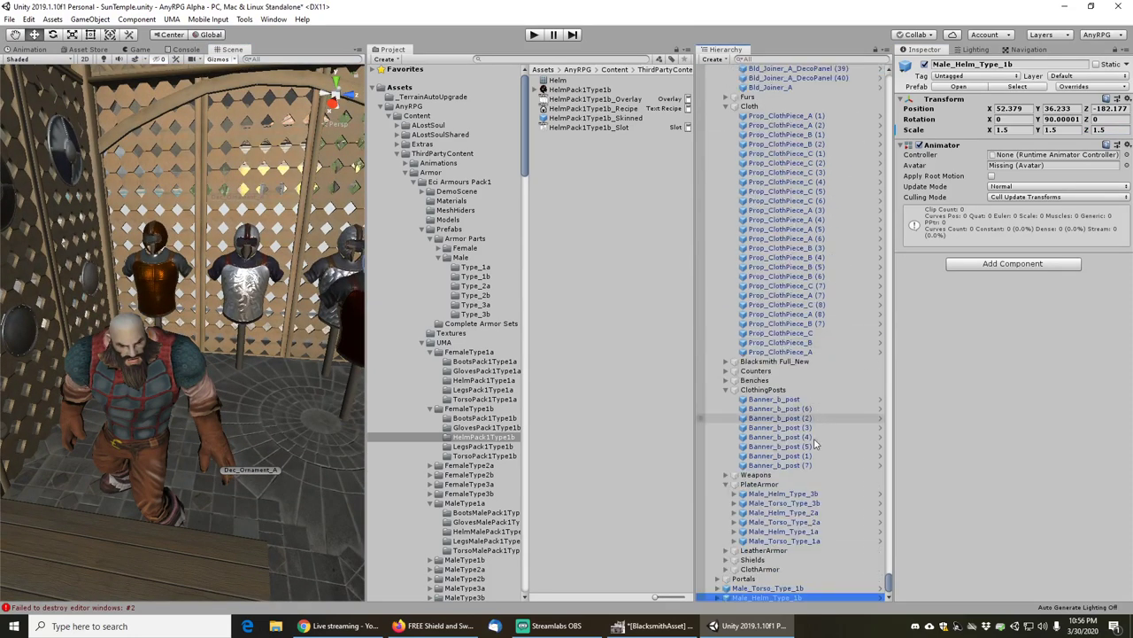
{"action": "left_click", "coordinate": [769, 589], "text": "shift"}
{"action": "left_click_drag", "start_coordinate": [763, 594], "coordinate": [759, 486]}
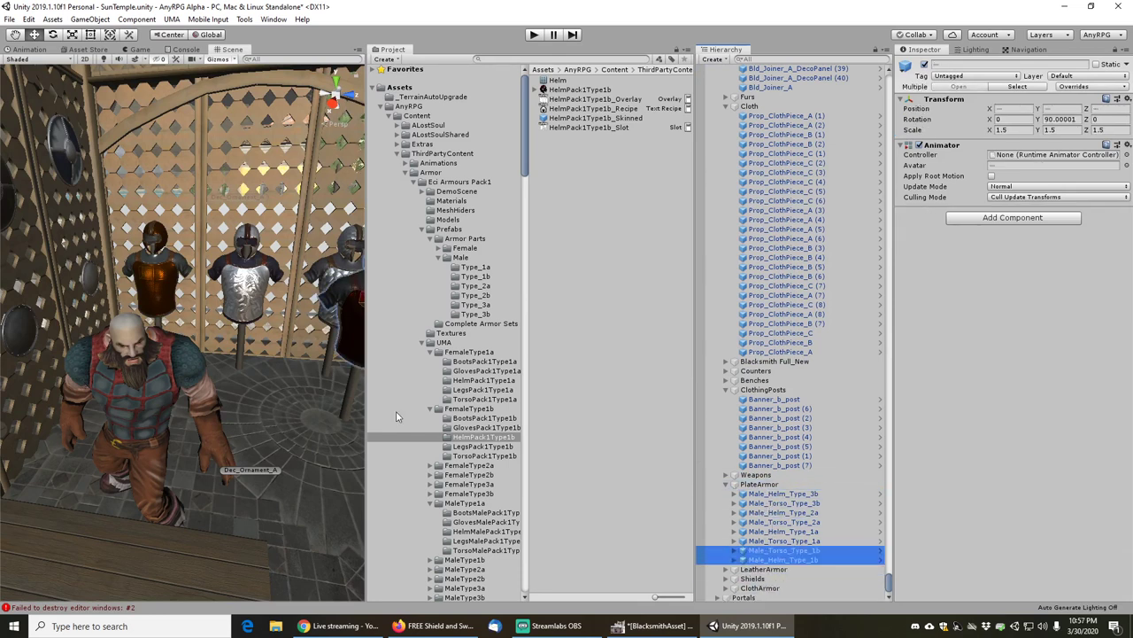
- Select the bald warrior in the stall and locate its source prefab in the project
{"action": "left_click", "coordinate": [137, 389]}
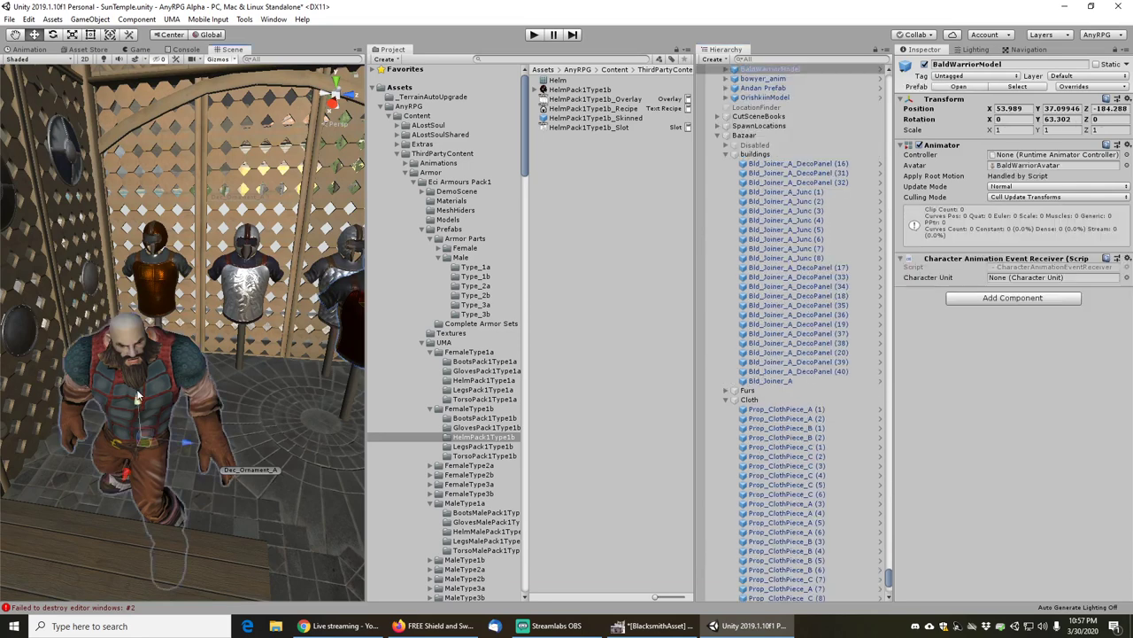
{"action": "left_click", "coordinate": [1017, 86]}
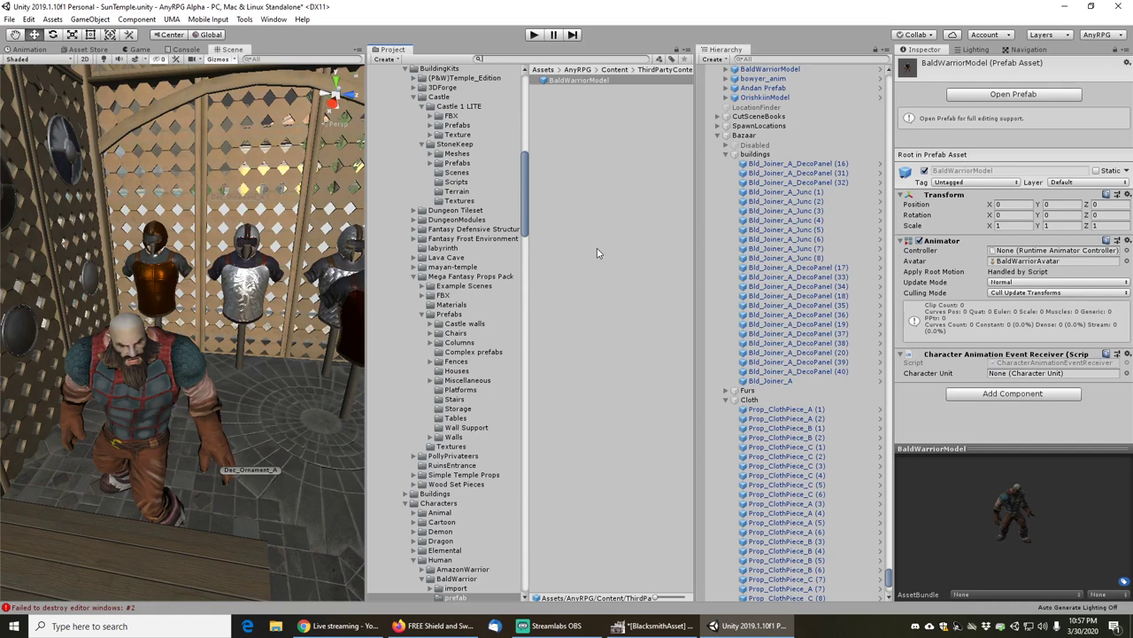
- Search the project for "gmvendor", locate the GMVendorUnit prefab in its folder and duplicate it
{"action": "type", "text": "mvendor"}
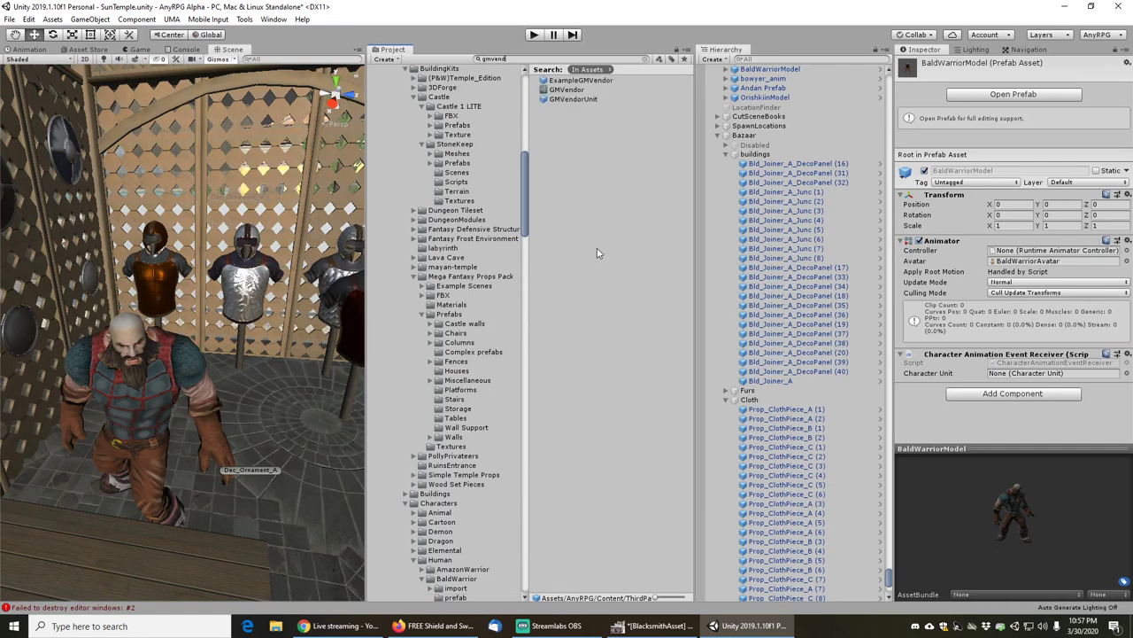
{"action": "left_click", "coordinate": [571, 98]}
{"action": "left_click", "coordinate": [646, 59]}
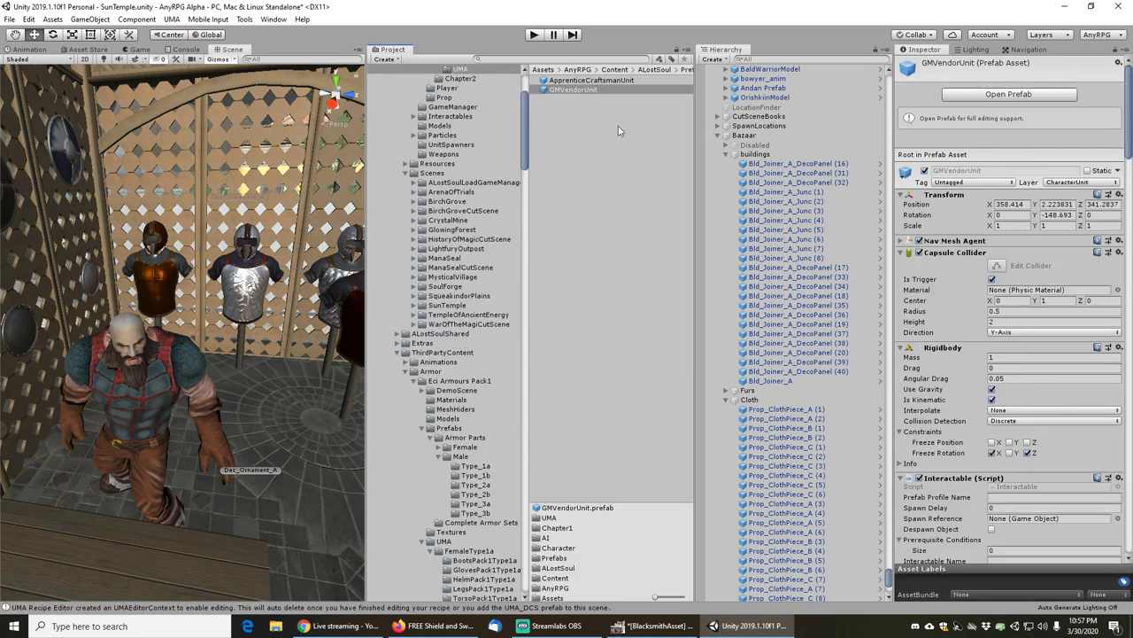
{"action": "left_click_drag", "start_coordinate": [573, 90], "coordinate": [456, 143]}
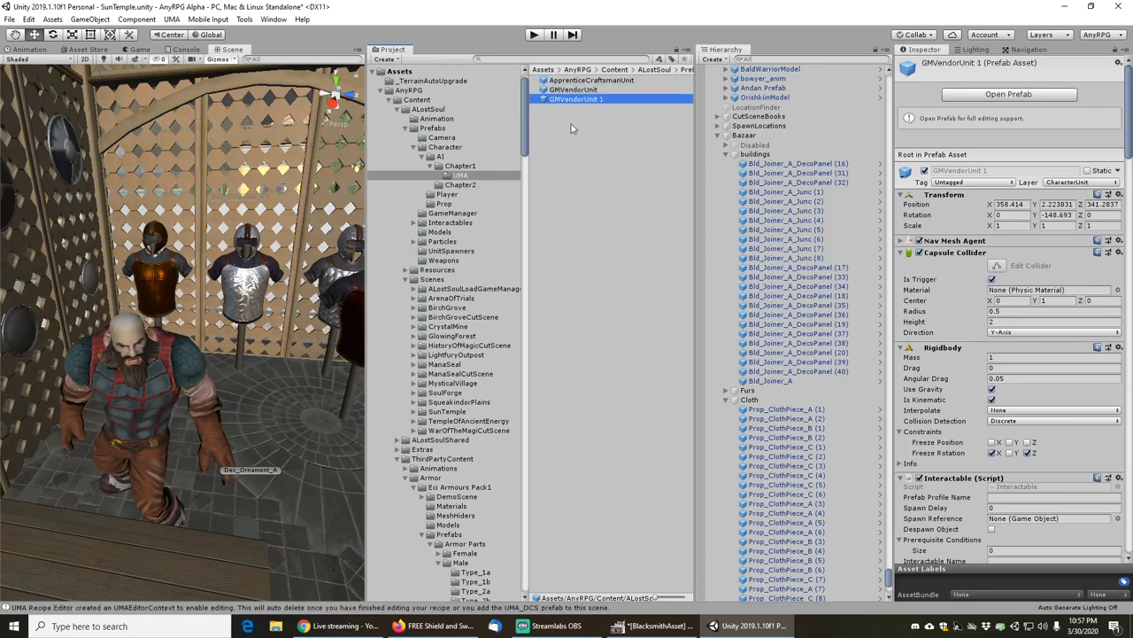
- Rename the duplicated GMVendorUnit prefab as PlateVendorUnit
{"action": "key", "text": "F2"}
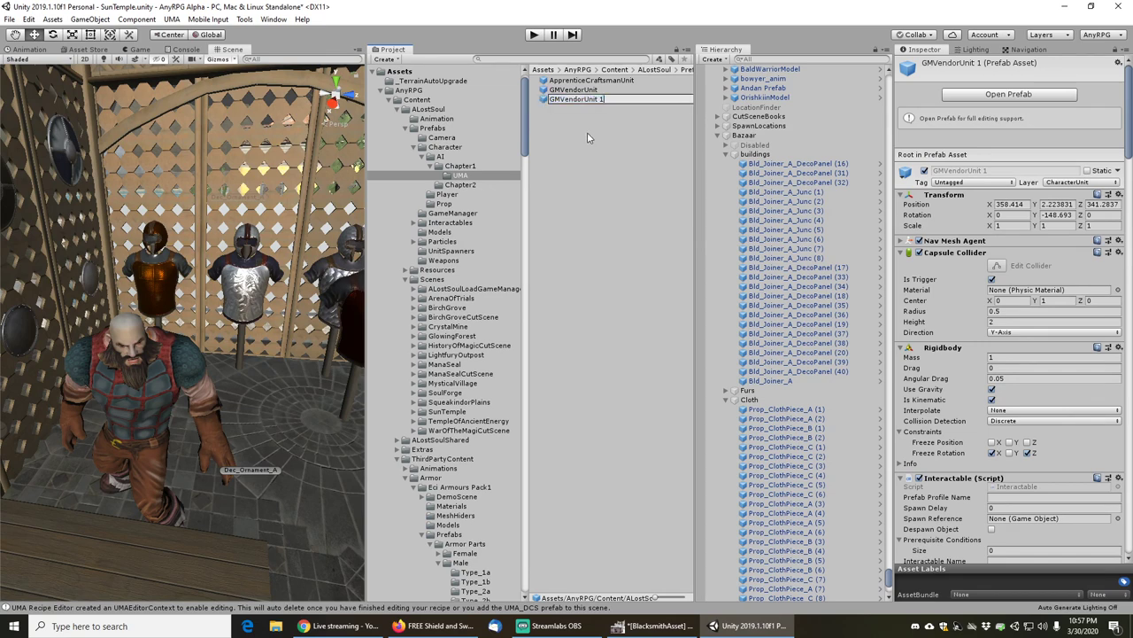
{"action": "key", "text": "shift+Home"}
{"action": "type", "text": "P"}
{"action": "type", "text": "Vend"}
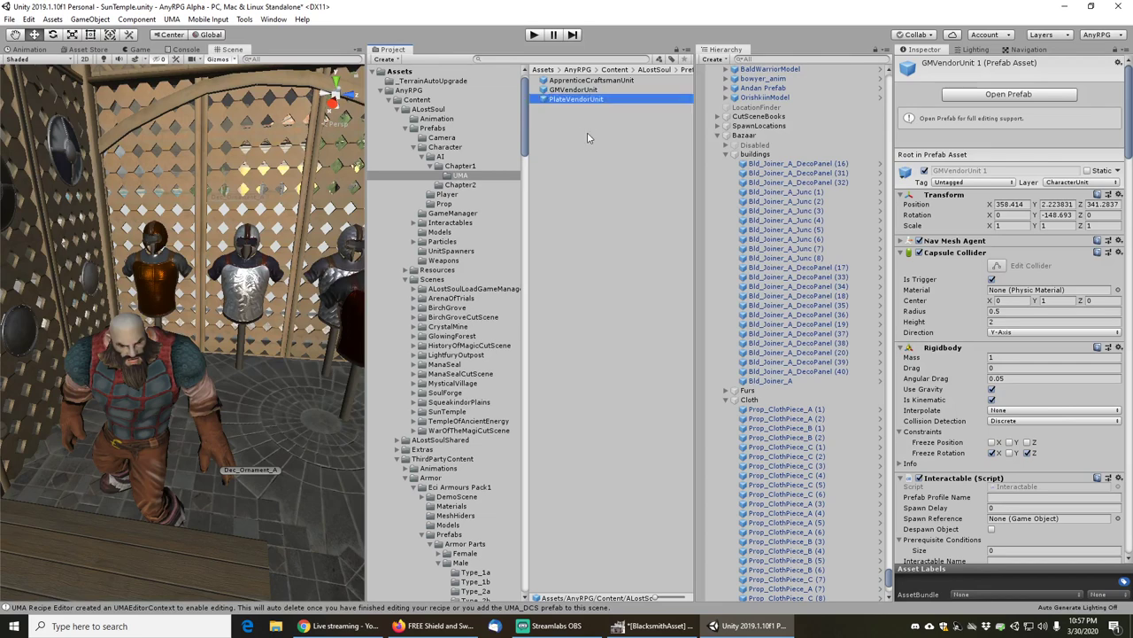
- Remove the Dynamic Character Avatar and Animator components from the PlateVendorUnit prefab
{"action": "scroll", "coordinate": [959, 415], "scroll_direction": "down", "scroll_amount": 10}
{"action": "scroll", "coordinate": [959, 416], "scroll_direction": "down", "scroll_amount": 15}
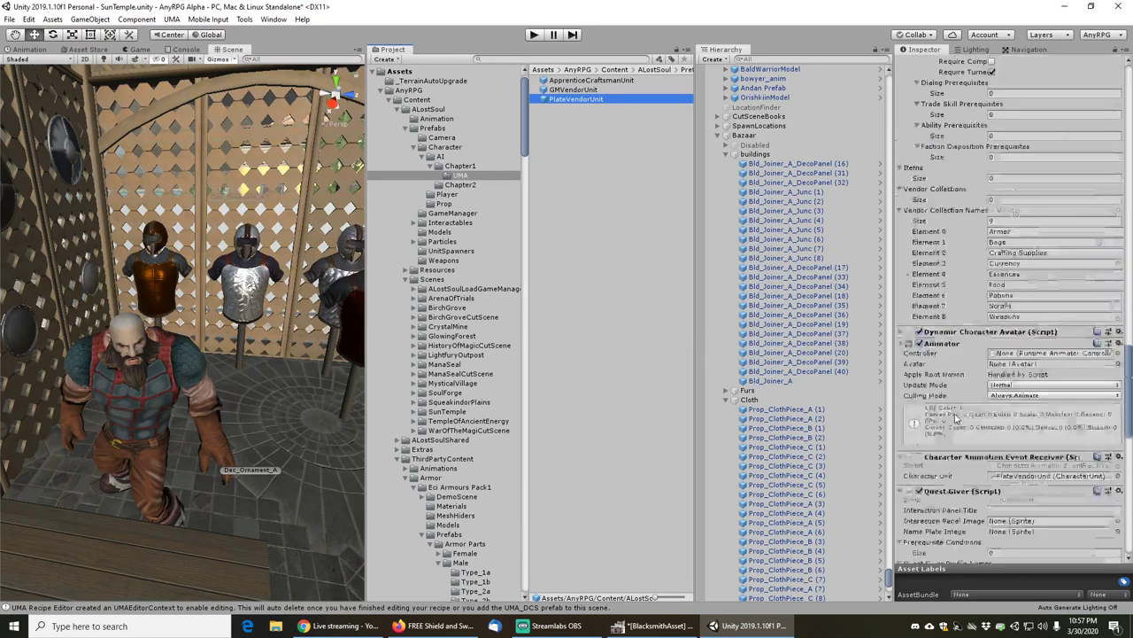
{"action": "scroll", "coordinate": [955, 418], "scroll_direction": "up", "scroll_amount": 8}
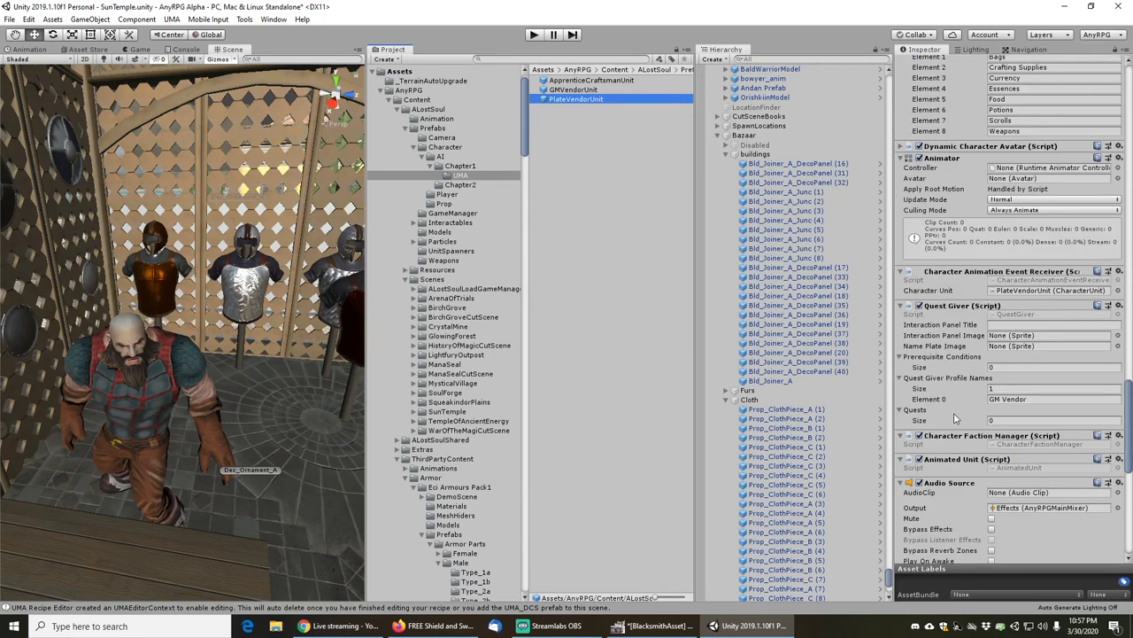
{"action": "right_click", "coordinate": [946, 156]}
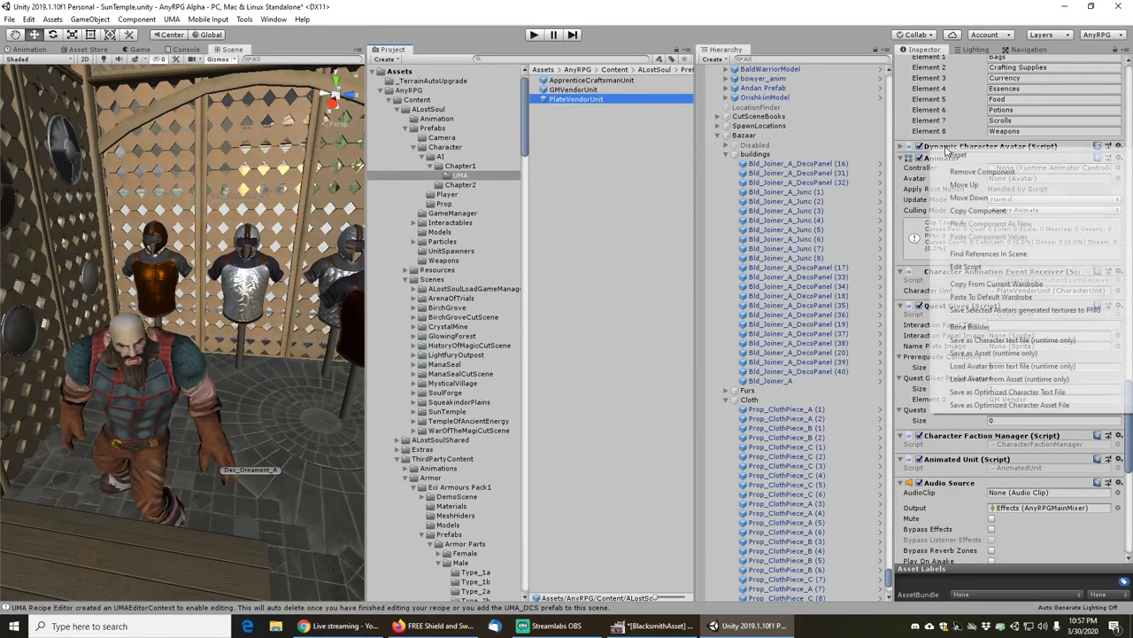
{"action": "left_click", "coordinate": [966, 171]}
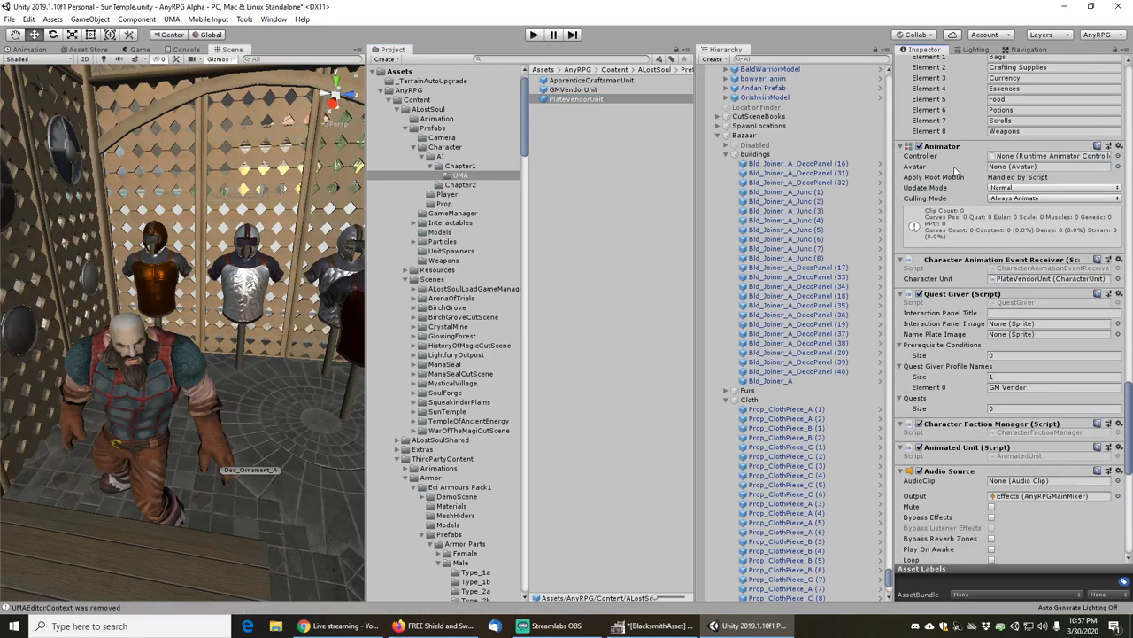
{"action": "right_click", "coordinate": [941, 154]}
{"action": "left_click", "coordinate": [956, 171]}
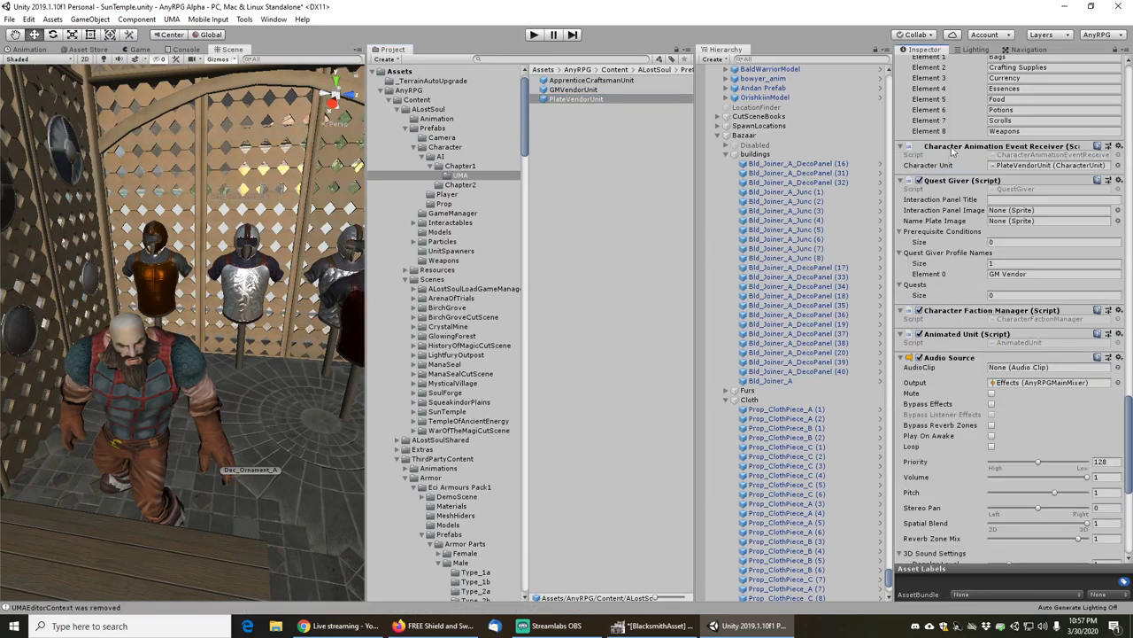
- Remove the Character Animation Event Receiver and Audio Source components from PlateVendorUnit
{"action": "right_click", "coordinate": [958, 148]}
{"action": "left_click", "coordinate": [994, 168]}
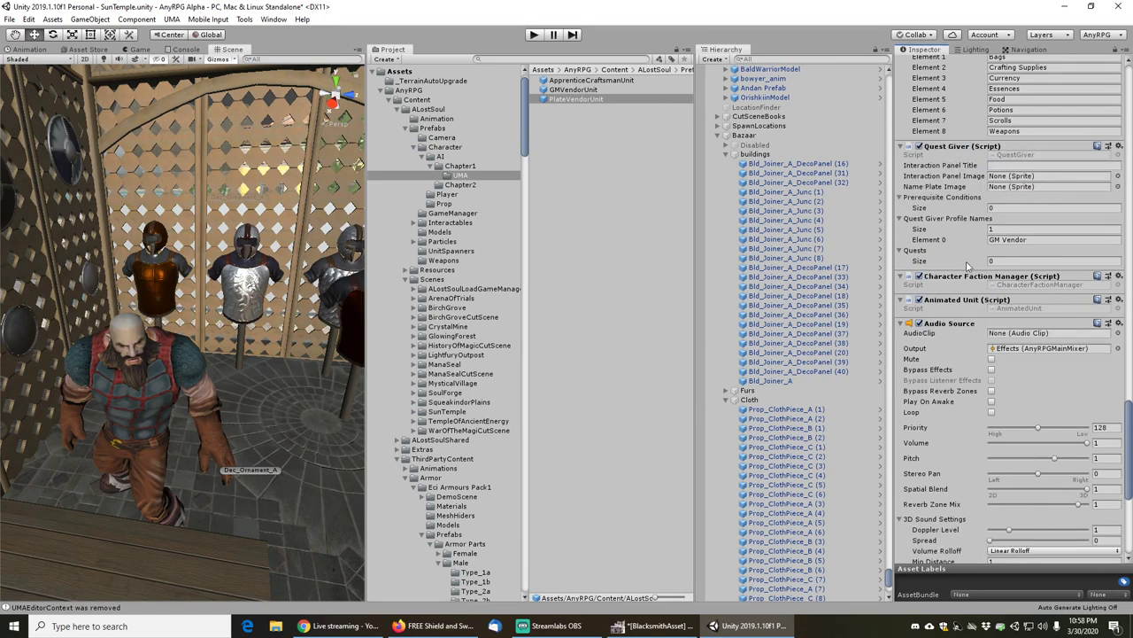
{"action": "right_click", "coordinate": [952, 325]}
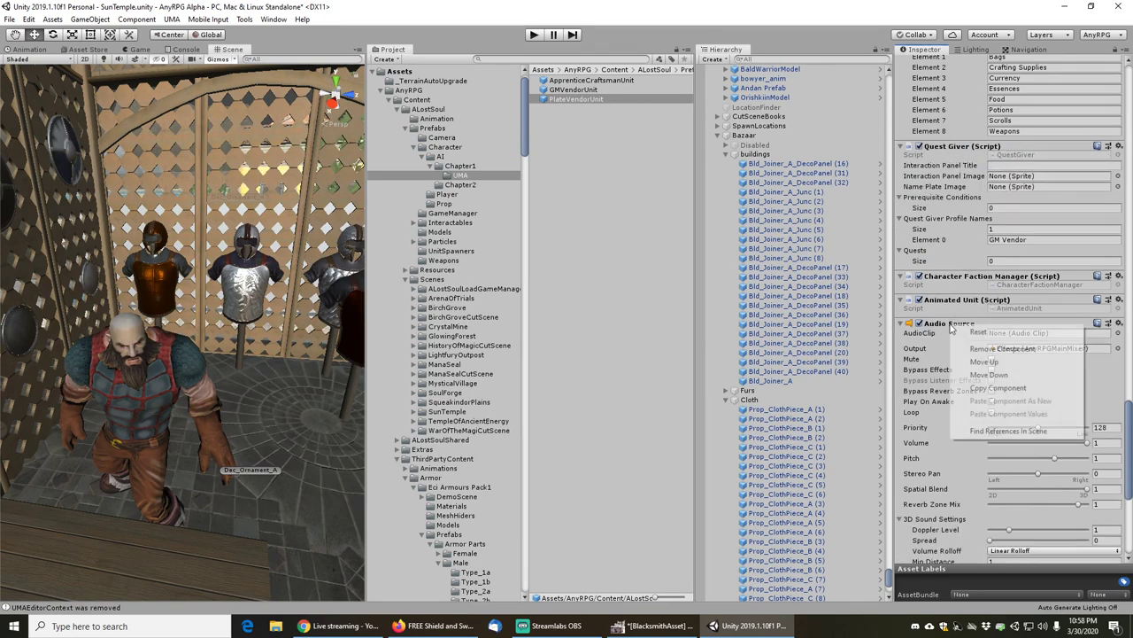
{"action": "left_click", "coordinate": [993, 348]}
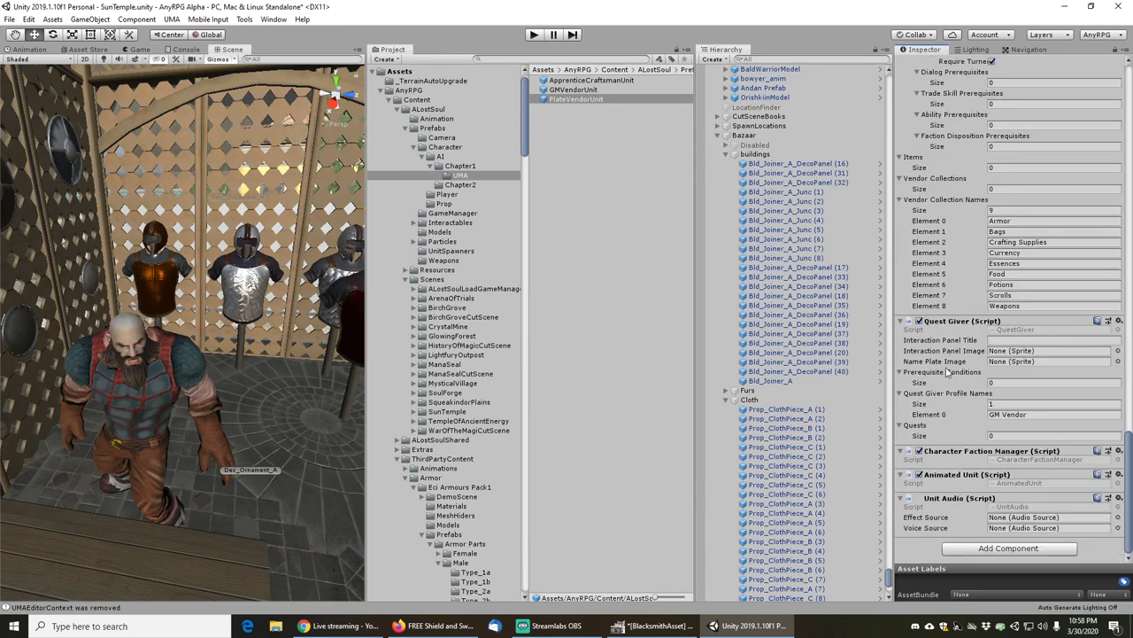
- Clear the Quest Giver component's profile names by setting the Quest Giver Profile Names size to 0
{"action": "scroll", "coordinate": [948, 372], "scroll_direction": "up", "scroll_amount": 10}
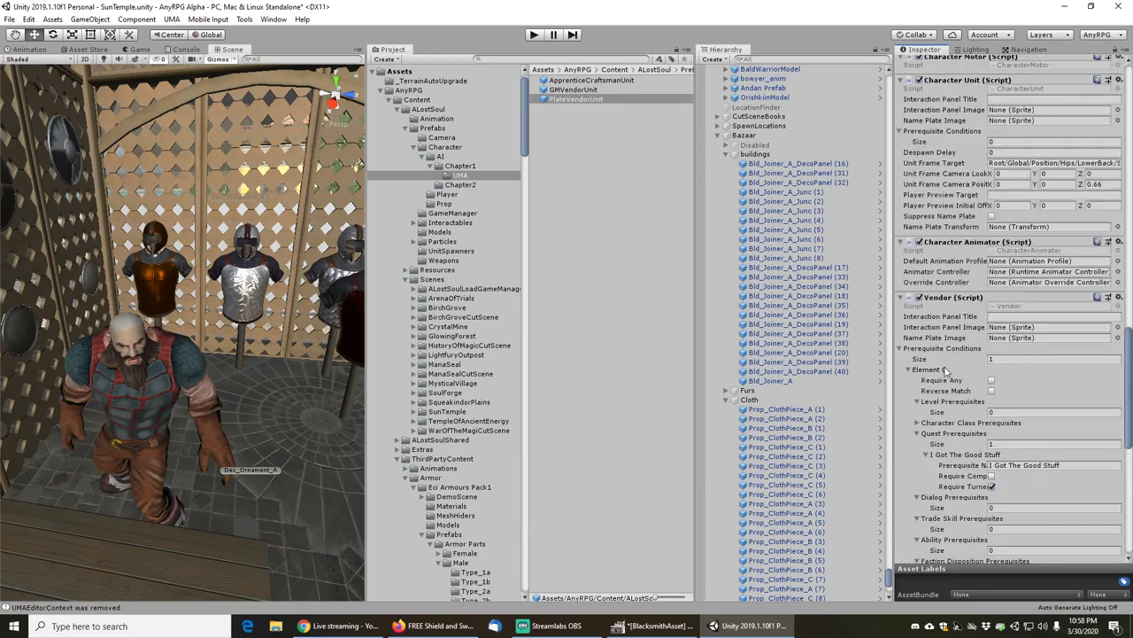
{"action": "scroll", "coordinate": [950, 306], "scroll_direction": "down", "scroll_amount": 10}
{"action": "right_click", "coordinate": [953, 324]}
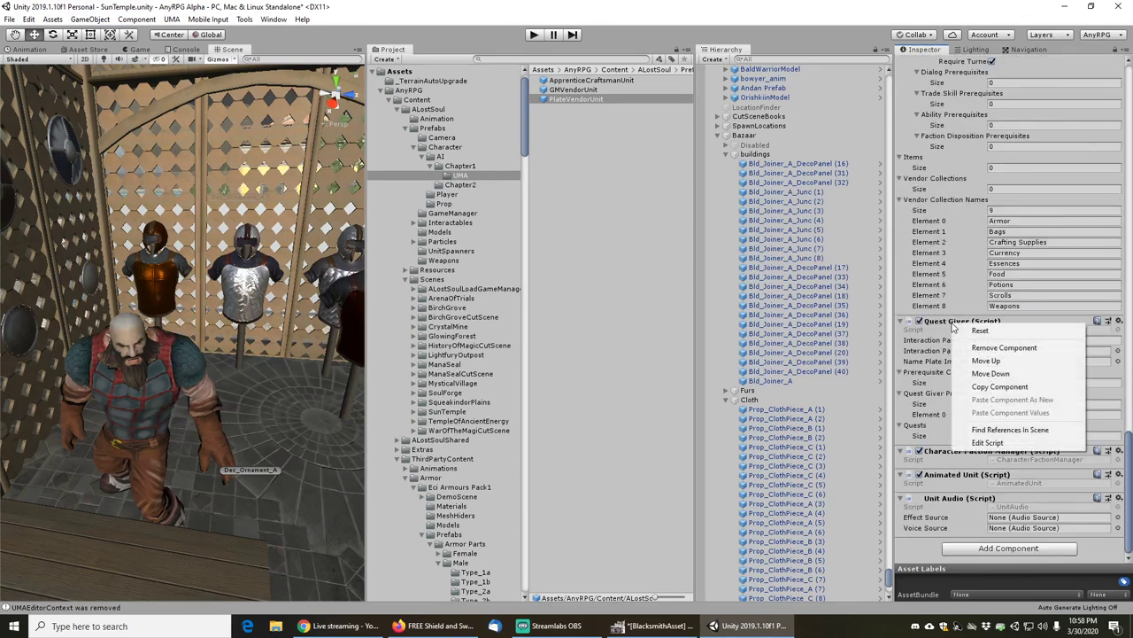
{"action": "left_click", "coordinate": [940, 348]}
{"action": "left_click", "coordinate": [1010, 405]}
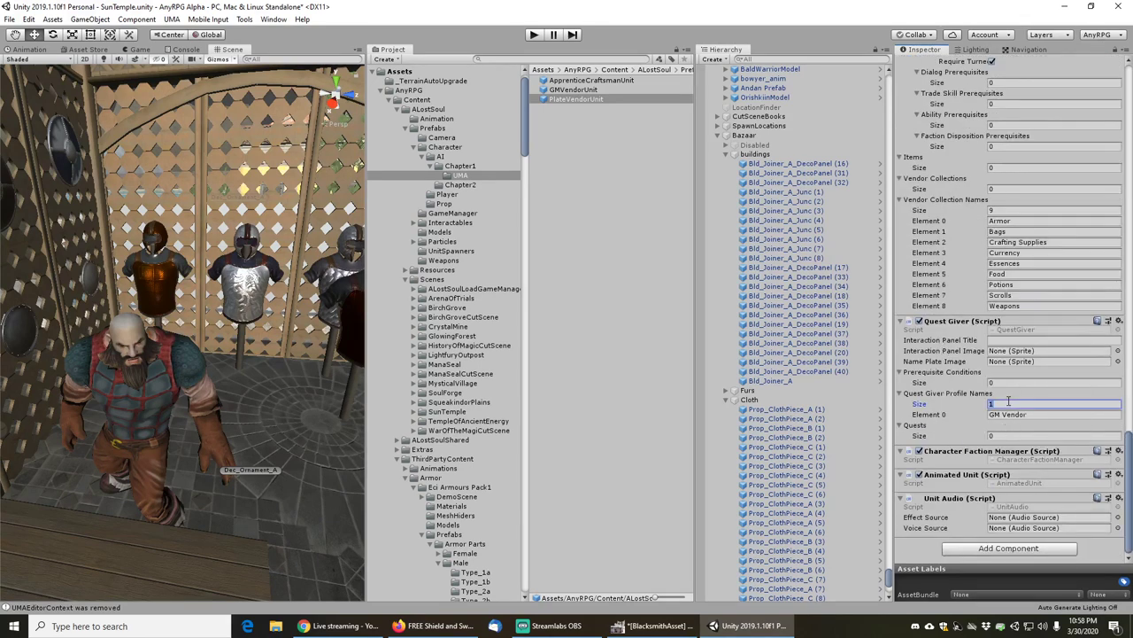
{"action": "type", "text": "0"}
{"action": "key", "text": "Return"}
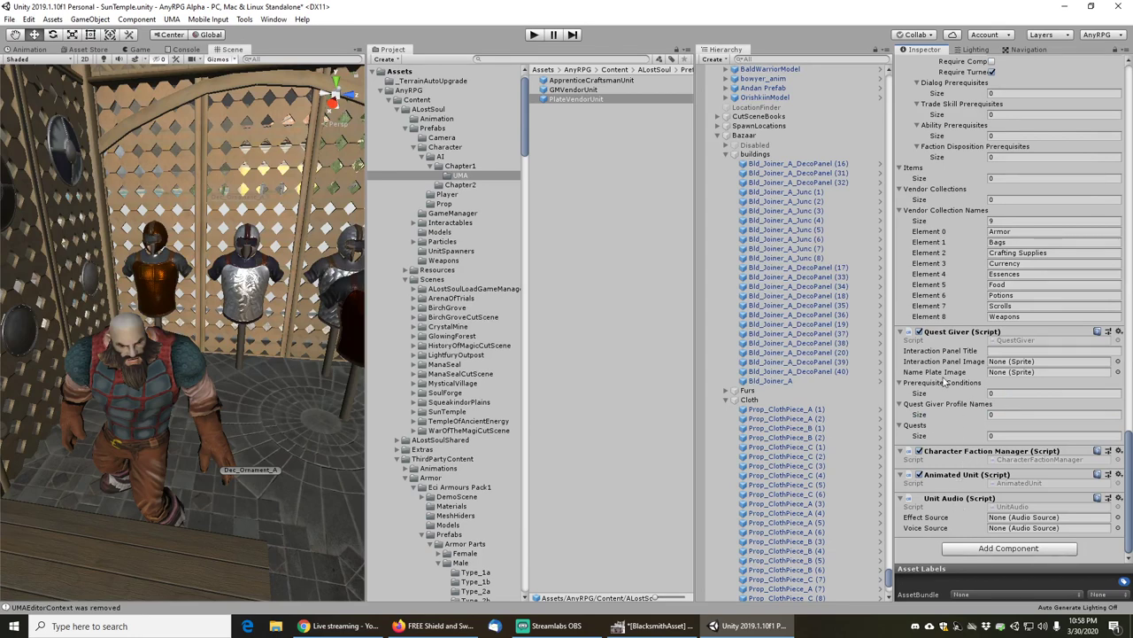
- Set the Quest Prerequisites size to 0 in the Vendor component's prerequisite condition
{"action": "scroll", "coordinate": [947, 372], "scroll_direction": "up", "scroll_amount": 10}
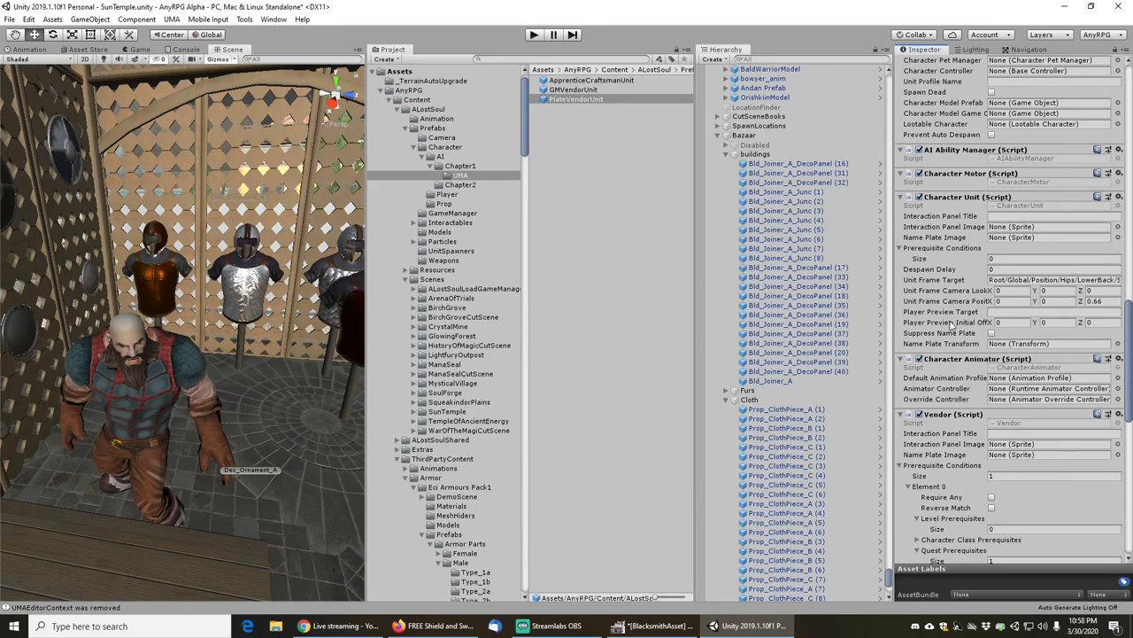
{"action": "scroll", "coordinate": [949, 324], "scroll_direction": "down", "scroll_amount": 10}
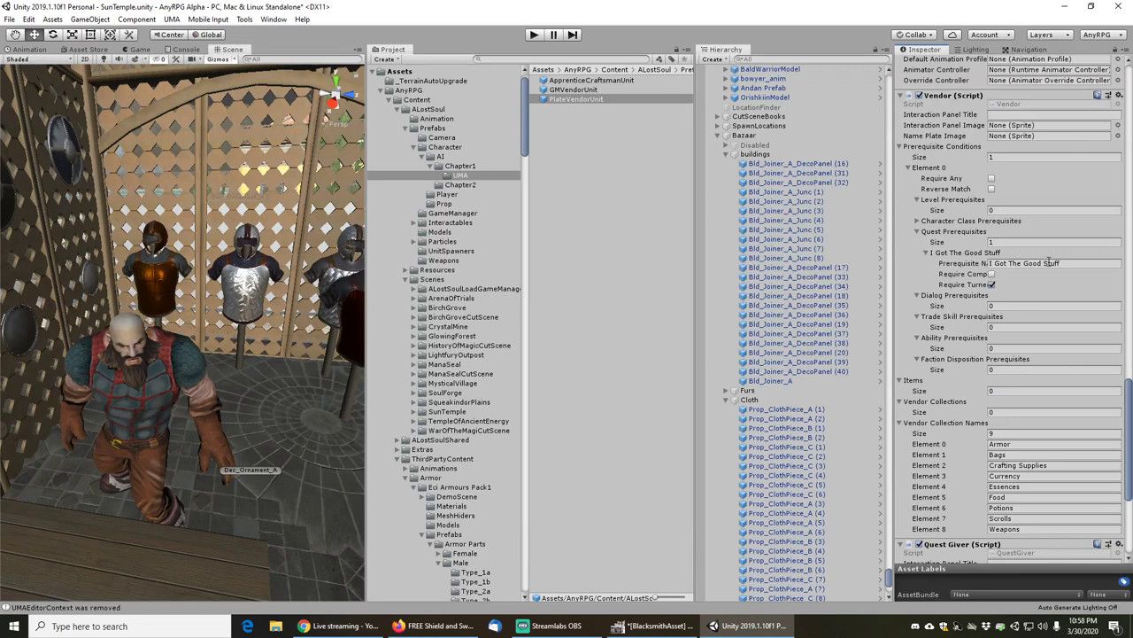
{"action": "left_click", "coordinate": [1009, 240]}
{"action": "type", "text": "0"}
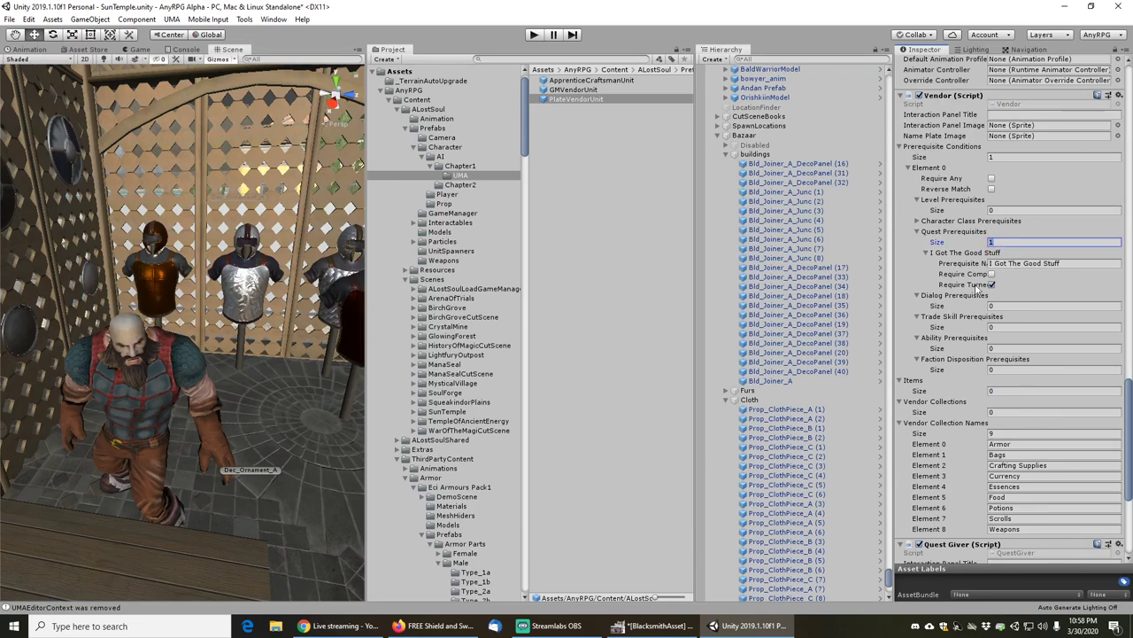
{"action": "left_click", "coordinate": [974, 285]}
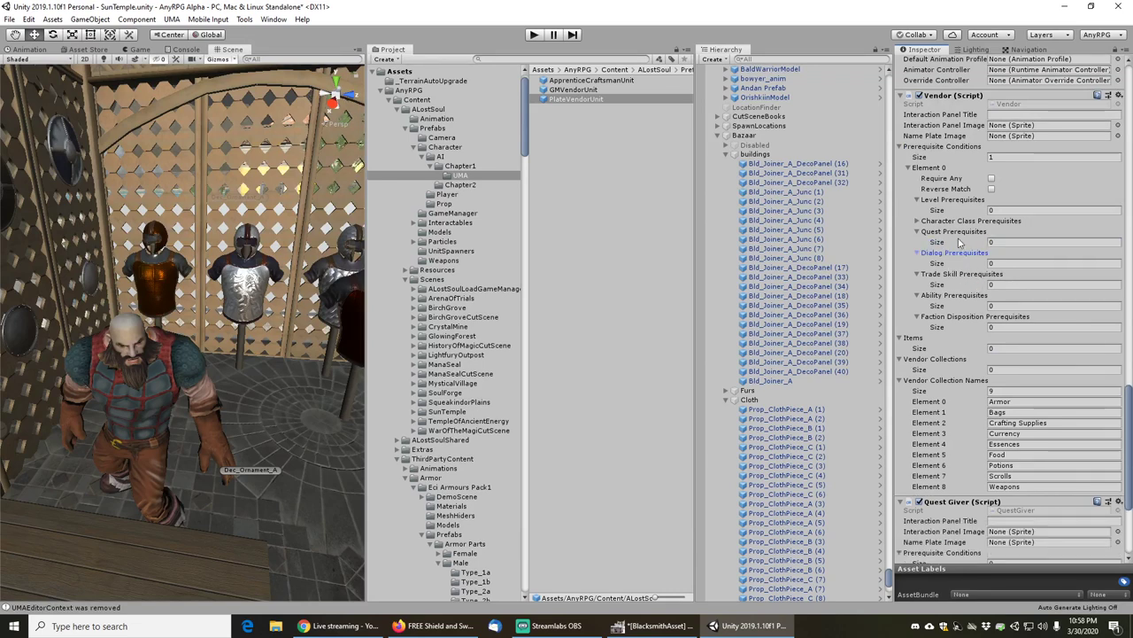
- Set the first vendor collection name to Plate Armor and reduce the Vendor Collection Names size to 1
{"action": "left_click", "coordinate": [1017, 401]}
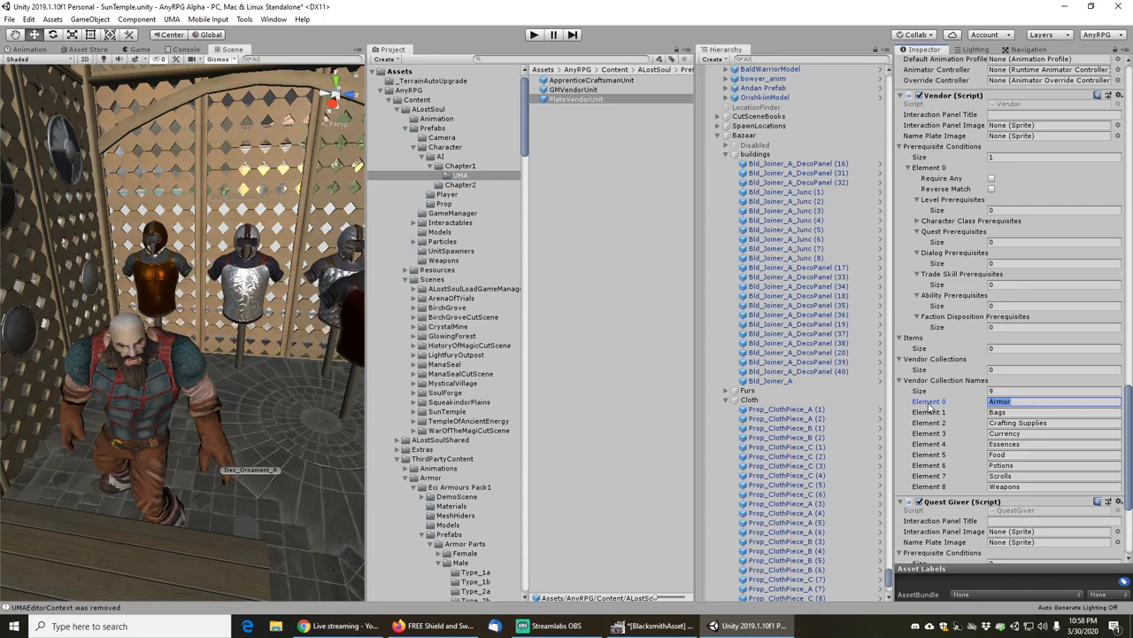
{"action": "type", "text": "Plate Armor"}
{"action": "key", "text": "shift+Tab"}
{"action": "type", "text": "1"}
{"action": "key", "text": "Return"}
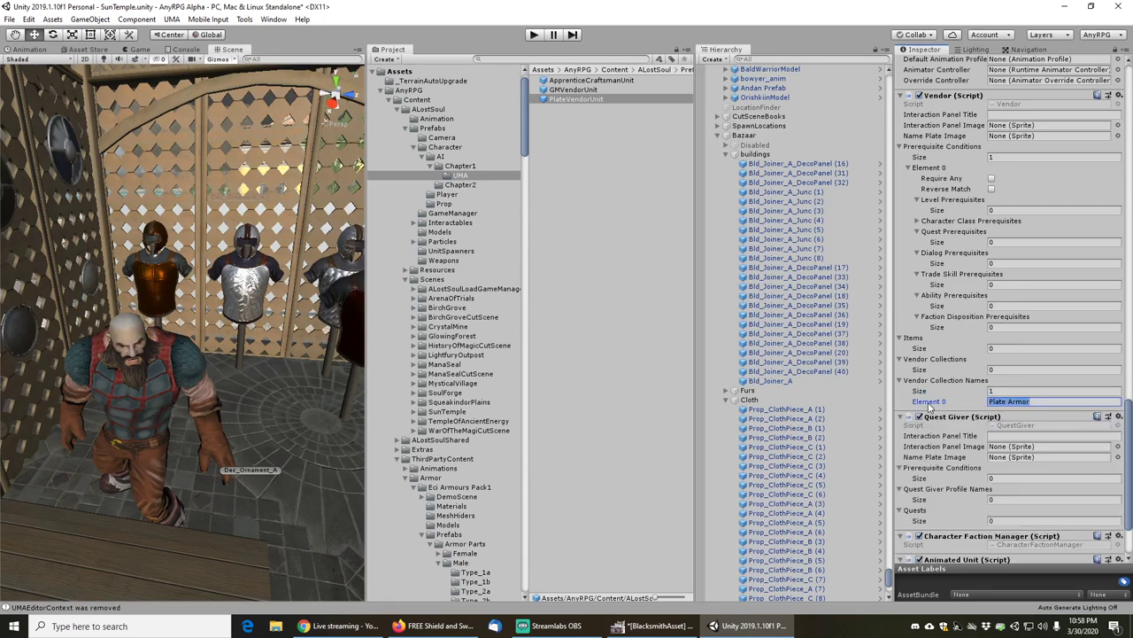
- Open the PlateVendorUnit prefab for editing and add the UnitAudioSources prefab, found with the search "audios", as its child
{"action": "scroll", "coordinate": [956, 377], "scroll_direction": "up", "scroll_amount": 6}
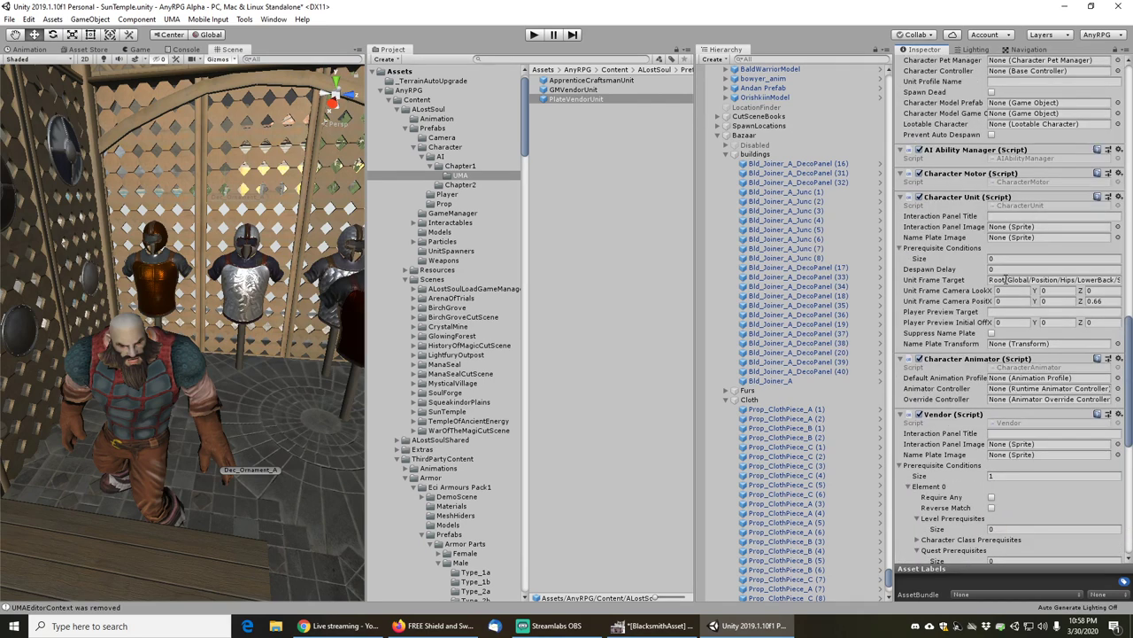
{"action": "left_click", "coordinate": [577, 100]}
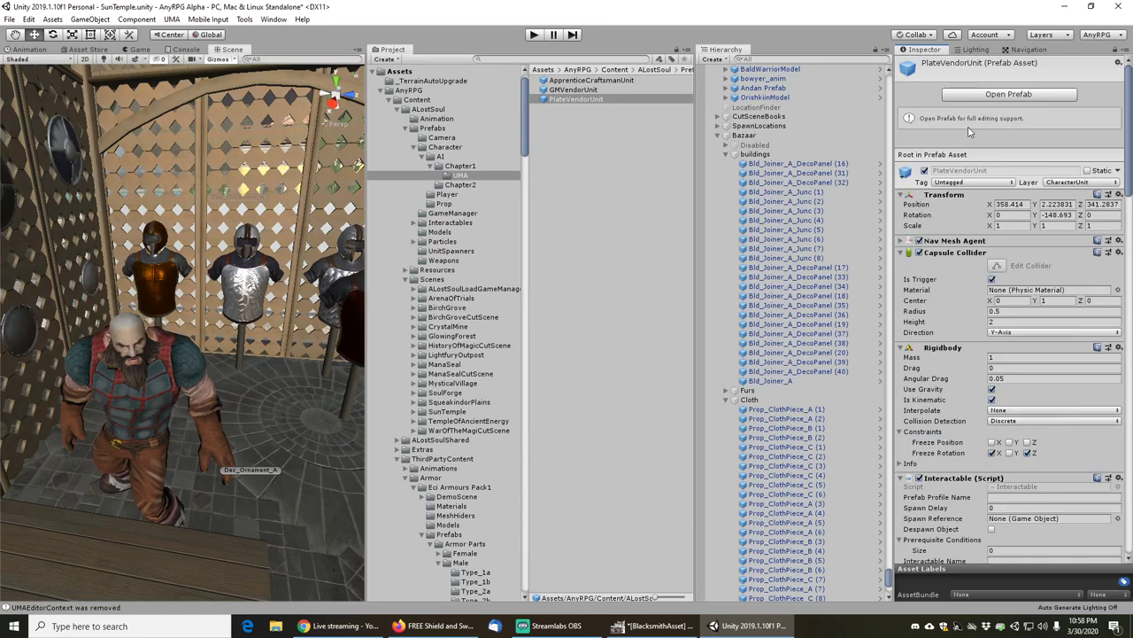
{"action": "left_click", "coordinate": [979, 97]}
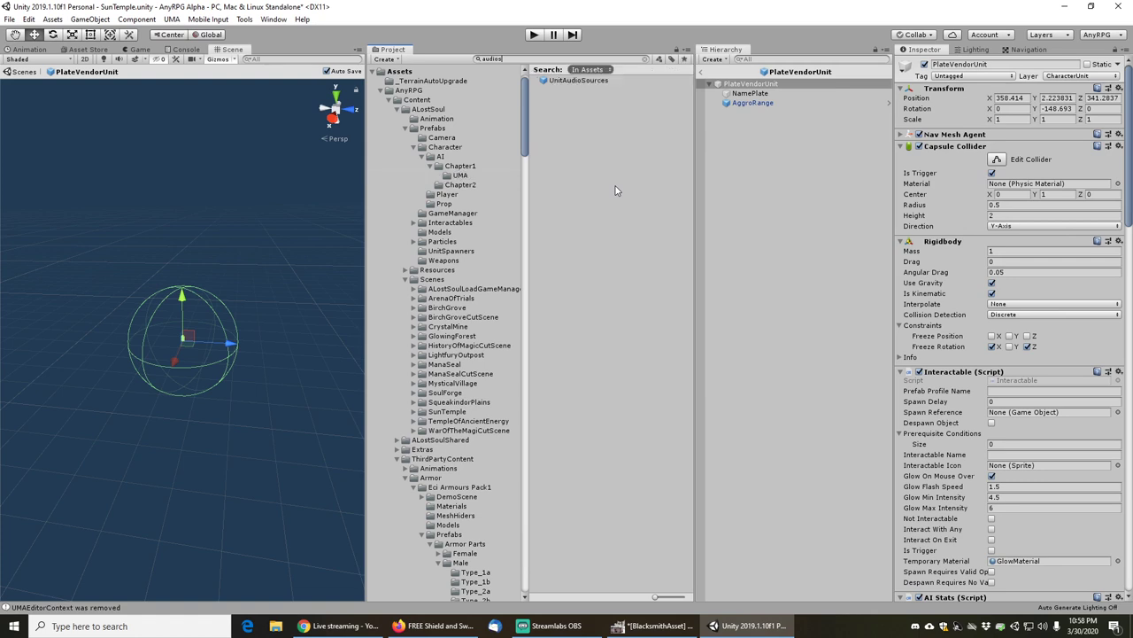
{"action": "left_click_drag", "start_coordinate": [567, 87], "coordinate": [749, 86]}
- Assign EffectSource and VoiceSource from UnitAudioSources as the effect and voice sources of PlateVendorUnit's Unit Audio component
{"action": "left_click", "coordinate": [746, 83]}
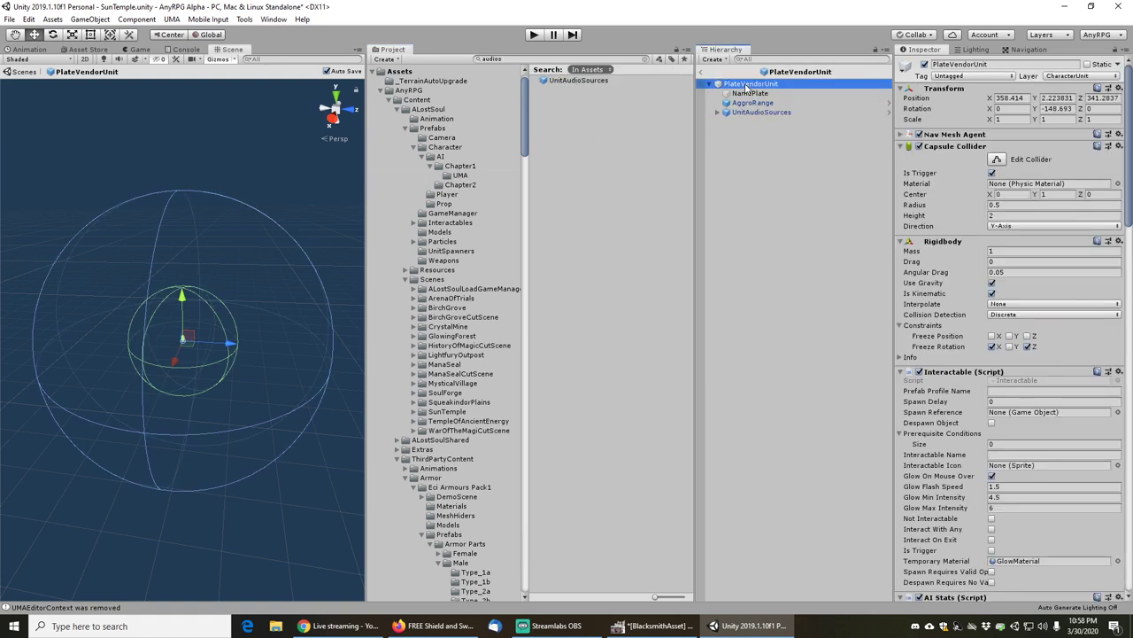
{"action": "scroll", "coordinate": [970, 493], "scroll_direction": "down", "scroll_amount": 15}
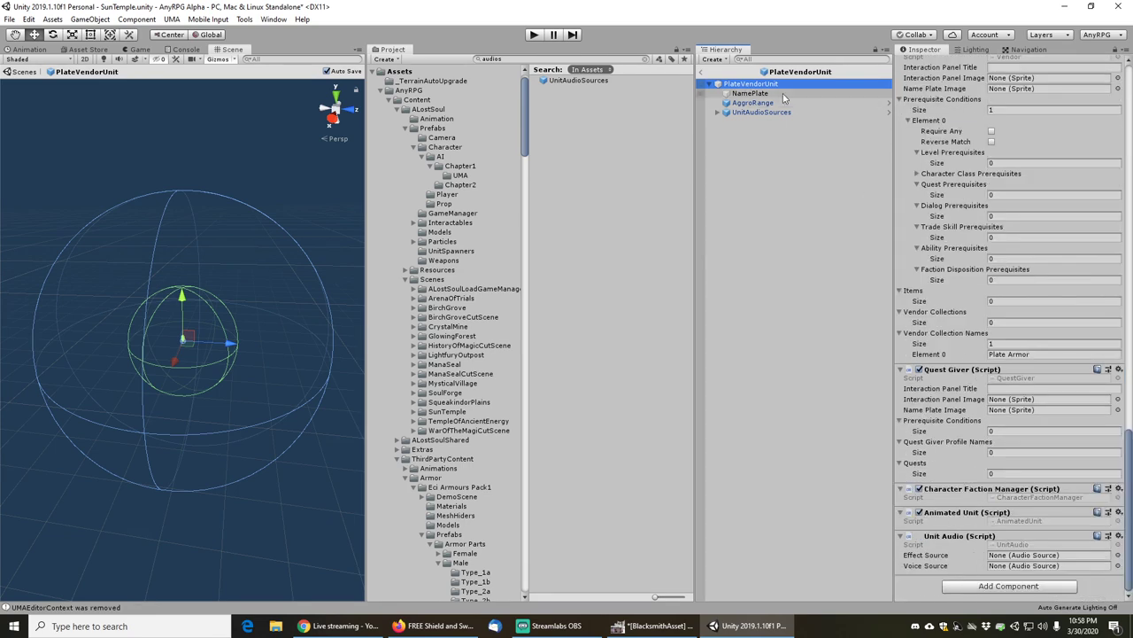
{"action": "left_click", "coordinate": [718, 112]}
{"action": "left_click_drag", "start_coordinate": [760, 121], "coordinate": [1018, 554]}
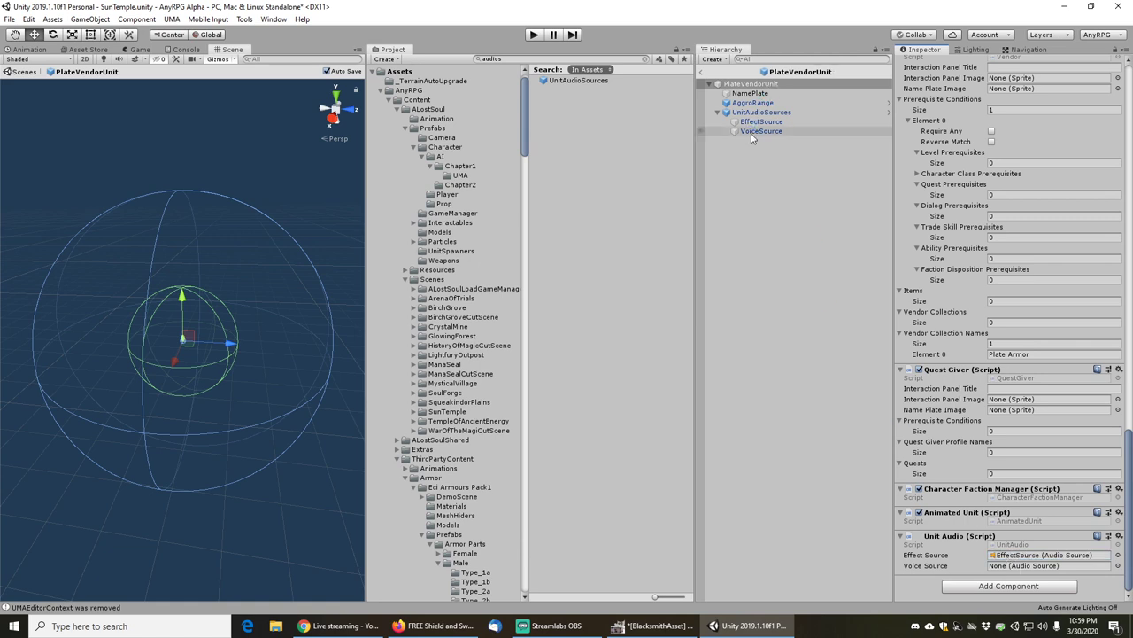
{"action": "left_click_drag", "start_coordinate": [760, 131], "coordinate": [1018, 565]}
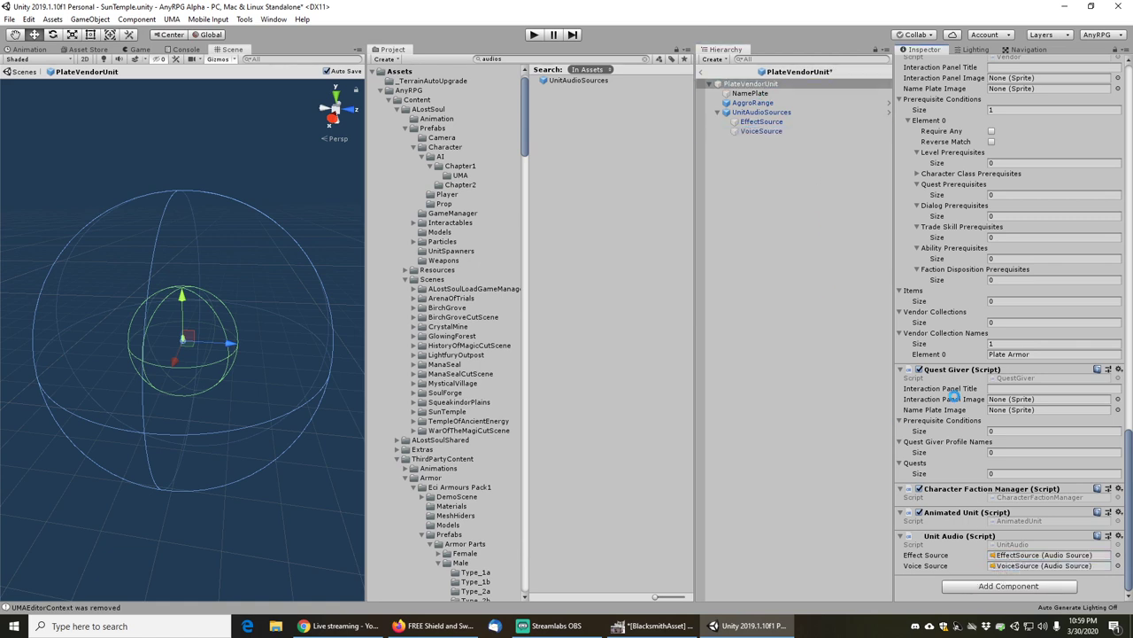
- Search the project for "baldwarrior" and add BaldWarriorModel as a child of PlateVendorUnit
{"action": "left_click", "coordinate": [596, 58]}
{"action": "type", "text": "ball"}
{"action": "type", "text": "warrio"}
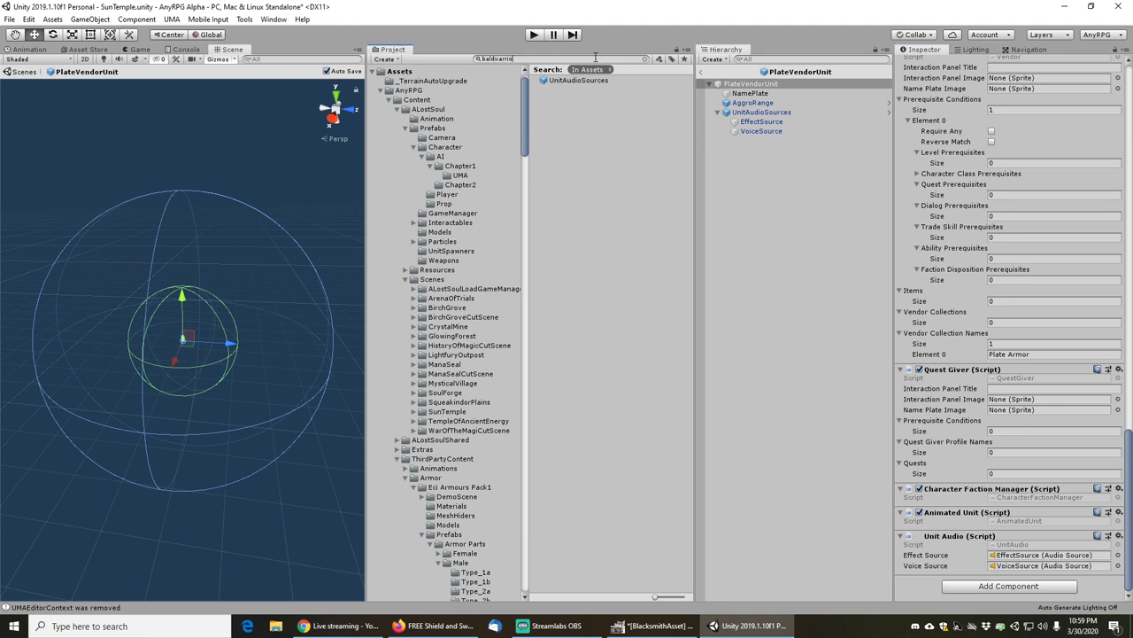
{"action": "type", "text": "r"}
{"action": "left_click_drag", "start_coordinate": [578, 118], "coordinate": [759, 83]}
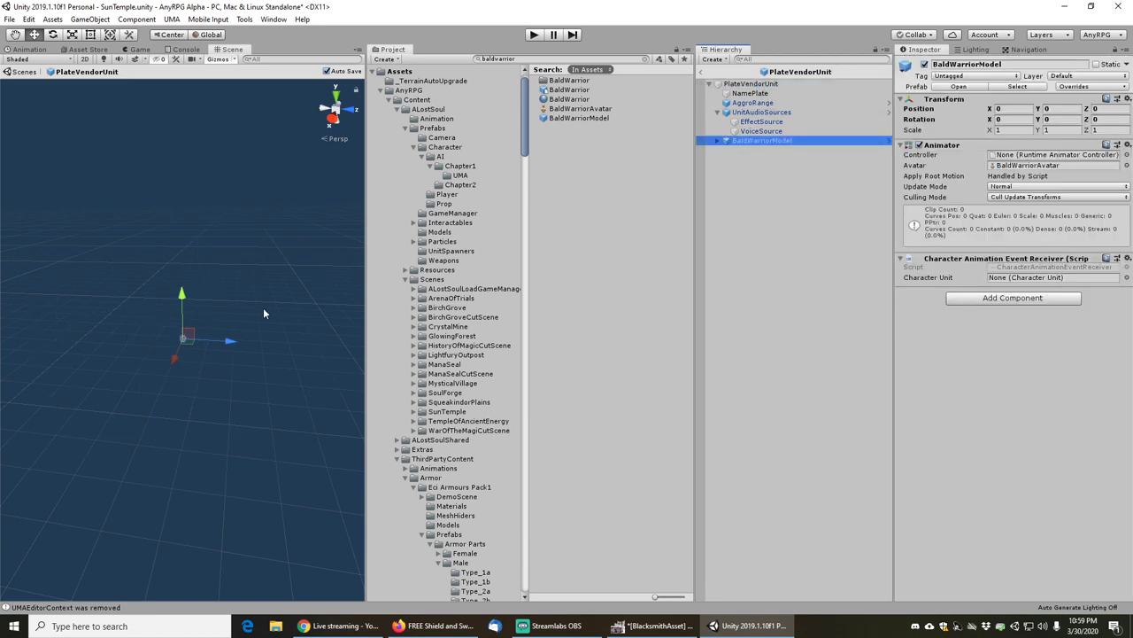
- Examine the bald warrior model from several sides against PlateVendorUnit's capsule collider
{"action": "scroll", "coordinate": [190, 319], "scroll_direction": "up", "scroll_amount": 5}
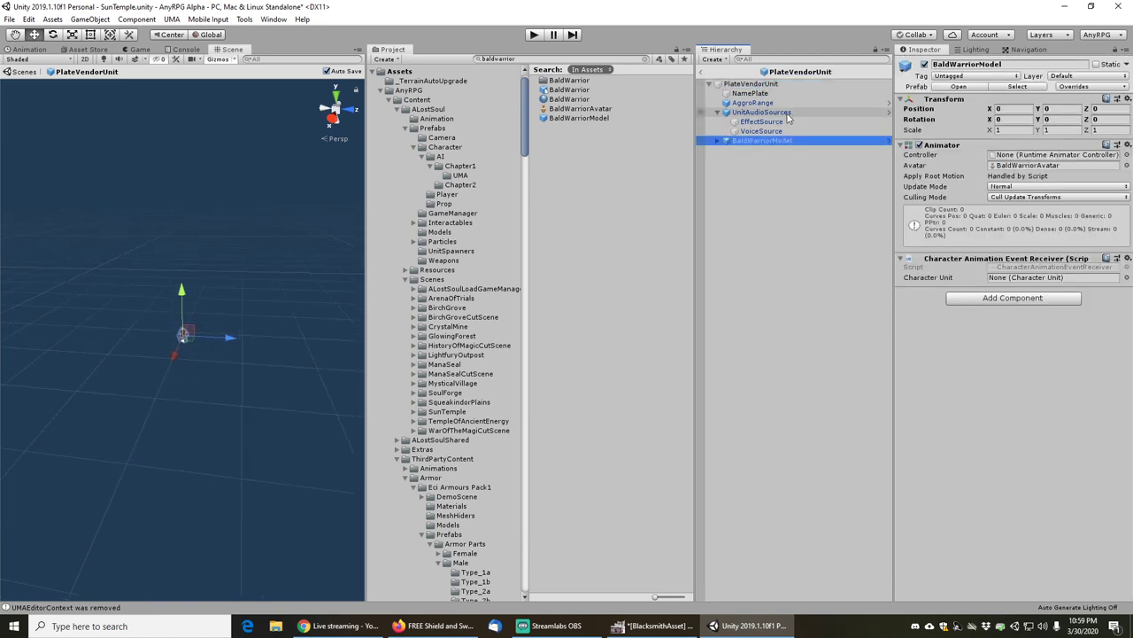
{"action": "left_click", "coordinate": [753, 85]}
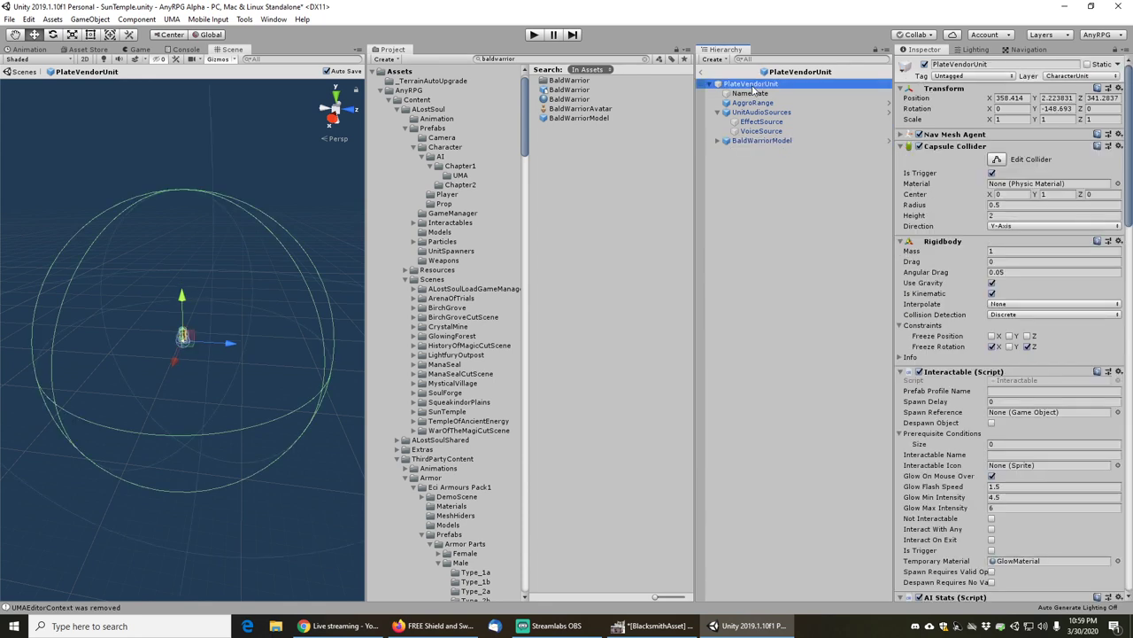
{"action": "scroll", "coordinate": [65, 387], "scroll_direction": "down", "scroll_amount": 7}
{"action": "scroll", "coordinate": [207, 339], "scroll_direction": "up", "scroll_amount": 5}
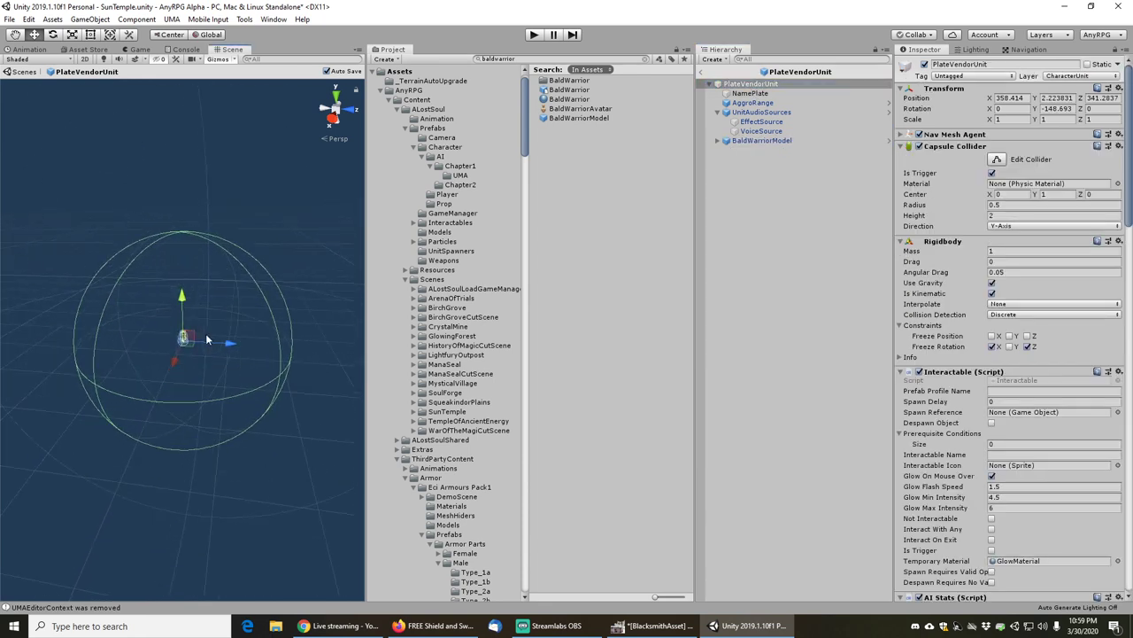
{"action": "scroll", "coordinate": [206, 339], "scroll_direction": "up", "scroll_amount": 20}
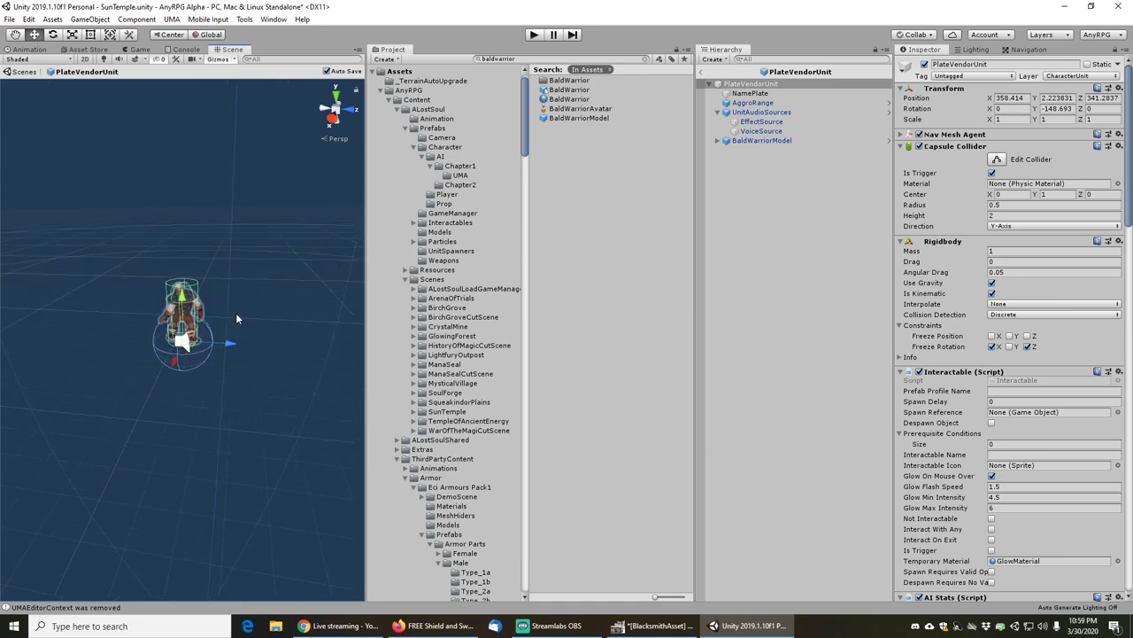
{"action": "scroll", "coordinate": [237, 304], "scroll_direction": "up", "scroll_amount": 5}
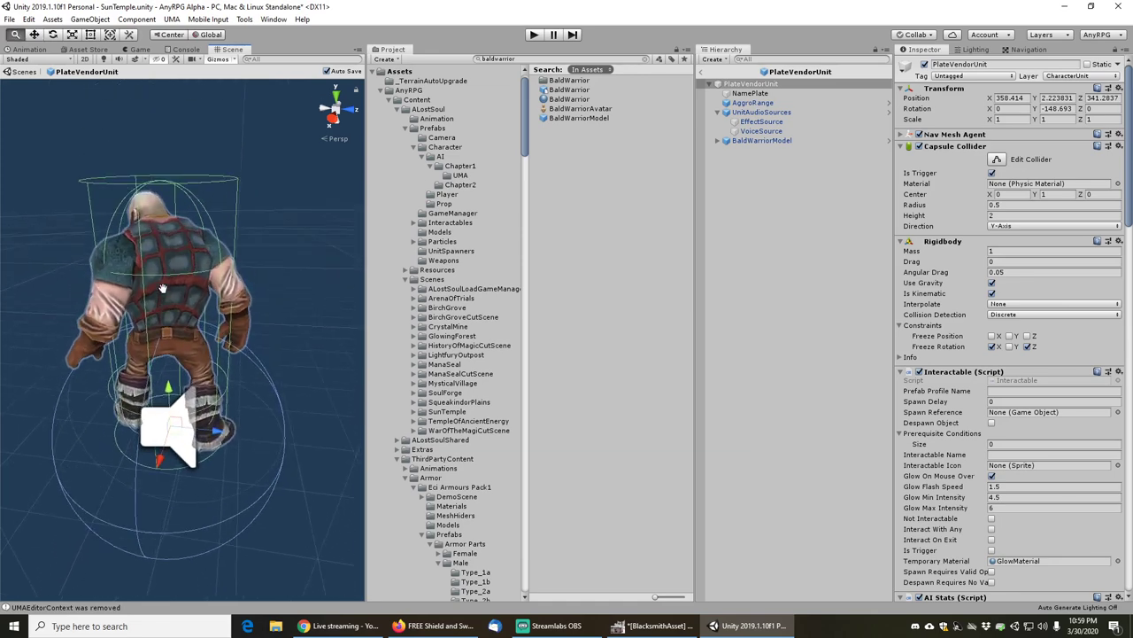
{"action": "right_click_drag", "start_coordinate": [106, 345], "coordinate": [239, 355]}
{"action": "middle_click_drag", "start_coordinate": [115, 331], "coordinate": [269, 331]}
{"action": "right_click_drag", "start_coordinate": [133, 310], "coordinate": [287, 307]}
{"action": "middle_click_drag", "start_coordinate": [141, 298], "coordinate": [276, 301]}
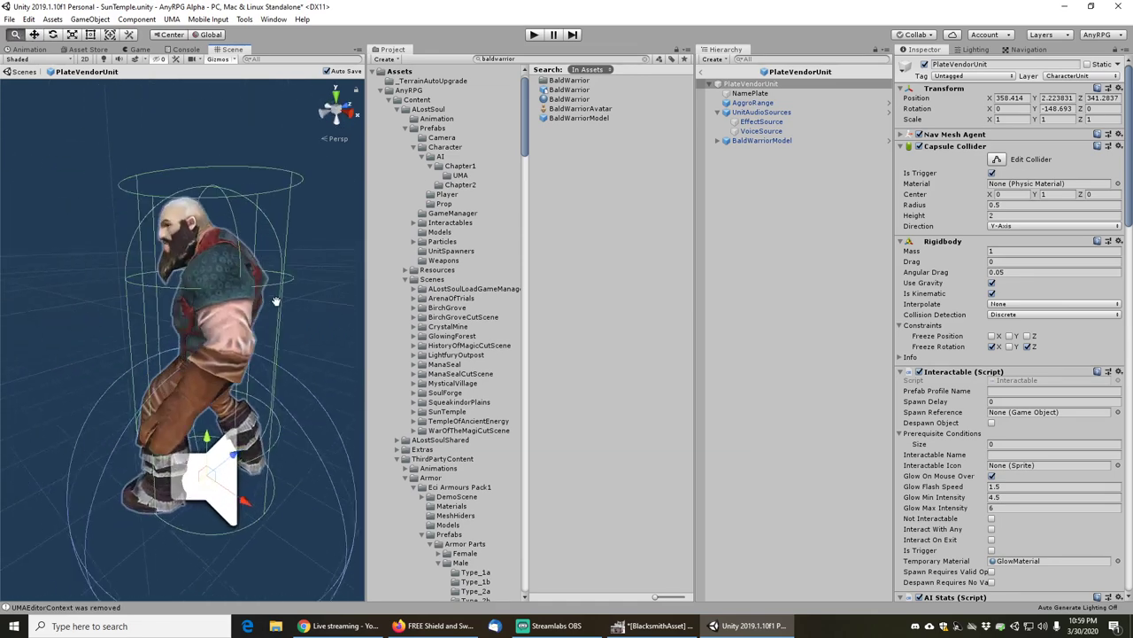
- Find the bald warrior's mixamorig:Head bone in the hierarchy with the search "head" and copy its name
{"action": "right_click_drag", "start_coordinate": [141, 323], "coordinate": [271, 329]}
{"action": "middle_click_drag", "start_coordinate": [62, 330], "coordinate": [215, 351]}
{"action": "scroll", "coordinate": [214, 351], "scroll_direction": "down", "scroll_amount": 4}
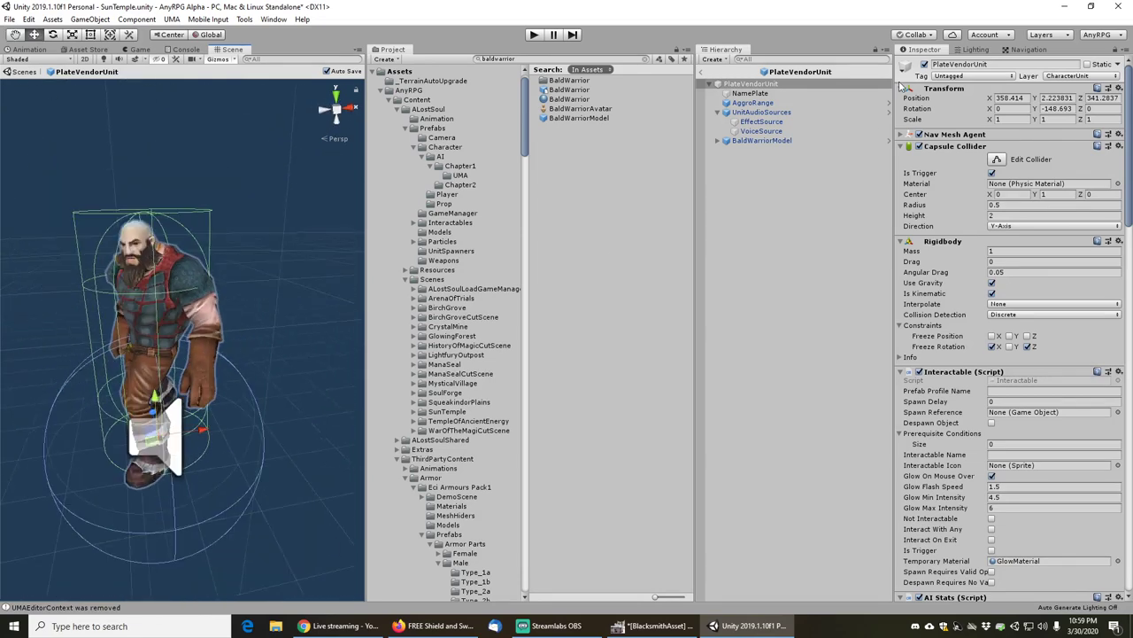
{"action": "left_click", "coordinate": [761, 141]}
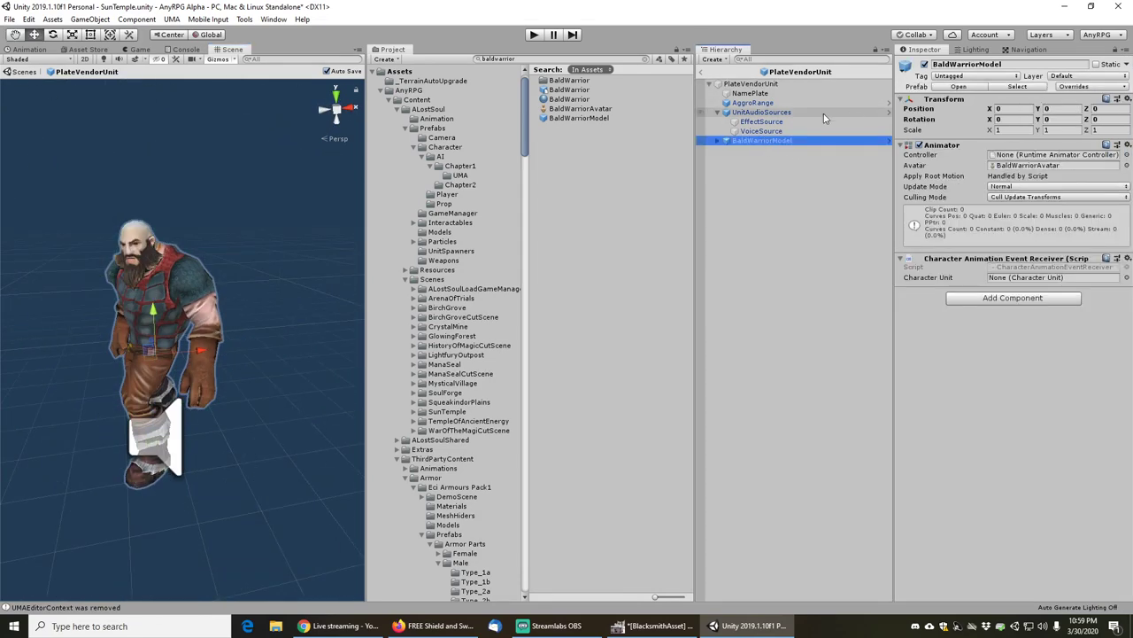
{"action": "left_click", "coordinate": [753, 84]}
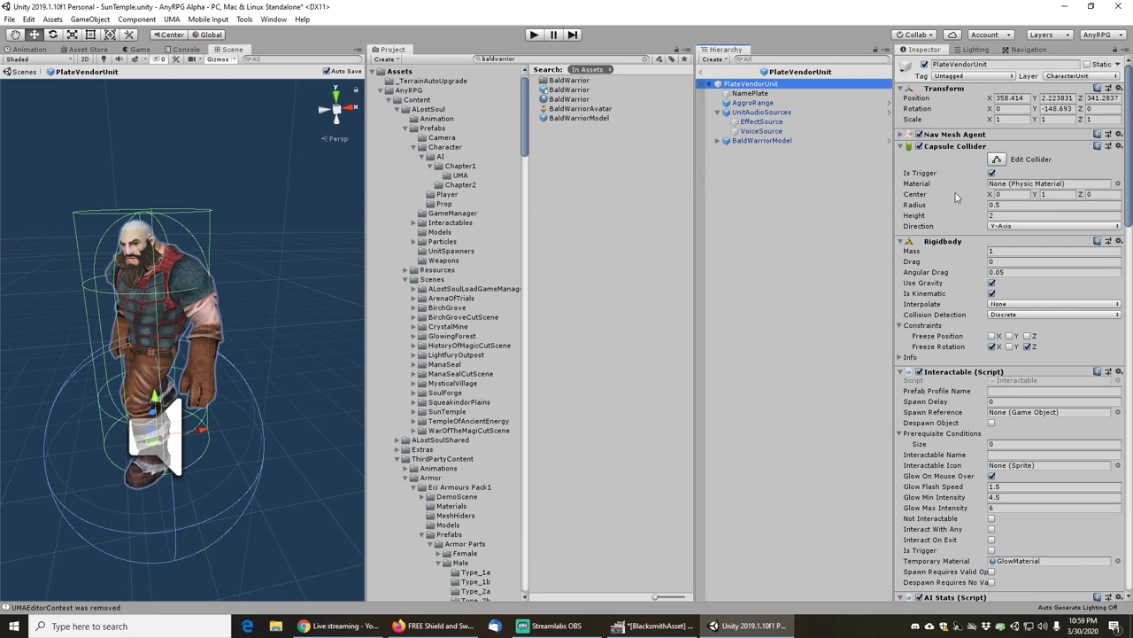
{"action": "left_click", "coordinate": [788, 58]}
{"action": "type", "text": "head"}
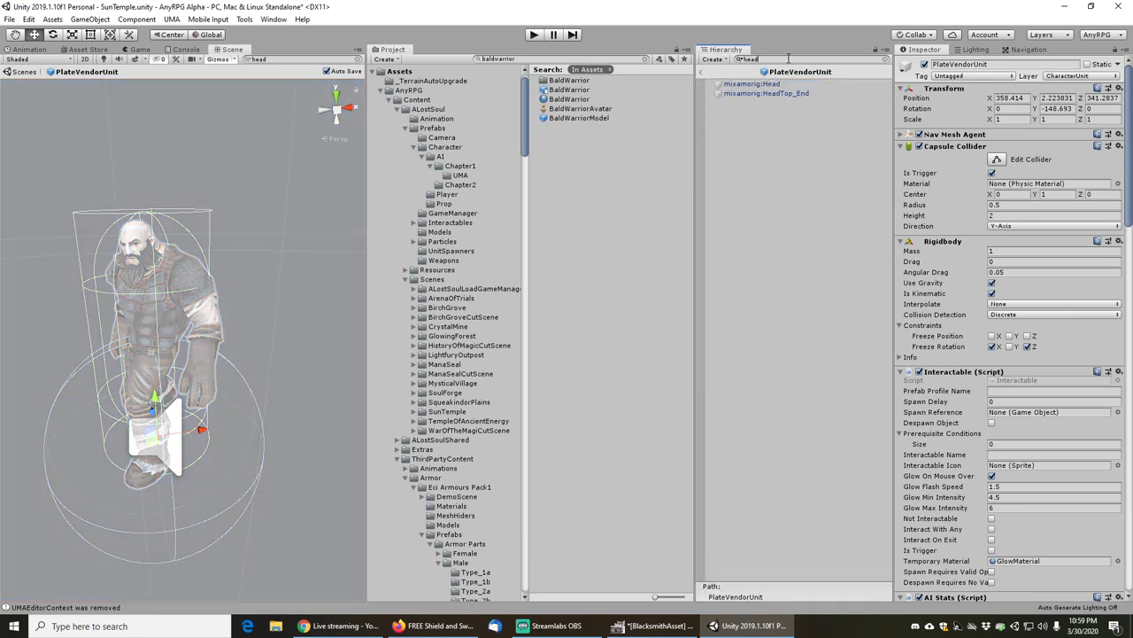
{"action": "left_click", "coordinate": [751, 84]}
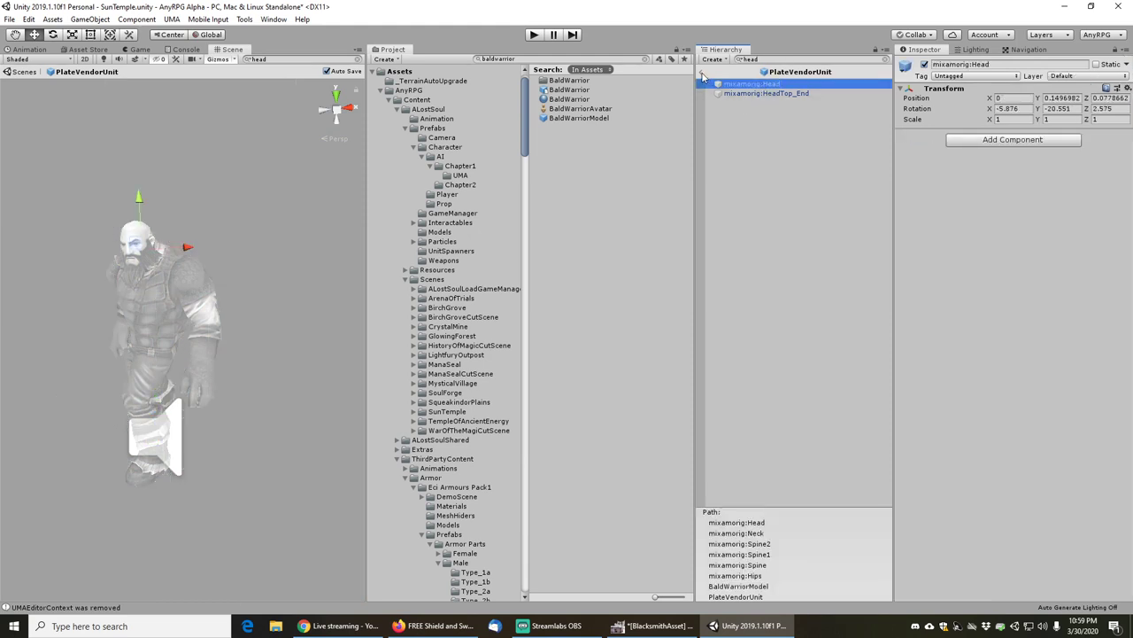
{"action": "left_click", "coordinate": [885, 59]}
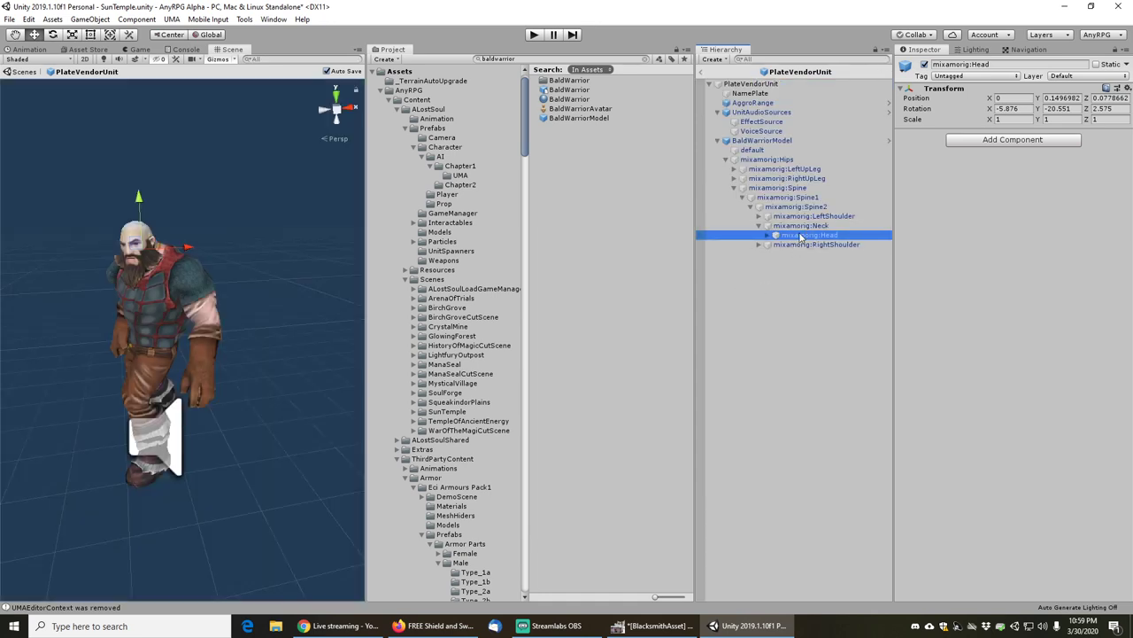
{"action": "left_click", "coordinate": [800, 236]}
{"action": "key", "text": "ctrl+c"}
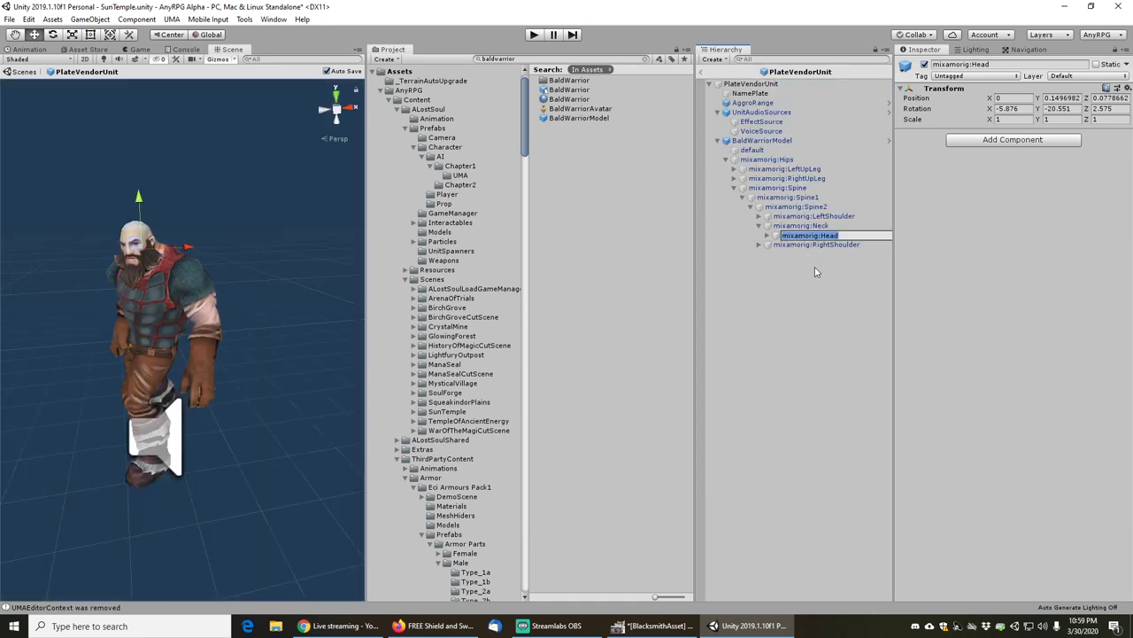
- Set the Unit Frame Target of PlateVendorUnit's Character Unit component to mixamorig:Head
{"action": "key", "text": "Return"}
{"action": "left_click", "coordinate": [752, 84]}
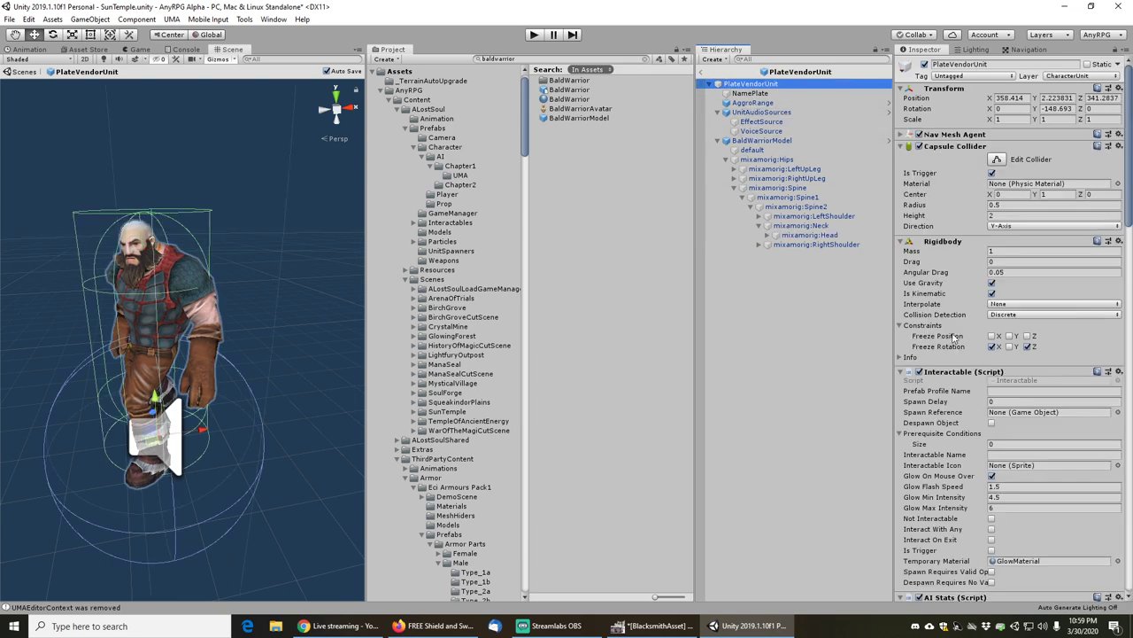
{"action": "scroll", "coordinate": [957, 355], "scroll_direction": "down", "scroll_amount": 10}
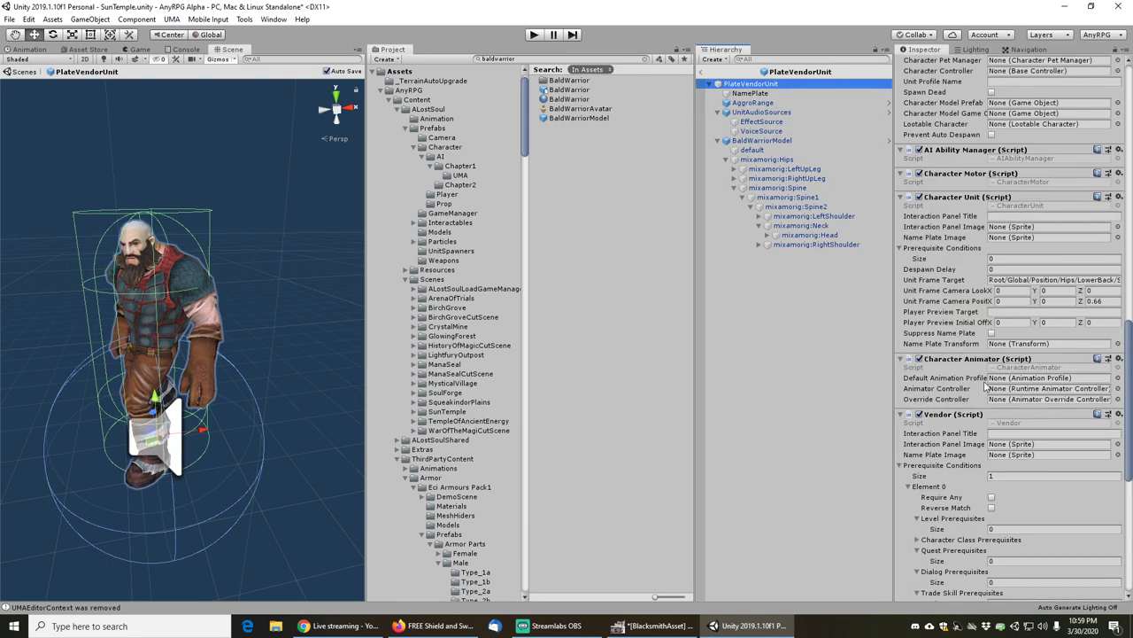
{"action": "left_click", "coordinate": [1019, 280]}
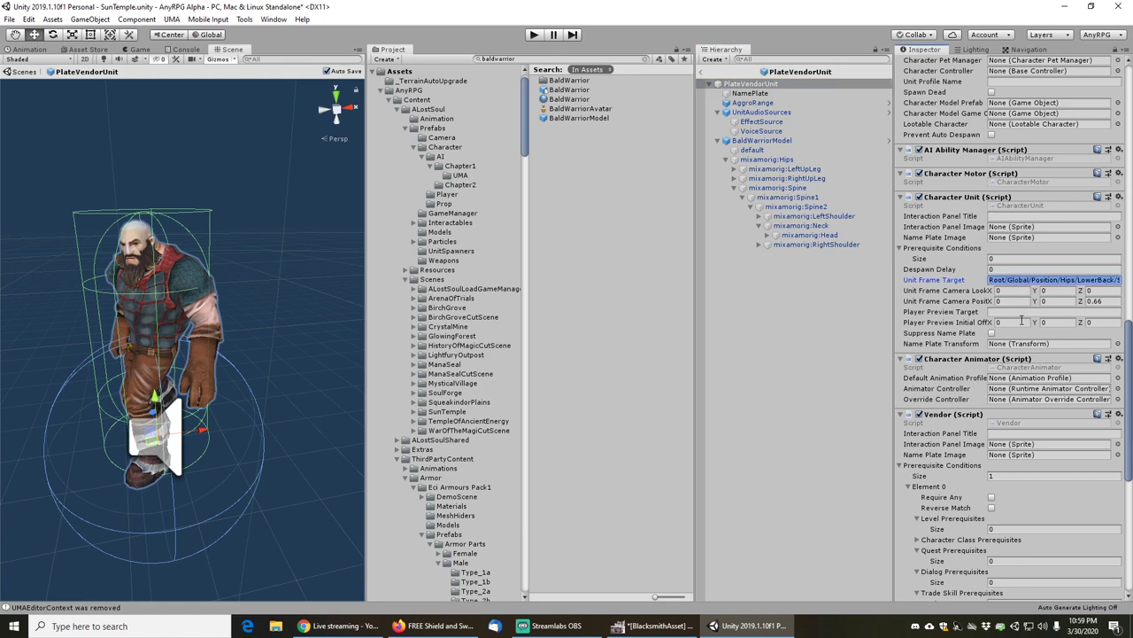
{"action": "key", "text": "ctrl+v"}
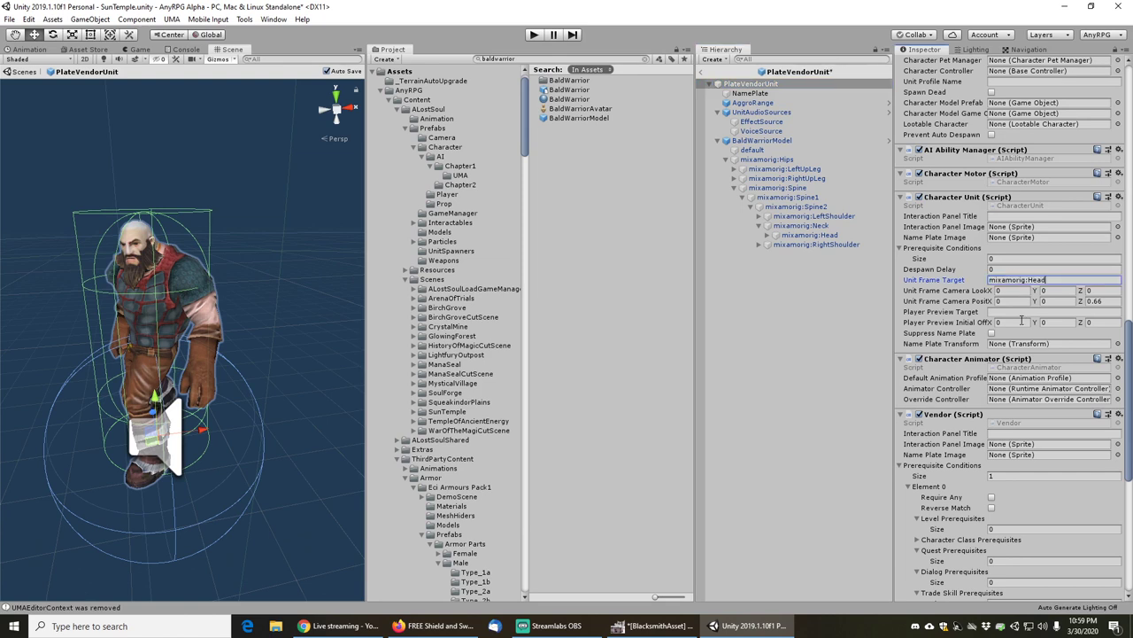
- Switch the transform handles to Local and examine the axis orientation of the mixamorig:Head bone from several angles
{"action": "left_click", "coordinate": [809, 235]}
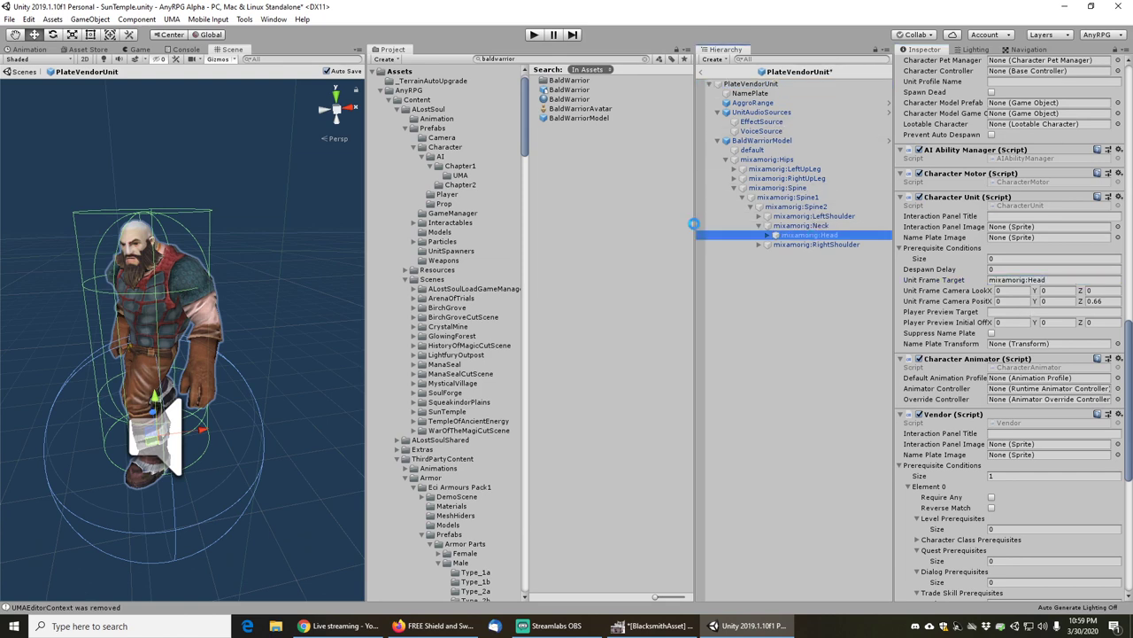
{"action": "middle_click_drag", "start_coordinate": [225, 184], "coordinate": [236, 260]}
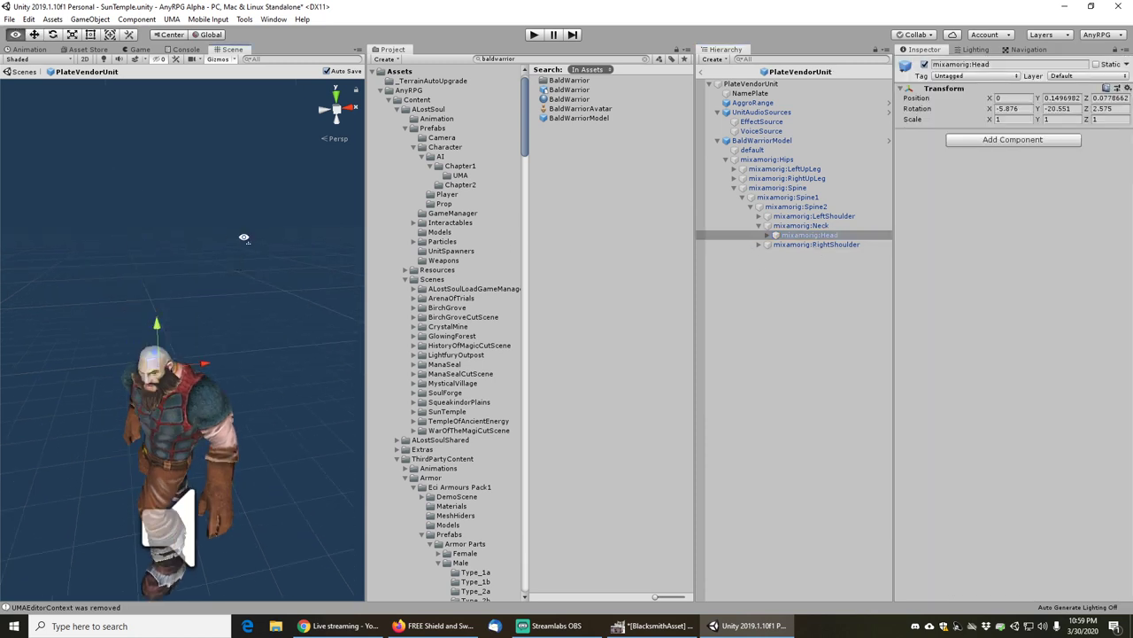
{"action": "right_click_drag", "start_coordinate": [245, 238], "coordinate": [213, 354]}
{"action": "middle_click_drag", "start_coordinate": [252, 198], "coordinate": [246, 289]}
{"action": "scroll", "coordinate": [246, 289], "scroll_direction": "up", "scroll_amount": 3}
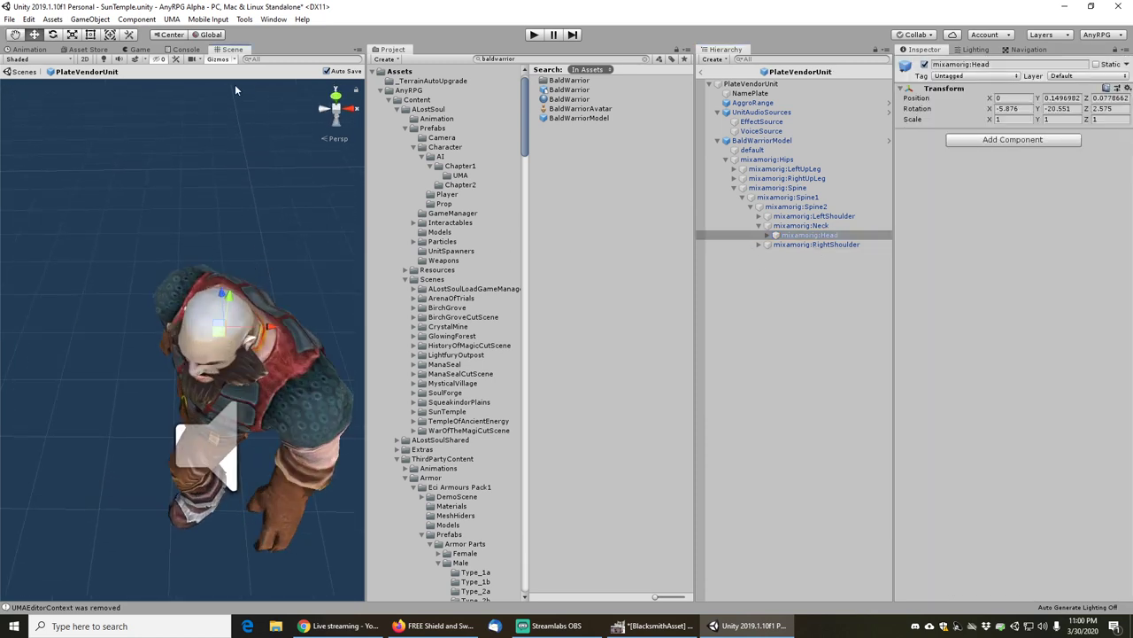
{"action": "left_click", "coordinate": [214, 34]}
{"action": "left_click_drag", "start_coordinate": [263, 265], "coordinate": [199, 372], "text": "alt"}
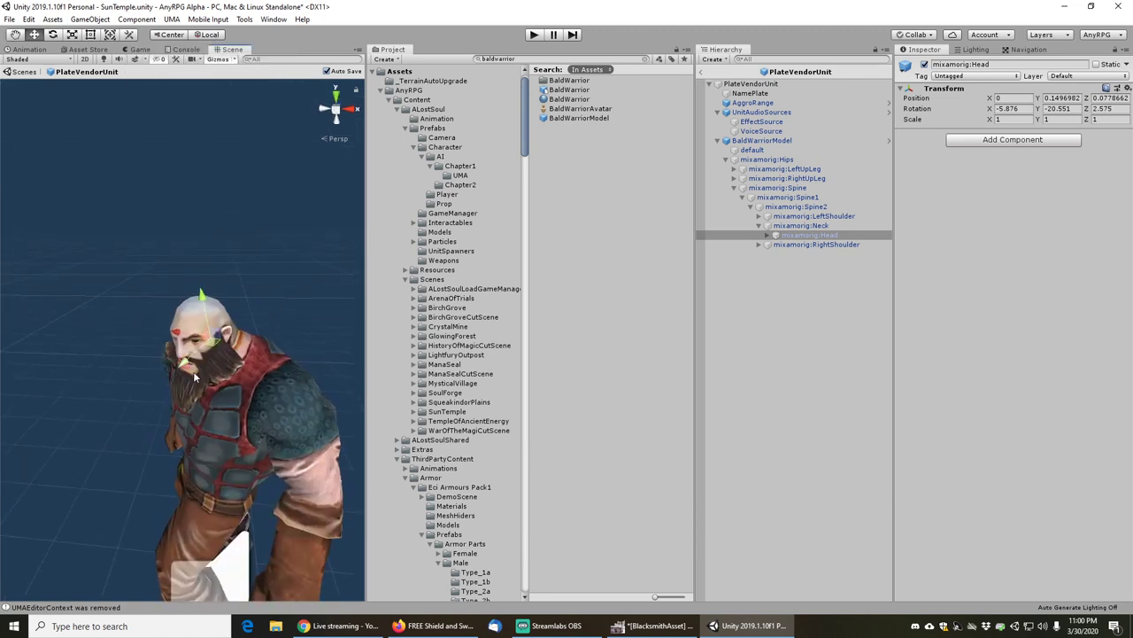
- In PlateVendorUnit's AI Character component, set the character name to Plate Vendor, the faction to SunSworn and the character class to Warrior
{"action": "left_click", "coordinate": [751, 84]}
{"action": "scroll", "coordinate": [980, 425], "scroll_direction": "down", "scroll_amount": 10}
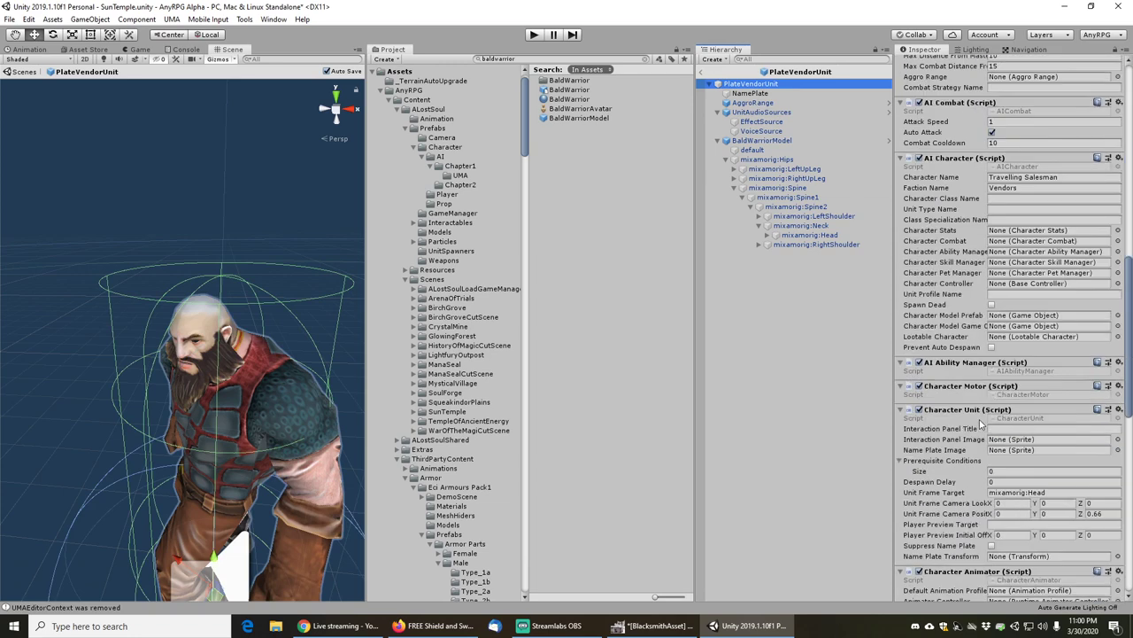
{"action": "scroll", "coordinate": [980, 425], "scroll_direction": "down", "scroll_amount": 3}
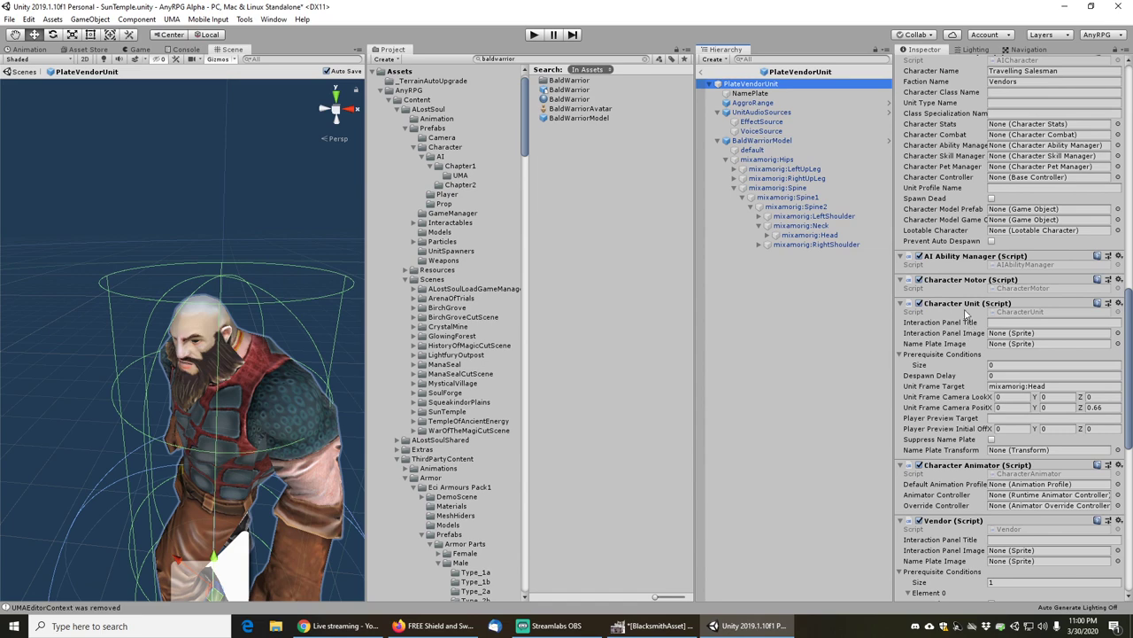
{"action": "scroll", "coordinate": [961, 318], "scroll_direction": "up", "scroll_amount": 6}
{"action": "left_click", "coordinate": [1060, 285]}
{"action": "left_click_drag", "start_coordinate": [1062, 285], "coordinate": [999, 229]}
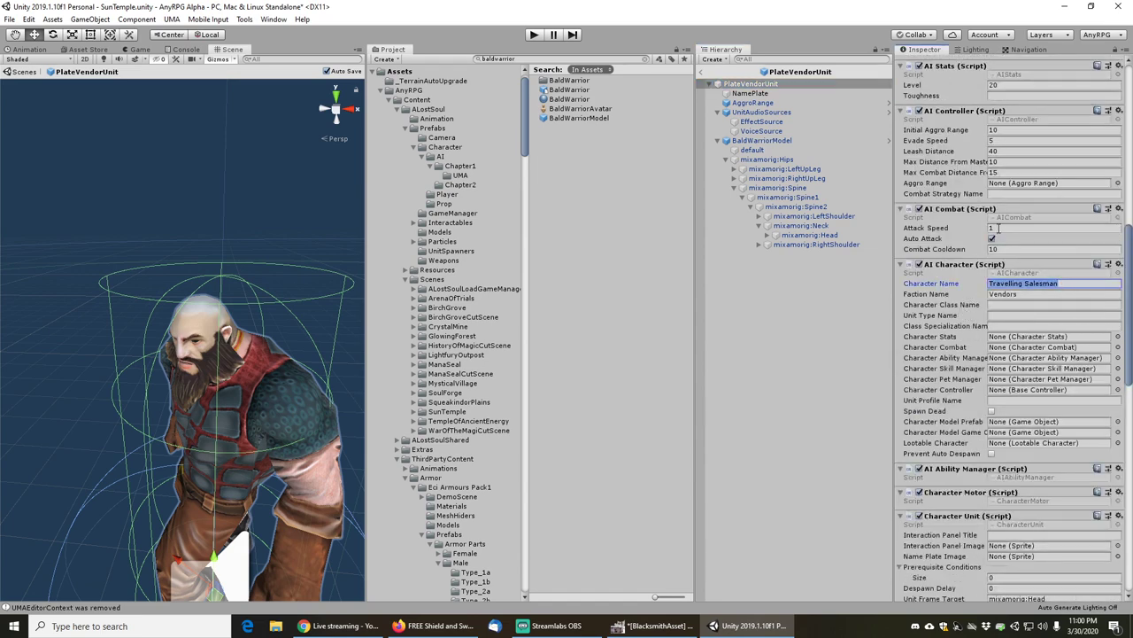
{"action": "type", "text": "Plate Vendor"}
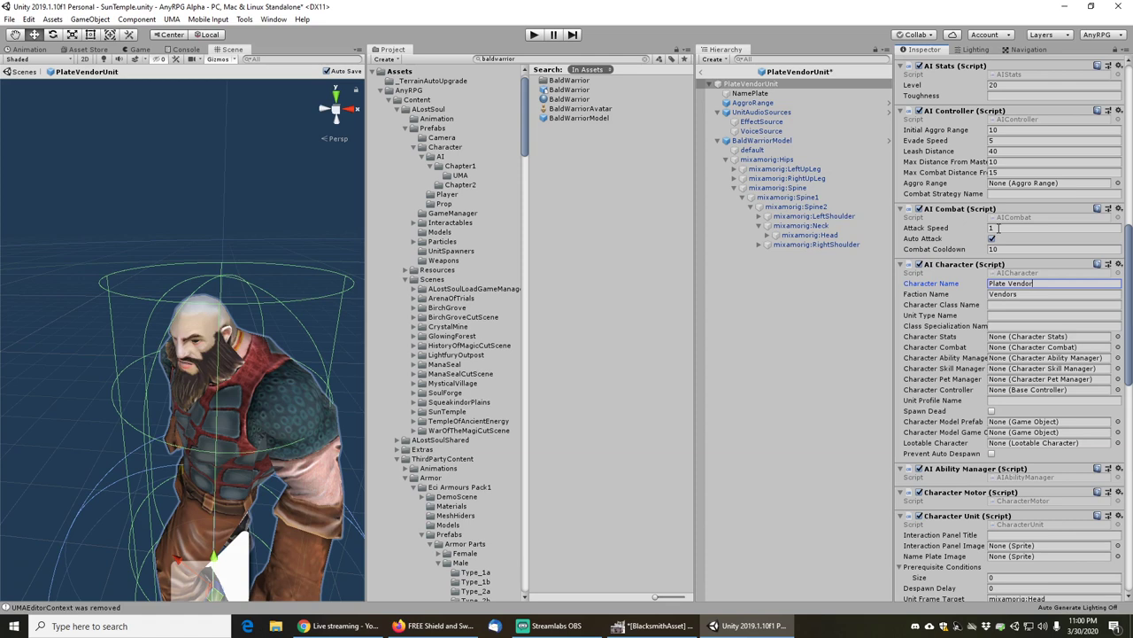
{"action": "key", "text": "Tab"}
{"action": "type", "text": "SunSwor"}
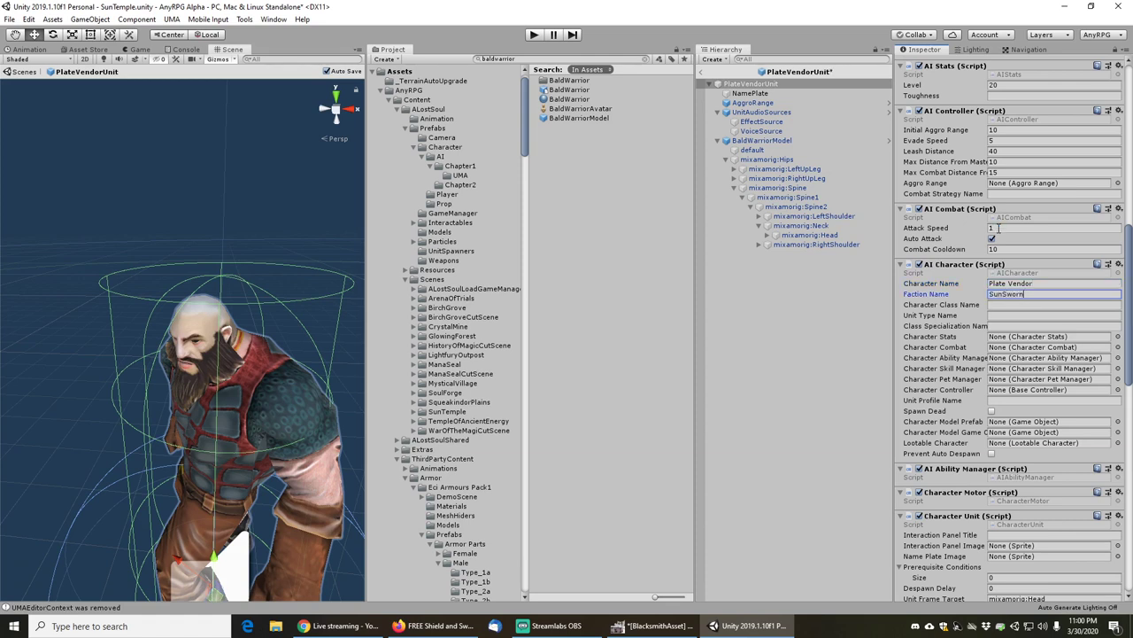
{"action": "key", "text": "Tab"}
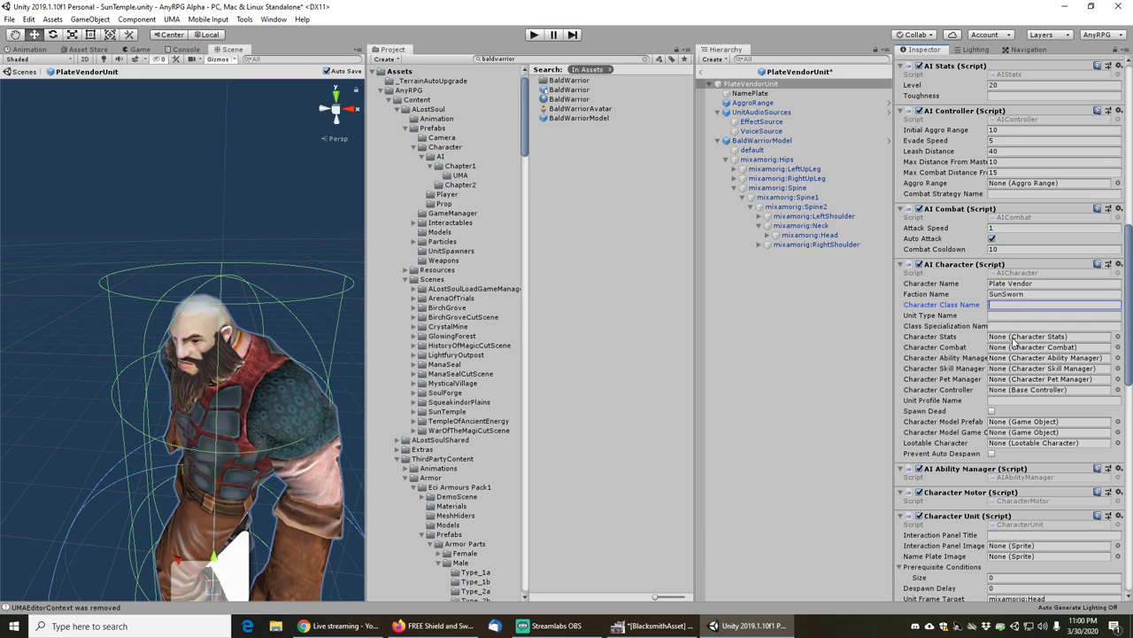
{"action": "type", "text": "Warrior"}
{"action": "key", "text": "Tab"}
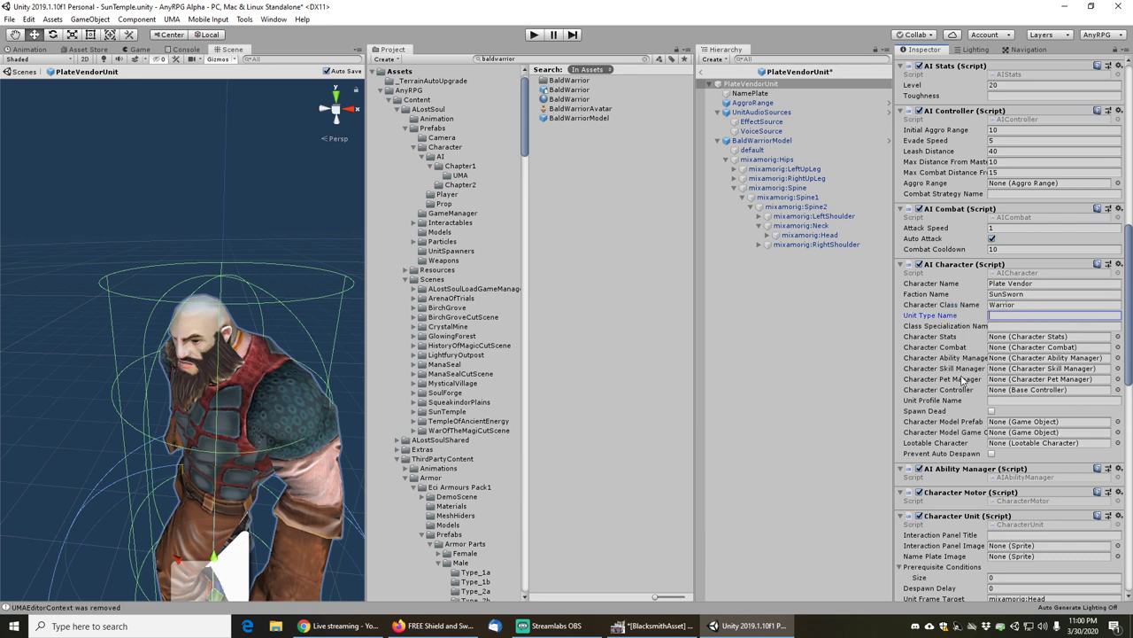
- Review all of PlateVendorUnit's component settings, from the Capsule Collider and Interactable down to Vendor, Quest Giver and Unit Audio
{"action": "scroll", "coordinate": [962, 379], "scroll_direction": "up", "scroll_amount": 6}
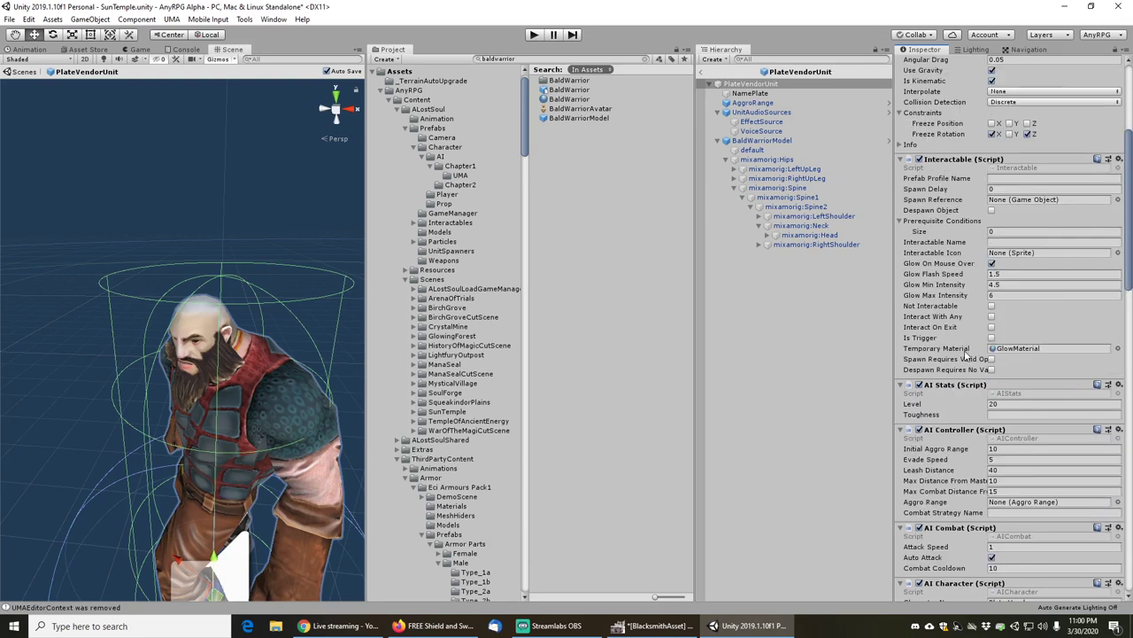
{"action": "scroll", "coordinate": [963, 371], "scroll_direction": "up", "scroll_amount": 5}
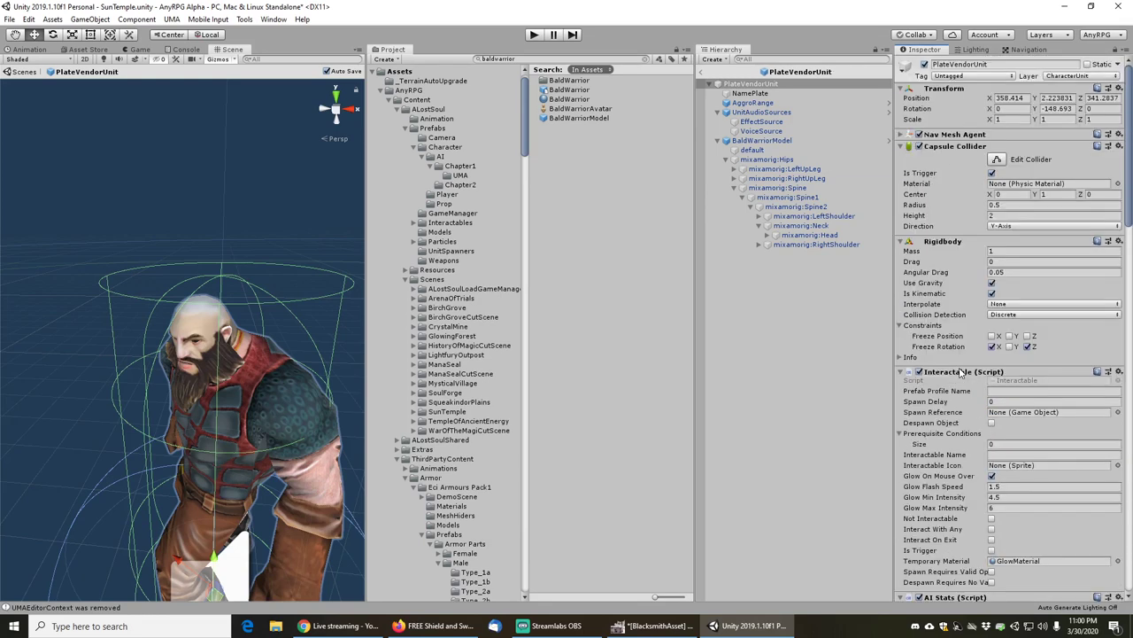
{"action": "scroll", "coordinate": [962, 372], "scroll_direction": "down", "scroll_amount": 13}
{"action": "scroll", "coordinate": [962, 372], "scroll_direction": "down", "scroll_amount": 8}
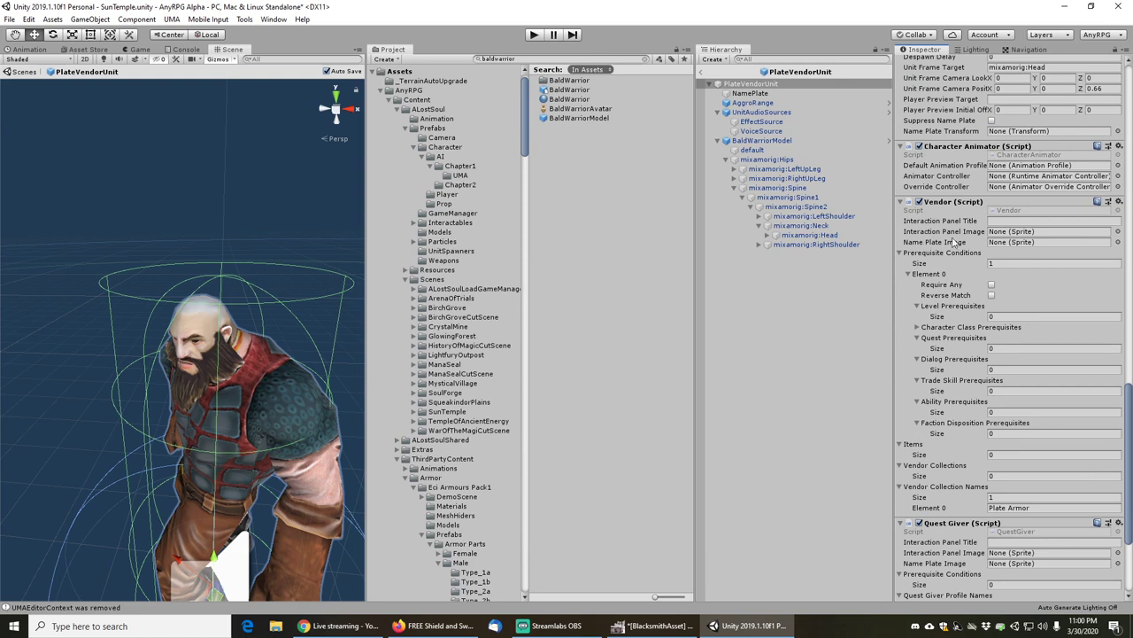
{"action": "scroll", "coordinate": [946, 253], "scroll_direction": "down", "scroll_amount": 3}
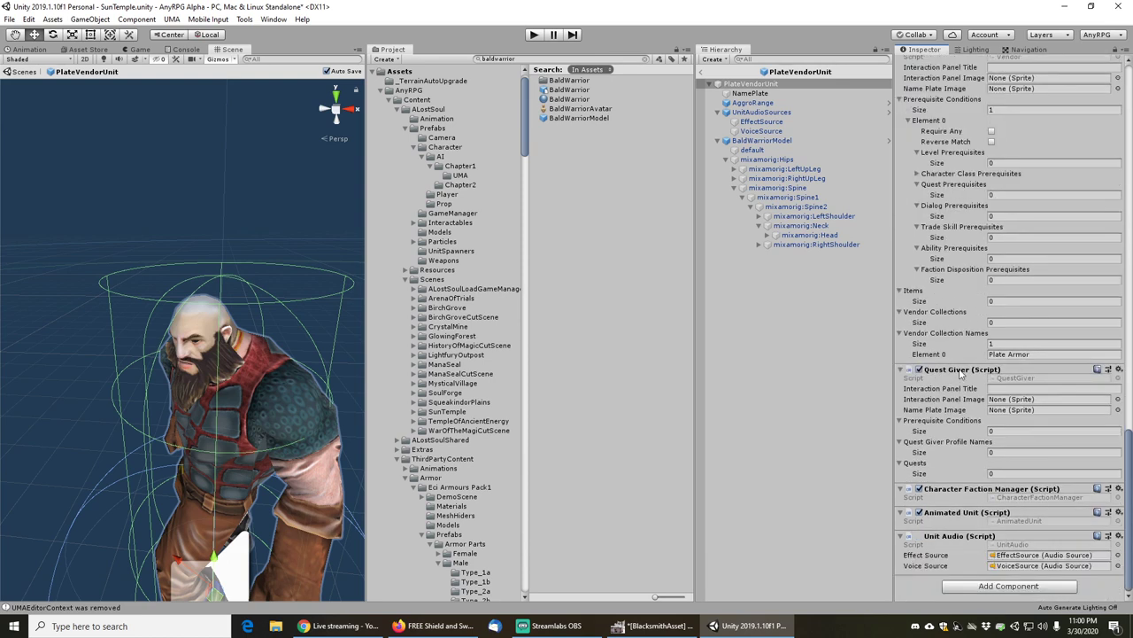
{"action": "scroll", "coordinate": [954, 333], "scroll_direction": "up", "scroll_amount": 6}
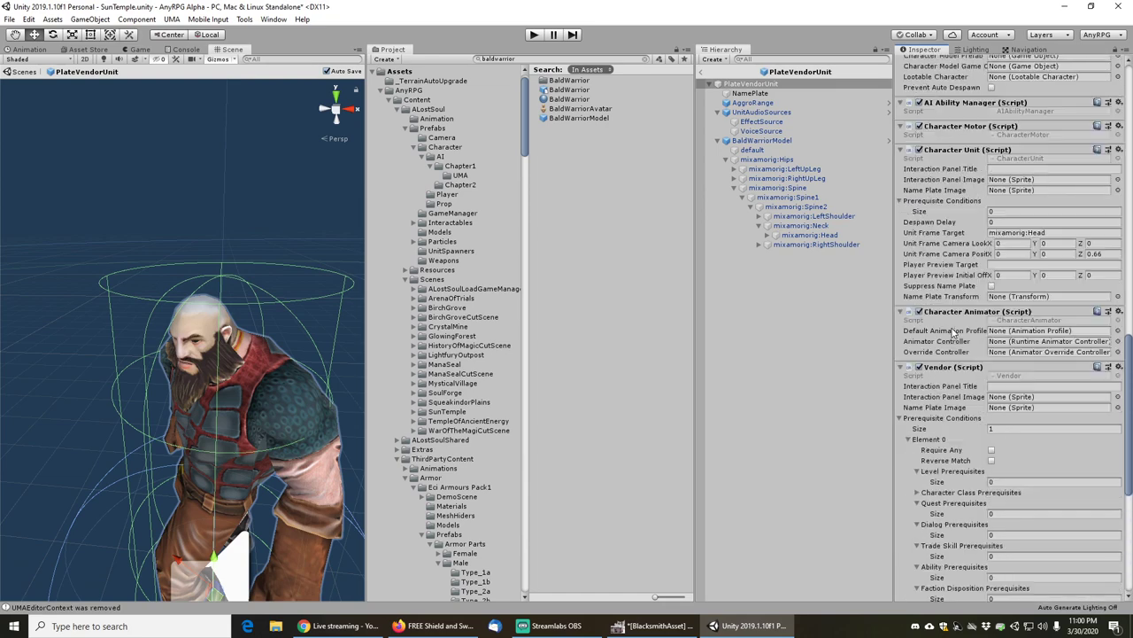
{"action": "scroll", "coordinate": [955, 333], "scroll_direction": "up", "scroll_amount": 15}
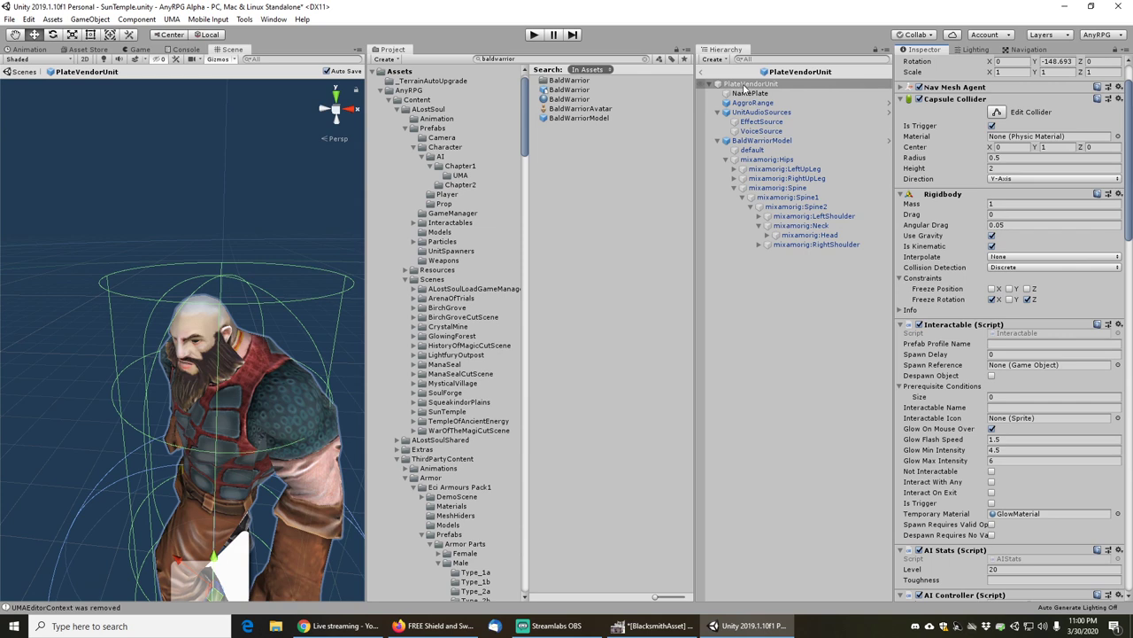
- Assign PlateVendorUnit as the Character Unit of BaldWarriorModel's Character Animation Event Receiver and return to the SunTemple scene
{"action": "left_click", "coordinate": [762, 140]}
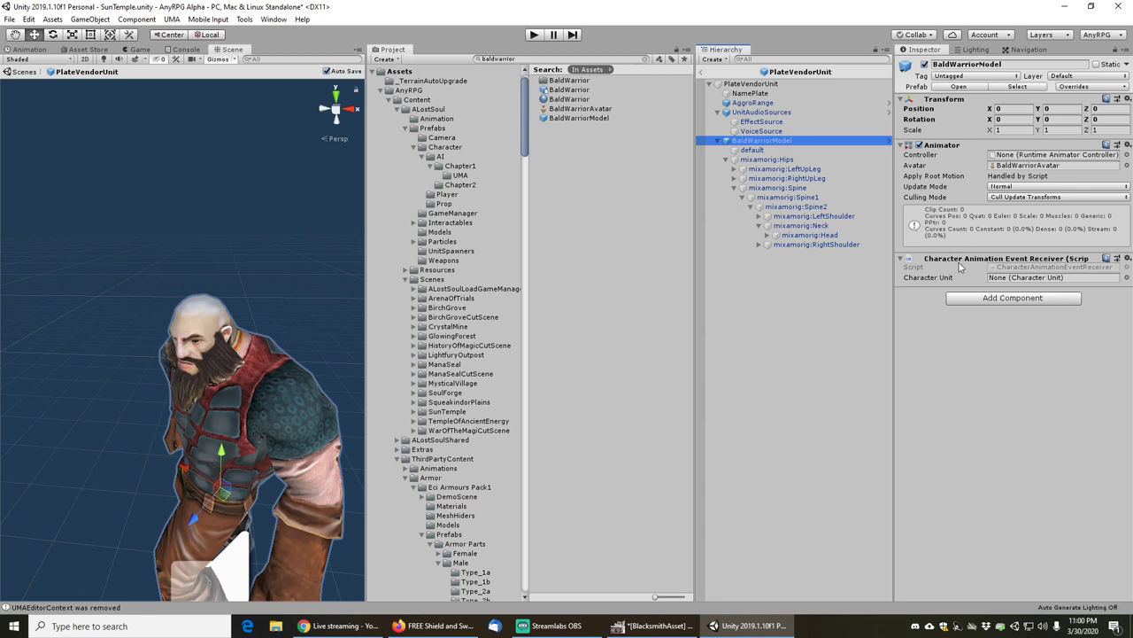
{"action": "left_click_drag", "start_coordinate": [751, 83], "coordinate": [1001, 279]}
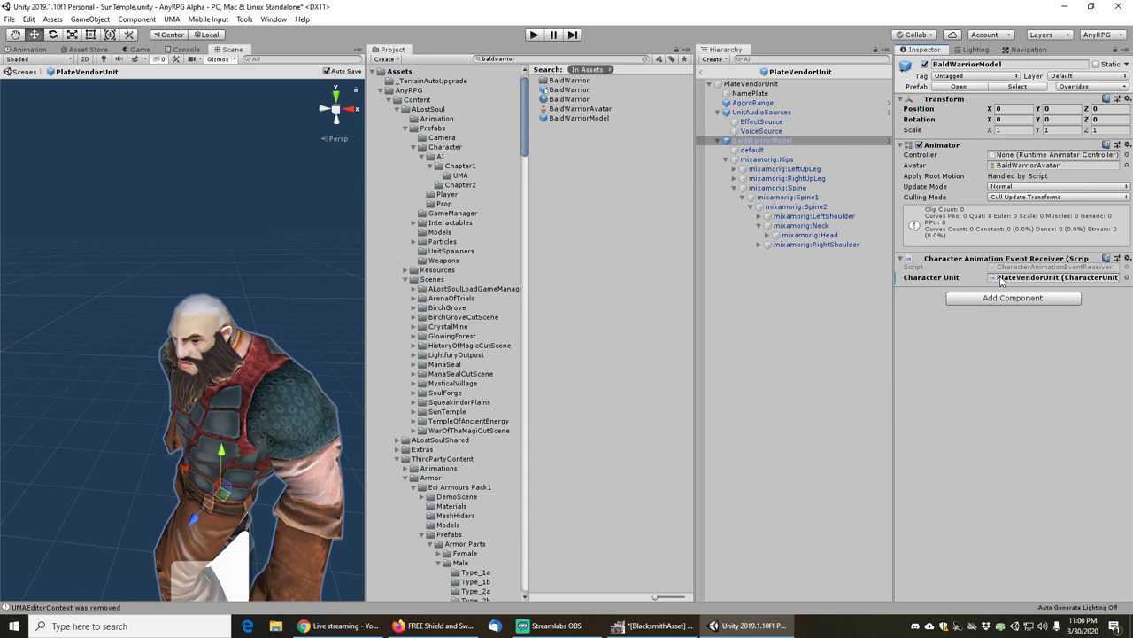
{"action": "left_click", "coordinate": [751, 85]}
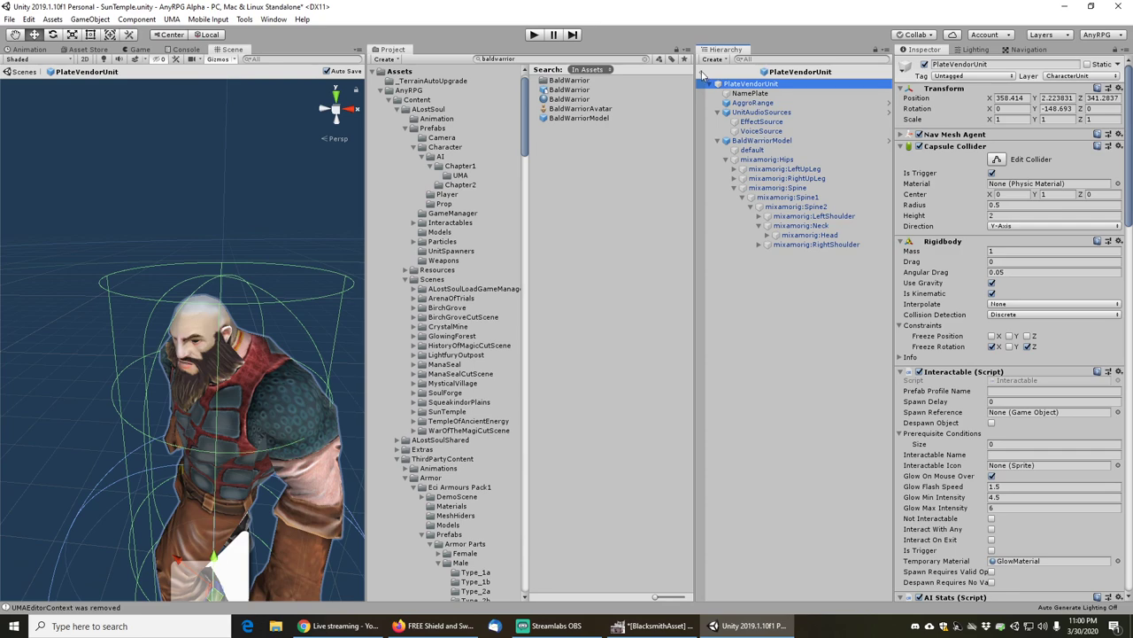
{"action": "left_click", "coordinate": [701, 74]}
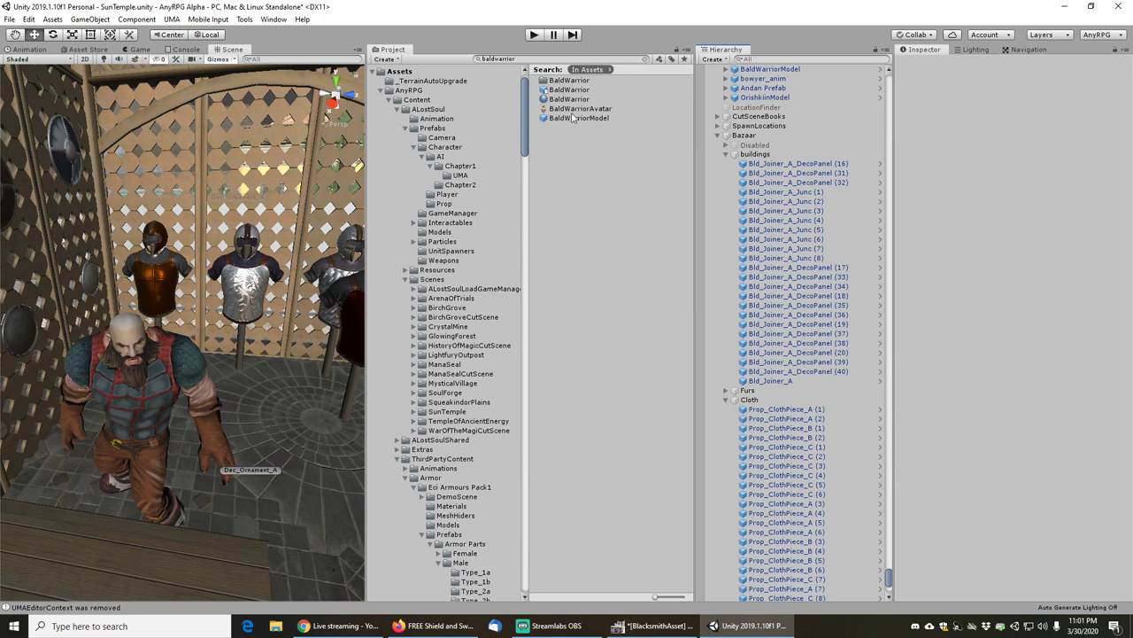
- Locate the PlateVendorUnit prefab with the search "platevendorun" and move it from the UMA folder to the Chapter2 folder
{"action": "left_click", "coordinate": [548, 58]}
{"action": "type", "text": "platevendorun"}
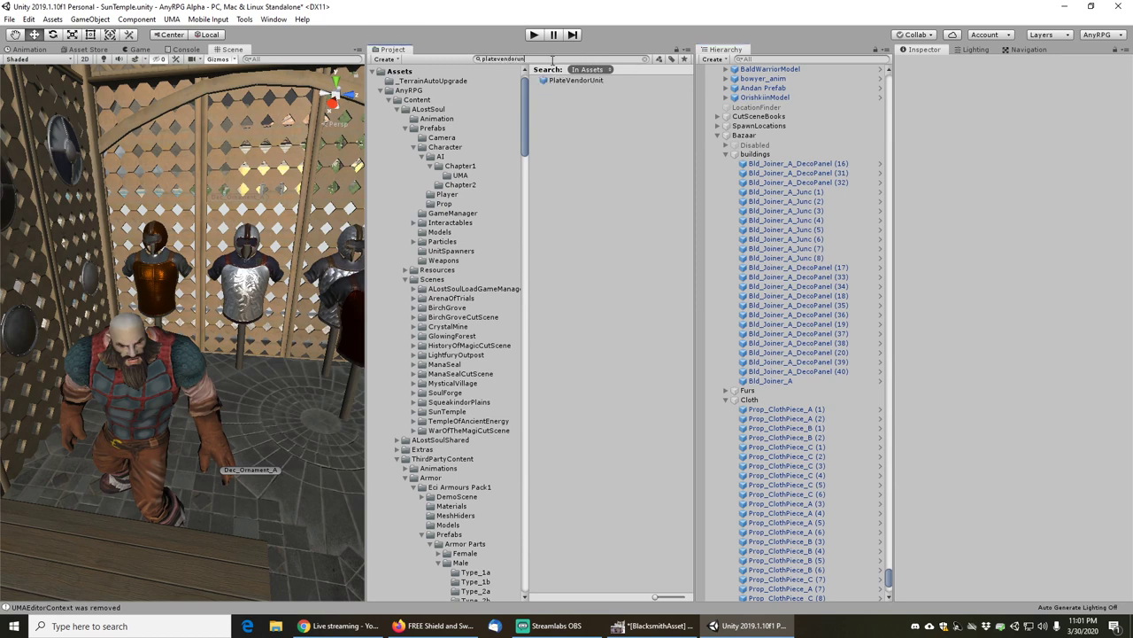
{"action": "left_click", "coordinate": [578, 80]}
{"action": "left_click", "coordinate": [646, 58]}
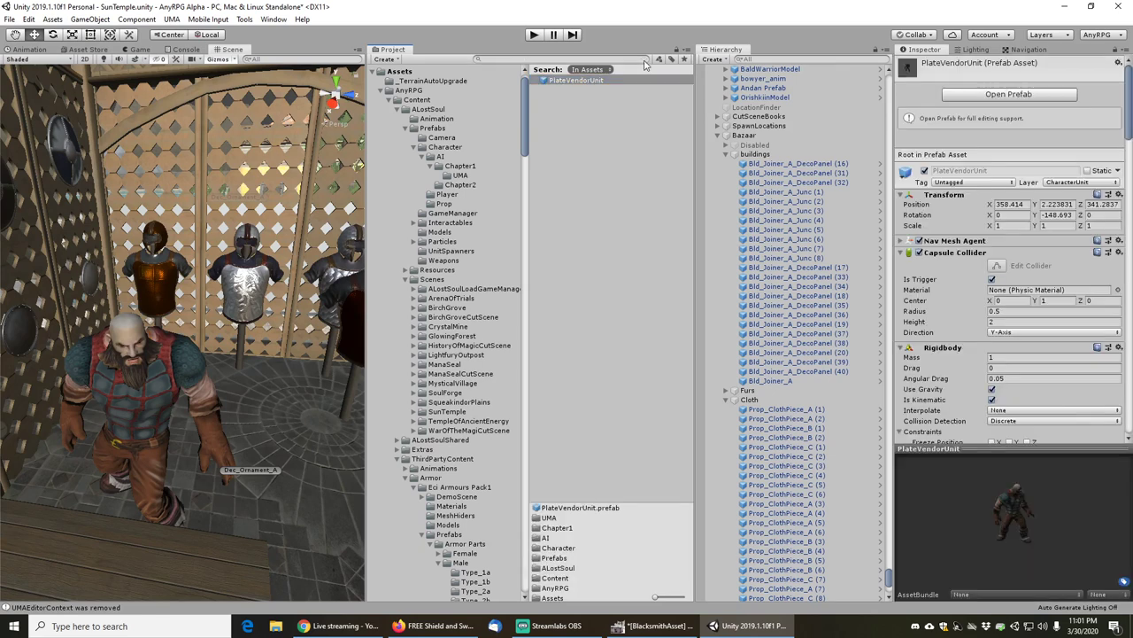
{"action": "left_click_drag", "start_coordinate": [572, 104], "coordinate": [470, 188]}
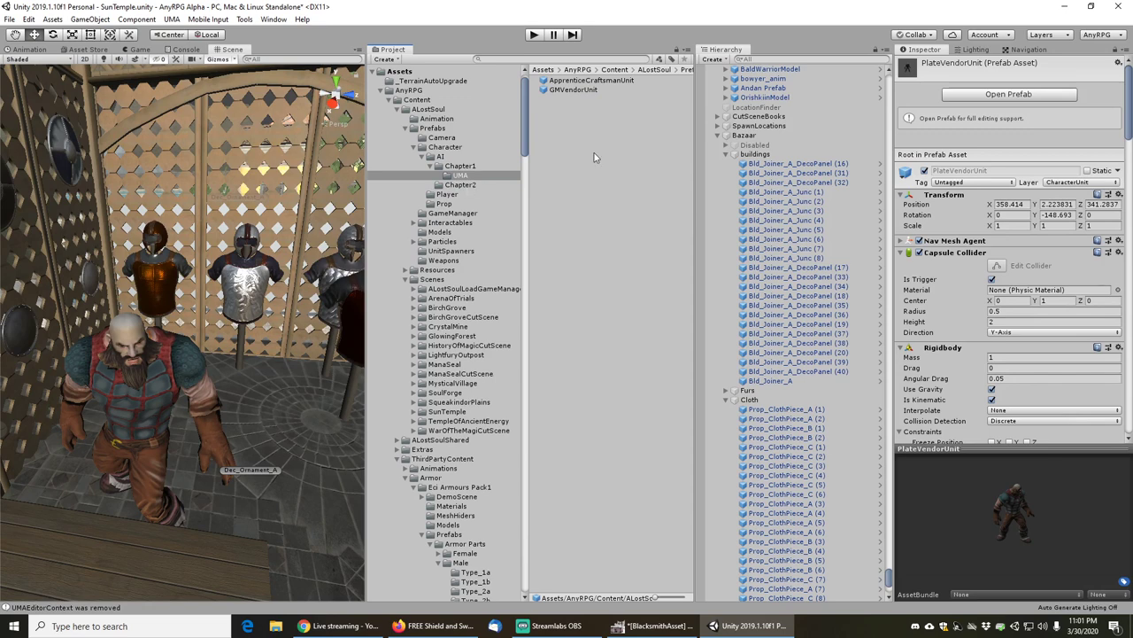
- Place the PlateVendorUnit prefab from the Chapter2 folder in the armor stall beside the bald warrior and activate the Rotate tool
{"action": "left_click", "coordinate": [470, 189]}
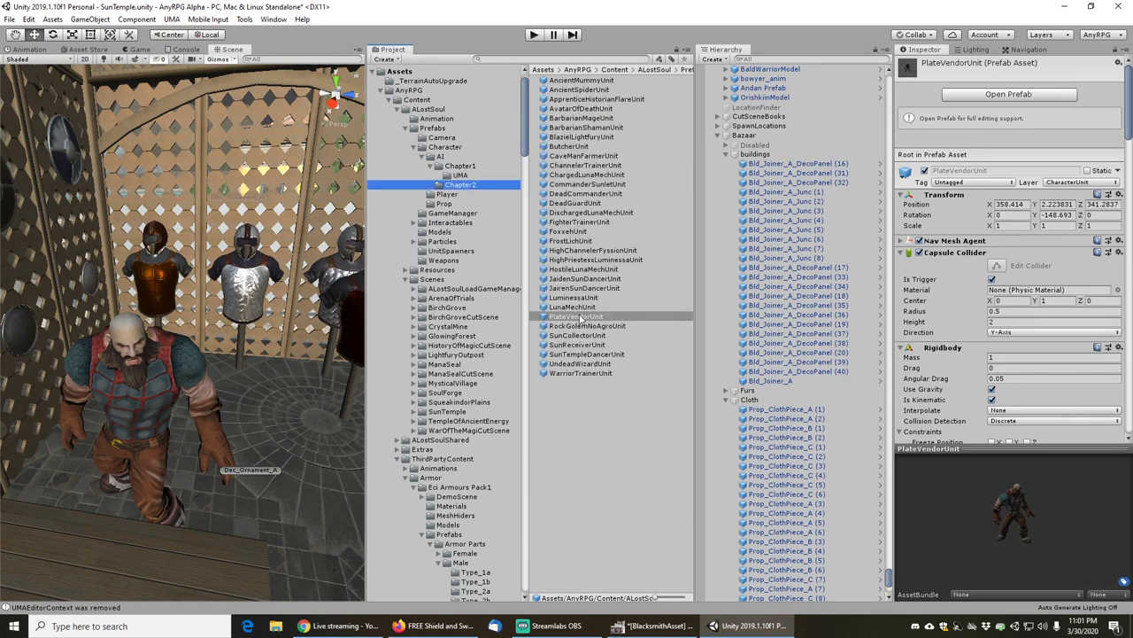
{"action": "left_click_drag", "start_coordinate": [576, 316], "coordinate": [282, 495]}
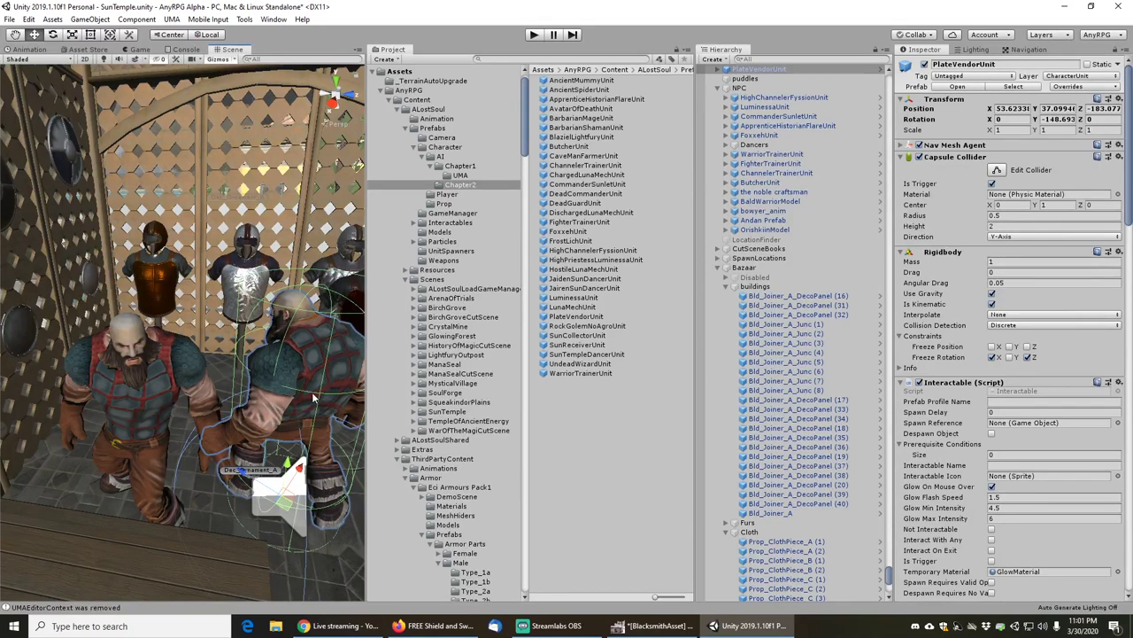
{"action": "key", "text": "e"}
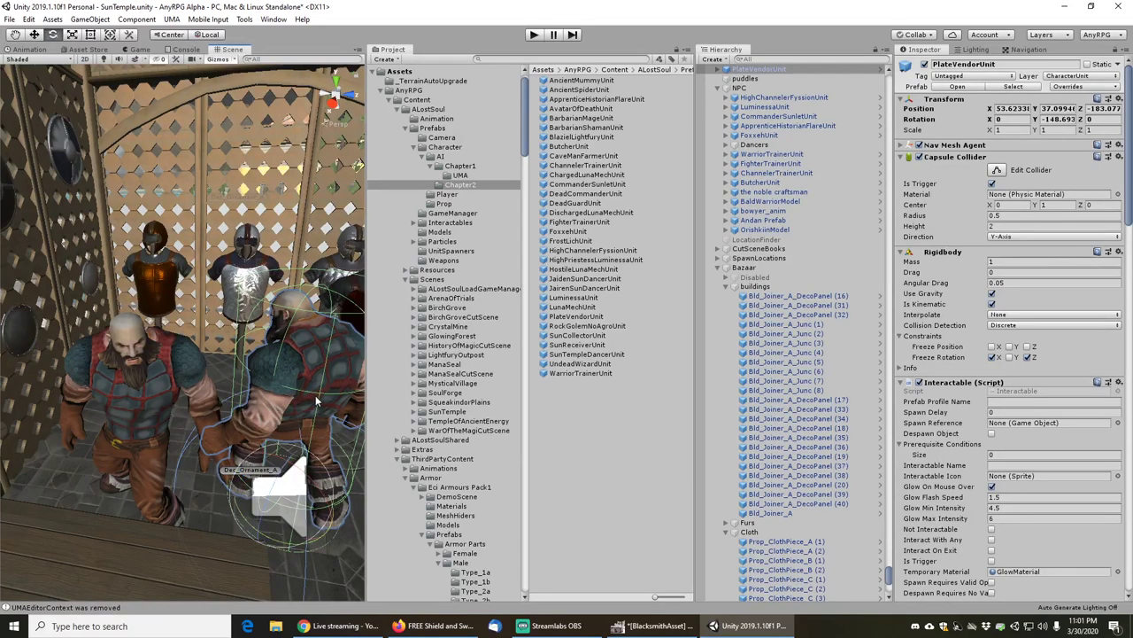
- Copy BaldWarriorModel's Transform component and paste its values onto PlateVendorUnit in the armor stall
{"action": "left_click", "coordinate": [132, 395]}
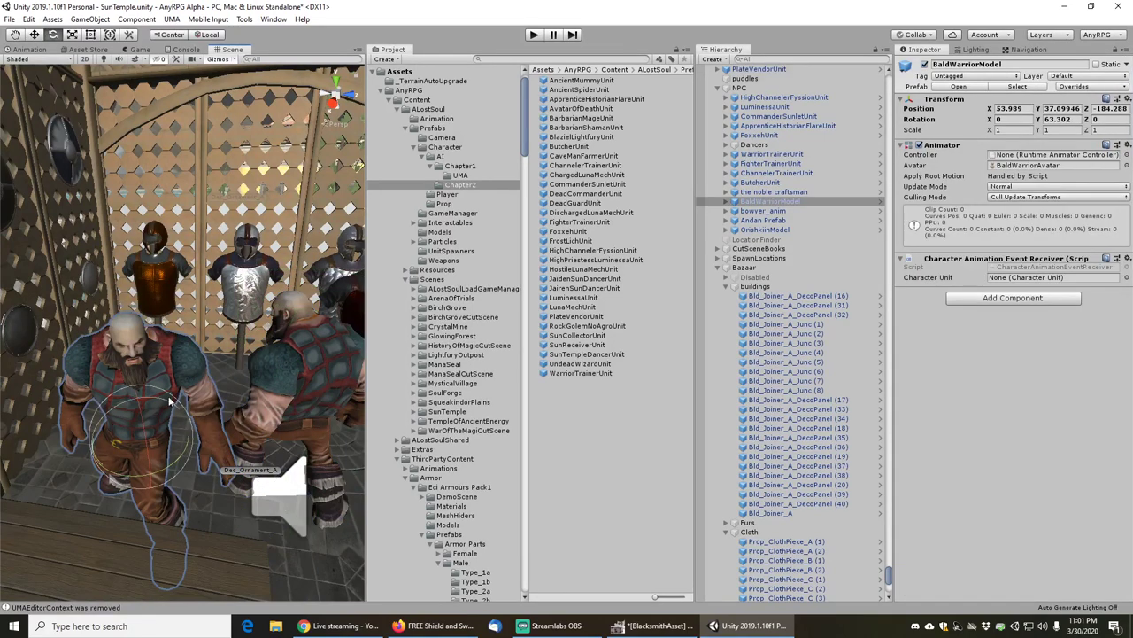
{"action": "right_click", "coordinate": [946, 104]}
{"action": "left_click", "coordinate": [989, 150]}
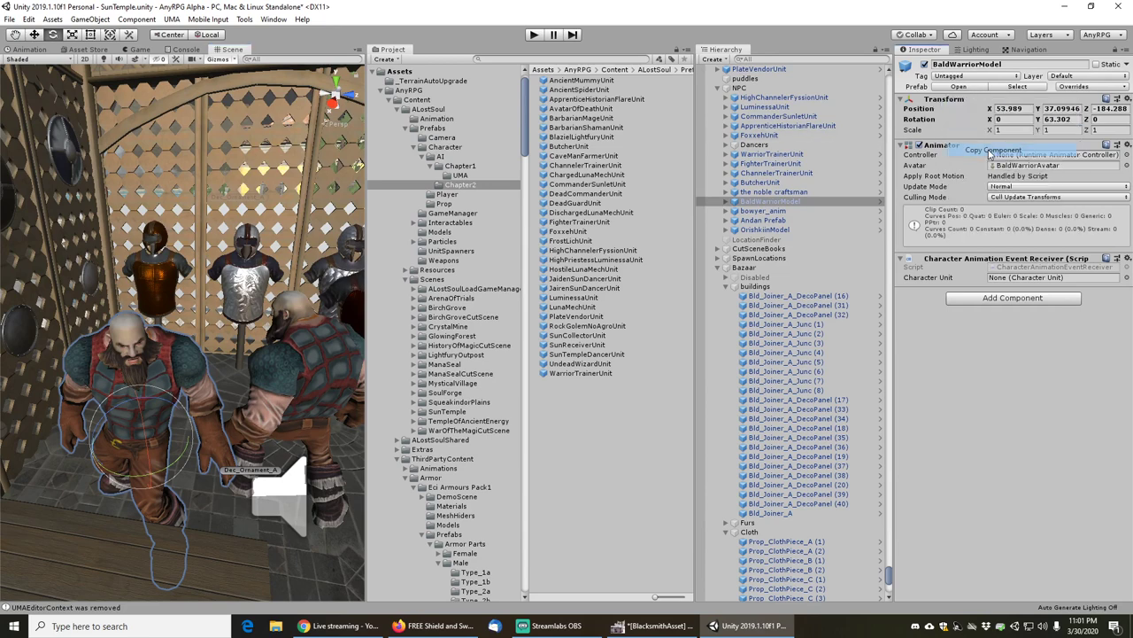
{"action": "left_click", "coordinate": [305, 367]}
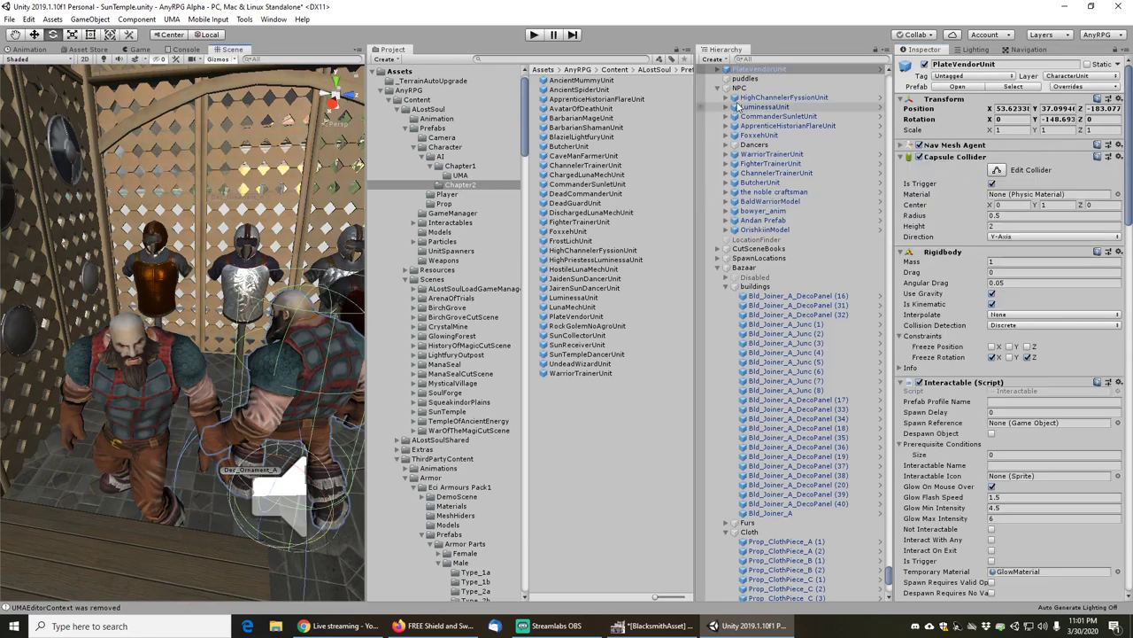
{"action": "right_click", "coordinate": [946, 104]}
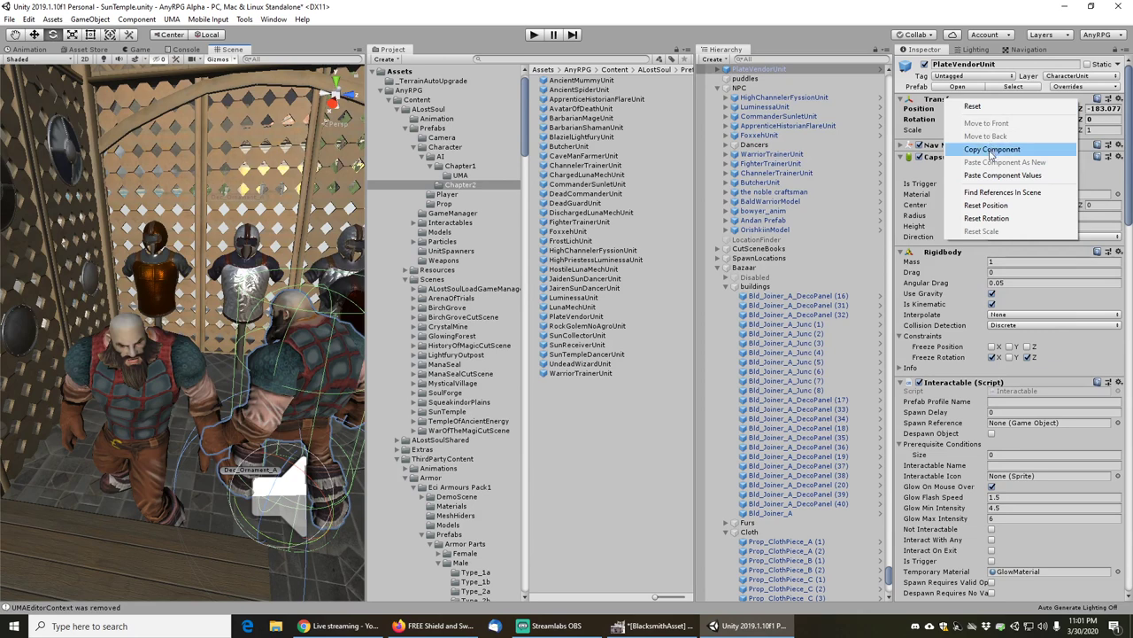
{"action": "left_click", "coordinate": [1000, 175]}
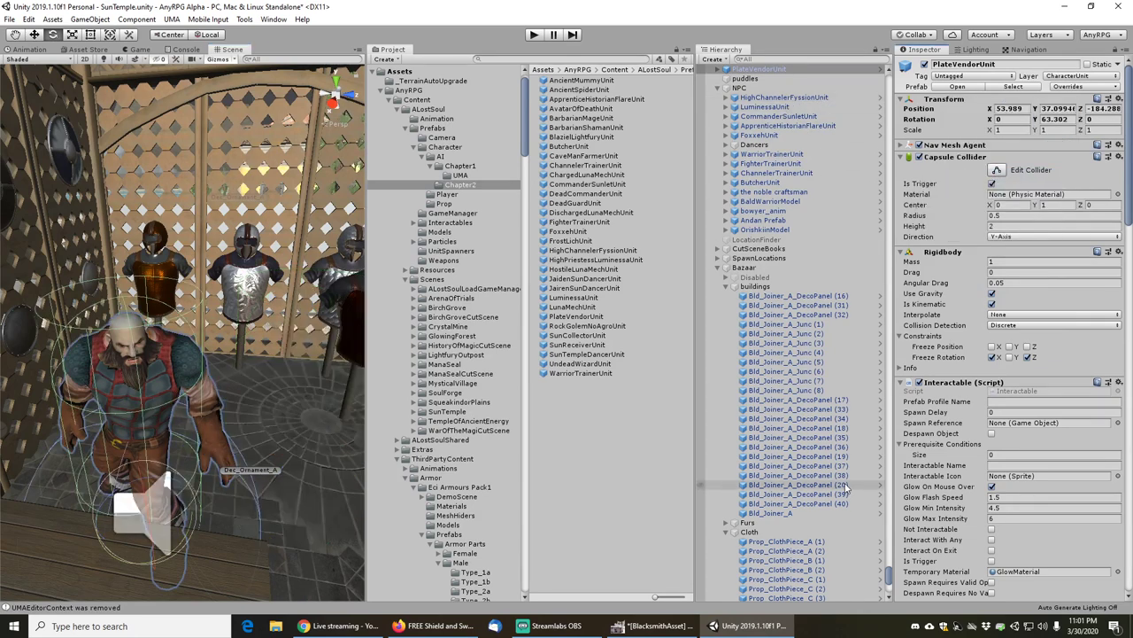
- Move PlateVendorUnit under the NPC group in the hierarchy and deactivate the original BaldWarriorModel
{"action": "left_click_drag", "start_coordinate": [765, 74], "coordinate": [737, 89]}
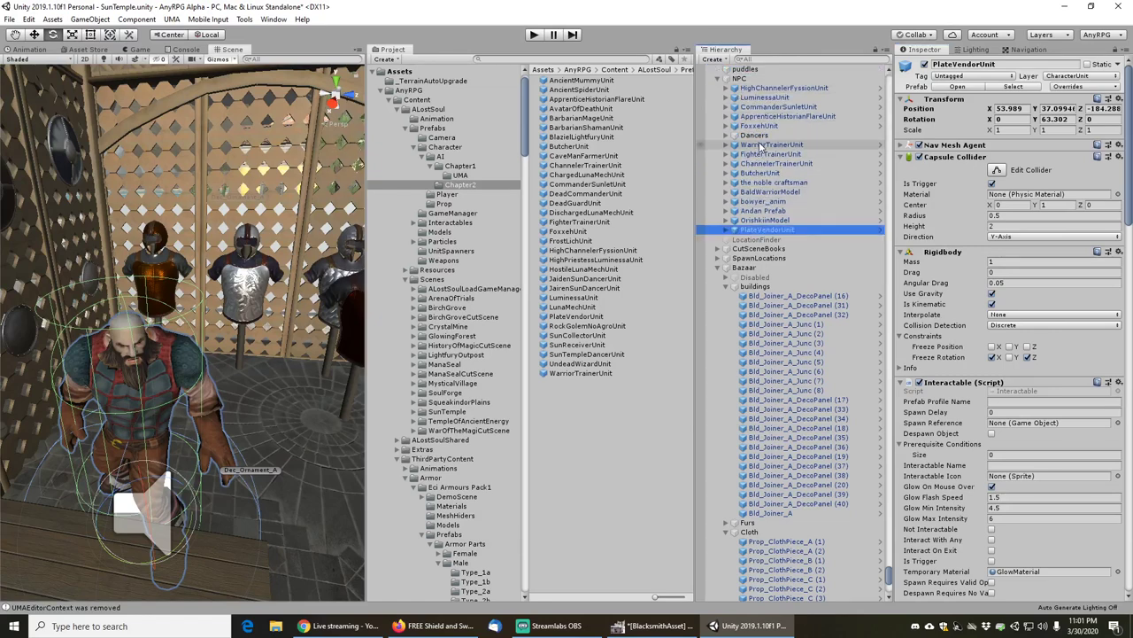
{"action": "left_click", "coordinate": [769, 191]}
{"action": "left_click", "coordinate": [924, 65]}
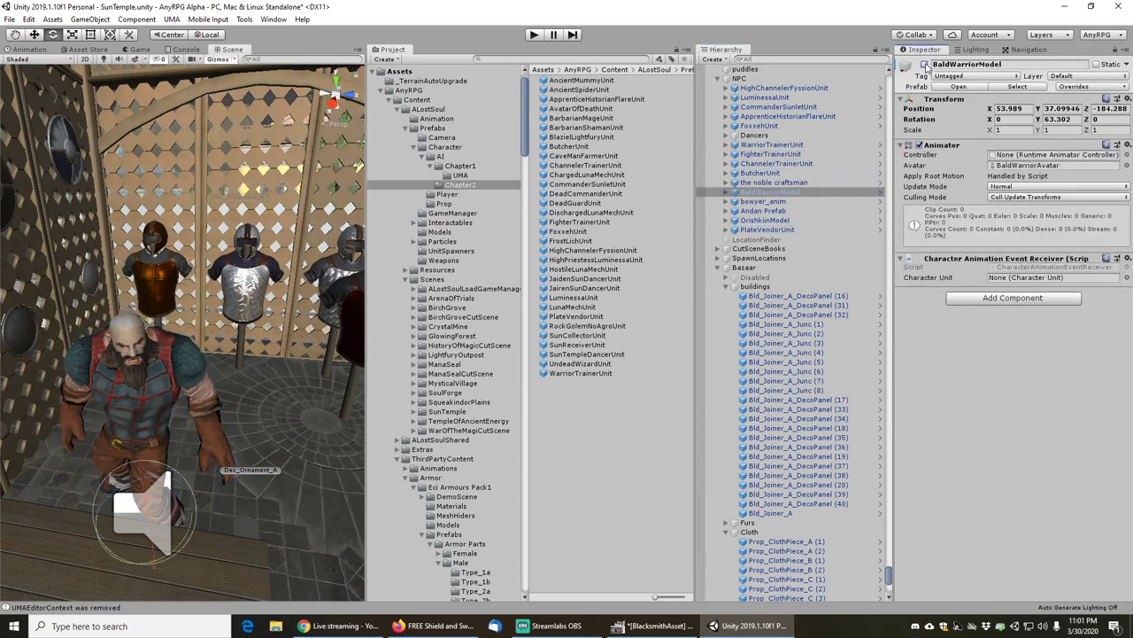
- Select the noble craftsman model beside the forge and search the project assets for "nobleb"
{"action": "left_click_drag", "start_coordinate": [263, 307], "coordinate": [144, 327], "text": "alt"}
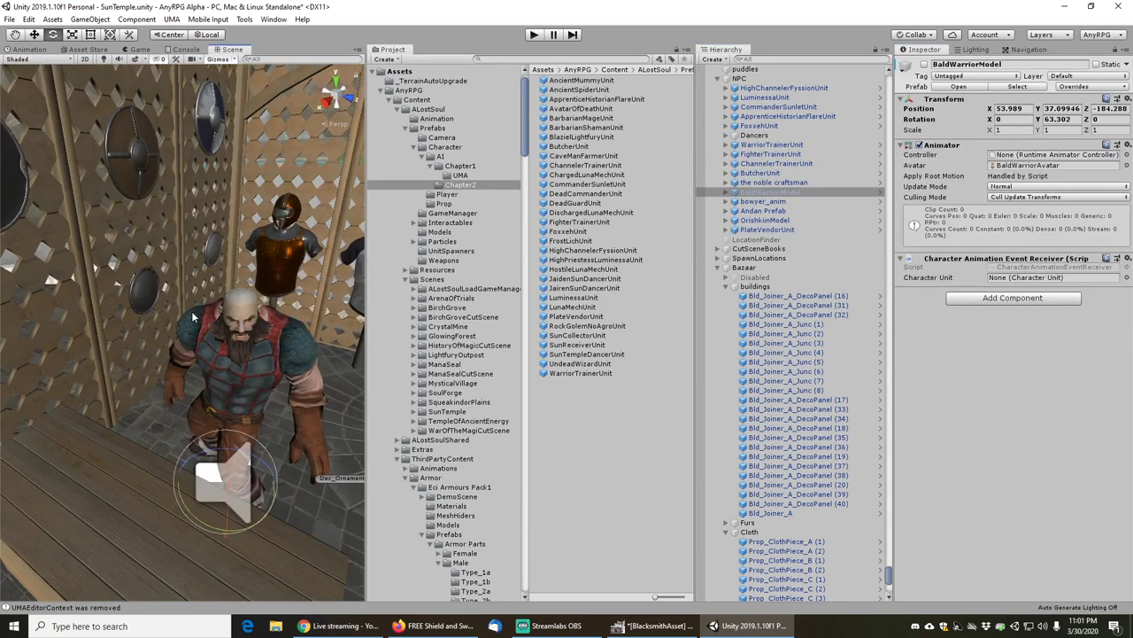
{"action": "middle_click_drag", "start_coordinate": [144, 328], "coordinate": [168, 310]}
{"action": "mouse_move", "coordinate": [168, 310]}
{"action": "left_mouse_down", "text": "alt"}
{"action": "mouse_move", "coordinate": [305, 278]}
{"action": "mouse_move", "coordinate": [186, 310]}
{"action": "left_mouse_up", "text": "alt"}
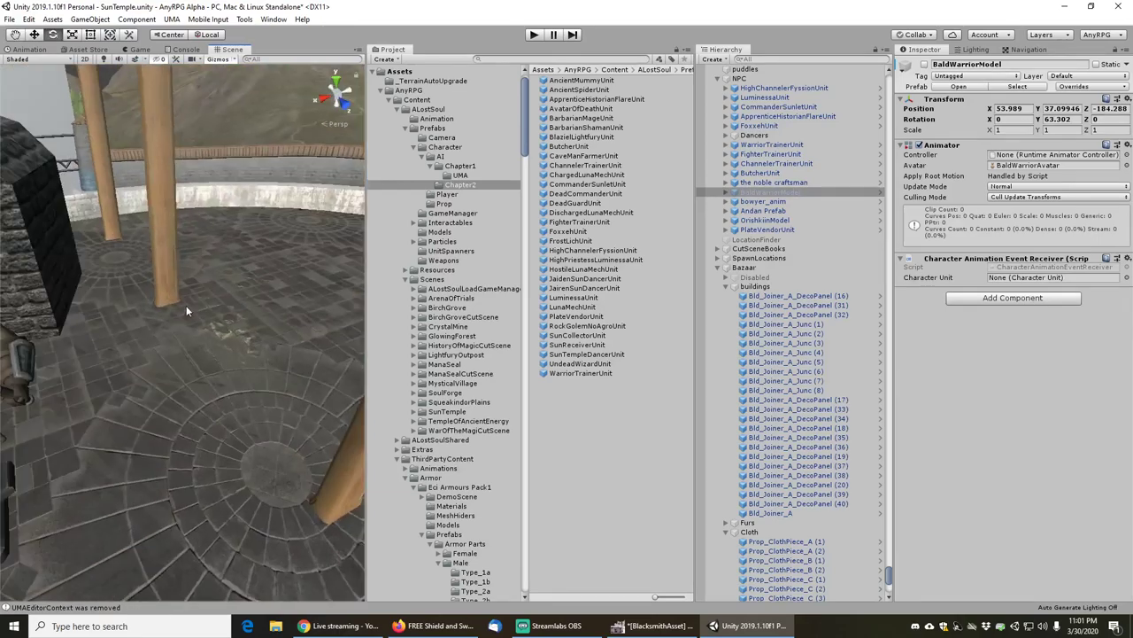
{"action": "right_click_drag", "start_coordinate": [186, 304], "coordinate": [238, 366]}
{"action": "scroll", "coordinate": [226, 319], "scroll_direction": "up", "scroll_amount": 2}
{"action": "left_click", "coordinate": [183, 268]}
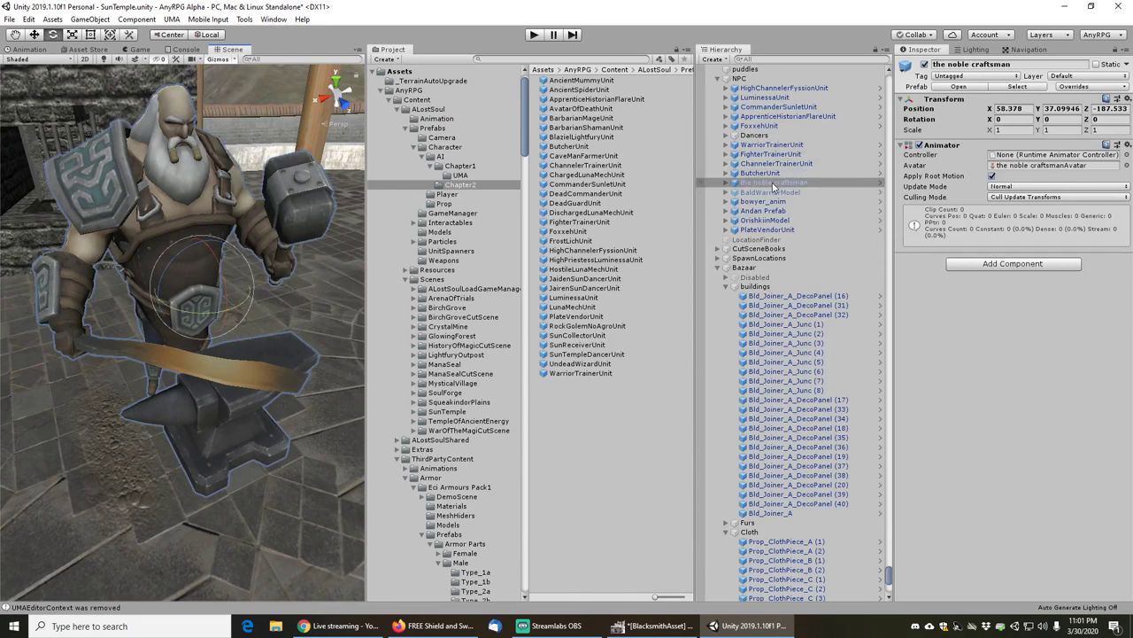
{"action": "scroll", "coordinate": [274, 252], "scroll_direction": "down", "scroll_amount": 3}
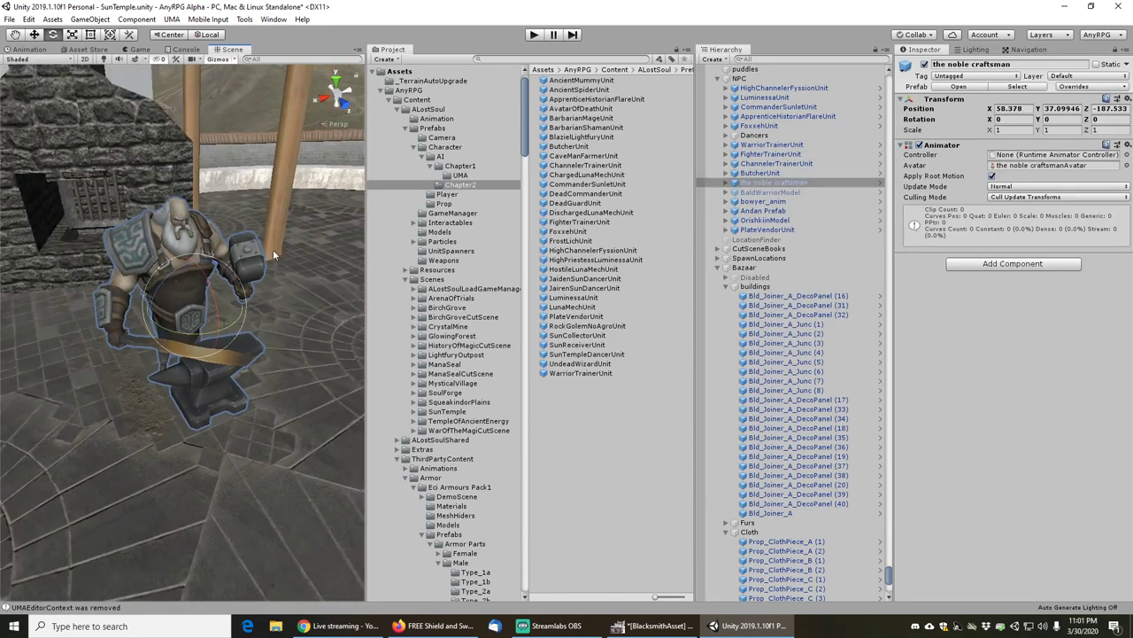
{"action": "middle_click_drag", "start_coordinate": [246, 238], "coordinate": [240, 255]}
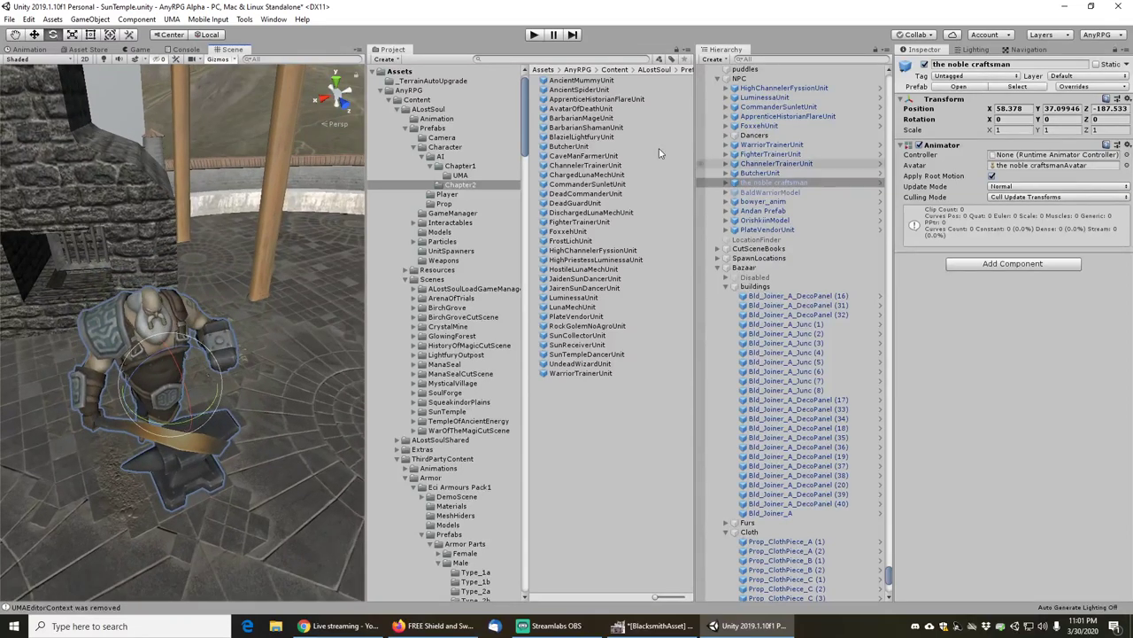
{"action": "left_click", "coordinate": [568, 59]}
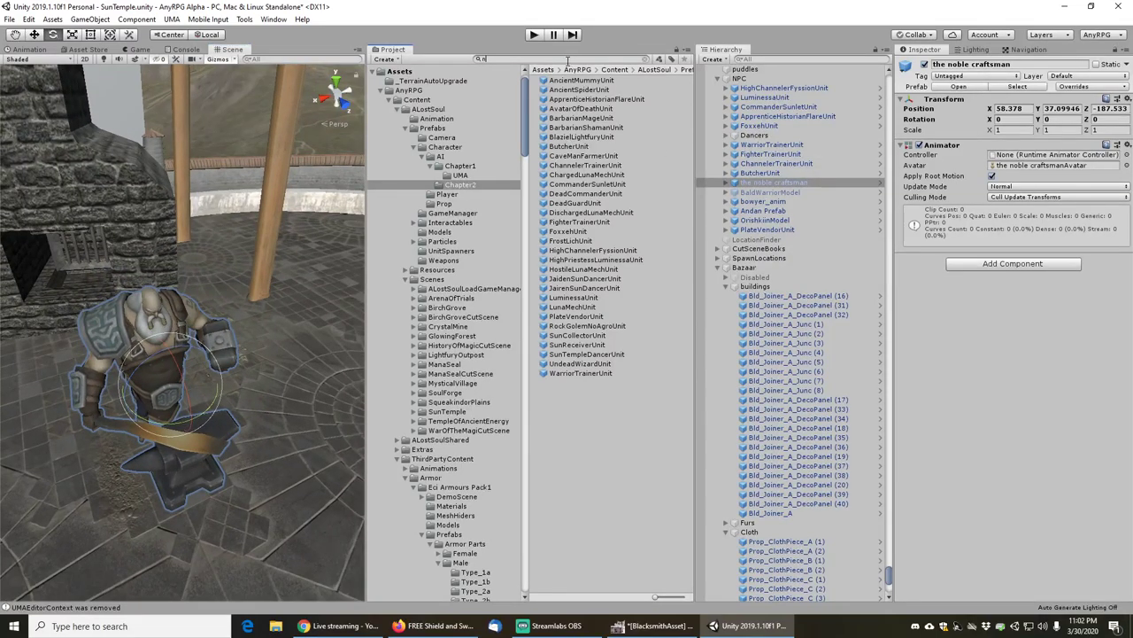
{"action": "type", "text": "noblebla"}
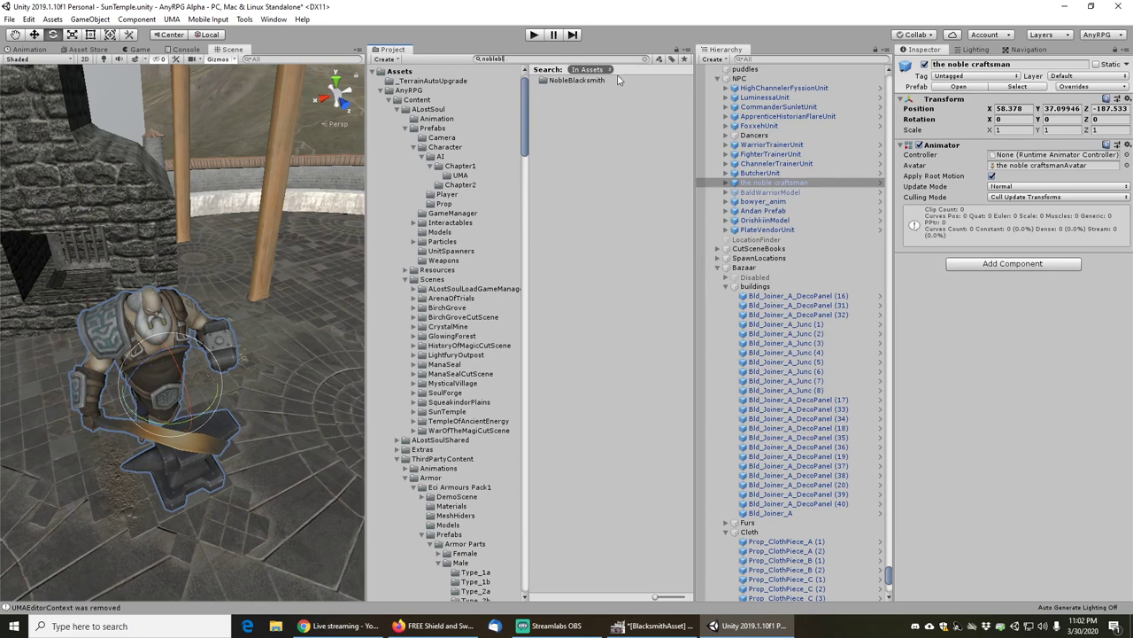
- Duplicate the PlateVendorUnit prefab in the Chapter2 folder and rename the copy BlacksmithUnit
{"action": "left_click", "coordinate": [465, 185]}
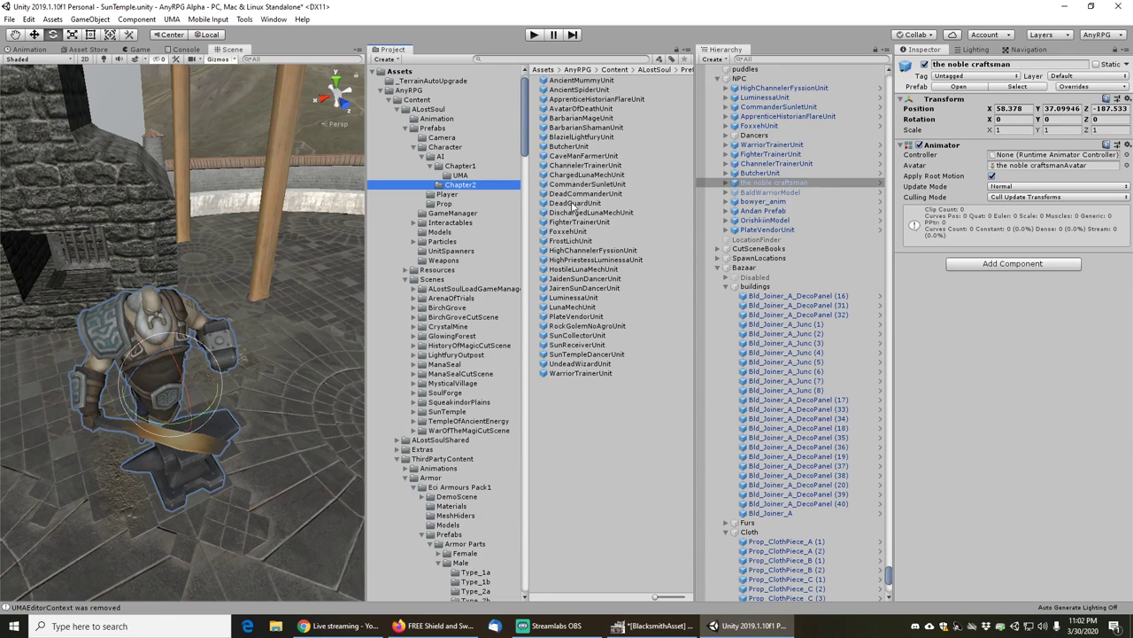
{"action": "left_click", "coordinate": [571, 316]}
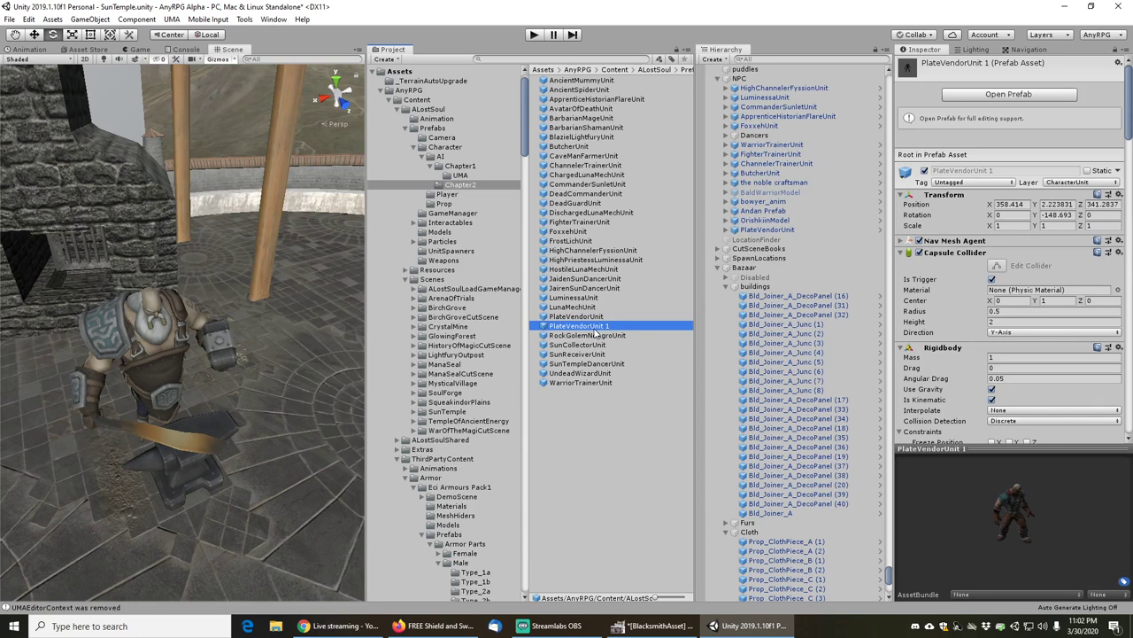
{"action": "key", "text": "F2"}
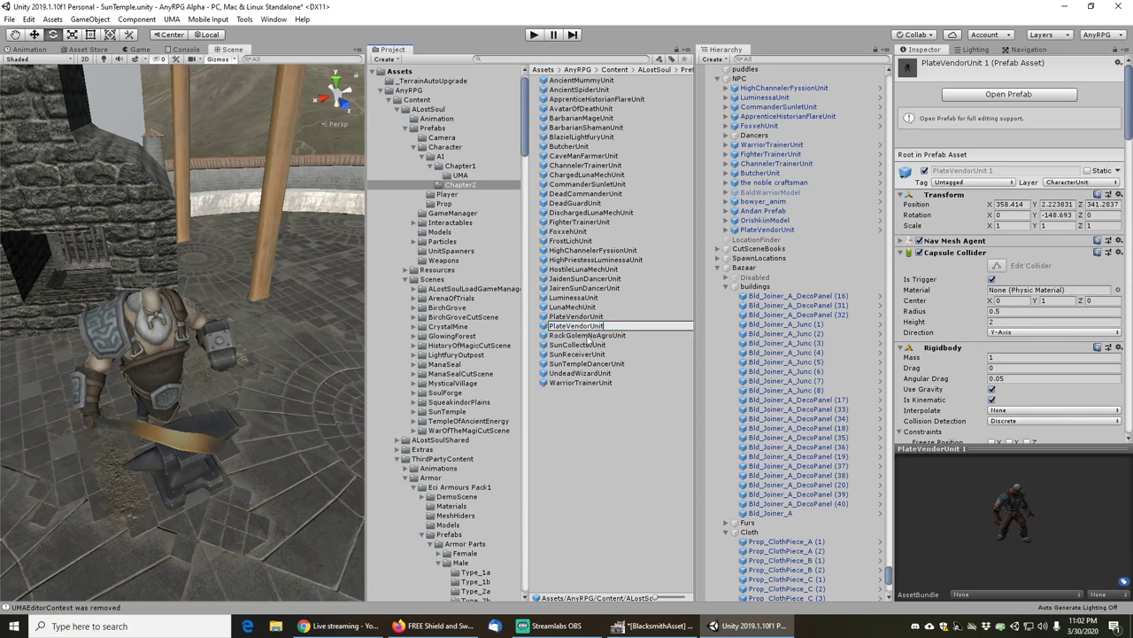
{"action": "key", "text": "shift+Right"}
{"action": "key", "text": "shift+Right"}
{"action": "key", "text": "shift+Right"}
{"action": "key", "text": "shift+Right"}
{"action": "key", "text": "shift+Right"}
{"action": "key", "text": "shift+Right"}
{"action": "type", "text": "Blacksmith"}
{"action": "key", "text": "Return"}
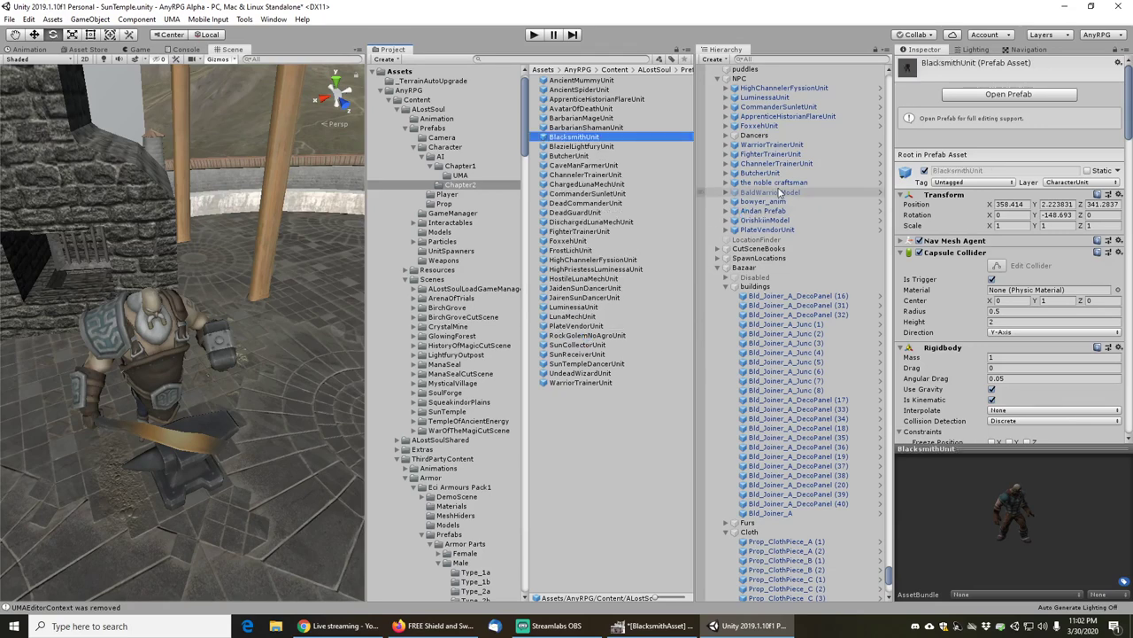
- Open the BlacksmithUnit prefab for editing and delete its BaldWarriorModel child
{"action": "left_click", "coordinate": [998, 95]}
{"action": "left_click", "coordinate": [757, 122]}
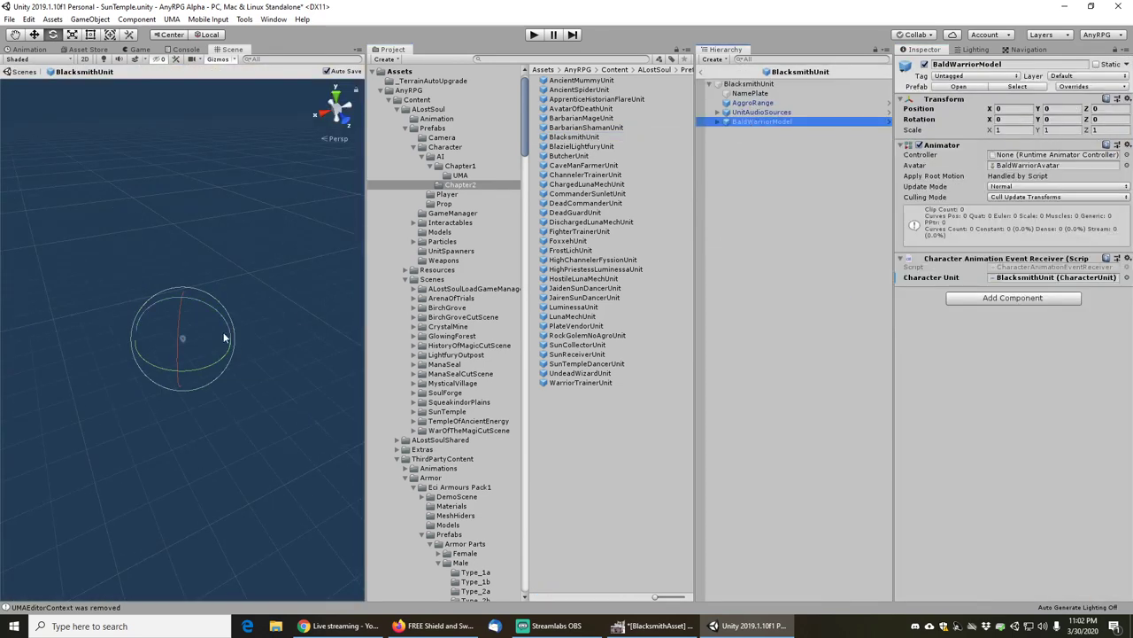
{"action": "key", "text": "Delete"}
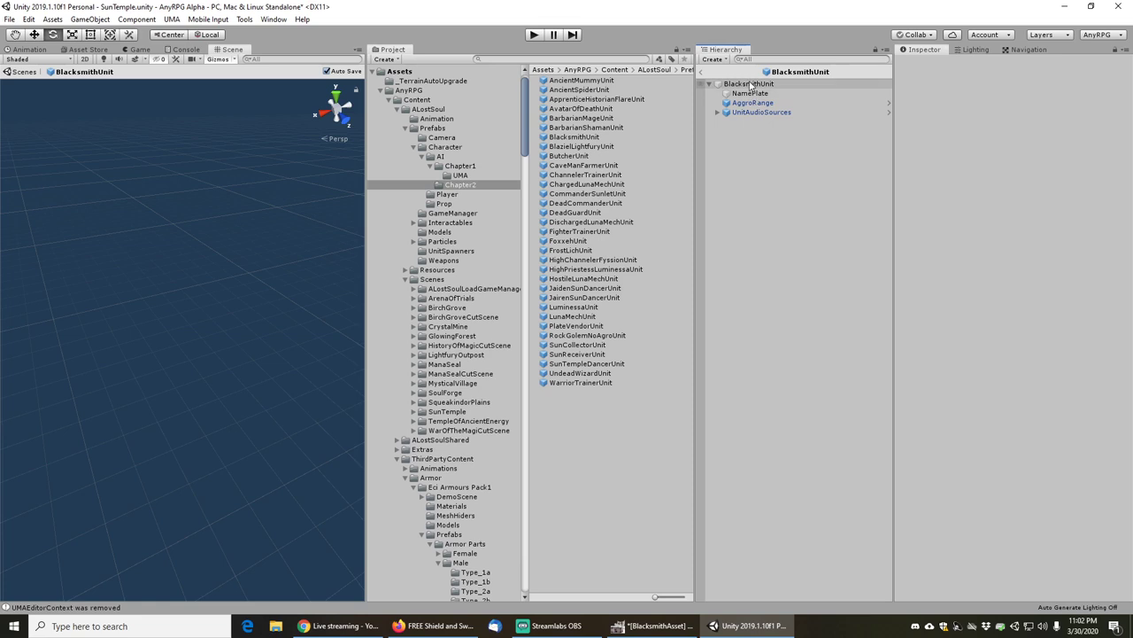
- Find the noble craftsman prefab with the search "noble", add it as a child of BlacksmithUnit and reset its transform
{"action": "left_click", "coordinate": [612, 58]}
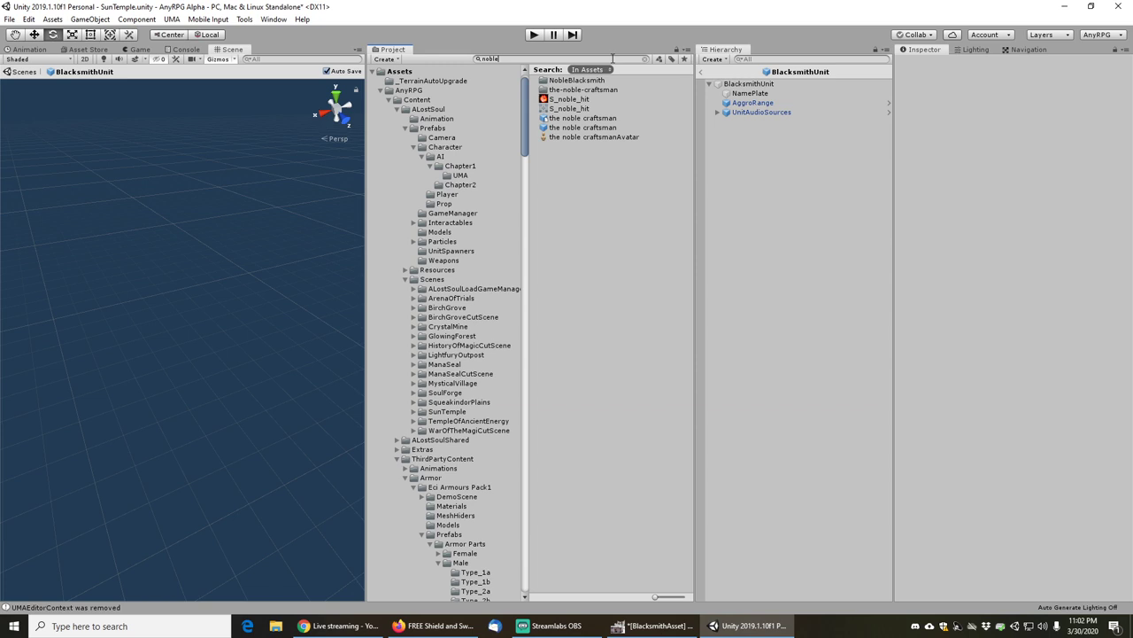
{"action": "left_click_drag", "start_coordinate": [572, 129], "coordinate": [749, 85]}
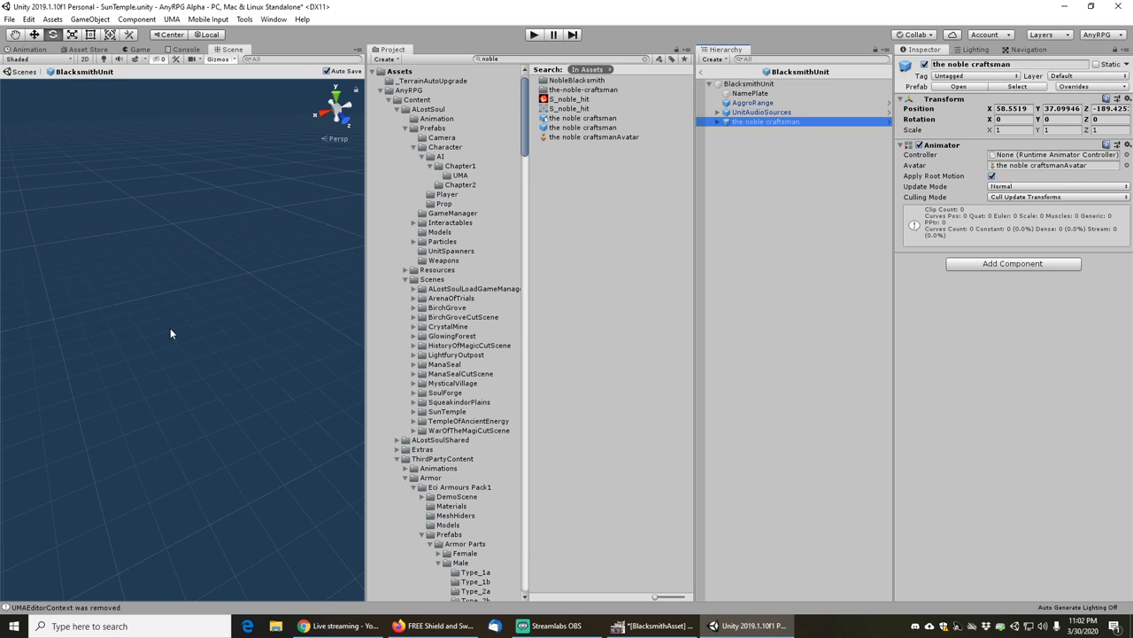
{"action": "right_click", "coordinate": [943, 104]}
{"action": "left_click", "coordinate": [979, 108]}
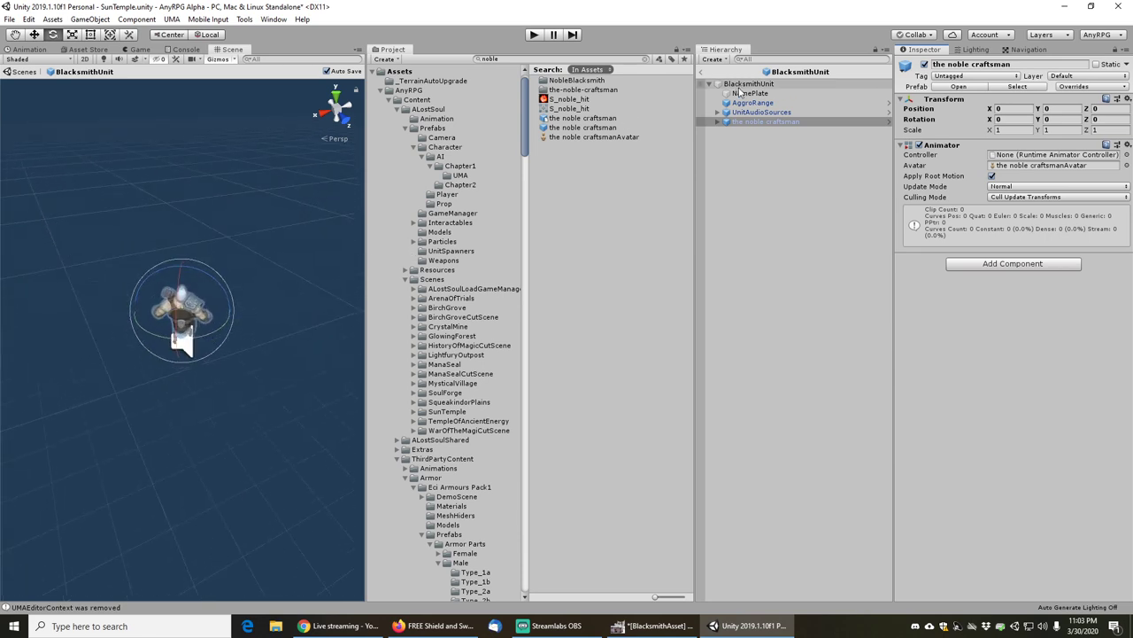
- Select the BlacksmithUnit root and examine from the front how the noble craftsman model sits in its capsule collider
{"action": "left_click", "coordinate": [743, 84]}
{"action": "scroll", "coordinate": [224, 235], "scroll_direction": "up", "scroll_amount": 6}
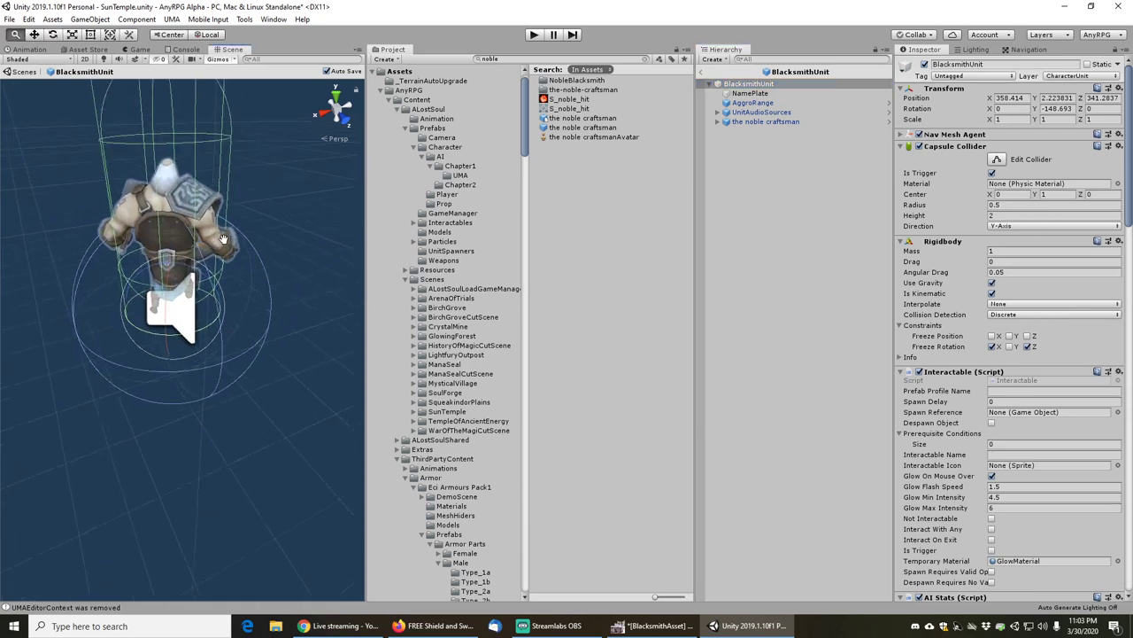
{"action": "left_click_drag", "start_coordinate": [224, 239], "coordinate": [225, 185]}
{"action": "right_click_drag", "start_coordinate": [225, 185], "coordinate": [142, 359]}
{"action": "middle_click_drag", "start_coordinate": [292, 310], "coordinate": [27, 292]}
{"action": "right_click_drag", "start_coordinate": [265, 363], "coordinate": [136, 351]}
{"action": "middle_click_drag", "start_coordinate": [314, 352], "coordinate": [228, 284]}
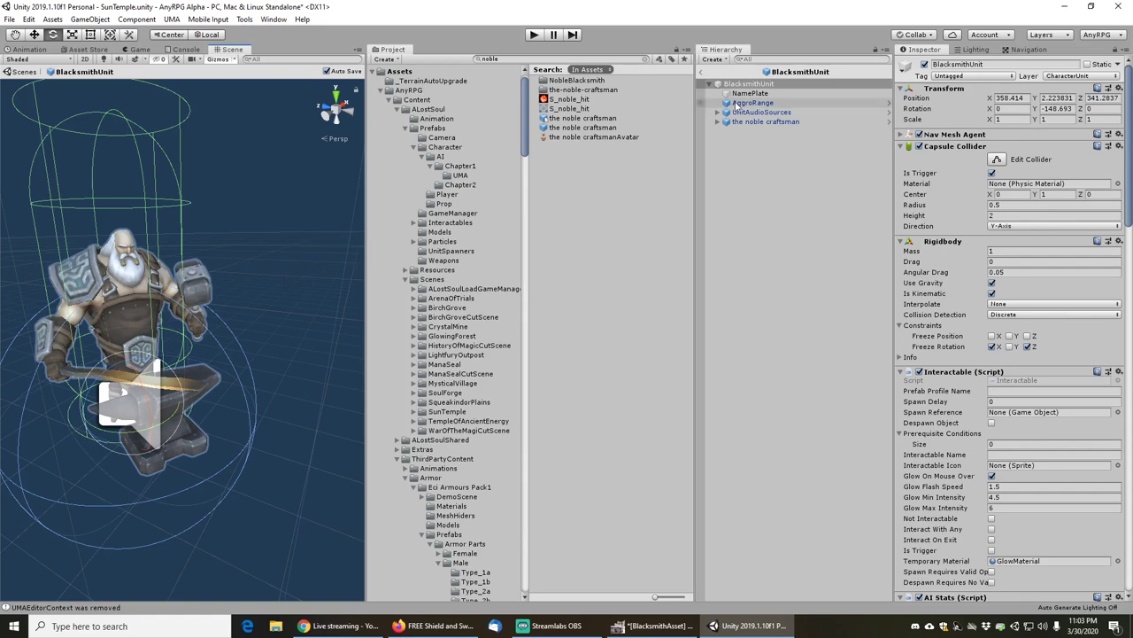
- Return from prefab editing to the scene, find the BlacksmithUnit prefab with the search "blacksmithun" and add it under the NPC object
{"action": "left_click", "coordinate": [704, 73]}
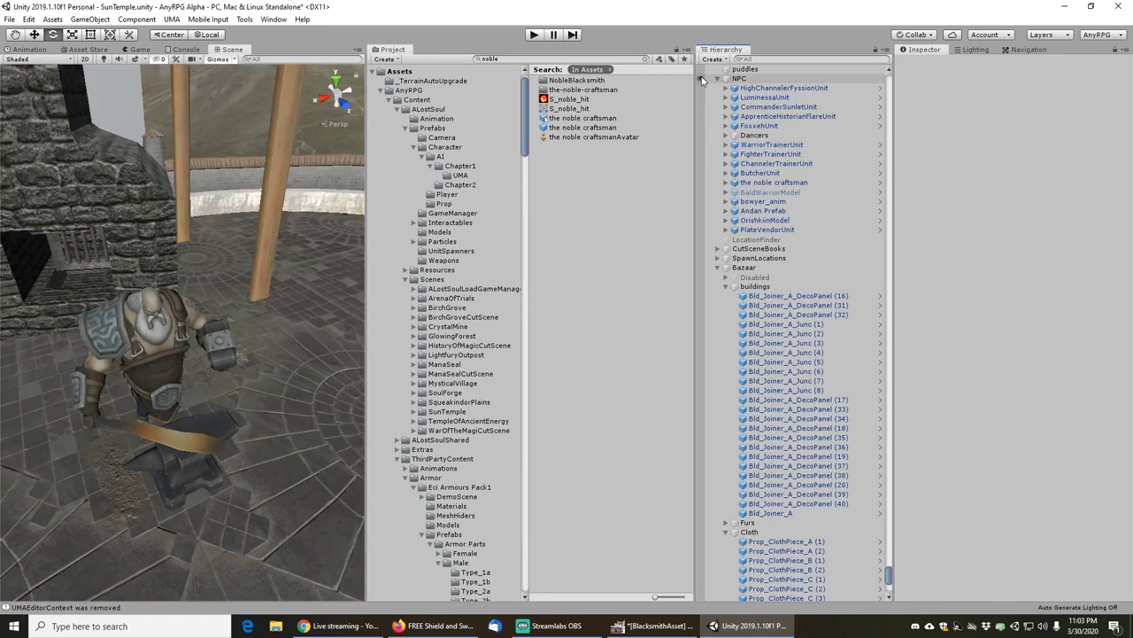
{"action": "middle_click_drag", "start_coordinate": [318, 371], "coordinate": [271, 315]}
{"action": "scroll", "coordinate": [271, 314], "scroll_direction": "down", "scroll_amount": 5}
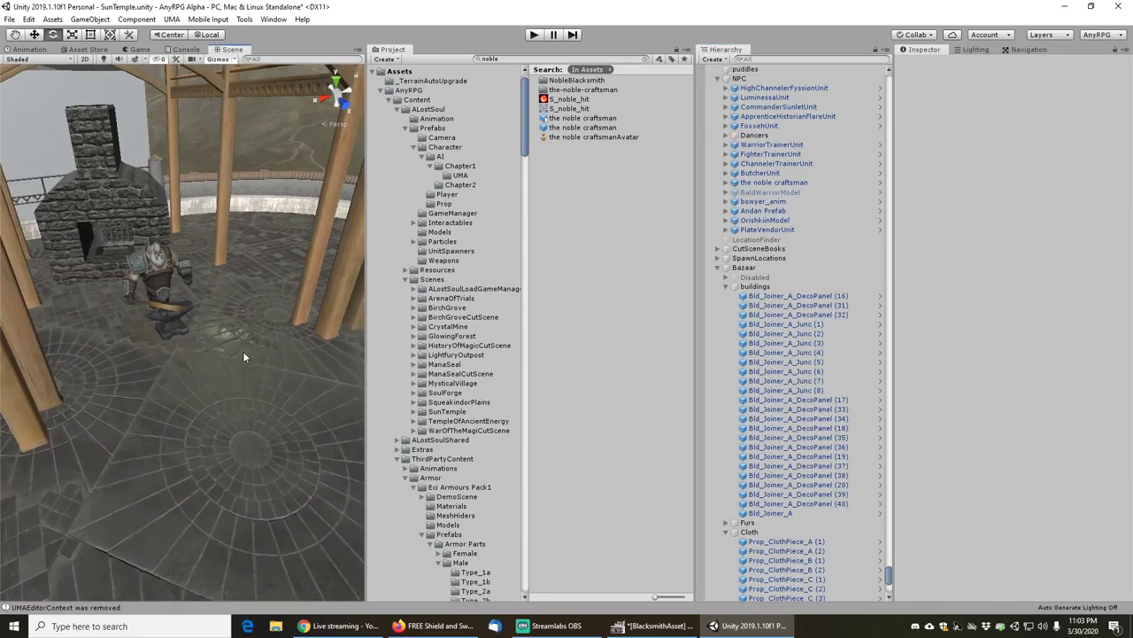
{"action": "right_click_drag", "start_coordinate": [245, 357], "coordinate": [296, 297]}
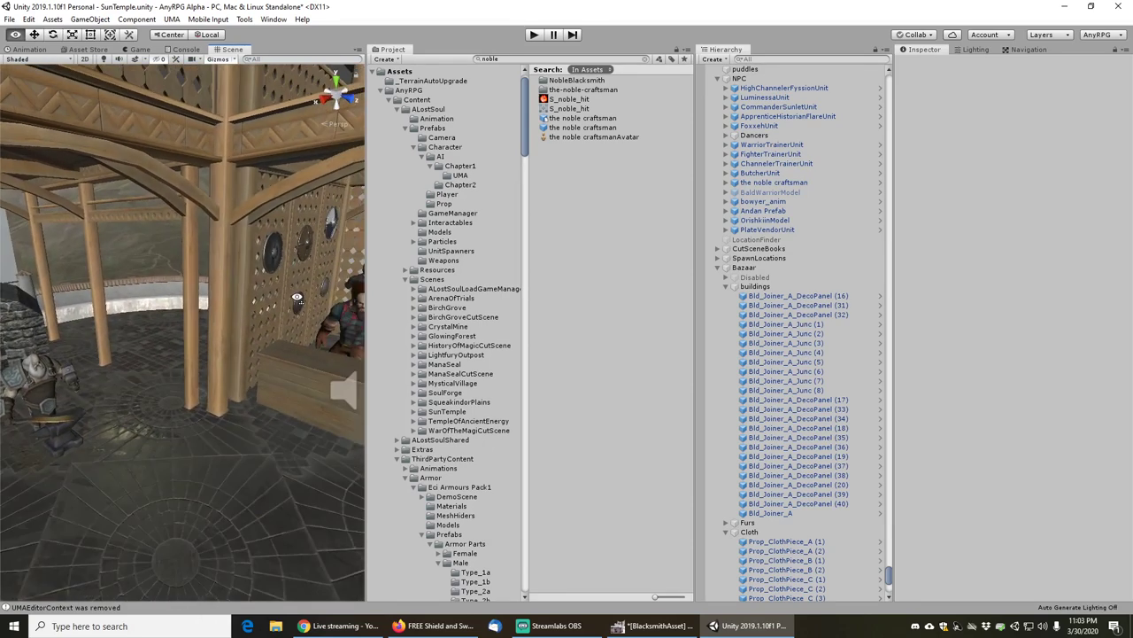
{"action": "middle_click_drag", "start_coordinate": [296, 301], "coordinate": [277, 260]}
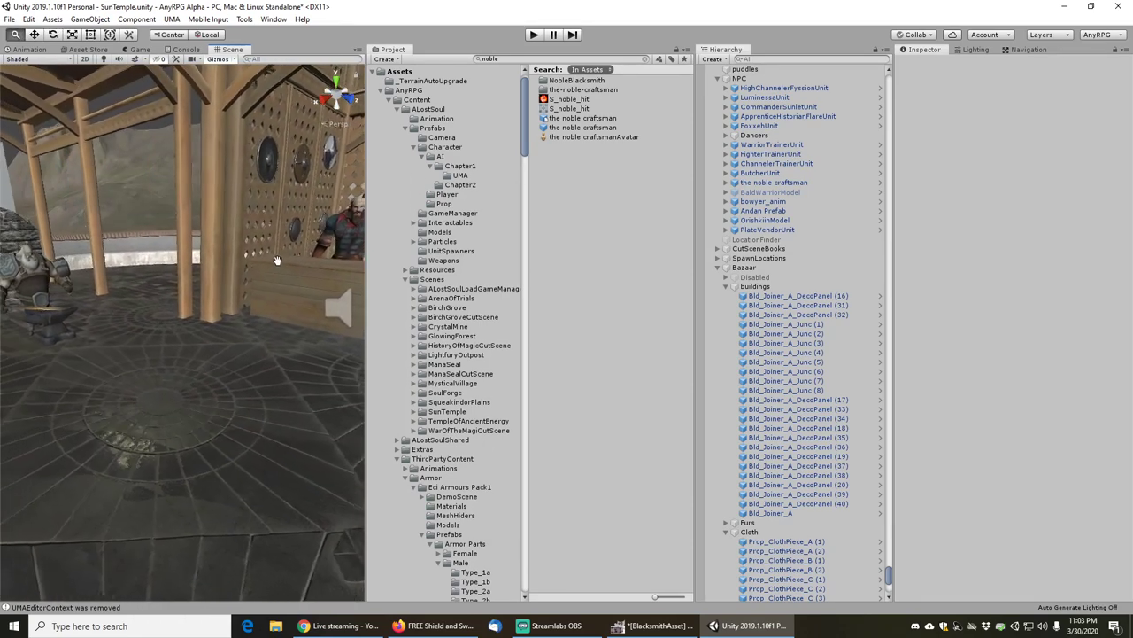
{"action": "right_click_drag", "start_coordinate": [277, 259], "coordinate": [196, 390]}
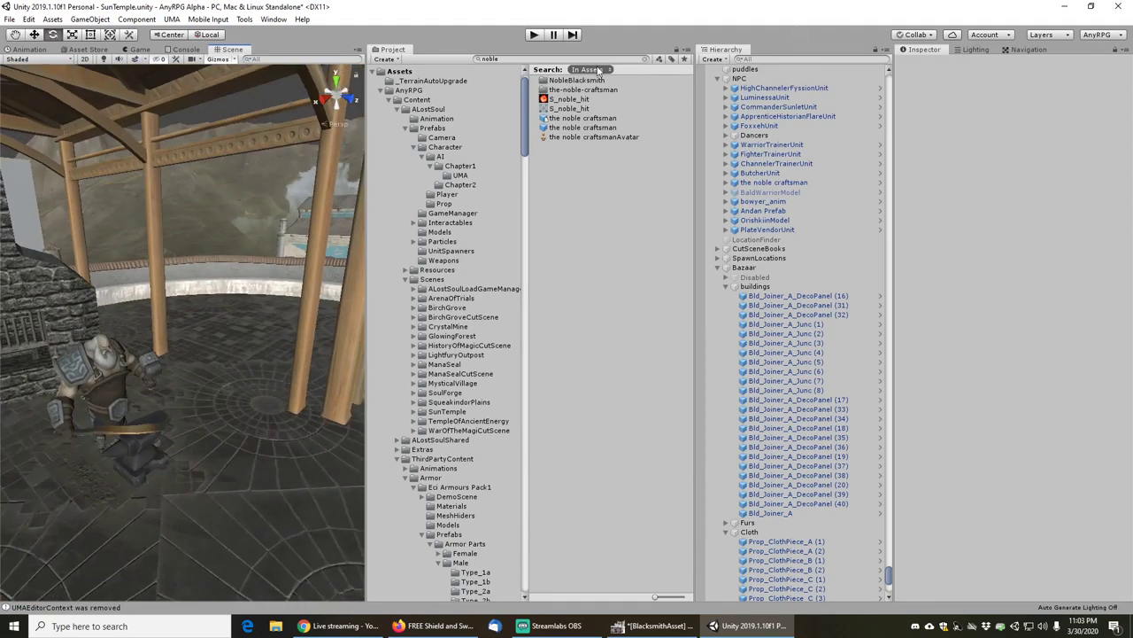
{"action": "left_click", "coordinate": [549, 55]}
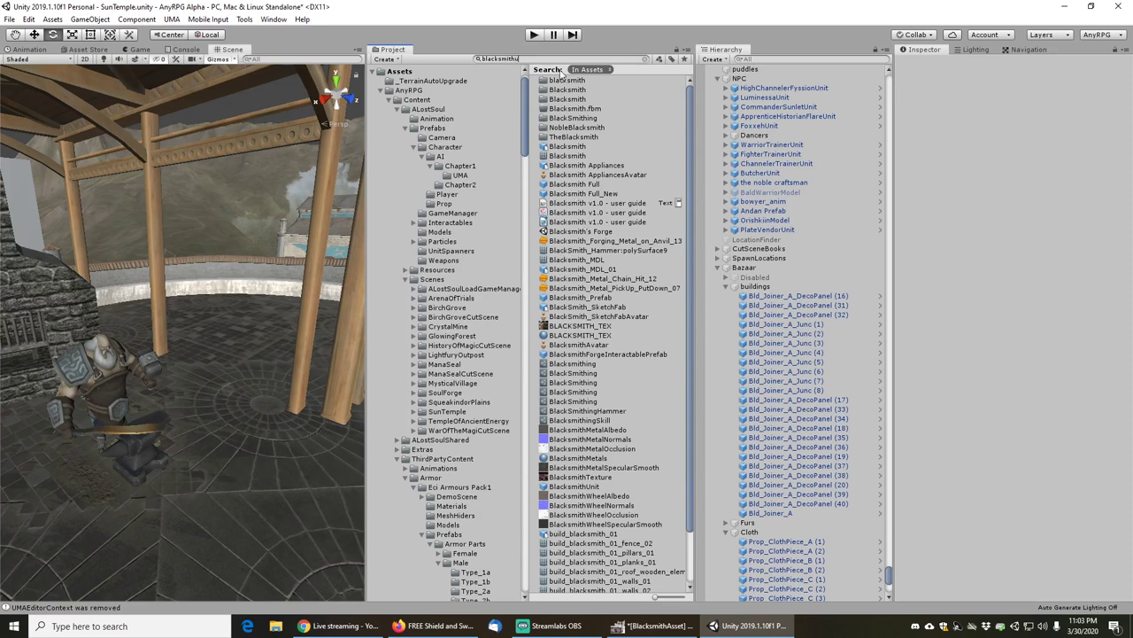
{"action": "type", "text": "n"}
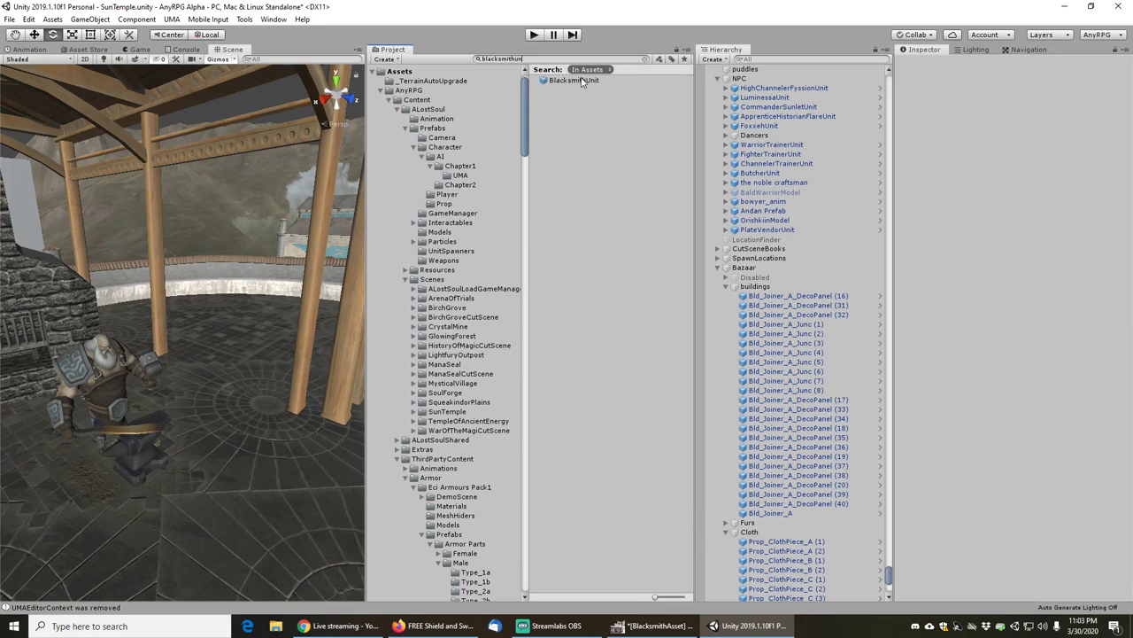
{"action": "left_click_drag", "start_coordinate": [582, 82], "coordinate": [738, 82]}
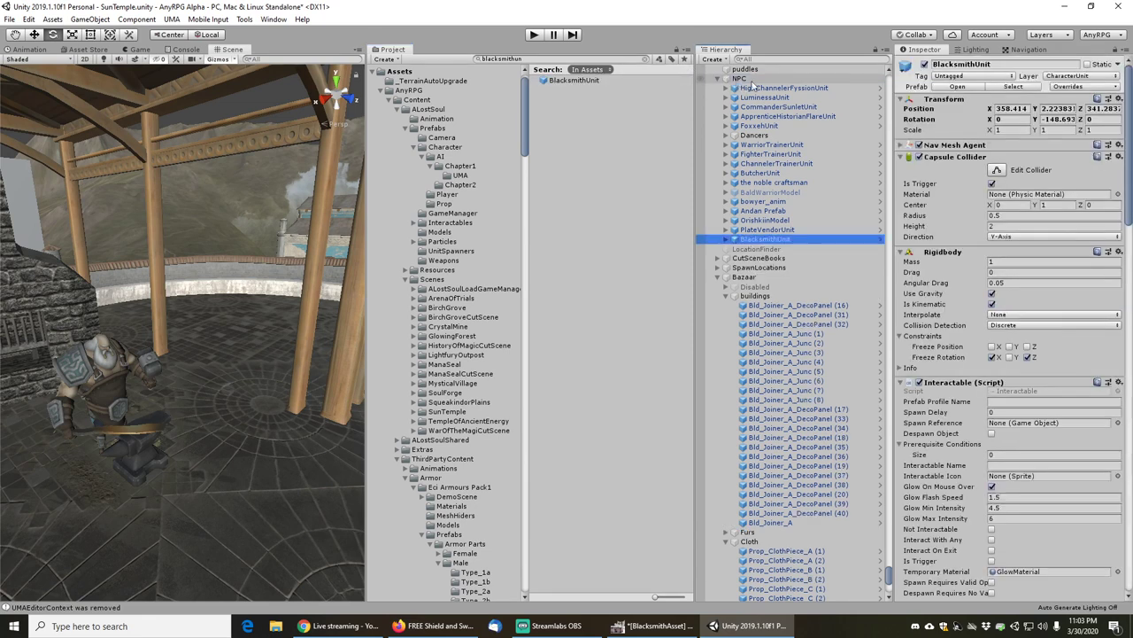
- Copy the transform of the noble craftsman under NPC and paste its values onto BlacksmithUnit
{"action": "left_click", "coordinate": [765, 183]}
{"action": "right_click", "coordinate": [951, 100]}
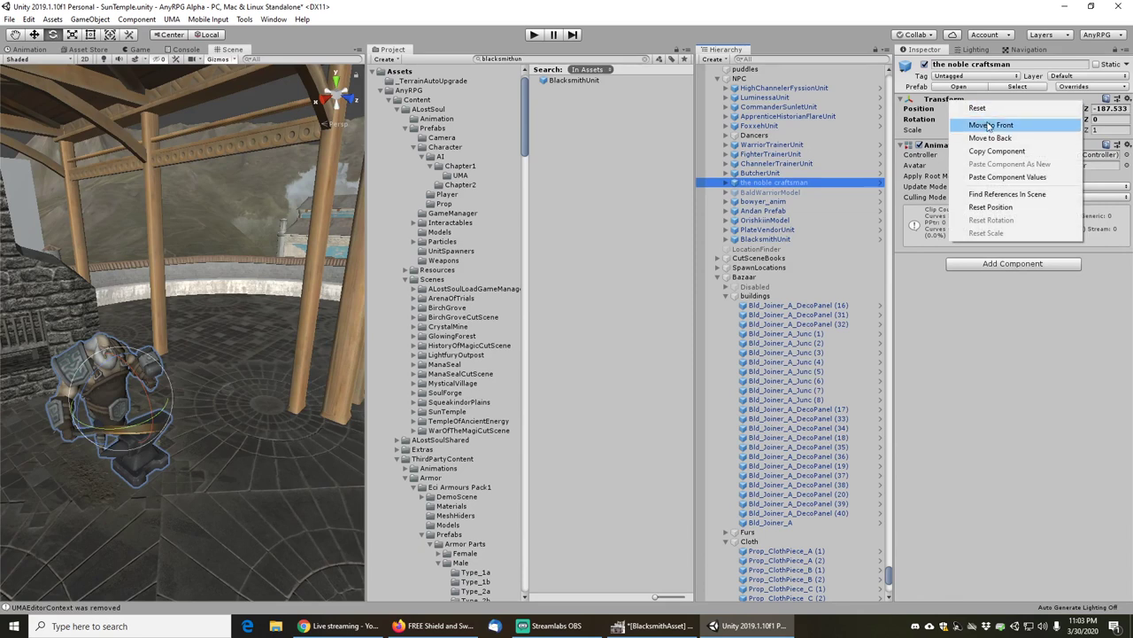
{"action": "left_click", "coordinate": [996, 151]}
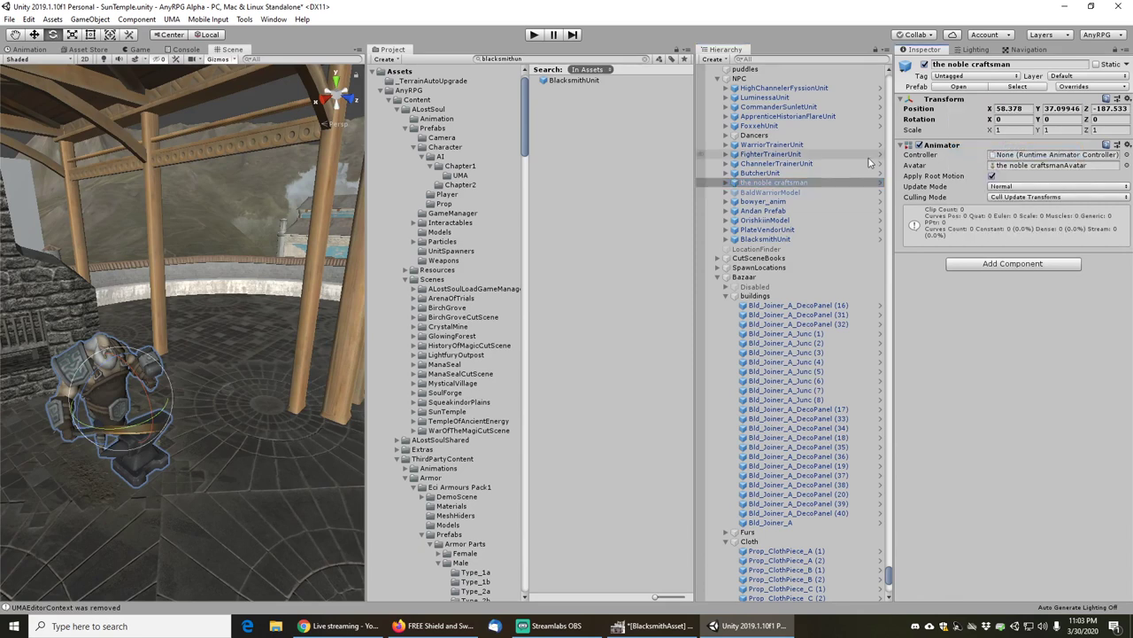
{"action": "left_click", "coordinate": [767, 239]}
{"action": "right_click", "coordinate": [945, 99]}
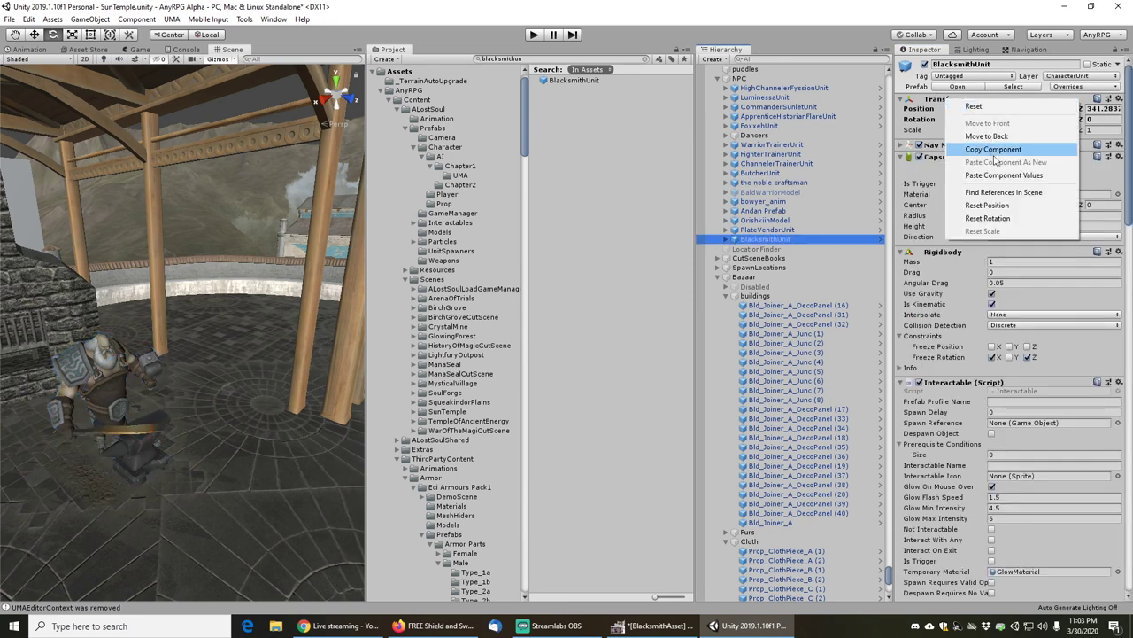
{"action": "left_click", "coordinate": [997, 175]}
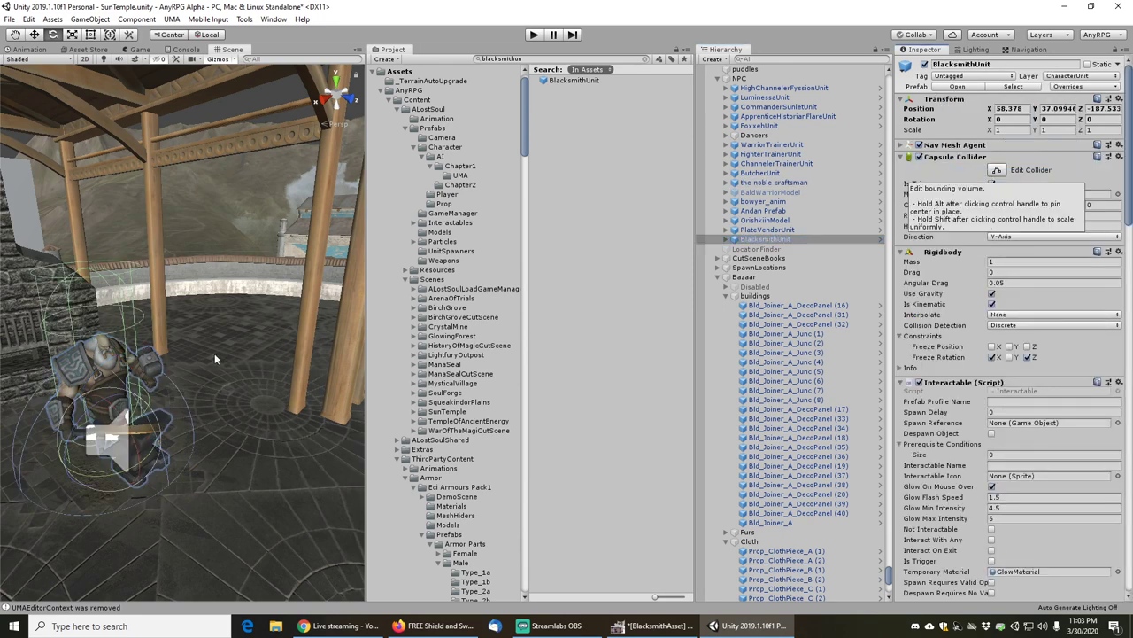
- Deactivate the standalone noble craftsman object under NPC and select BlacksmithUnit in its place
{"action": "left_click", "coordinate": [769, 184]}
{"action": "left_click", "coordinate": [768, 184]}
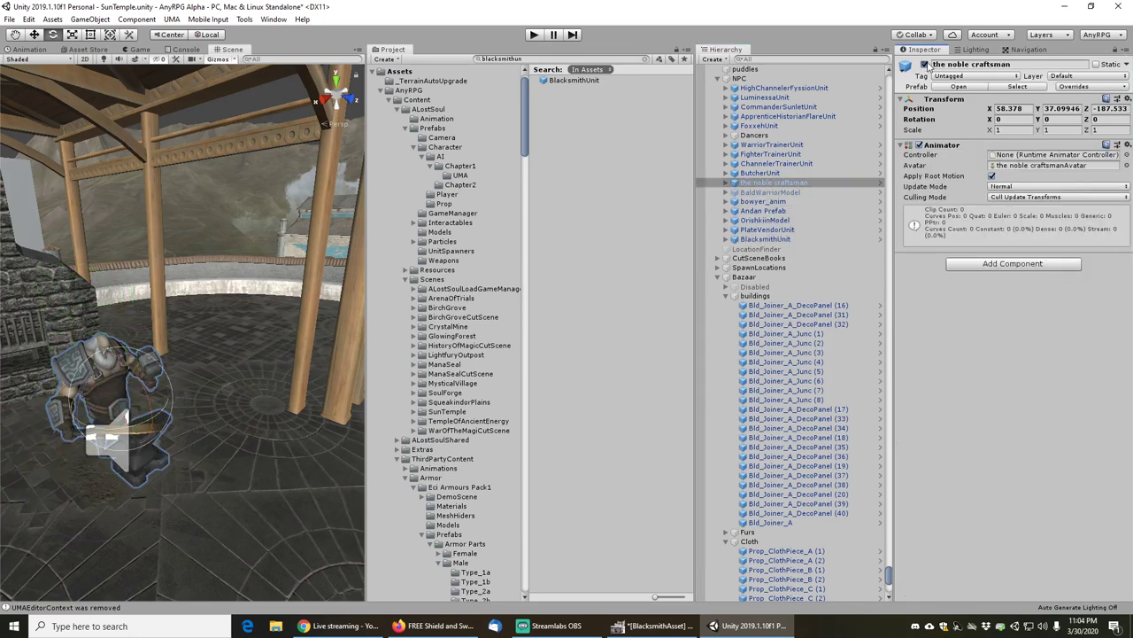
{"action": "left_click", "coordinate": [765, 239]}
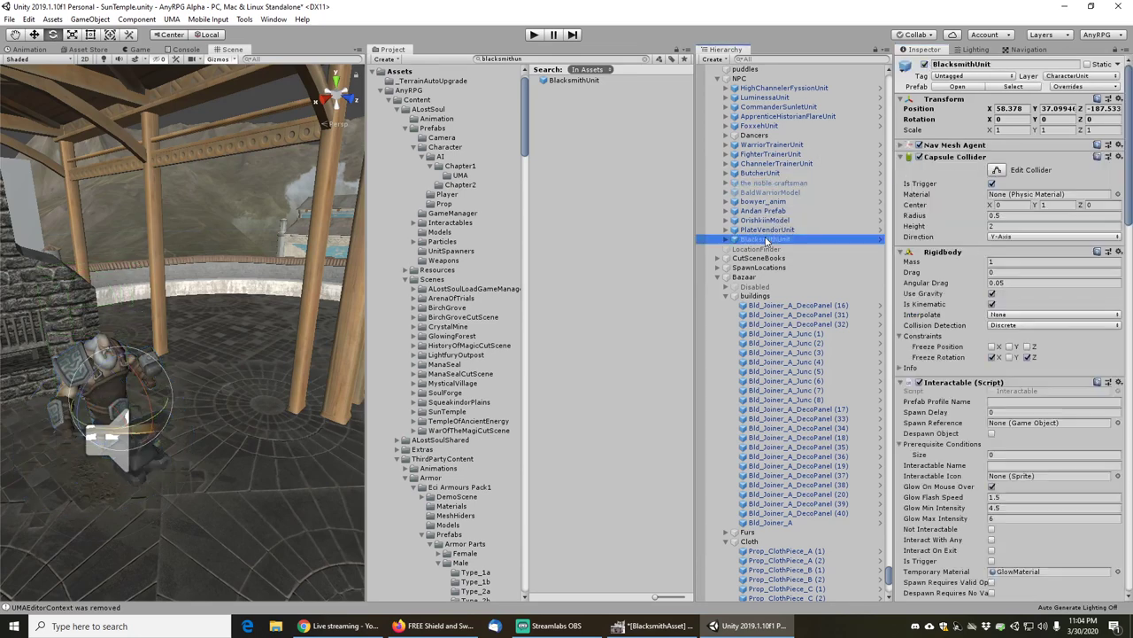
- Set the Vendor Collection Names size to 0 in BlacksmithUnit's Vendor component and collapse that component
{"action": "scroll", "coordinate": [965, 365], "scroll_direction": "down", "scroll_amount": 5}
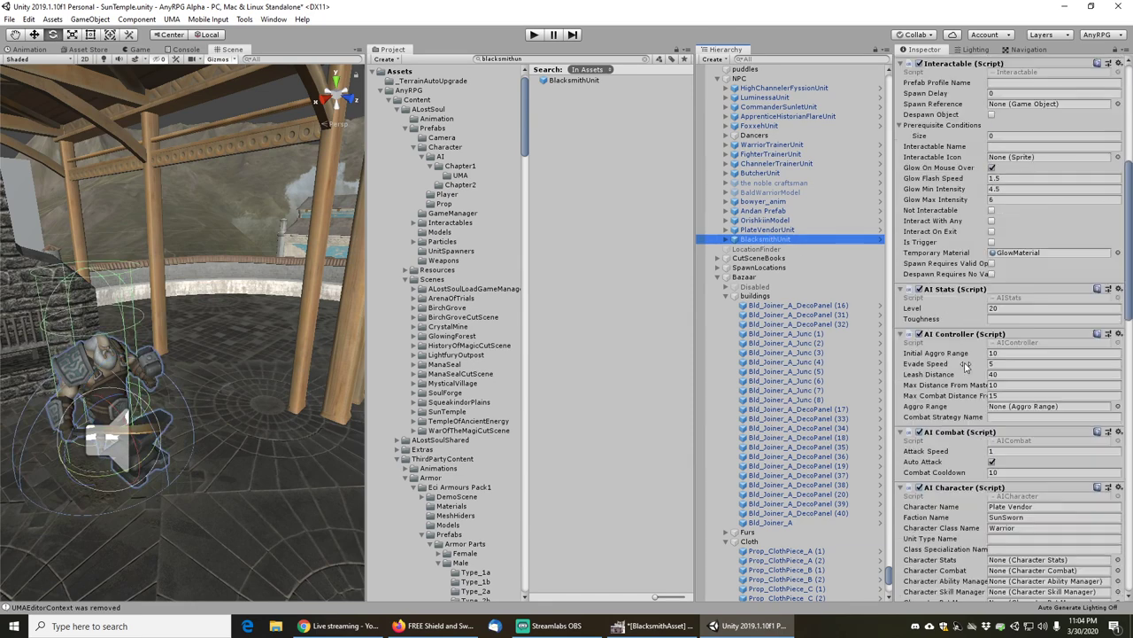
{"action": "scroll", "coordinate": [952, 365], "scroll_direction": "down", "scroll_amount": 5}
{"action": "scroll", "coordinate": [951, 364], "scroll_direction": "down", "scroll_amount": 5}
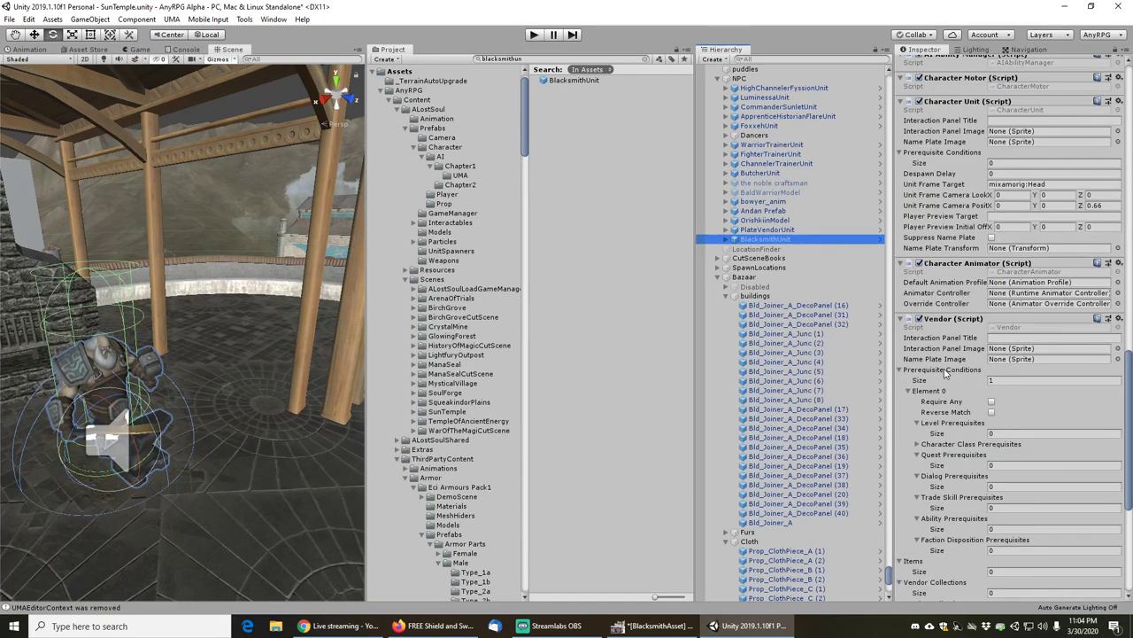
{"action": "right_click", "coordinate": [941, 324]}
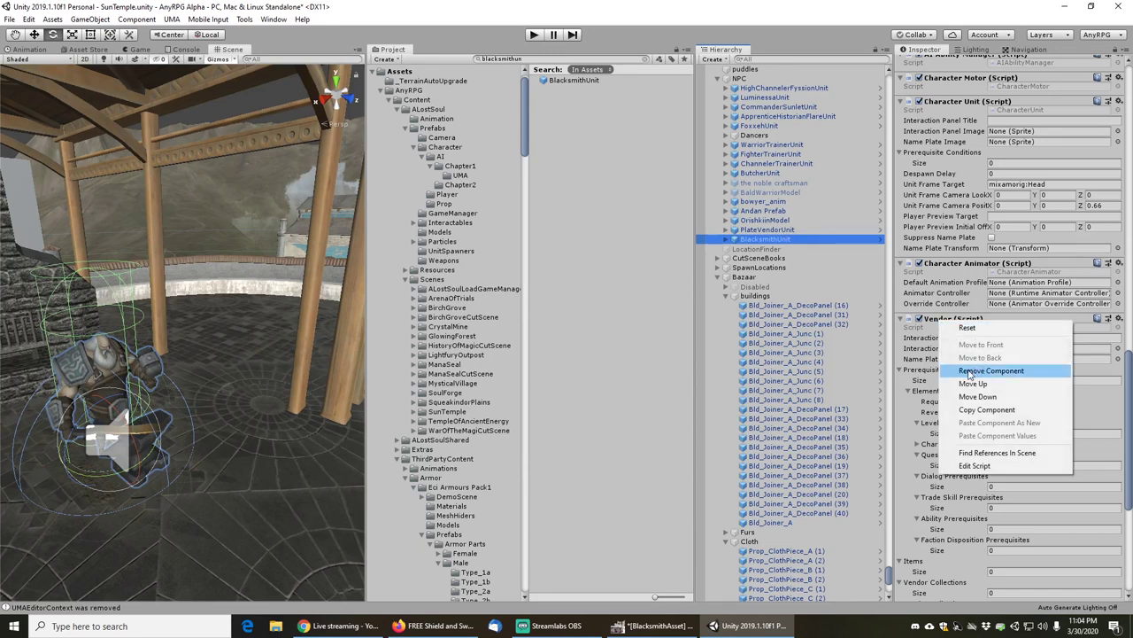
{"action": "left_click", "coordinate": [932, 327]}
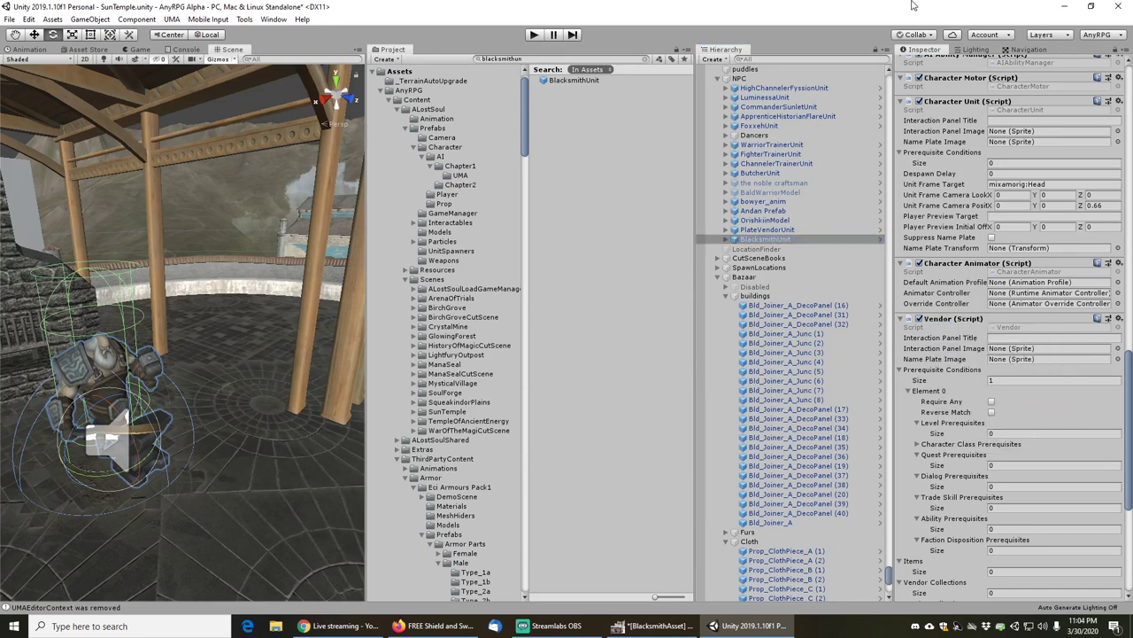
{"action": "scroll", "coordinate": [981, 430], "scroll_direction": "down", "scroll_amount": 4}
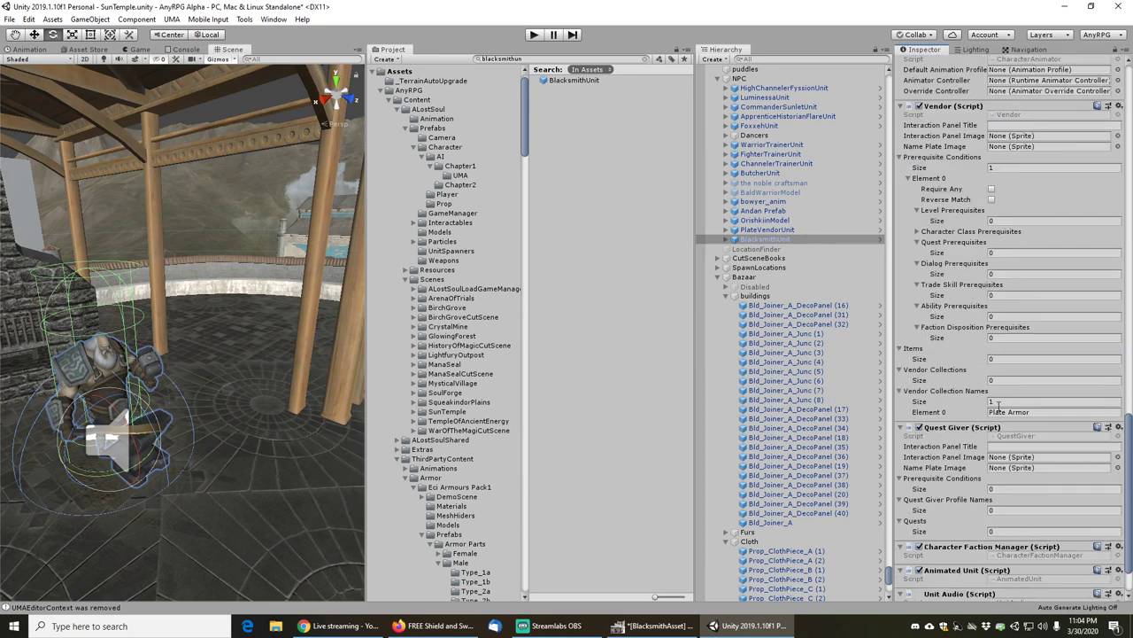
{"action": "left_click", "coordinate": [999, 404]}
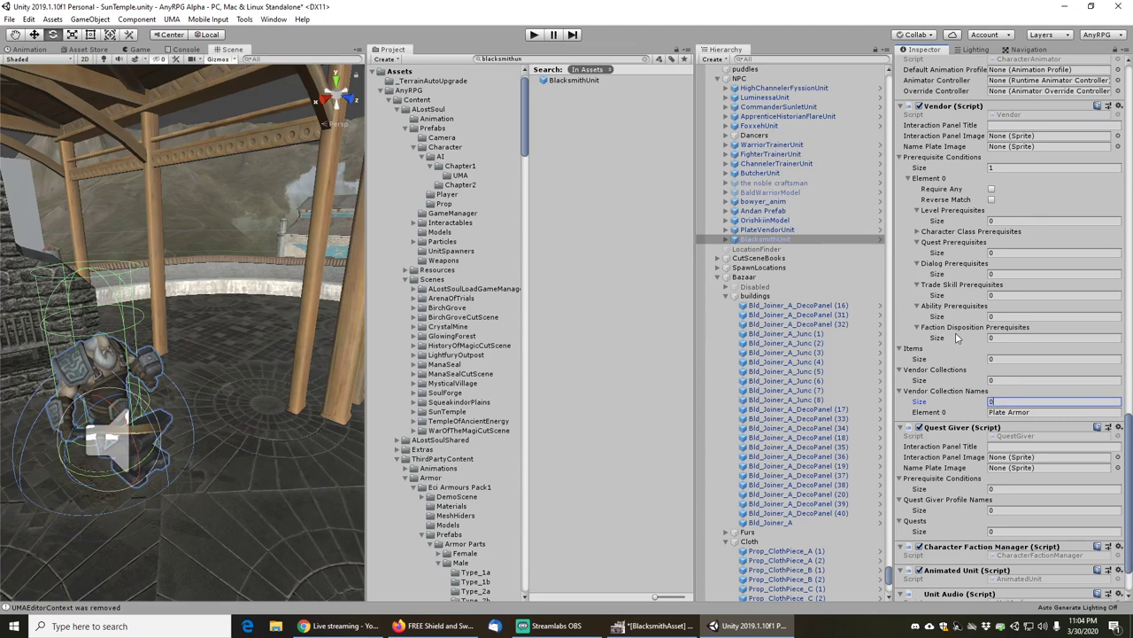
{"action": "key", "text": "Return"}
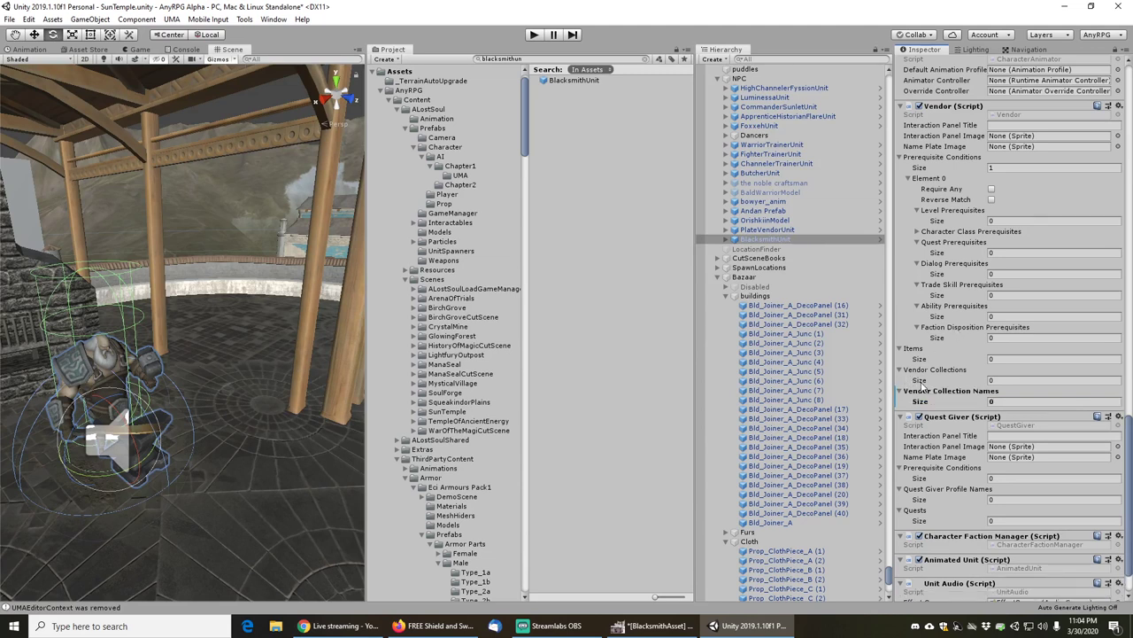
{"action": "left_click", "coordinate": [900, 107]}
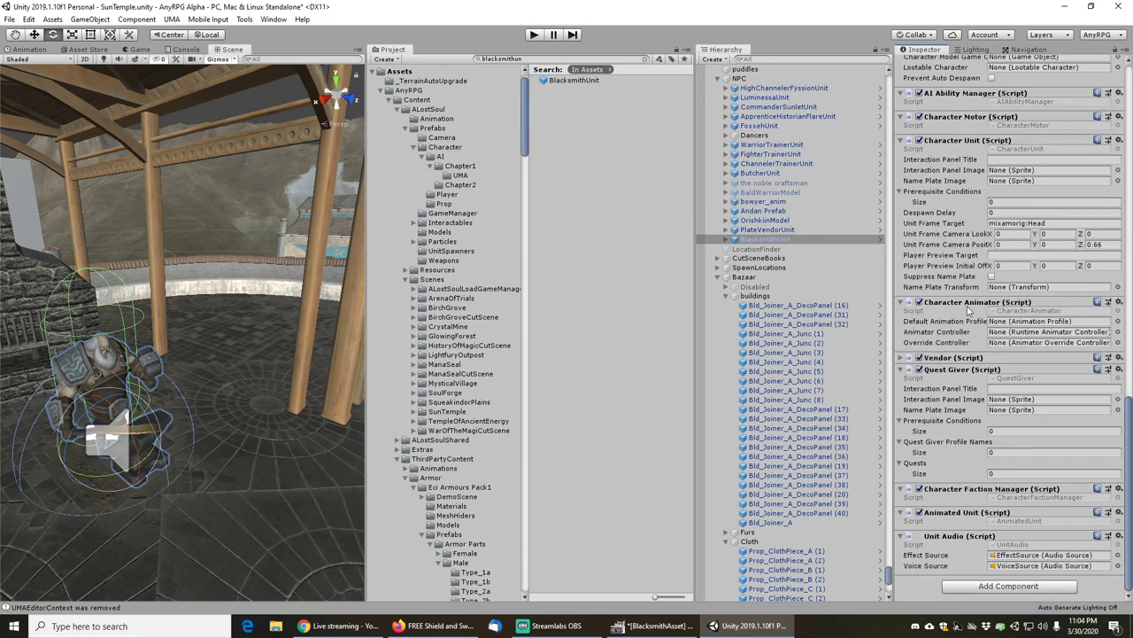
- Open the BlacksmithUnit prefab for editing and search its hierarchy for "head" to find the model's head bone
{"action": "scroll", "coordinate": [970, 314], "scroll_direction": "up", "scroll_amount": 5}
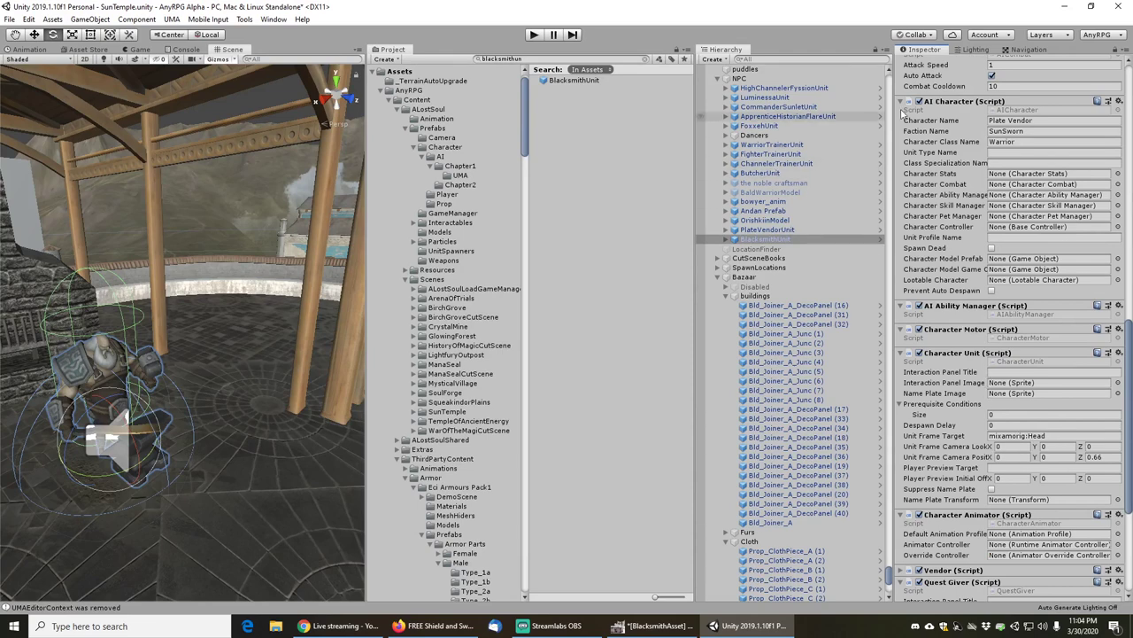
{"action": "double_click", "coordinate": [589, 81]}
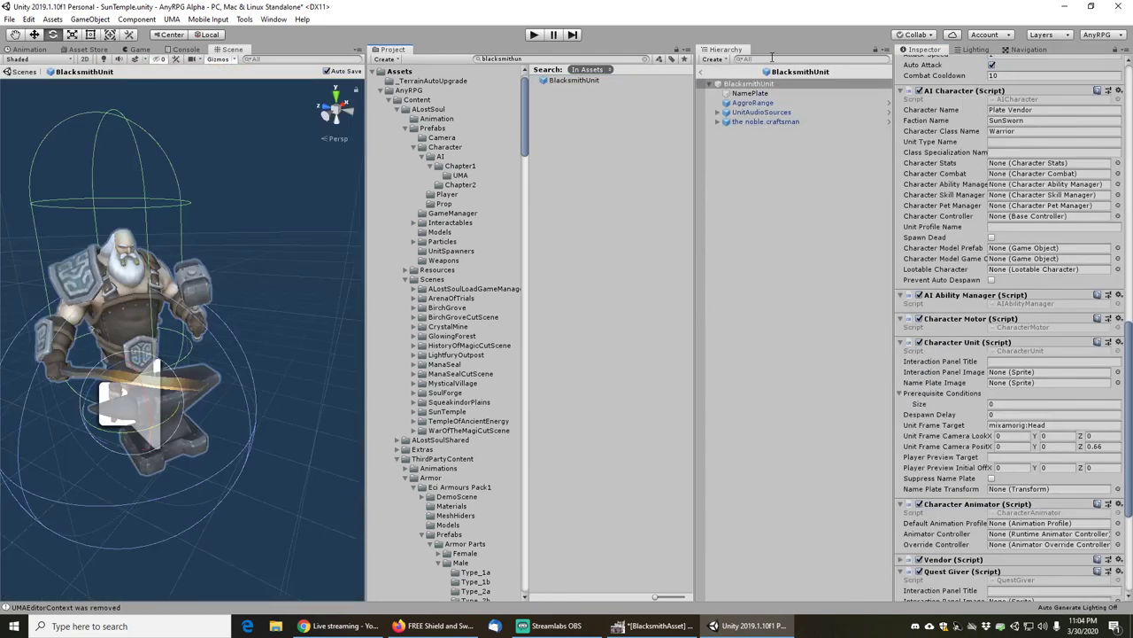
{"action": "left_click", "coordinate": [772, 59]}
{"action": "type", "text": "head"}
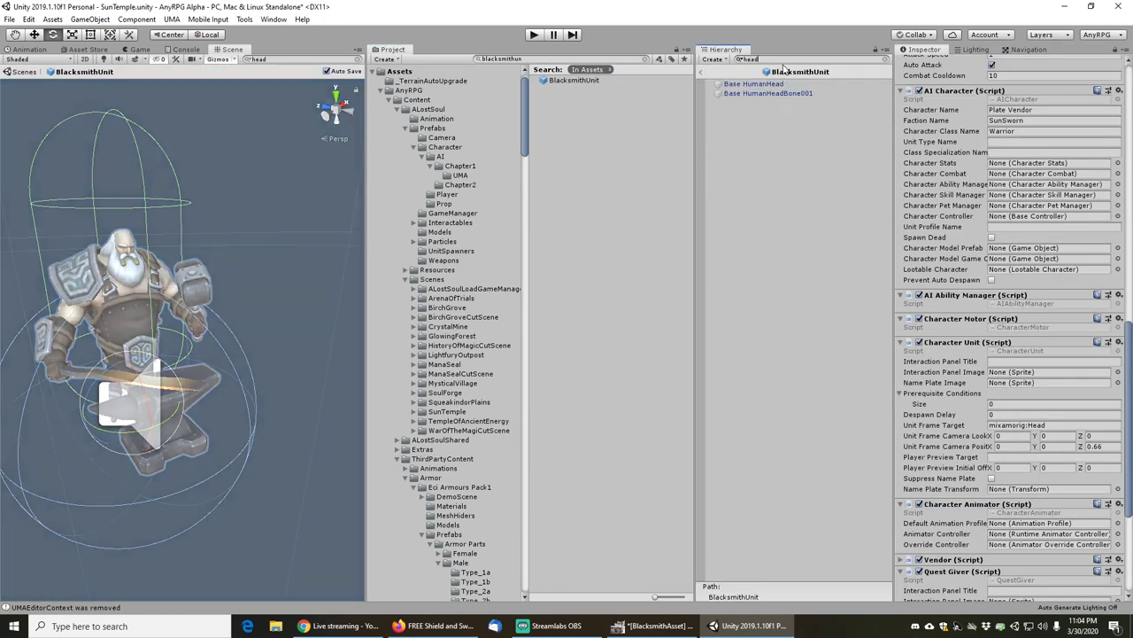
- Find the Base HumanHead bone among the head bones of BlacksmithUnit and copy its name
{"action": "left_click", "coordinate": [773, 86]}
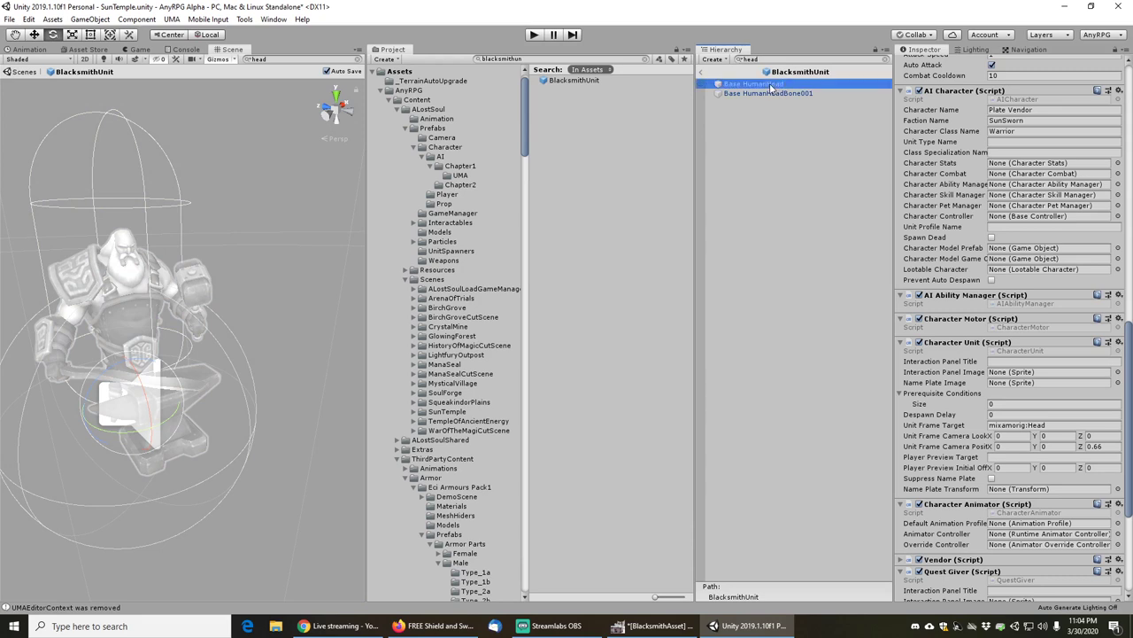
{"action": "left_click", "coordinate": [771, 96]}
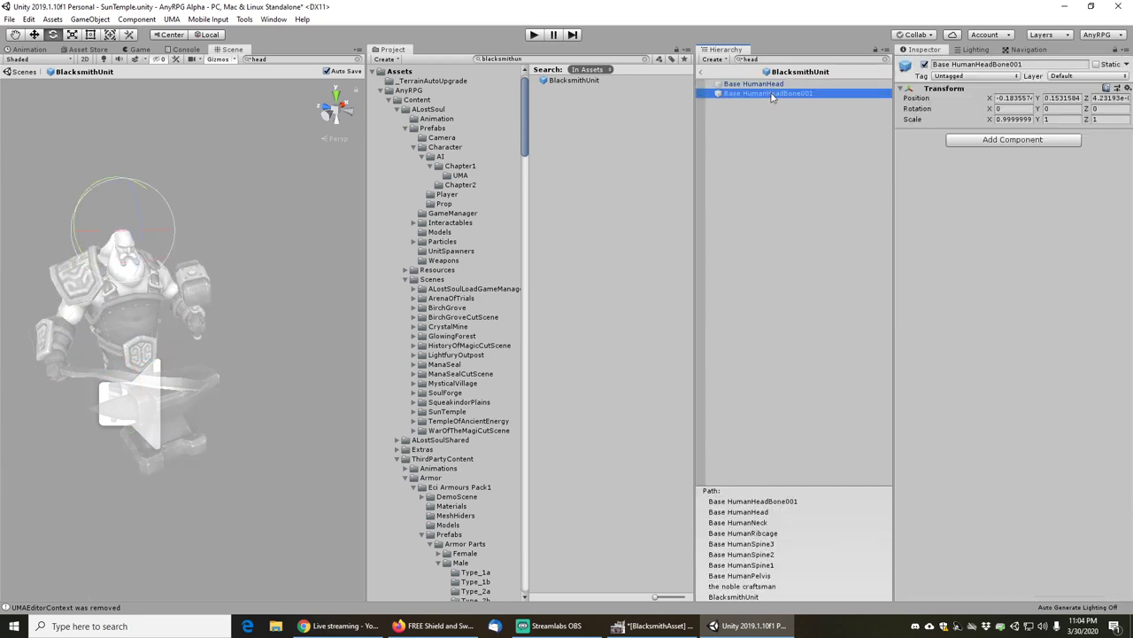
{"action": "left_click", "coordinate": [764, 84]}
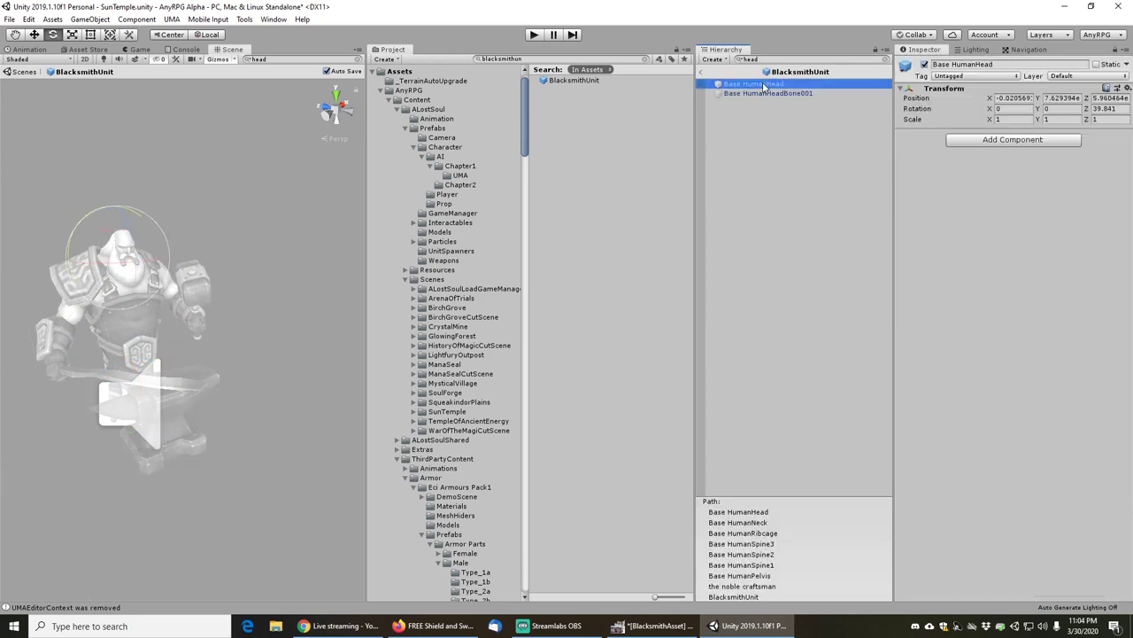
{"action": "left_click", "coordinate": [774, 85]}
{"action": "key", "text": "ctrl+c"}
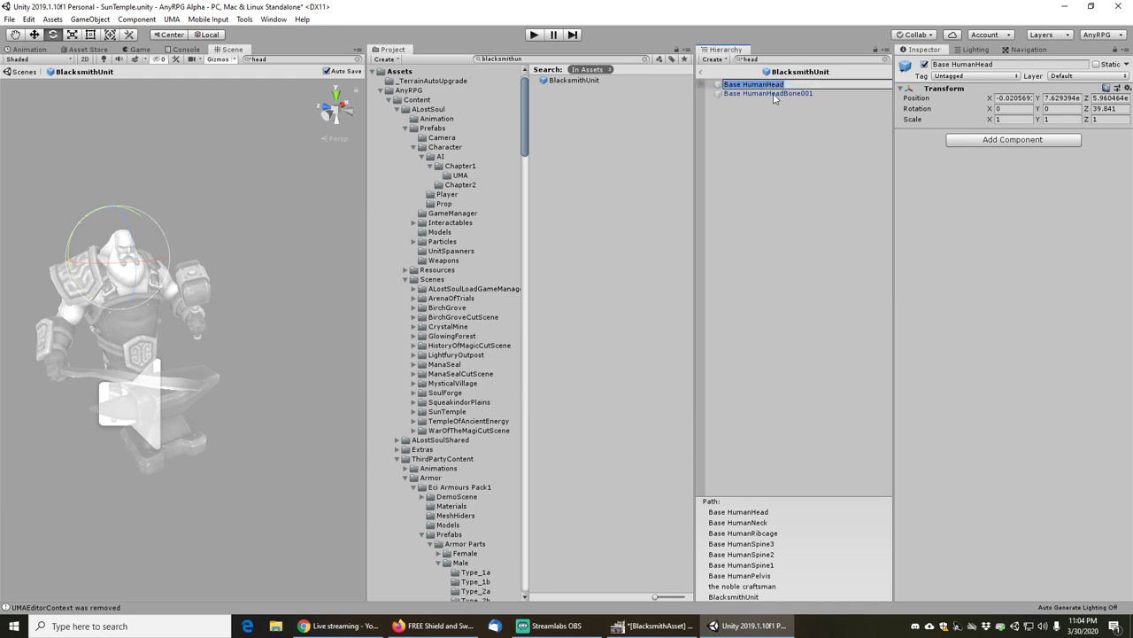
{"action": "key", "text": "Escape"}
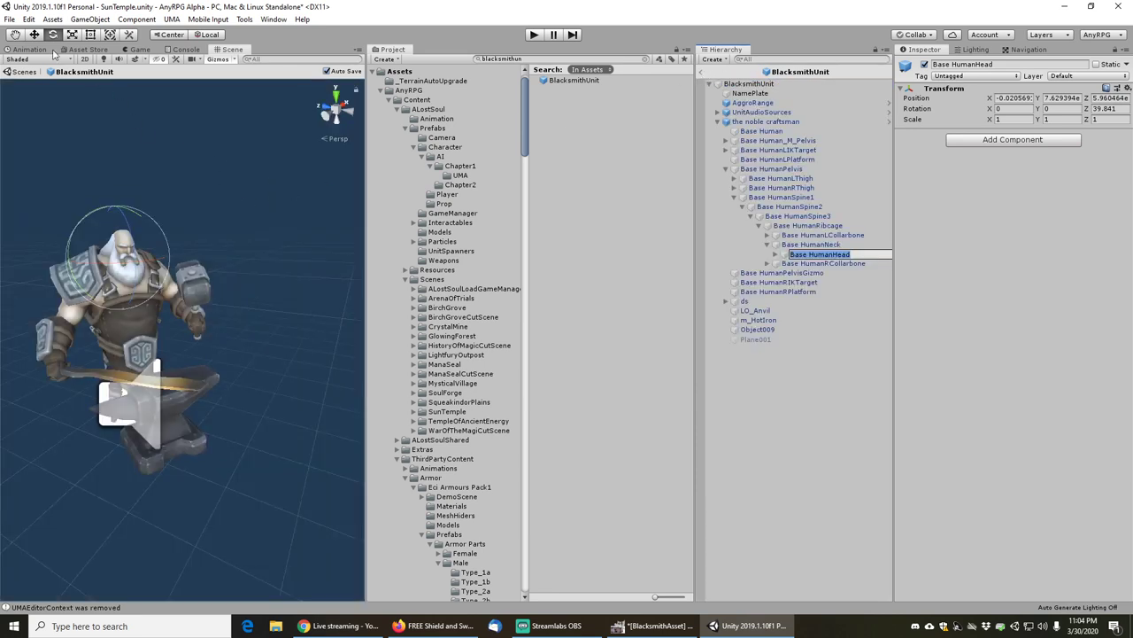
- Check the head bone's axes with the Move tool, and set BlacksmithUnit's Unit Frame Target to Base HumanHead
{"action": "left_click", "coordinate": [36, 34]}
{"action": "middle_click_drag", "start_coordinate": [151, 202], "coordinate": [221, 282]}
{"action": "scroll", "coordinate": [203, 282], "scroll_direction": "up", "scroll_amount": 3}
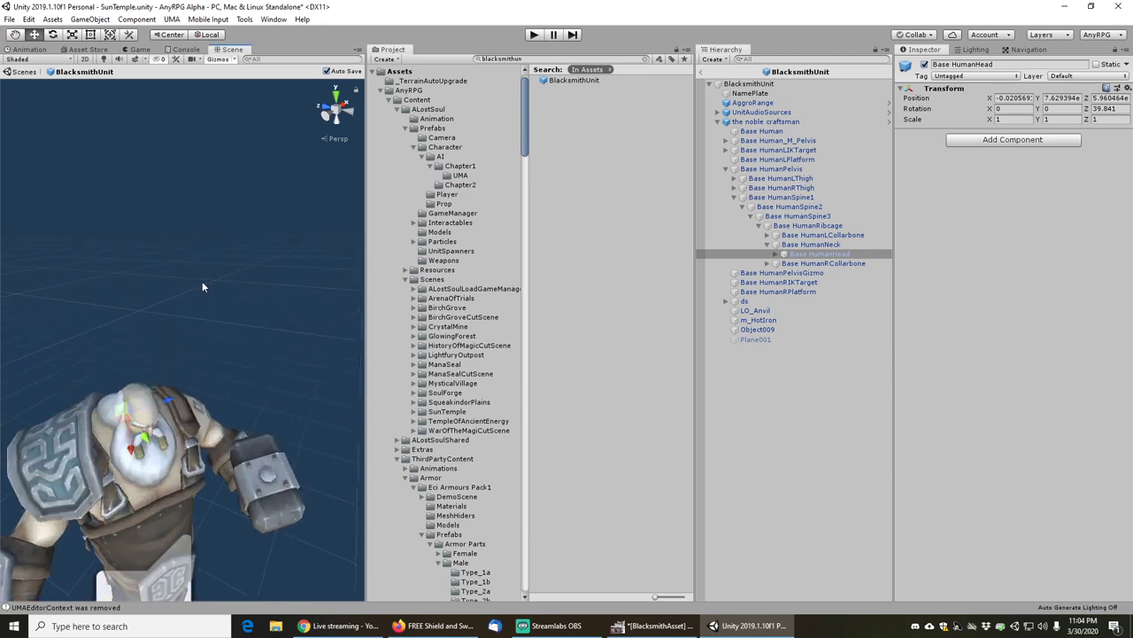
{"action": "left_click_drag", "start_coordinate": [201, 287], "coordinate": [183, 338], "text": "alt"}
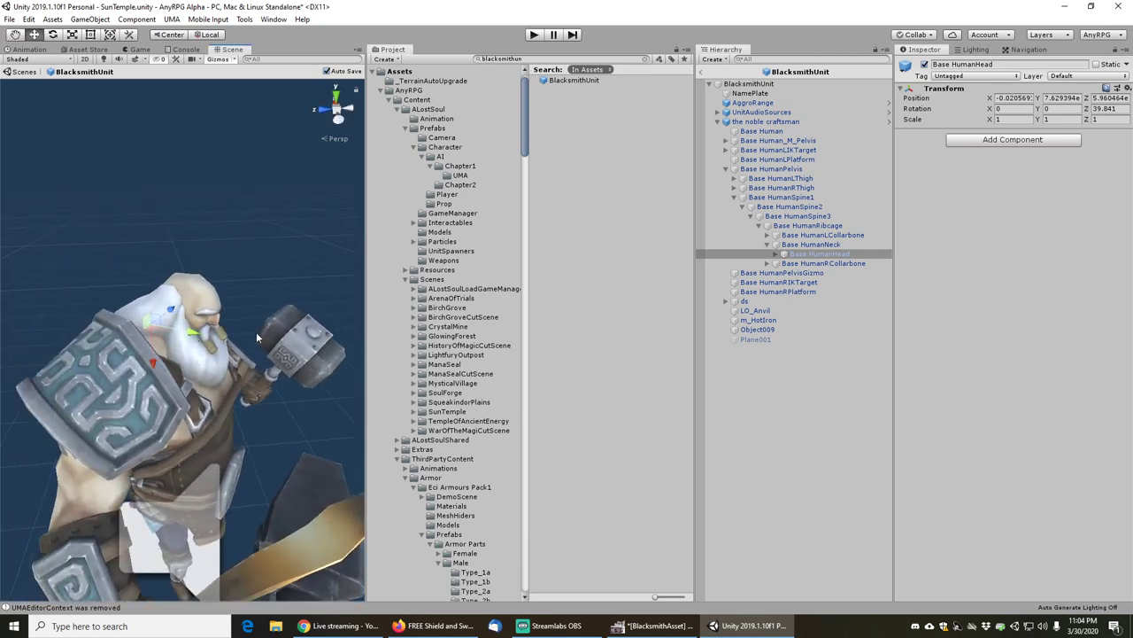
{"action": "middle_click_drag", "start_coordinate": [208, 214], "coordinate": [278, 240]}
{"action": "middle_click_drag", "start_coordinate": [316, 404], "coordinate": [152, 376]}
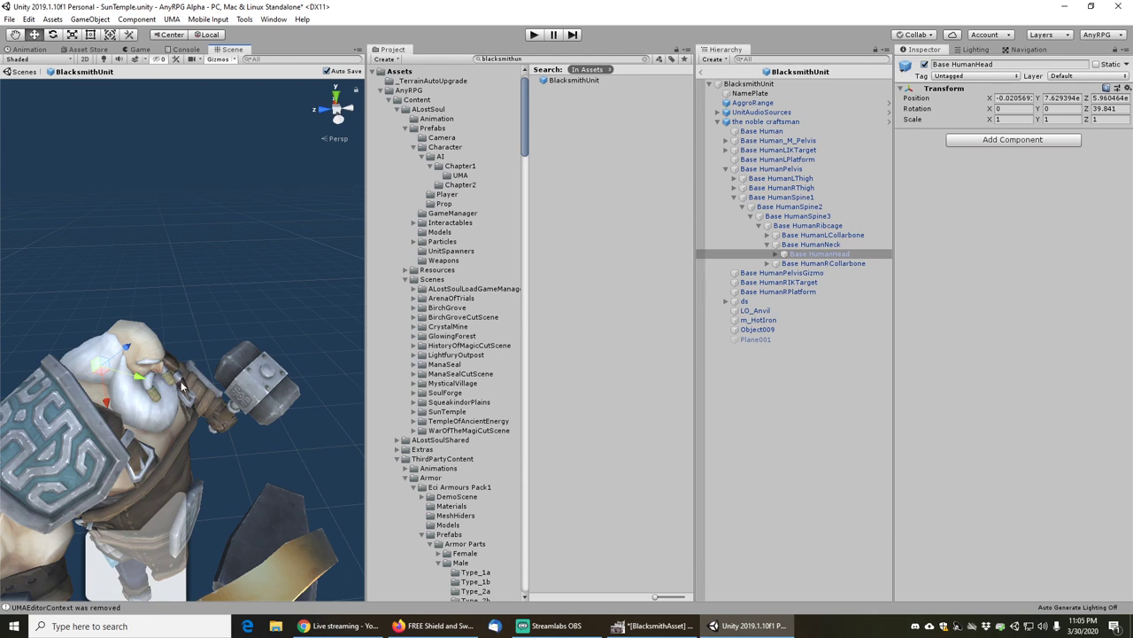
{"action": "left_click", "coordinate": [753, 84]}
{"action": "scroll", "coordinate": [988, 368], "scroll_direction": "down", "scroll_amount": 10}
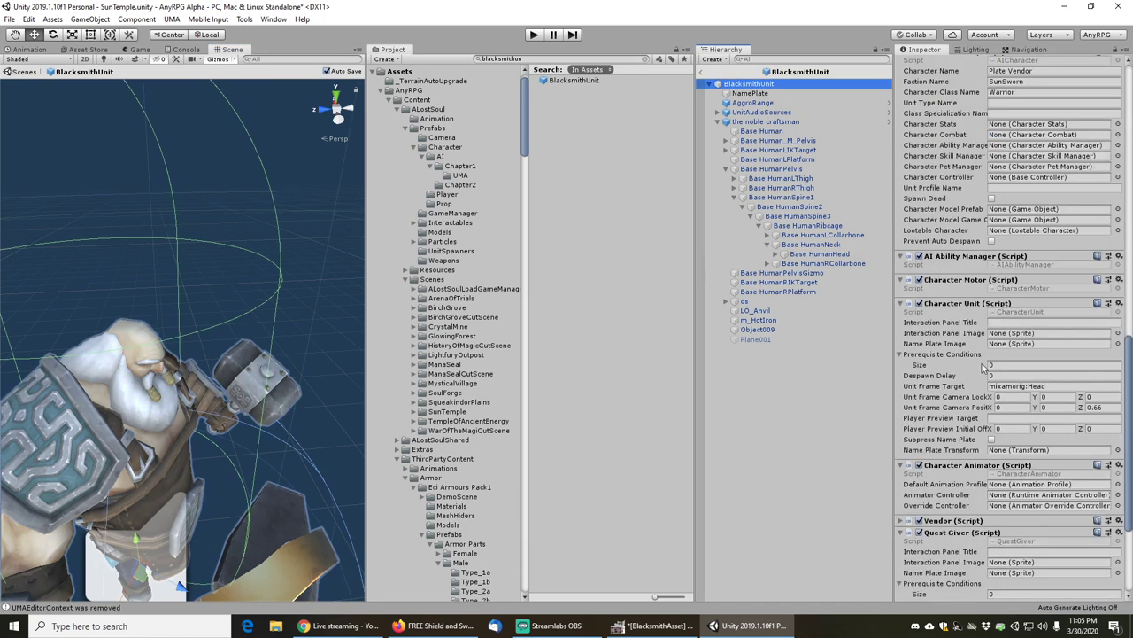
{"action": "scroll", "coordinate": [983, 368], "scroll_direction": "down", "scroll_amount": 5}
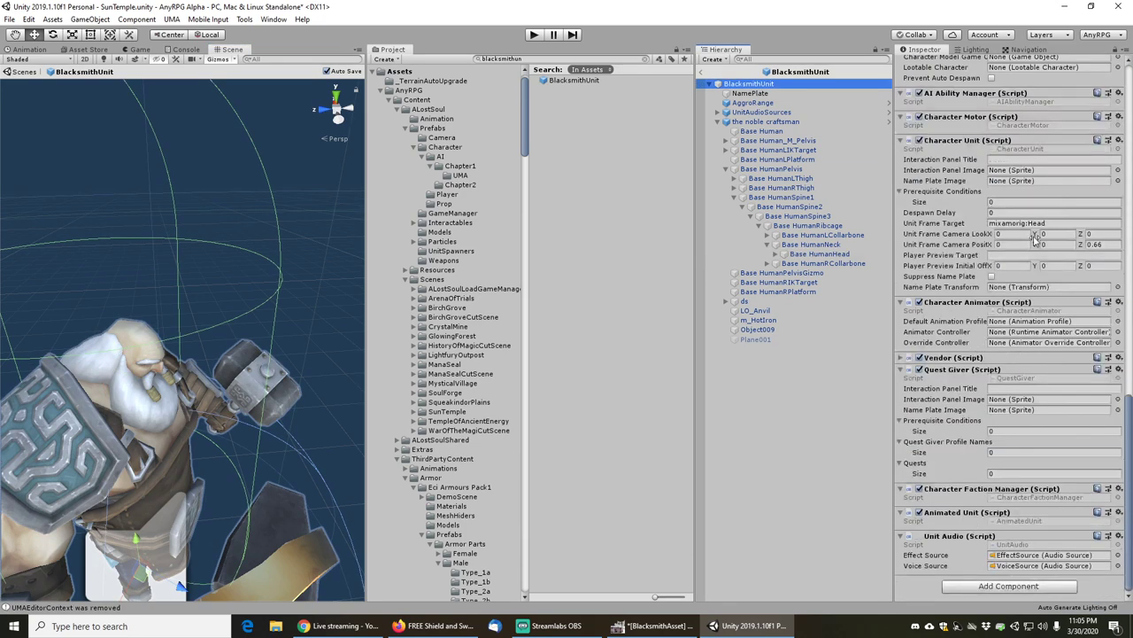
{"action": "left_click", "coordinate": [1056, 223]}
{"action": "key", "text": "ctrl+v"}
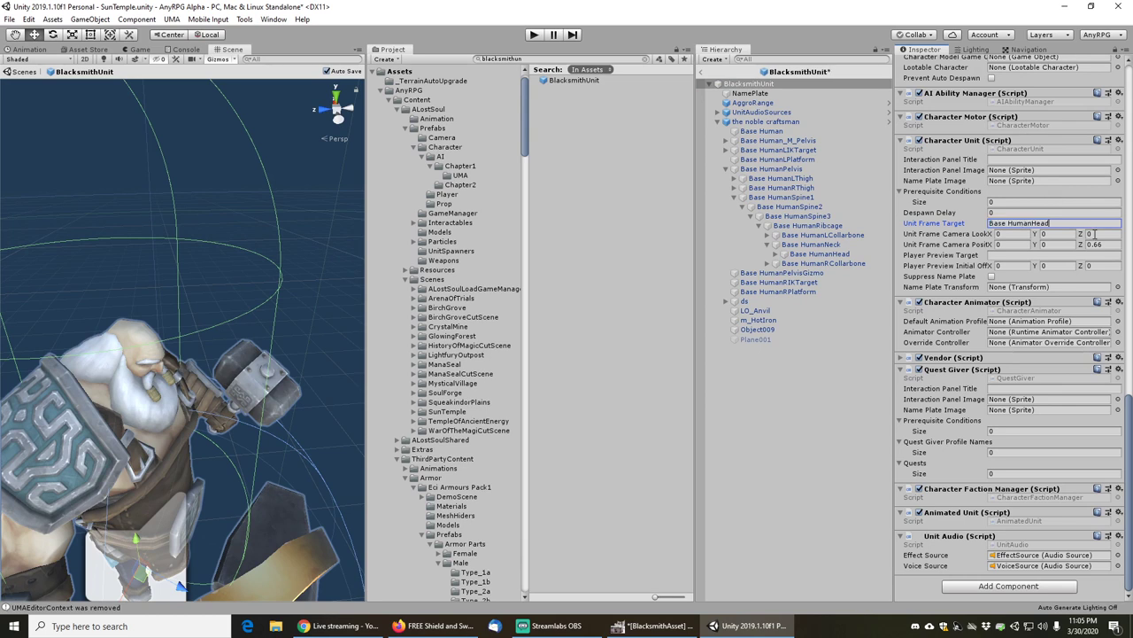
- Set the Unit Frame Camera Position of BlacksmithUnit to Y 1 and Z 0
{"action": "left_click", "coordinate": [1047, 243]}
{"action": "type", "text": "1"}
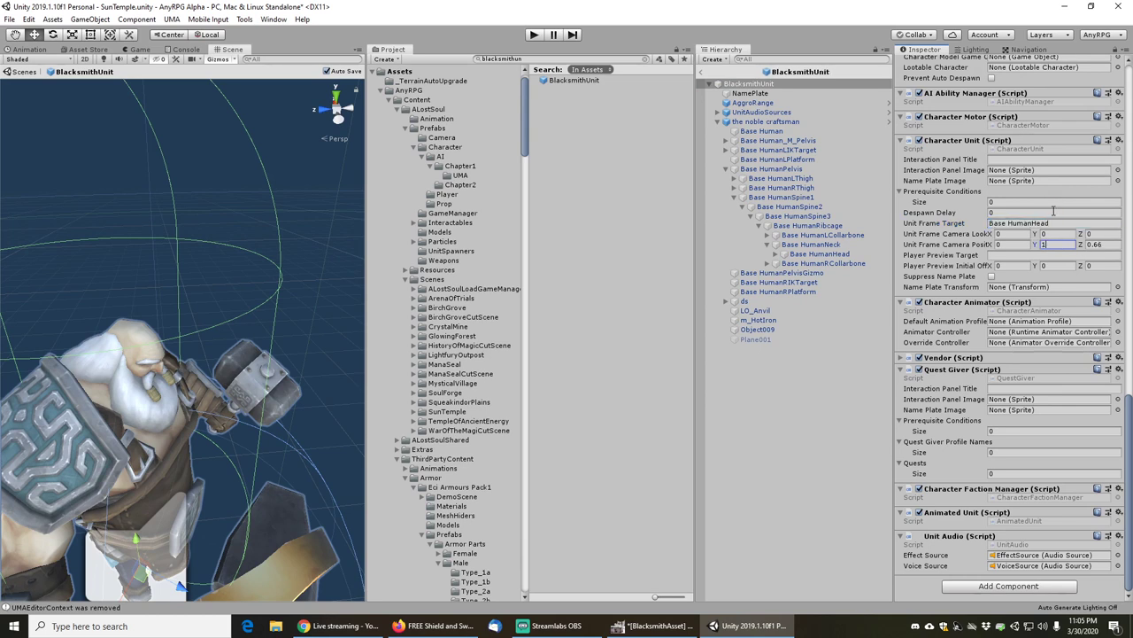
{"action": "key", "text": "Tab"}
{"action": "key", "text": "BackSpace"}
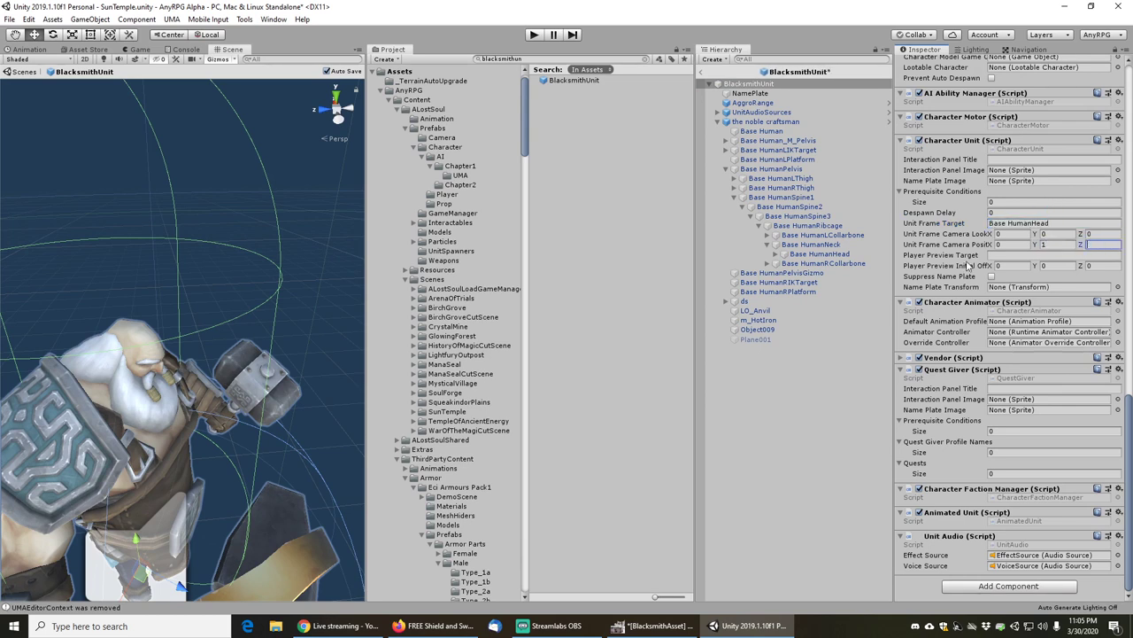
- Set the Character Name in BlacksmithUnit's AI Character script to Blacksmith and review the remaining components
{"action": "scroll", "coordinate": [968, 265], "scroll_direction": "up", "scroll_amount": 4}
{"action": "scroll", "coordinate": [982, 260], "scroll_direction": "up", "scroll_amount": 4}
{"action": "left_click", "coordinate": [1031, 228]}
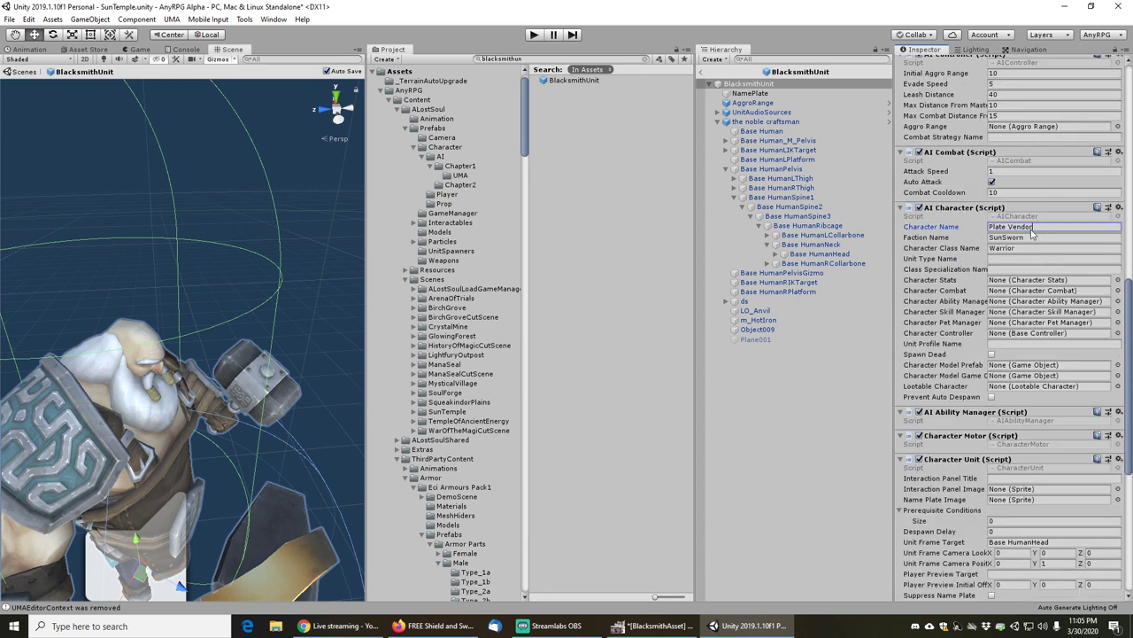
{"action": "left_click_drag", "start_coordinate": [1031, 228], "coordinate": [967, 227]}
{"action": "type", "text": "Blacksmith"}
{"action": "scroll", "coordinate": [967, 257], "scroll_direction": "up", "scroll_amount": 12}
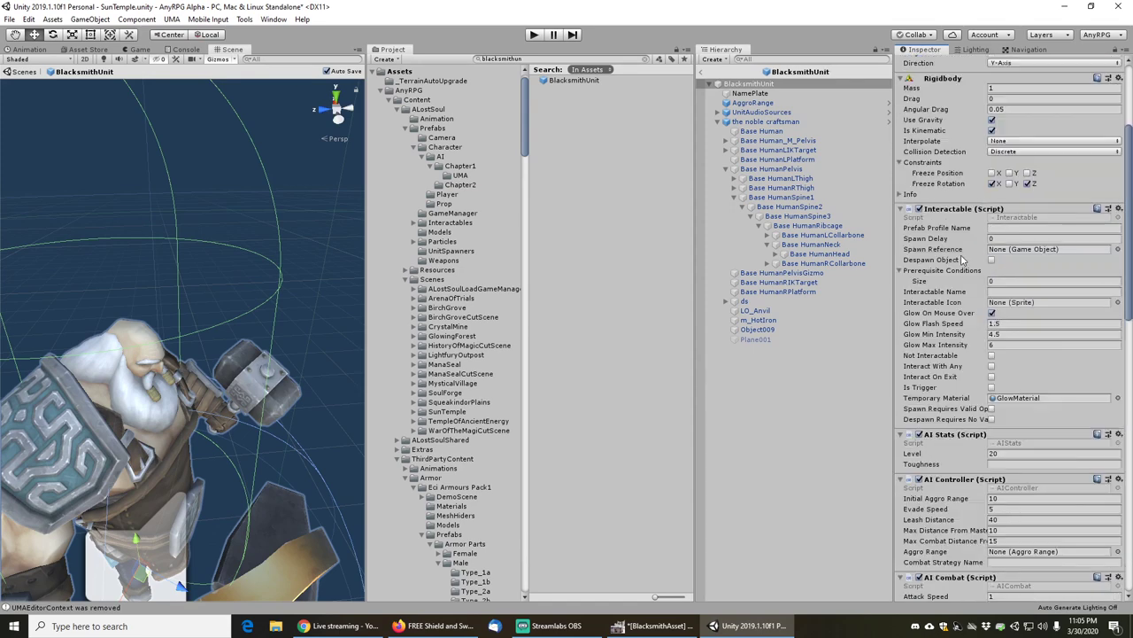
{"action": "scroll", "coordinate": [963, 272], "scroll_direction": "down", "scroll_amount": 15}
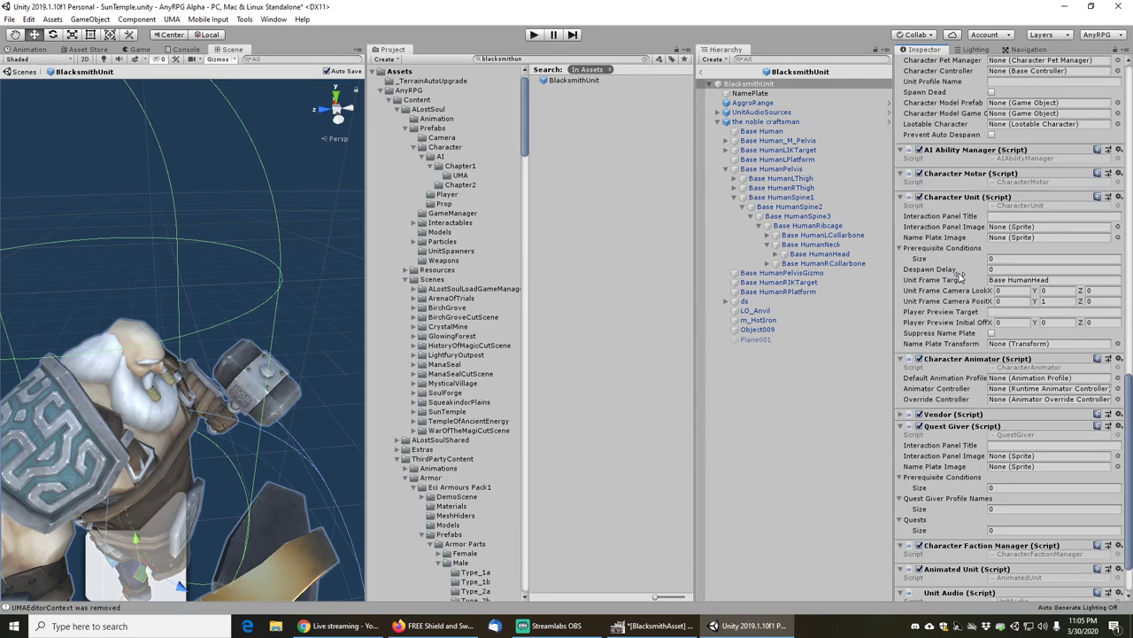
- Add a Character Animation Event Receiver component to the noble craftsman model
{"action": "left_click_drag", "start_coordinate": [239, 259], "coordinate": [174, 278], "text": "alt"}
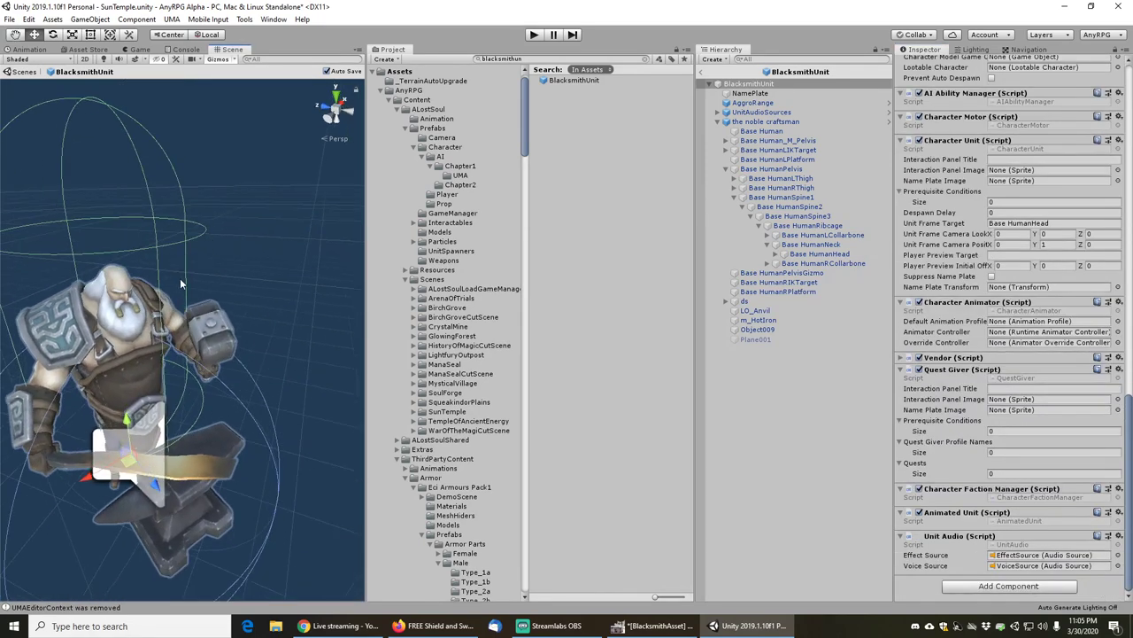
{"action": "scroll", "coordinate": [180, 278], "scroll_direction": "up", "scroll_amount": 2}
{"action": "left_click", "coordinate": [757, 122]}
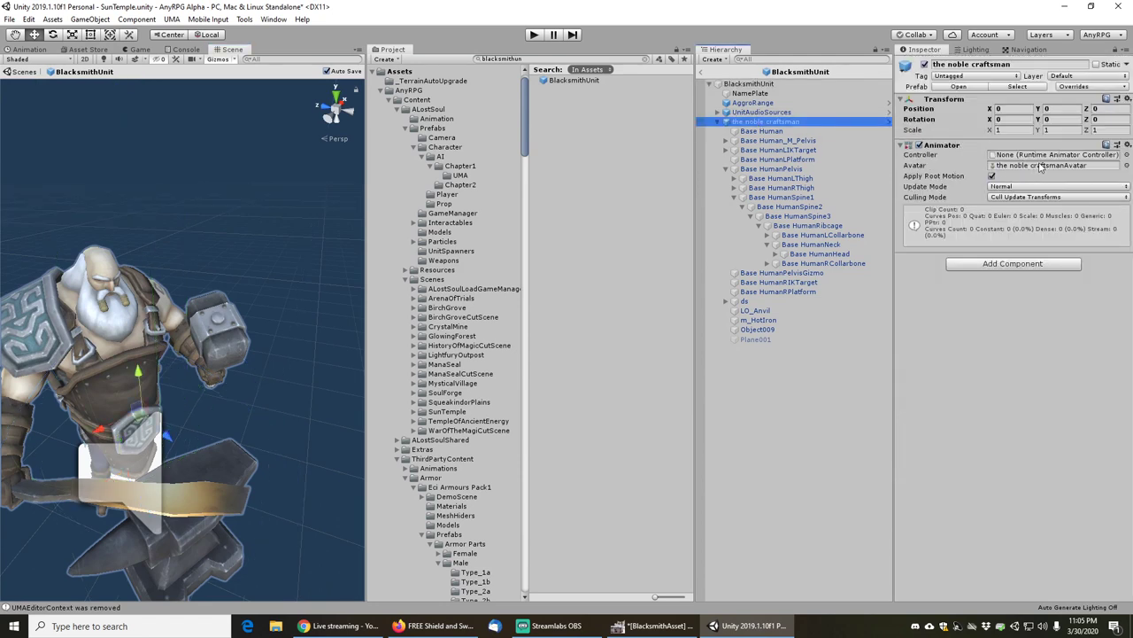
{"action": "left_click", "coordinate": [988, 264]}
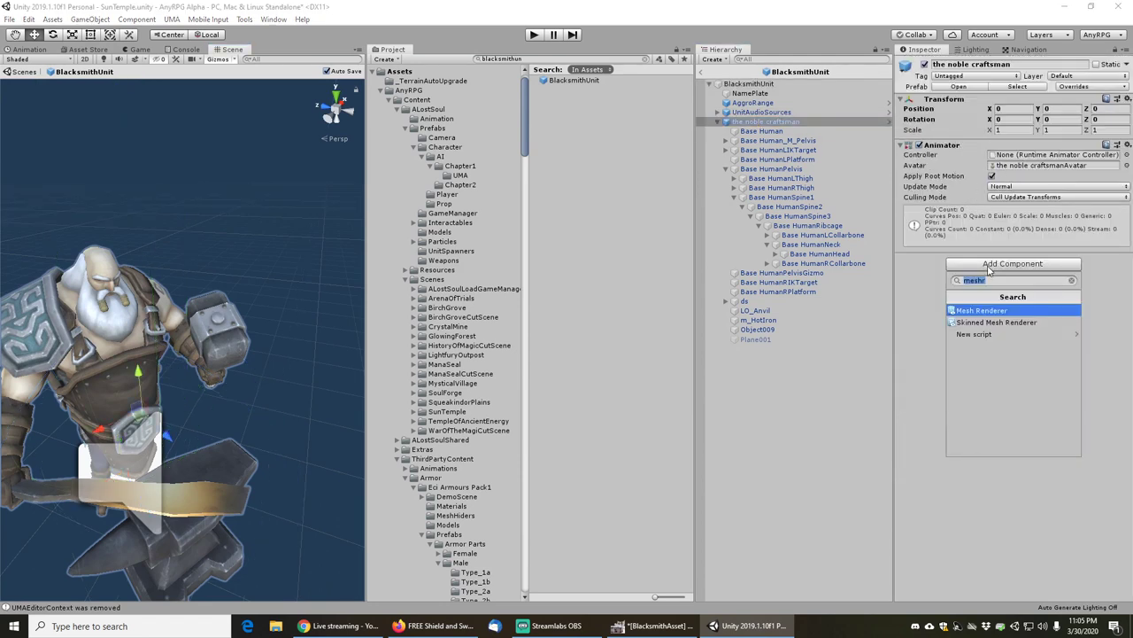
{"action": "type", "text": "characteran"}
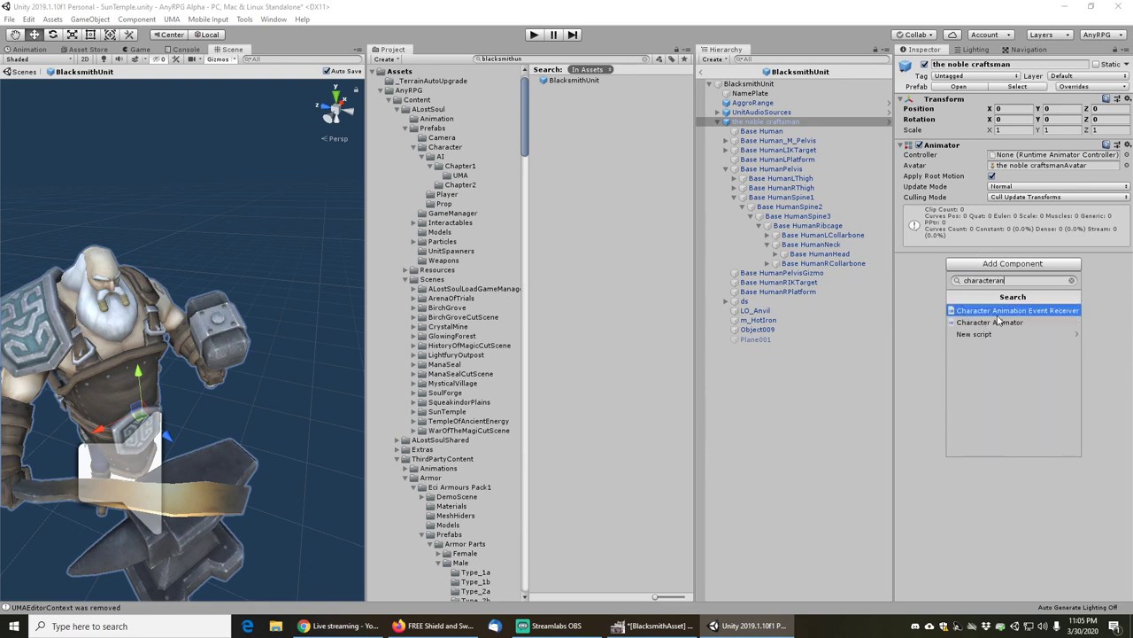
{"action": "key", "text": "Return"}
- Assign BlacksmithUnit as the Character Unit of the Character Animation Event Receiver
{"action": "right_click", "coordinate": [939, 263]}
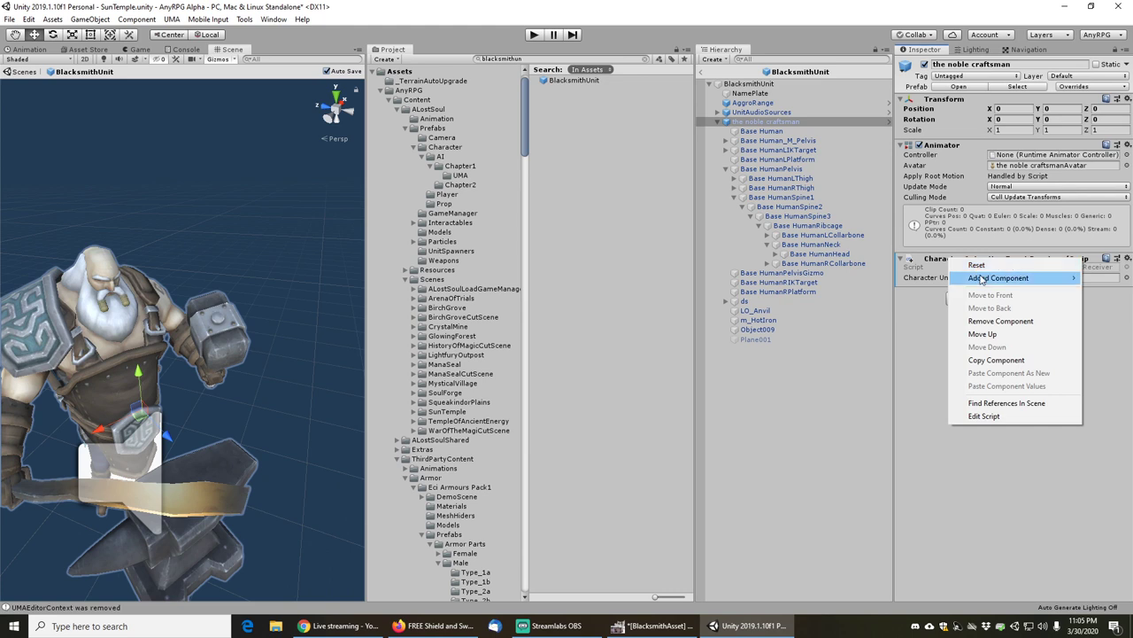
{"action": "mouse_move", "coordinate": [996, 278]}
{"action": "left_click", "coordinate": [892, 280]}
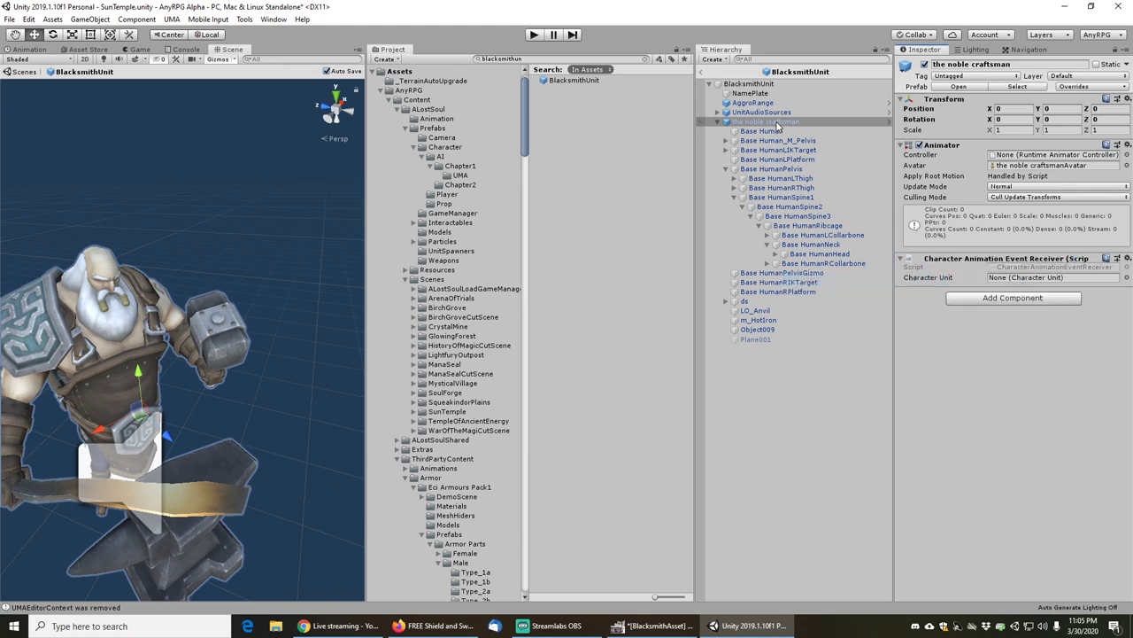
{"action": "left_click_drag", "start_coordinate": [777, 126], "coordinate": [1005, 282]}
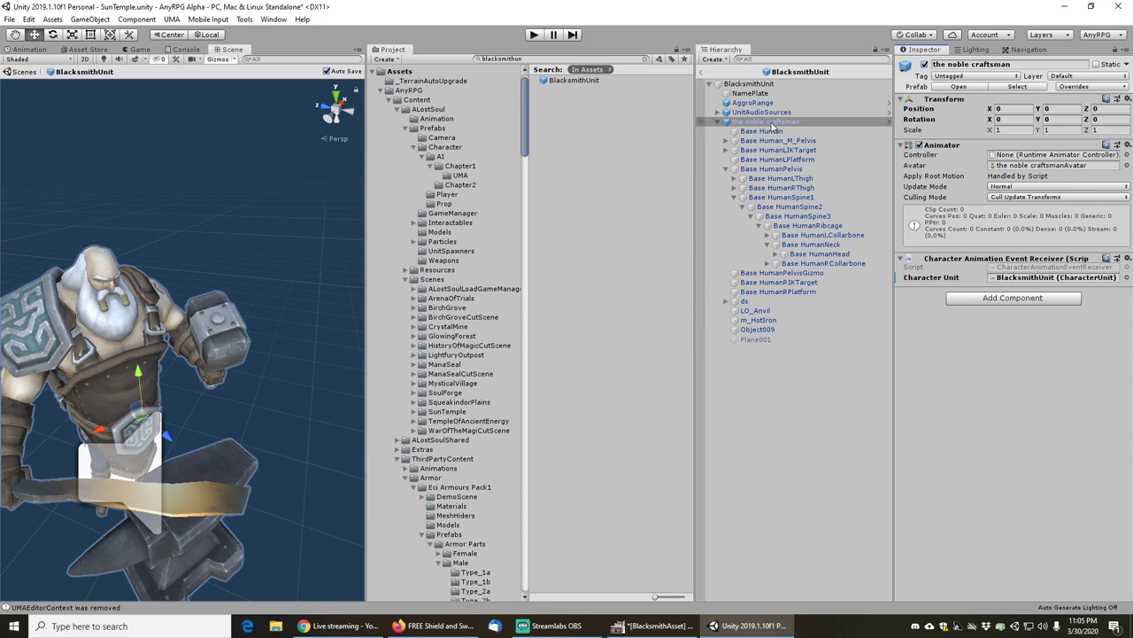
- Clear the project search and open the AI folder under Resources > ALostSoul > AnimationProfile
{"action": "left_click", "coordinate": [748, 83]}
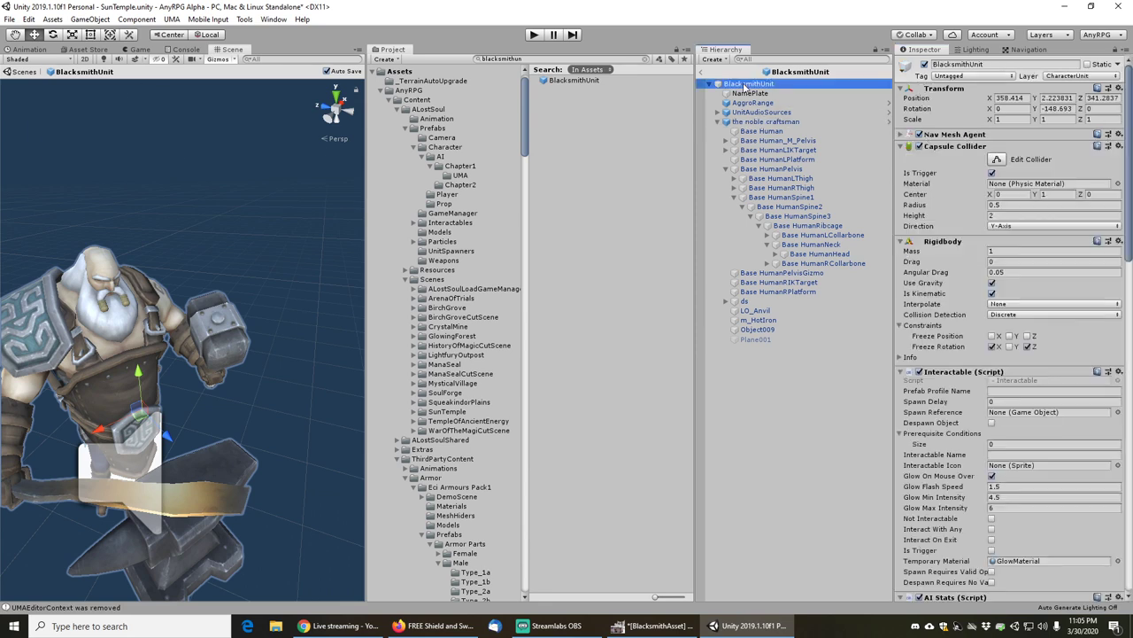
{"action": "left_click", "coordinate": [644, 58]}
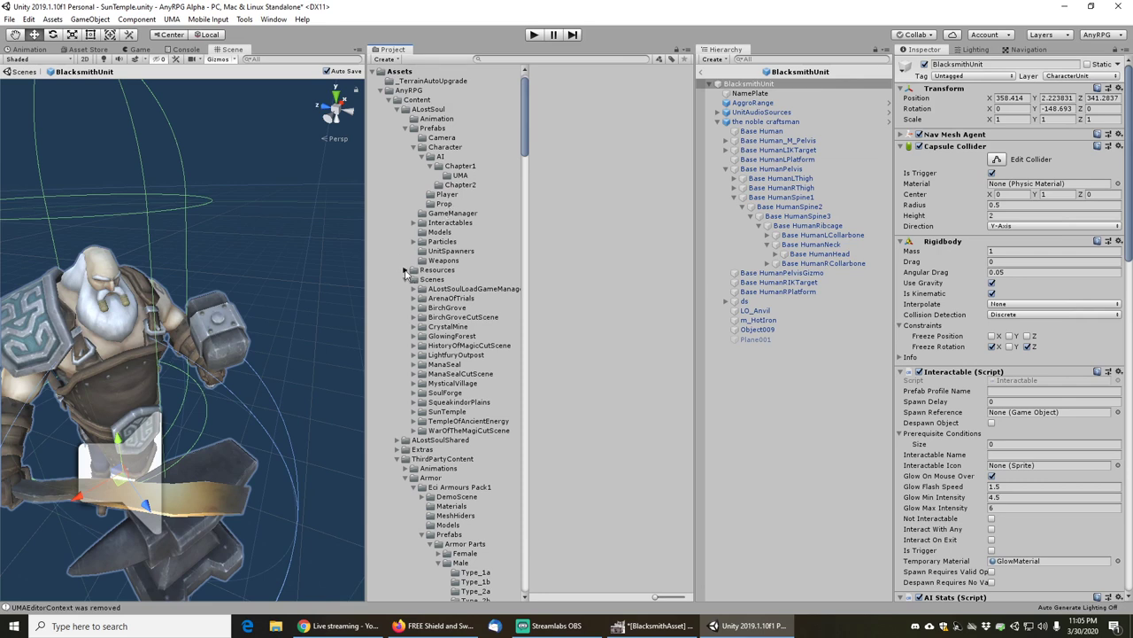
{"action": "left_click", "coordinate": [404, 270]}
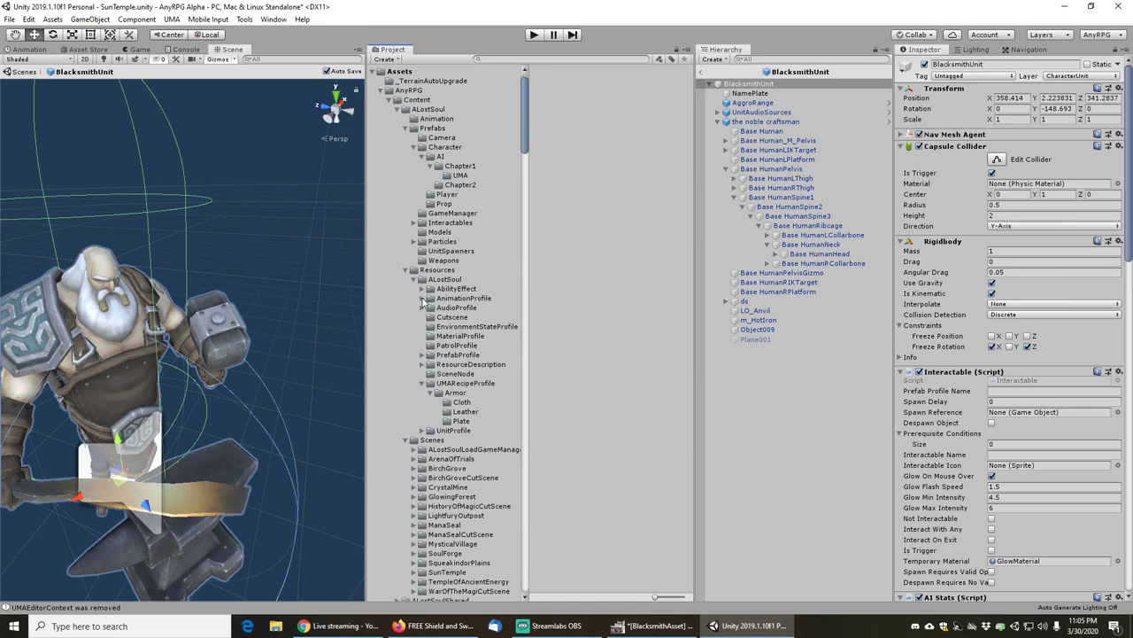
{"action": "left_click", "coordinate": [422, 299]}
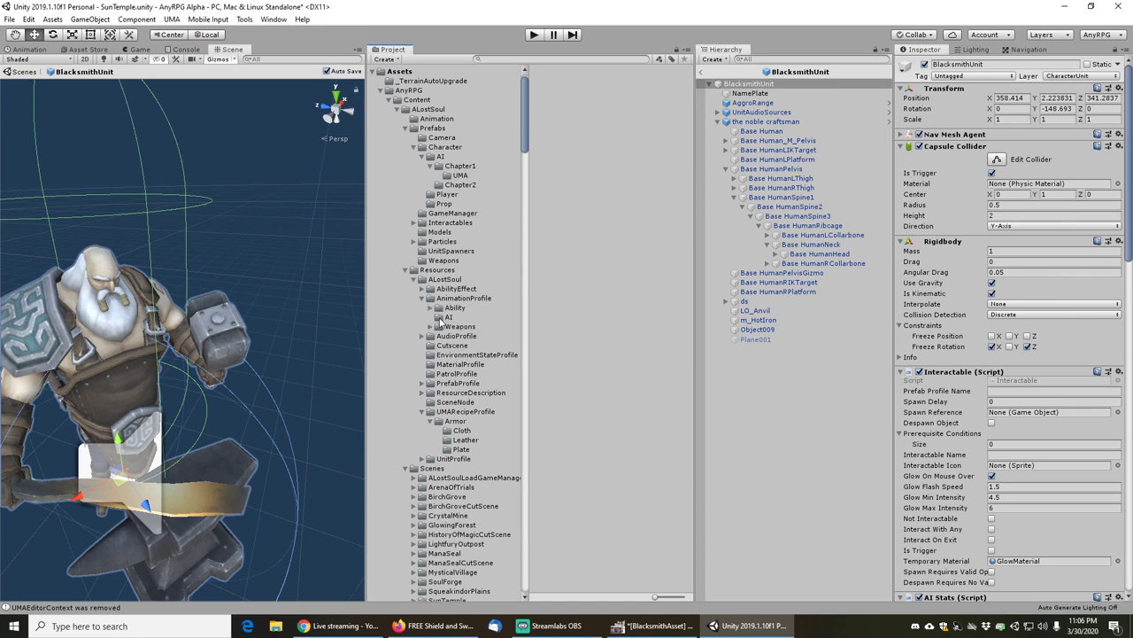
{"action": "left_click", "coordinate": [443, 319]}
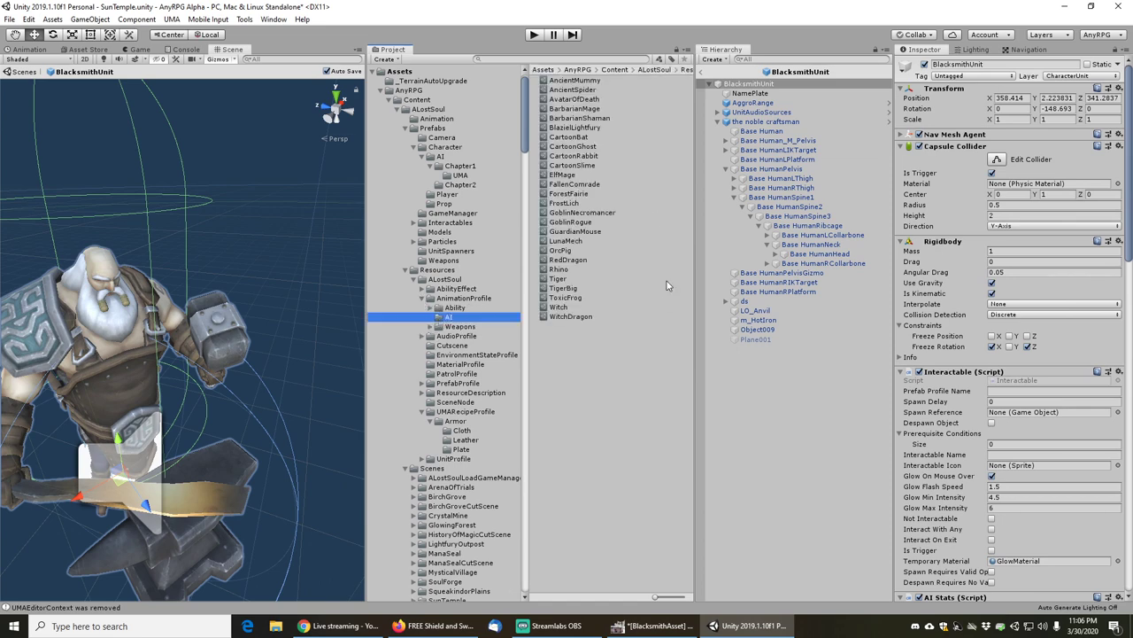
- Create a new AnyRPG Animation Profile named Blacksmith in the AI folder
{"action": "right_click", "coordinate": [556, 346]}
{"action": "mouse_move", "coordinate": [620, 46]}
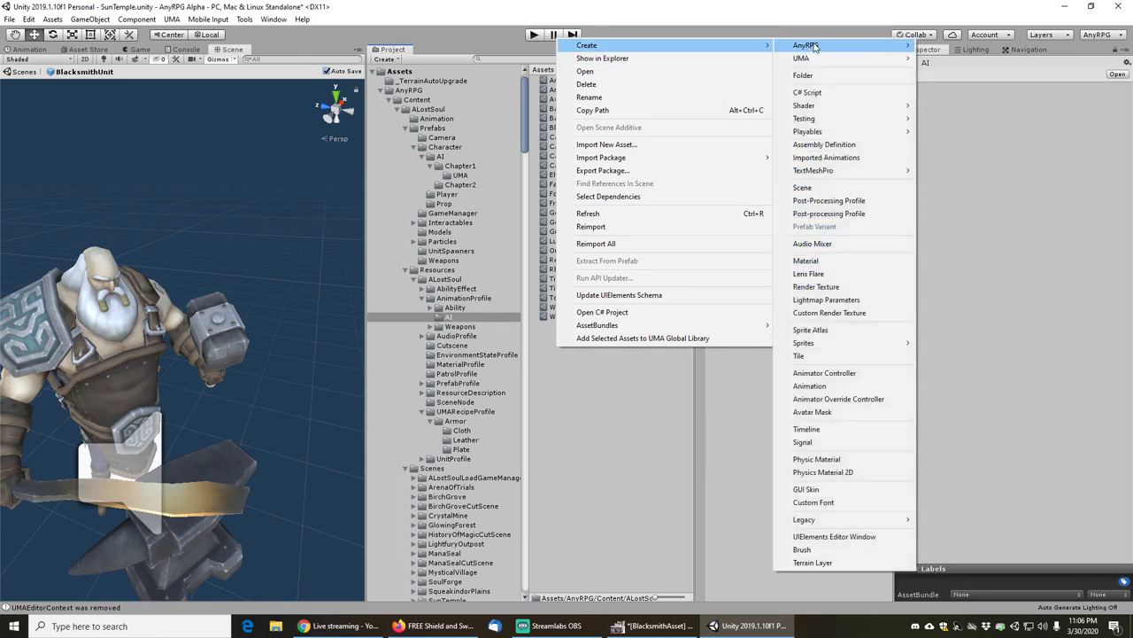
{"action": "mouse_move", "coordinate": [808, 45]}
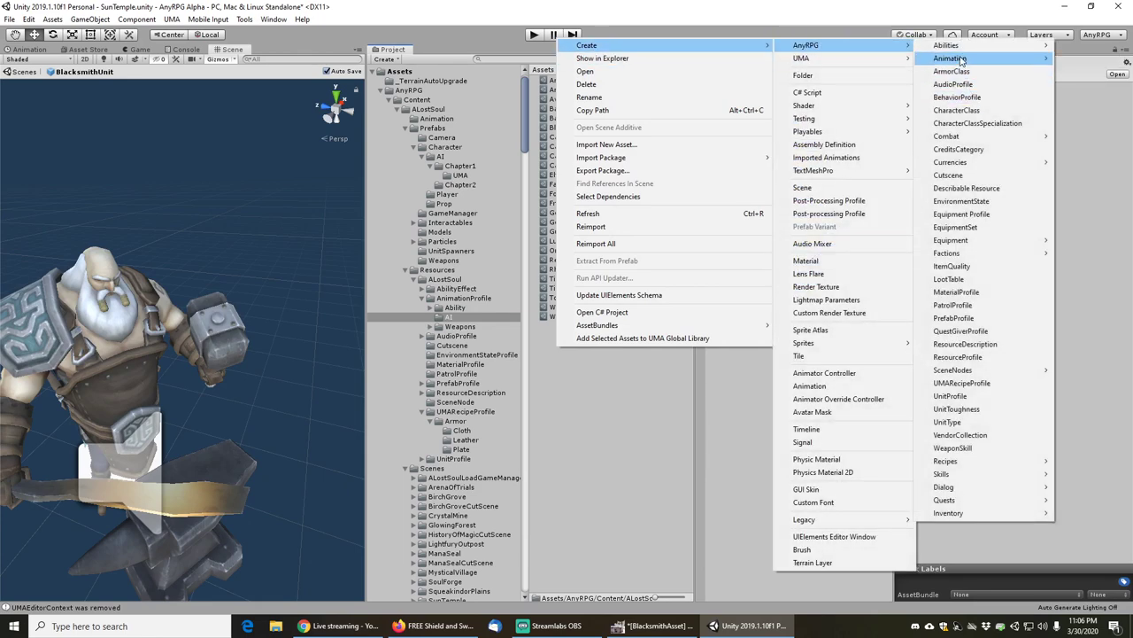
{"action": "left_click", "coordinate": [1082, 59]}
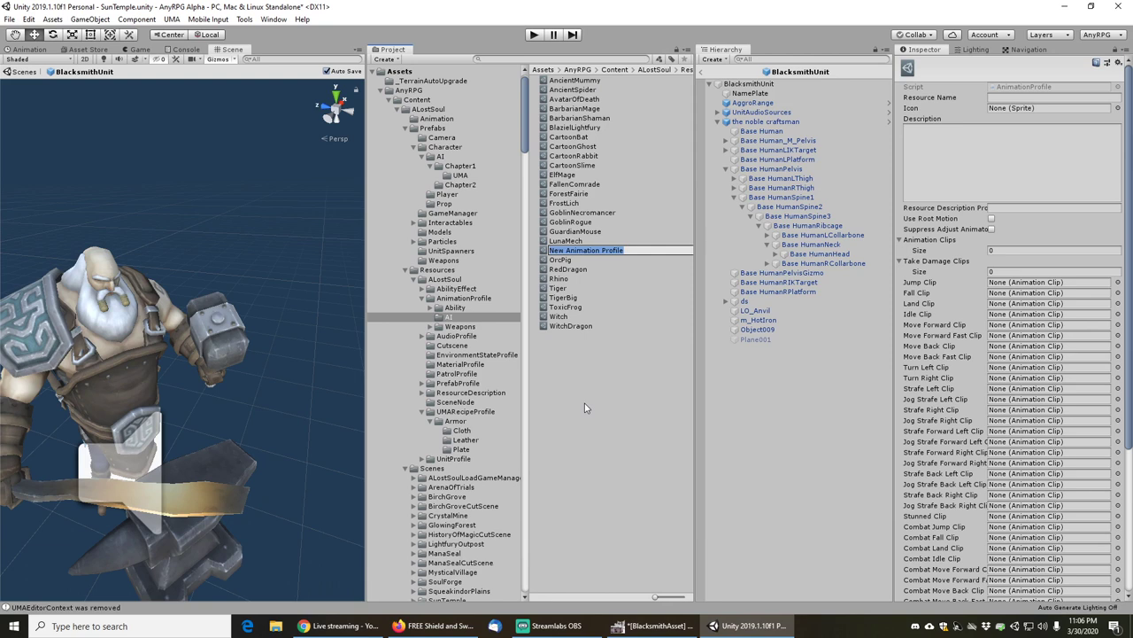
{"action": "type", "text": "Blacksmith"}
{"action": "key", "text": "Return"}
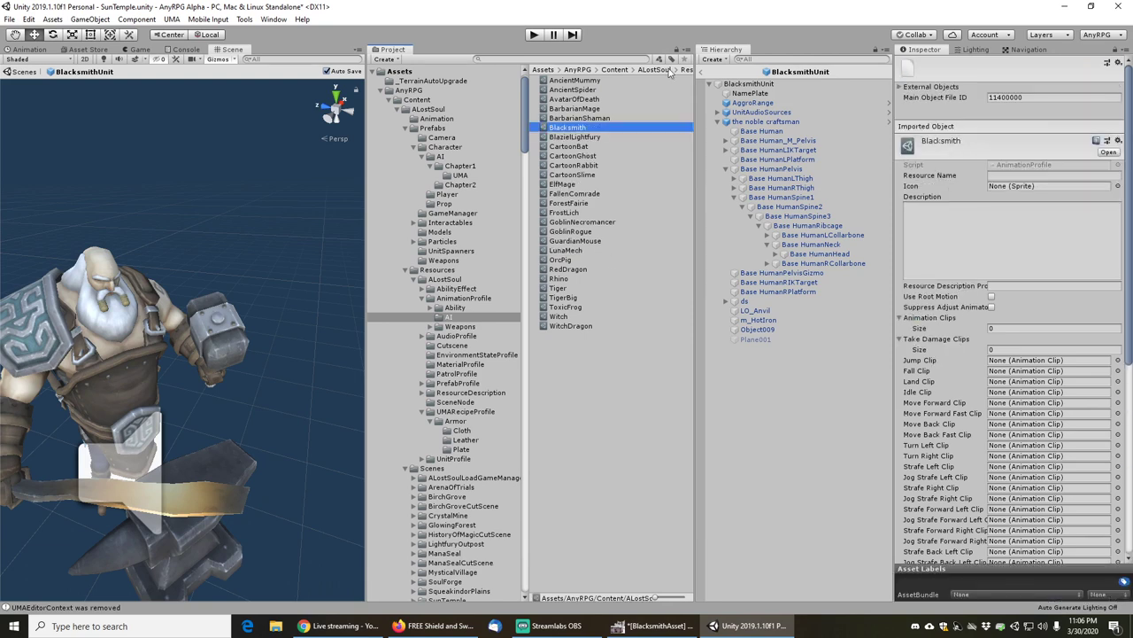
- Set the Resource Name of the Blacksmith animation profile to Blacksmith
{"action": "left_click", "coordinate": [1000, 175]}
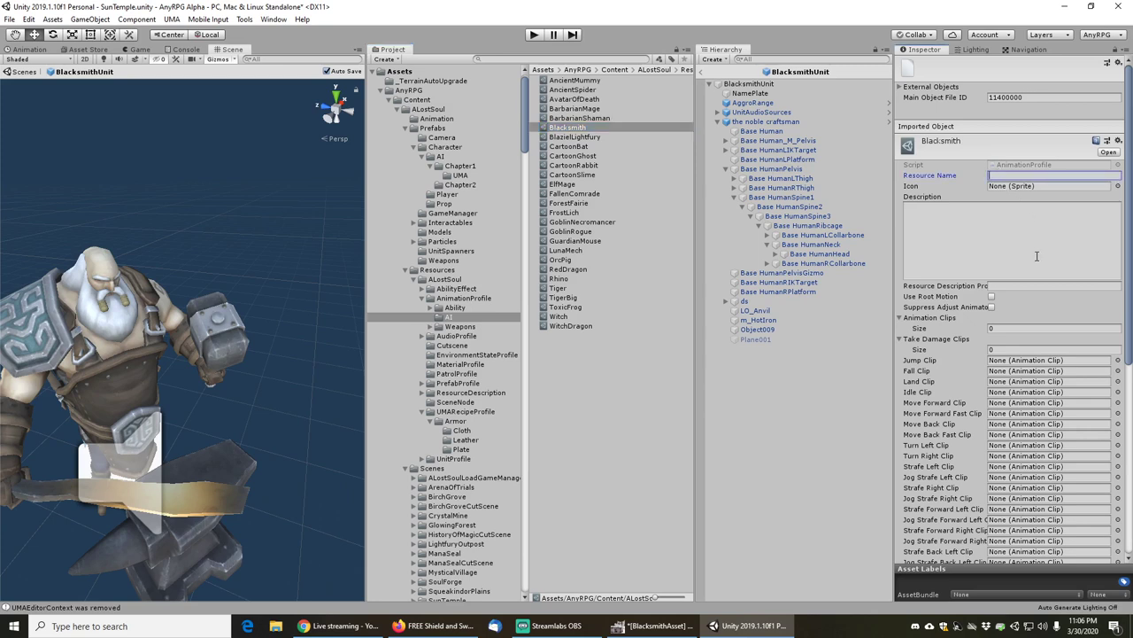
{"action": "type", "text": "Blacksmith"}
{"action": "key", "text": "Tab"}
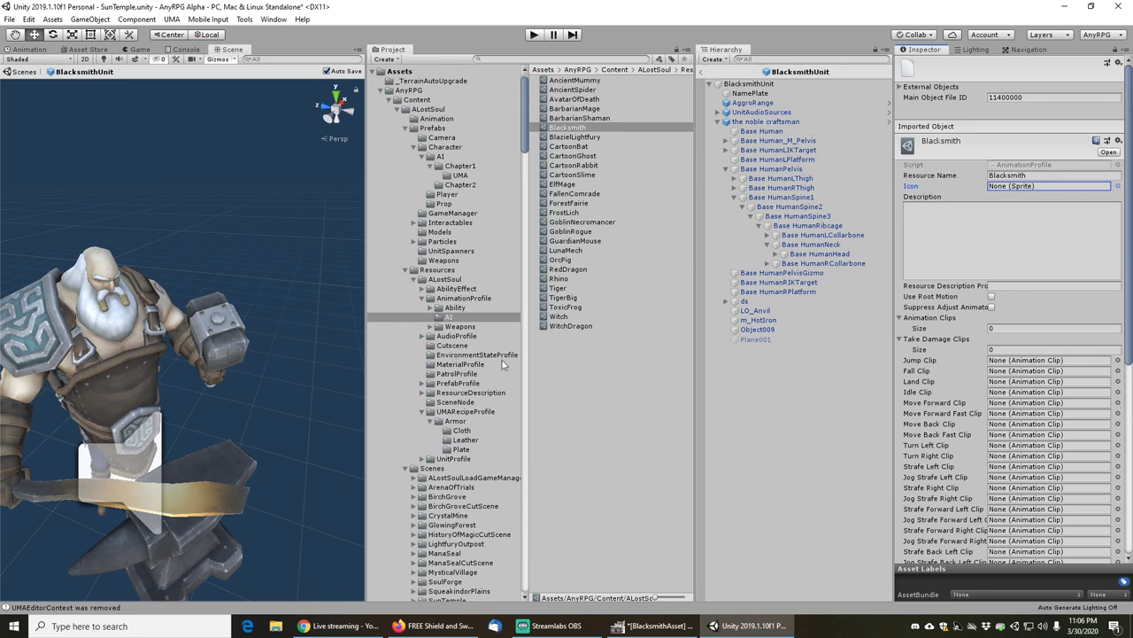
{"action": "scroll", "coordinate": [465, 398], "scroll_direction": "down", "scroll_amount": 10}
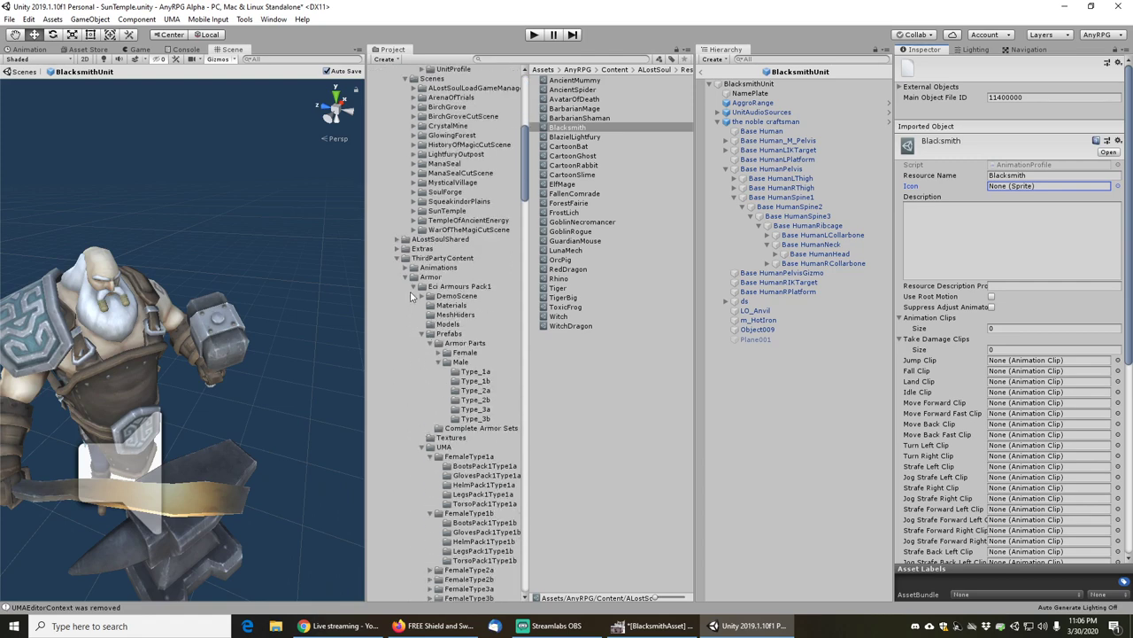
- Open the NobleBlacksmith import source folder under ThirdPartyContent > Characters > Human and expand the noble craftsman model
{"action": "left_click", "coordinate": [408, 278]}
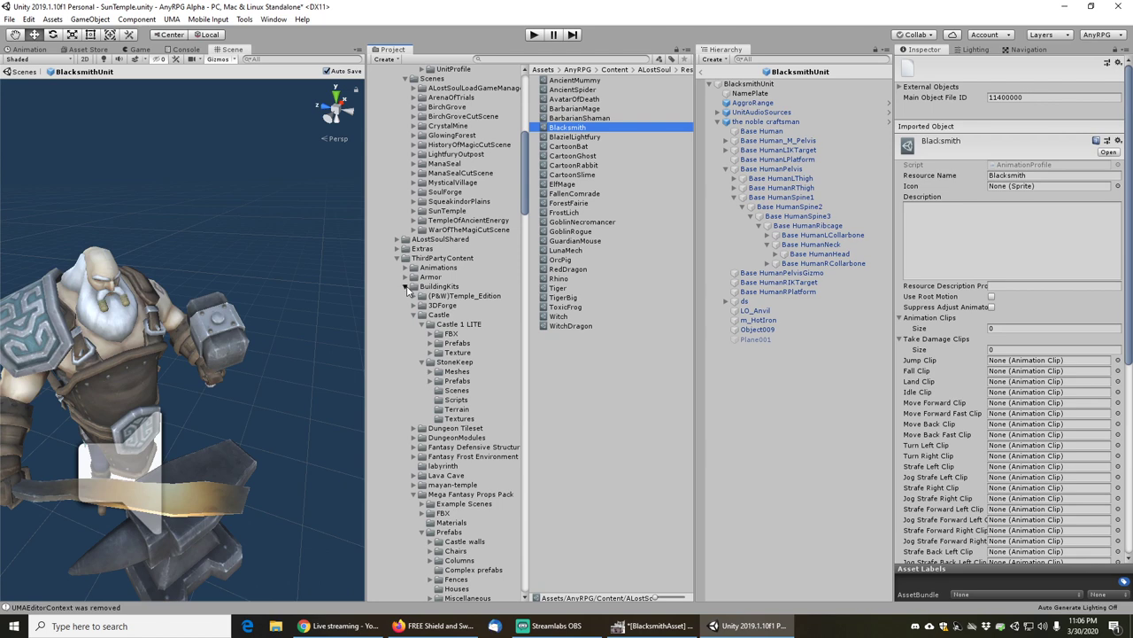
{"action": "left_click", "coordinate": [407, 287]}
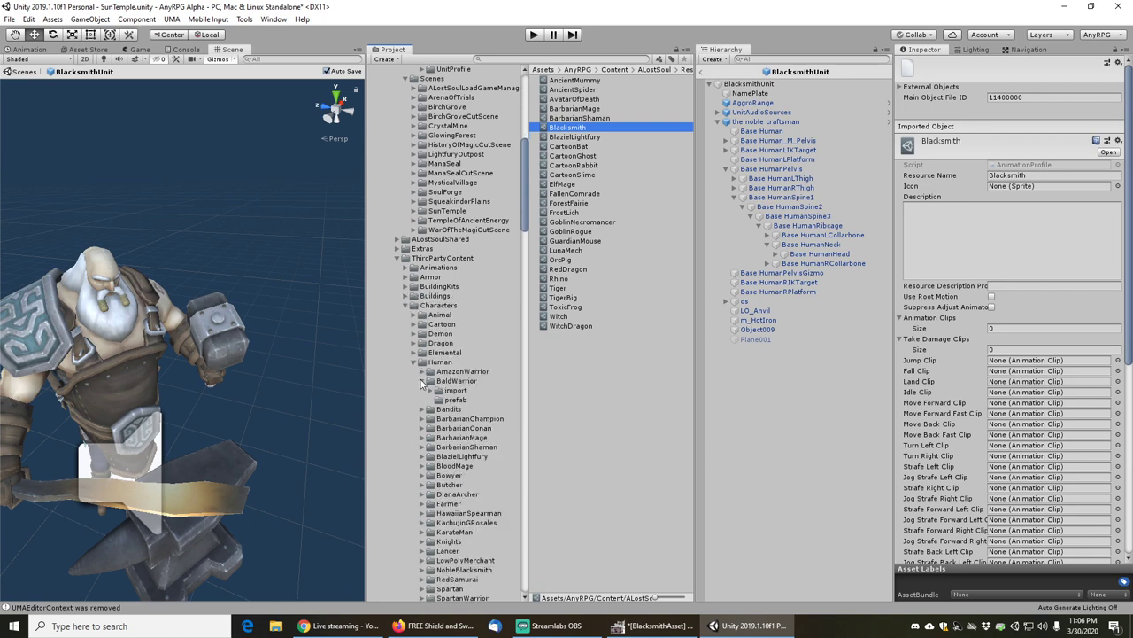
{"action": "left_click", "coordinate": [422, 381]}
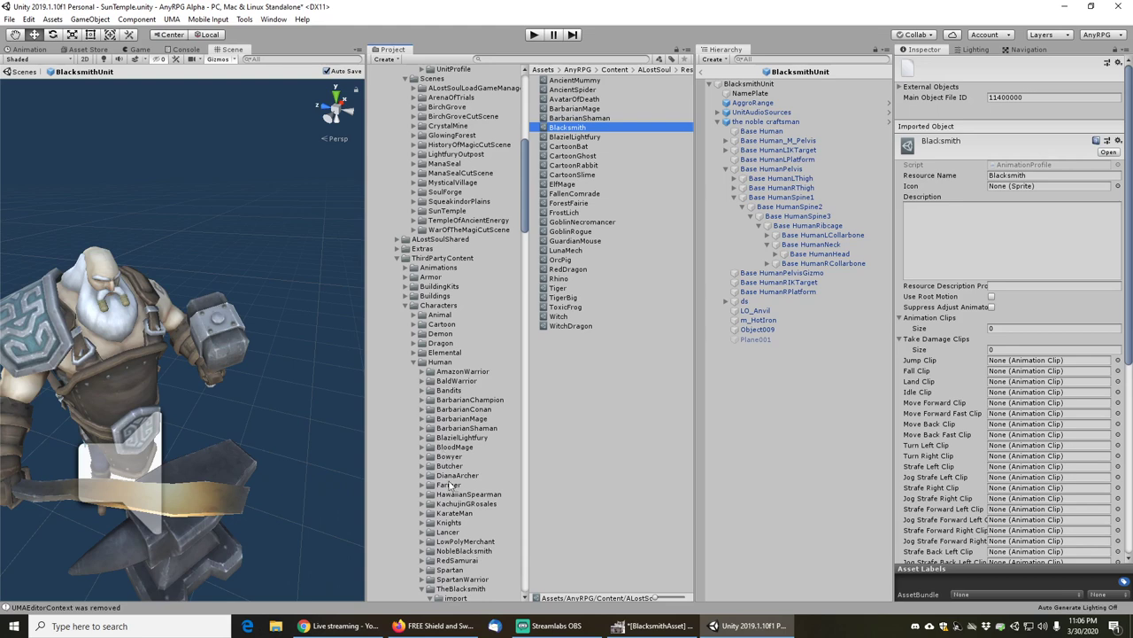
{"action": "scroll", "coordinate": [450, 485], "scroll_direction": "down", "scroll_amount": 2}
{"action": "left_click", "coordinate": [430, 515]}
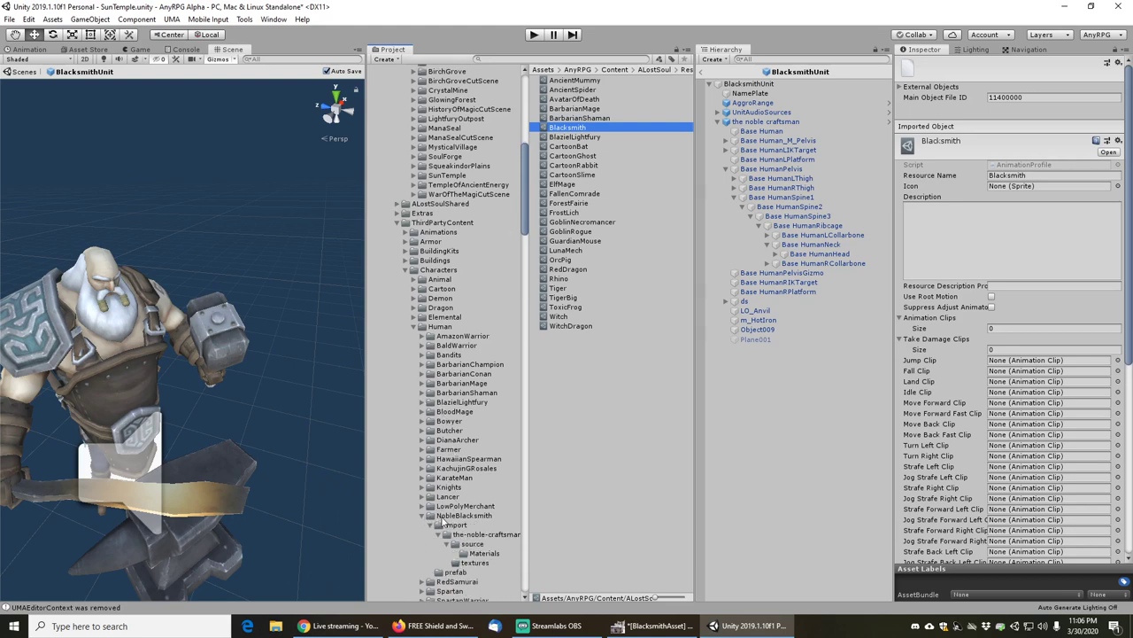
{"action": "left_click", "coordinate": [456, 516]}
{"action": "left_click", "coordinate": [479, 543]}
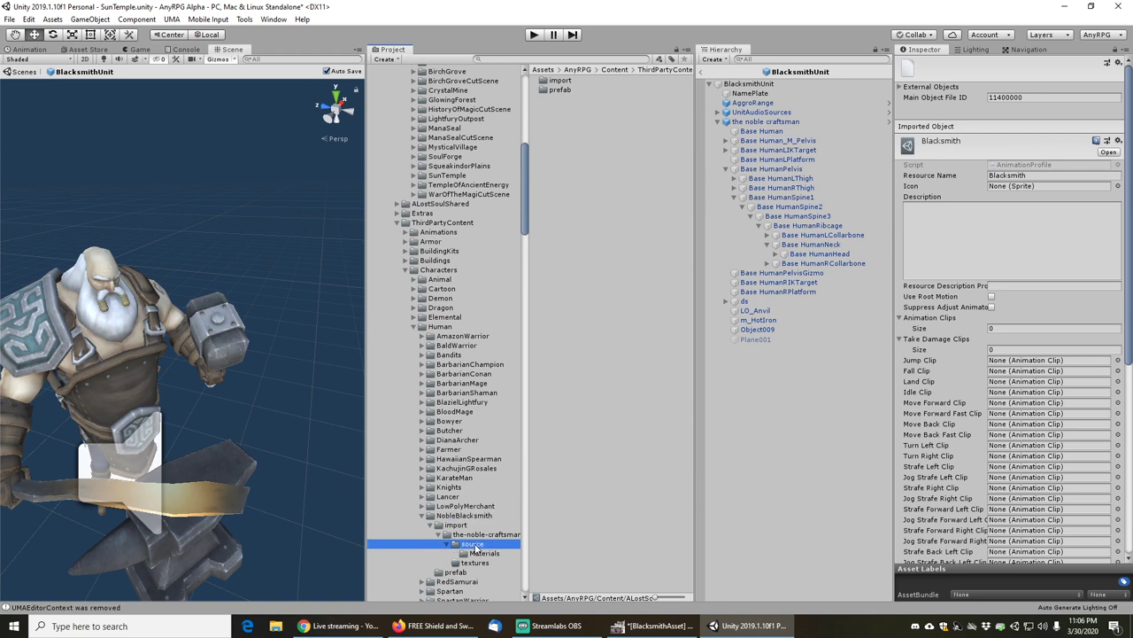
{"action": "left_click", "coordinate": [543, 138]}
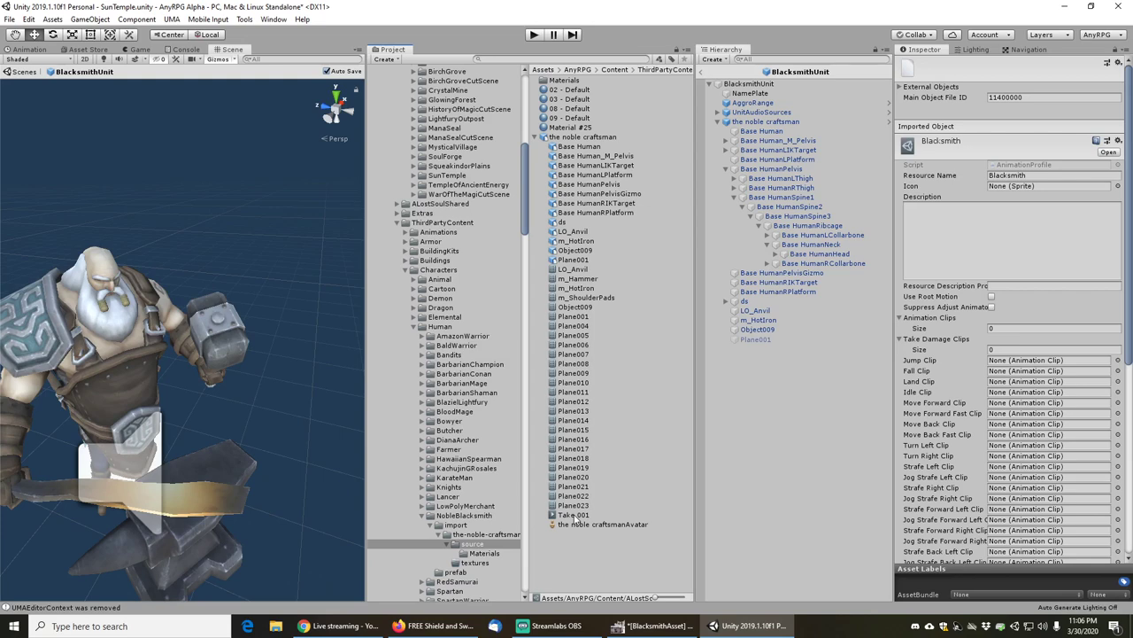
- Add a second animation clip named AnyRPGBlacksmithIdle in the noble craftsman model's animation import settings
{"action": "left_click", "coordinate": [575, 138]}
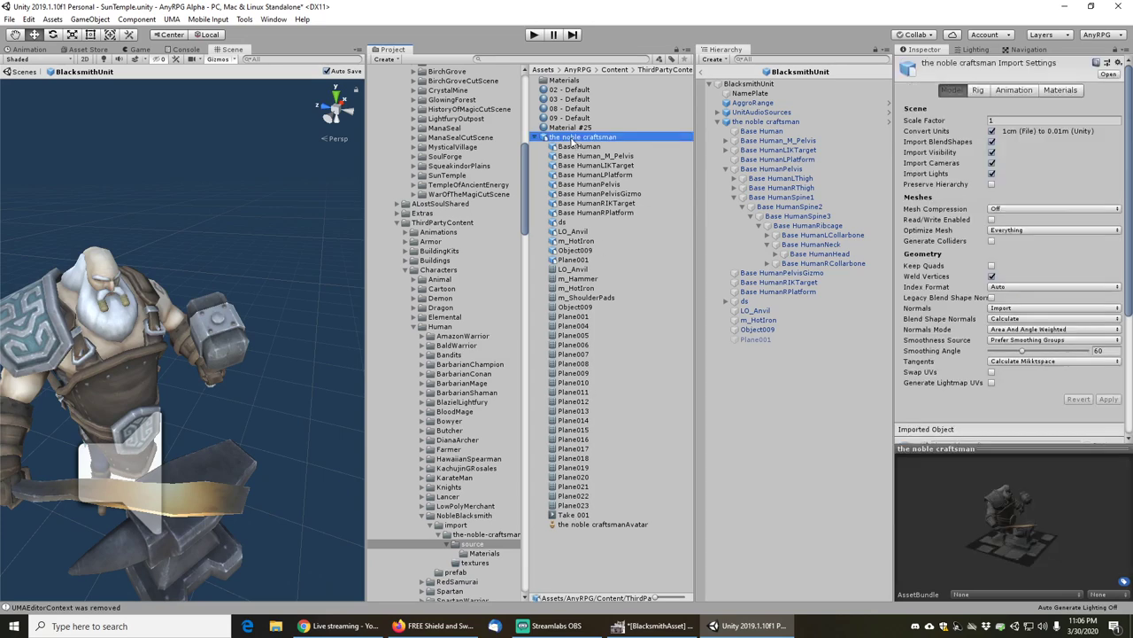
{"action": "left_click", "coordinate": [1013, 90]}
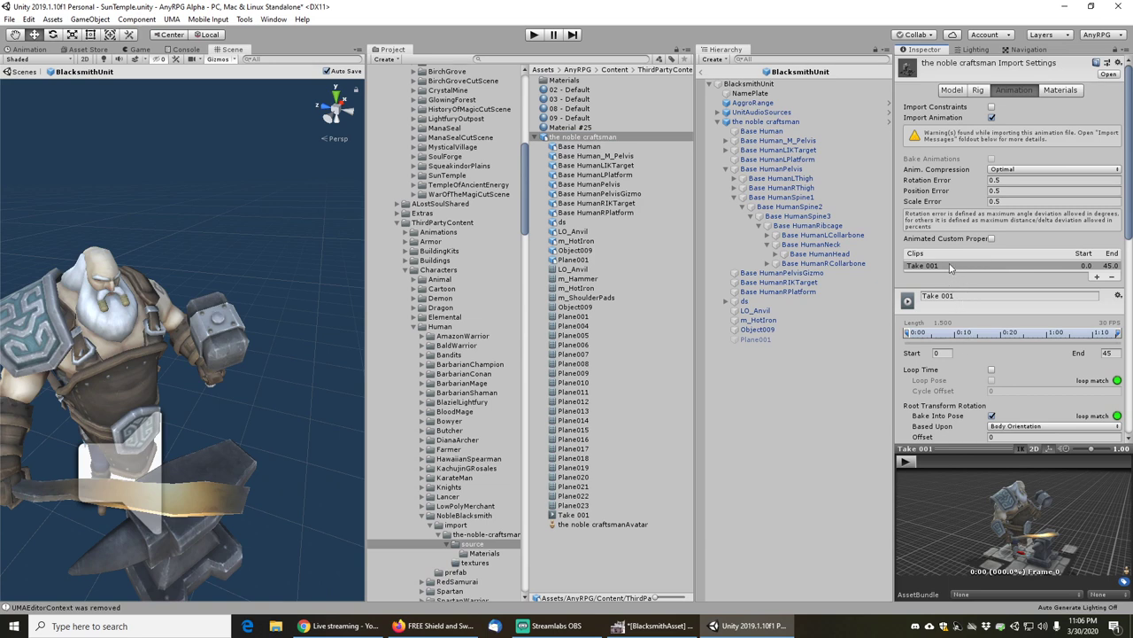
{"action": "left_click", "coordinate": [1098, 277]}
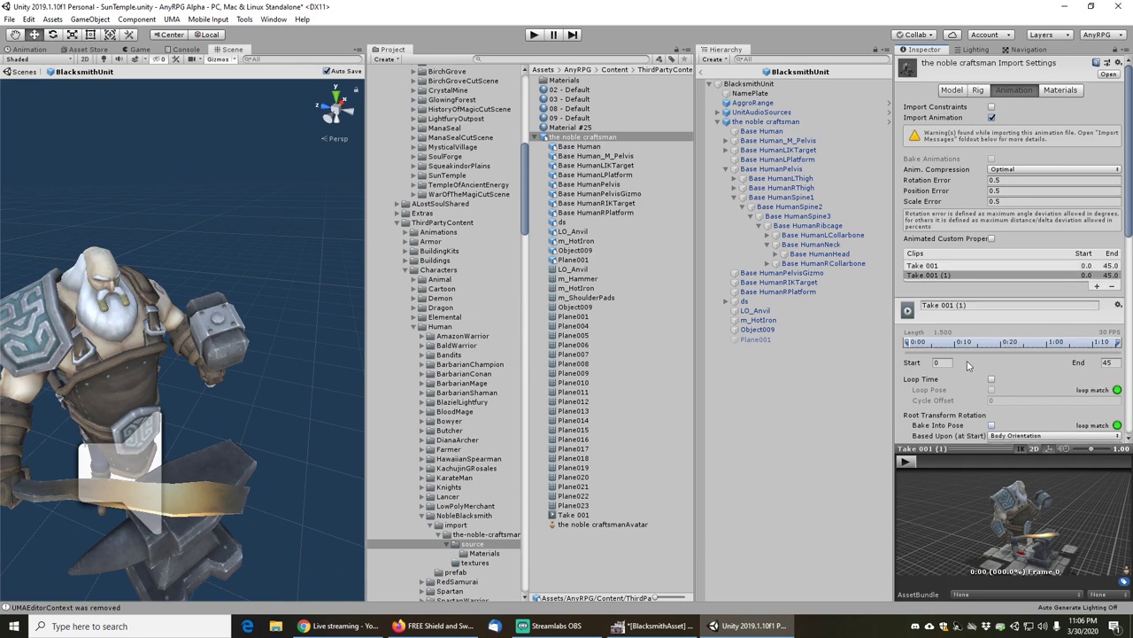
{"action": "left_click", "coordinate": [968, 305]}
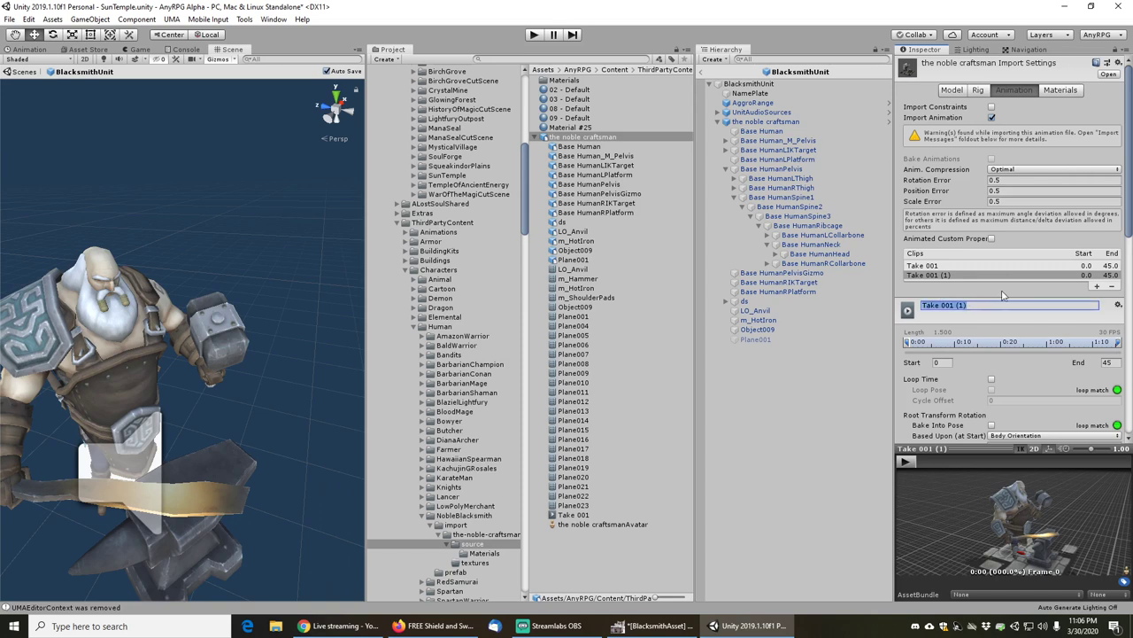
{"action": "type", "text": "Bla"}
{"action": "type", "text": "AnyRPG"}
{"action": "key", "text": "Return"}
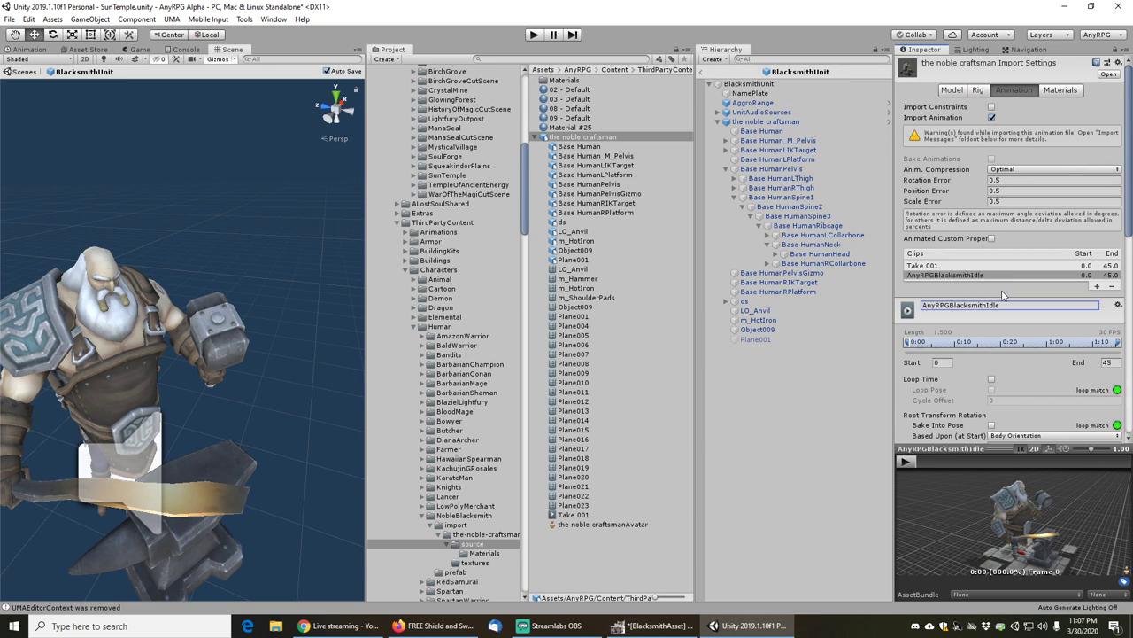
- Enable Loop Time, Loop Pose and Bake Into Pose for rotation, Y and XZ on the AnyRPGBlacksmithIdle clip, apply, and preview it
{"action": "left_click", "coordinate": [912, 460]}
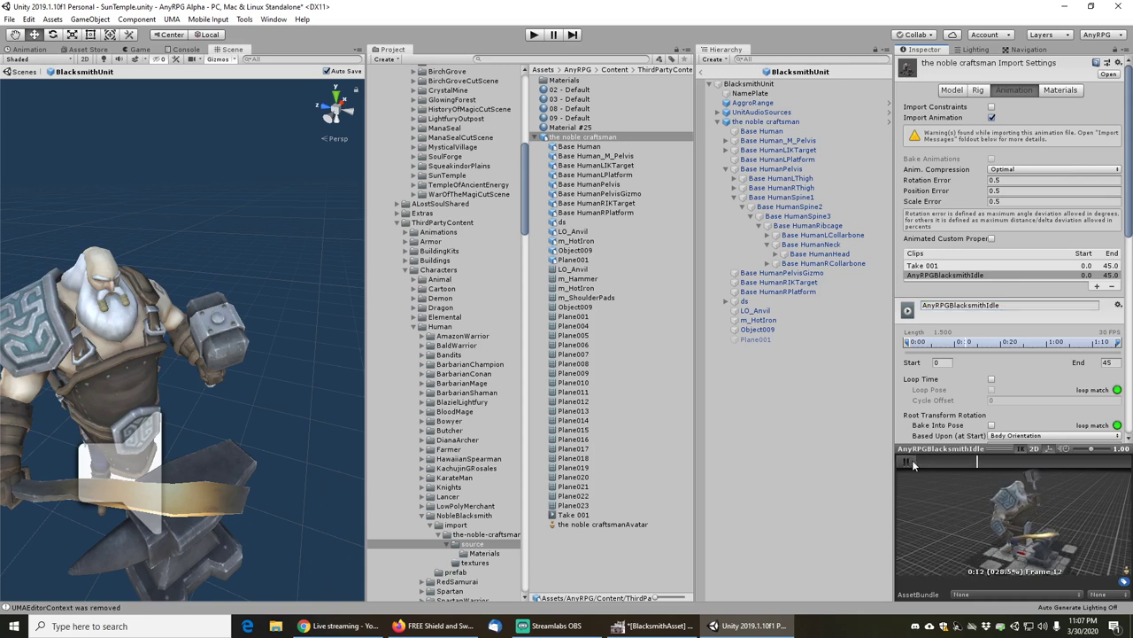
{"action": "left_click", "coordinate": [913, 459]}
{"action": "scroll", "coordinate": [1003, 232], "scroll_direction": "down", "scroll_amount": 3}
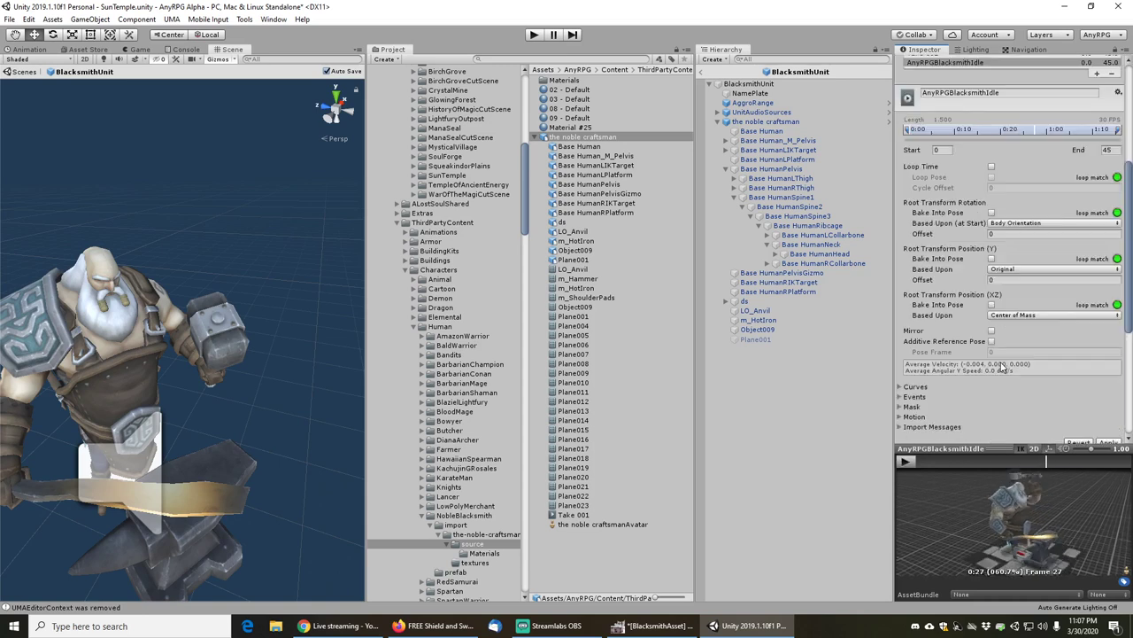
{"action": "left_click", "coordinate": [992, 167]}
{"action": "left_click", "coordinate": [992, 212]}
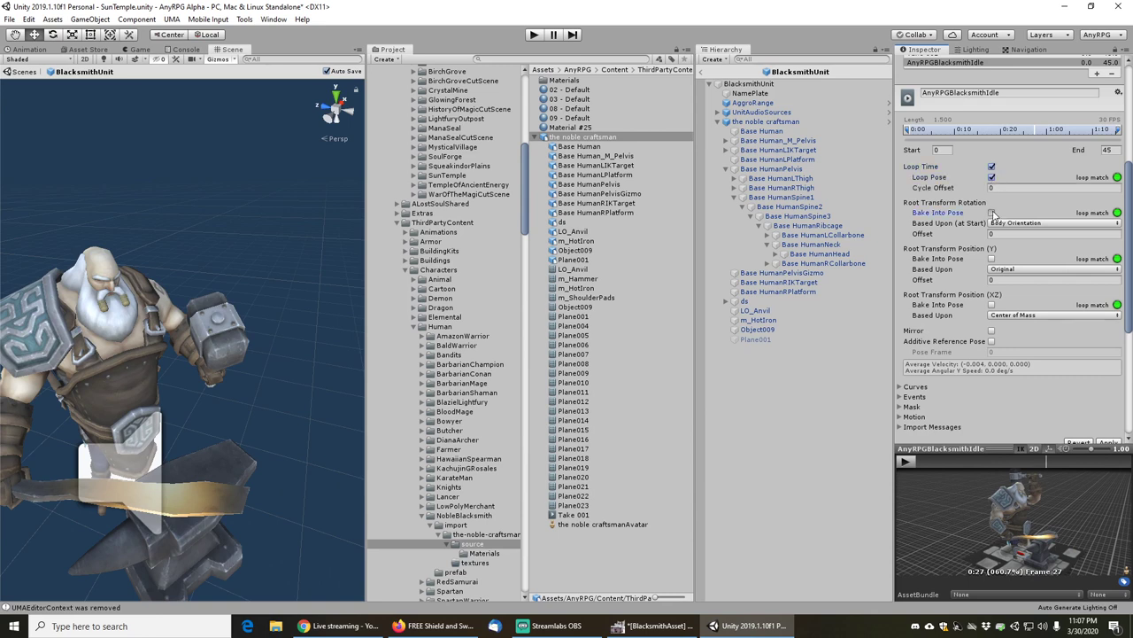
{"action": "left_click", "coordinate": [992, 258]}
{"action": "left_click", "coordinate": [992, 304]}
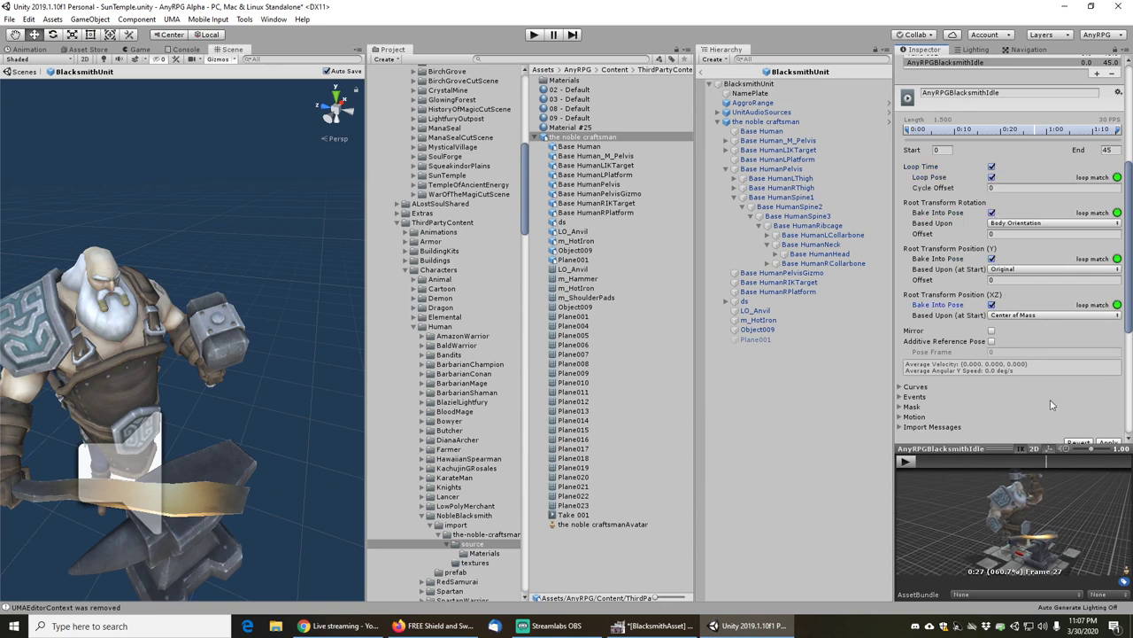
{"action": "left_click", "coordinate": [1108, 442]}
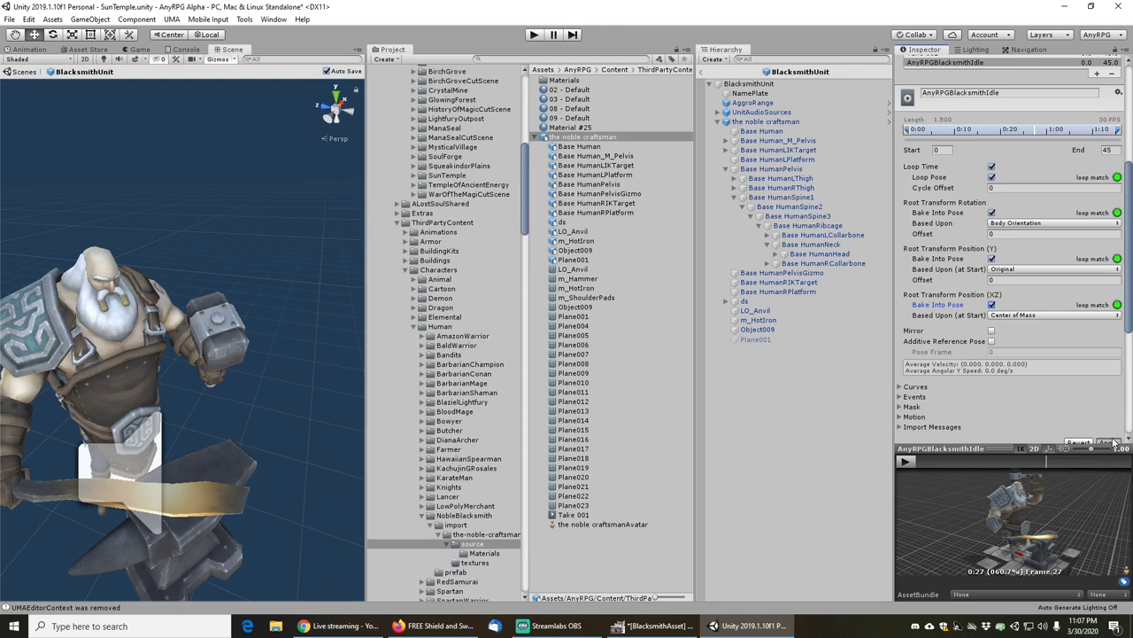
{"action": "left_click", "coordinate": [907, 461]}
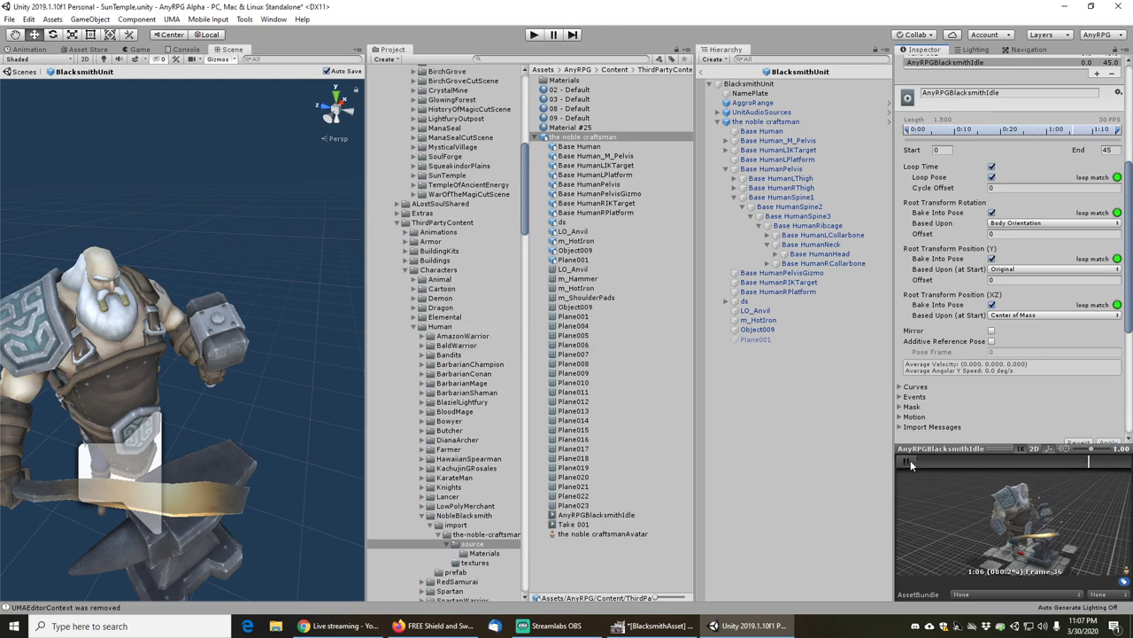
{"action": "left_click", "coordinate": [911, 460]}
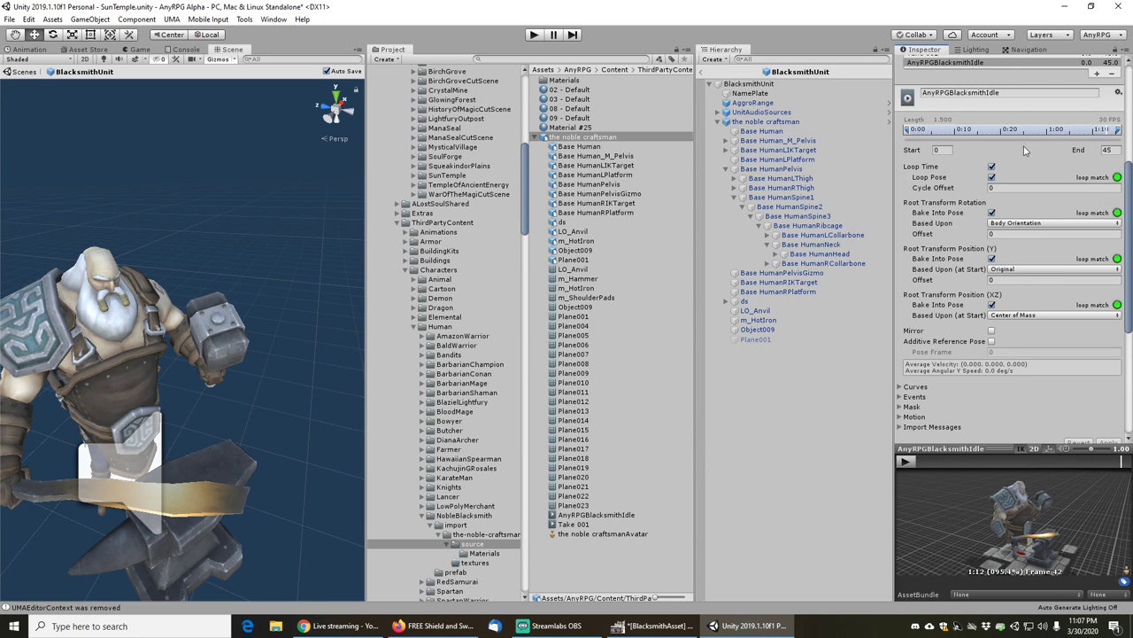
{"action": "scroll", "coordinate": [958, 214], "scroll_direction": "up", "scroll_amount": 3}
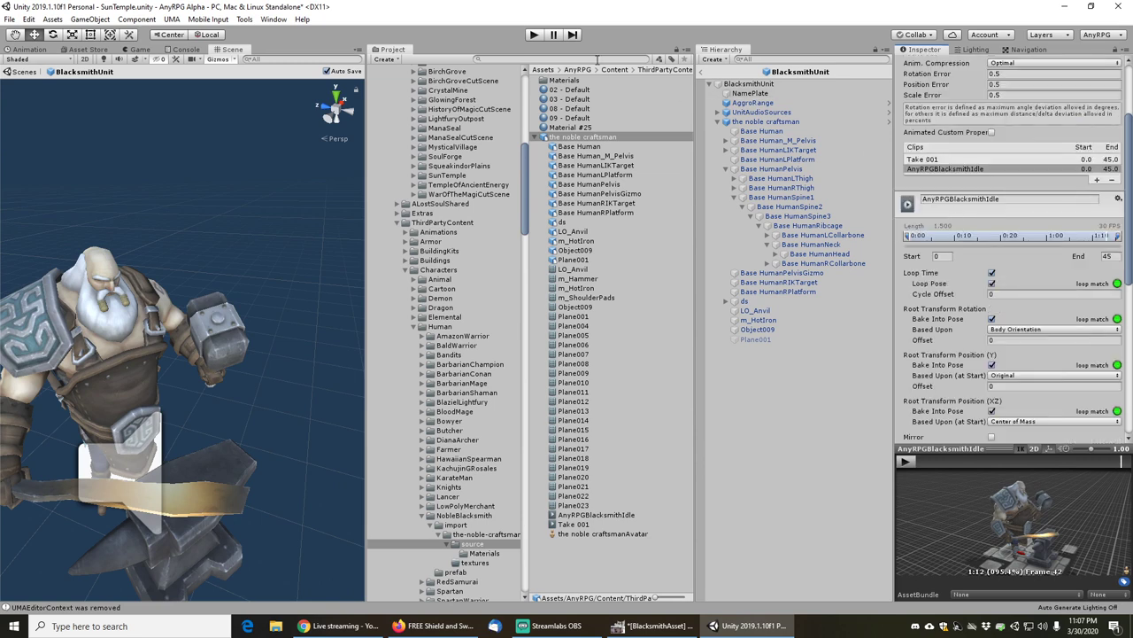
- Search the project for blacksmith and select the Blacksmith animation profile
{"action": "left_click", "coordinate": [541, 137]}
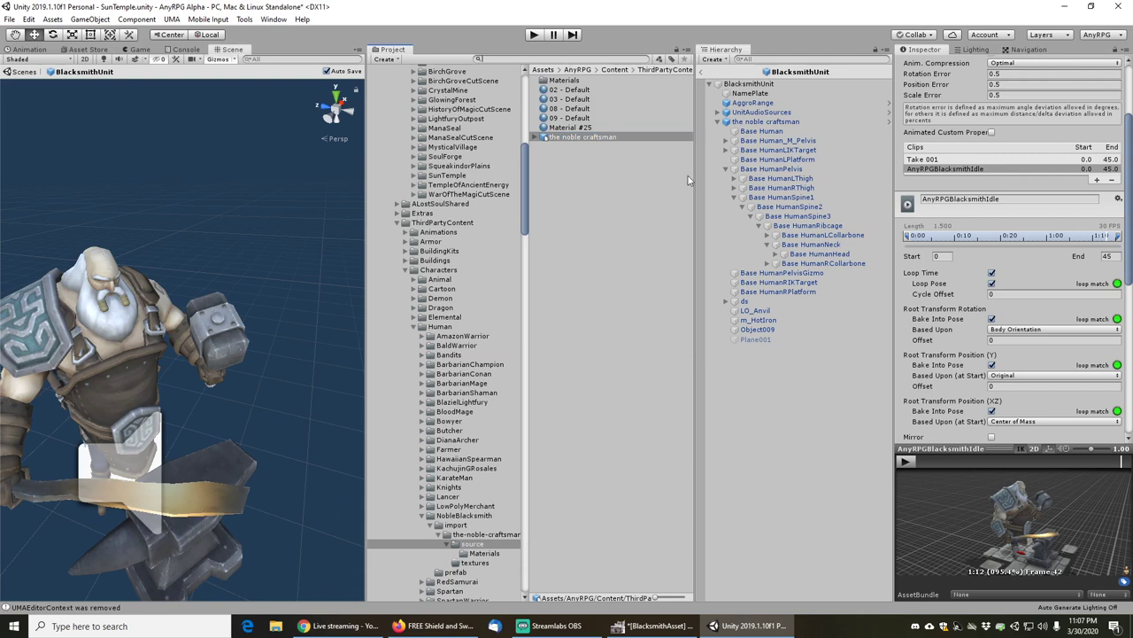
{"action": "left_click", "coordinate": [724, 123]}
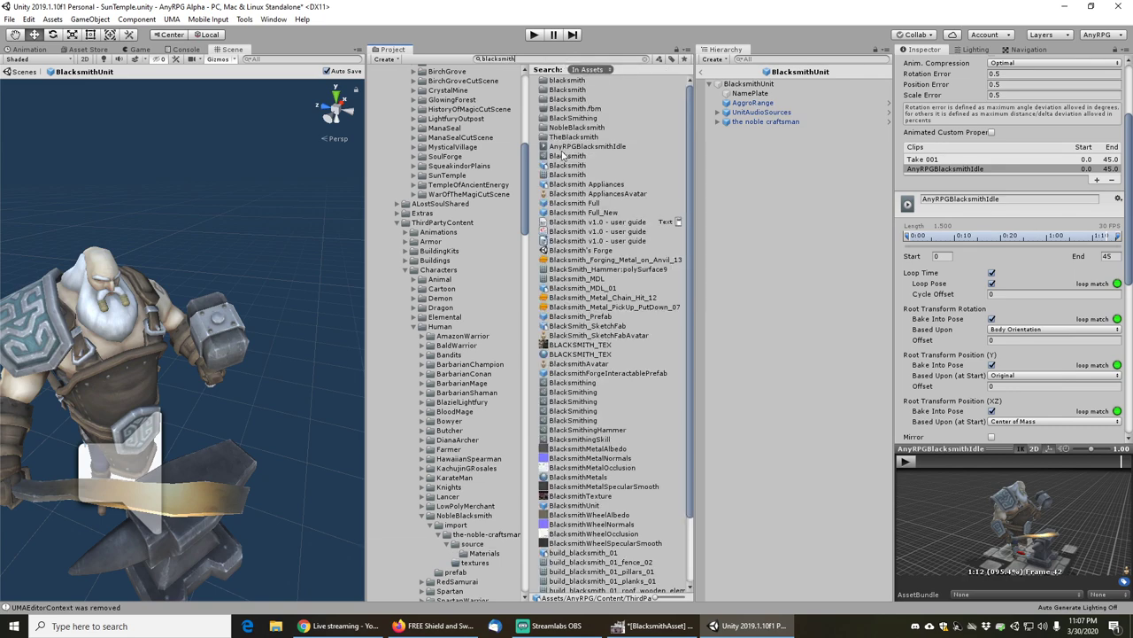
{"action": "left_click", "coordinate": [561, 155]}
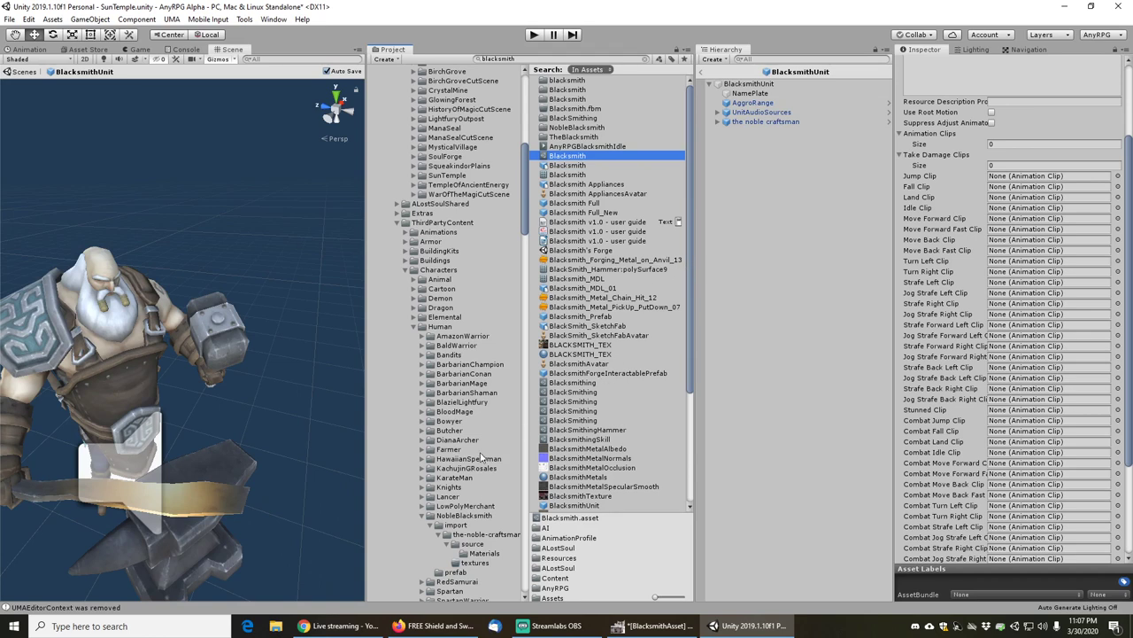
- Assign the noble craftsman model's AnyRPGBlacksmithIdle clip as the Idle Clip of the Blacksmith animation profile
{"action": "left_click", "coordinate": [474, 544]}
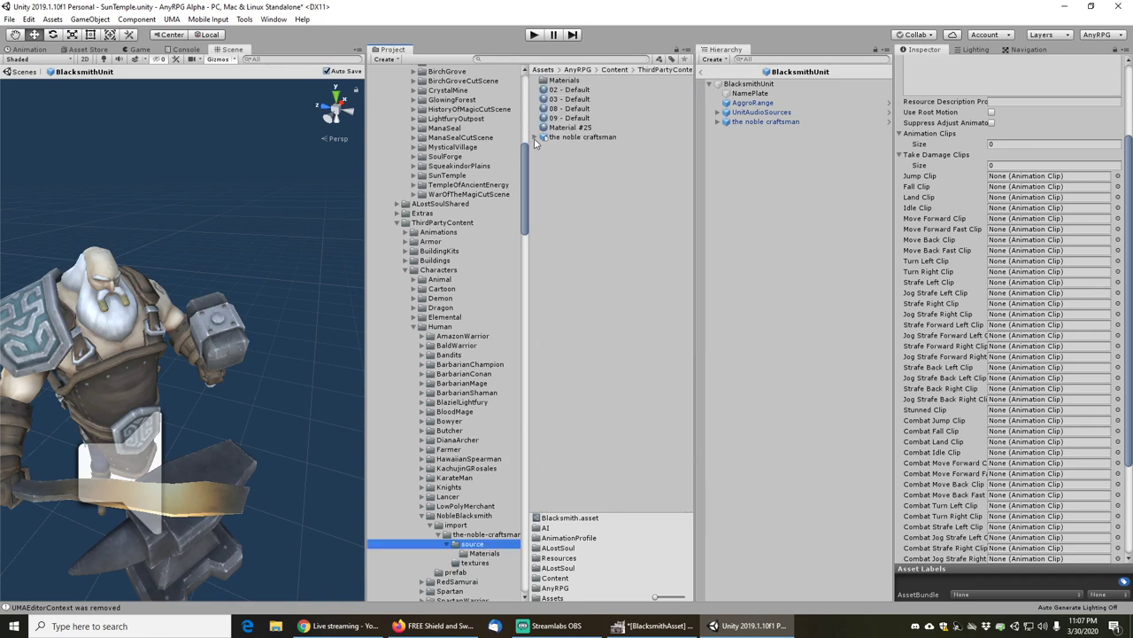
{"action": "left_click", "coordinate": [531, 137]}
{"action": "left_click", "coordinate": [537, 137]}
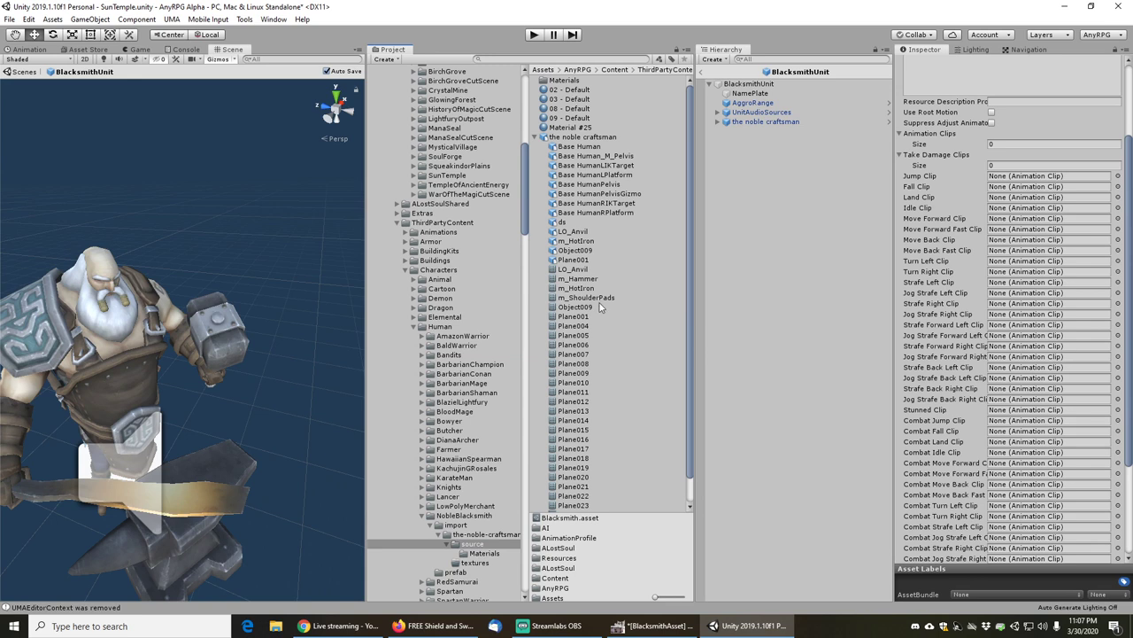
{"action": "scroll", "coordinate": [600, 372], "scroll_direction": "down", "scroll_amount": 1}
{"action": "left_click_drag", "start_coordinate": [581, 498], "coordinate": [957, 209]}
{"action": "left_click_drag", "start_coordinate": [959, 197], "coordinate": [1003, 212]}
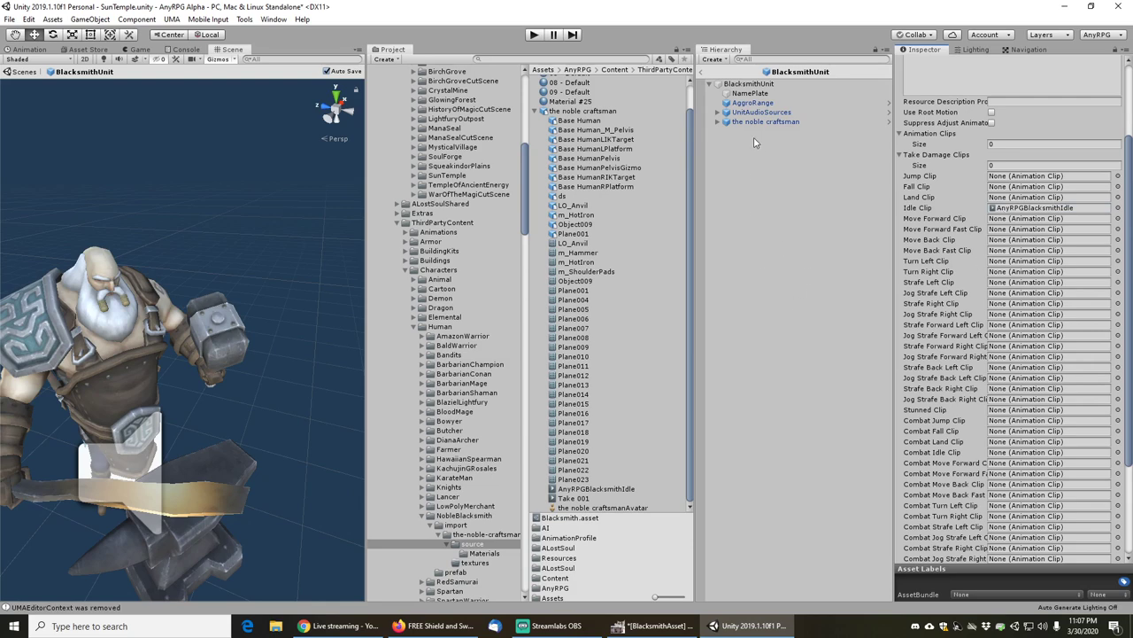
- Set the Default Animation Profile of BlacksmithUnit's Character Animator to Blacksmith
{"action": "left_click", "coordinate": [748, 83]}
{"action": "scroll", "coordinate": [943, 367], "scroll_direction": "down", "scroll_amount": 10}
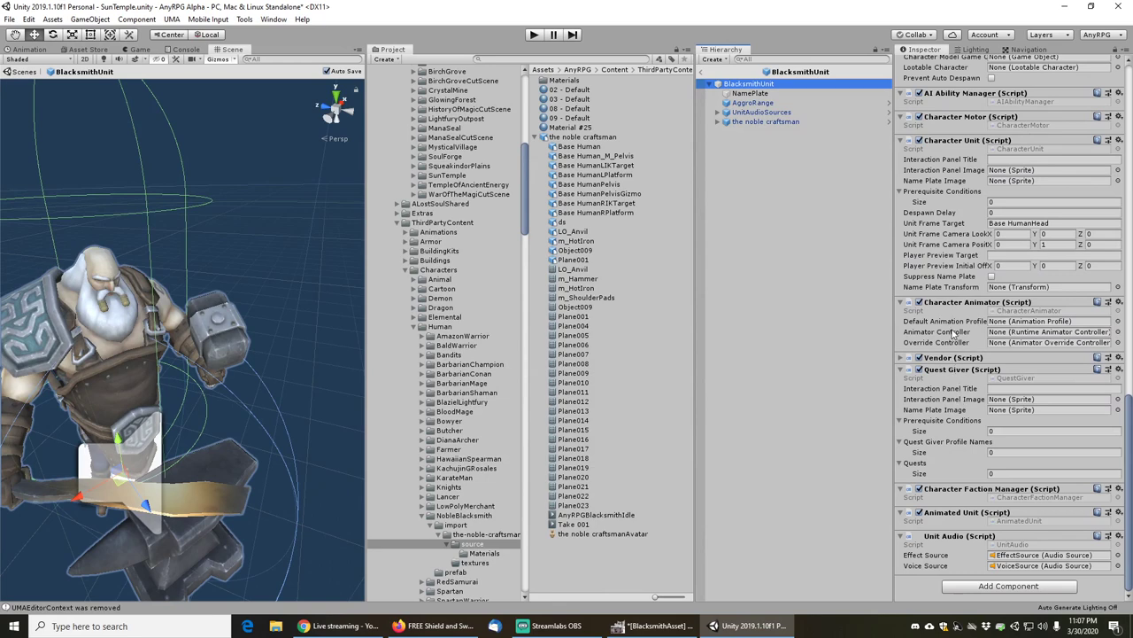
{"action": "left_click", "coordinate": [1117, 321]}
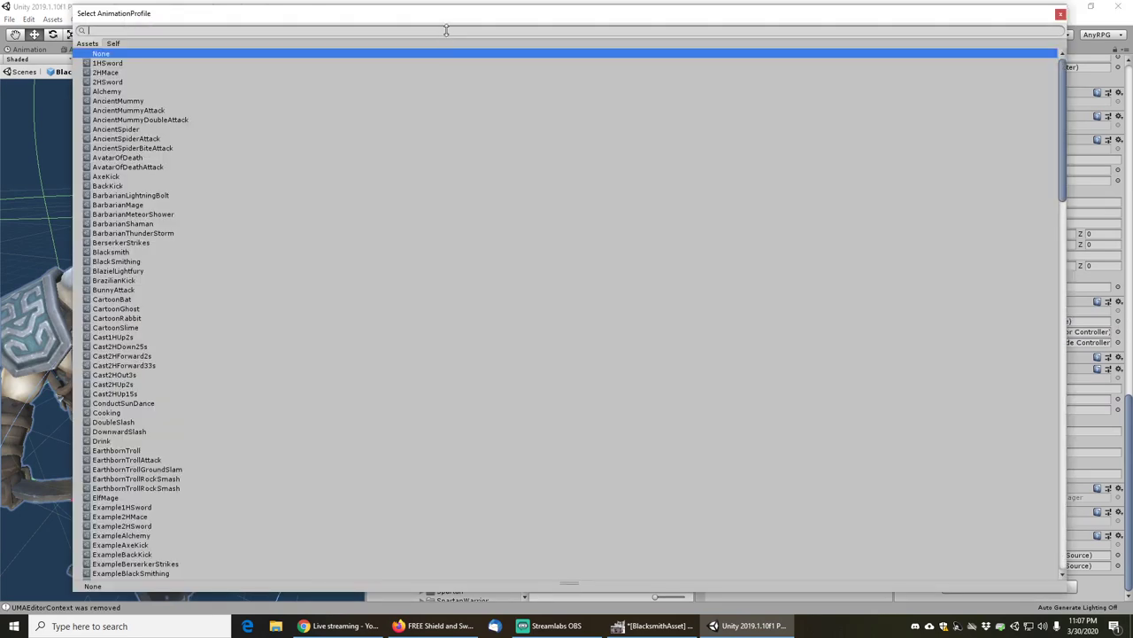
{"action": "type", "text": "blacksm"}
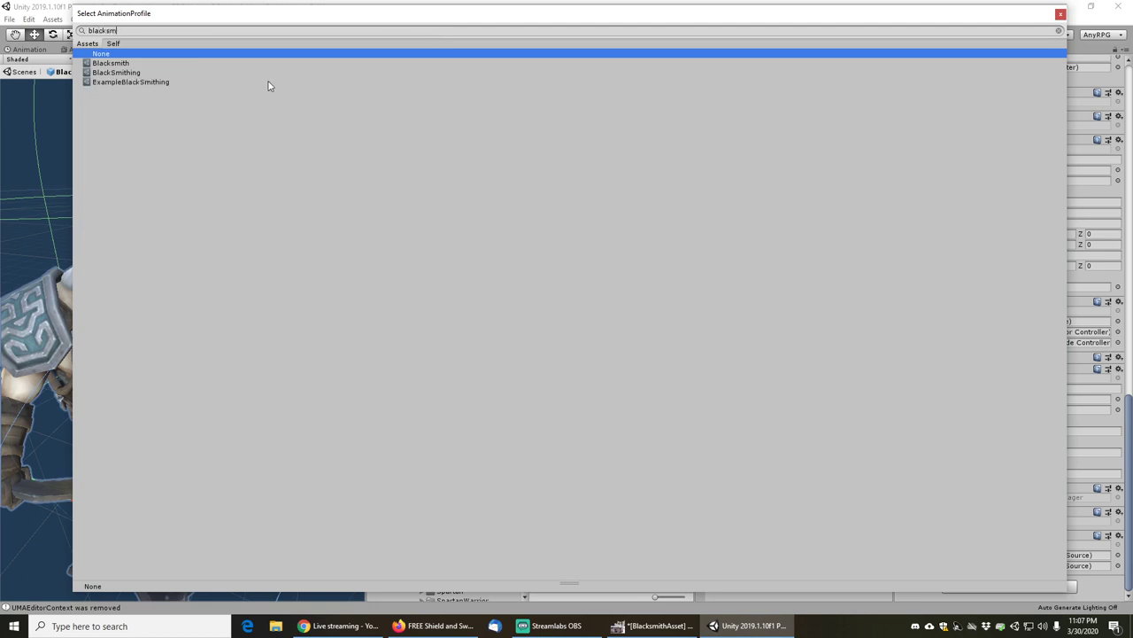
{"action": "left_click", "coordinate": [110, 64]}
{"action": "double_click", "coordinate": [111, 64]}
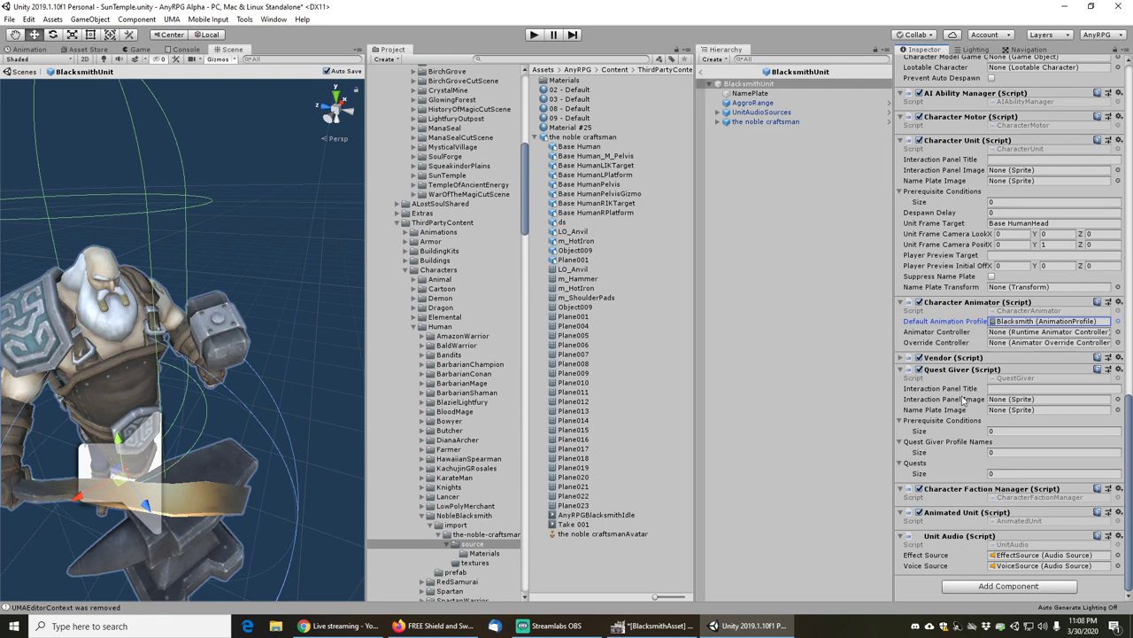
- Leave the BlacksmithUnit prefab for the SunTemple scene and select the T-posed Andan Prefab character behind the stall counter
{"action": "scroll", "coordinate": [963, 400], "scroll_direction": "up", "scroll_amount": 15}
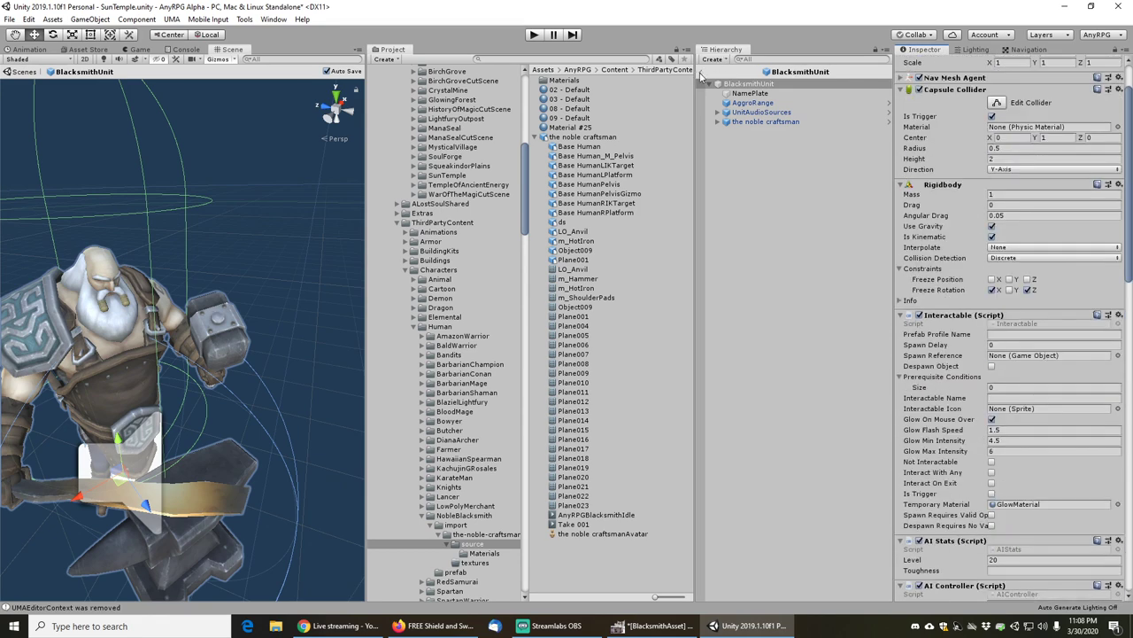
{"action": "left_click", "coordinate": [701, 74]}
{"action": "scroll", "coordinate": [249, 328], "scroll_direction": "down", "scroll_amount": 5}
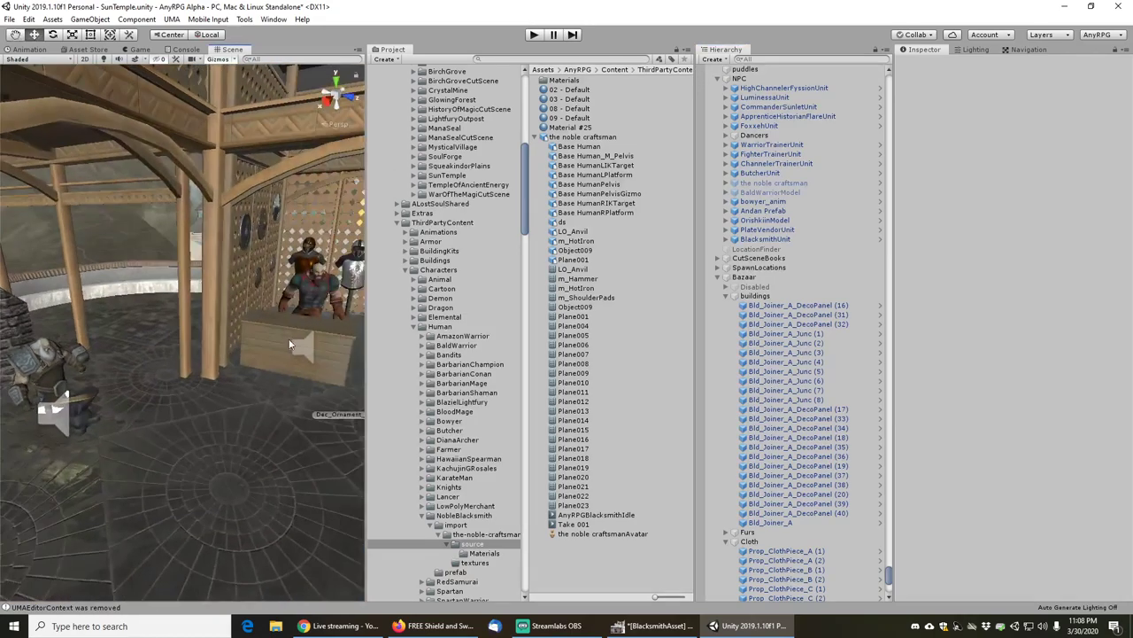
{"action": "scroll", "coordinate": [289, 343], "scroll_direction": "up", "scroll_amount": 10}
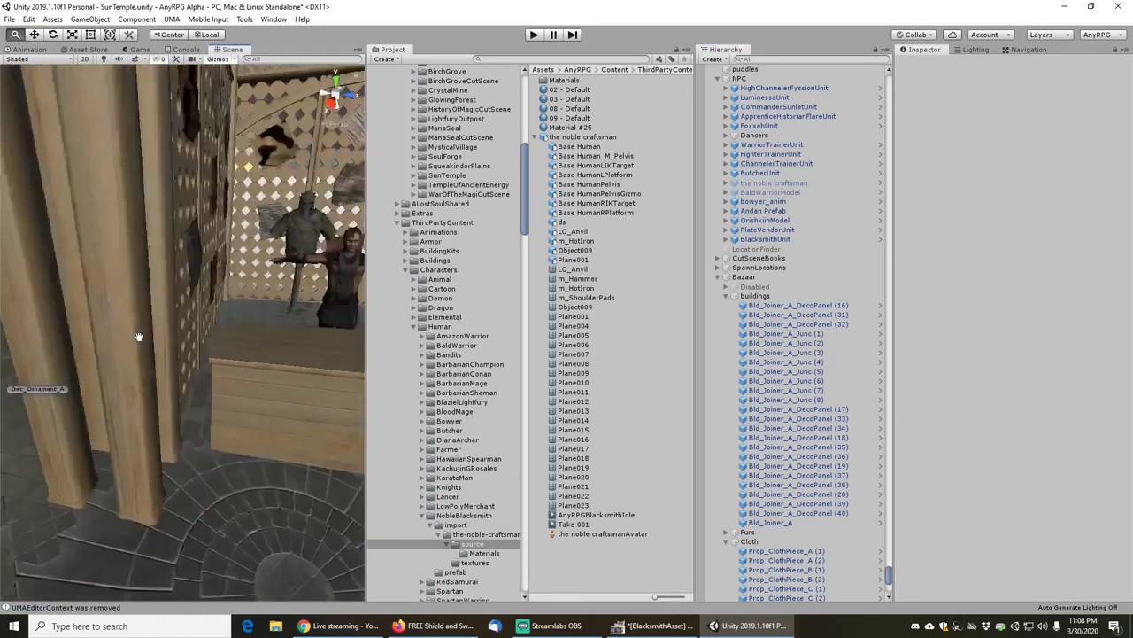
{"action": "middle_click_drag", "start_coordinate": [138, 336], "coordinate": [18, 323]}
{"action": "middle_click_drag", "start_coordinate": [304, 320], "coordinate": [282, 354]}
{"action": "scroll", "coordinate": [282, 354], "scroll_direction": "up", "scroll_amount": 3}
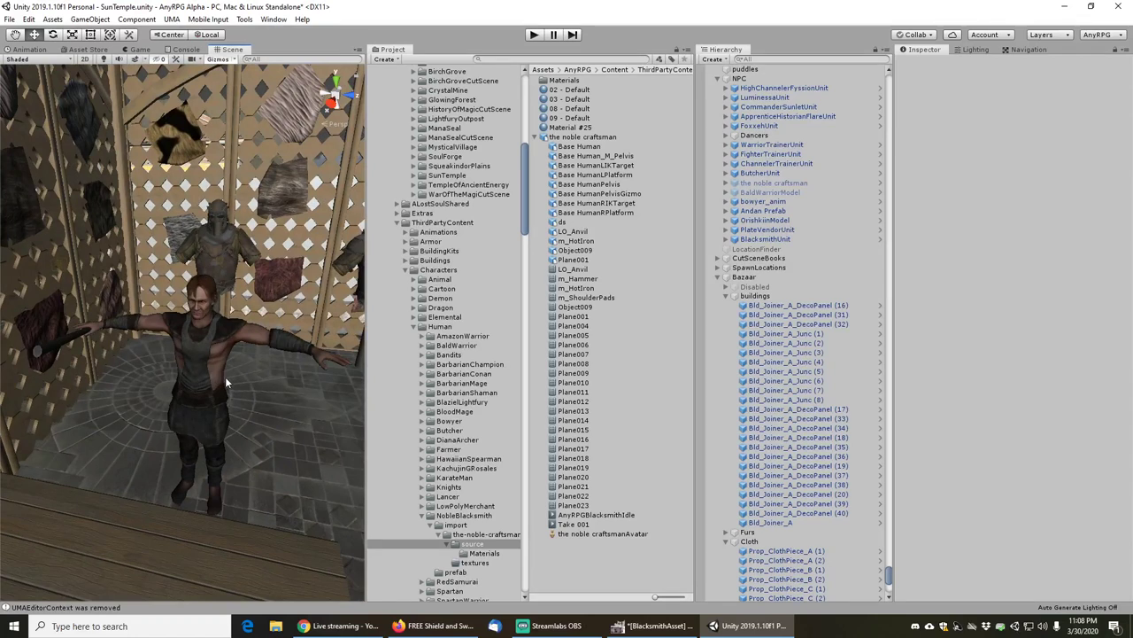
{"action": "scroll", "coordinate": [215, 359], "scroll_direction": "up", "scroll_amount": 2}
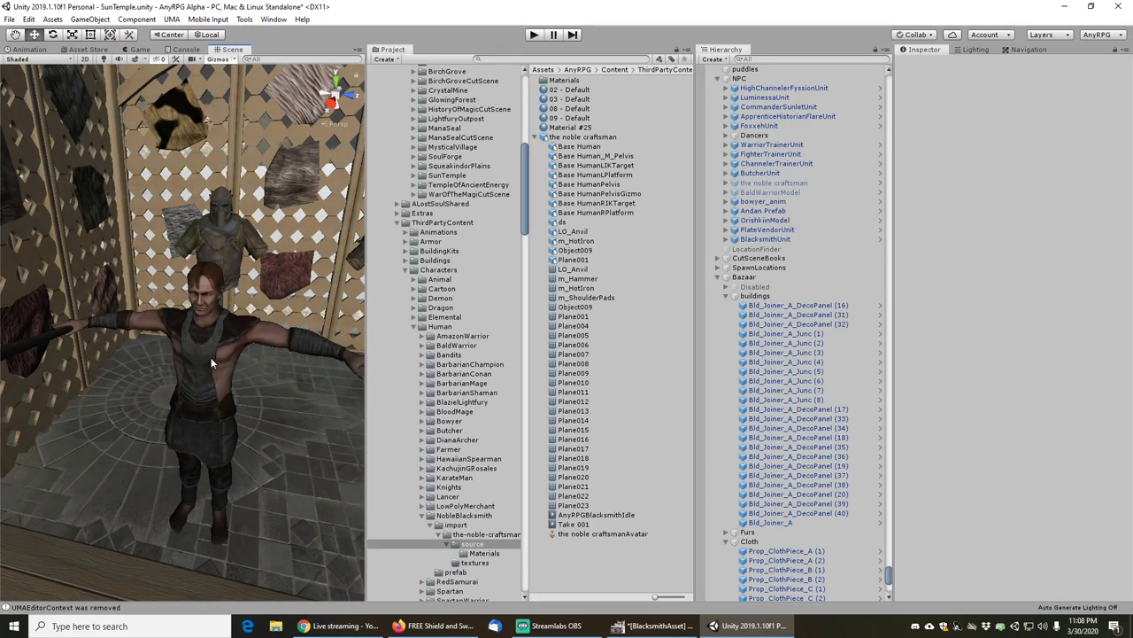
{"action": "left_click", "coordinate": [211, 357]}
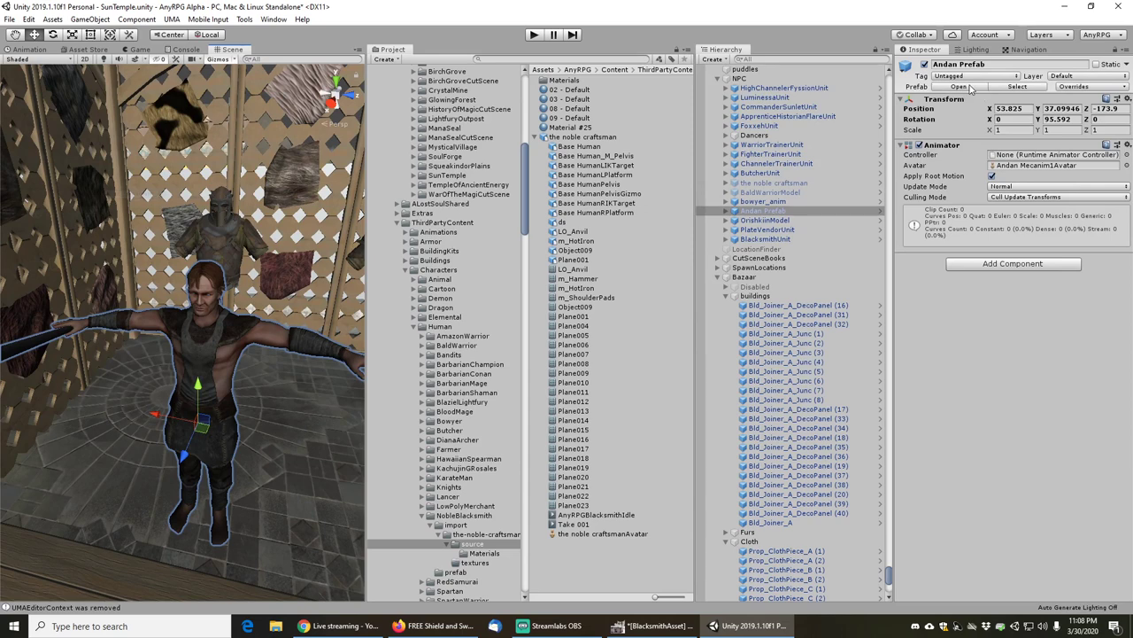
- Locate Andan Prefab's source asset in the project and open the FarmerModel prefab from the Farmer folder for editing
{"action": "left_click", "coordinate": [1018, 87]}
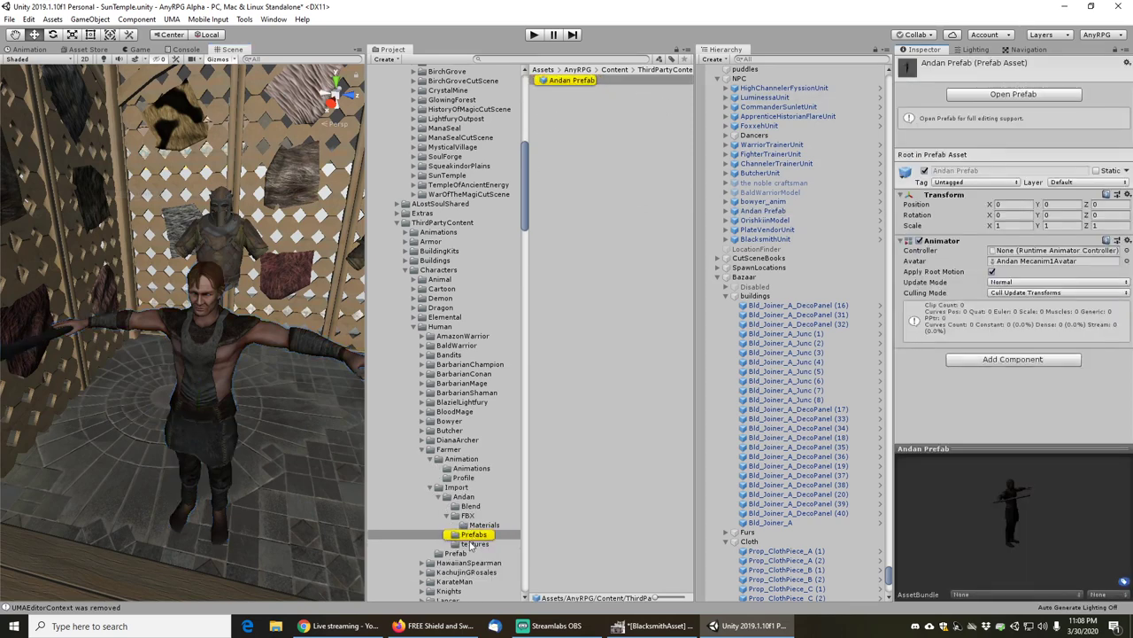
{"action": "left_click", "coordinate": [461, 554]}
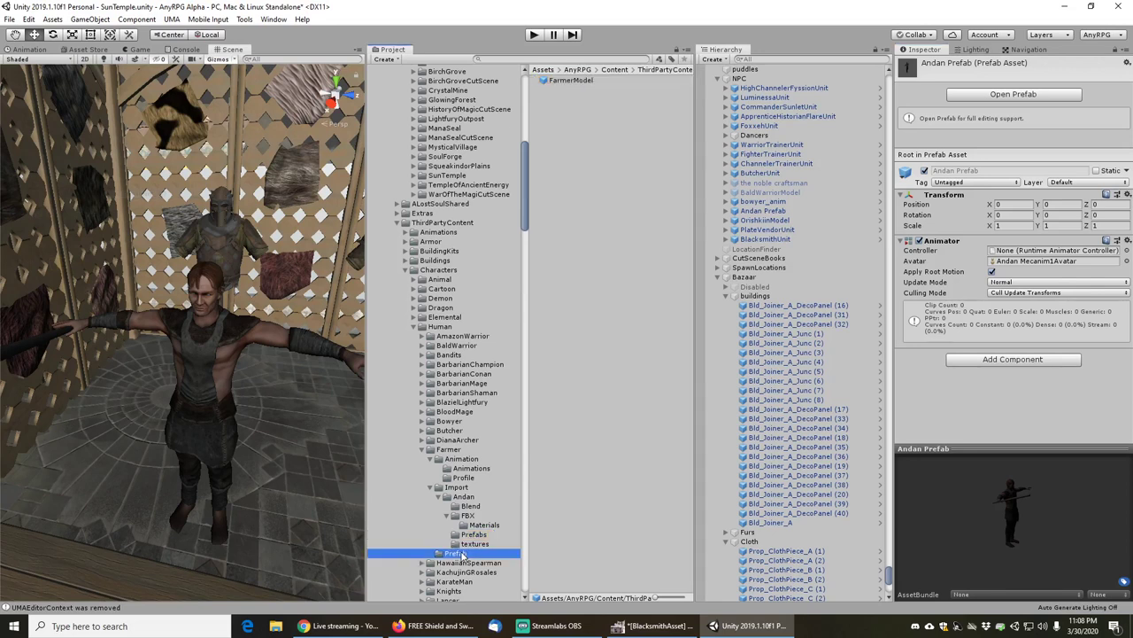
{"action": "left_click", "coordinate": [567, 85]}
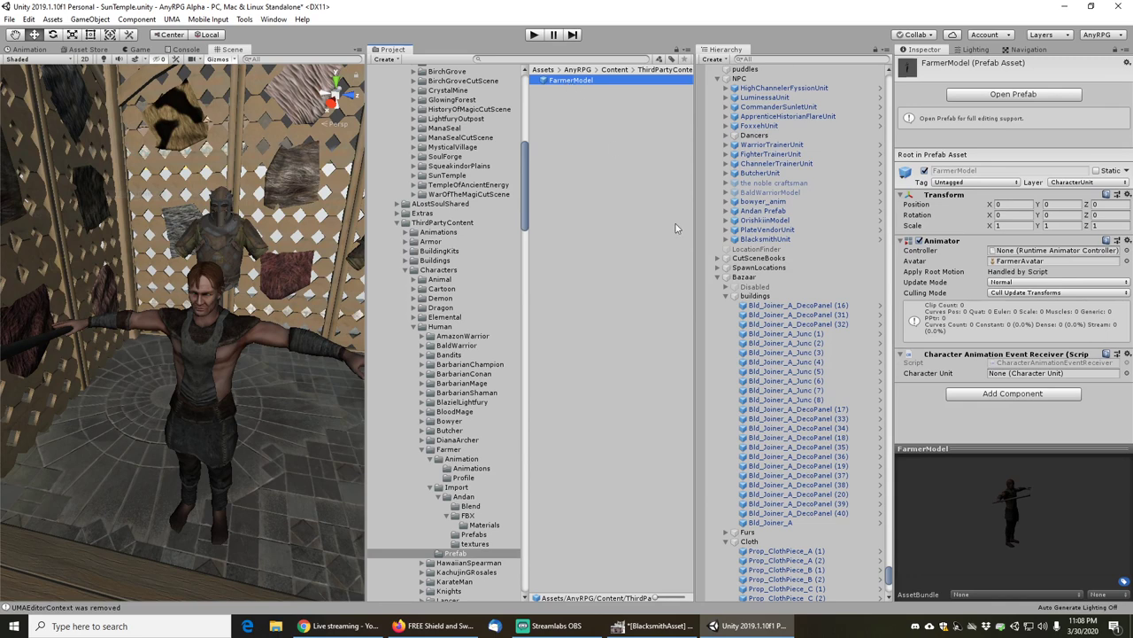
{"action": "left_click", "coordinate": [1002, 97]}
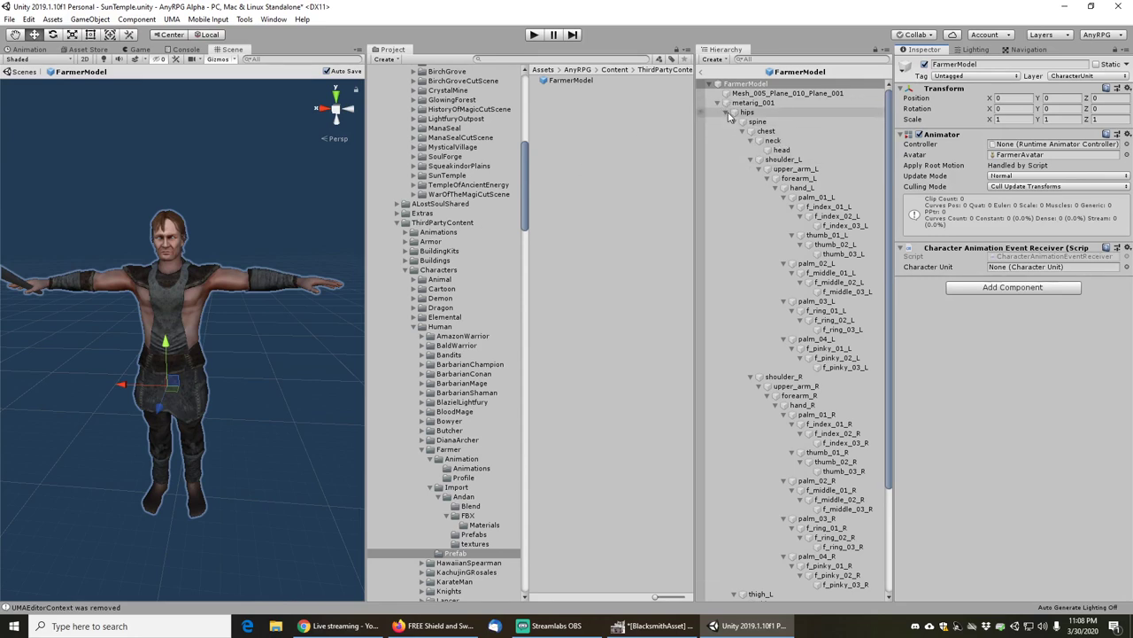
- Deactivate the wood weapon object in the FarmerModel prefab and return to the scene
{"action": "scroll", "coordinate": [779, 475], "scroll_direction": "down", "scroll_amount": 3}
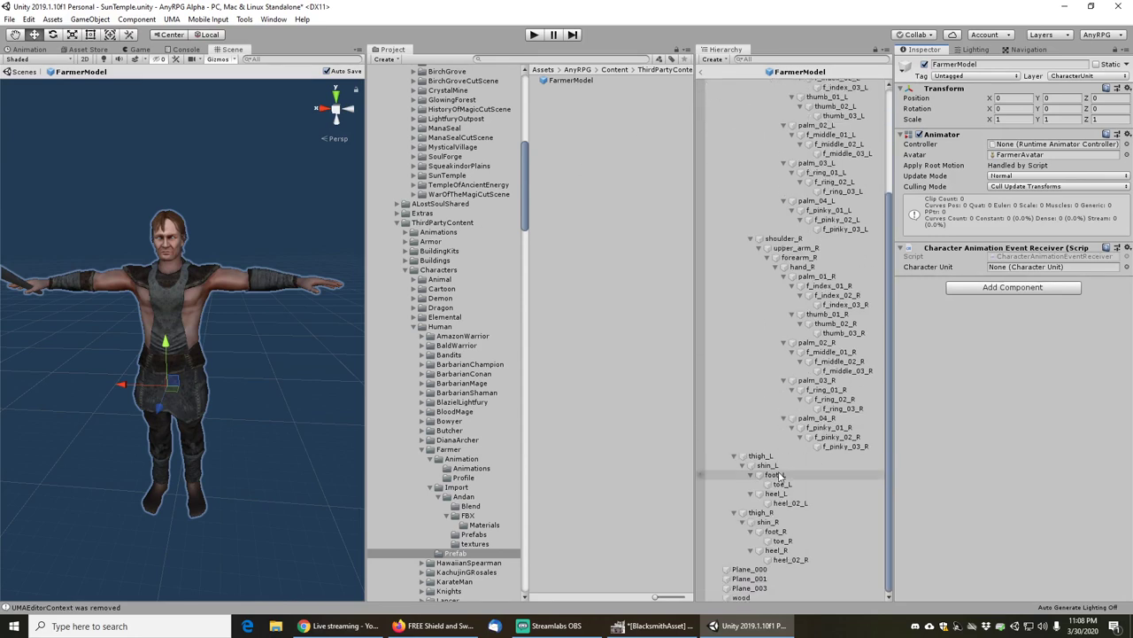
{"action": "left_click", "coordinate": [742, 598]}
{"action": "key", "text": "f"}
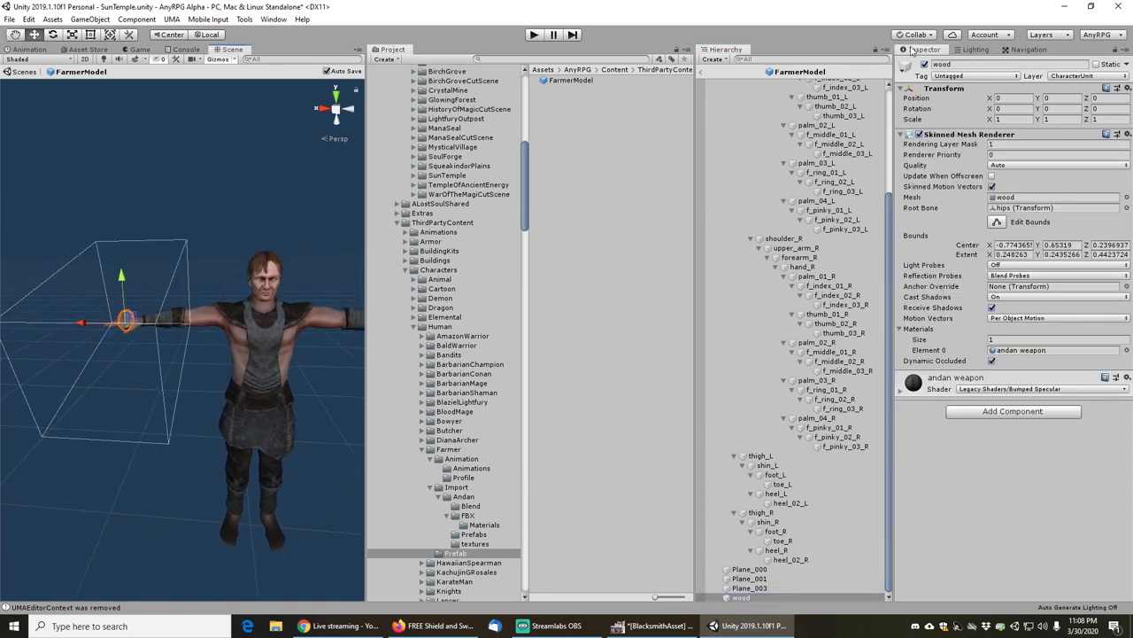
{"action": "left_click", "coordinate": [924, 64]}
{"action": "middle_click_drag", "start_coordinate": [328, 292], "coordinate": [233, 281]}
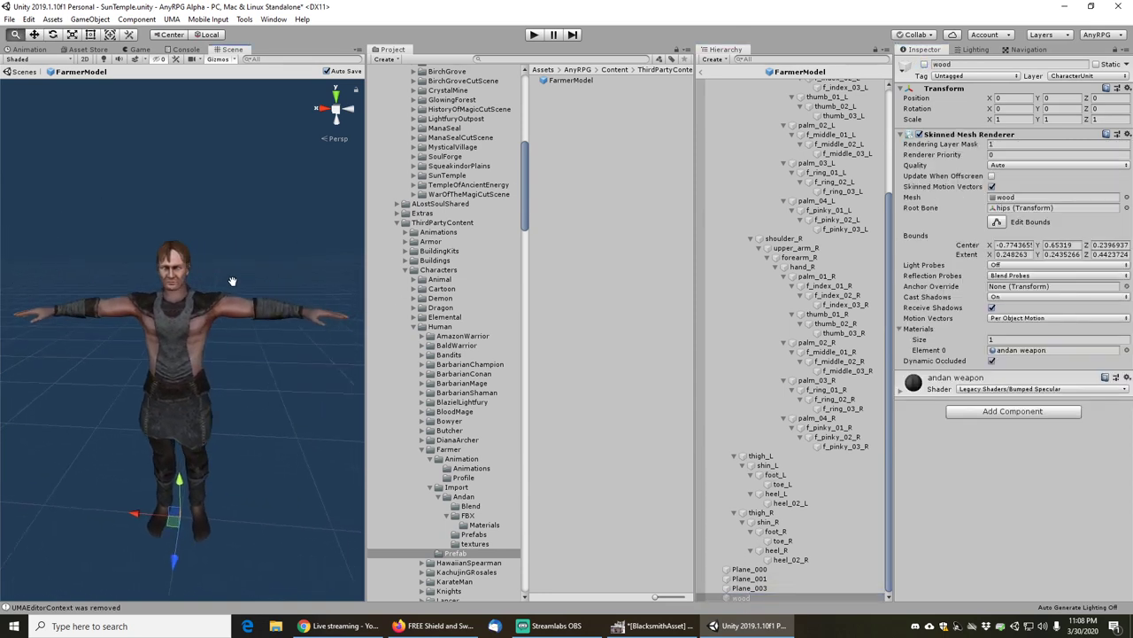
{"action": "scroll", "coordinate": [816, 149], "scroll_direction": "up", "scroll_amount": 5}
{"action": "left_click", "coordinate": [746, 83]}
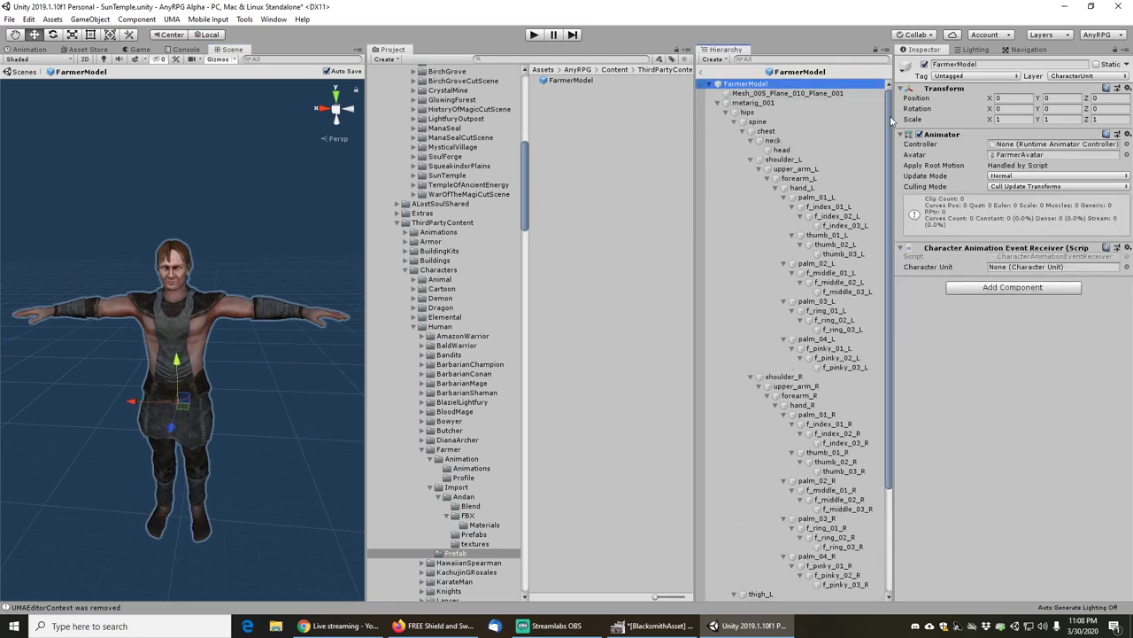
{"action": "left_click", "coordinate": [707, 72]}
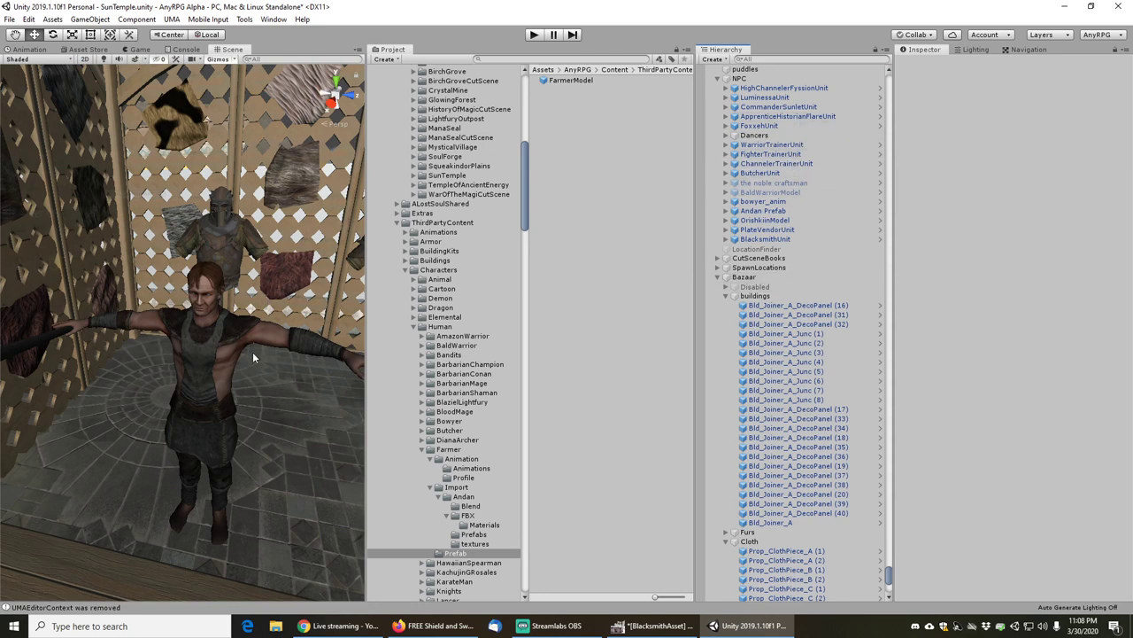
- Search the project for platevendor and select PlateVendorUnit in its Chapter2 prefab folder
{"action": "mouse_move", "coordinate": [253, 352]}
{"action": "right_mouse_down"}
{"action": "mouse_move", "coordinate": [293, 352]}
{"action": "mouse_move", "coordinate": [258, 341]}
{"action": "mouse_move", "coordinate": [250, 374]}
{"action": "right_mouse_up"}
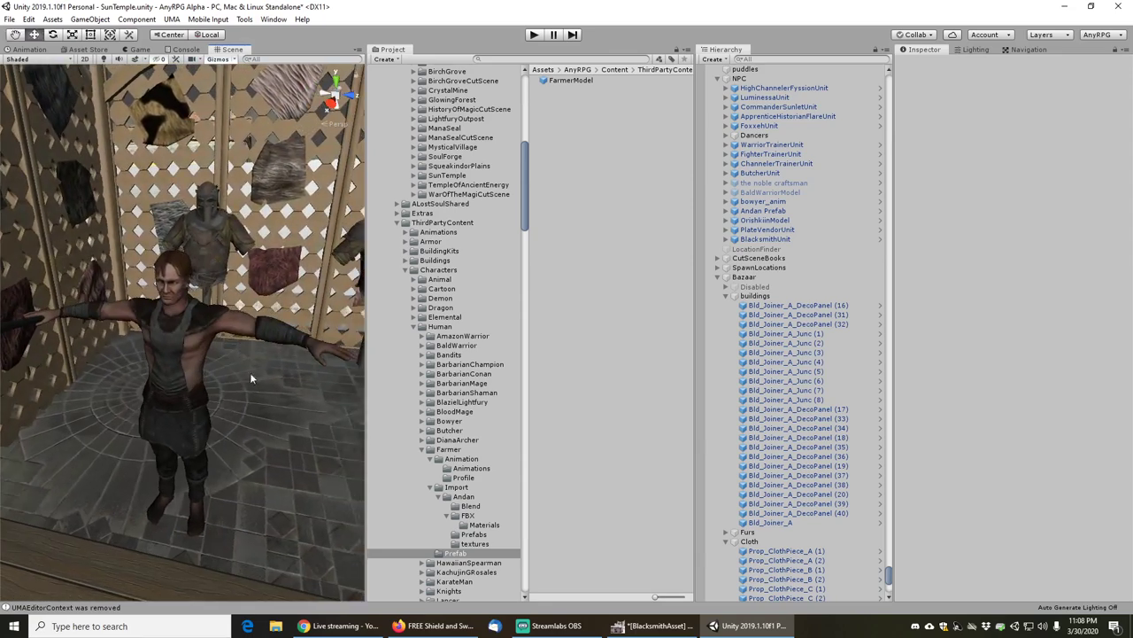
{"action": "mouse_move", "coordinate": [271, 405]}
{"action": "middle_mouse_down"}
{"action": "mouse_move", "coordinate": [240, 408]}
{"action": "mouse_move", "coordinate": [261, 413]}
{"action": "middle_mouse_up"}
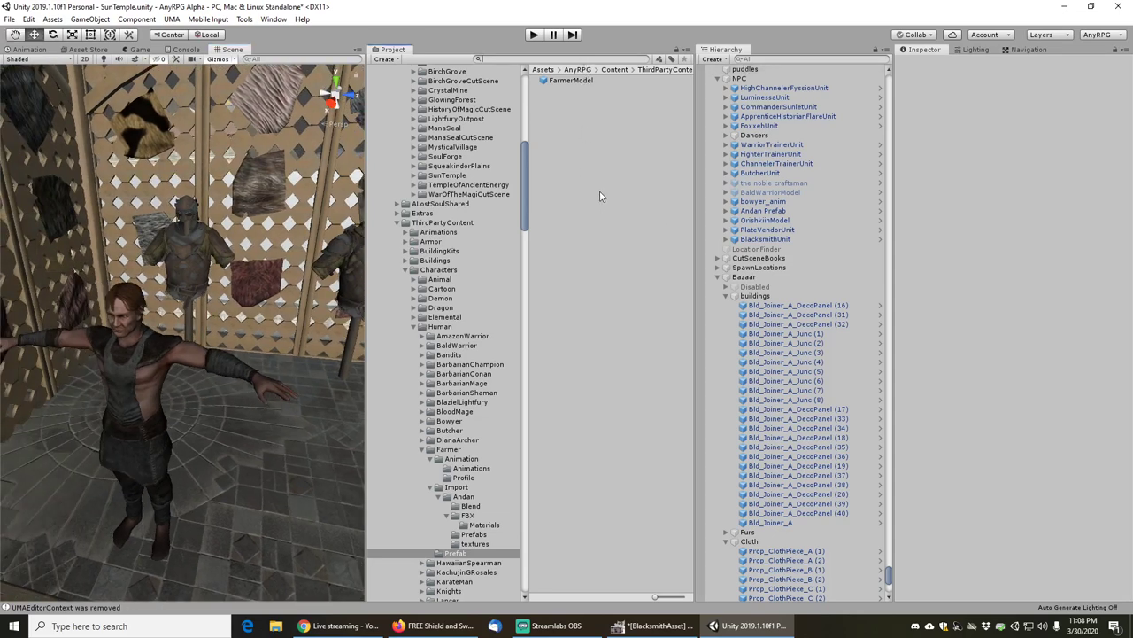
{"action": "type", "text": "platevendor"}
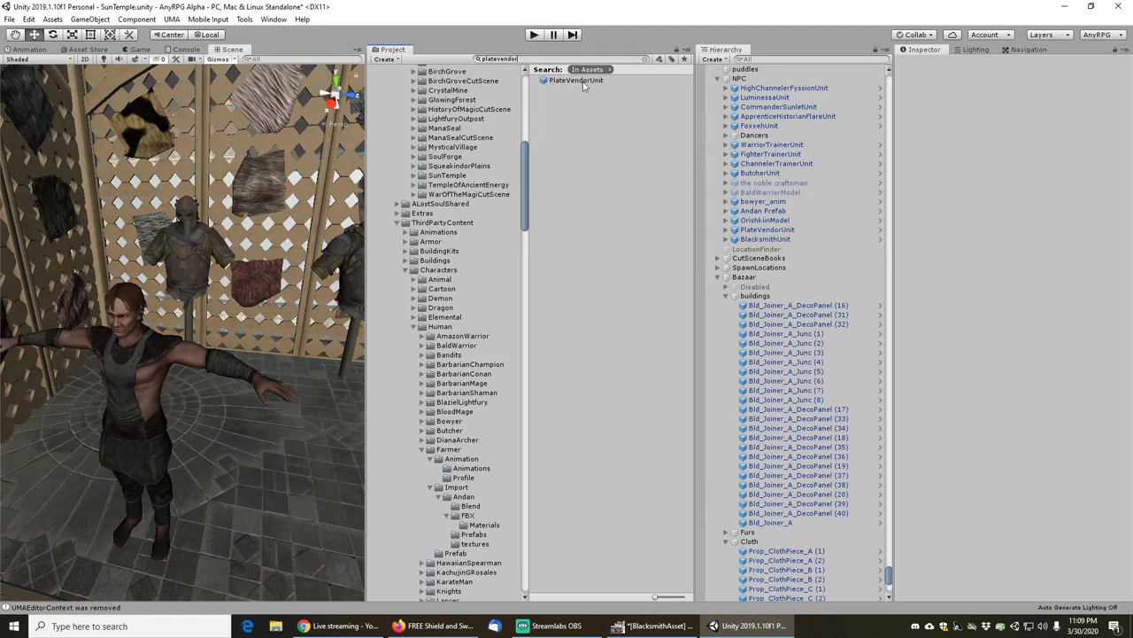
{"action": "left_click", "coordinate": [578, 81]}
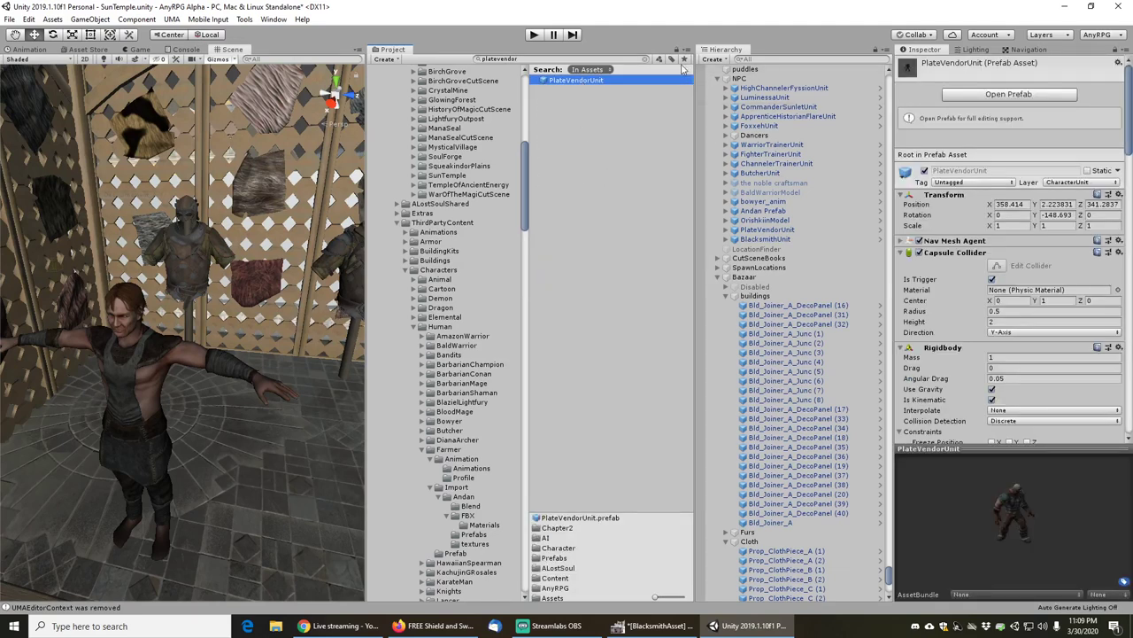
{"action": "left_click", "coordinate": [652, 59]}
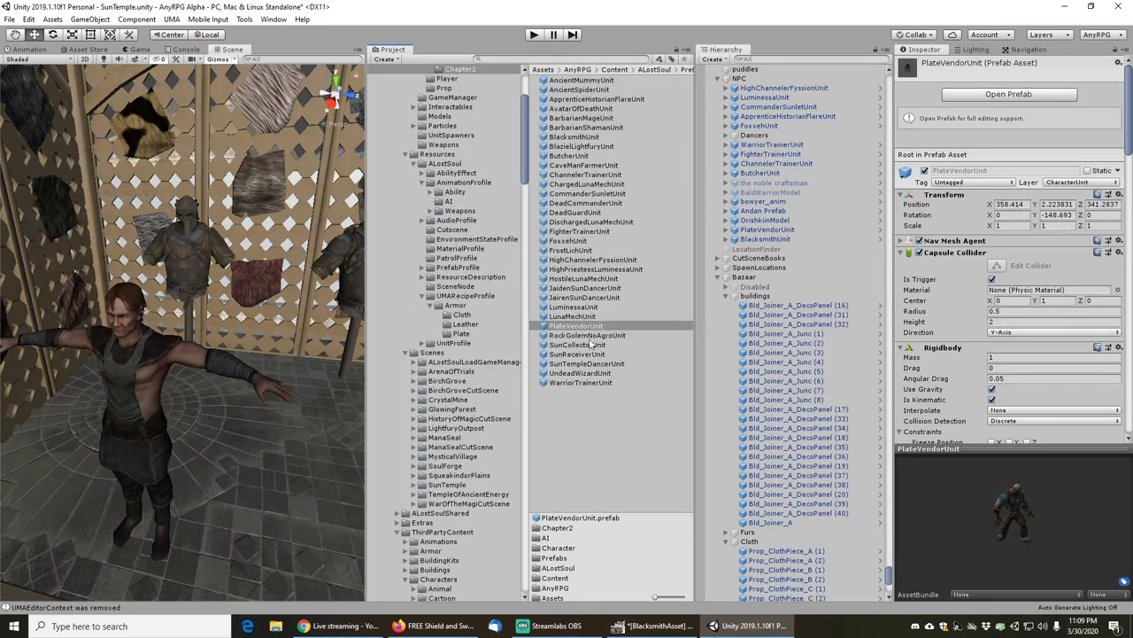
{"action": "left_click", "coordinate": [574, 289]}
{"action": "left_click", "coordinate": [573, 326]}
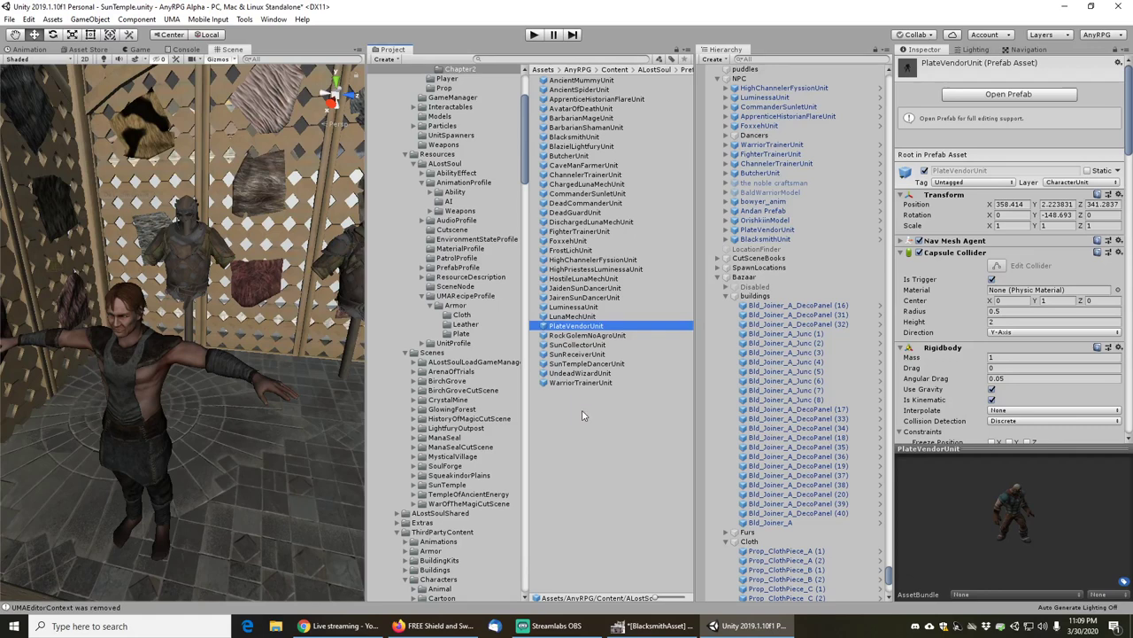
- Duplicate the PlateVendorUnit prefab and rename the copy LeatherVendorUnit
{"action": "key", "text": "ctrl+d"}
{"action": "key", "text": "F2"}
{"action": "key", "text": "End"}
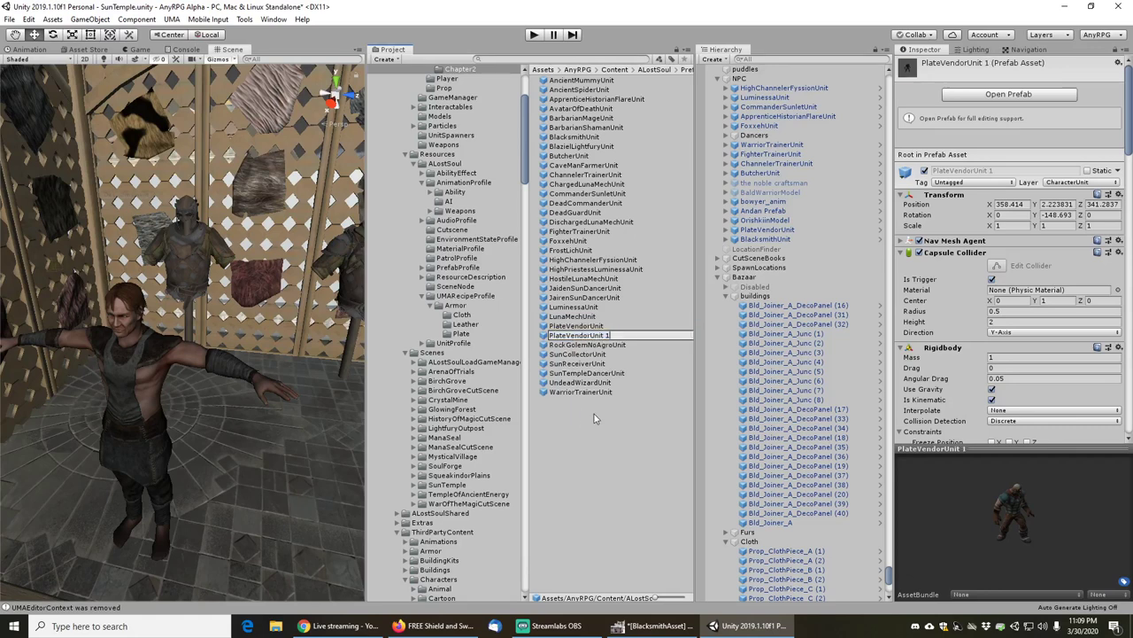
{"action": "key", "text": "BackSpace"}
{"action": "key", "text": "BackSpace"}
{"action": "key", "text": "Home"}
{"action": "key", "text": "shift+Right"}
{"action": "key", "text": "shift+Right"}
{"action": "key", "text": "shift+Right"}
{"action": "key", "text": "shift+Right"}
{"action": "key", "text": "shift+Right"}
{"action": "type", "text": "Leather"}
- Open LeatherVendorUnit for editing and replace its existing character model with the FarmerModel prefab
{"action": "left_click", "coordinate": [997, 96]}
{"action": "left_click", "coordinate": [763, 121]}
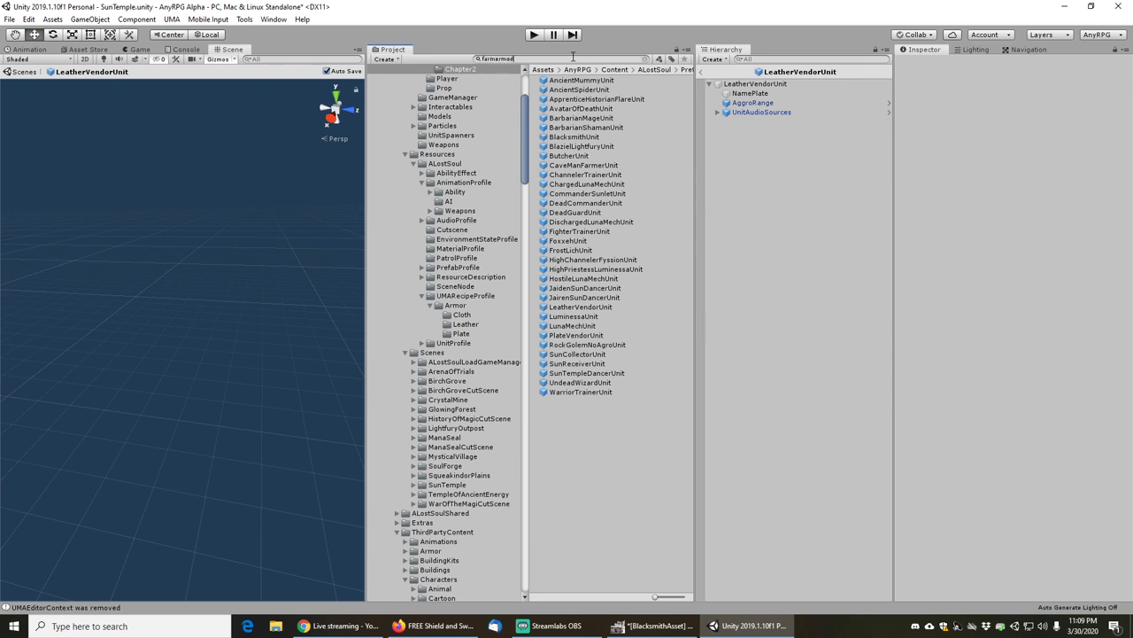
{"action": "left_click_drag", "start_coordinate": [574, 92], "coordinate": [742, 99]}
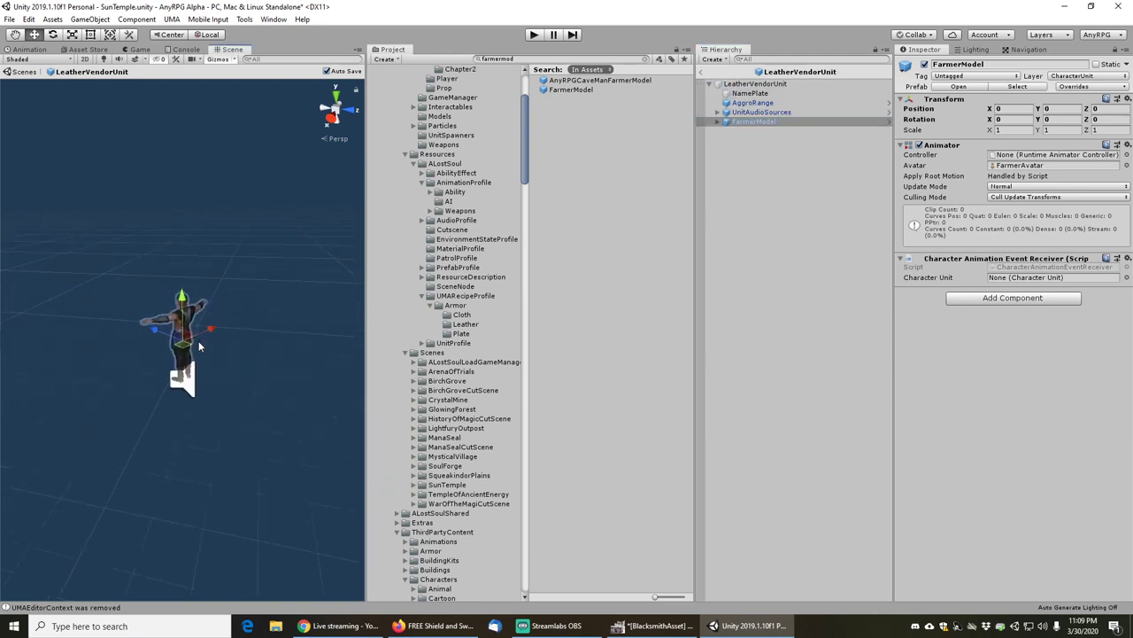
{"action": "left_click", "coordinate": [756, 84]}
{"action": "middle_click_drag", "start_coordinate": [199, 333], "coordinate": [169, 325]}
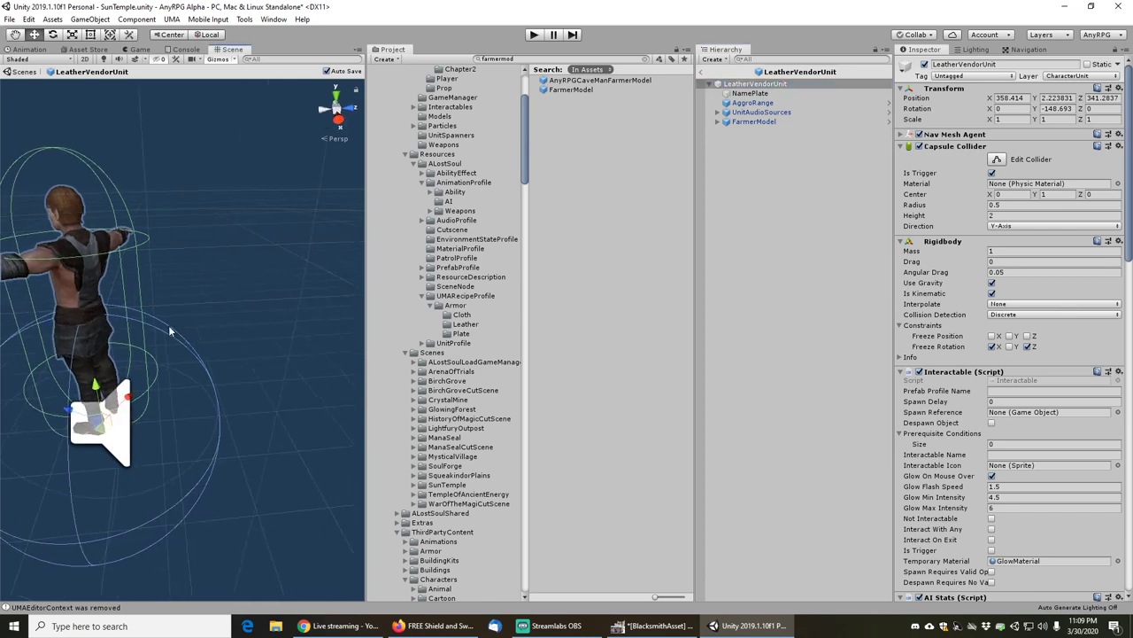
{"action": "left_click_drag", "start_coordinate": [168, 325], "coordinate": [292, 344], "text": "alt"}
{"action": "left_click_drag", "start_coordinate": [158, 348], "coordinate": [225, 372], "text": "alt"}
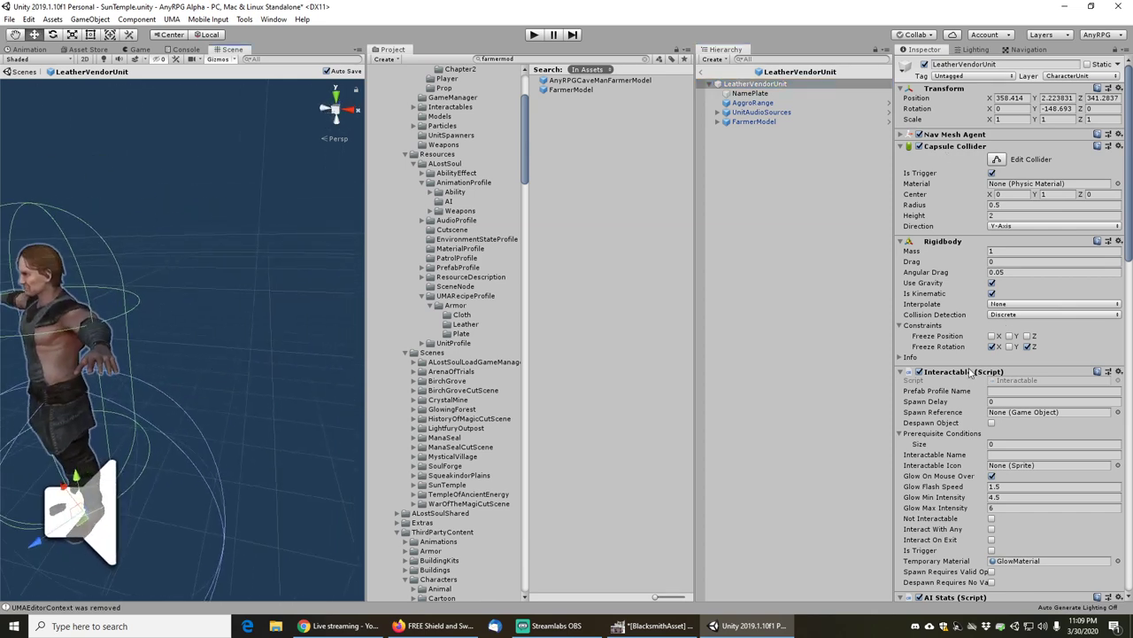
- Assign LeatherVendorUnit as the Character Unit of FarmerModel's Character Animation Event Receiver
{"action": "scroll", "coordinate": [970, 372], "scroll_direction": "down", "scroll_amount": 6}
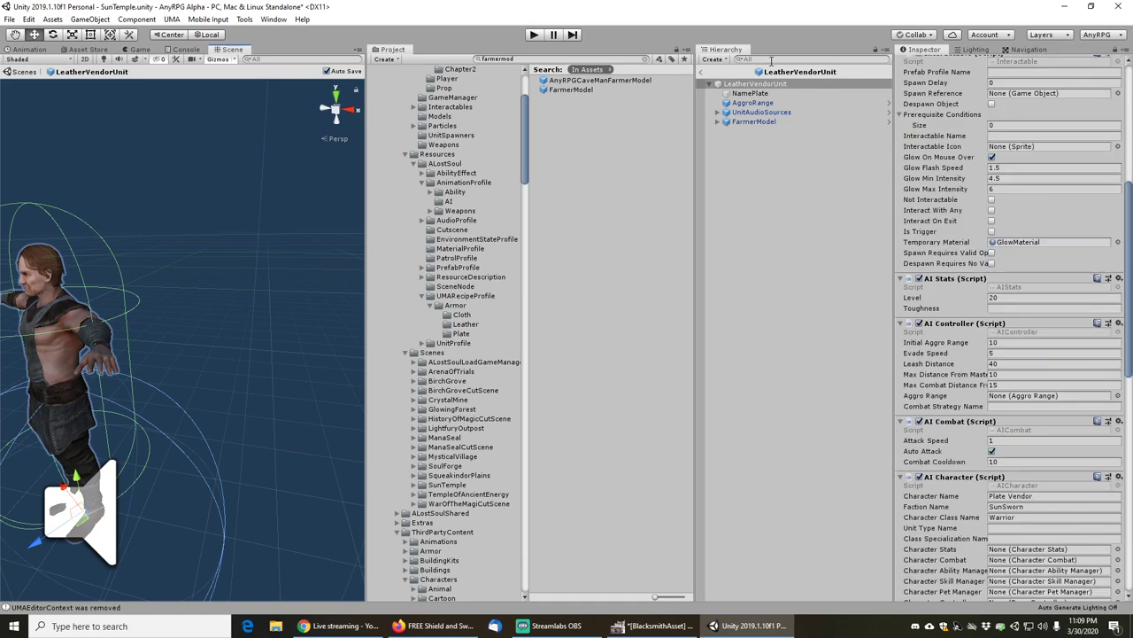
{"action": "left_click", "coordinate": [753, 121]}
{"action": "left_click_drag", "start_coordinate": [754, 84], "coordinate": [1017, 280]}
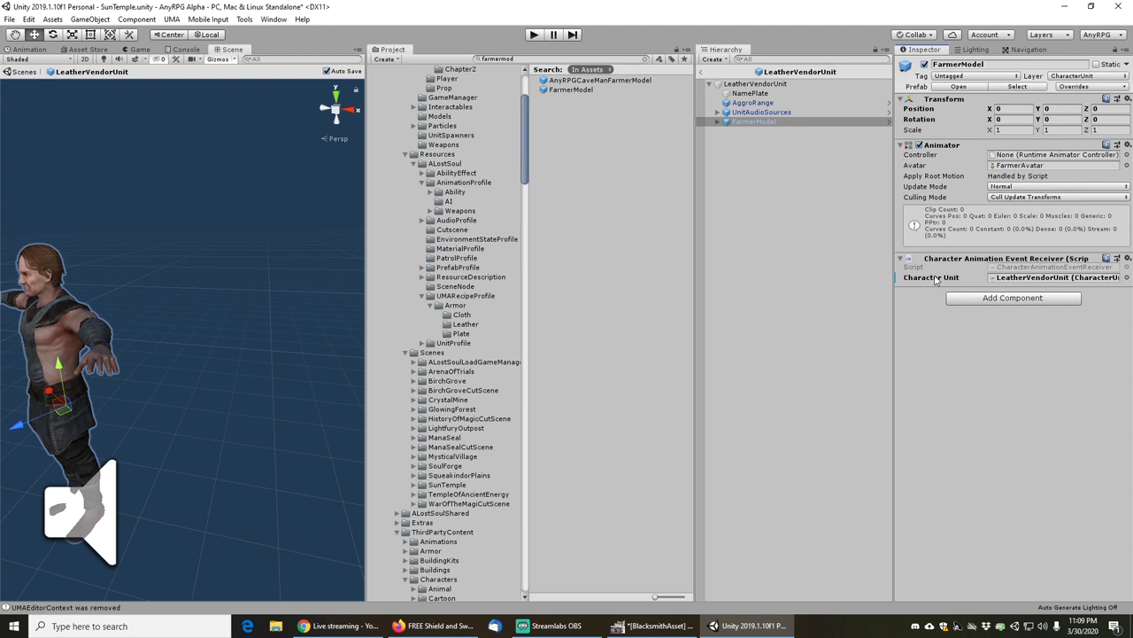
- Search LeatherVendorUnit's hierarchy for the head bone and pick up its exact name
{"action": "left_click", "coordinate": [754, 83]}
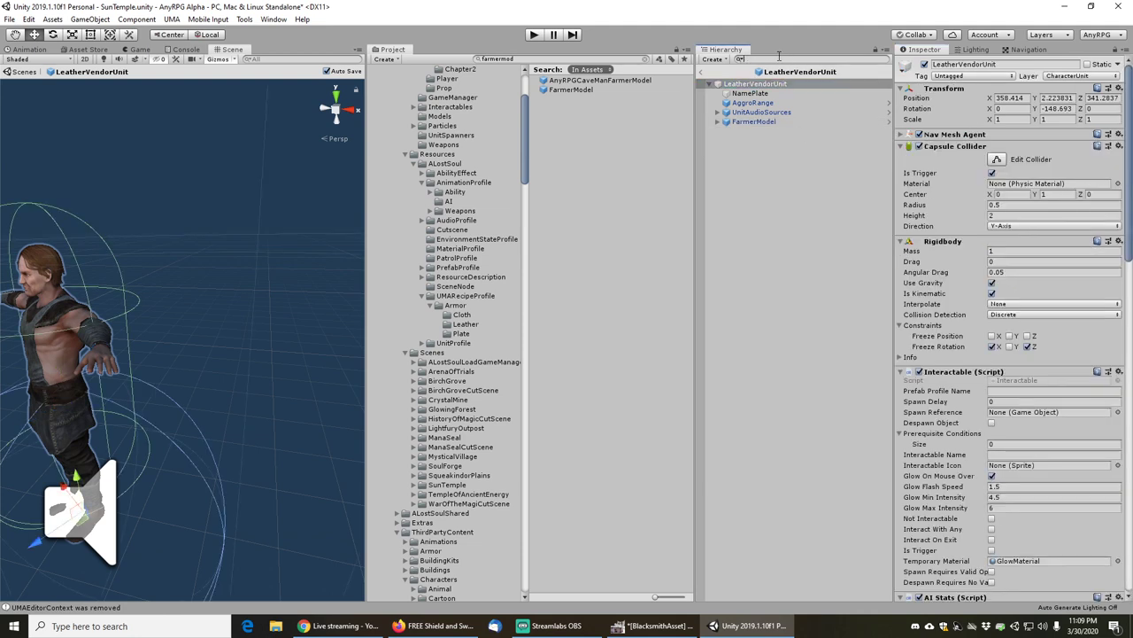
{"action": "left_click", "coordinate": [779, 59]}
{"action": "type", "text": "head"}
{"action": "left_click", "coordinate": [731, 83]}
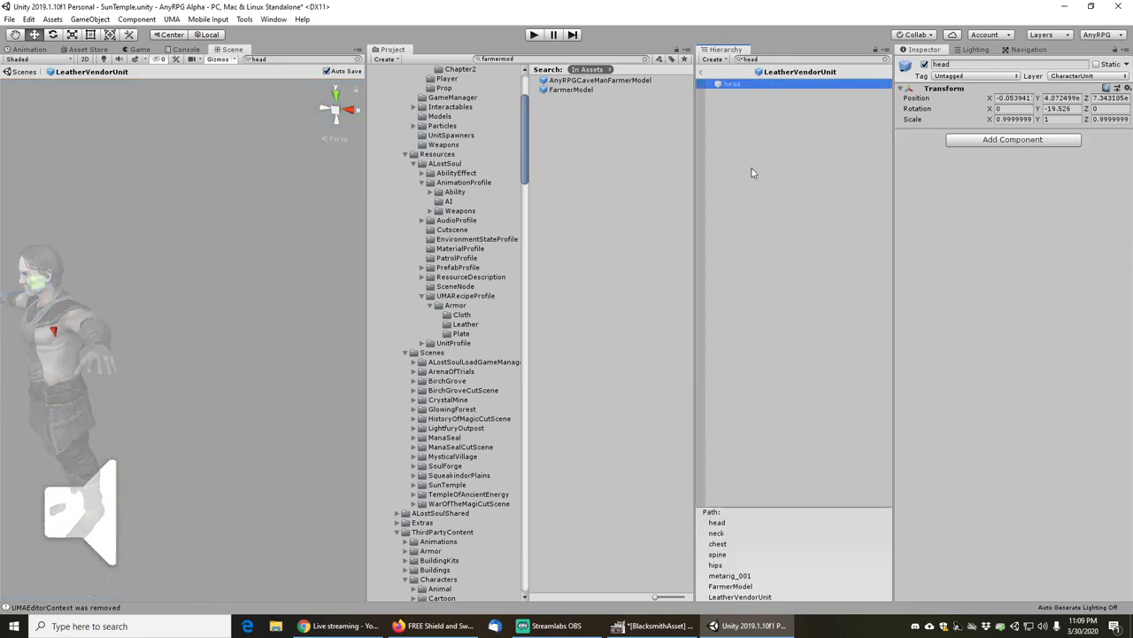
{"action": "key", "text": "F2"}
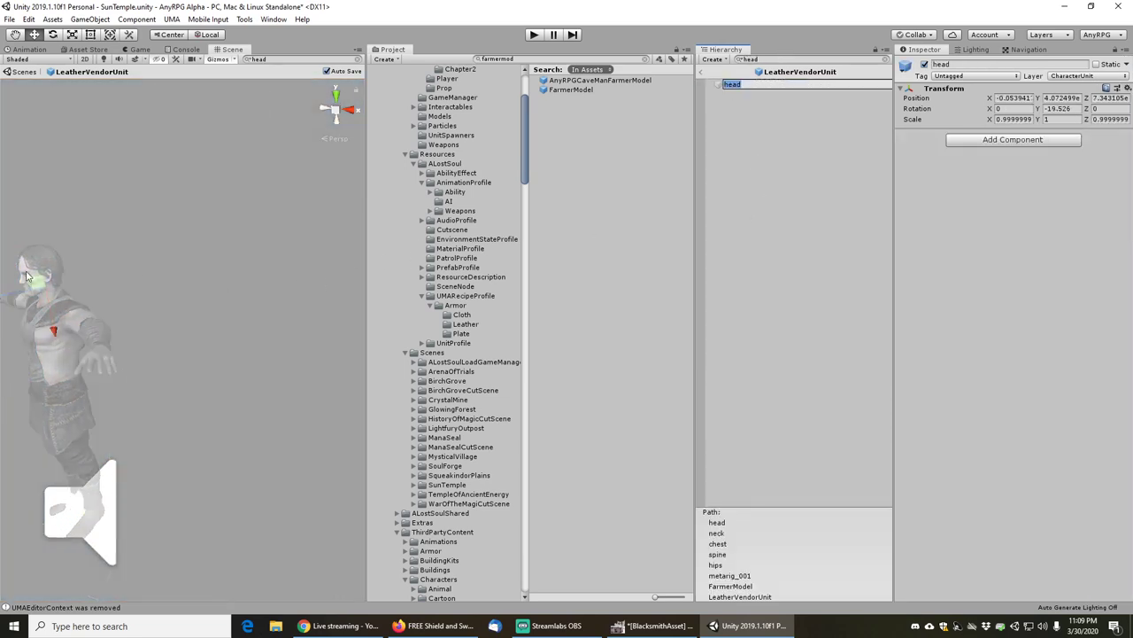
{"action": "middle_click_drag", "start_coordinate": [76, 258], "coordinate": [144, 260]}
{"action": "scroll", "coordinate": [104, 310], "scroll_direction": "up", "scroll_amount": 3}
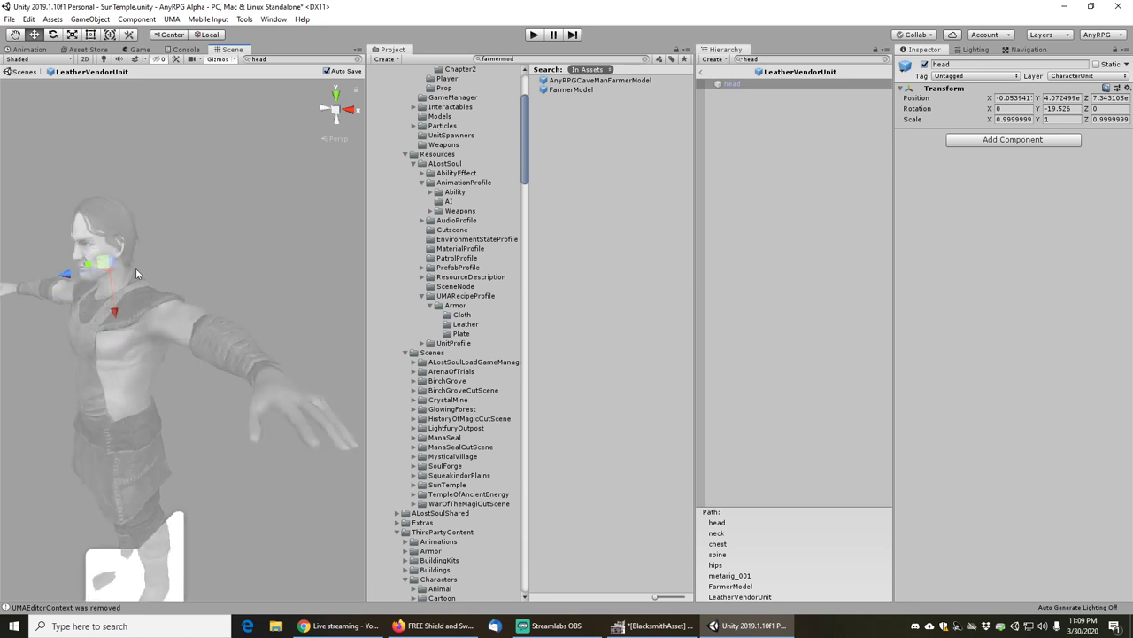
{"action": "scroll", "coordinate": [108, 280], "scroll_direction": "up", "scroll_amount": 2}
{"action": "scroll", "coordinate": [97, 285], "scroll_direction": "down", "scroll_amount": 2}
- Return to the SunTemple scene and add the LeatherVendorUnit prefab to the NPC group
{"action": "left_click", "coordinate": [700, 75]}
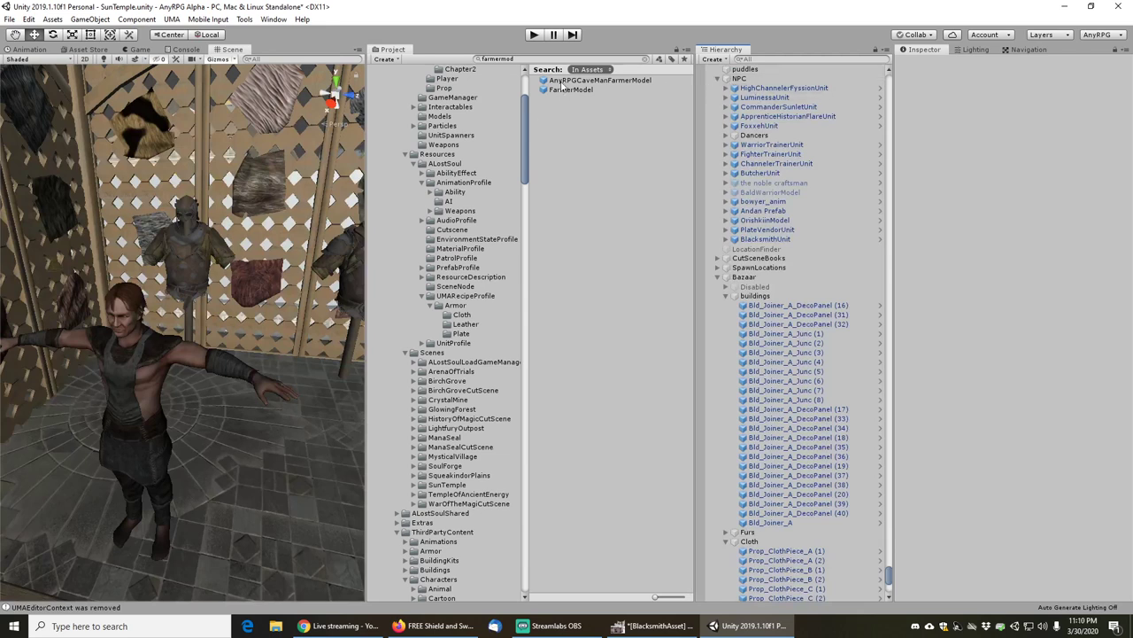
{"action": "left_click", "coordinate": [526, 59]}
{"action": "type", "text": "leathervendor"}
{"action": "left_click_drag", "start_coordinate": [577, 81], "coordinate": [721, 78]}
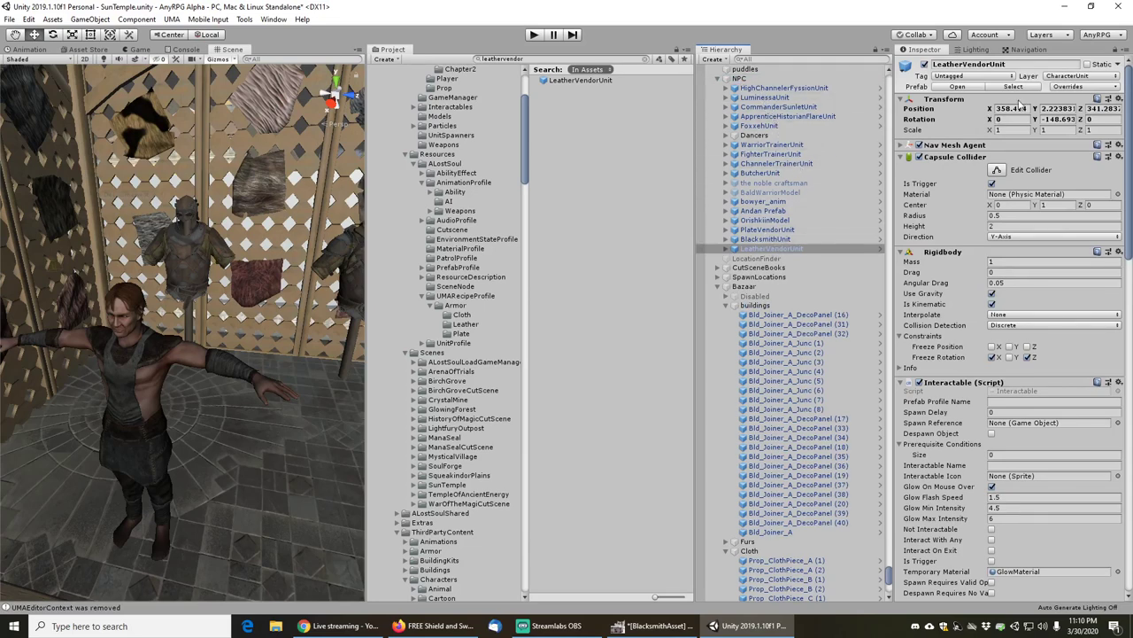
- Open the LeatherVendorUnit prefab and set its Character Unit's Unit Frame Target to head
{"action": "scroll", "coordinate": [982, 314], "scroll_direction": "down", "scroll_amount": 10}
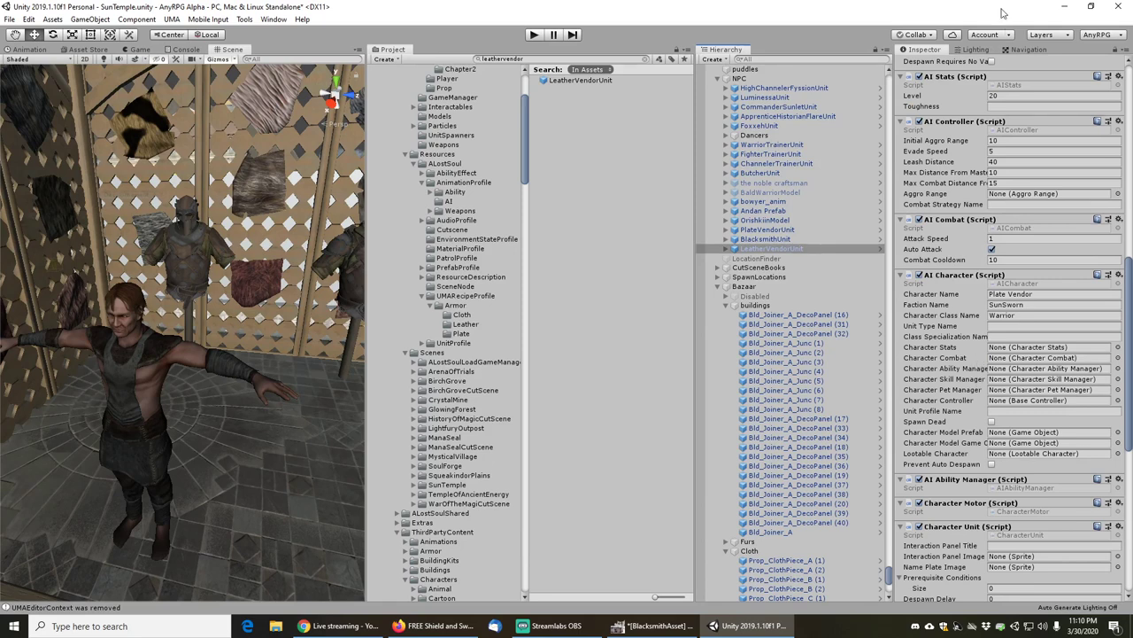
{"action": "scroll", "coordinate": [974, 89], "scroll_direction": "up", "scroll_amount": 10}
{"action": "left_click", "coordinate": [965, 88]}
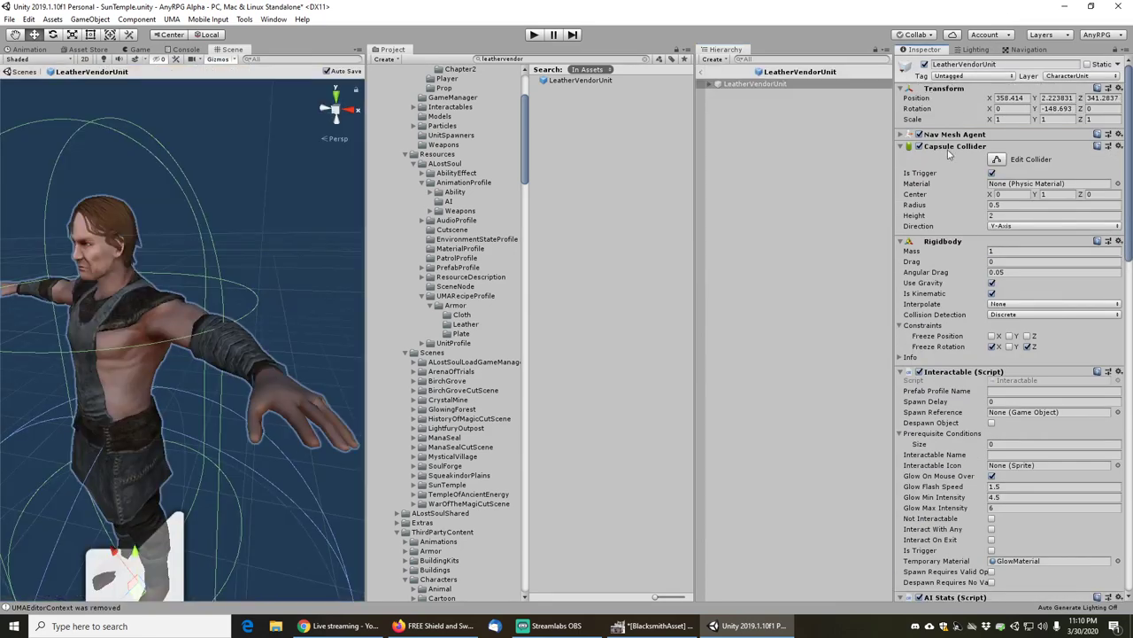
{"action": "scroll", "coordinate": [981, 418], "scroll_direction": "down", "scroll_amount": 15}
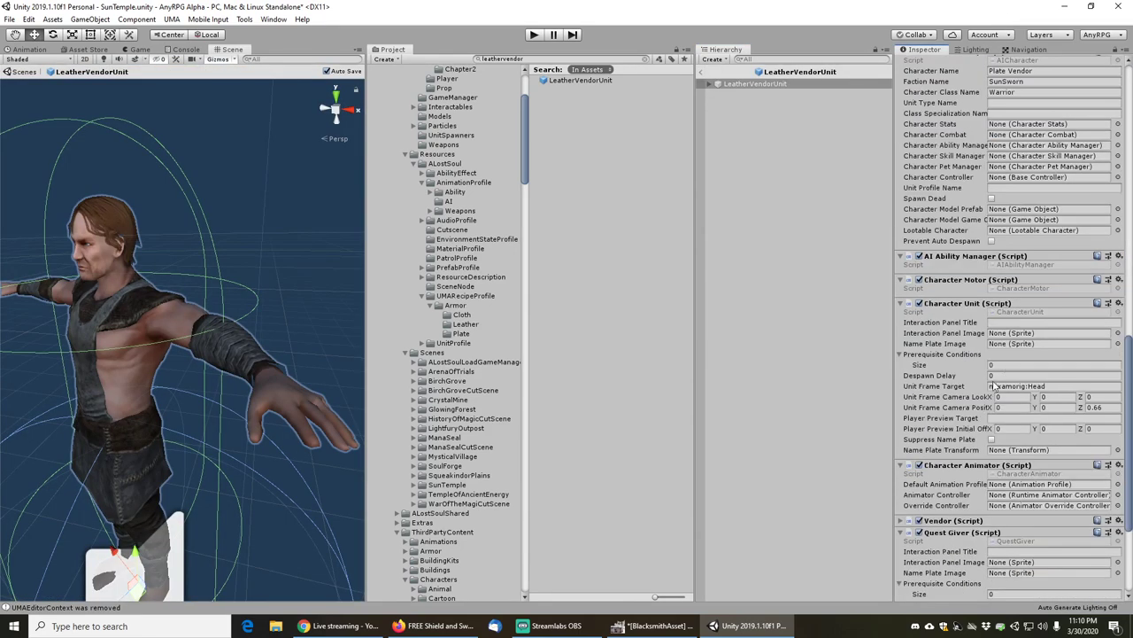
{"action": "left_click", "coordinate": [1047, 387]}
{"action": "type", "text": "head"}
- Change the AI Character's Character Name on LeatherVendorUnit to Leather Vendor
{"action": "scroll", "coordinate": [952, 301], "scroll_direction": "up", "scroll_amount": 3}
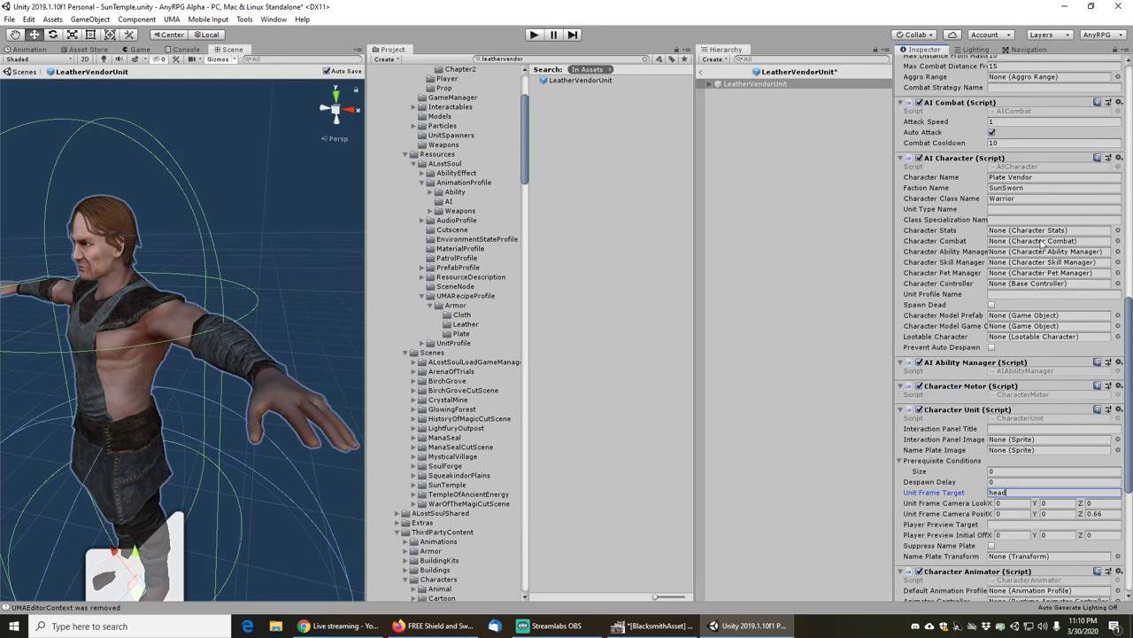
{"action": "left_click", "coordinate": [1045, 177]}
{"action": "key", "text": "Home"}
{"action": "key", "text": "shift+Right"}
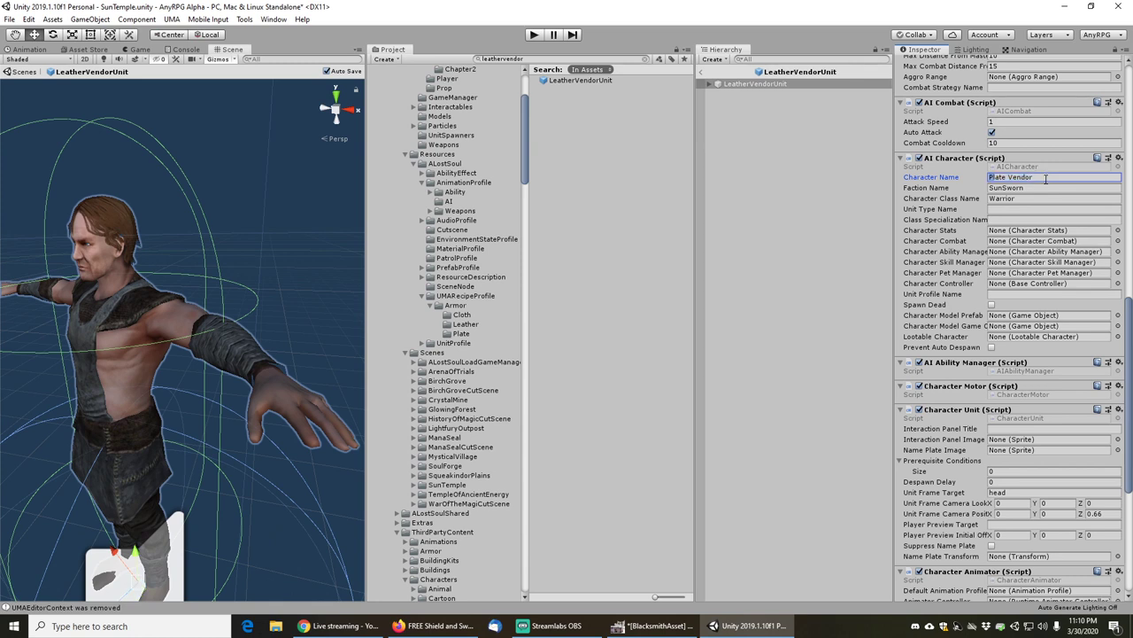
{"action": "type", "text": "Leathe"}
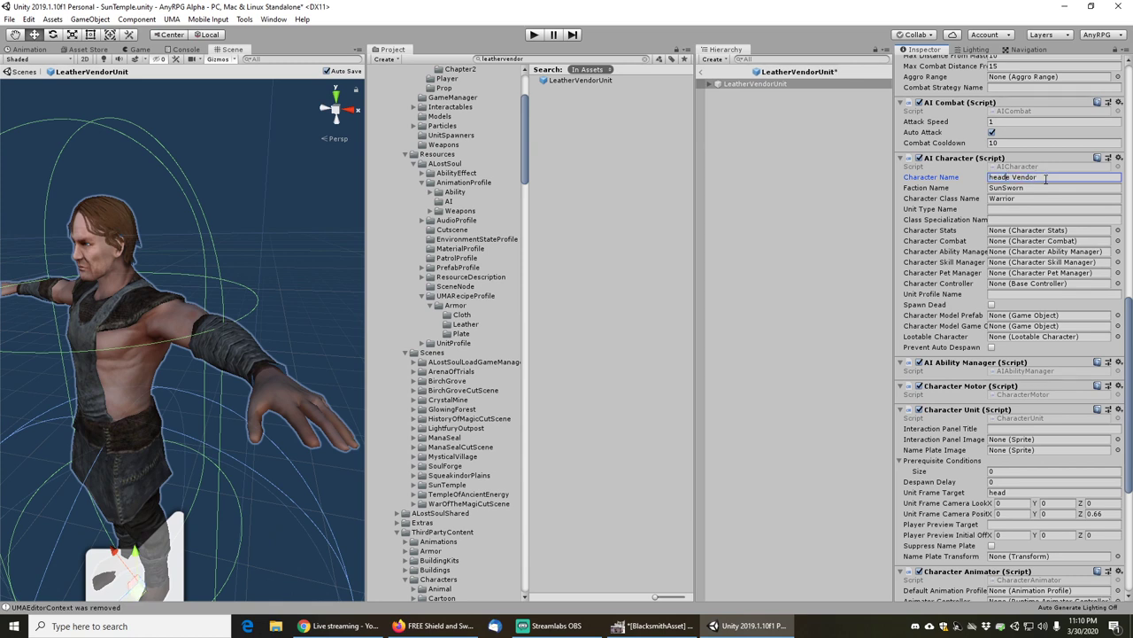
{"action": "key", "text": "Right"}
{"action": "key", "text": "shift+Home"}
{"action": "type", "text": "Leather"}
{"action": "key", "text": "Tab"}
{"action": "scroll", "coordinate": [944, 404], "scroll_direction": "down", "scroll_amount": 5}
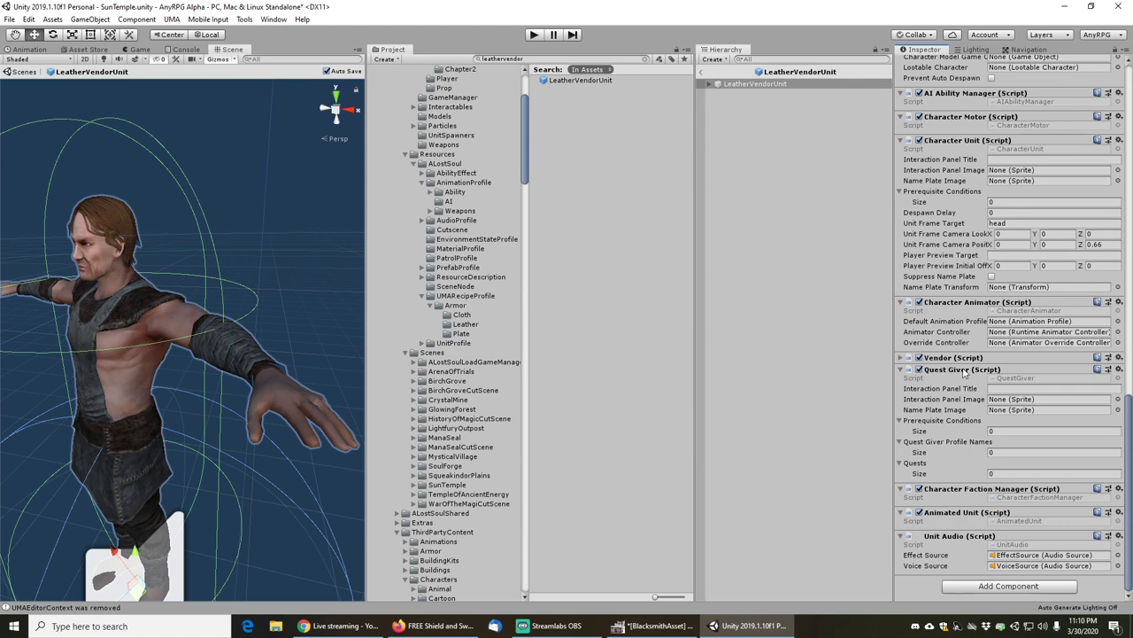
- Set the first Vendor Collection Name in LeatherVendorUnit's Vendor component to Leather Armor
{"action": "left_click", "coordinate": [901, 360]}
{"action": "scroll", "coordinate": [949, 458], "scroll_direction": "down", "scroll_amount": 5}
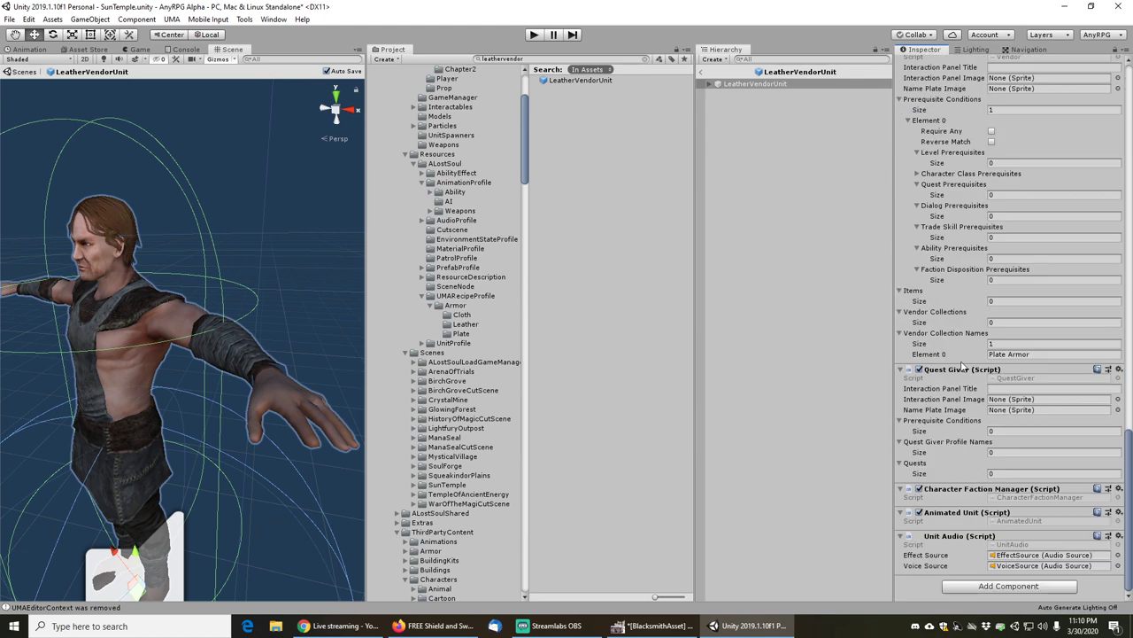
{"action": "left_click", "coordinate": [1037, 354]}
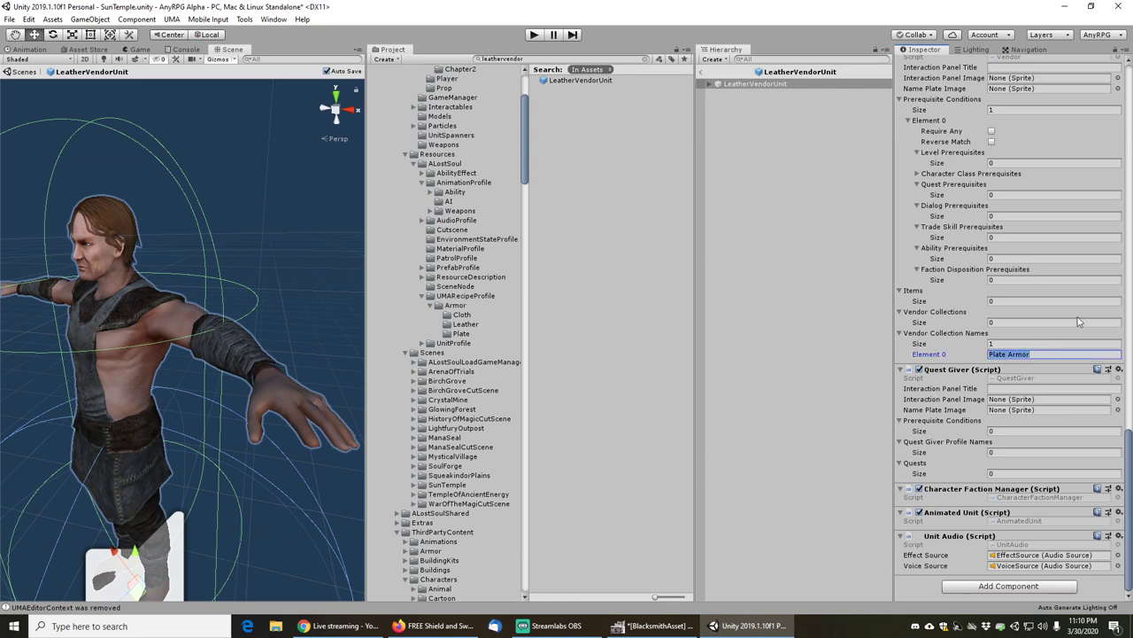
{"action": "key", "text": "Home"}
{"action": "type", "text": "Leather"}
{"action": "scroll", "coordinate": [967, 305], "scroll_direction": "up", "scroll_amount": 15}
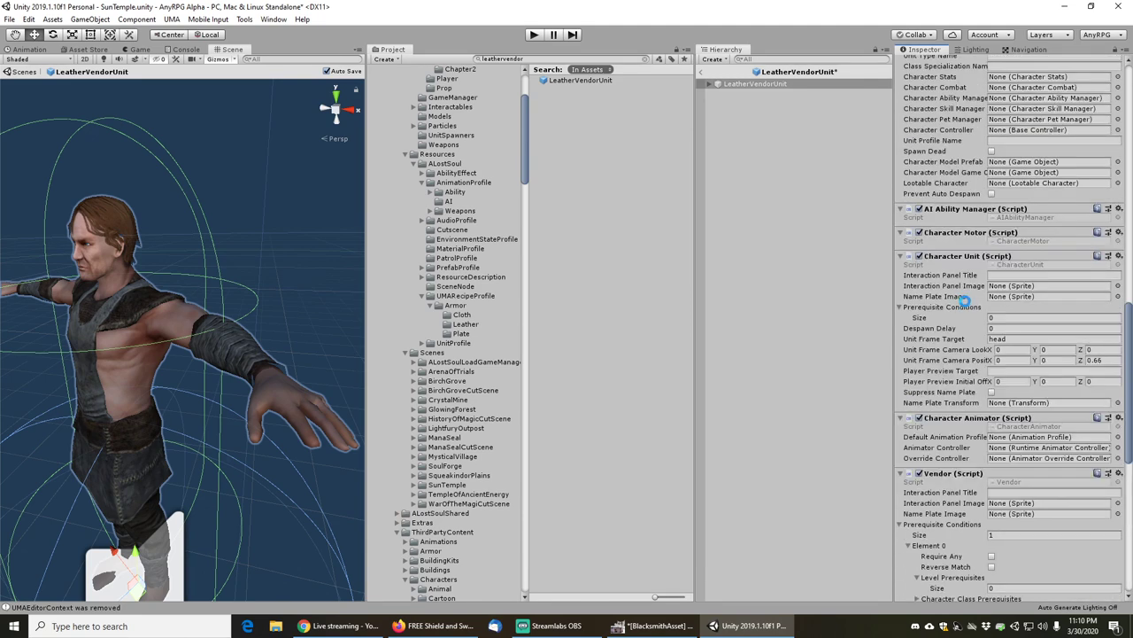
{"action": "scroll", "coordinate": [941, 362], "scroll_direction": "down", "scroll_amount": 7}
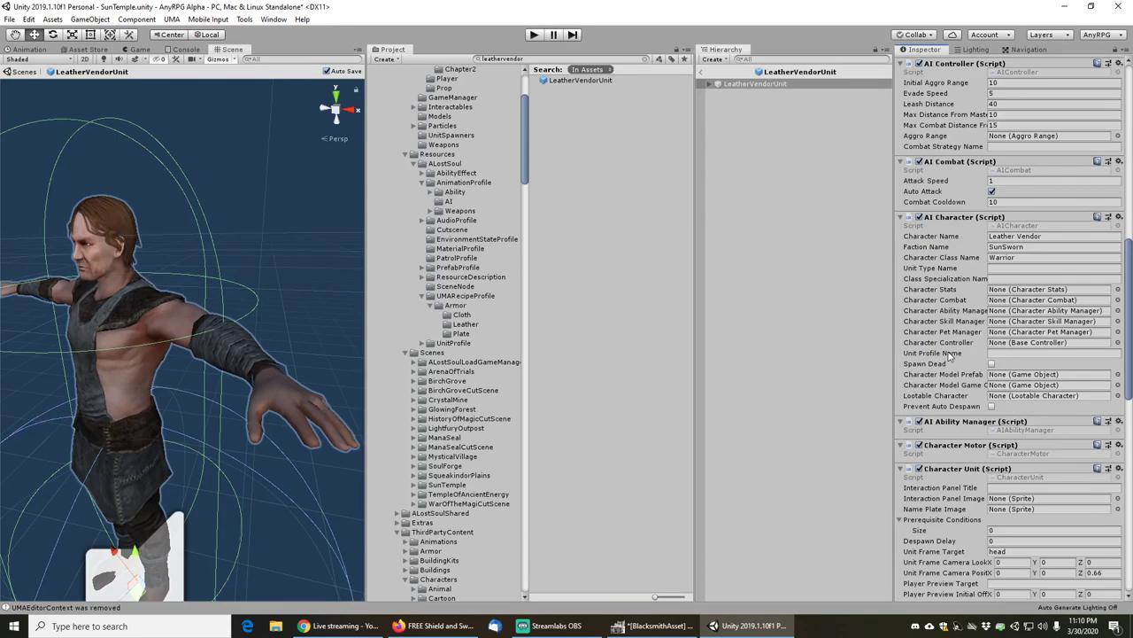
{"action": "scroll", "coordinate": [952, 351], "scroll_direction": "up", "scroll_amount": 12}
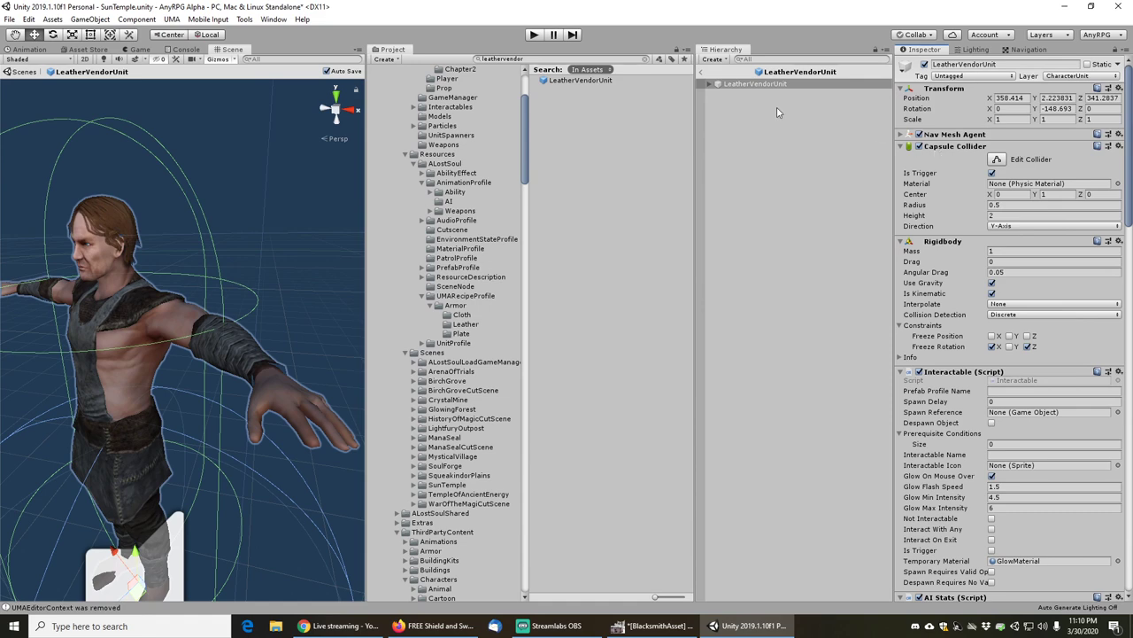
- Return to the SunTemple scene and examine the bowyer and Andan models at their bazaar stalls
{"action": "left_click", "coordinate": [700, 75]}
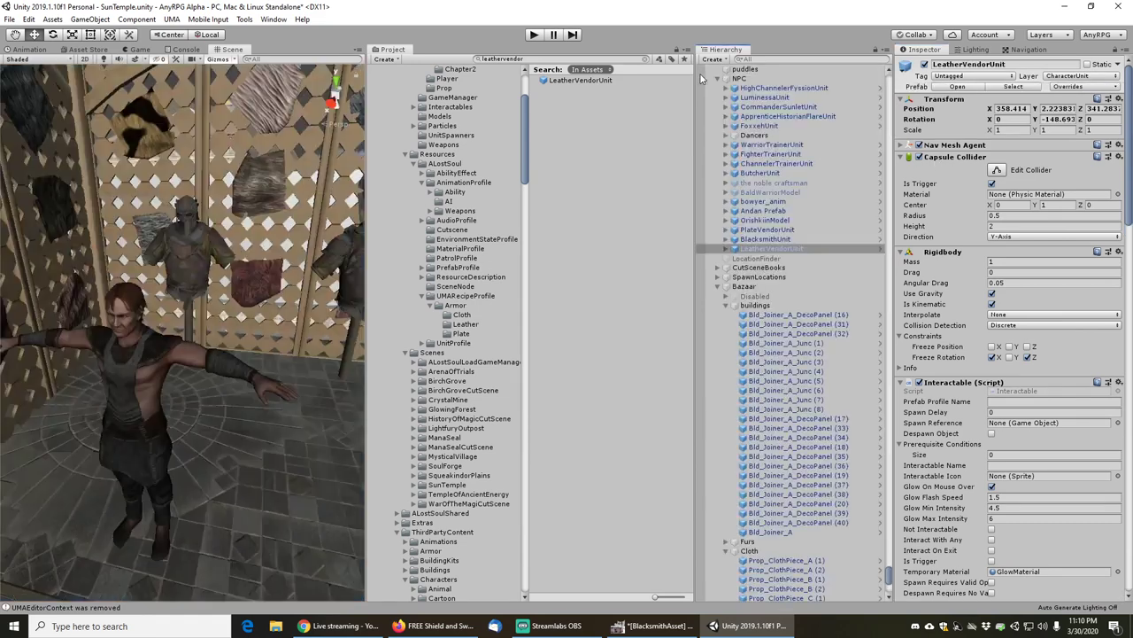
{"action": "scroll", "coordinate": [213, 373], "scroll_direction": "up", "scroll_amount": 5}
{"action": "right_click_drag", "start_coordinate": [238, 321], "coordinate": [290, 361]}
{"action": "scroll", "coordinate": [290, 361], "scroll_direction": "down", "scroll_amount": 3}
{"action": "middle_click_drag", "start_coordinate": [203, 344], "coordinate": [145, 342]}
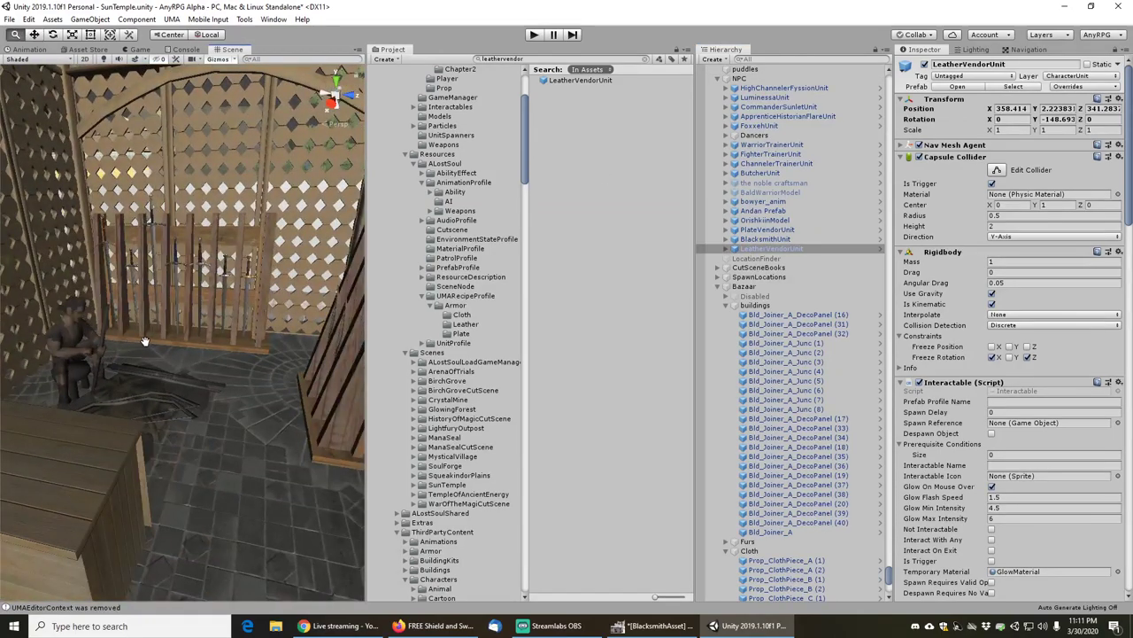
{"action": "scroll", "coordinate": [161, 357], "scroll_direction": "up", "scroll_amount": 2}
{"action": "right_click_drag", "start_coordinate": [161, 357], "coordinate": [162, 392]}
{"action": "middle_click_drag", "start_coordinate": [162, 393], "coordinate": [218, 375]}
{"action": "scroll", "coordinate": [218, 373], "scroll_direction": "up", "scroll_amount": 5}
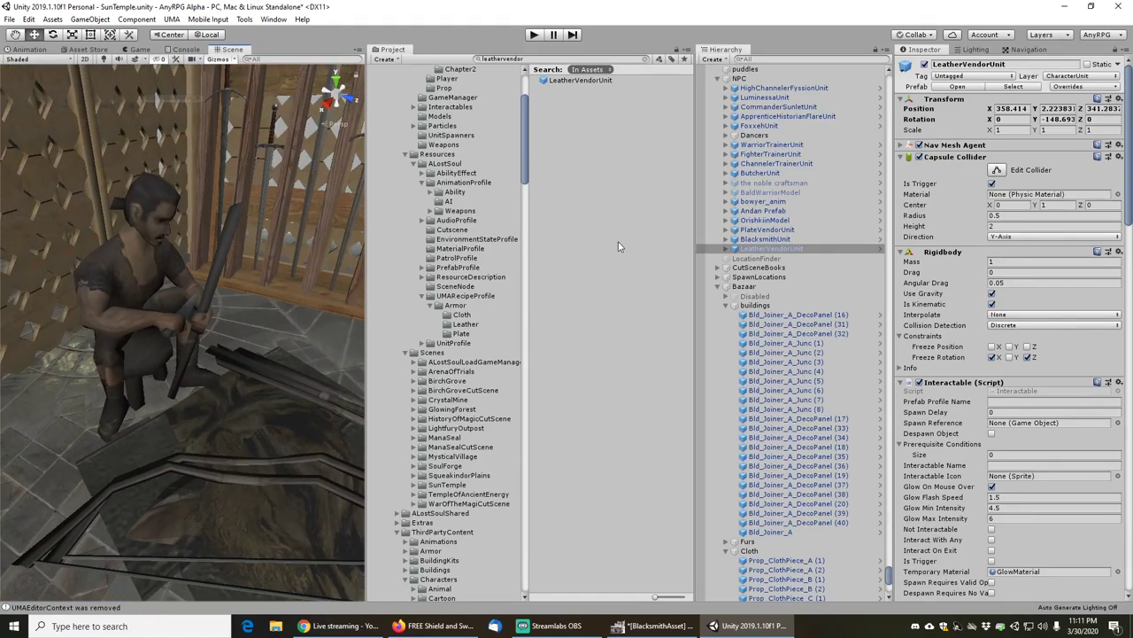
{"action": "scroll", "coordinate": [226, 367], "scroll_direction": "down", "scroll_amount": 3}
{"action": "middle_click_drag", "start_coordinate": [227, 367], "coordinate": [372, 364]}
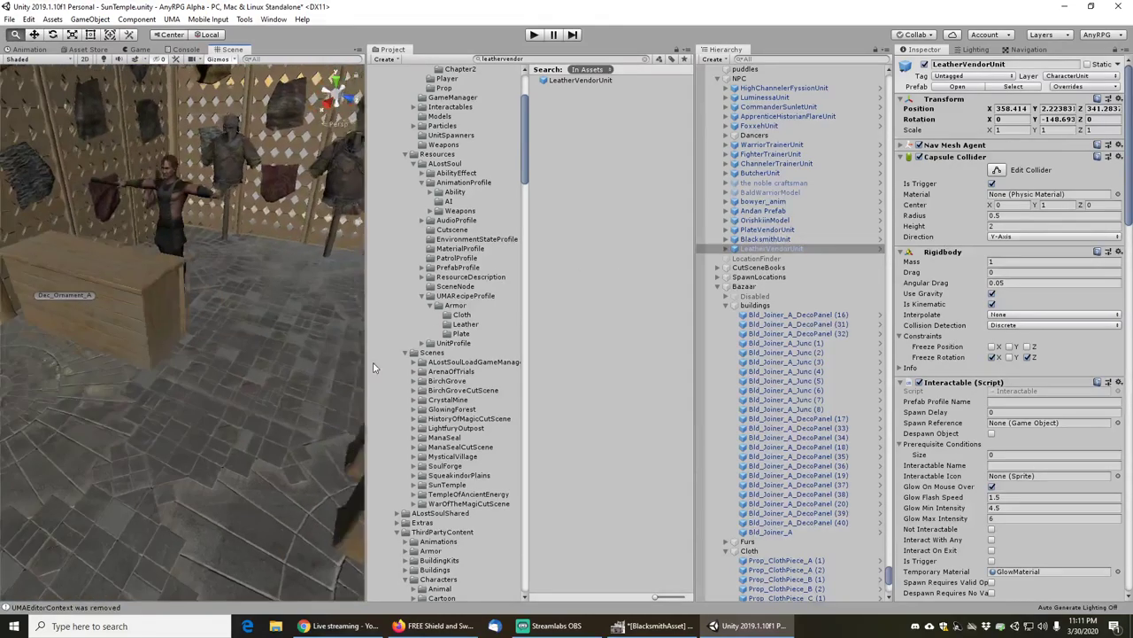
{"action": "right_click_drag", "start_coordinate": [178, 344], "coordinate": [244, 324]}
{"action": "middle_click_drag", "start_coordinate": [244, 324], "coordinate": [221, 310]}
{"action": "scroll", "coordinate": [262, 379], "scroll_direction": "up", "scroll_amount": 3}
{"action": "scroll", "coordinate": [219, 368], "scroll_direction": "up", "scroll_amount": 3}
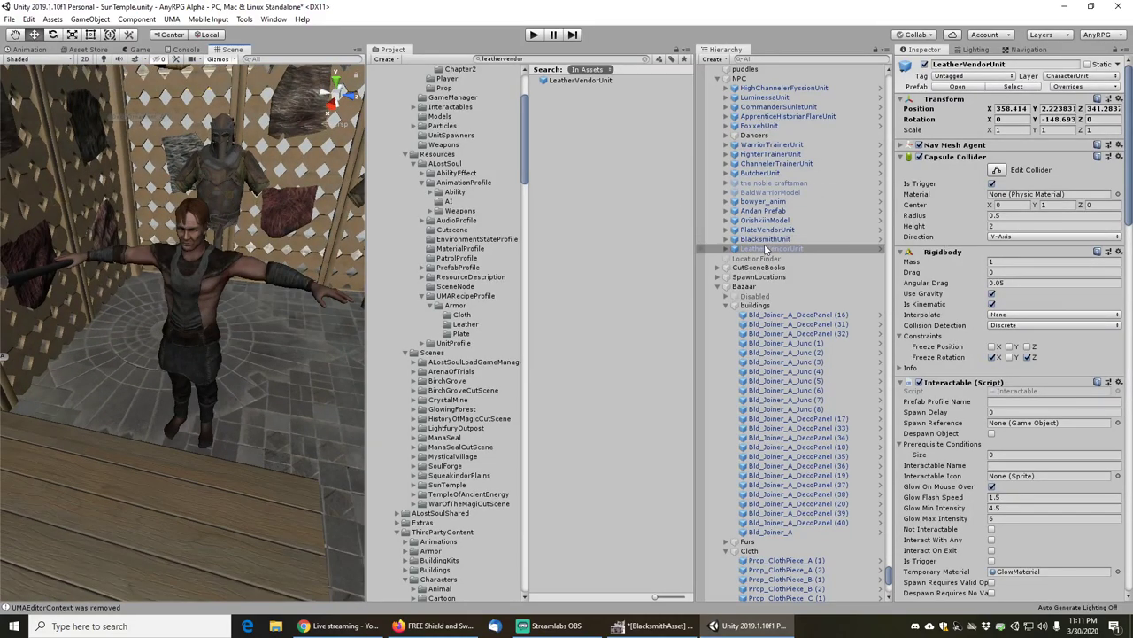
- Copy Andan Prefab's Transform values onto LeatherVendorUnit, and deactivate Andan Prefab in the scene
{"action": "left_click", "coordinate": [184, 314]}
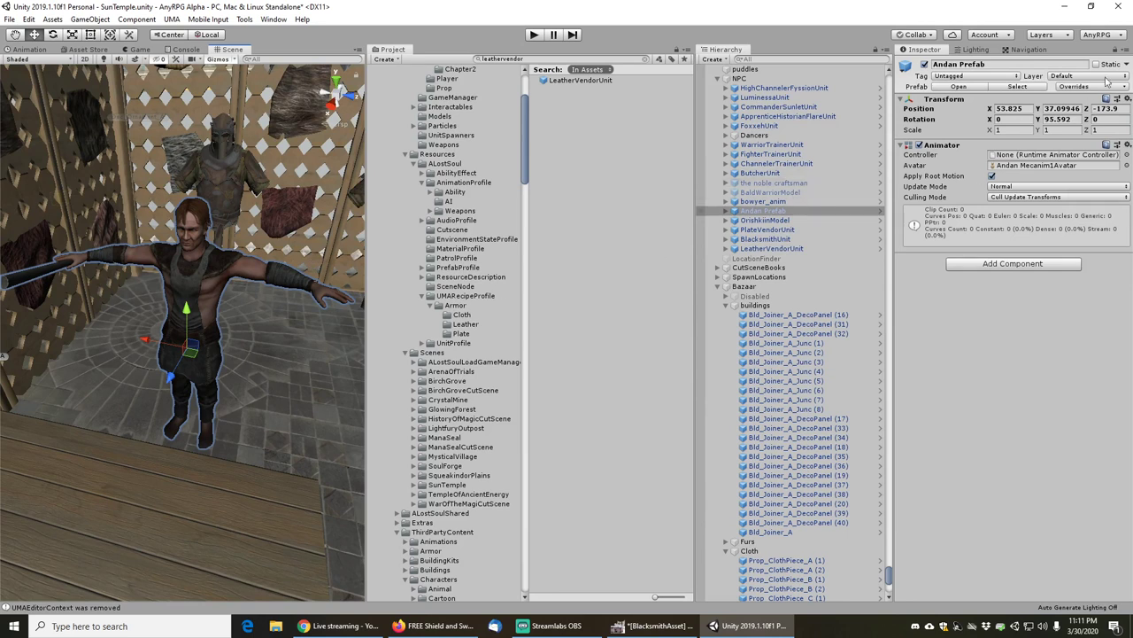
{"action": "right_click", "coordinate": [949, 103]}
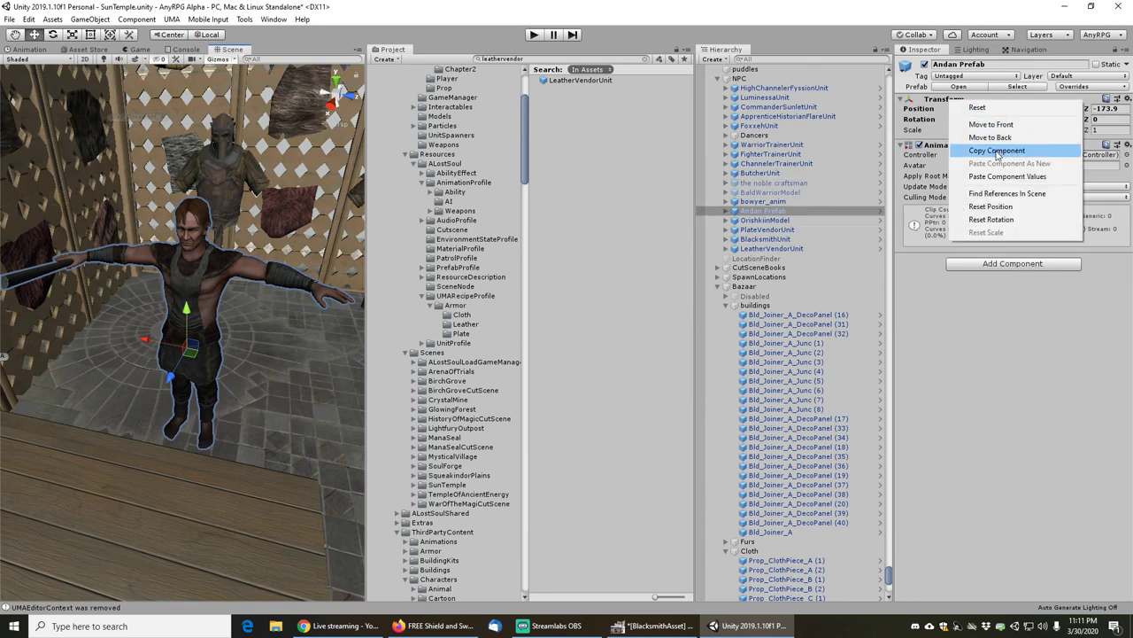
{"action": "left_click", "coordinate": [999, 149]}
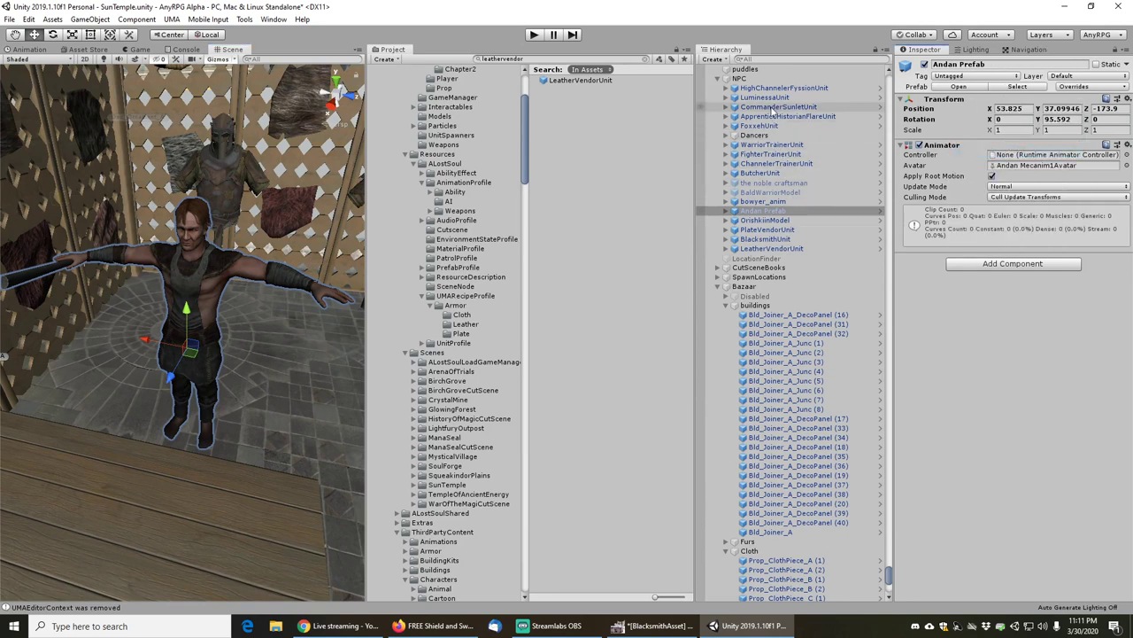
{"action": "left_click", "coordinate": [770, 248]}
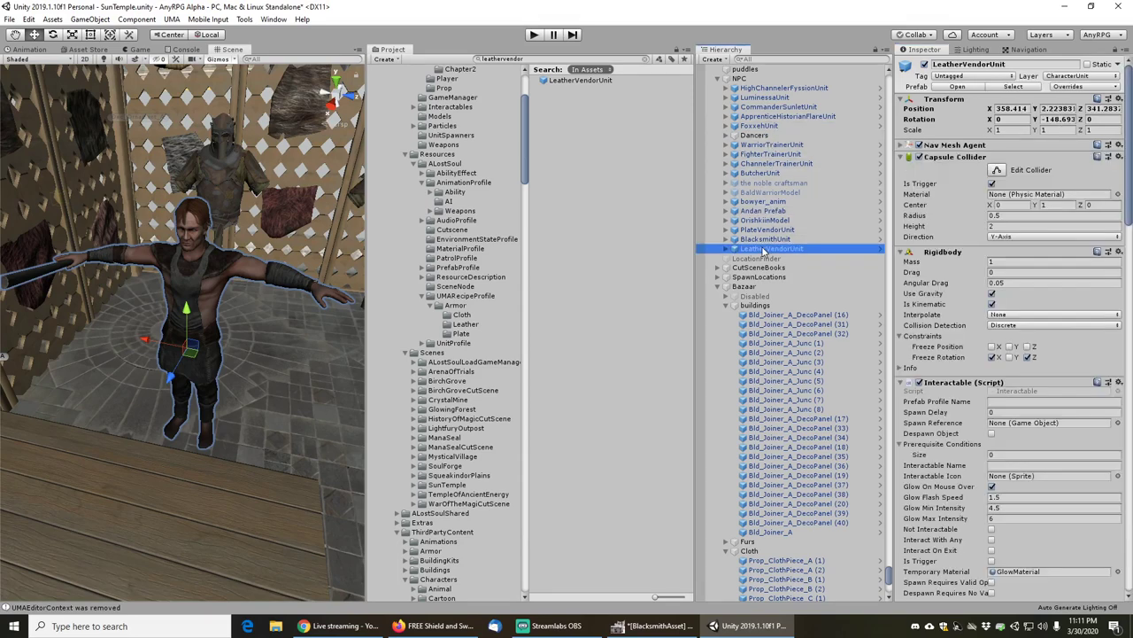
{"action": "right_click", "coordinate": [946, 103]}
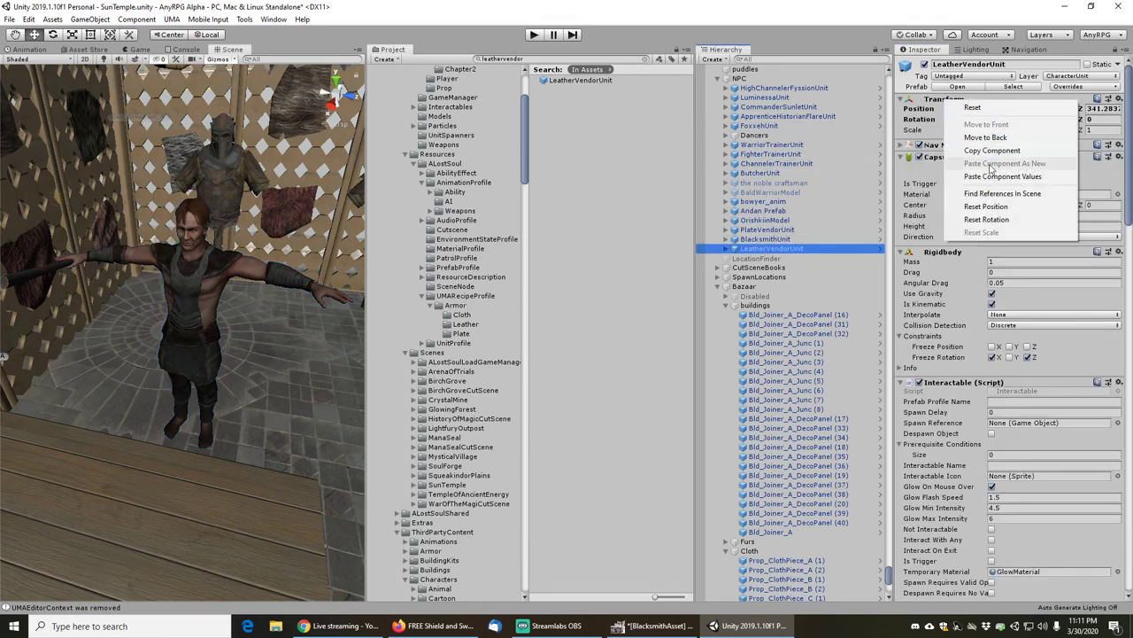
{"action": "left_click", "coordinate": [993, 179]}
{"action": "left_click", "coordinate": [992, 183]}
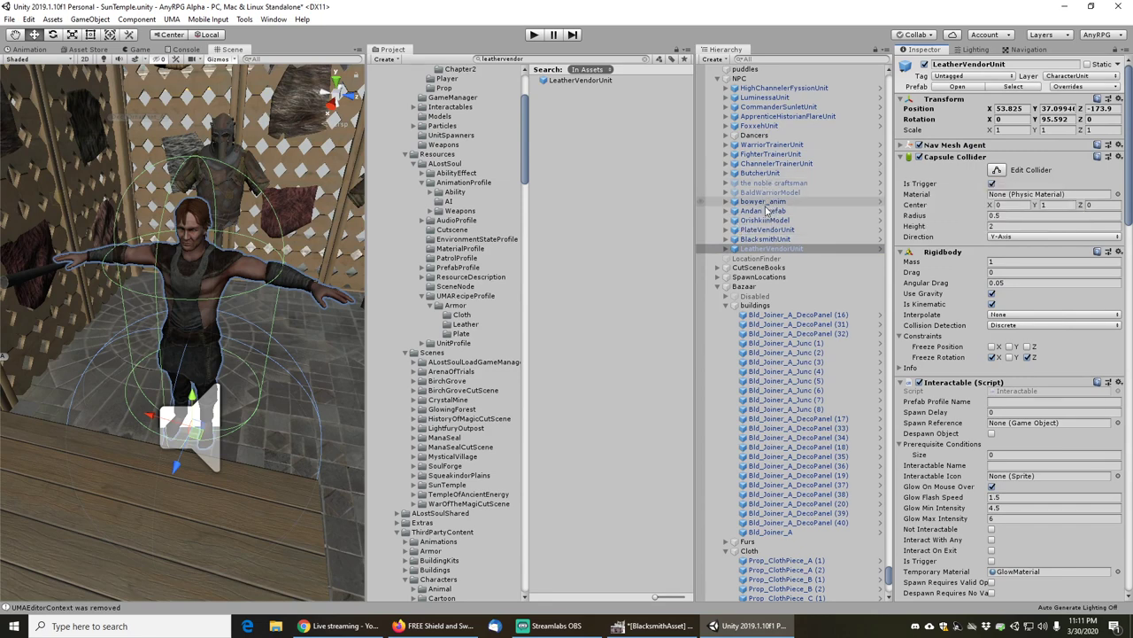
{"action": "left_click", "coordinate": [763, 211]}
{"action": "left_click", "coordinate": [924, 65]}
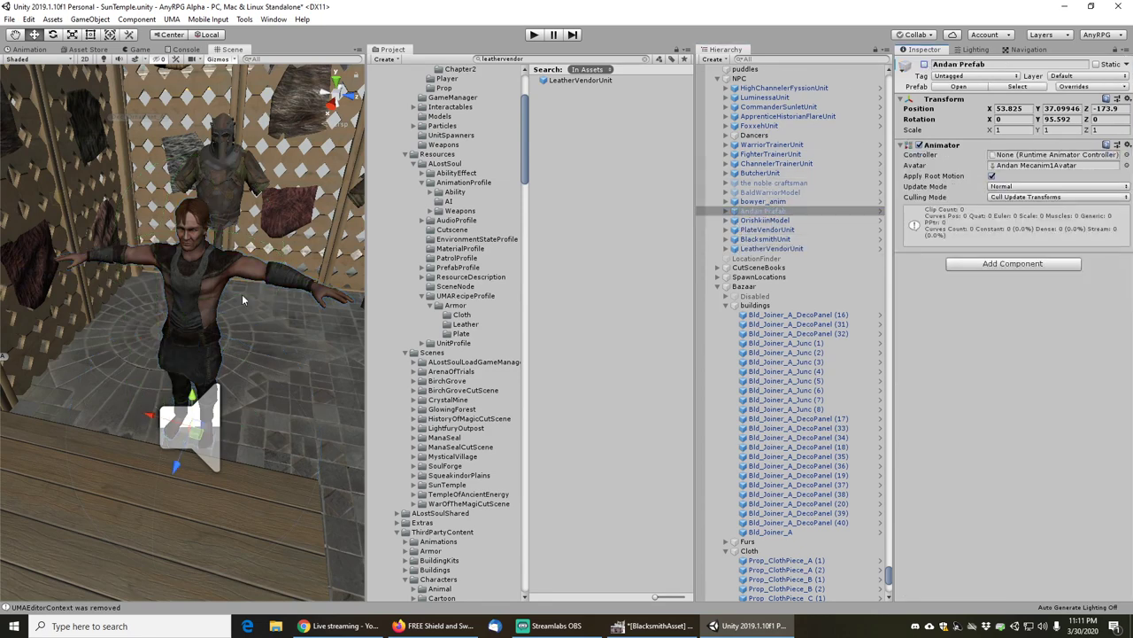
- Select the bowyer_anim model in the NPC group and locate its prefab asset in the project
{"action": "scroll", "coordinate": [241, 294], "scroll_direction": "down", "scroll_amount": 6}
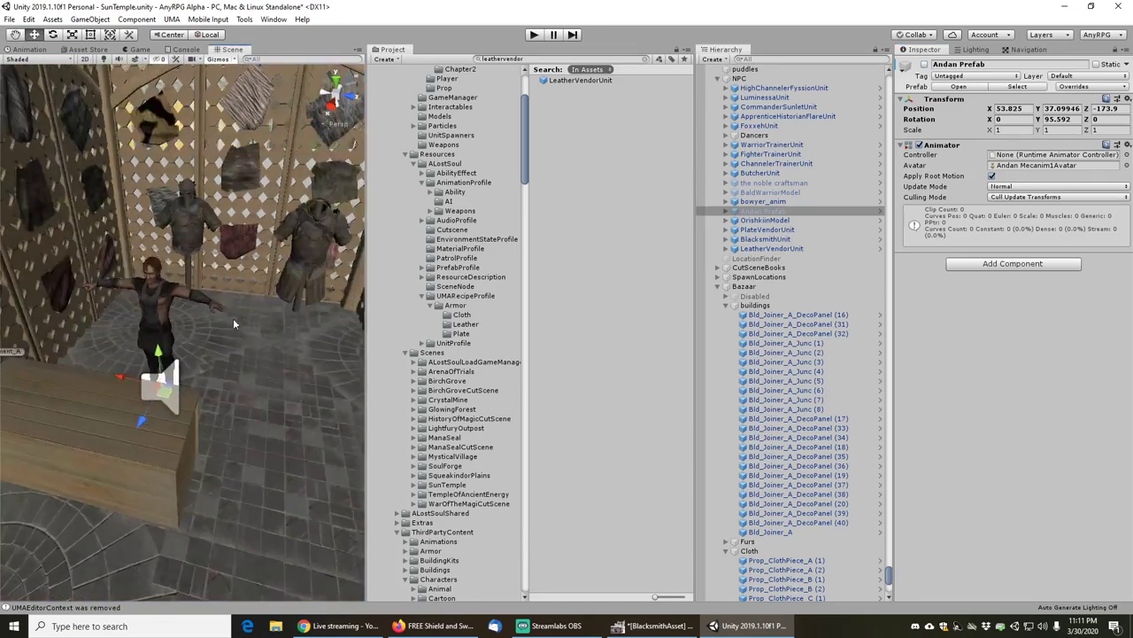
{"action": "key", "text": "d"}
{"action": "right_click_drag", "start_coordinate": [233, 318], "coordinate": [211, 352]}
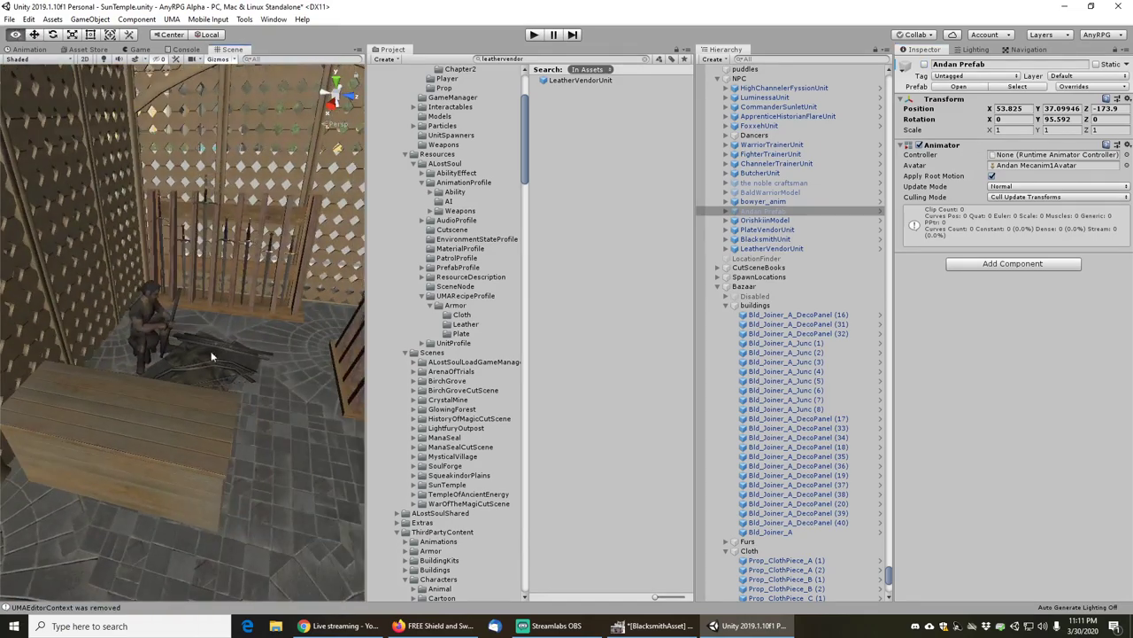
{"action": "scroll", "coordinate": [211, 351], "scroll_direction": "up", "scroll_amount": 6}
{"action": "mouse_move", "coordinate": [181, 340]}
{"action": "middle_mouse_down"}
{"action": "mouse_move", "coordinate": [211, 341]}
{"action": "mouse_move", "coordinate": [196, 339]}
{"action": "middle_mouse_up"}
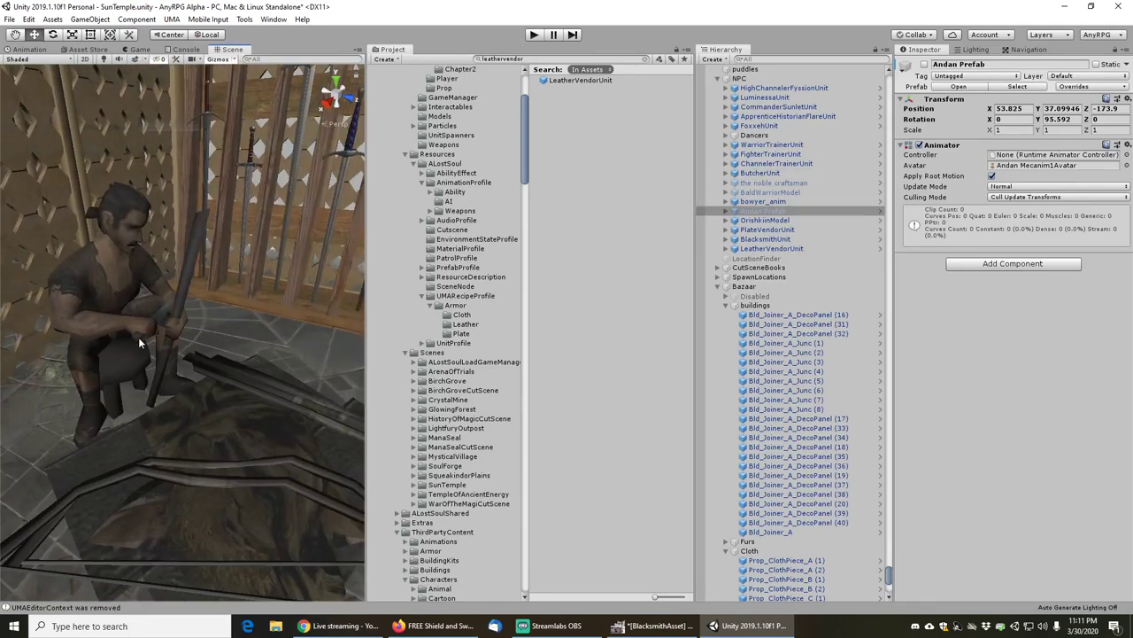
{"action": "left_click", "coordinate": [763, 201]}
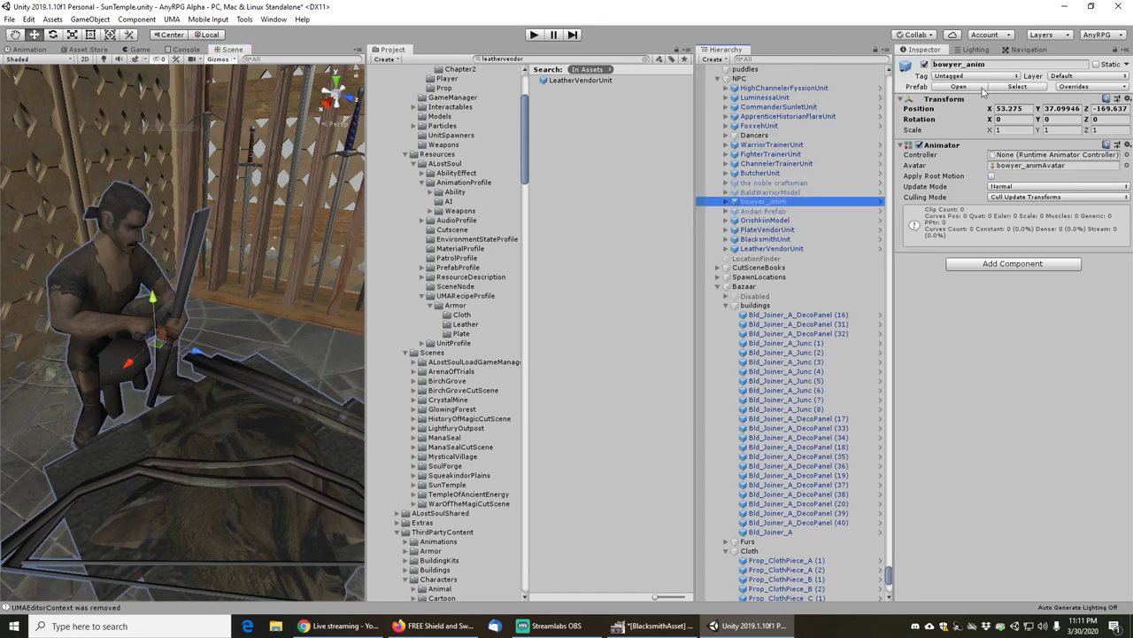
{"action": "left_click", "coordinate": [1017, 86]}
{"action": "scroll", "coordinate": [458, 496], "scroll_direction": "down", "scroll_amount": 5}
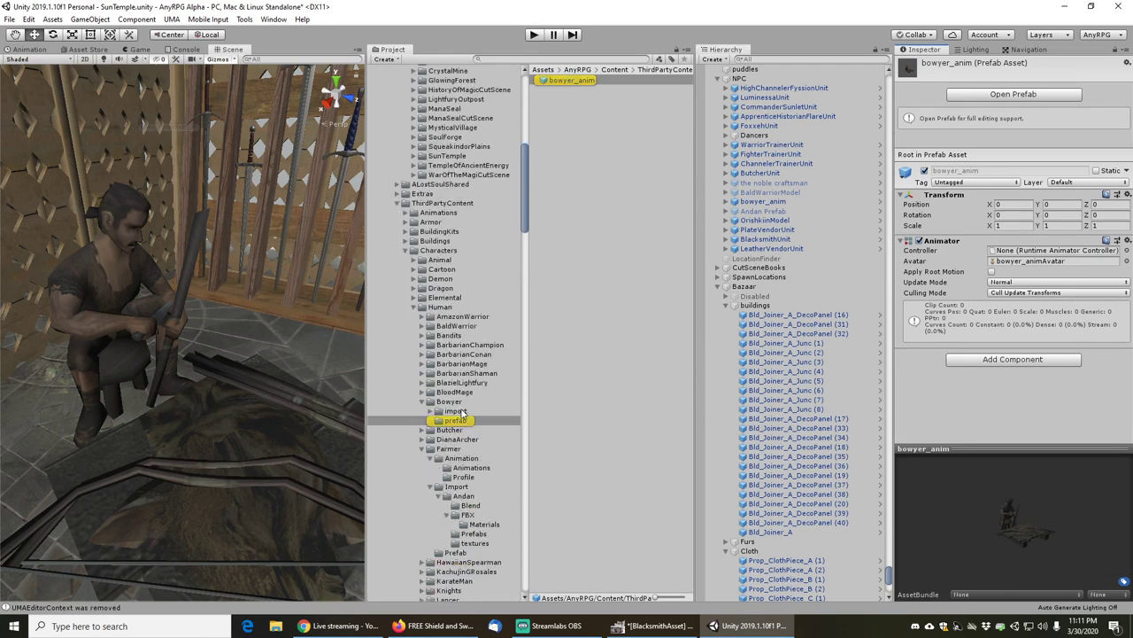
- Rename the bowyer_anim prefab to bowyer_animModel and add a Character Animation Event Receiver component to it
{"action": "left_click", "coordinate": [558, 133]}
{"action": "left_click", "coordinate": [566, 81]}
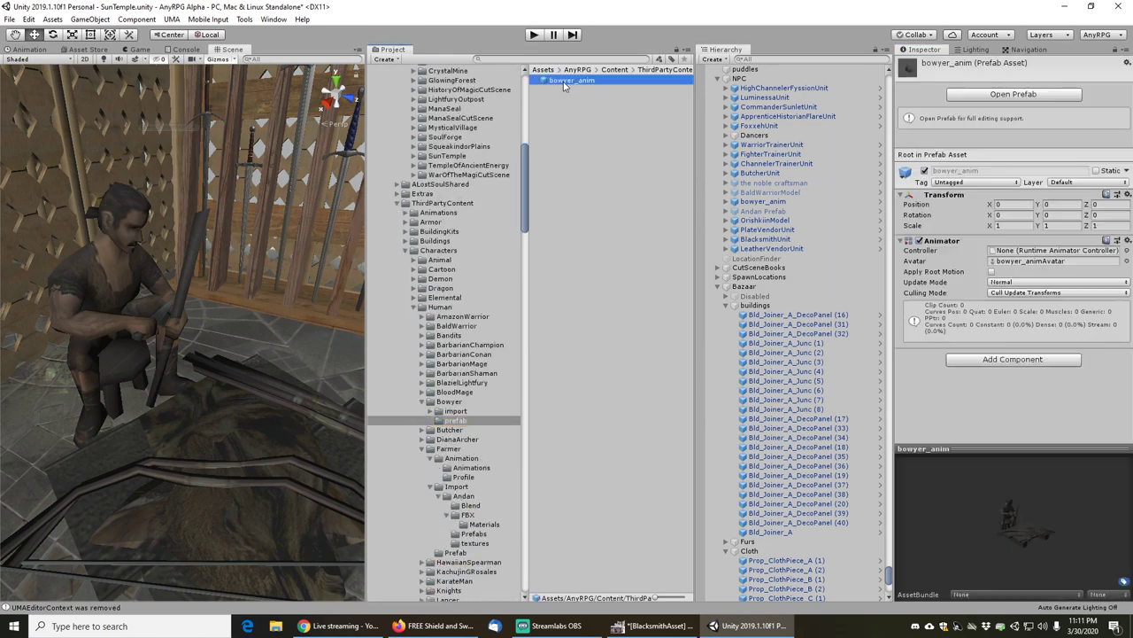
{"action": "key", "text": "F2"}
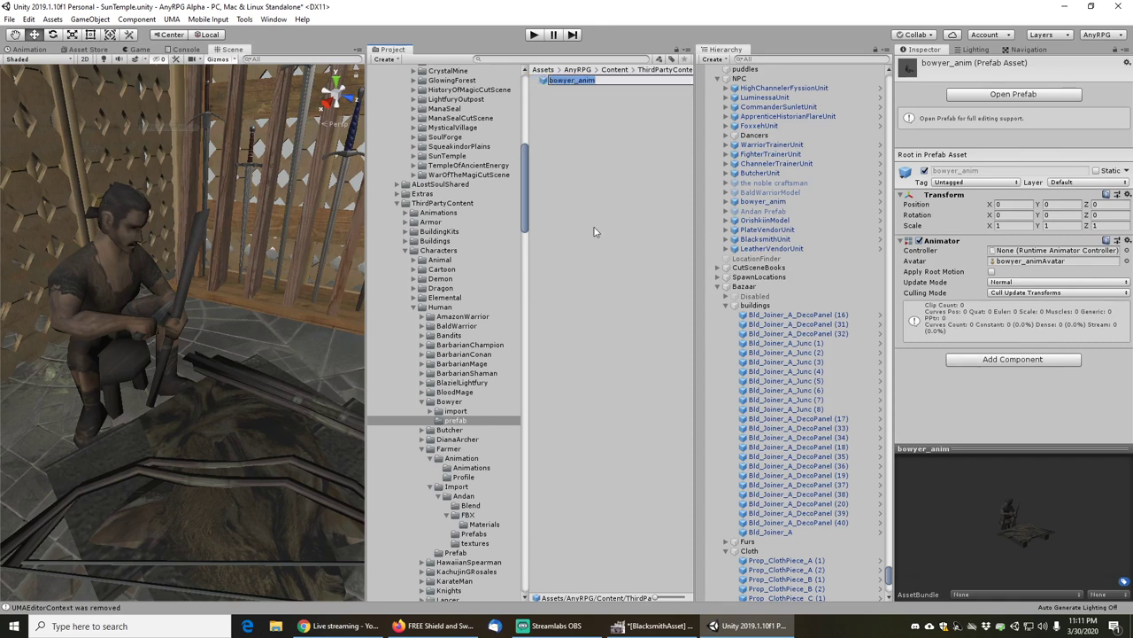
{"action": "type", "text": "Model"}
{"action": "key", "text": "Return"}
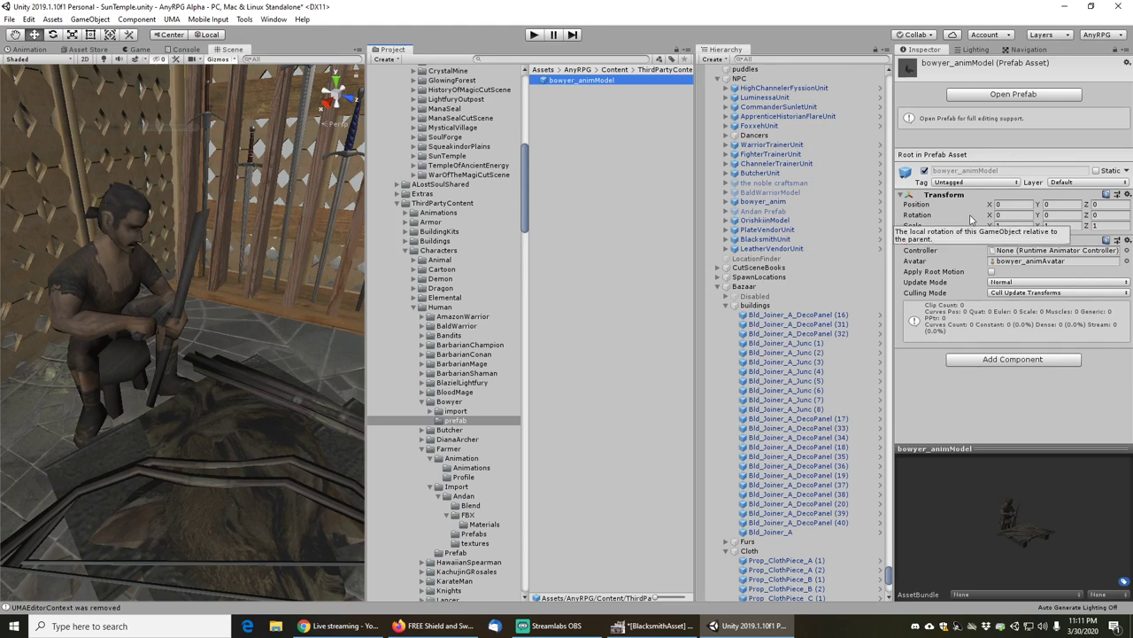
{"action": "left_click", "coordinate": [997, 360]}
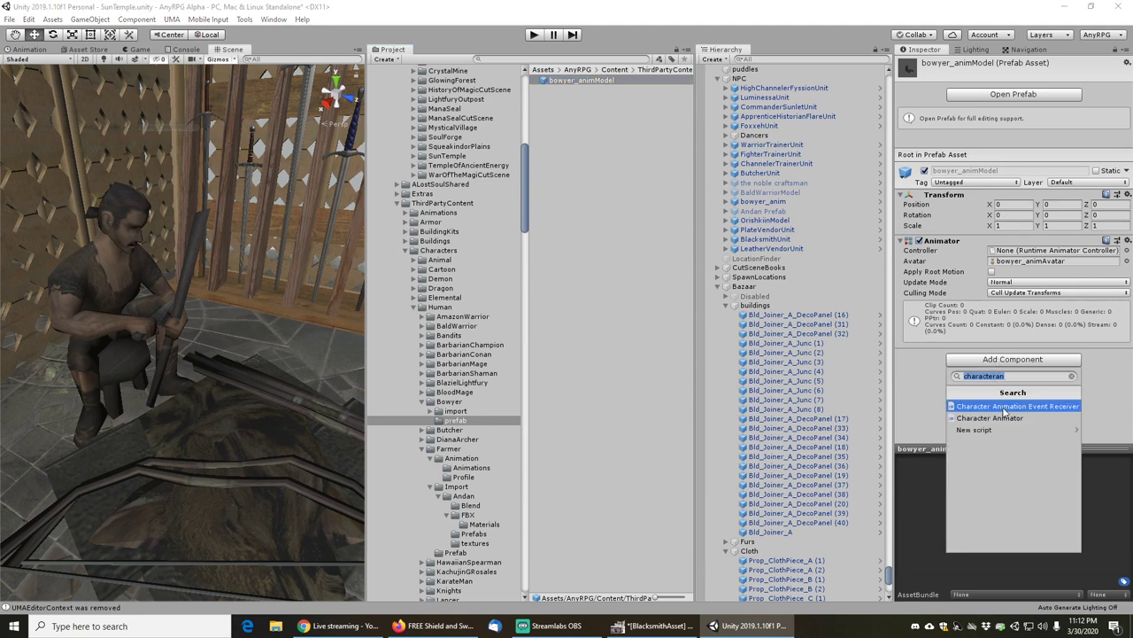
{"action": "left_click", "coordinate": [1006, 406]}
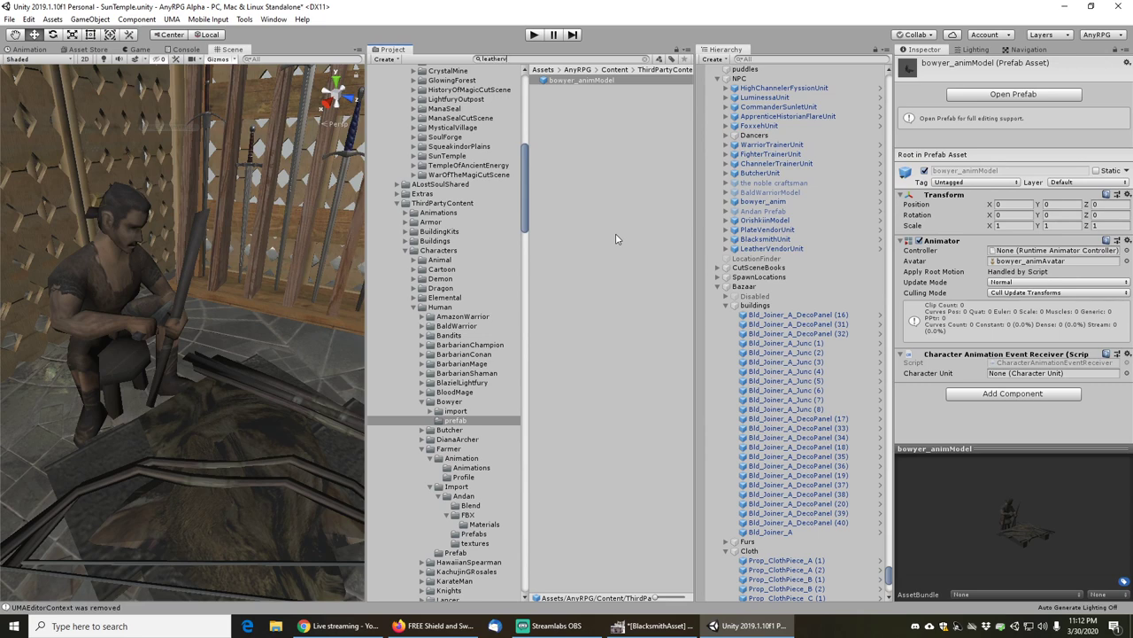
- Search the project for leathervendor and duplicate the LeatherVendorUnit prefab within its folder
{"action": "type", "text": "dor"}
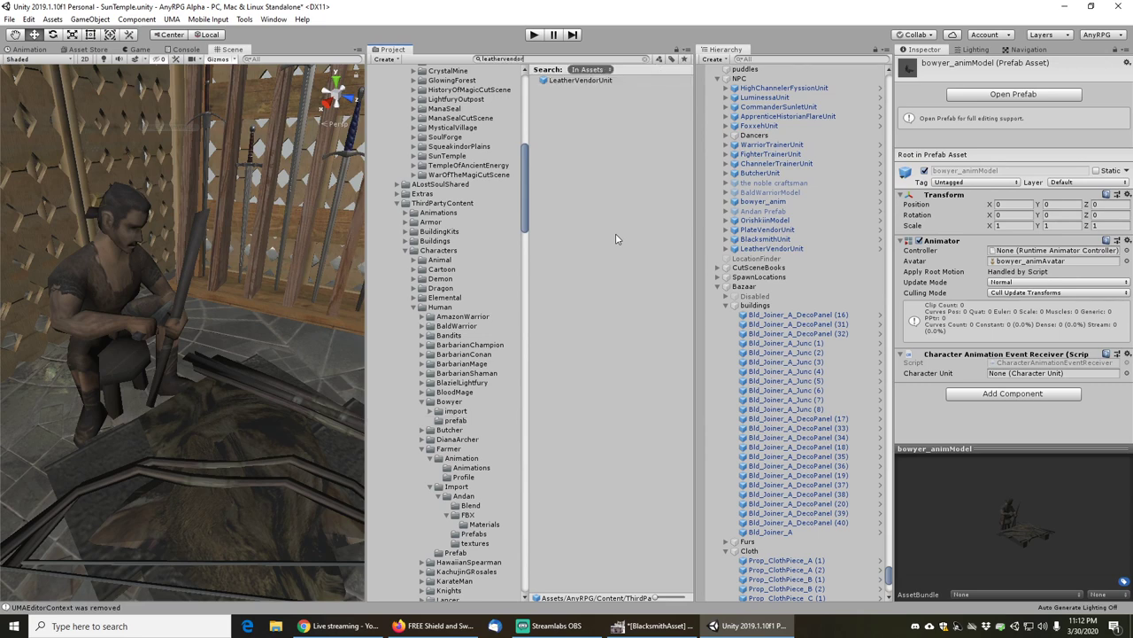
{"action": "left_click", "coordinate": [583, 80]}
{"action": "left_click", "coordinate": [645, 58]}
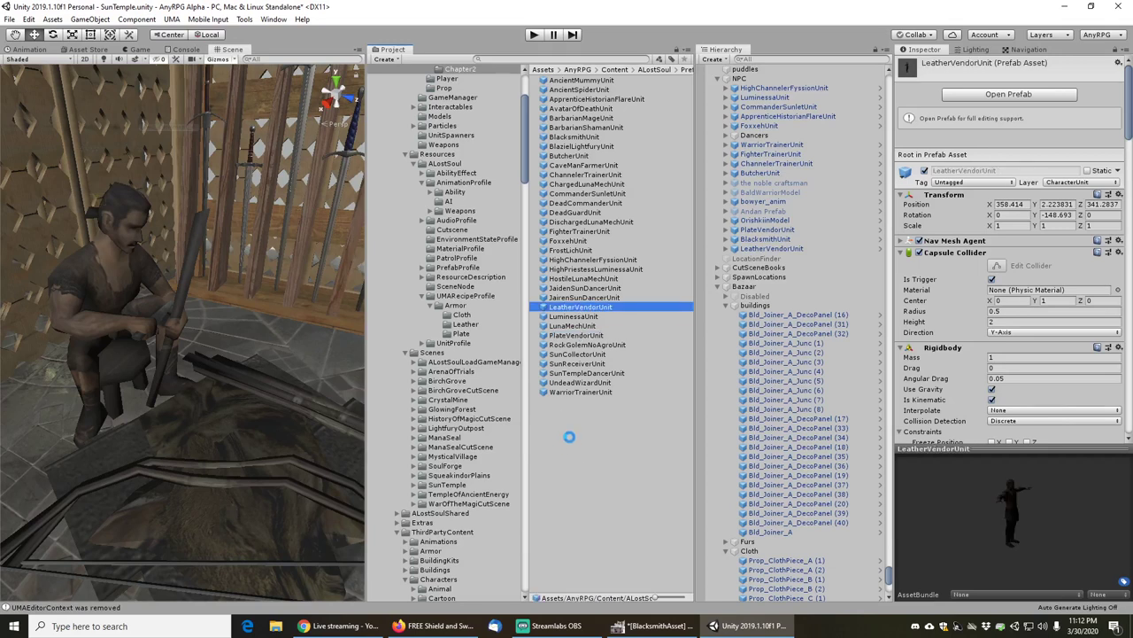
{"action": "key", "text": "ctrl+d"}
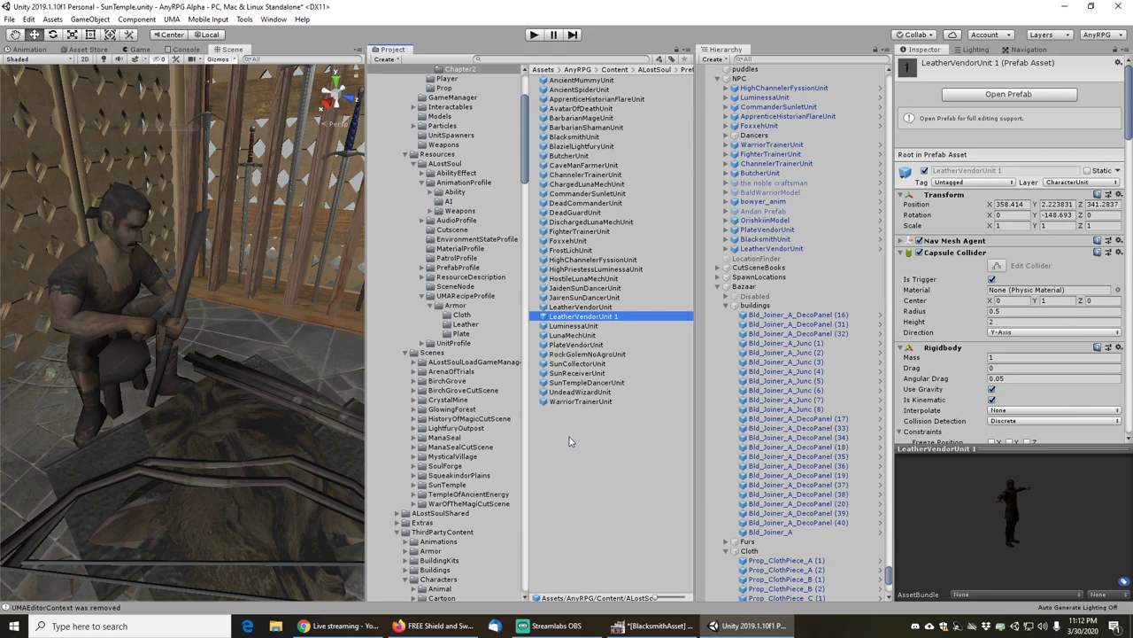
- Rename the duplicated vendor prefab to WeaponVendorUnit
{"action": "key", "text": "F2"}
{"action": "key", "text": "End"}
{"action": "key", "text": "BackSpace"}
{"action": "key", "text": "BackSpace"}
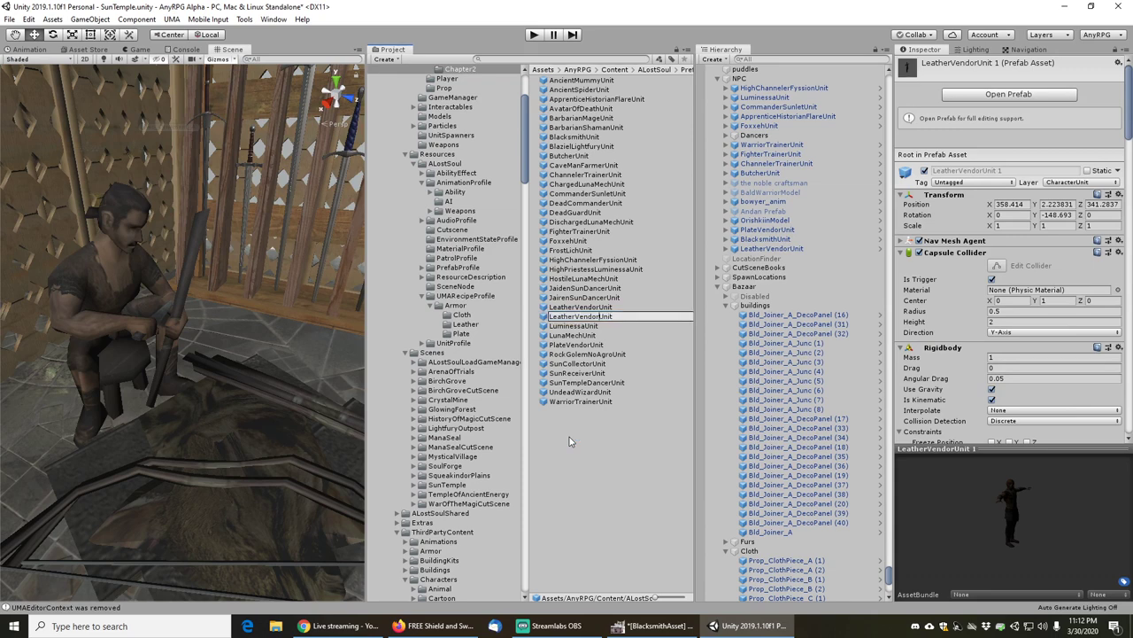
{"action": "key", "text": "Left"}
{"action": "key", "text": "Left"}
{"action": "key", "text": "Left"}
{"action": "key", "text": "Left"}
{"action": "key", "text": "Left"}
{"action": "key", "text": "Left"}
{"action": "key", "text": "shift+Home"}
{"action": "type", "text": "Weapon"}
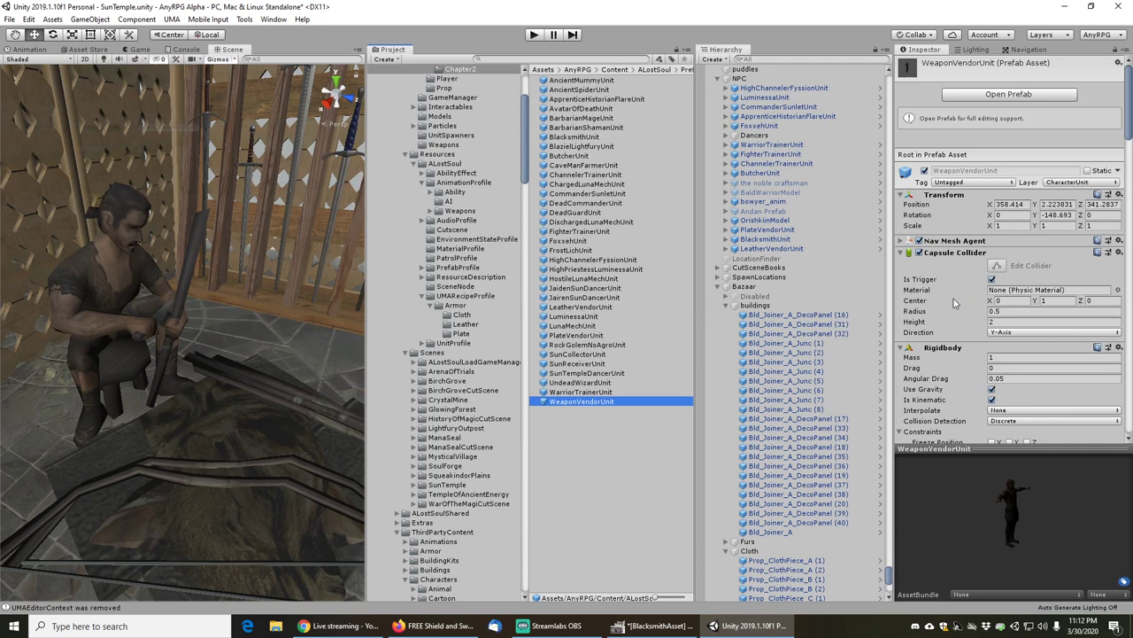
- Open the WeaponVendorUnit prefab and replace its FarmerModel child with the bowyer_animModel prefab
{"action": "left_click", "coordinate": [999, 95]}
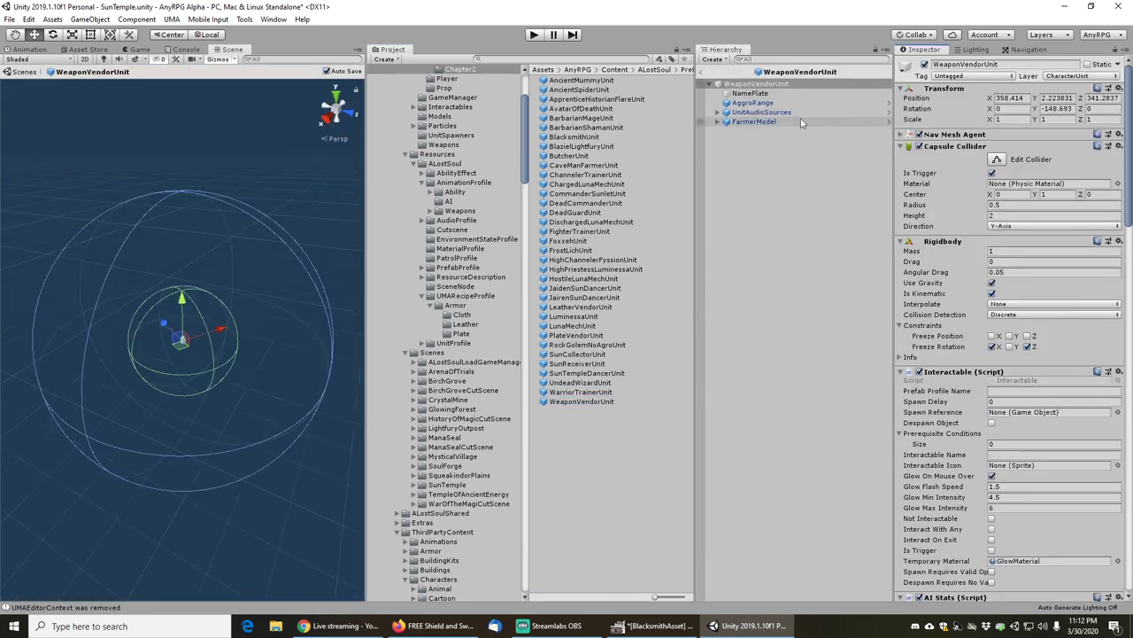
{"action": "left_click", "coordinate": [751, 124]}
{"action": "key", "text": "Delete"}
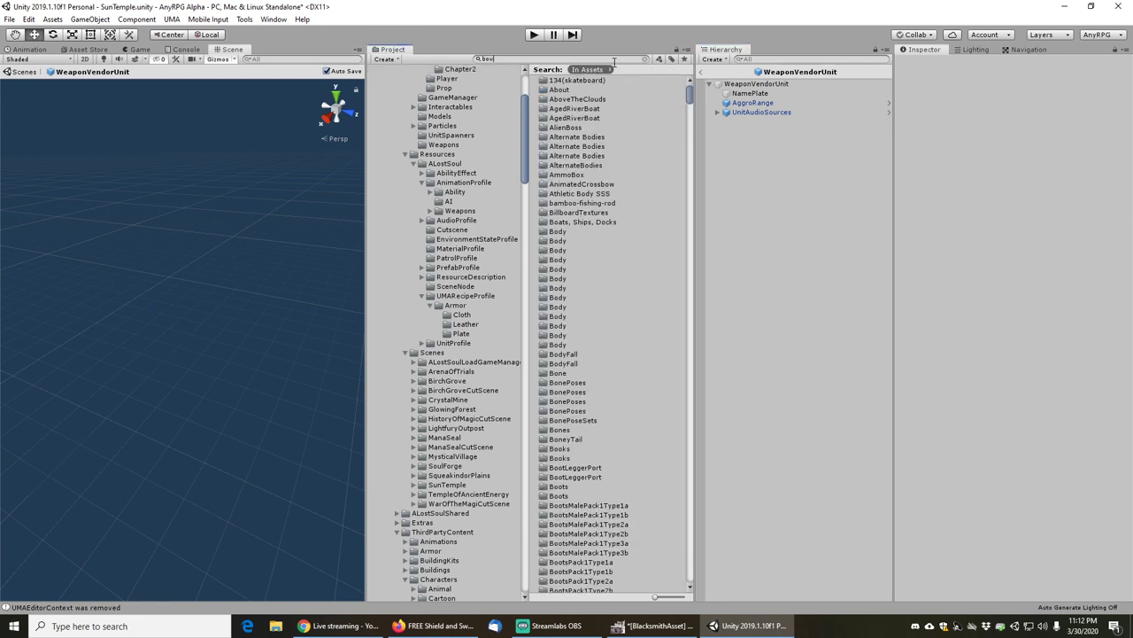
{"action": "left_click_drag", "start_coordinate": [580, 108], "coordinate": [739, 86]}
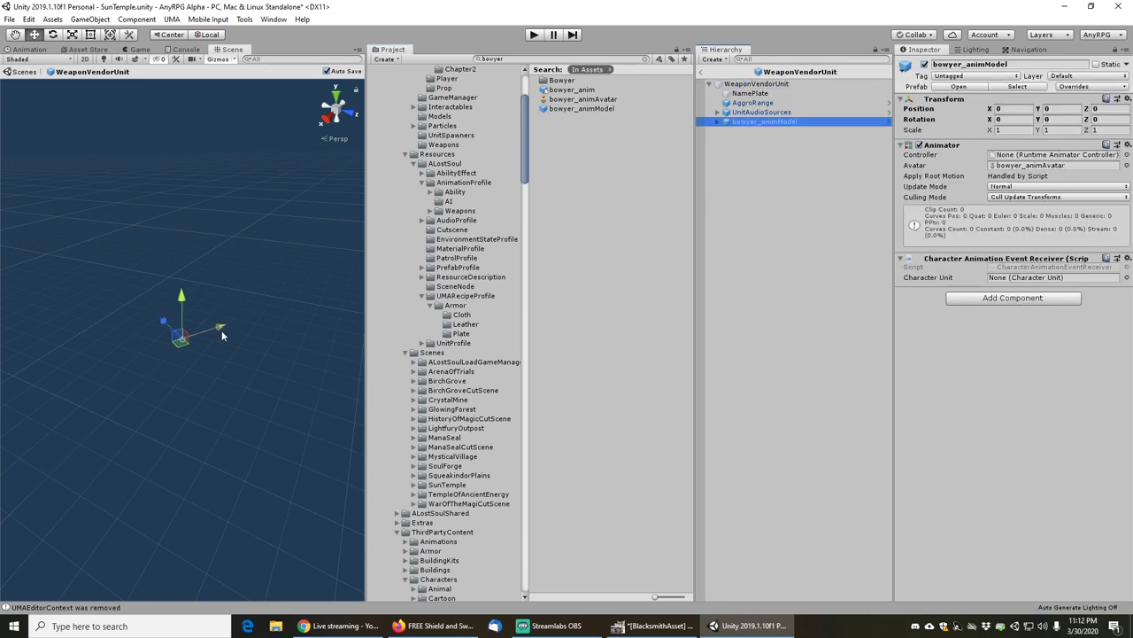
- Assign the WeaponVendorUnit root as the Character Unit of bowyer_animModel's Character Animation Event Receiver
{"action": "scroll", "coordinate": [194, 353], "scroll_direction": "up", "scroll_amount": 10}
{"action": "right_click_drag", "start_coordinate": [116, 271], "coordinate": [238, 248]}
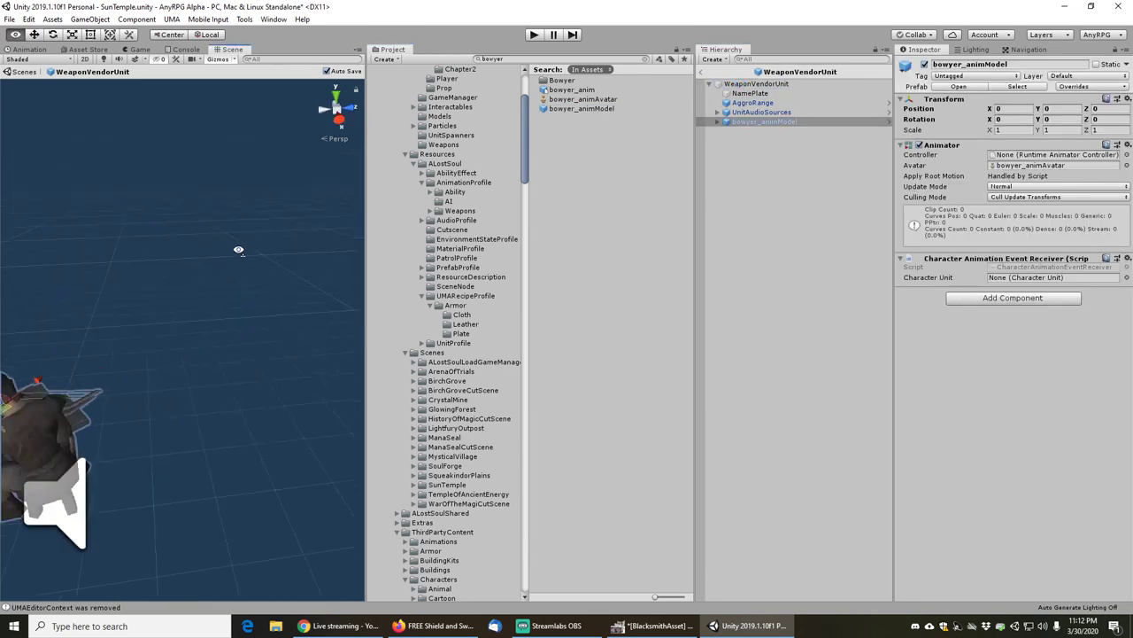
{"action": "middle_click_drag", "start_coordinate": [112, 271], "coordinate": [208, 247]}
{"action": "left_click", "coordinate": [772, 84]}
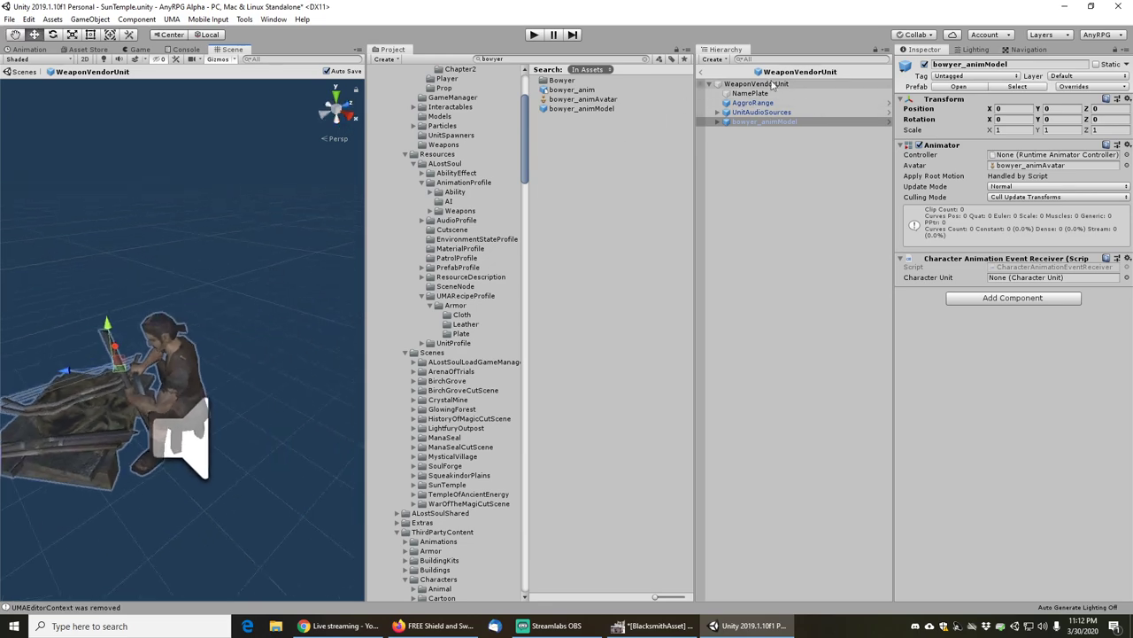
{"action": "scroll", "coordinate": [243, 397], "scroll_direction": "up", "scroll_amount": 2}
{"action": "middle_click_drag", "start_coordinate": [242, 397], "coordinate": [300, 429]}
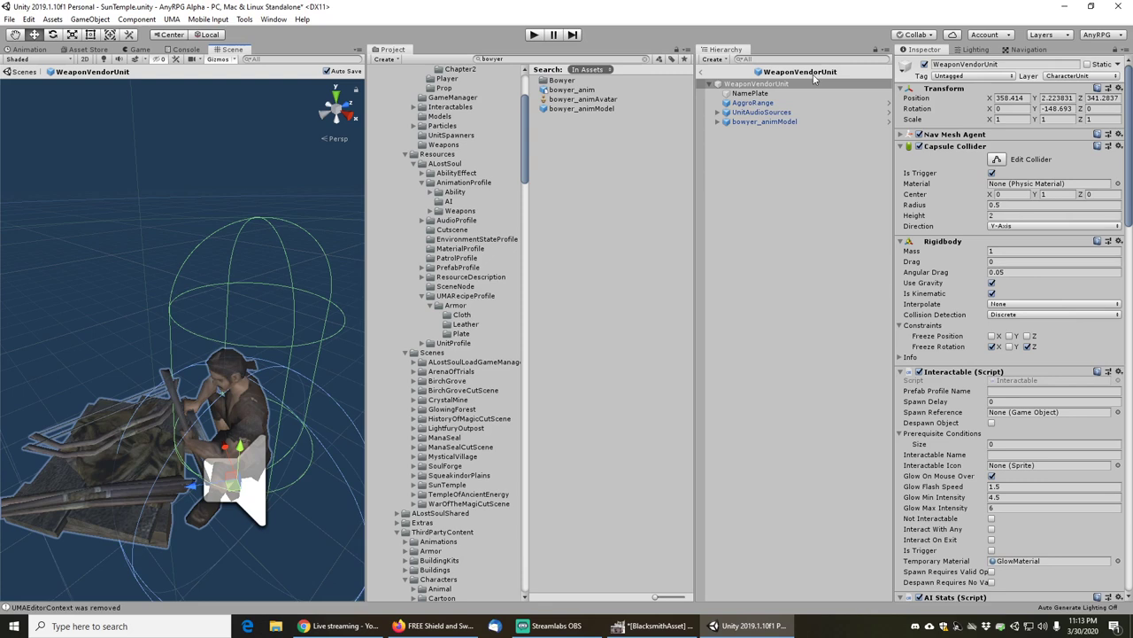
{"action": "left_click", "coordinate": [769, 122]}
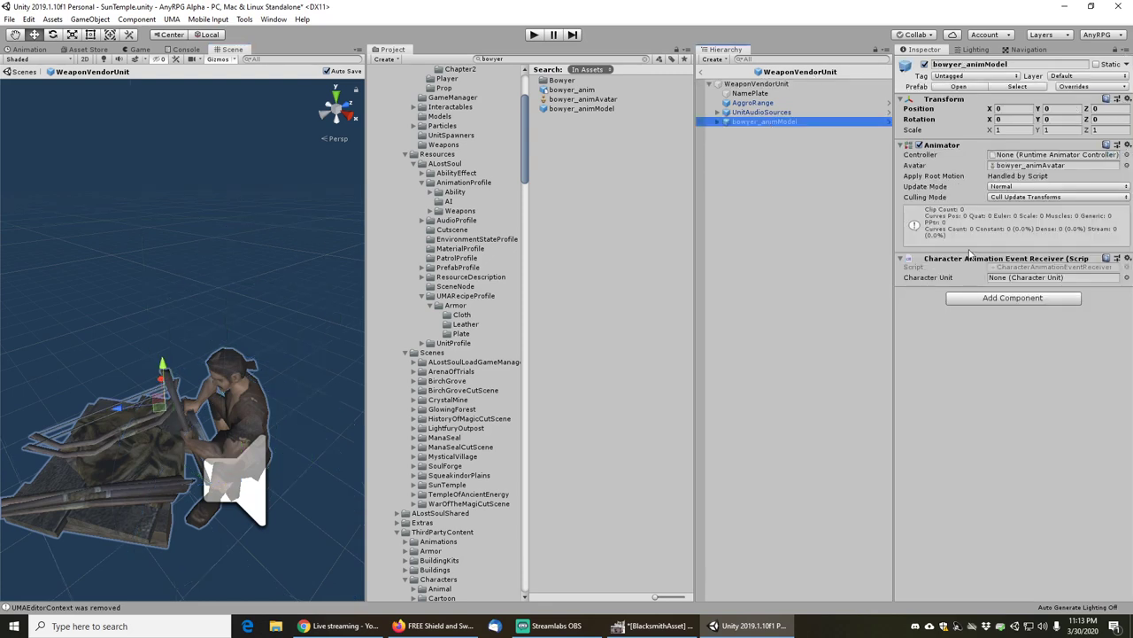
{"action": "left_click_drag", "start_coordinate": [818, 84], "coordinate": [1001, 281]}
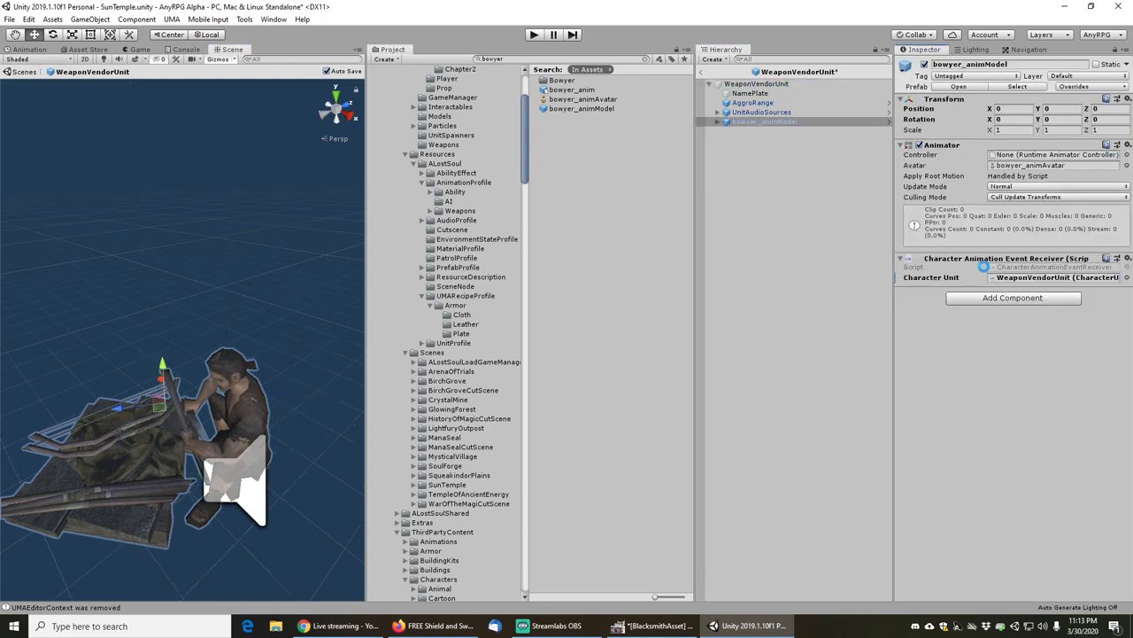
- Set the Character Name in WeaponVendorUnit's AI Character component to Weapon Vendor
{"action": "left_click", "coordinate": [758, 84]}
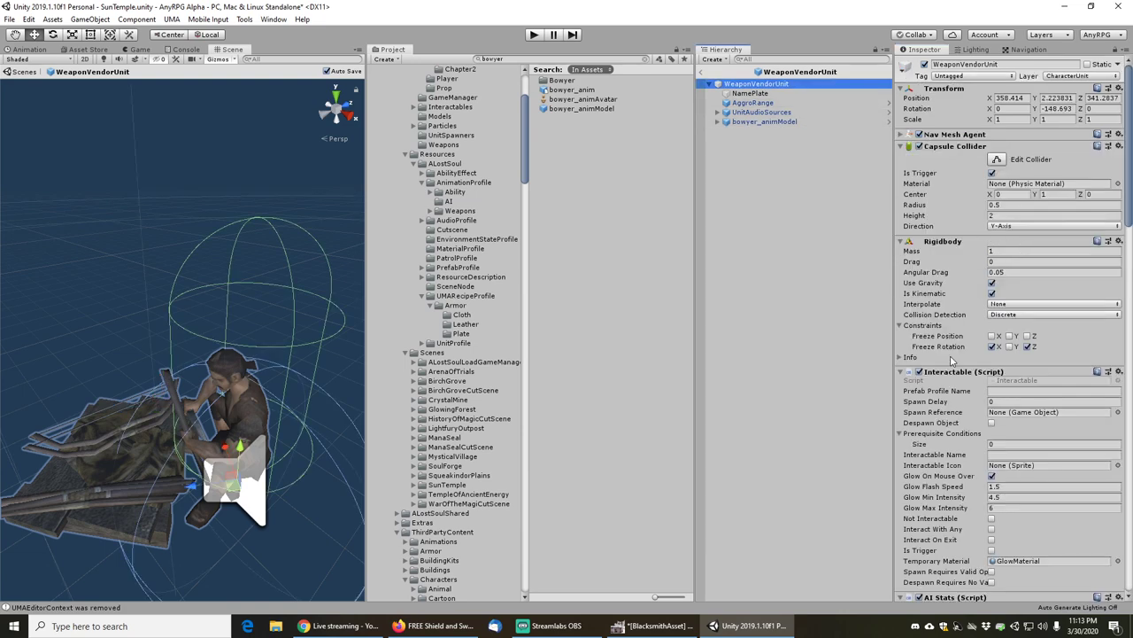
{"action": "scroll", "coordinate": [944, 346], "scroll_direction": "down", "scroll_amount": 5}
{"action": "left_click", "coordinate": [1064, 389]}
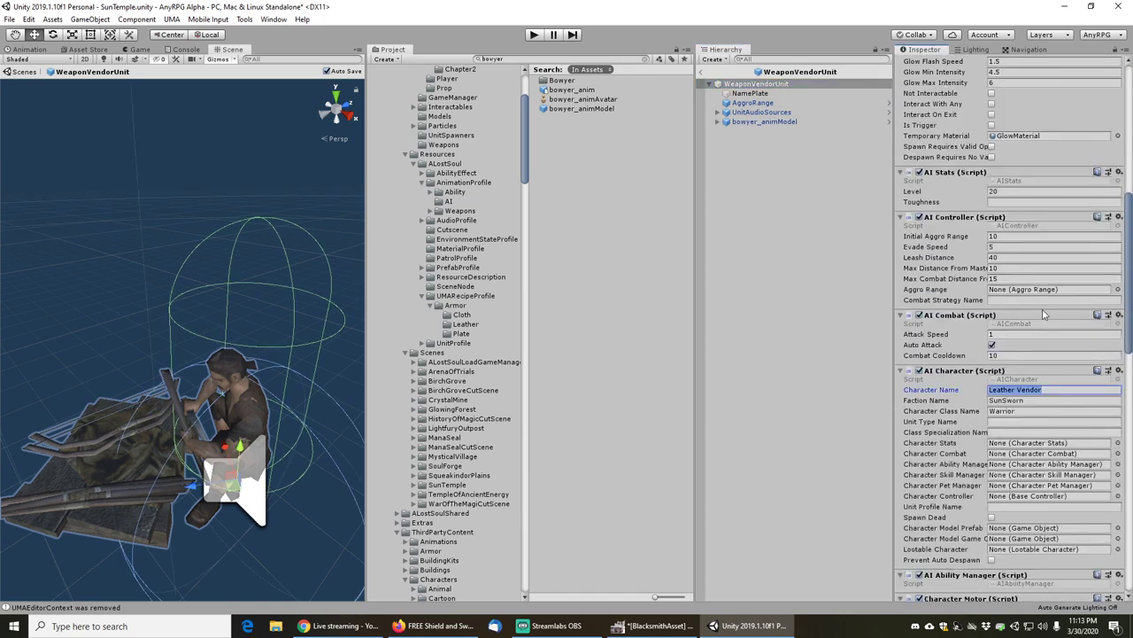
{"action": "key", "text": "Home"}
{"action": "key", "text": "shift+Right"}
{"action": "type", "text": "Weapon"}
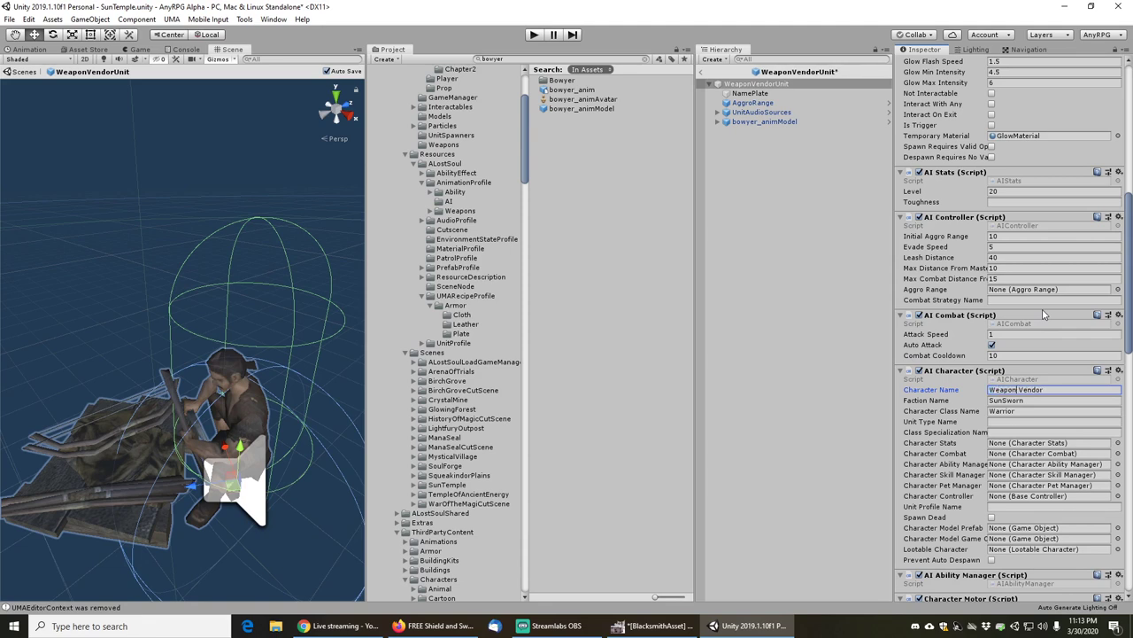
- Set Element 0 of the Vendor component's Vendor Collection Names to Weapons
{"action": "scroll", "coordinate": [965, 456], "scroll_direction": "down", "scroll_amount": 10}
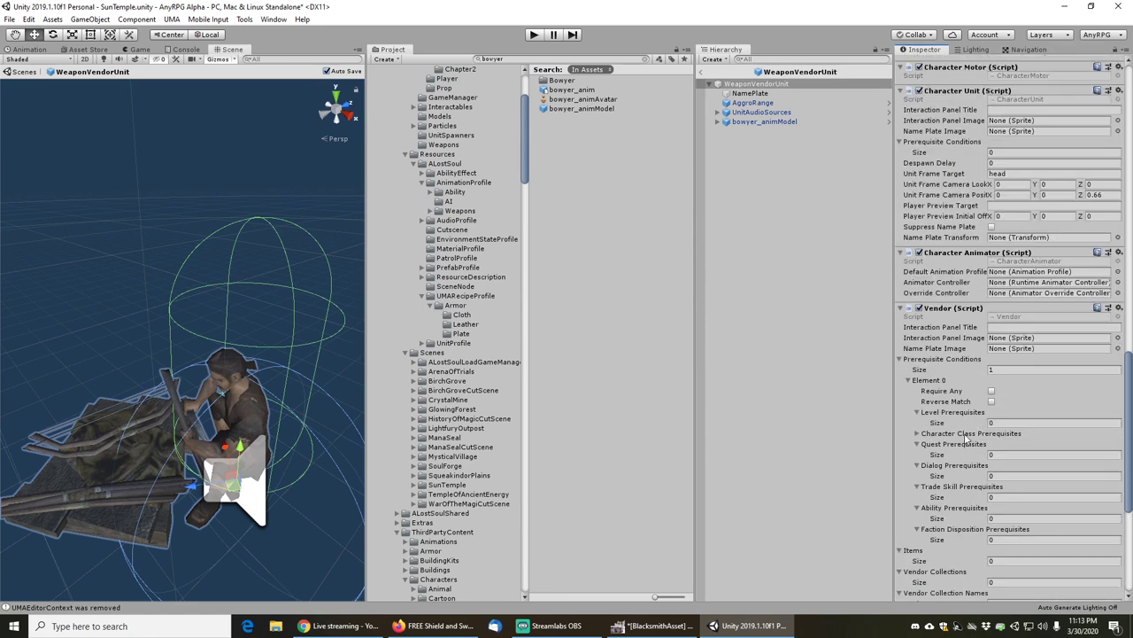
{"action": "scroll", "coordinate": [965, 439], "scroll_direction": "down", "scroll_amount": 5}
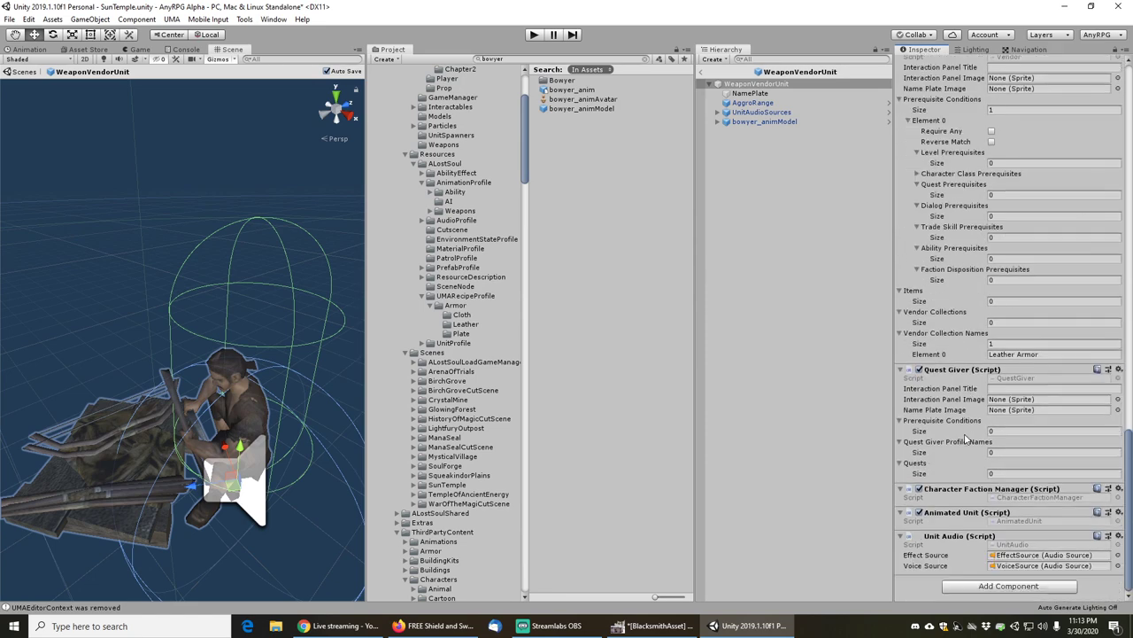
{"action": "left_click", "coordinate": [1019, 354]}
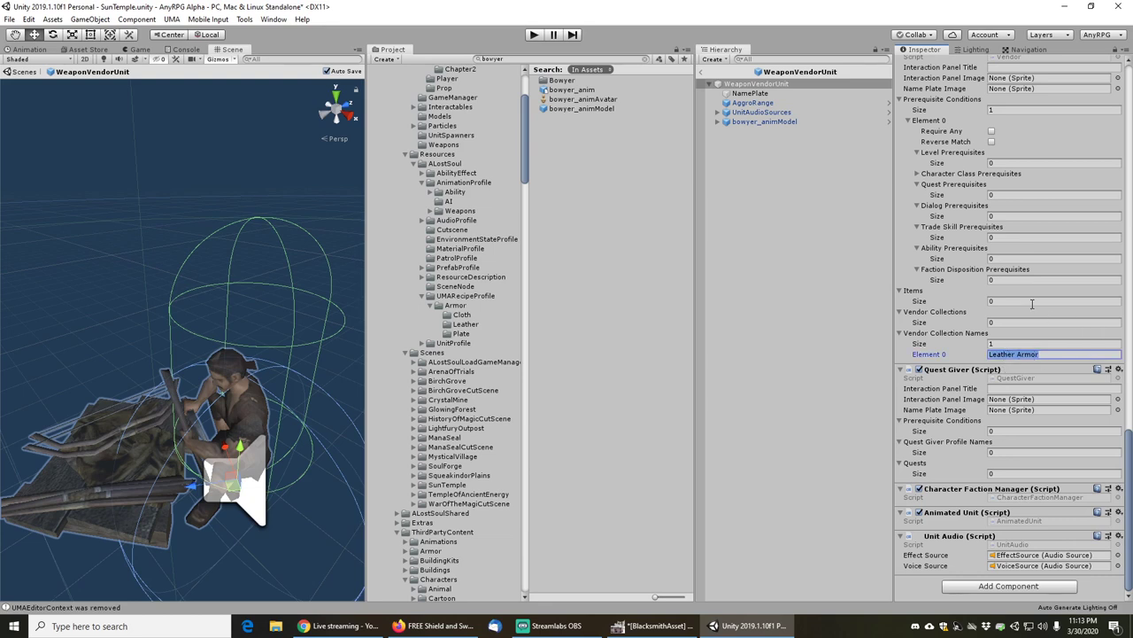
{"action": "type", "text": "Weapons"}
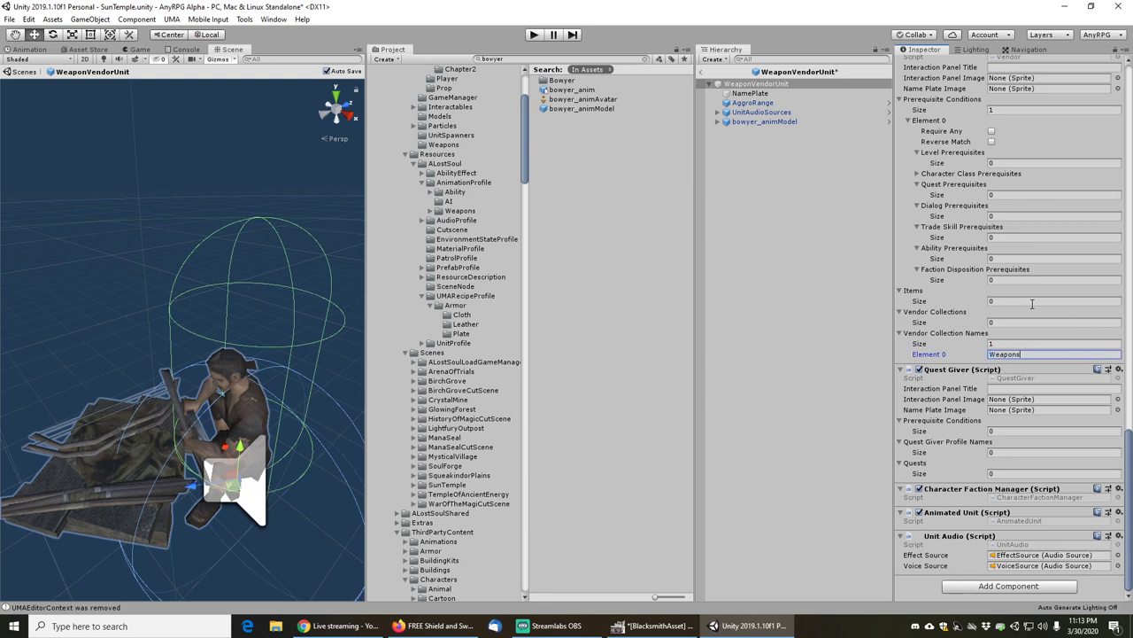
{"action": "key", "text": "Return"}
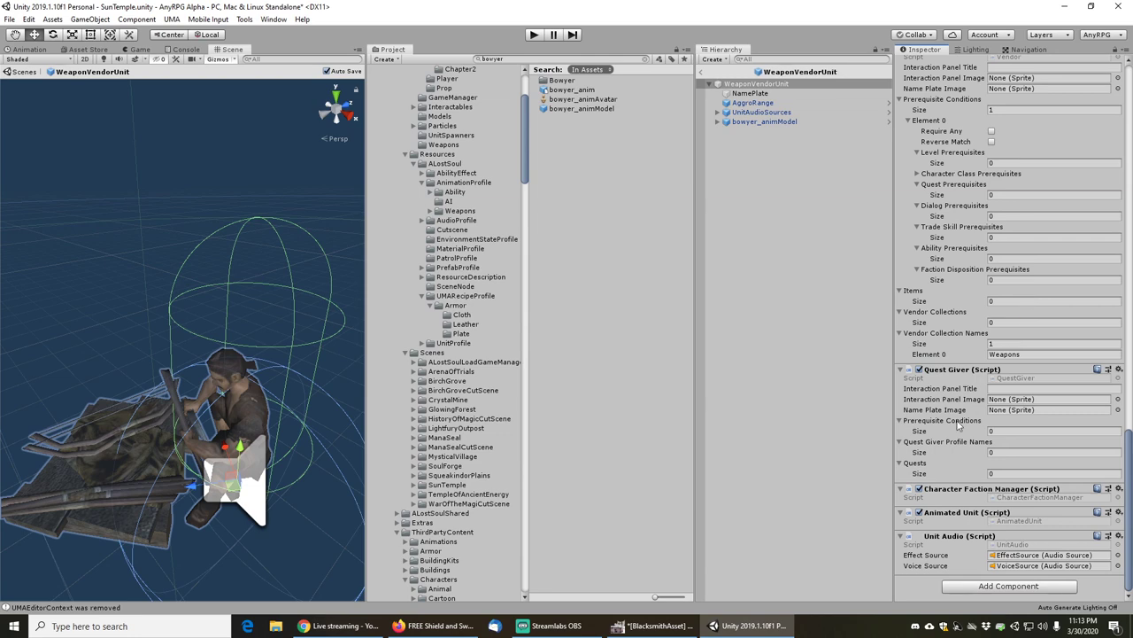
- Search the project for bowyer
{"action": "scroll", "coordinate": [956, 426], "scroll_direction": "up", "scroll_amount": 8}
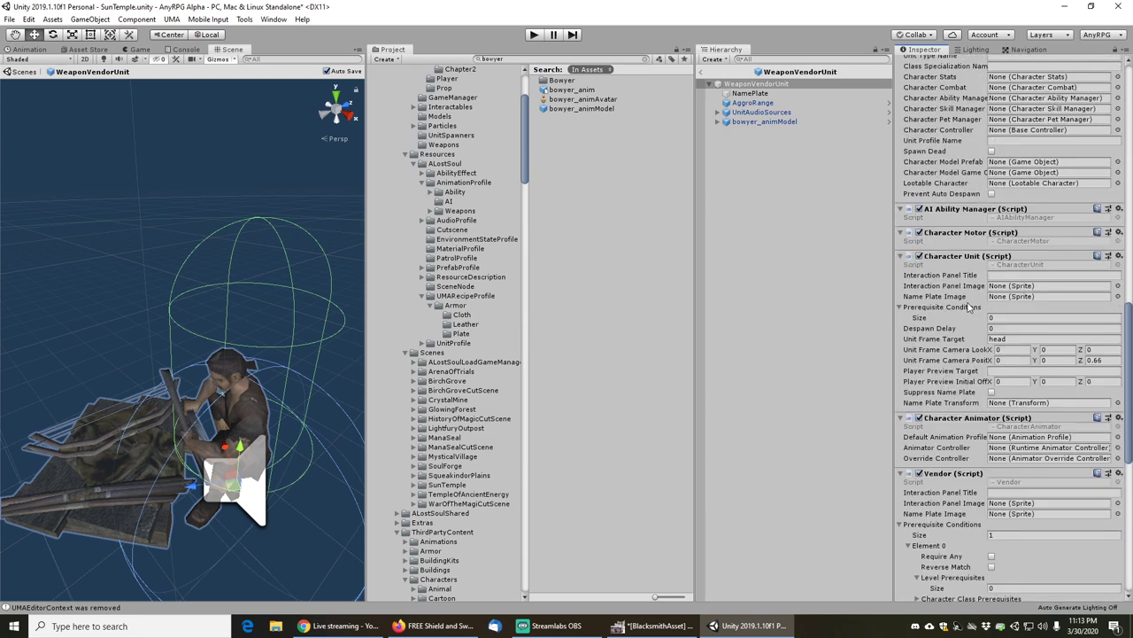
{"action": "scroll", "coordinate": [969, 306], "scroll_direction": "up", "scroll_amount": 8}
{"action": "scroll", "coordinate": [969, 303], "scroll_direction": "up", "scroll_amount": 5}
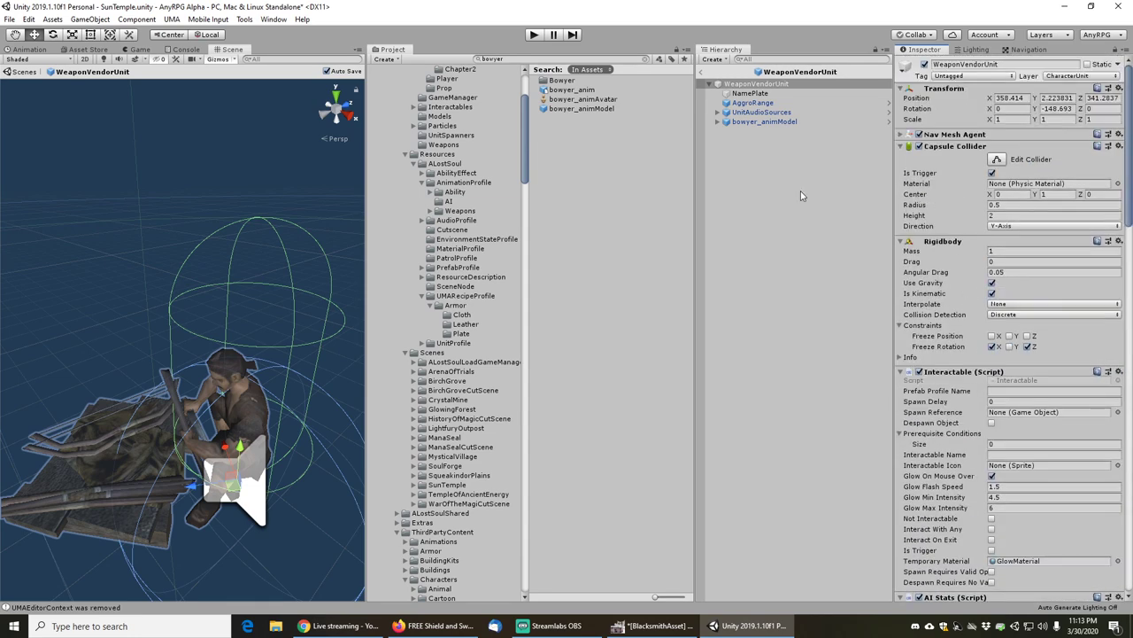
{"action": "left_click", "coordinate": [546, 58]}
{"action": "type", "text": "p"}
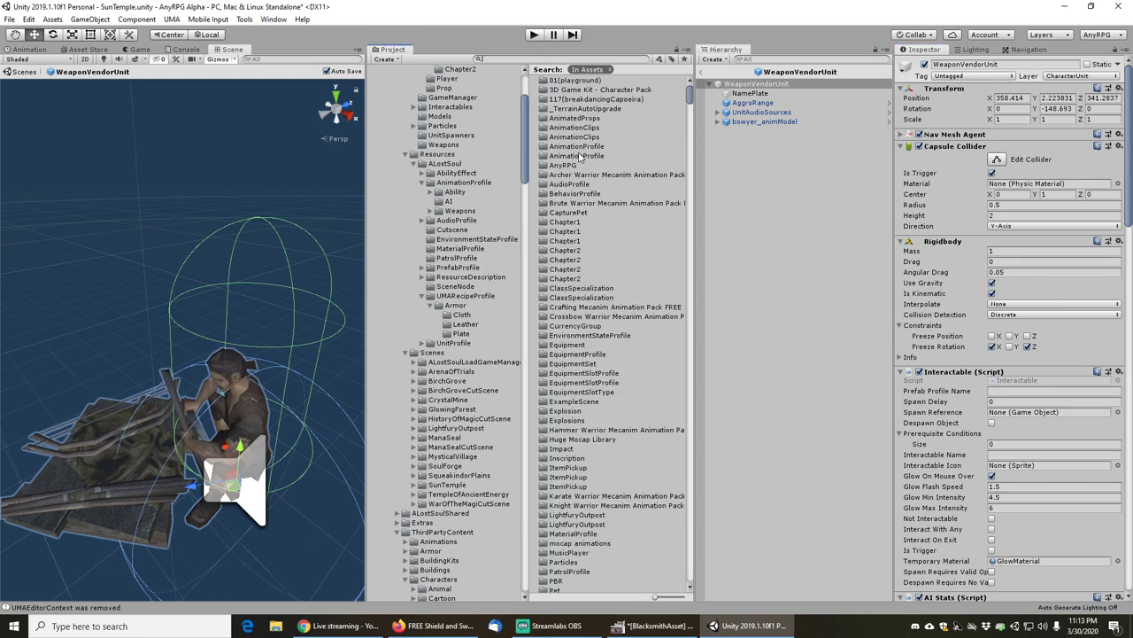
{"action": "key", "text": "BackSpace"}
{"action": "type", "text": "bowyer"}
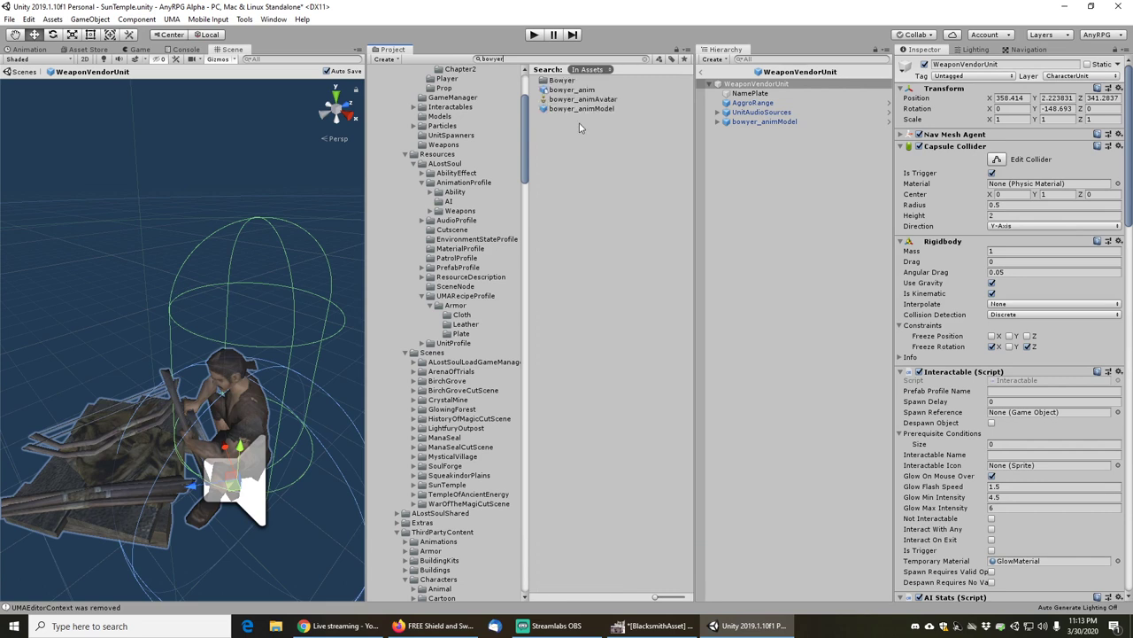
- Add a second animation clip to the bowyer_anim import settings and apply the change
{"action": "left_click", "coordinate": [571, 91]}
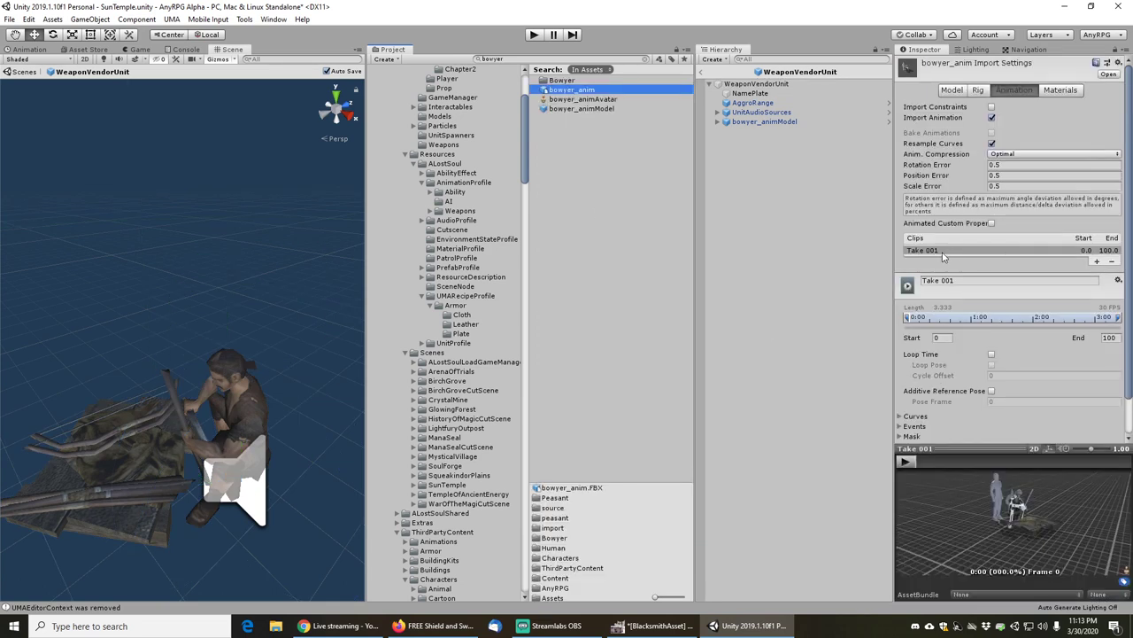
{"action": "left_click", "coordinate": [1097, 263]}
{"action": "scroll", "coordinate": [974, 385], "scroll_direction": "down", "scroll_amount": 2}
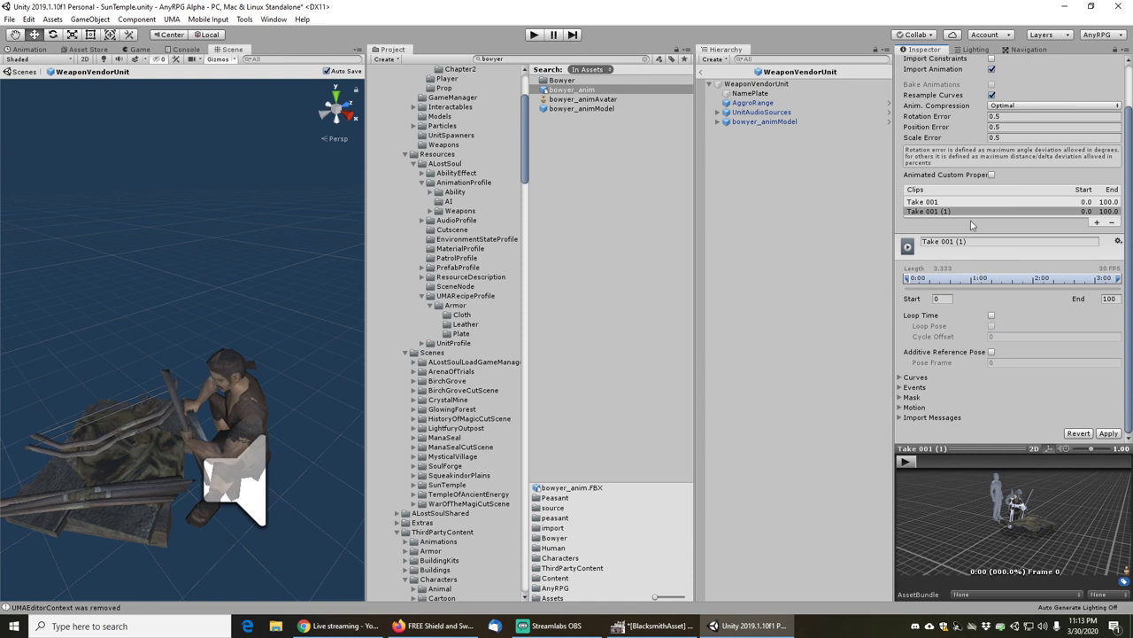
{"action": "scroll", "coordinate": [971, 225], "scroll_direction": "up", "scroll_amount": 2}
{"action": "left_click", "coordinate": [980, 91]}
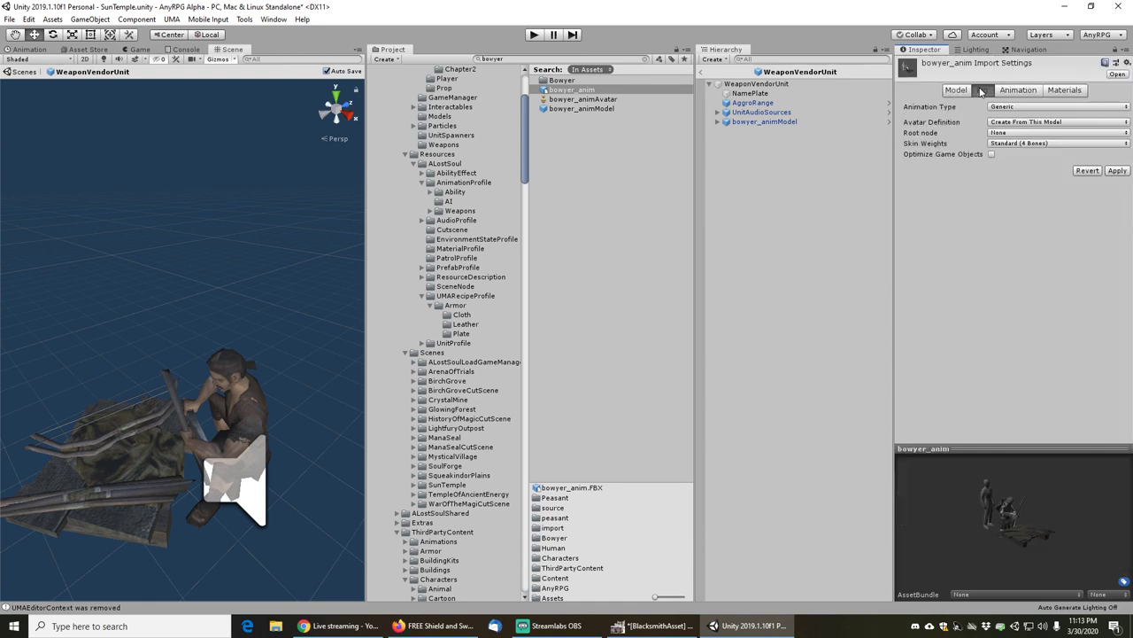
{"action": "left_click", "coordinate": [1017, 94]}
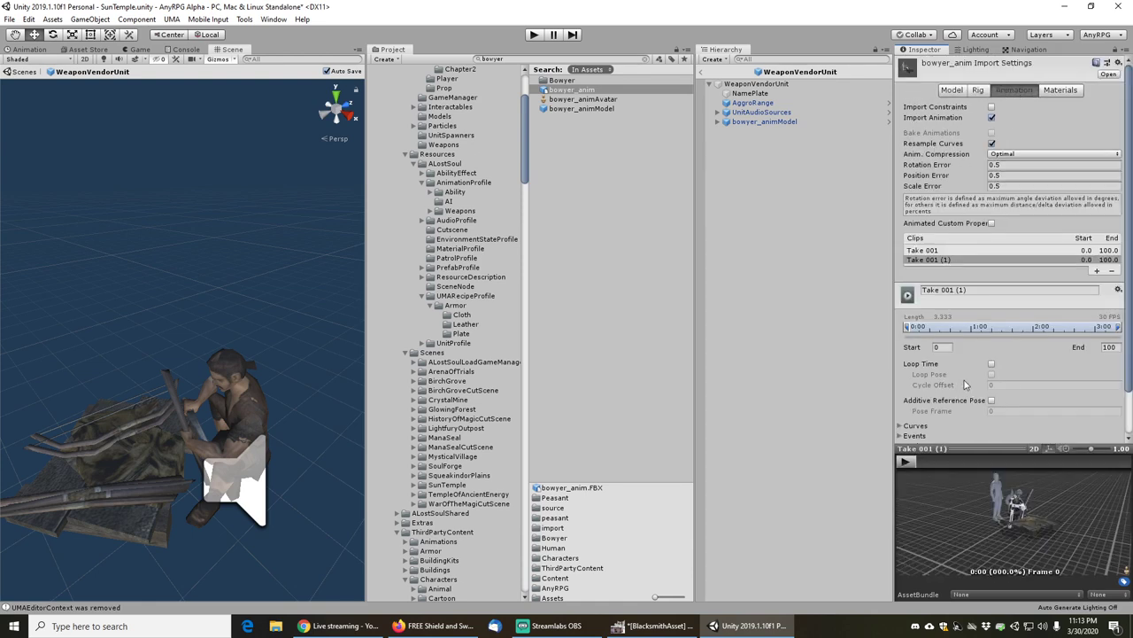
{"action": "scroll", "coordinate": [965, 384], "scroll_direction": "down", "scroll_amount": 2}
{"action": "left_click", "coordinate": [1111, 433]}
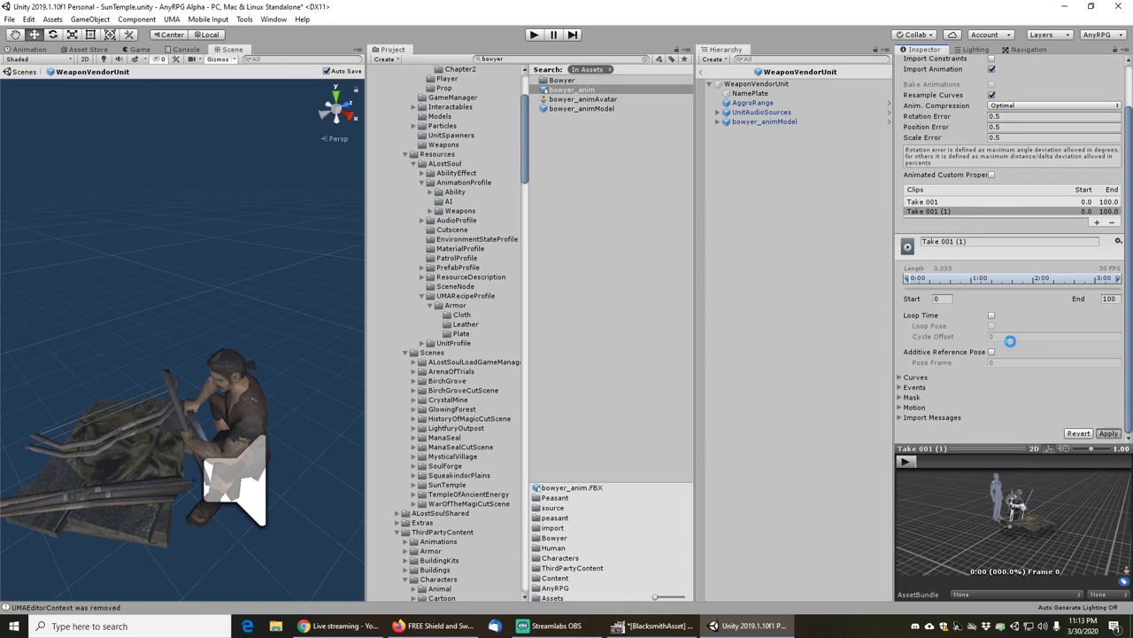
- Enable Loop Time and Loop Pose for the added bowyer_anim clip and apply the import settings
{"action": "left_click", "coordinate": [992, 340]}
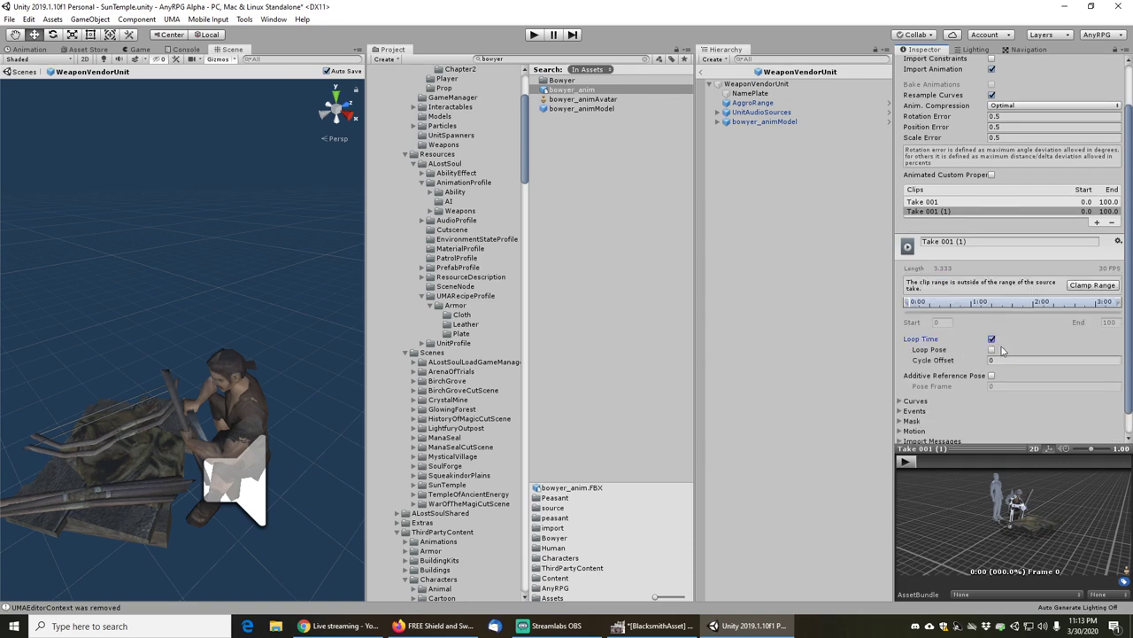
{"action": "left_click", "coordinate": [993, 350]}
{"action": "scroll", "coordinate": [1047, 356], "scroll_direction": "down", "scroll_amount": 1}
{"action": "left_click", "coordinate": [1108, 432]}
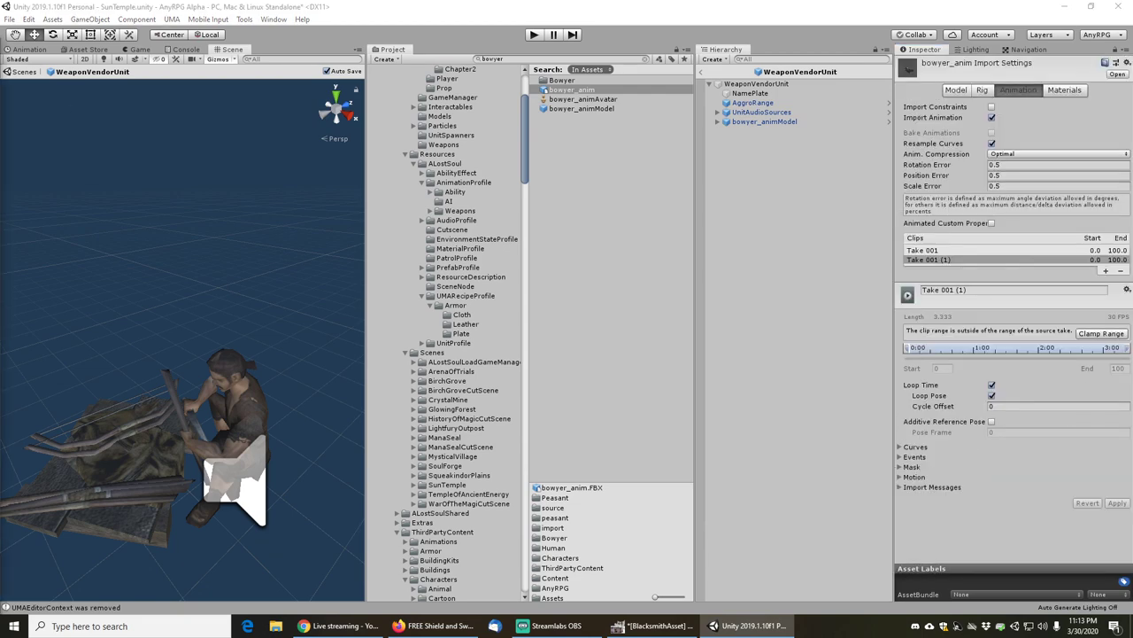
- Examine the bowyer clip's playback in an enlarged animation preview, close the enlarged view and stop playback
{"action": "left_click_drag", "start_coordinate": [0, 49], "coordinate": [225, 48]}
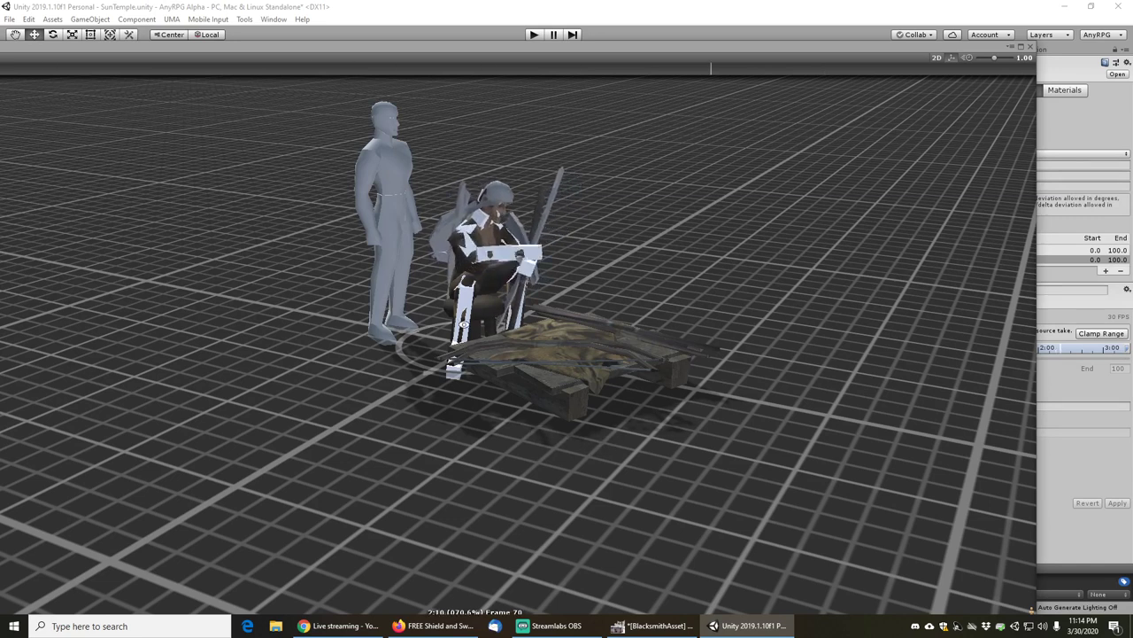
{"action": "left_click", "coordinate": [1030, 49]}
{"action": "left_click", "coordinate": [906, 461]}
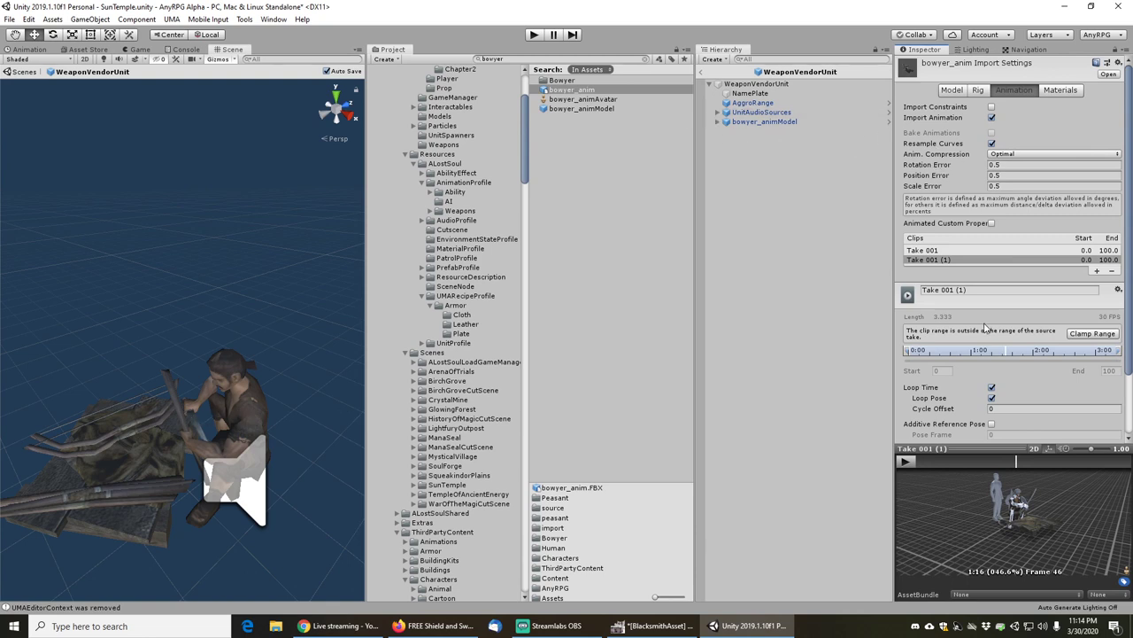
- Rename the added bowyer_anim clip to AnyRPGBowyerIdle
{"action": "left_click", "coordinate": [972, 294]}
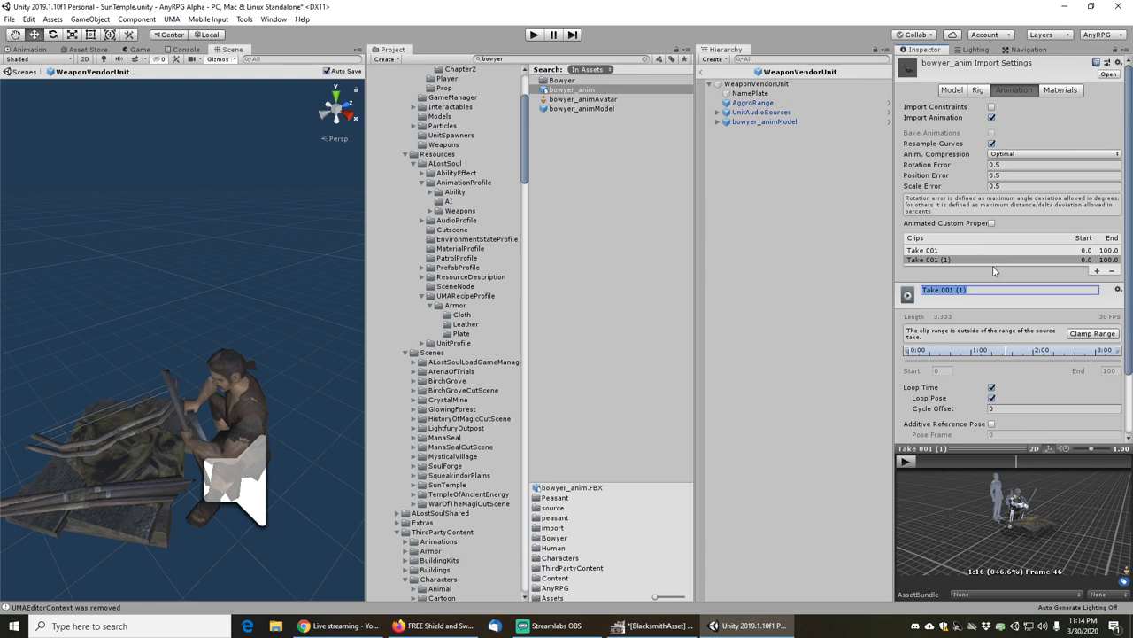
{"action": "type", "text": "Bow"}
{"action": "type", "text": "AnyRPG"}
{"action": "key", "text": "Return"}
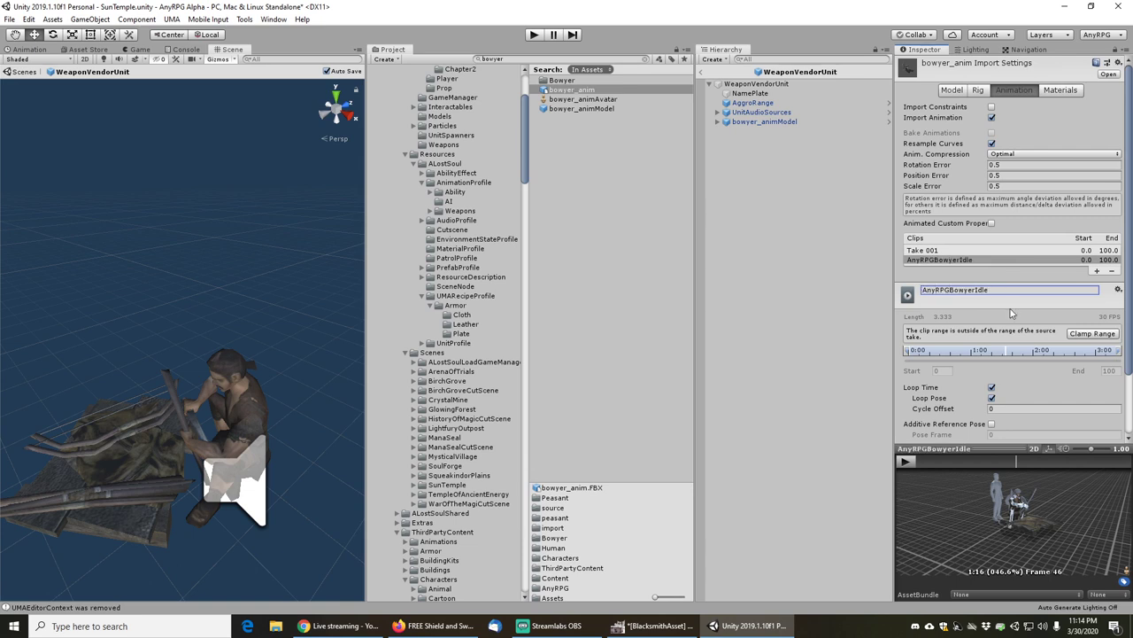
- Clamp the AnyRPGBowyerIdle clip range to the source take and apply the import settings
{"action": "scroll", "coordinate": [1037, 383], "scroll_direction": "down", "scroll_amount": 2}
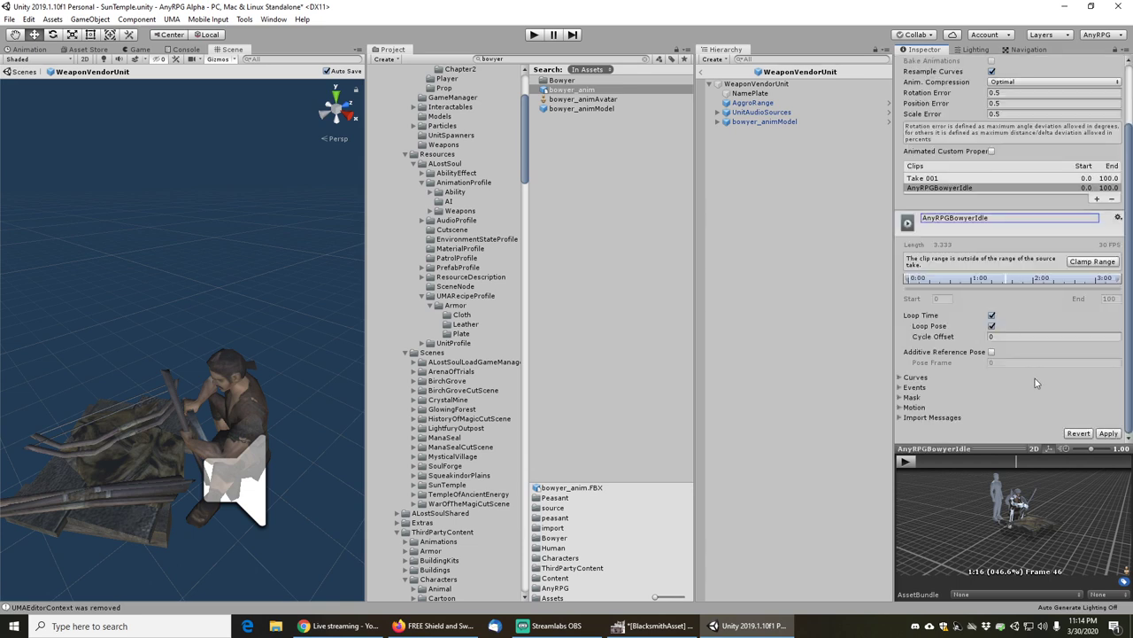
{"action": "left_click", "coordinate": [1096, 260]}
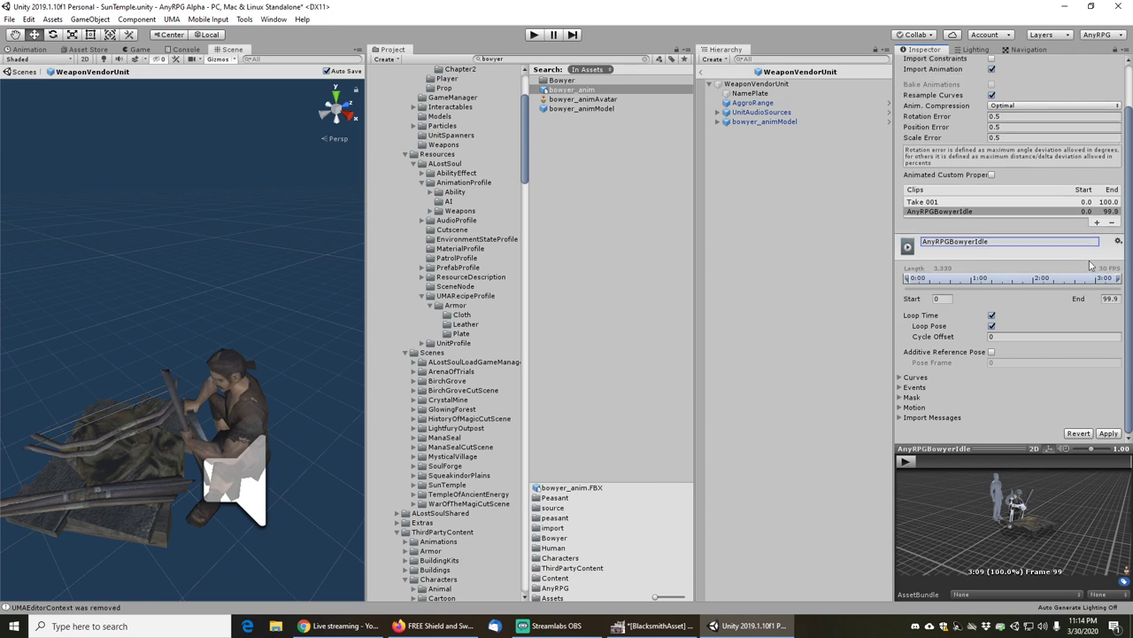
{"action": "left_click", "coordinate": [1109, 433]}
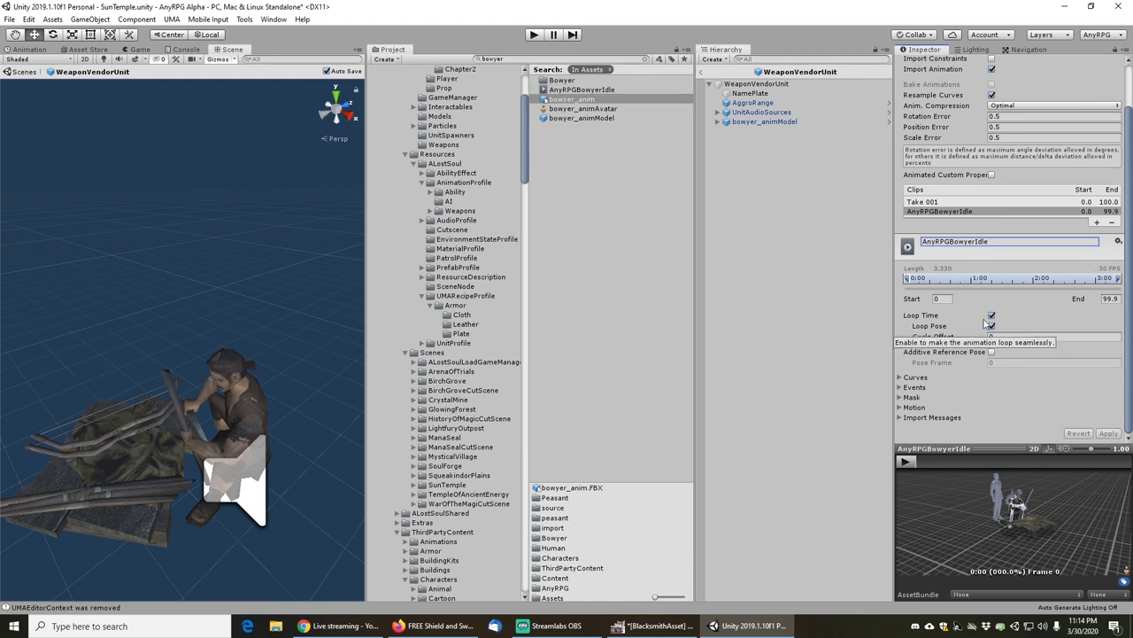
- Find the Blacksmith animation profile, duplicate it in its AI folder and name the copy Bowyer
{"action": "left_click", "coordinate": [531, 59]}
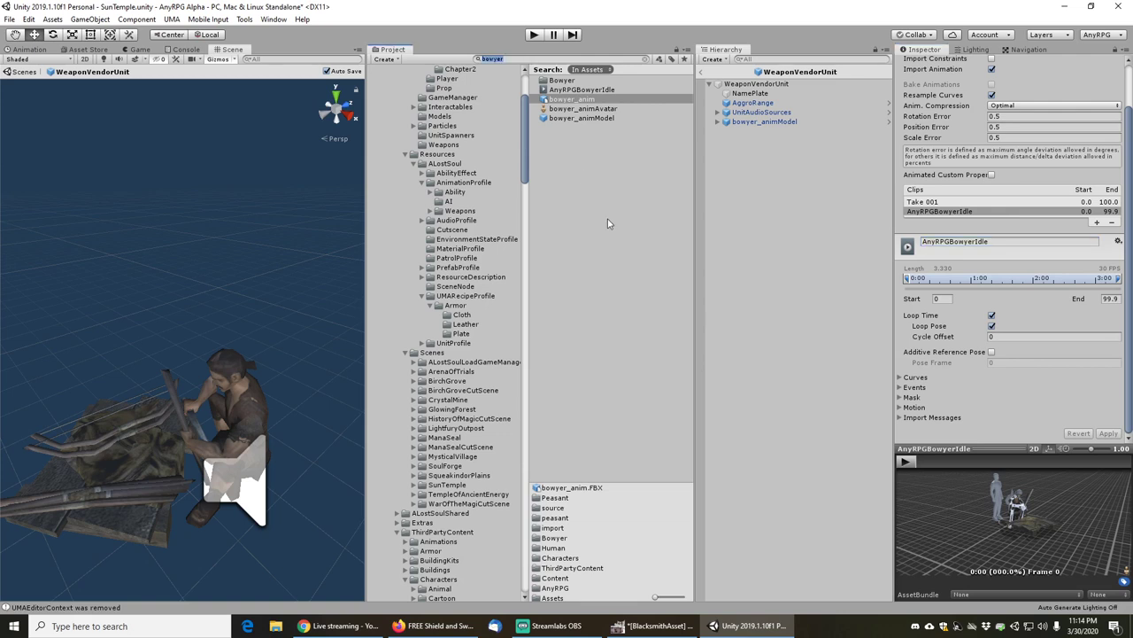
{"action": "type", "text": "blacksmi"}
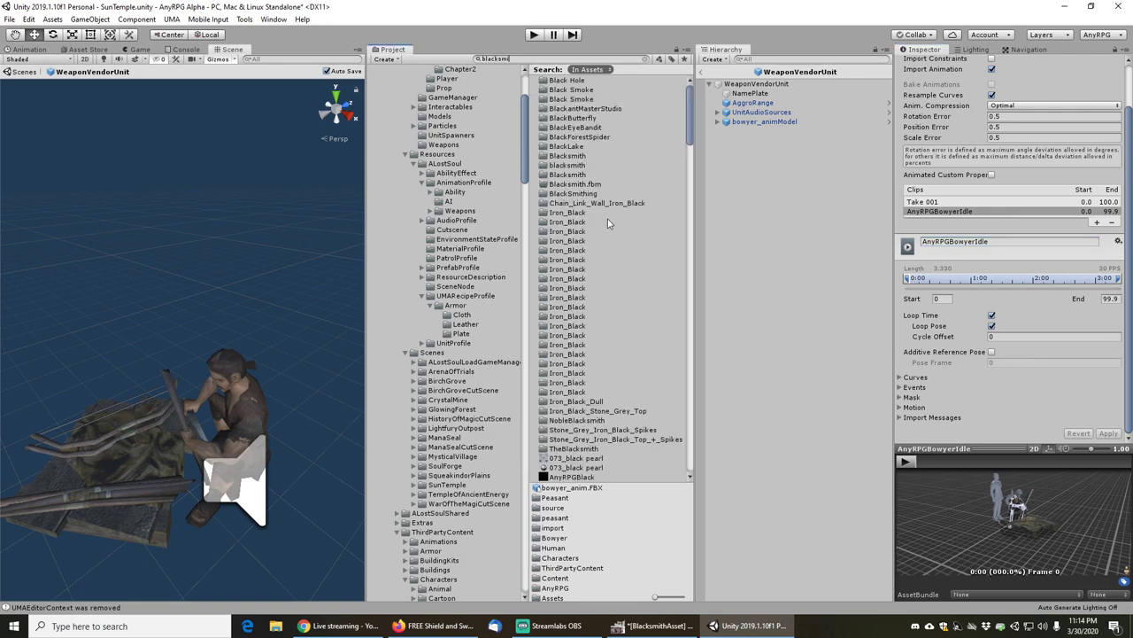
{"action": "left_click", "coordinate": [580, 156]}
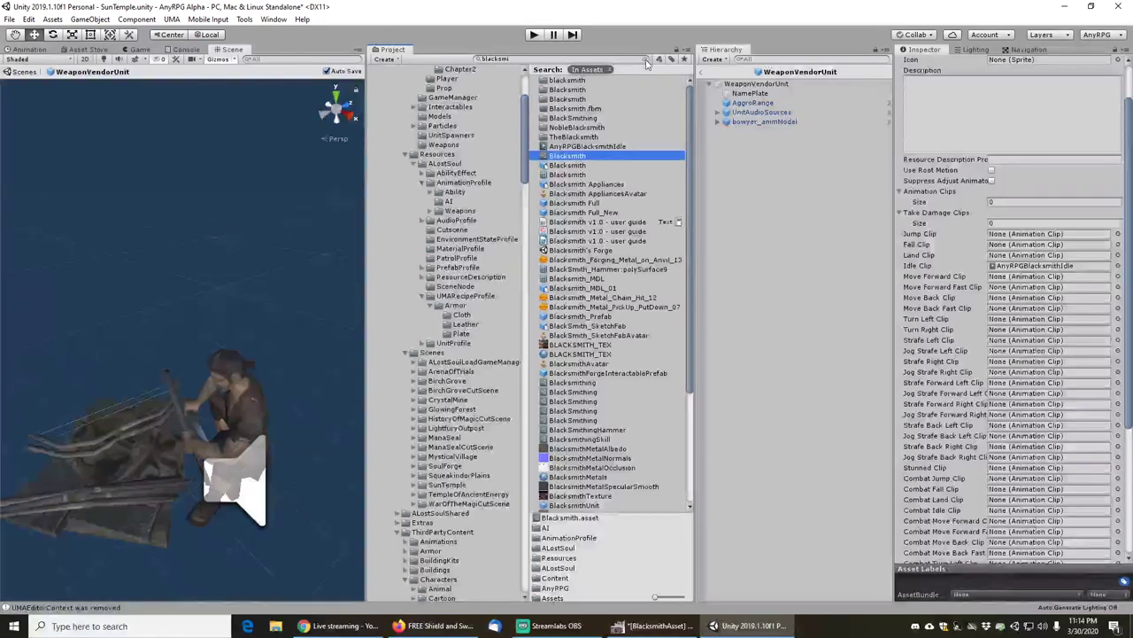
{"action": "left_click", "coordinate": [646, 59]}
{"action": "left_click", "coordinate": [571, 129]}
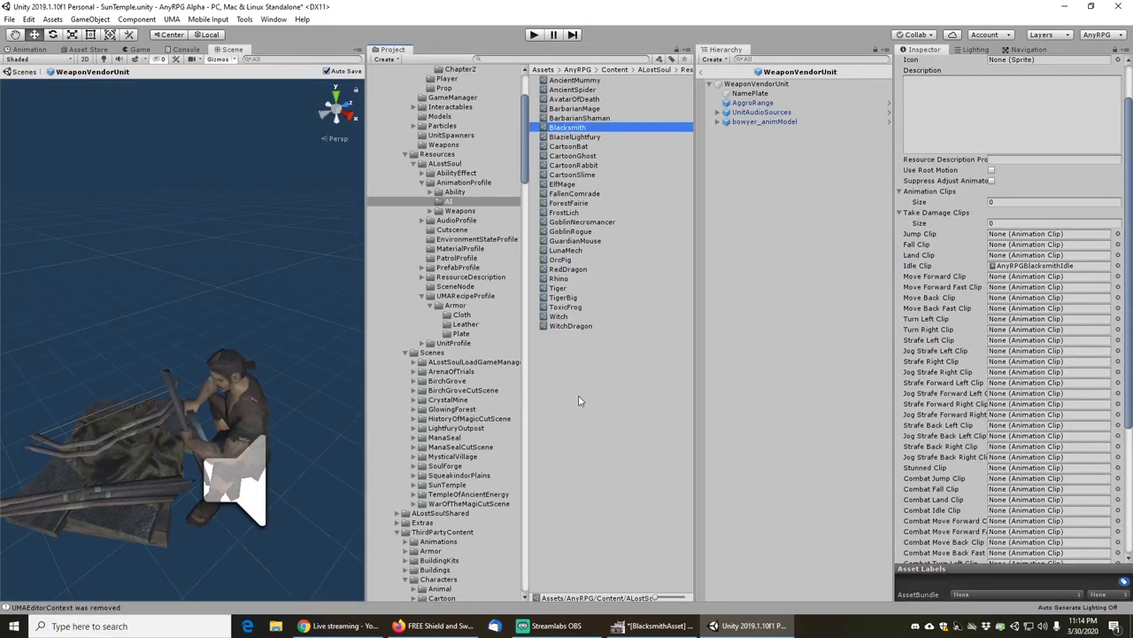
{"action": "key", "text": "ctrl+d"}
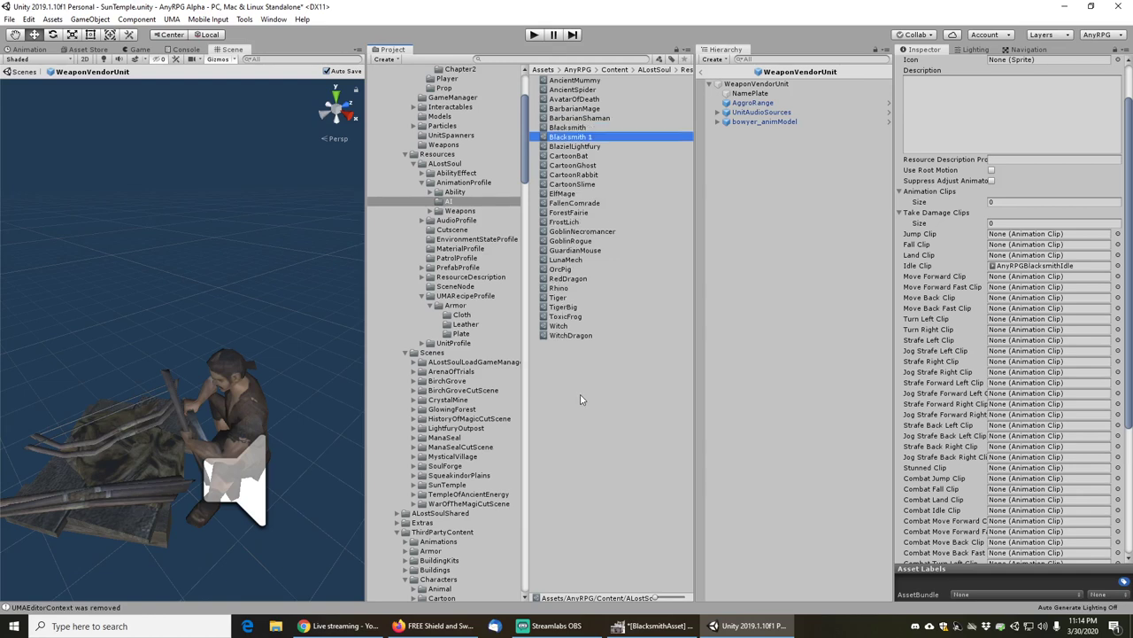
{"action": "type", "text": "B"}
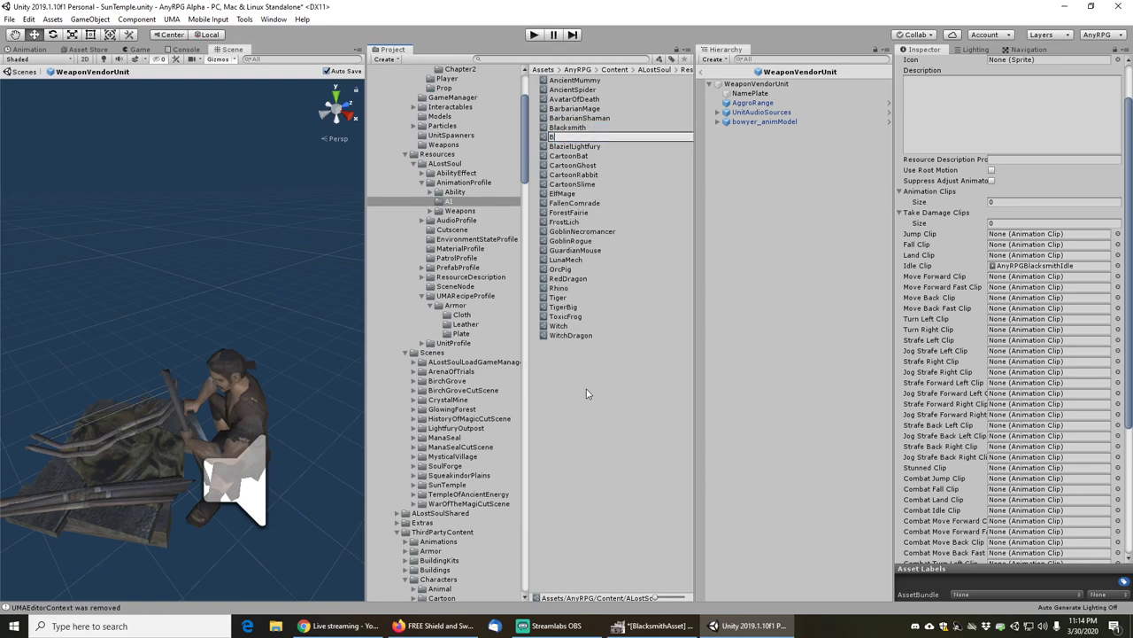
{"action": "type", "text": "lwyer"}
{"action": "key", "text": "Return"}
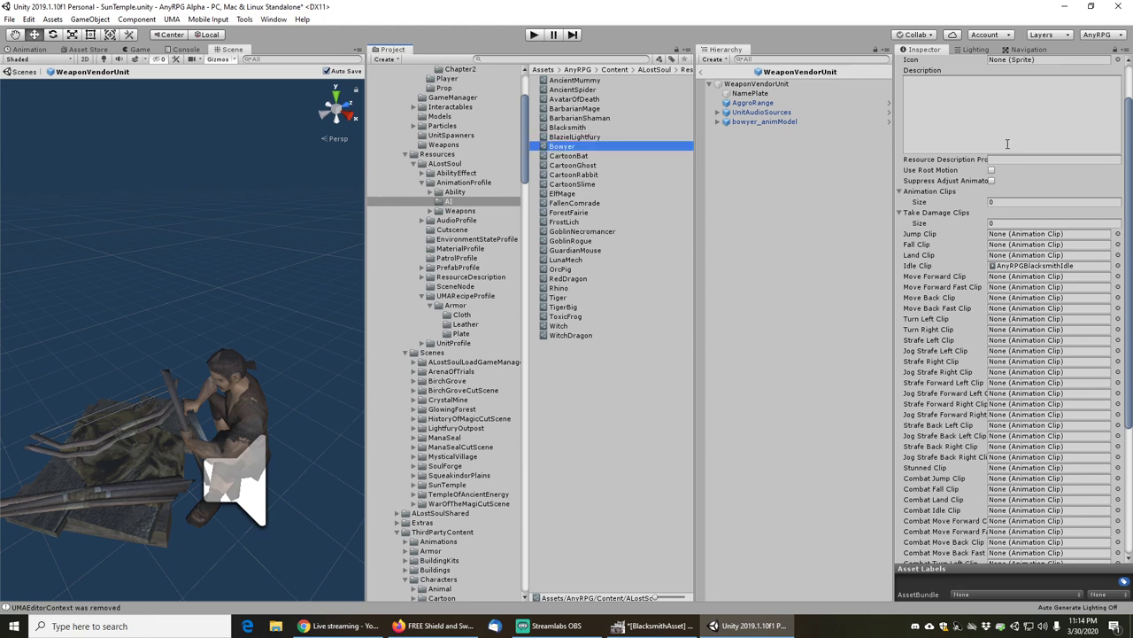
- Set the Bowyer animation profile's Resource Name to Bowyer and its Idle Clip to AnyRPGBowyerIdle
{"action": "left_click", "coordinate": [1043, 98]}
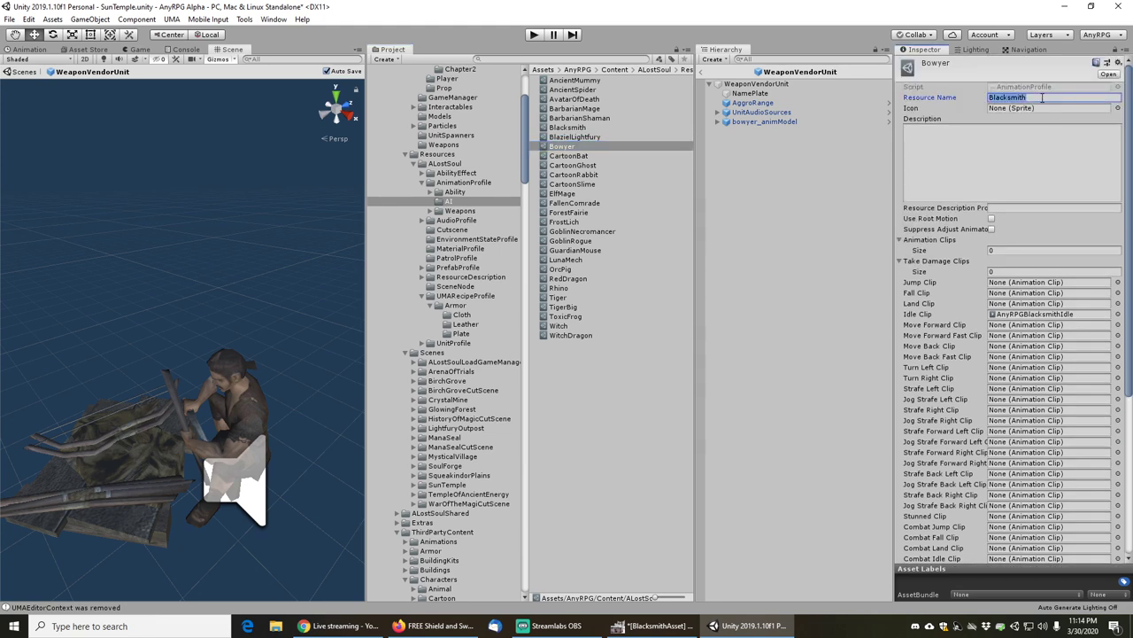
{"action": "type", "text": "Bowyer"}
{"action": "left_click", "coordinate": [1118, 314]}
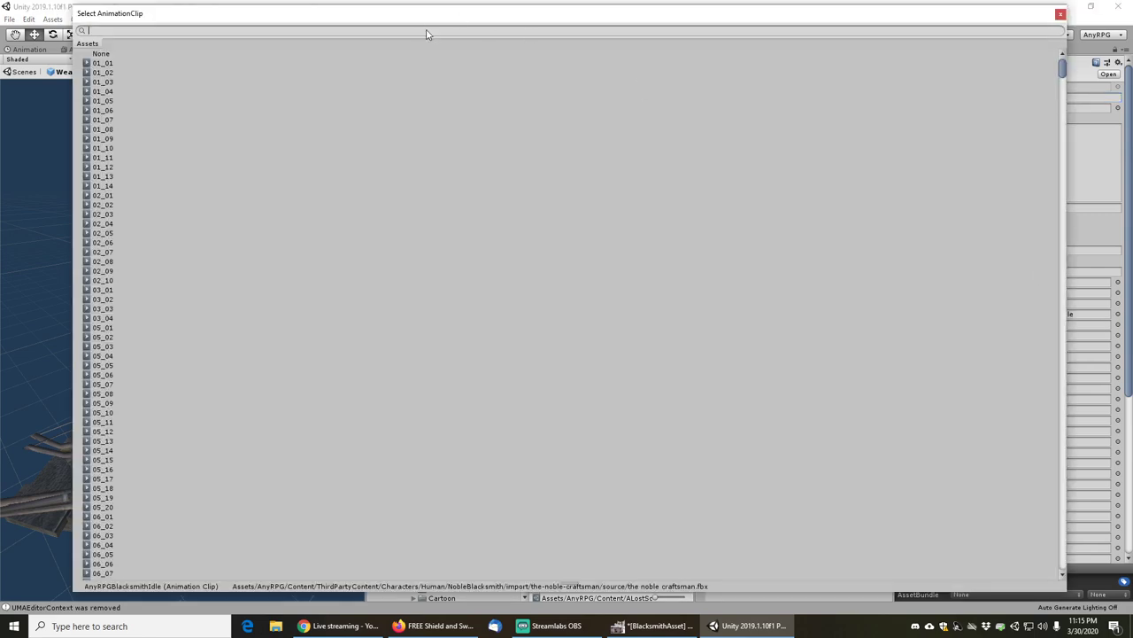
{"action": "type", "text": "bowy"}
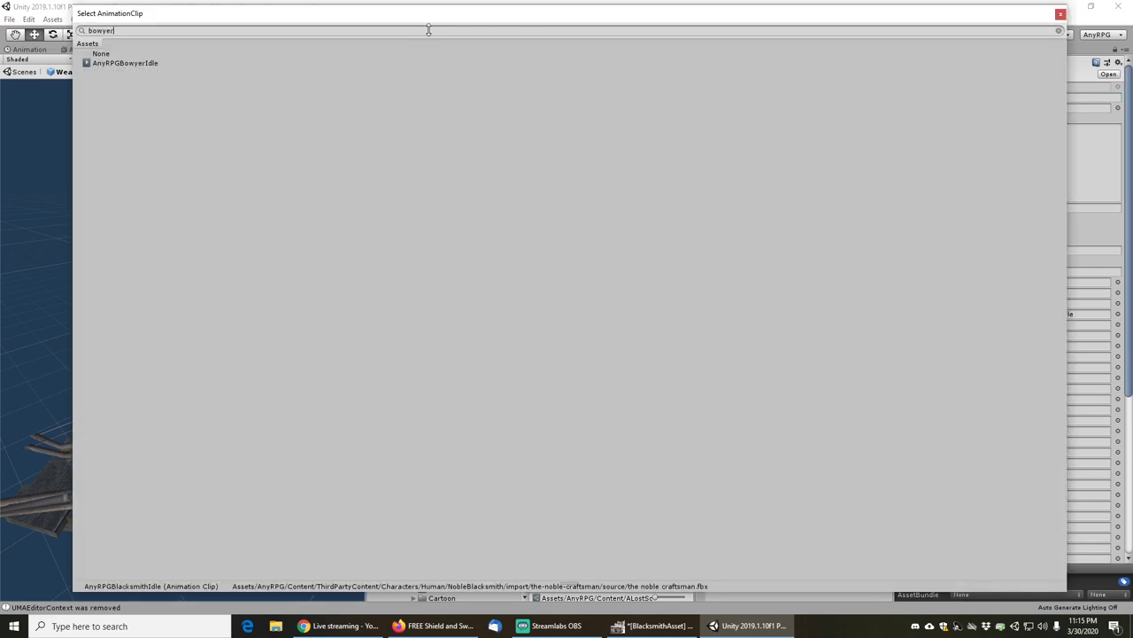
{"action": "type", "text": "er"}
{"action": "double_click", "coordinate": [131, 64]}
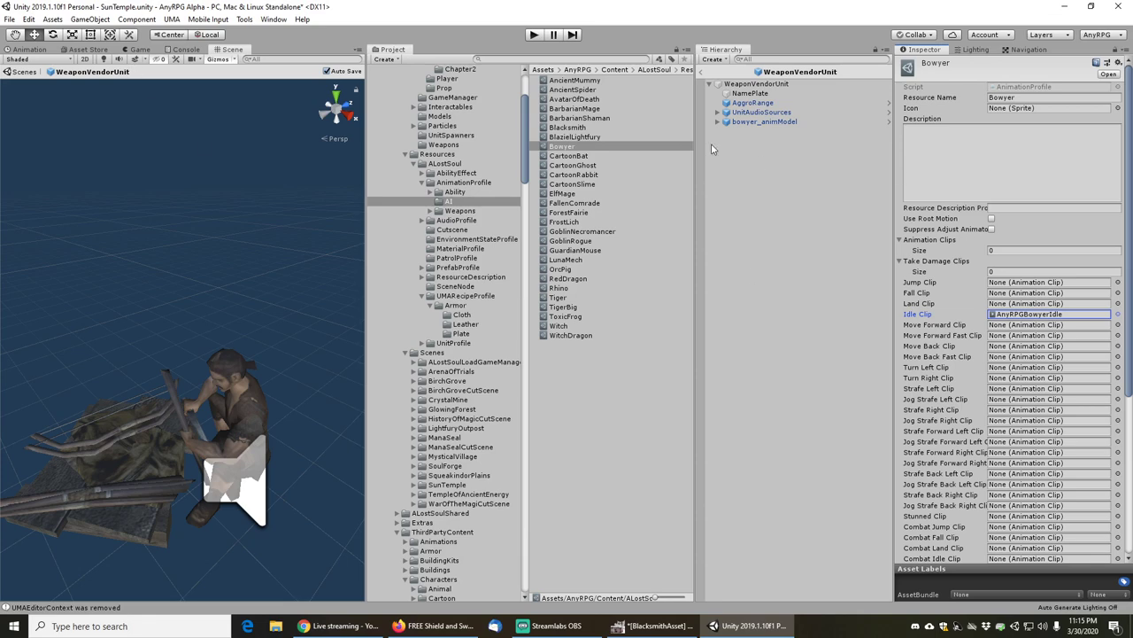
- Assign the Bowyer profile as the Default Animation Profile of WeaponVendorUnit's Character Animator
{"action": "left_click", "coordinate": [751, 84]}
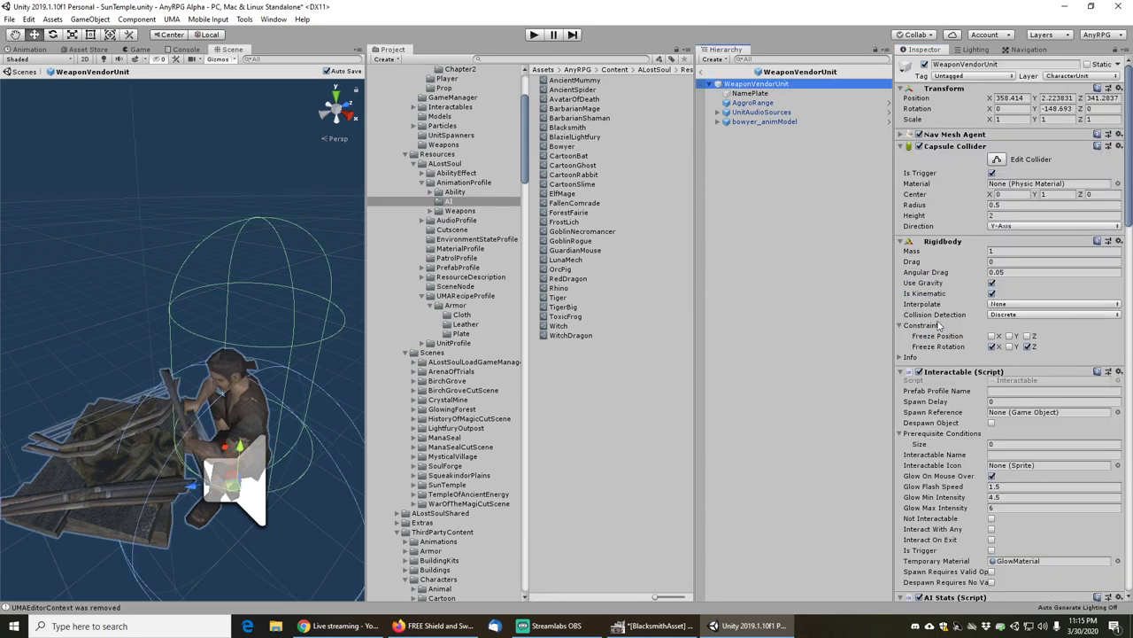
{"action": "scroll", "coordinate": [965, 376], "scroll_direction": "down", "scroll_amount": 15}
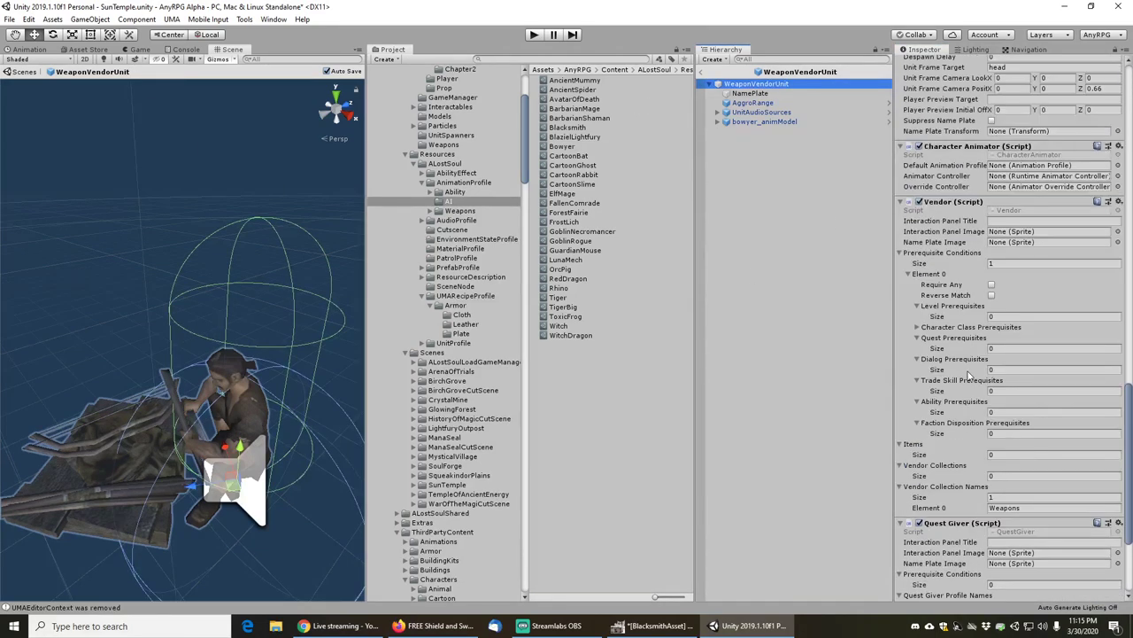
{"action": "scroll", "coordinate": [968, 377], "scroll_direction": "up", "scroll_amount": 5}
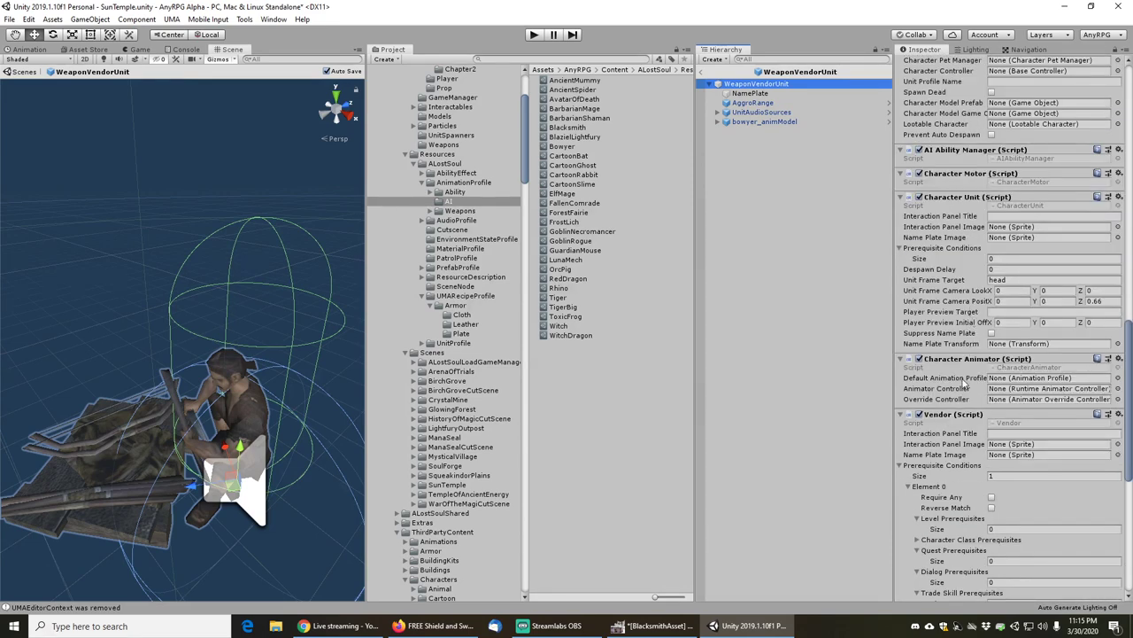
{"action": "left_click", "coordinate": [1118, 378]}
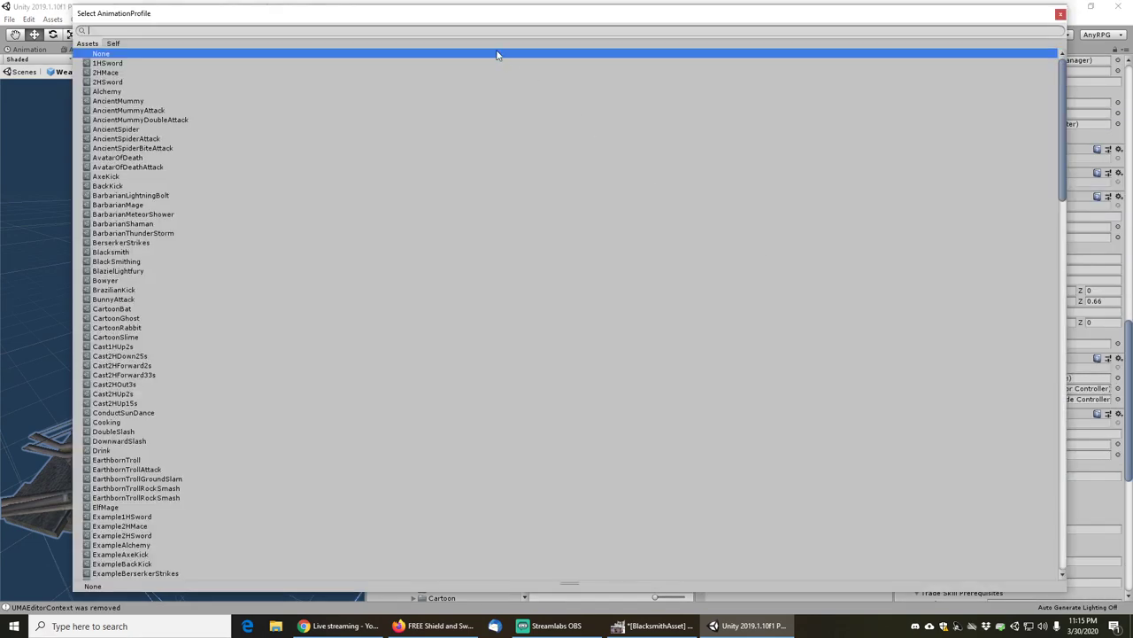
{"action": "type", "text": "bowy"}
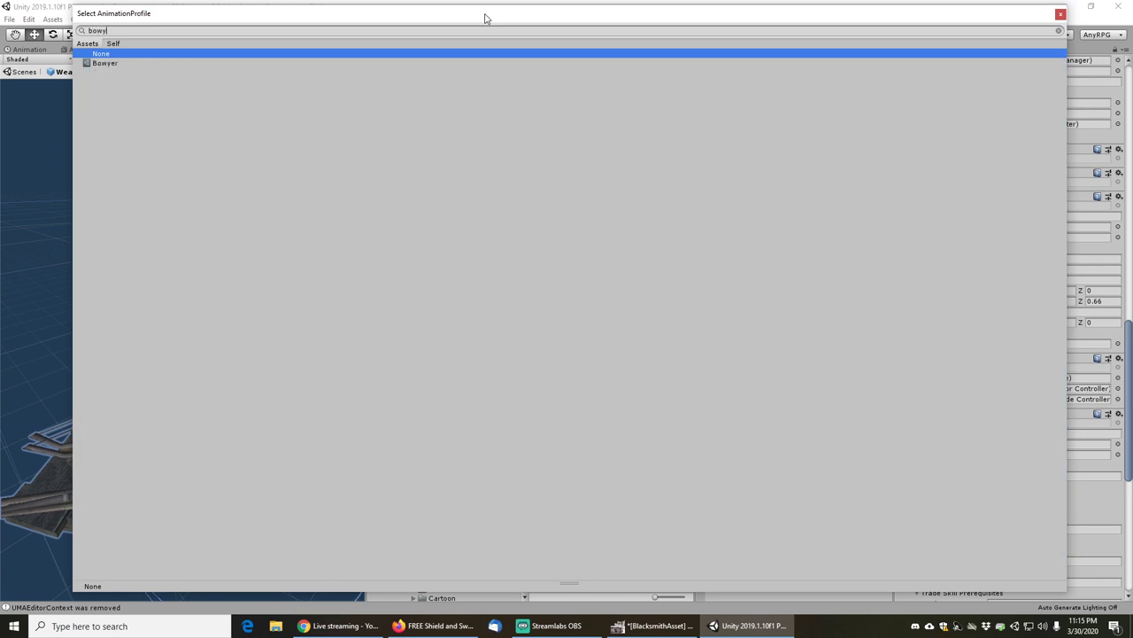
{"action": "type", "text": "erun"}
{"action": "key", "text": "BackSpace"}
{"action": "left_click", "coordinate": [104, 64]}
{"action": "double_click", "coordinate": [105, 64]}
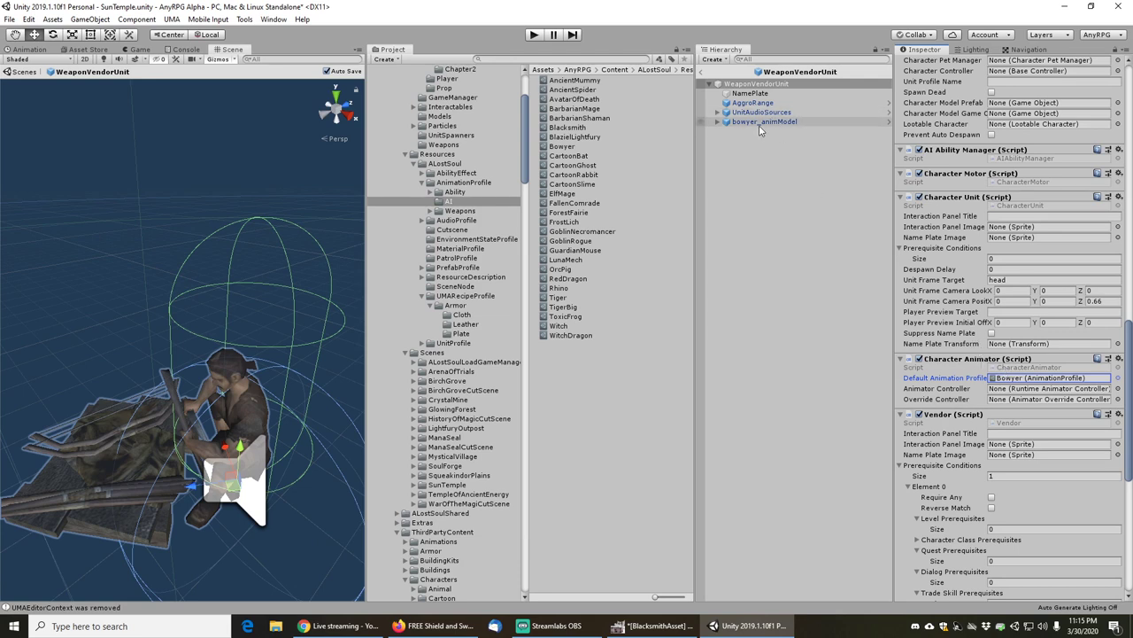
- Find the head bone in the bowyer model's skeleton and copy its name, B Bip01 Head
{"action": "left_click", "coordinate": [755, 60]}
{"action": "type", "text": "head"}
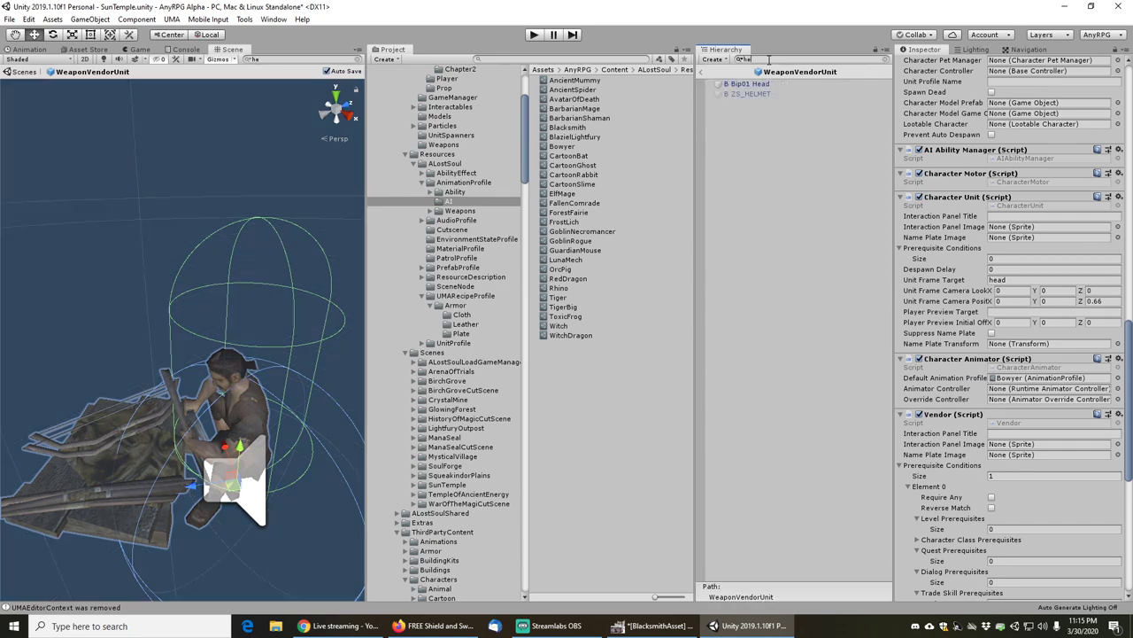
{"action": "left_click", "coordinate": [735, 84]}
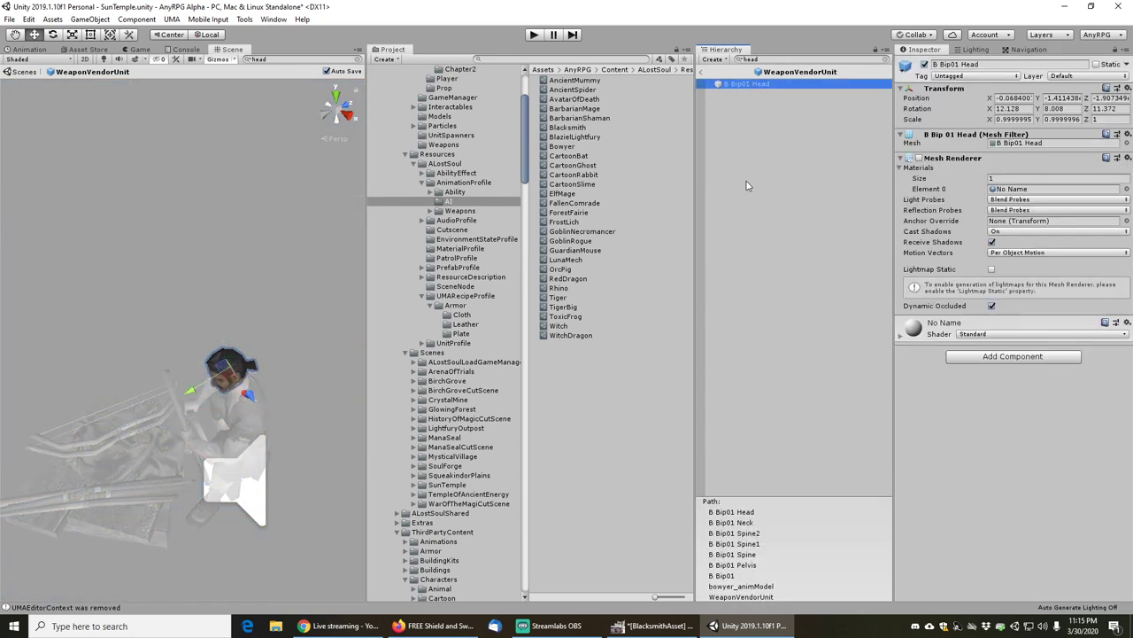
{"action": "key", "text": "Escape"}
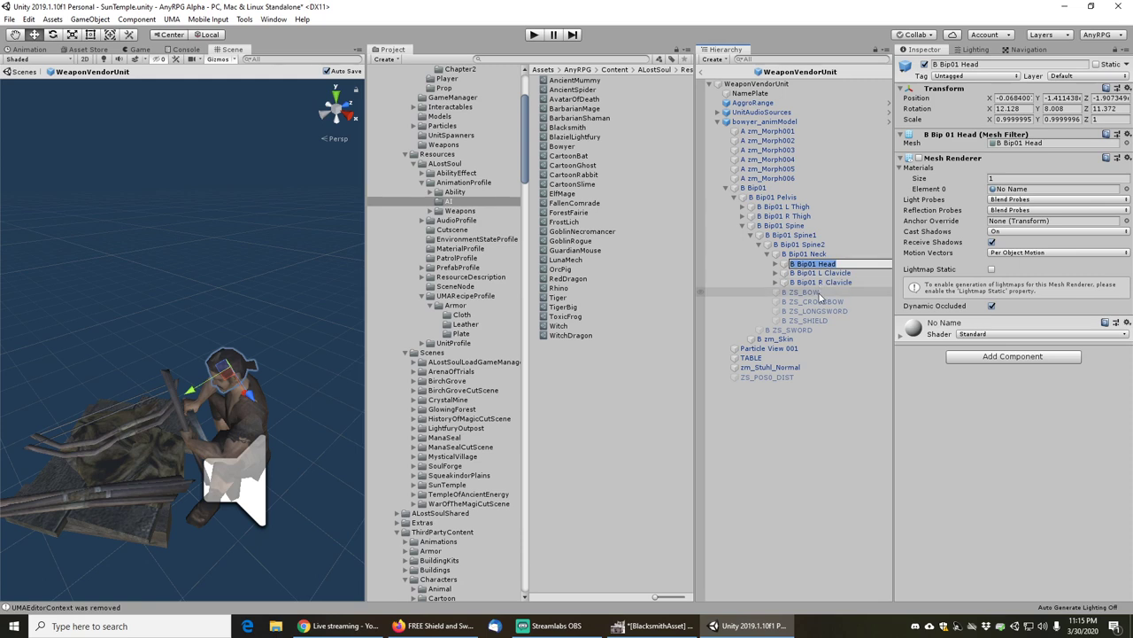
{"action": "key", "text": "Escape"}
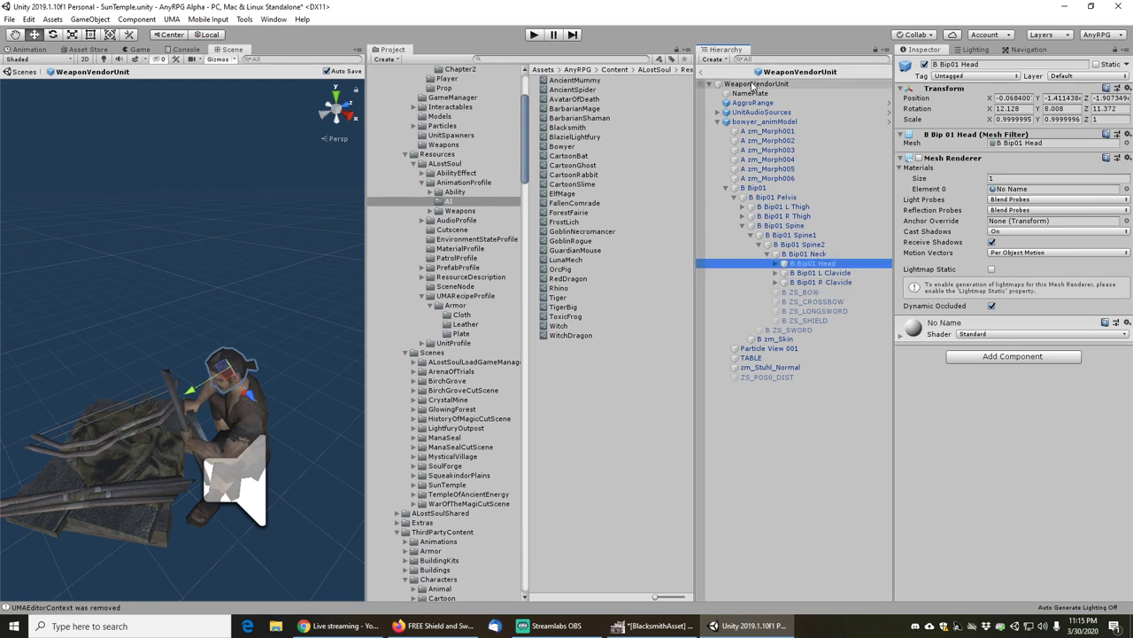
- Set the Unit Frame Target of WeaponVendorUnit's Character Unit to B Bip01 Head
{"action": "left_click", "coordinate": [779, 83]}
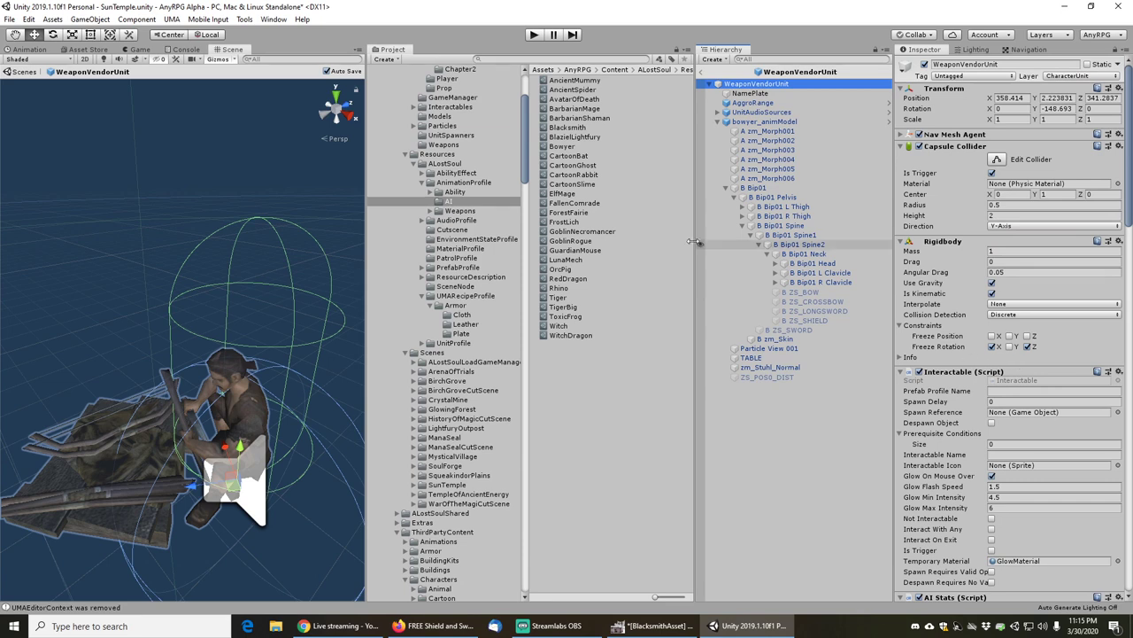
{"action": "left_click", "coordinate": [807, 264]}
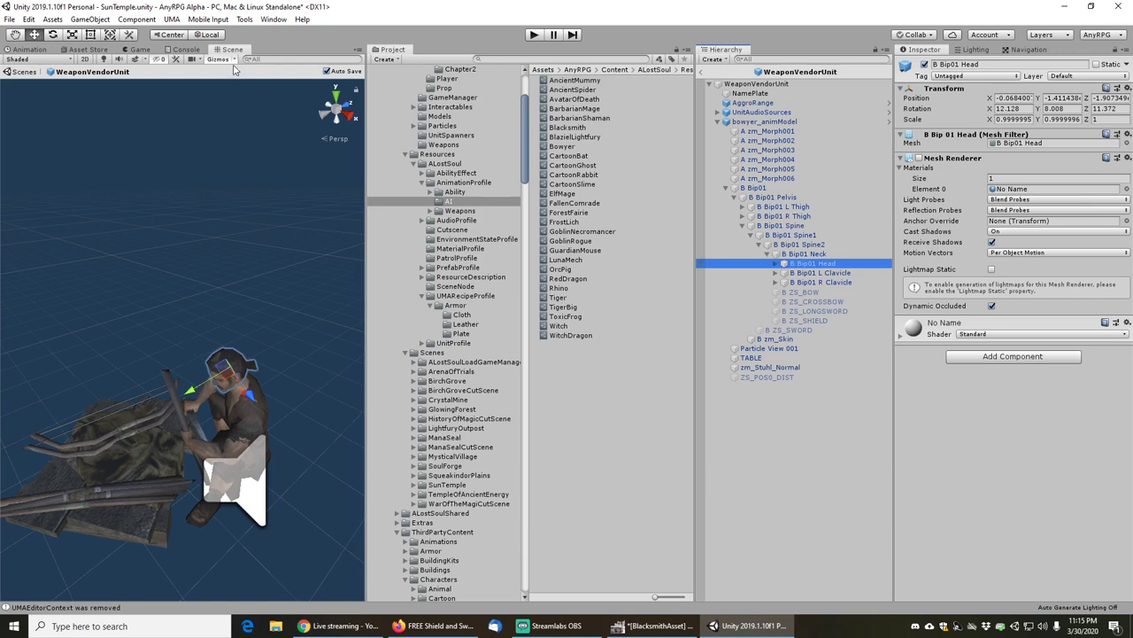
{"action": "left_click", "coordinate": [751, 84]}
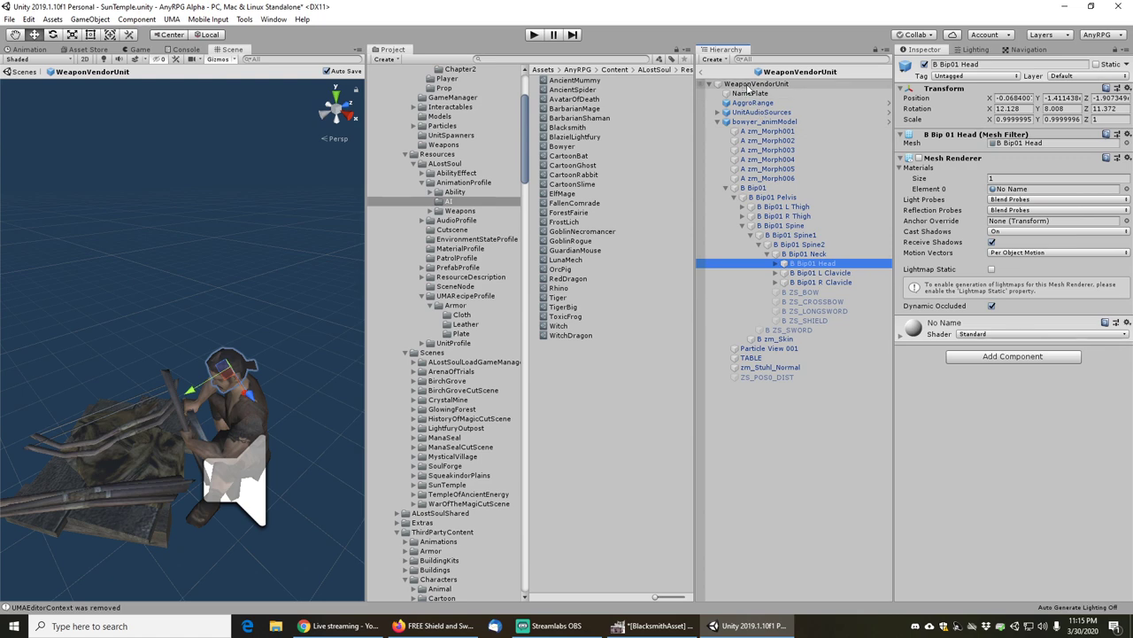
{"action": "scroll", "coordinate": [974, 398], "scroll_direction": "down", "scroll_amount": 10}
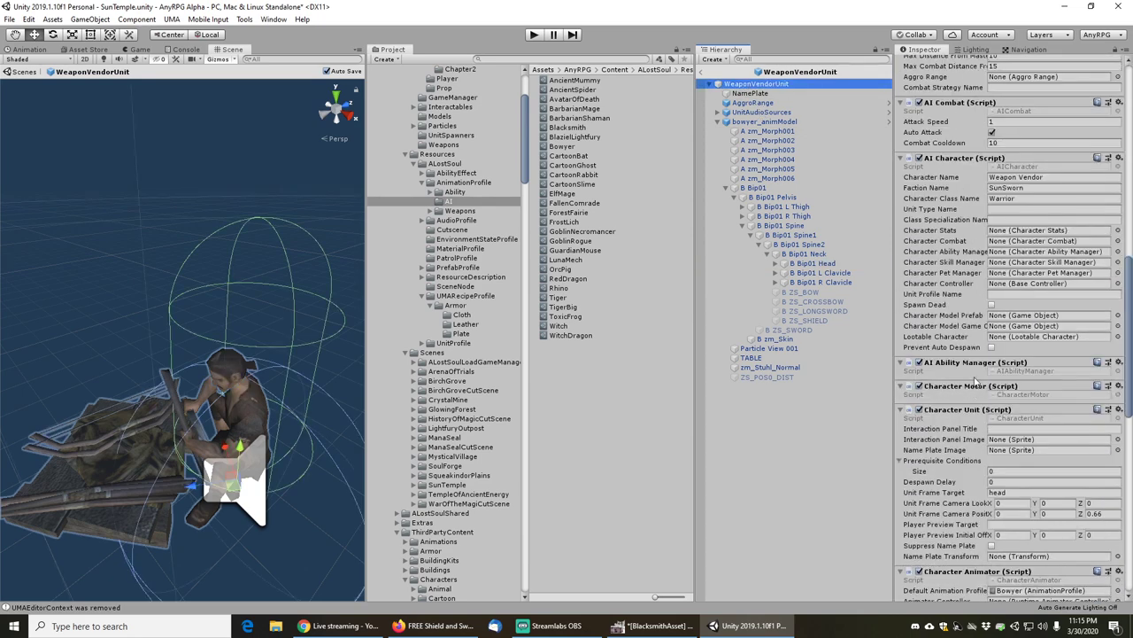
{"action": "scroll", "coordinate": [1007, 333], "scroll_direction": "down", "scroll_amount": 6}
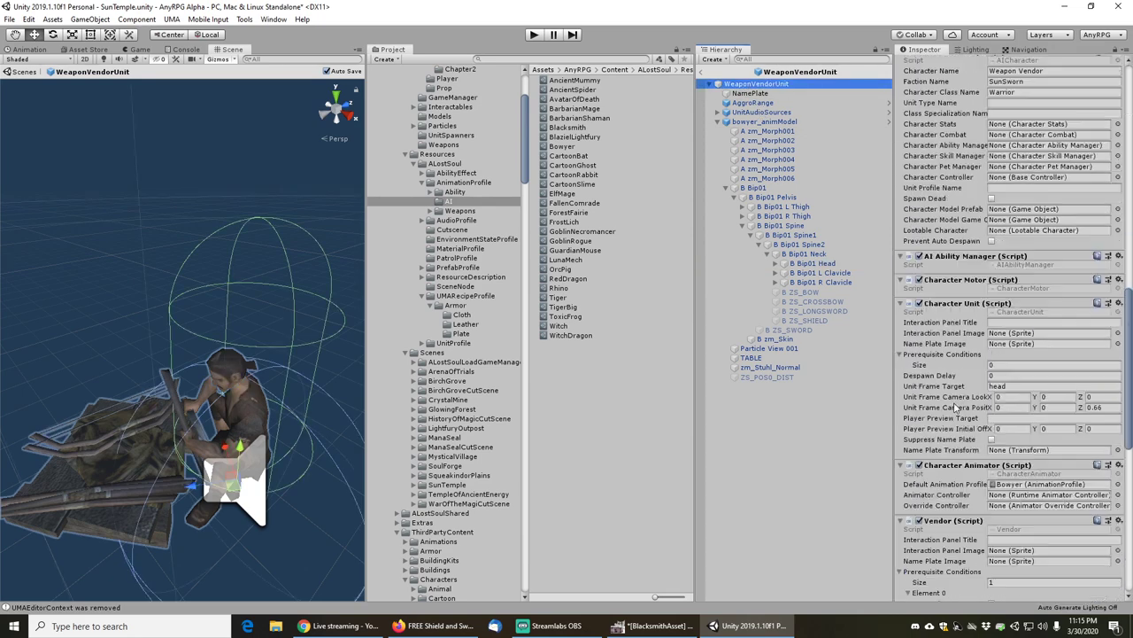
{"action": "double_click", "coordinate": [1017, 172]}
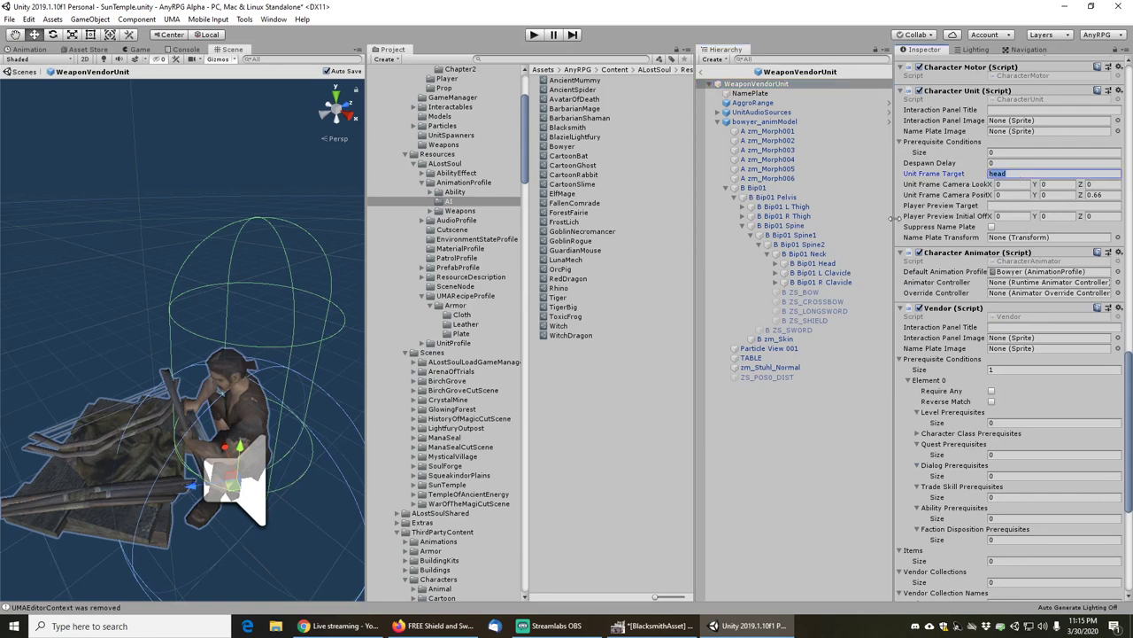
{"action": "type", "text": "B Bip01 Head"}
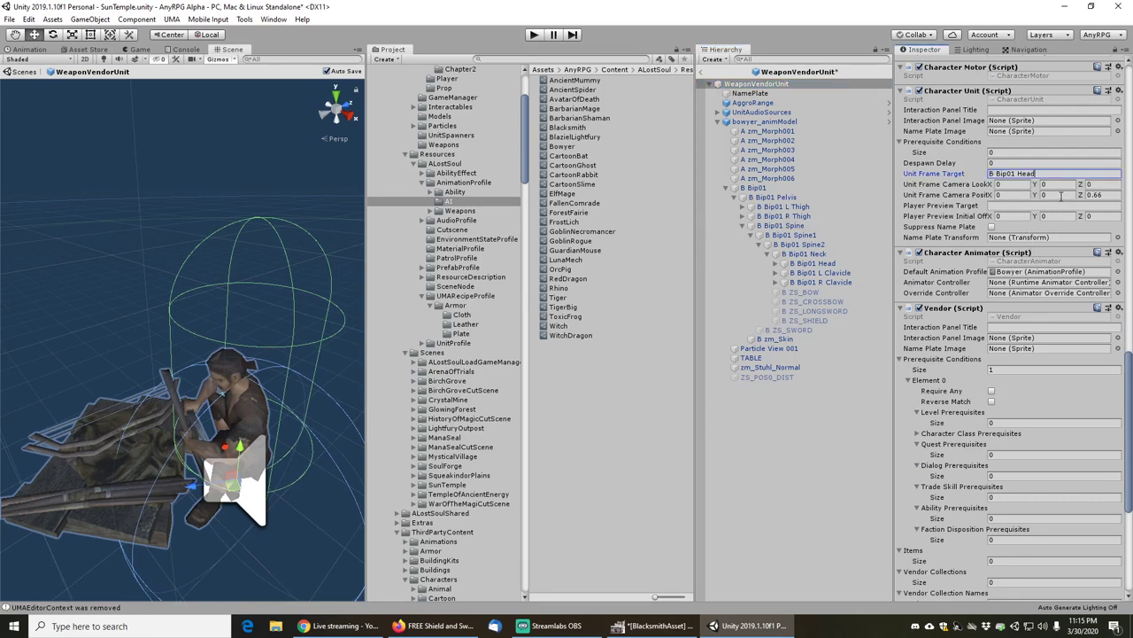
- Set the Unit Frame Camera Position's Y to 0.66, clear its Z value, and leave prefab editing for the scene
{"action": "left_click", "coordinate": [1055, 194]}
{"action": "type", "text": "0.66"}
{"action": "key", "text": "Tab"}
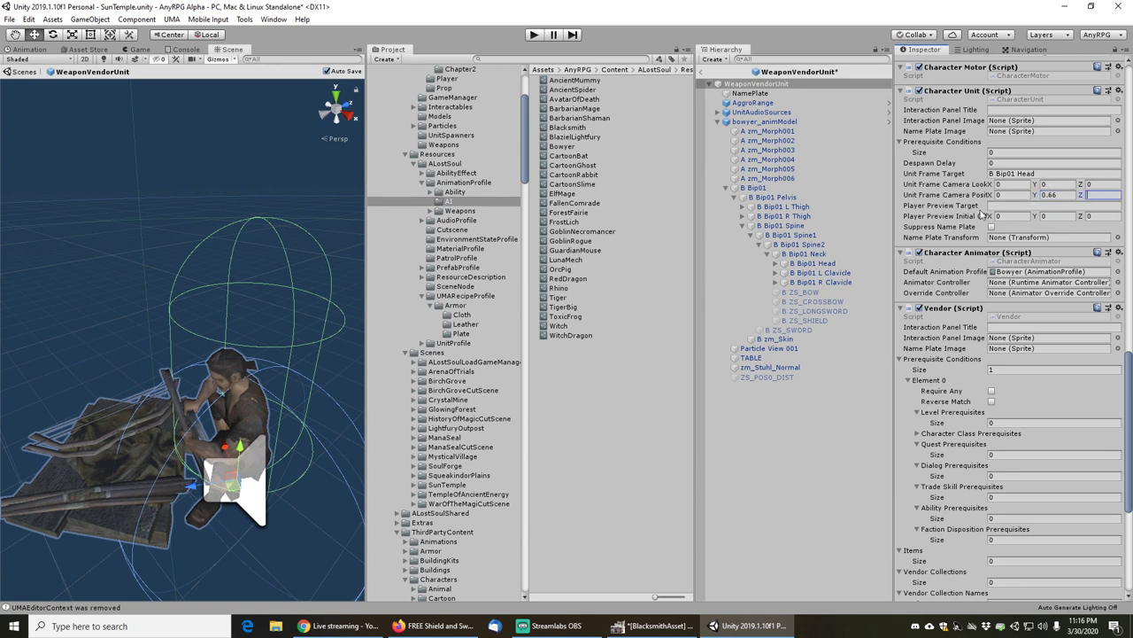
{"action": "scroll", "coordinate": [955, 326], "scroll_direction": "down", "scroll_amount": 5}
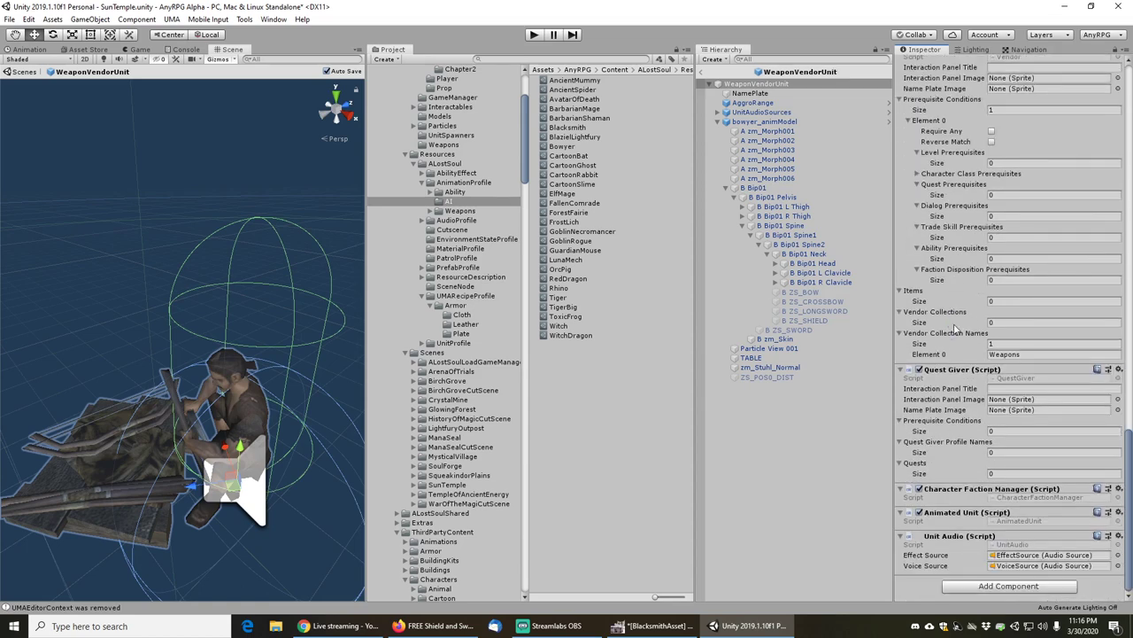
{"action": "left_click", "coordinate": [701, 74]}
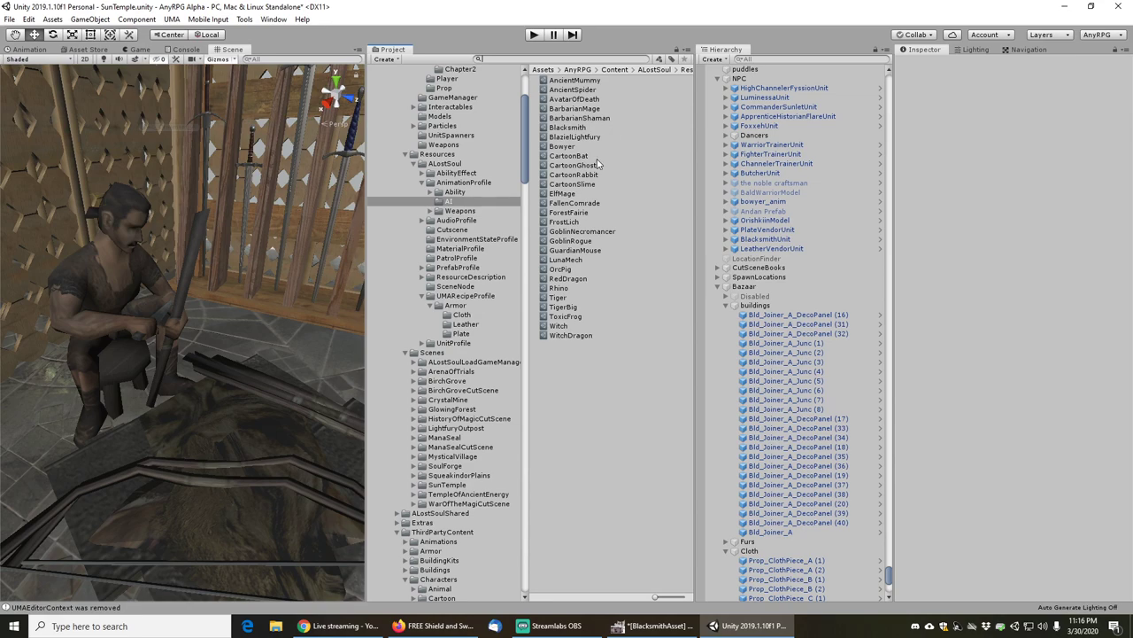
- Examine the bazaar stall with the standing female vendor model and the hanging cloth pieces
{"action": "scroll", "coordinate": [263, 324], "scroll_direction": "down", "scroll_amount": 5}
{"action": "middle_click_drag", "start_coordinate": [262, 325], "coordinate": [133, 276]}
{"action": "scroll", "coordinate": [318, 284], "scroll_direction": "up", "scroll_amount": 4}
{"action": "middle_click_drag", "start_coordinate": [238, 254], "coordinate": [237, 270]}
{"action": "scroll", "coordinate": [222, 317], "scroll_direction": "down", "scroll_amount": 6}
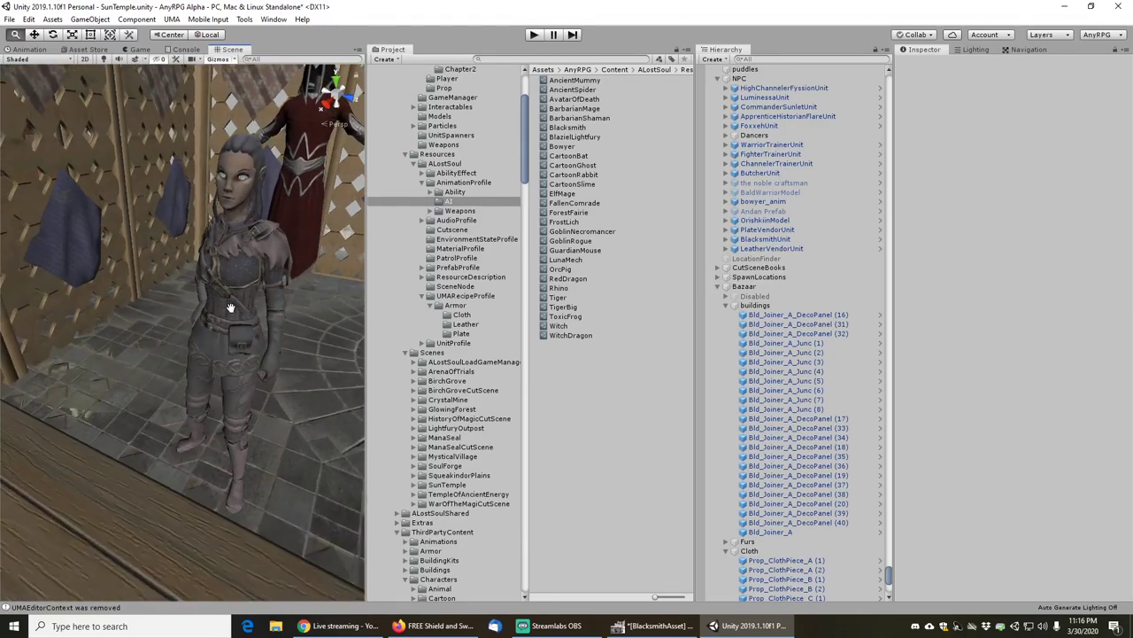
{"action": "left_click_drag", "start_coordinate": [231, 319], "coordinate": [265, 308], "text": "alt"}
{"action": "middle_click_drag", "start_coordinate": [266, 308], "coordinate": [308, 287]}
{"action": "left_click_drag", "start_coordinate": [307, 286], "coordinate": [271, 299], "text": "alt"}
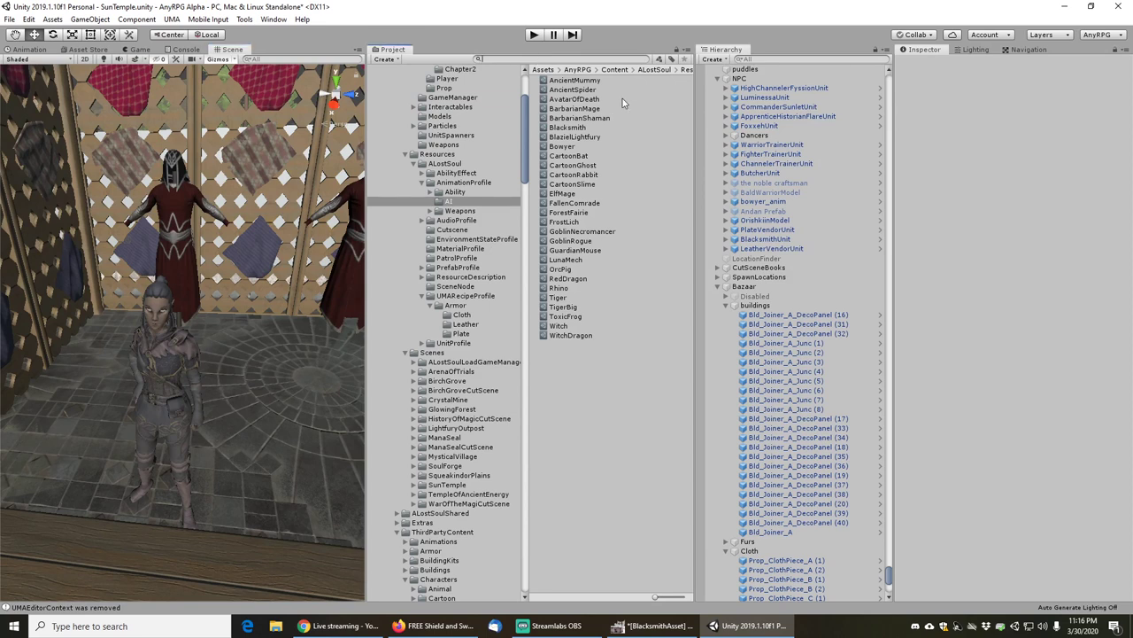
- Find the LeatherVendorUnit prefab in the project and duplicate it in its folder
{"action": "type", "text": "leathervendo"}
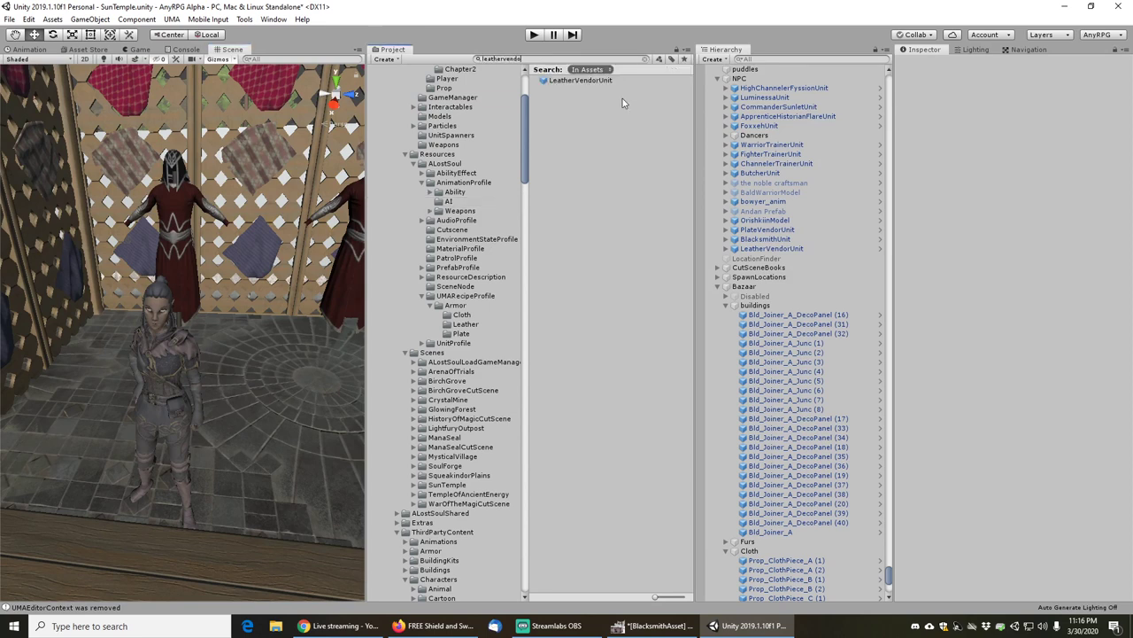
{"action": "type", "text": "r"}
{"action": "left_click", "coordinate": [580, 80]}
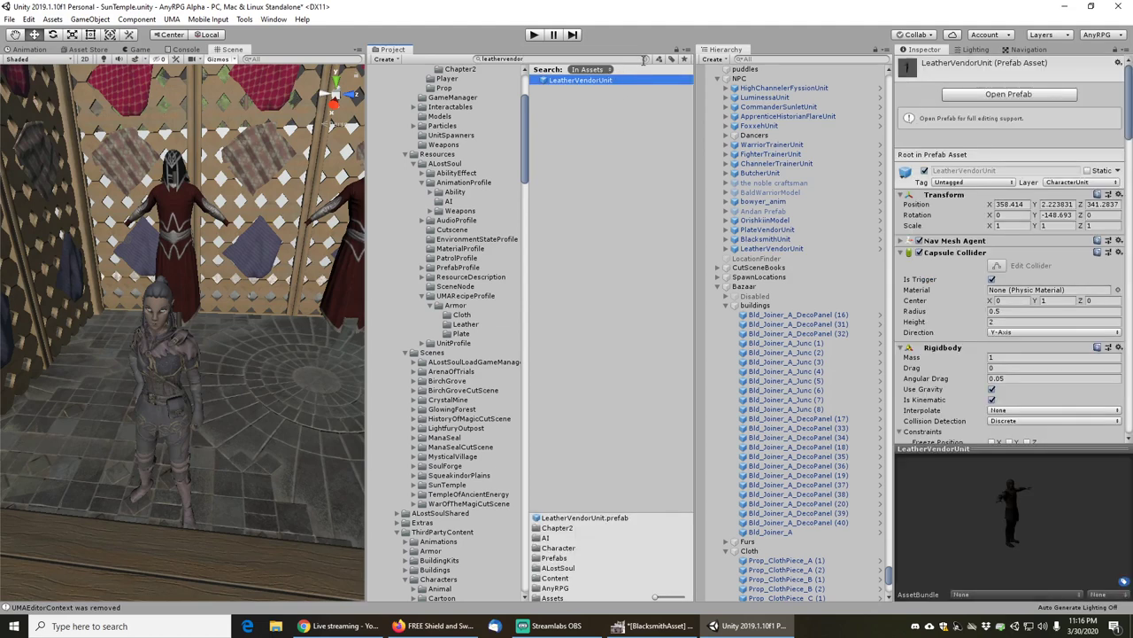
{"action": "left_click", "coordinate": [643, 59]}
{"action": "left_click", "coordinate": [574, 345]}
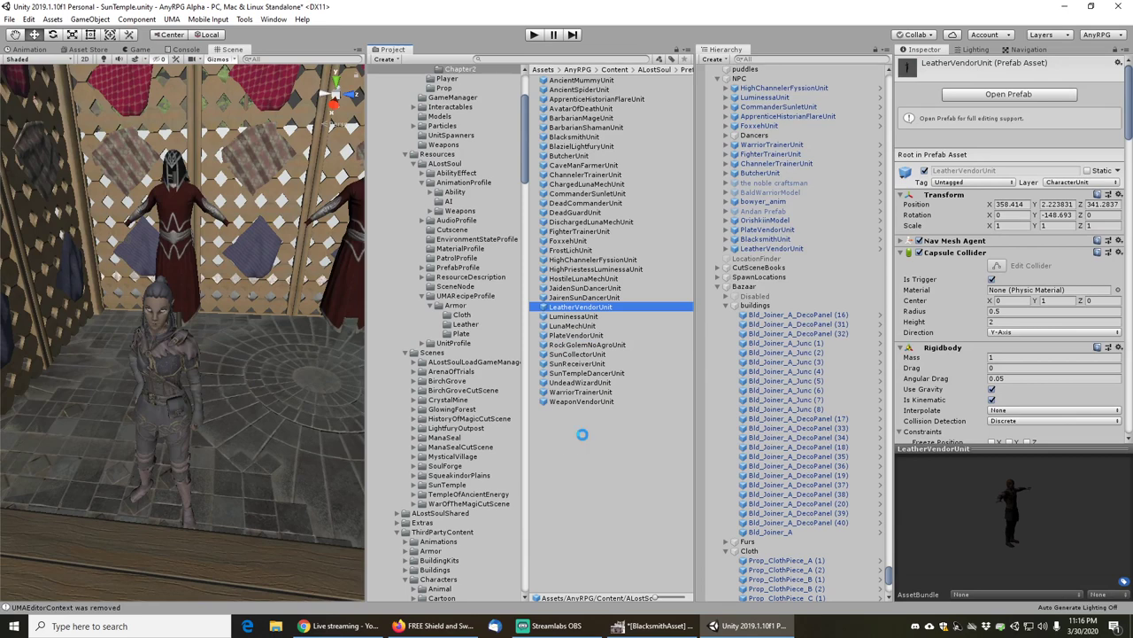
{"action": "key", "text": "ctrl+d"}
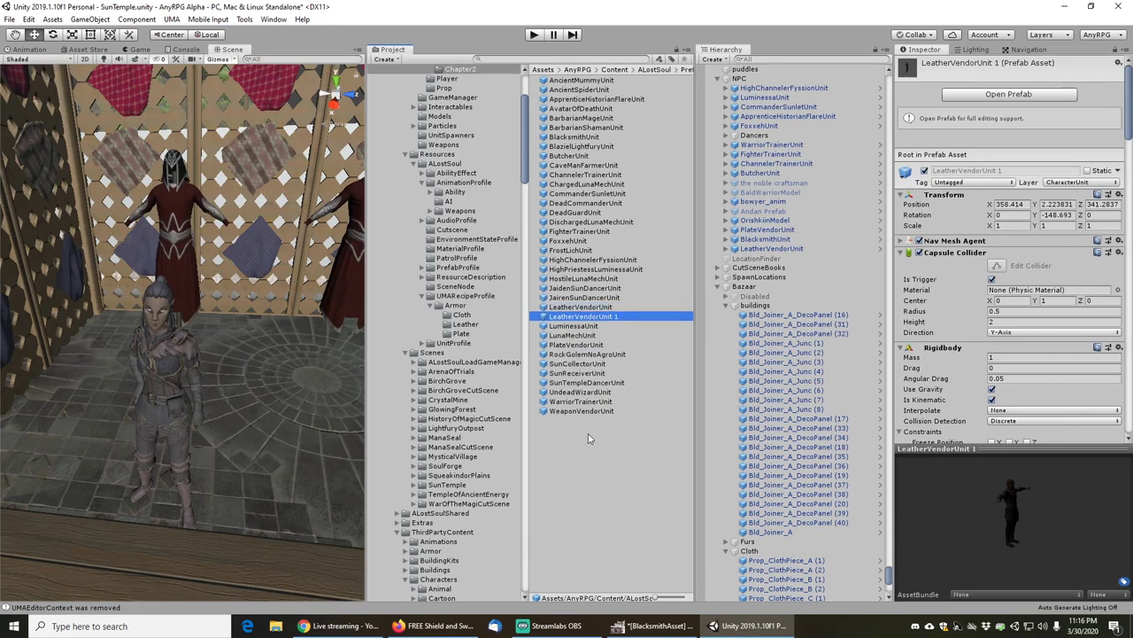
- Rename the duplicated prefab as ClothVendorUnit
{"action": "key", "text": "F2"}
{"action": "key", "text": "Right"}
{"action": "key", "text": "BackSpace"}
{"action": "key", "text": "BackSpace"}
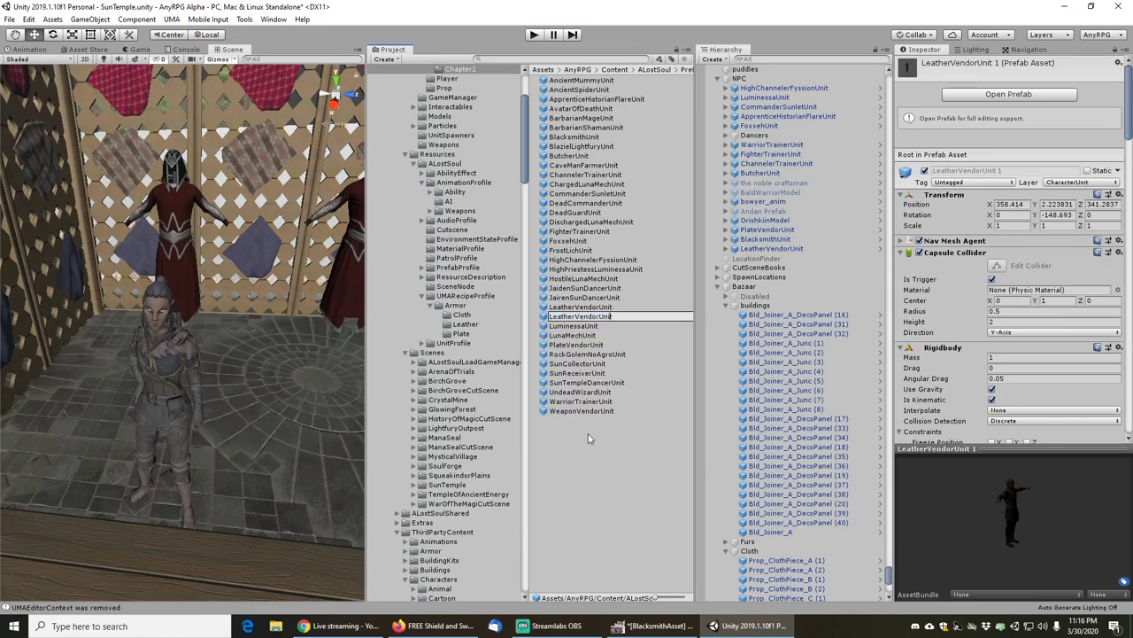
{"action": "key", "text": "shift+Home"}
{"action": "type", "text": "Cloth"}
{"action": "key", "text": "Return"}
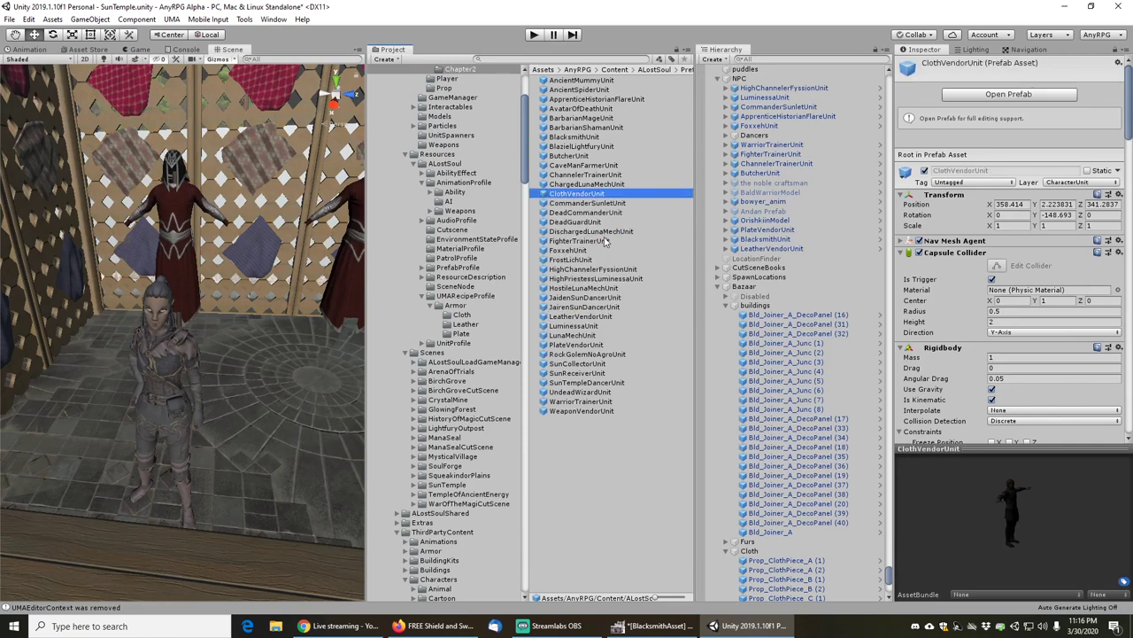
- Open the ClothVendorUnit prefab for editing and delete its FarmerModel child
{"action": "left_click", "coordinate": [1009, 94]}
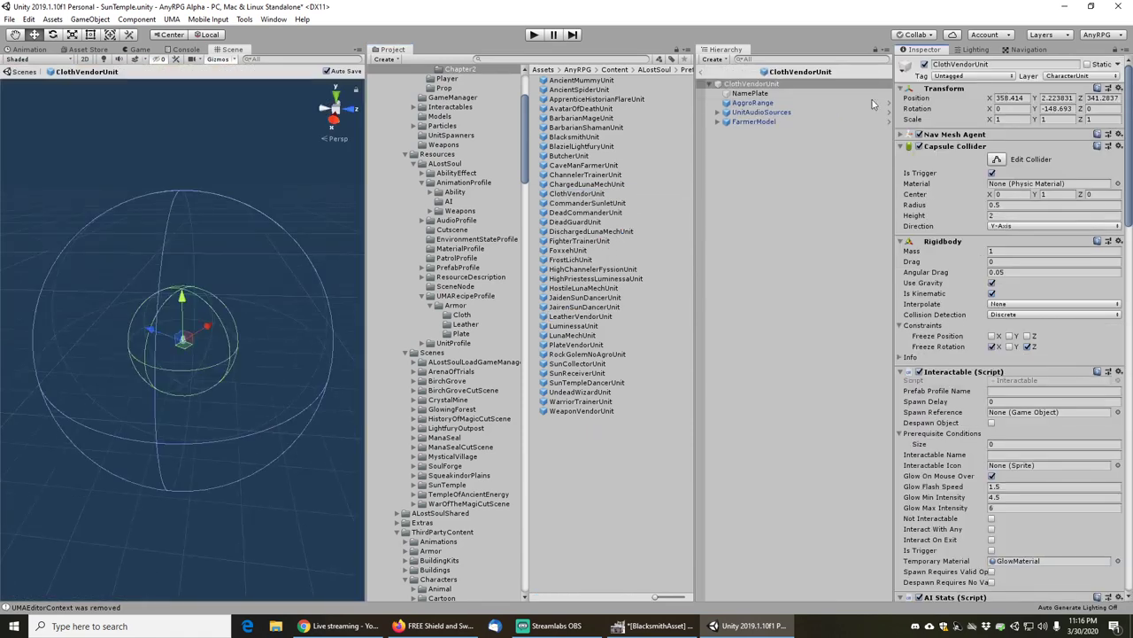
{"action": "left_click", "coordinate": [754, 122]}
{"action": "key", "text": "Delete"}
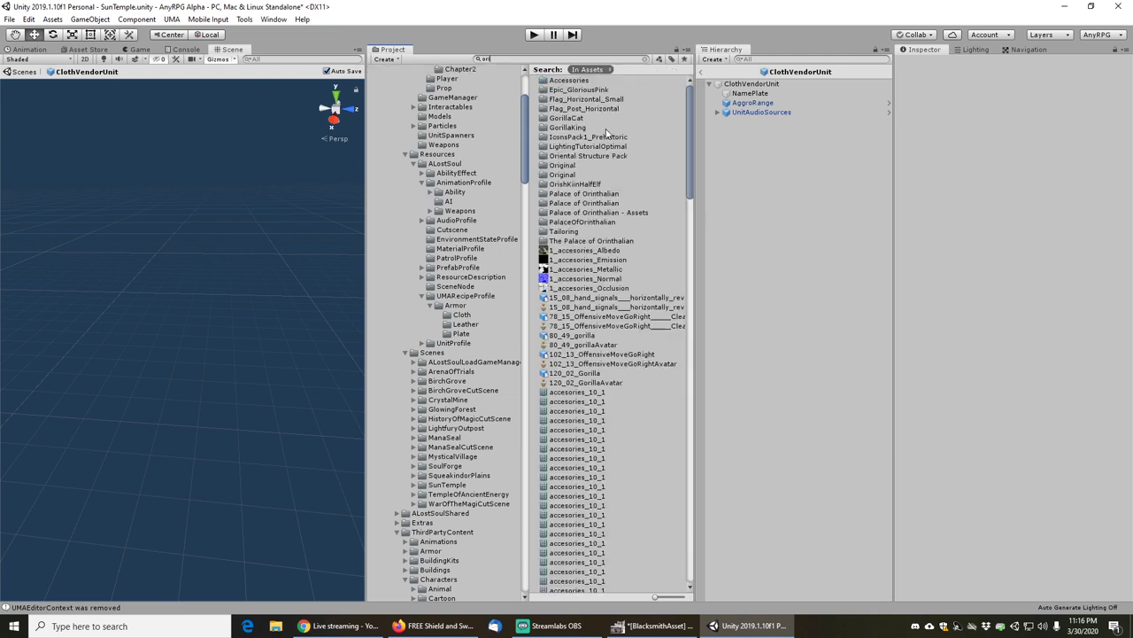
- Add OrishkiinModel as a child of ClothVendorUnit and reset its transform
{"action": "type", "text": "k"}
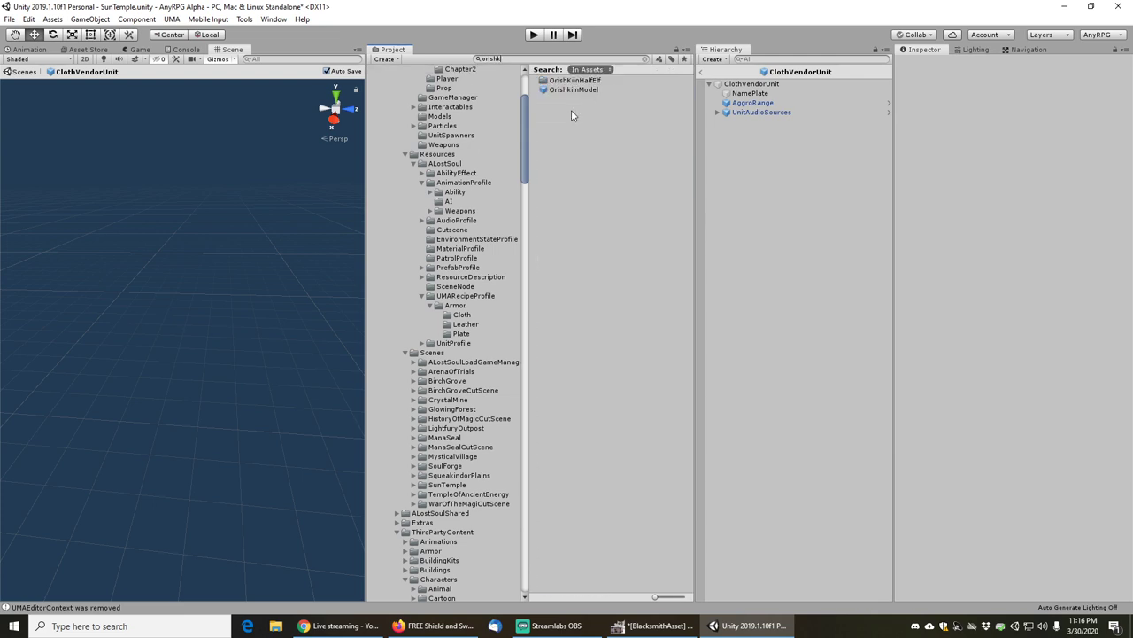
{"action": "left_click_drag", "start_coordinate": [567, 89], "coordinate": [759, 86]}
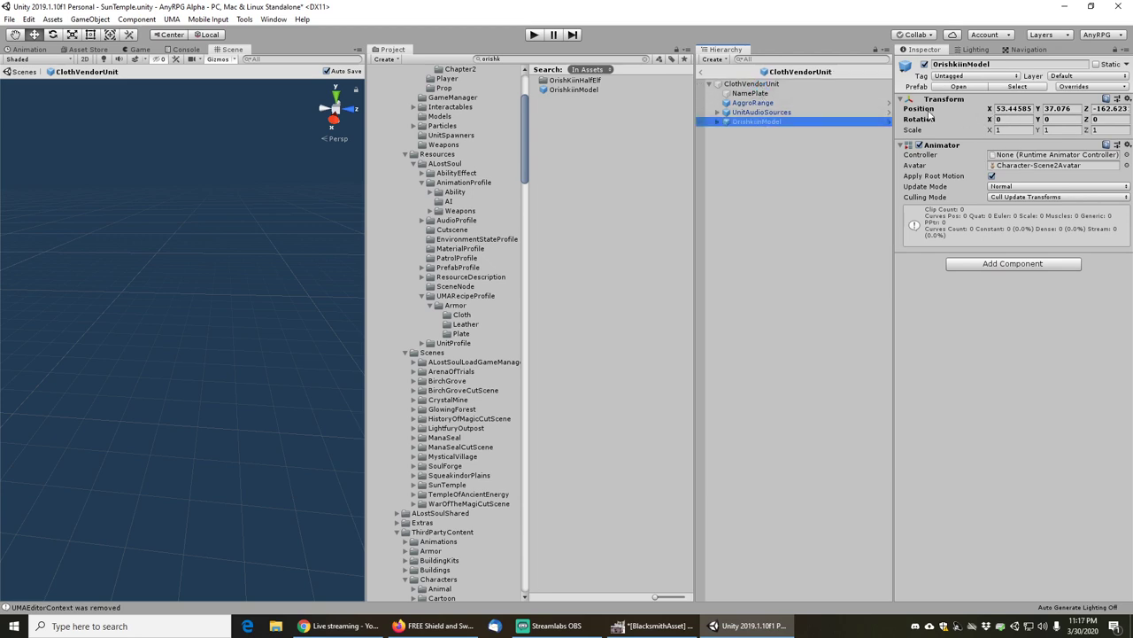
{"action": "right_click", "coordinate": [948, 104]}
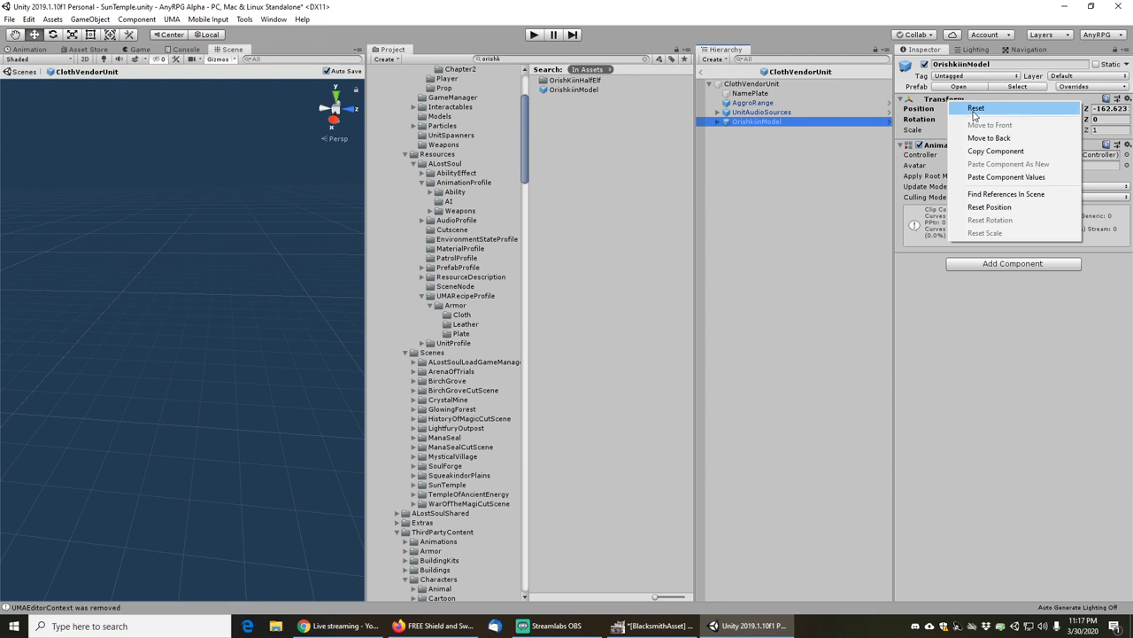
{"action": "left_click", "coordinate": [974, 108]}
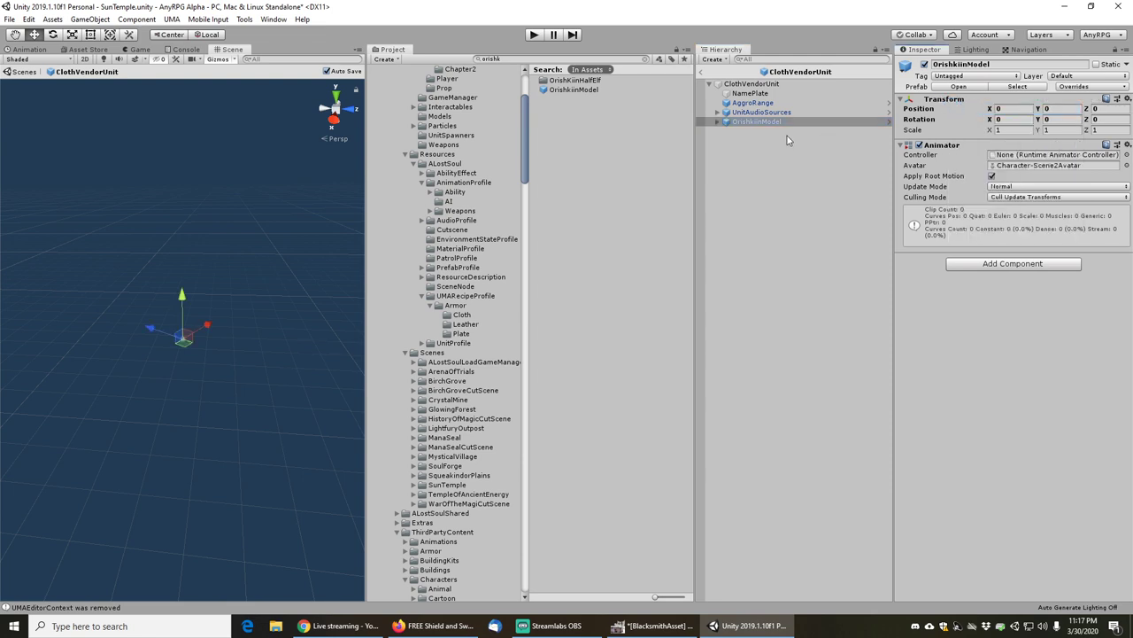
- Examine how OrishkiinModel sits inside ClothVendorUnit's capsule collider from the side
{"action": "left_click", "coordinate": [752, 83]}
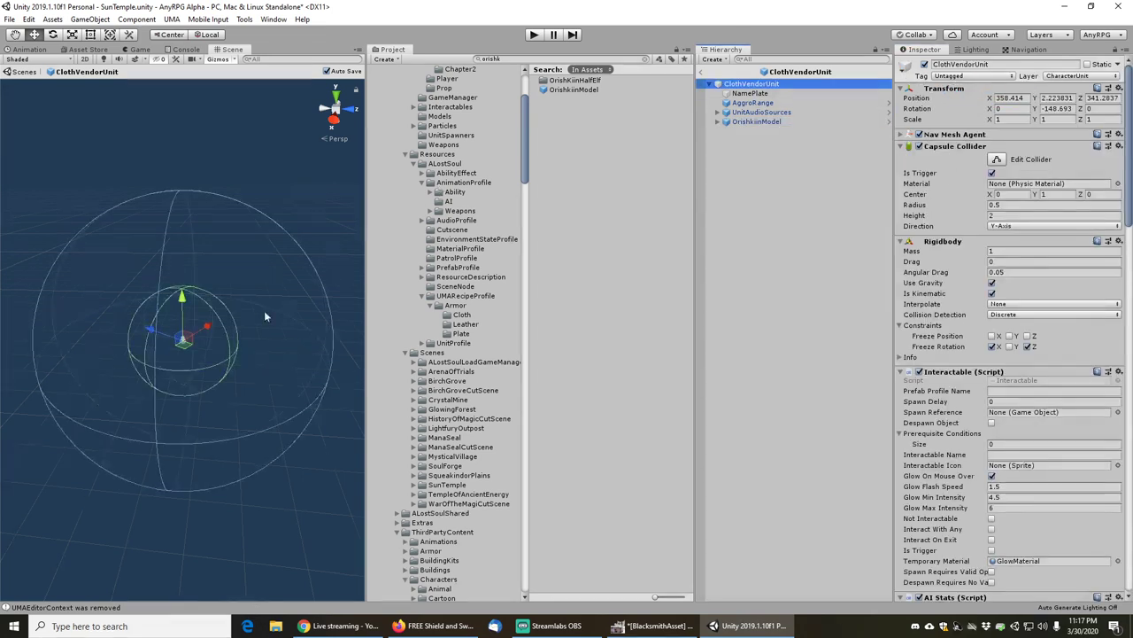
{"action": "left_click", "coordinate": [757, 121]}
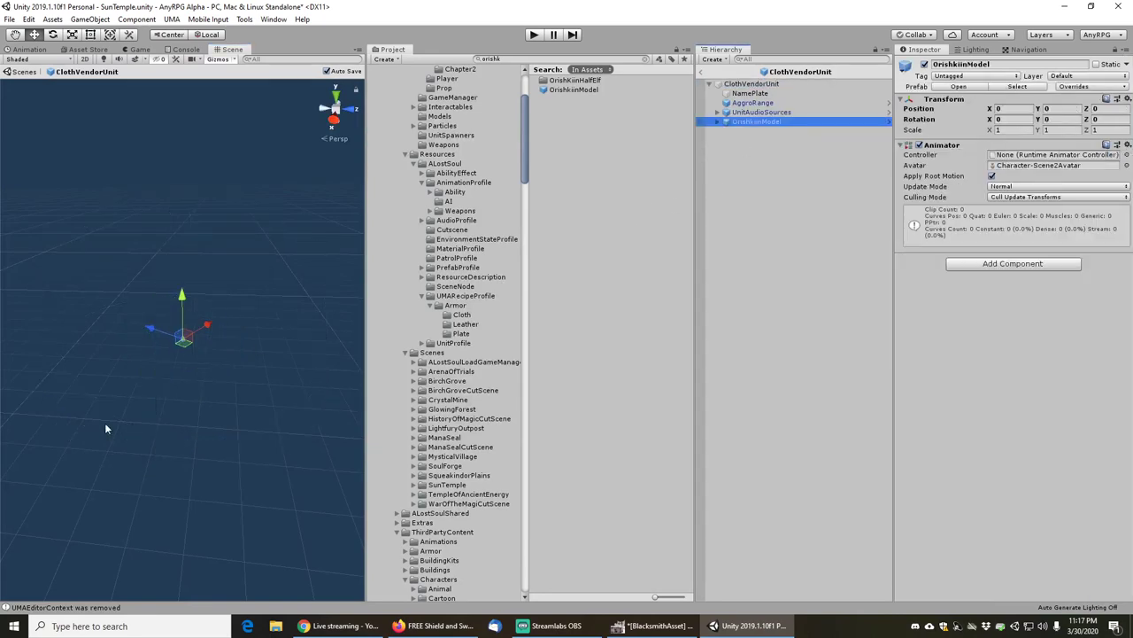
{"action": "left_click", "coordinate": [746, 84]}
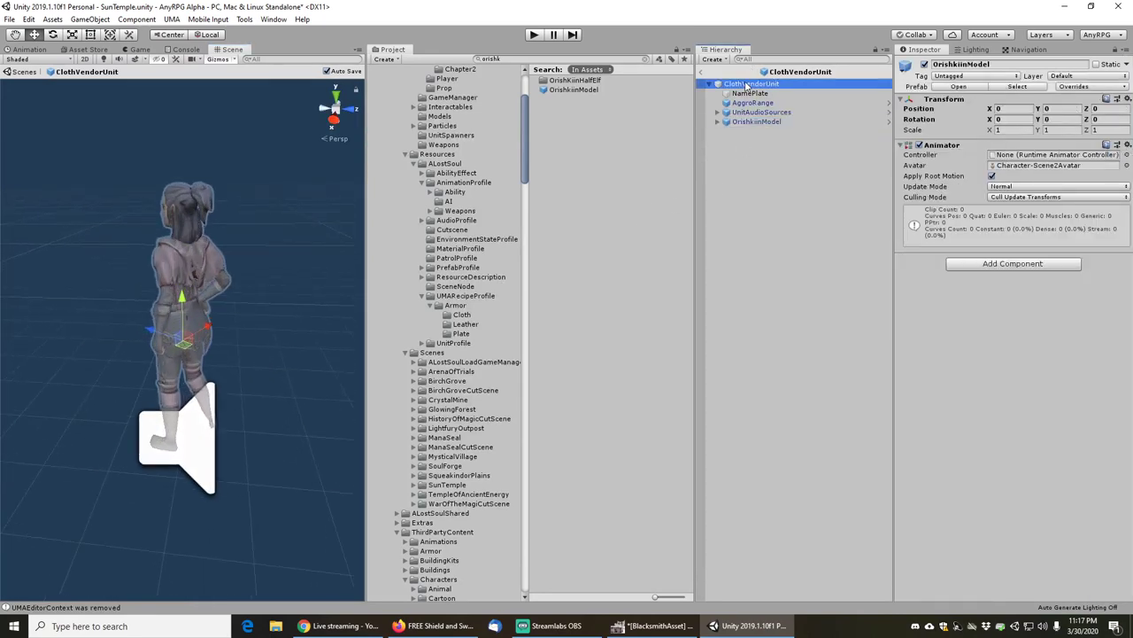
{"action": "left_click_drag", "start_coordinate": [266, 278], "coordinate": [263, 294], "text": "alt"}
{"action": "middle_click_drag", "start_coordinate": [263, 294], "coordinate": [323, 351]}
{"action": "left_click_drag", "start_coordinate": [206, 383], "coordinate": [354, 372], "text": "alt"}
{"action": "mouse_move", "coordinate": [259, 363]}
{"action": "middle_mouse_down"}
{"action": "mouse_move", "coordinate": [333, 311]}
{"action": "mouse_move", "coordinate": [271, 356]}
{"action": "middle_mouse_up"}
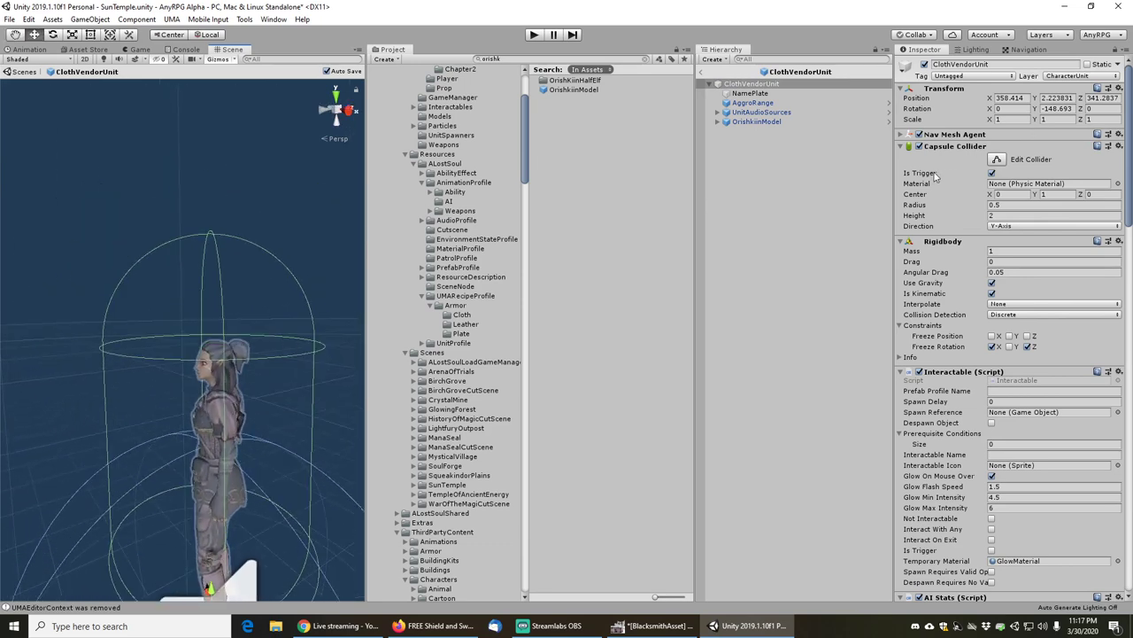
- Add a Character Animation Event Receiver component to OrishkiinModel
{"action": "left_click", "coordinate": [765, 122]}
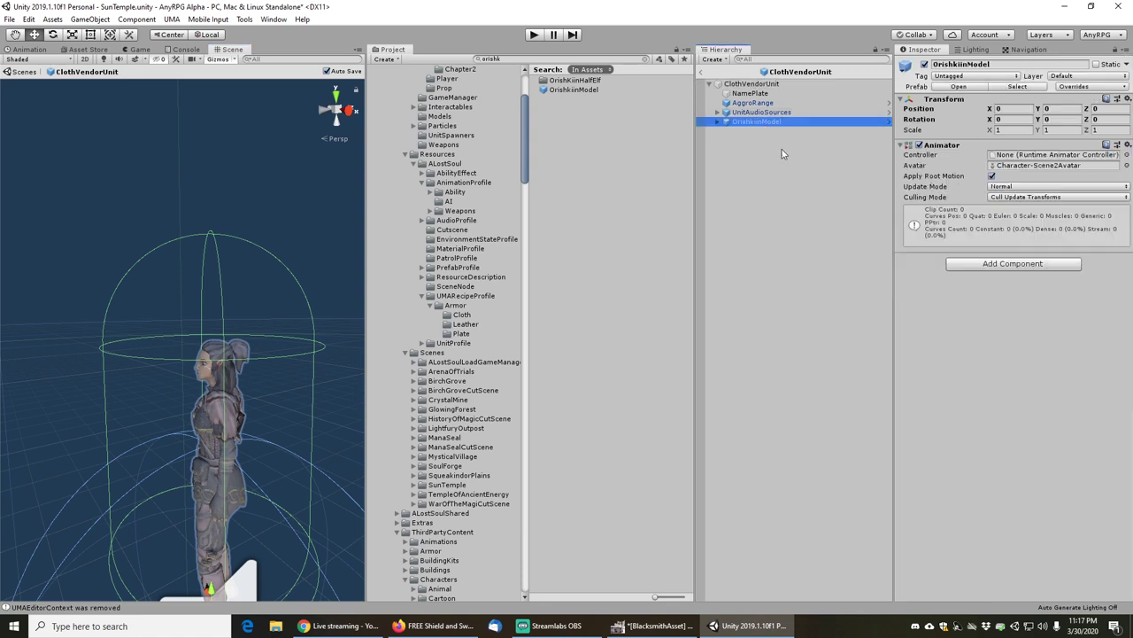
{"action": "left_click", "coordinate": [995, 264]}
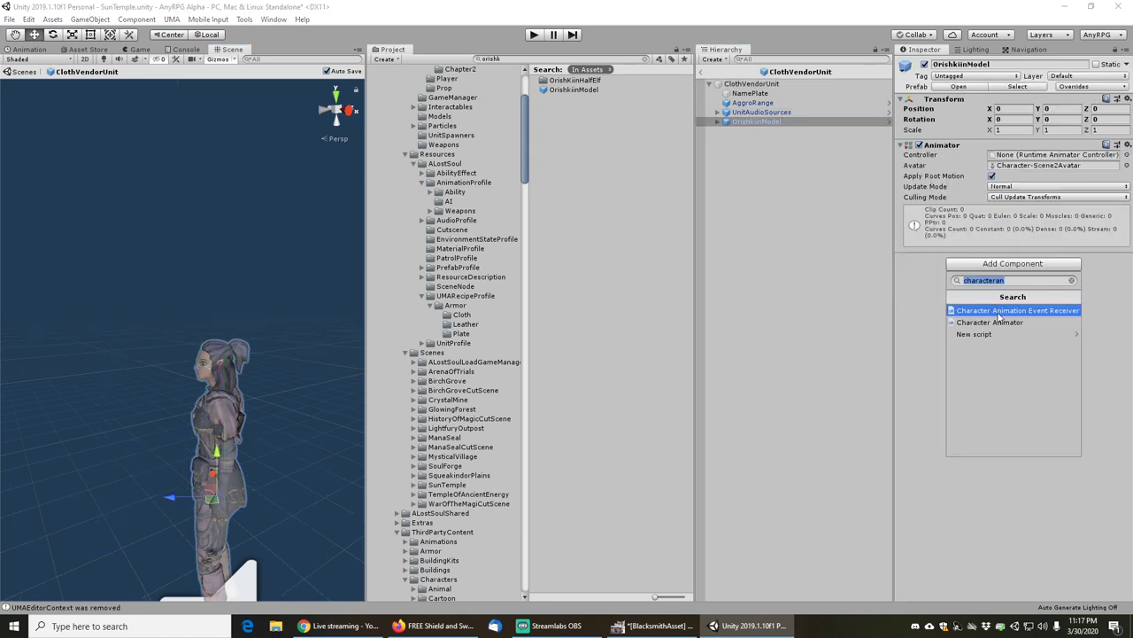
{"action": "key", "text": "Escape"}
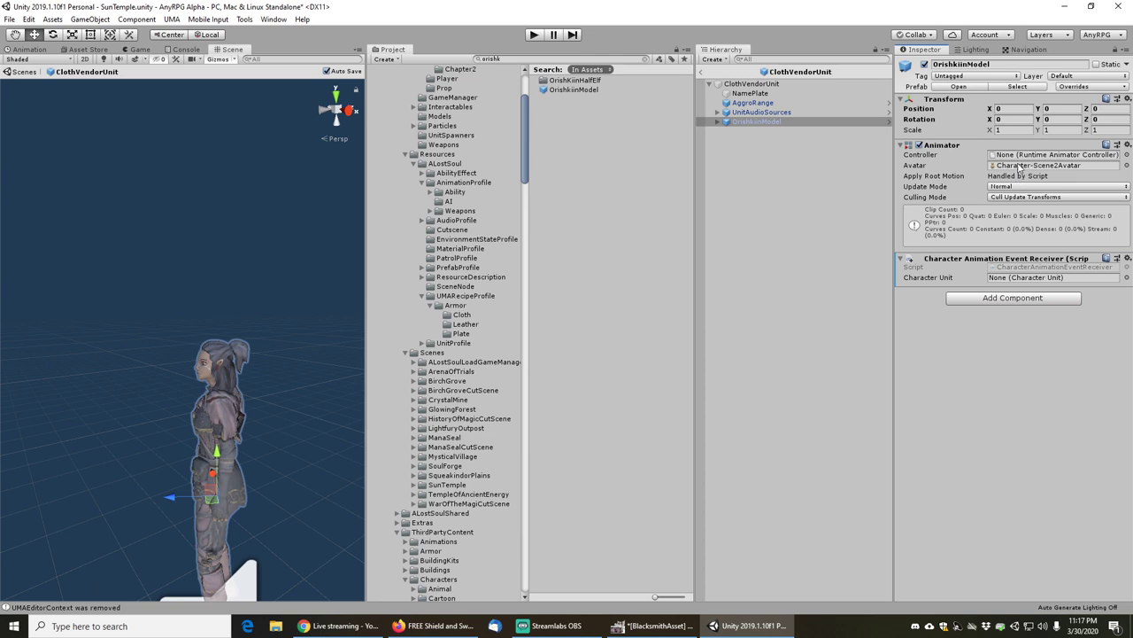
- Assign ClothVendorUnit as the event receiver's Character Unit and apply the added component to the OrishkiinModel prefab
{"action": "left_click_drag", "start_coordinate": [763, 85], "coordinate": [1009, 278]}
{"action": "right_click", "coordinate": [956, 261]}
{"action": "mouse_move", "coordinate": [999, 282]}
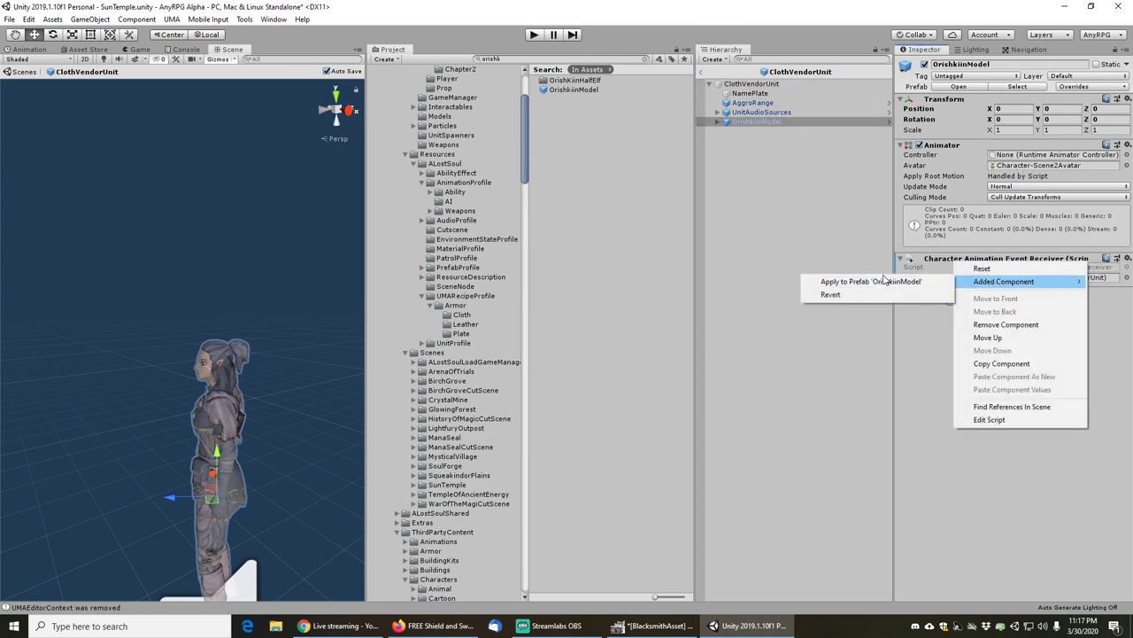
{"action": "left_click", "coordinate": [876, 282]}
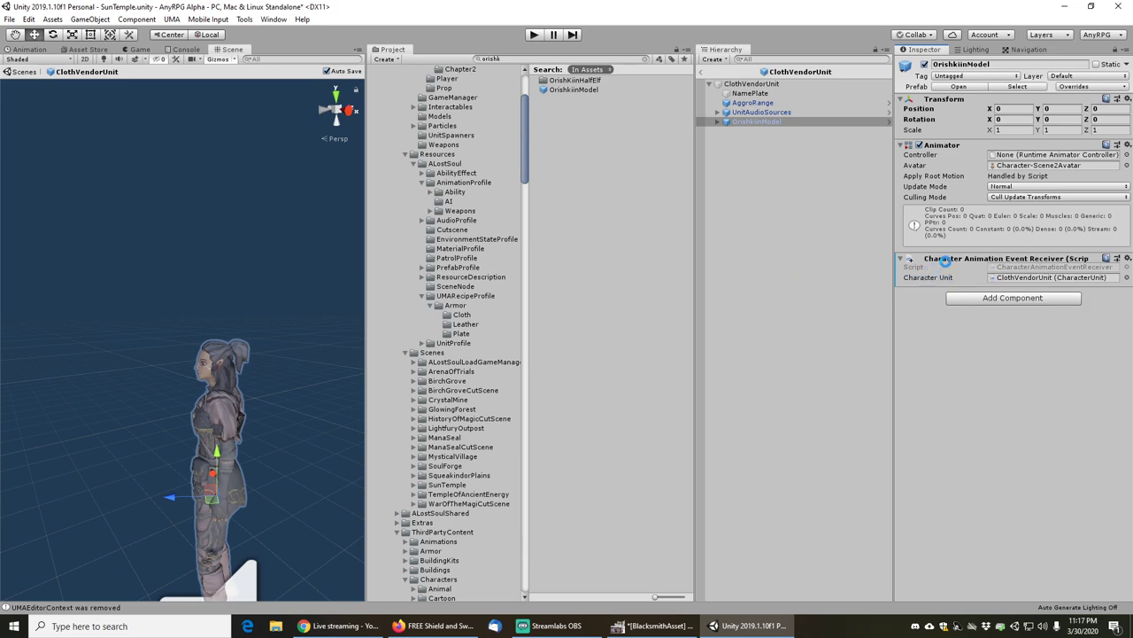
- Set the Character Name in ClothVendorUnit's AI Character component to Cloth Vendor
{"action": "left_click", "coordinate": [755, 84]}
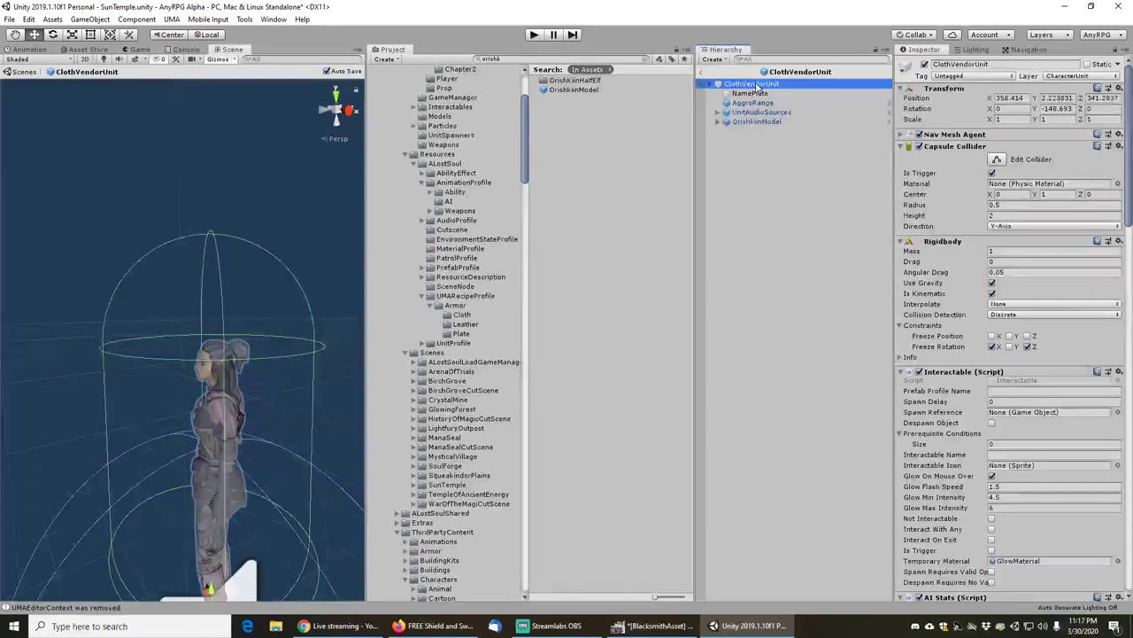
{"action": "scroll", "coordinate": [965, 294], "scroll_direction": "down", "scroll_amount": 10}
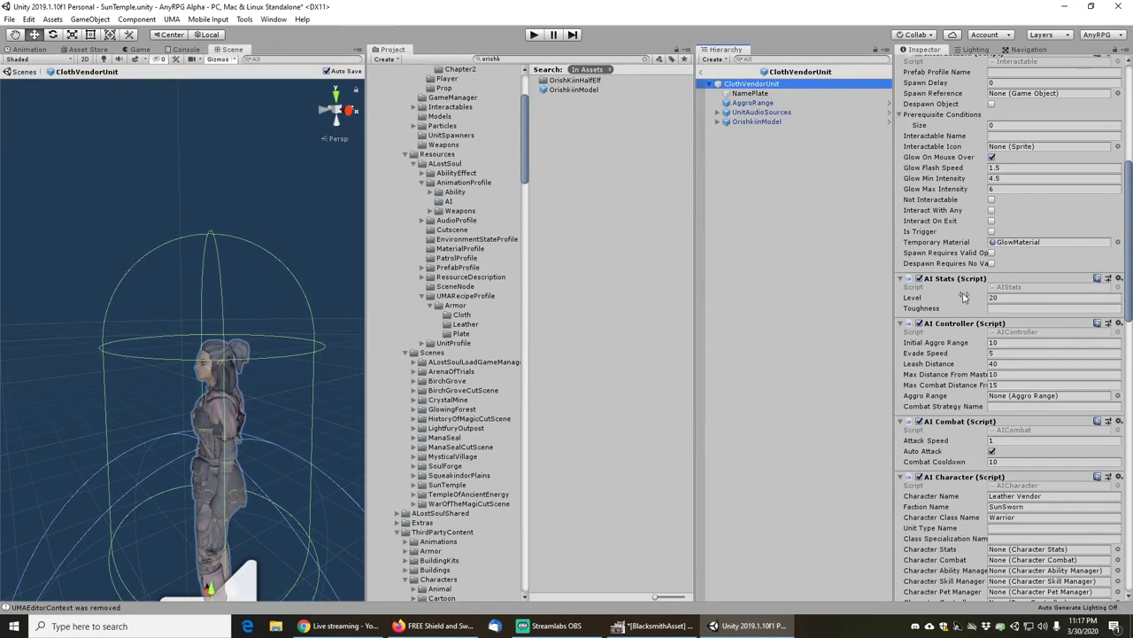
{"action": "scroll", "coordinate": [965, 296], "scroll_direction": "down", "scroll_amount": 5}
{"action": "left_click", "coordinate": [1010, 284]}
{"action": "left_click", "coordinate": [1015, 284]}
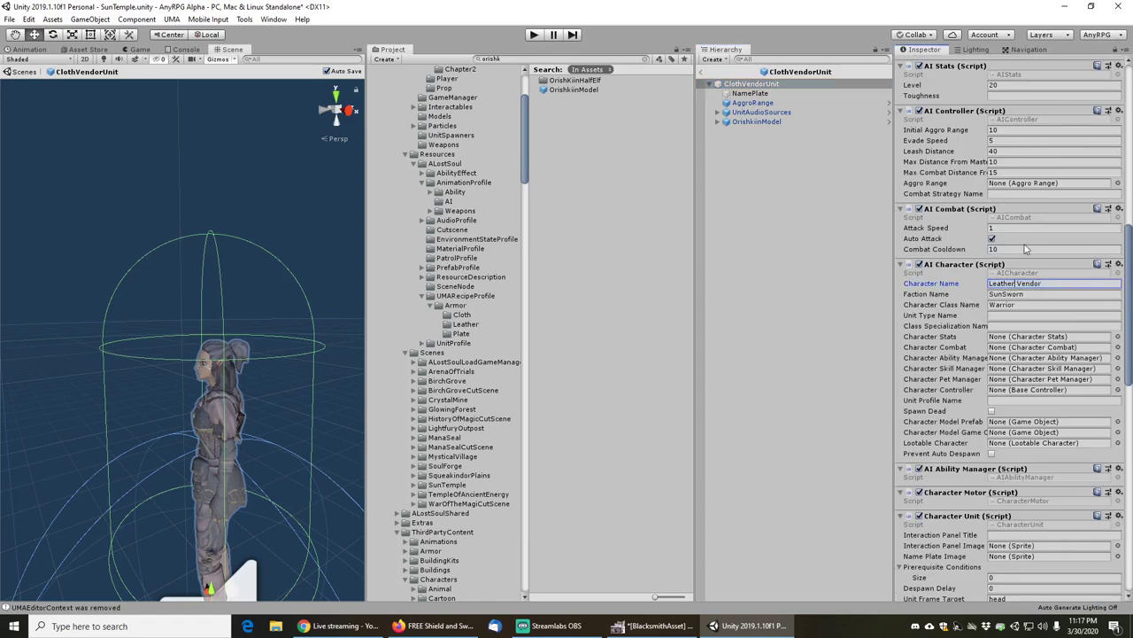
{"action": "key", "text": "ctrl+shift+Left"}
{"action": "type", "text": "Cloth"}
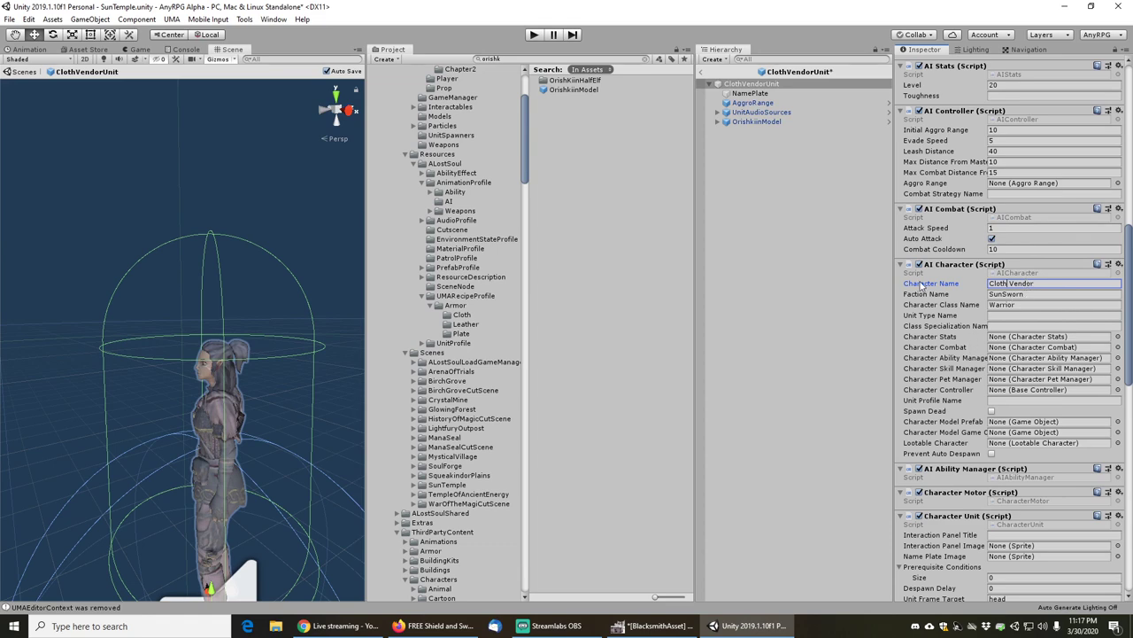
- Find the head bone in OrishkiinModel's skeleton and use its name, head, as the Unit Frame Target of ClothVendorUnit's Character Unit
{"action": "type", "text": "head"}
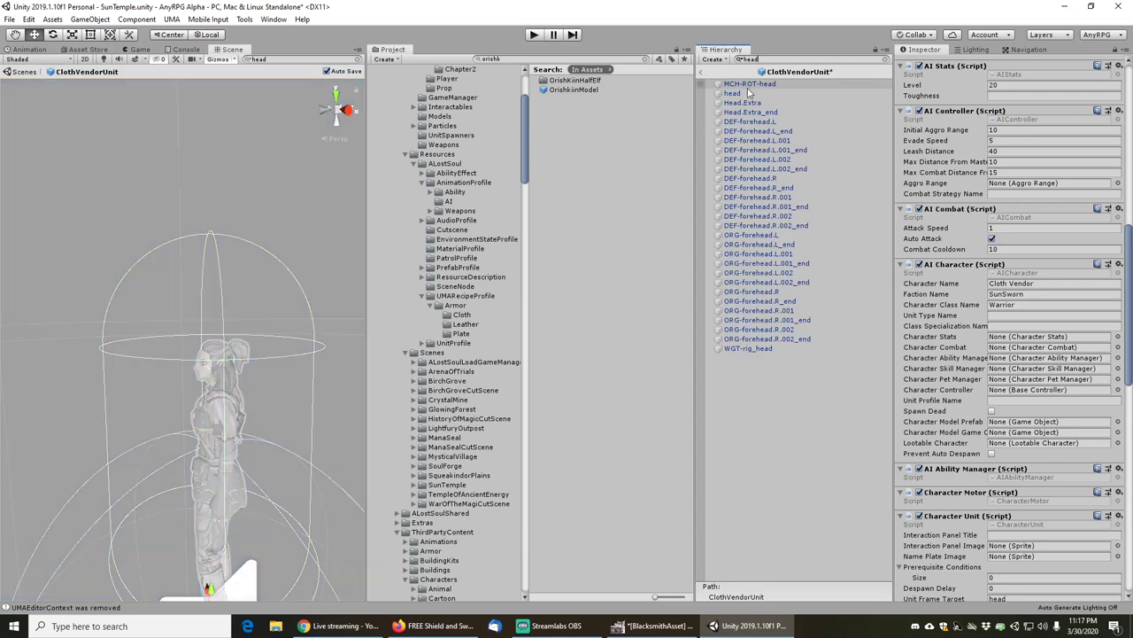
{"action": "left_click", "coordinate": [748, 93]}
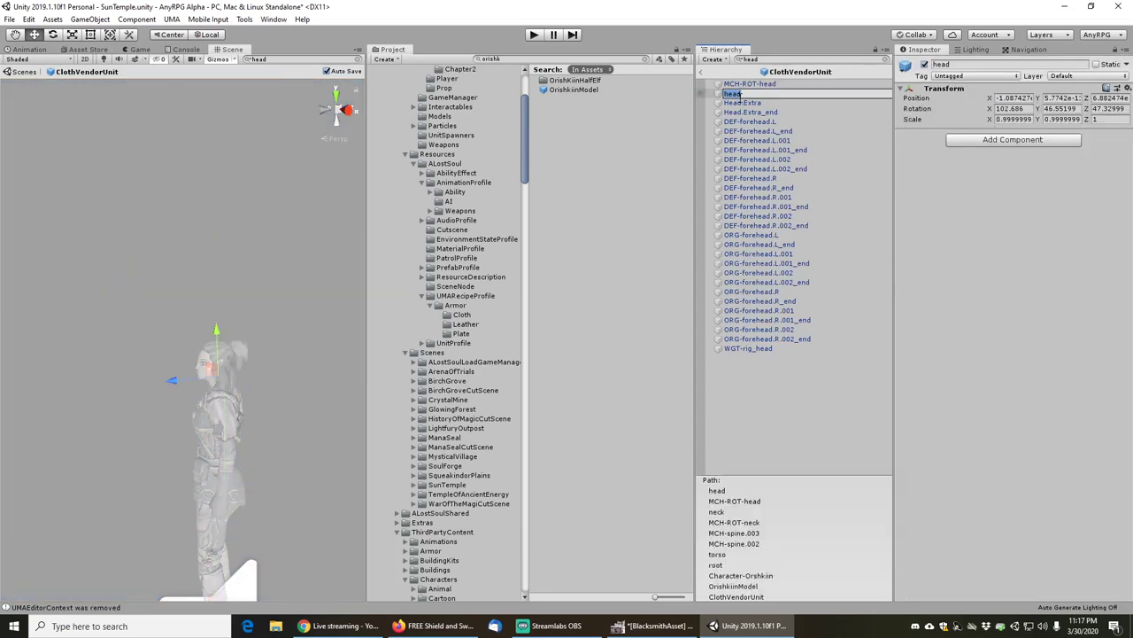
{"action": "key", "text": "Escape"}
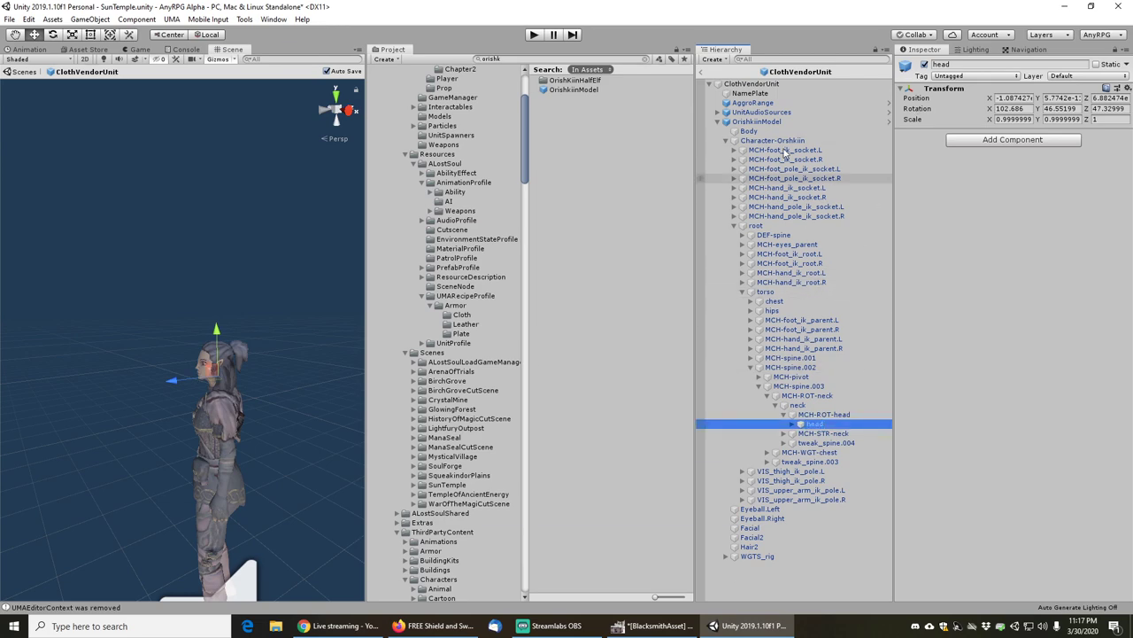
{"action": "left_click", "coordinate": [751, 83]}
{"action": "scroll", "coordinate": [1078, 386], "scroll_direction": "down", "scroll_amount": 10}
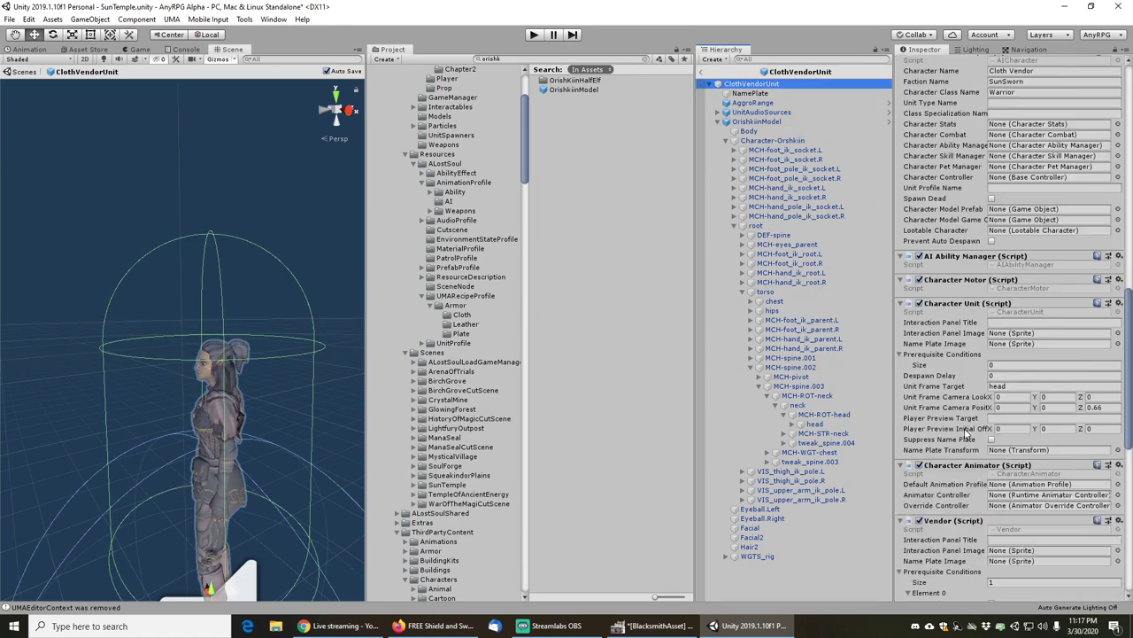
{"action": "left_click", "coordinate": [1010, 280]}
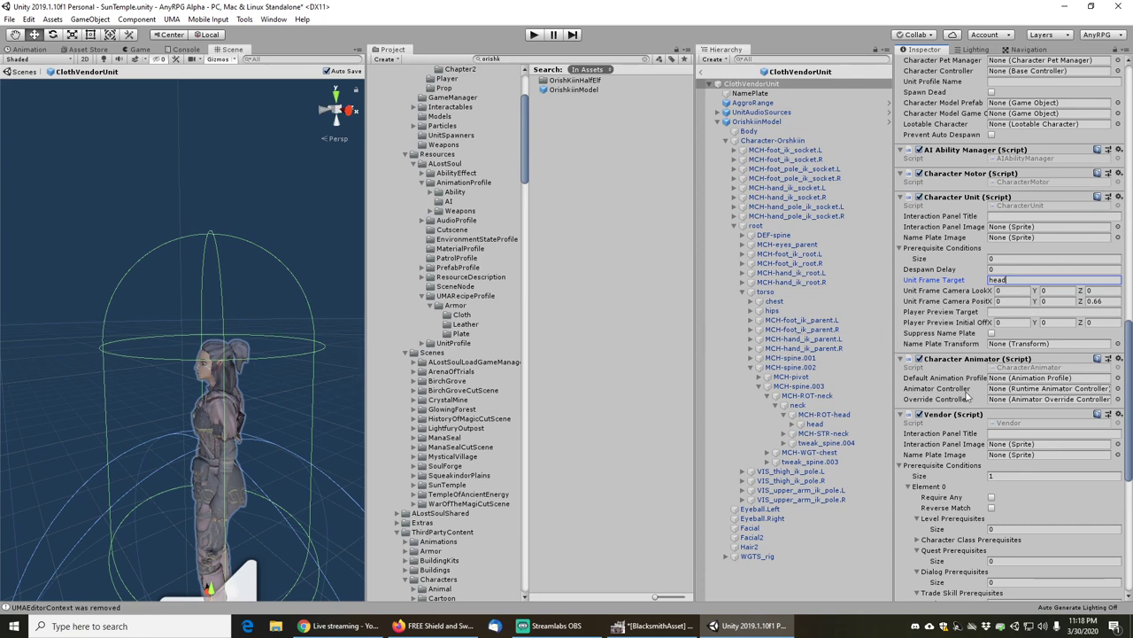
- Set Element 0 of the Vendor component's Vendor Collection Names to Cloth Armor
{"action": "scroll", "coordinate": [967, 394], "scroll_direction": "down", "scroll_amount": 3}
{"action": "scroll", "coordinate": [962, 389], "scroll_direction": "down", "scroll_amount": 7}
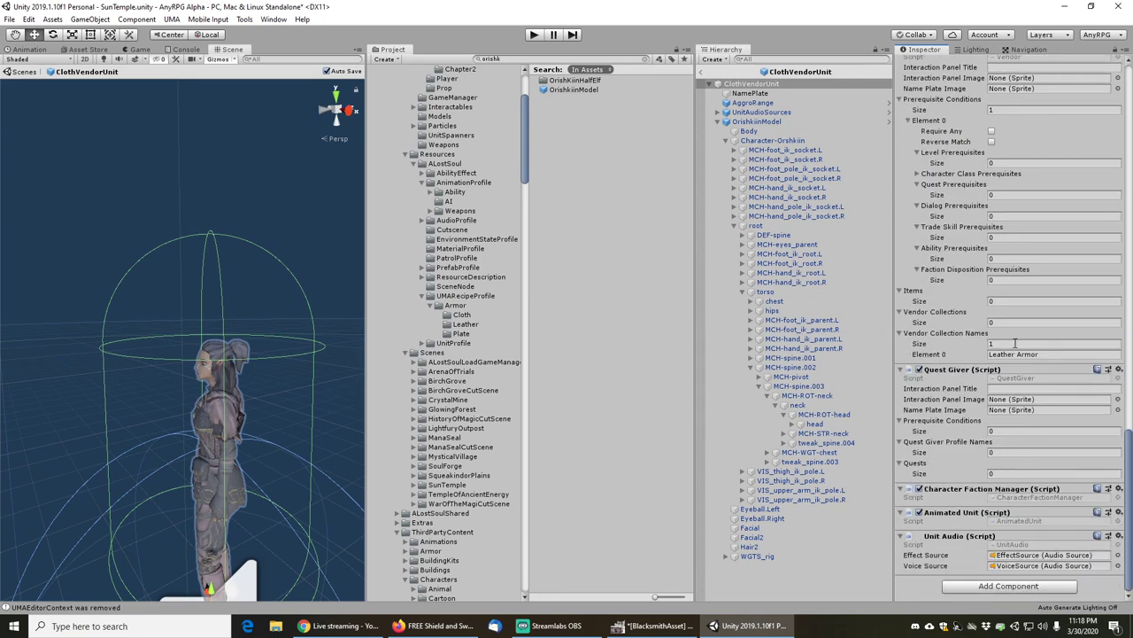
{"action": "left_click", "coordinate": [1018, 354]}
{"action": "left_click", "coordinate": [1016, 353]}
{"action": "key", "text": "shift+Home"}
{"action": "key", "text": "BackSpace"}
{"action": "type", "text": "C"}
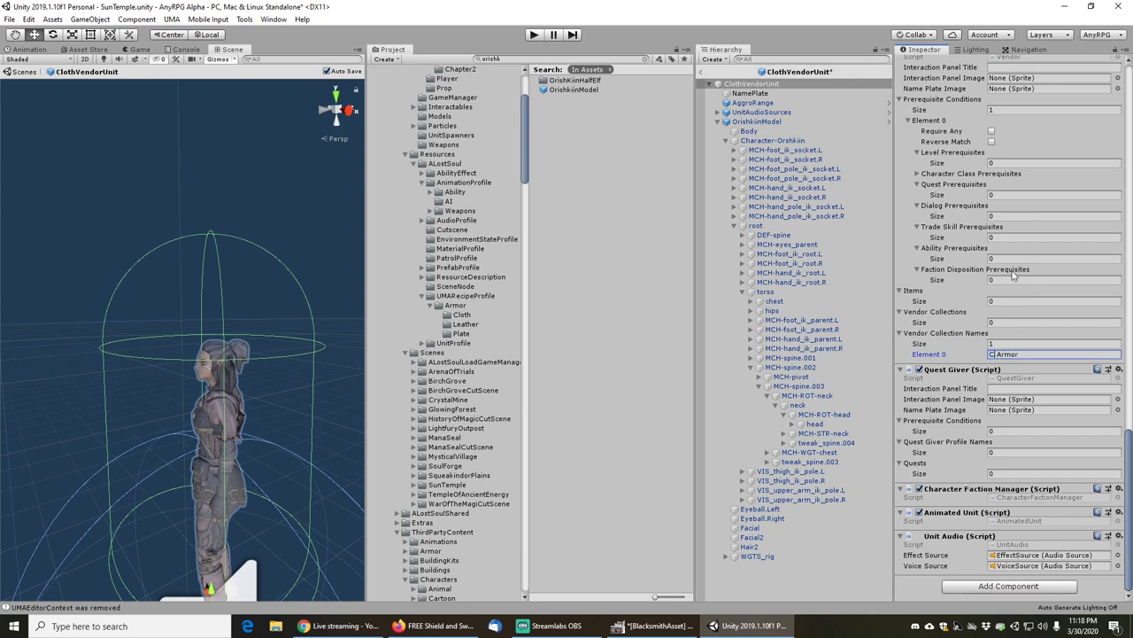
{"action": "type", "text": "loth"}
{"action": "key", "text": "Return"}
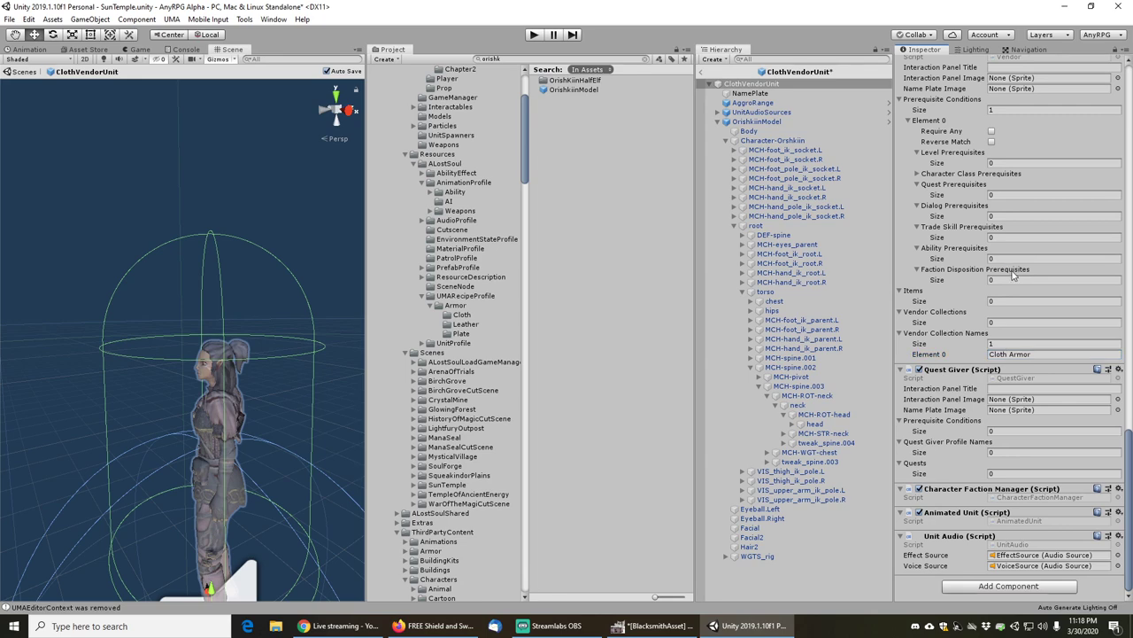
- Search the project for armor and select the Armor vendor collection in its VendorCollection folder
{"action": "scroll", "coordinate": [996, 366], "scroll_direction": "up", "scroll_amount": 15}
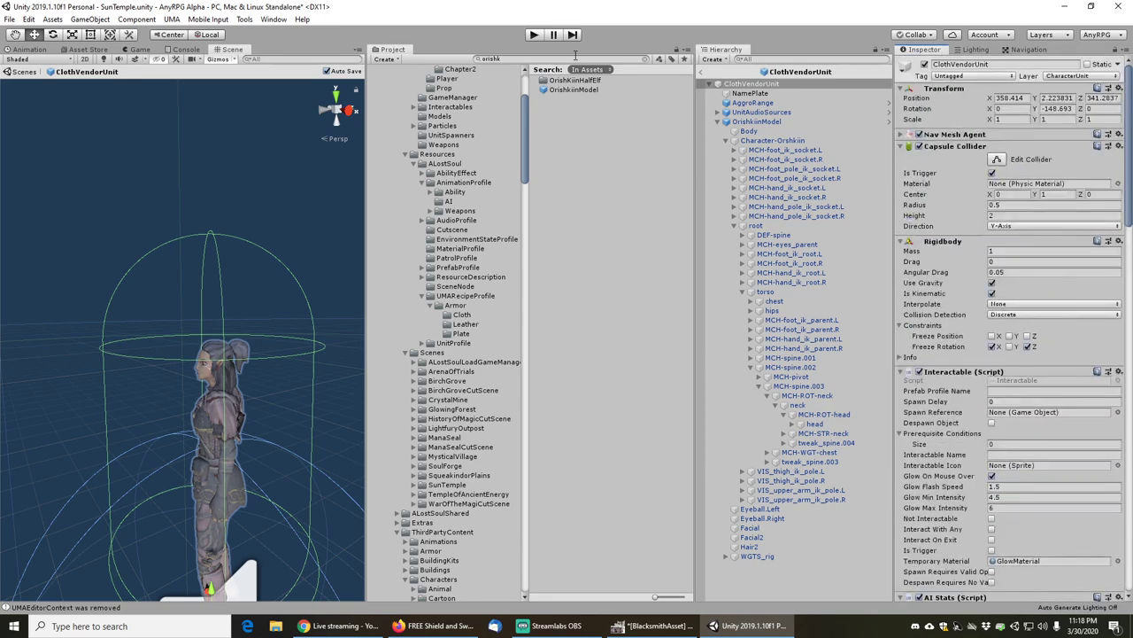
{"action": "left_click", "coordinate": [576, 57]}
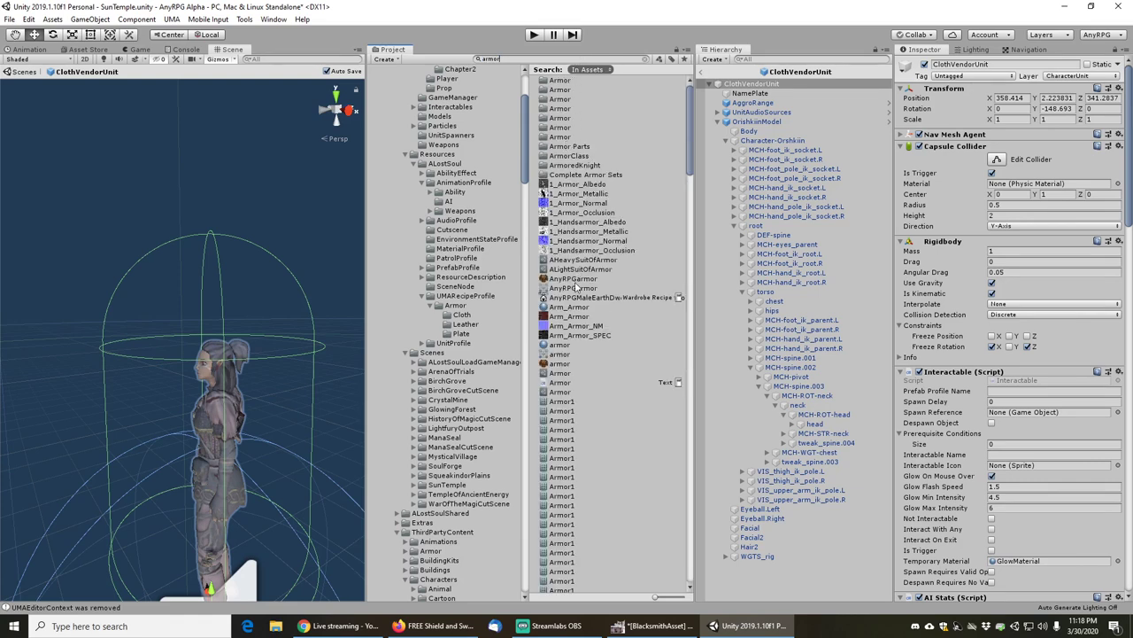
{"action": "left_click", "coordinate": [560, 372]}
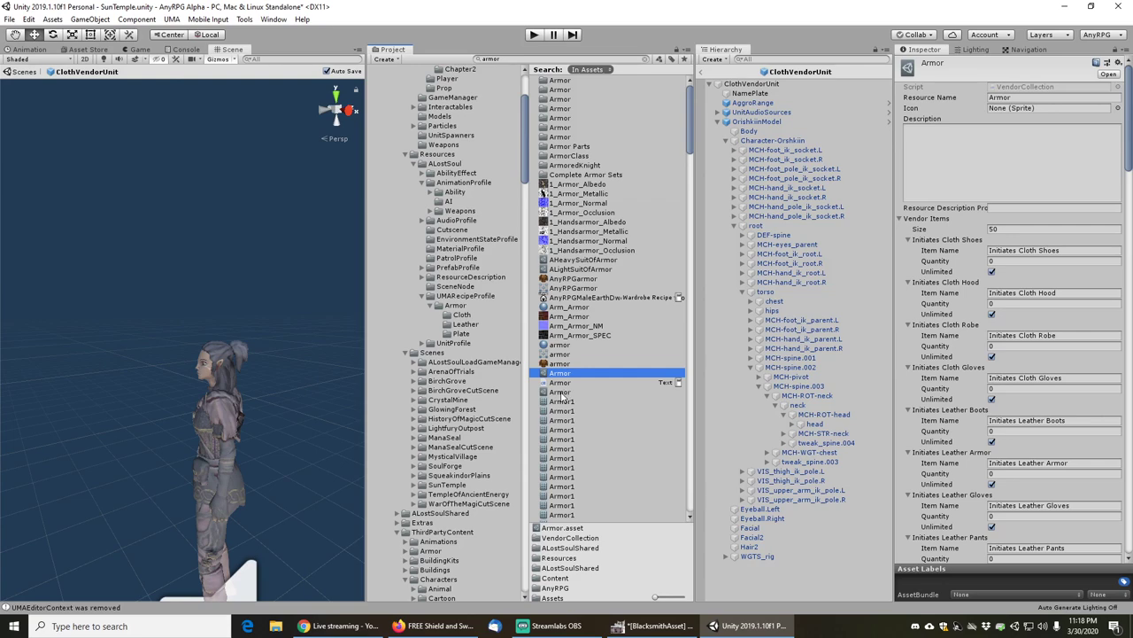
{"action": "mouse_move", "coordinate": [1129, 93]}
{"action": "left_mouse_down"}
{"action": "mouse_move", "coordinate": [1128, 422]}
{"action": "mouse_move", "coordinate": [1122, 86]}
{"action": "left_mouse_up"}
{"action": "left_click", "coordinate": [565, 374]}
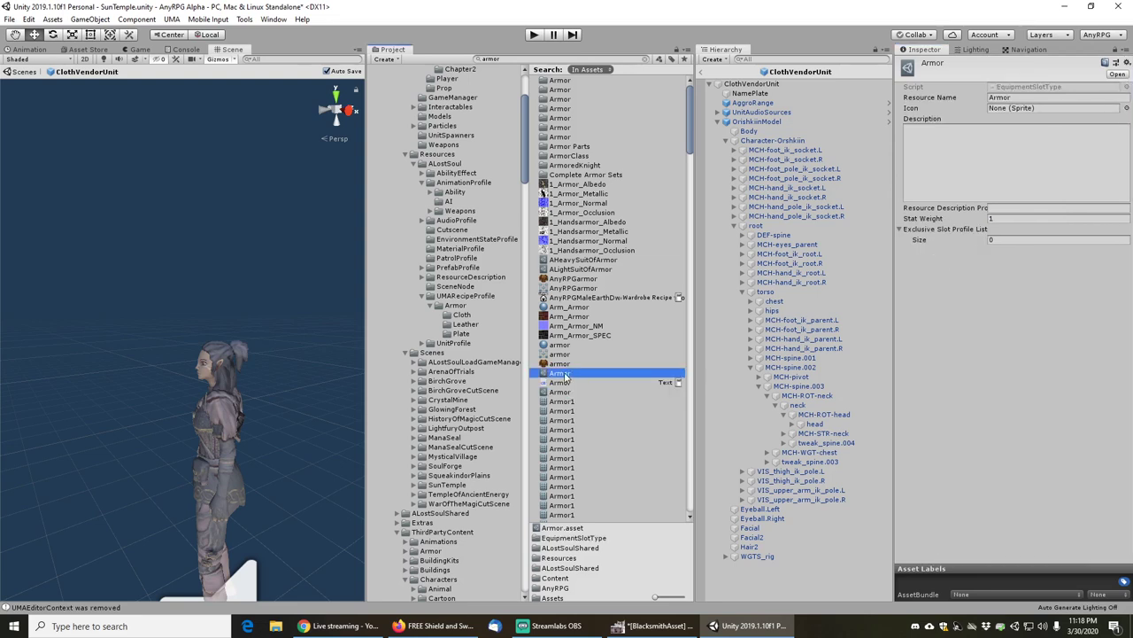
{"action": "left_click", "coordinate": [645, 60]}
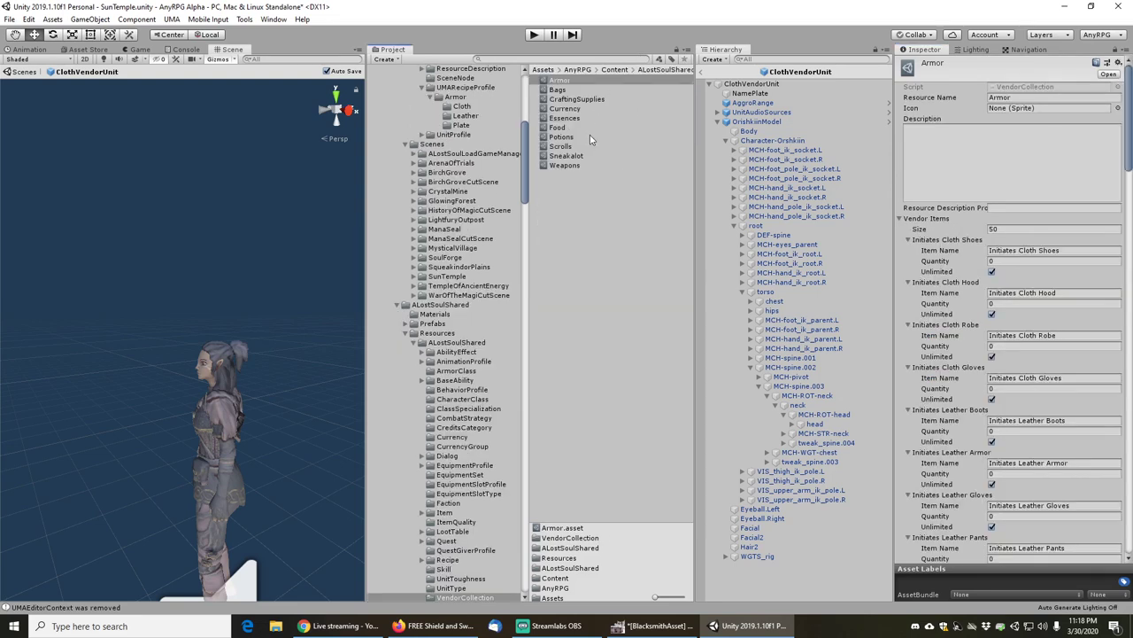
{"action": "left_click", "coordinate": [558, 90]}
{"action": "key", "text": "Up"}
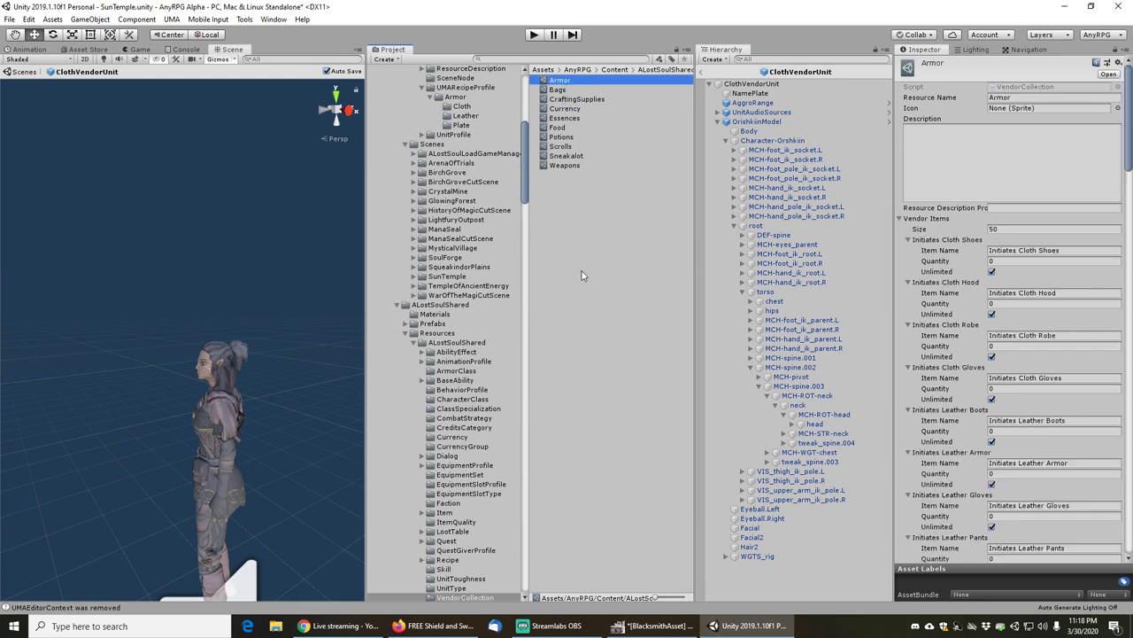
- Make three duplicates of the Armor vendor collection
{"action": "key", "text": "ctrl+d"}
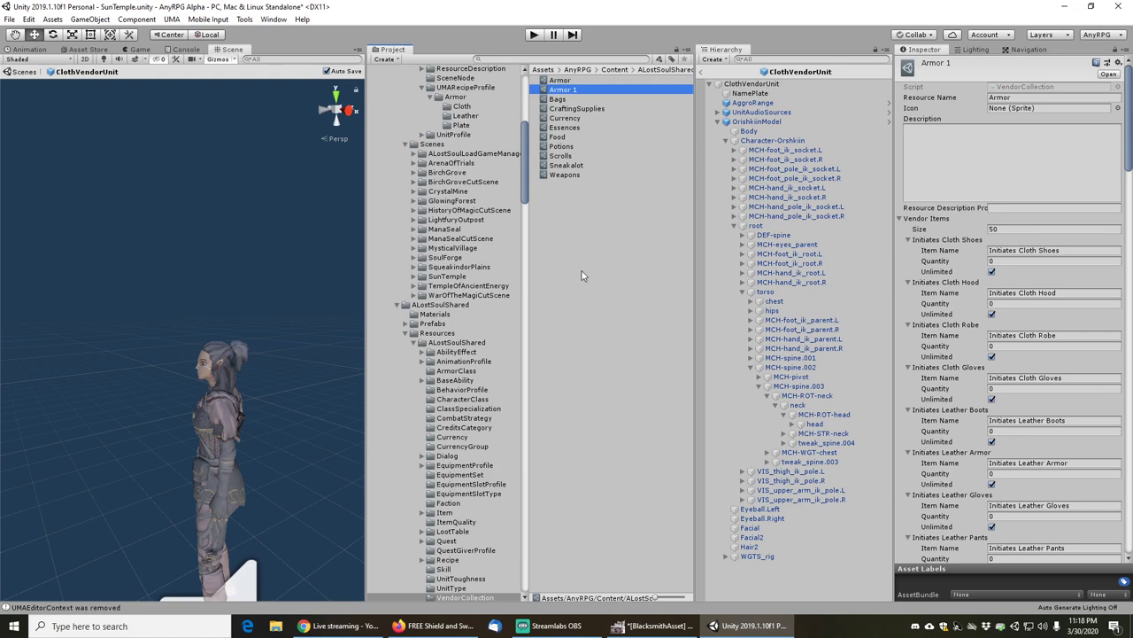
{"action": "key", "text": "ctrl+d"}
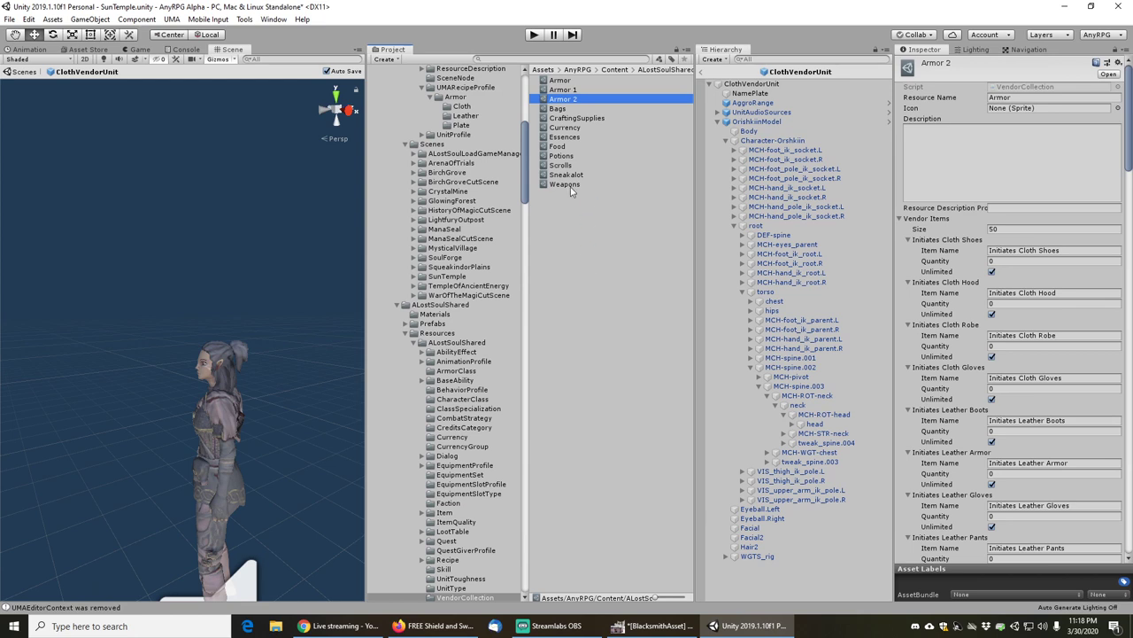
{"action": "key", "text": "ctrl+d"}
- Rename the duplicated vendor collection Armor 1 as ClothArmor
{"action": "key", "text": "Up"}
{"action": "key", "text": "Up"}
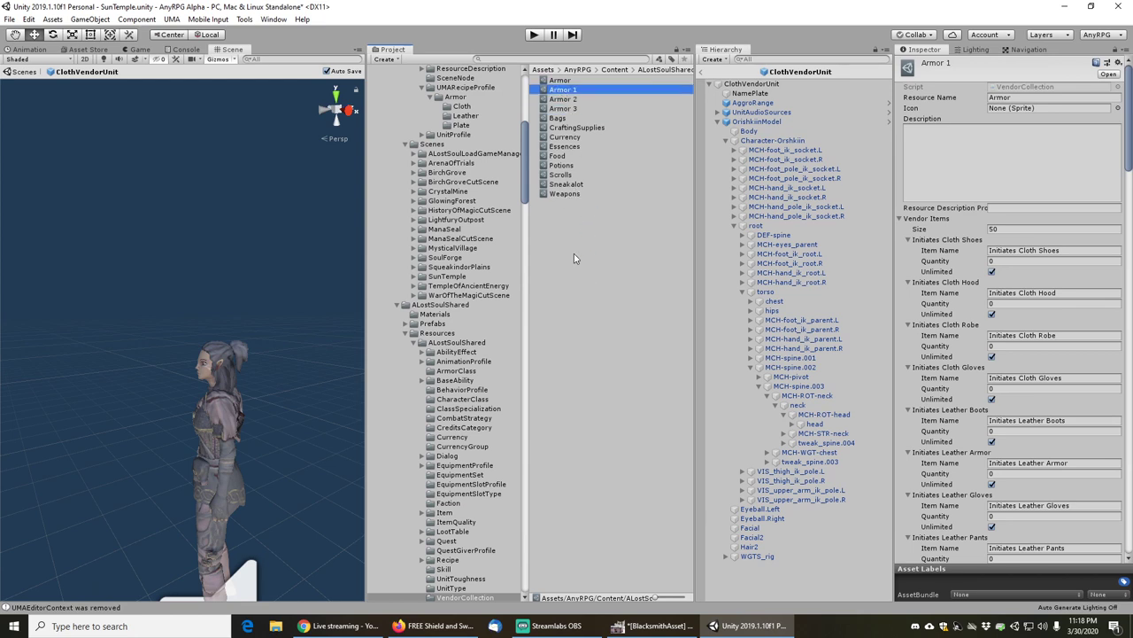
{"action": "key", "text": "F2"}
{"action": "key", "text": "Home"}
{"action": "type", "text": "Cloth"}
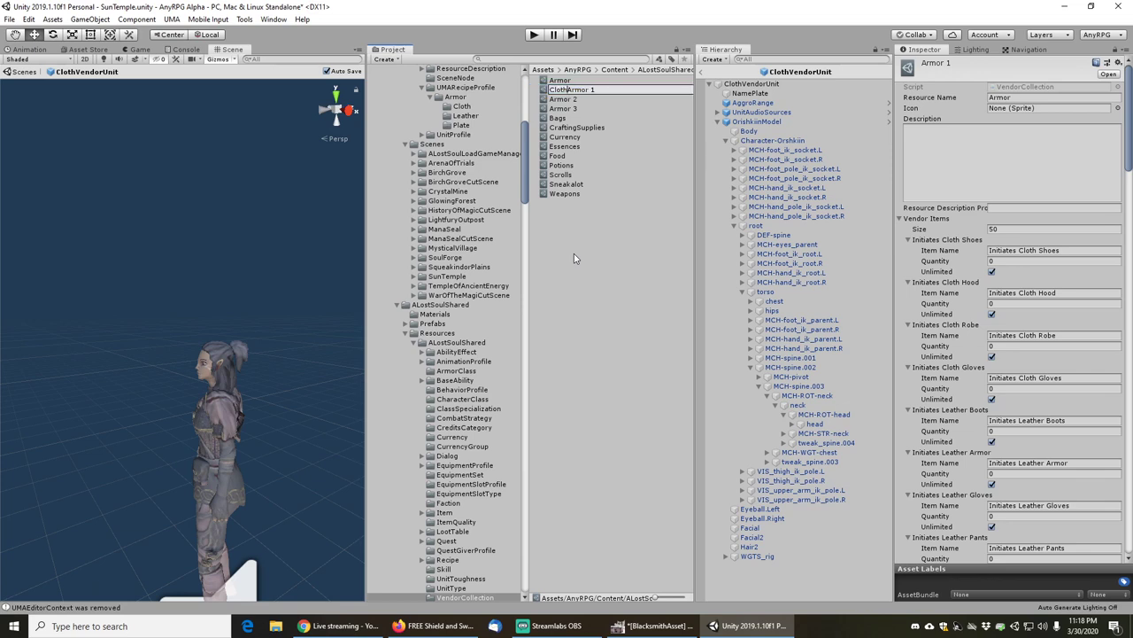
{"action": "key", "text": "End"}
{"action": "key", "text": "BackSpace"}
{"action": "key", "text": "BackSpace"}
{"action": "key", "text": "Return"}
- Set the Resource Name of the ClothArmor collection to Cloth Armor
{"action": "left_click", "coordinate": [1051, 96]}
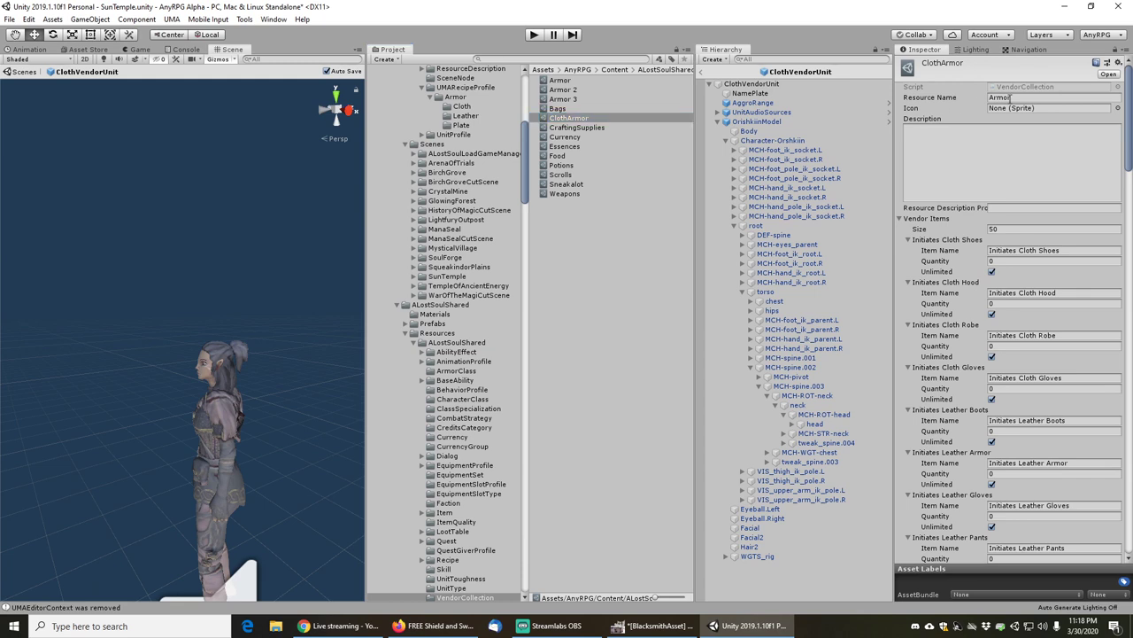
{"action": "key", "text": "Home"}
{"action": "type", "text": "Cloth"}
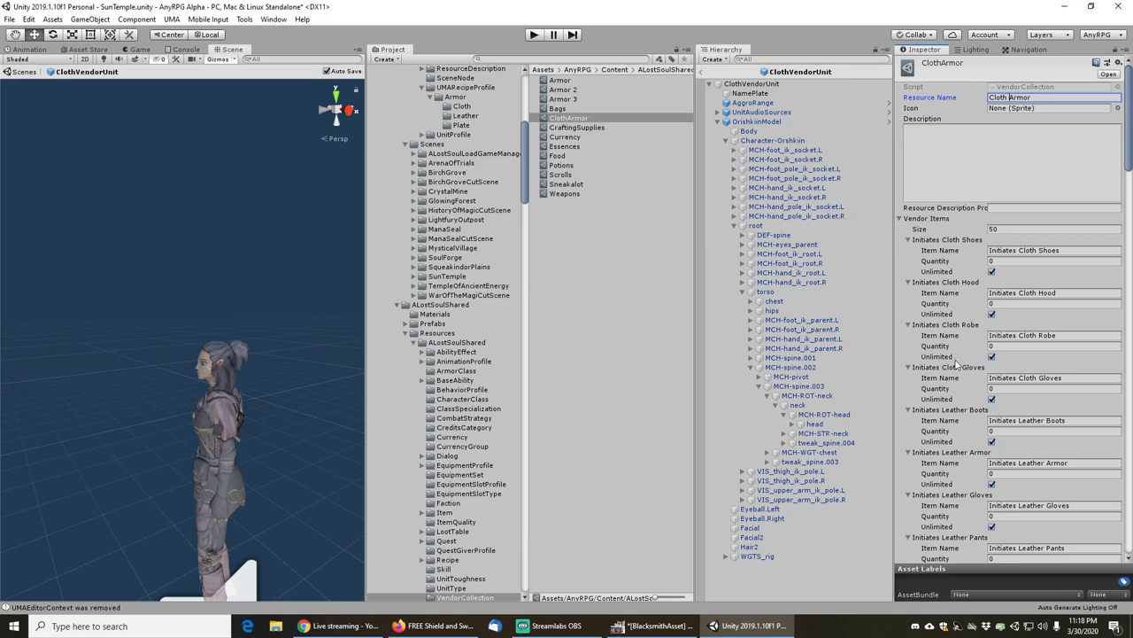
- Delete the Initiates Leather Boots, Armor, Gloves, Pants and Shoulders entries from ClothArmor's Vendor Items
{"action": "right_click", "coordinate": [948, 412]}
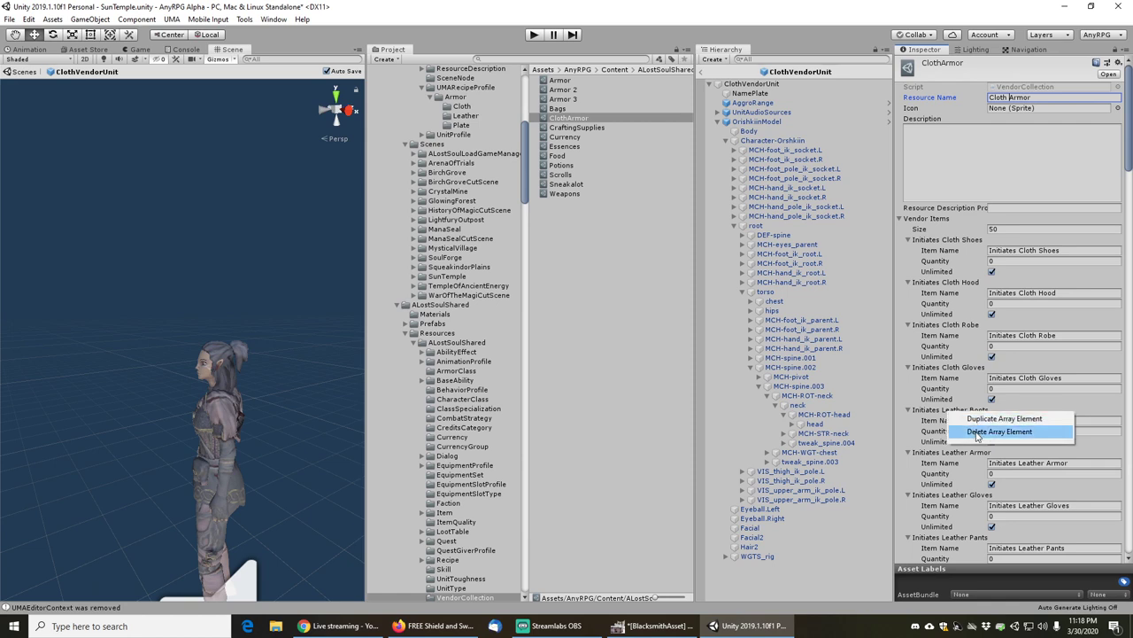
{"action": "left_click", "coordinate": [970, 433]}
{"action": "right_click", "coordinate": [953, 412]}
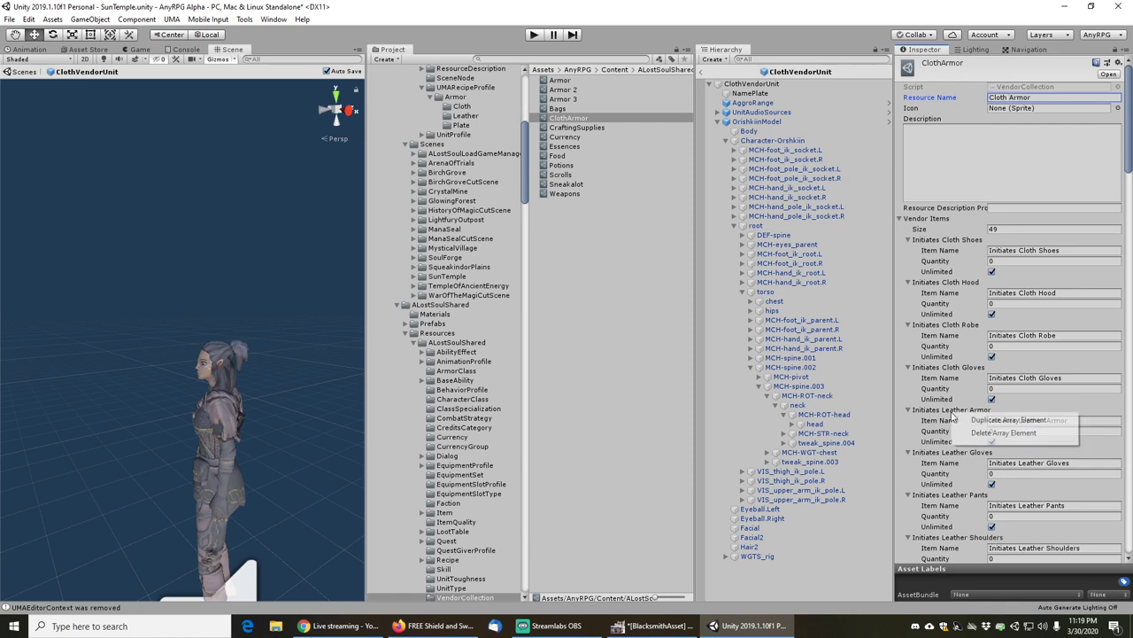
{"action": "left_click", "coordinate": [973, 433]}
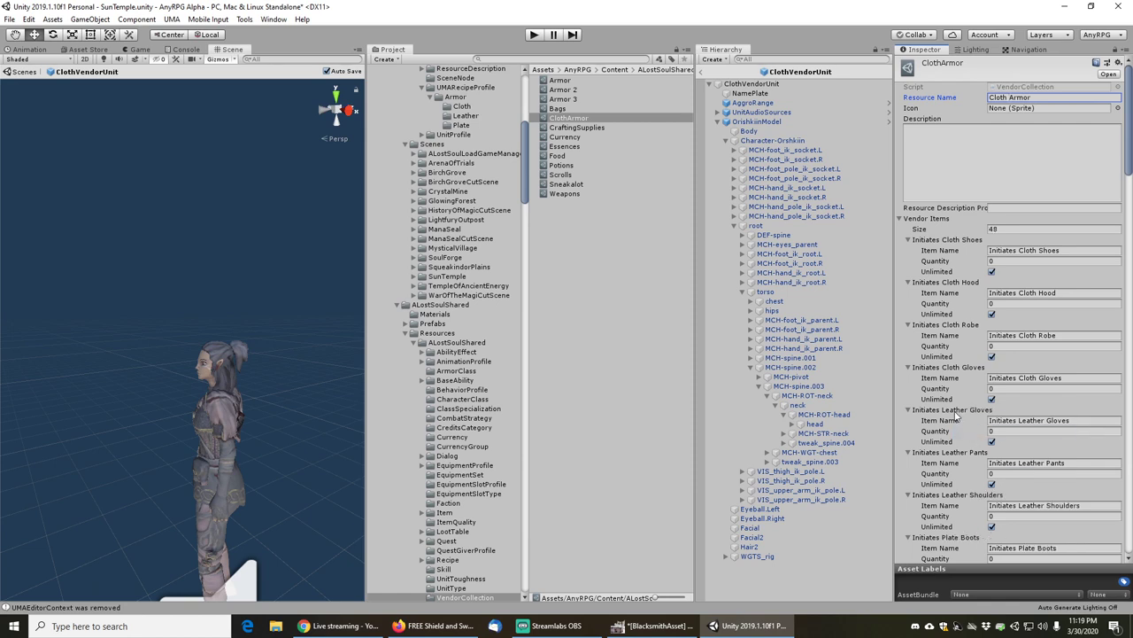
{"action": "right_click", "coordinate": [955, 414]}
{"action": "left_click", "coordinate": [971, 433]}
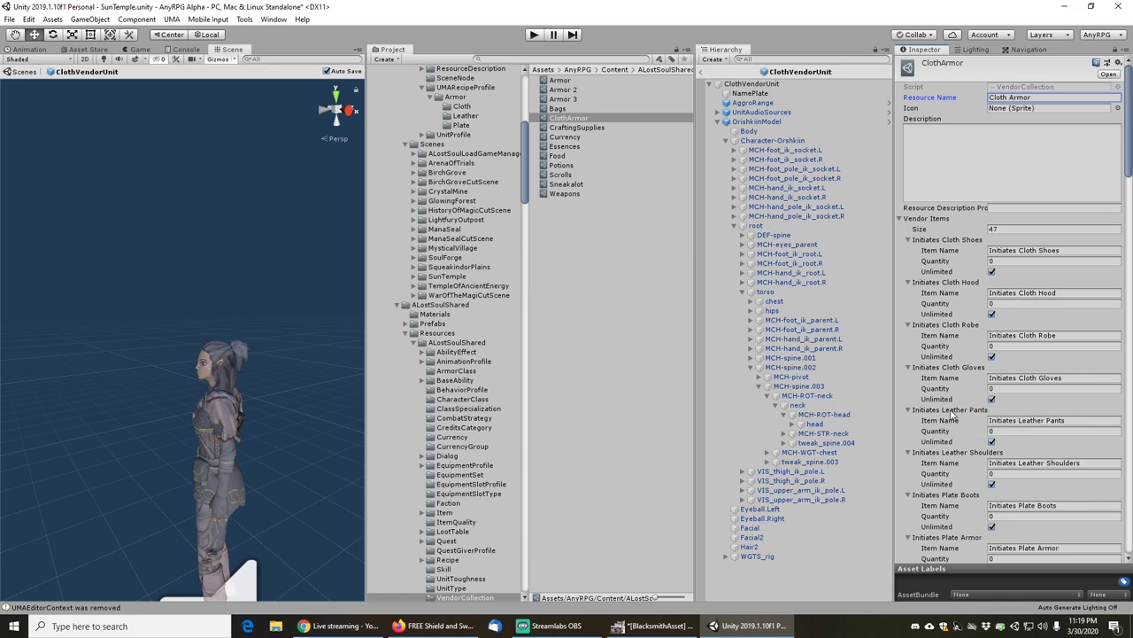
{"action": "right_click", "coordinate": [953, 414]}
{"action": "left_click", "coordinate": [971, 433]}
{"action": "right_click", "coordinate": [958, 414]}
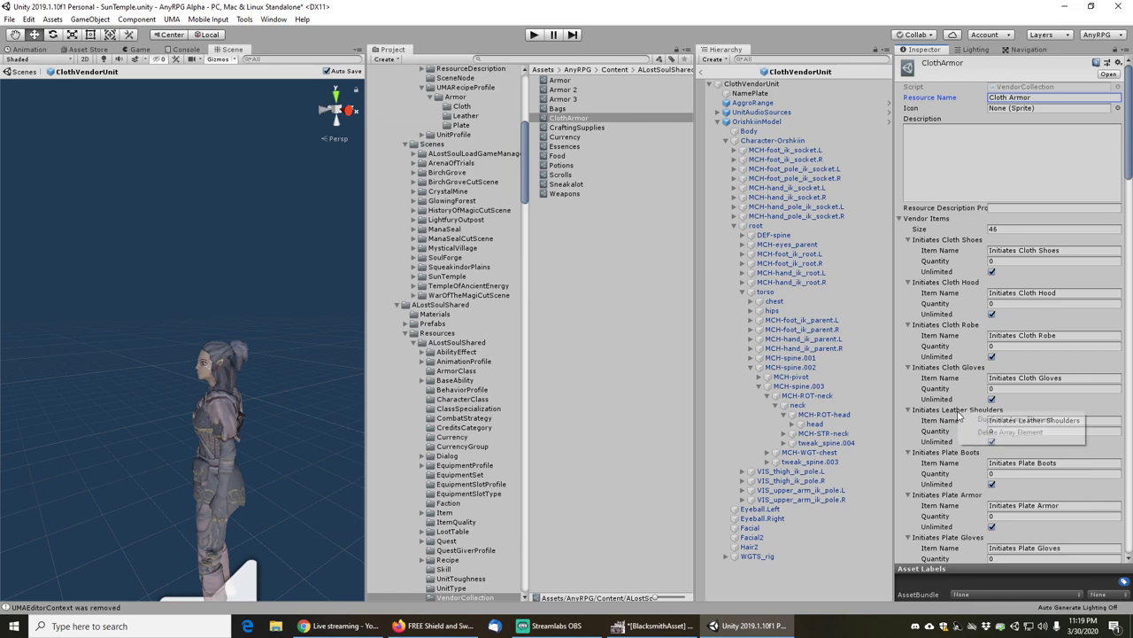
{"action": "left_click", "coordinate": [971, 433]}
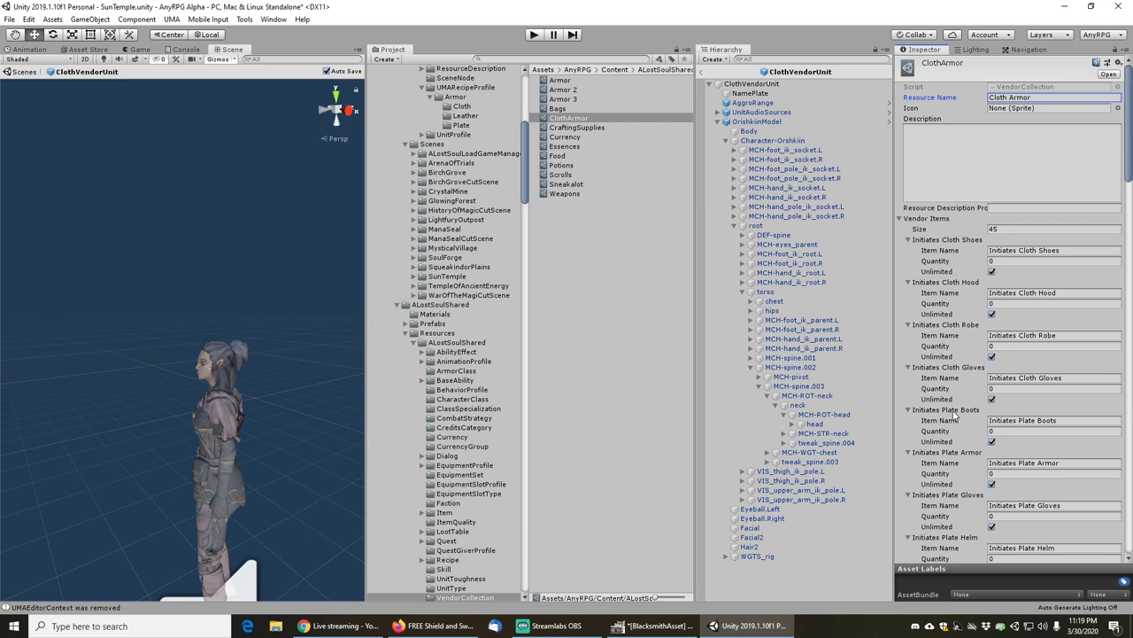
- Delete the Initiates Plate Boots, Armor, Gloves, Helm and Legs entries from ClothArmor's Vendor Items
{"action": "right_click", "coordinate": [955, 414]}
{"action": "left_click", "coordinate": [971, 433]}
{"action": "right_click", "coordinate": [955, 414]}
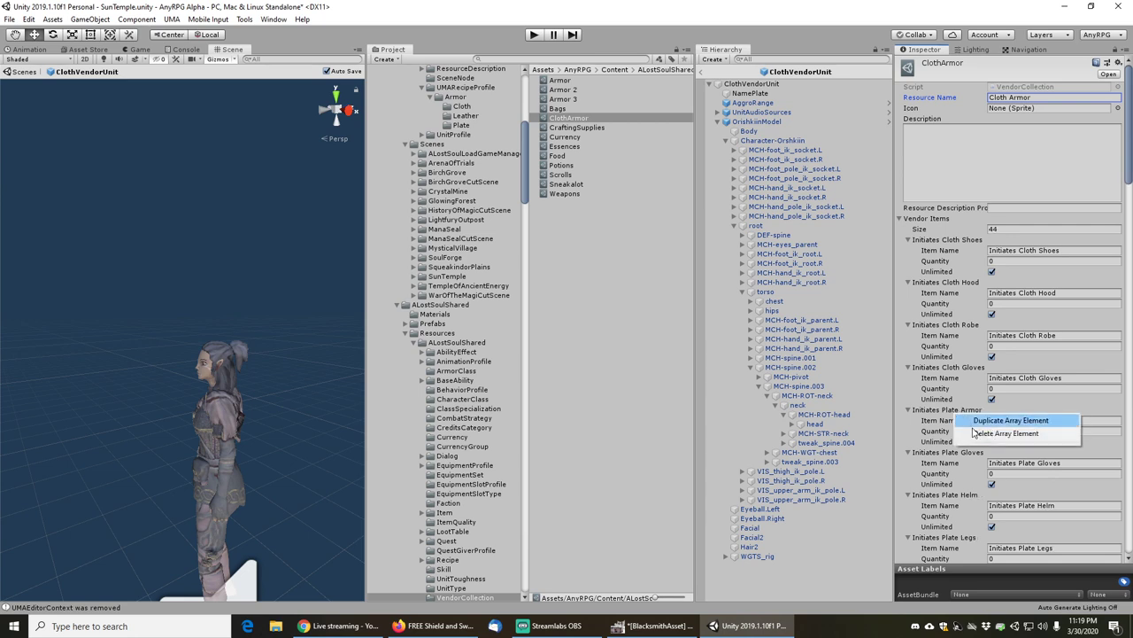
{"action": "left_click", "coordinate": [971, 433]}
{"action": "right_click", "coordinate": [950, 414]}
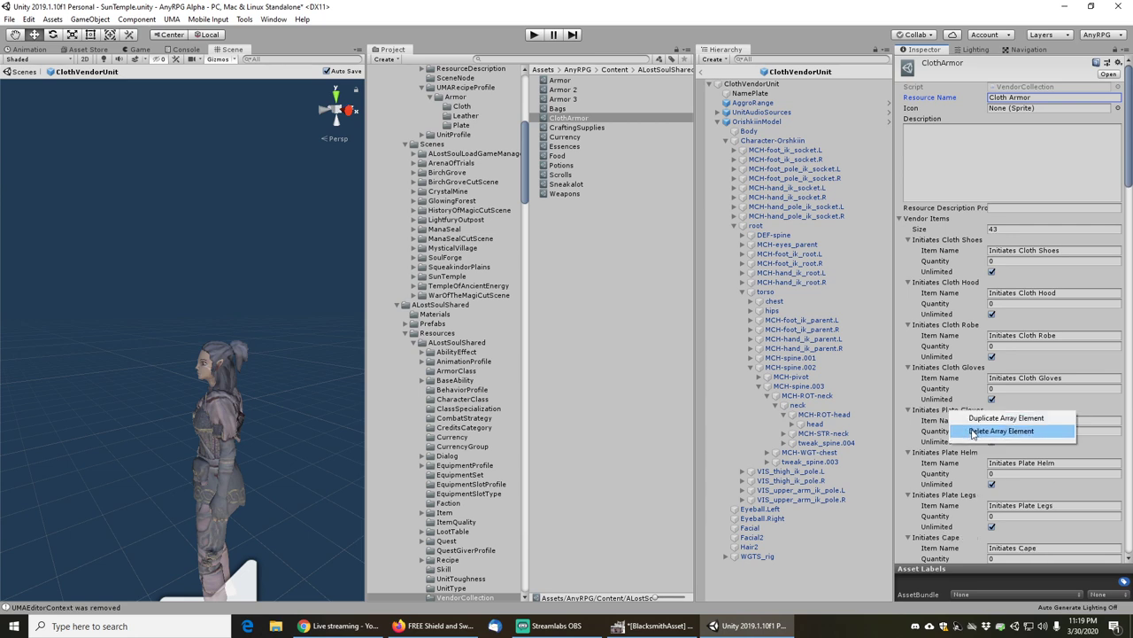
{"action": "left_click", "coordinate": [963, 428]}
{"action": "right_click", "coordinate": [950, 414]}
{"action": "left_click", "coordinate": [971, 431]}
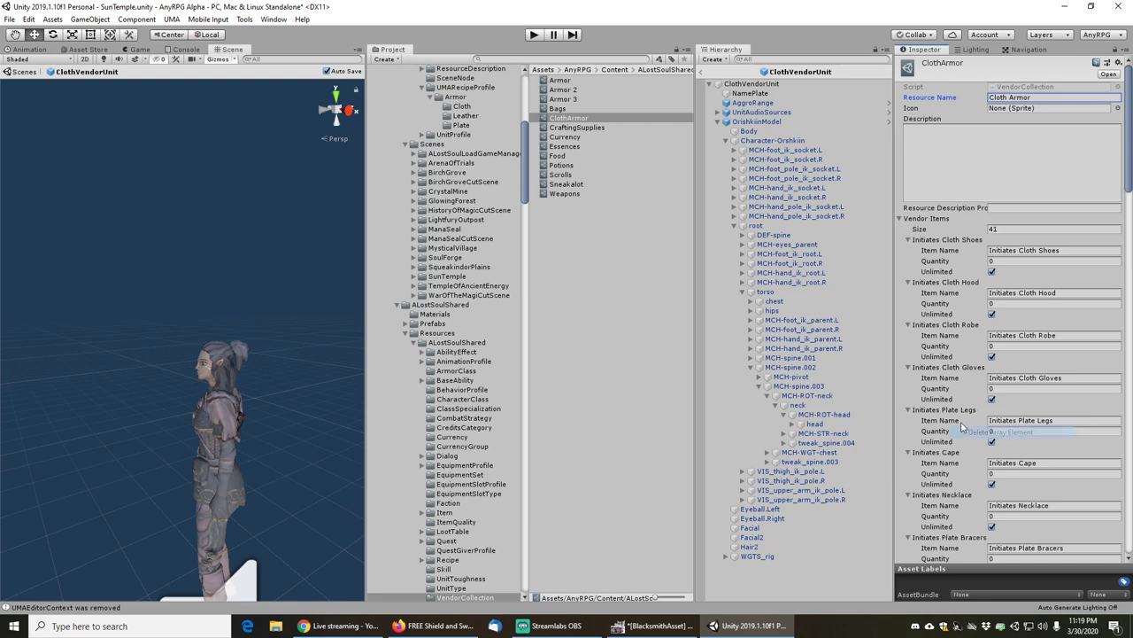
{"action": "right_click", "coordinate": [950, 415]}
{"action": "left_click", "coordinate": [972, 432]}
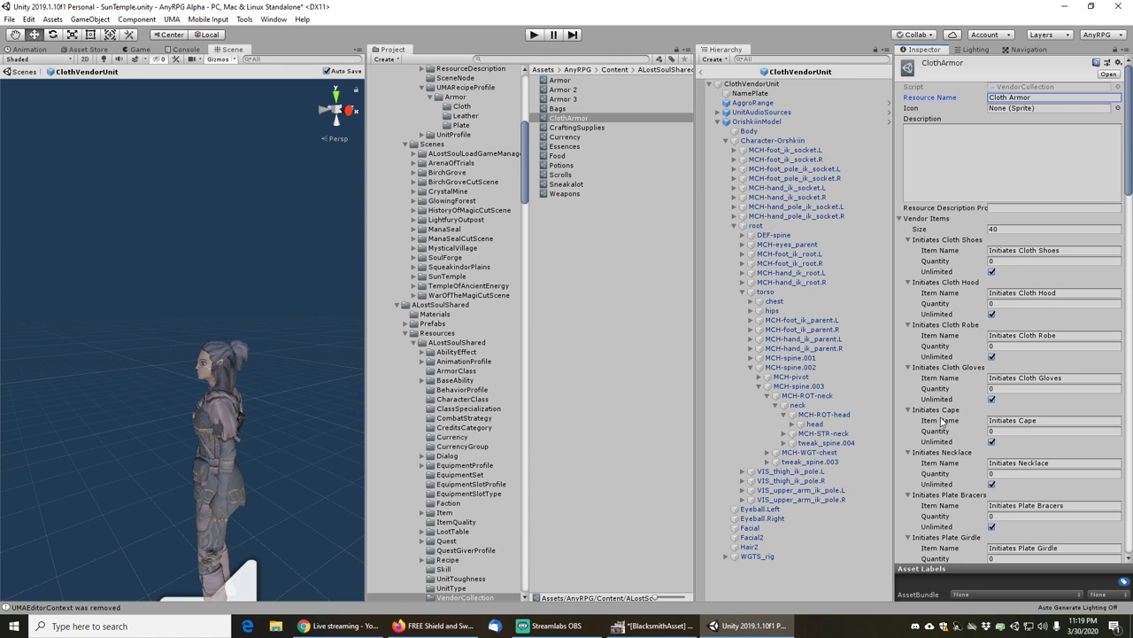
- Remove Initiates Necklace, Initiates Plate Bracers and Initiates Plate Girdle from ClothArmor's Vendor Items
{"action": "scroll", "coordinate": [943, 420], "scroll_direction": "down", "scroll_amount": 3}
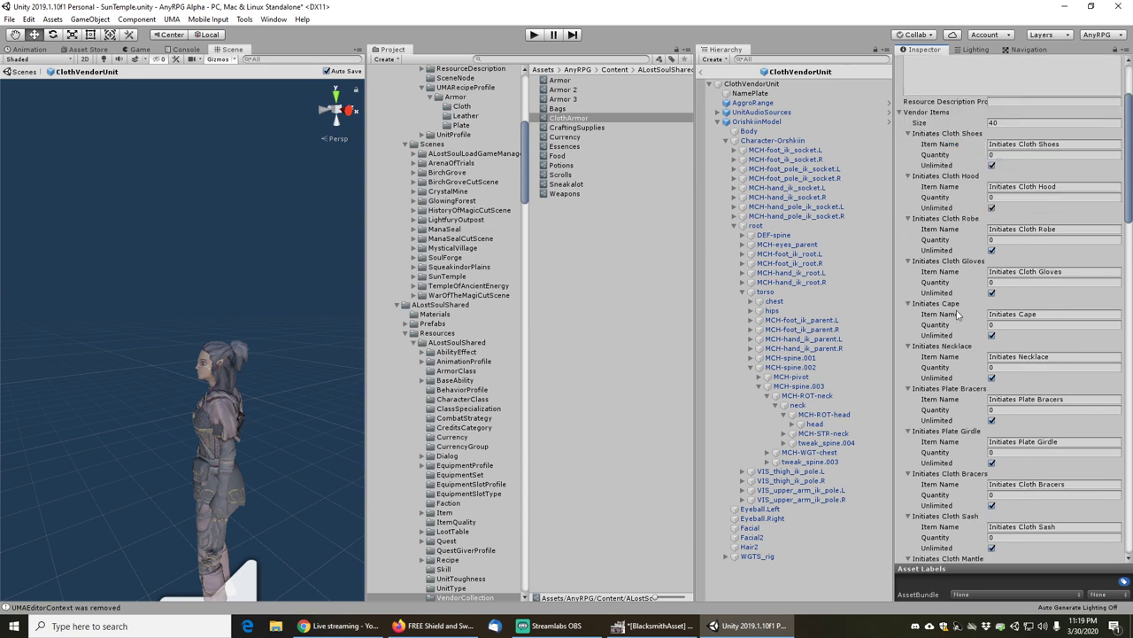
{"action": "right_click", "coordinate": [954, 356]}
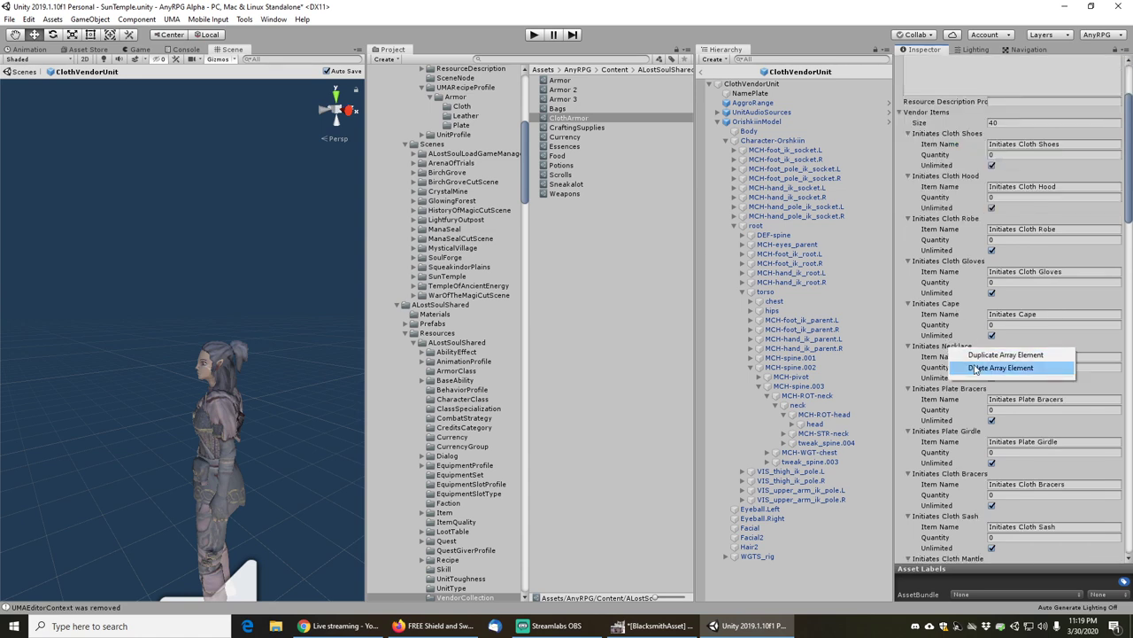
{"action": "left_click", "coordinate": [960, 368]}
{"action": "right_click", "coordinate": [960, 355]}
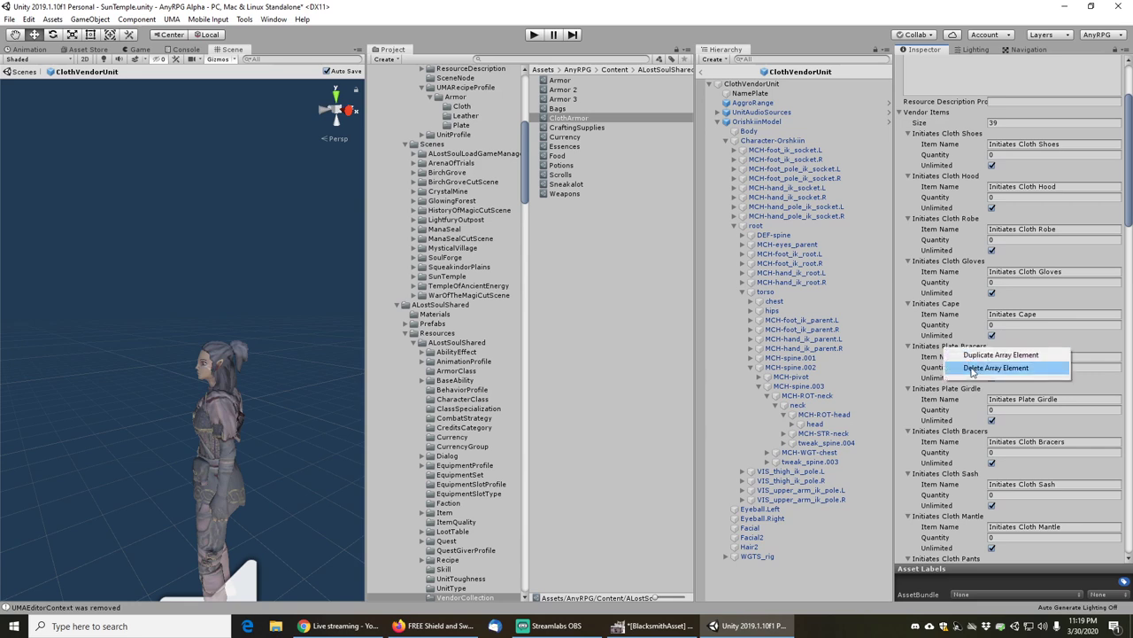
{"action": "left_click", "coordinate": [973, 369]}
{"action": "right_click", "coordinate": [946, 353]}
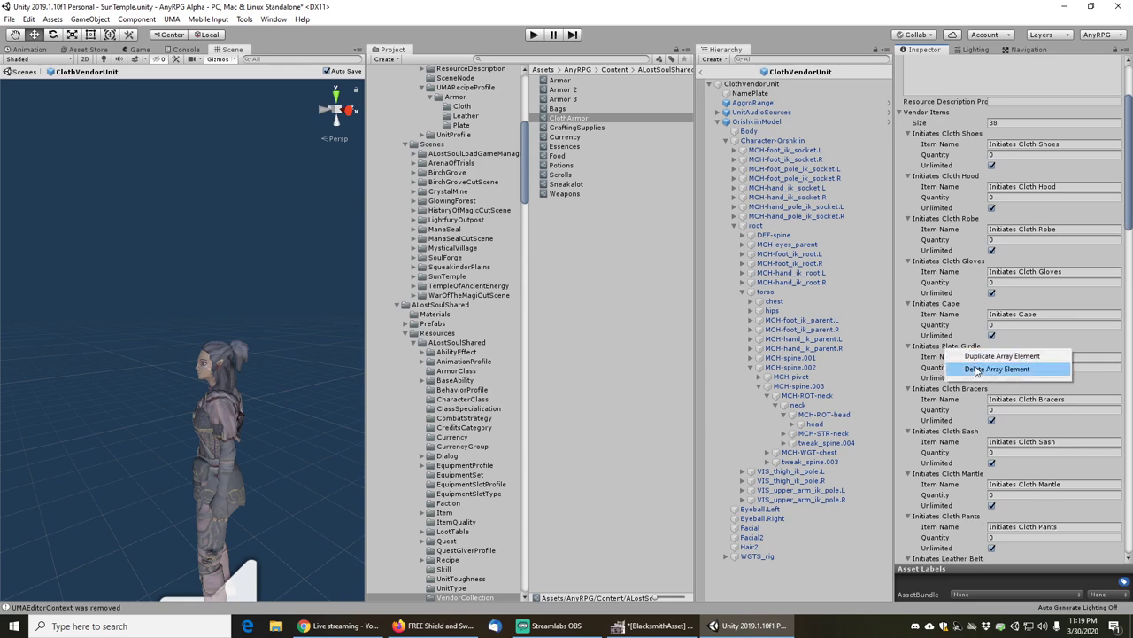
{"action": "left_click", "coordinate": [978, 372]}
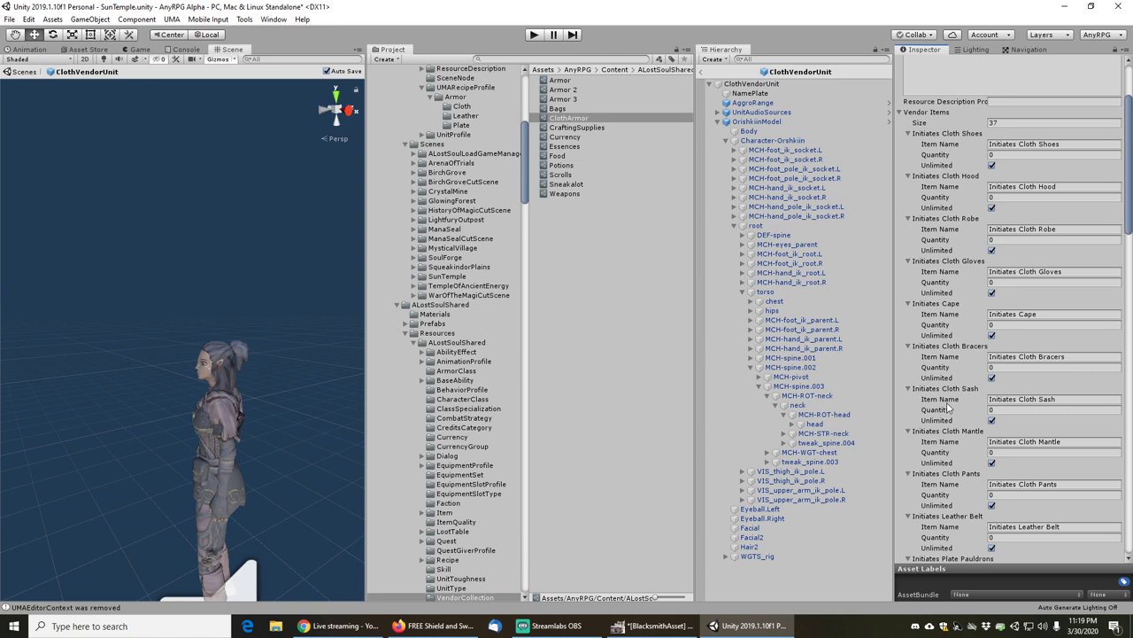
- Remove Initiates Leather Belt, Plate Pauldrons, Leather Bracers and Leather Headband from ClothArmor's Vendor Items
{"action": "scroll", "coordinate": [946, 413], "scroll_direction": "down", "scroll_amount": 3}
{"action": "scroll", "coordinate": [946, 413], "scroll_direction": "down", "scroll_amount": 3}
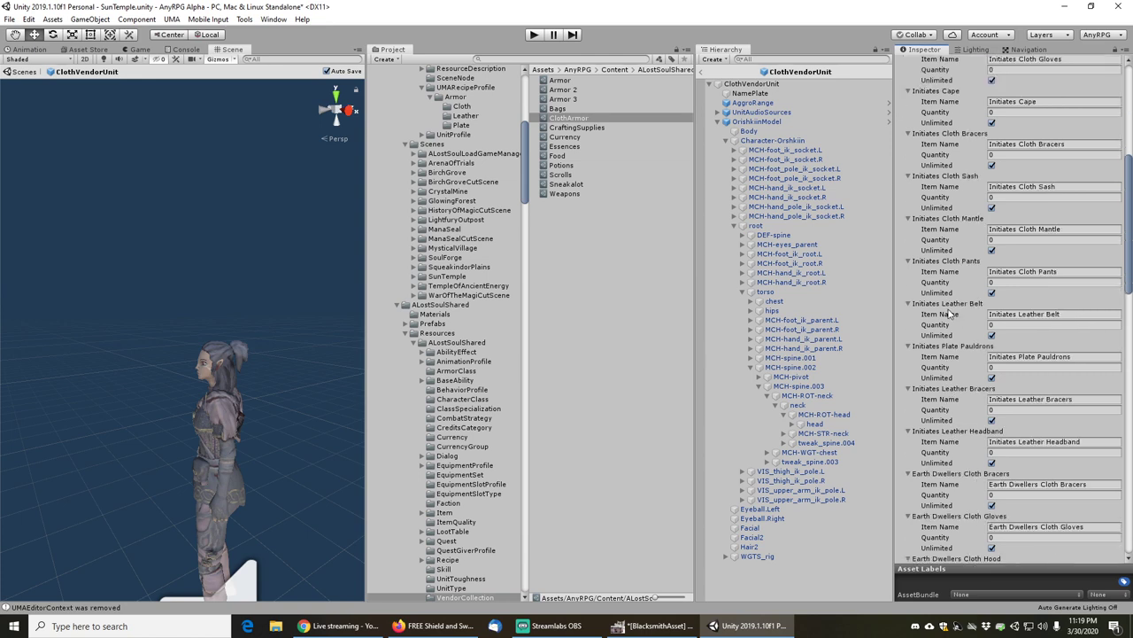
{"action": "right_click", "coordinate": [946, 310]}
{"action": "left_click", "coordinate": [964, 332]}
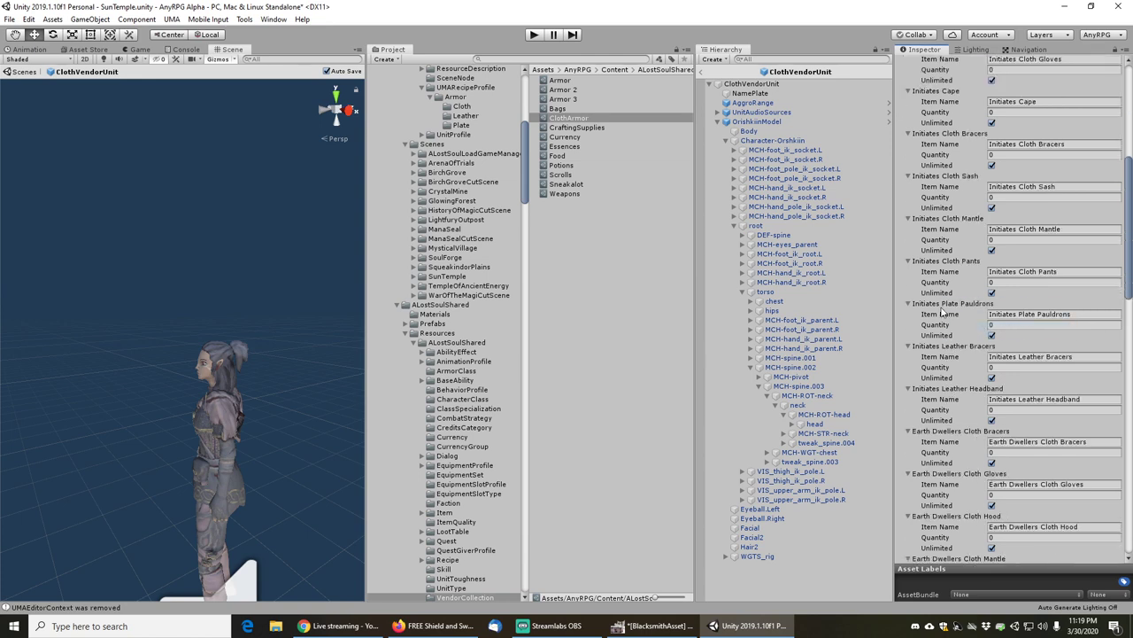
{"action": "right_click", "coordinate": [944, 310]}
{"action": "left_click", "coordinate": [965, 327]}
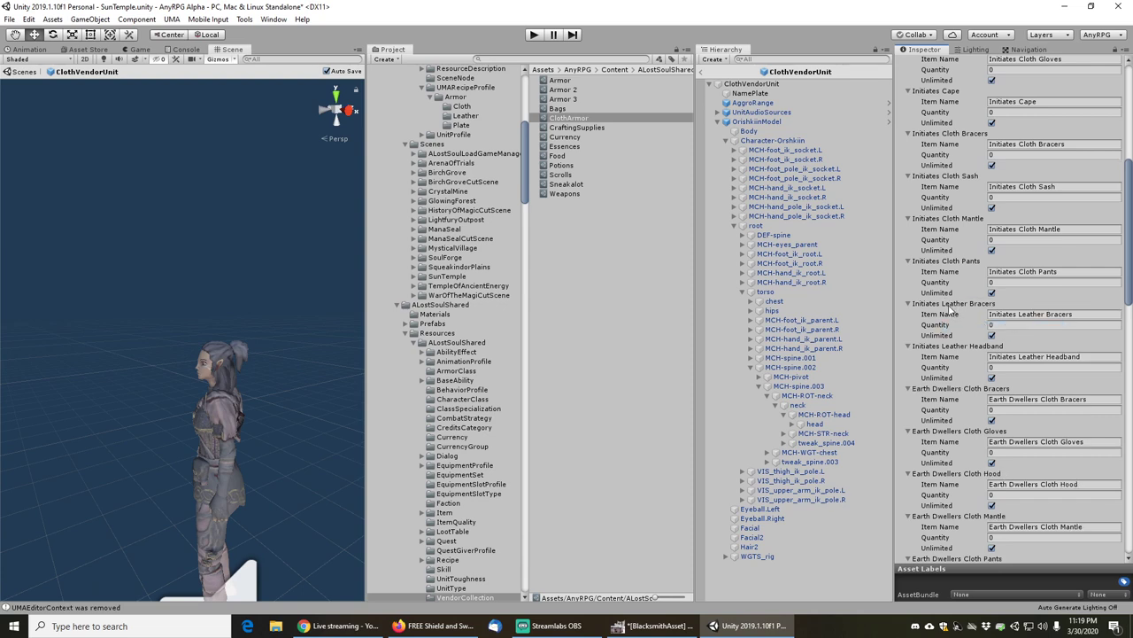
{"action": "right_click", "coordinate": [949, 310]}
{"action": "left_click", "coordinate": [970, 327]}
{"action": "right_click", "coordinate": [951, 308]}
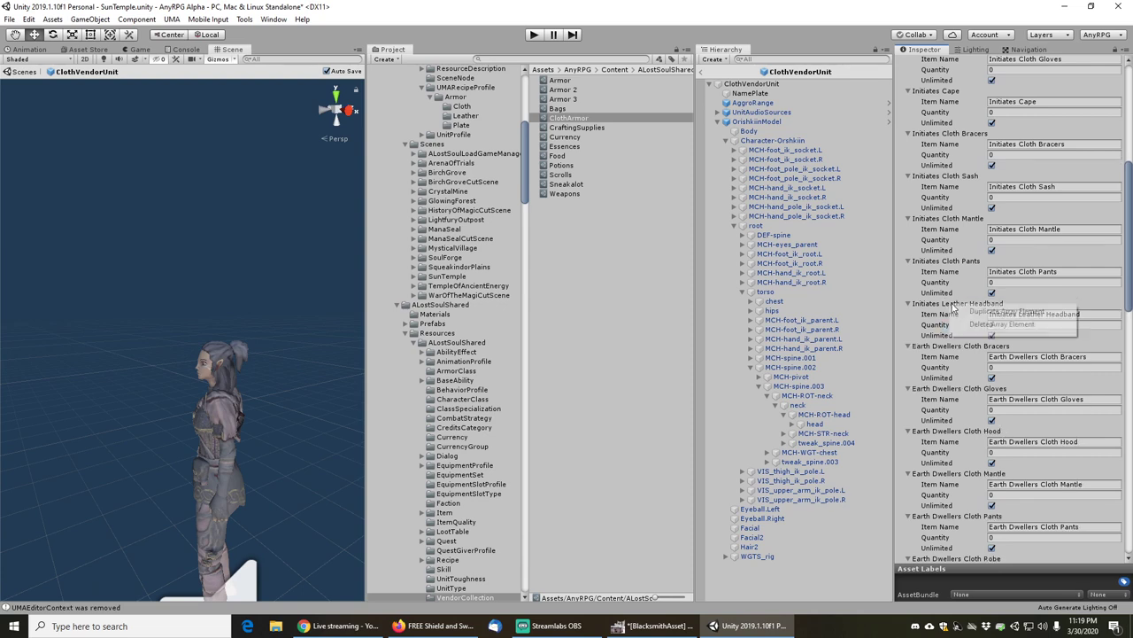
{"action": "left_click", "coordinate": [965, 322]}
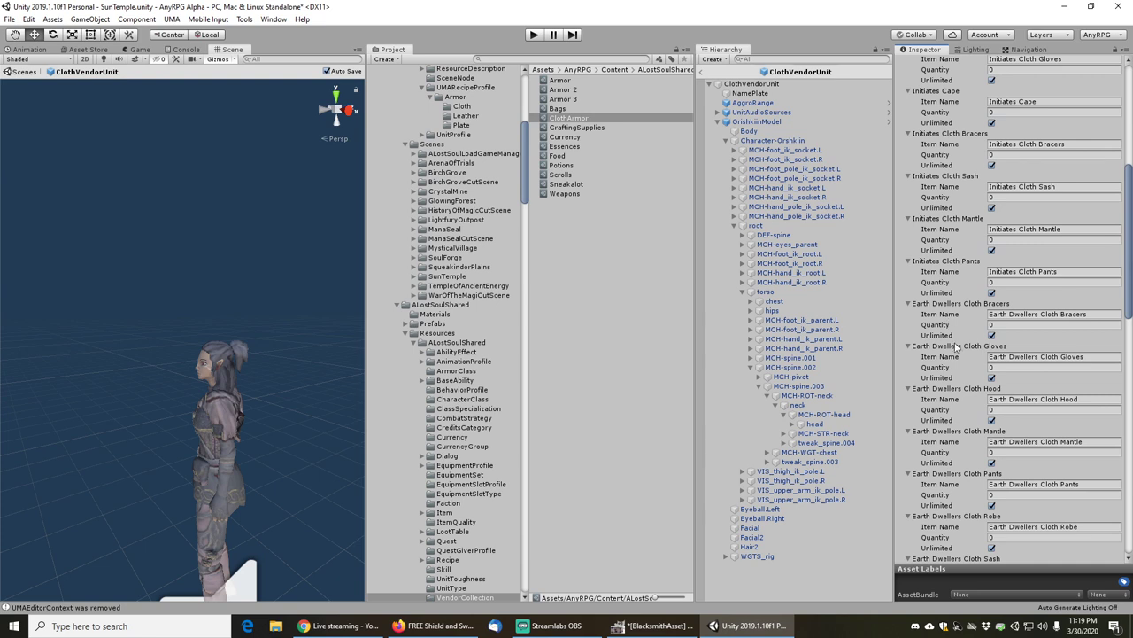
- Cut ClothArmor's Vendor Items list to a size of 19 to drop the trailing Earth Dwellers leather and plate entries
{"action": "scroll", "coordinate": [952, 371], "scroll_direction": "down", "scroll_amount": 5}
{"action": "scroll", "coordinate": [952, 370], "scroll_direction": "down", "scroll_amount": 5}
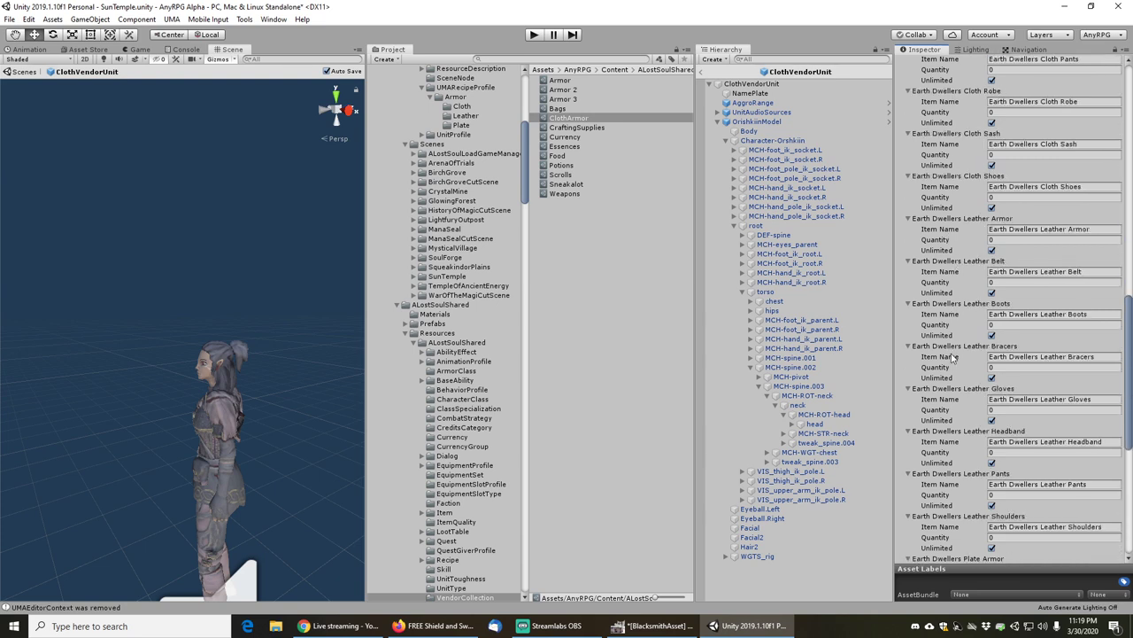
{"action": "scroll", "coordinate": [978, 395], "scroll_direction": "down", "scroll_amount": 8}
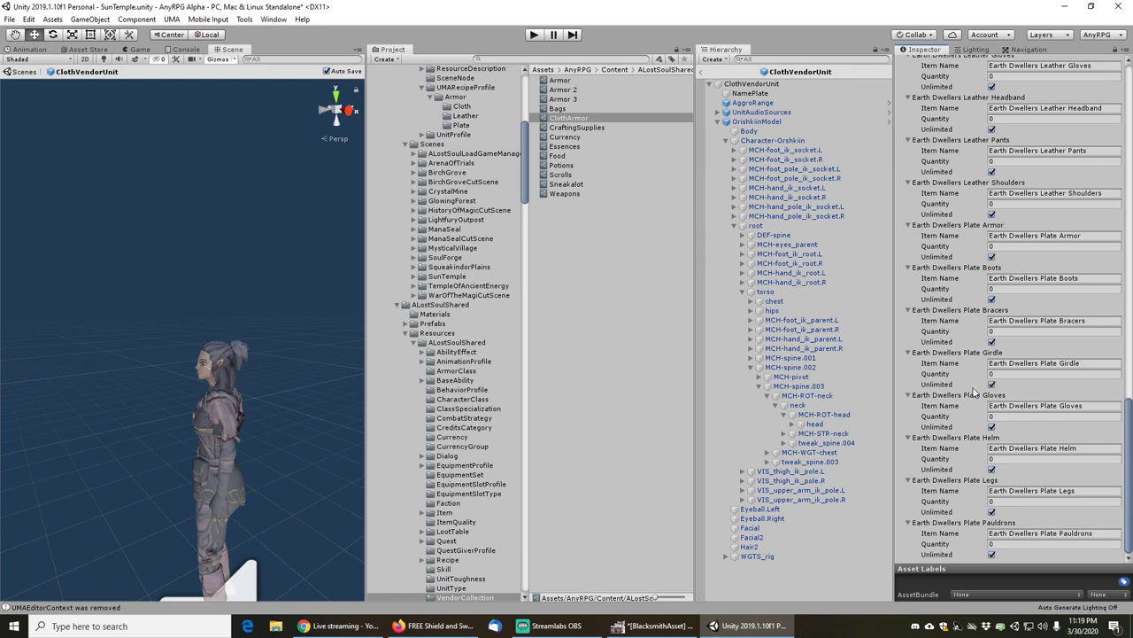
{"action": "scroll", "coordinate": [974, 391], "scroll_direction": "up", "scroll_amount": 5}
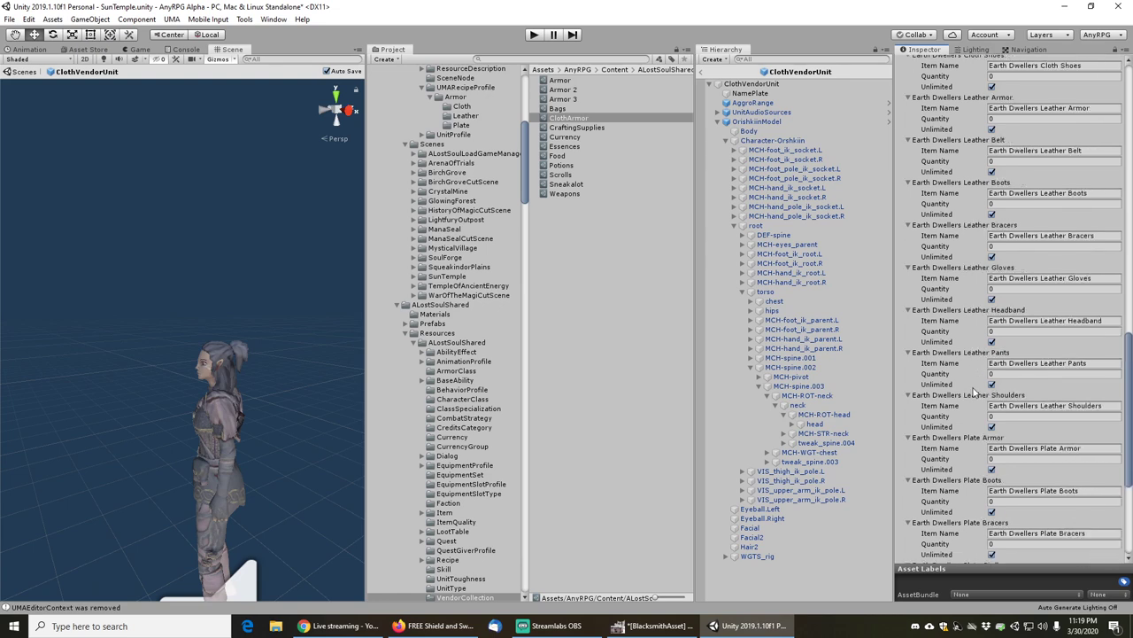
{"action": "scroll", "coordinate": [974, 390], "scroll_direction": "down", "scroll_amount": 5}
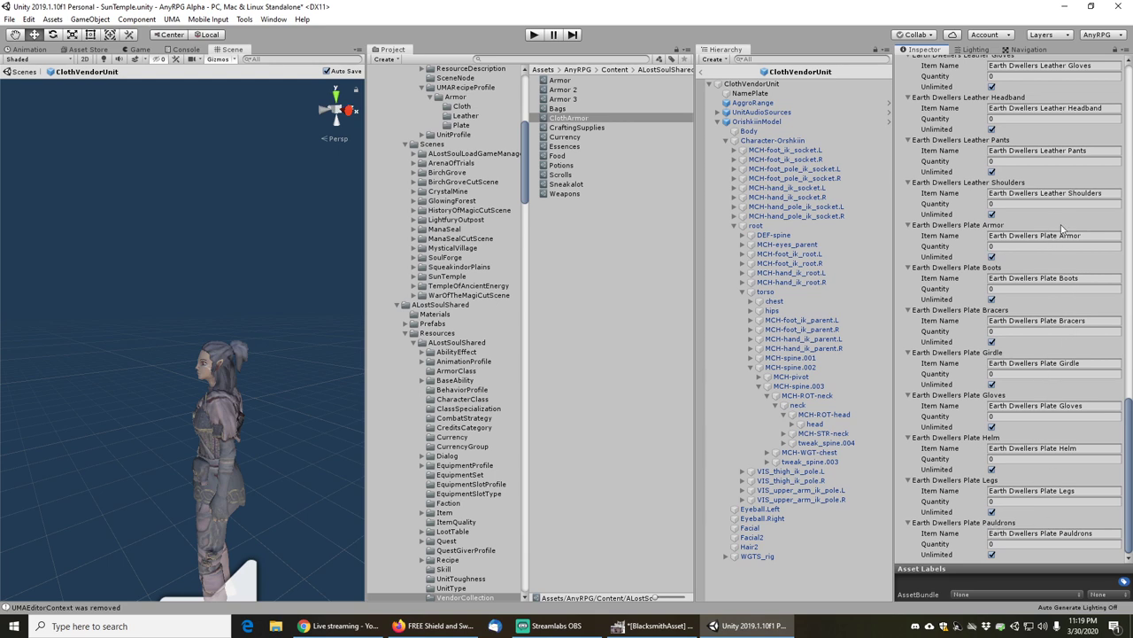
{"action": "scroll", "coordinate": [954, 316], "scroll_direction": "up", "scroll_amount": 7}
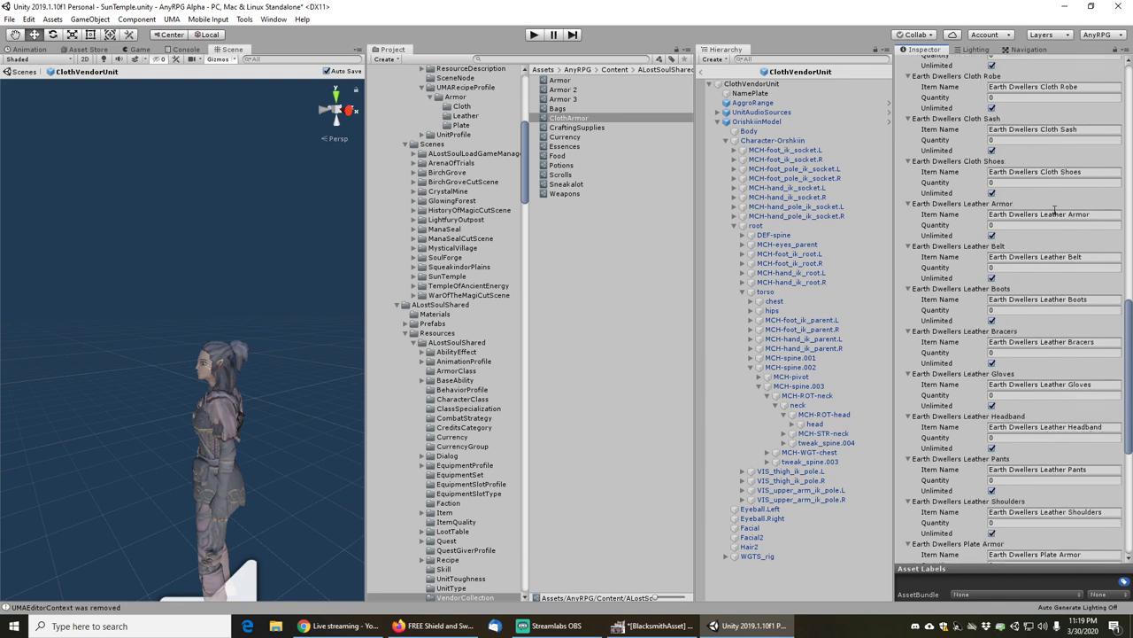
{"action": "scroll", "coordinate": [955, 252], "scroll_direction": "up", "scroll_amount": 10}
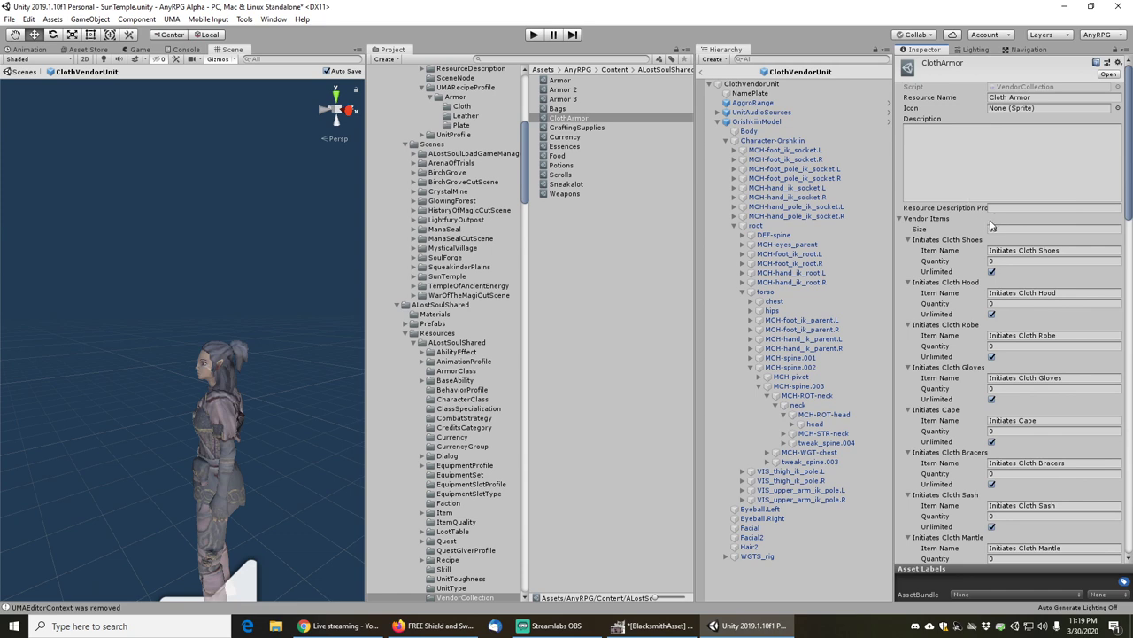
{"action": "left_click", "coordinate": [1008, 228]}
{"action": "key", "text": "Return"}
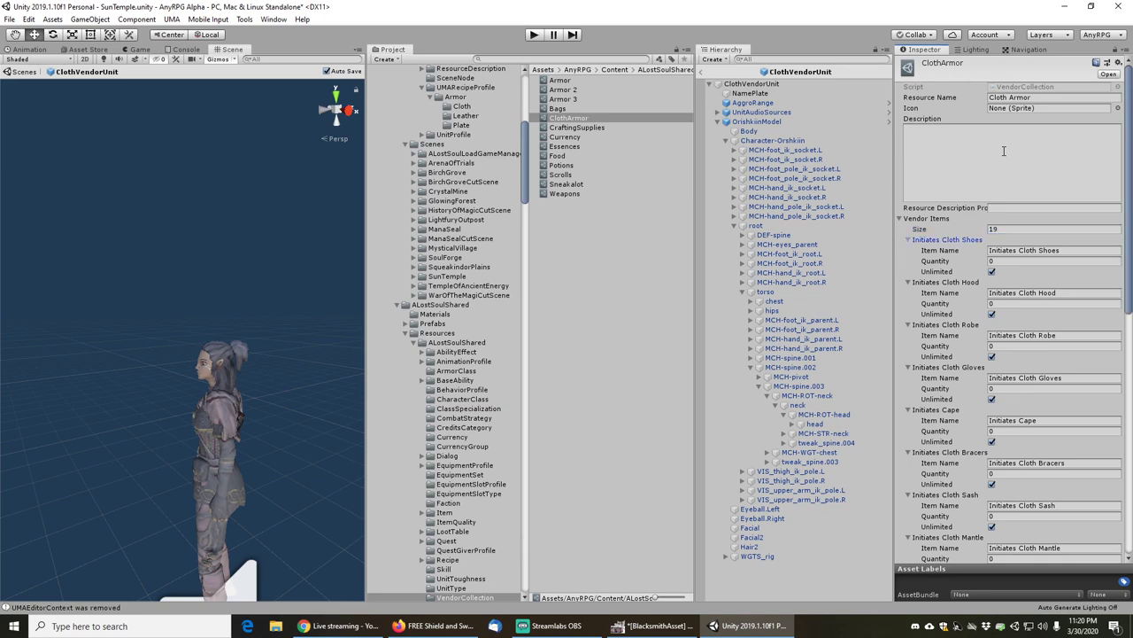
- Delete the Earth Dwellers Leather Armor and Earth Dwellers Leather Belt entries from ClothArmor's Vendor Items
{"action": "scroll", "coordinate": [983, 385], "scroll_direction": "down", "scroll_amount": 10}
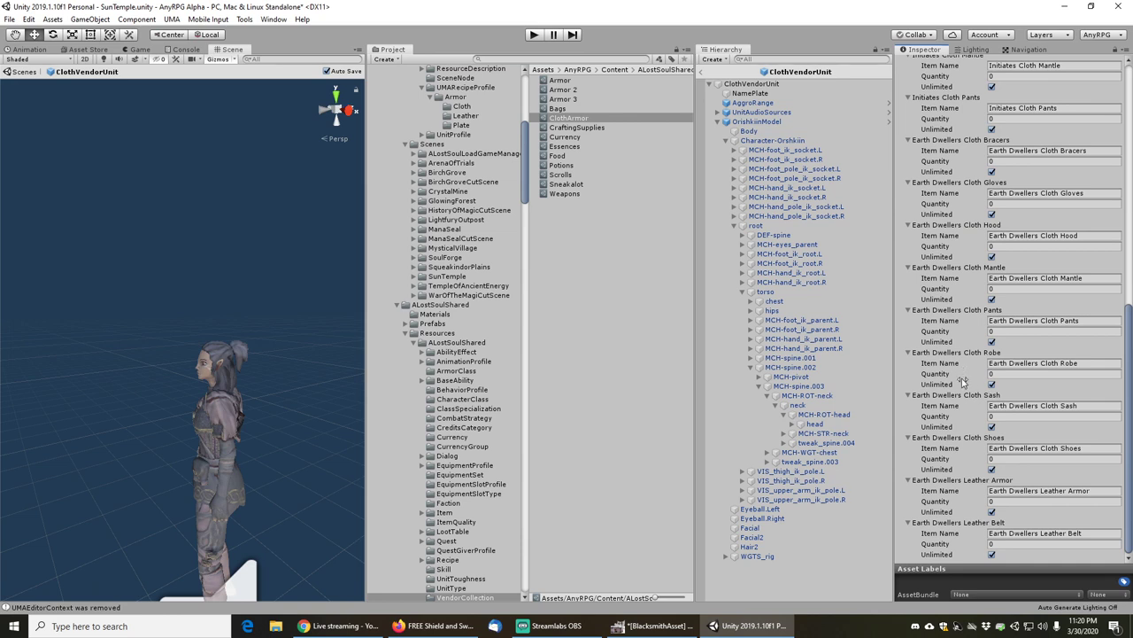
{"action": "right_click", "coordinate": [958, 482]}
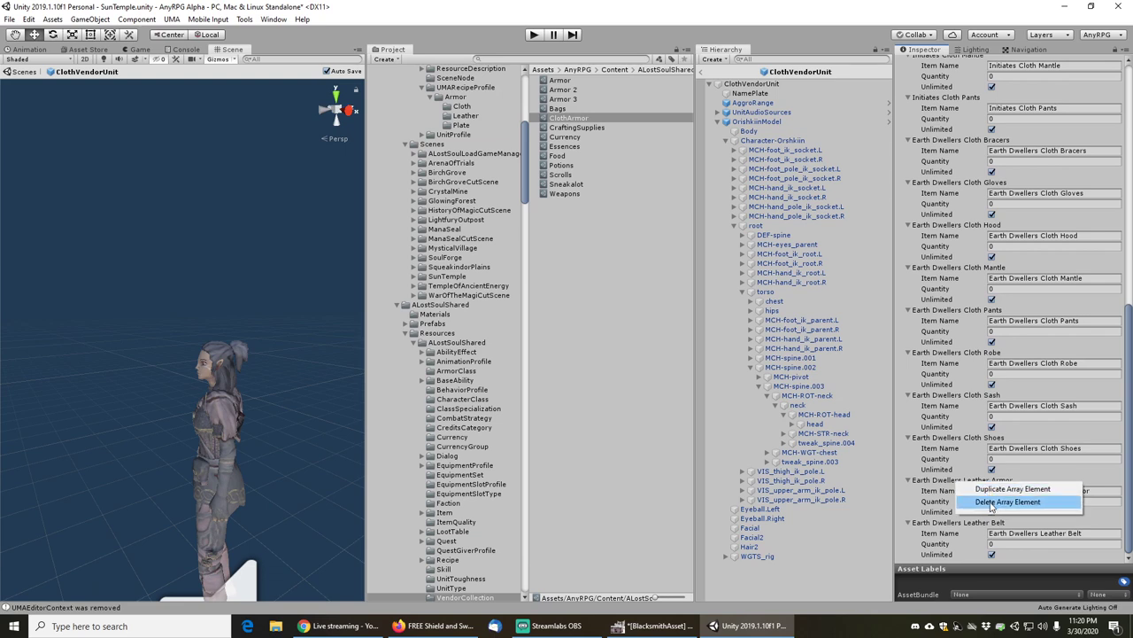
{"action": "left_click", "coordinate": [992, 502]}
{"action": "right_click", "coordinate": [945, 524]}
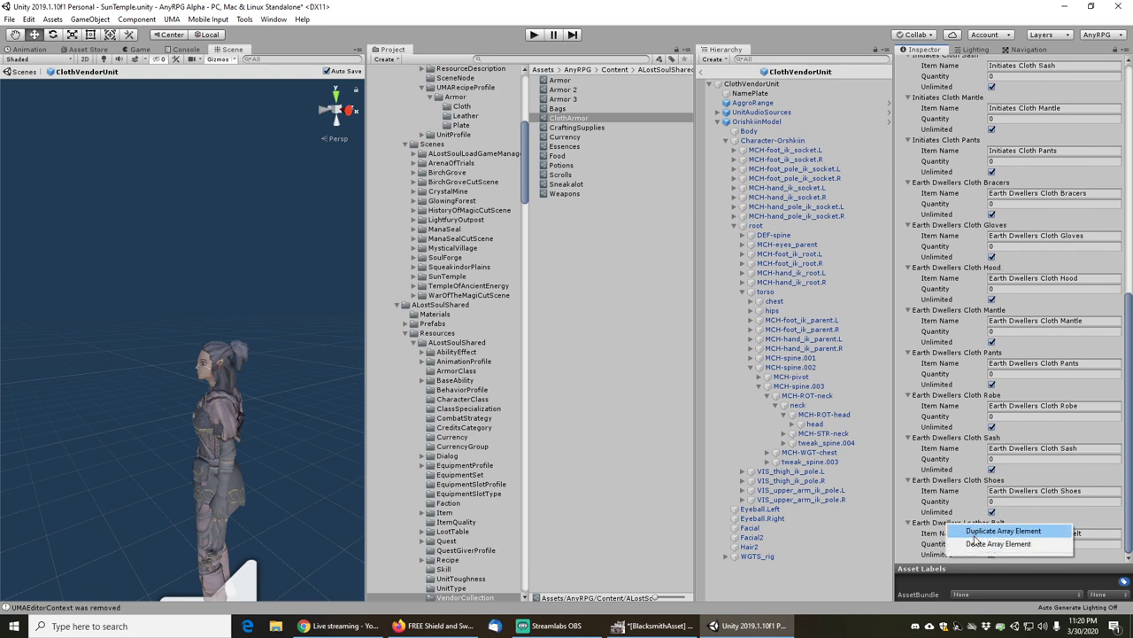
{"action": "left_click", "coordinate": [968, 542]}
{"action": "scroll", "coordinate": [954, 463], "scroll_direction": "up", "scroll_amount": 8}
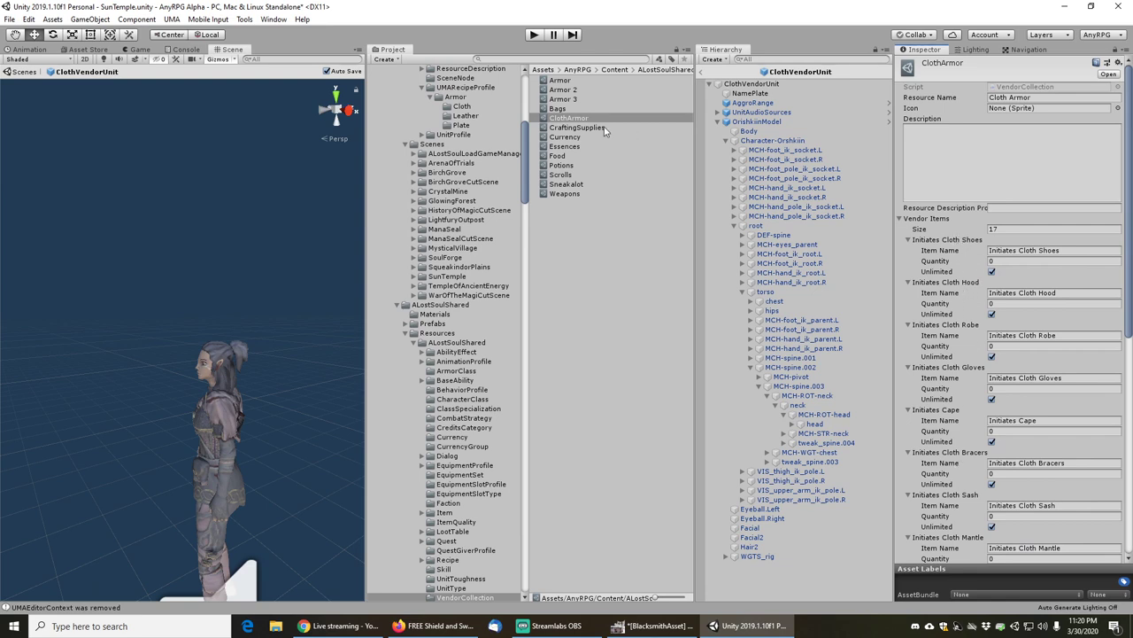
- Rename the Armor 2 vendor collection asset as LeatherArmor
{"action": "left_click", "coordinate": [563, 89]}
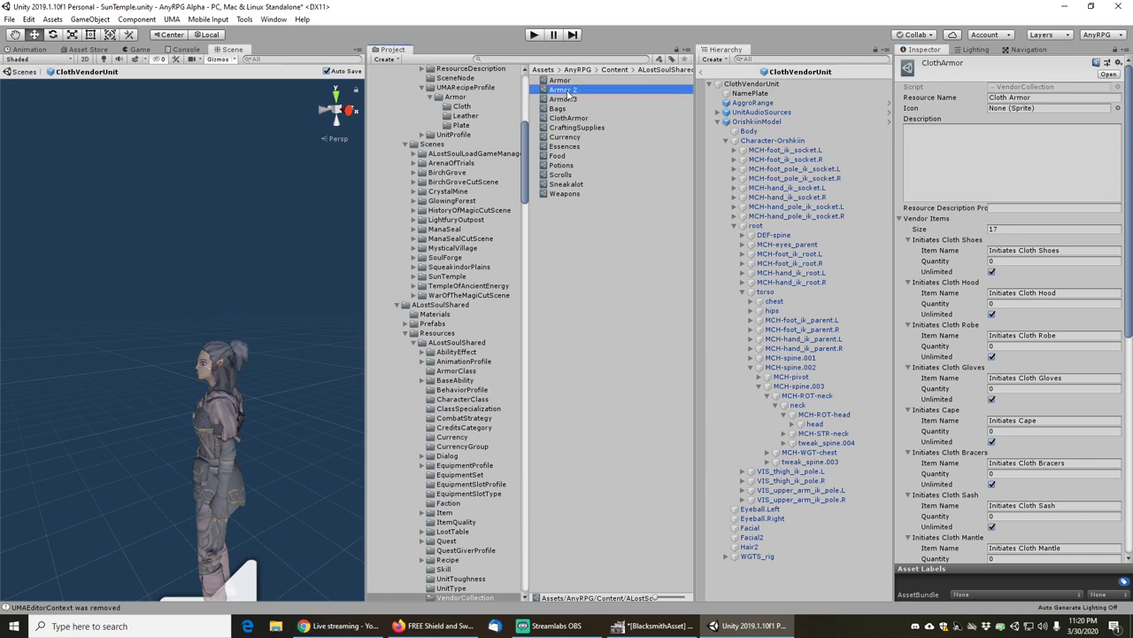
{"action": "key", "text": "Home"}
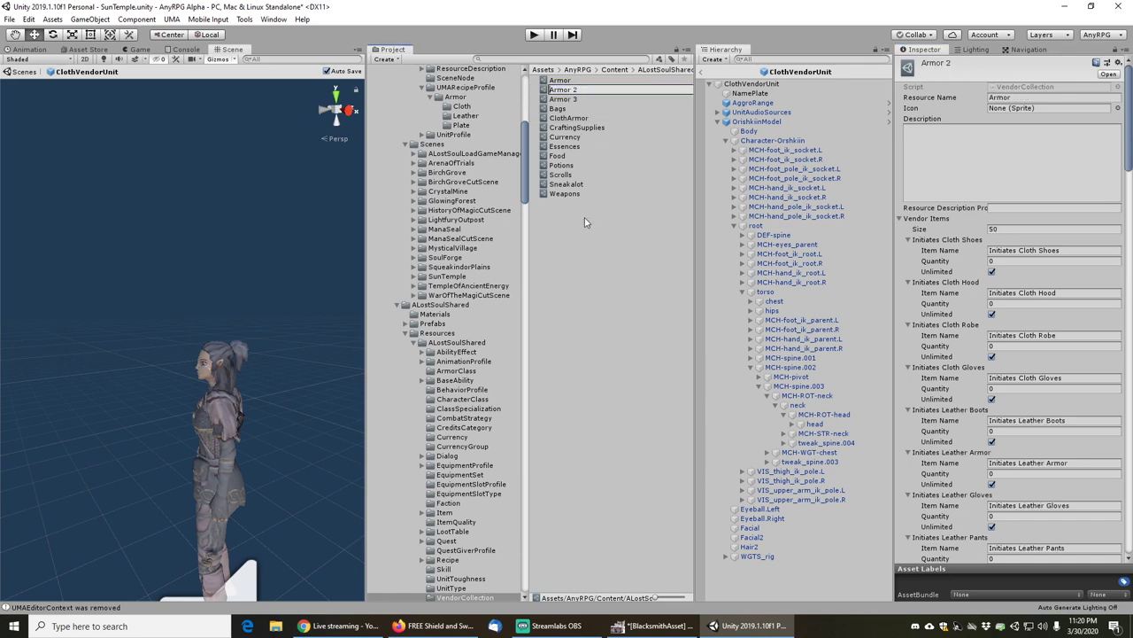
{"action": "type", "text": "Leather"}
{"action": "key", "text": "BackSpace"}
{"action": "key", "text": "BackSpace"}
{"action": "key", "text": "Return"}
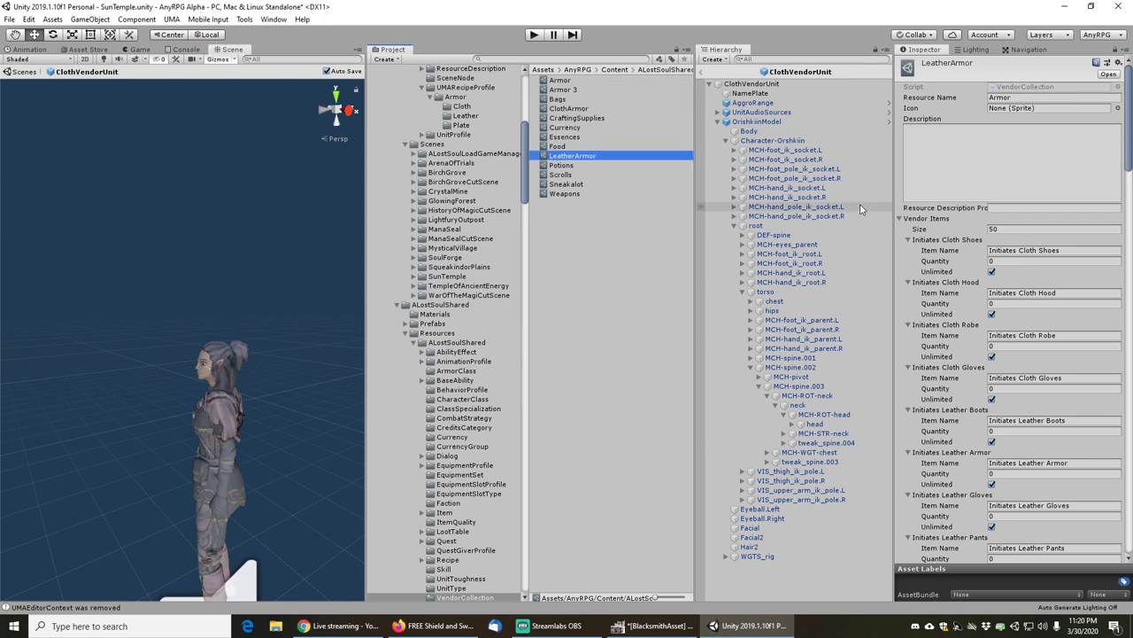
- Delete the Initiates Cloth Shoes, Hood, Robe and Gloves entries from LeatherArmor's Vendor Items
{"action": "right_click", "coordinate": [947, 241]}
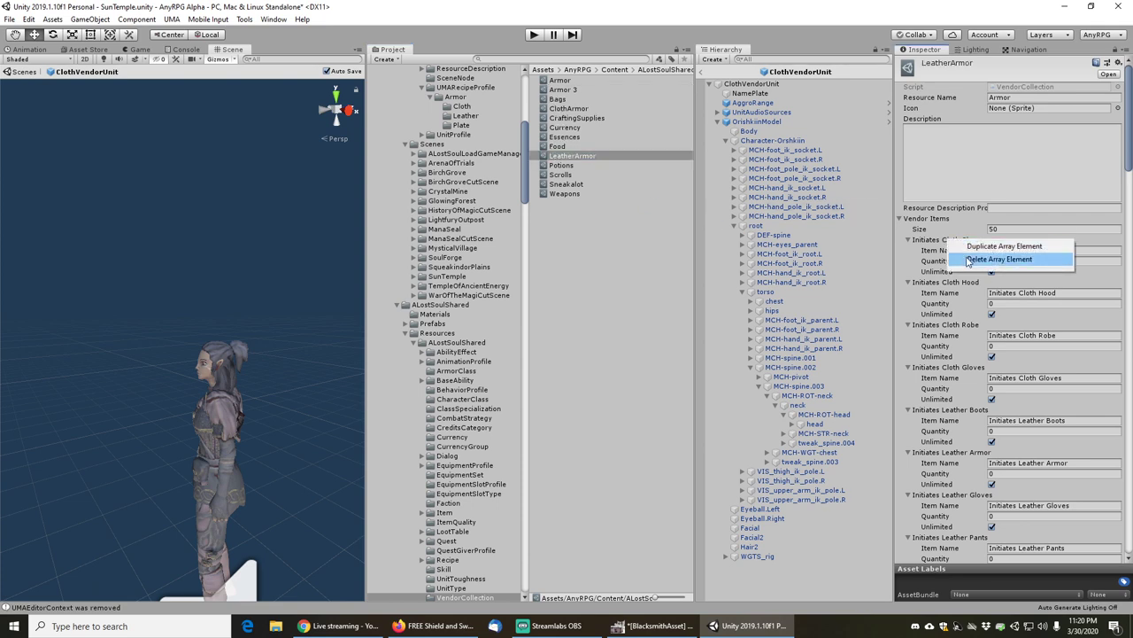
{"action": "left_click", "coordinate": [999, 259]}
{"action": "right_click", "coordinate": [952, 240]}
{"action": "left_click", "coordinate": [999, 259]}
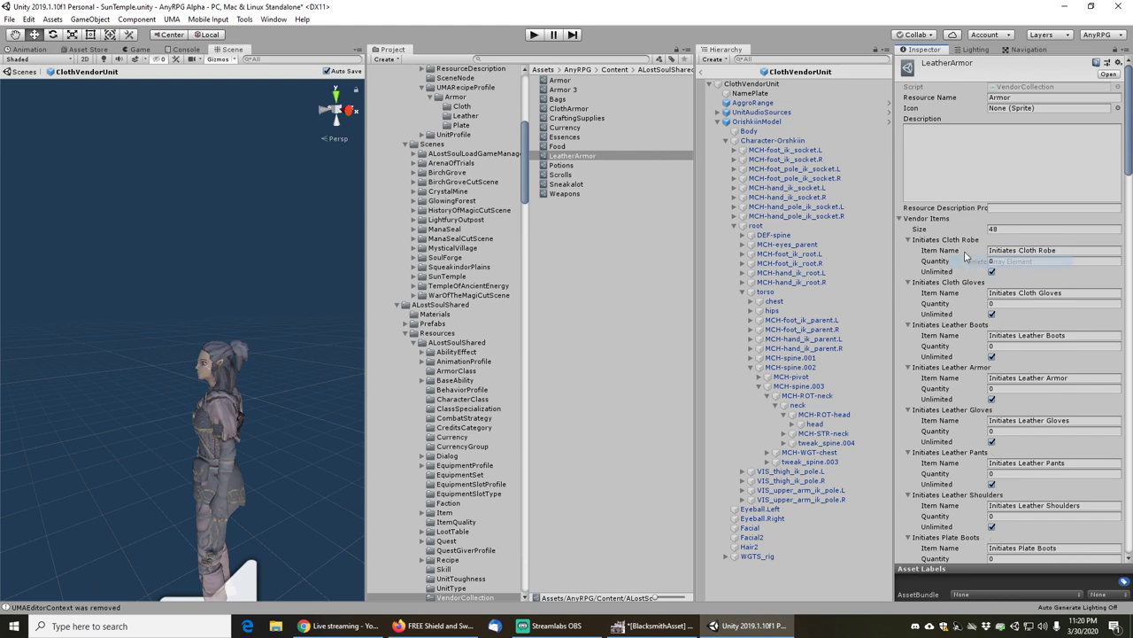
{"action": "right_click", "coordinate": [950, 240]}
{"action": "left_click", "coordinate": [998, 258]}
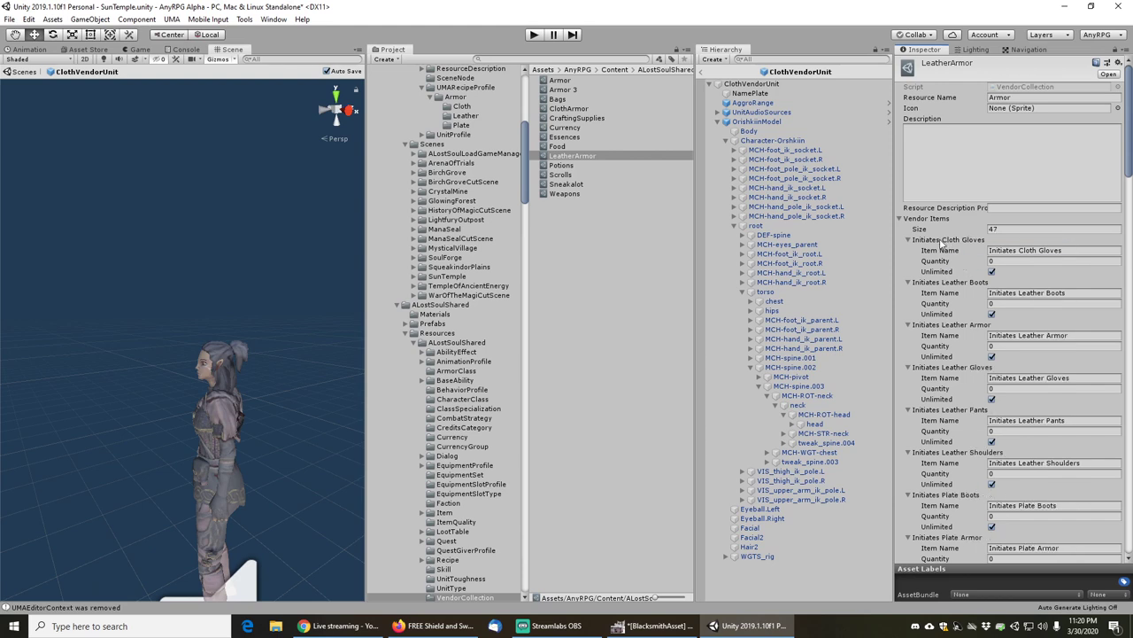
{"action": "right_click", "coordinate": [946, 240]}
{"action": "left_click", "coordinate": [999, 257]}
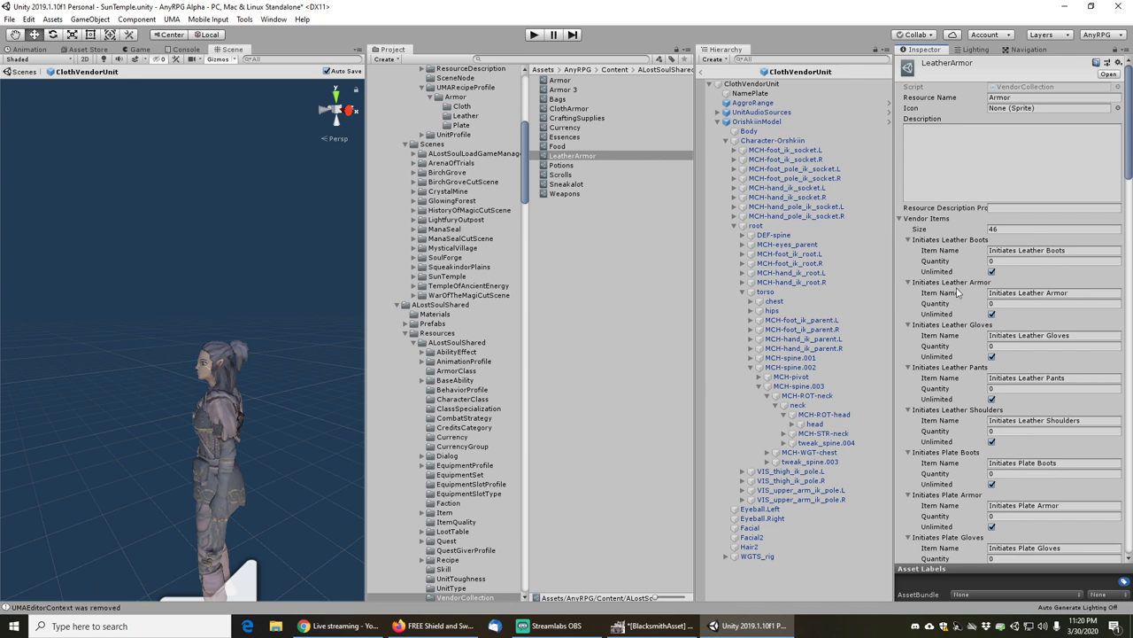
- Delete the Initiates Plate Boots, Armor, Gloves, Helm and Legs entries from LeatherArmor's Vendor Items
{"action": "scroll", "coordinate": [958, 309], "scroll_direction": "down", "scroll_amount": 5}
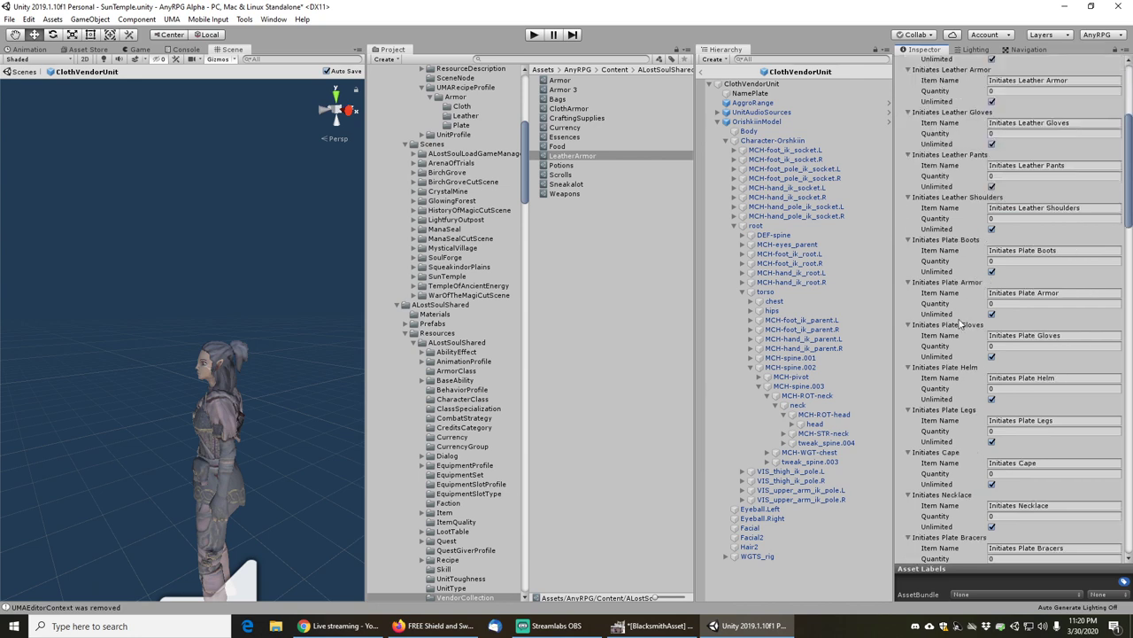
{"action": "right_click", "coordinate": [962, 239]}
{"action": "left_click", "coordinate": [995, 257]}
{"action": "right_click", "coordinate": [964, 246]}
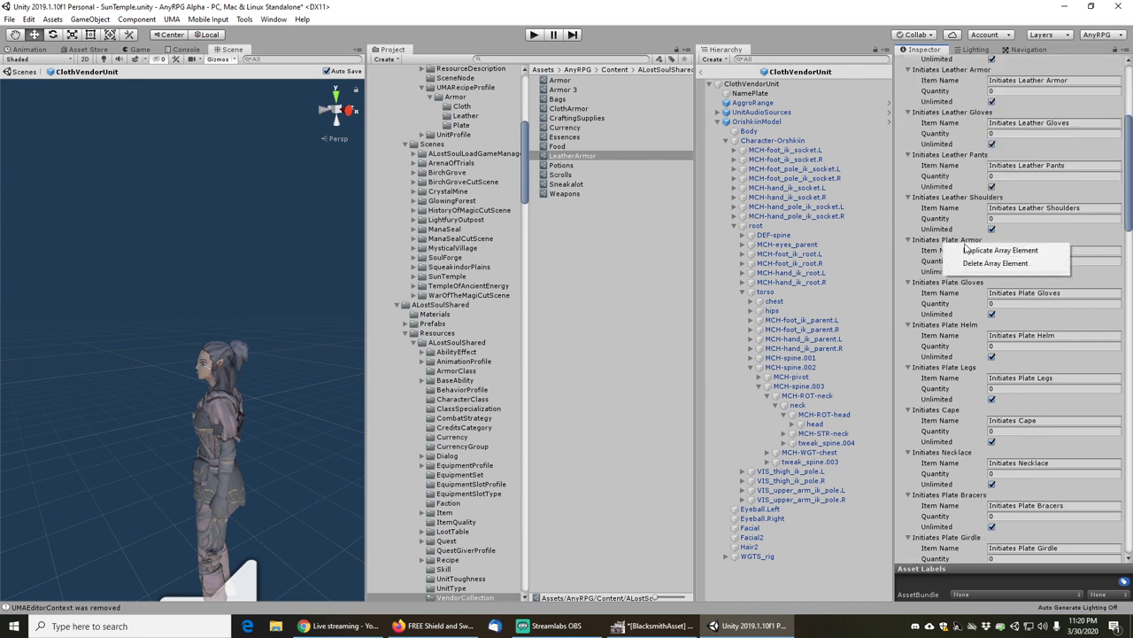
{"action": "left_click", "coordinate": [995, 263]}
{"action": "right_click", "coordinate": [964, 246]}
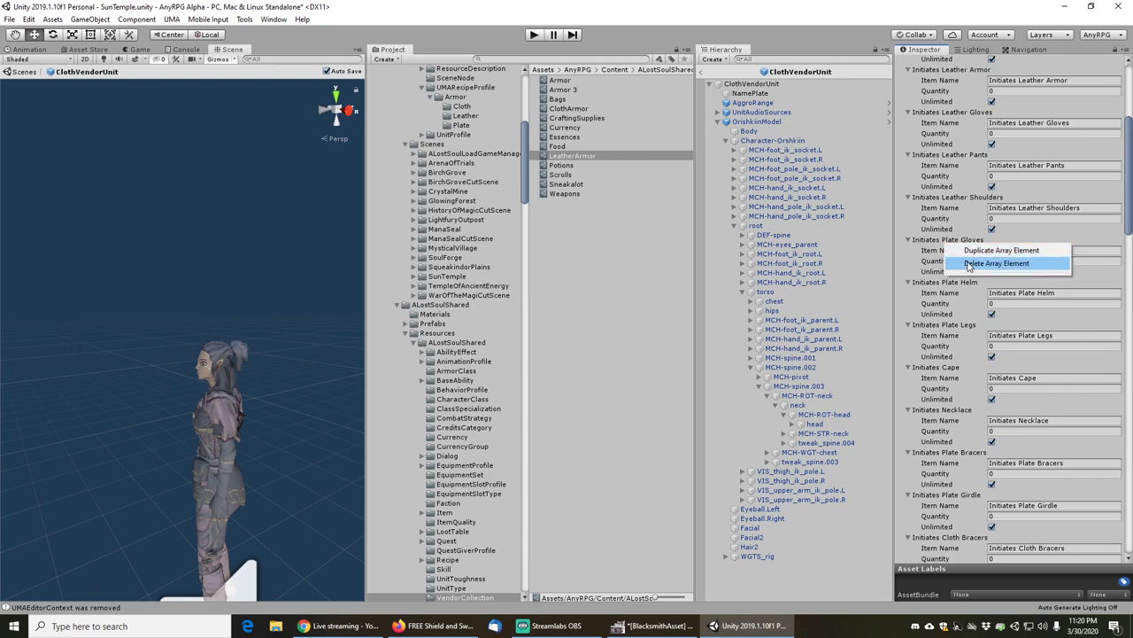
{"action": "left_click", "coordinate": [995, 263]}
{"action": "right_click", "coordinate": [936, 245]}
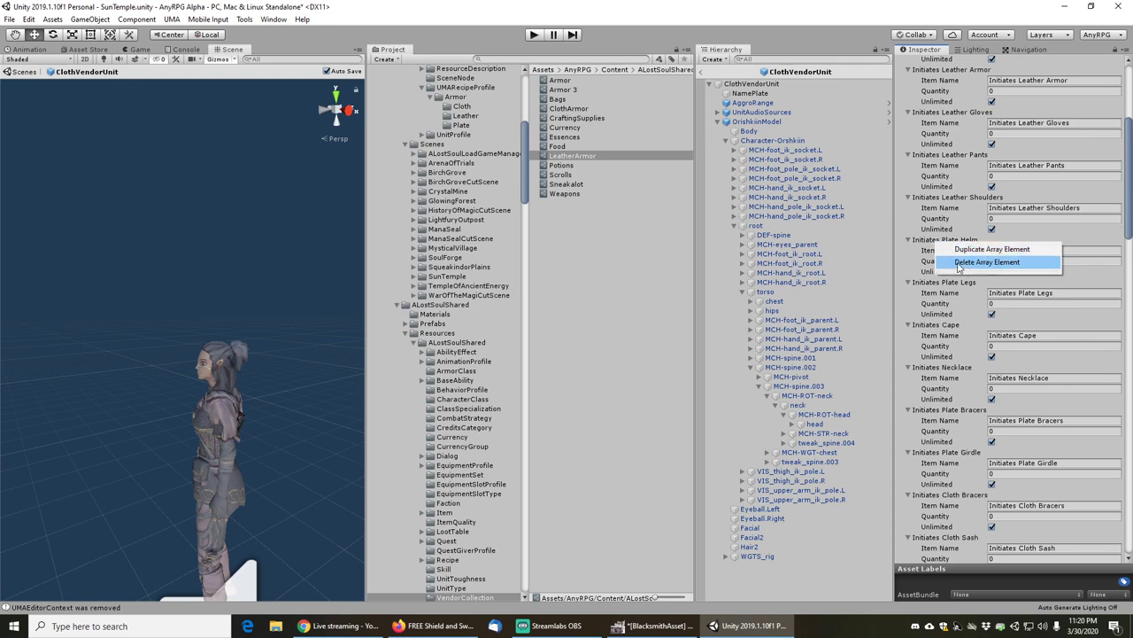
{"action": "left_click", "coordinate": [986, 262]}
{"action": "left_click", "coordinate": [962, 264]}
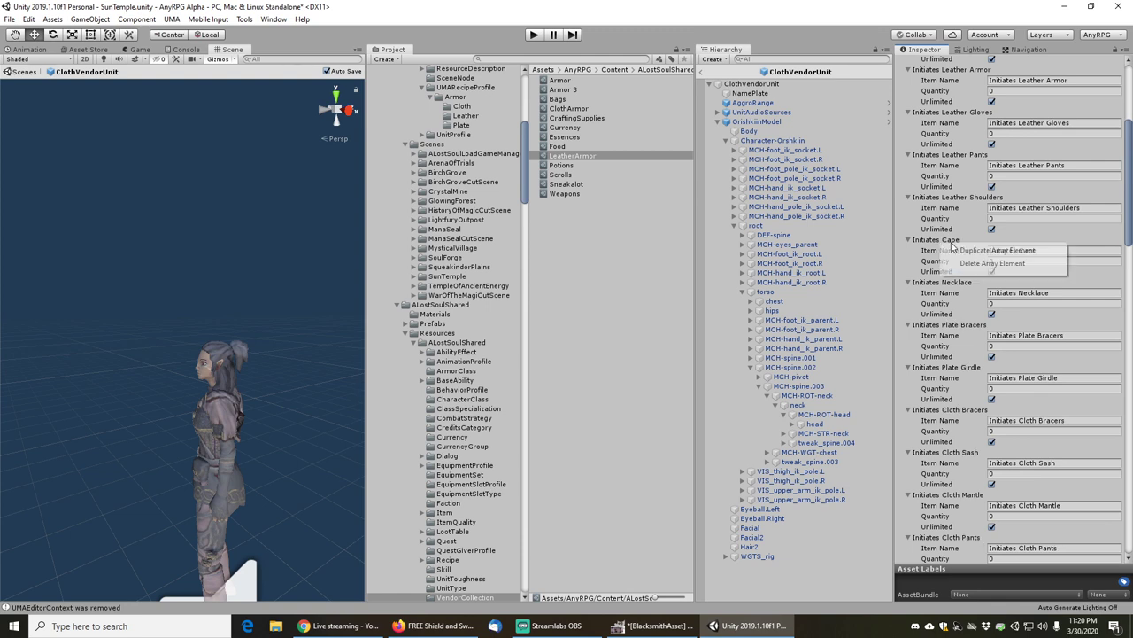
- Remove Initiates Cape, Initiates Necklace, Initiates Plate Bracers and Initiates Plate Girdle from LeatherArmor's Vendor Items
{"action": "left_click", "coordinate": [964, 264]}
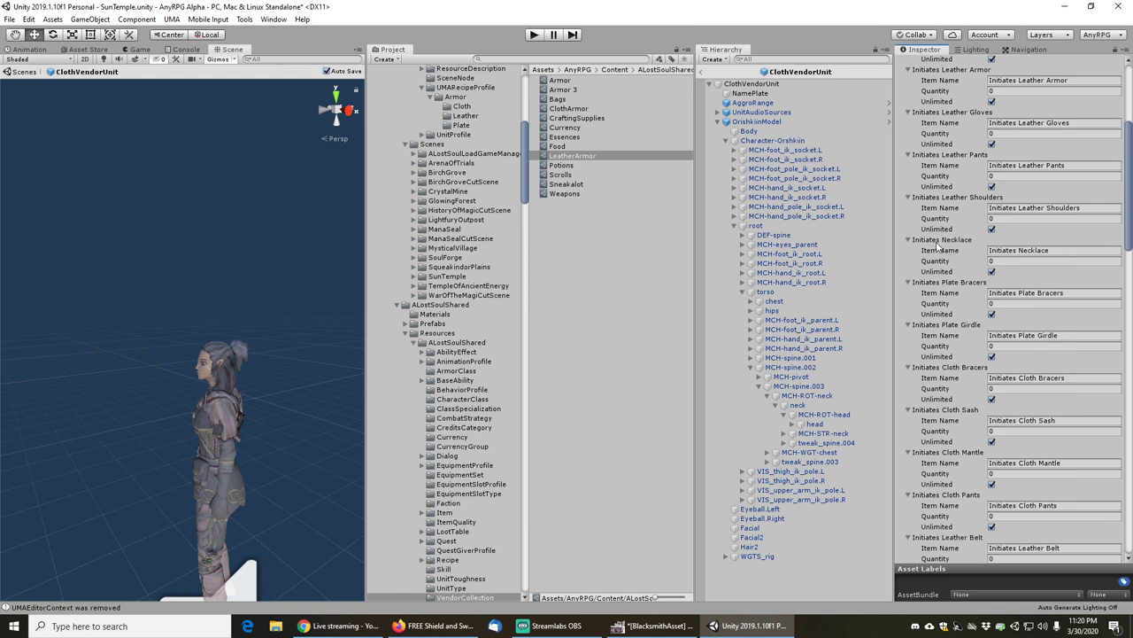
{"action": "right_click", "coordinate": [936, 246]}
{"action": "left_click", "coordinate": [957, 262]}
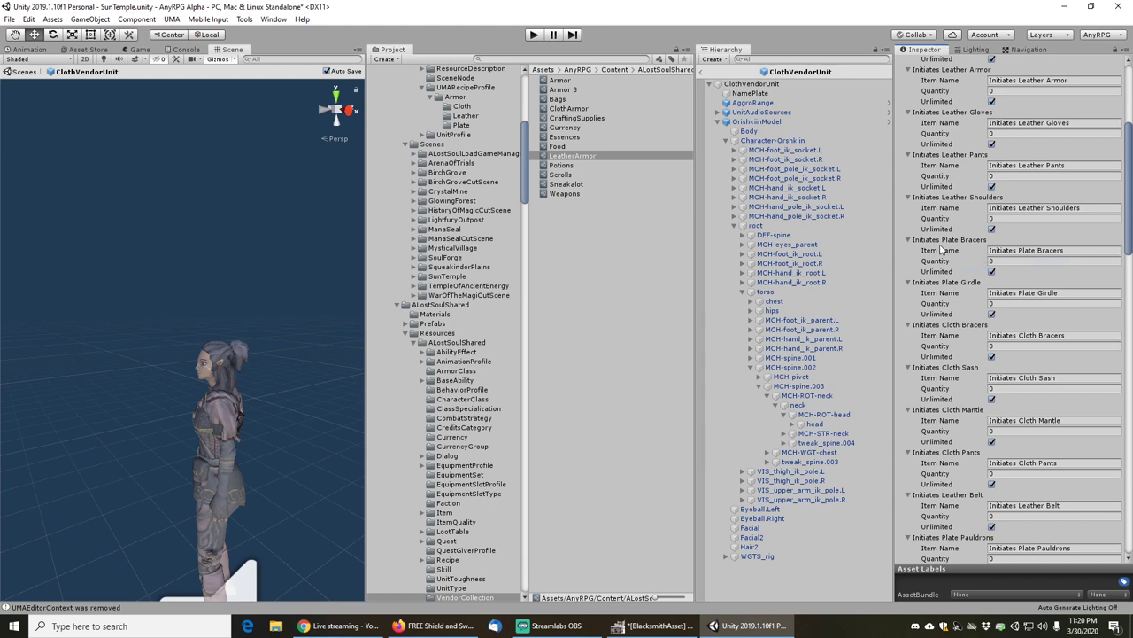
{"action": "left_click", "coordinate": [965, 252]}
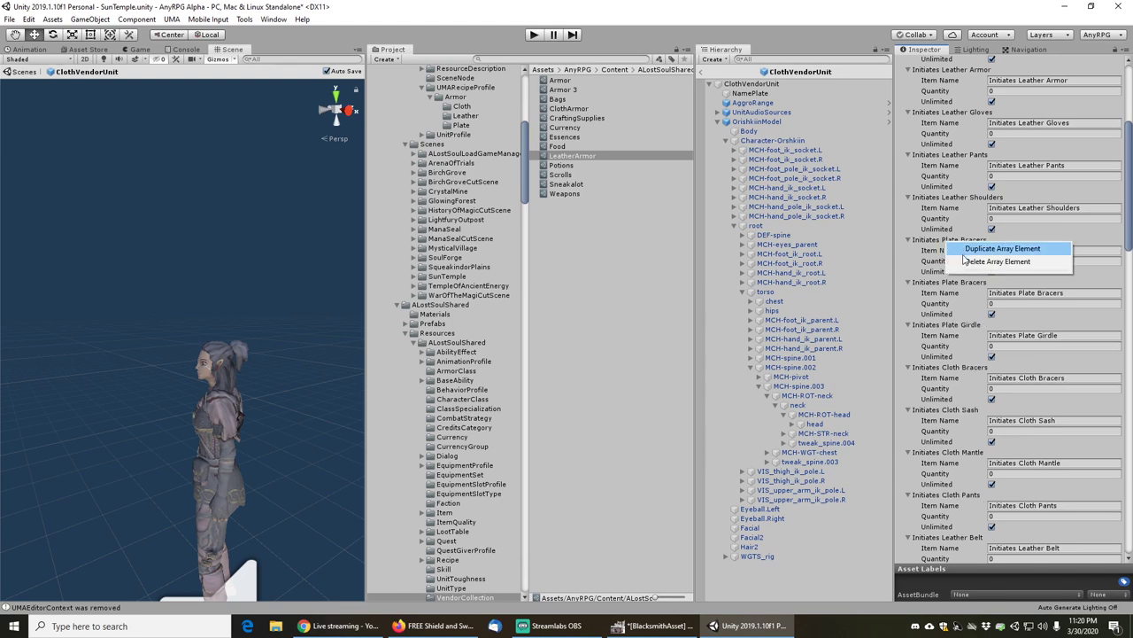
{"action": "left_click", "coordinate": [961, 262]}
{"action": "left_click", "coordinate": [963, 263]}
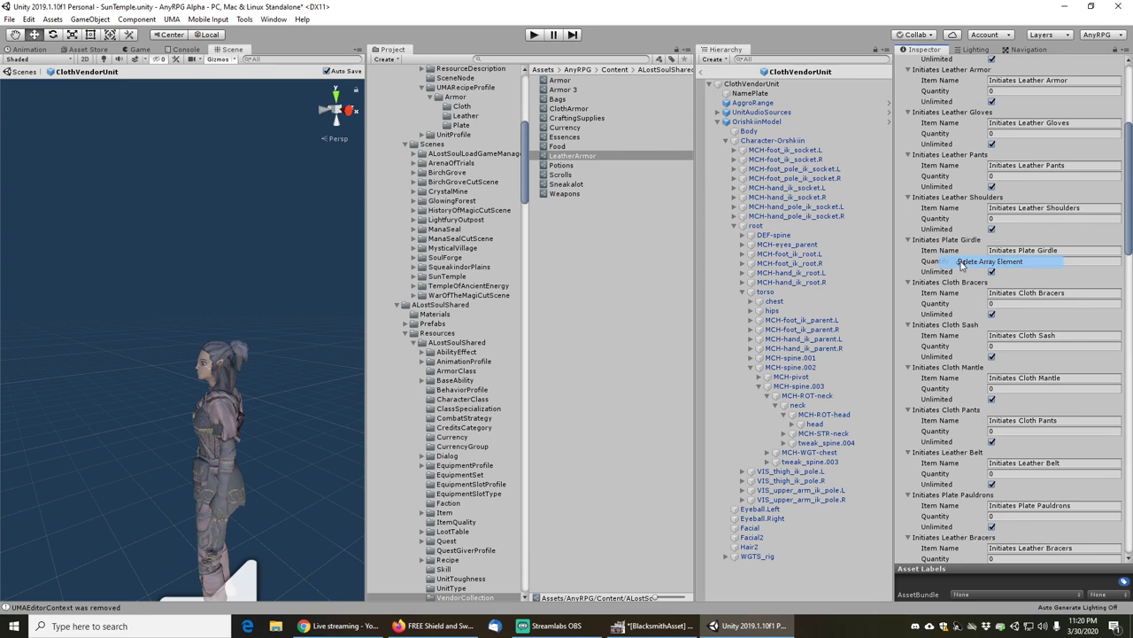
{"action": "left_click", "coordinate": [965, 262]}
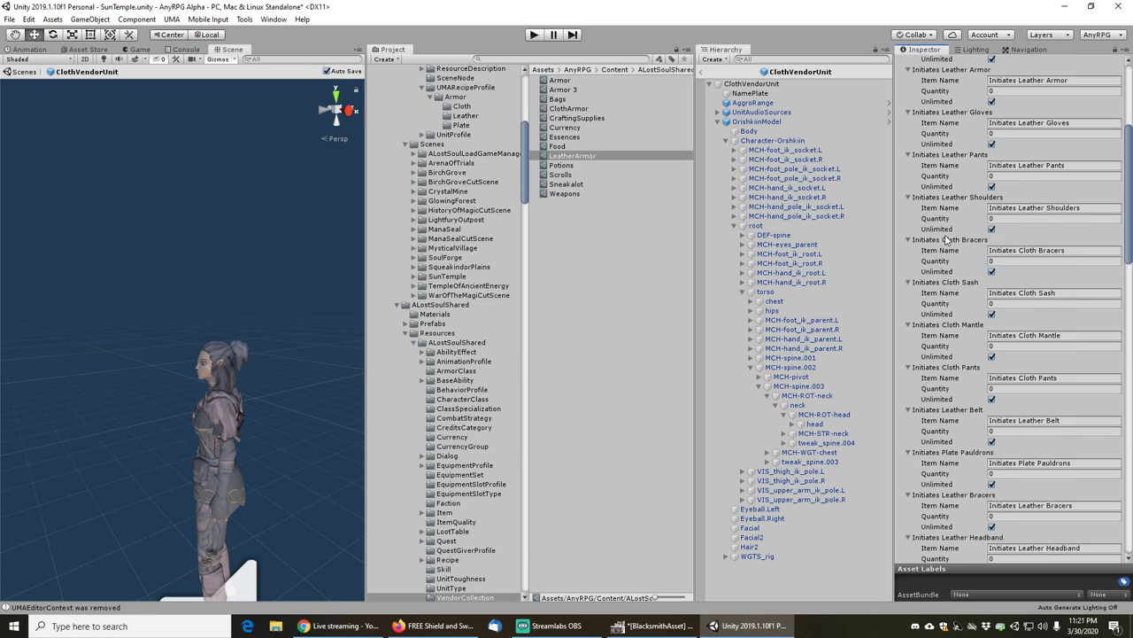
- Remove Initiates Cloth Bracers, Cloth Sash, Cloth Mantle, Cloth Pants and Plate Pauldrons from LeatherArmor's Vendor Items
{"action": "left_click", "coordinate": [963, 261]}
{"action": "right_click", "coordinate": [952, 239]}
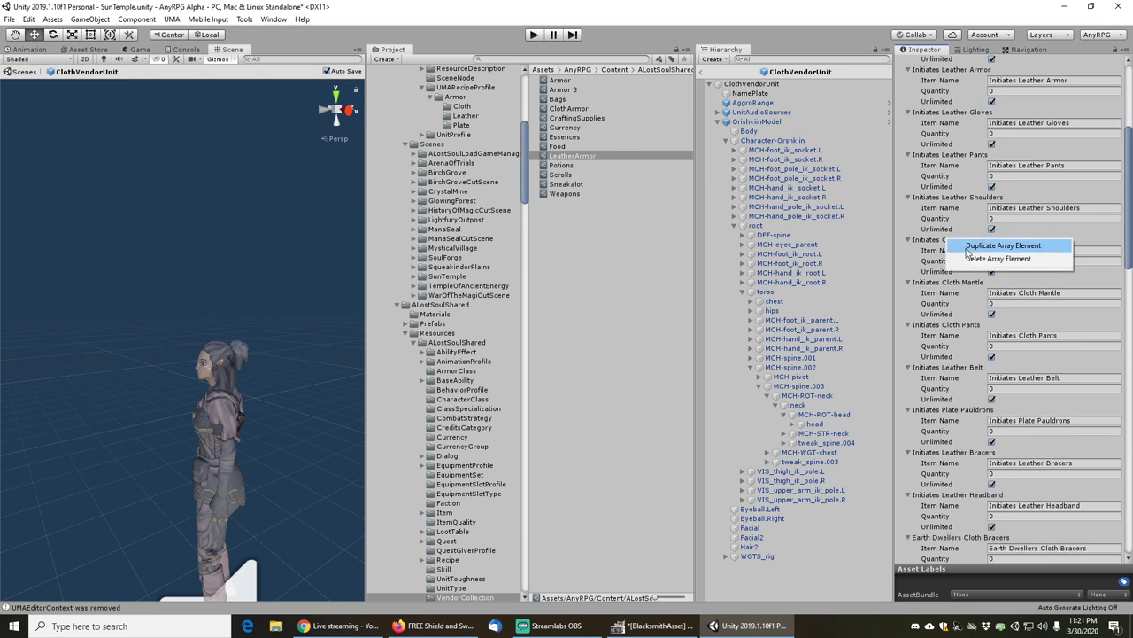
{"action": "left_click", "coordinate": [994, 260]}
{"action": "right_click", "coordinate": [959, 247]}
{"action": "left_click", "coordinate": [983, 261]}
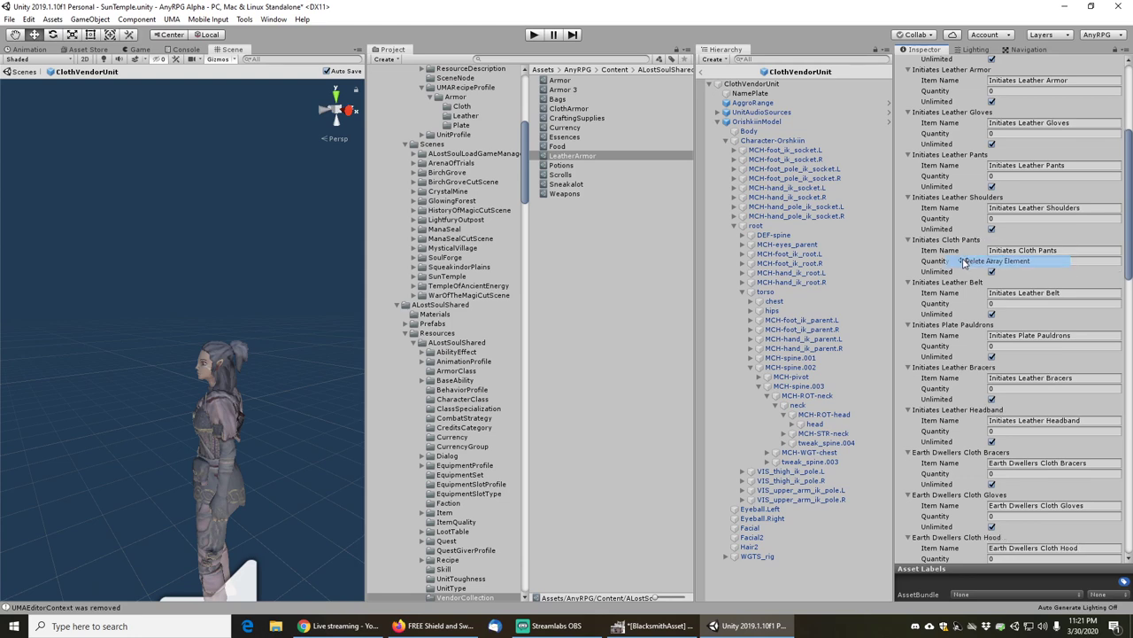
{"action": "right_click", "coordinate": [962, 243]}
{"action": "left_click", "coordinate": [968, 263]}
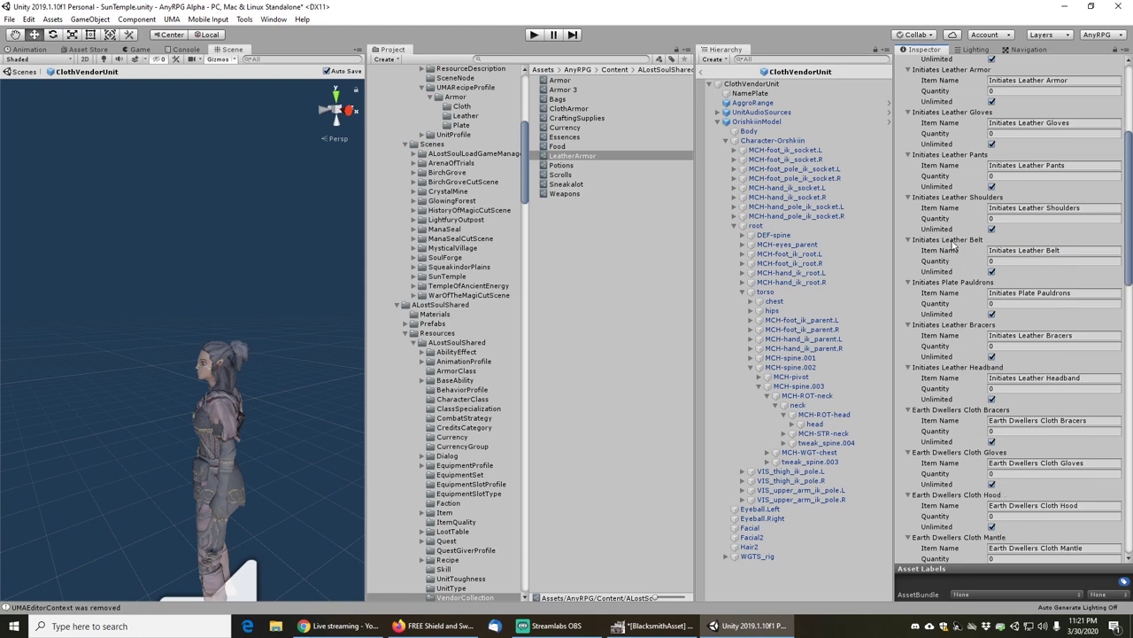
{"action": "right_click", "coordinate": [943, 286]}
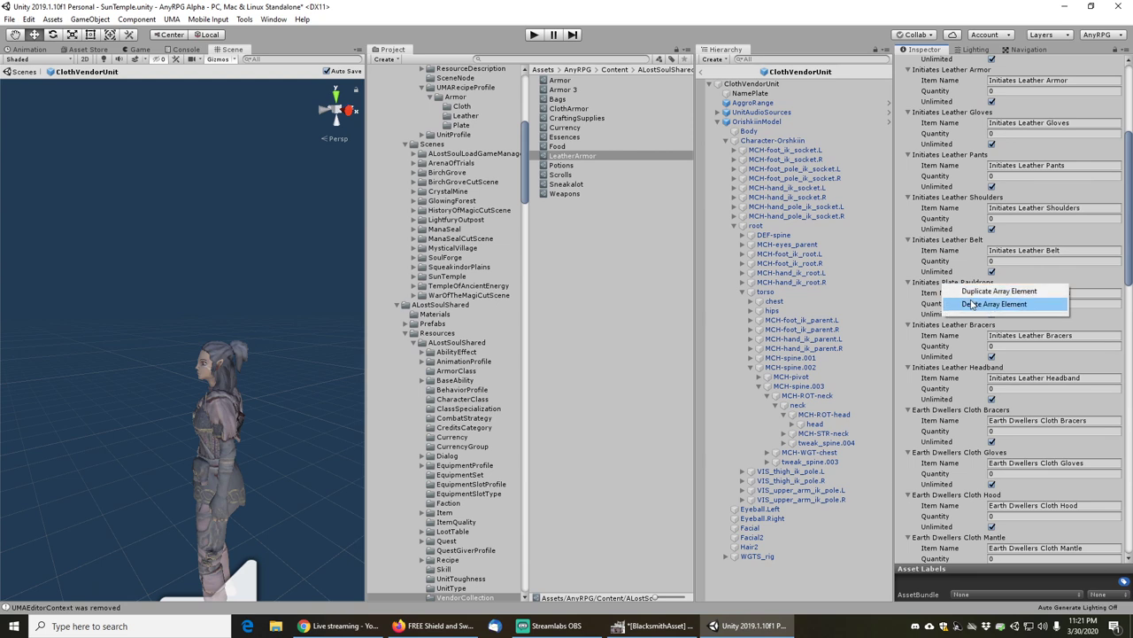
{"action": "left_click", "coordinate": [946, 301]}
- Delete the Earth Dwellers Cloth Gloves and Earth Dwellers Cloth Hood entries from LeatherArmor's Vendor Items
{"action": "scroll", "coordinate": [943, 304], "scroll_direction": "down", "scroll_amount": 3}
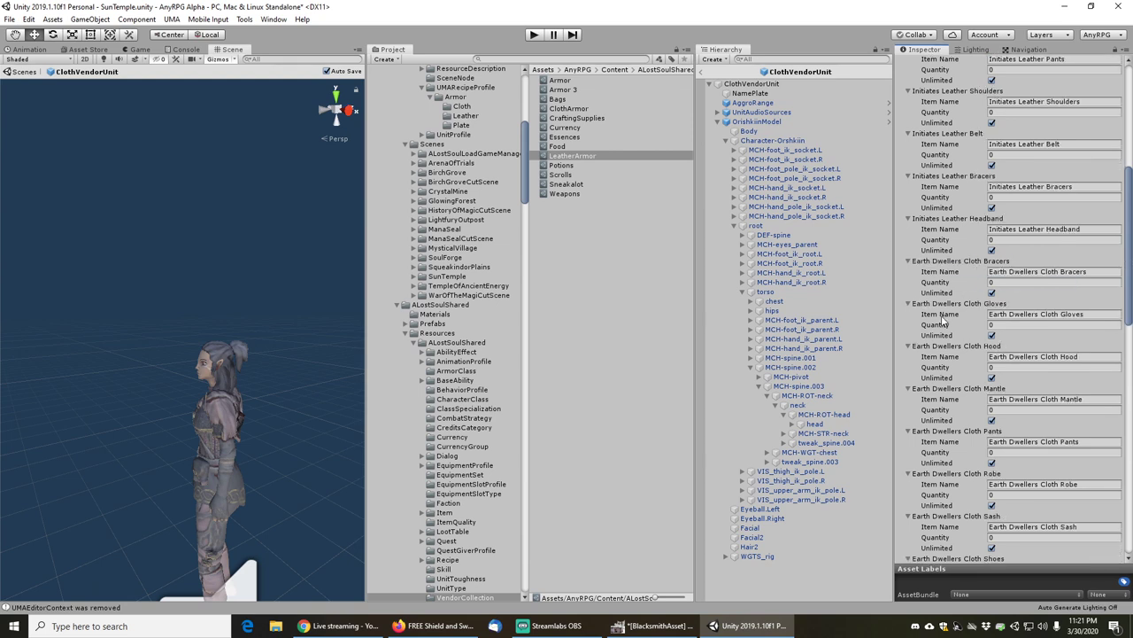
{"action": "right_click", "coordinate": [940, 306]}
{"action": "left_click", "coordinate": [952, 319]}
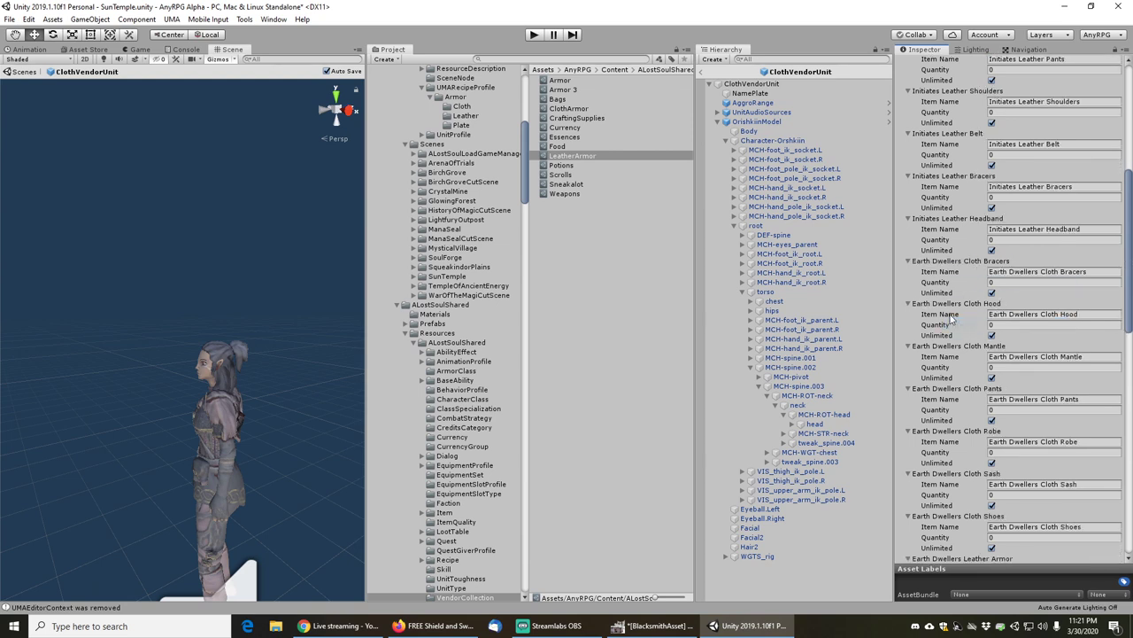
{"action": "right_click", "coordinate": [946, 308]}
{"action": "left_click", "coordinate": [967, 320]}
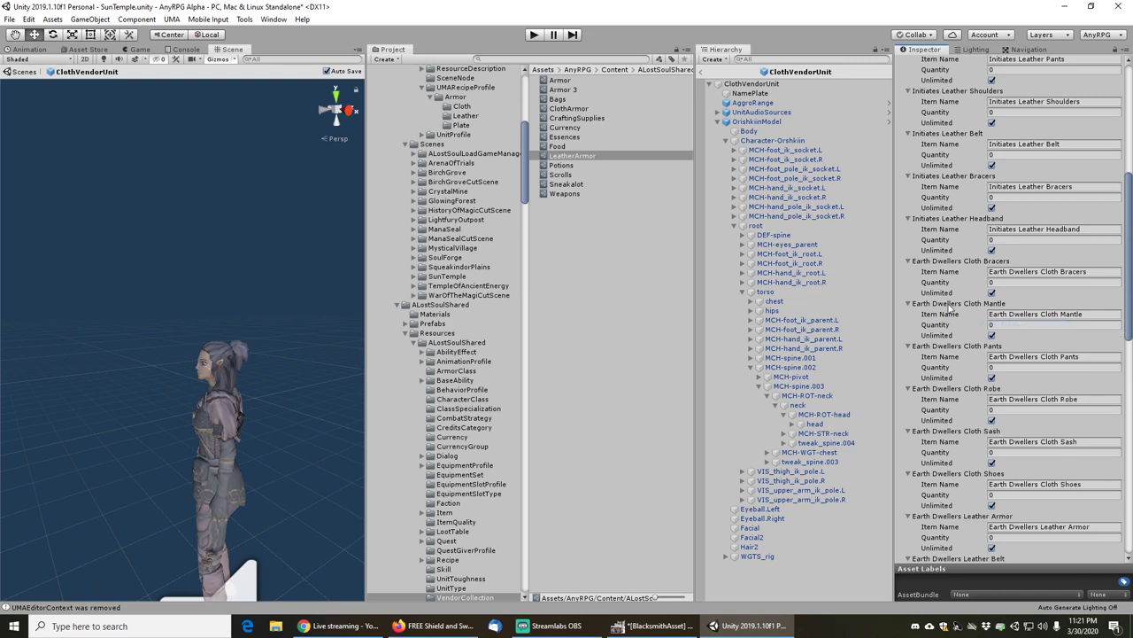
- Delete the Earth Dwellers Cloth Mantle, Cloth Pants and Cloth Robe entries from LeatherArmor's Vendor Items
{"action": "right_click", "coordinate": [949, 306]}
{"action": "left_click", "coordinate": [972, 324]}
{"action": "right_click", "coordinate": [954, 306]}
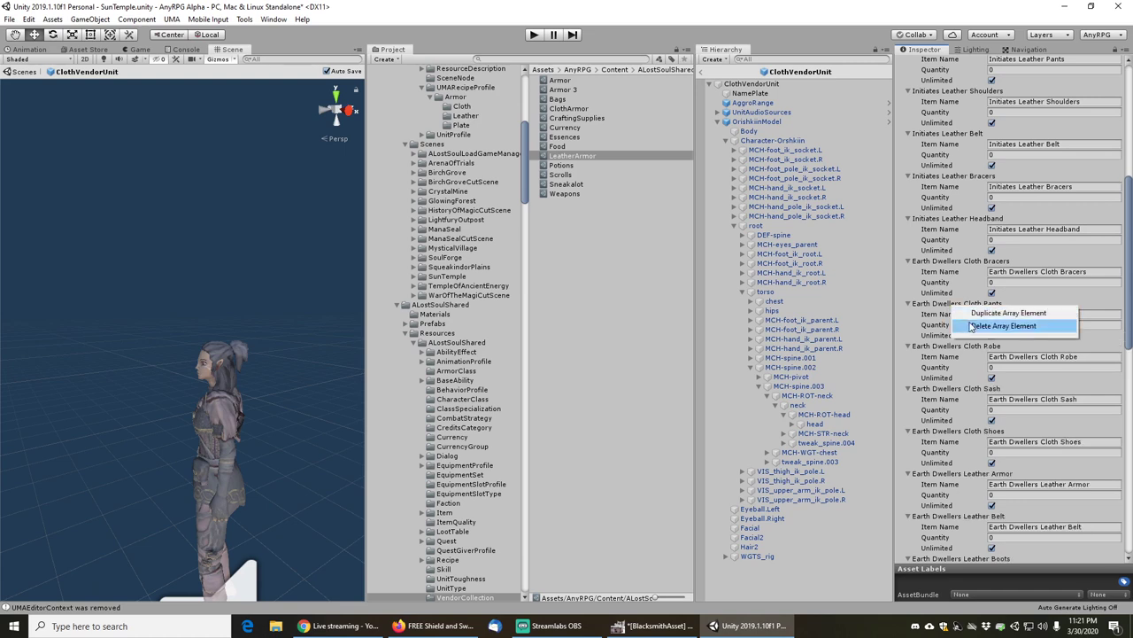
{"action": "left_click", "coordinate": [960, 323]}
{"action": "right_click", "coordinate": [958, 306]}
{"action": "left_click", "coordinate": [970, 324]}
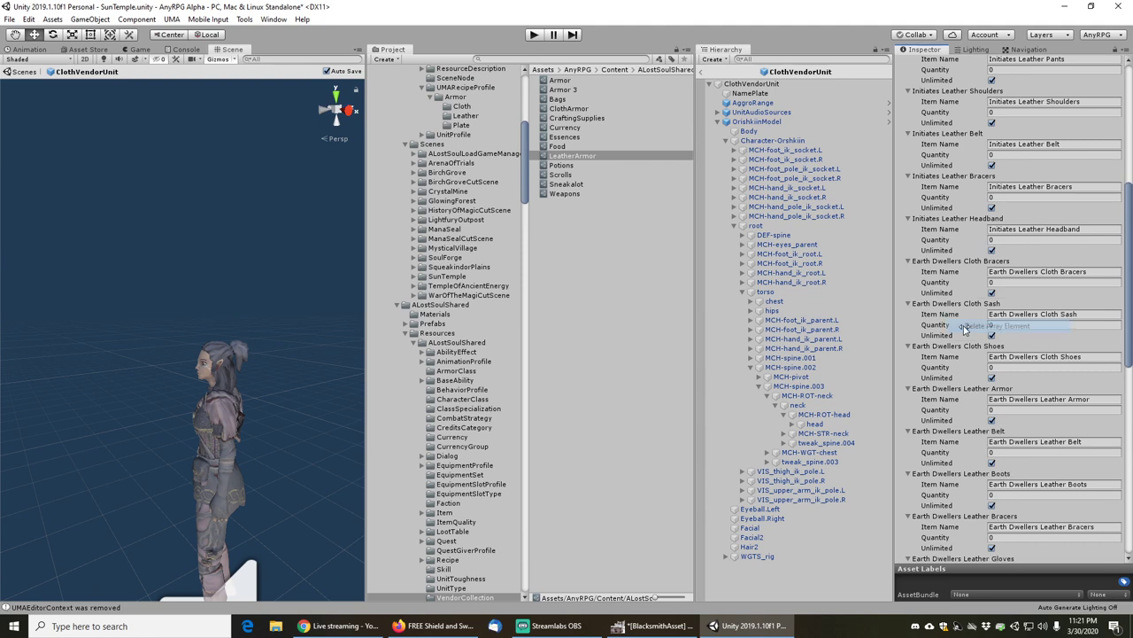
- Remove Earth Dwellers Cloth Sash, Cloth Shoes and Cloth Bracers from LeatherArmor's Vendor Items
{"action": "right_click", "coordinate": [947, 307]}
{"action": "left_click", "coordinate": [970, 324]}
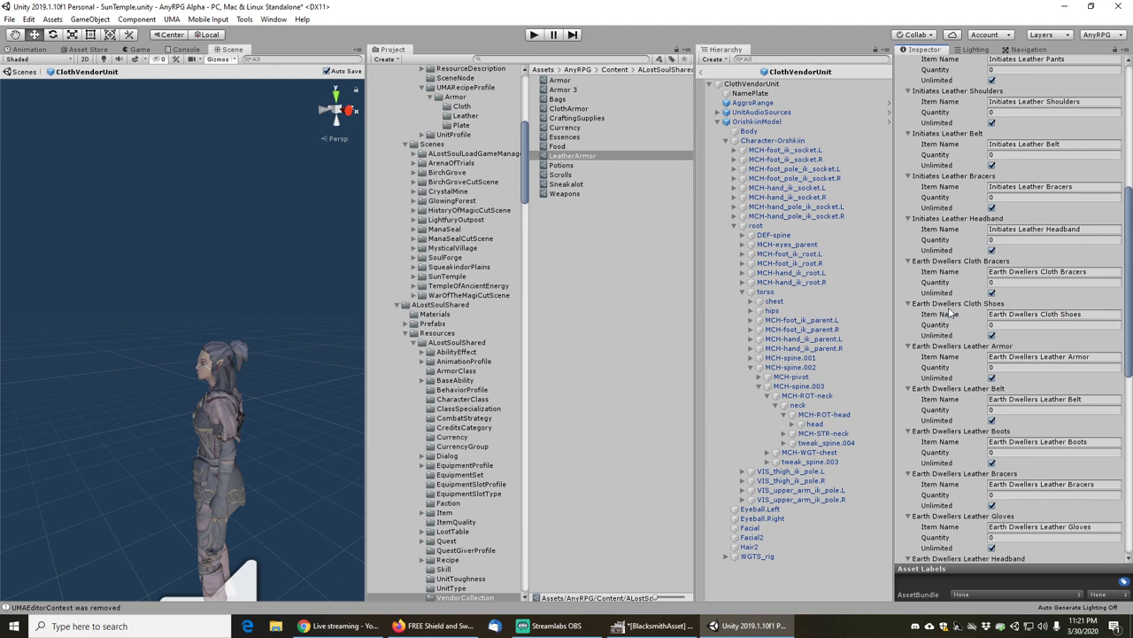
{"action": "right_click", "coordinate": [963, 306]}
{"action": "left_click", "coordinate": [992, 325]}
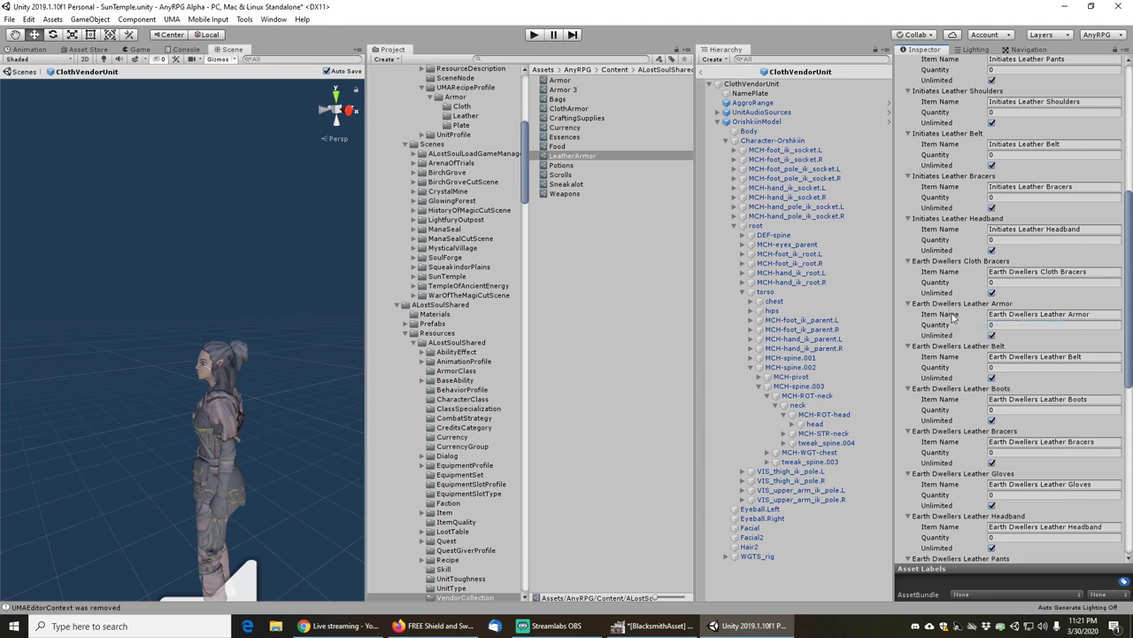
{"action": "right_click", "coordinate": [949, 268]}
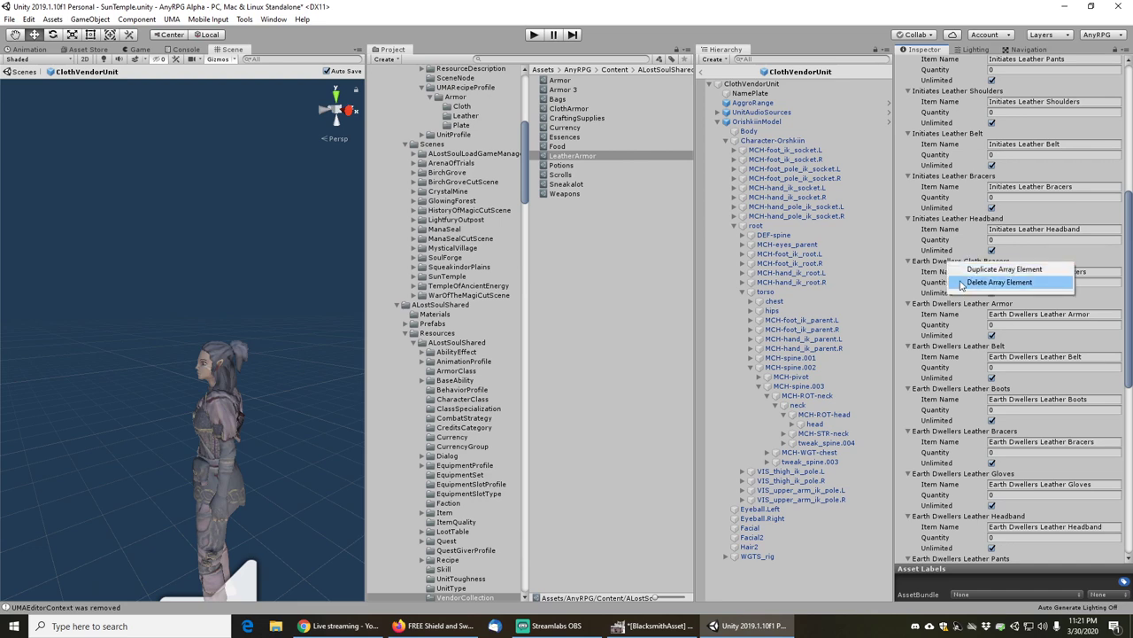
{"action": "left_click", "coordinate": [965, 285]}
- Delete the Earth Dwellers Plate Boots, Plate Bracers, Plate Armor and Plate Girdle entries from LeatherArmor's Vendor Items
{"action": "scroll", "coordinate": [953, 352], "scroll_direction": "down", "scroll_amount": 8}
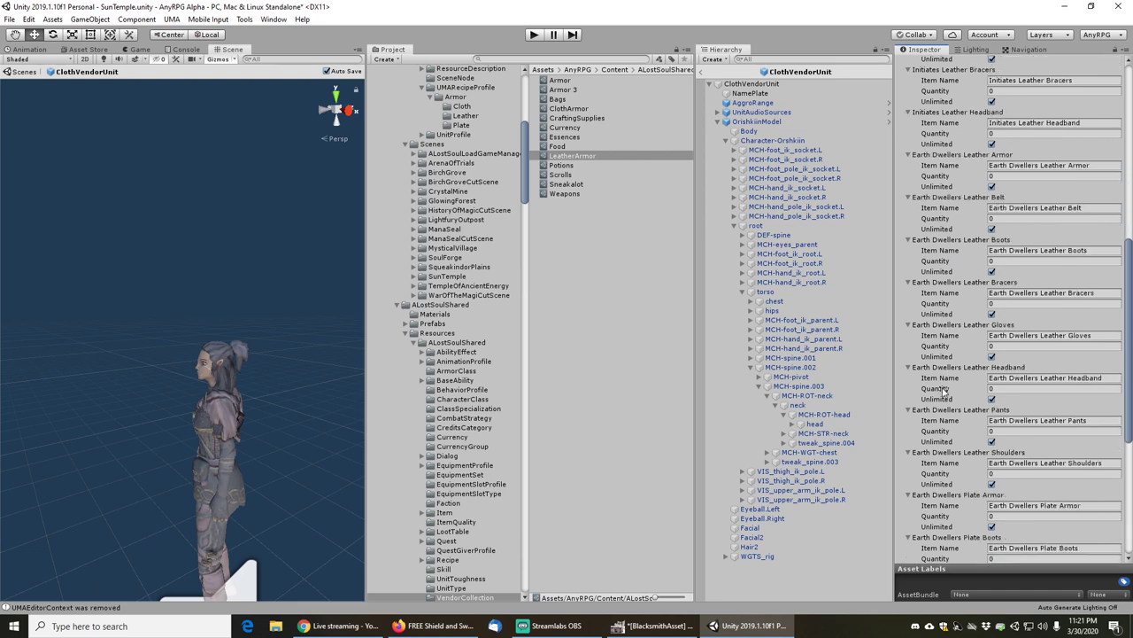
{"action": "right_click", "coordinate": [946, 331]}
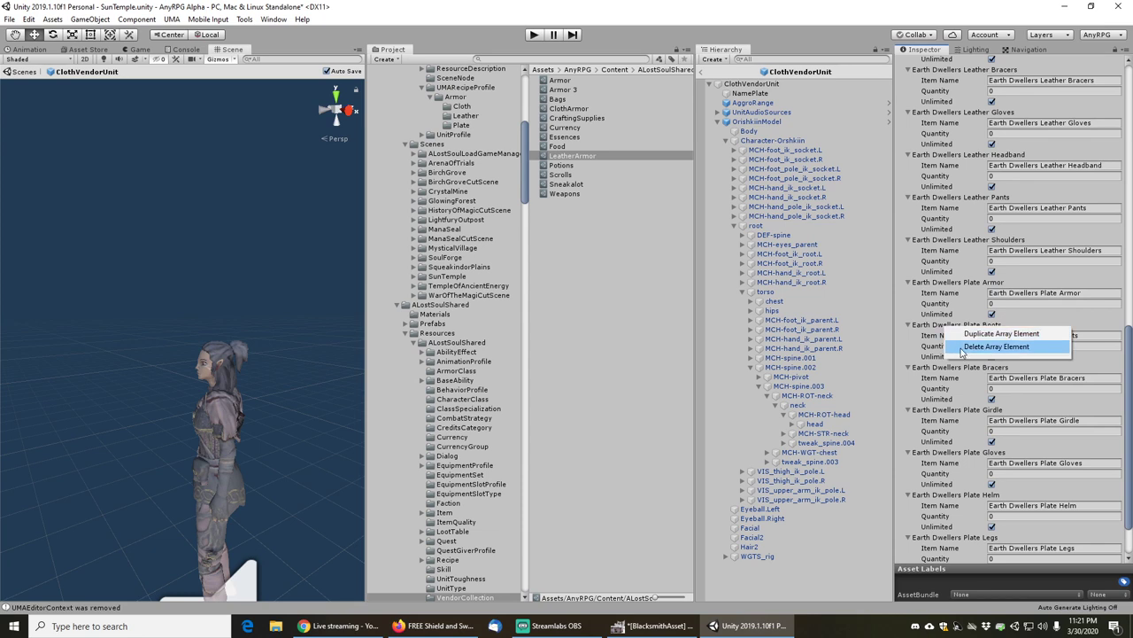
{"action": "left_click", "coordinate": [964, 347]}
{"action": "right_click", "coordinate": [948, 330]}
{"action": "left_click", "coordinate": [957, 347]}
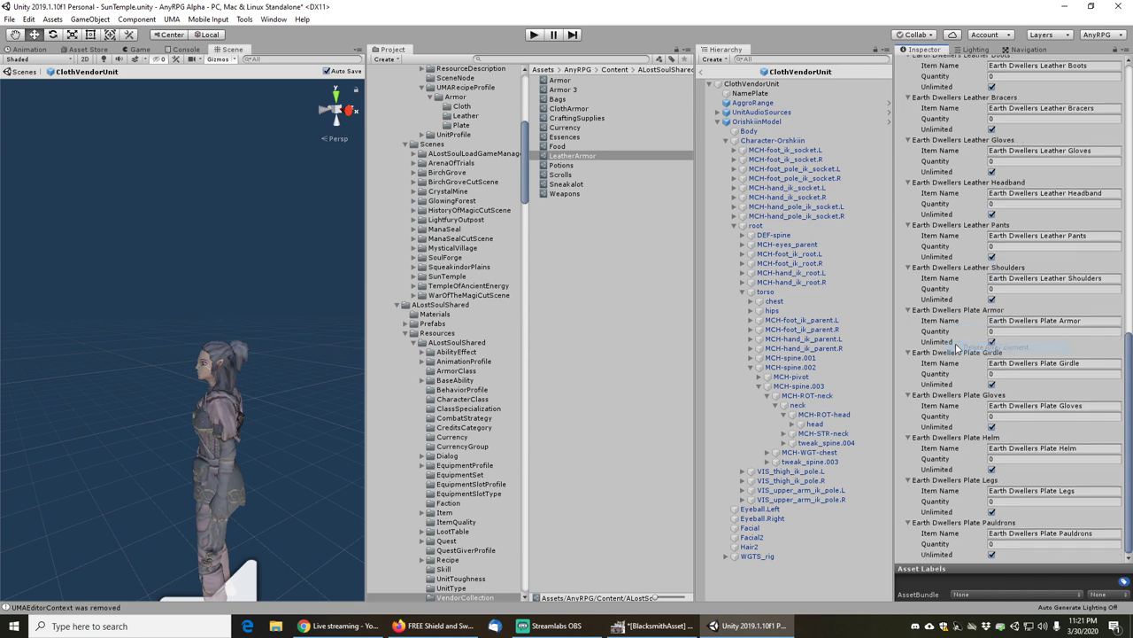
{"action": "right_click", "coordinate": [941, 315]}
{"action": "left_click", "coordinate": [961, 333]}
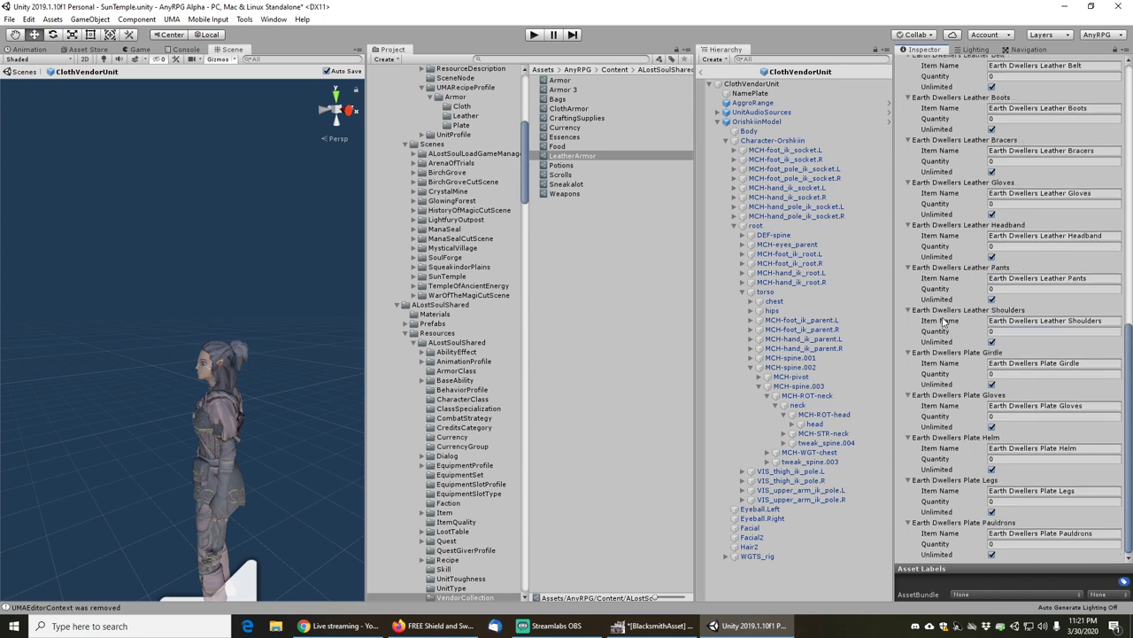
{"action": "right_click", "coordinate": [945, 357]}
{"action": "left_click", "coordinate": [958, 376]}
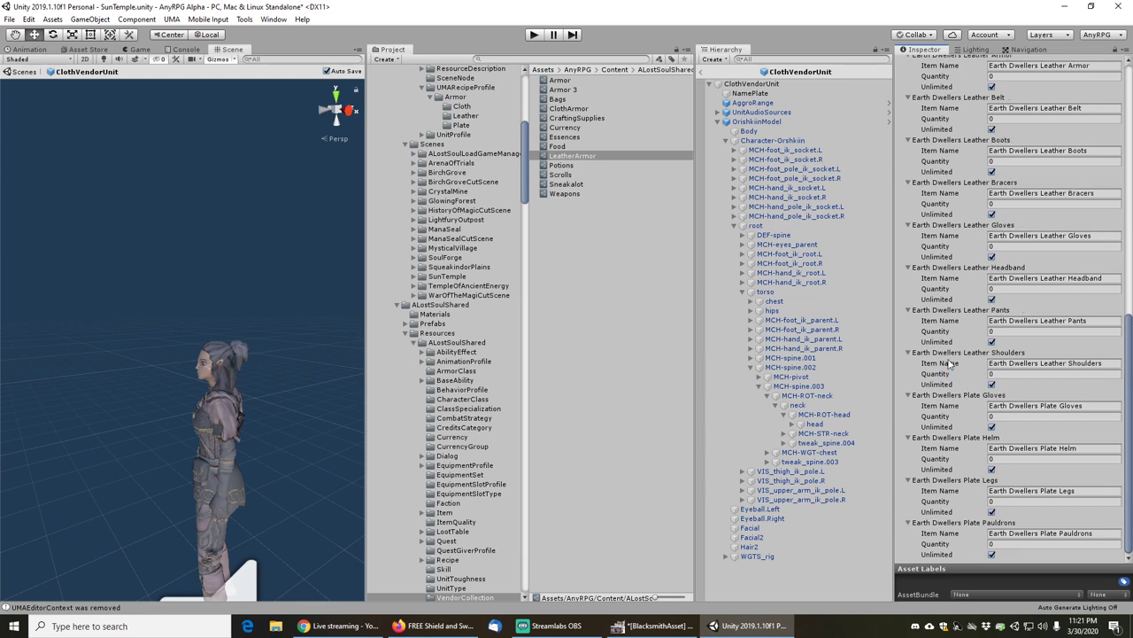
- Remove Earth Dwellers Plate Gloves, Plate Helm, Plate Pauldrons and Plate Legs from LeatherArmor's Vendor Items and check the remaining entries
{"action": "right_click", "coordinate": [946, 396]}
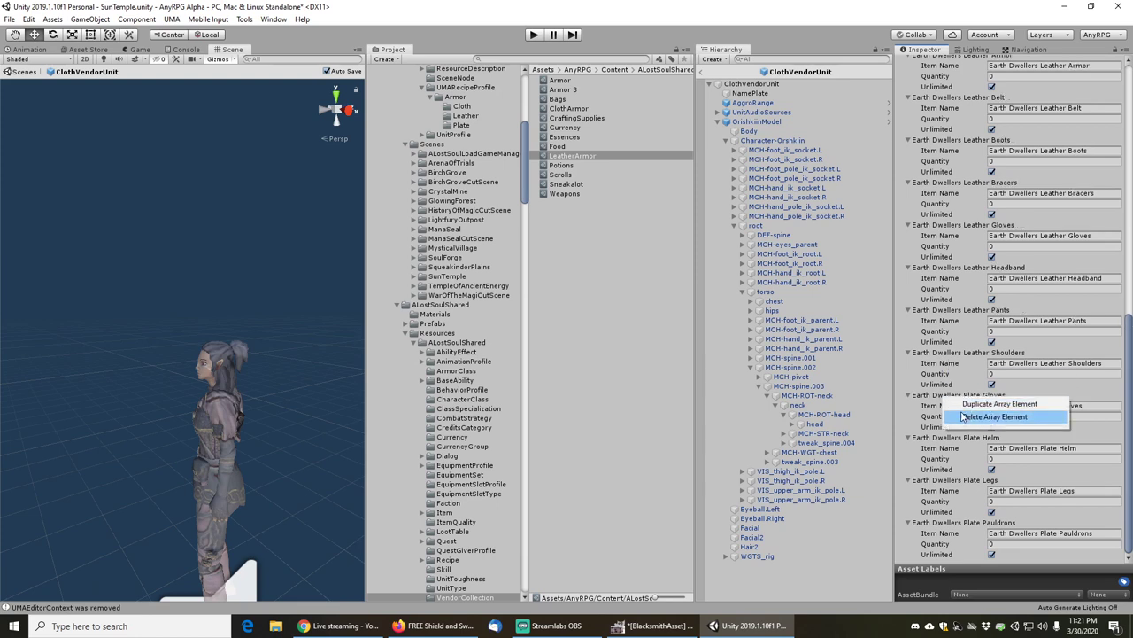
{"action": "left_click", "coordinate": [957, 412]}
{"action": "right_click", "coordinate": [948, 441]}
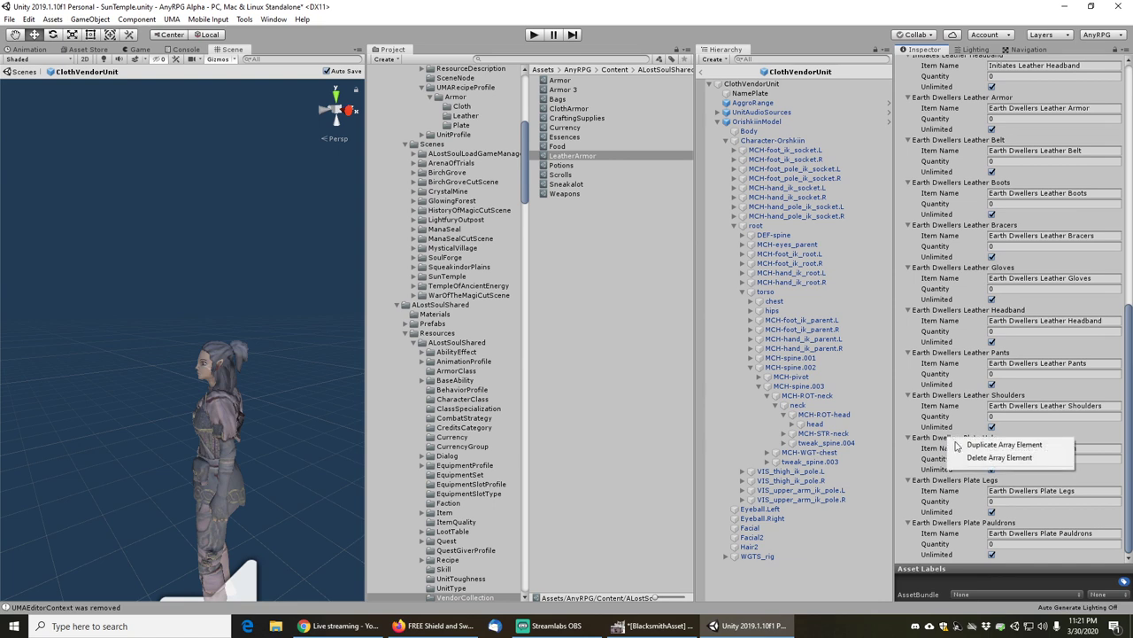
{"action": "left_click", "coordinate": [957, 455]}
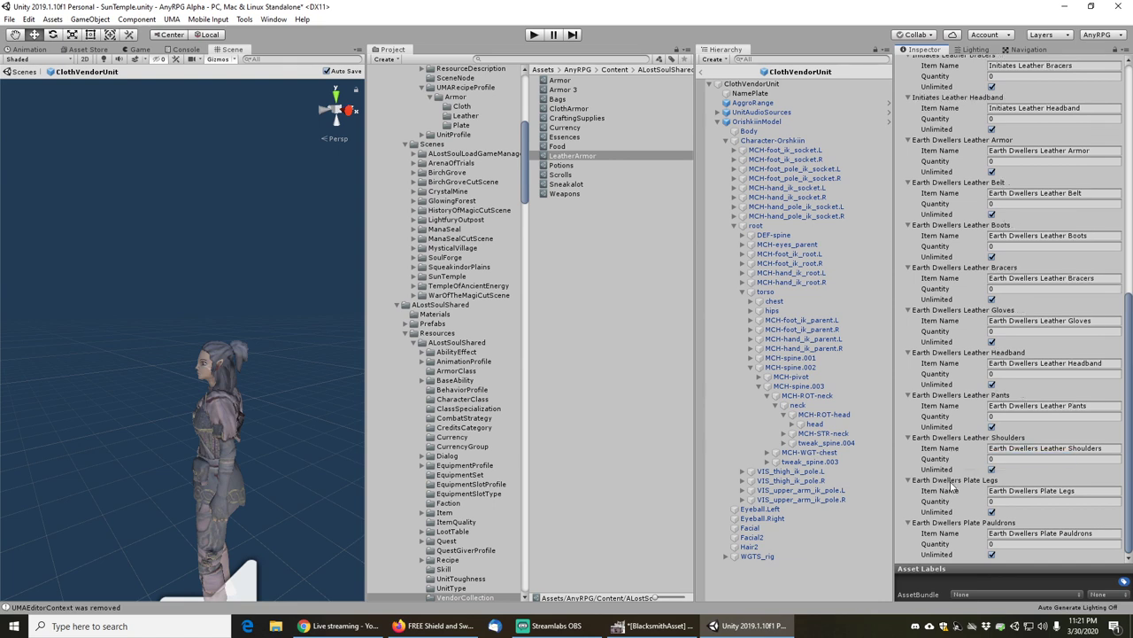
{"action": "right_click", "coordinate": [947, 526]}
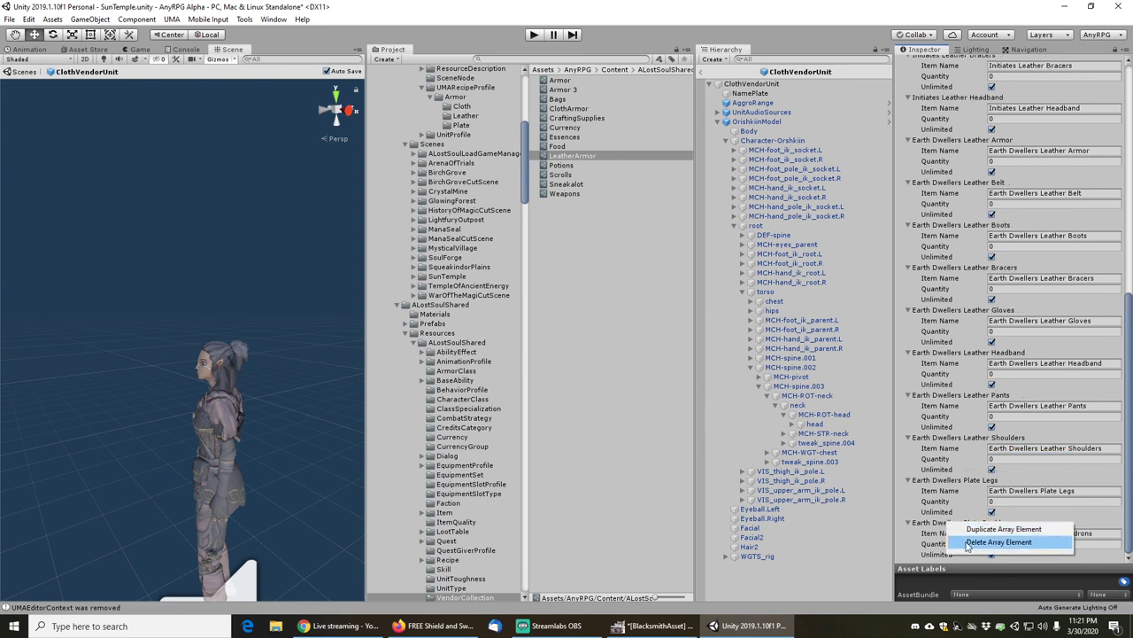
{"action": "left_click", "coordinate": [959, 541]}
{"action": "right_click", "coordinate": [949, 526]}
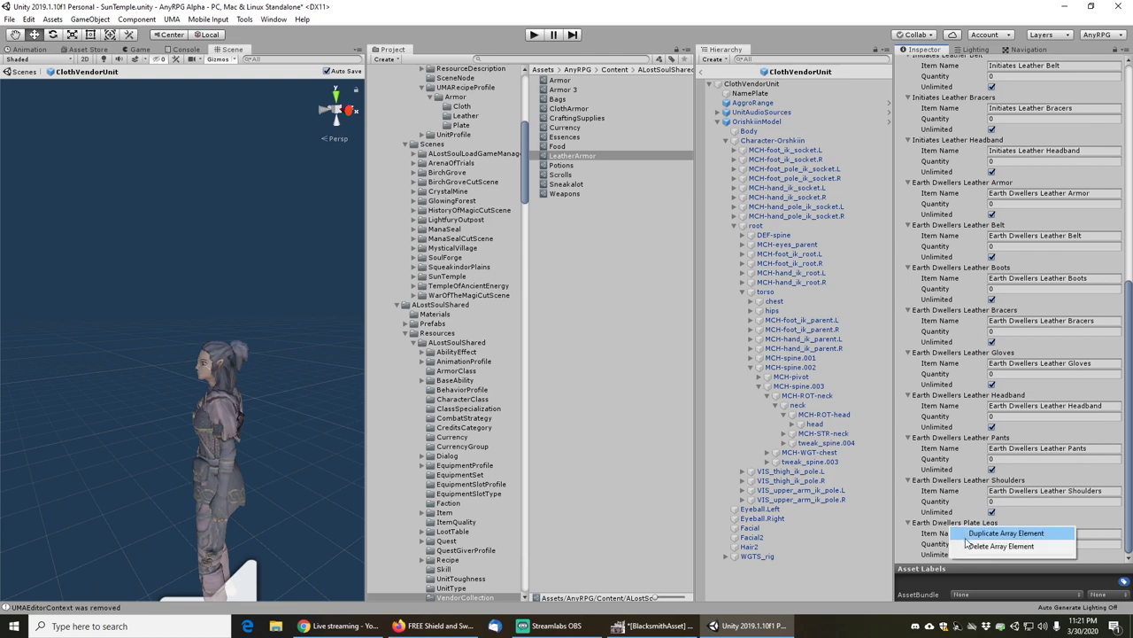
{"action": "left_click", "coordinate": [965, 543]}
{"action": "scroll", "coordinate": [945, 485], "scroll_direction": "up", "scroll_amount": 10}
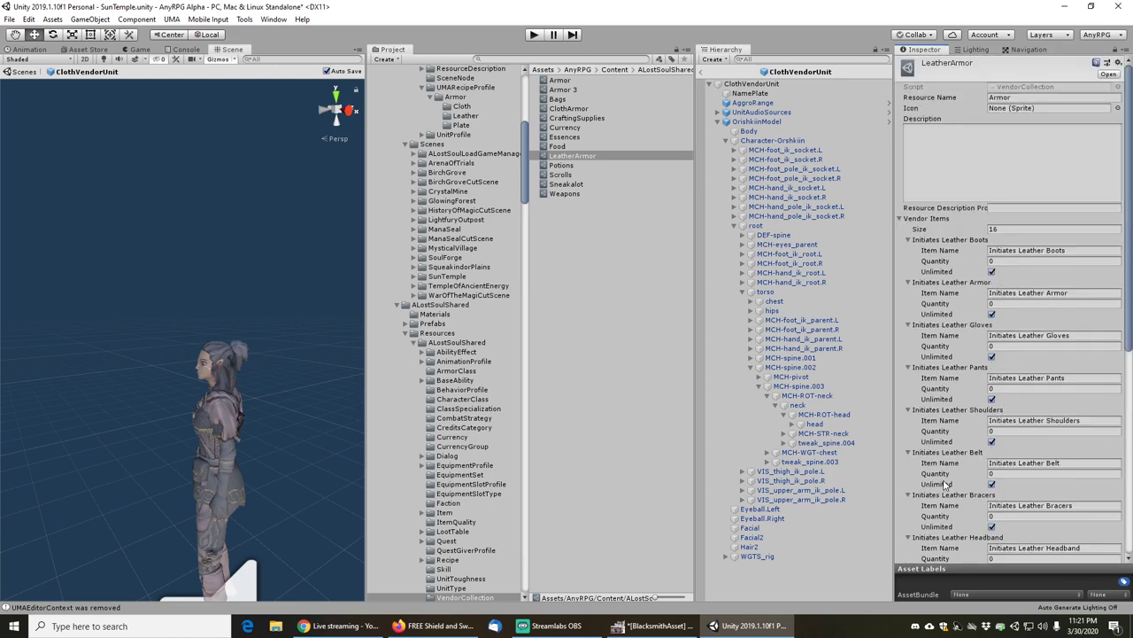
{"action": "scroll", "coordinate": [946, 486], "scroll_direction": "down", "scroll_amount": 10}
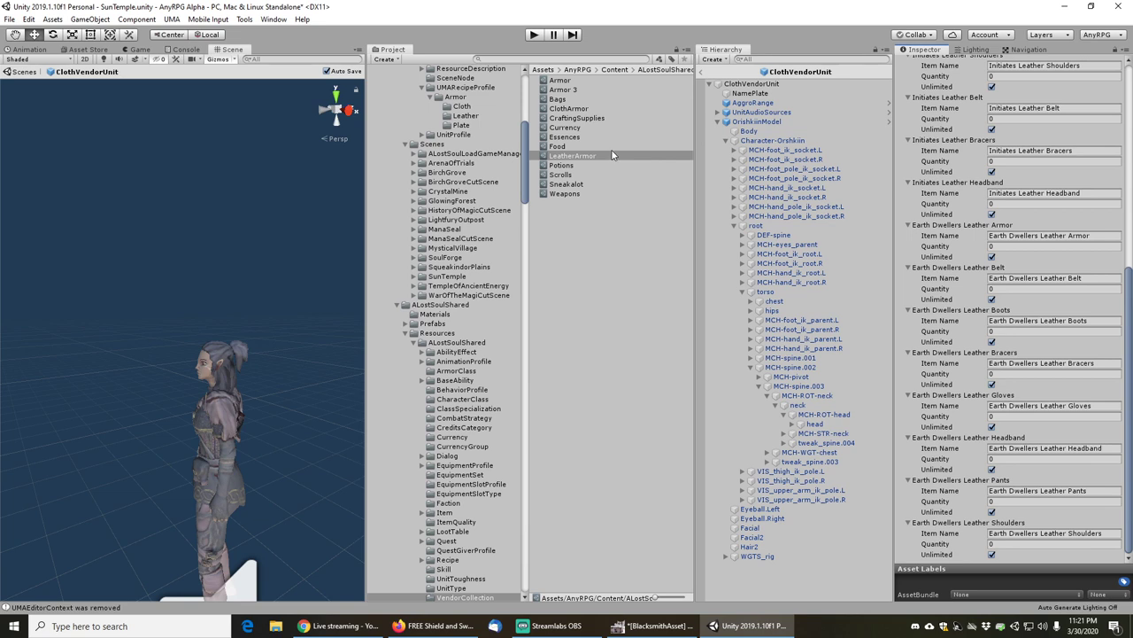
- Rename the Armor 3 vendor collection asset as PlateArmor
{"action": "left_click", "coordinate": [561, 90]}
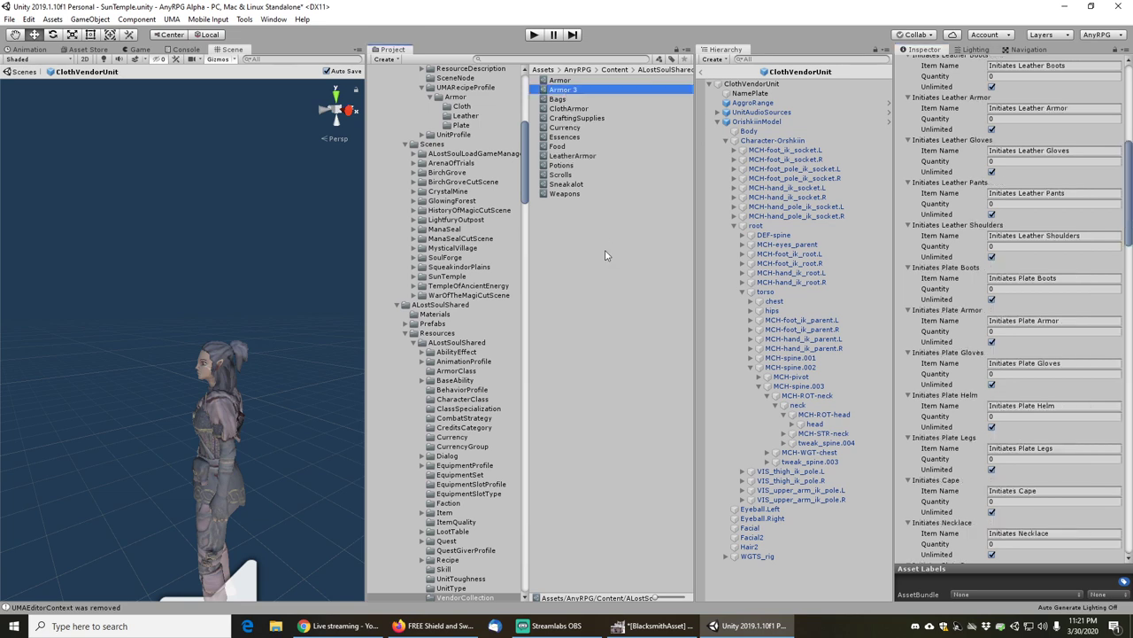
{"action": "key", "text": "F2"}
{"action": "type", "text": "P"}
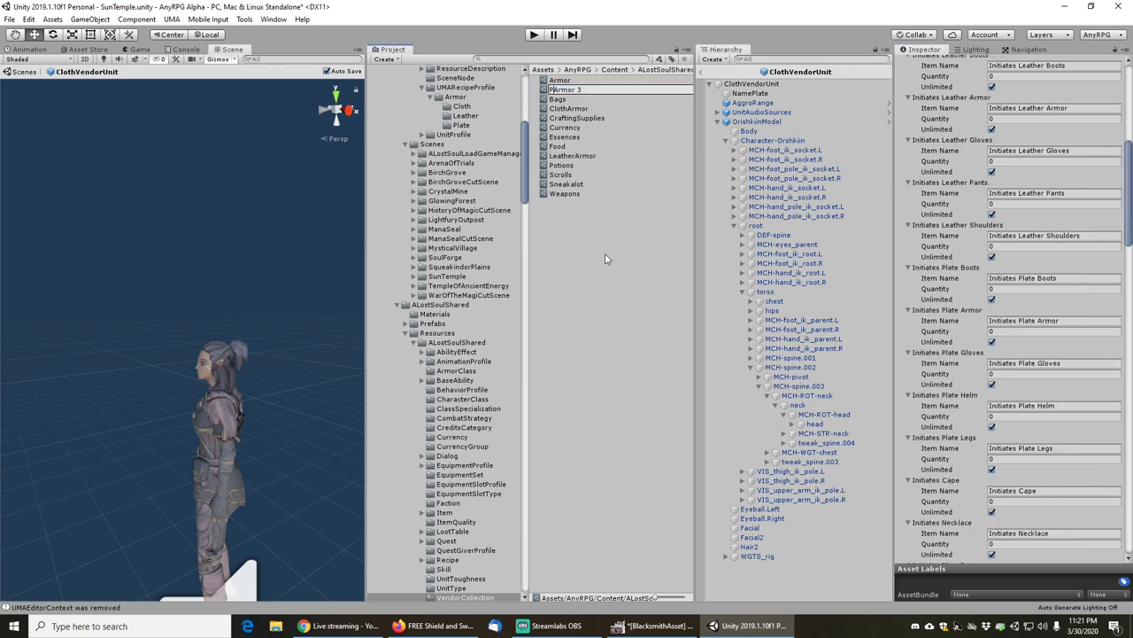
{"action": "type", "text": "late"}
{"action": "key", "text": "Return"}
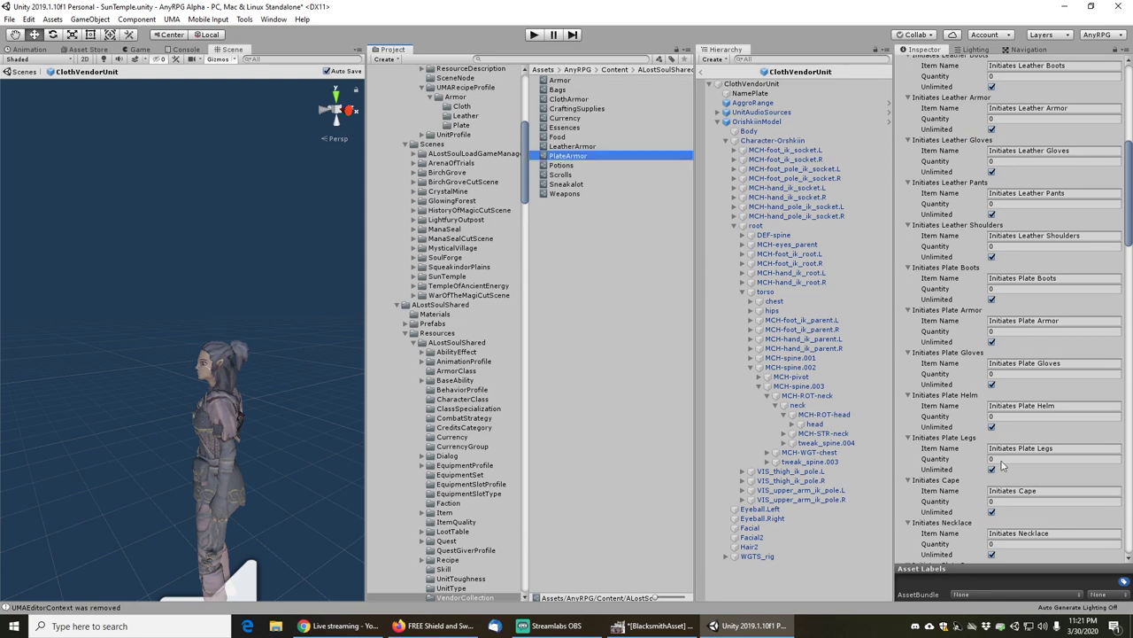
- Delete the Initiates Cloth Shoes entry from PlateArmor's Vendor Items
{"action": "scroll", "coordinate": [989, 449], "scroll_direction": "down", "scroll_amount": 20}
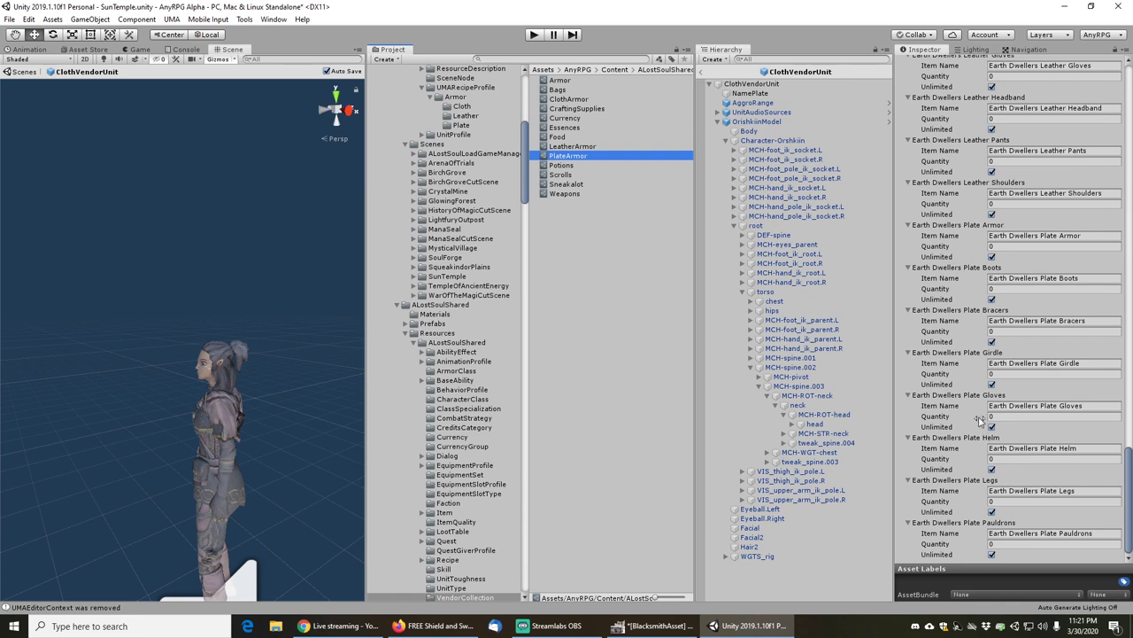
{"action": "scroll", "coordinate": [971, 404], "scroll_direction": "up", "scroll_amount": 20}
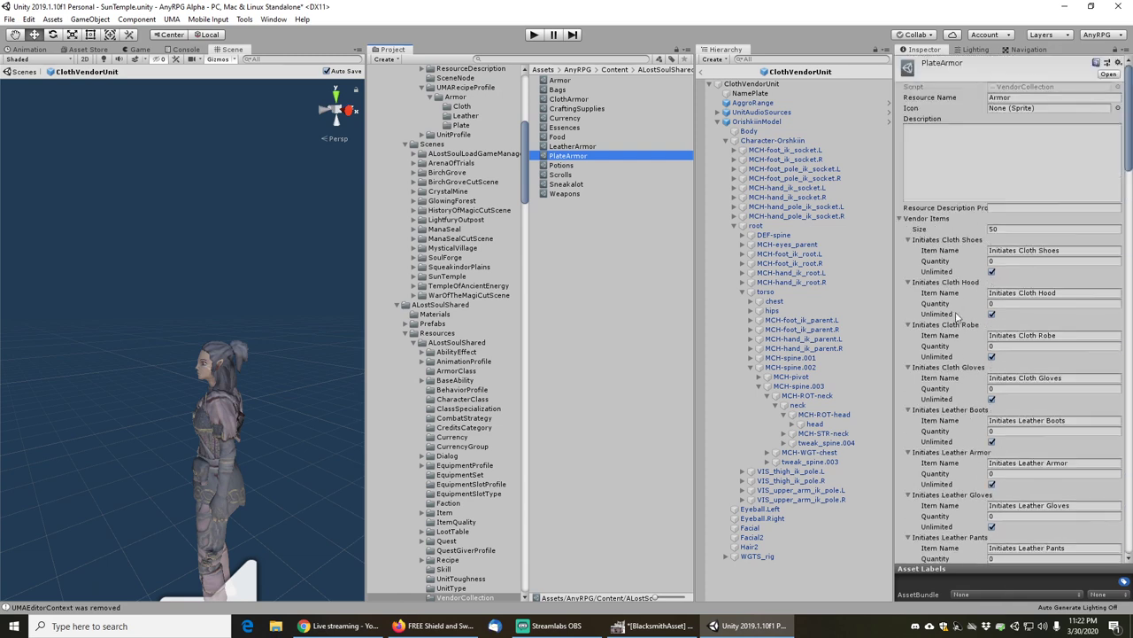
{"action": "right_click", "coordinate": [944, 245]}
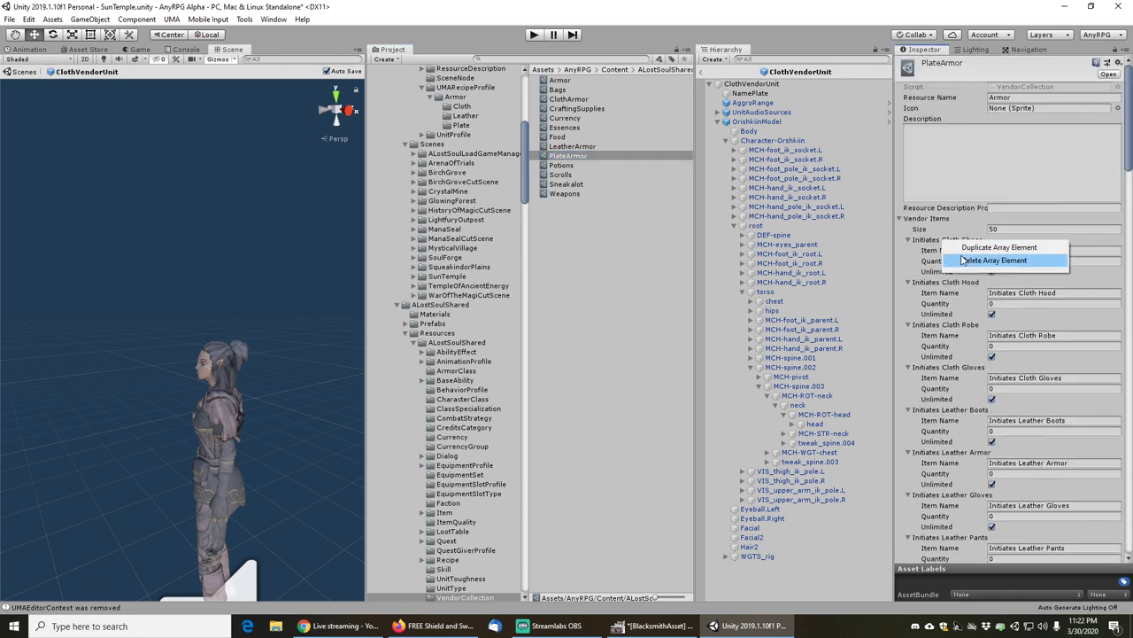
- Delete the Initiates Cloth Shoes, Cloth Hood, Cloth Robe and Cloth Gloves entries from the PlateArmor collection's vendor items
{"action": "left_click", "coordinate": [966, 260]}
{"action": "right_click", "coordinate": [946, 245]}
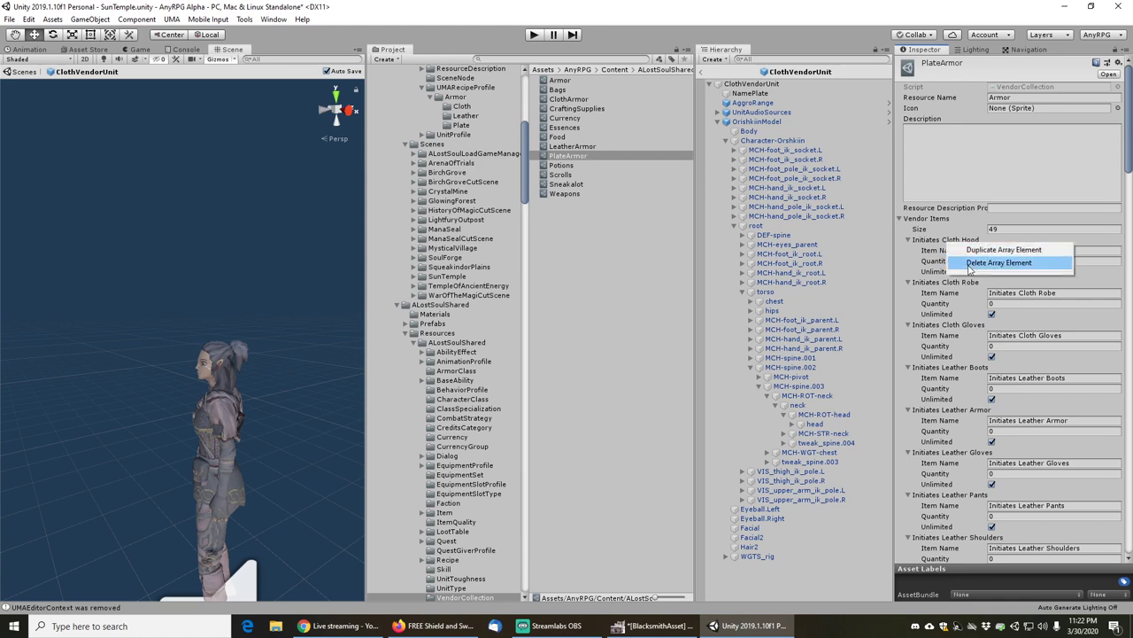
{"action": "left_click", "coordinate": [967, 261]}
{"action": "right_click", "coordinate": [948, 246]}
{"action": "left_click", "coordinate": [967, 261]}
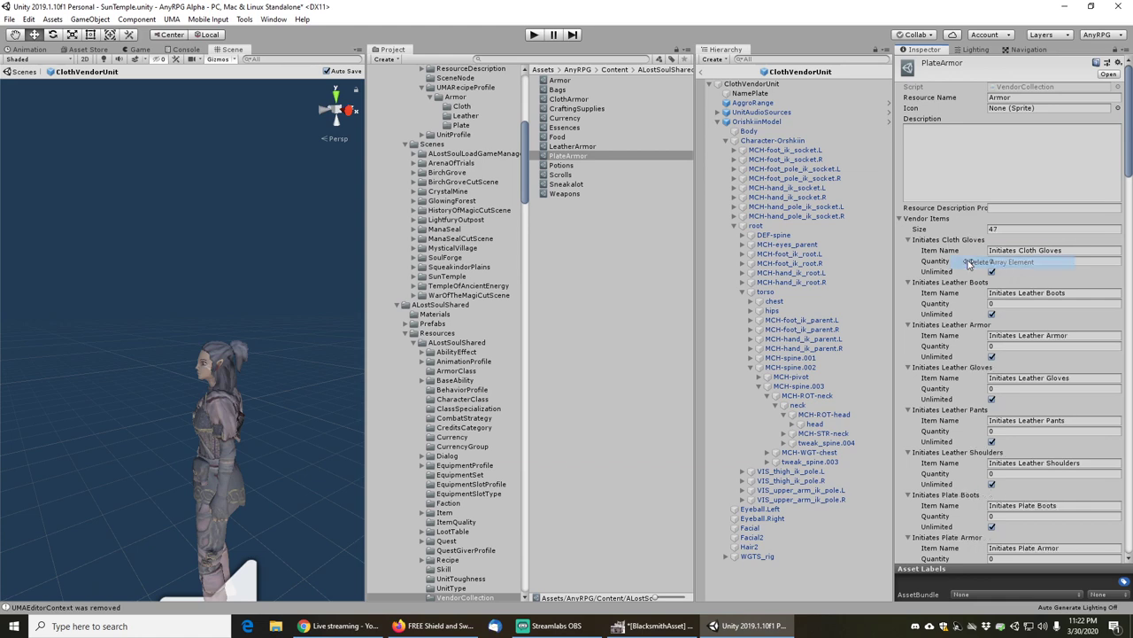
{"action": "right_click", "coordinate": [946, 245]}
{"action": "left_click", "coordinate": [970, 261]}
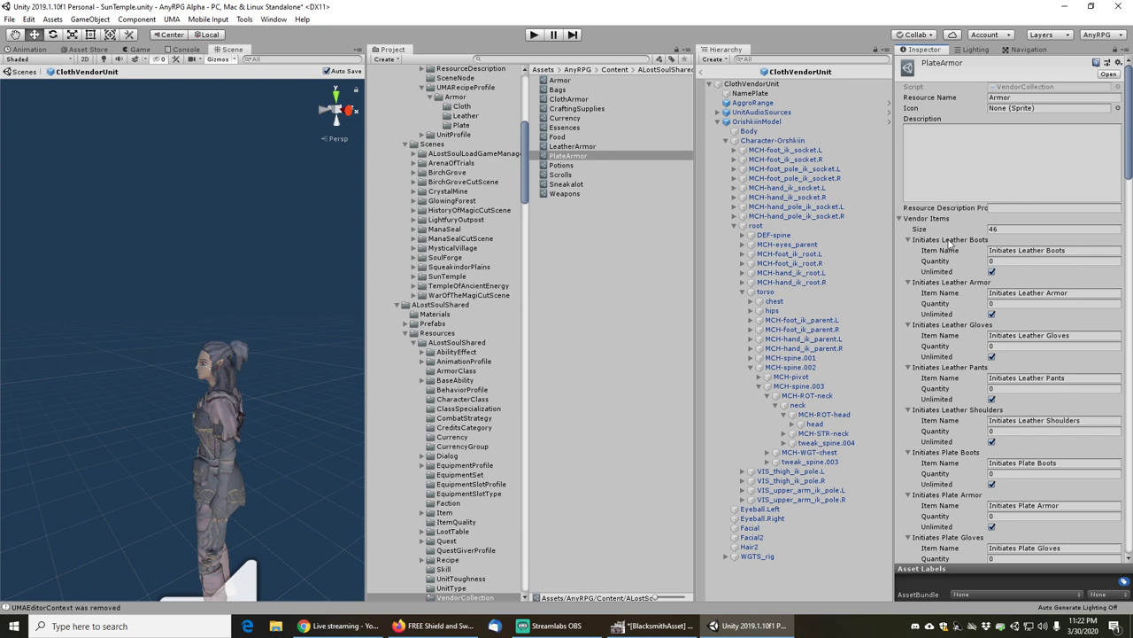
- Delete the Initiates Leather Boots, Armor, Gloves, Pants and Shoulders entries from the vendor items
{"action": "right_click", "coordinate": [945, 245]}
{"action": "left_click", "coordinate": [969, 262]}
{"action": "right_click", "coordinate": [946, 245]}
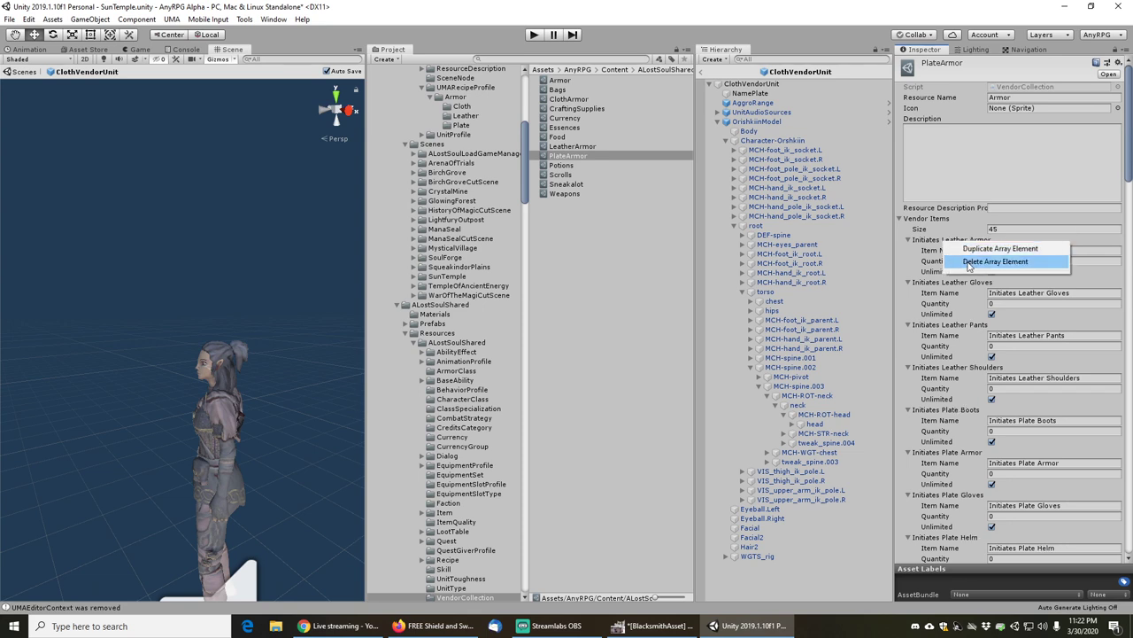
{"action": "left_click", "coordinate": [969, 261]}
{"action": "right_click", "coordinate": [946, 245]}
{"action": "left_click", "coordinate": [969, 263]}
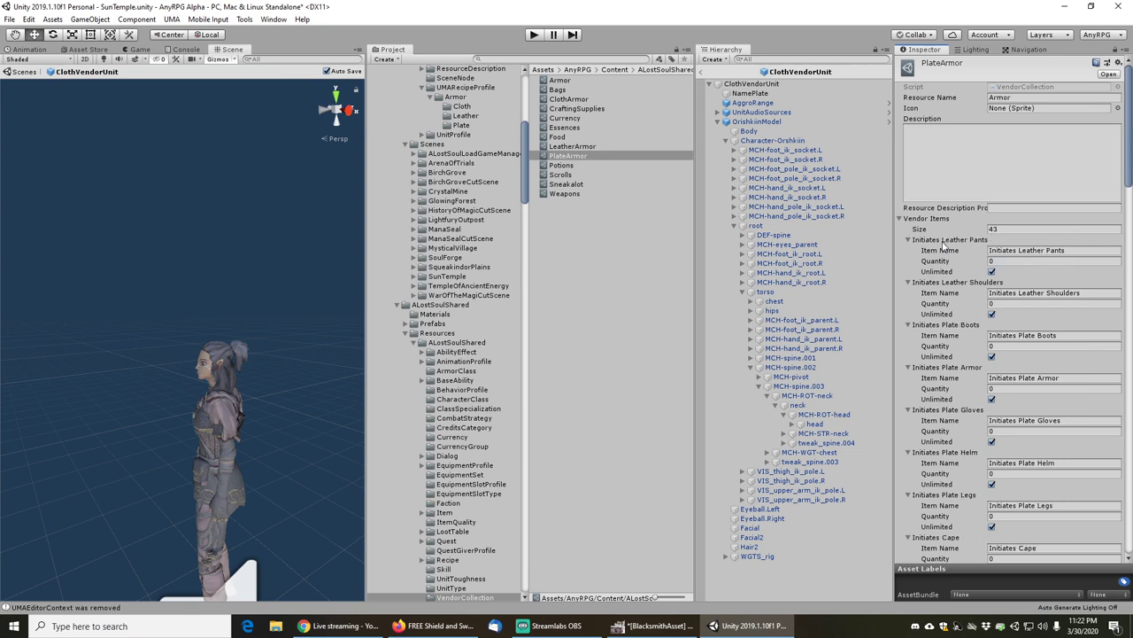
{"action": "right_click", "coordinate": [946, 245]}
{"action": "left_click", "coordinate": [970, 261]}
{"action": "right_click", "coordinate": [945, 245]}
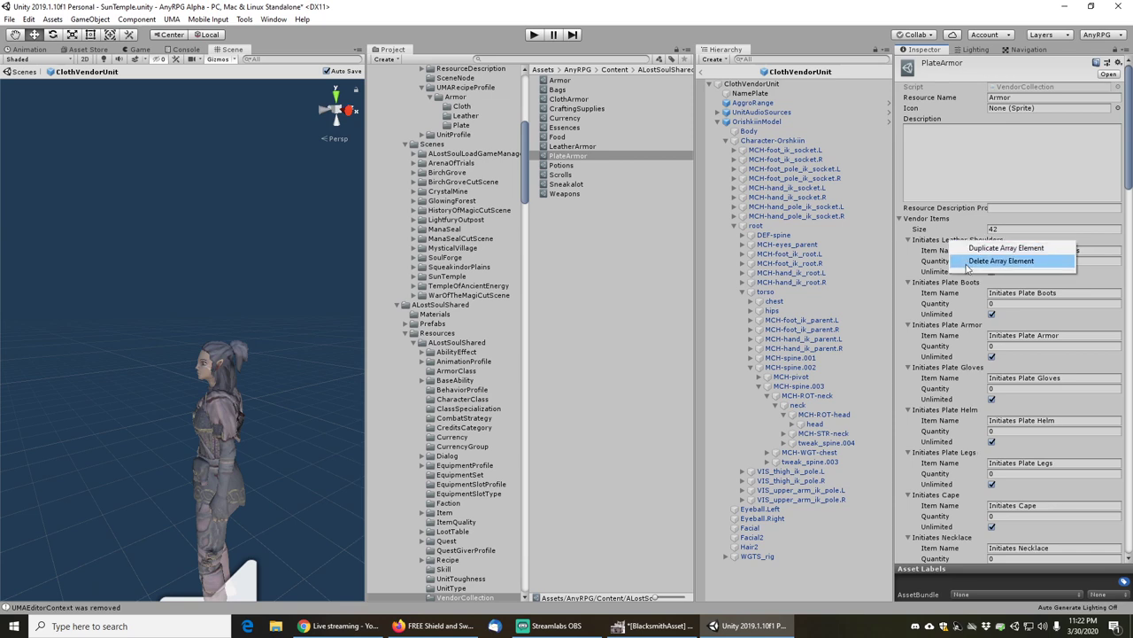
{"action": "left_click", "coordinate": [969, 261]}
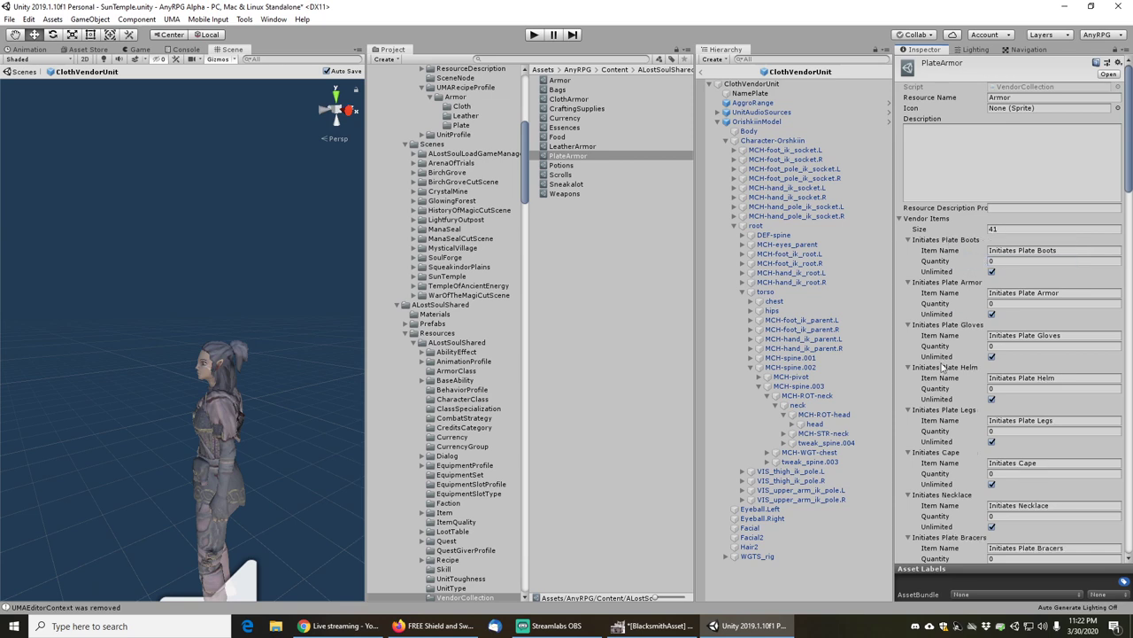
- Delete the Initiates Cape and Initiates Necklace entries from the vendor items
{"action": "scroll", "coordinate": [952, 299], "scroll_direction": "down", "scroll_amount": 5}
{"action": "right_click", "coordinate": [943, 241]}
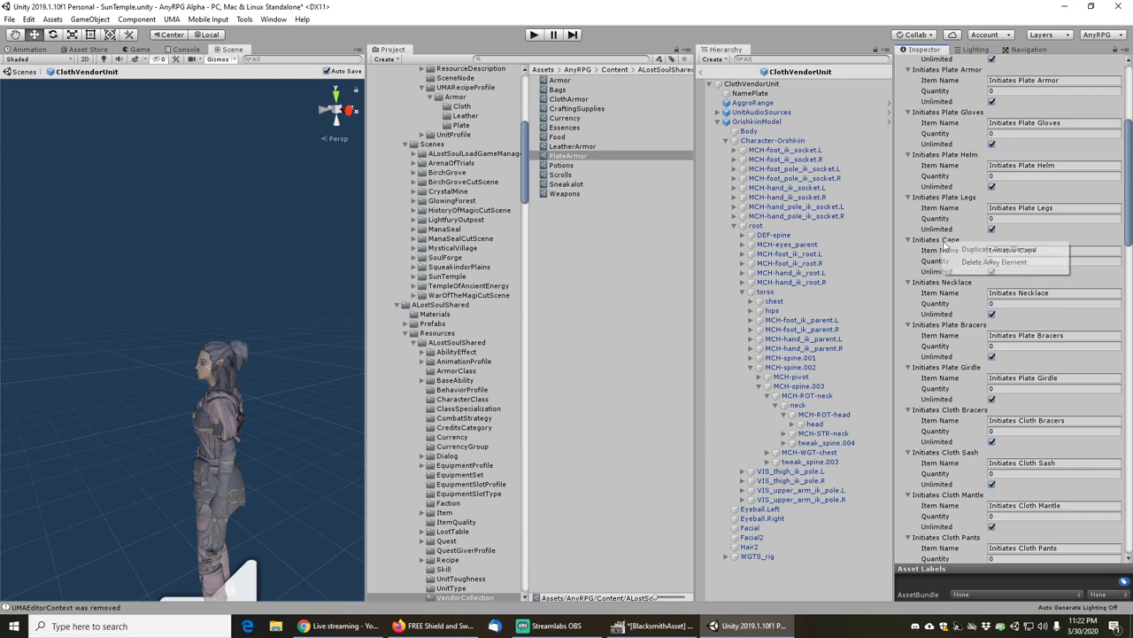
{"action": "left_click", "coordinate": [970, 262]}
{"action": "right_click", "coordinate": [946, 246]}
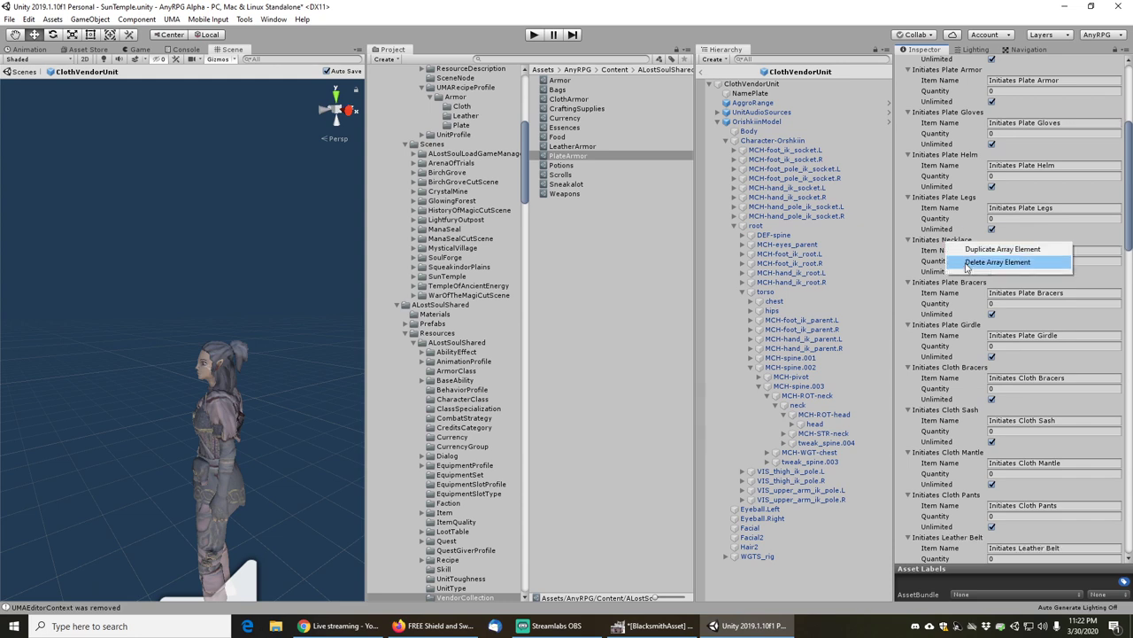
{"action": "left_click", "coordinate": [965, 260]}
- Delete the Initiates Cloth Mantle and Initiates Cloth Pants entries from the vendor items
{"action": "scroll", "coordinate": [945, 363], "scroll_direction": "down", "scroll_amount": 5}
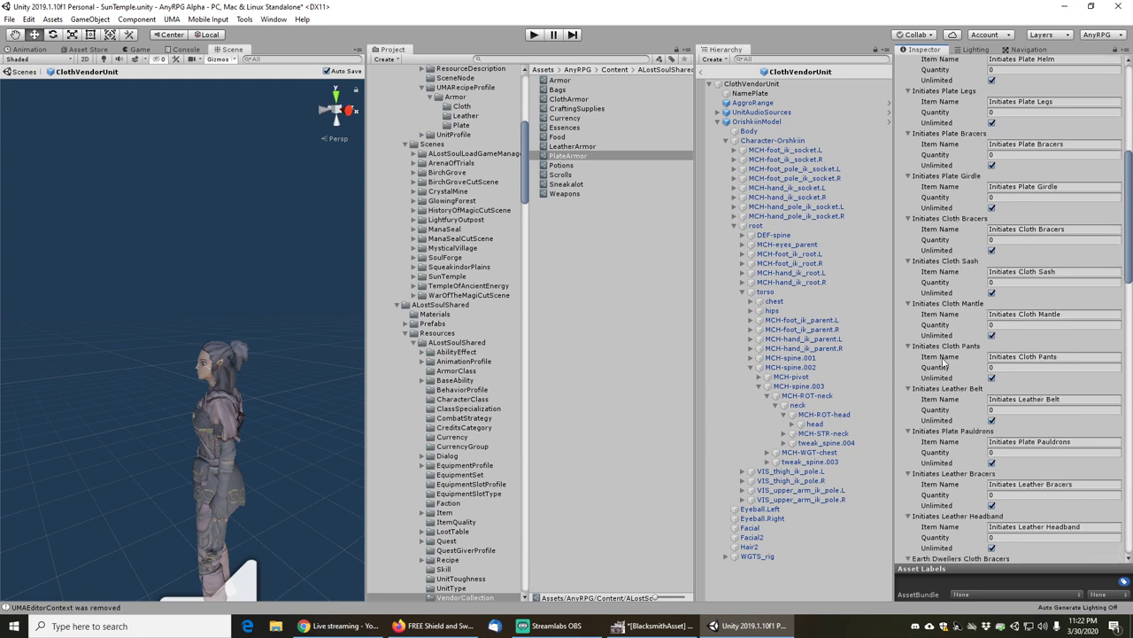
{"action": "right_click", "coordinate": [943, 202]}
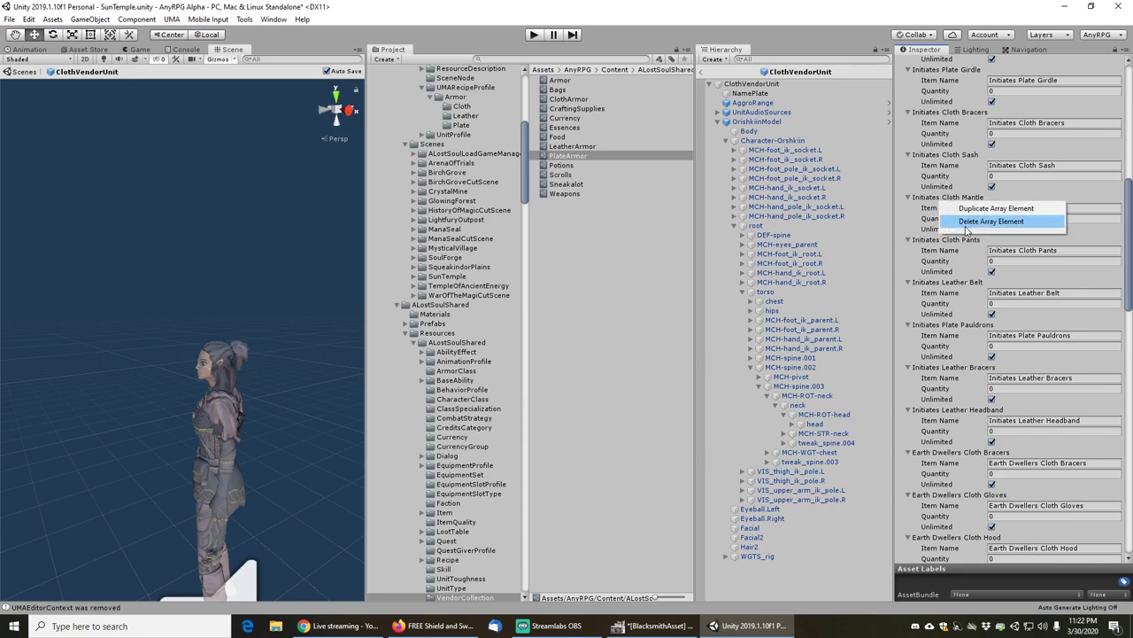
{"action": "left_click", "coordinate": [965, 221]}
{"action": "right_click", "coordinate": [941, 202]}
{"action": "left_click", "coordinate": [963, 220]}
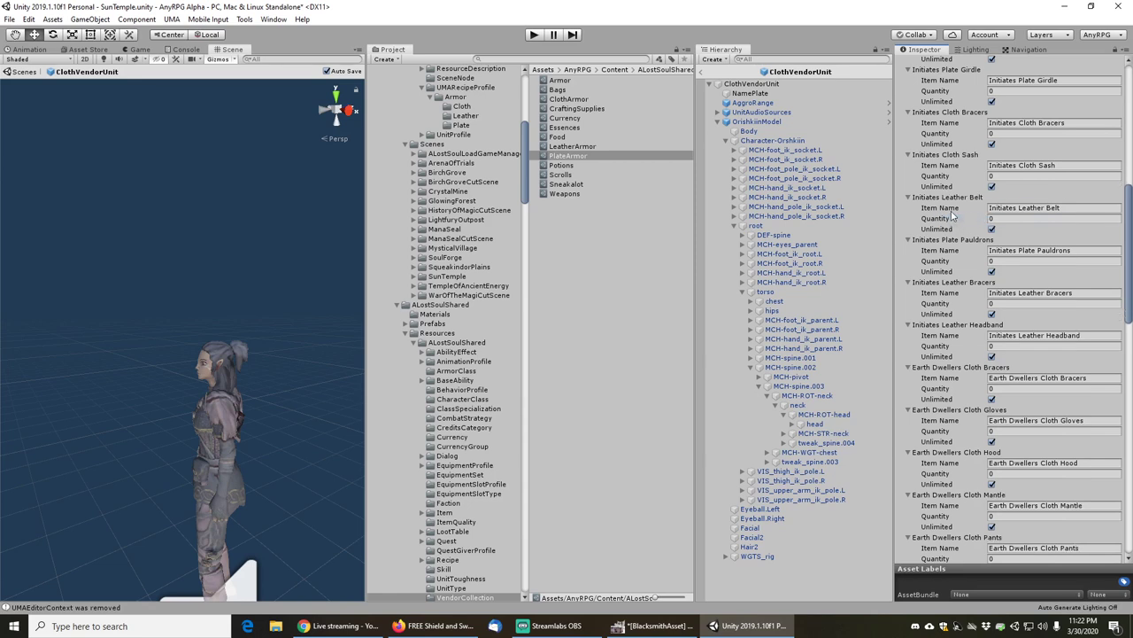
- Delete the Initiates Leather Belt, Leather Bracers and Leather Headband entries, keeping Initiates Plate Pauldrons
{"action": "right_click", "coordinate": [944, 204]}
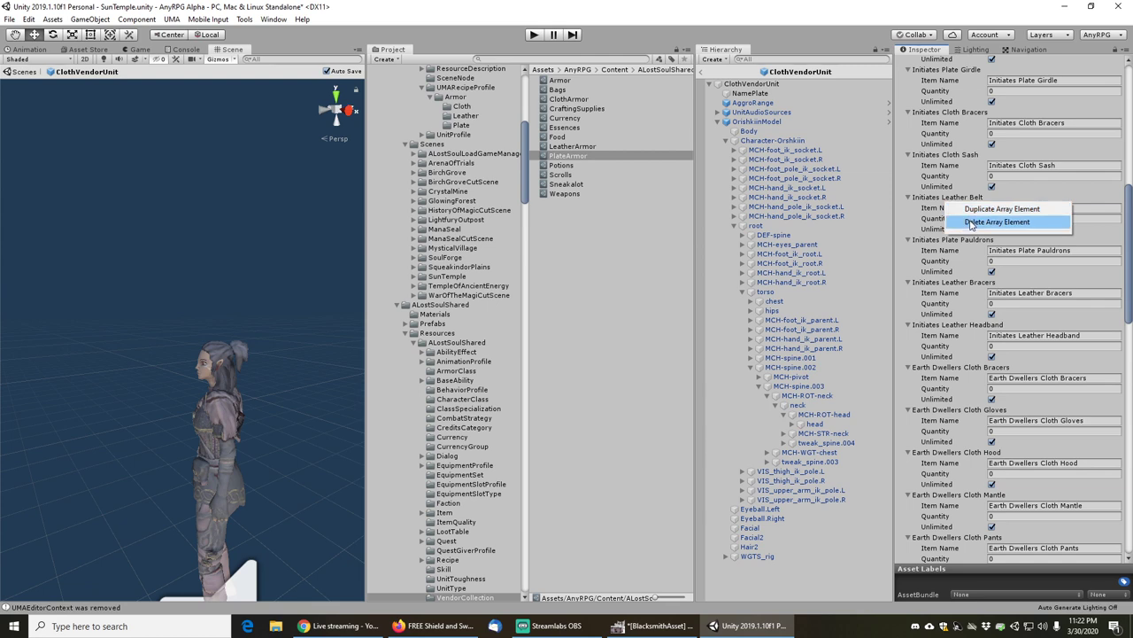
{"action": "left_click", "coordinate": [969, 221]}
{"action": "right_click", "coordinate": [953, 204]}
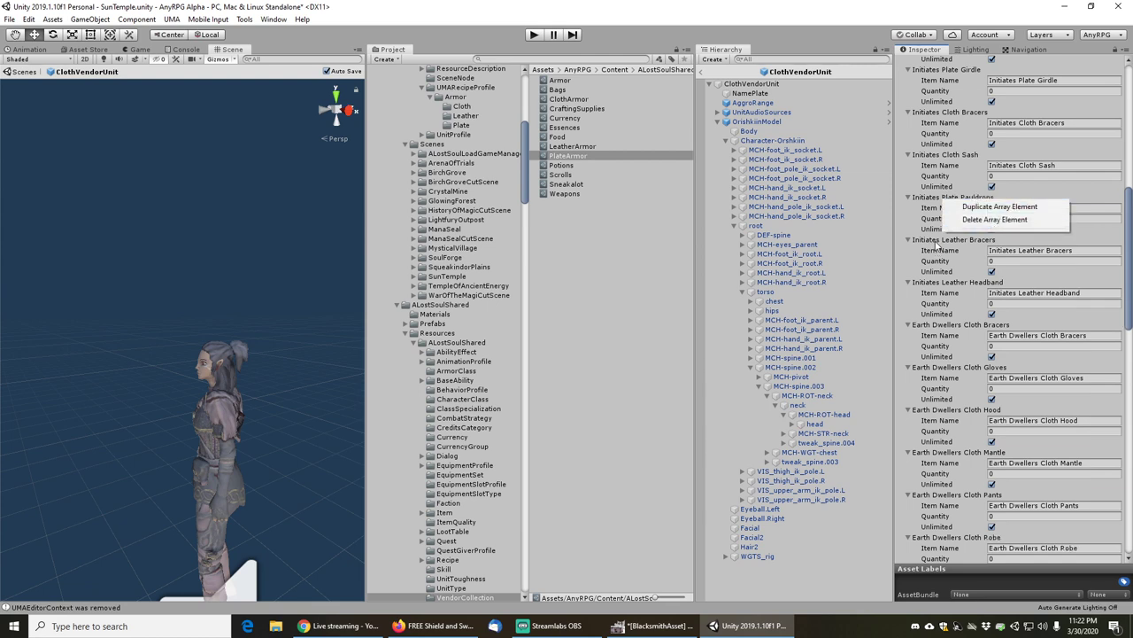
{"action": "right_click", "coordinate": [937, 244]}
{"action": "left_click", "coordinate": [970, 261]}
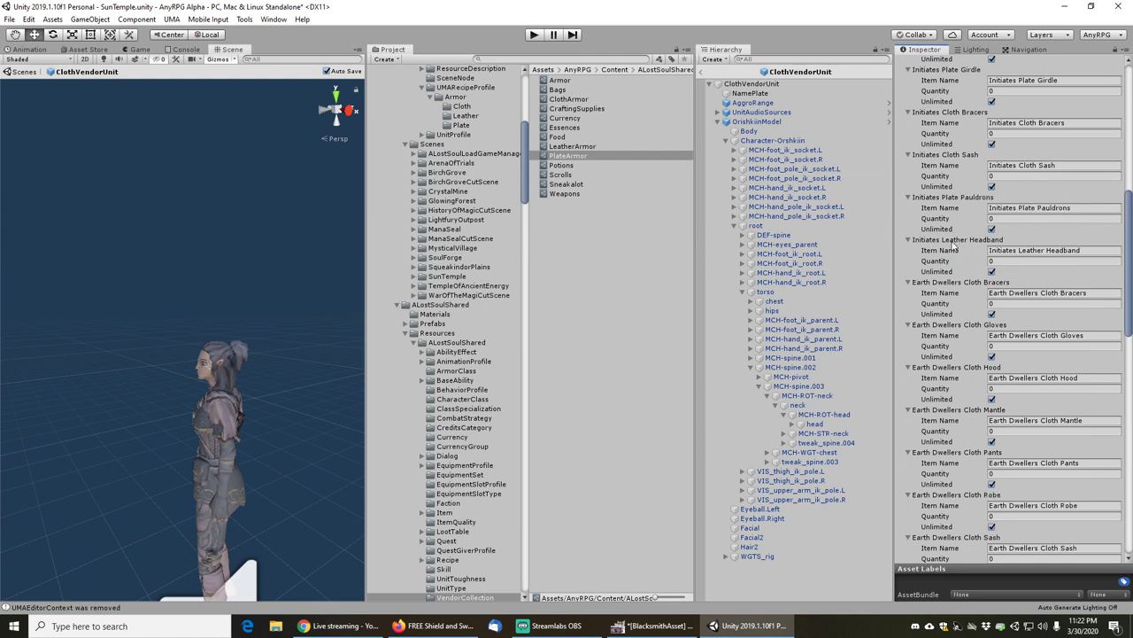
{"action": "right_click", "coordinate": [955, 248]}
{"action": "left_click", "coordinate": [971, 261]}
- Delete the Earth Dwellers Cloth Bracers, Gloves, Hood and Mantle entries from the vendor items
{"action": "right_click", "coordinate": [961, 239]}
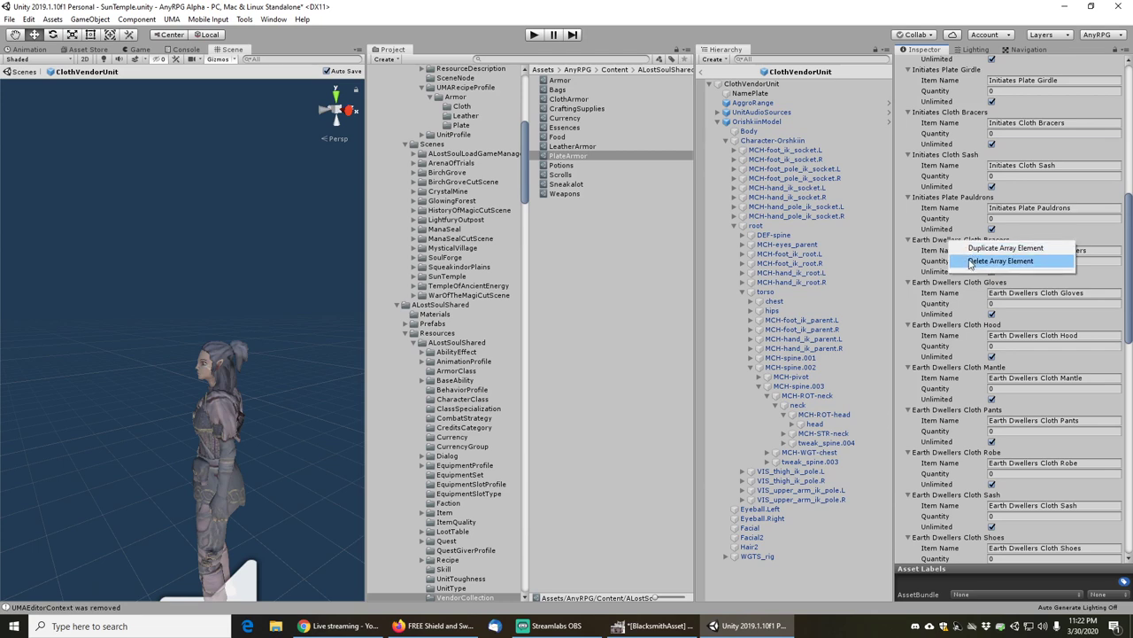
{"action": "left_click", "coordinate": [974, 260]}
{"action": "right_click", "coordinate": [951, 248]}
{"action": "left_click", "coordinate": [974, 260]}
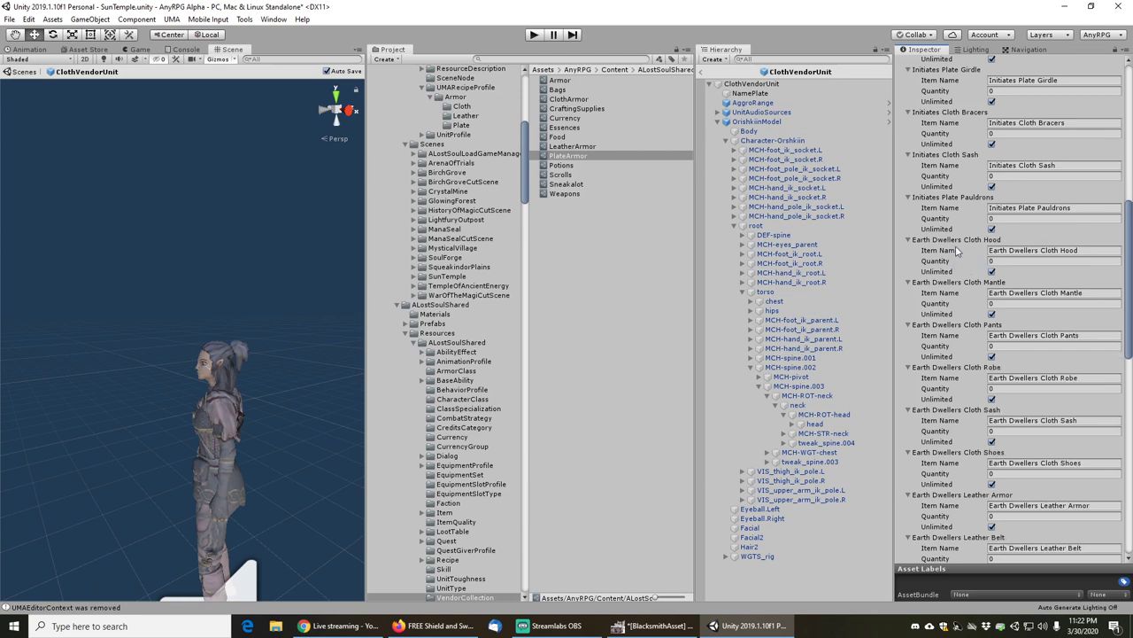
{"action": "right_click", "coordinate": [948, 248]}
{"action": "left_click", "coordinate": [974, 260]}
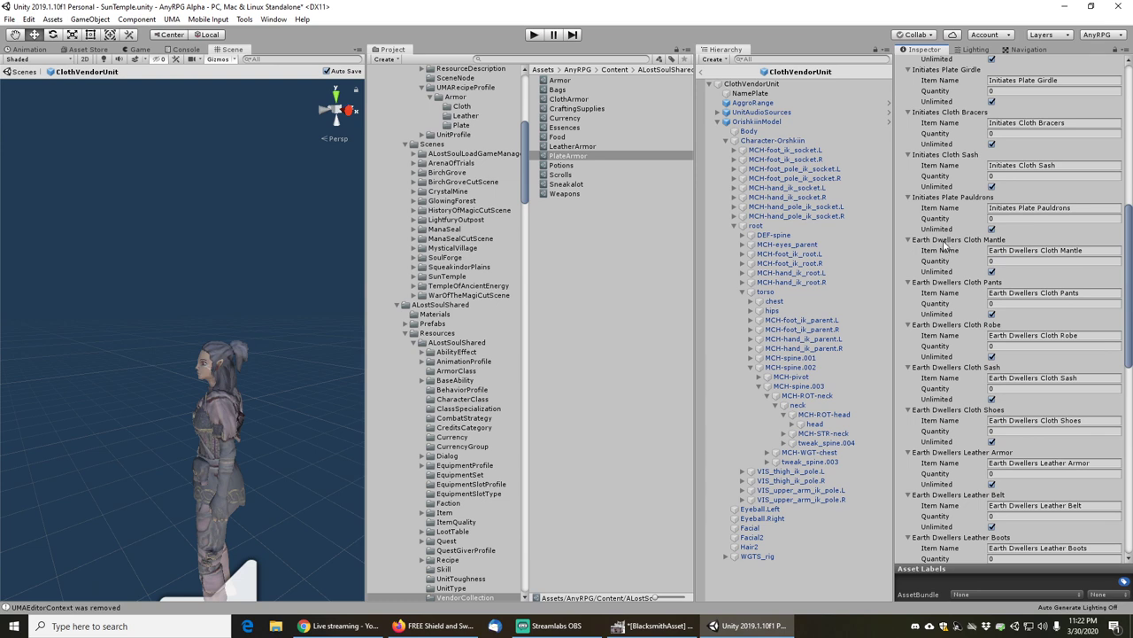
{"action": "right_click", "coordinate": [946, 247]}
{"action": "left_click", "coordinate": [974, 261]}
- Delete the Earth Dwellers Cloth Pants, Robe, Sash and Shoes entries from the vendor items
{"action": "right_click", "coordinate": [953, 246]}
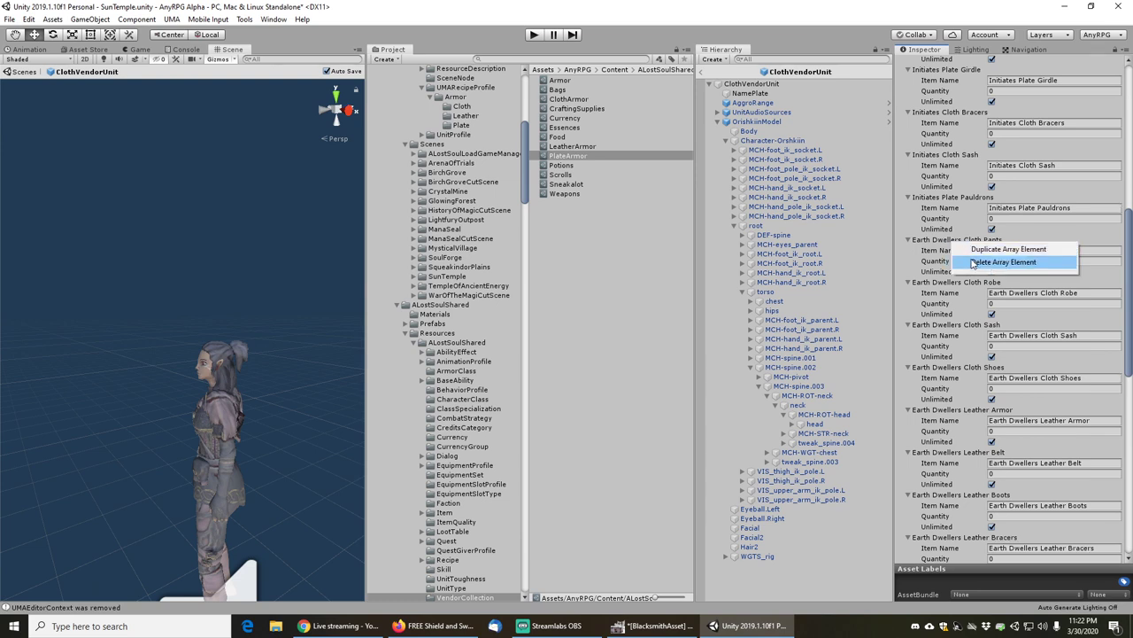
{"action": "left_click", "coordinate": [974, 262]}
{"action": "left_click", "coordinate": [974, 262]}
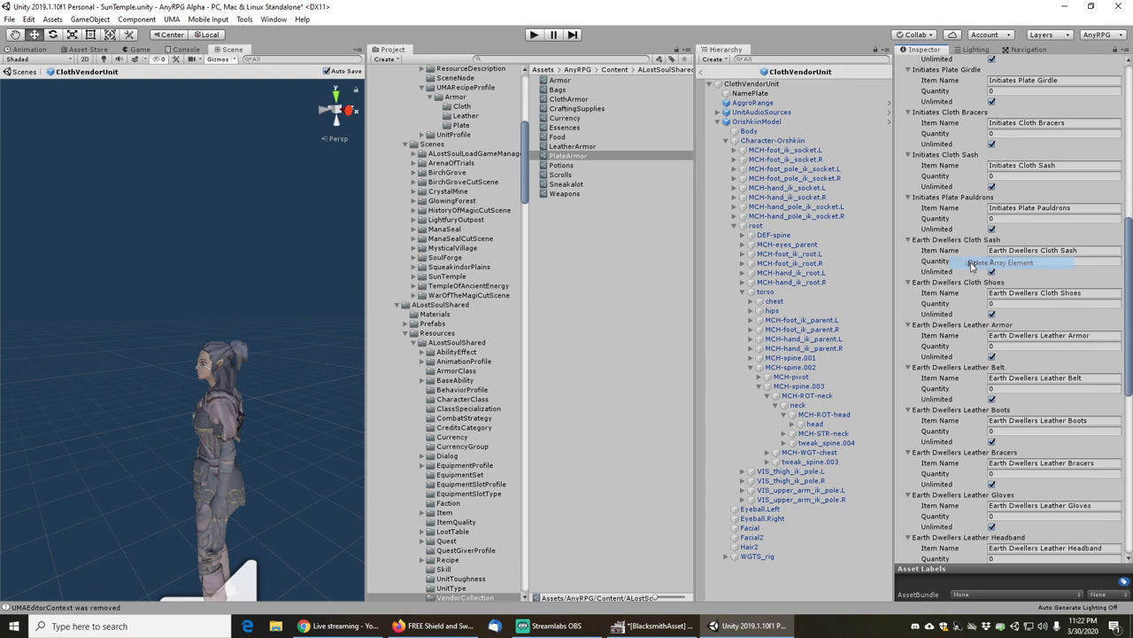
{"action": "left_click", "coordinate": [977, 262]}
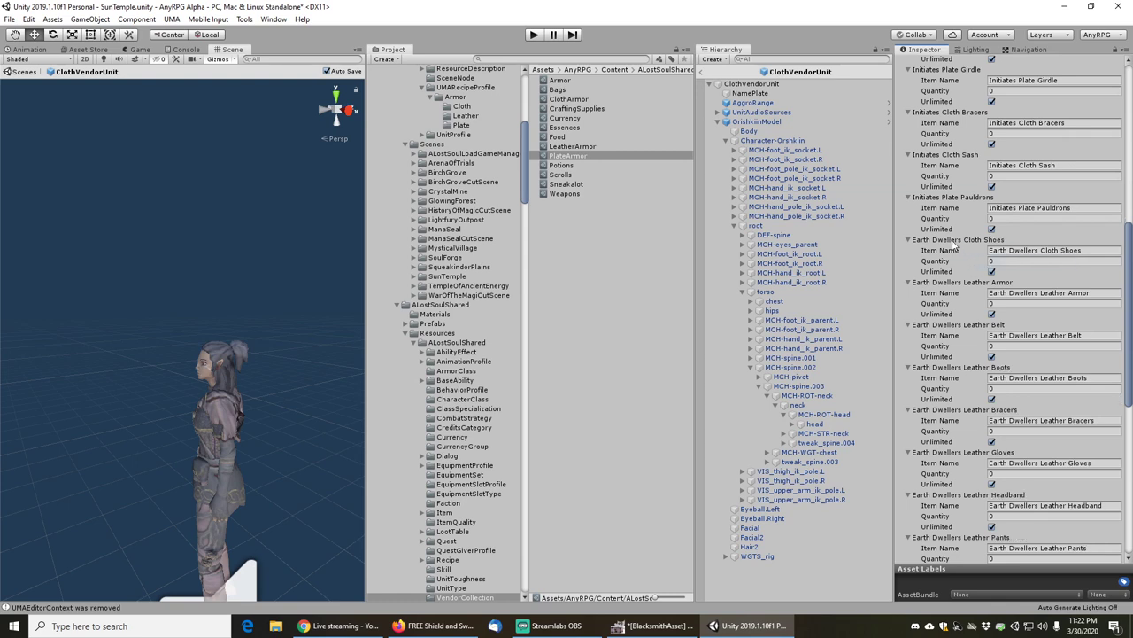
{"action": "left_click", "coordinate": [974, 261]}
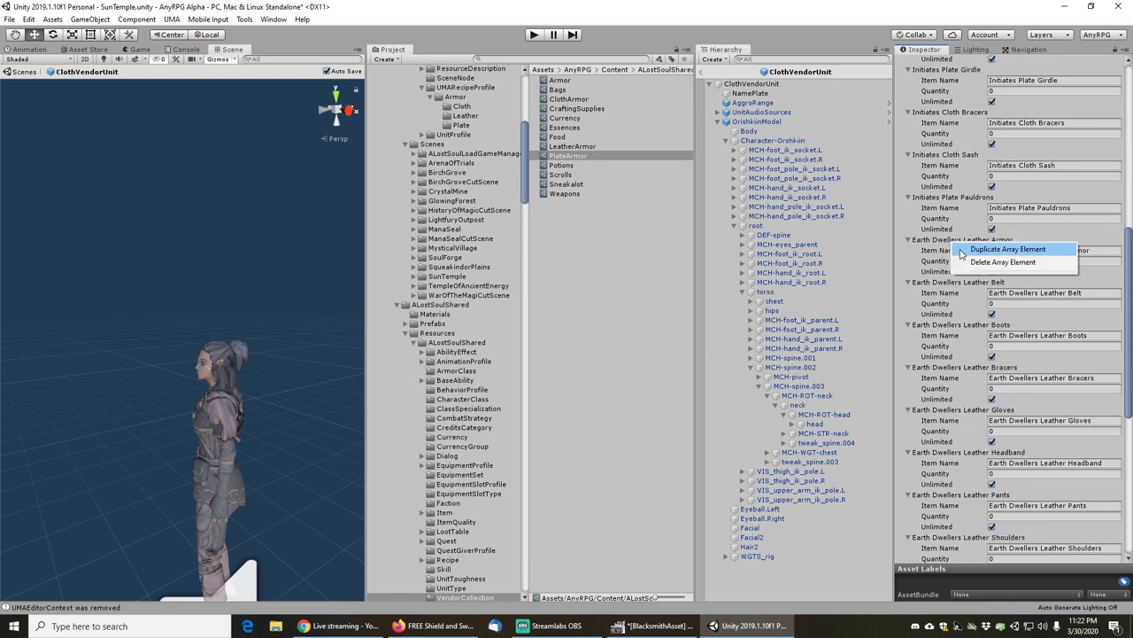
- Delete the Earth Dwellers Leather Armor, Belt, Boots, Bracers and Gloves entries from the vendor items
{"action": "left_click", "coordinate": [966, 262]}
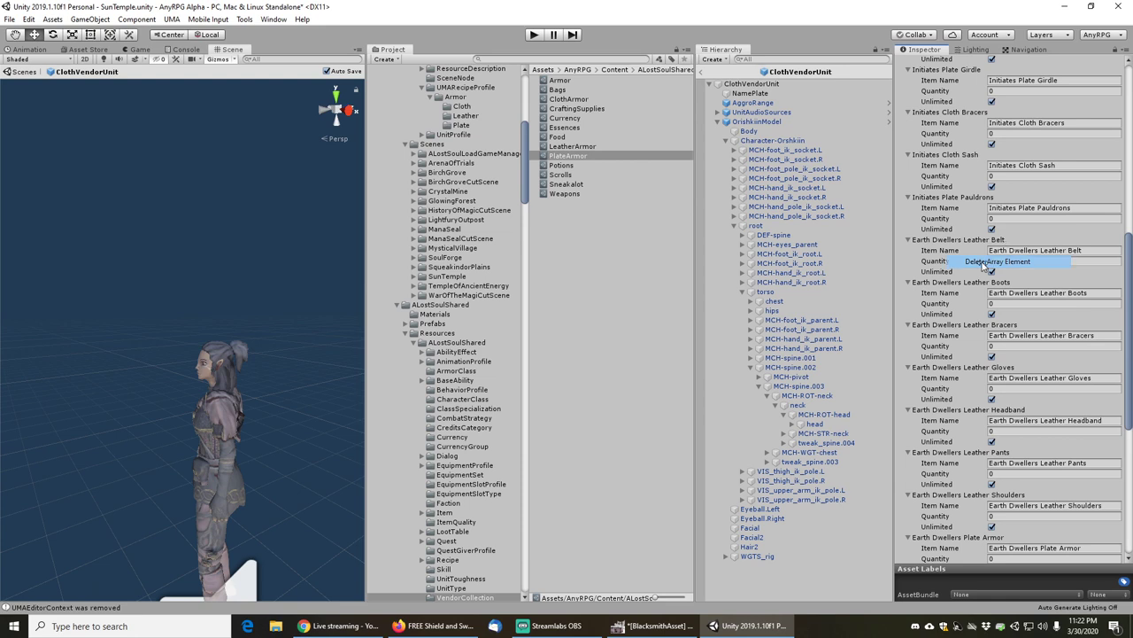
{"action": "right_click", "coordinate": [959, 239]}
{"action": "left_click", "coordinate": [974, 258]}
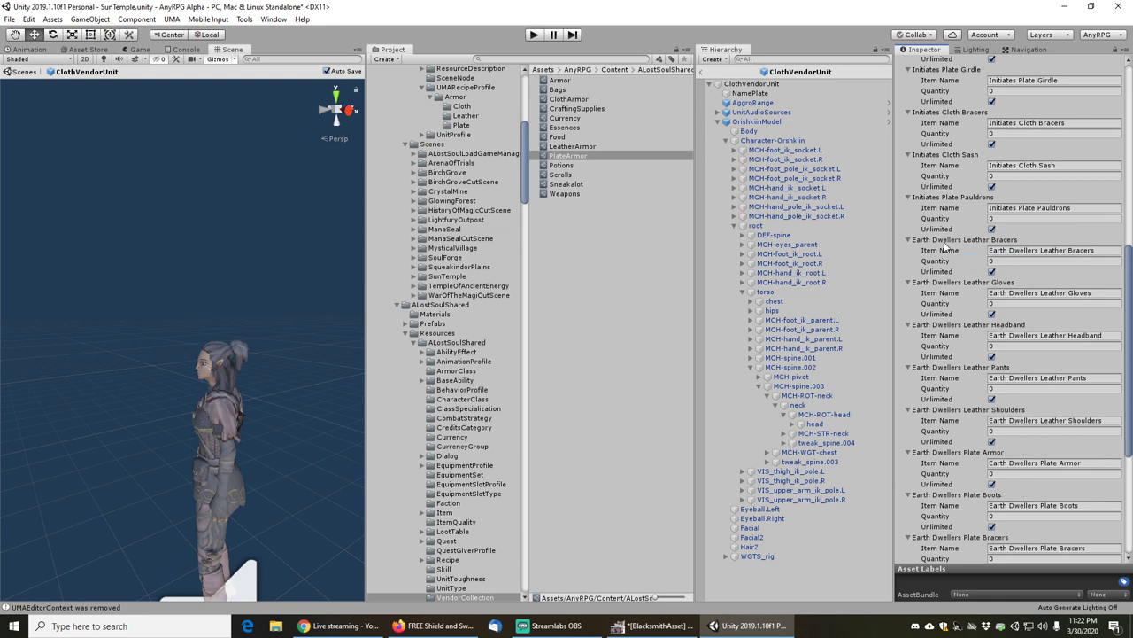
{"action": "right_click", "coordinate": [946, 247]}
{"action": "left_click", "coordinate": [958, 262]}
{"action": "right_click", "coordinate": [937, 243]}
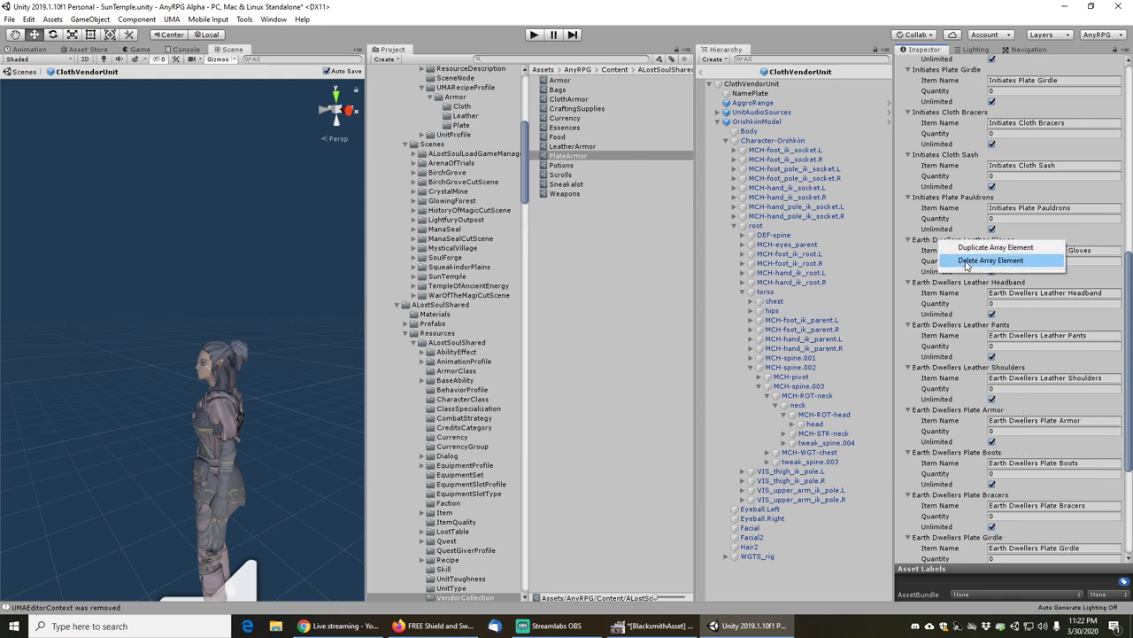
{"action": "left_click", "coordinate": [955, 256]}
- Delete the Earth Dwellers Leather Headband, Pants and Shoulders entries from the vendor items
{"action": "right_click", "coordinate": [947, 246]}
{"action": "left_click", "coordinate": [965, 260]}
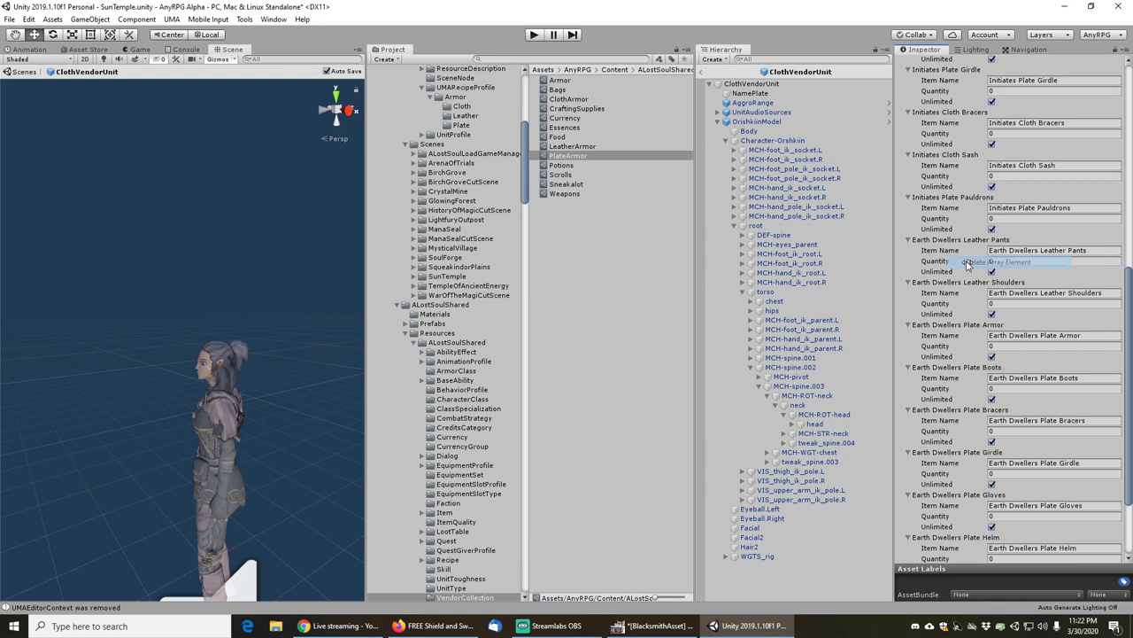
{"action": "right_click", "coordinate": [967, 246]}
{"action": "left_click", "coordinate": [992, 263]}
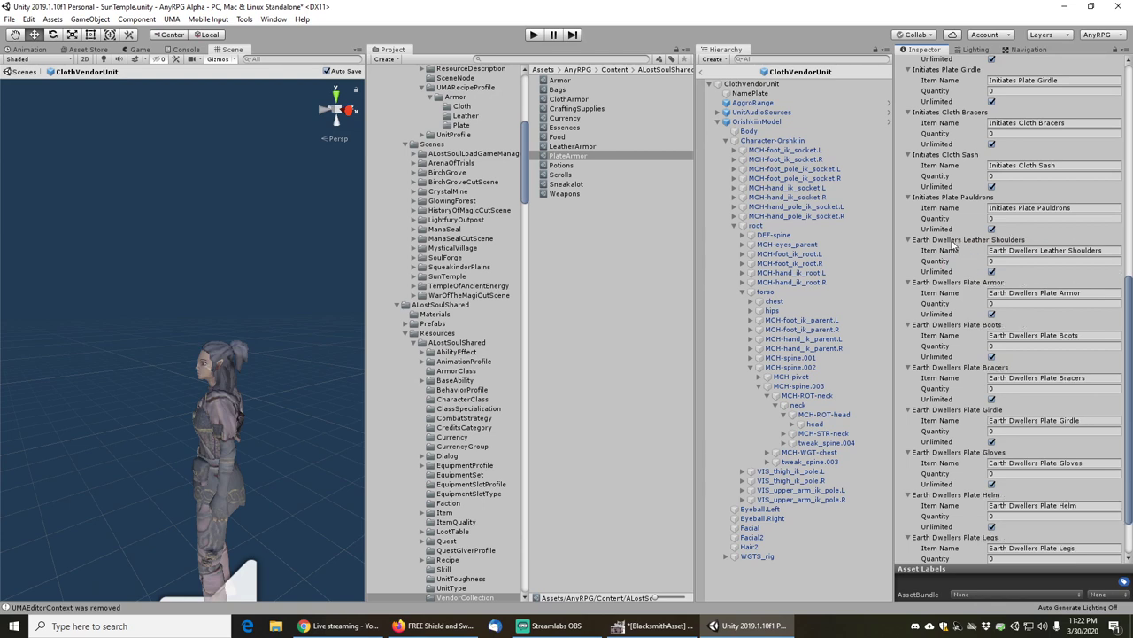
{"action": "right_click", "coordinate": [966, 245]}
{"action": "left_click", "coordinate": [974, 260]}
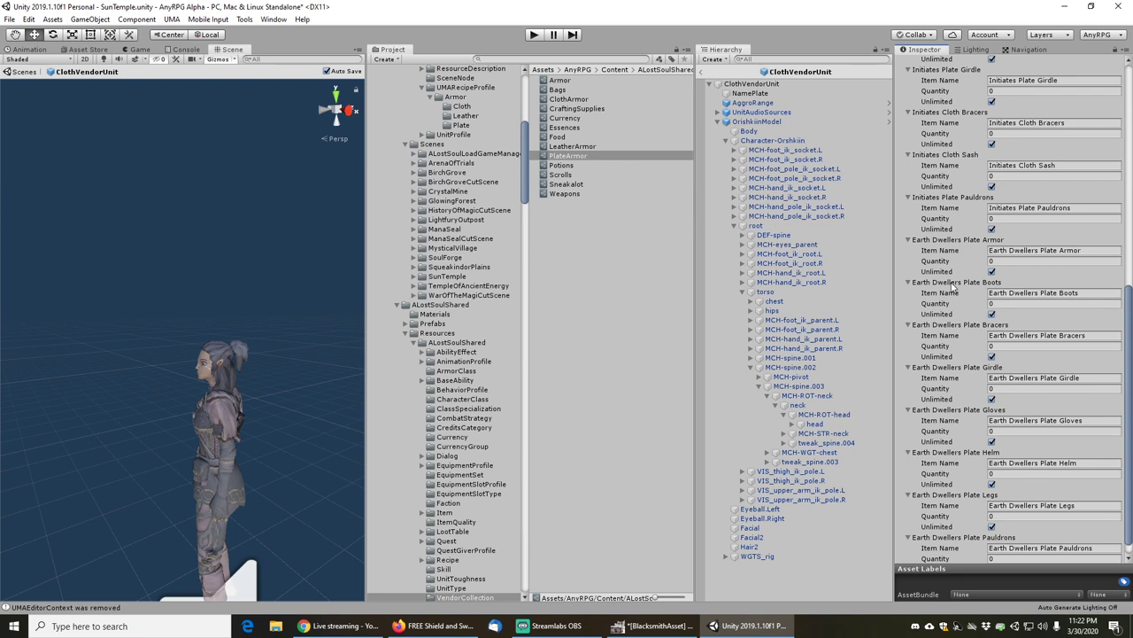
- Check the vendor items for leftover non-plate entries and delete Initiates Cloth Bracers and Initiates Cloth Sash
{"action": "scroll", "coordinate": [950, 363], "scroll_direction": "down", "scroll_amount": 1}
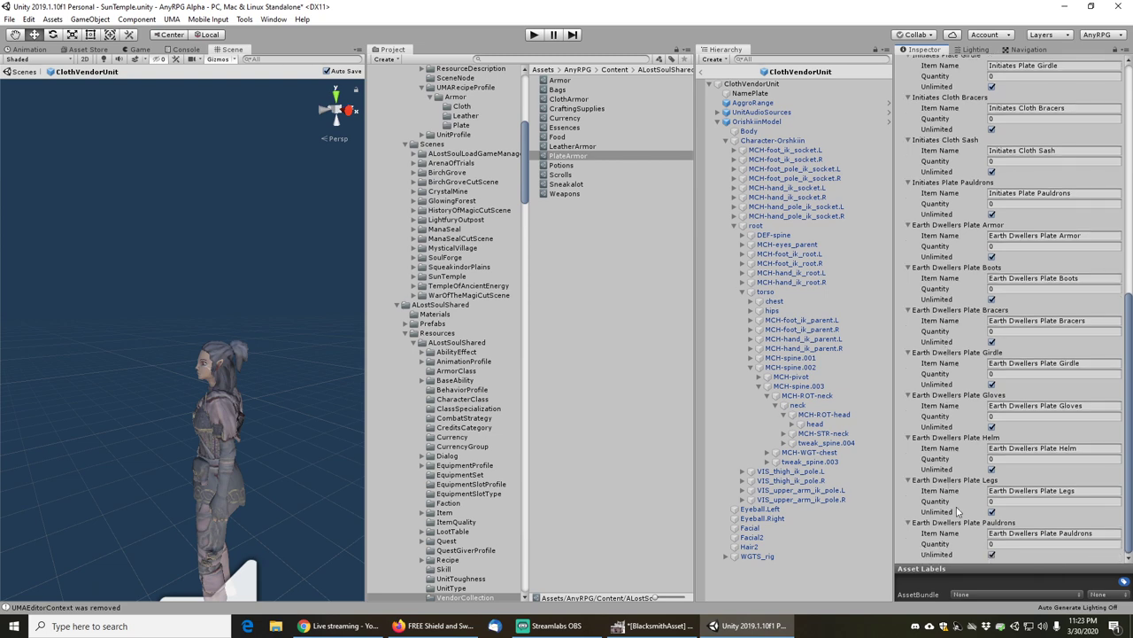
{"action": "scroll", "coordinate": [957, 482], "scroll_direction": "up", "scroll_amount": 10}
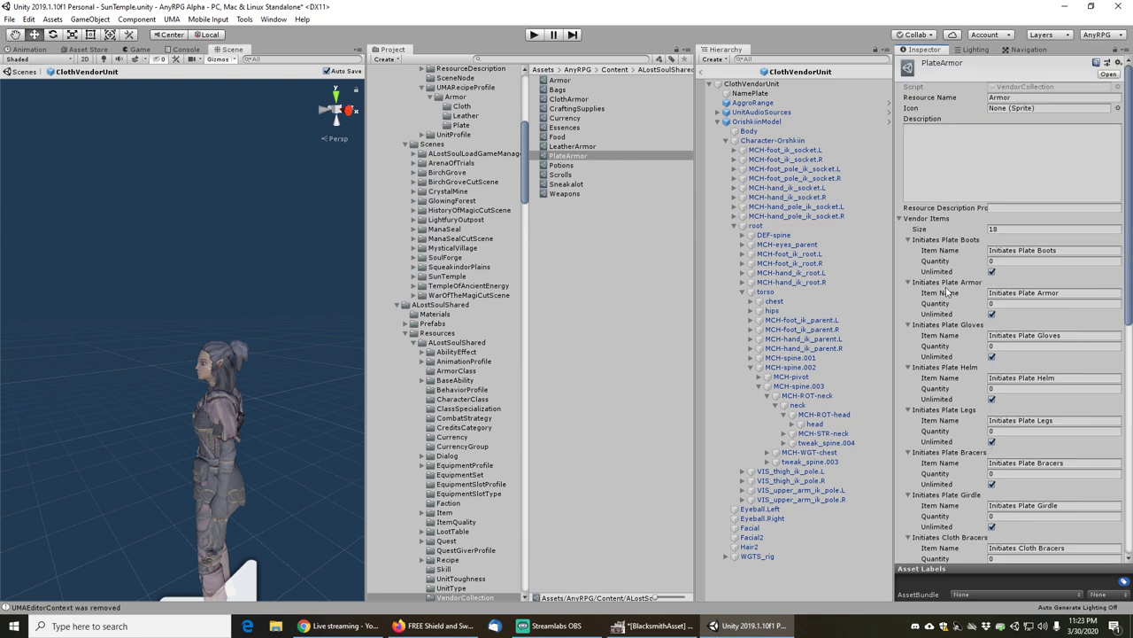
{"action": "scroll", "coordinate": [935, 341], "scroll_direction": "down", "scroll_amount": 3}
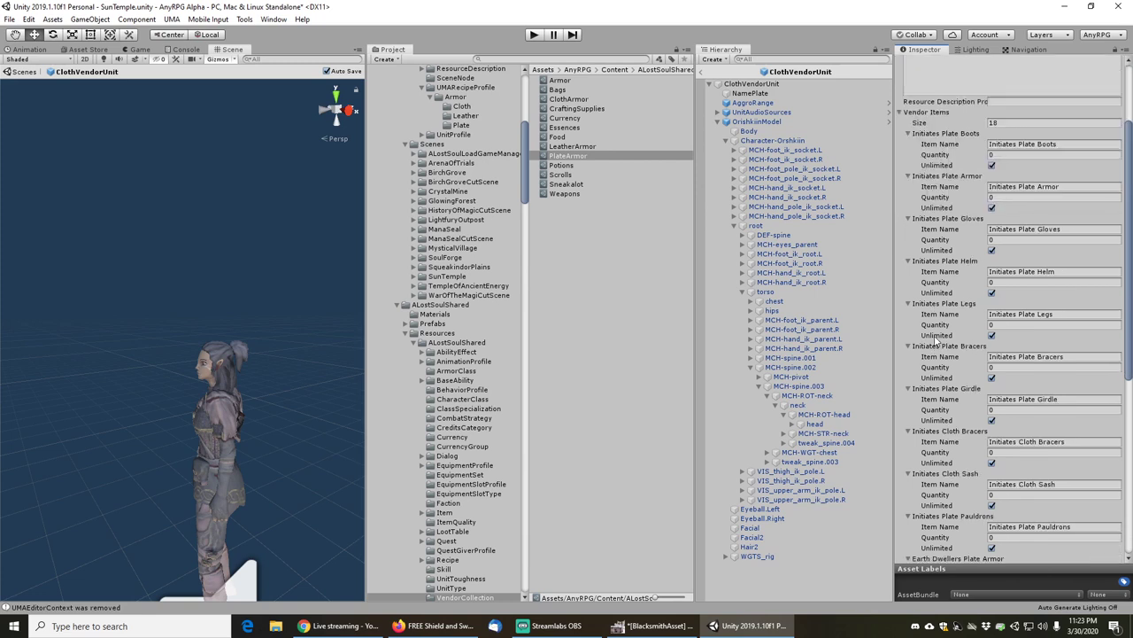
{"action": "right_click", "coordinate": [947, 436]}
{"action": "left_click", "coordinate": [974, 457]}
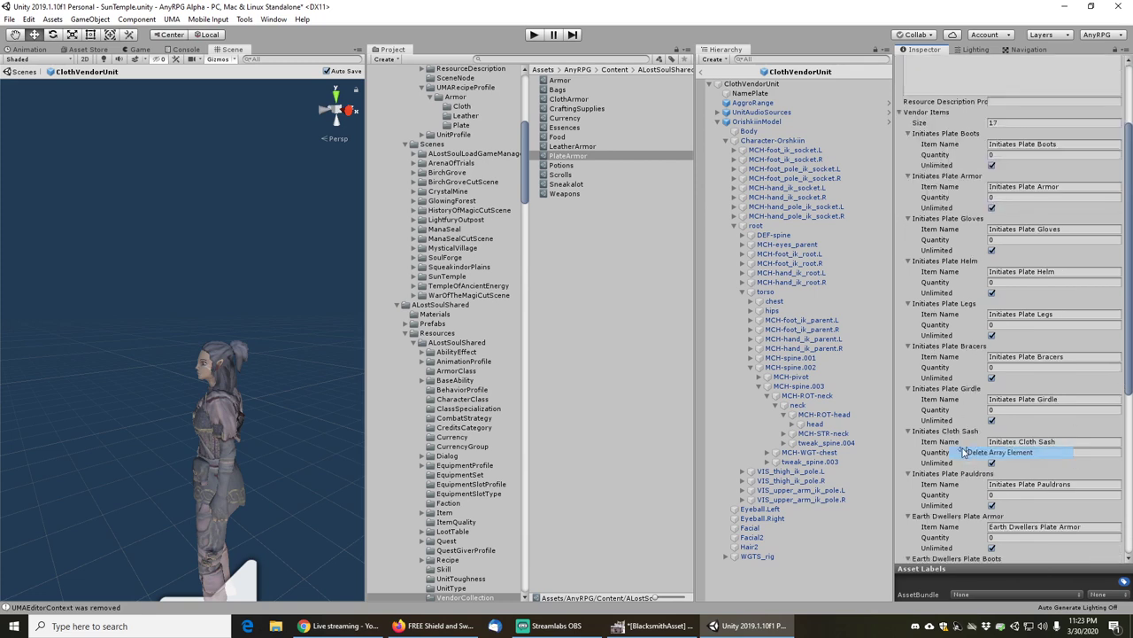
{"action": "right_click", "coordinate": [946, 436]}
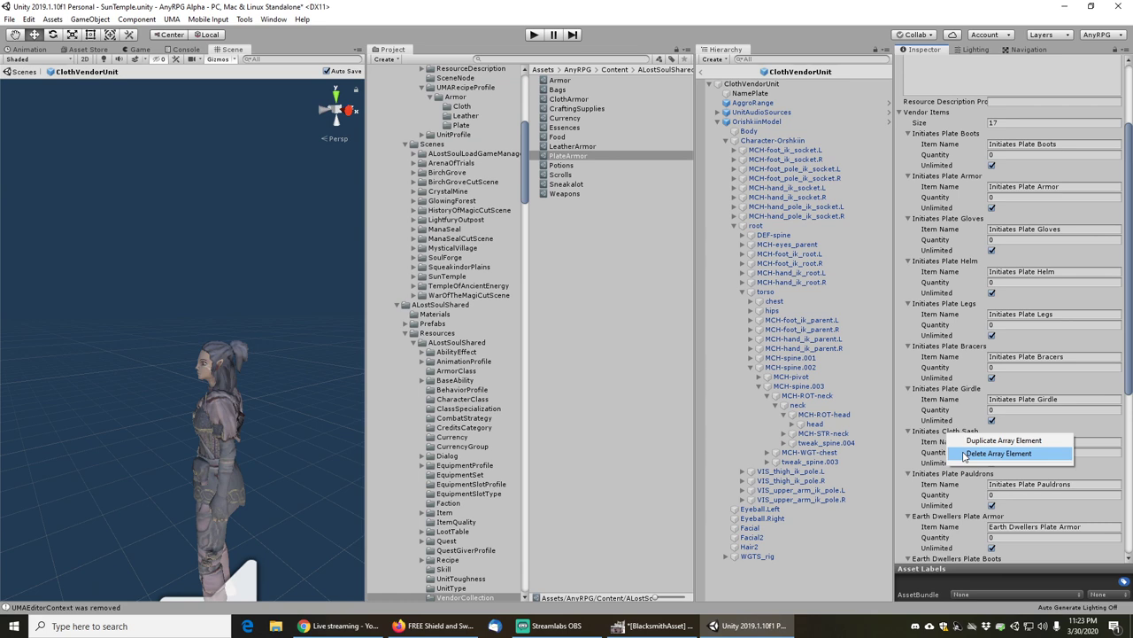
{"action": "left_click", "coordinate": [974, 455]}
- Check the remaining vendor items and prefix the PlateArmor collection's resource name with "Plate"
{"action": "scroll", "coordinate": [945, 418], "scroll_direction": "down", "scroll_amount": 6}
{"action": "scroll", "coordinate": [945, 418], "scroll_direction": "up", "scroll_amount": 10}
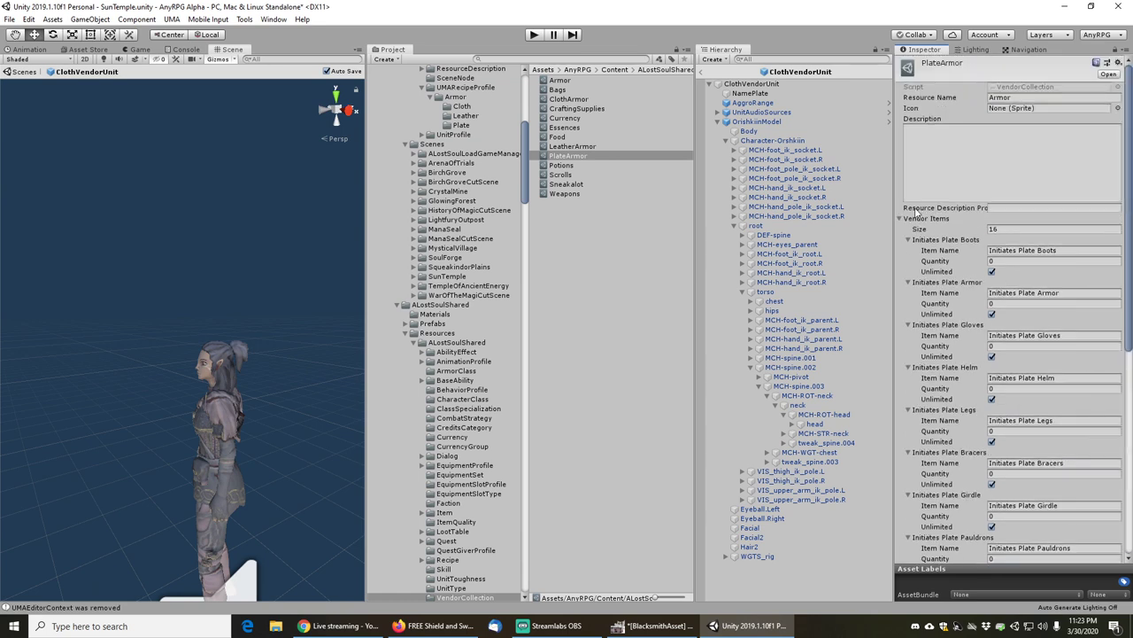
{"action": "left_click", "coordinate": [1020, 97]}
{"action": "key", "text": "Home"}
{"action": "type", "text": "Plat"}
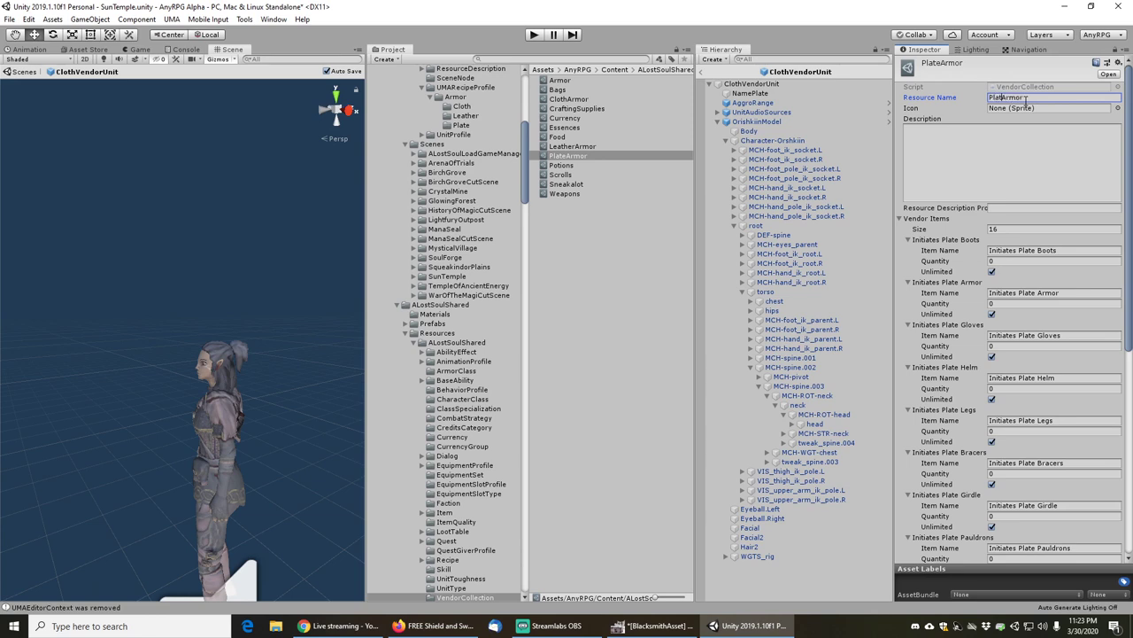
{"action": "type", "text": "e"}
- Check the ClothArmor collection's naming and set the LeatherArmor collection's resource name to "Leather Armor"
{"action": "left_click", "coordinate": [567, 100]}
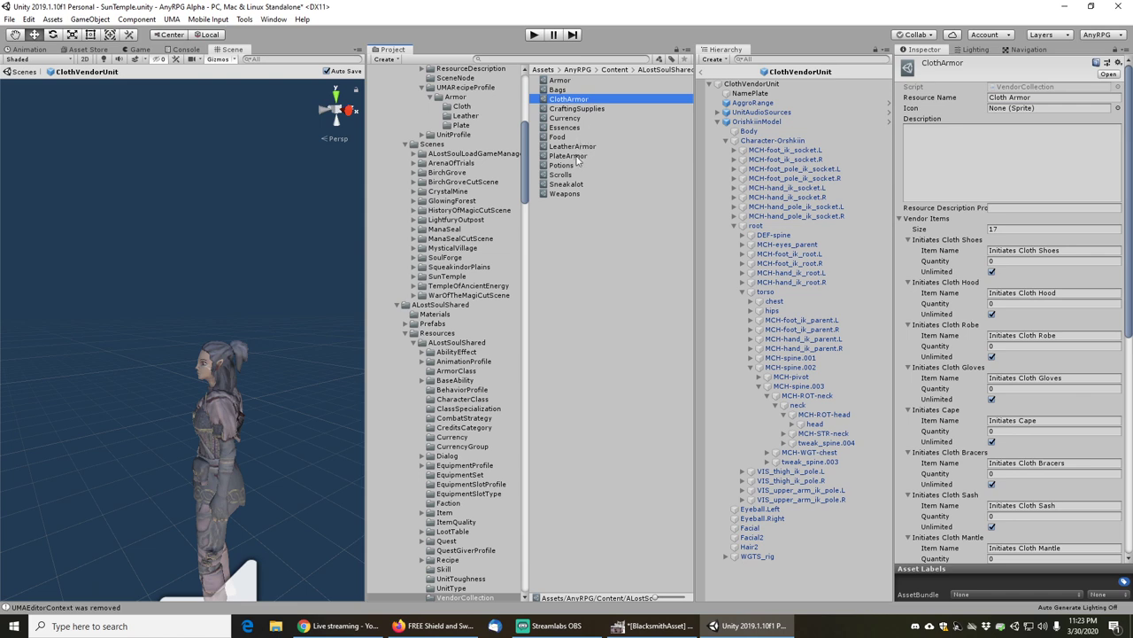
{"action": "left_click", "coordinate": [573, 156]}
{"action": "left_click", "coordinate": [571, 146]}
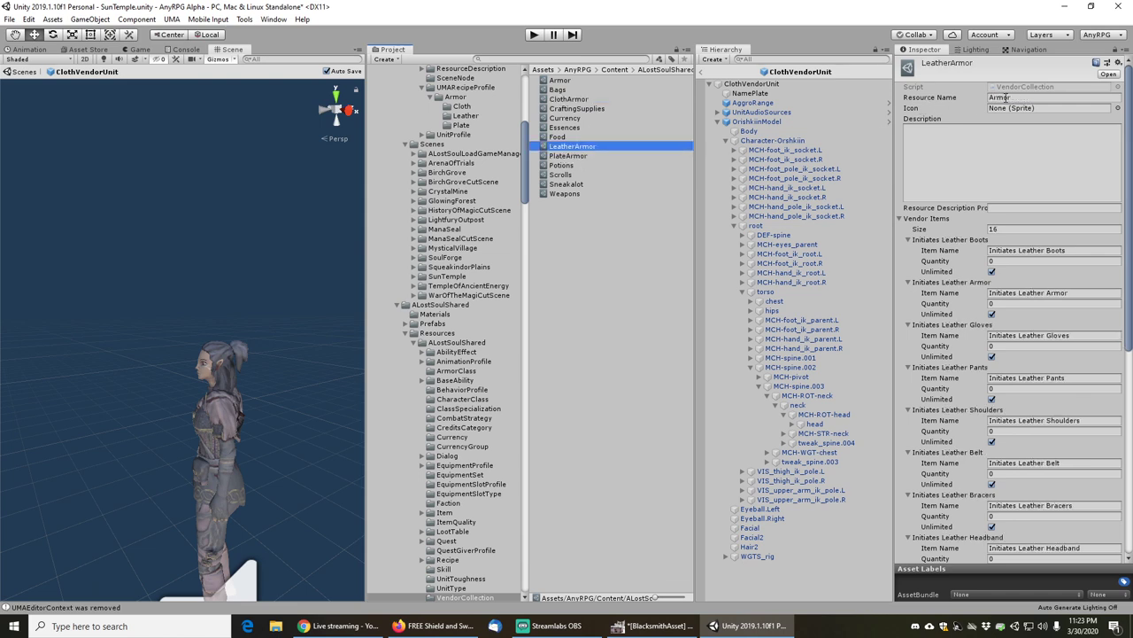
{"action": "left_click", "coordinate": [1017, 97]}
{"action": "left_click", "coordinate": [1019, 97]}
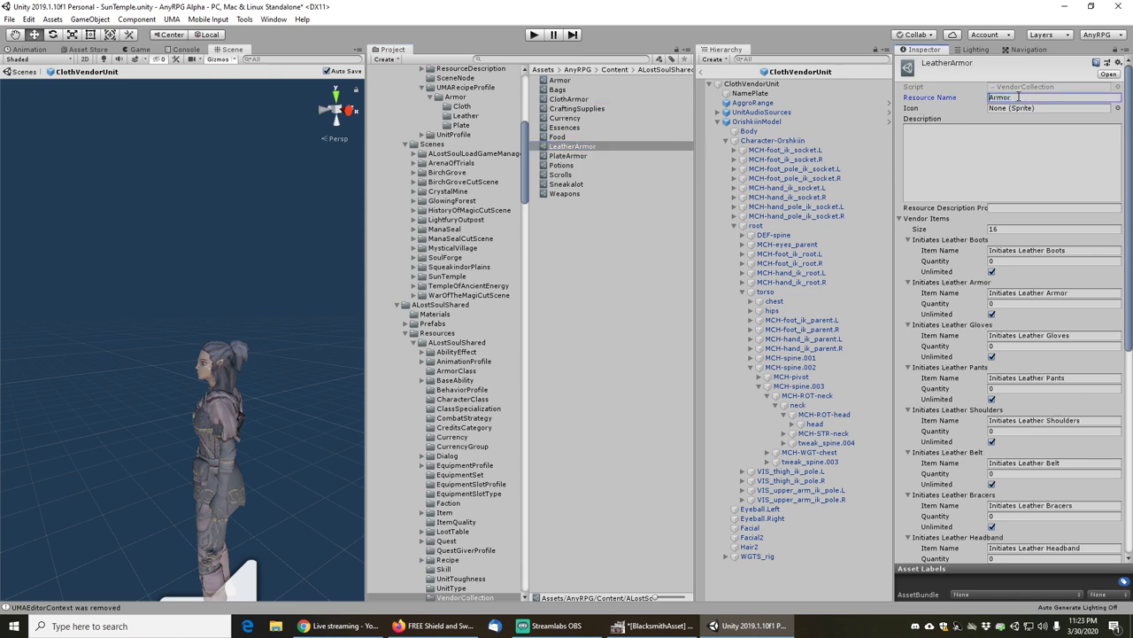
{"action": "key", "text": "Home"}
{"action": "type", "text": "Leather"}
- Search the project for "orish", locate the OrishkiinModel prefab's folder and select Character-Scene2 in the neighbouring source folder
{"action": "left_click", "coordinate": [575, 58]}
{"action": "type", "text": "or"}
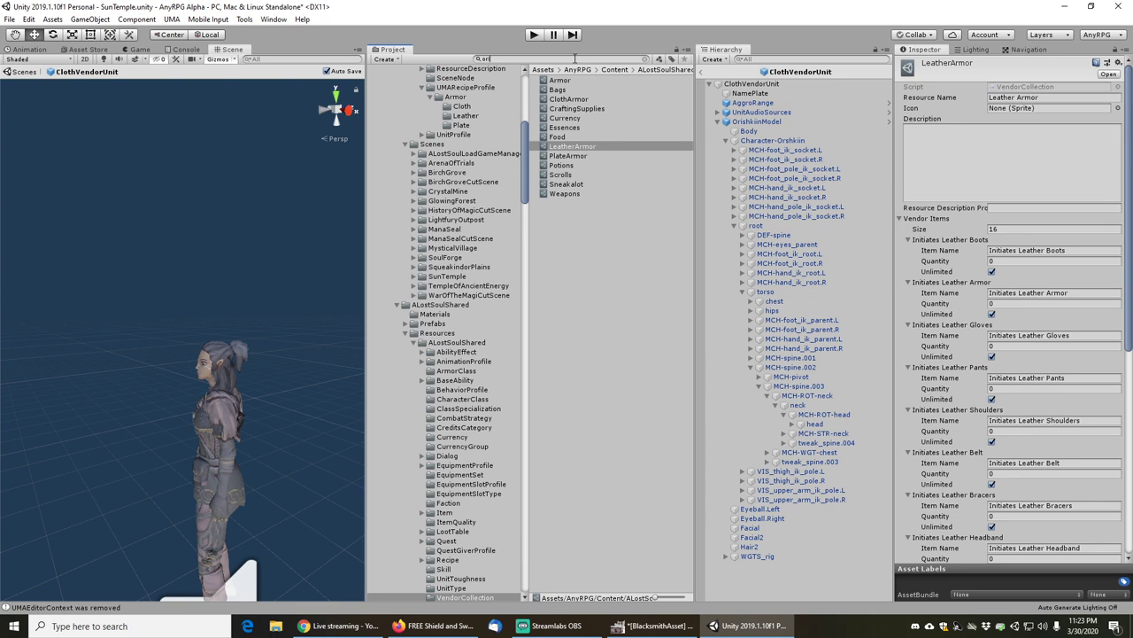
{"action": "type", "text": "i"}
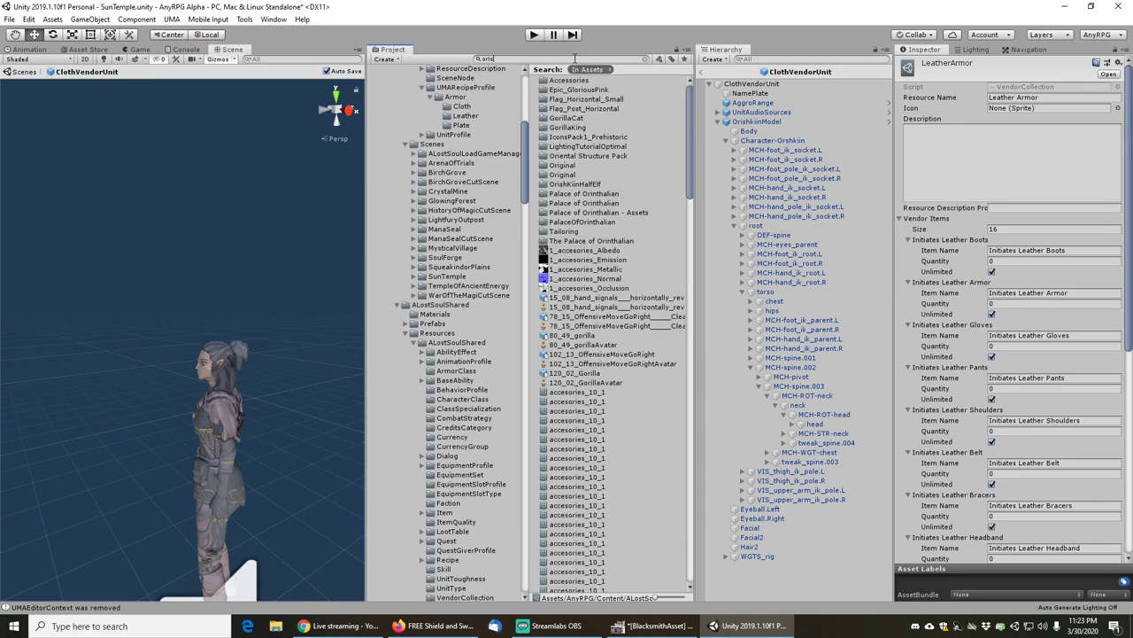
{"action": "type", "text": "sh"}
{"action": "left_click", "coordinate": [577, 90]}
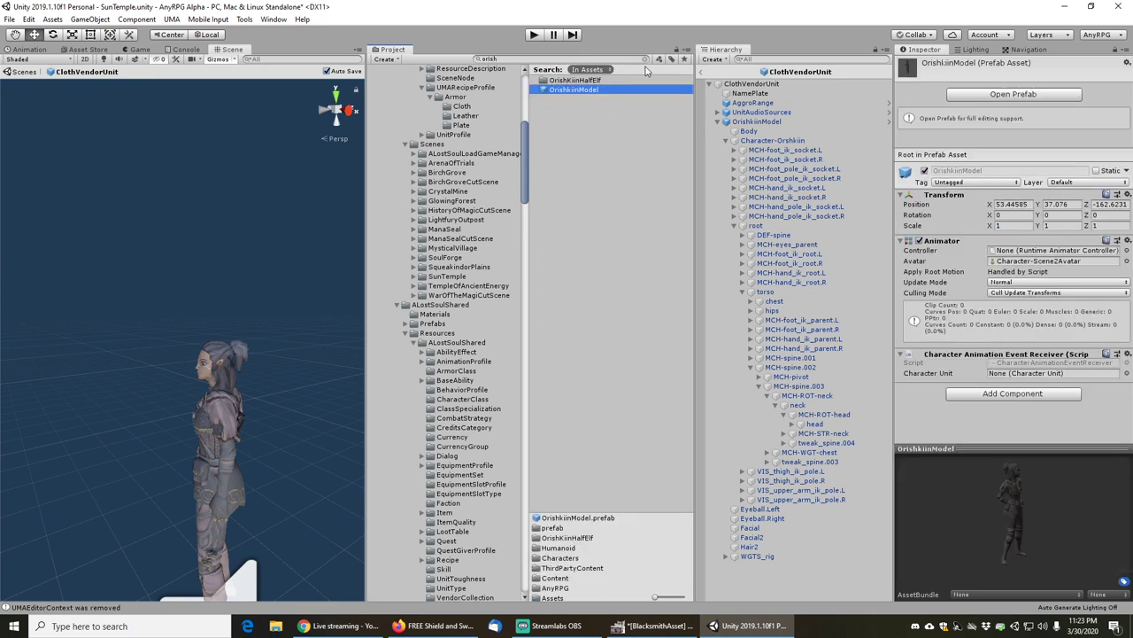
{"action": "left_click", "coordinate": [645, 59]}
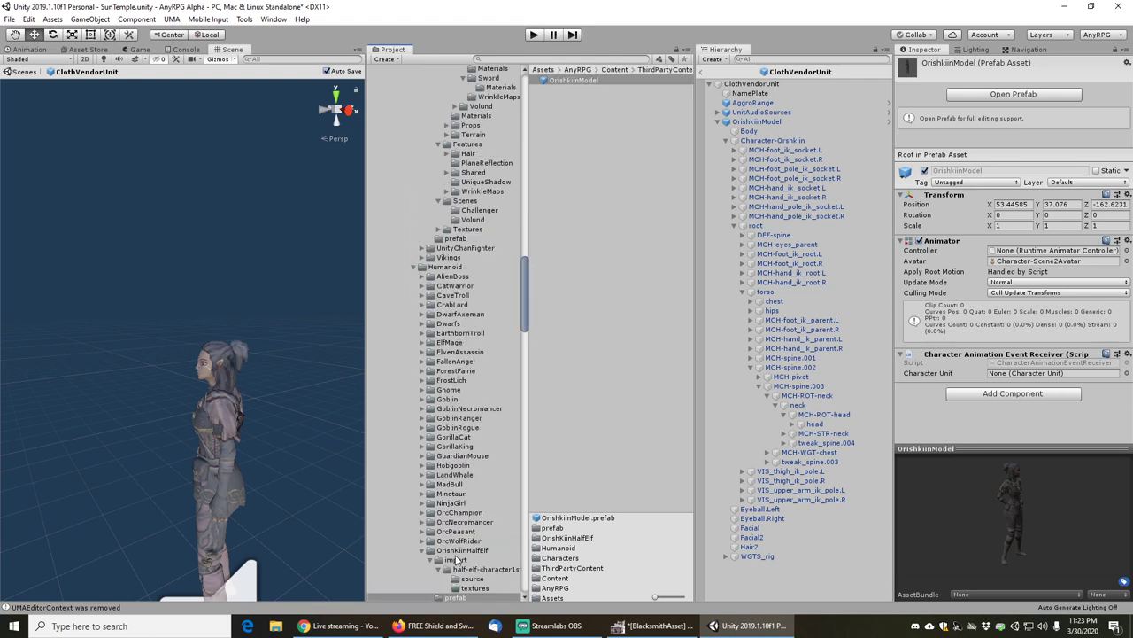
{"action": "scroll", "coordinate": [457, 560], "scroll_direction": "down", "scroll_amount": 2}
{"action": "left_click", "coordinate": [473, 508]}
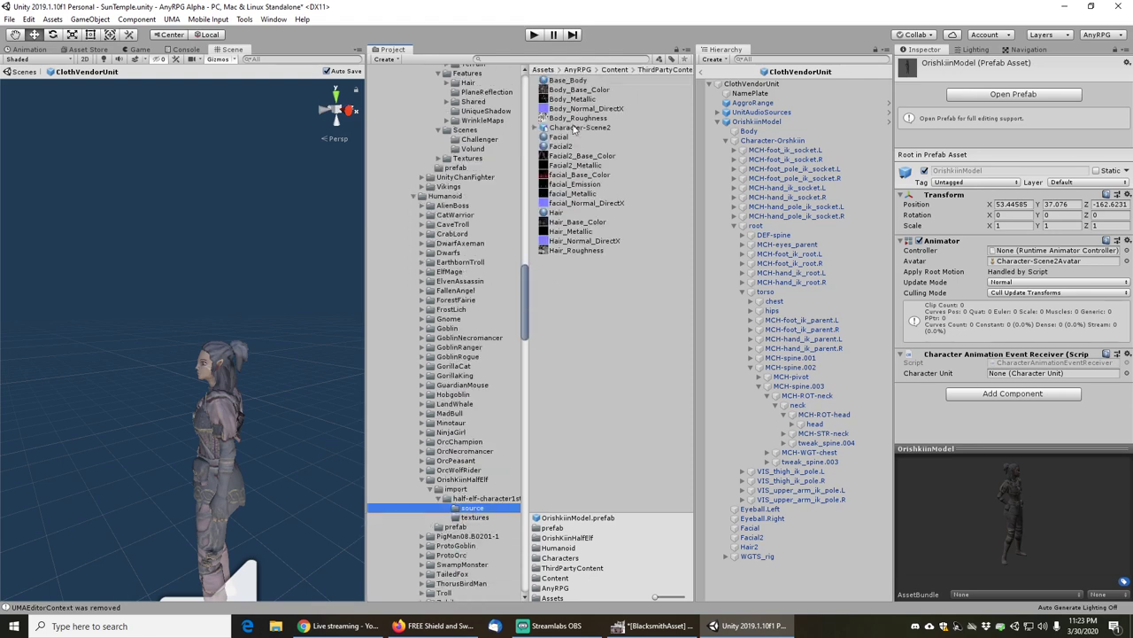
{"action": "left_click", "coordinate": [576, 127]}
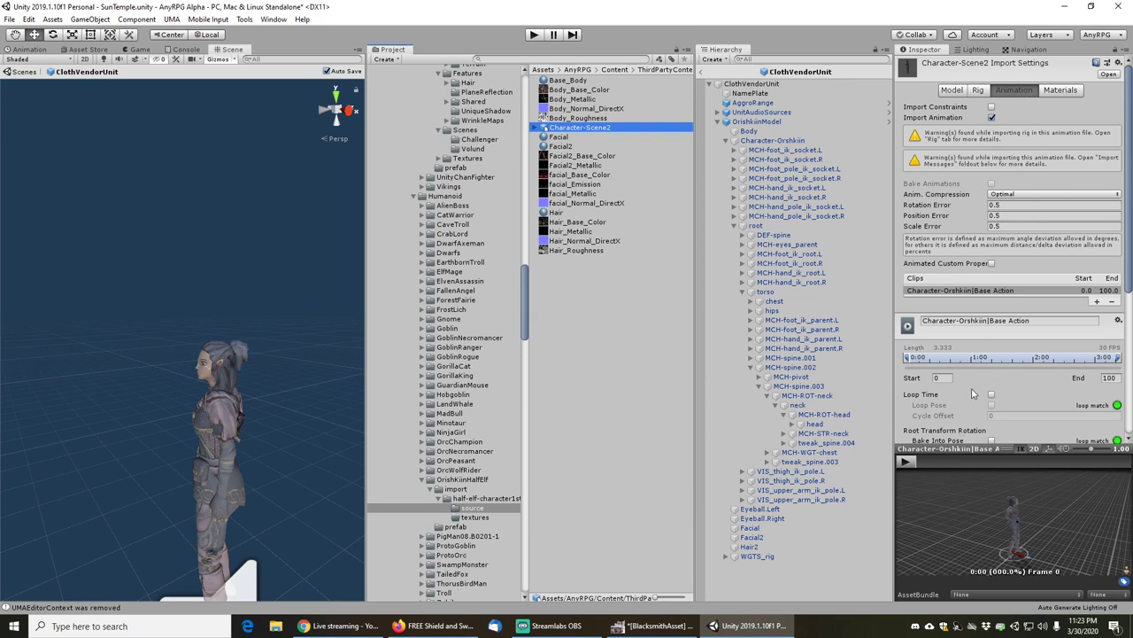
- Play the Base Action animation in an enlarged preview, examine the character from several angles, and stop playback
{"action": "left_click", "coordinate": [906, 461]}
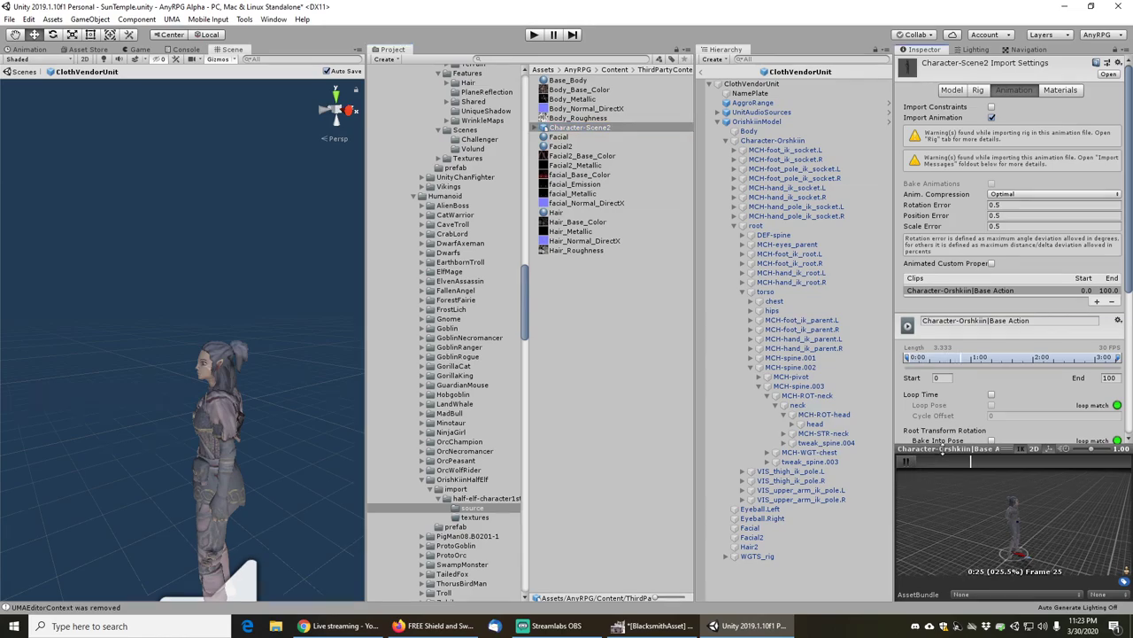
{"action": "right_click", "coordinate": [935, 447]}
{"action": "left_click_drag", "start_coordinate": [585, 313], "coordinate": [438, 298]}
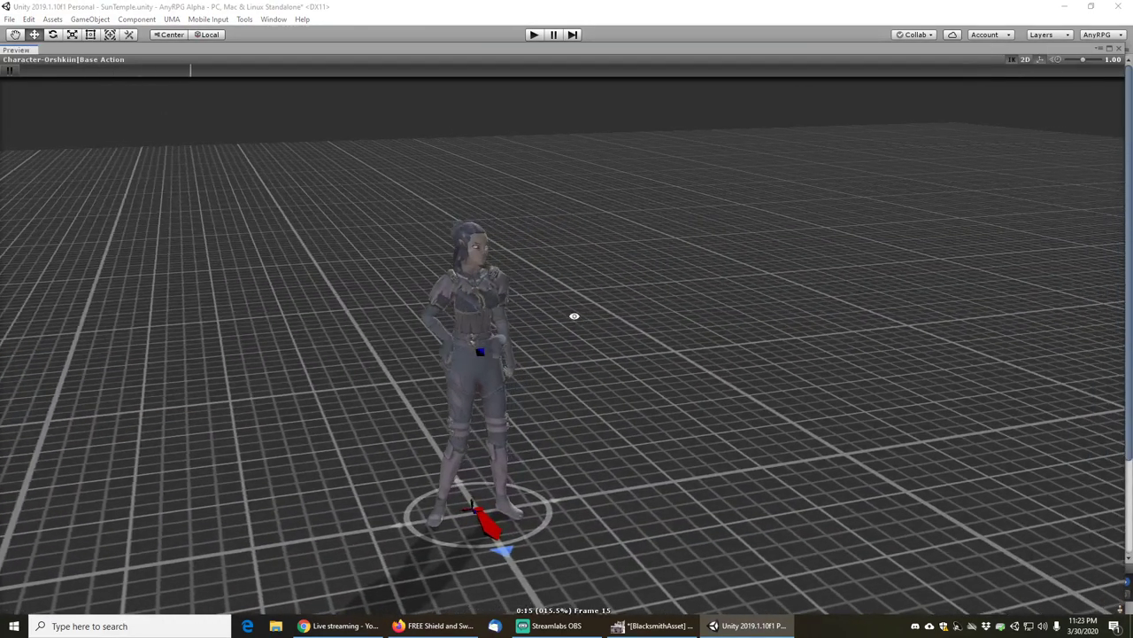
{"action": "right_click_drag", "start_coordinate": [573, 315], "coordinate": [461, 311]}
{"action": "scroll", "coordinate": [473, 299], "scroll_direction": "up", "scroll_amount": 3}
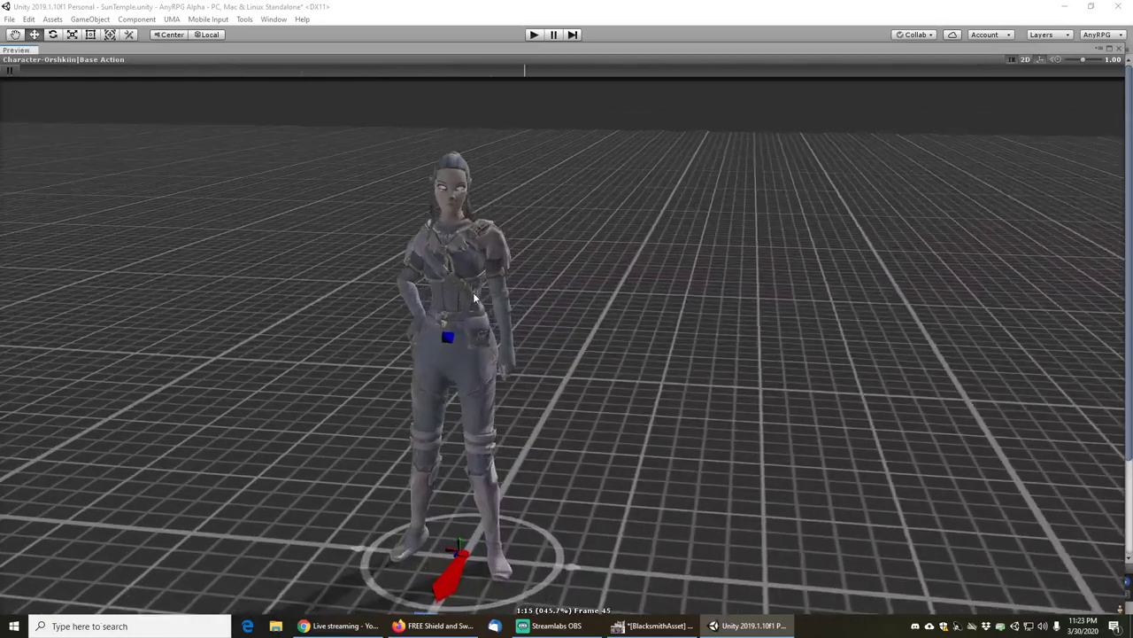
{"action": "scroll", "coordinate": [440, 268], "scroll_direction": "up", "scroll_amount": 5}
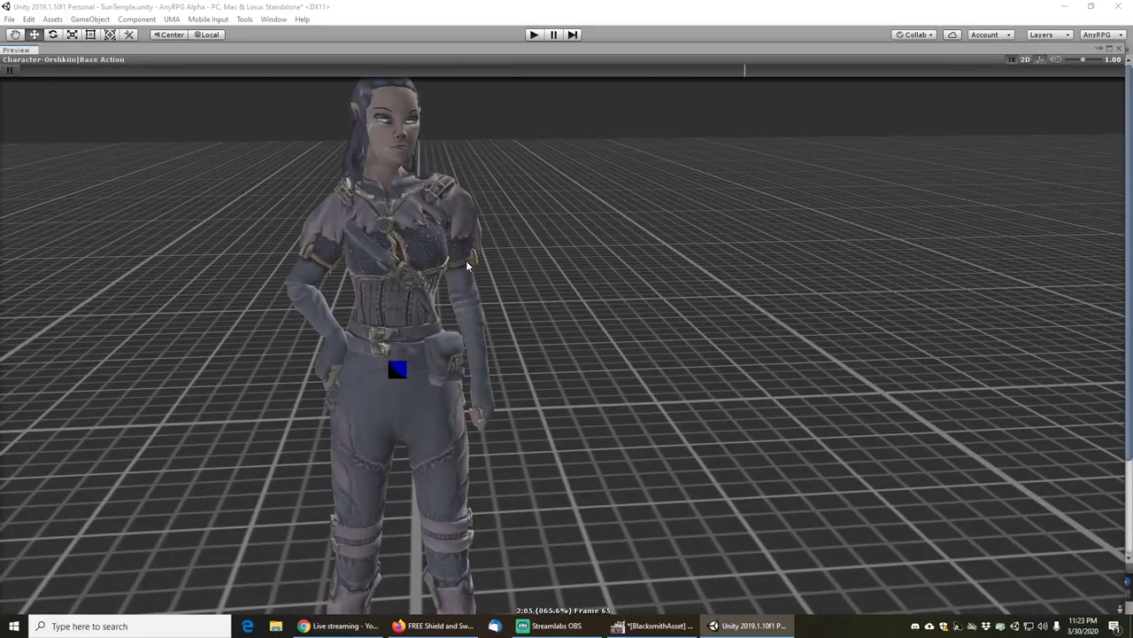
{"action": "scroll", "coordinate": [466, 260], "scroll_direction": "down", "scroll_amount": 2}
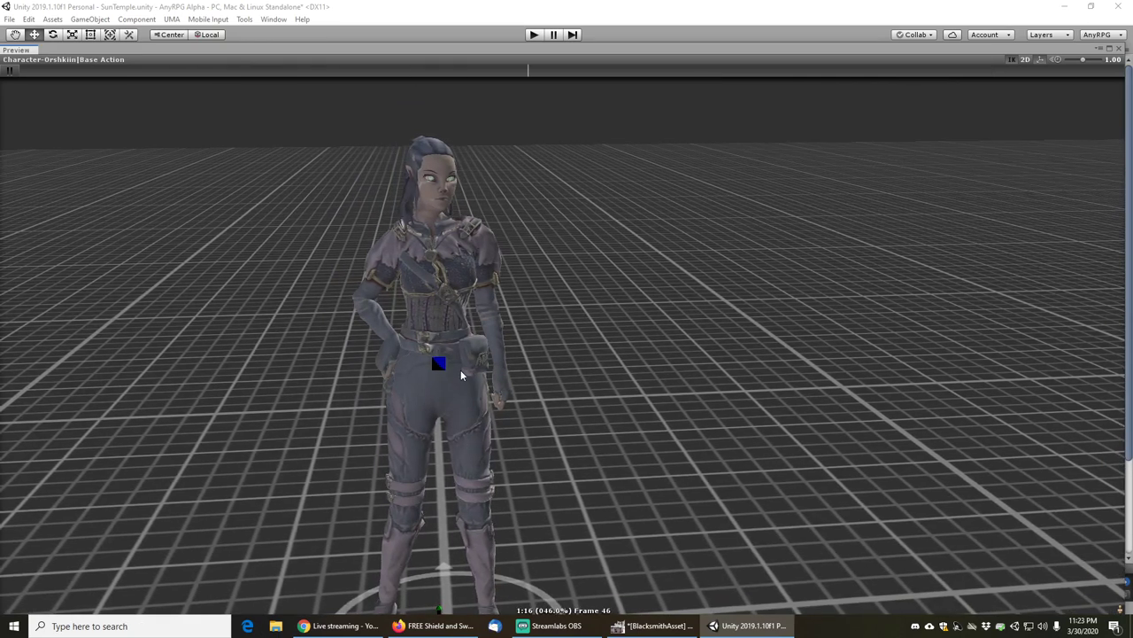
{"action": "right_click_drag", "start_coordinate": [422, 302], "coordinate": [475, 309]}
{"action": "scroll", "coordinate": [470, 274], "scroll_direction": "up", "scroll_amount": 7}
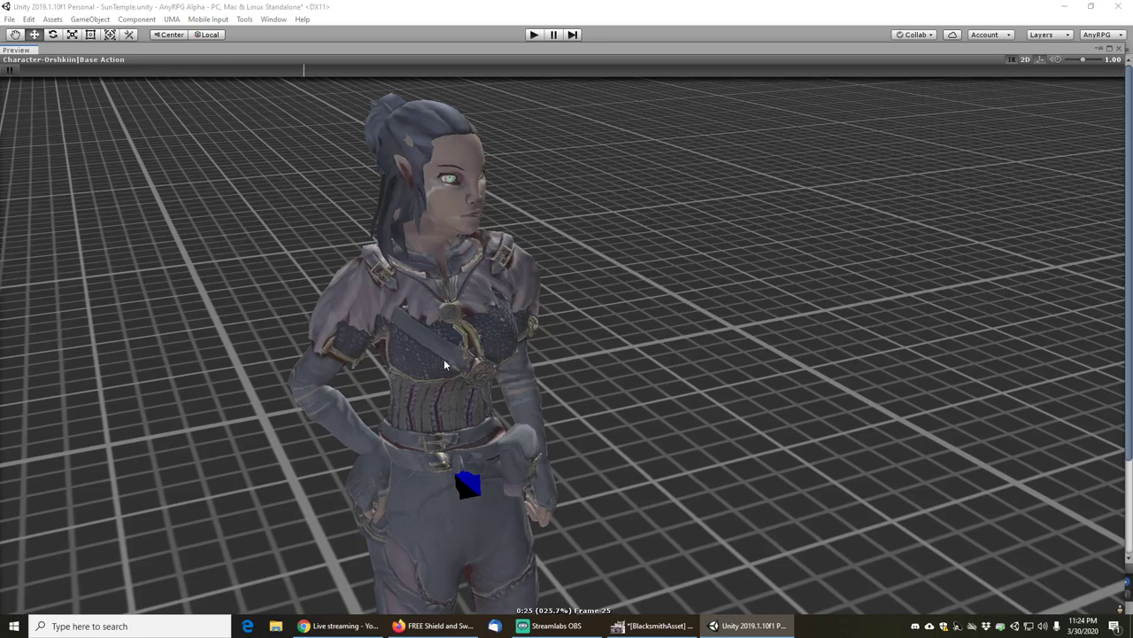
{"action": "left_click", "coordinate": [1108, 50]}
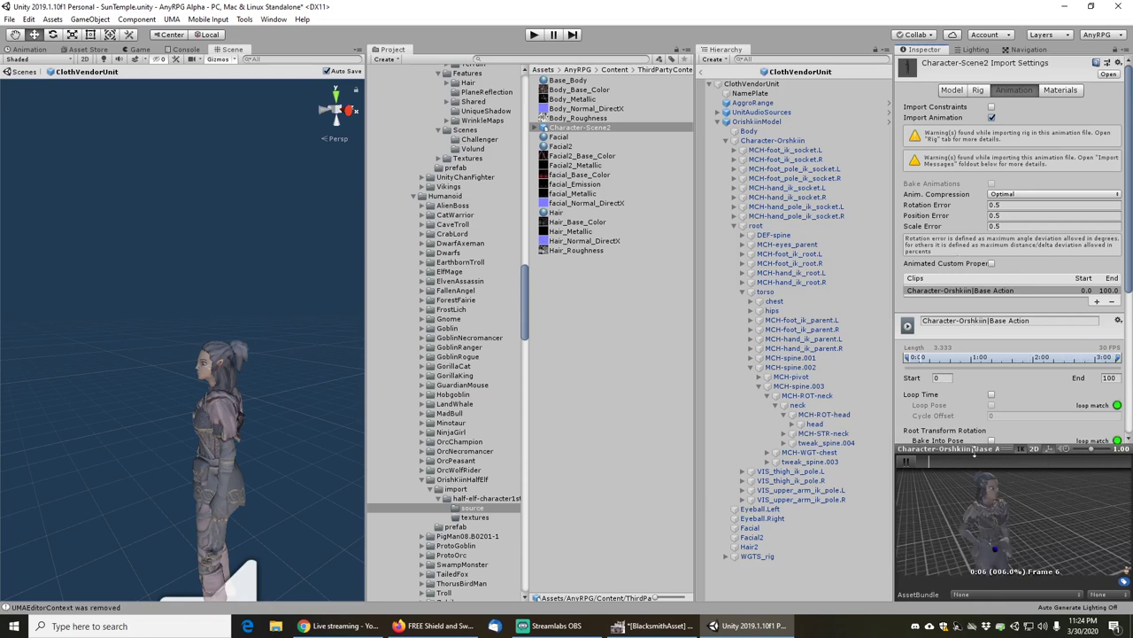
{"action": "left_click", "coordinate": [908, 461]}
- Enable Loop Time, Loop Pose and Bake Into Pose for root rotation, Y and XZ position on the Base Action clip, and apply
{"action": "scroll", "coordinate": [979, 374], "scroll_direction": "down", "scroll_amount": 5}
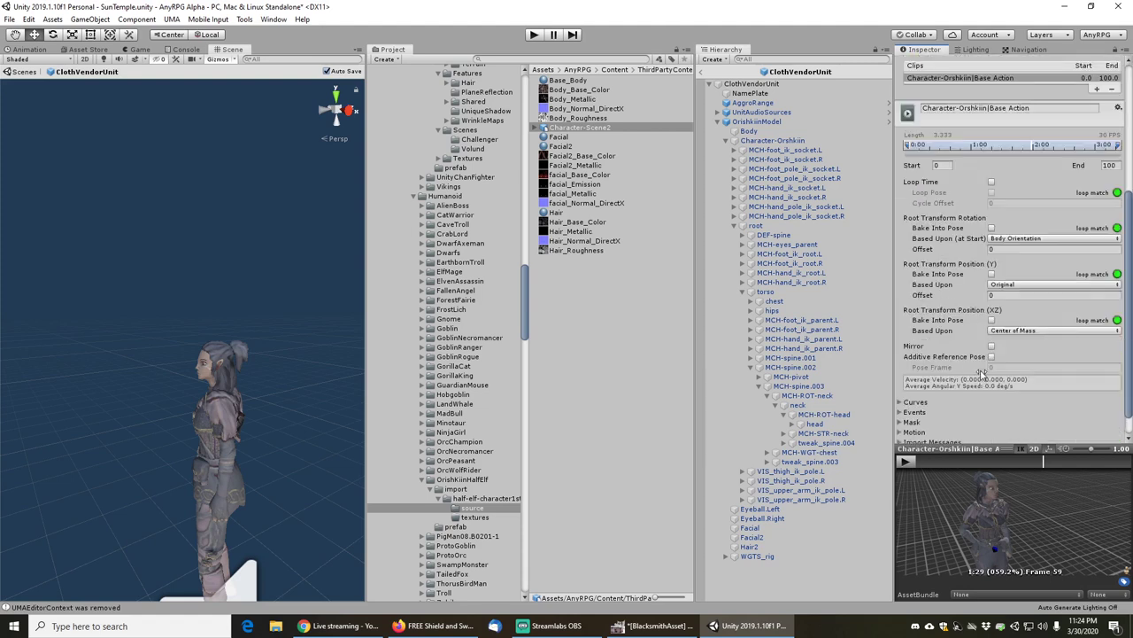
{"action": "left_click", "coordinate": [992, 181]}
{"action": "left_click", "coordinate": [992, 192]}
{"action": "left_click", "coordinate": [992, 228]}
{"action": "left_click", "coordinate": [992, 274]}
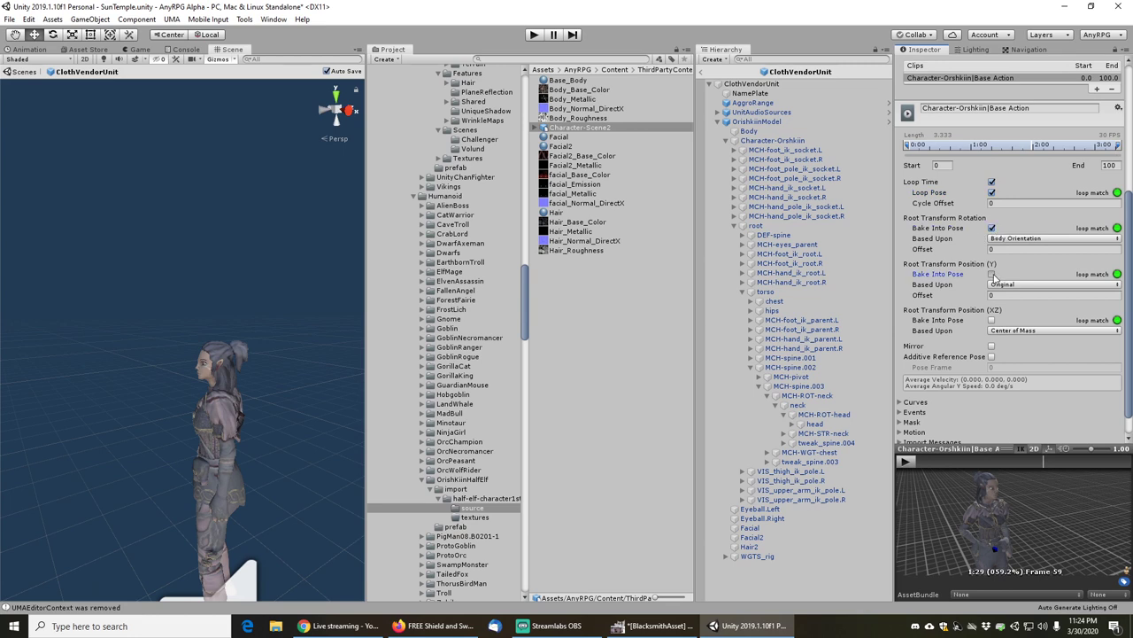
{"action": "left_click", "coordinate": [991, 319]}
{"action": "scroll", "coordinate": [1053, 424], "scroll_direction": "down", "scroll_amount": 1}
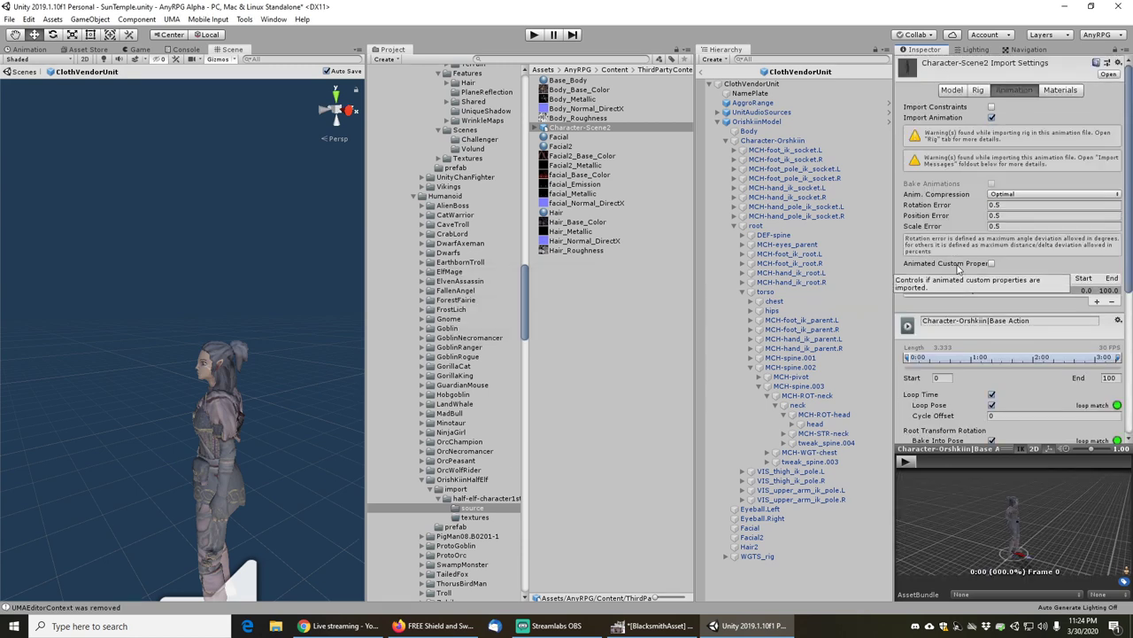
- Read the import messages in the rig settings of Character-Scene2
{"action": "left_click", "coordinate": [951, 92]}
{"action": "left_click", "coordinate": [982, 90]}
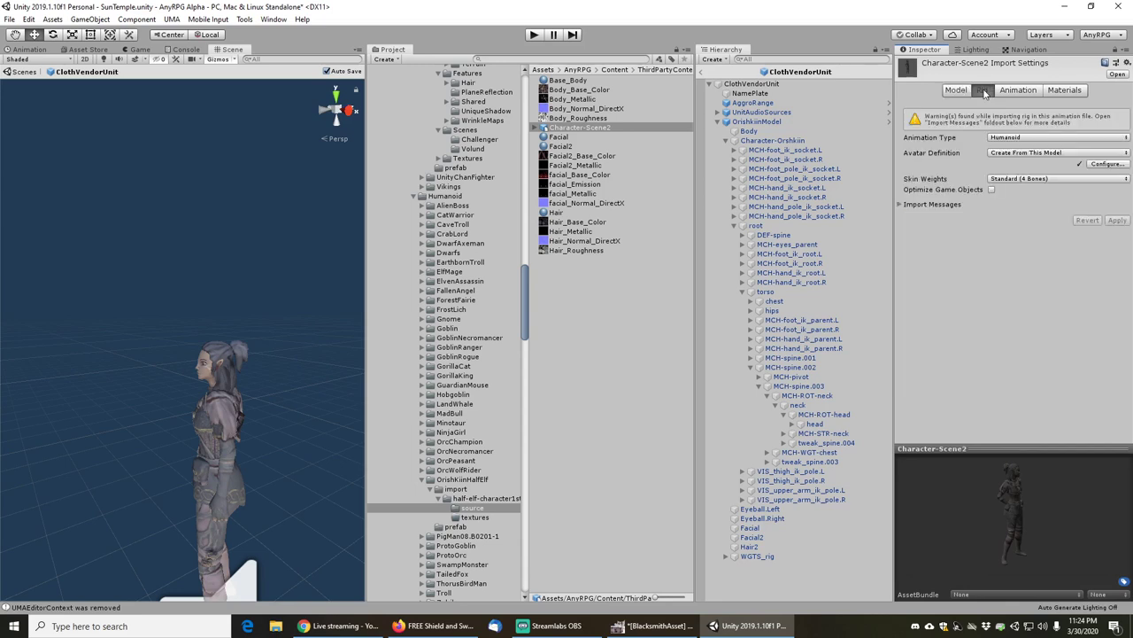
{"action": "left_click", "coordinate": [899, 204]}
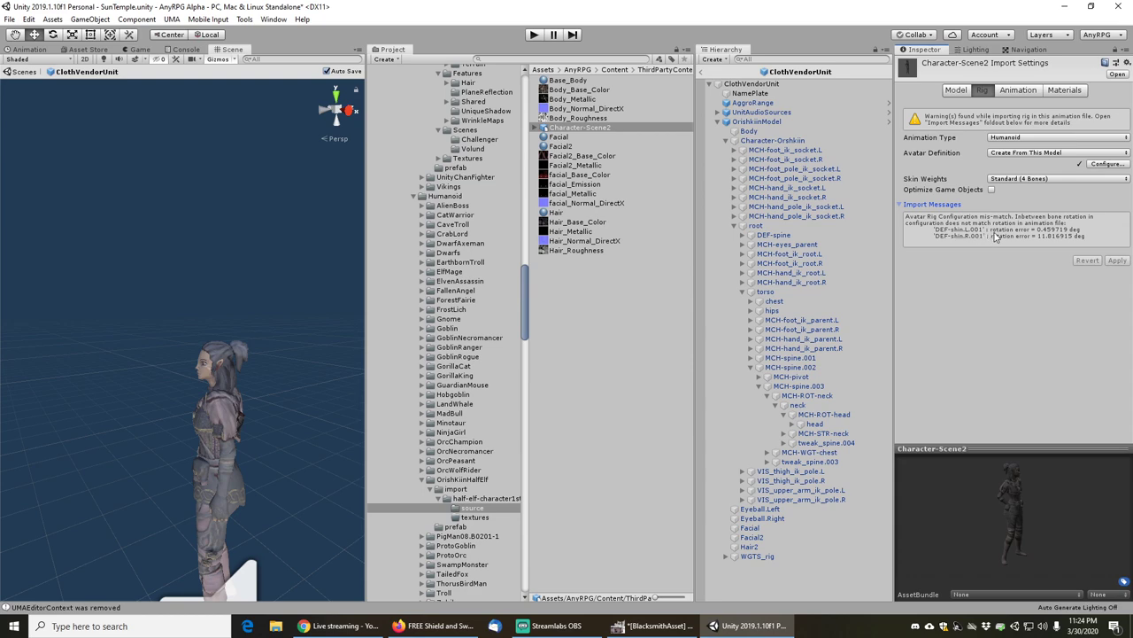
- Replay the looping Base Action clip in an enlarged preview, inspect the character's motion, and stop playback
{"action": "left_click", "coordinate": [1017, 92]}
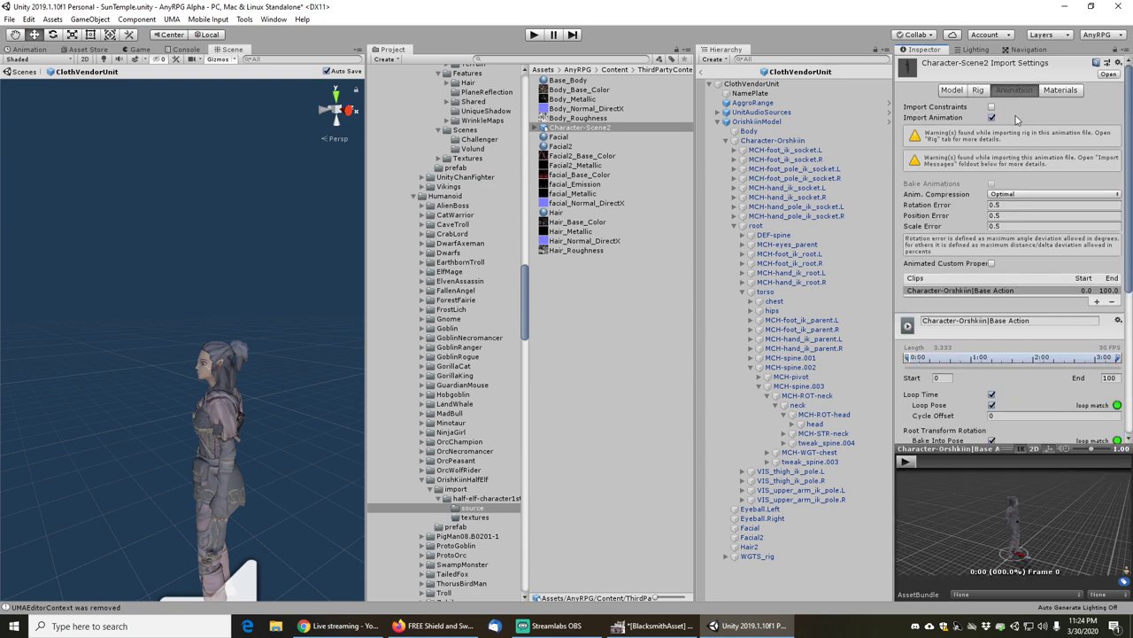
{"action": "left_click", "coordinate": [905, 461]}
{"action": "right_click", "coordinate": [930, 446]}
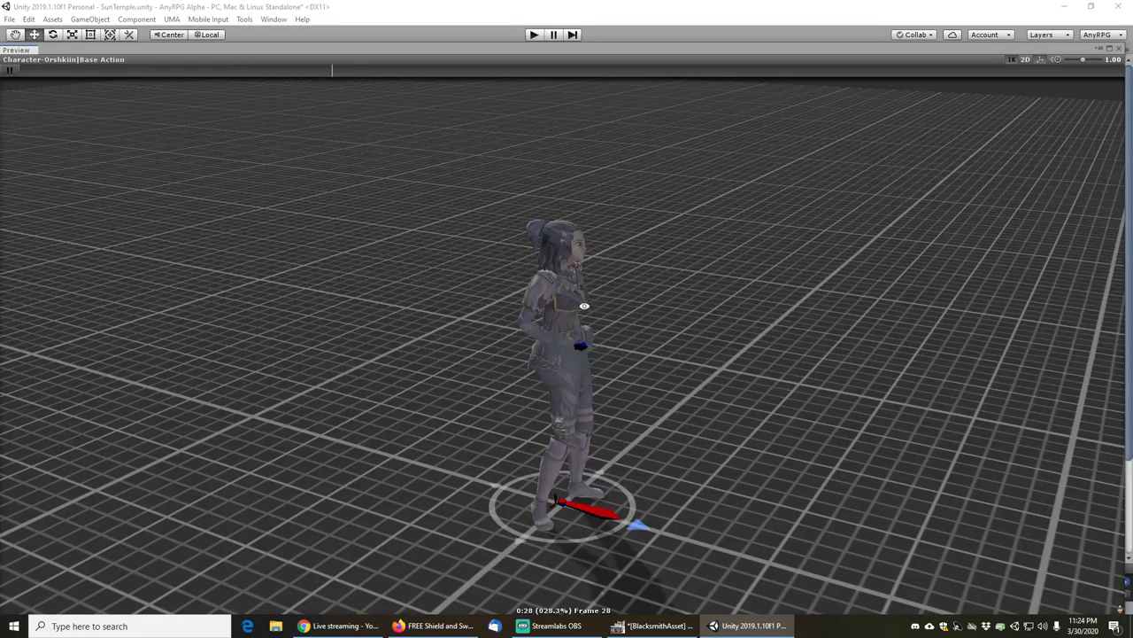
{"action": "left_click_drag", "start_coordinate": [583, 306], "coordinate": [492, 311]}
{"action": "scroll", "coordinate": [491, 315], "scroll_direction": "up", "scroll_amount": 5}
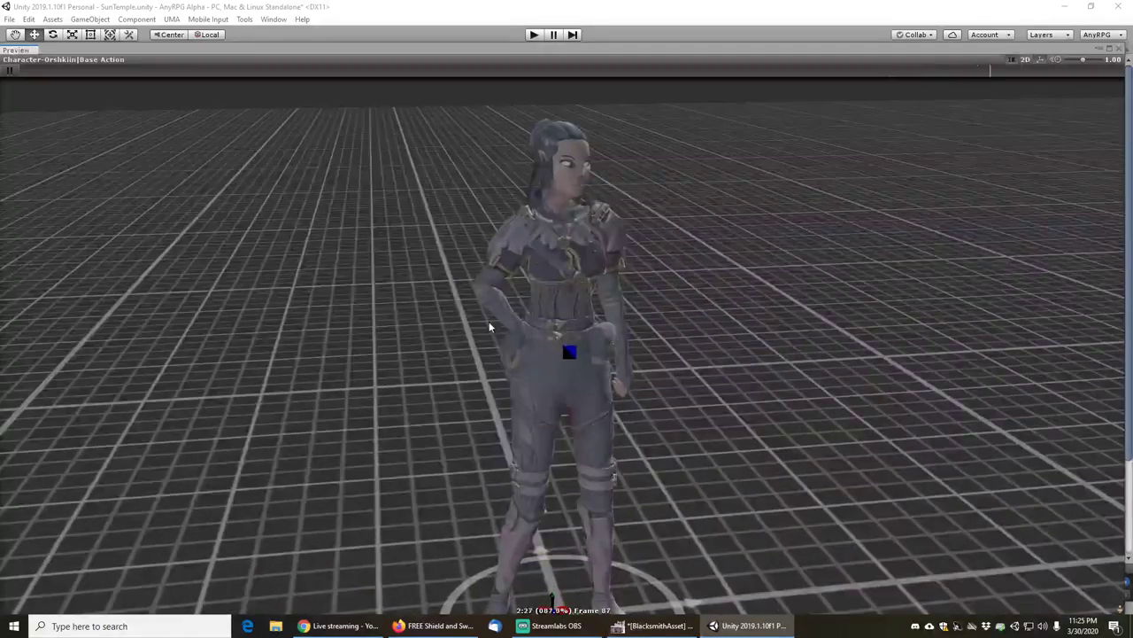
{"action": "scroll", "coordinate": [483, 285], "scroll_direction": "down", "scroll_amount": 3}
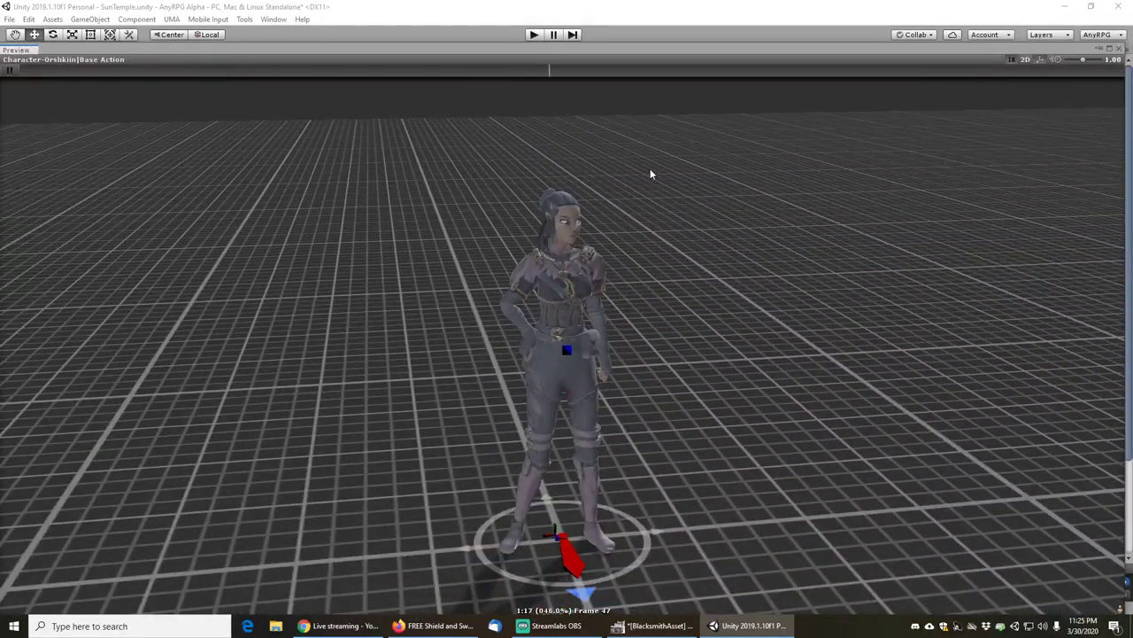
{"action": "left_click", "coordinate": [1114, 50]}
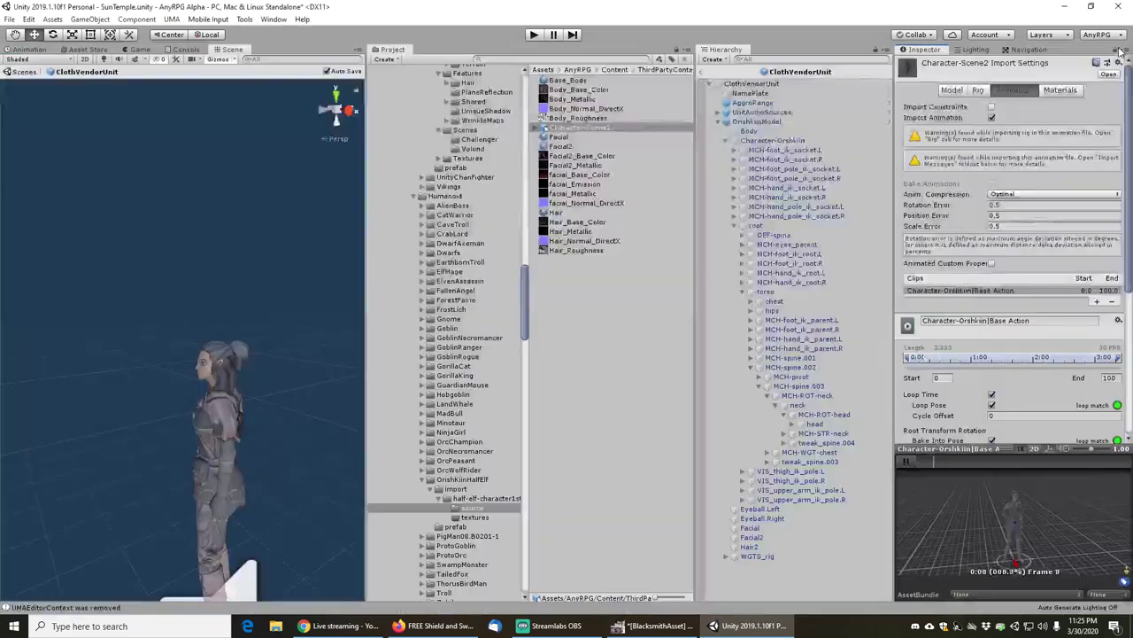
{"action": "left_click", "coordinate": [910, 460]}
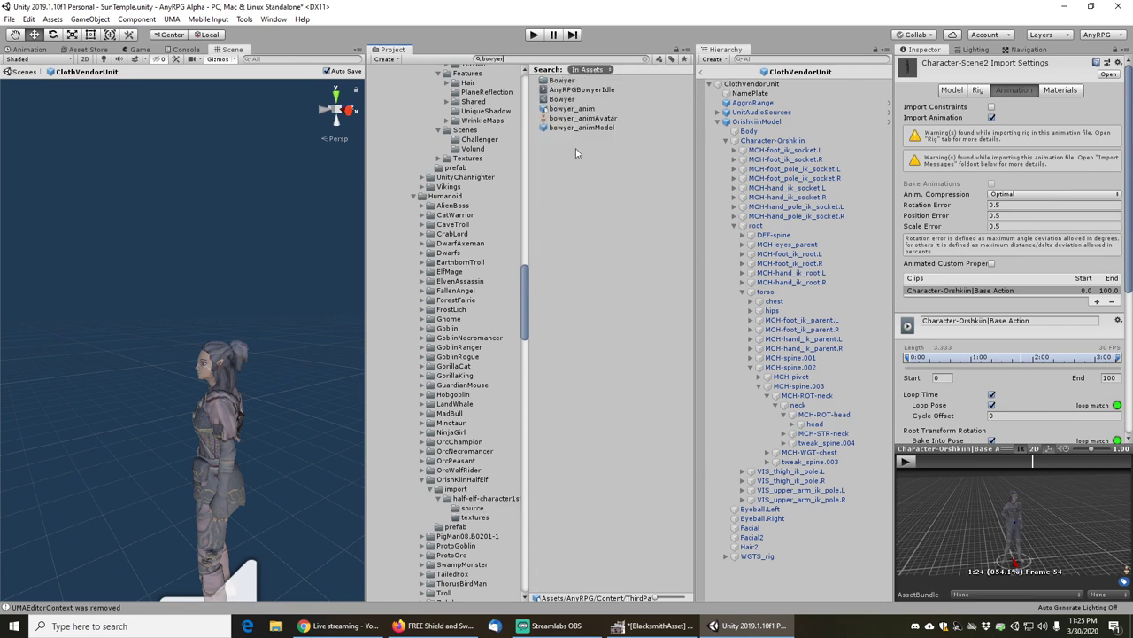
- Duplicate the Bowyer animation profile as ClothVendor and set its resource name to "Cloth Vendor"
{"action": "left_click", "coordinate": [563, 99]}
{"action": "left_click", "coordinate": [645, 58]}
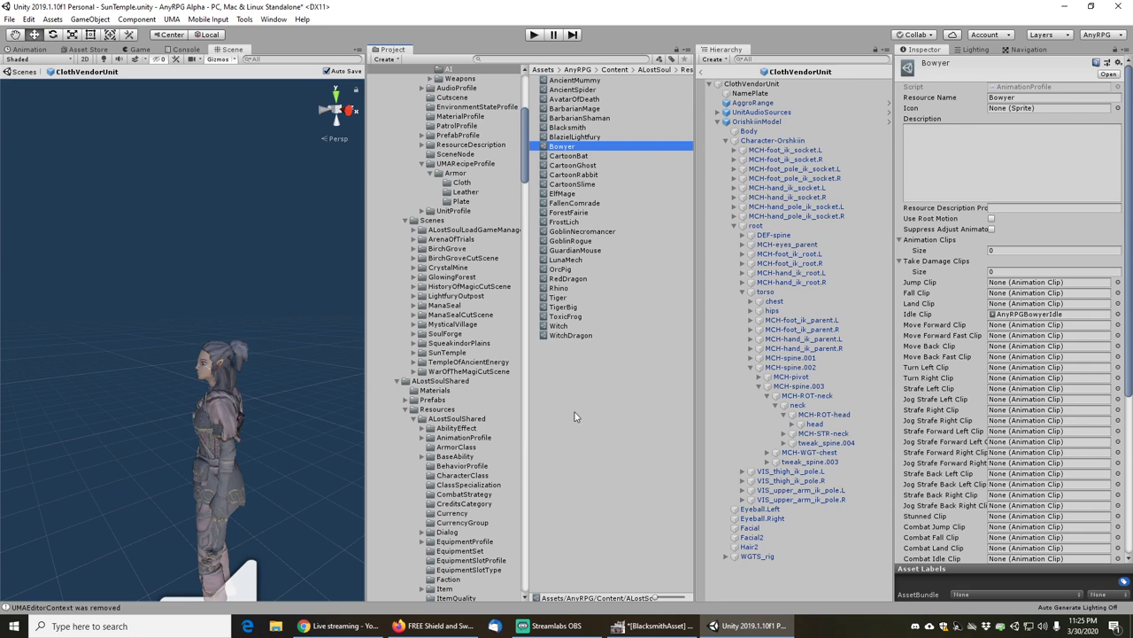
{"action": "key", "text": "ctrl+d"}
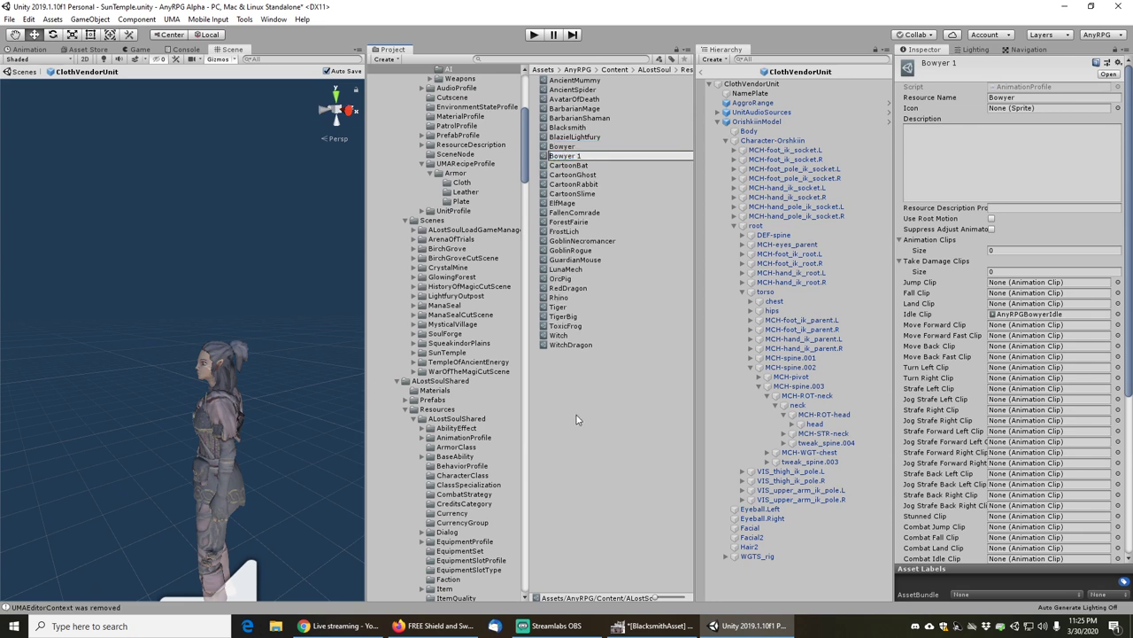
{"action": "type", "text": "Cl"}
{"action": "type", "text": "othVencdxo"}
{"action": "type", "text": "or"}
{"action": "key", "text": "Return"}
{"action": "left_click", "coordinate": [1043, 98]}
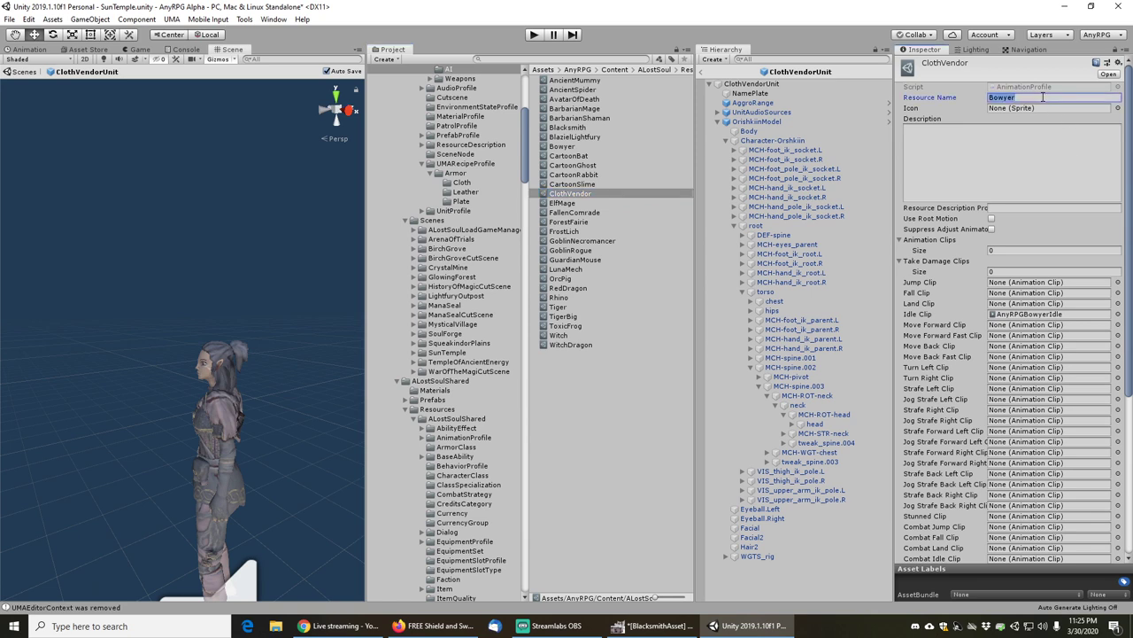
{"action": "type", "text": "Cloth Vendo"}
- Set the ClothVendor animation profile's idle clip to Character-Orshkiin|Base Action
{"action": "left_click", "coordinate": [1118, 314]}
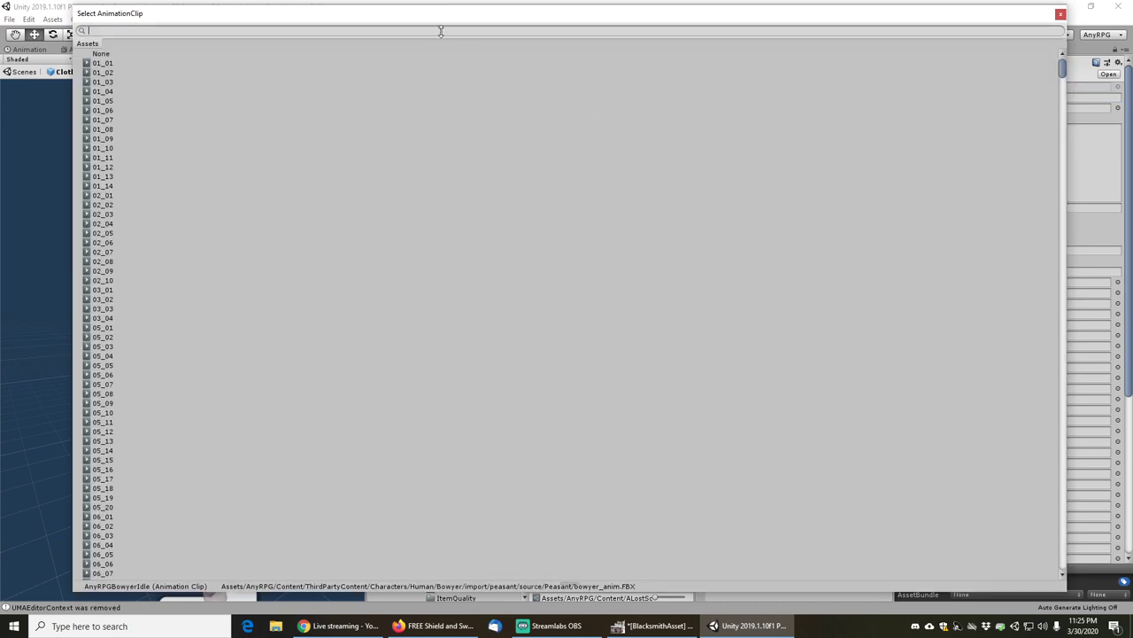
{"action": "type", "text": "orish"}
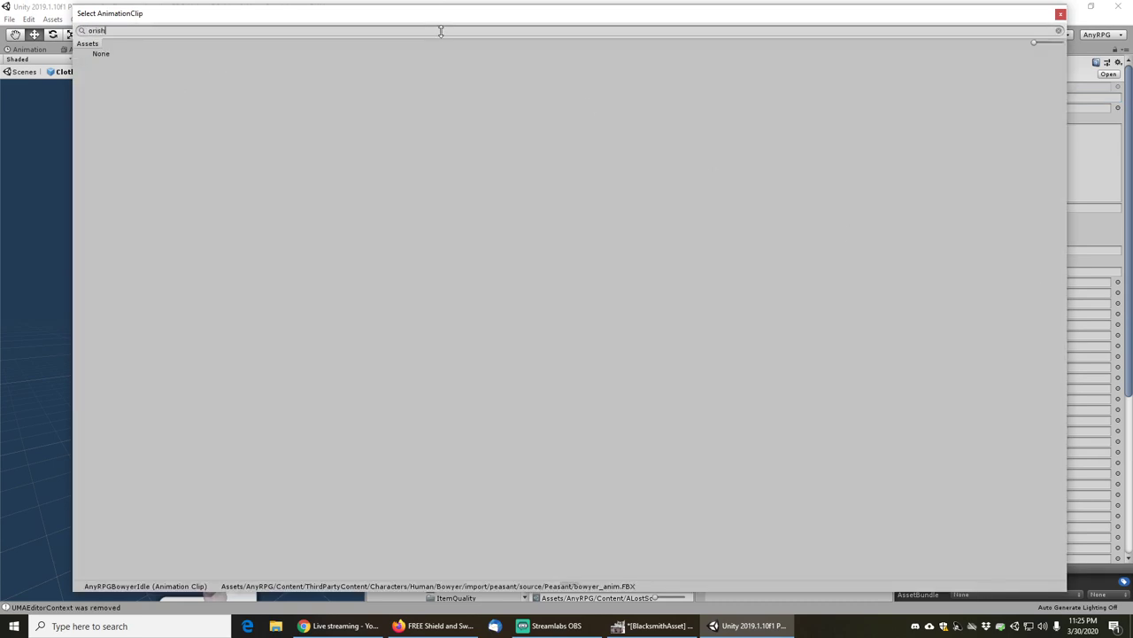
{"action": "key", "text": "BackSpace"}
{"action": "key", "text": "BackSpace"}
{"action": "key", "text": "BackSpace"}
{"action": "key", "text": "BackSpace"}
{"action": "key", "text": "BackSpace"}
{"action": "type", "text": "base"}
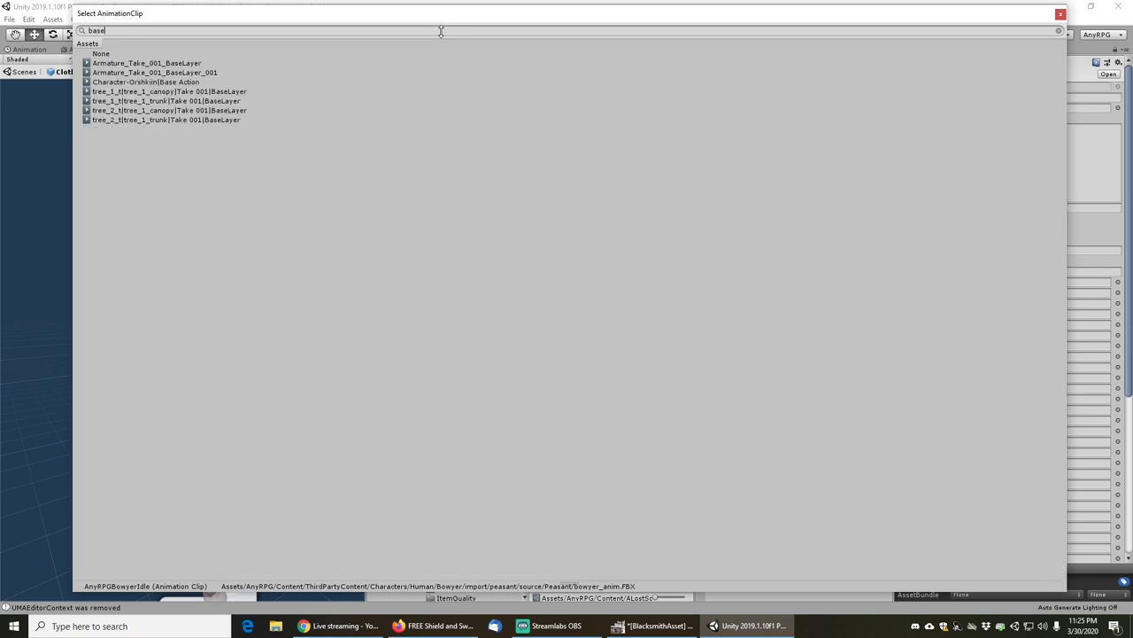
{"action": "double_click", "coordinate": [153, 82]}
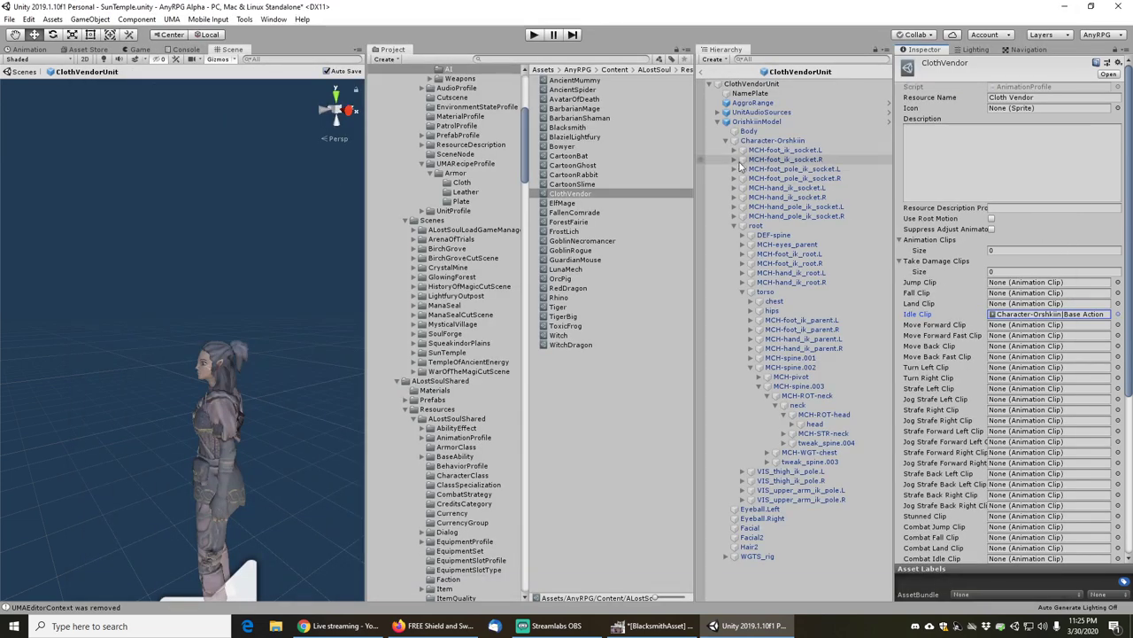
- Assign the ClothVendor animation profile as the default animation profile in ClothVendorUnit's Character Animator
{"action": "left_click", "coordinate": [751, 84]}
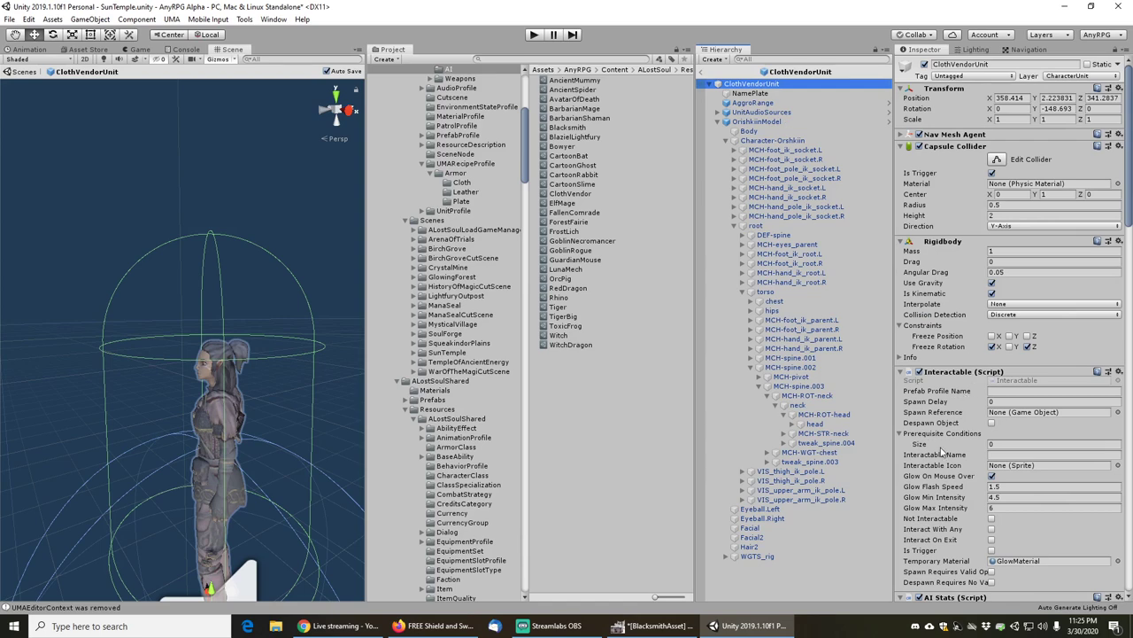
{"action": "scroll", "coordinate": [943, 447], "scroll_direction": "down", "scroll_amount": 15}
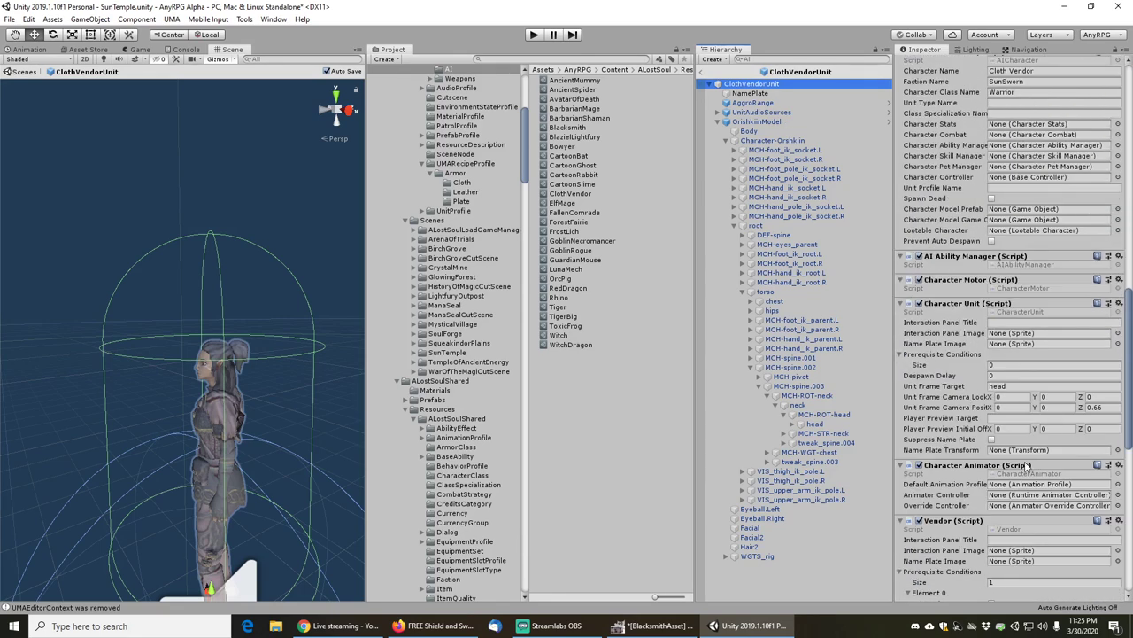
{"action": "left_click", "coordinate": [1117, 484]}
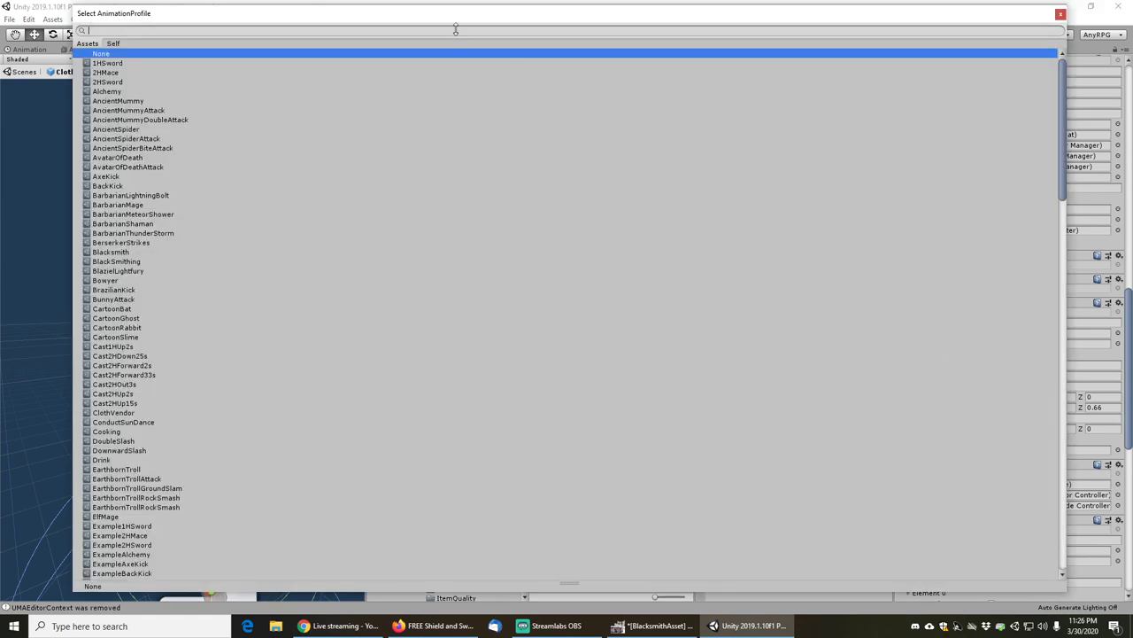
{"action": "type", "text": "cloth"}
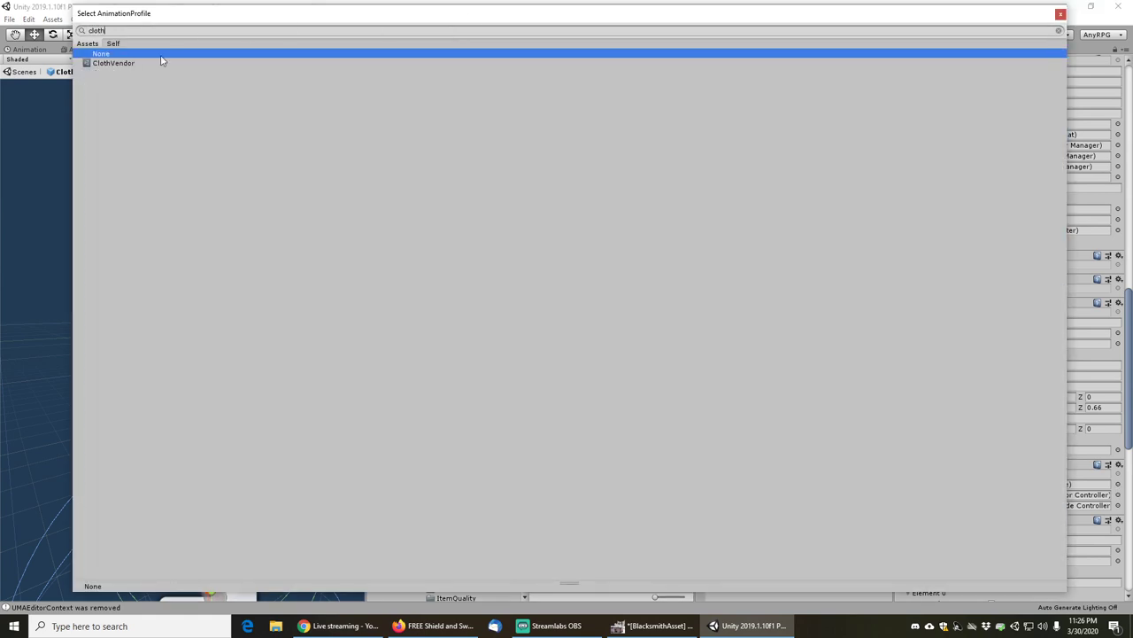
{"action": "left_click", "coordinate": [106, 62]}
{"action": "double_click", "coordinate": [110, 64]}
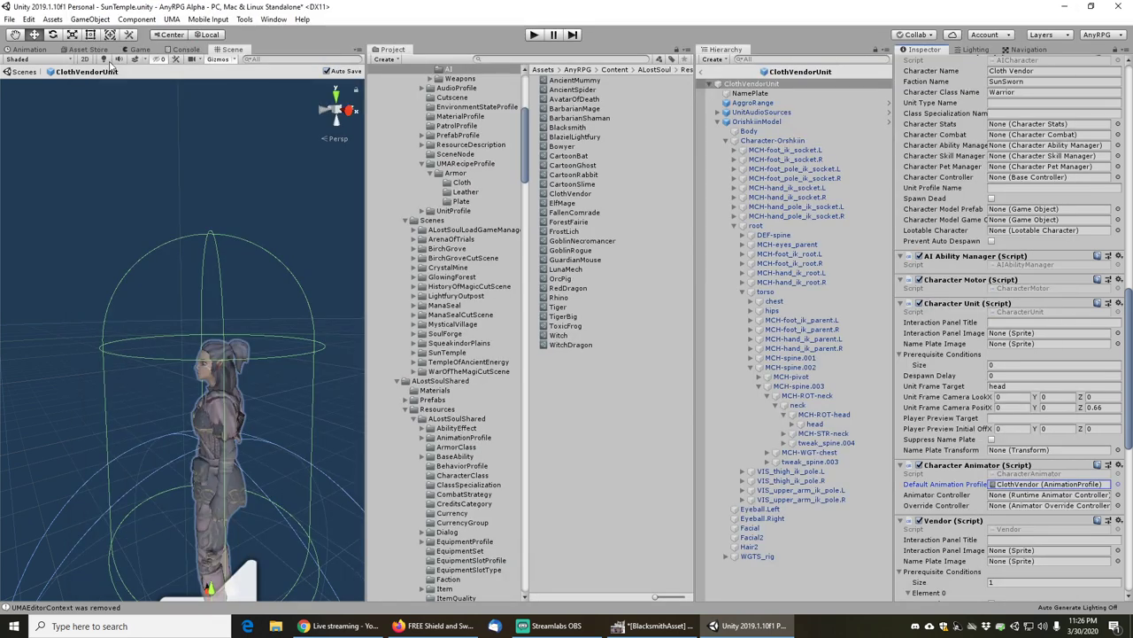
- Leave the ClothVendorUnit prefab and save the SunTemple scene
{"action": "left_click", "coordinate": [704, 83]}
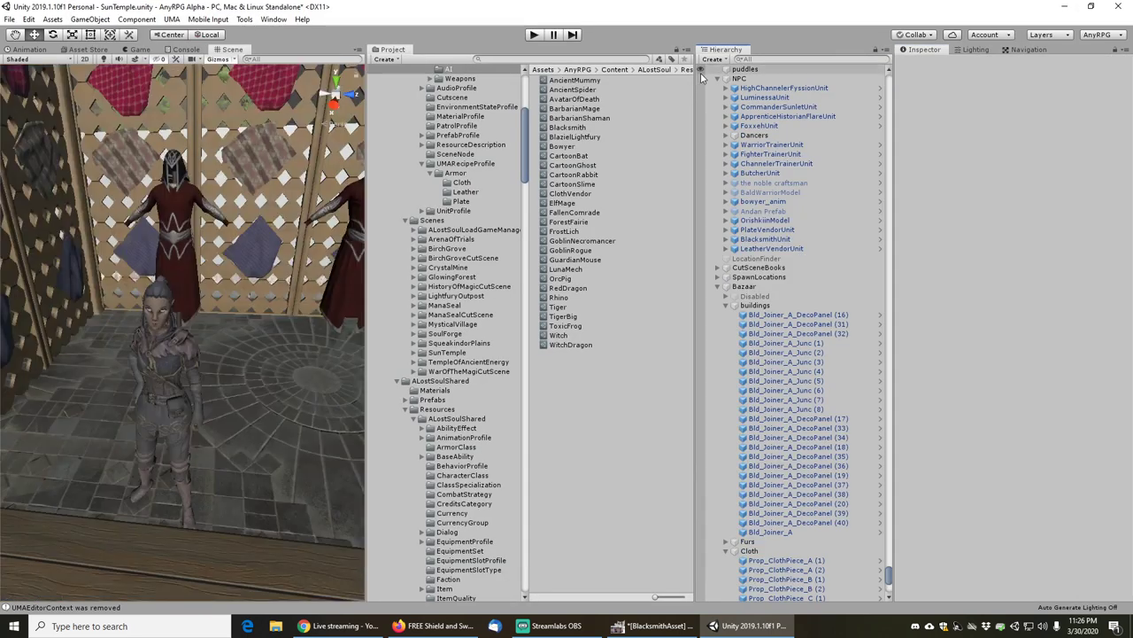
{"action": "left_click", "coordinate": [8, 20]}
{"action": "left_click", "coordinate": [29, 64]}
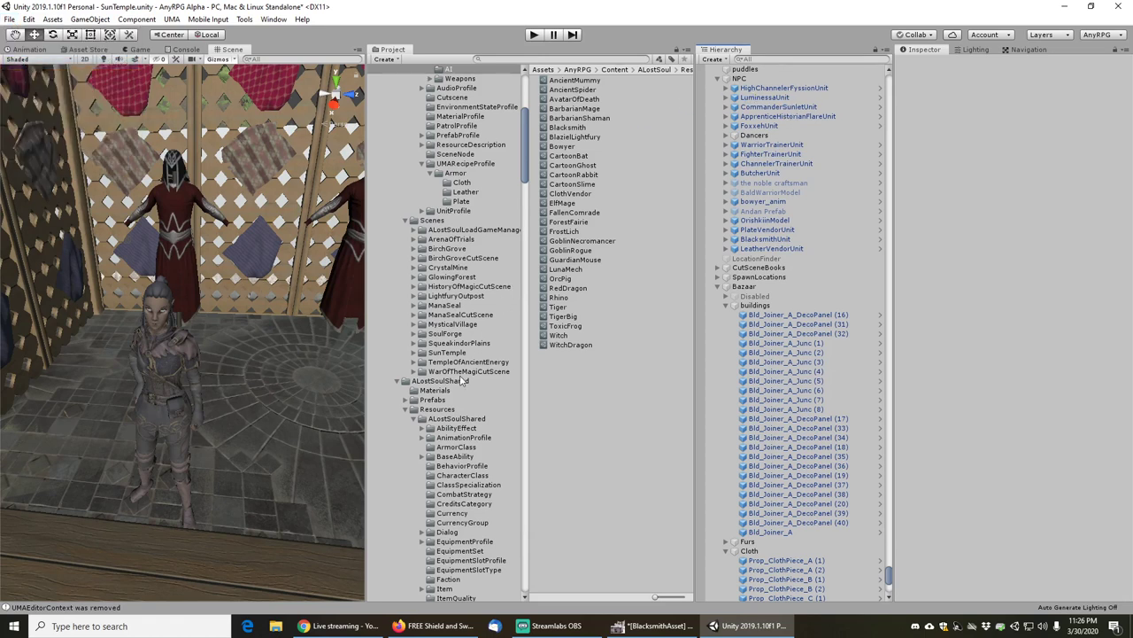
- Search the project for "baldwar", show the BaldWarrior model in its source folder, and expand its contents
{"action": "left_click", "coordinate": [537, 58]}
{"action": "type", "text": "baldwar"}
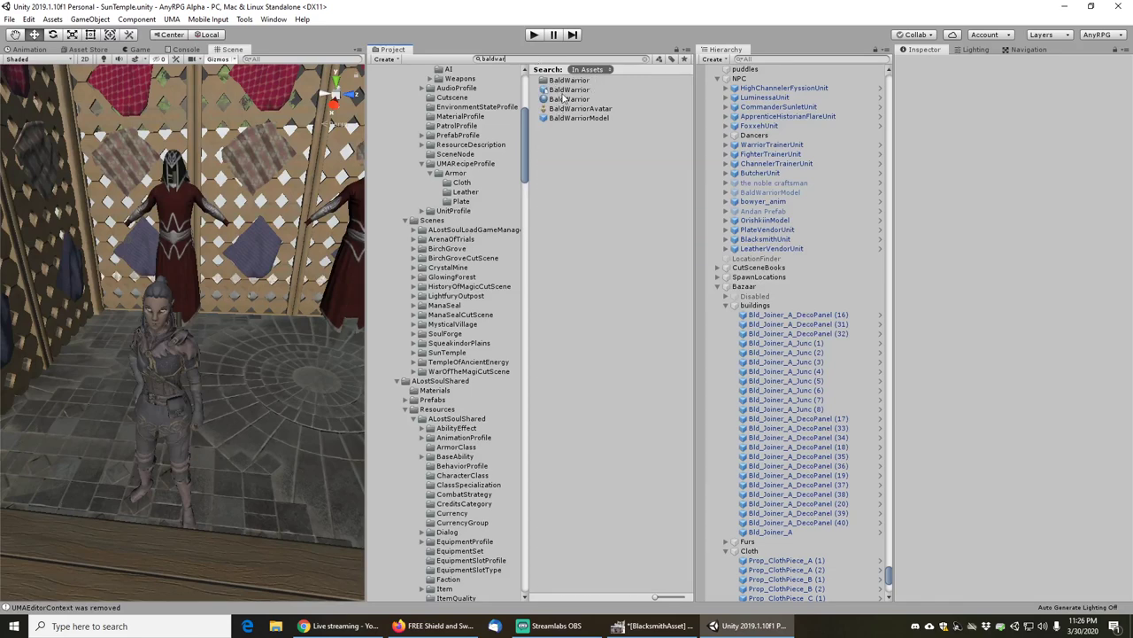
{"action": "left_click", "coordinate": [565, 90]}
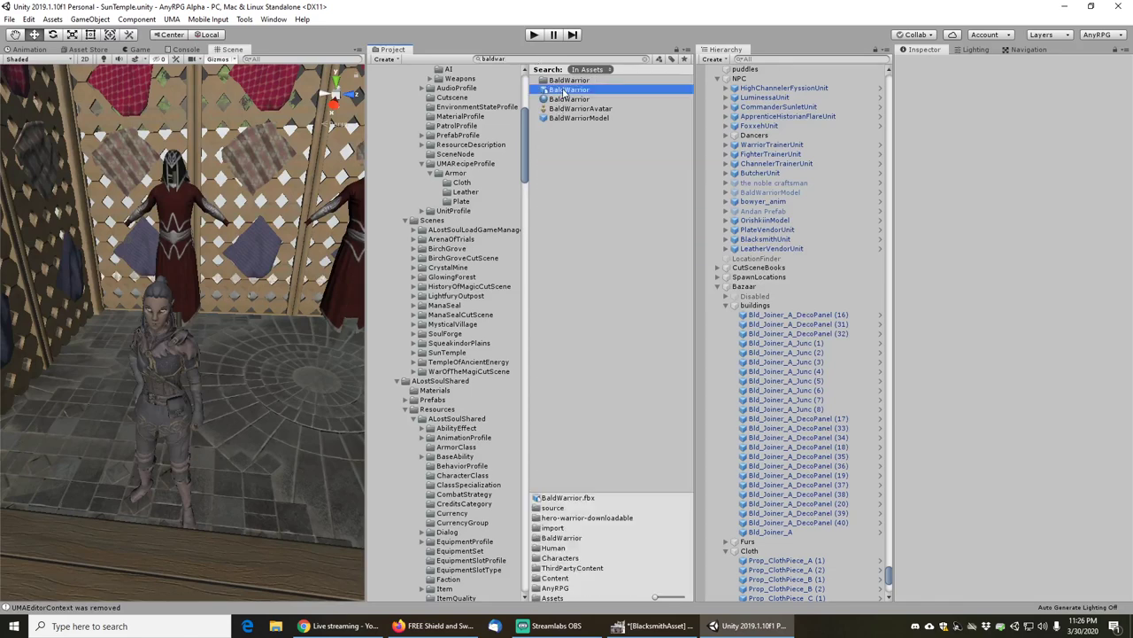
{"action": "left_click", "coordinate": [647, 59]}
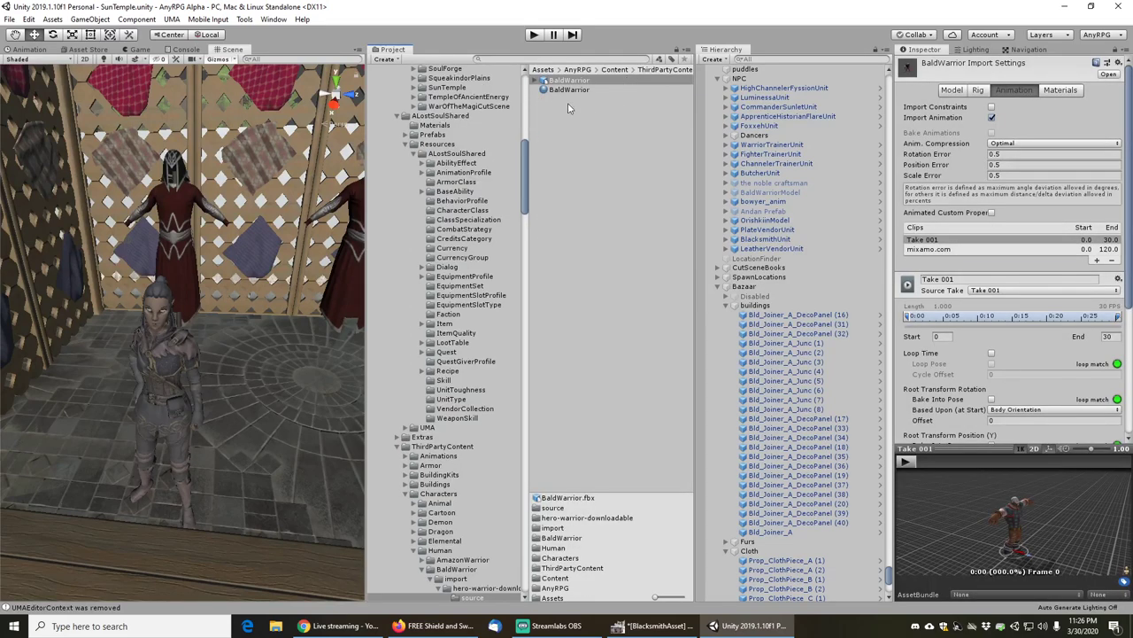
{"action": "left_click", "coordinate": [537, 80]}
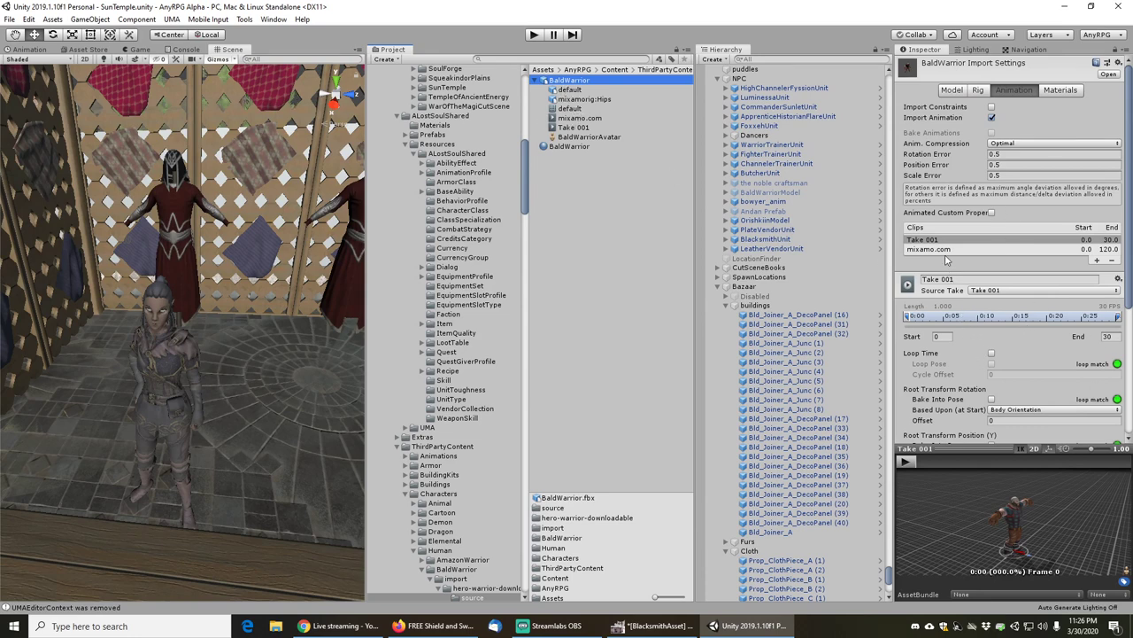
- Play BaldWarrior's Take 001 and mixamo.com clips, inspect the latter in an enlarged preview, and stop playback
{"action": "left_click", "coordinate": [904, 461]}
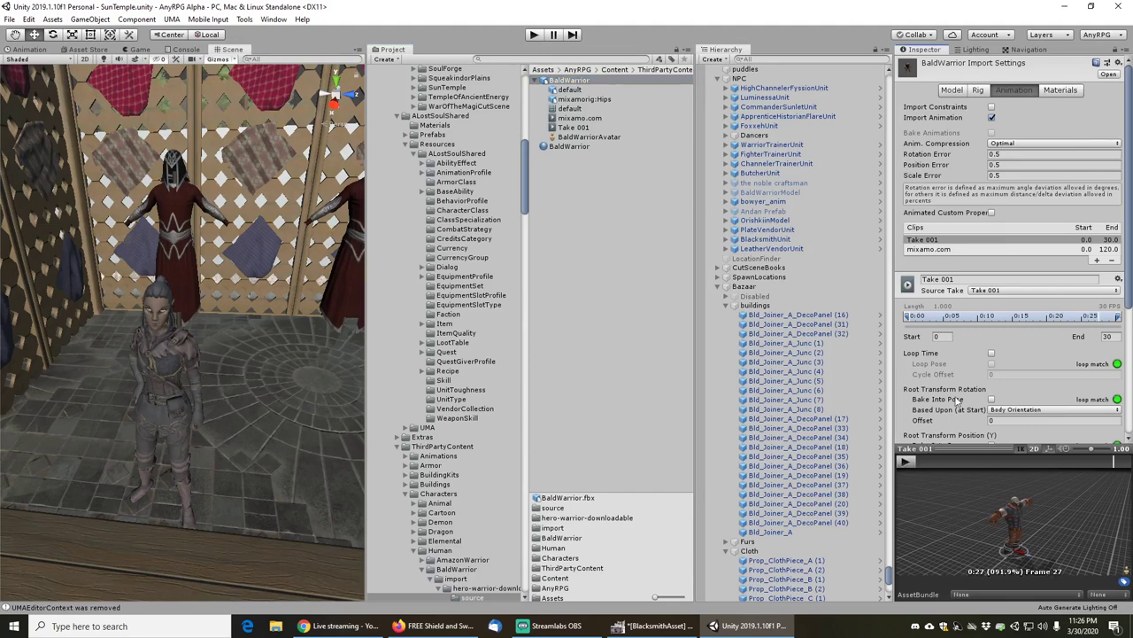
{"action": "left_click", "coordinate": [932, 248]}
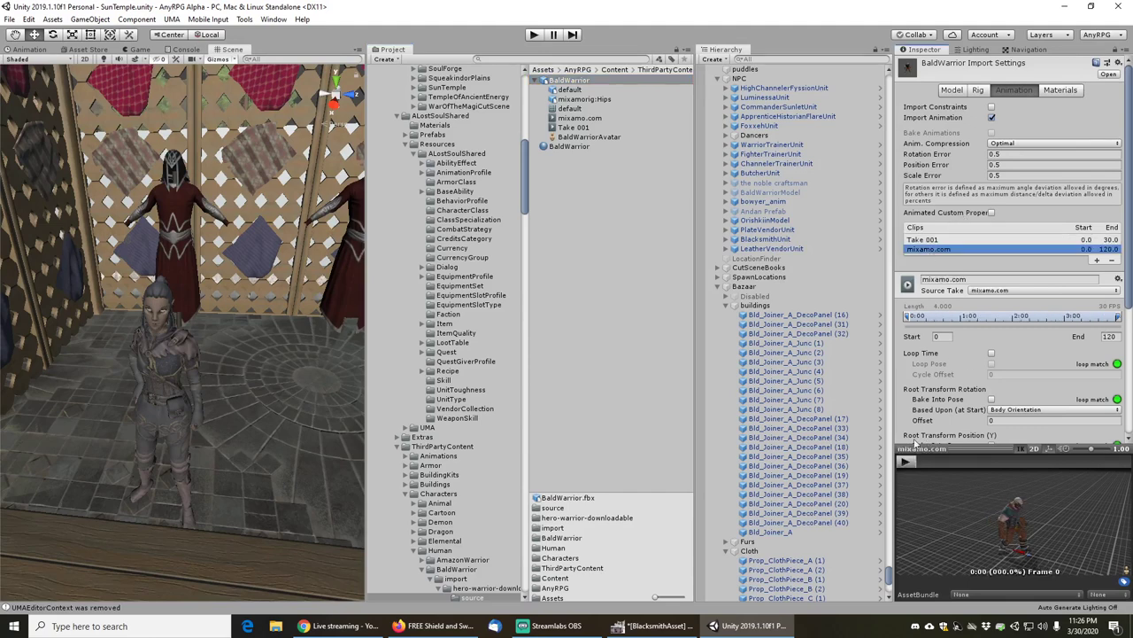
{"action": "left_click", "coordinate": [909, 462]}
{"action": "right_click", "coordinate": [944, 448]}
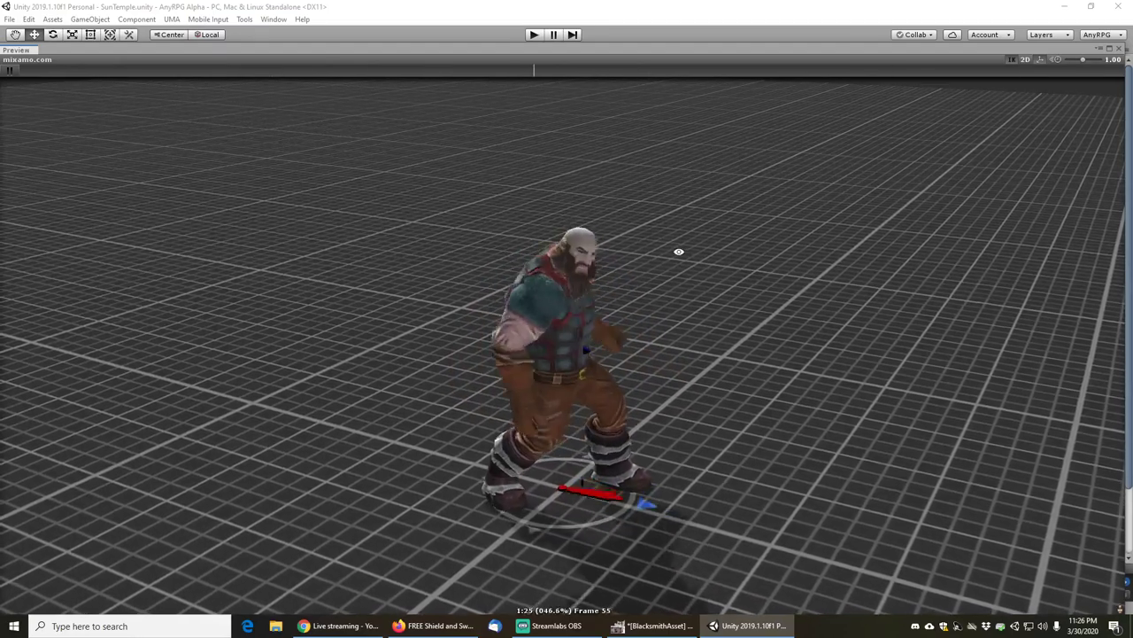
{"action": "left_click", "coordinate": [1117, 50]}
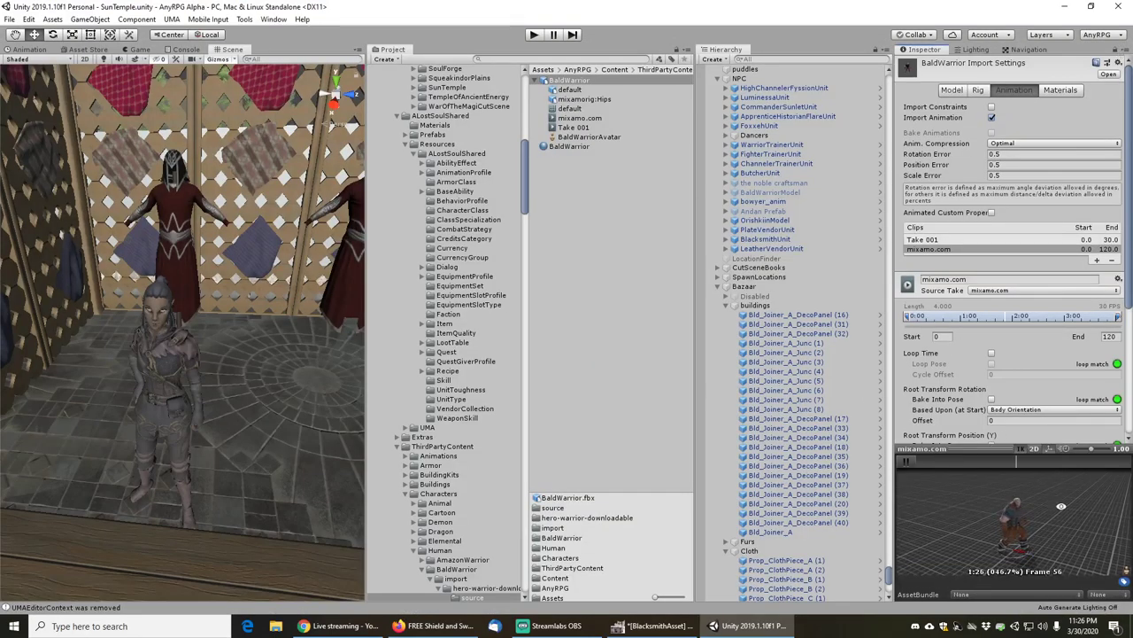
{"action": "left_click", "coordinate": [907, 462]}
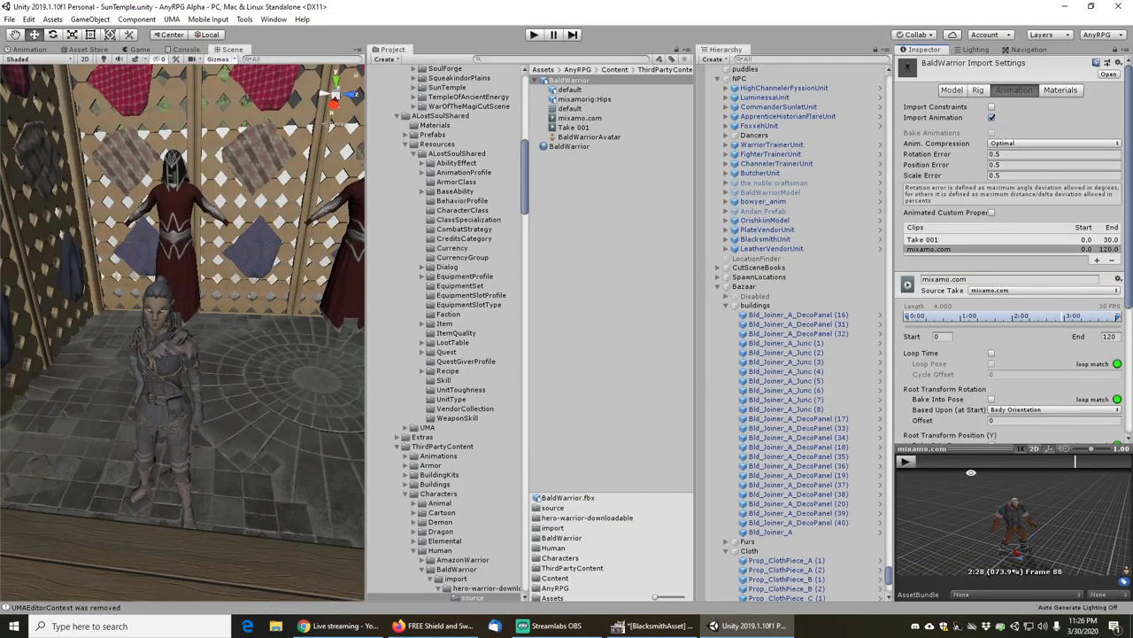
- Examine the bazaar stalls, locate the cloth stall behind the wooden counter, and select the OrishkiinModel standing there
{"action": "scroll", "coordinate": [290, 325], "scroll_direction": "down", "scroll_amount": 5}
{"action": "middle_click_drag", "start_coordinate": [142, 271], "coordinate": [262, 265]}
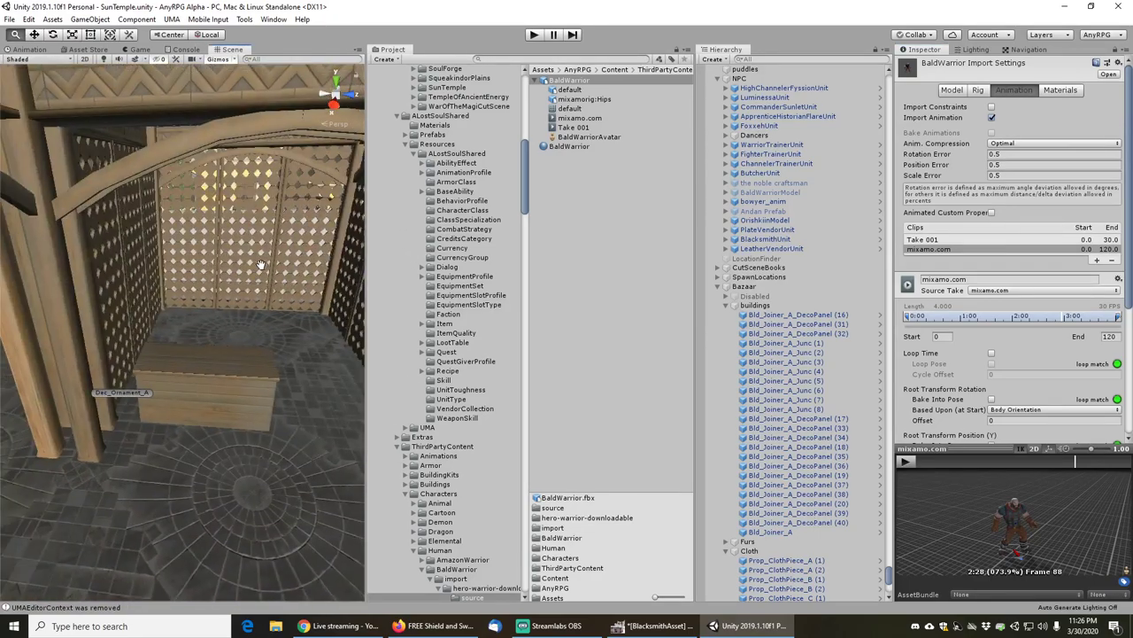
{"action": "right_click_drag", "start_coordinate": [261, 264], "coordinate": [270, 262]}
{"action": "scroll", "coordinate": [819, 137], "scroll_direction": "up", "scroll_amount": 5}
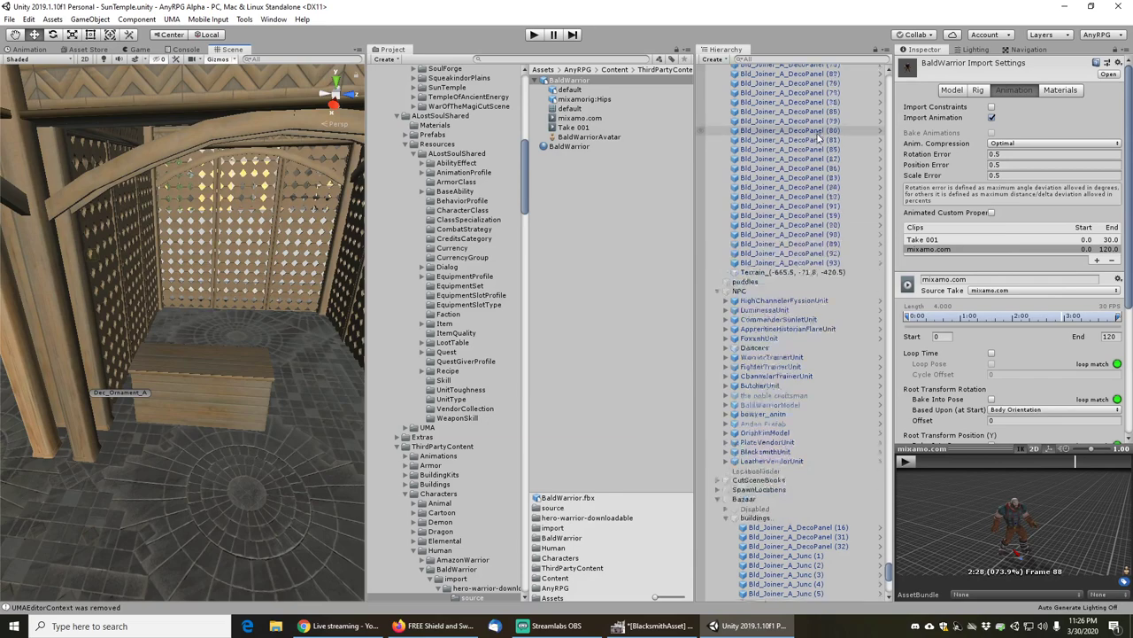
{"action": "scroll", "coordinate": [817, 133], "scroll_direction": "up", "scroll_amount": 1}
{"action": "scroll", "coordinate": [833, 482], "scroll_direction": "down", "scroll_amount": 2}
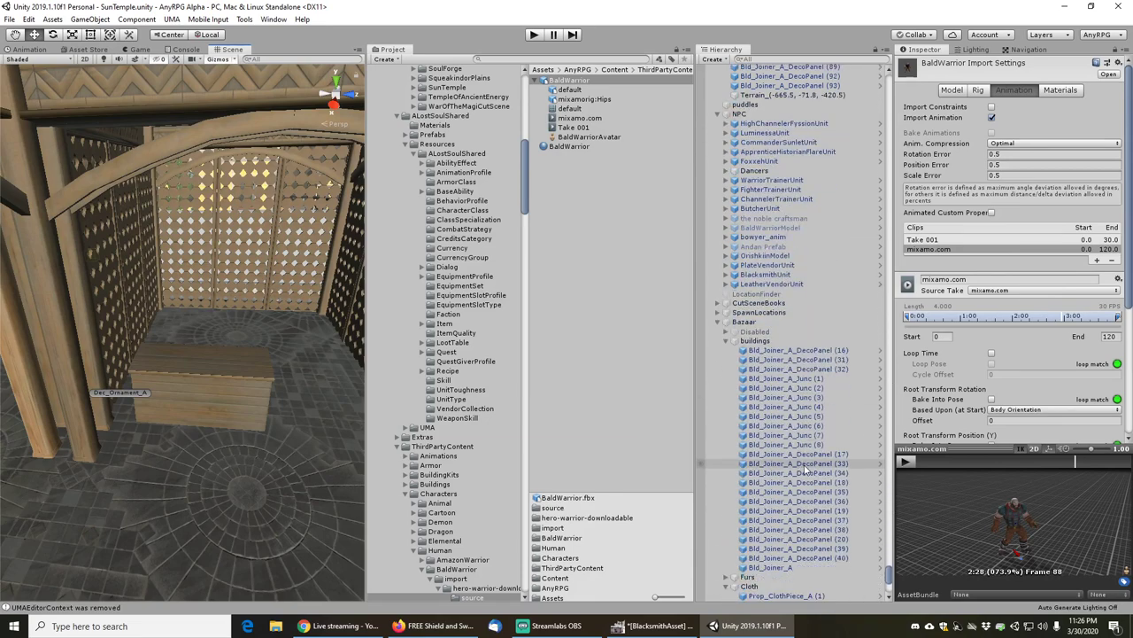
{"action": "middle_click_drag", "start_coordinate": [313, 365], "coordinate": [89, 317]}
{"action": "middle_click_drag", "start_coordinate": [334, 303], "coordinate": [153, 305]}
{"action": "middle_click_drag", "start_coordinate": [273, 316], "coordinate": [226, 315]}
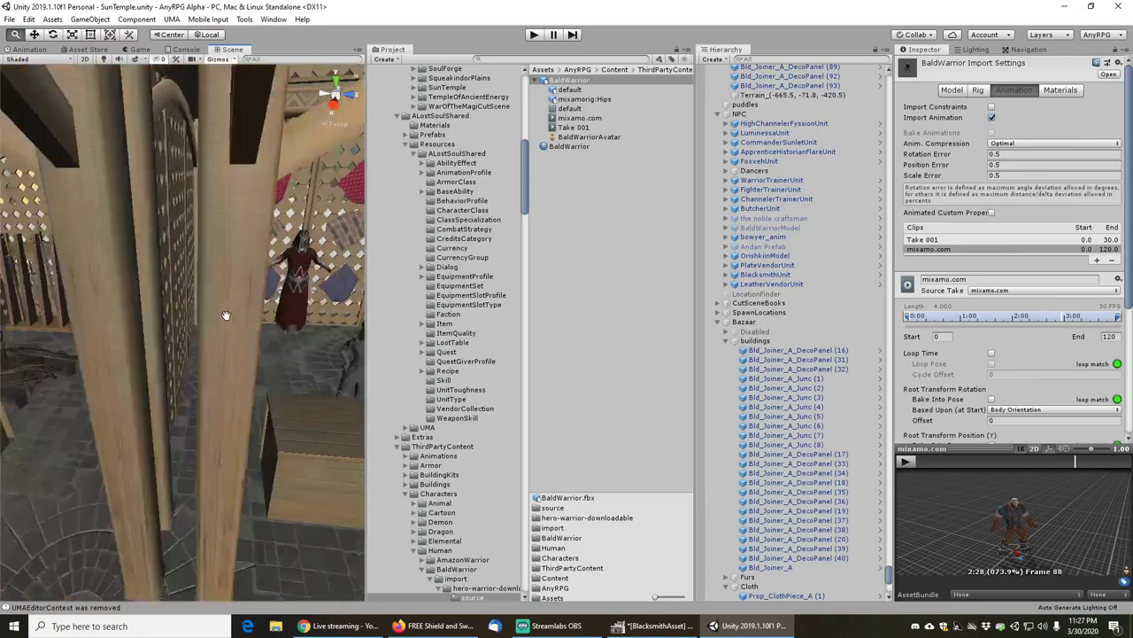
{"action": "right_click_drag", "start_coordinate": [227, 315], "coordinate": [180, 329]}
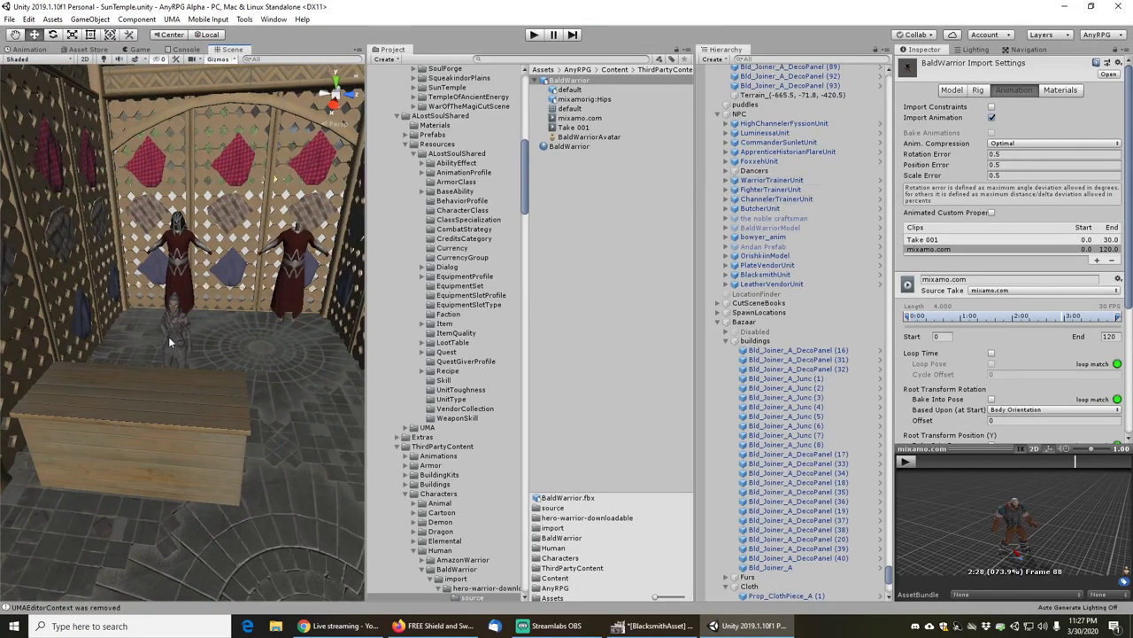
{"action": "left_click", "coordinate": [168, 336]}
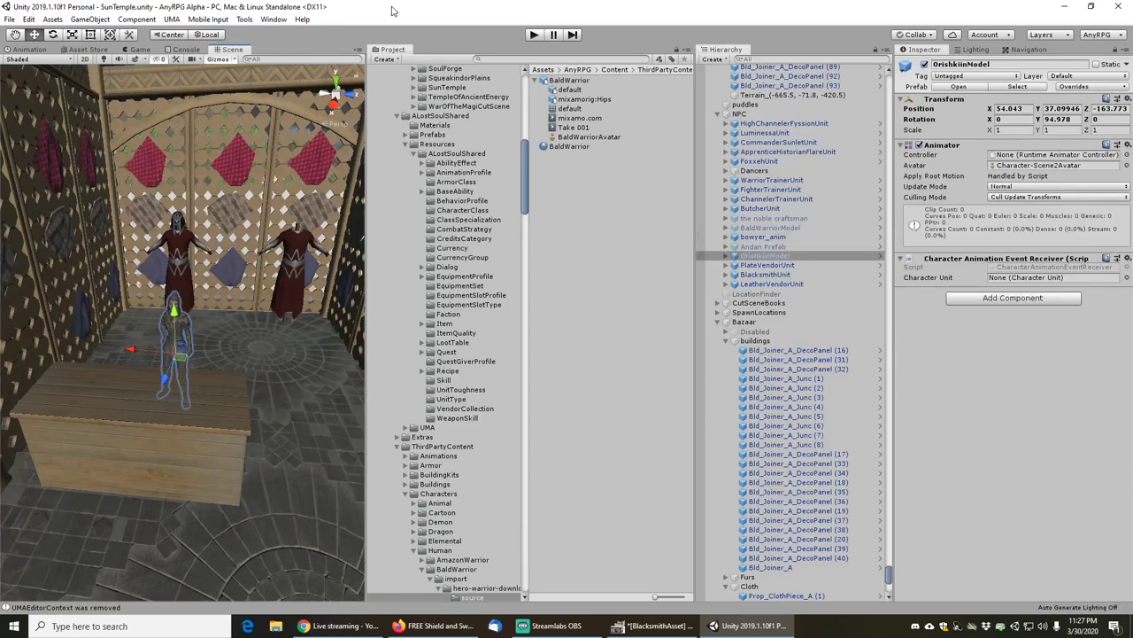
- Add the ClothVendorUnit prefab to the NPC group and give it the transform values copied from OrishkiinModel
{"action": "left_click", "coordinate": [493, 56]}
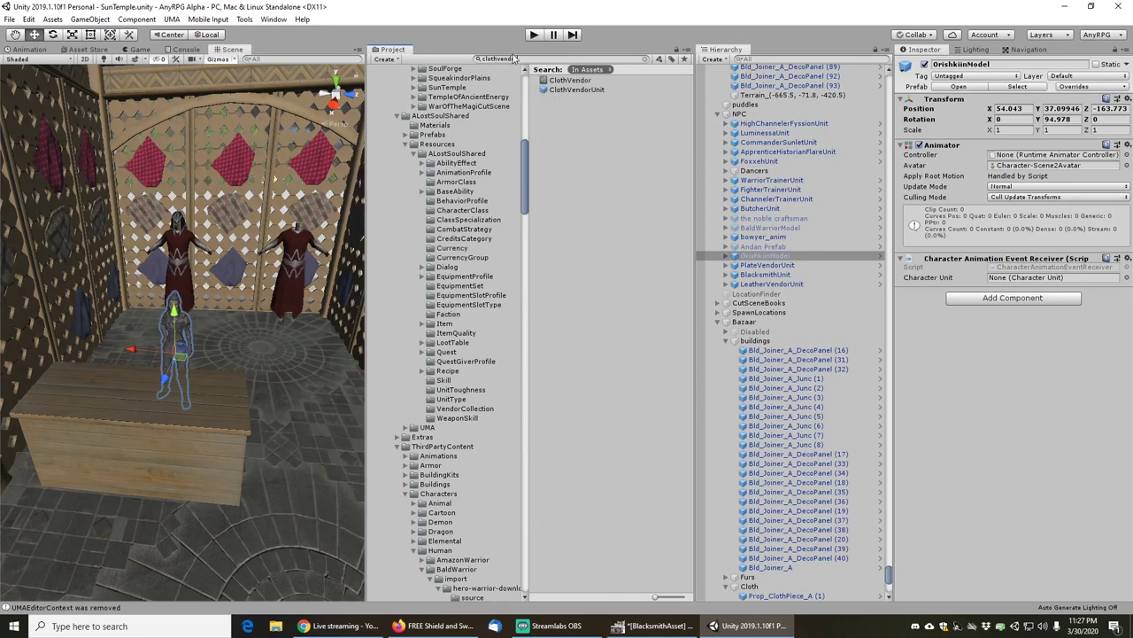
{"action": "left_click_drag", "start_coordinate": [567, 84], "coordinate": [753, 115]}
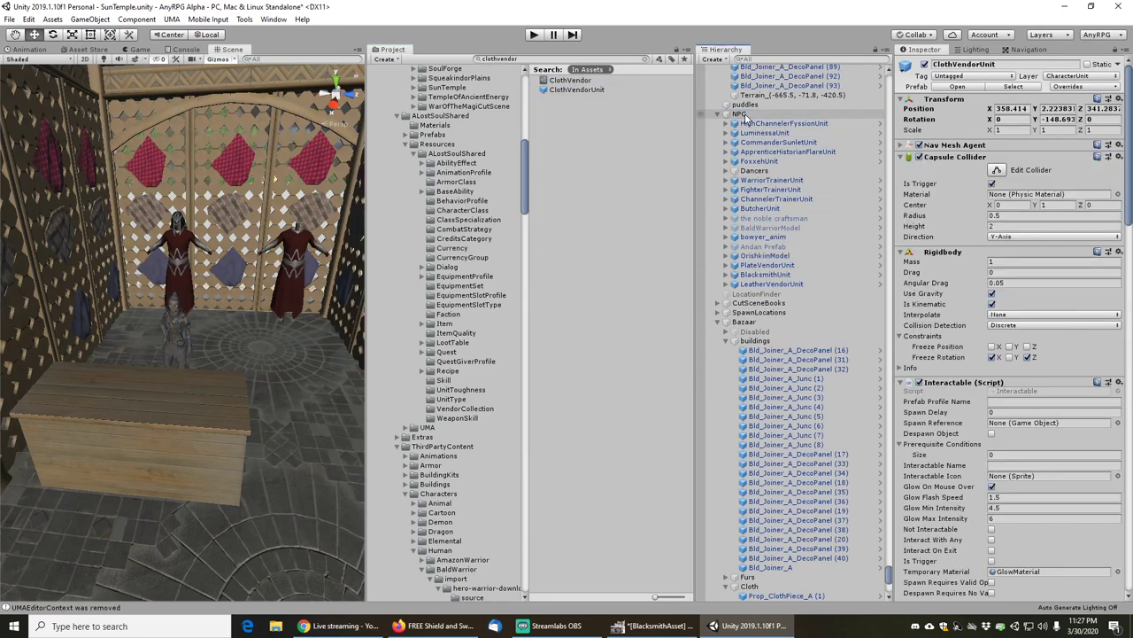
{"action": "left_click", "coordinate": [775, 256]}
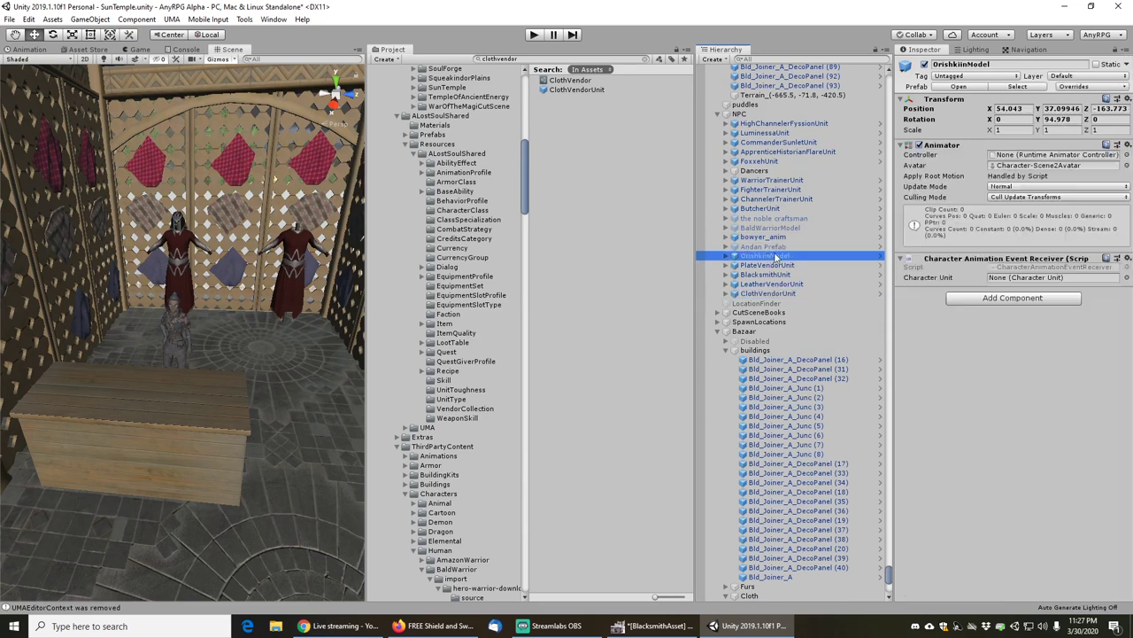
{"action": "right_click", "coordinate": [947, 100]}
{"action": "left_click", "coordinate": [994, 151]}
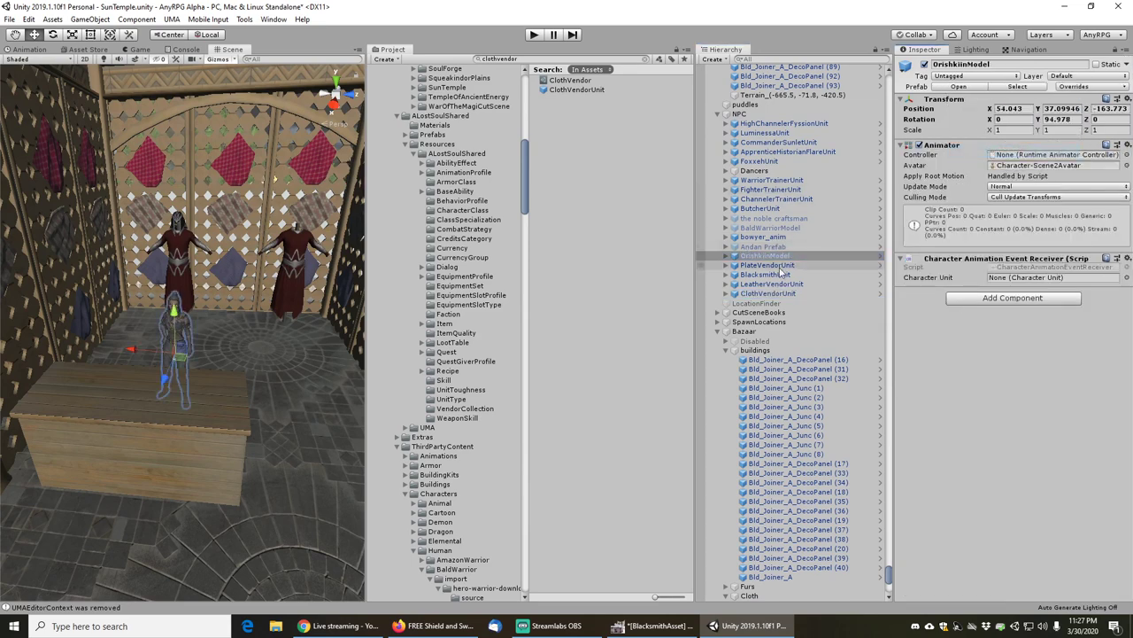
{"action": "left_click", "coordinate": [770, 293]}
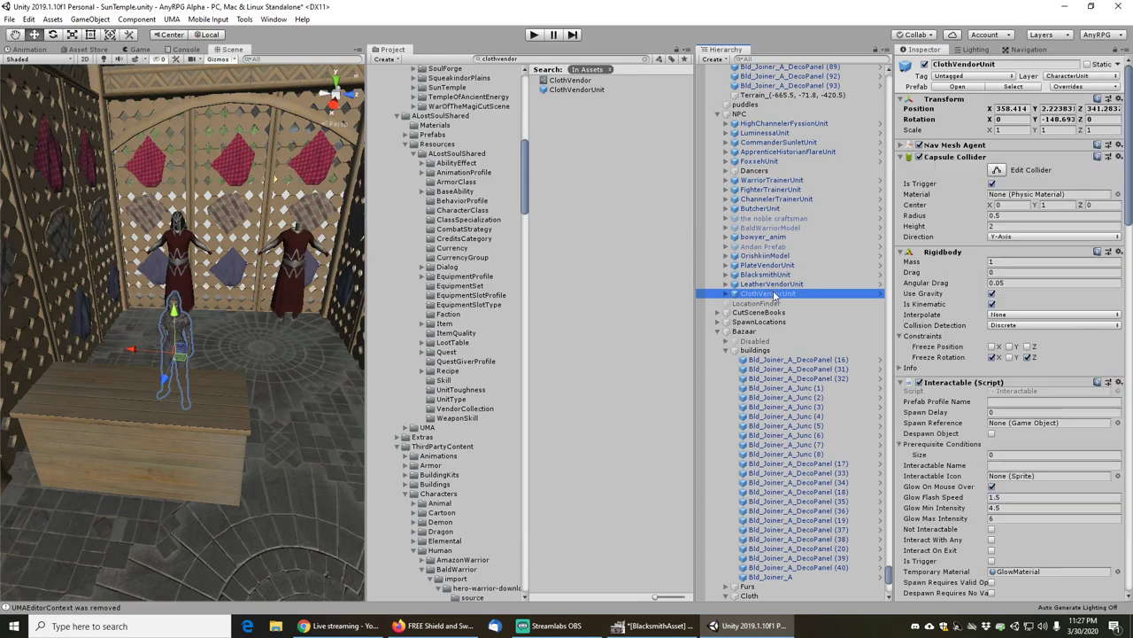
{"action": "right_click", "coordinate": [950, 100]}
{"action": "left_click", "coordinate": [992, 172]}
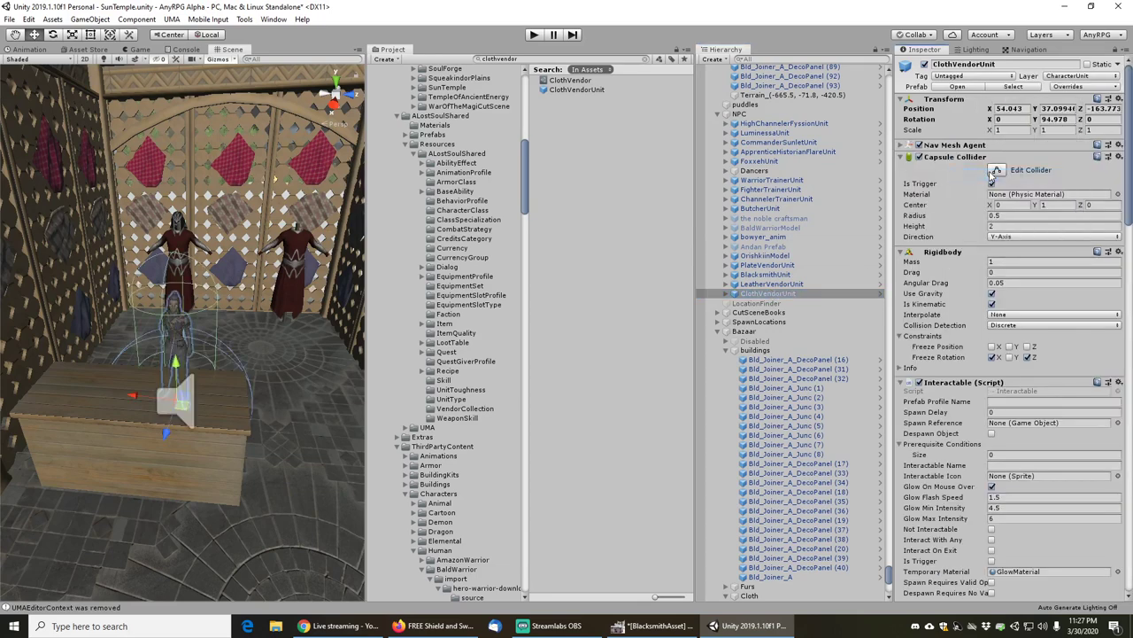
- Deactivate the placeholder OrishkiinModel object in the scene and select bowyer_anim in the NPC group
{"action": "left_click", "coordinate": [765, 255]}
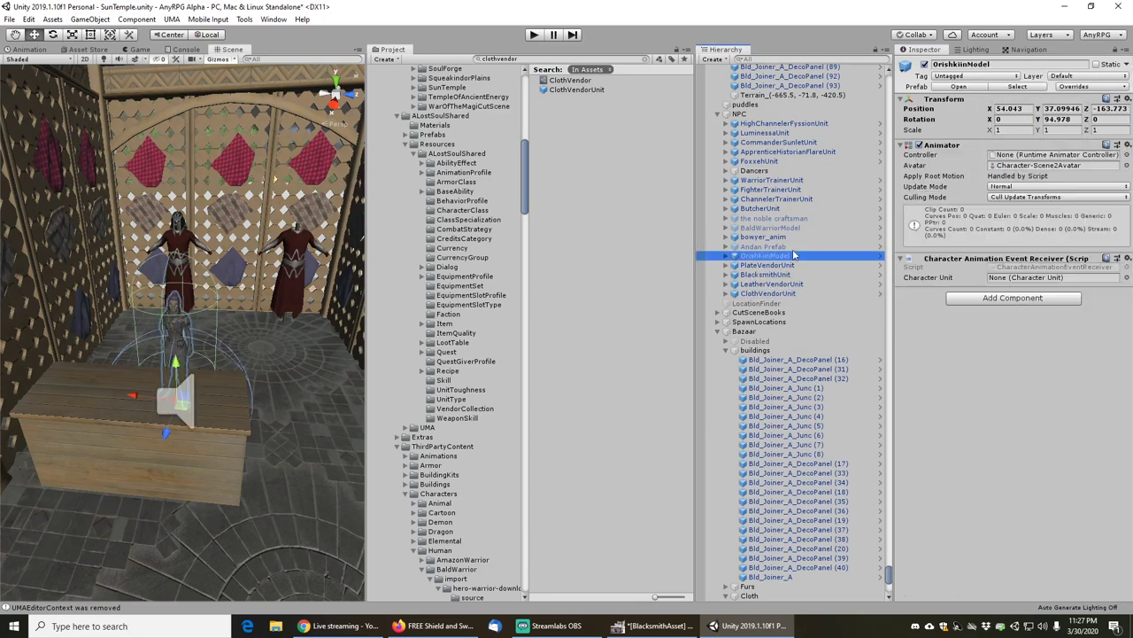
{"action": "left_click", "coordinate": [924, 64]}
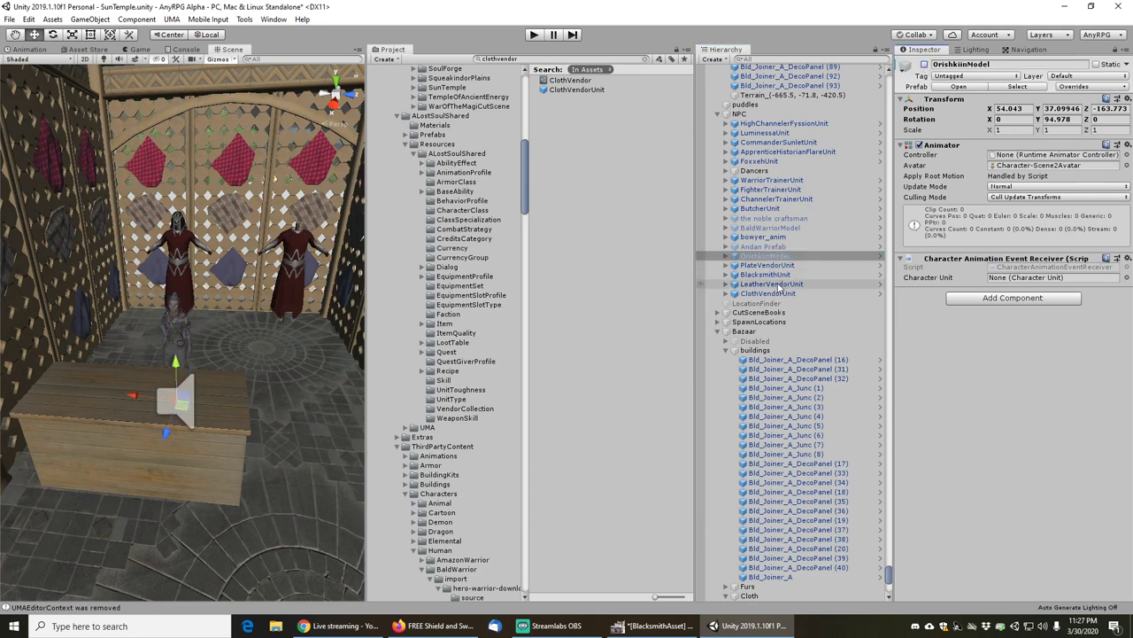
{"action": "left_click", "coordinate": [765, 236]}
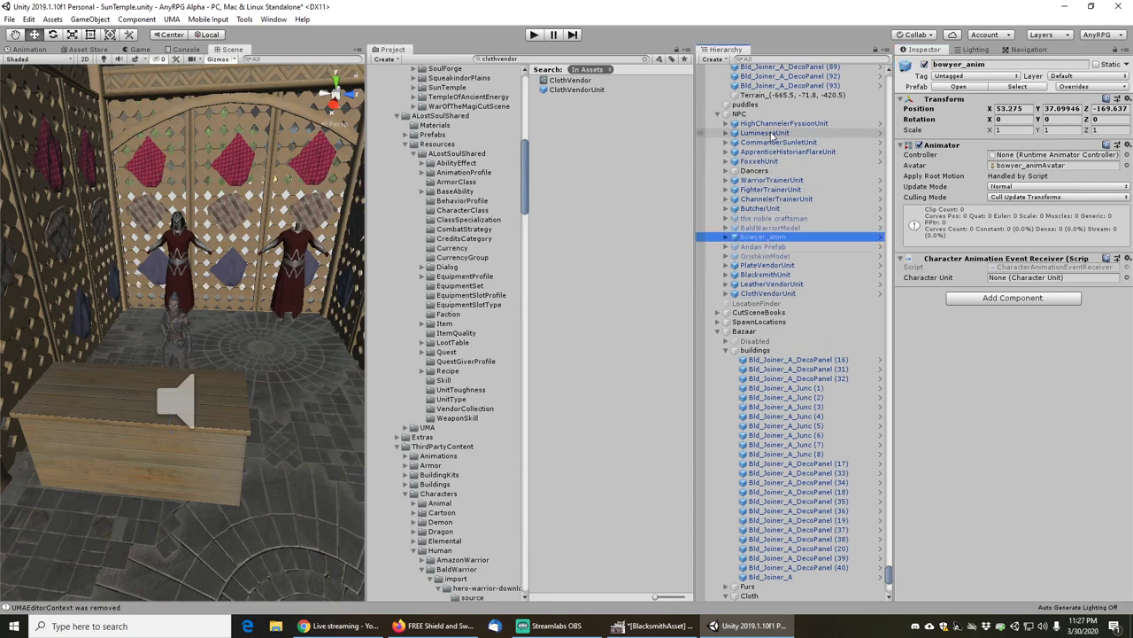
- Find the WeaponVendorUnit prefab in the project assets and add it to the scene's NPC group
{"action": "left_click", "coordinate": [556, 58]}
{"action": "type", "text": "weapon"}
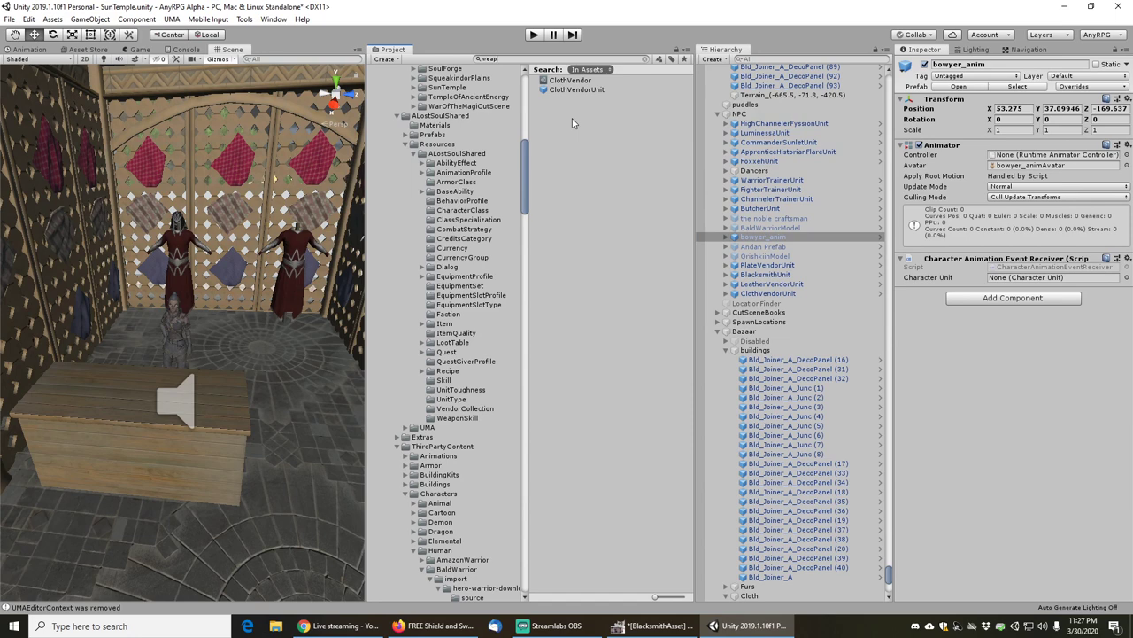
{"action": "type", "text": "nven"}
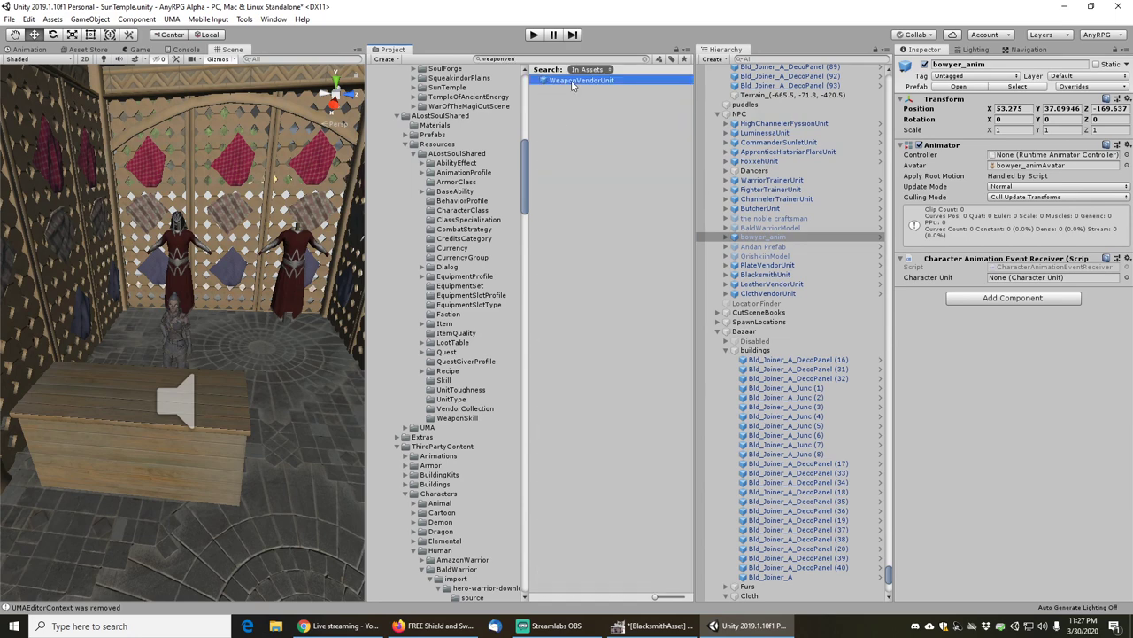
{"action": "left_click_drag", "start_coordinate": [665, 112], "coordinate": [739, 120]}
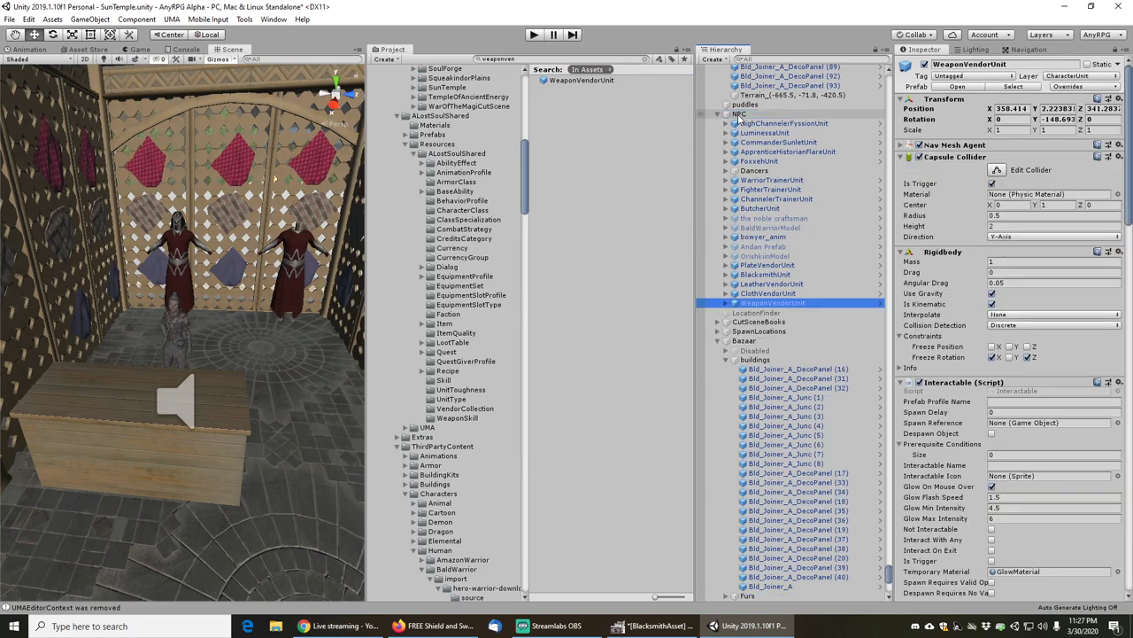
- Copy the transform component values from bowyer_anim onto WeaponVendorUnit
{"action": "left_click", "coordinate": [761, 236]}
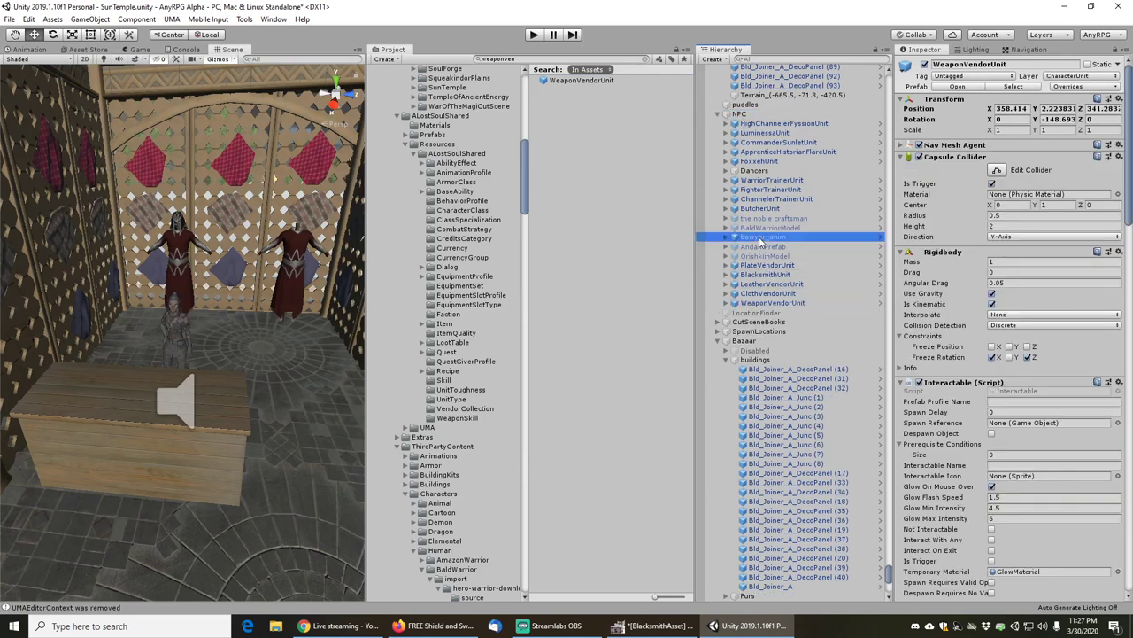
{"action": "right_click", "coordinate": [955, 101]}
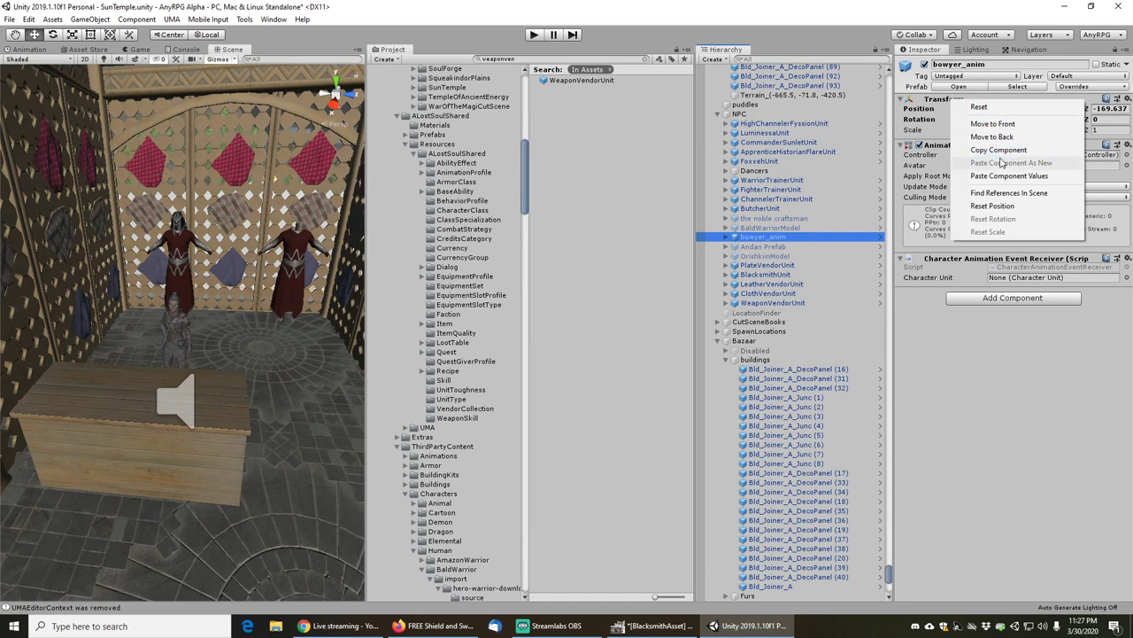
{"action": "left_click", "coordinate": [993, 150]}
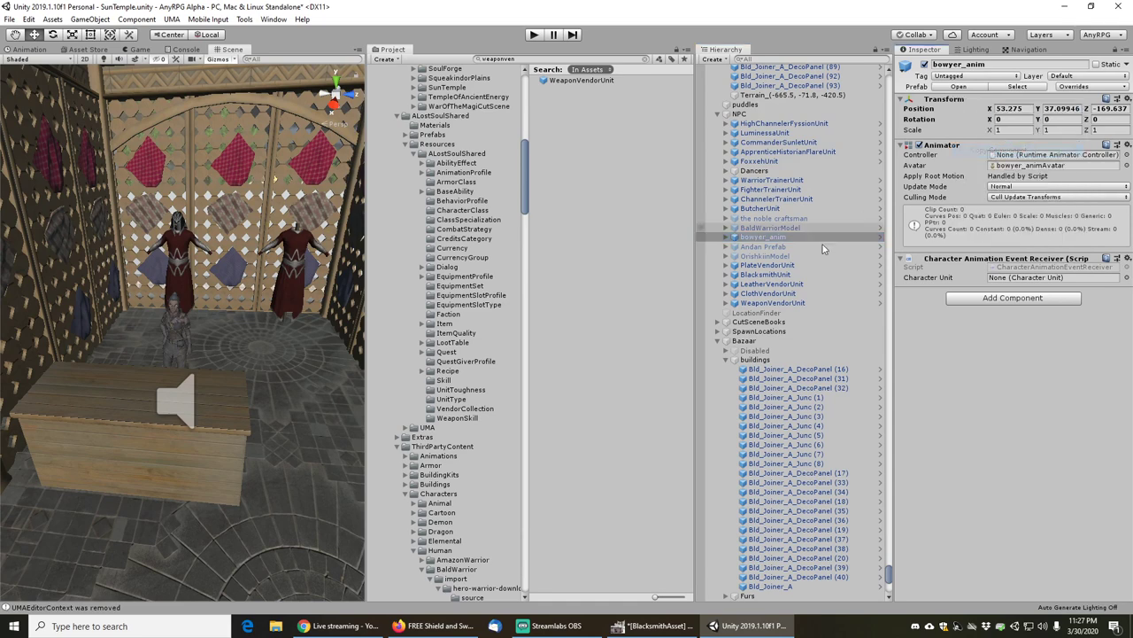
{"action": "left_click", "coordinate": [771, 302]}
{"action": "right_click", "coordinate": [946, 103]}
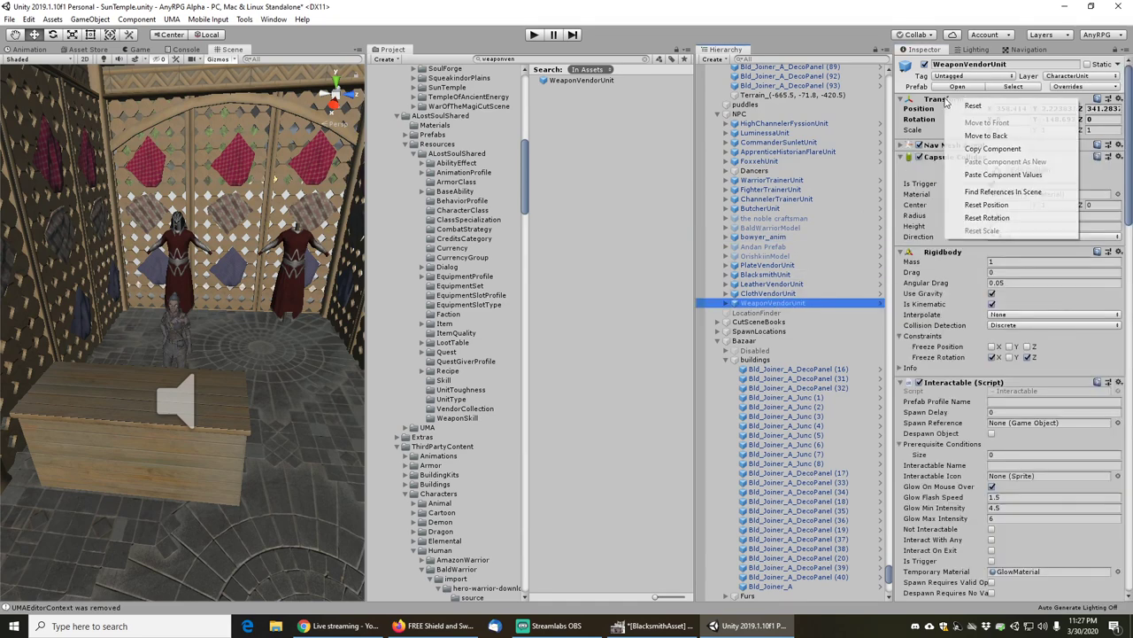
{"action": "left_click", "coordinate": [993, 174]}
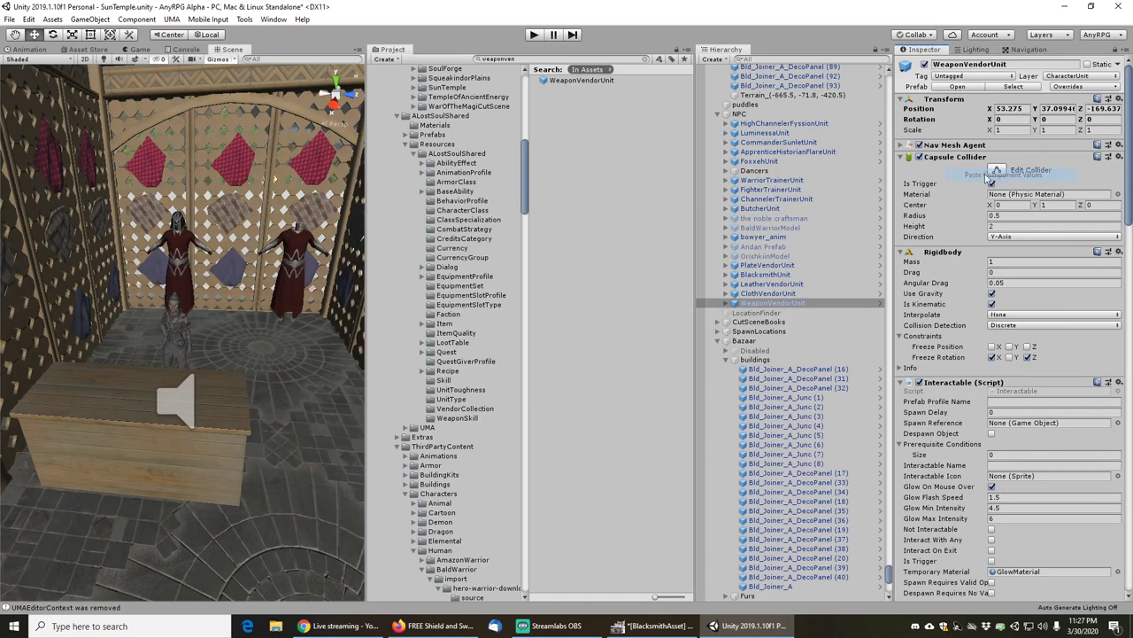
- Check WeaponVendorUnit's placement in the weapon stall and deactivate the placeholder bowyer_anim object
{"action": "double_click", "coordinate": [769, 302]}
{"action": "scroll", "coordinate": [197, 333], "scroll_direction": "up", "scroll_amount": 10}
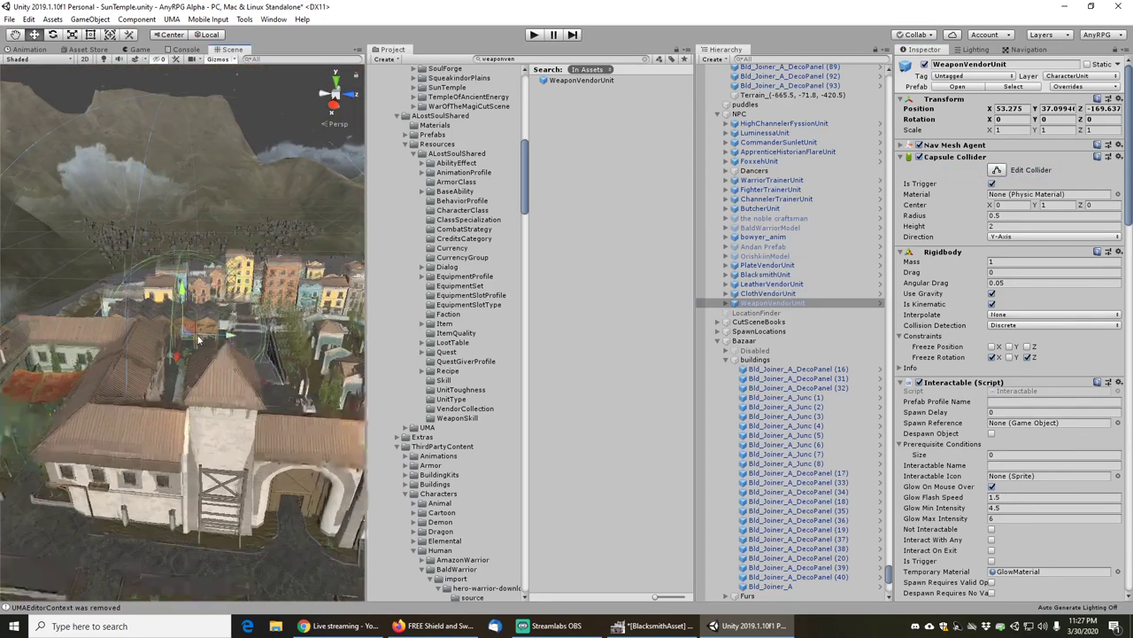
{"action": "scroll", "coordinate": [195, 335], "scroll_direction": "up", "scroll_amount": 10}
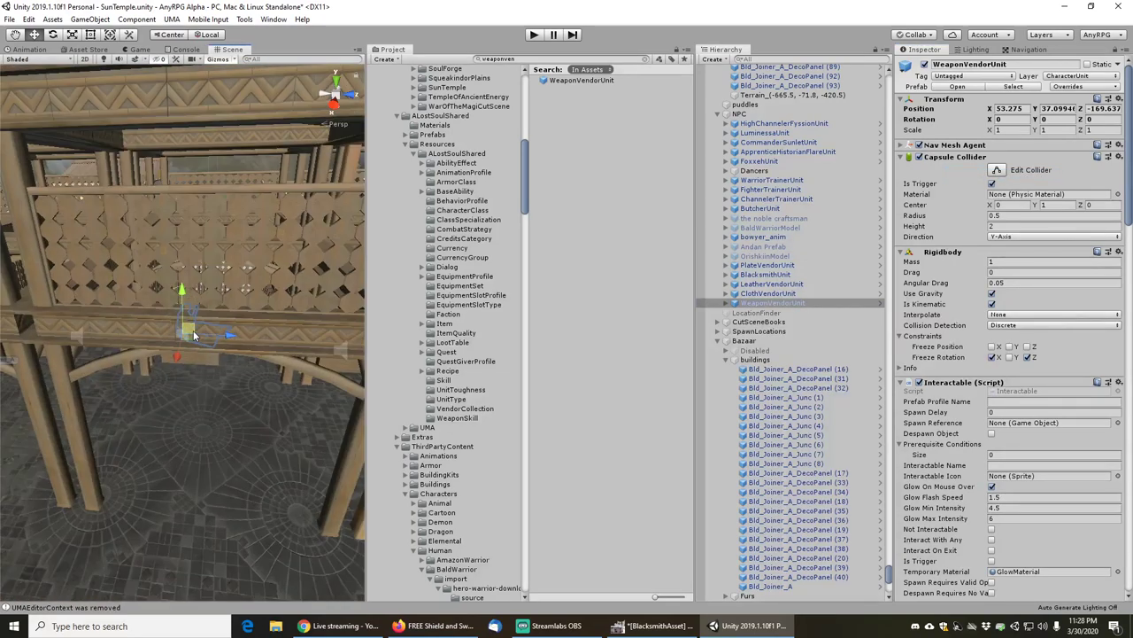
{"action": "scroll", "coordinate": [215, 310], "scroll_direction": "up", "scroll_amount": 5}
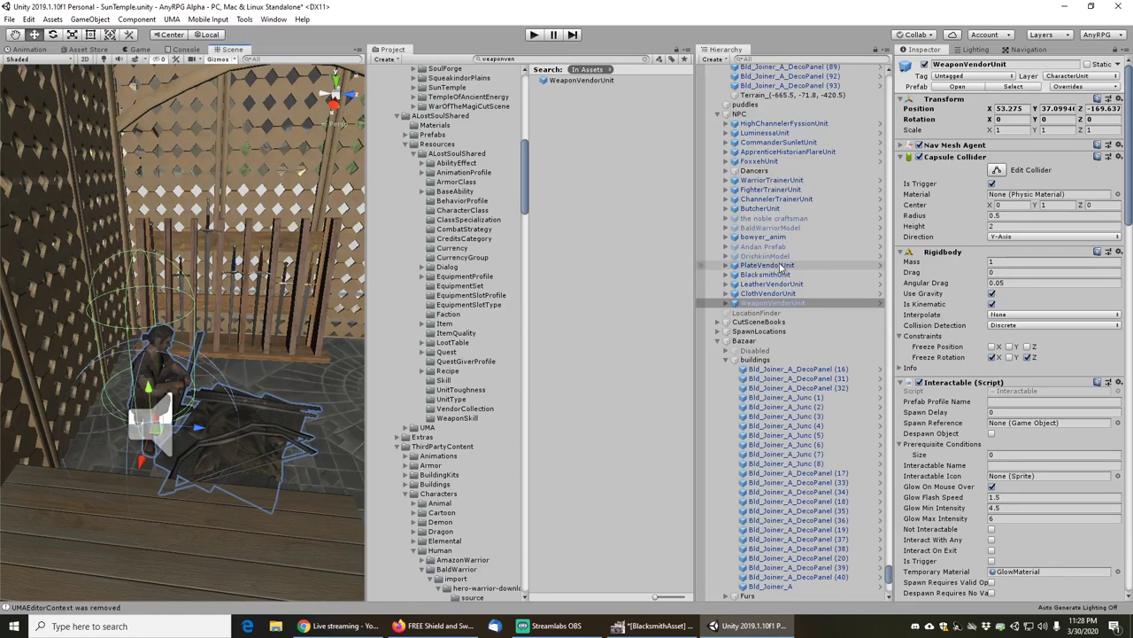
{"action": "left_click", "coordinate": [763, 237]}
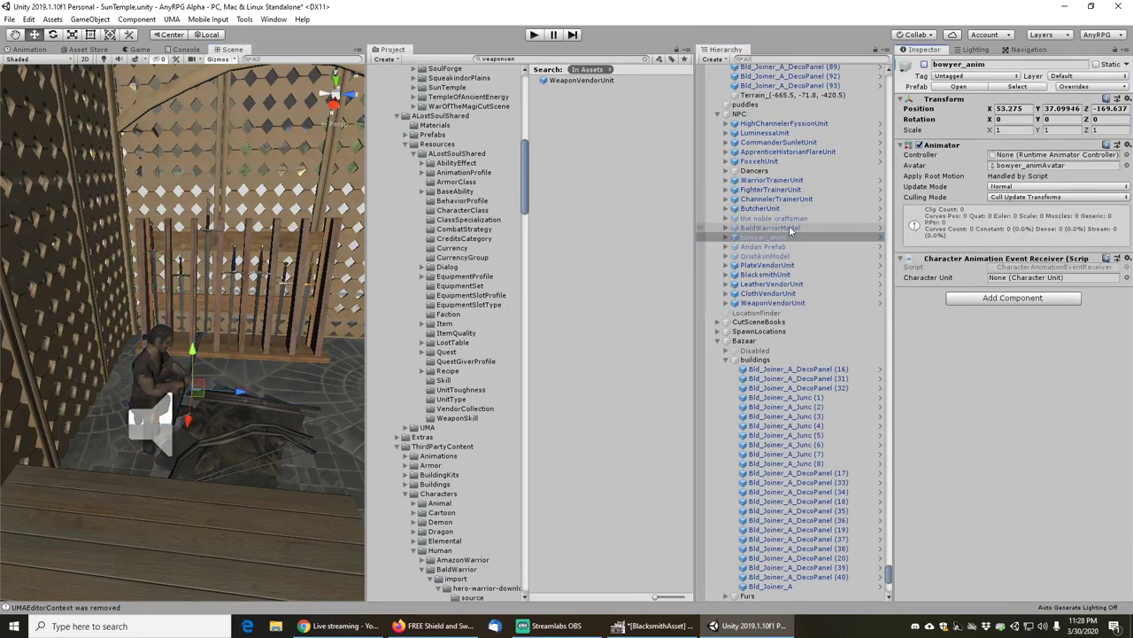
- Select ButcherUnit and examine the character inside the house, including the dining room beyond the doorway
{"action": "left_click", "coordinate": [763, 208]}
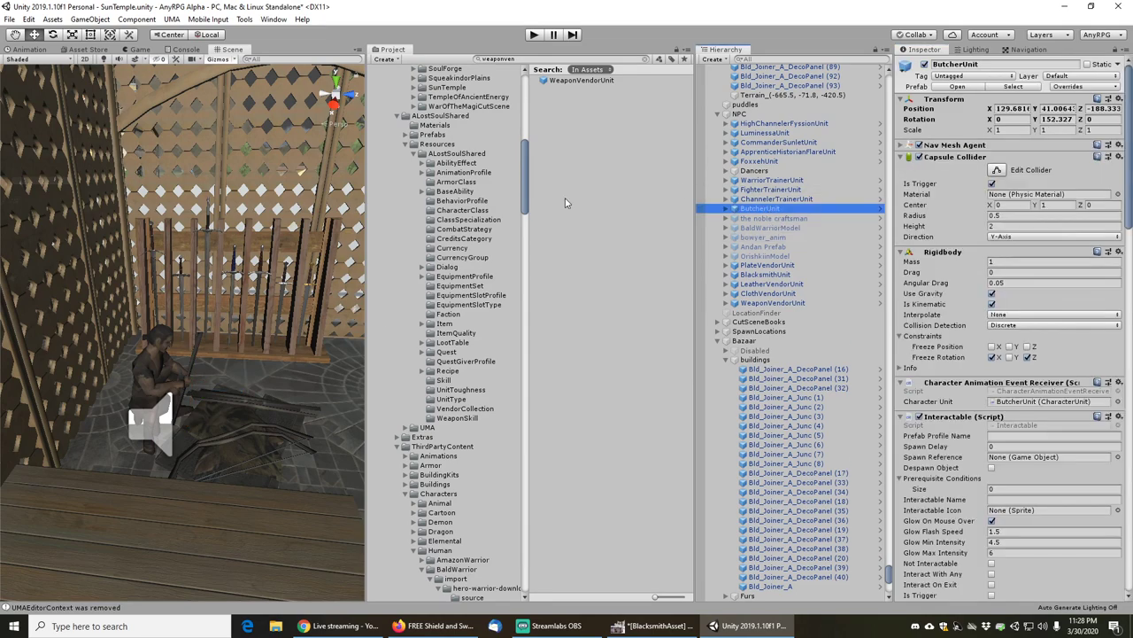
{"action": "scroll", "coordinate": [292, 374], "scroll_direction": "down", "scroll_amount": 15}
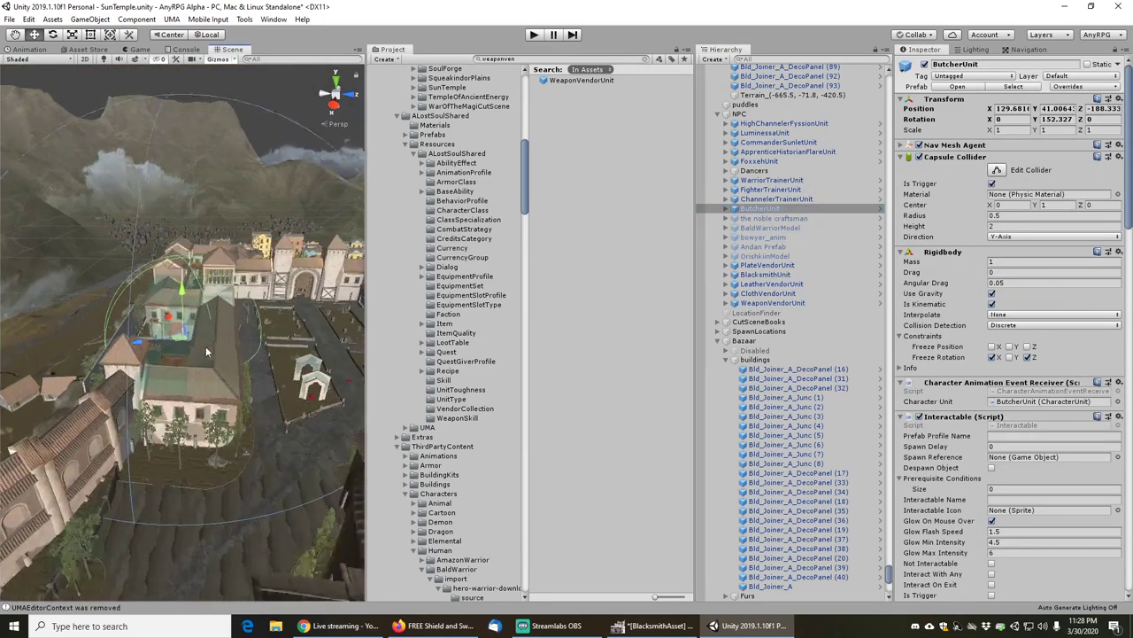
{"action": "scroll", "coordinate": [206, 346], "scroll_direction": "up", "scroll_amount": 10}
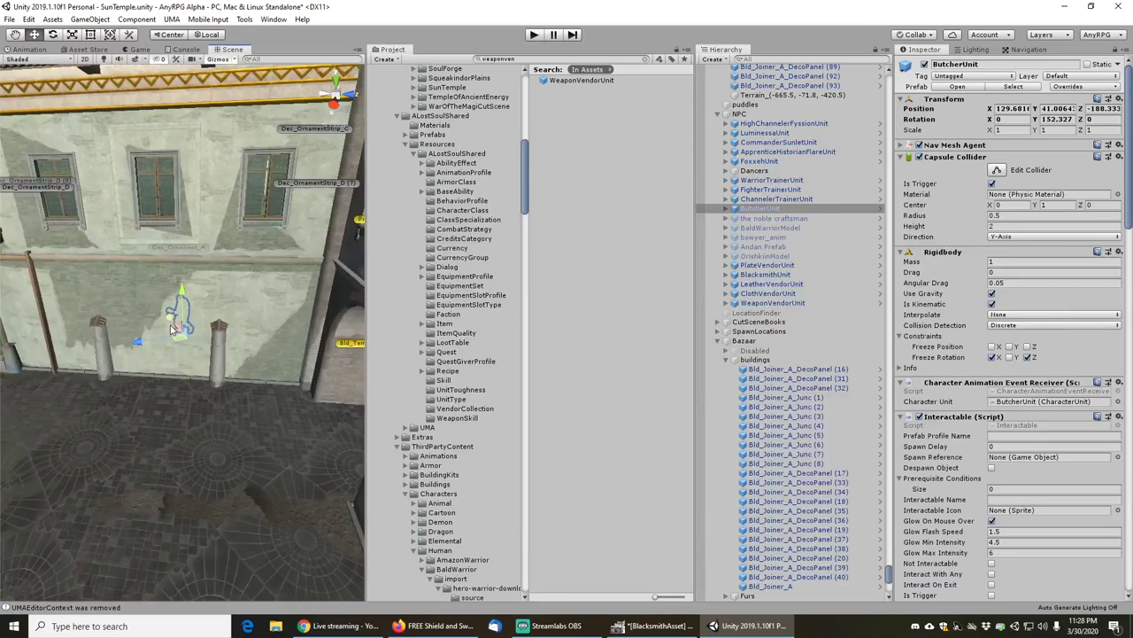
{"action": "scroll", "coordinate": [173, 329], "scroll_direction": "up", "scroll_amount": 5}
{"action": "middle_click_drag", "start_coordinate": [211, 240], "coordinate": [225, 321]}
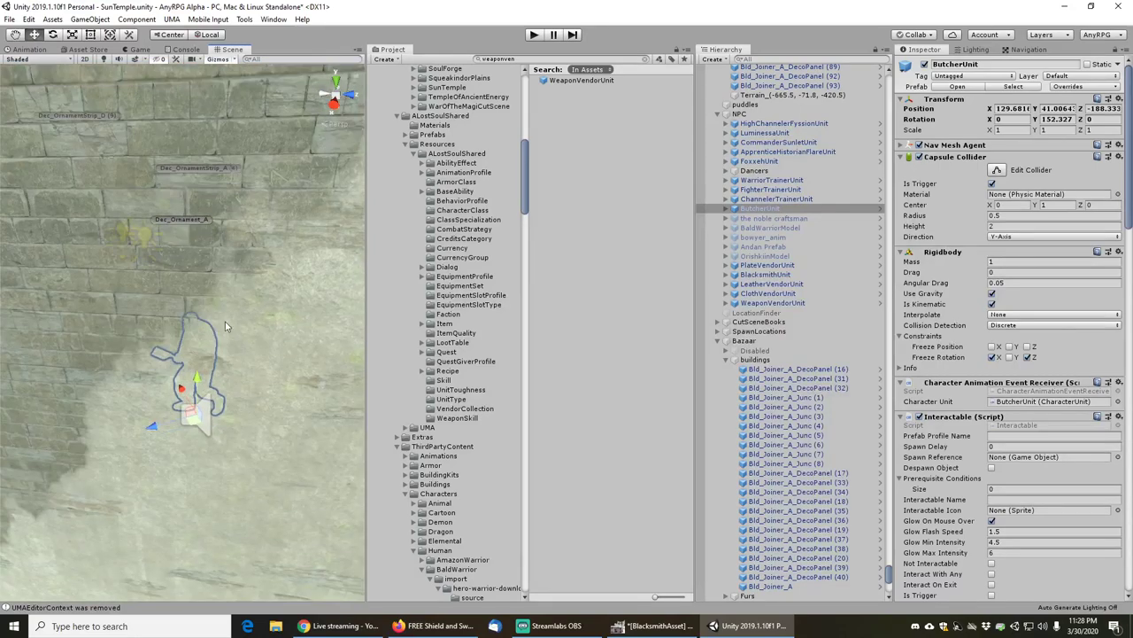
{"action": "scroll", "coordinate": [225, 321], "scroll_direction": "up", "scroll_amount": 4}
{"action": "right_click_drag", "start_coordinate": [225, 321], "coordinate": [168, 273]}
{"action": "middle_click_drag", "start_coordinate": [169, 273], "coordinate": [245, 232]}
{"action": "right_click_drag", "start_coordinate": [245, 232], "coordinate": [331, 238]}
{"action": "left_click_drag", "start_coordinate": [190, 237], "coordinate": [209, 285], "text": "alt"}
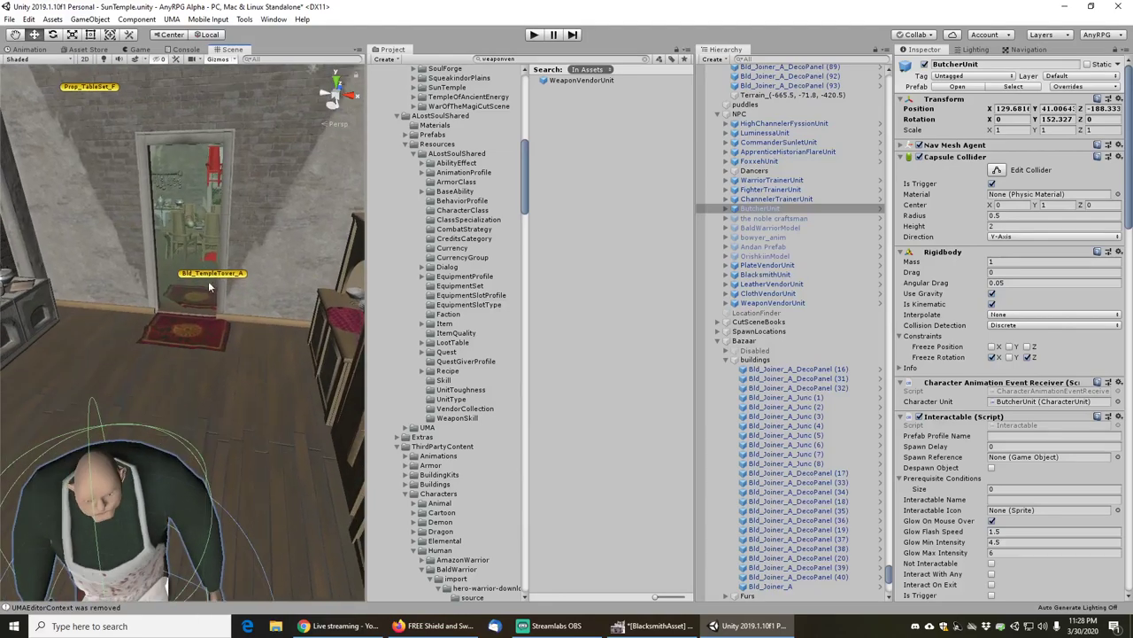
{"action": "middle_click_drag", "start_coordinate": [179, 209], "coordinate": [185, 262]}
{"action": "scroll", "coordinate": [185, 262], "scroll_direction": "up", "scroll_amount": 4}
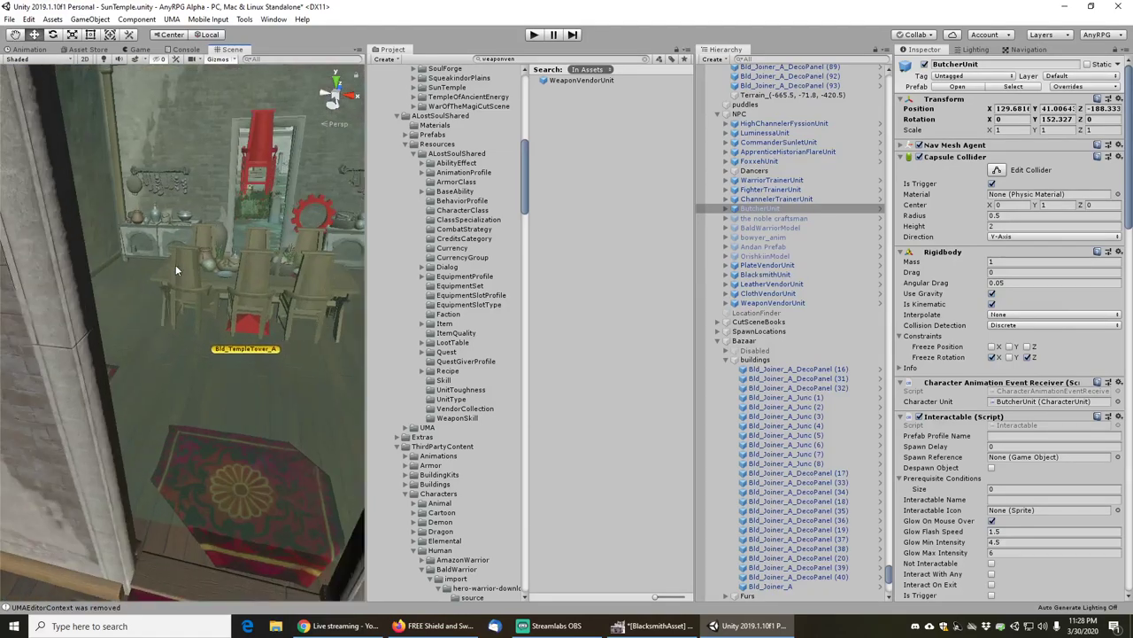
- Move out through the archway to the terrace and examine the armored, helmeted character beside the stone bench
{"action": "right_click_drag", "start_coordinate": [175, 265], "coordinate": [419, 260]}
{"action": "right_click_drag", "start_coordinate": [133, 259], "coordinate": [274, 216]}
{"action": "left_click_drag", "start_coordinate": [124, 216], "coordinate": [228, 296], "text": "alt"}
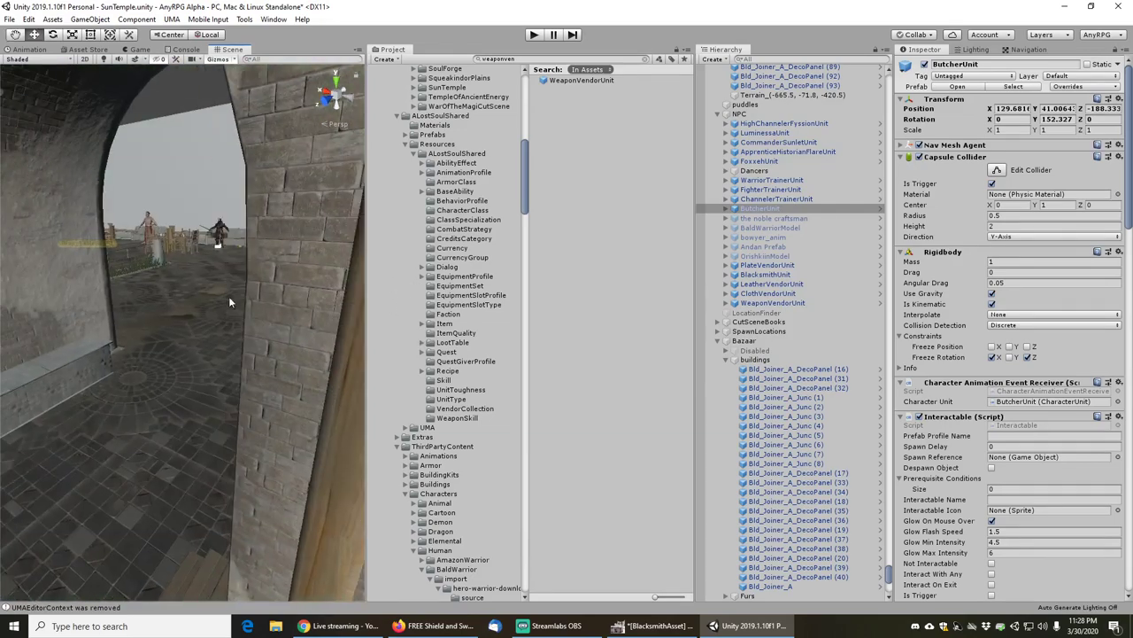
{"action": "middle_click_drag", "start_coordinate": [193, 259], "coordinate": [234, 480]}
{"action": "scroll", "coordinate": [217, 293], "scroll_direction": "up", "scroll_amount": 5}
{"action": "scroll", "coordinate": [199, 270], "scroll_direction": "up", "scroll_amount": 4}
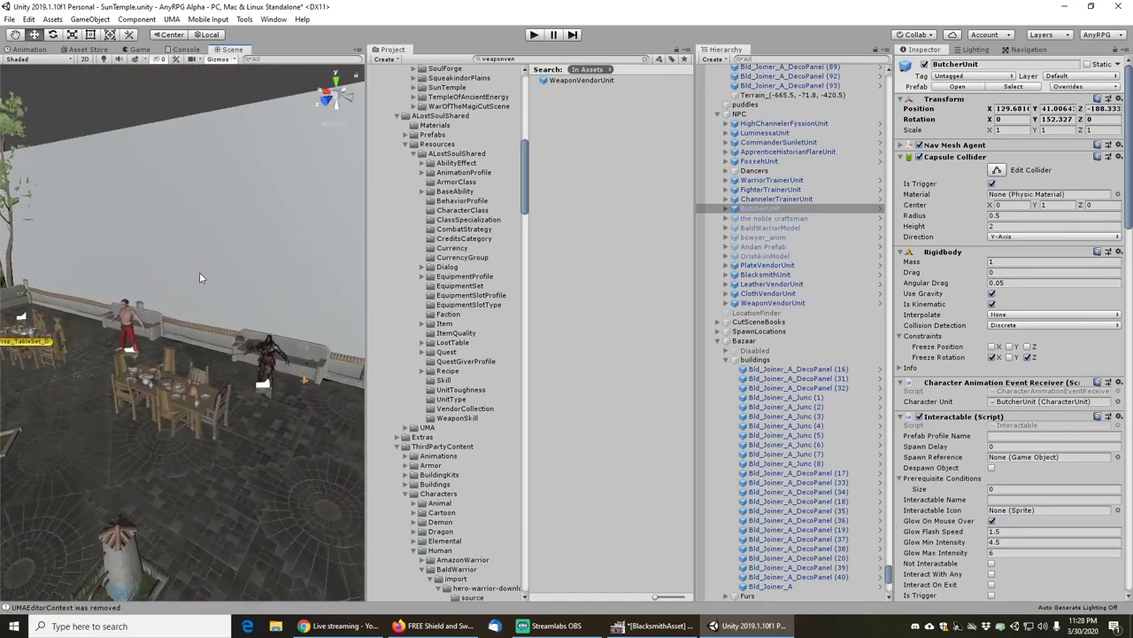
{"action": "middle_click_drag", "start_coordinate": [193, 309], "coordinate": [206, 345]}
{"action": "scroll", "coordinate": [206, 345], "scroll_direction": "up", "scroll_amount": 3}
{"action": "scroll", "coordinate": [206, 349], "scroll_direction": "up", "scroll_amount": 3}
{"action": "left_click_drag", "start_coordinate": [196, 361], "coordinate": [197, 370], "text": "alt"}
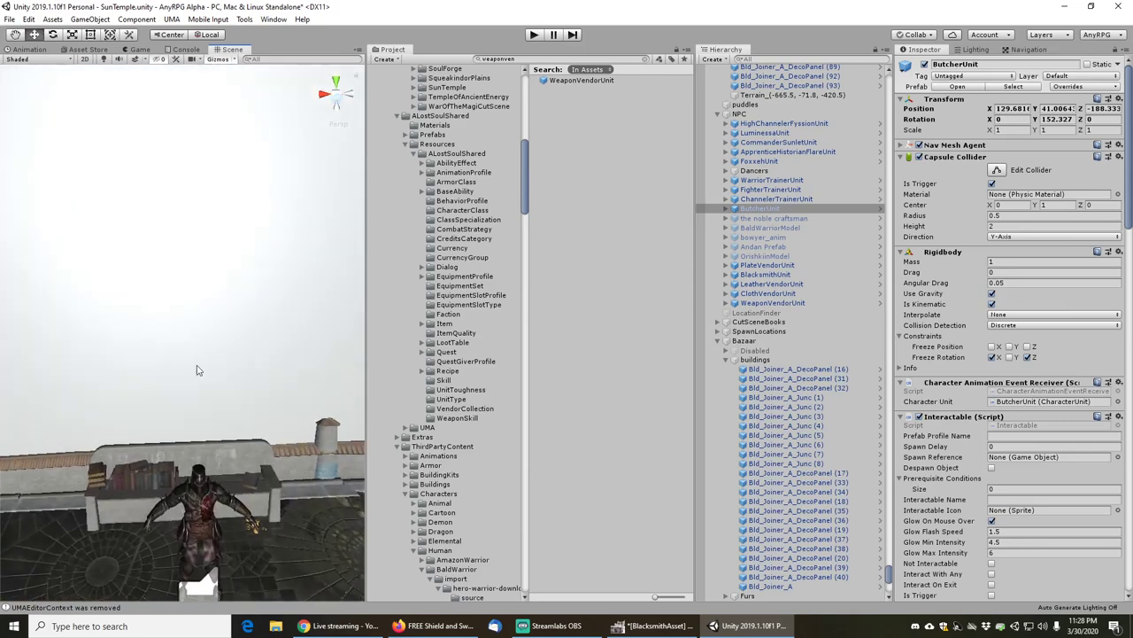
{"action": "scroll", "coordinate": [197, 370], "scroll_direction": "up", "scroll_amount": 3}
{"action": "middle_click_drag", "start_coordinate": [197, 369], "coordinate": [244, 204]}
{"action": "scroll", "coordinate": [245, 204], "scroll_direction": "up", "scroll_amount": 3}
{"action": "left_click_drag", "start_coordinate": [245, 203], "coordinate": [198, 298], "text": "alt"}
{"action": "scroll", "coordinate": [191, 235], "scroll_direction": "up", "scroll_amount": 4}
{"action": "scroll", "coordinate": [197, 297], "scroll_direction": "down", "scroll_amount": 4}
{"action": "scroll", "coordinate": [177, 295], "scroll_direction": "up", "scroll_amount": 3}
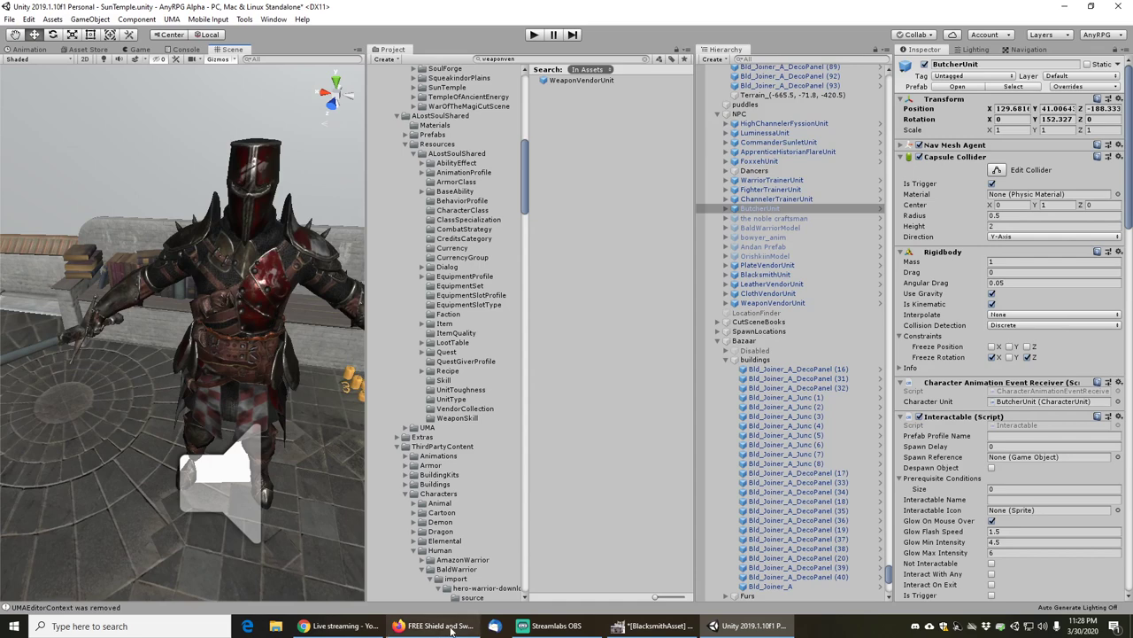
- Examine the shirtless fighter in red trousers on the terrace and the laid dining table nearby
{"action": "middle_click_drag", "start_coordinate": [94, 269], "coordinate": [478, 329]}
{"action": "scroll", "coordinate": [243, 292], "scroll_direction": "down", "scroll_amount": 1}
{"action": "middle_click_drag", "start_coordinate": [243, 291], "coordinate": [71, 297]}
{"action": "scroll", "coordinate": [174, 320], "scroll_direction": "up", "scroll_amount": 5}
{"action": "scroll", "coordinate": [183, 342], "scroll_direction": "down", "scroll_amount": 1}
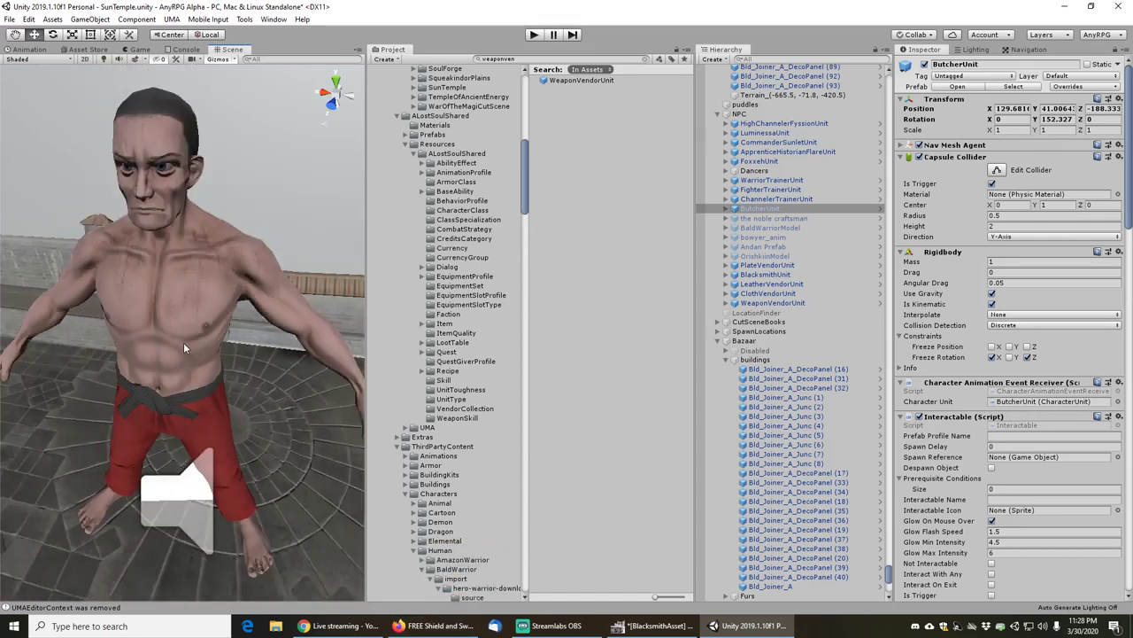
{"action": "scroll", "coordinate": [183, 342], "scroll_direction": "down", "scroll_amount": 10}
{"action": "middle_click_drag", "start_coordinate": [275, 305], "coordinate": [189, 319]}
{"action": "scroll", "coordinate": [190, 319], "scroll_direction": "down", "scroll_amount": 3}
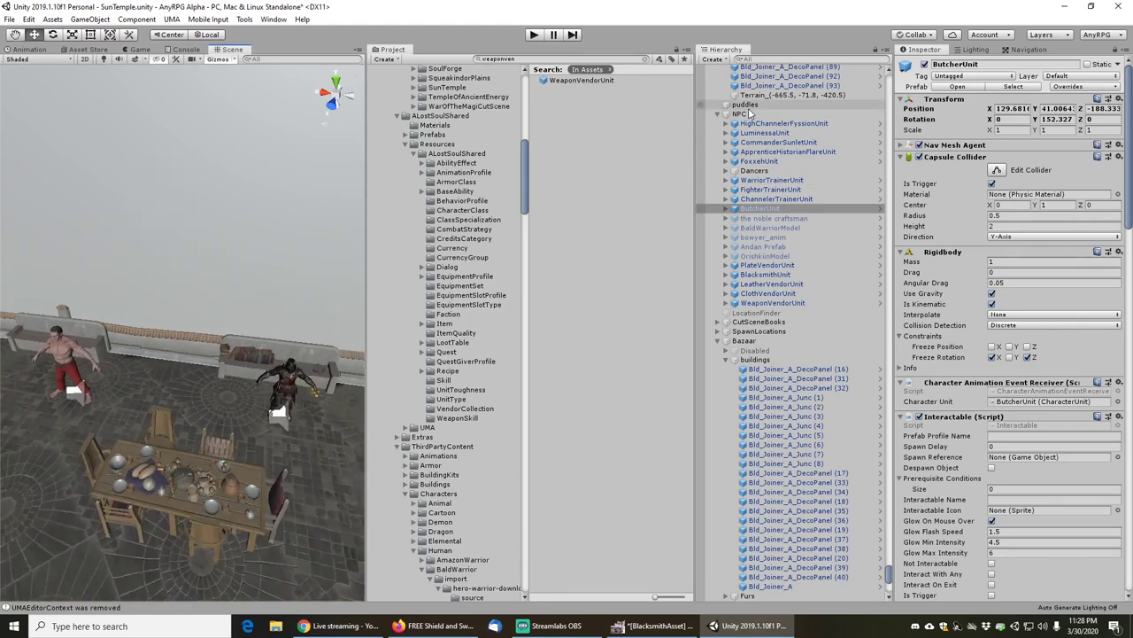
- Save the SunTemple scene and open the ALostSoulLoadGameManager scene from the project assets
{"action": "left_click", "coordinate": [9, 19]}
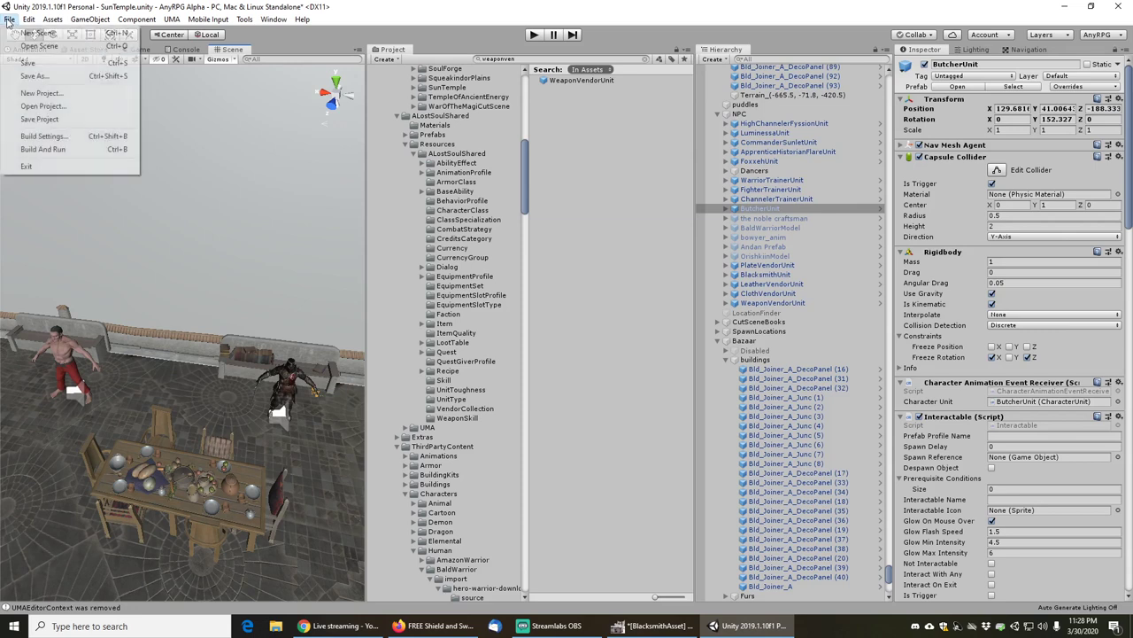
{"action": "left_click", "coordinate": [26, 67]}
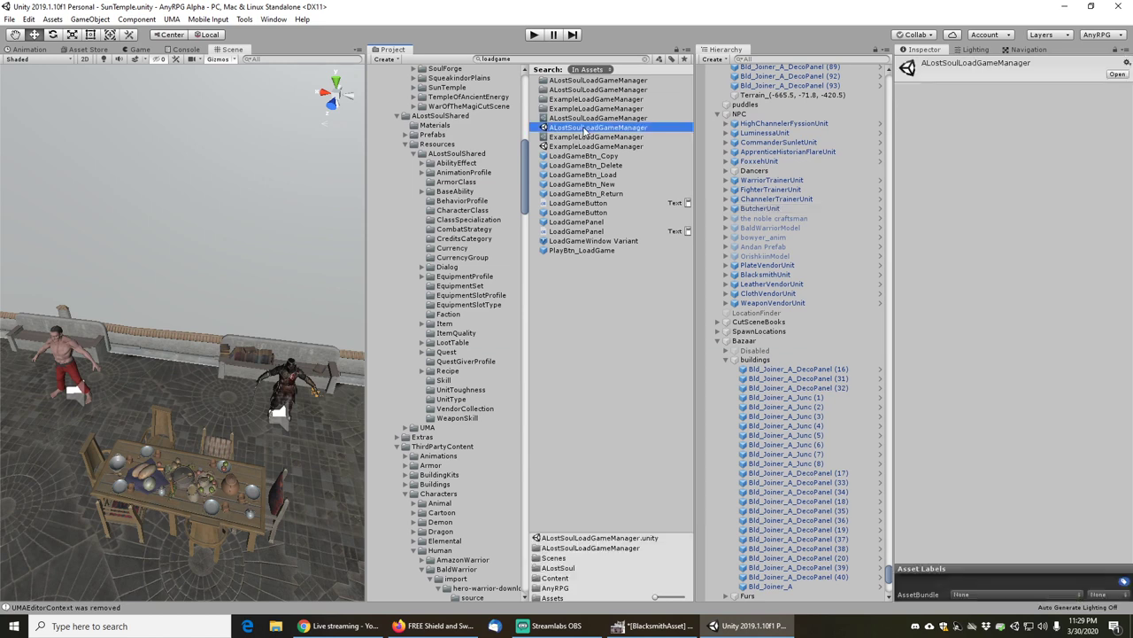
{"action": "double_click", "coordinate": [584, 128]}
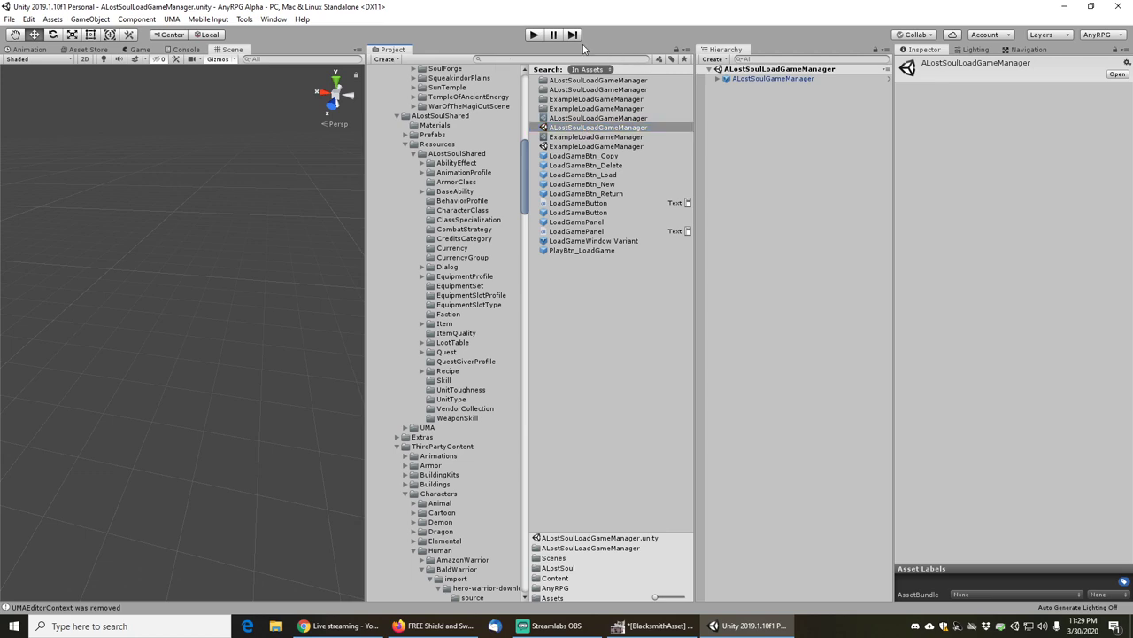
- Start play mode and switch the system's playback device to Headphones (CORSAIR HS60 PRO SURROUND)
{"action": "left_click", "coordinate": [534, 35]}
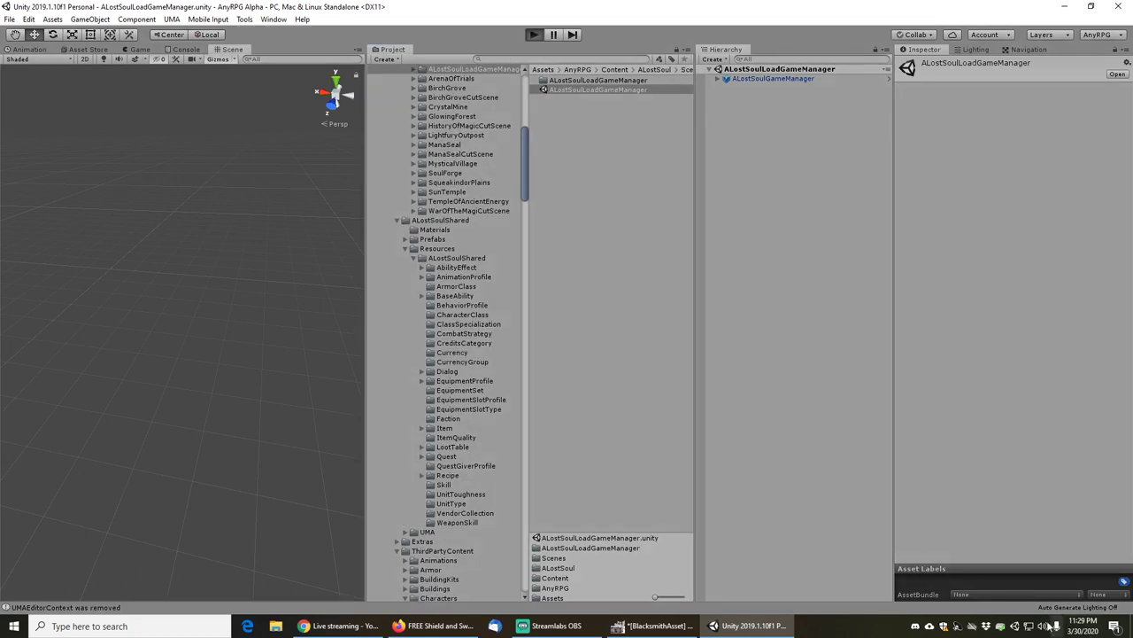
{"action": "left_click", "coordinate": [1043, 630]}
{"action": "left_click", "coordinate": [996, 574]}
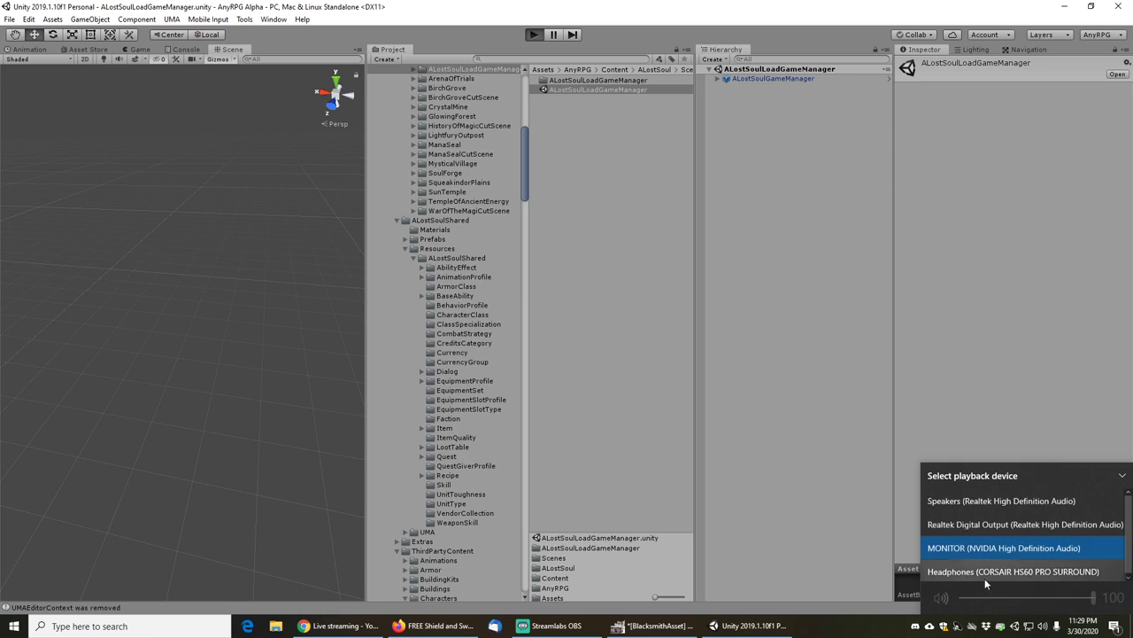
{"action": "left_click", "coordinate": [982, 576]}
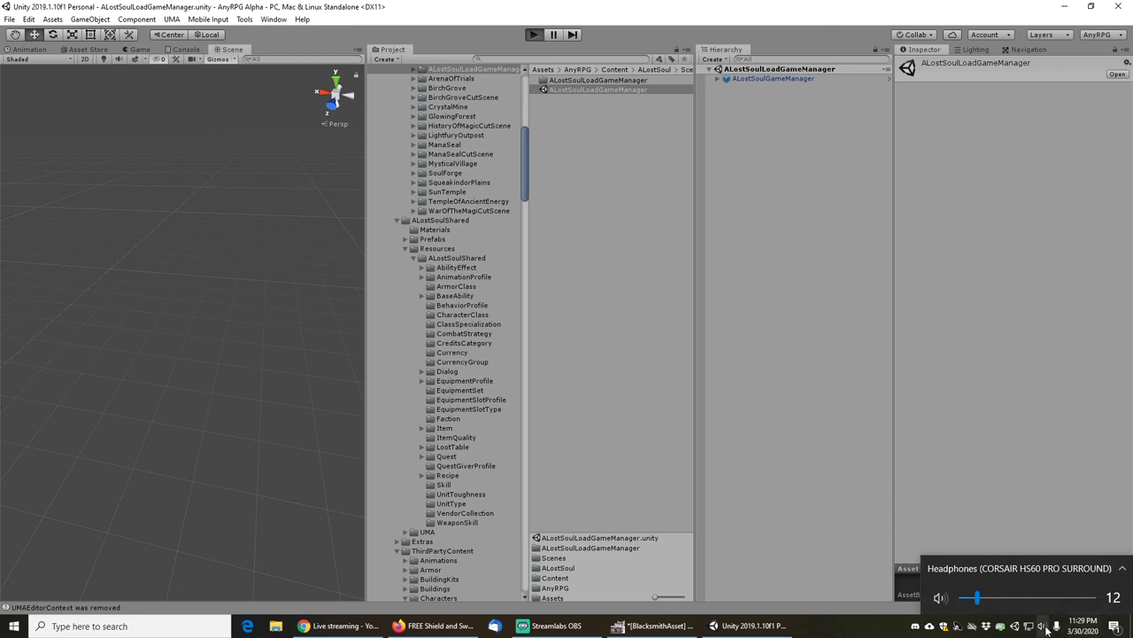
{"action": "left_click", "coordinate": [748, 299]}
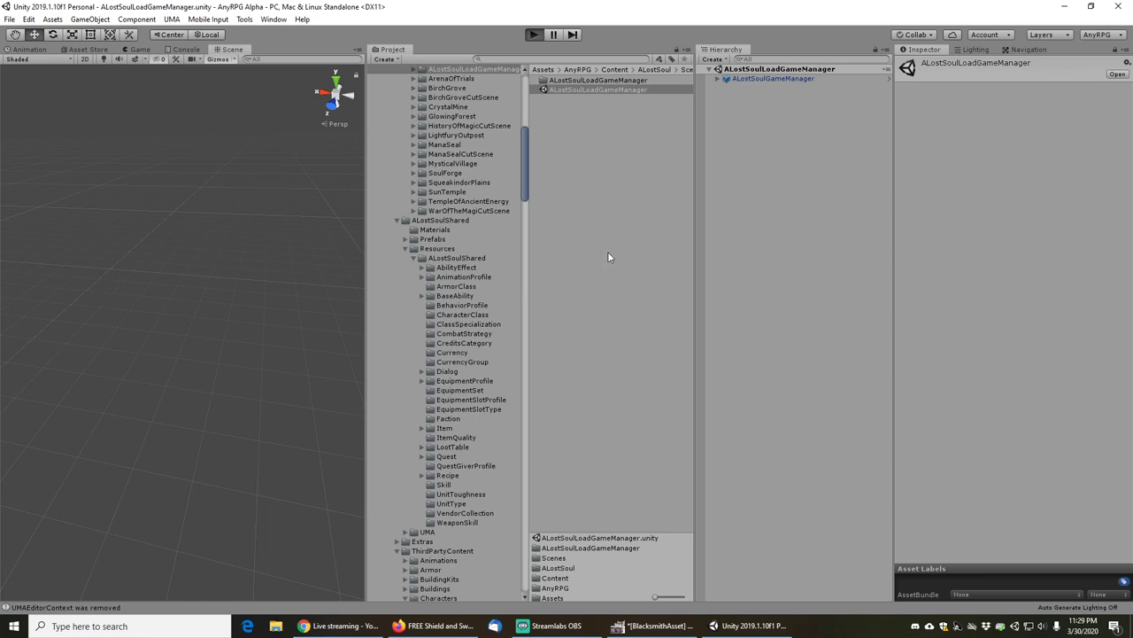
{"action": "mouse_move", "coordinate": [556, 625]}
{"action": "left_click", "coordinate": [556, 580]}
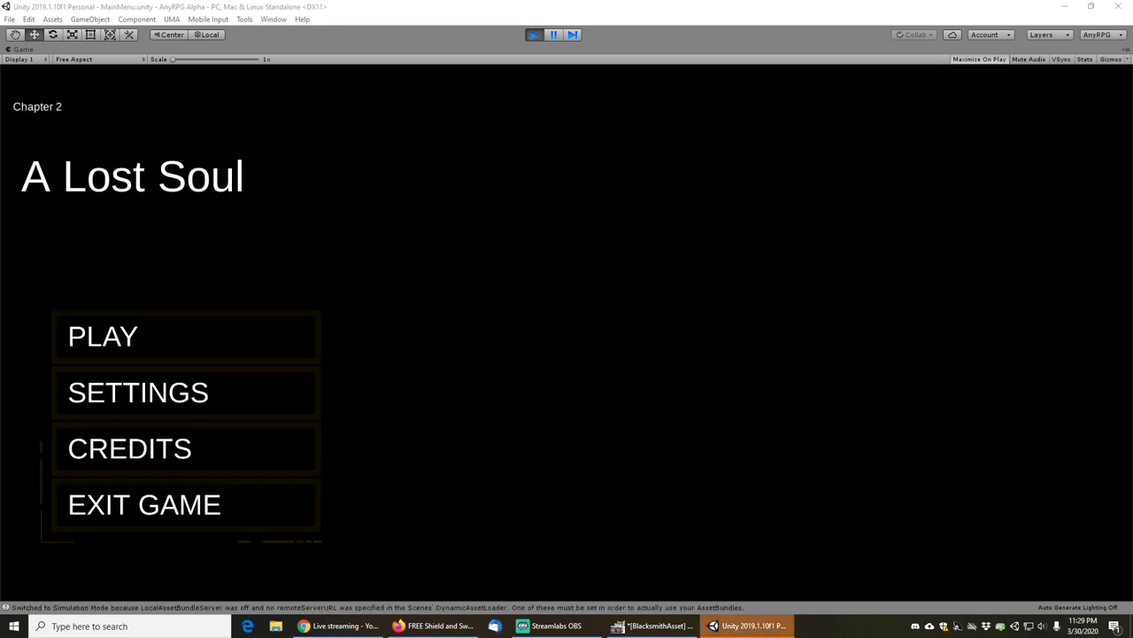
- Open the game's list of saved games and select the Sun Temple Warrior save, AnyRPGPlayerSaveData4.json
{"action": "left_click", "coordinate": [135, 336]}
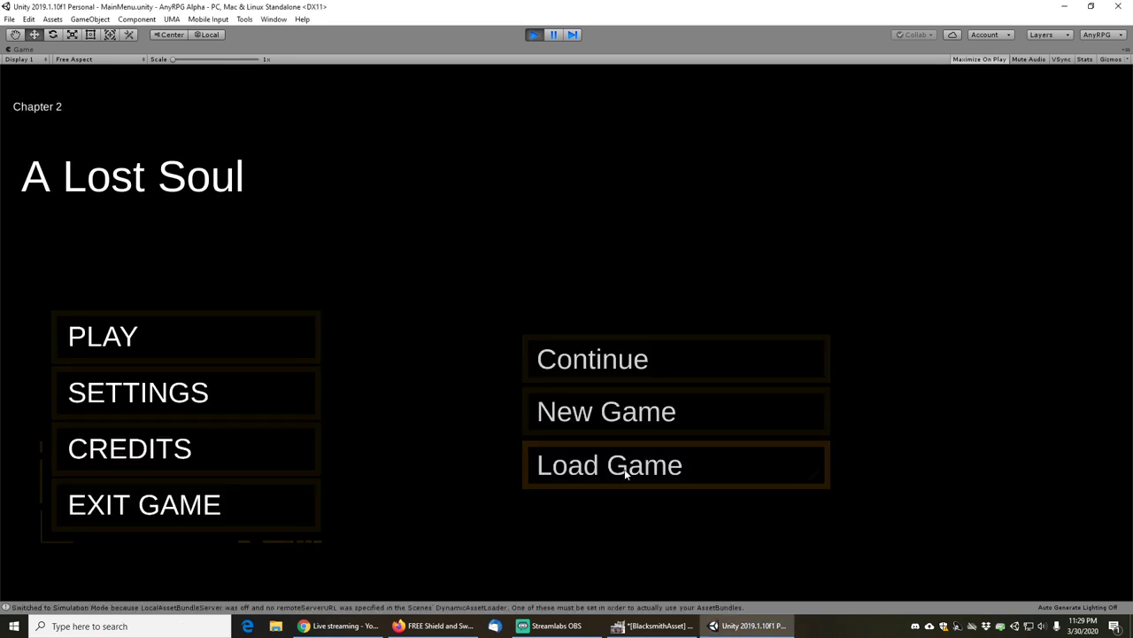
{"action": "left_click", "coordinate": [627, 471]}
{"action": "scroll", "coordinate": [226, 369], "scroll_direction": "down", "scroll_amount": 5}
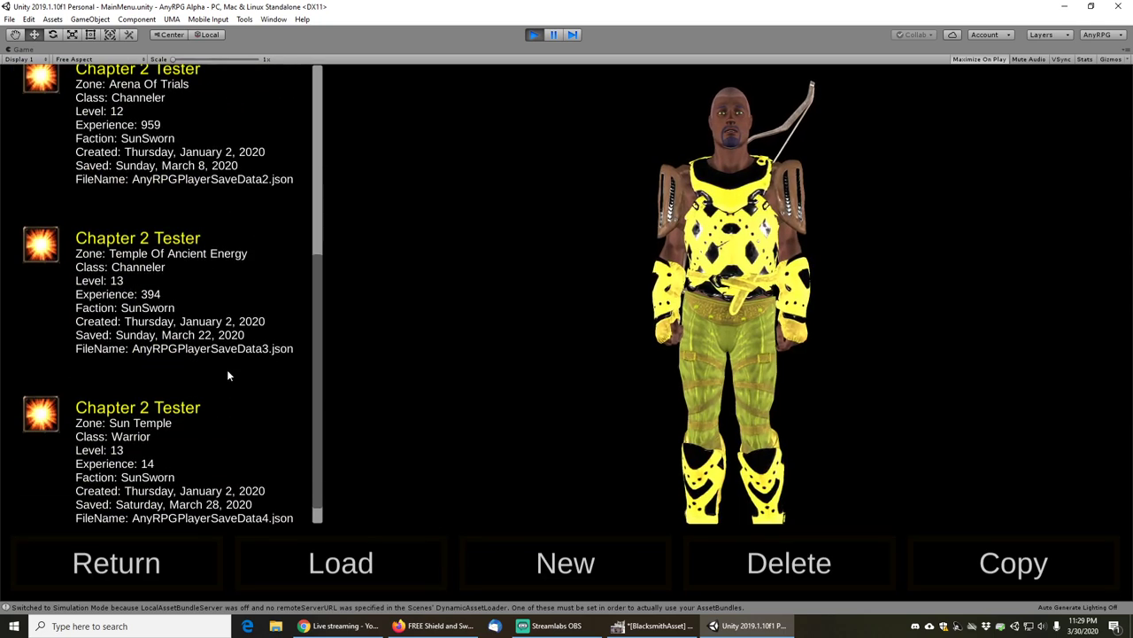
{"action": "left_click", "coordinate": [107, 432]}
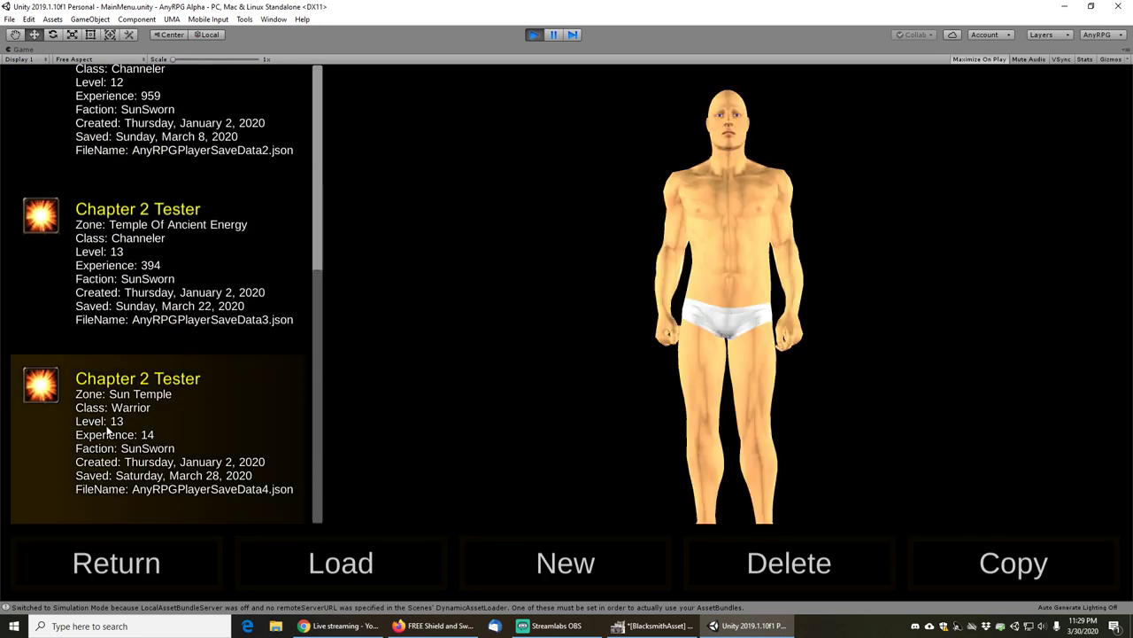
- Load the selected Sun Temple save and walk the character along the terrace past the Butcher toward the arches
{"action": "left_click", "coordinate": [357, 567]}
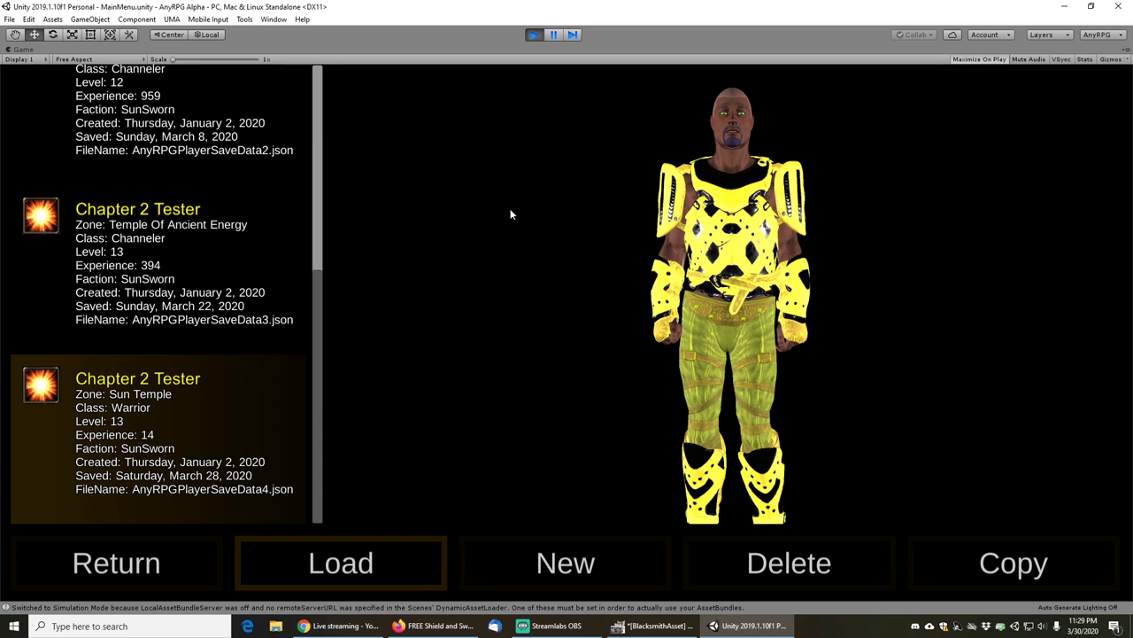
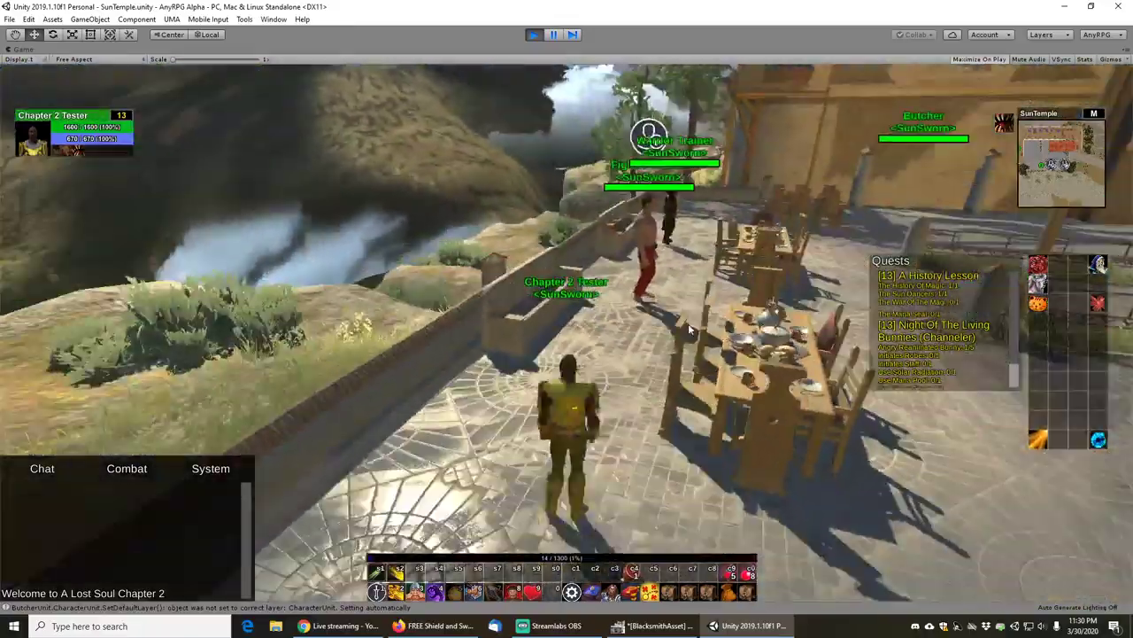
{"action": "key", "text": "w"}
{"action": "right_click_drag", "start_coordinate": [688, 323], "coordinate": [770, 314]}
{"action": "key", "text": "w"}
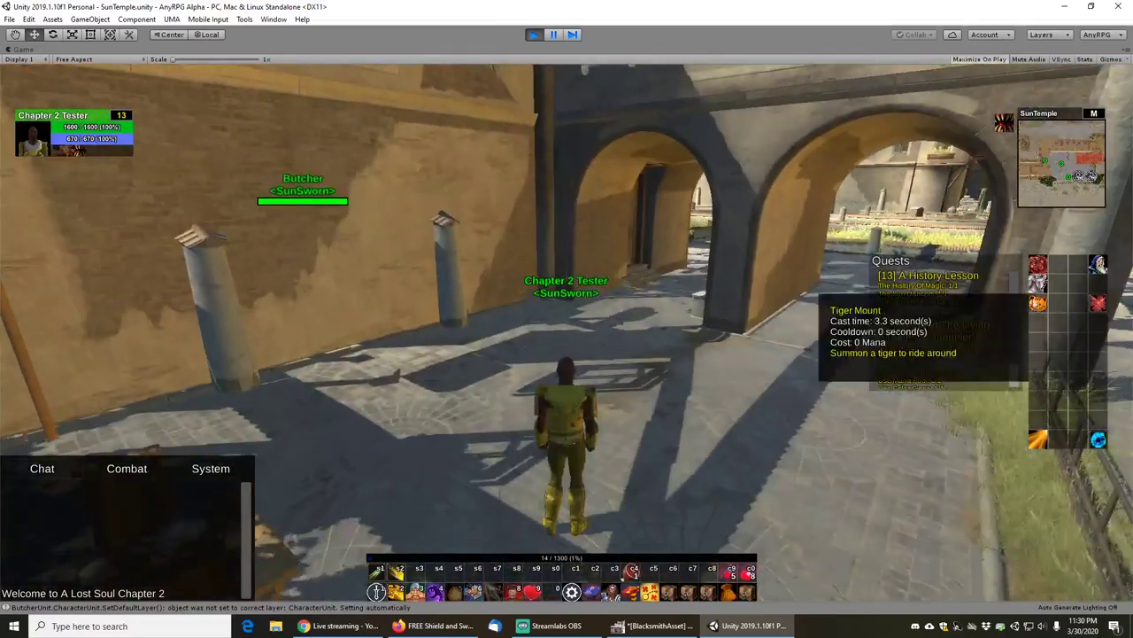
- Summon the Tiger Mount in front of the arches
{"action": "left_click", "coordinate": [1037, 303]}
{"action": "scroll", "coordinate": [690, 341], "scroll_direction": "down", "scroll_amount": 3}
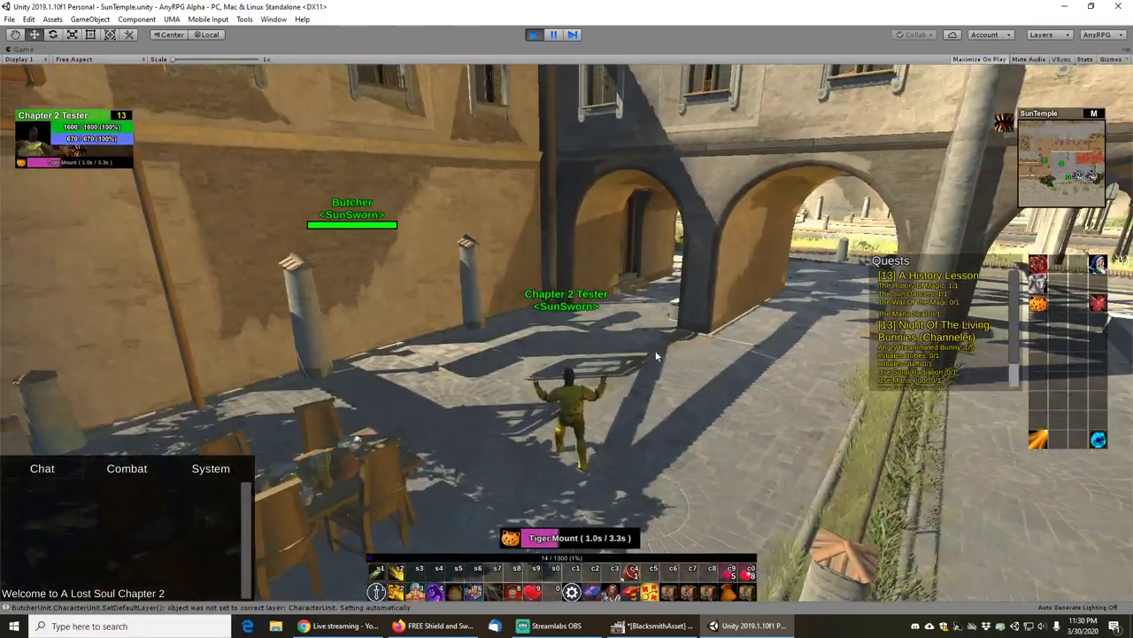
{"action": "right_click_drag", "start_coordinate": [655, 350], "coordinate": [693, 347]}
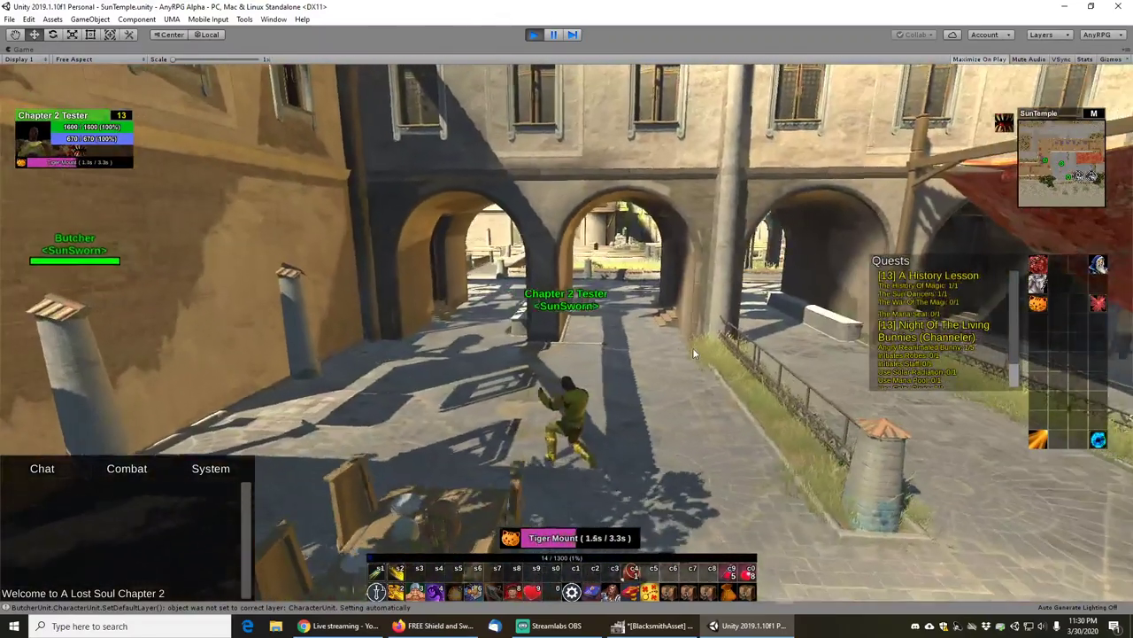
{"action": "scroll", "coordinate": [633, 335], "scroll_direction": "up", "scroll_amount": 1}
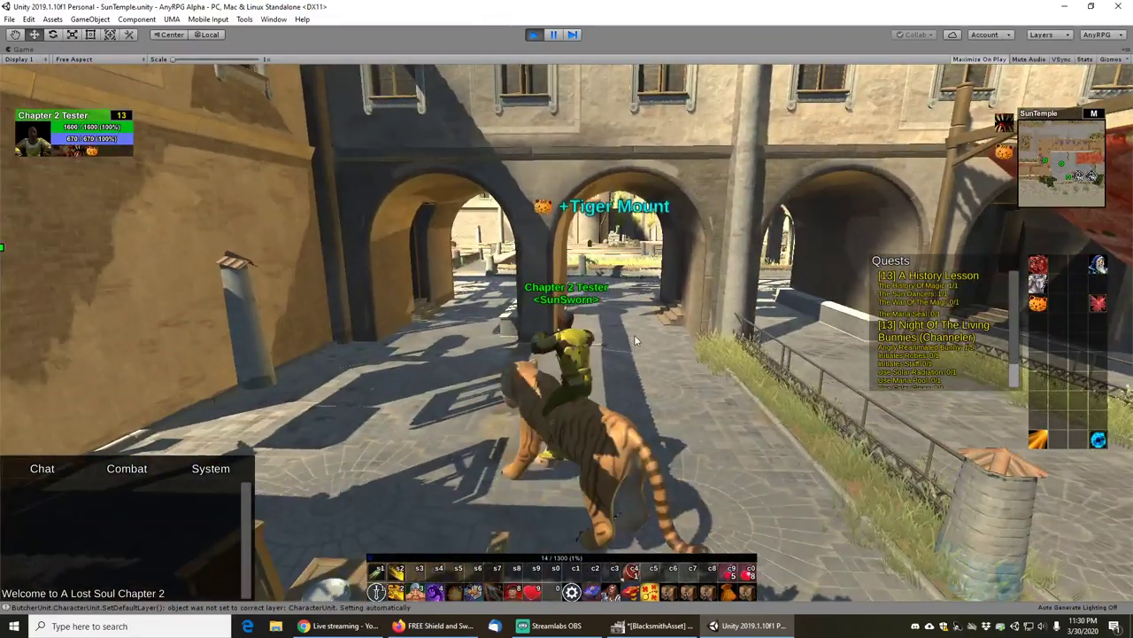
- Ride the tiger around the terrace and examine the dining tables, the trainers and the red cloth awning
{"action": "key", "text": "w"}
{"action": "left_click_drag", "start_coordinate": [726, 342], "coordinate": [851, 345]}
{"action": "key", "text": "w"}
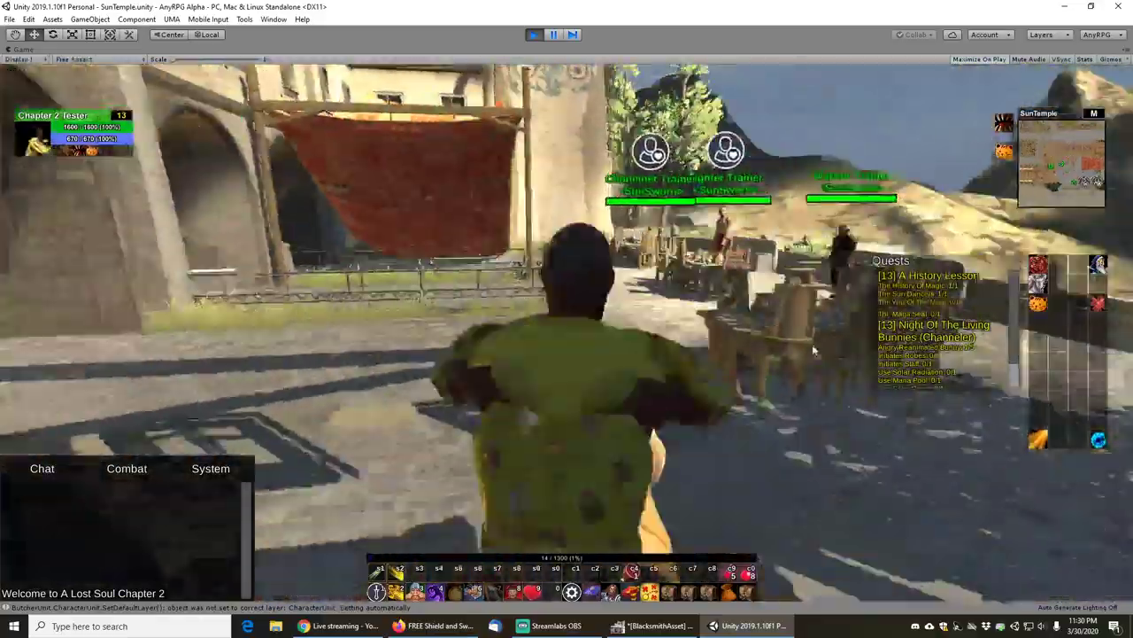
{"action": "key", "text": "d"}
{"action": "key", "text": "w"}
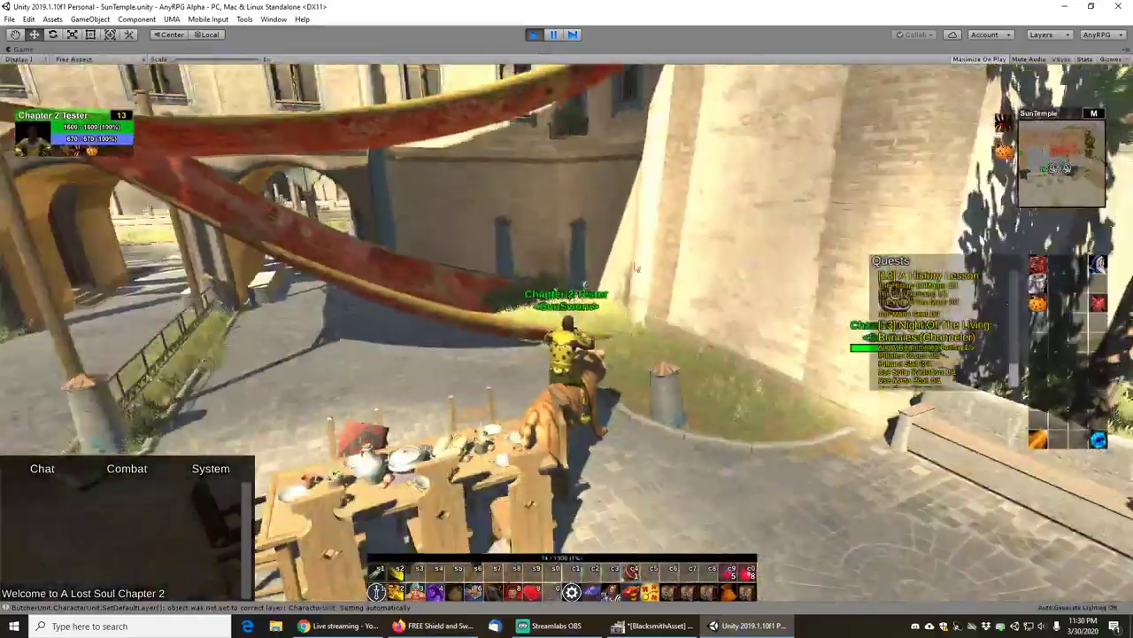
{"action": "scroll", "coordinate": [598, 256], "scroll_direction": "down", "scroll_amount": 3}
{"action": "key", "text": "a"}
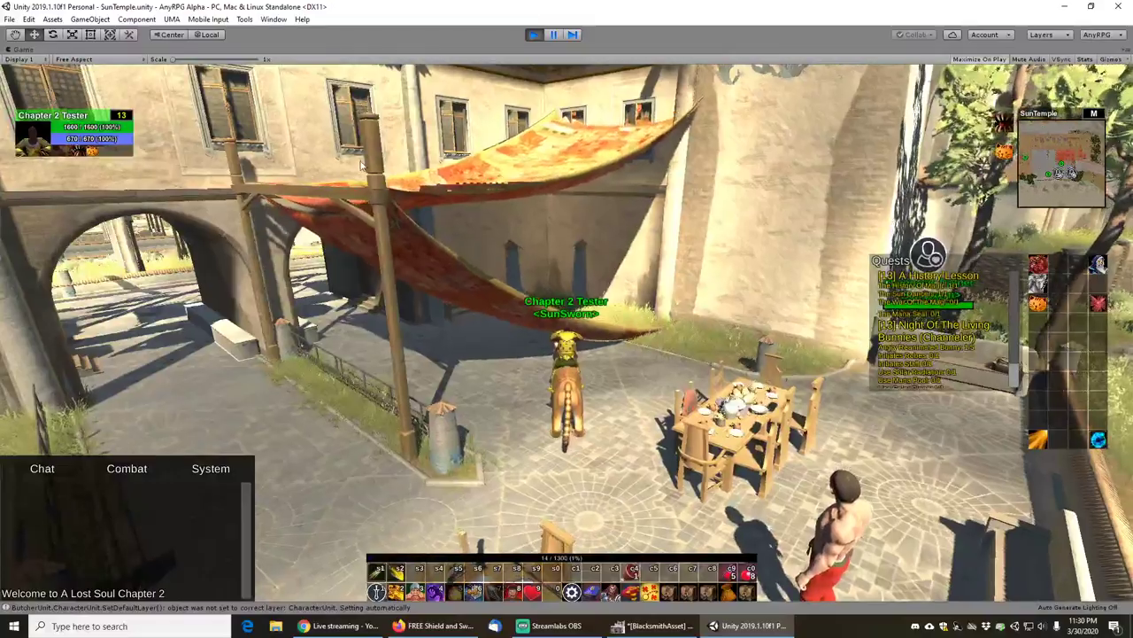
{"action": "left_click_drag", "start_coordinate": [474, 188], "coordinate": [476, 206]}
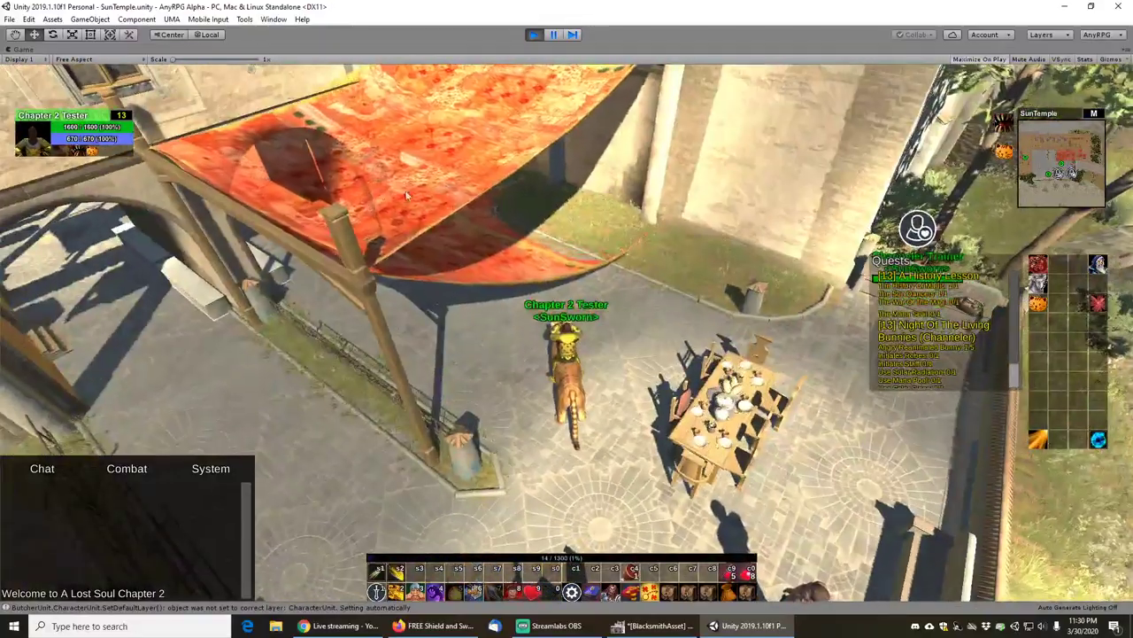
{"action": "left_click_drag", "start_coordinate": [620, 248], "coordinate": [545, 218]}
- Ride through the archway to the large wooden gate, open its small door and pass through to the bazaar
{"action": "key", "text": "w"}
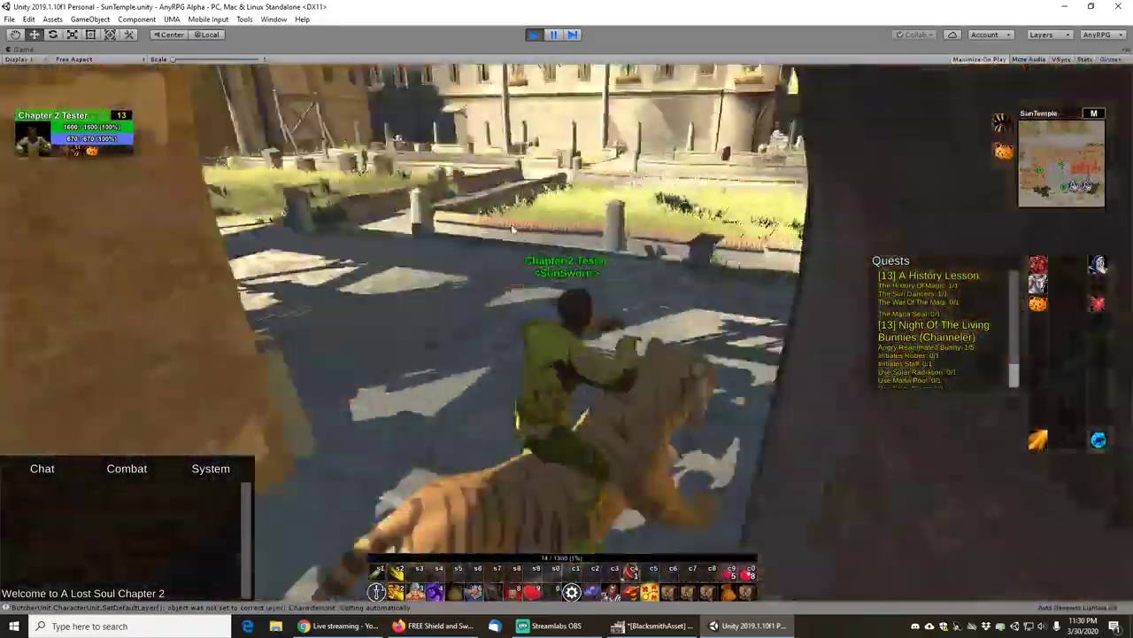
{"action": "right_click_drag", "start_coordinate": [512, 229], "coordinate": [474, 232]}
{"action": "key", "text": "w"}
{"action": "left_click_drag", "start_coordinate": [473, 232], "coordinate": [522, 230]}
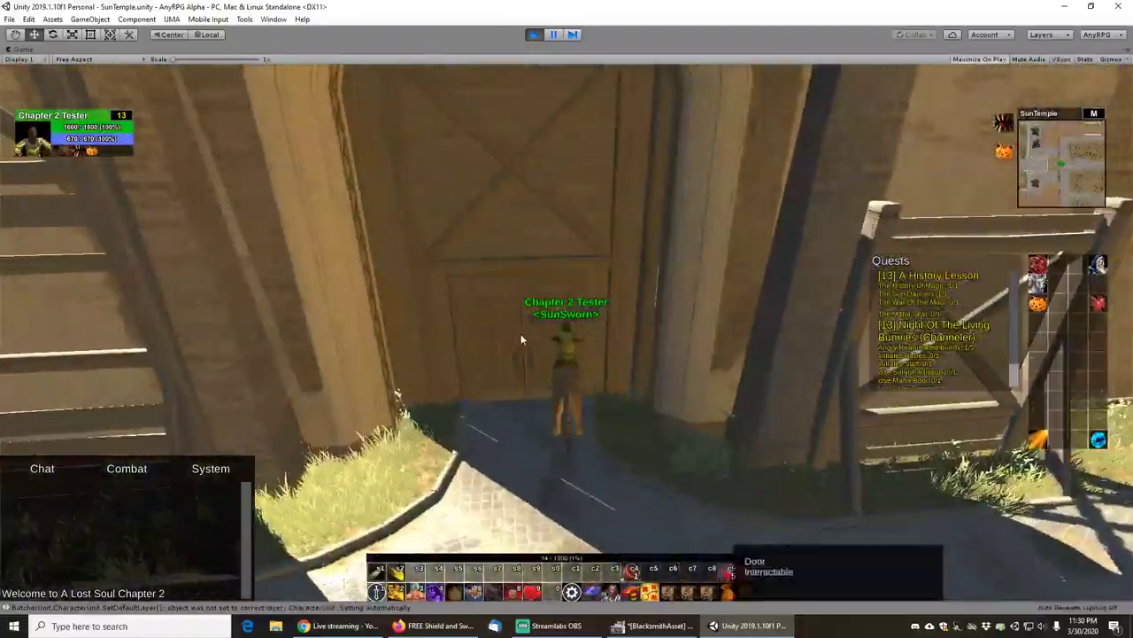
{"action": "right_click", "coordinate": [522, 334]}
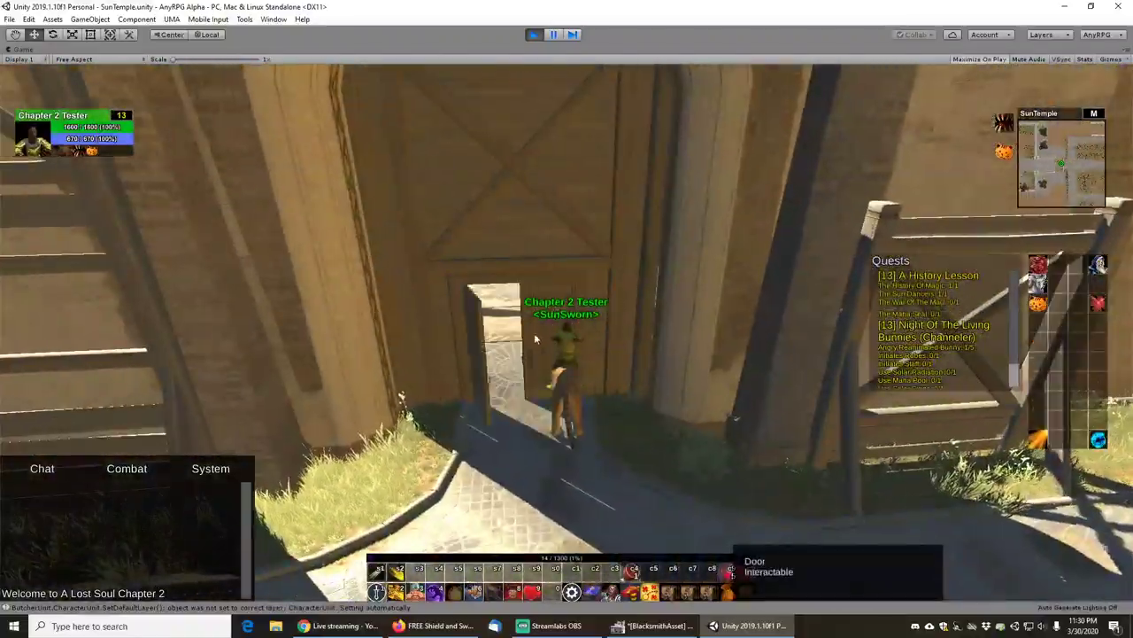
{"action": "key", "text": "w"}
{"action": "key", "text": "w"}
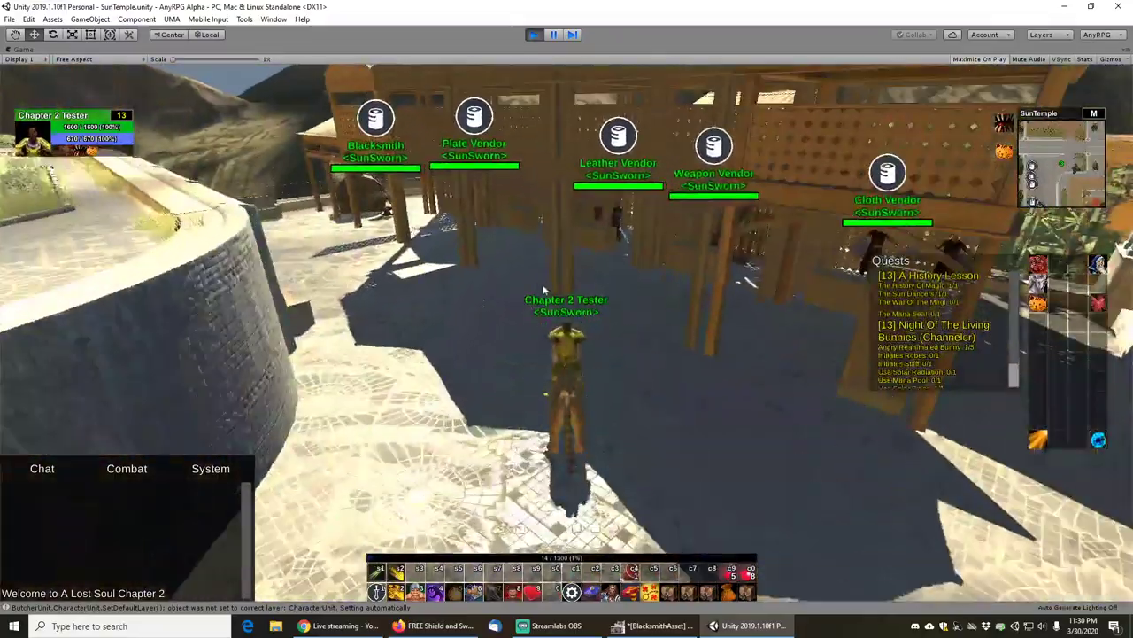
- Ride to the Blacksmith's forge at the bazaar, dismount and stand beside him
{"action": "key", "text": "w"}
{"action": "mouse_move", "coordinate": [542, 285]}
{"action": "right_mouse_down"}
{"action": "mouse_move", "coordinate": [520, 288]}
{"action": "mouse_move", "coordinate": [489, 268]}
{"action": "mouse_move", "coordinate": [567, 254]}
{"action": "mouse_move", "coordinate": [558, 278]}
{"action": "right_mouse_up"}
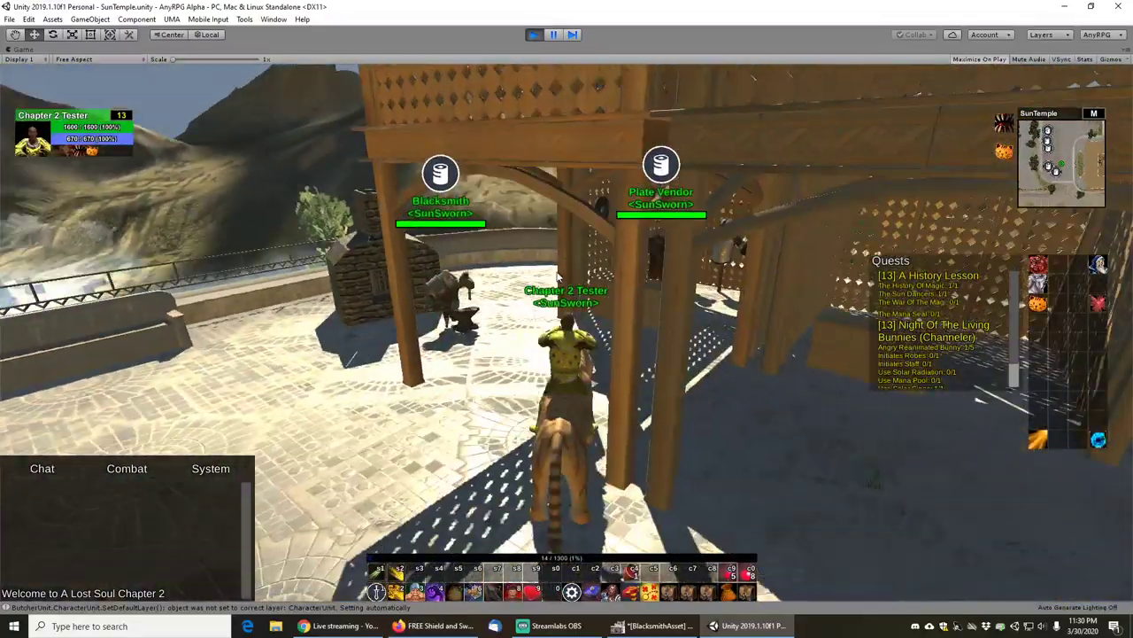
{"action": "right_click", "coordinate": [1003, 151]}
{"action": "left_click_drag", "start_coordinate": [638, 358], "coordinate": [412, 362]}
{"action": "key", "text": "w"}
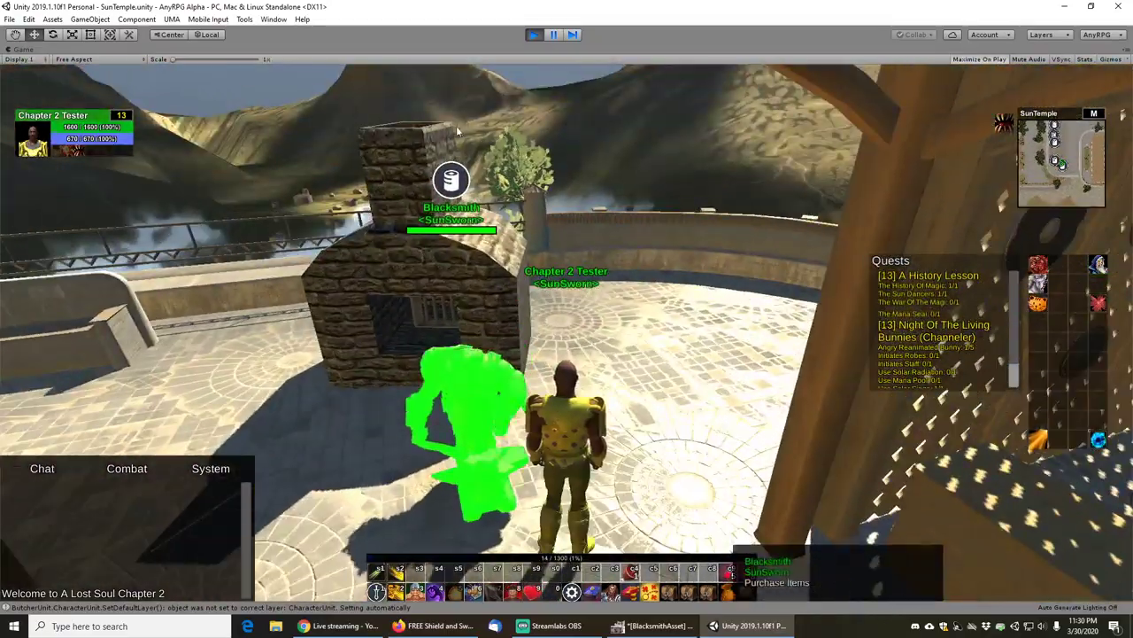
- Check the item categories in the Blacksmith's vendor window and close his windows
{"action": "right_click", "coordinate": [488, 377]}
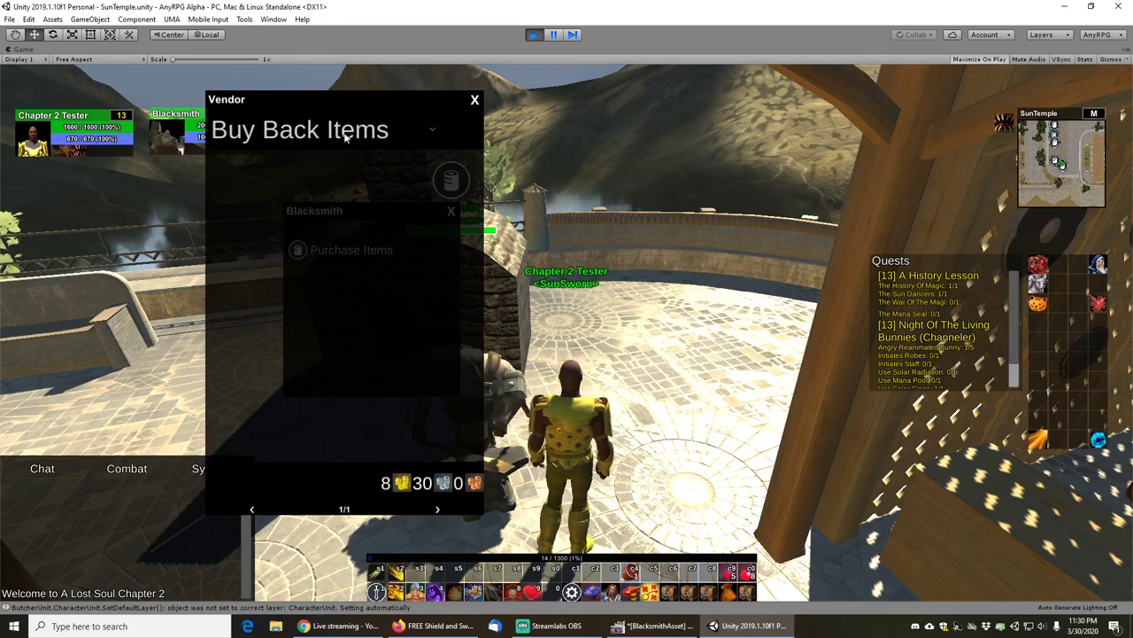
{"action": "left_click", "coordinate": [432, 131]}
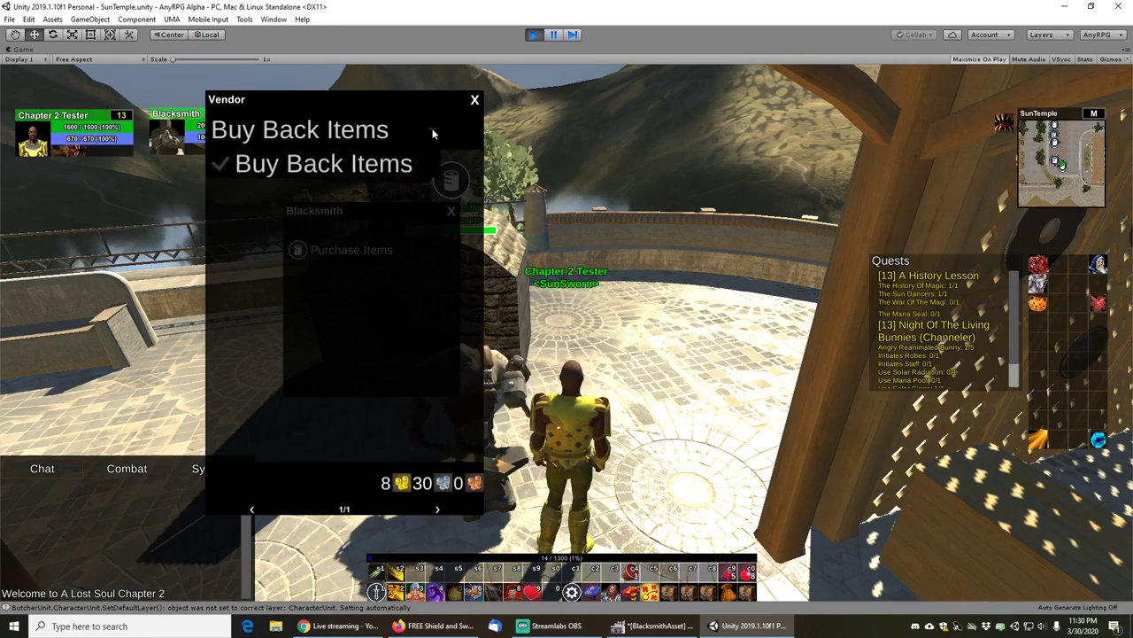
{"action": "left_click", "coordinate": [474, 103]}
{"action": "left_click", "coordinate": [474, 104]}
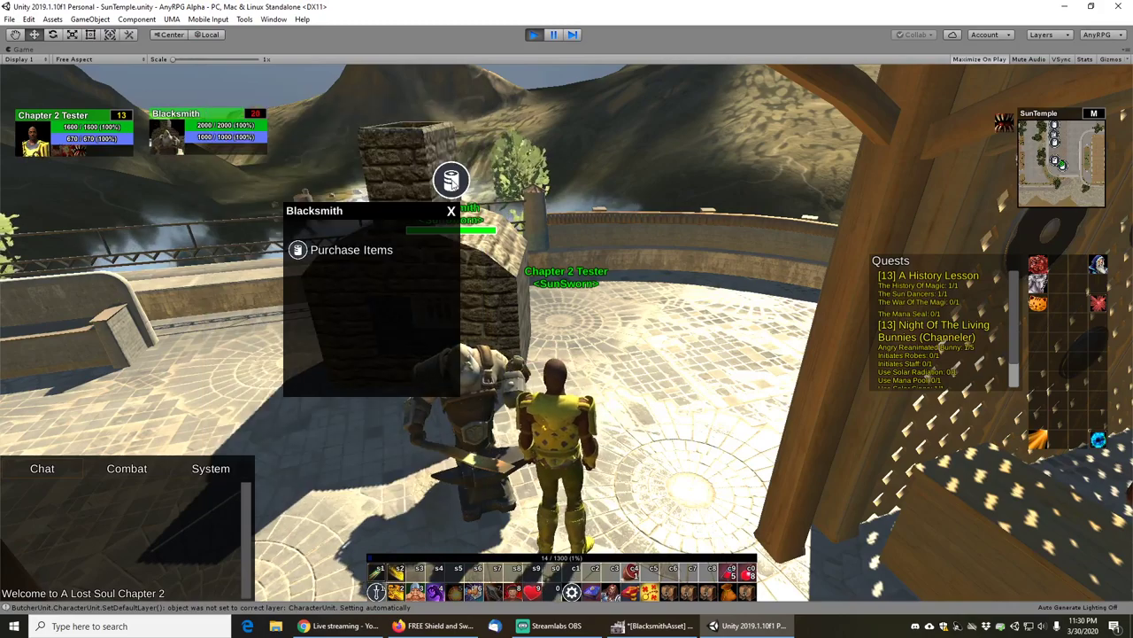
{"action": "left_click", "coordinate": [450, 211]}
- Examine the Blacksmith's hammering animation at the anvil from several angles and distances
{"action": "scroll", "coordinate": [620, 359], "scroll_direction": "up", "scroll_amount": 3}
{"action": "left_click_drag", "start_coordinate": [567, 390], "coordinate": [526, 338]}
{"action": "scroll", "coordinate": [647, 341], "scroll_direction": "down", "scroll_amount": 3}
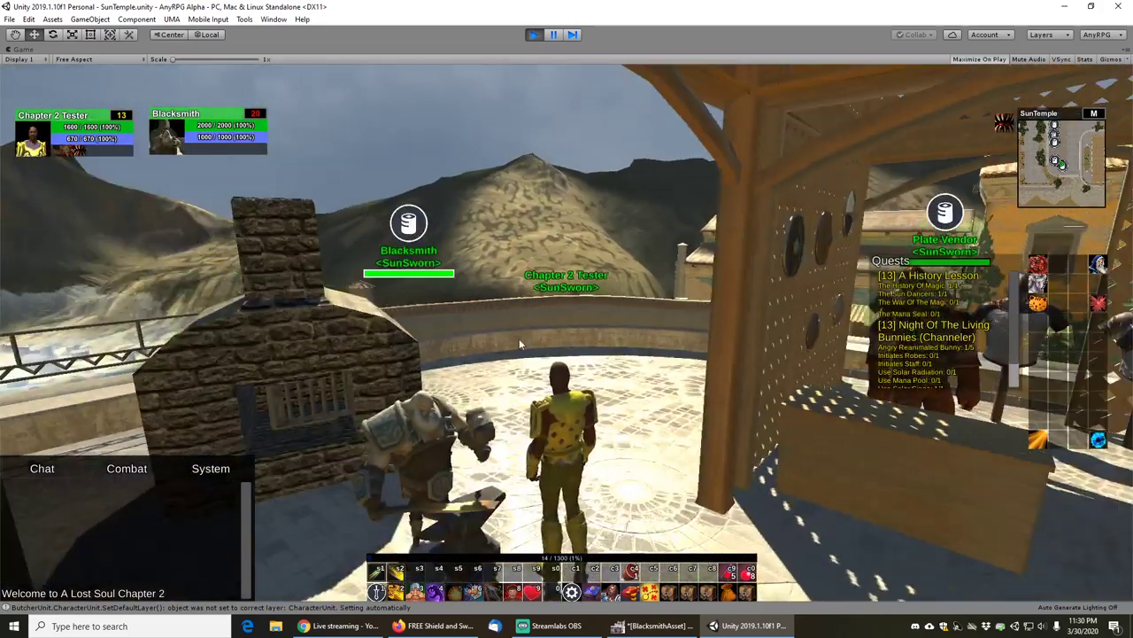
{"action": "scroll", "coordinate": [519, 339], "scroll_direction": "up", "scroll_amount": 1}
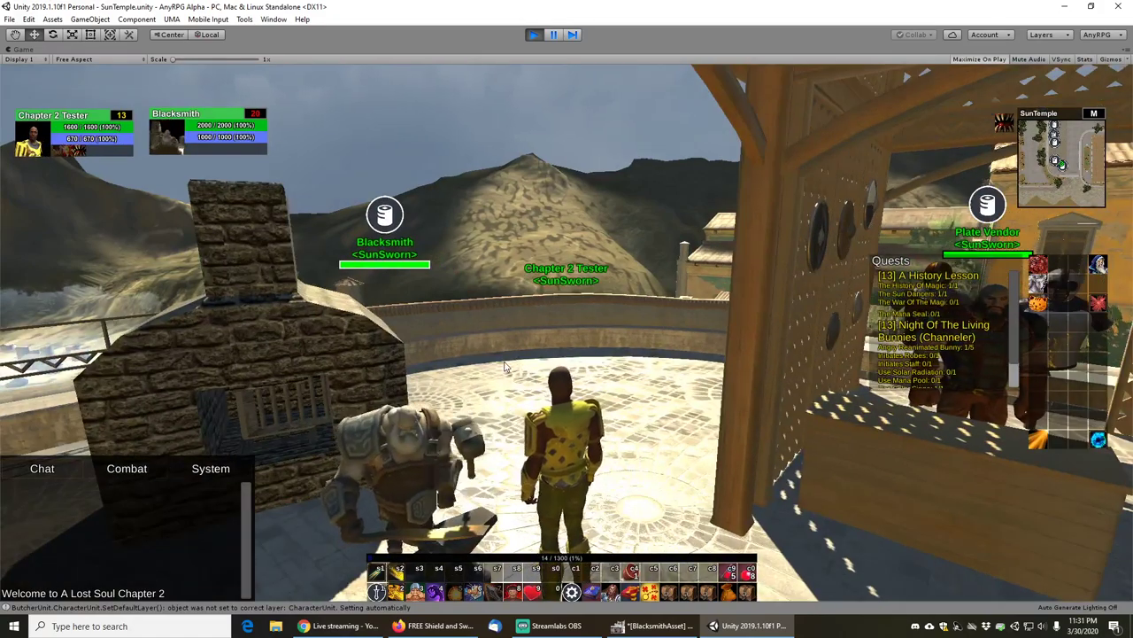
{"action": "left_click_drag", "start_coordinate": [516, 368], "coordinate": [476, 350]}
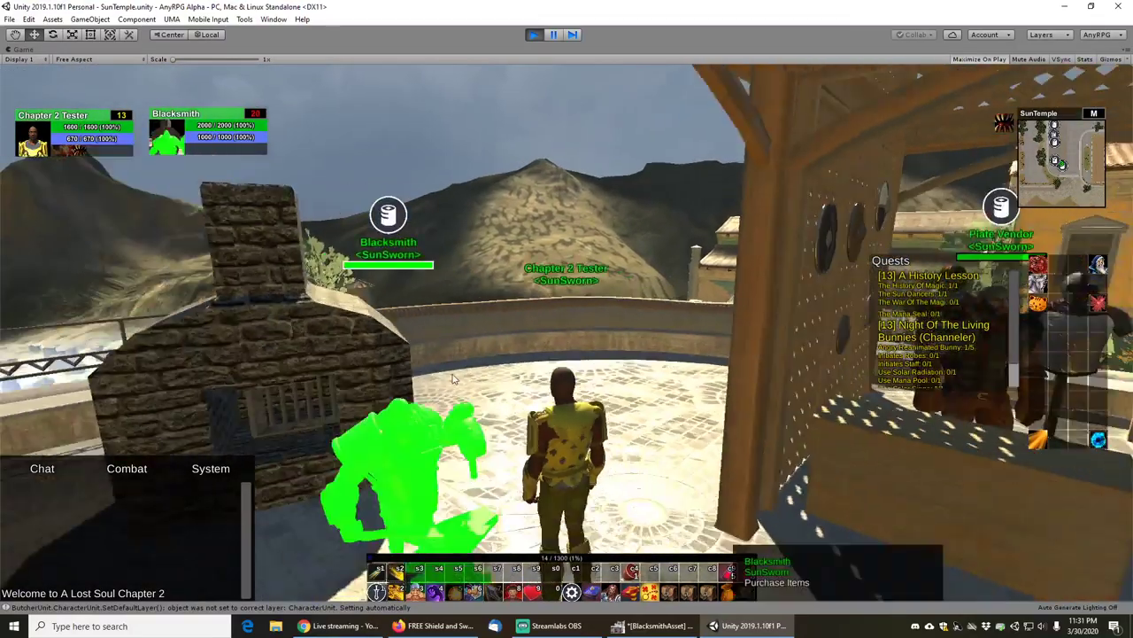
{"action": "right_click_drag", "start_coordinate": [452, 378], "coordinate": [513, 347]}
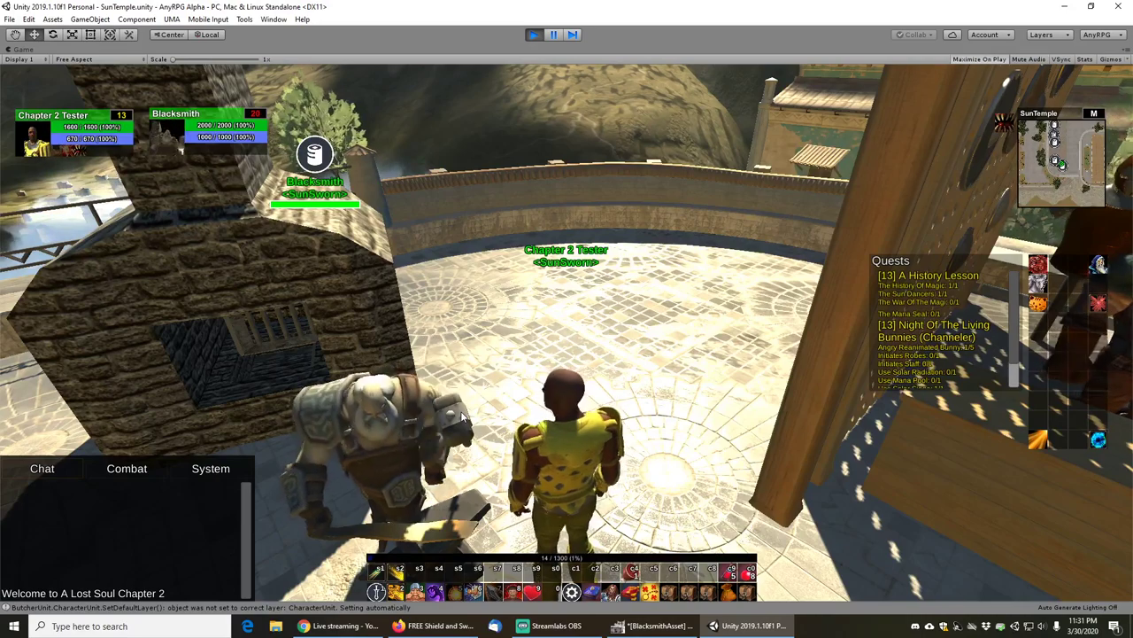
{"action": "left_click_drag", "start_coordinate": [497, 390], "coordinate": [502, 375]}
{"action": "scroll", "coordinate": [502, 375], "scroll_direction": "down", "scroll_amount": 4}
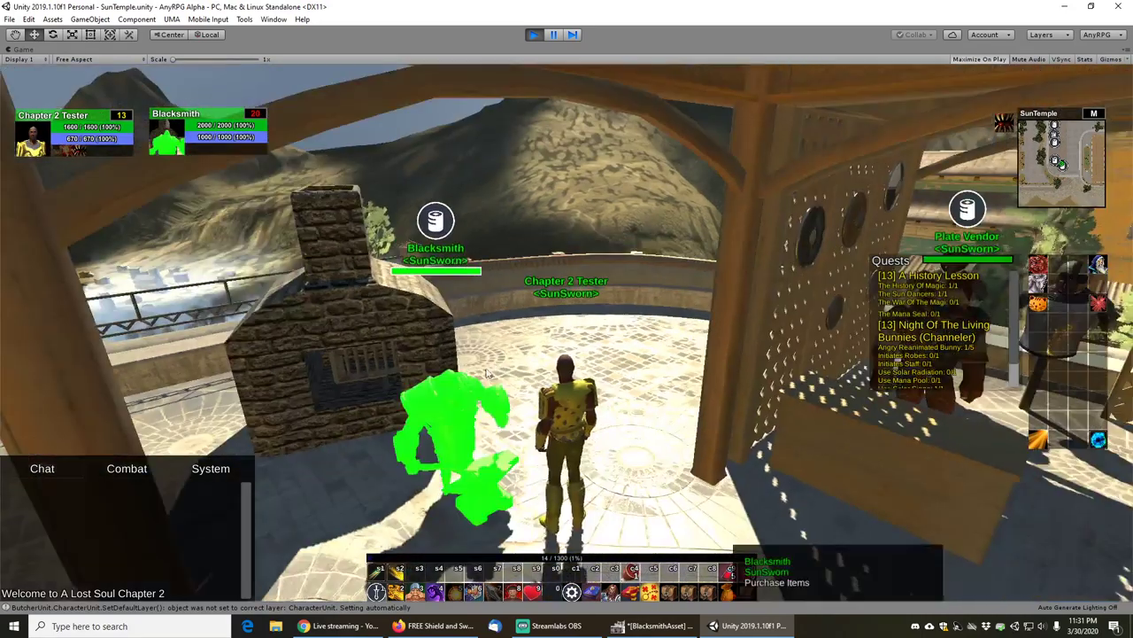
{"action": "scroll", "coordinate": [505, 370], "scroll_direction": "up", "scroll_amount": 1}
{"action": "mouse_move", "coordinate": [504, 370]}
{"action": "right_mouse_down"}
{"action": "mouse_move", "coordinate": [506, 345]}
{"action": "mouse_move", "coordinate": [496, 354]}
{"action": "right_mouse_up"}
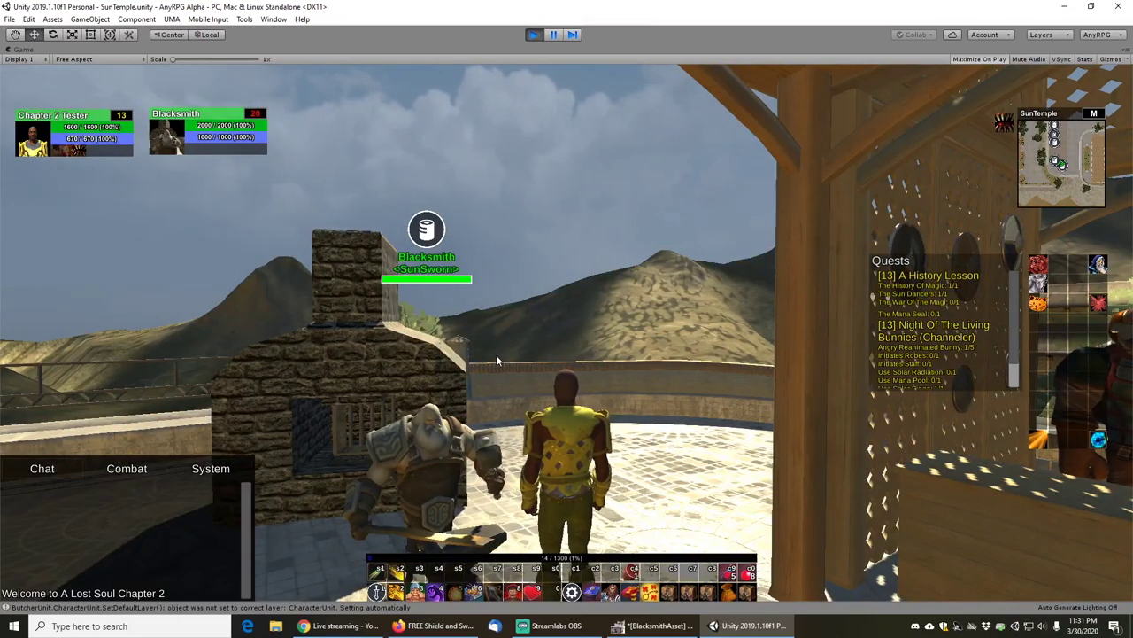
{"action": "mouse_move", "coordinate": [496, 355]}
{"action": "right_mouse_down"}
{"action": "mouse_move", "coordinate": [503, 365]}
{"action": "mouse_move", "coordinate": [574, 353]}
{"action": "mouse_move", "coordinate": [481, 341]}
{"action": "right_mouse_up"}
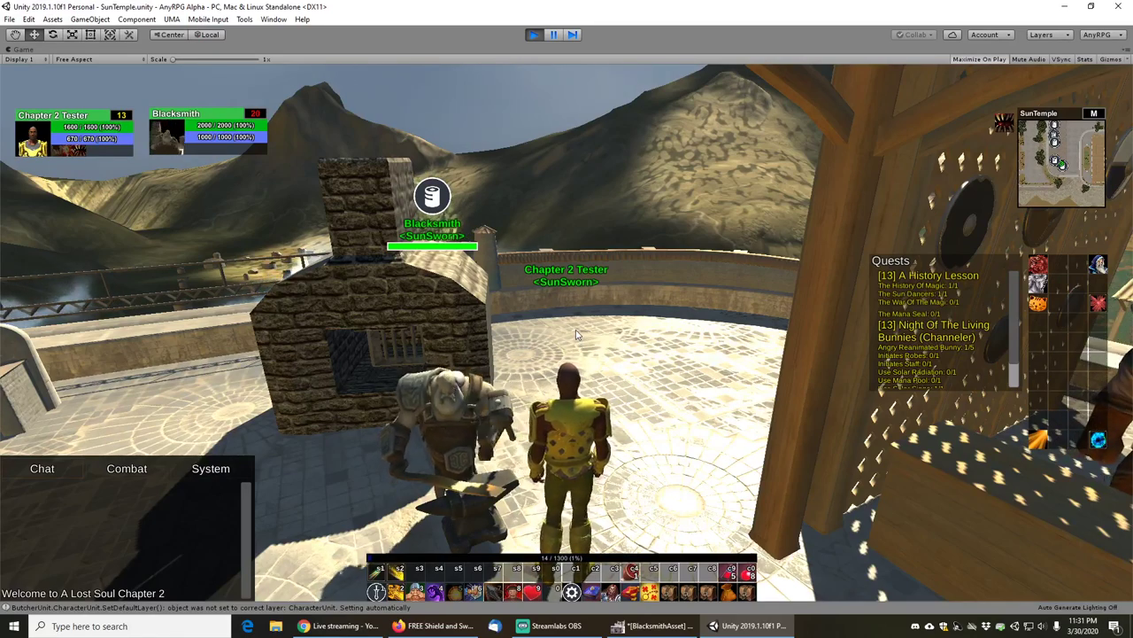
- Walk into the armor stall and examine the Plate Vendor, the armor stands and the wall shields
{"action": "right_click_drag", "start_coordinate": [581, 340], "coordinate": [578, 338]}
{"action": "left_click_drag", "start_coordinate": [578, 338], "coordinate": [601, 337]}
{"action": "key", "text": "d"}
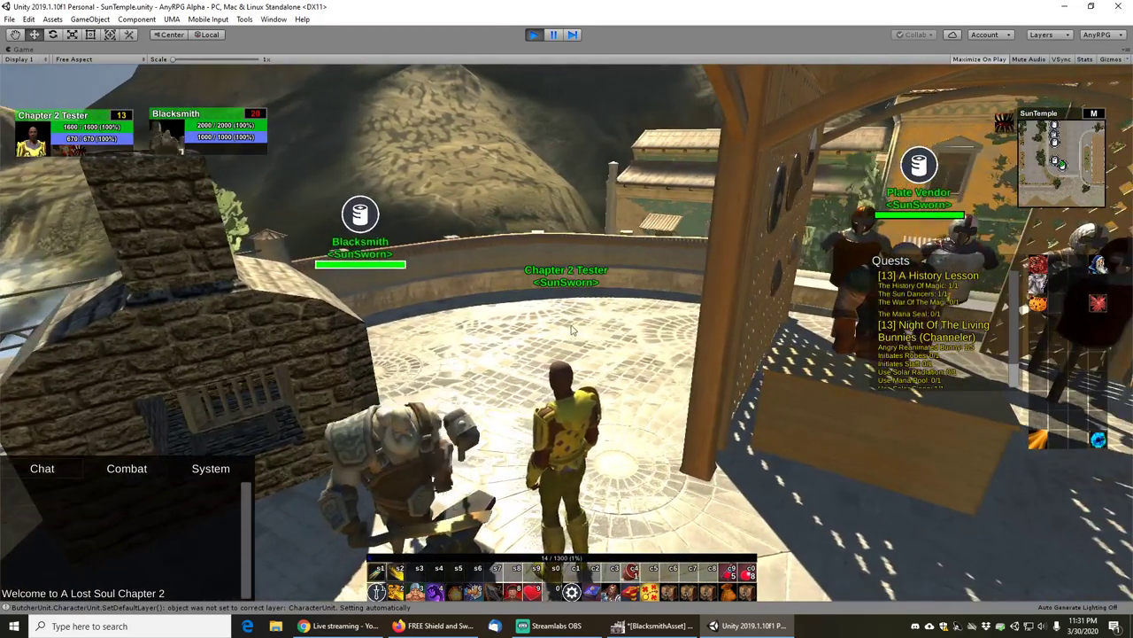
{"action": "key", "text": "w"}
{"action": "key", "text": "w"}
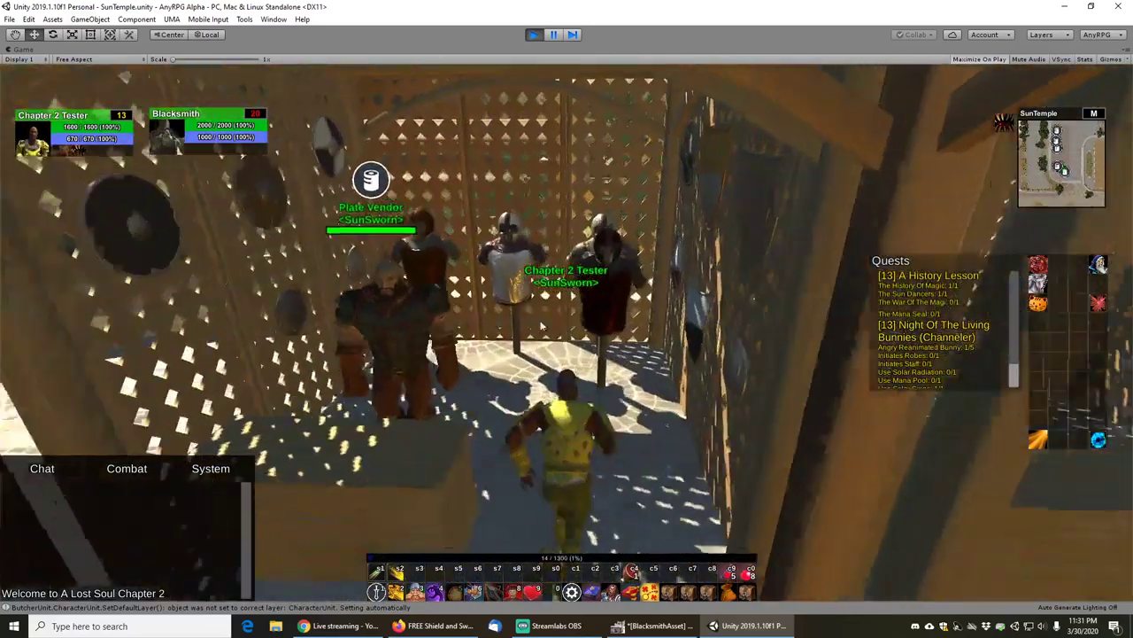
{"action": "right_click_drag", "start_coordinate": [599, 331], "coordinate": [580, 352]}
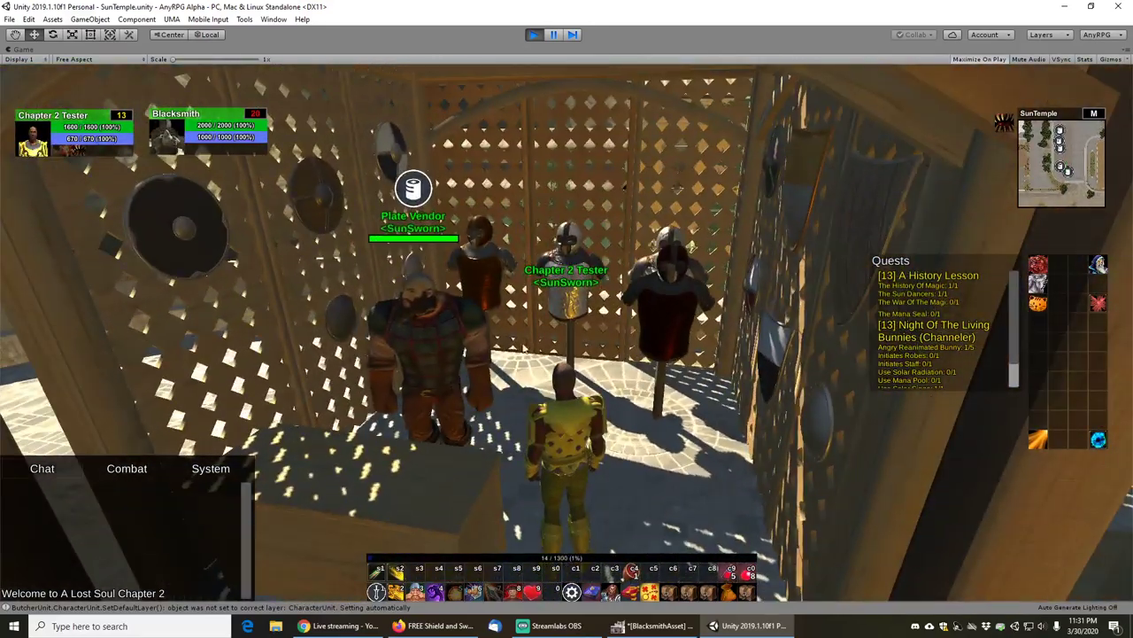
{"action": "scroll", "coordinate": [450, 340], "scroll_direction": "up", "scroll_amount": 1}
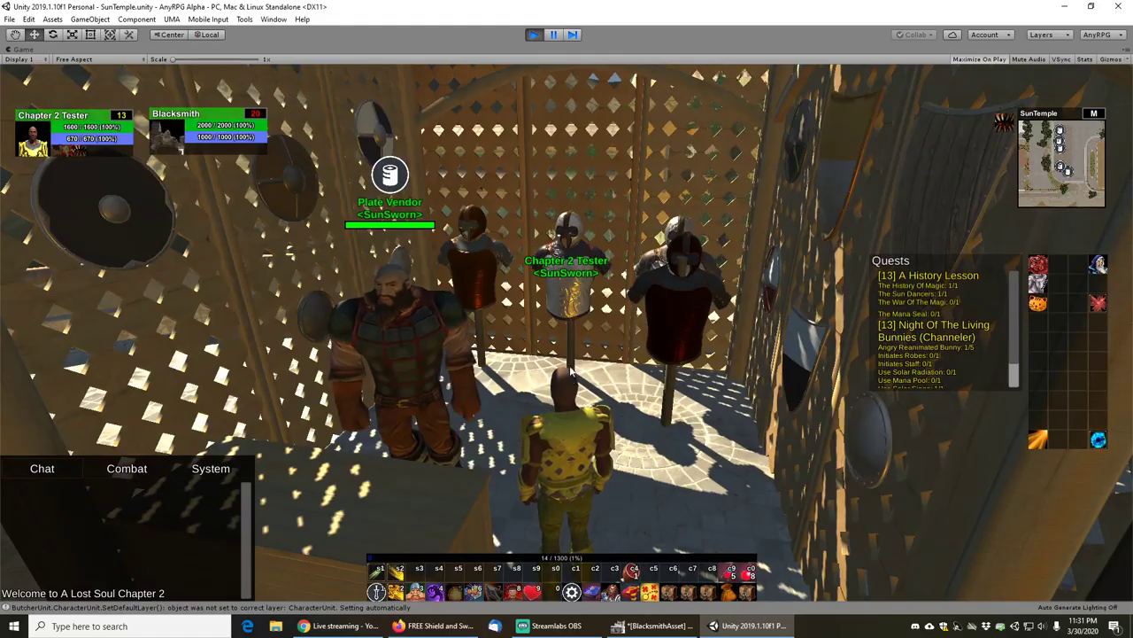
{"action": "key", "text": "w"}
{"action": "right_click_drag", "start_coordinate": [571, 369], "coordinate": [598, 416]}
{"action": "key", "text": "s"}
- Browse both pages of the Plate Vendor's armor and buy the Initiates Plate Bracers with the inventory bags open
{"action": "right_click", "coordinate": [405, 379]}
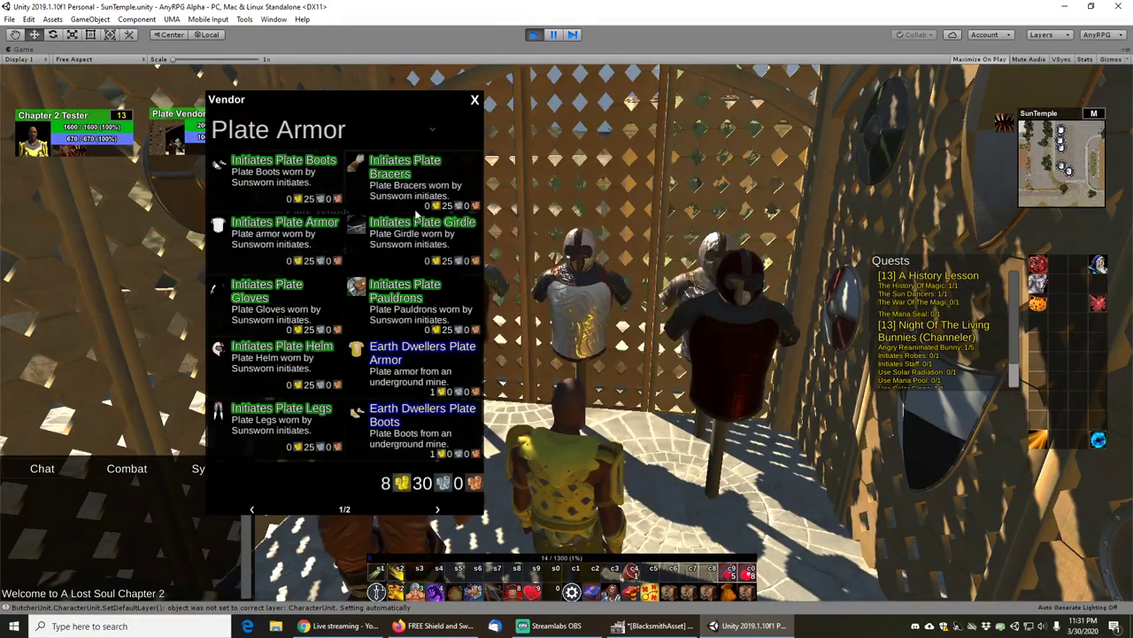
{"action": "scroll", "coordinate": [407, 385], "scroll_direction": "down", "scroll_amount": 1}
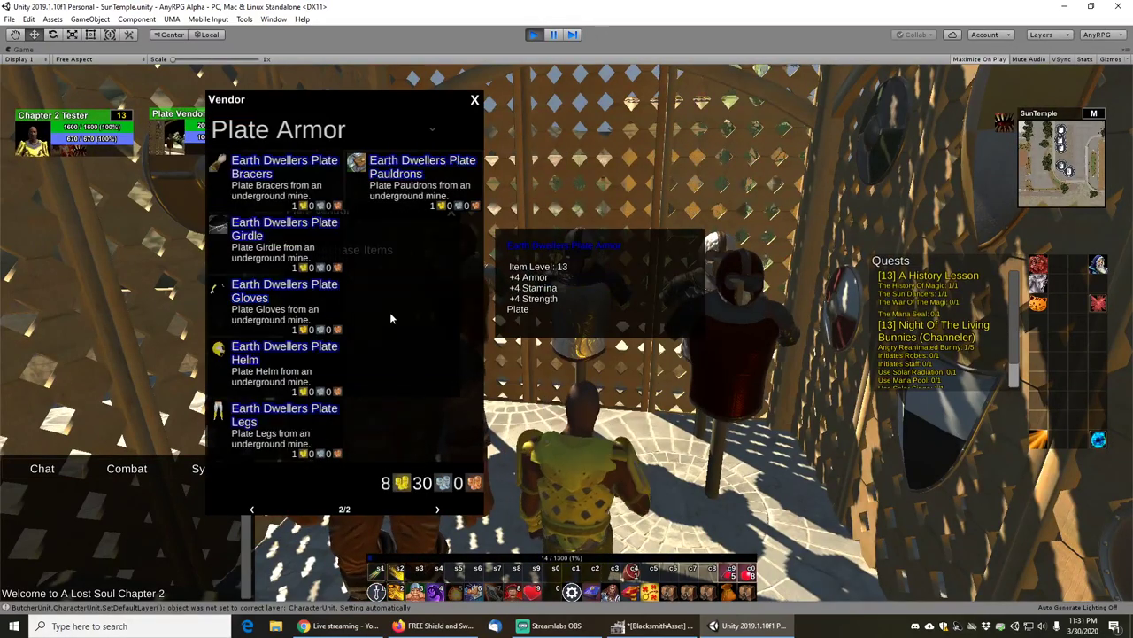
{"action": "scroll", "coordinate": [387, 295], "scroll_direction": "up", "scroll_amount": 1}
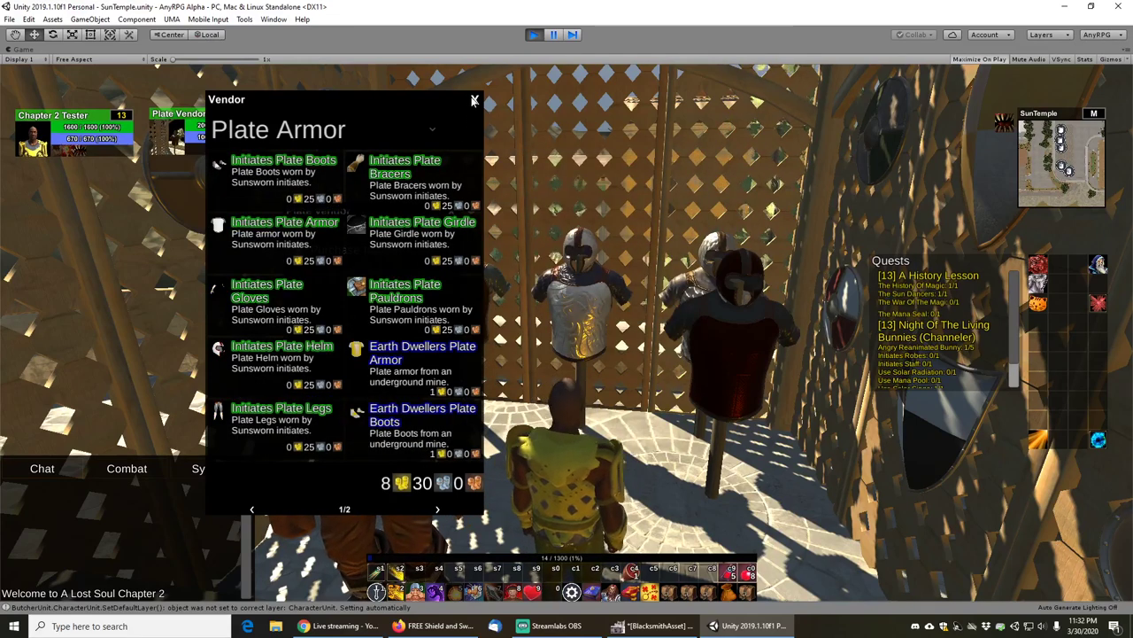
{"action": "key", "text": "b"}
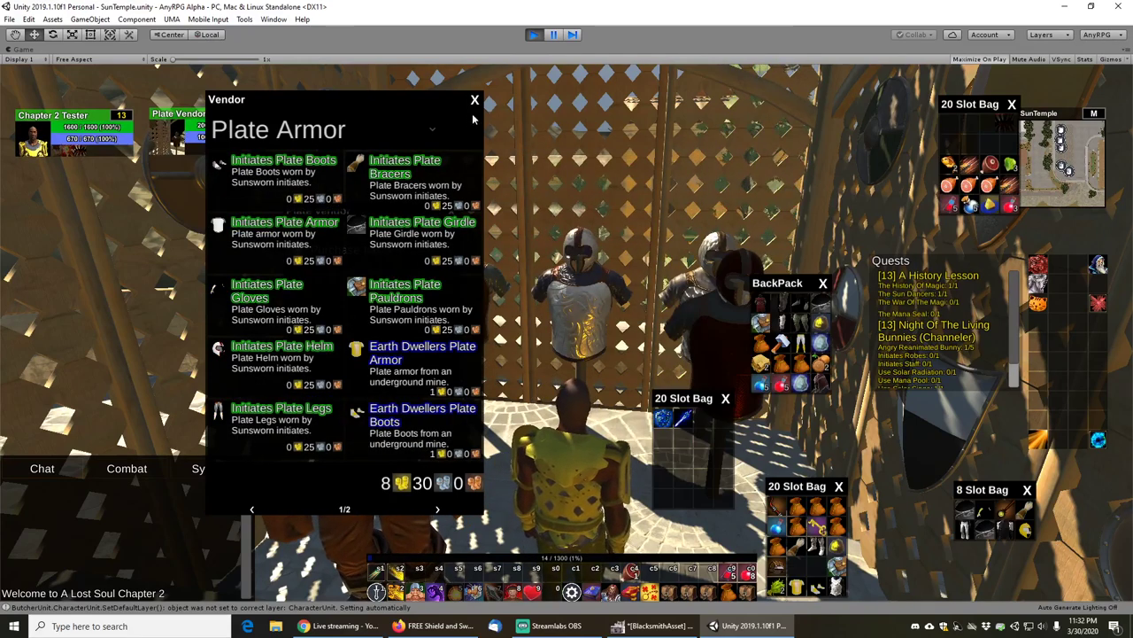
{"action": "left_click", "coordinate": [397, 167]}
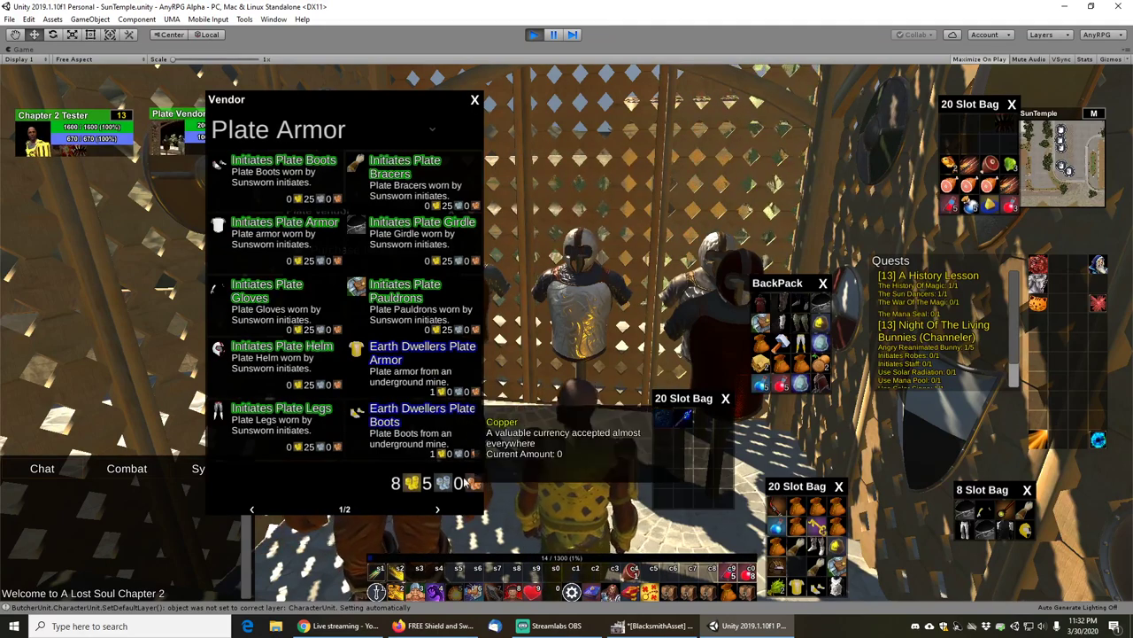
- Sell an item from the lower 20 Slot Bag to the Plate Vendor and close the vendor and inventory windows
{"action": "right_click", "coordinate": [819, 571]}
{"action": "left_click", "coordinate": [681, 417]}
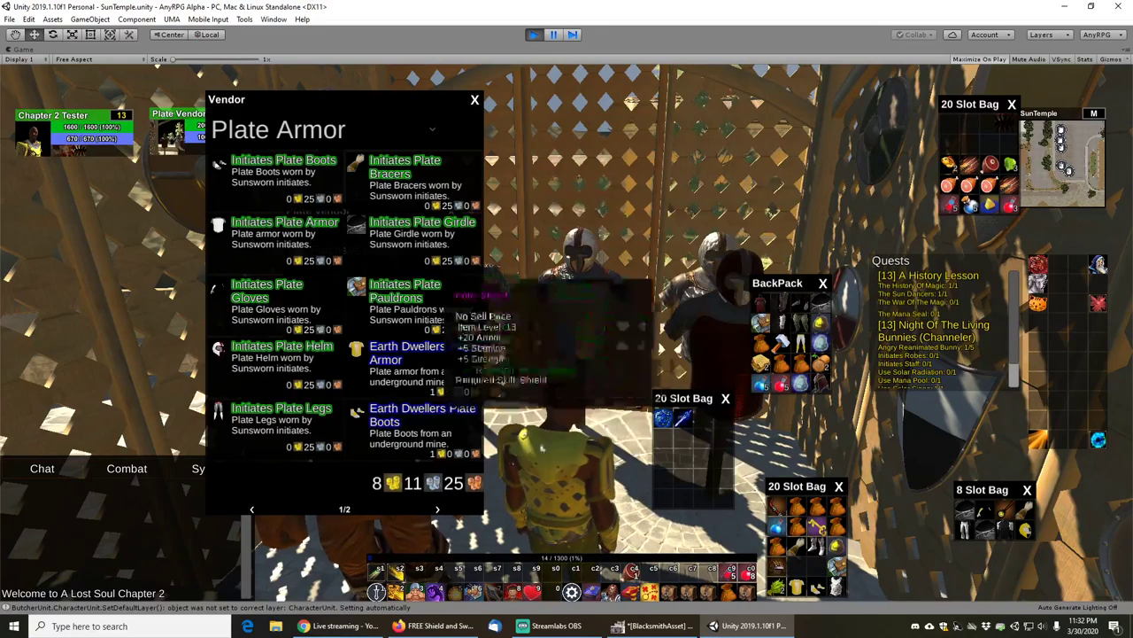
{"action": "key", "text": "Escape"}
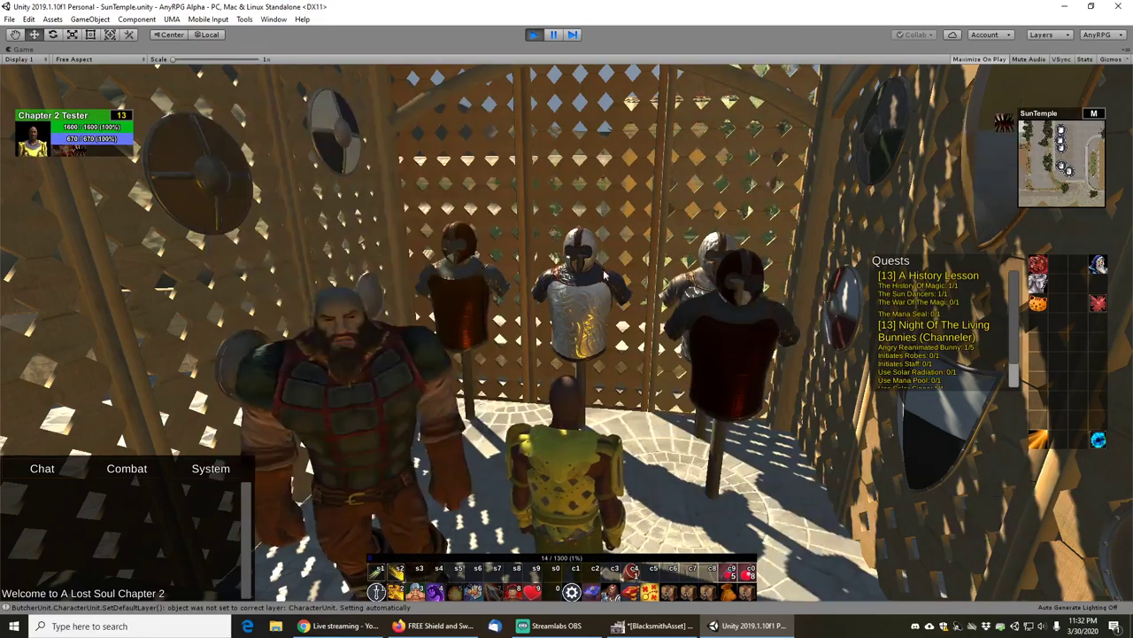
- Walk into the neighbouring leather stall and examine the Leather Vendor and his surroundings
{"action": "key", "text": "s"}
{"action": "key", "text": "d"}
{"action": "key", "text": "w"}
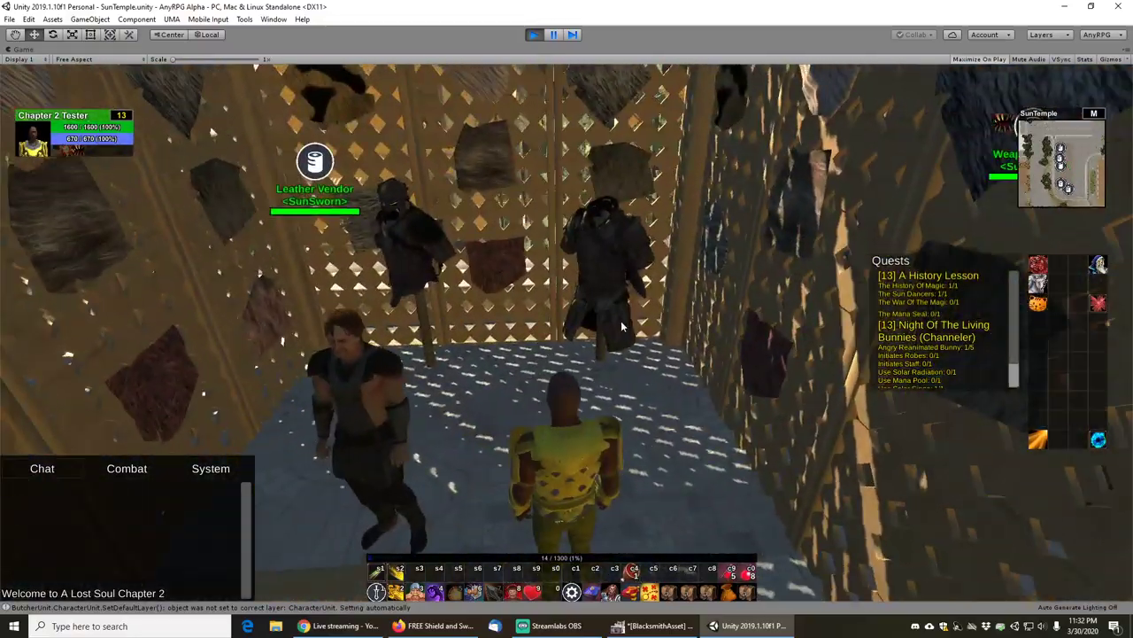
{"action": "key", "text": "w"}
{"action": "right_click_drag", "start_coordinate": [570, 362], "coordinate": [541, 357]}
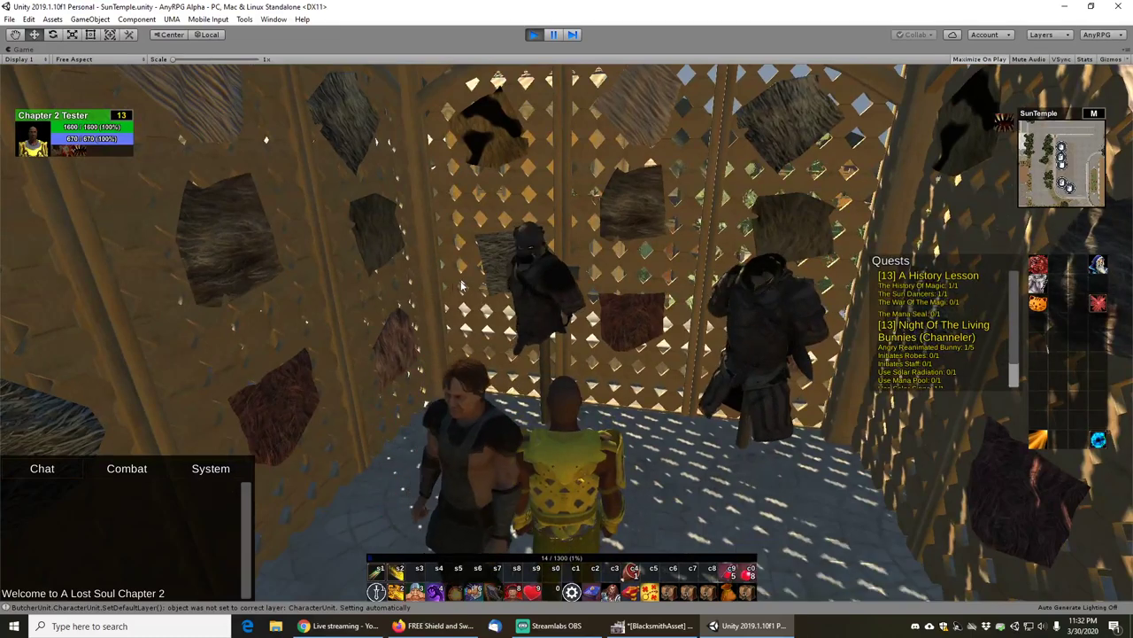
- Check the Leather Armor items for sale at the Leather Vendor and close his windows
{"action": "right_click", "coordinate": [454, 428]}
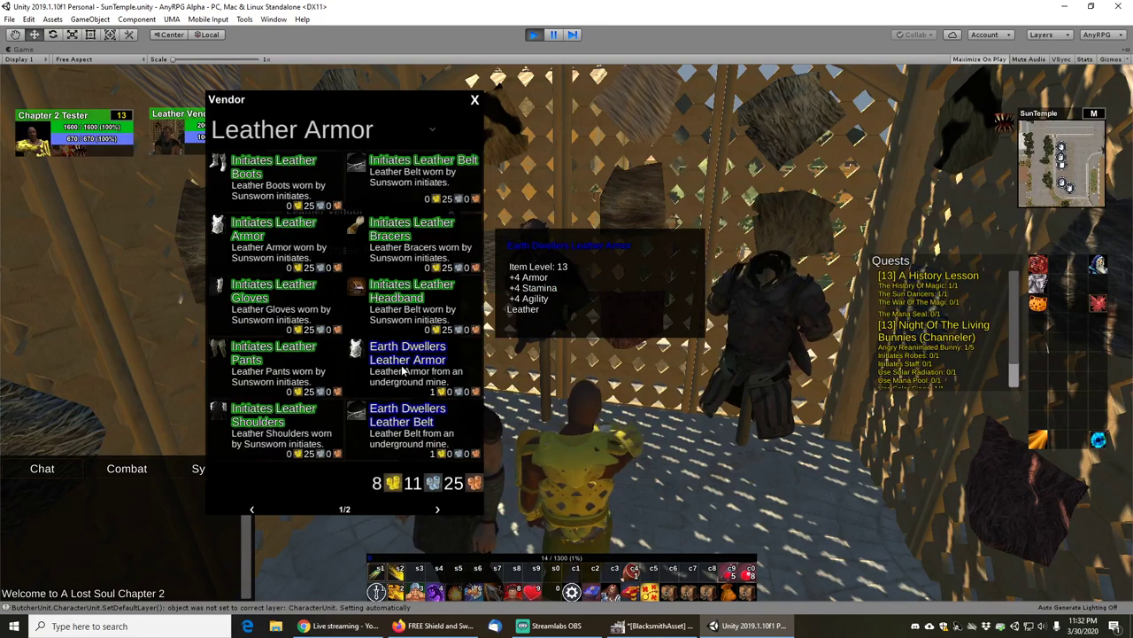
{"action": "scroll", "coordinate": [405, 364], "scroll_direction": "down", "scroll_amount": 1}
{"action": "scroll", "coordinate": [407, 355], "scroll_direction": "up", "scroll_amount": 1}
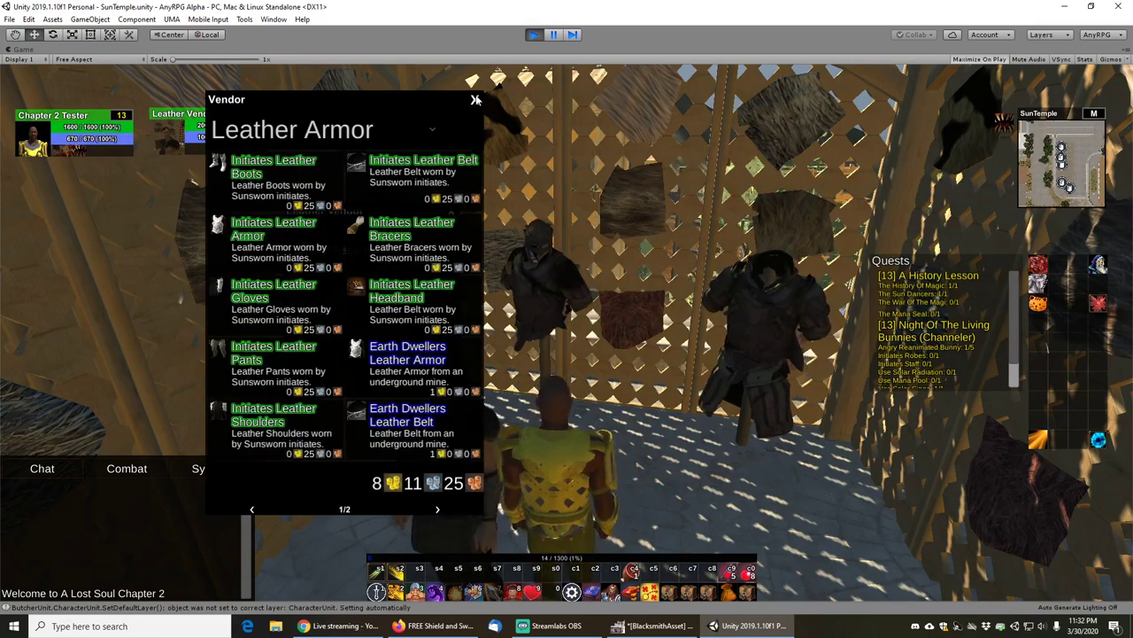
{"action": "left_click", "coordinate": [475, 100]}
{"action": "left_click", "coordinate": [450, 214]}
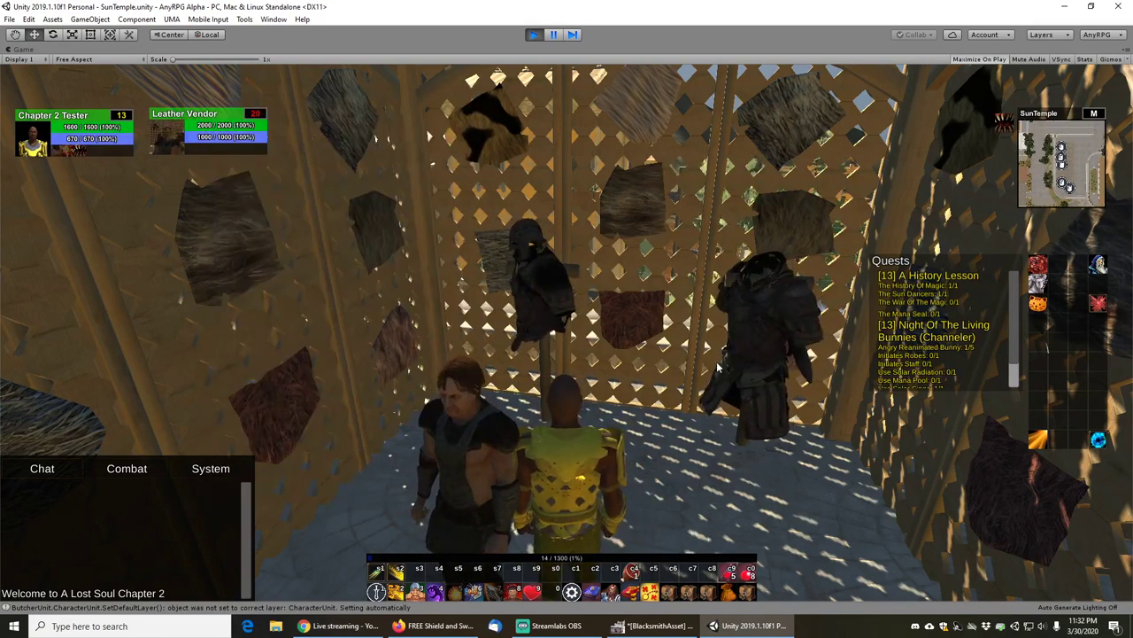
- Examine the two leather armor stands and the wall hides up close and from farther back
{"action": "key", "text": "w"}
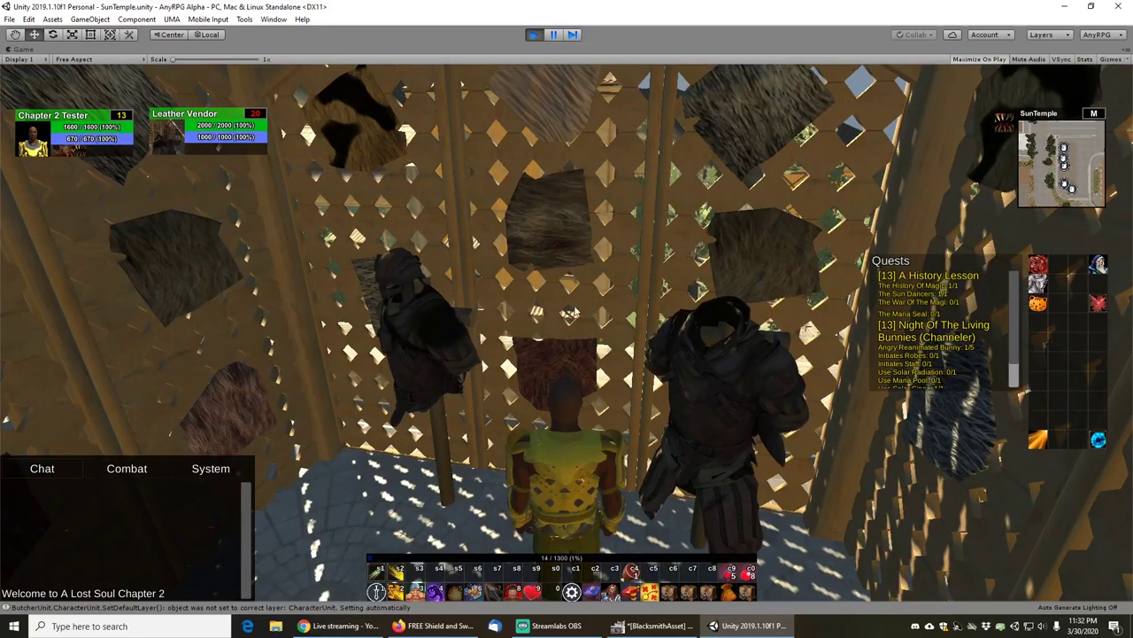
{"action": "key", "text": "d"}
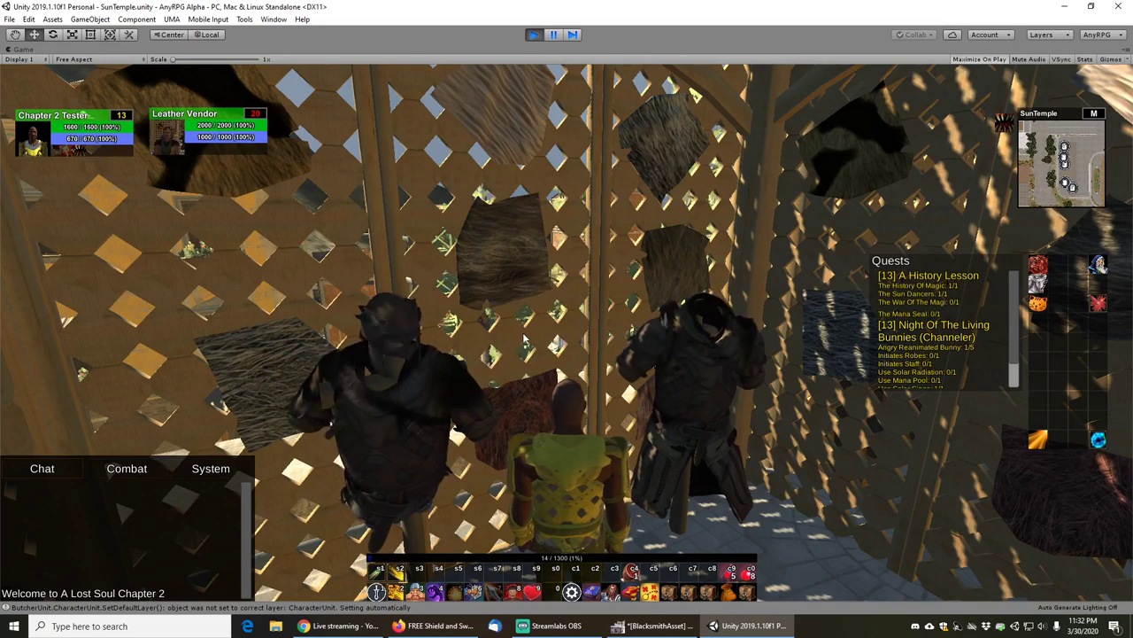
{"action": "key", "text": "a"}
{"action": "key", "text": "d"}
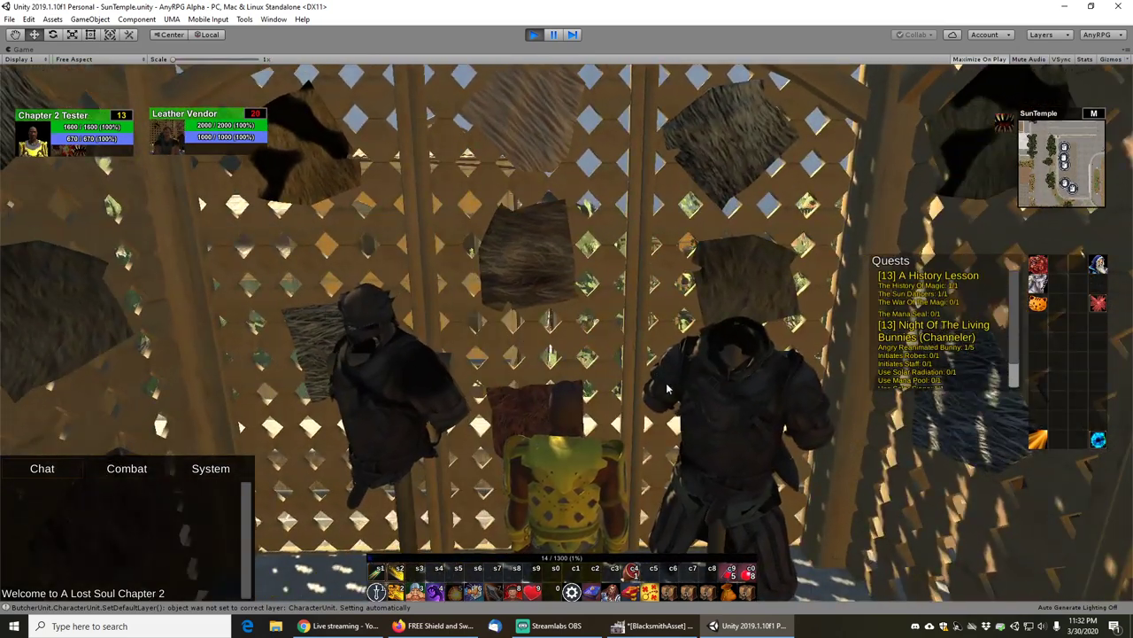
{"action": "scroll", "coordinate": [392, 340], "scroll_direction": "down", "scroll_amount": 3}
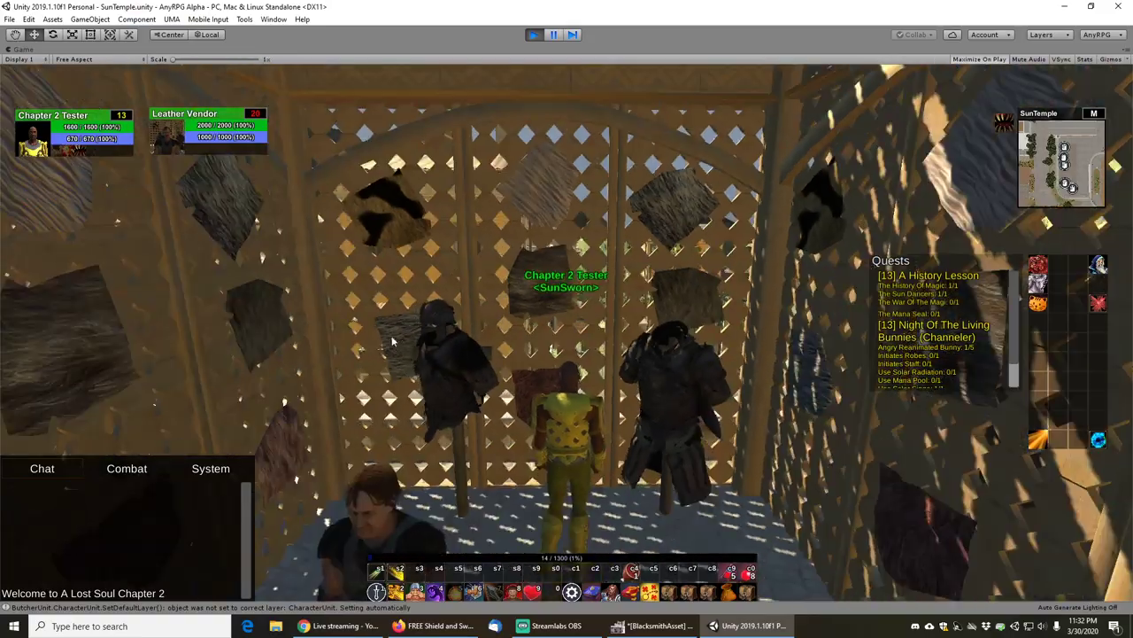
- Walk over to the weapon stall and examine the seated Weapon Vendor and the weapon racks
{"action": "key", "text": "s"}
{"action": "key", "text": "s"}
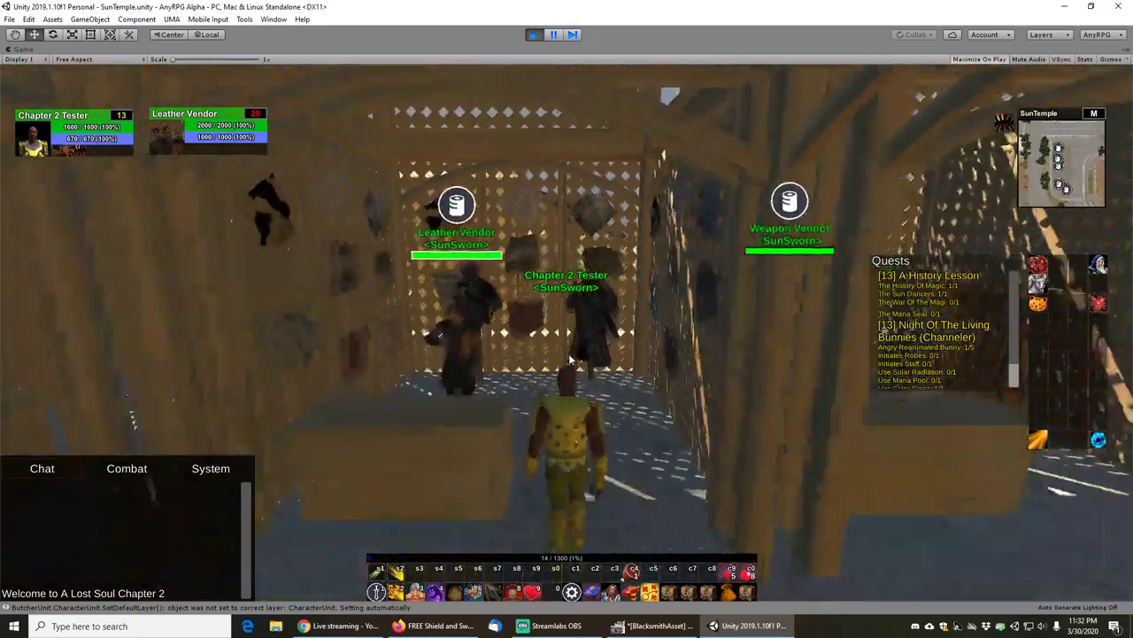
{"action": "key", "text": "s"}
{"action": "mouse_move", "coordinate": [571, 360]}
{"action": "right_mouse_down"}
{"action": "mouse_move", "coordinate": [632, 356]}
{"action": "mouse_move", "coordinate": [602, 378]}
{"action": "mouse_move", "coordinate": [580, 361]}
{"action": "right_mouse_up"}
{"action": "key", "text": "w"}
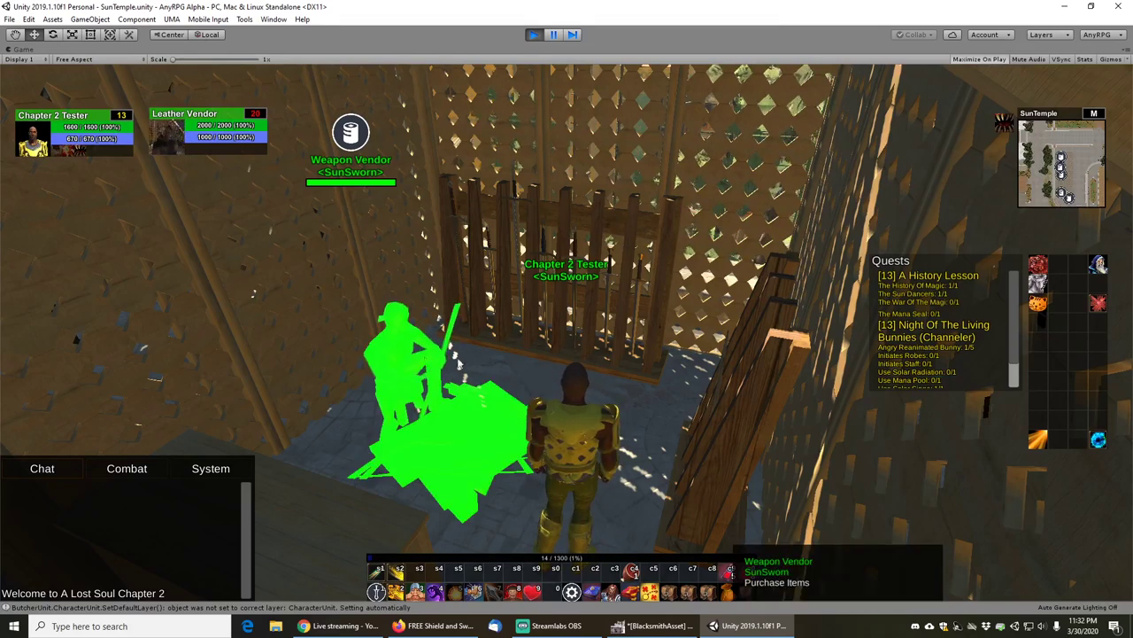
{"action": "right_click_drag", "start_coordinate": [599, 371], "coordinate": [571, 383]}
- Inspect the Bone Shield, Rune Sword, Dragon Blade and Battle Worn Katar in the Weapon Vendor's shop and close the vendor windows
{"action": "right_click", "coordinate": [546, 372]}
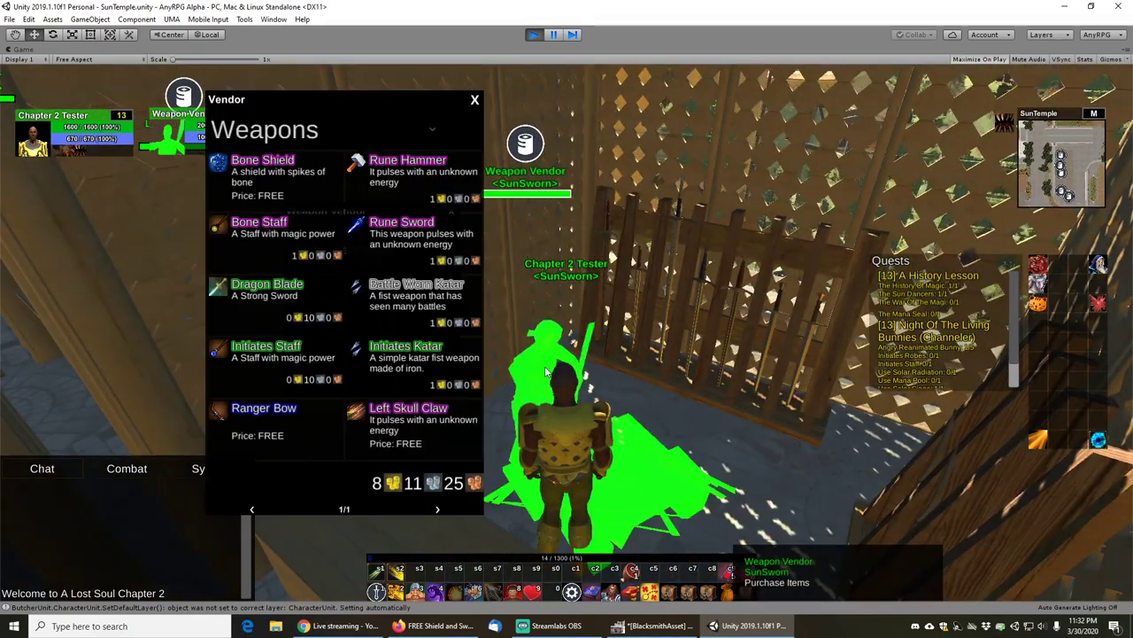
{"action": "mouse_move", "coordinate": [278, 173]}
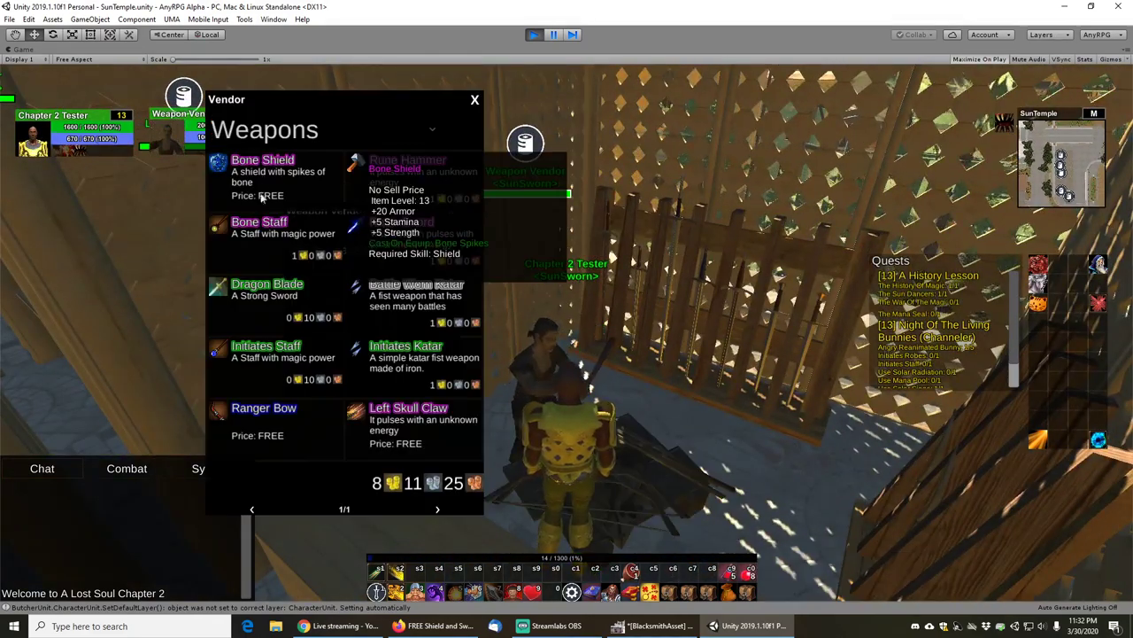
{"action": "mouse_move", "coordinate": [425, 246]}
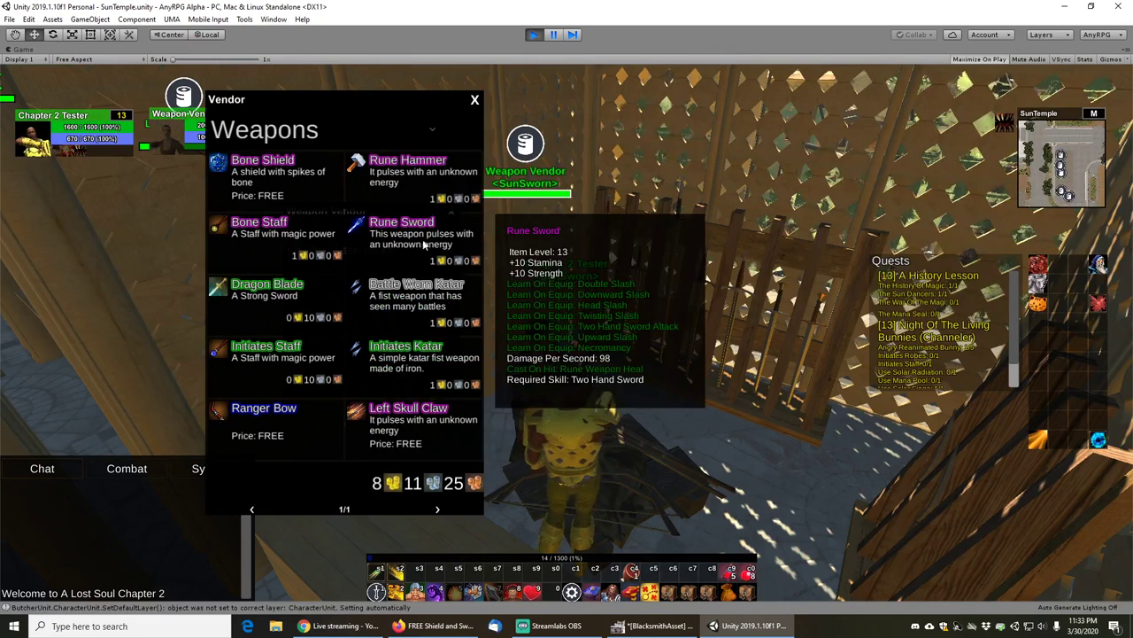
{"action": "mouse_move", "coordinate": [304, 341]}
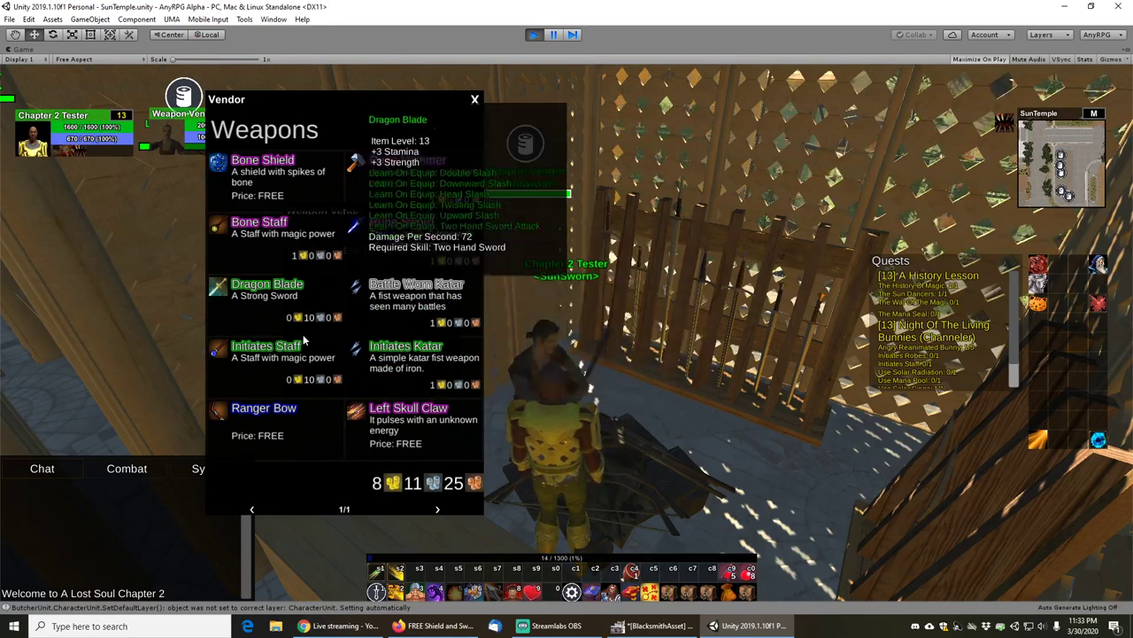
{"action": "mouse_move", "coordinate": [447, 297]}
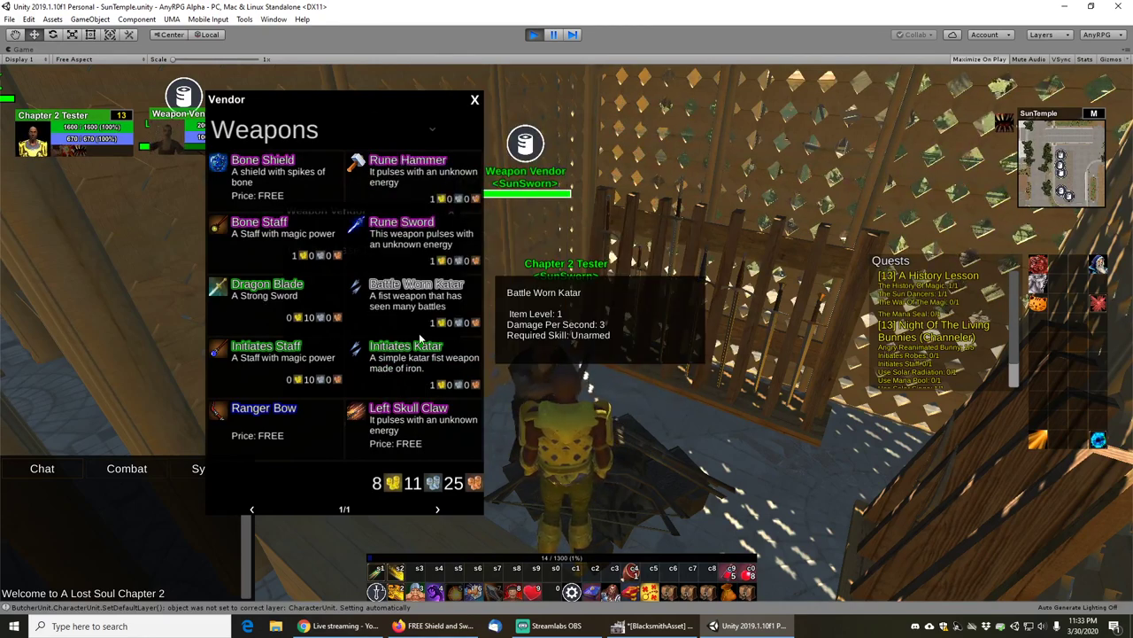
{"action": "left_click", "coordinate": [474, 100]}
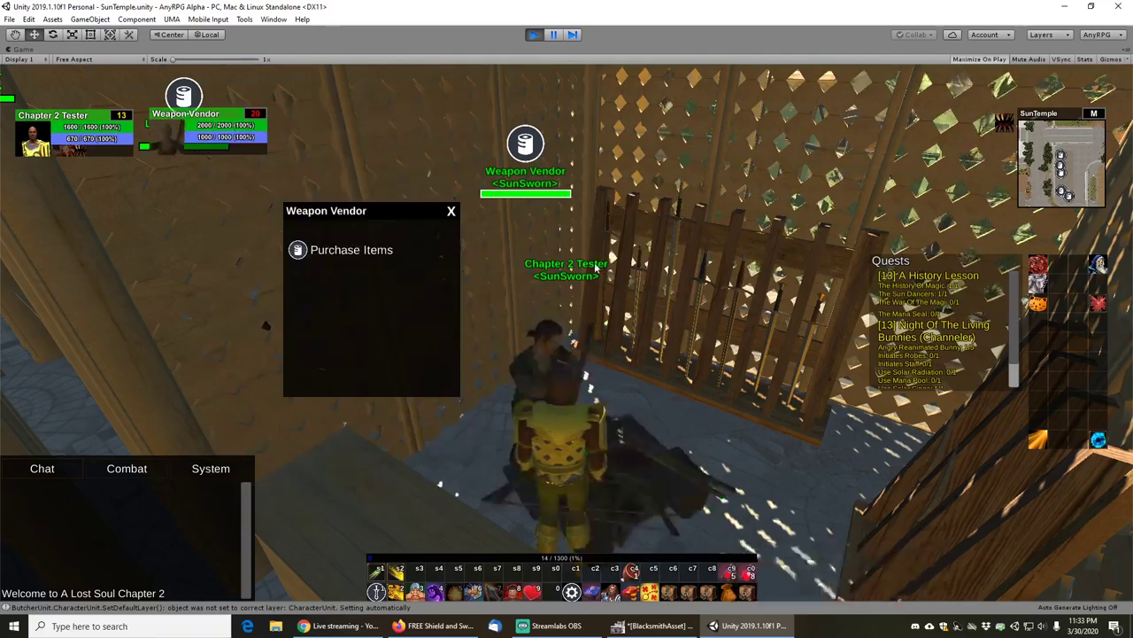
{"action": "key", "text": "s"}
{"action": "key", "text": "d"}
{"action": "left_click", "coordinate": [451, 210]}
- Leave the weapon stall and walk into the cloth stall beside it
{"action": "key", "text": "s"}
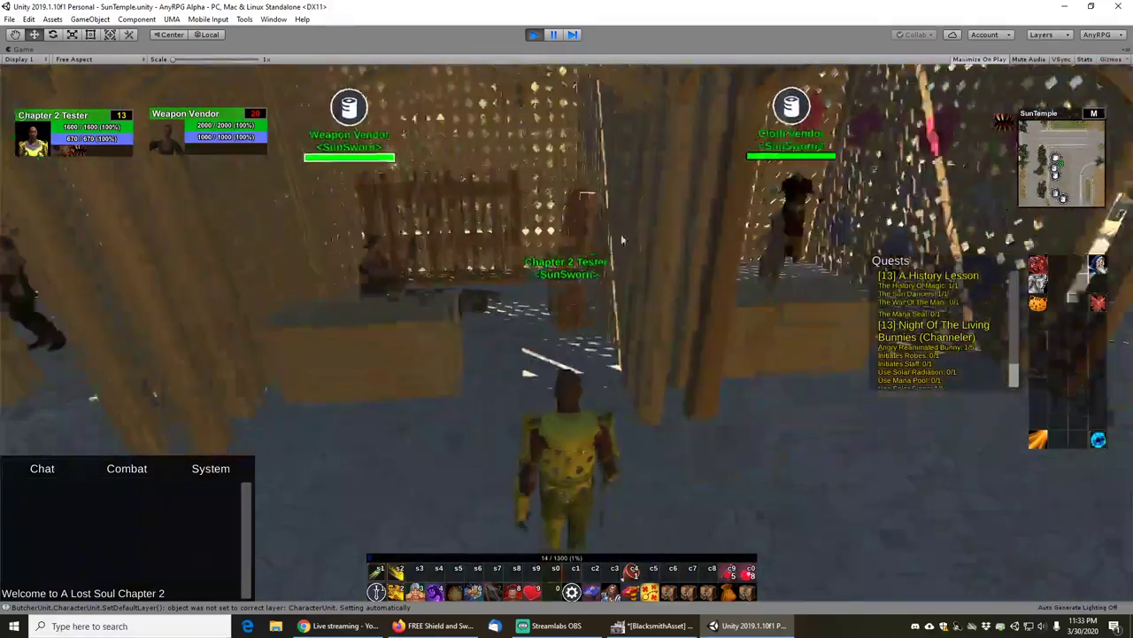
{"action": "key", "text": "d"}
{"action": "key", "text": "w"}
{"action": "right_click_drag", "start_coordinate": [668, 237], "coordinate": [595, 243]}
{"action": "key", "text": "w"}
{"action": "left_click", "coordinate": [540, 624]}
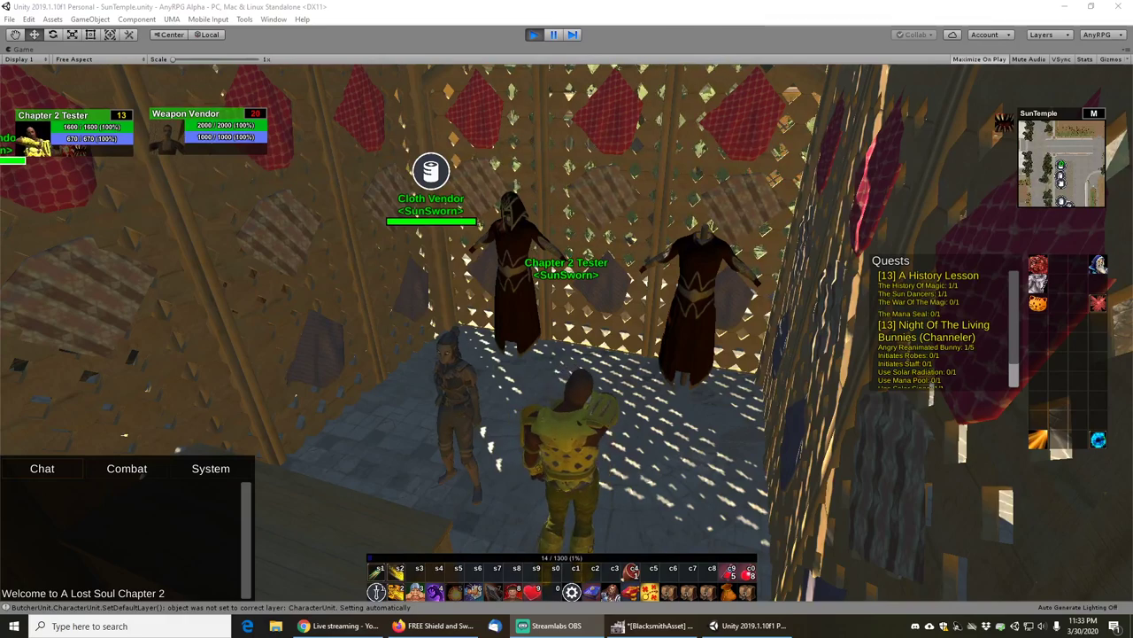
- Examine the Cloth Vendor, the robe stands and the wall fabrics from several angles and distances
{"action": "key", "text": "w"}
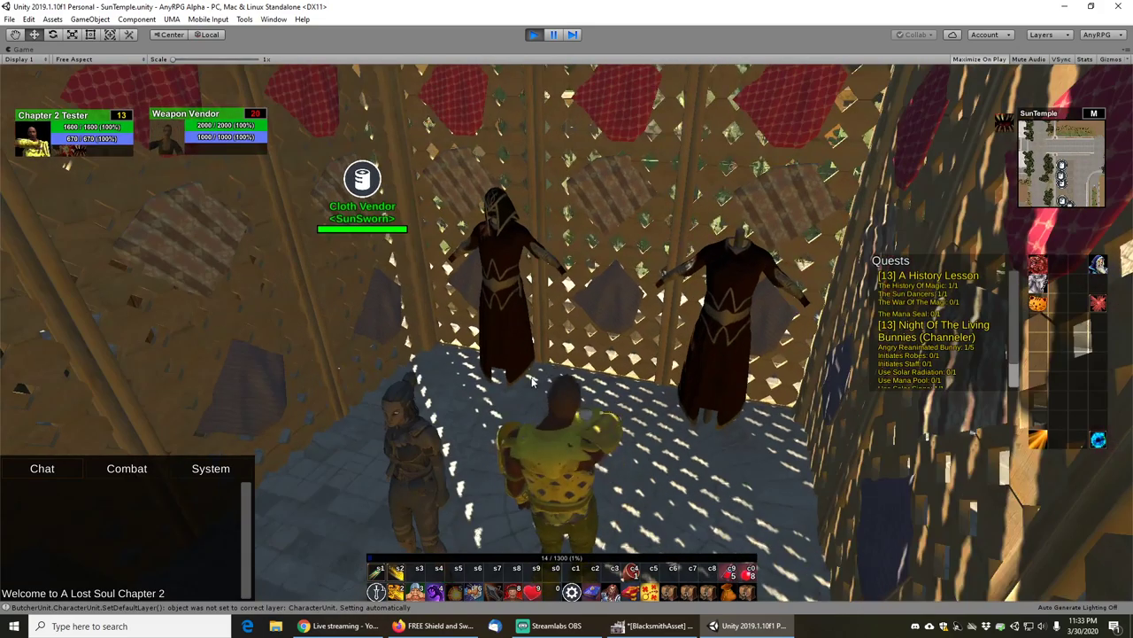
{"action": "left_click_drag", "start_coordinate": [500, 423], "coordinate": [567, 358]}
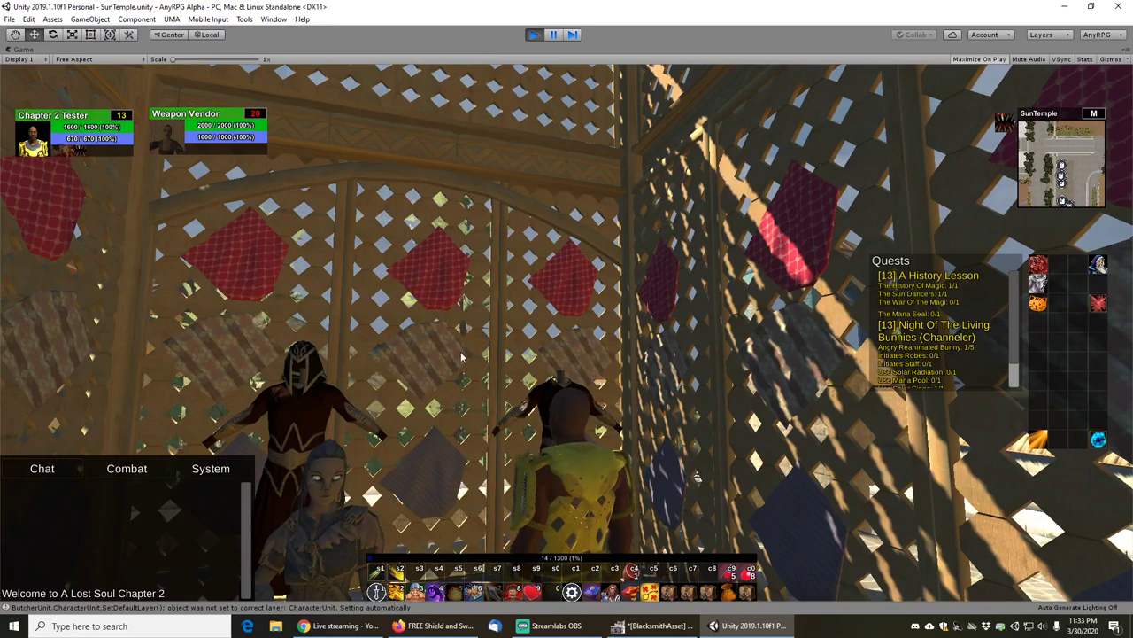
{"action": "scroll", "coordinate": [517, 277], "scroll_direction": "down", "scroll_amount": 4}
{"action": "right_click_drag", "start_coordinate": [517, 278], "coordinate": [548, 333]}
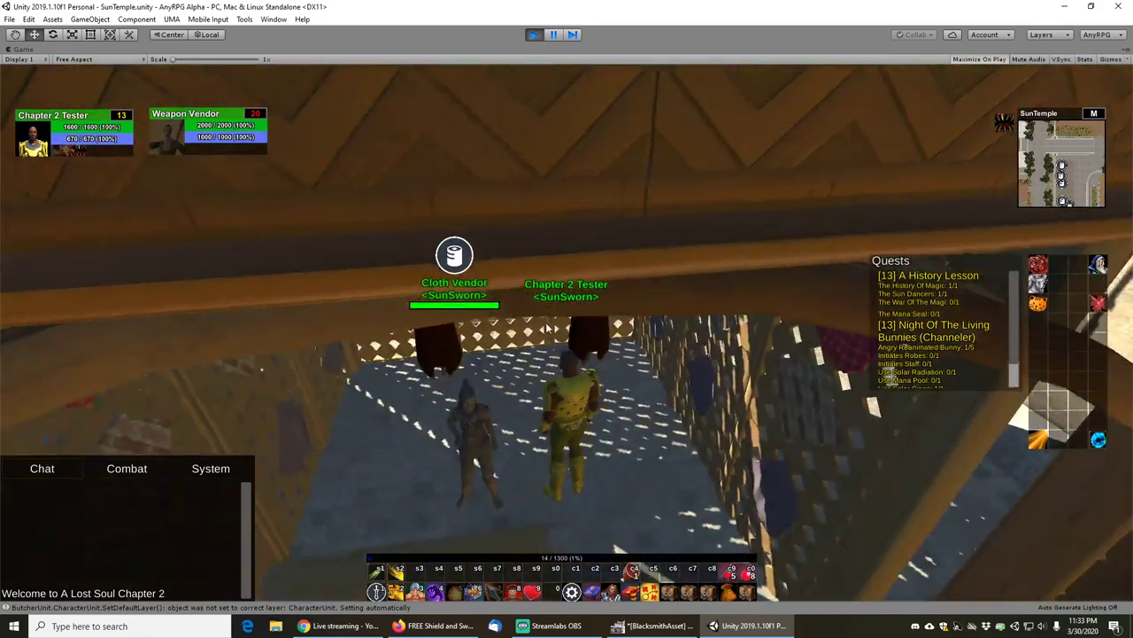
- Step back out of the cloth stall and save the game
{"action": "key", "text": "s"}
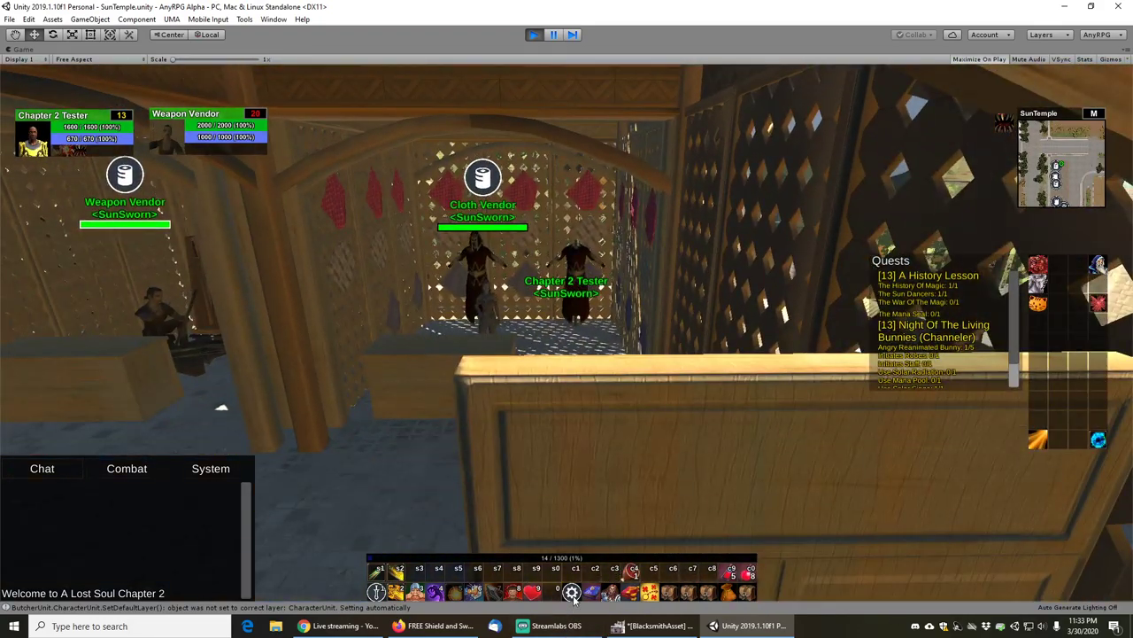
{"action": "key", "text": "Escape"}
{"action": "left_click", "coordinate": [548, 230]}
{"action": "scroll", "coordinate": [595, 287], "scroll_direction": "up", "scroll_amount": 3}
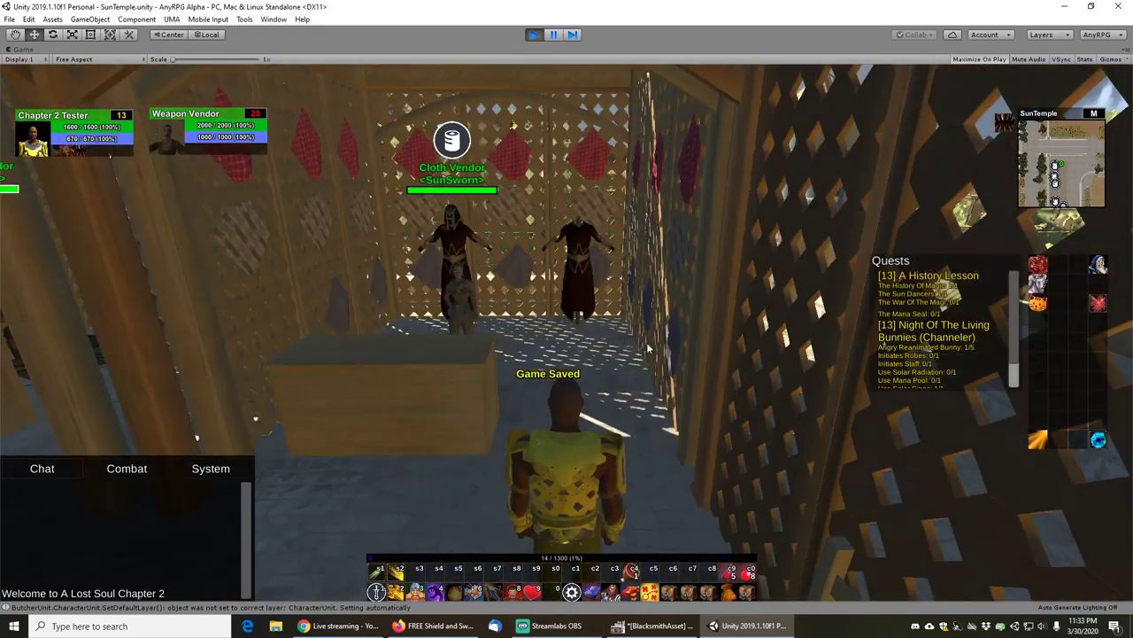
- Walk back along the row of stalls from the Cloth Vendor to the Plate Vendor and examine each from the front
{"action": "key", "text": "a"}
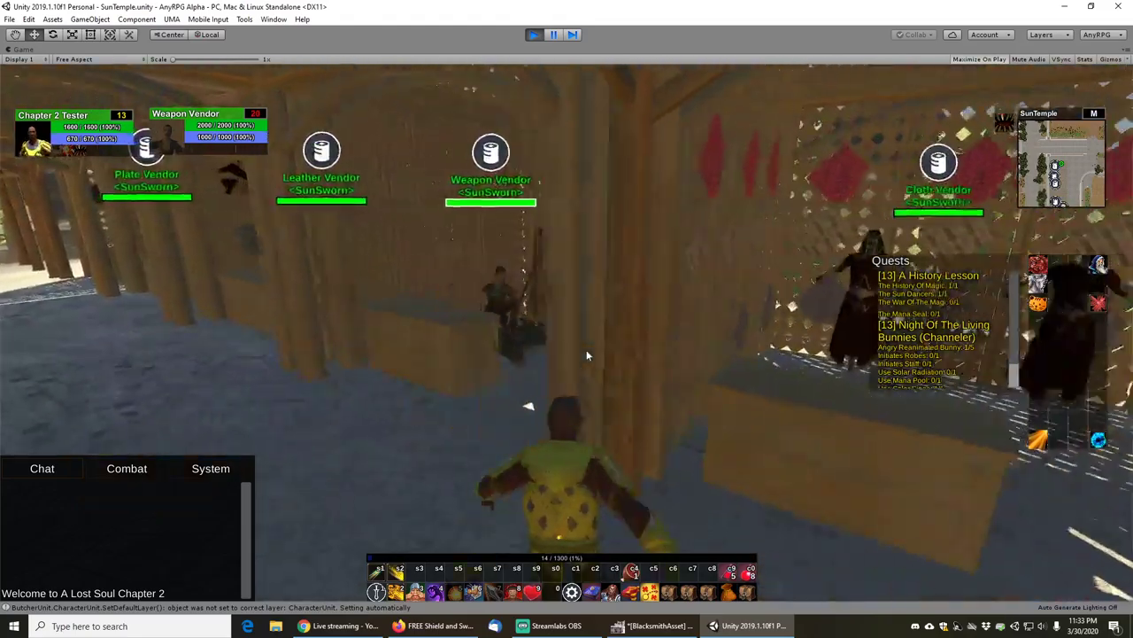
{"action": "left_click_drag", "start_coordinate": [586, 355], "coordinate": [634, 346]}
{"action": "key", "text": "d"}
{"action": "key", "text": "w"}
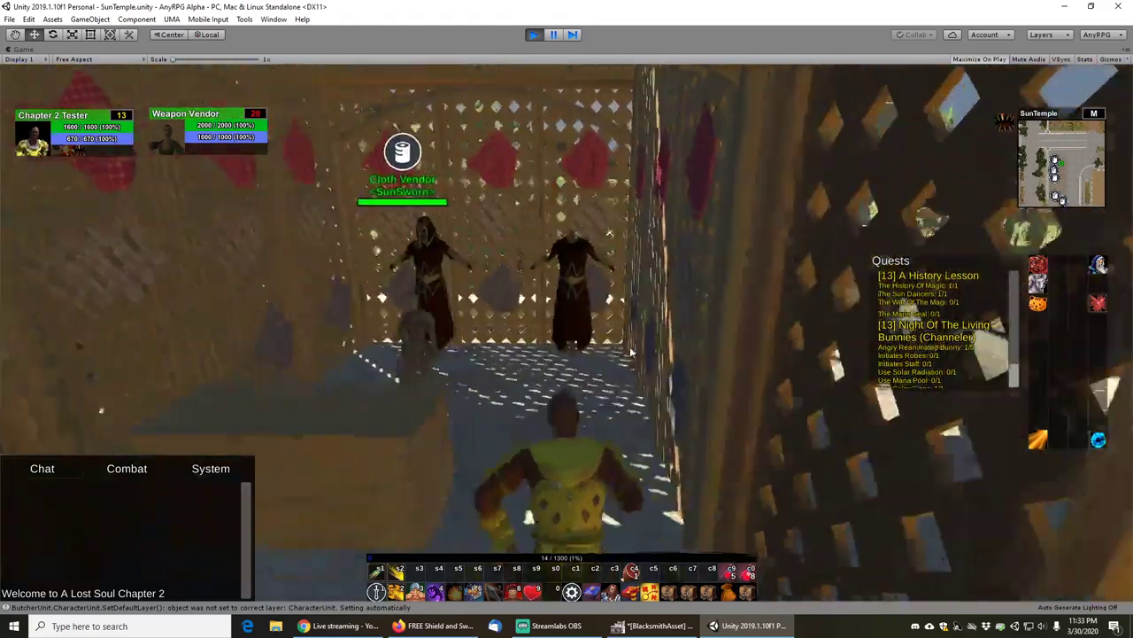
{"action": "key", "text": "s"}
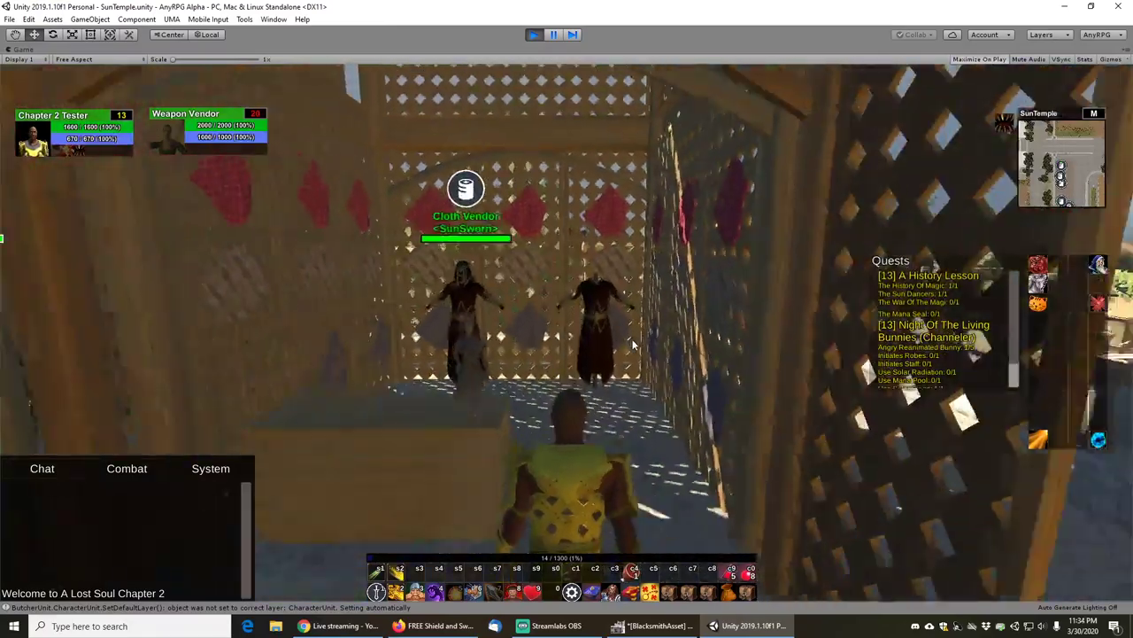
{"action": "key", "text": "a"}
{"action": "key", "text": "w"}
{"action": "key", "text": "s"}
{"action": "key", "text": "a"}
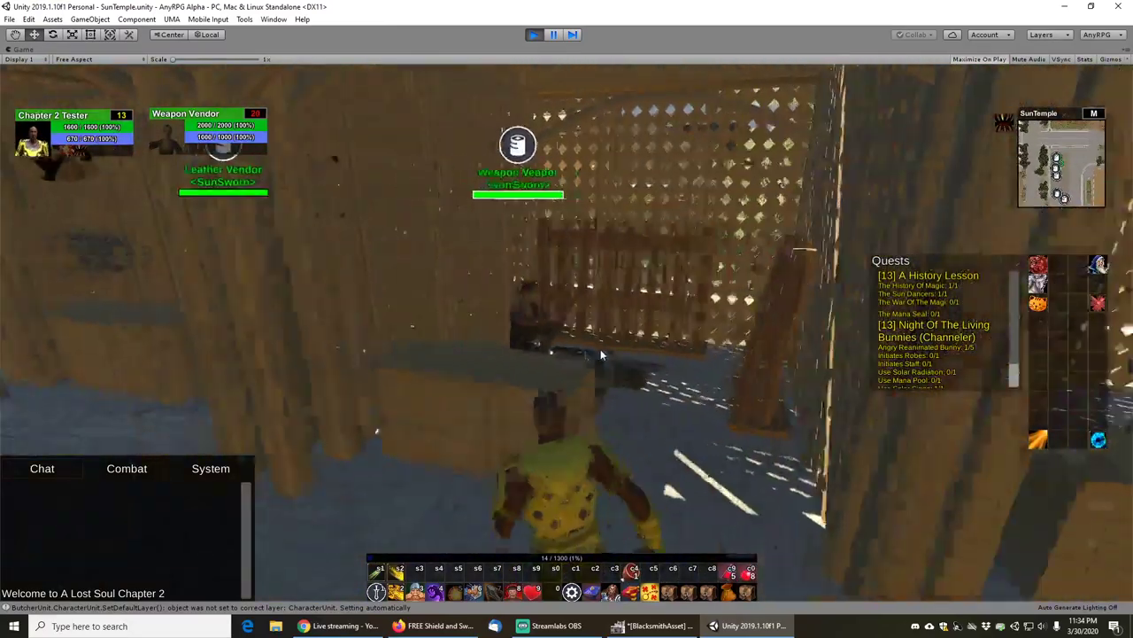
{"action": "key", "text": "w"}
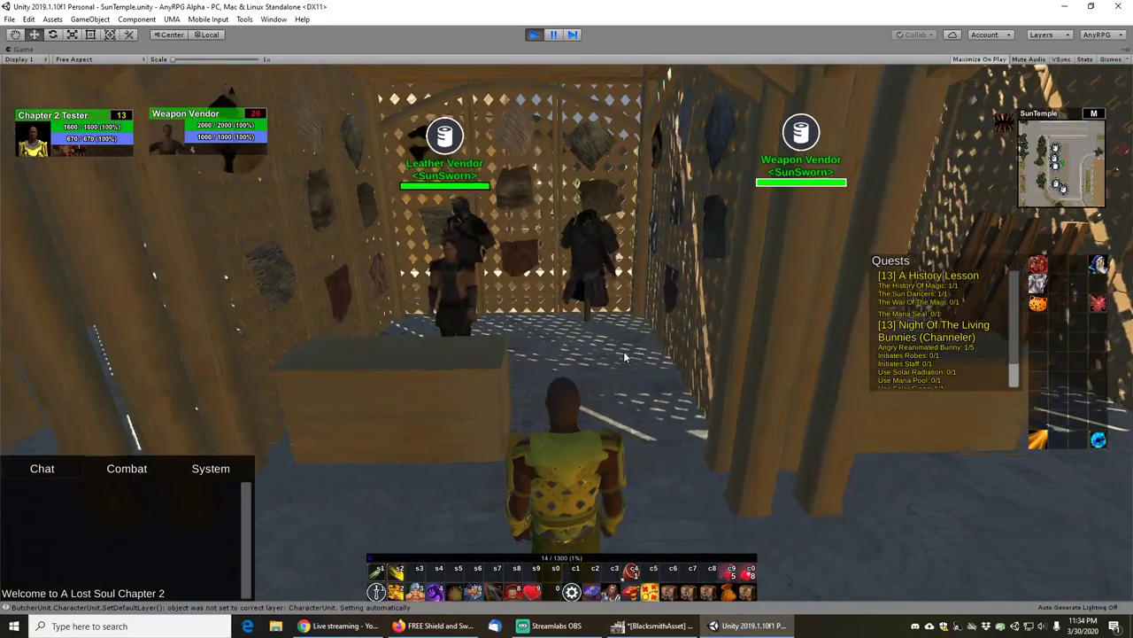
{"action": "key", "text": "s"}
{"action": "right_click_drag", "start_coordinate": [623, 352], "coordinate": [586, 340]}
{"action": "key", "text": "a"}
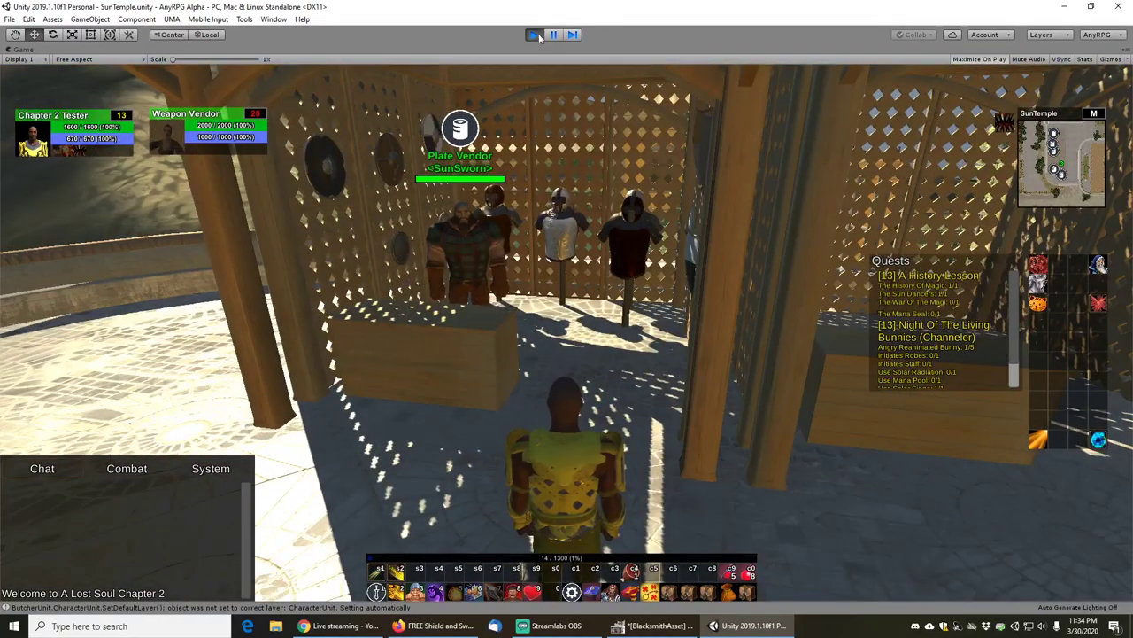
- Stop the running game, search the project assets for "oris", and reveal the OrishkiinModel prefab in its folder
{"action": "left_click", "coordinate": [534, 35]}
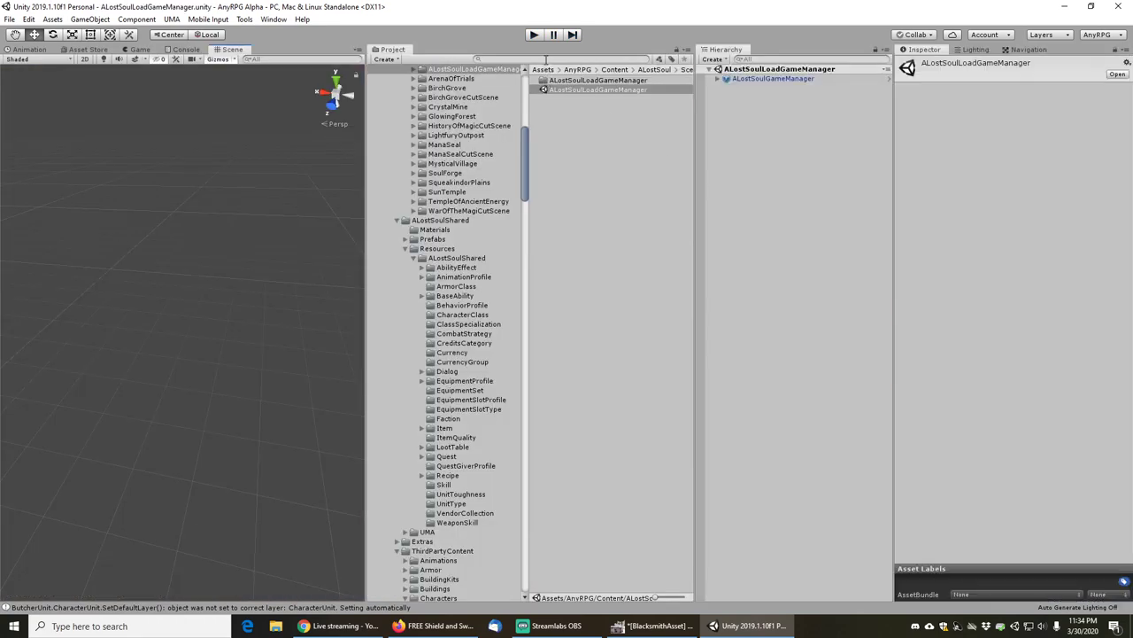
{"action": "left_click", "coordinate": [553, 61]}
{"action": "type", "text": "ori"}
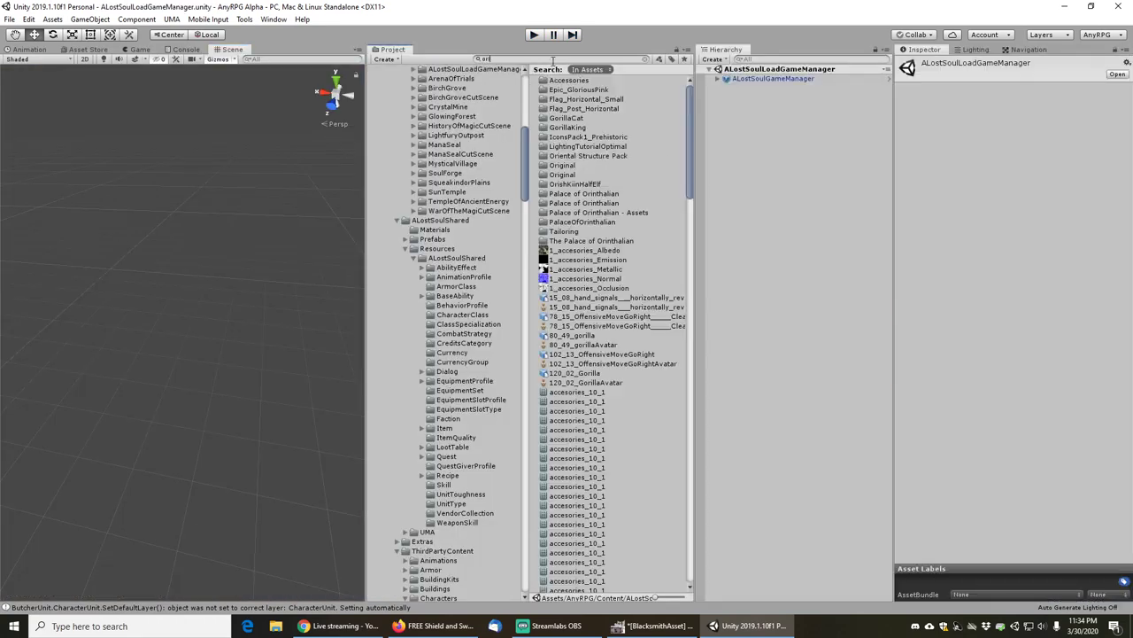
{"action": "type", "text": "s"}
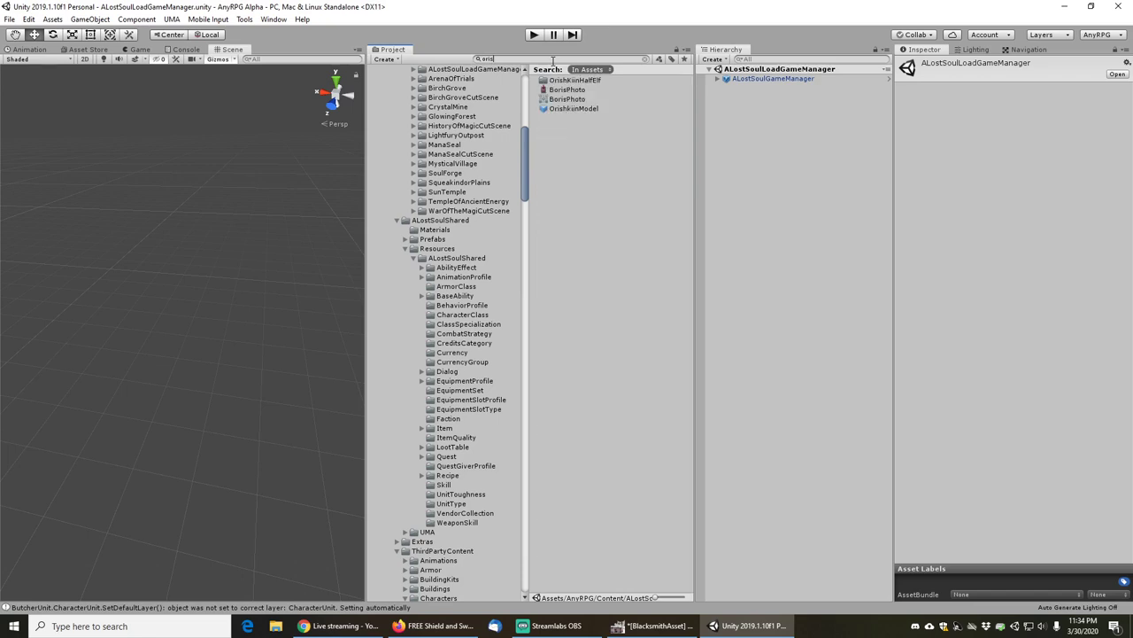
{"action": "left_click", "coordinate": [571, 109]}
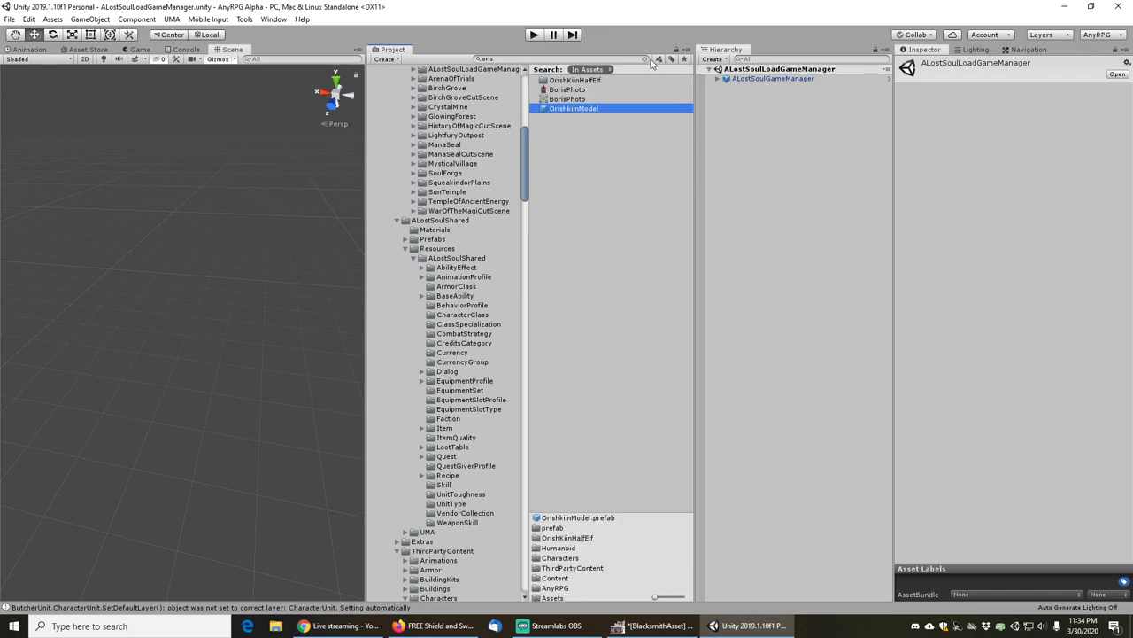
{"action": "left_click", "coordinate": [645, 58]}
{"action": "scroll", "coordinate": [447, 520], "scroll_direction": "down", "scroll_amount": 5}
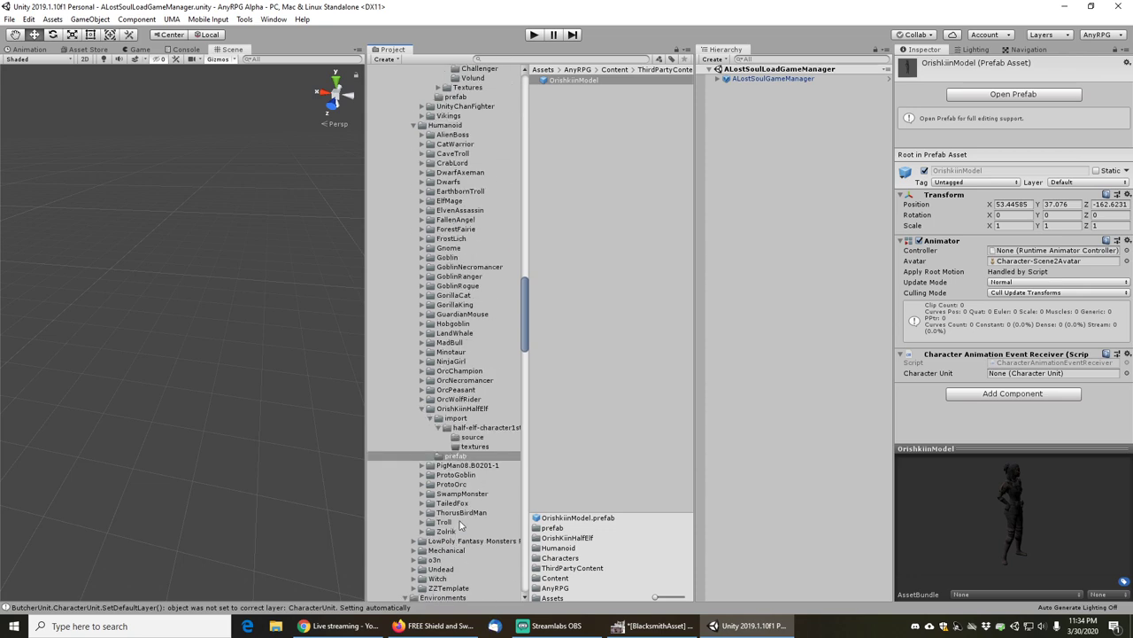
- Look through the half-elf's source folder and inspect the Facial2 material and the Character-Scene2 import settings
{"action": "left_click", "coordinate": [472, 438]}
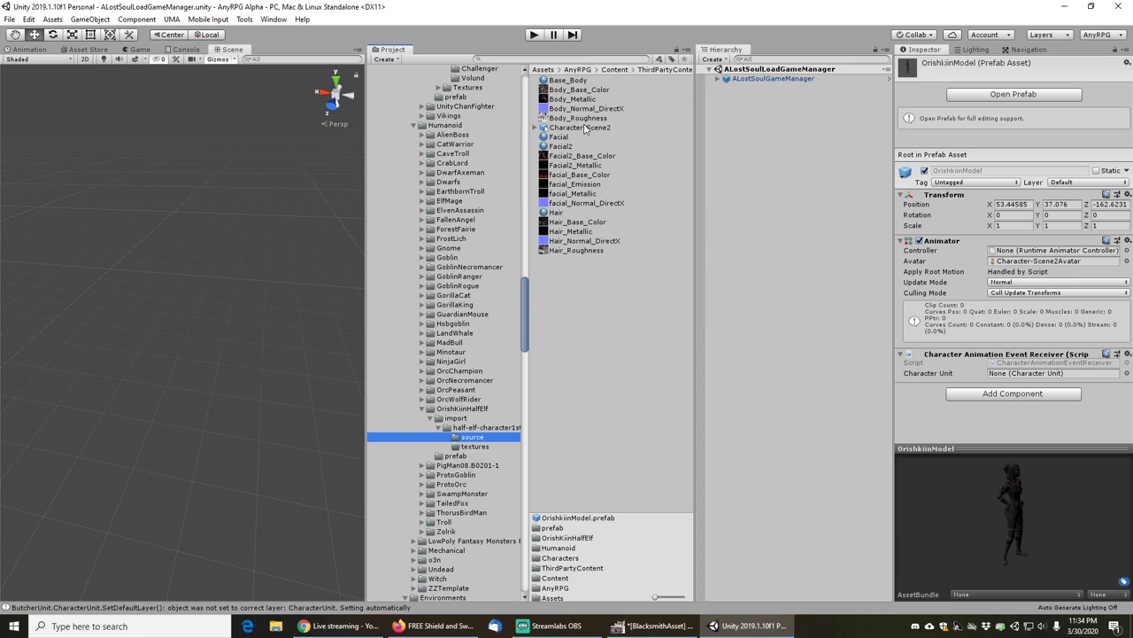
{"action": "left_click", "coordinate": [564, 144]}
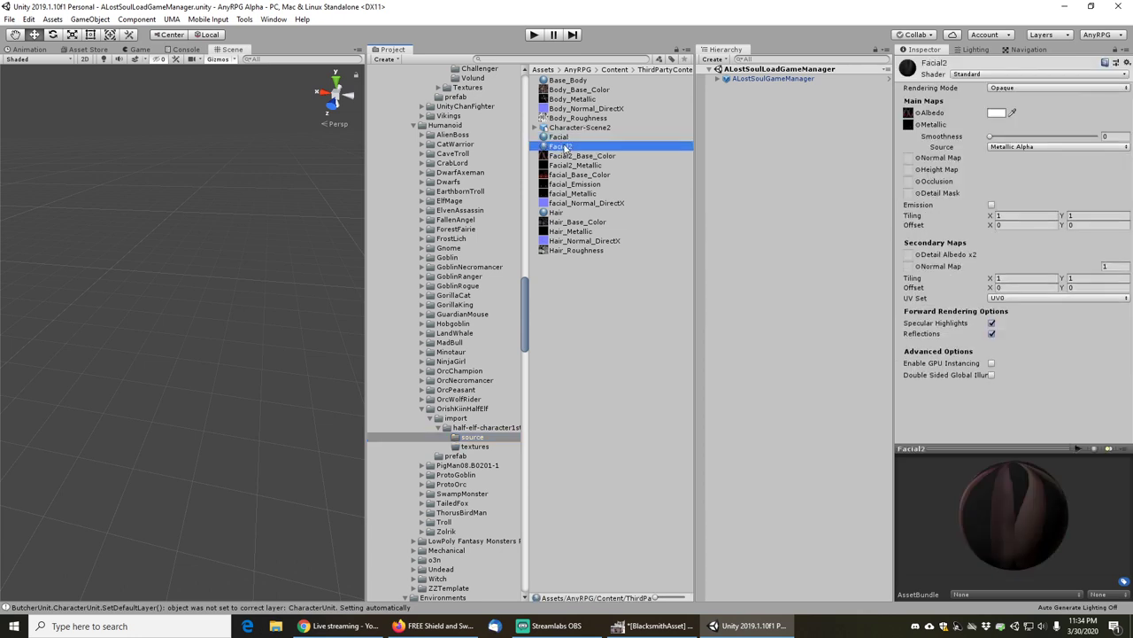
{"action": "left_click", "coordinate": [564, 128]}
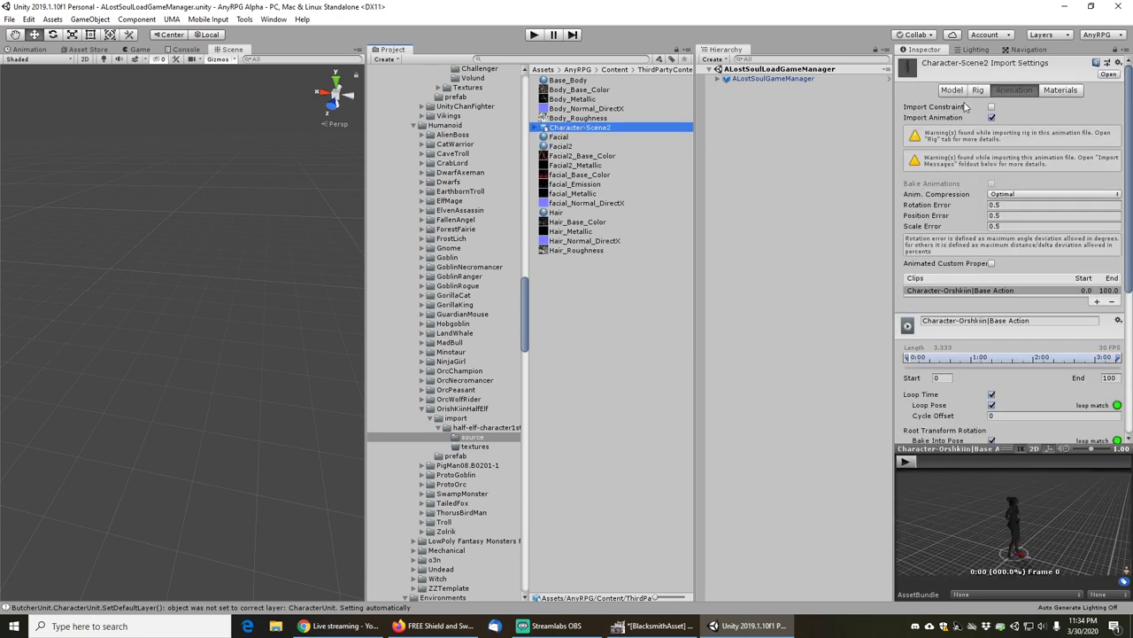
- Open the OrishkiinModel prefab for editing and frame a close three-quarter view of its face
{"action": "left_click", "coordinate": [464, 456]}
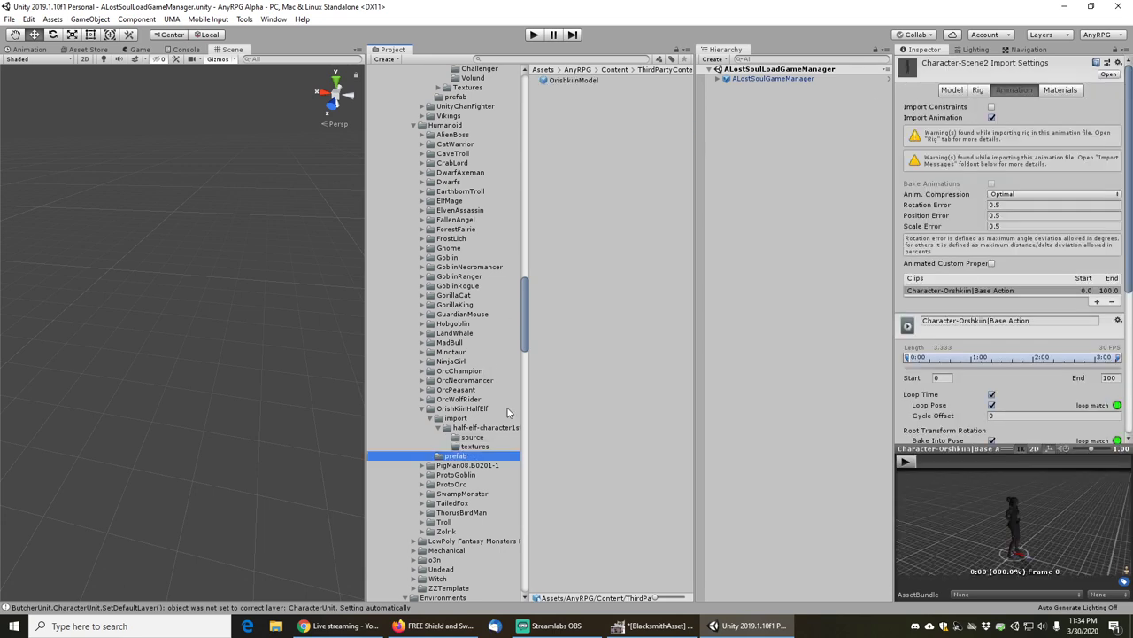
{"action": "double_click", "coordinate": [572, 80]}
{"action": "scroll", "coordinate": [258, 212], "scroll_direction": "up", "scroll_amount": 5}
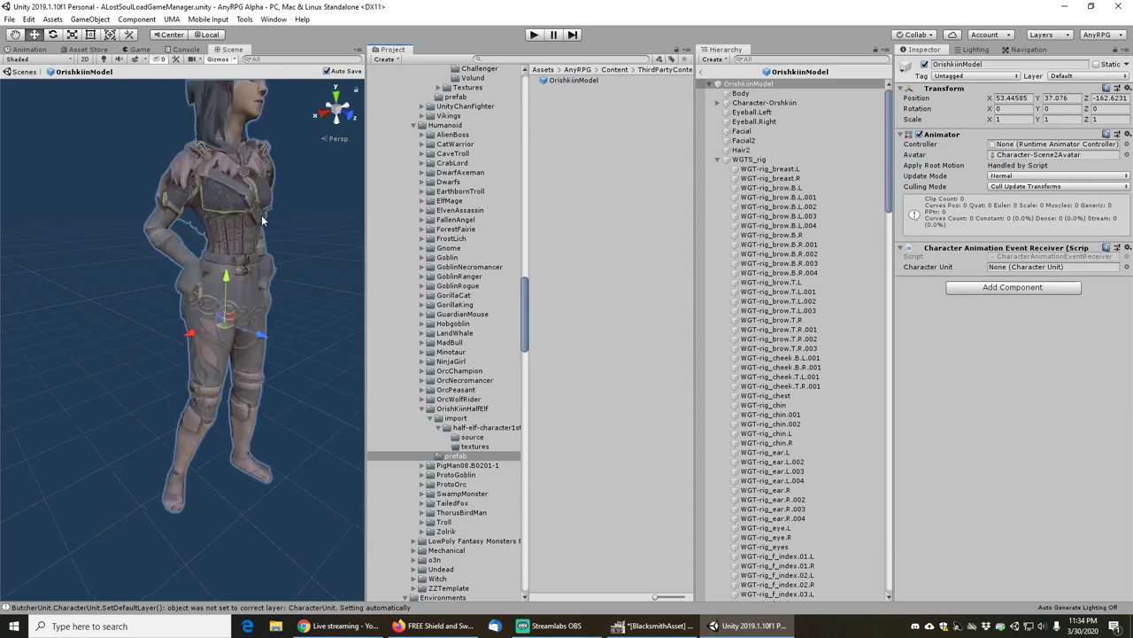
{"action": "middle_click_drag", "start_coordinate": [258, 213], "coordinate": [211, 298]}
{"action": "left_click_drag", "start_coordinate": [211, 292], "coordinate": [124, 293], "text": "alt"}
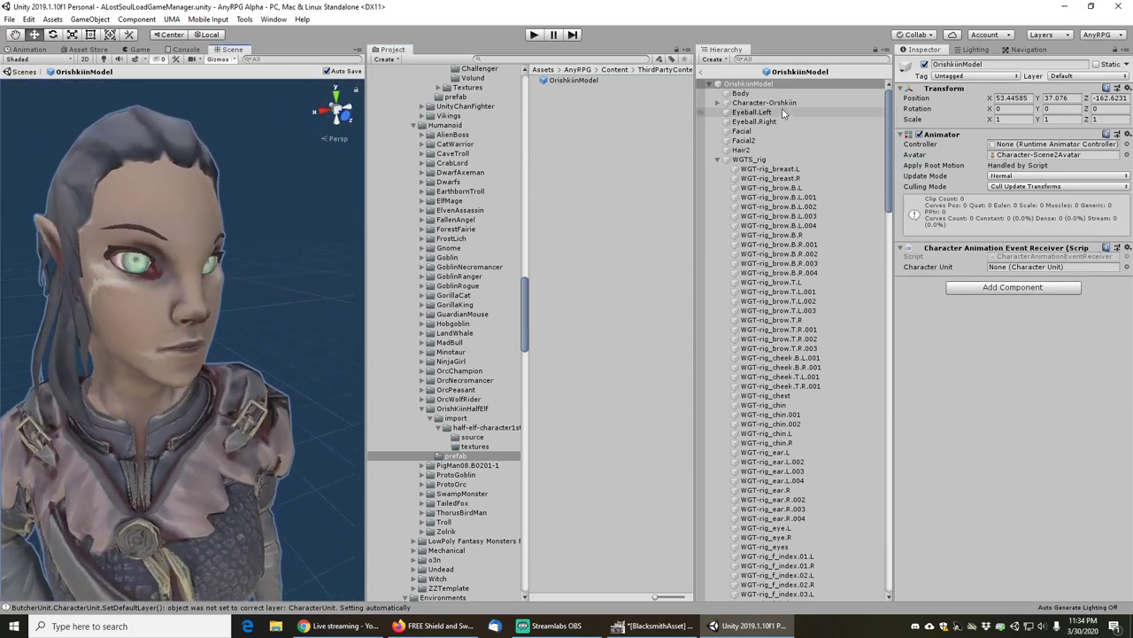
- Collapse the WGTS_rig group, inspect the Facial and Facial2 meshes, and open the material assigned to Facial2
{"action": "left_click", "coordinate": [717, 159]}
{"action": "left_click", "coordinate": [742, 131]}
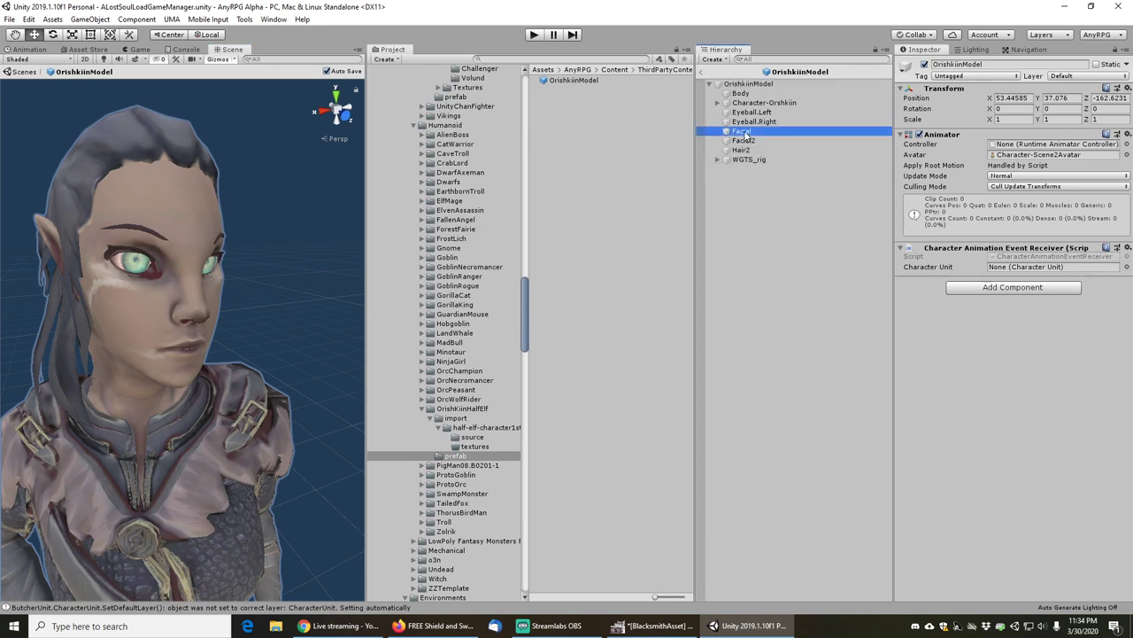
{"action": "left_click", "coordinate": [743, 141]}
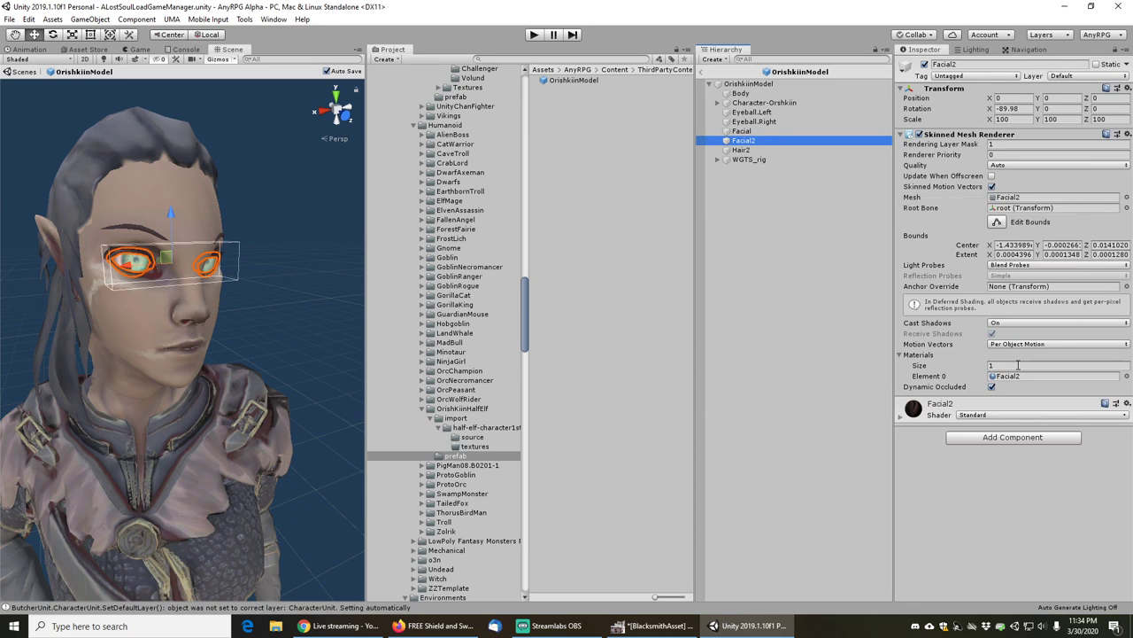
{"action": "double_click", "coordinate": [1010, 376]}
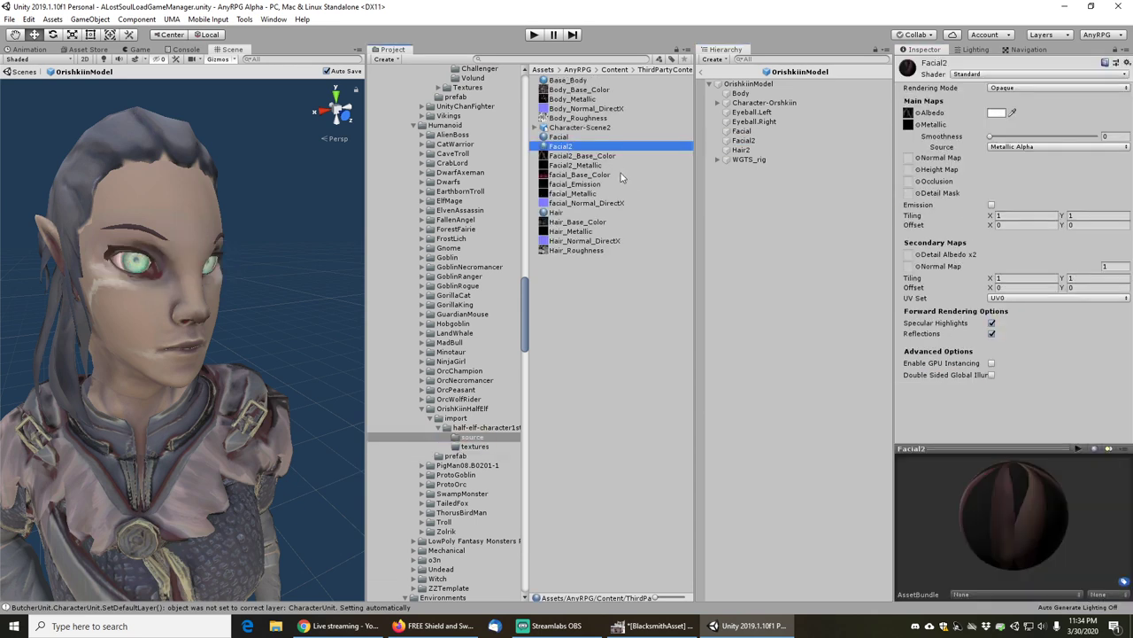
- Check the Facial2 material's albedo colour, and examine the Facial material with its preview sphere rotated
{"action": "left_click", "coordinate": [997, 113]}
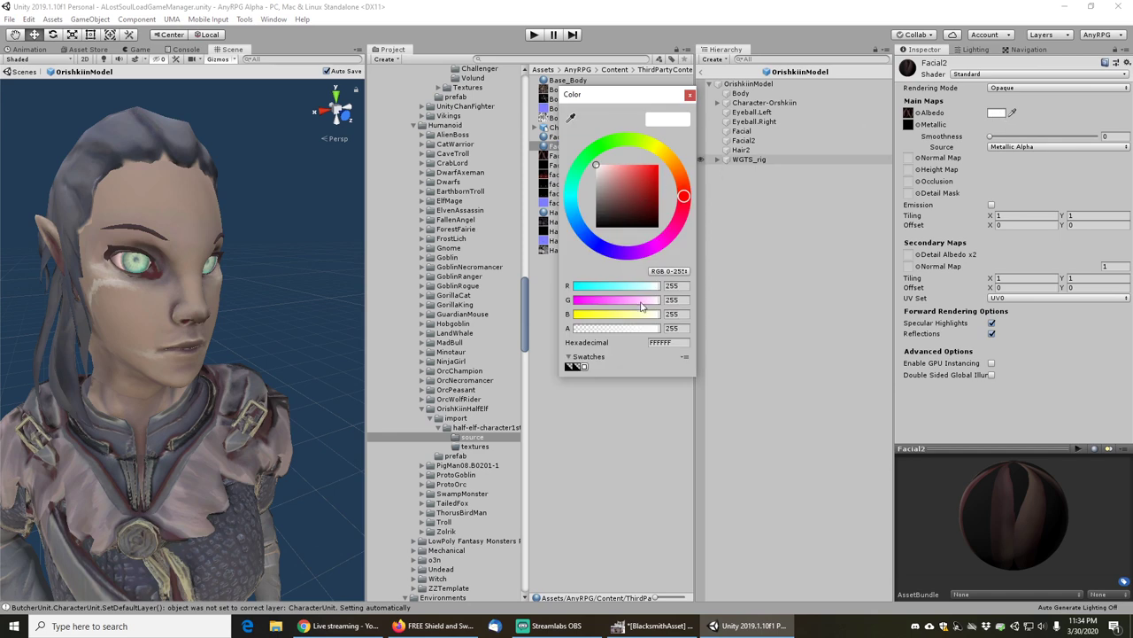
{"action": "left_click", "coordinate": [689, 94]}
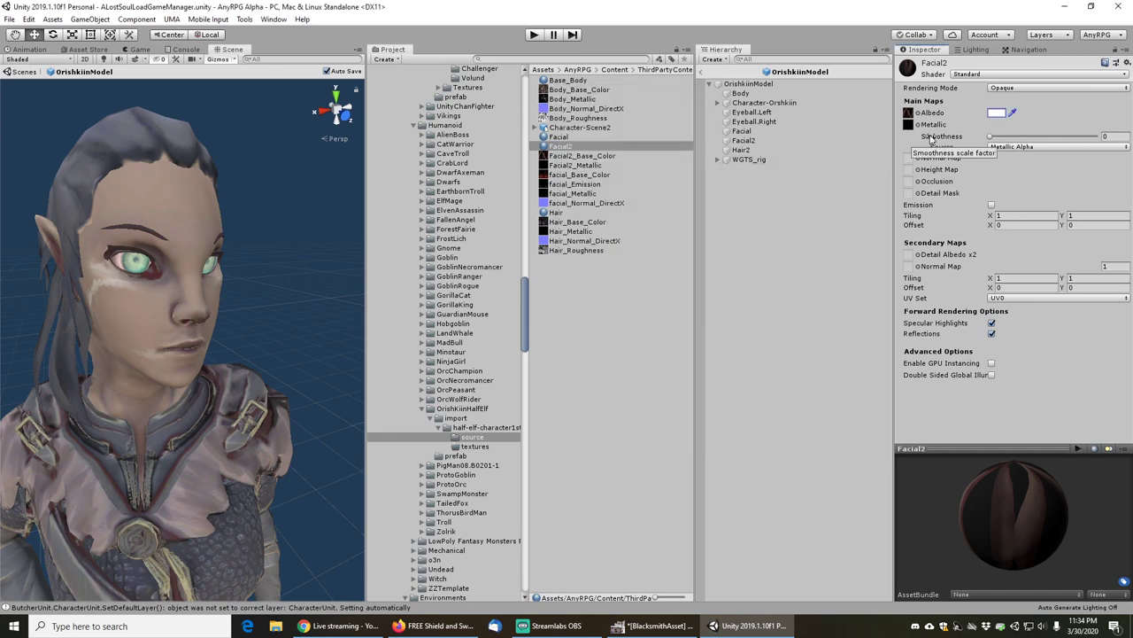
{"action": "scroll", "coordinate": [172, 243], "scroll_direction": "up", "scroll_amount": 3}
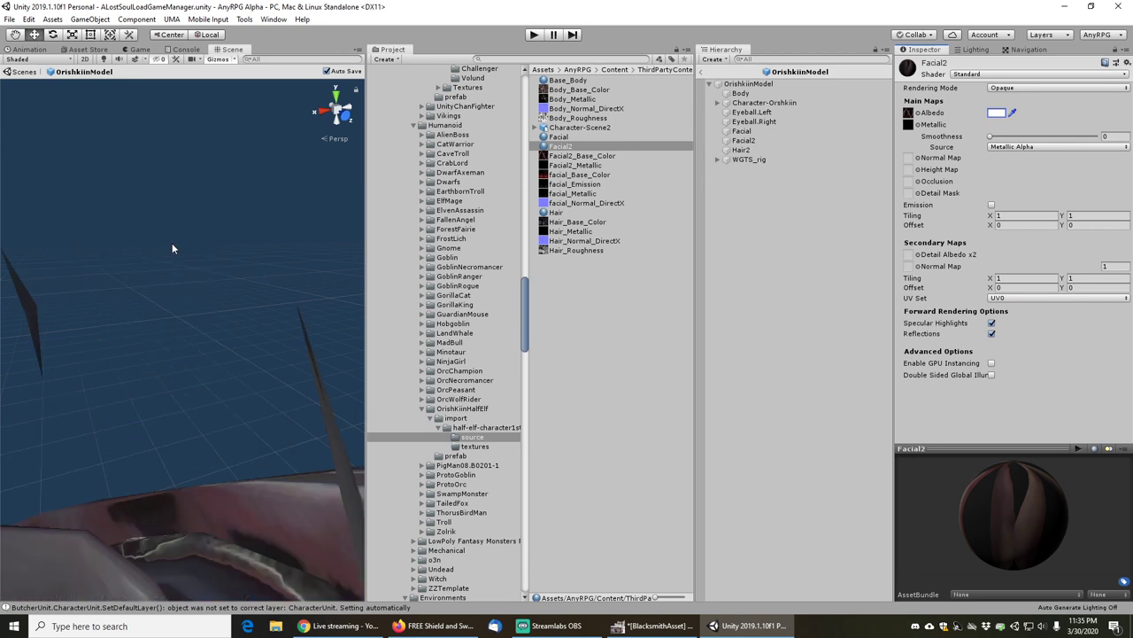
{"action": "scroll", "coordinate": [171, 243], "scroll_direction": "down", "scroll_amount": 3}
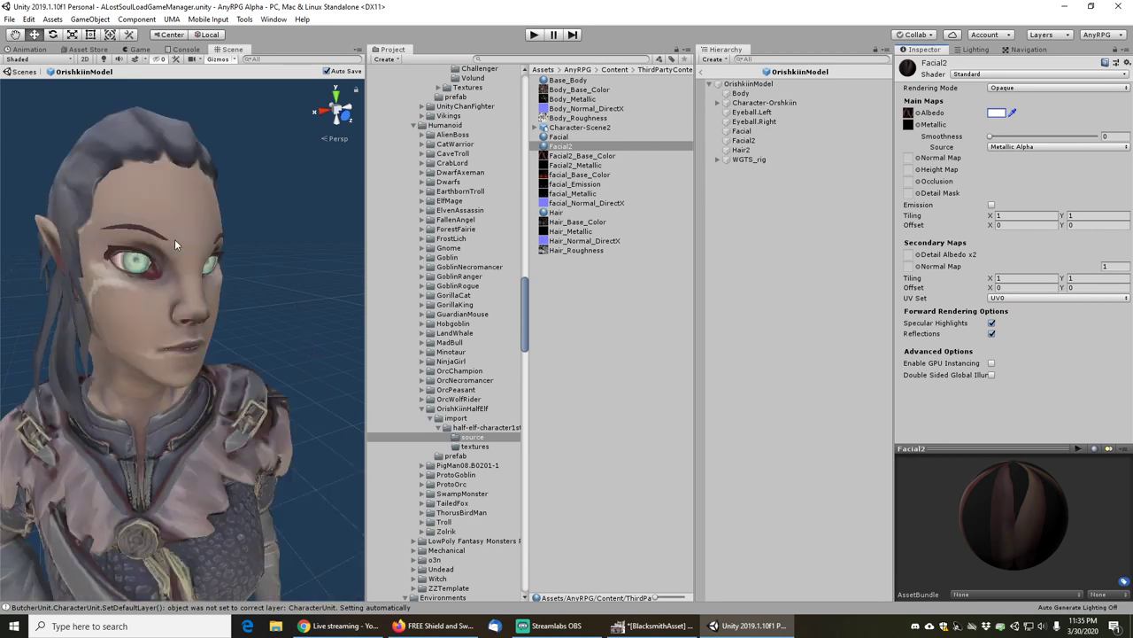
{"action": "left_click", "coordinate": [563, 137]}
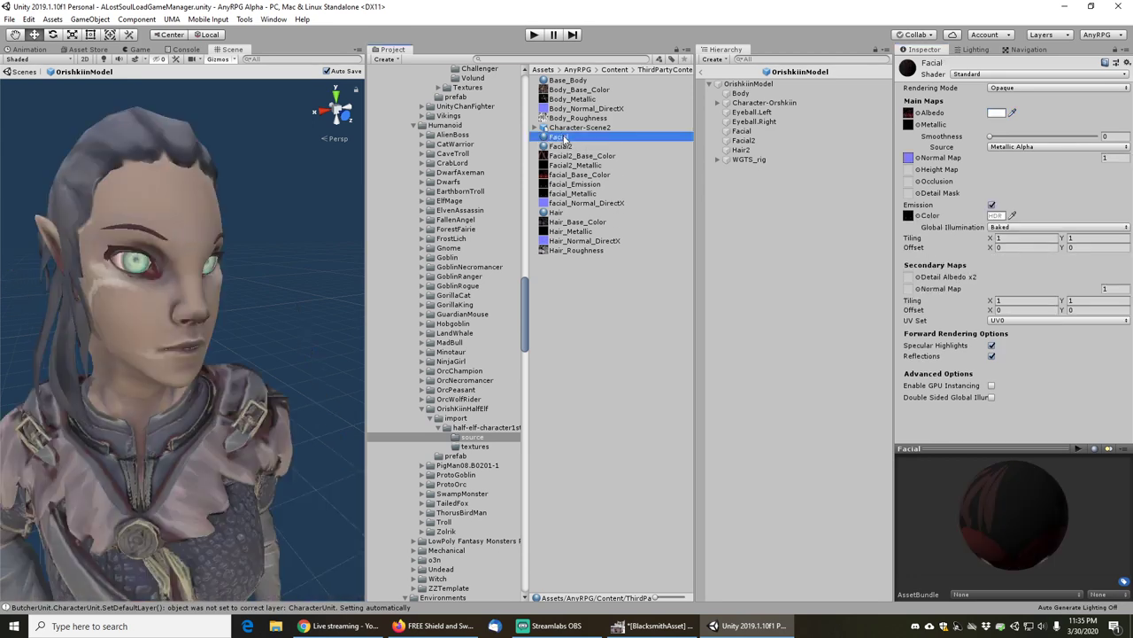
{"action": "left_click_drag", "start_coordinate": [986, 531], "coordinate": [1018, 466]}
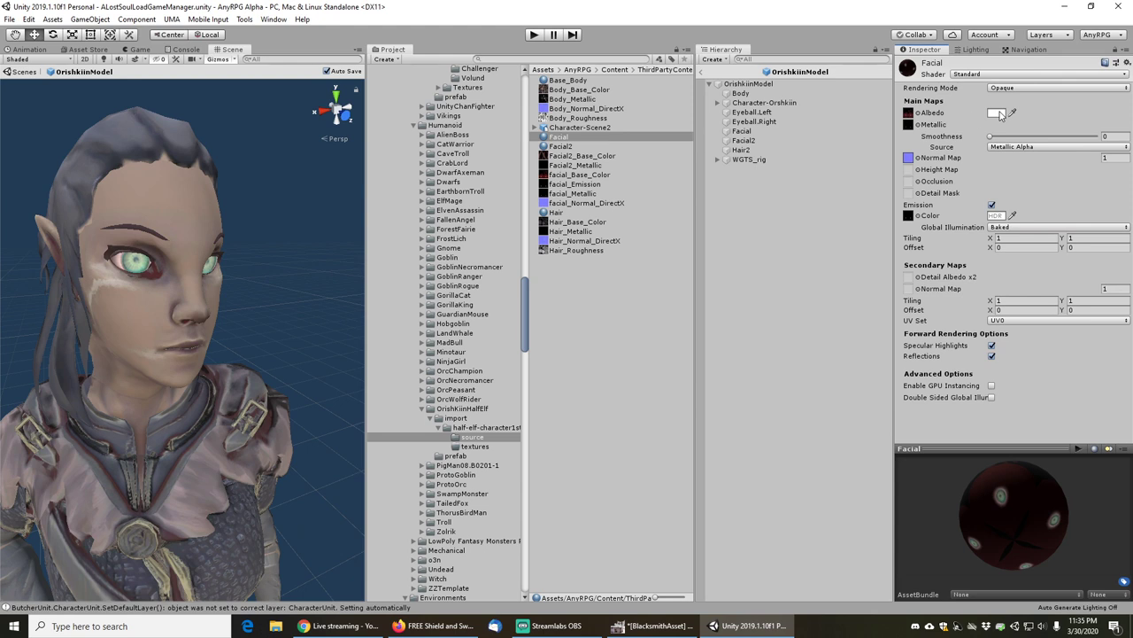
- Select the Facial, Facial2 and both eyeball meshes in turn to compare which parts of the face they cover
{"action": "left_click", "coordinate": [753, 131]}
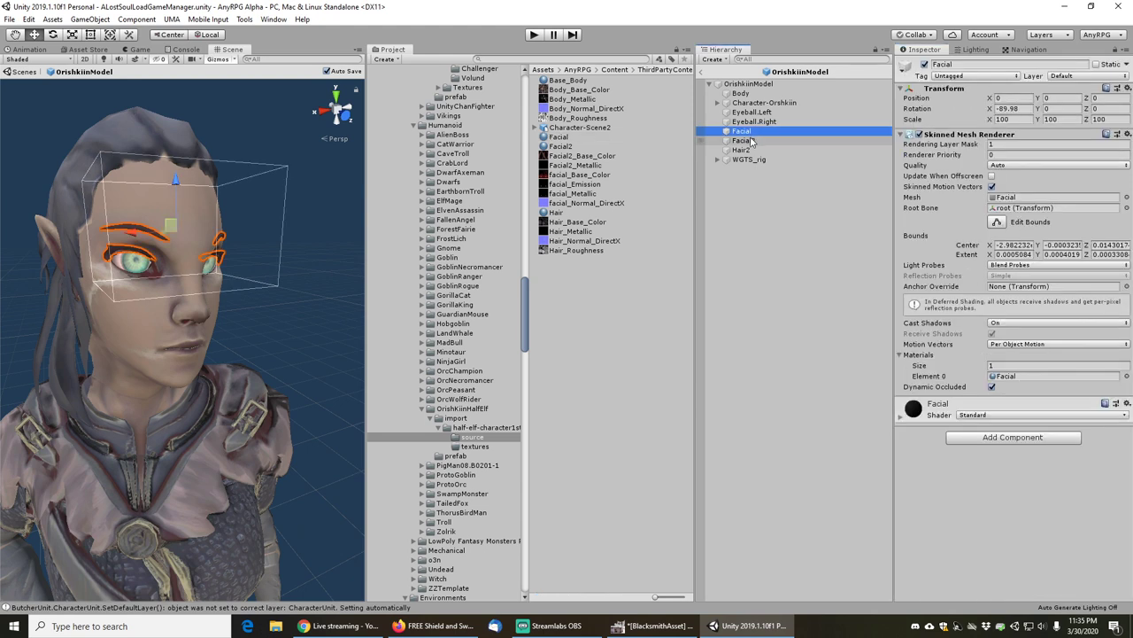
{"action": "left_click", "coordinate": [743, 141]}
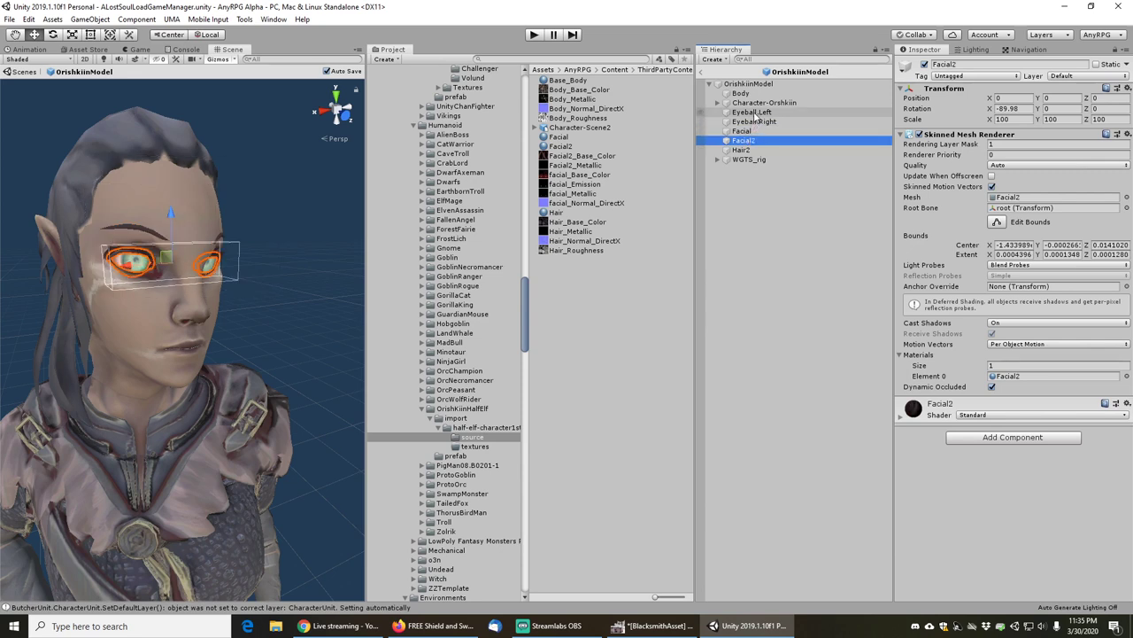
{"action": "left_click", "coordinate": [752, 112]}
{"action": "left_click", "coordinate": [754, 122]}
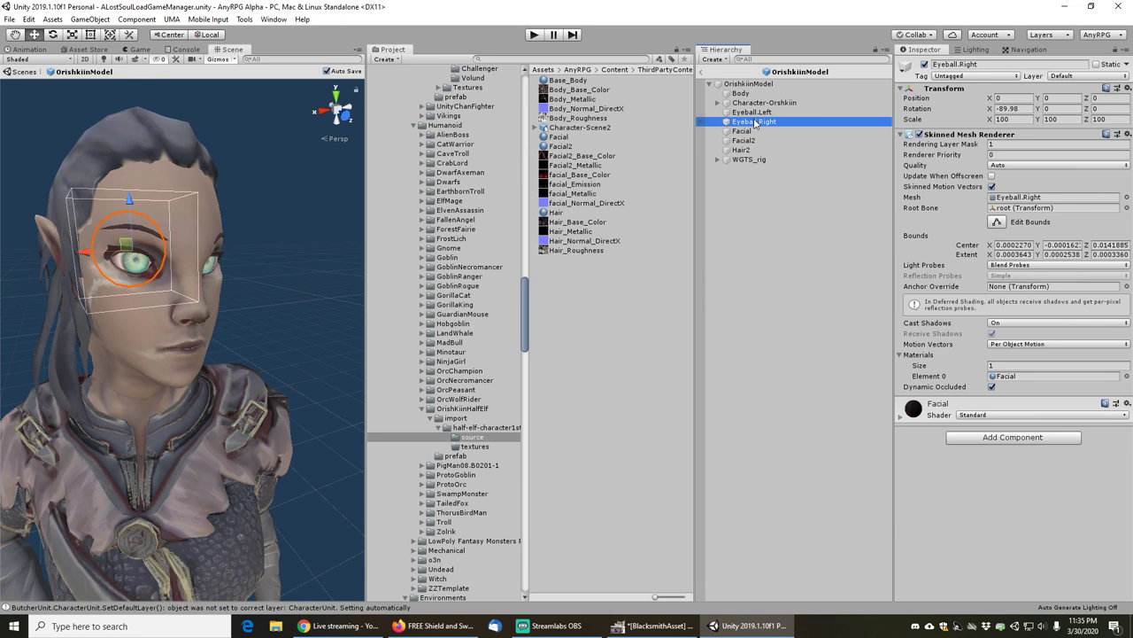
{"action": "left_click", "coordinate": [742, 130]}
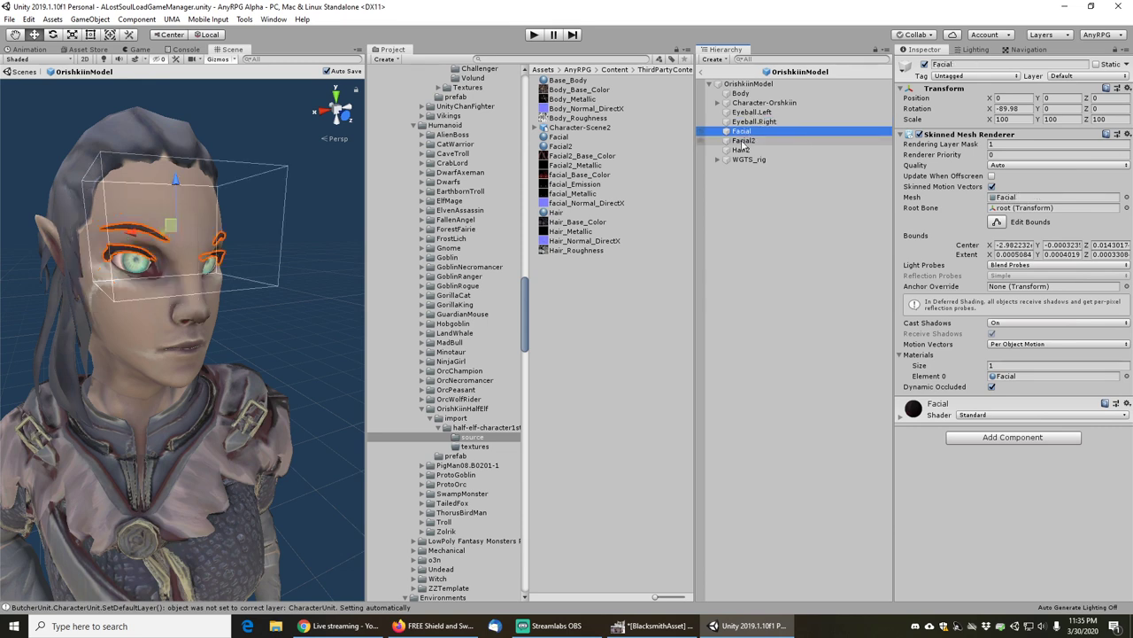
{"action": "left_click", "coordinate": [744, 140]}
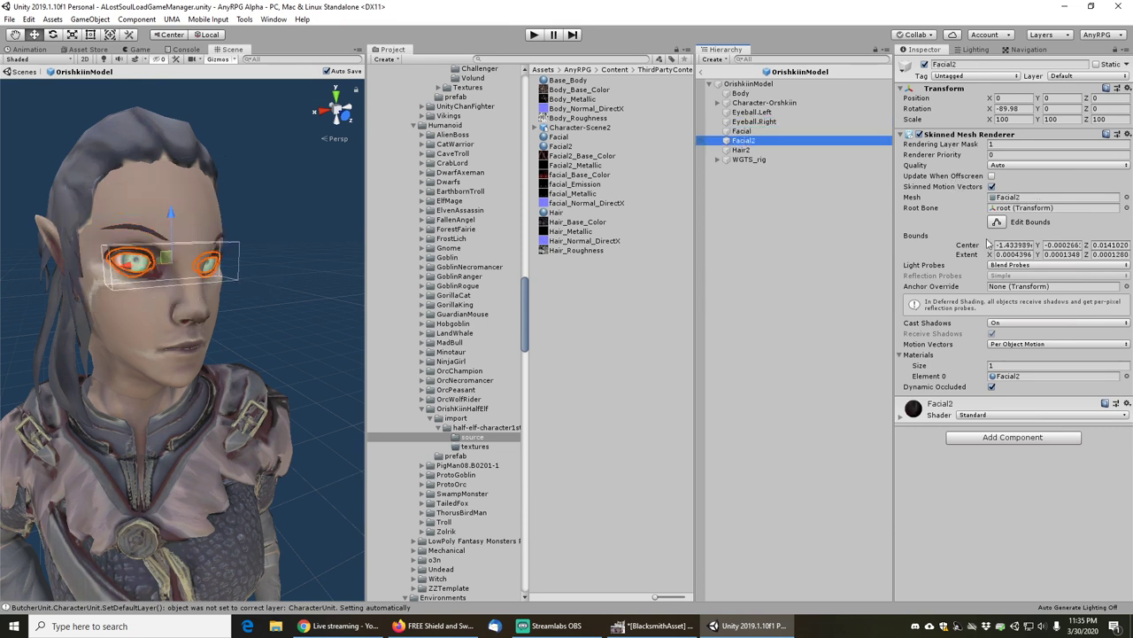
- Locate Facial2's assigned material, and try darker albedo tints on the Facial material before returning it to white
{"action": "left_click", "coordinate": [1016, 376]}
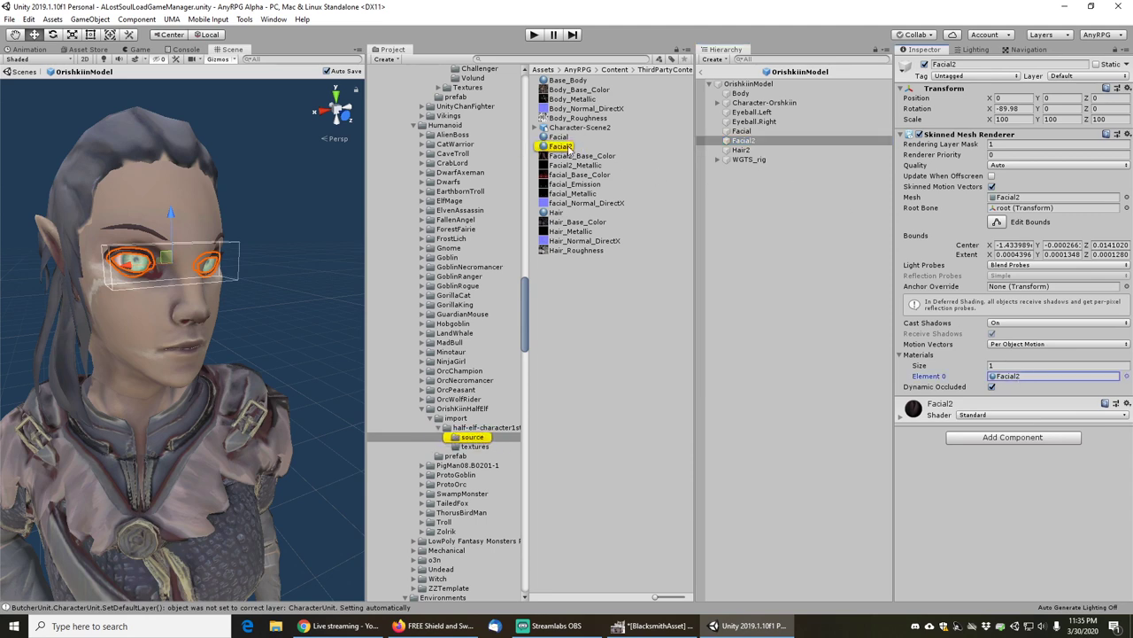
{"action": "left_click", "coordinate": [561, 137]}
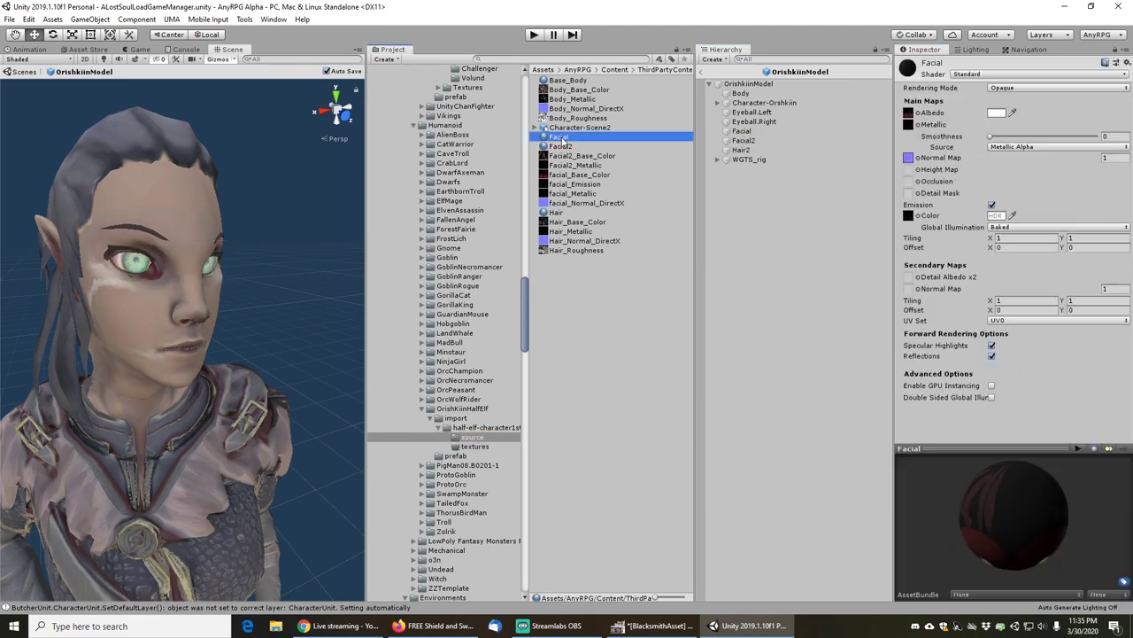
{"action": "left_click", "coordinate": [997, 113]}
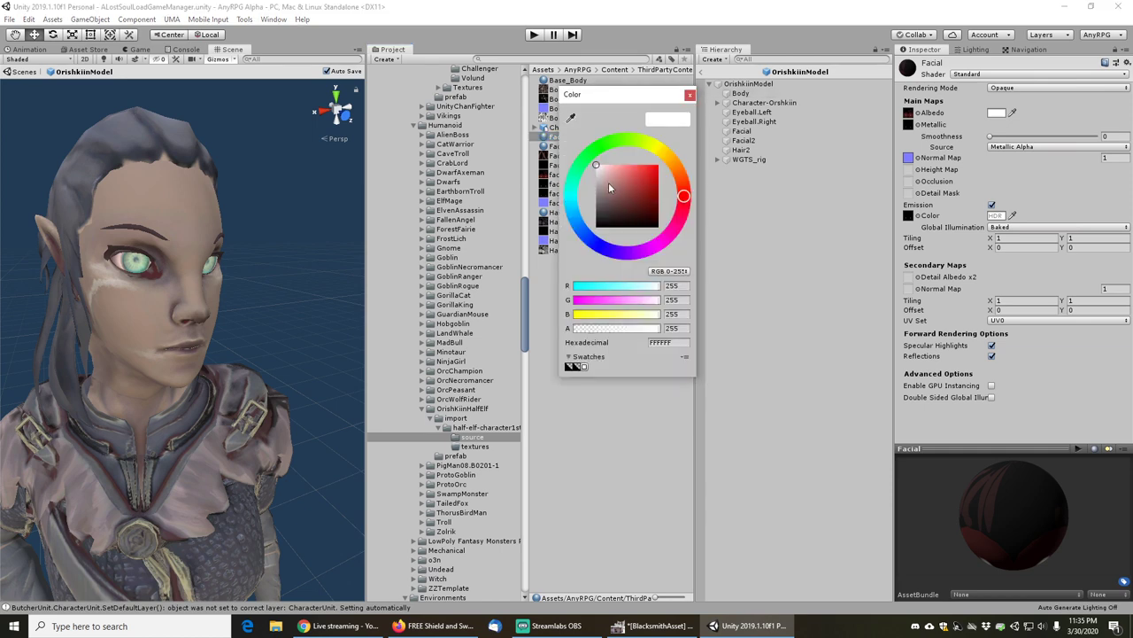
{"action": "left_click_drag", "start_coordinate": [608, 182], "coordinate": [551, 119]}
{"action": "left_click", "coordinate": [690, 96]}
- Try darker albedo tints on the Facial2 material and return the colour to white
{"action": "left_click", "coordinate": [567, 147]}
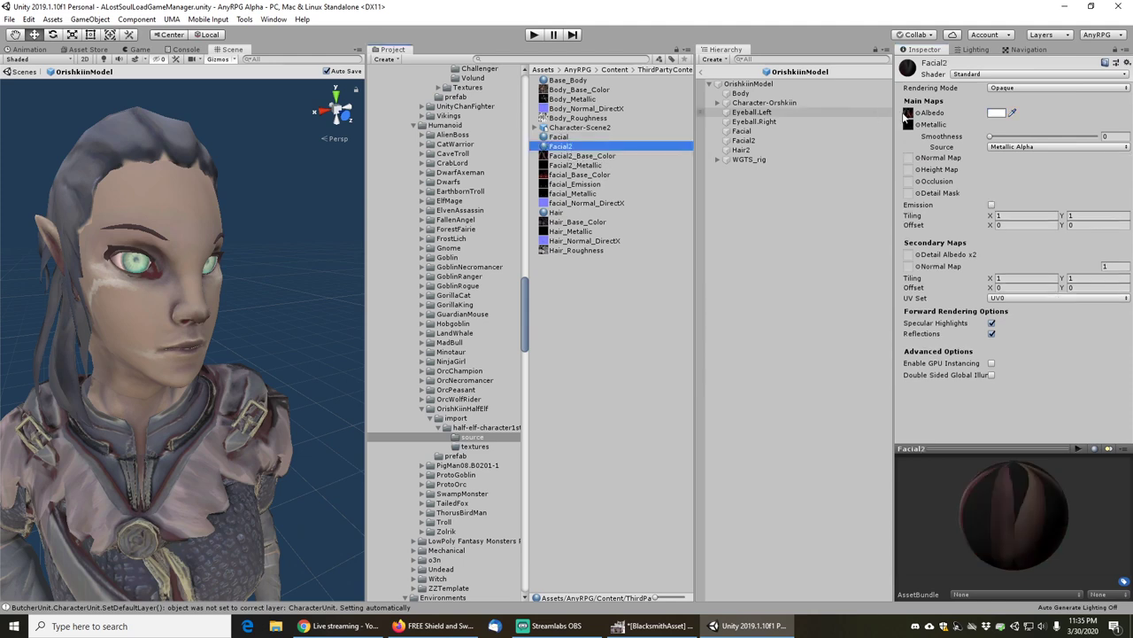
{"action": "left_click", "coordinate": [997, 114]}
{"action": "left_click_drag", "start_coordinate": [610, 183], "coordinate": [522, 116]}
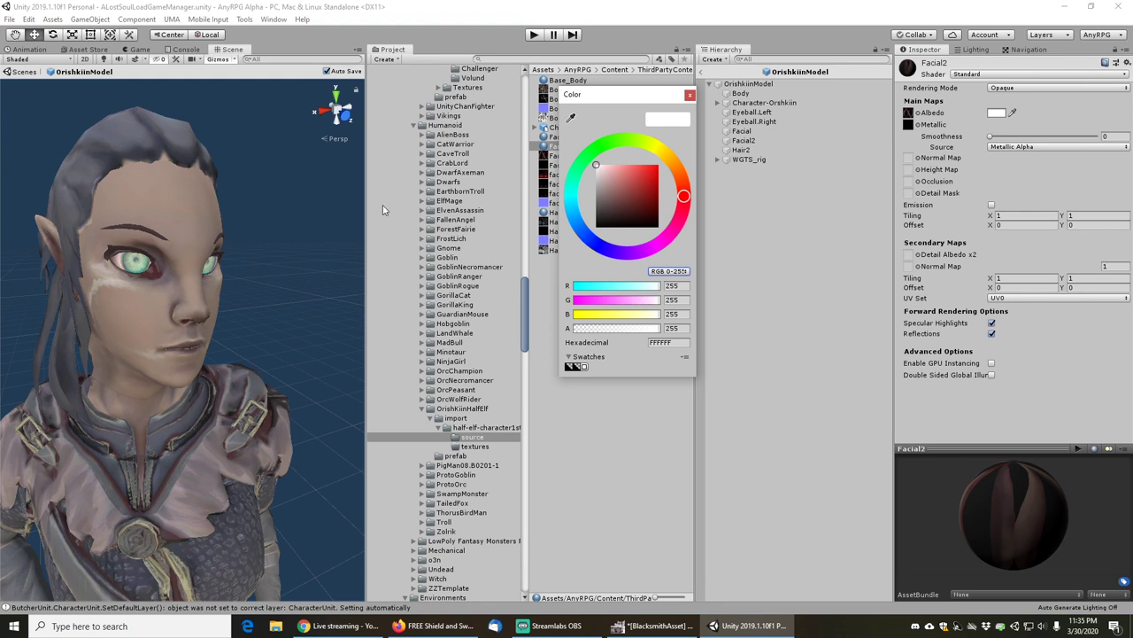
{"action": "left_click", "coordinate": [690, 95]}
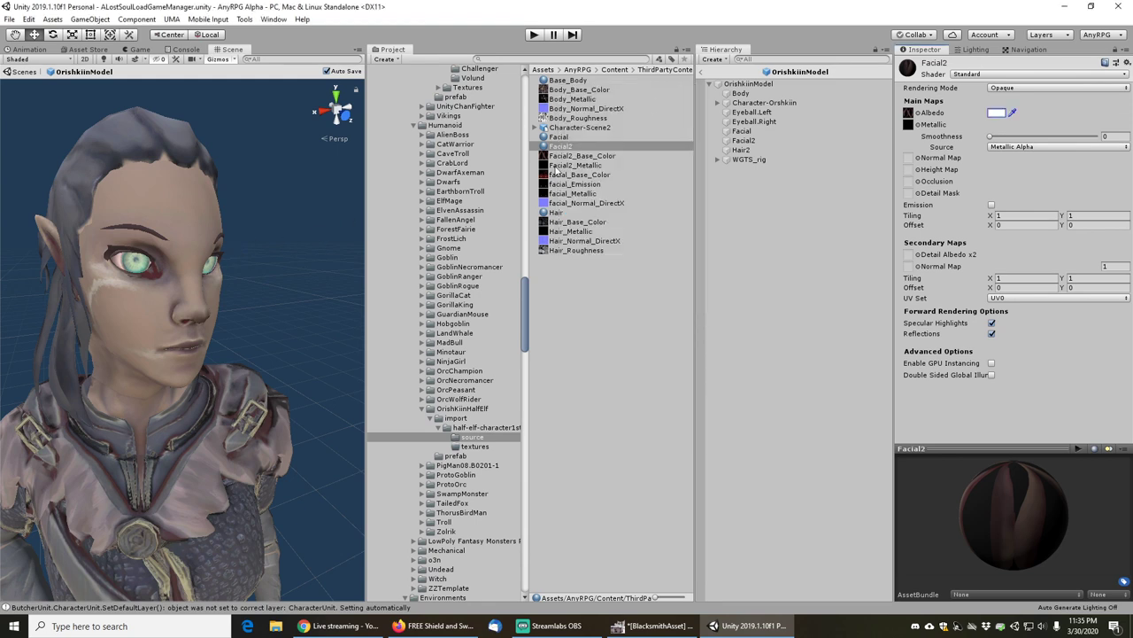
- View the half-elf from farther away and close up, and check the materials on her left and right eyeballs
{"action": "scroll", "coordinate": [148, 345], "scroll_direction": "down", "scroll_amount": 1}
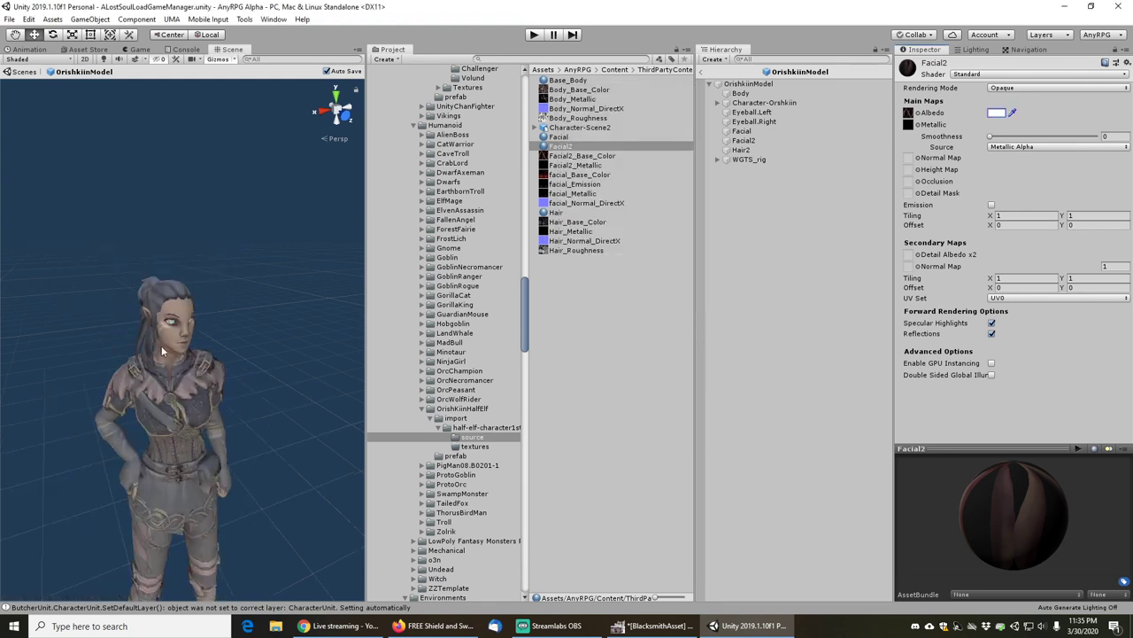
{"action": "scroll", "coordinate": [161, 345], "scroll_direction": "up", "scroll_amount": 1}
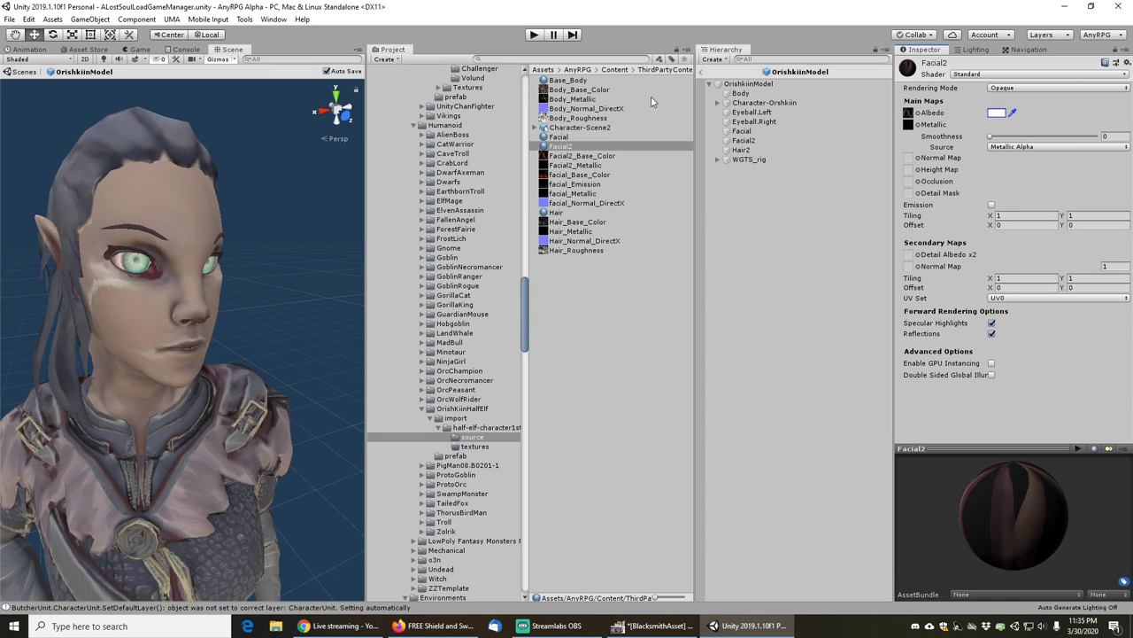
{"action": "left_click", "coordinate": [749, 112]}
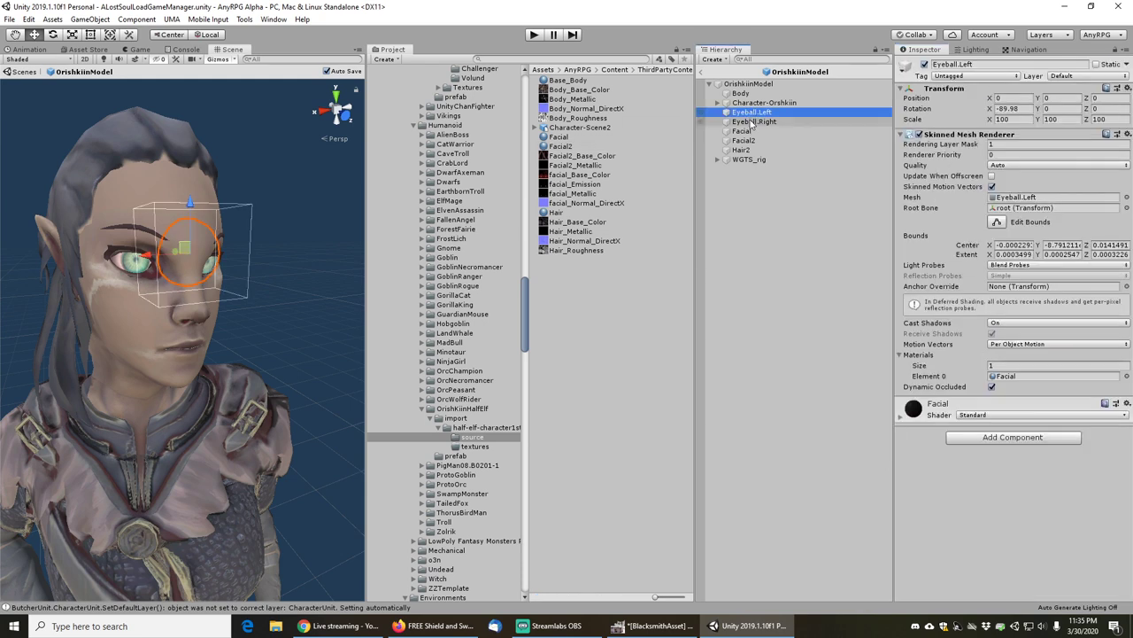
{"action": "left_click", "coordinate": [753, 123]}
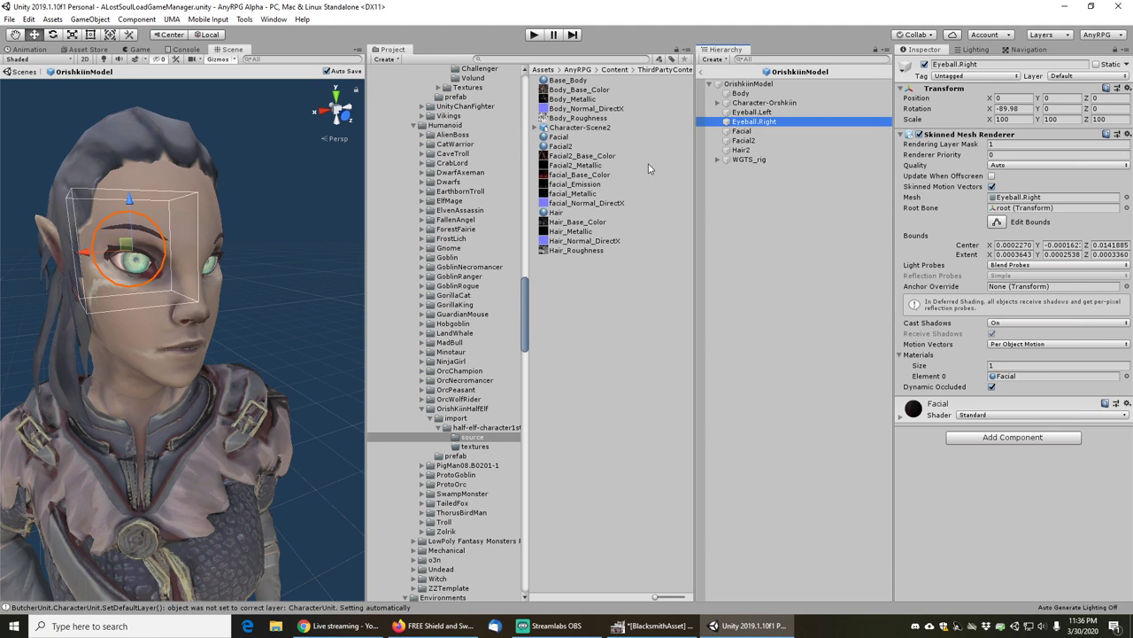
- Search the project assets for "noble" and select the noble craftsman model
{"action": "left_click", "coordinate": [613, 58]}
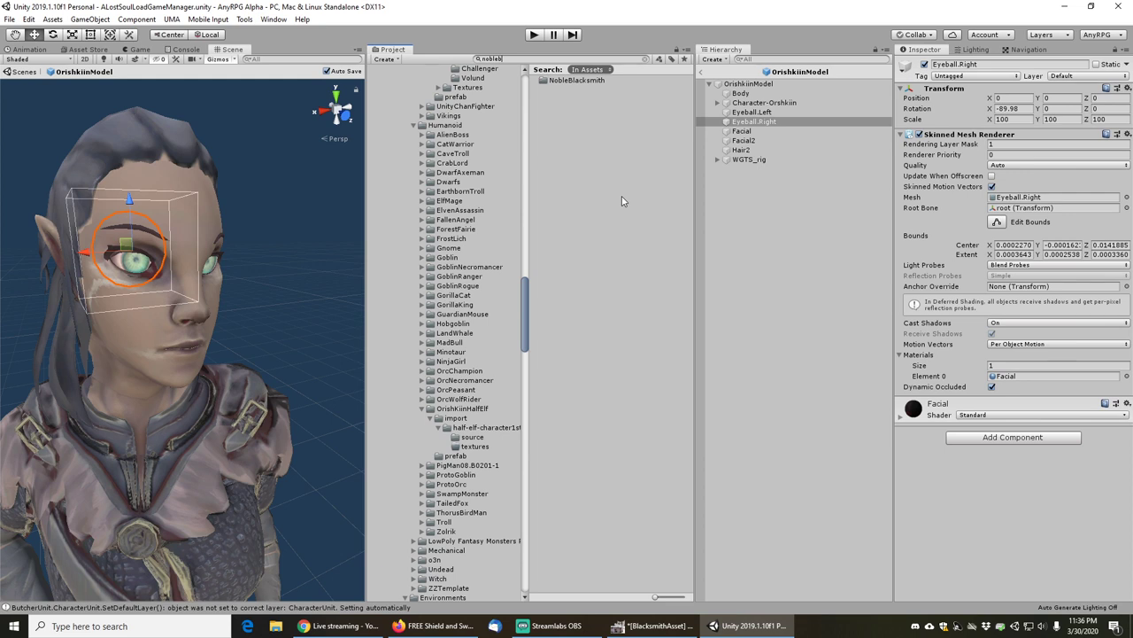
{"action": "key", "text": "BackSpace"}
{"action": "key", "text": "BackSpace"}
{"action": "left_click", "coordinate": [580, 118]}
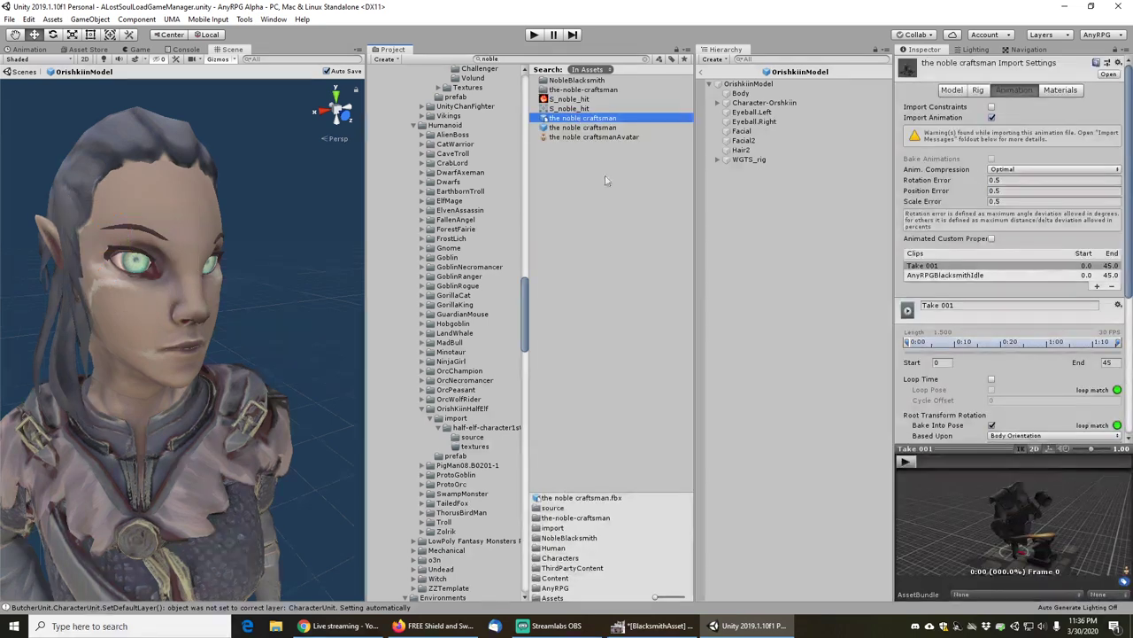
- Play the noble craftsman's Take 001 clip in an enlarged preview, and preview its AnyRPGBlacksmithIdle clip
{"action": "right_click", "coordinate": [935, 450]}
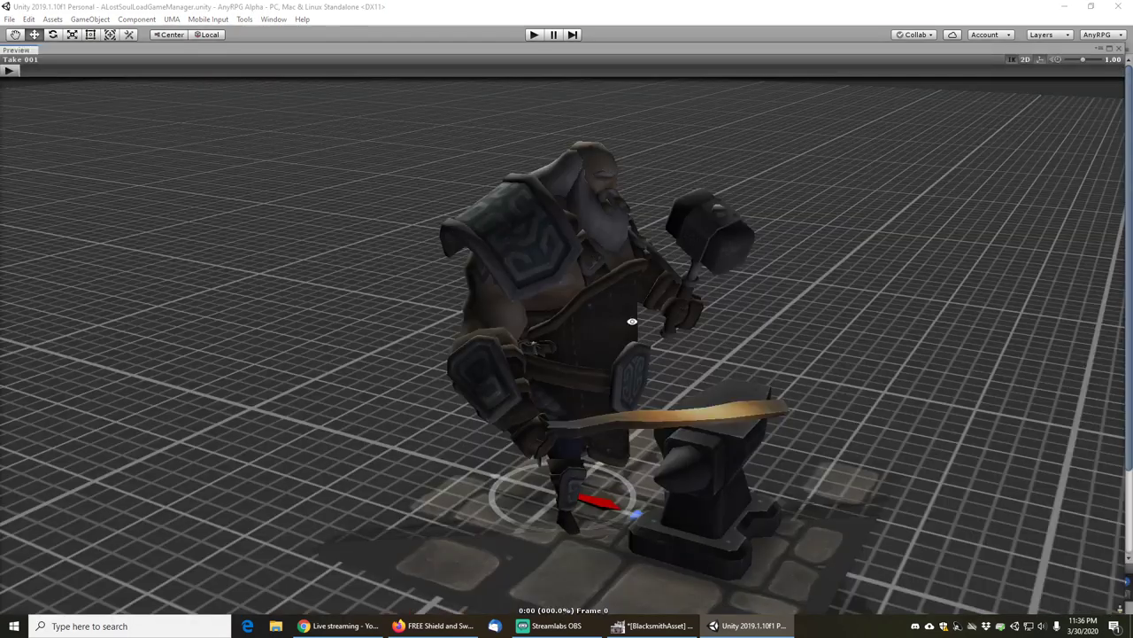
{"action": "left_click", "coordinate": [11, 70]}
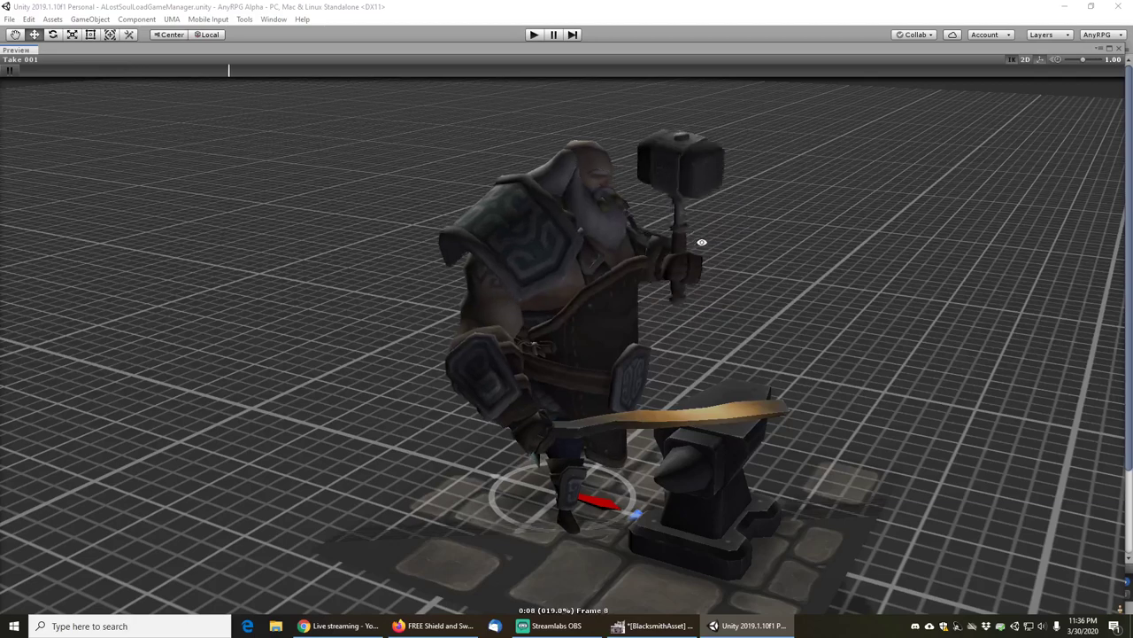
{"action": "left_click", "coordinate": [10, 70]}
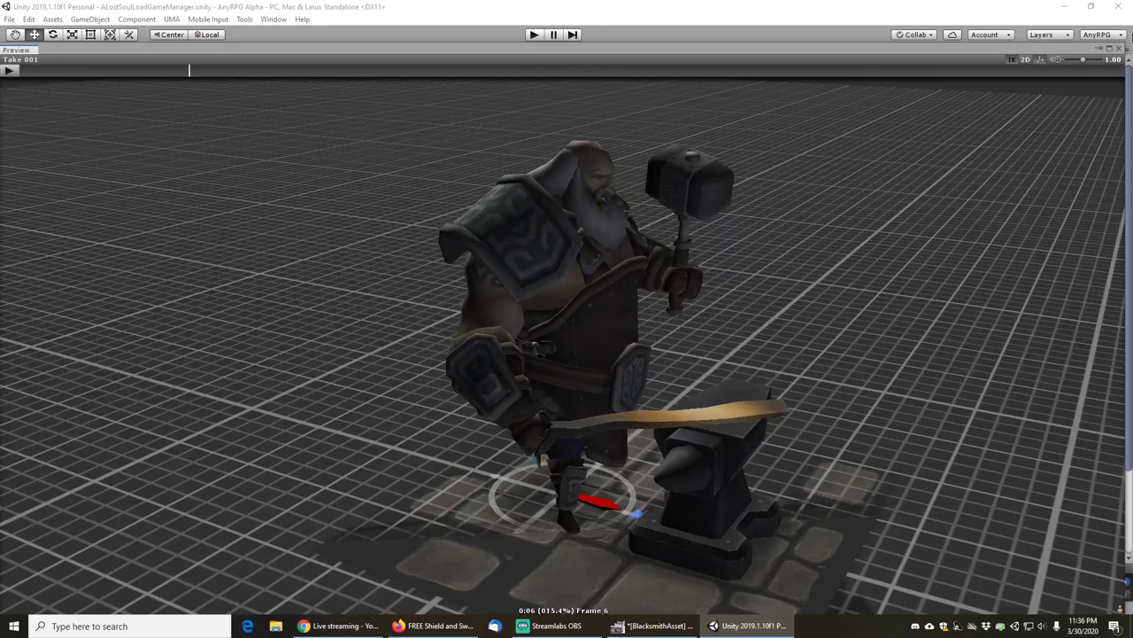
{"action": "left_click", "coordinate": [1120, 50]}
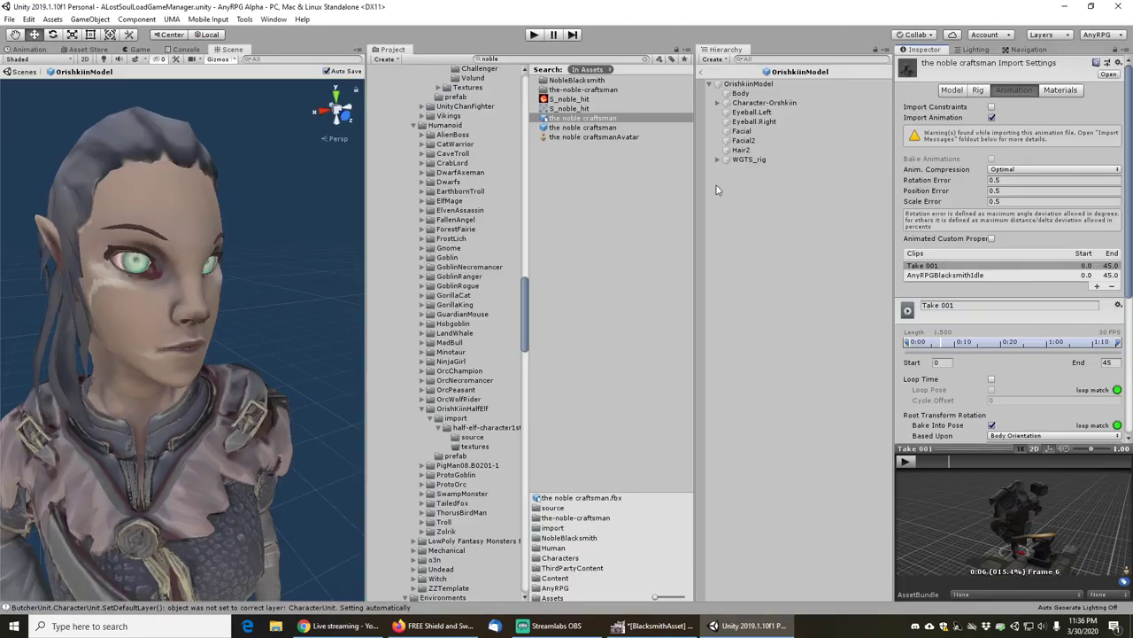
{"action": "left_click", "coordinate": [966, 277]}
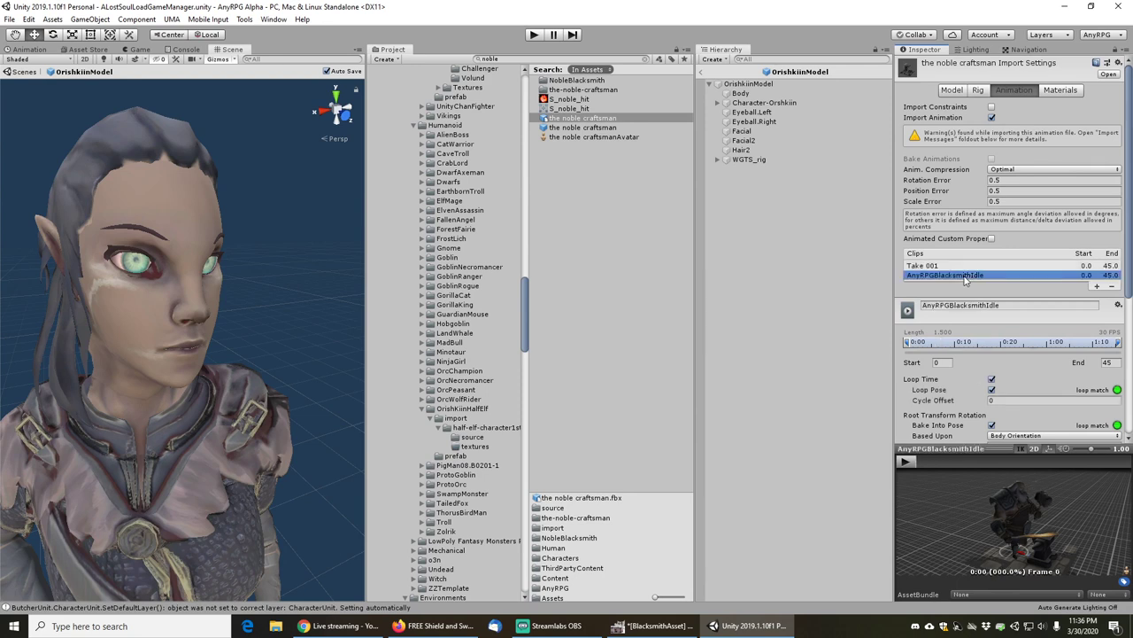
{"action": "left_click", "coordinate": [906, 461]}
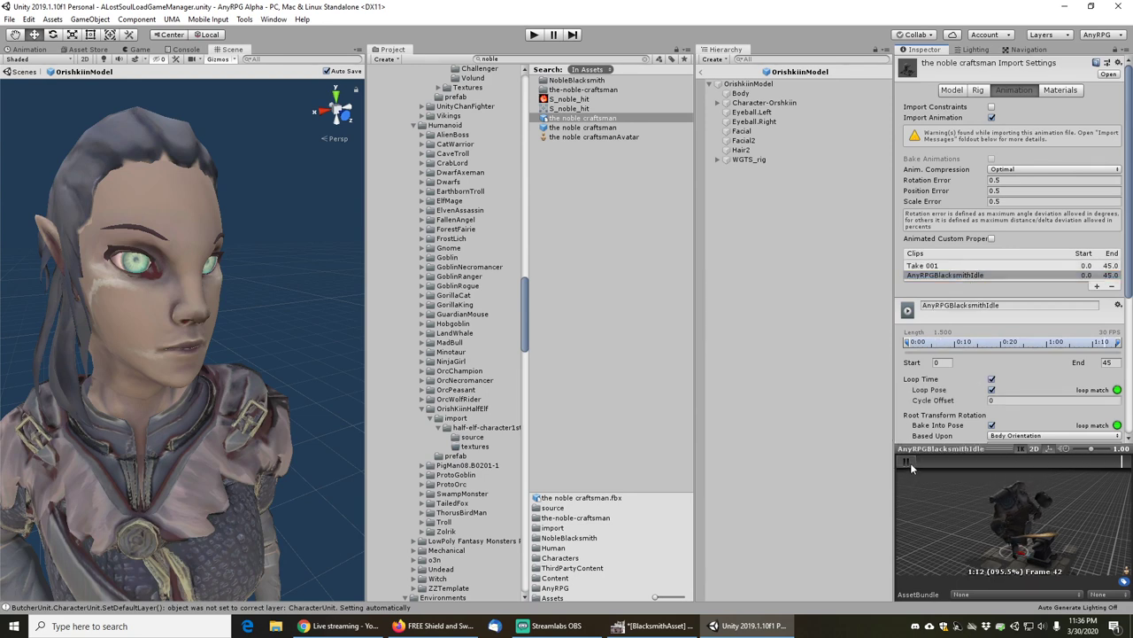
{"action": "left_click", "coordinate": [906, 462]}
- Change the noble craftsman's rig animation type to Generic and apply the import settings
{"action": "left_click", "coordinate": [978, 92]}
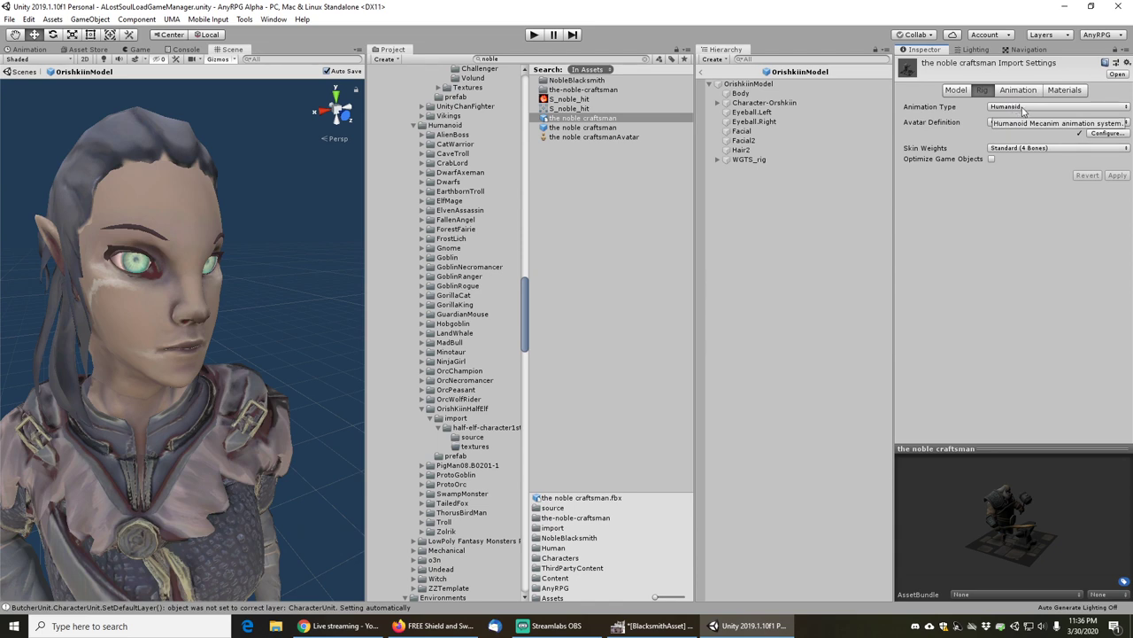
{"action": "left_click", "coordinate": [1014, 107]}
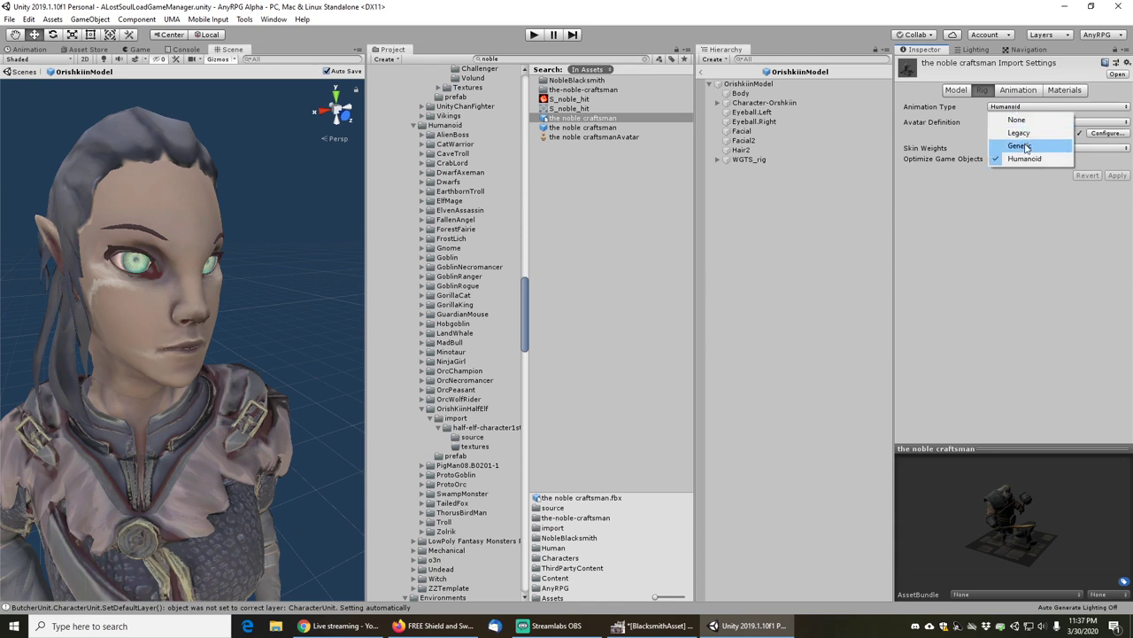
{"action": "left_click", "coordinate": [1020, 145]}
{"action": "key", "text": "ctrl+s"}
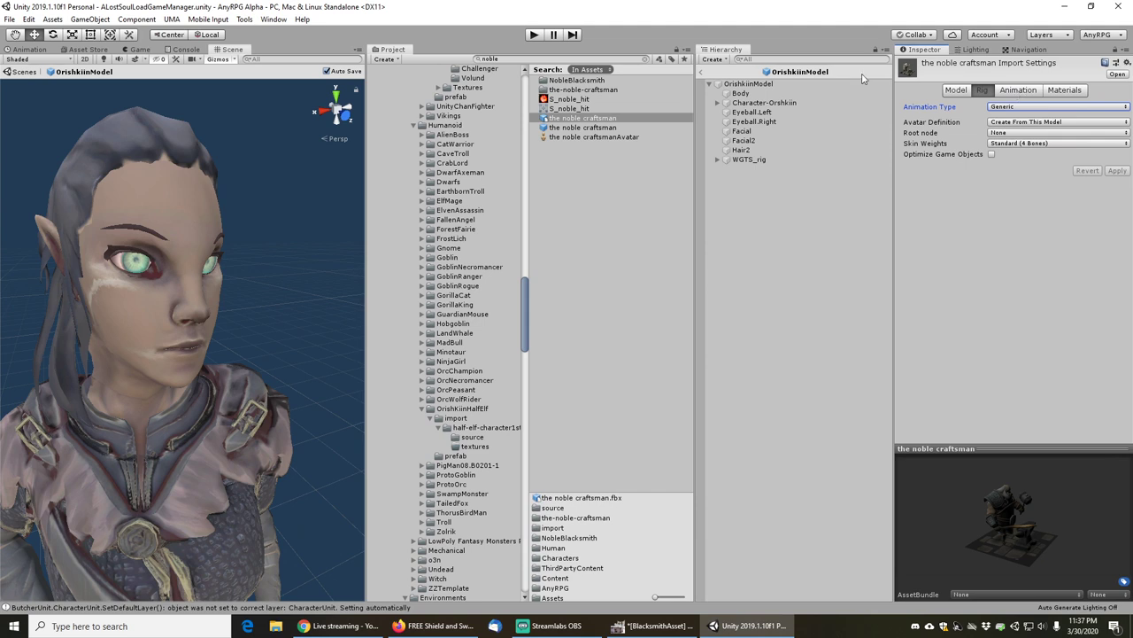
- Leave the OrishkiinModel prefab, search the assets for "challenger", and open the AnyRPGChallenger_body prefab for editing
{"action": "left_click", "coordinate": [577, 59]}
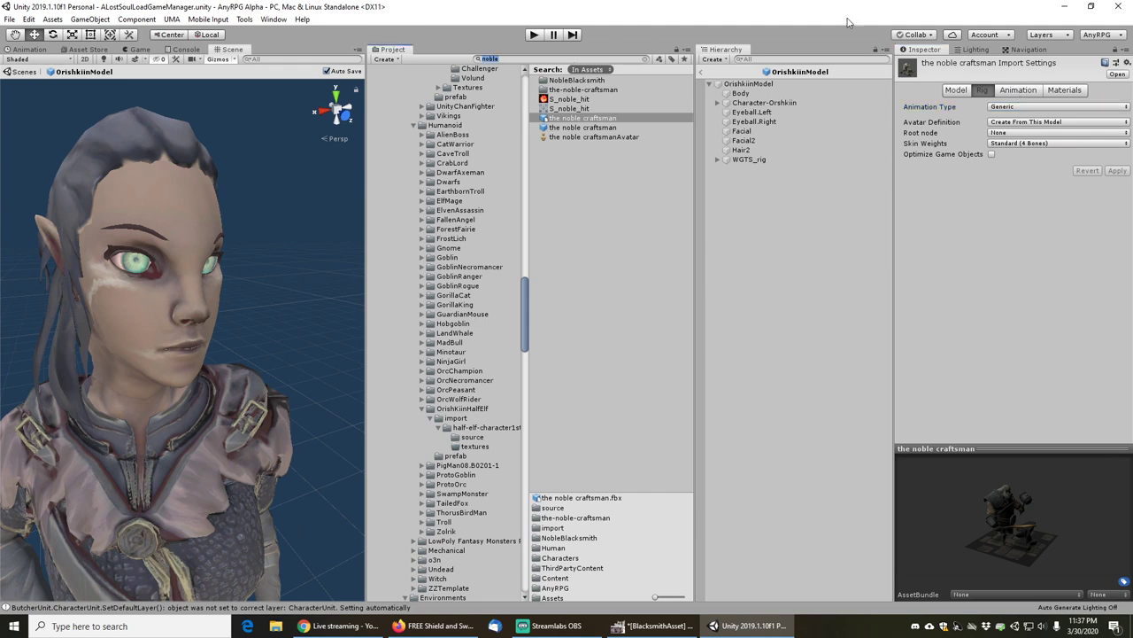
{"action": "left_click", "coordinate": [700, 72]}
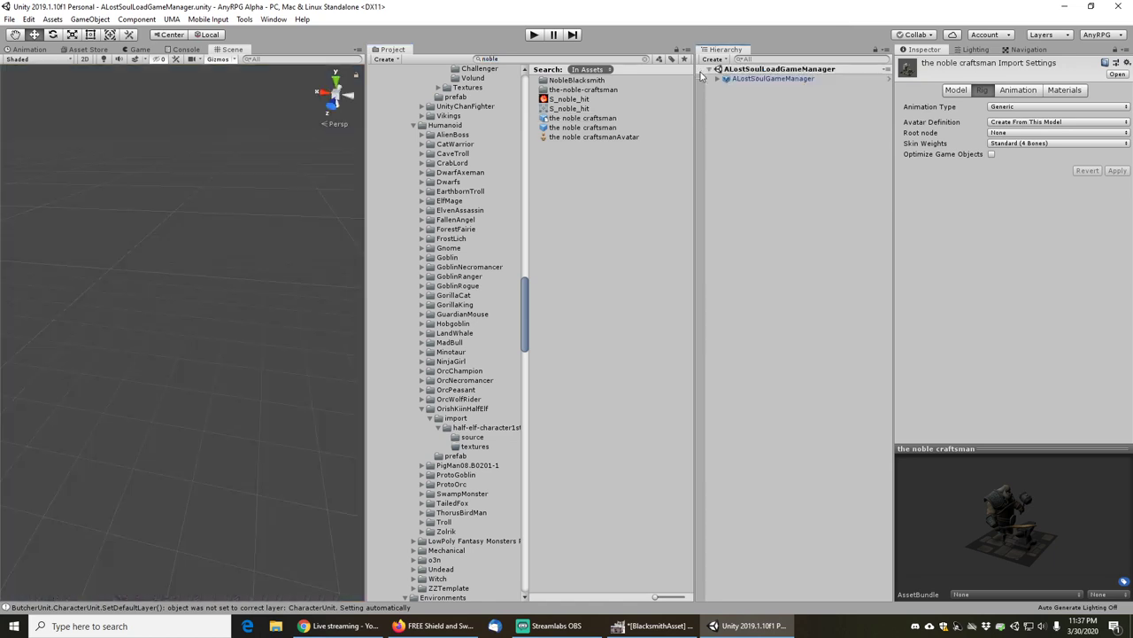
{"action": "left_click", "coordinate": [524, 58]}
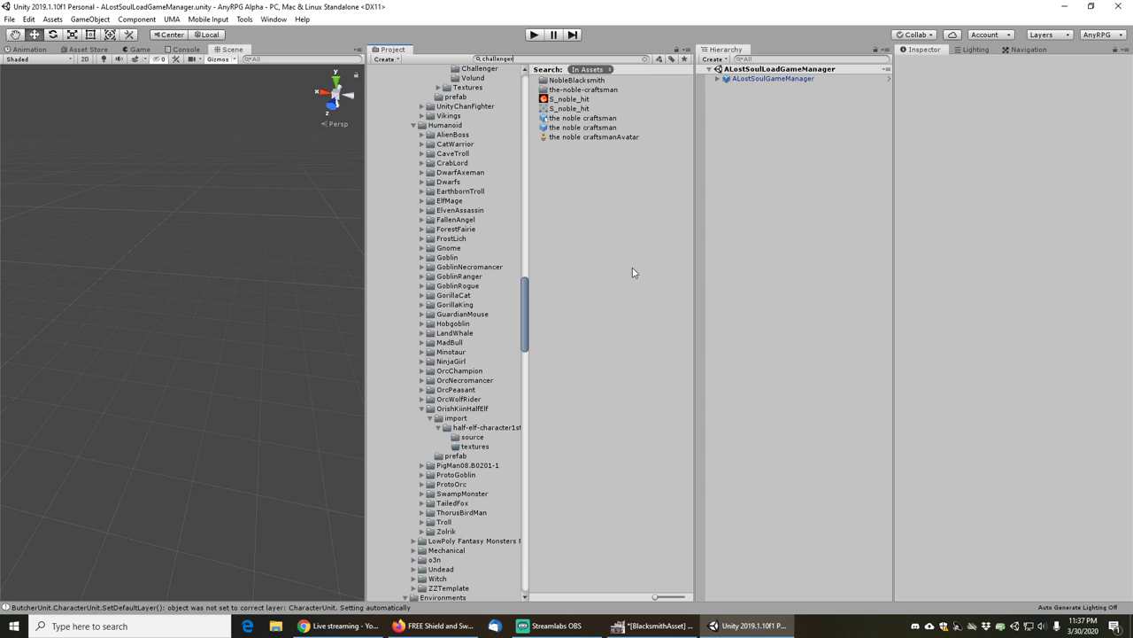
{"action": "left_click", "coordinate": [602, 109]}
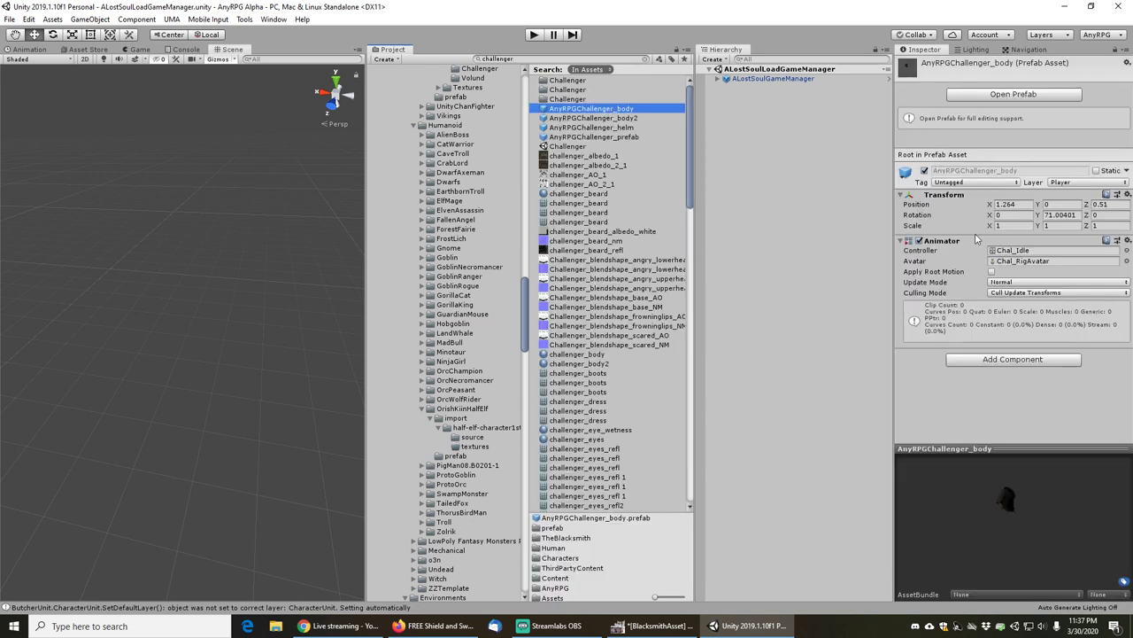
{"action": "left_click", "coordinate": [998, 96]}
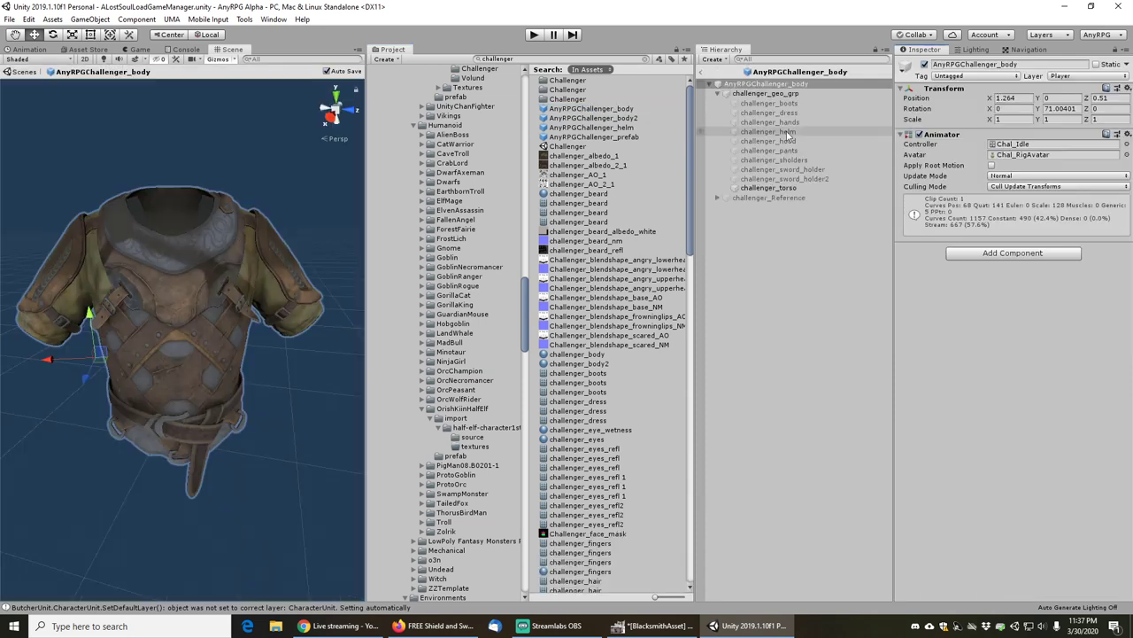
- Set the Animator controller on the AnyRPGChallenger_body prefab to None
{"action": "left_click", "coordinate": [1125, 145]}
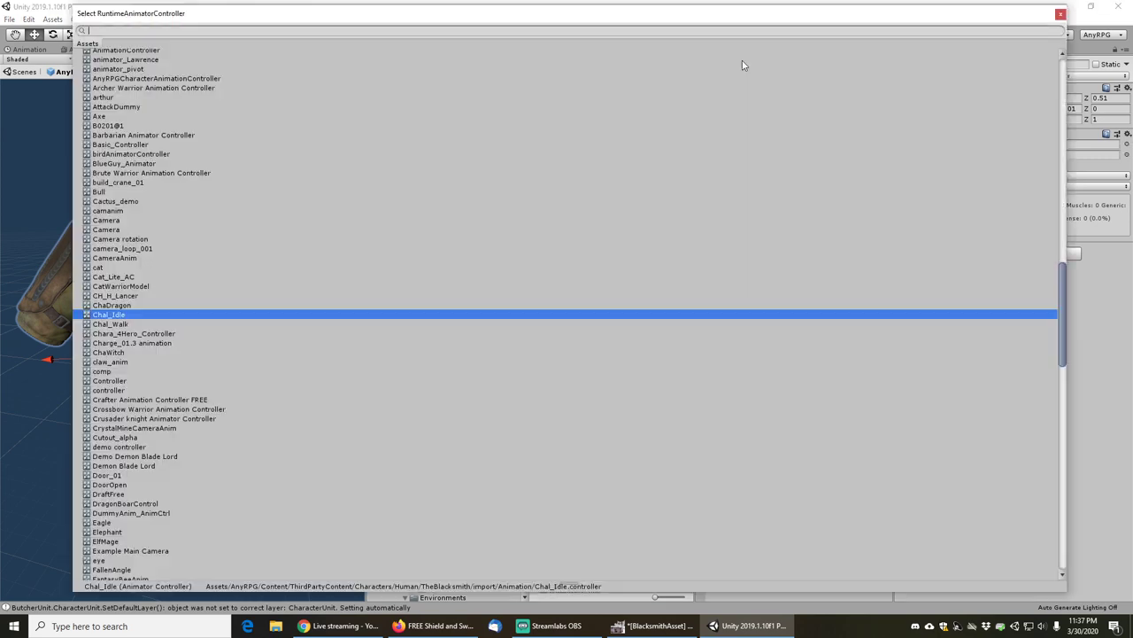
{"action": "left_click_drag", "start_coordinate": [1066, 290], "coordinate": [1062, 71]}
{"action": "left_click", "coordinate": [100, 54]}
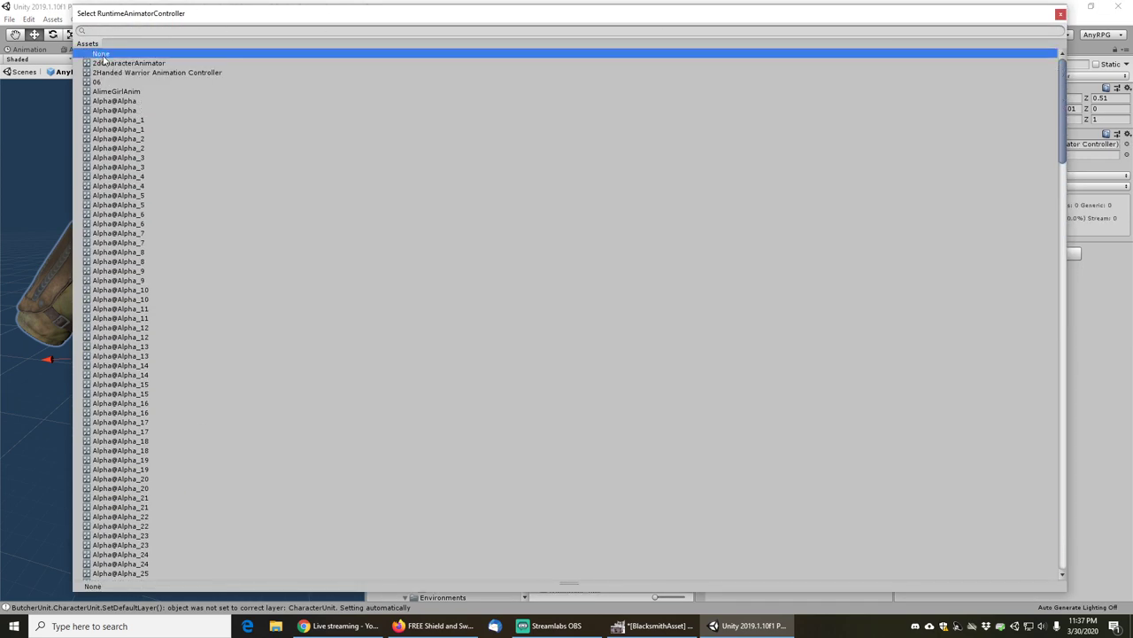
{"action": "left_click", "coordinate": [101, 56]}
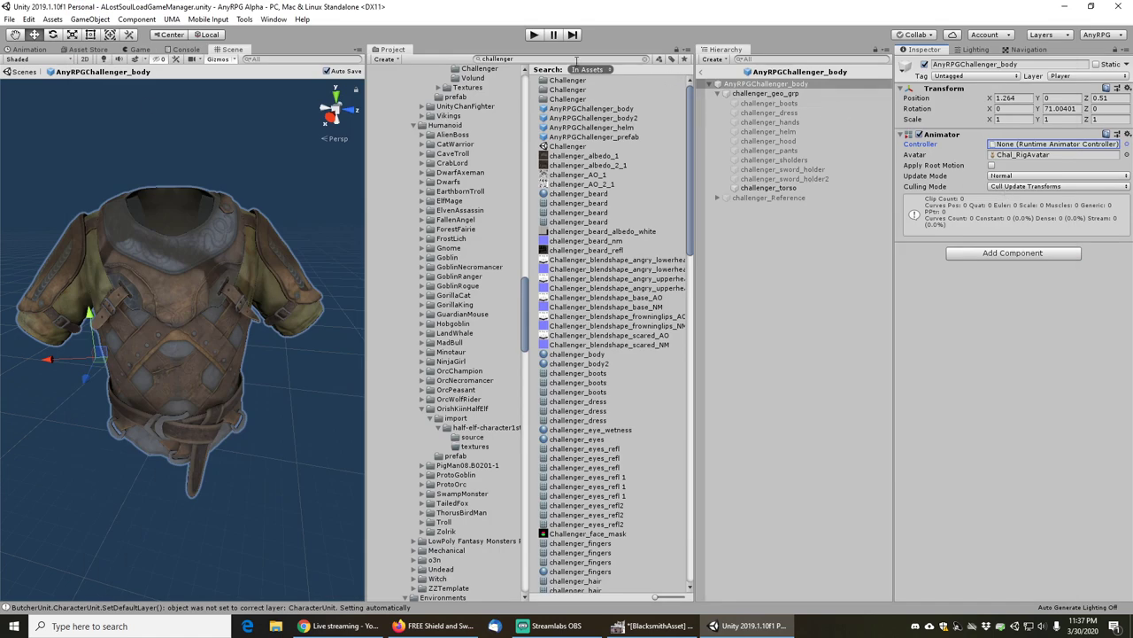
- Select the AnyRPGChallenger_body2 and AnyRPGChallenger_helm prefabs together and set their Animator controller to None
{"action": "left_click", "coordinate": [613, 119]}
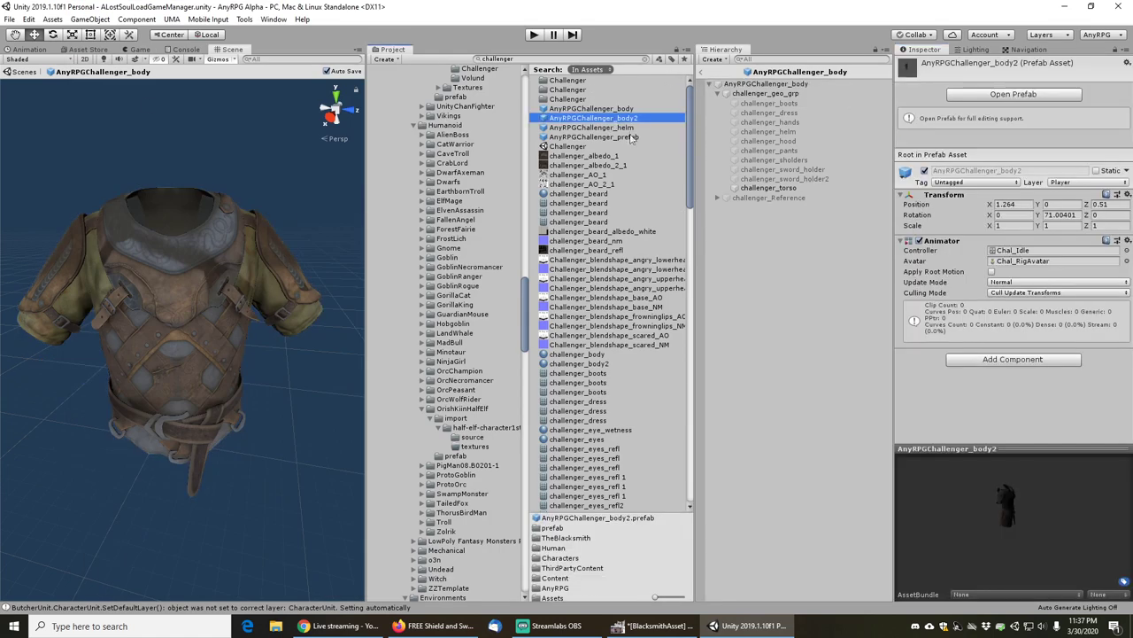
{"action": "left_click", "coordinate": [627, 138], "text": "shift"}
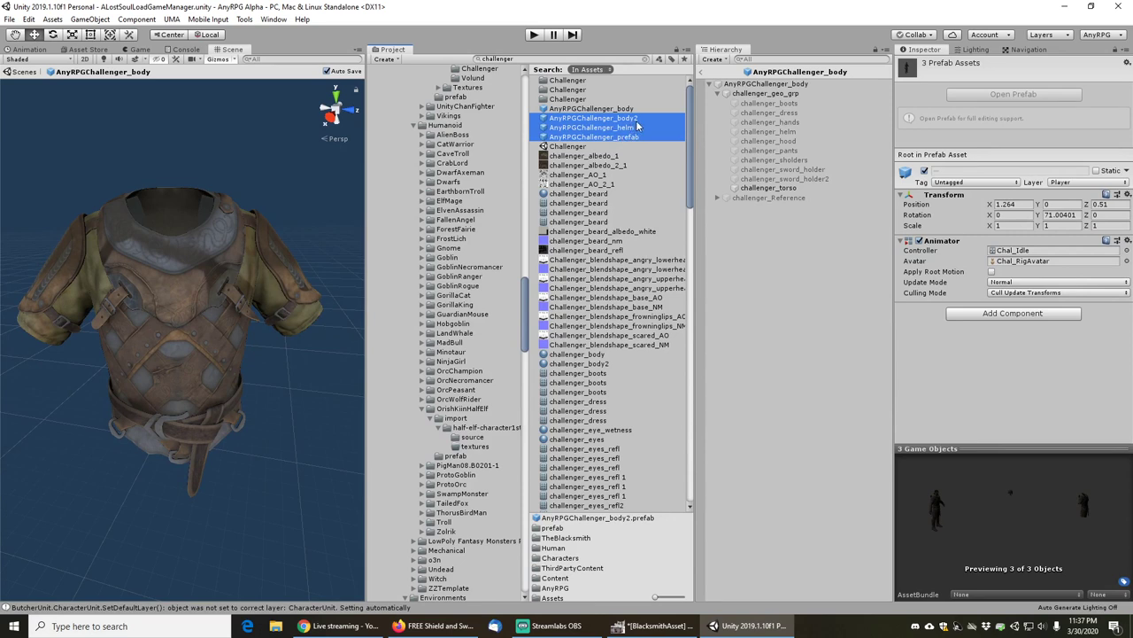
{"action": "left_click", "coordinate": [621, 119]}
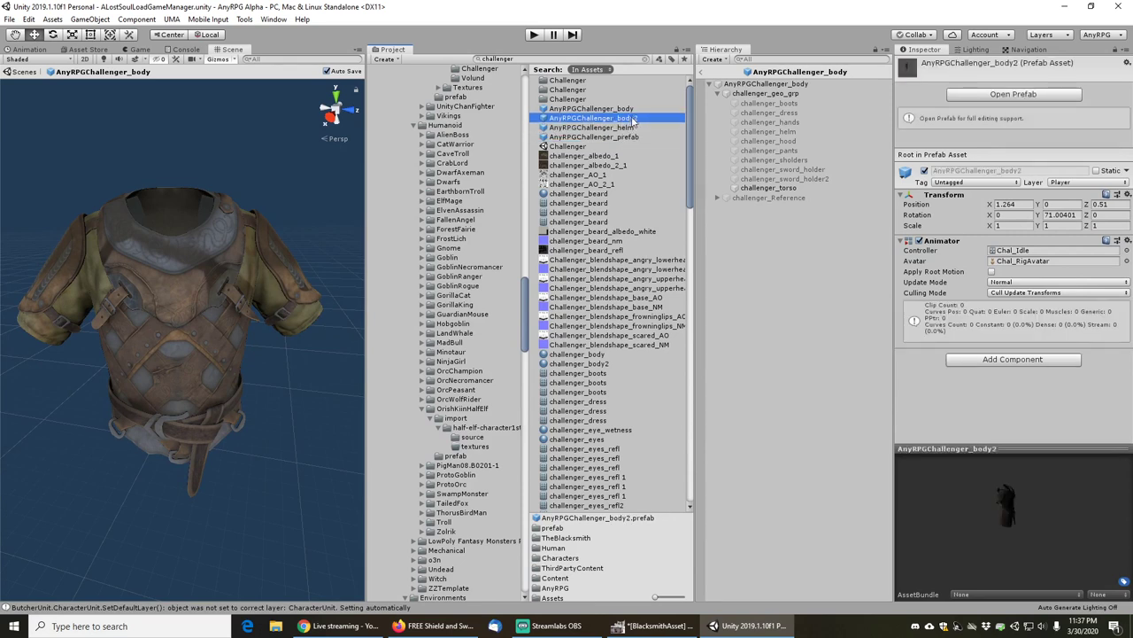
{"action": "left_click", "coordinate": [626, 128], "text": "shift"}
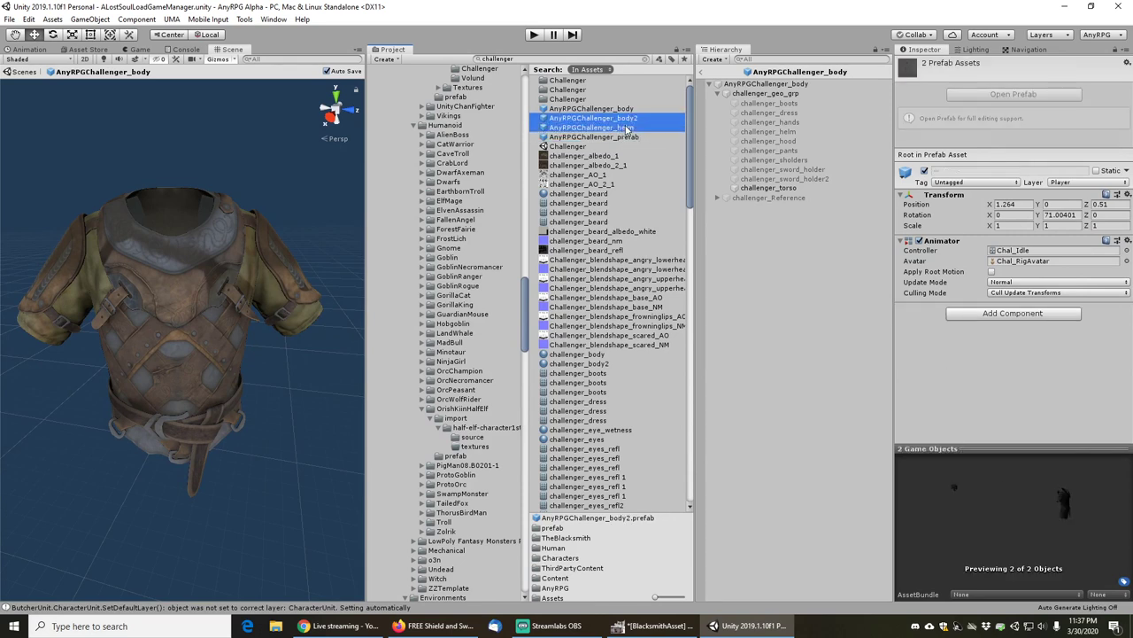
{"action": "left_click", "coordinate": [1127, 250]}
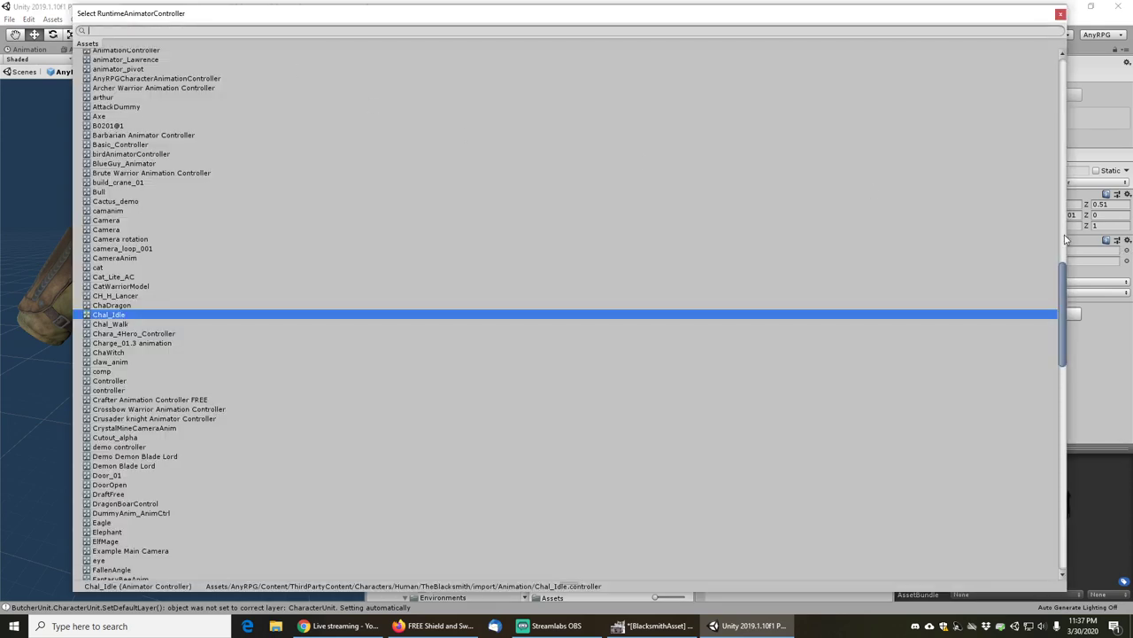
{"action": "left_click_drag", "start_coordinate": [1067, 297], "coordinate": [1075, 86]}
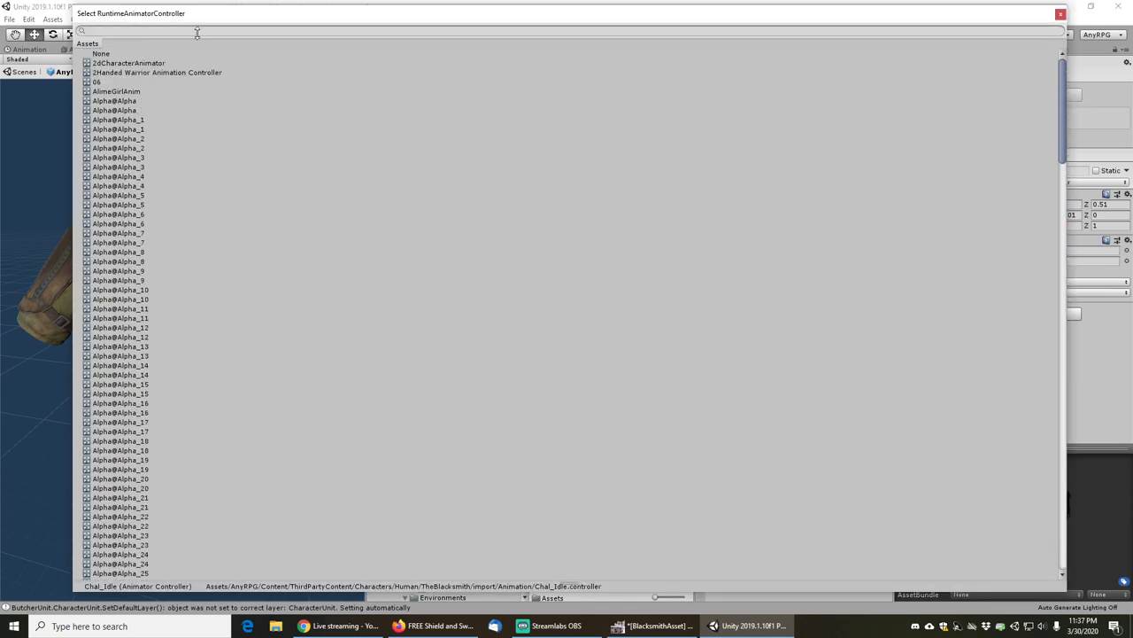
{"action": "left_click", "coordinate": [100, 54]}
{"action": "double_click", "coordinate": [100, 54]}
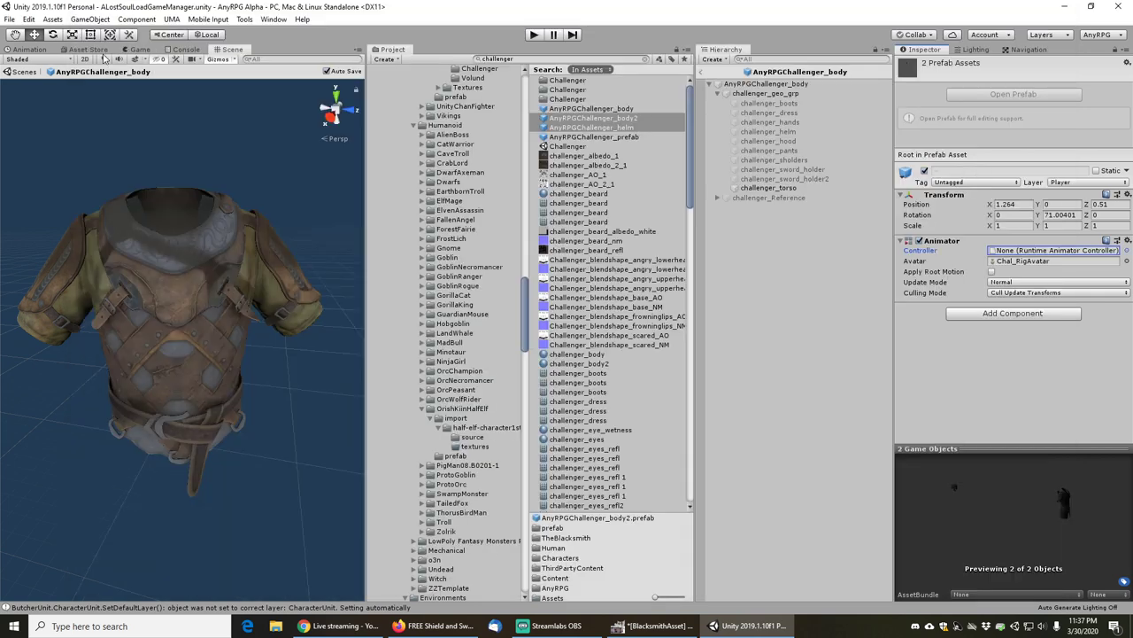
- Clear the asset search, return from the prefab to the ALostSoulLoadGameManager scene, and save
{"action": "left_click", "coordinate": [647, 60]}
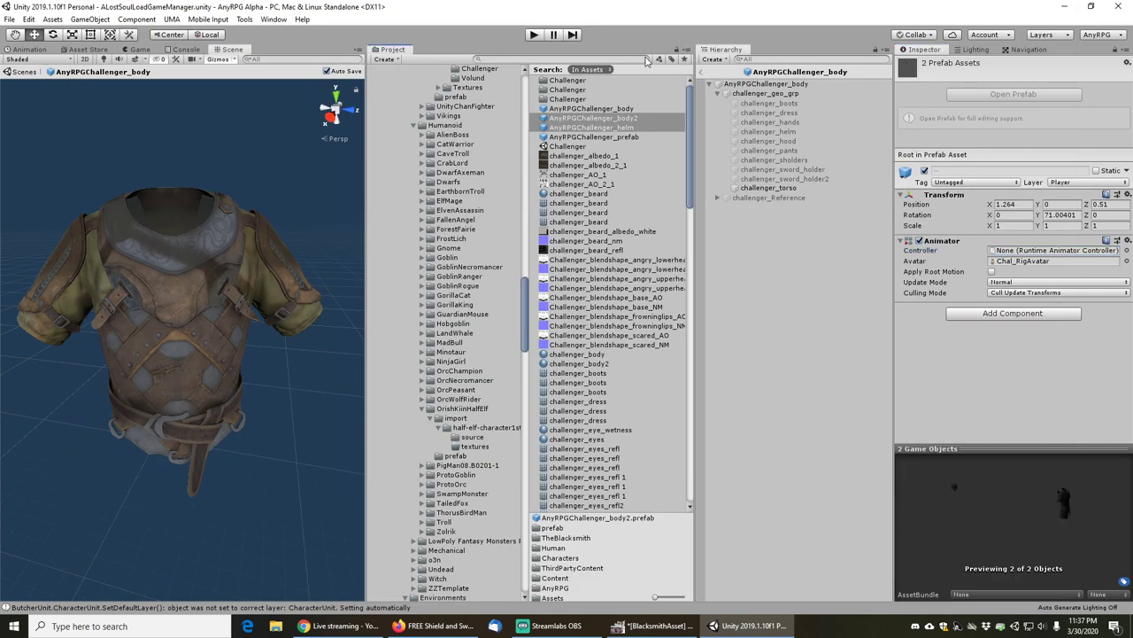
{"action": "left_click", "coordinate": [700, 70]}
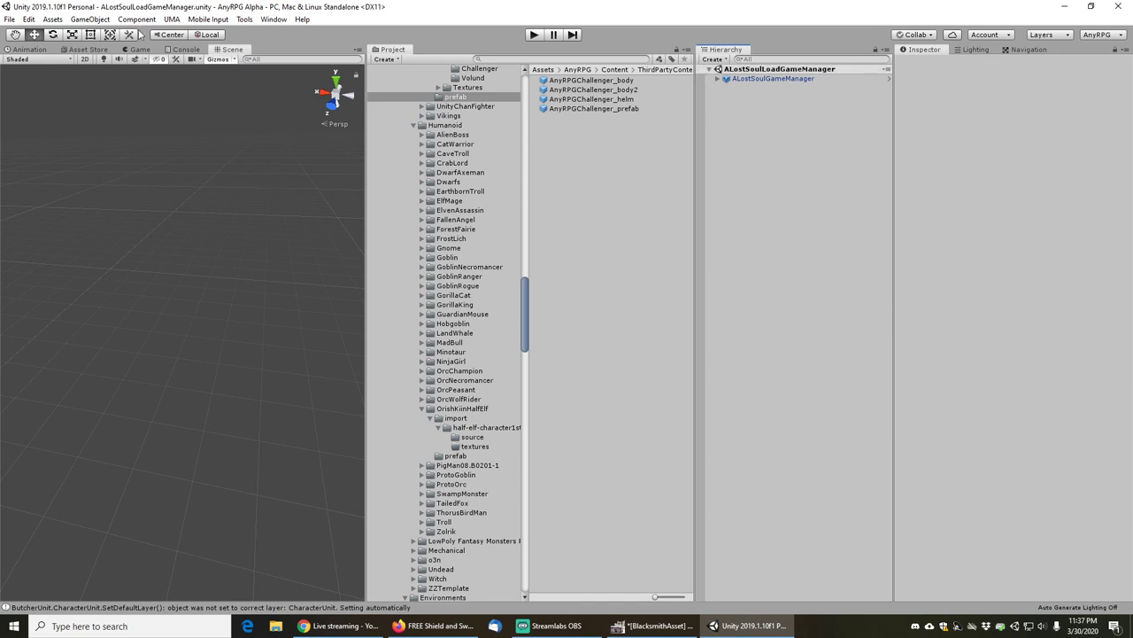
{"action": "left_click", "coordinate": [13, 19]}
{"action": "left_click", "coordinate": [29, 61]}
- Run the game and load the Chapter 2 Tester save that starts in the SunTemple
{"action": "left_click", "coordinate": [534, 35]}
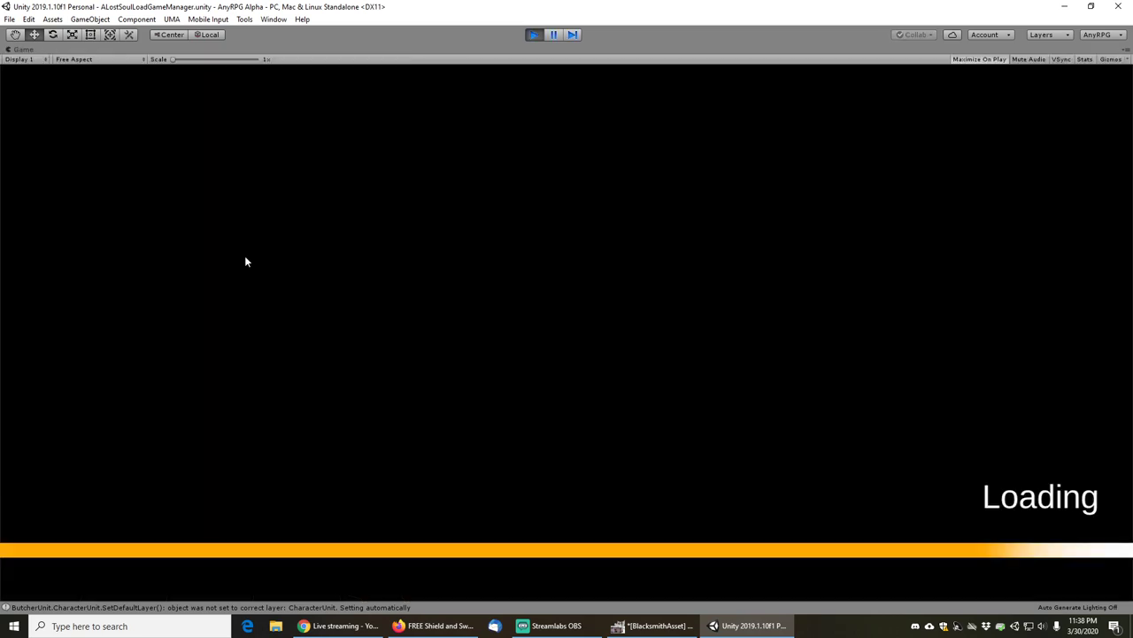
{"action": "left_click", "coordinate": [159, 329]}
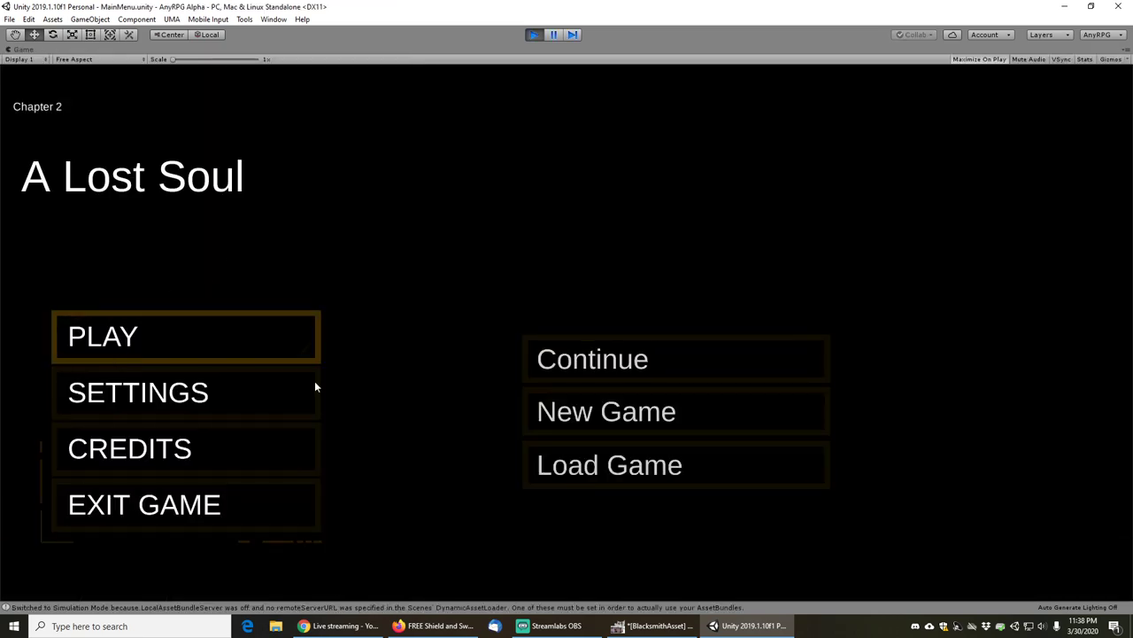
{"action": "left_click", "coordinate": [670, 469]}
{"action": "left_click", "coordinate": [175, 351]}
{"action": "scroll", "coordinate": [174, 352], "scroll_direction": "down", "scroll_amount": 5}
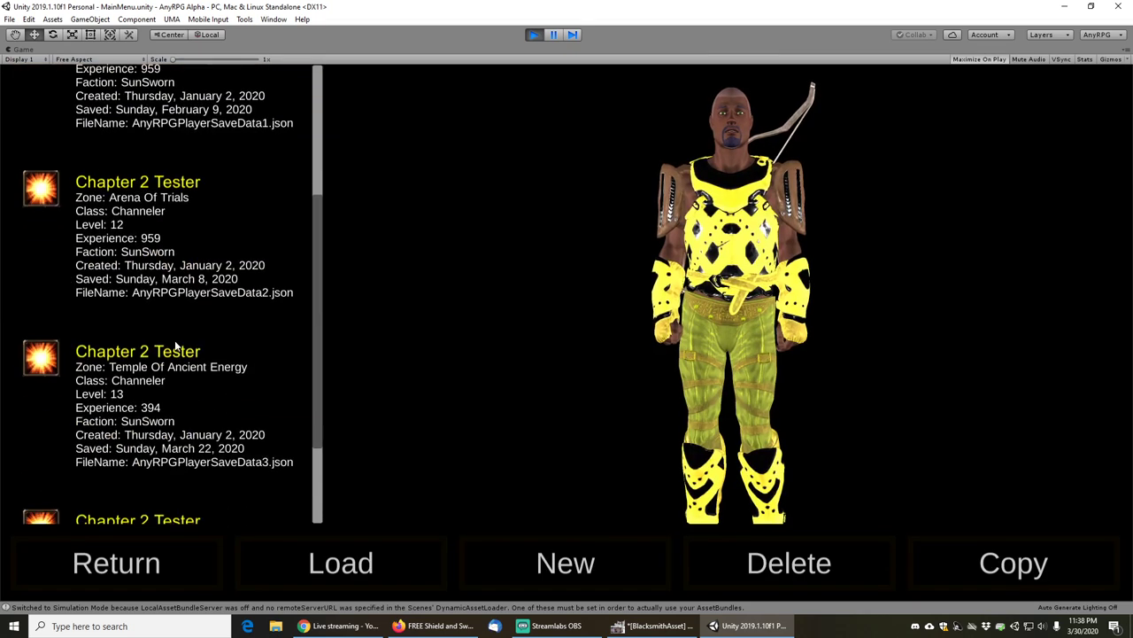
{"action": "left_click", "coordinate": [163, 434]}
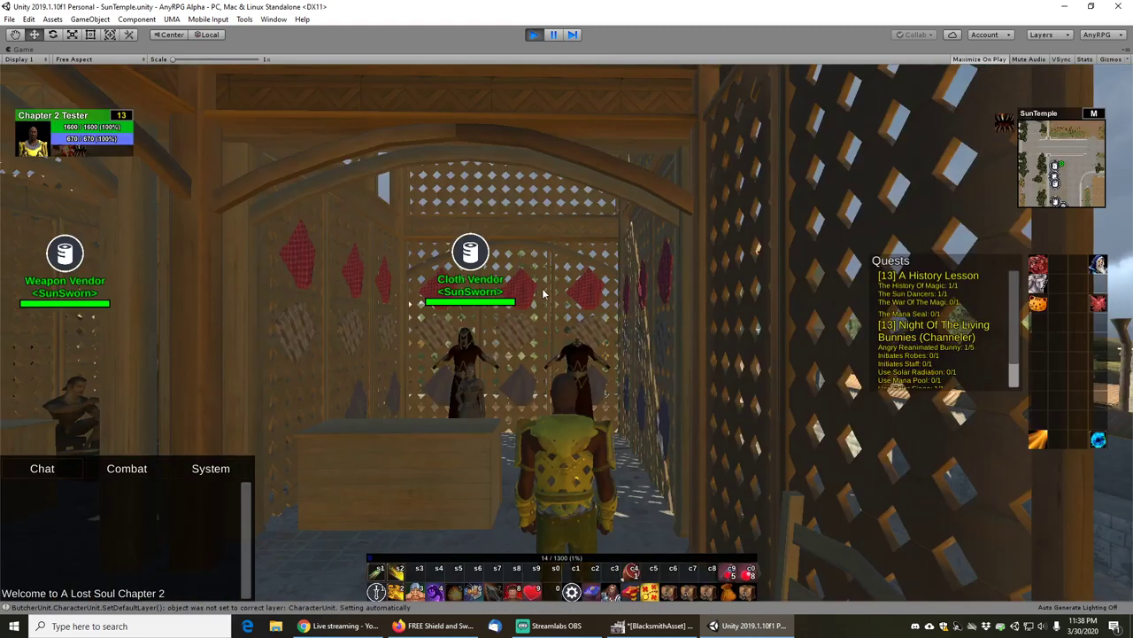
- Walk the character through the SunTemple bazaar to inspect the armor displays in the cloth and leather vendor stalls
{"action": "right_click_drag", "start_coordinate": [563, 276], "coordinate": [536, 321]}
{"action": "key", "text": "a"}
{"action": "key", "text": "w"}
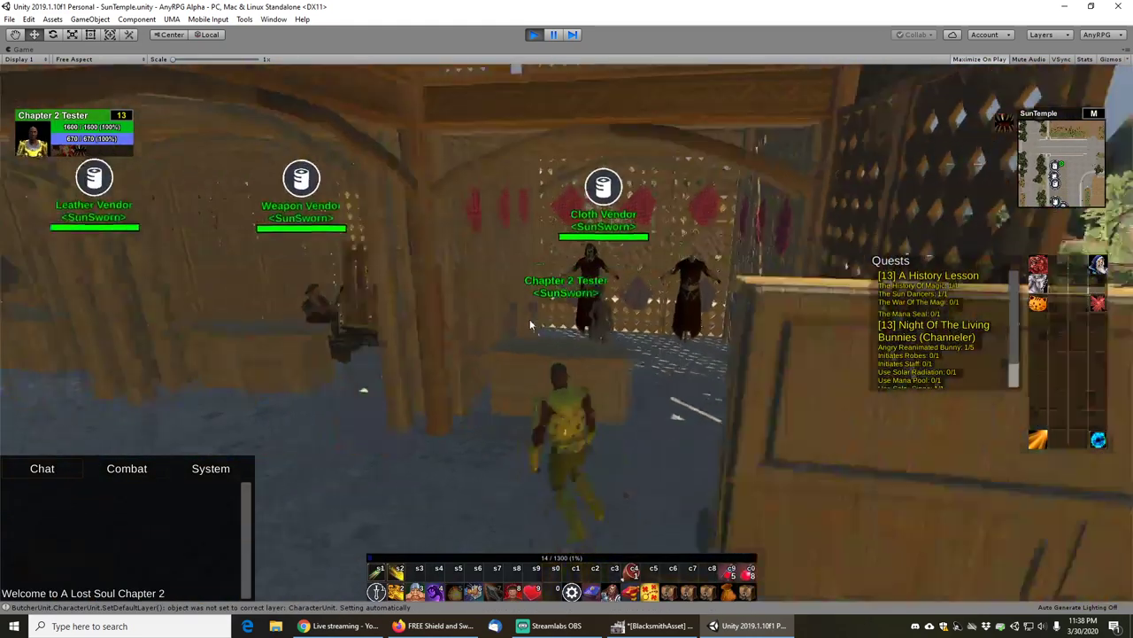
{"action": "key", "text": "w"}
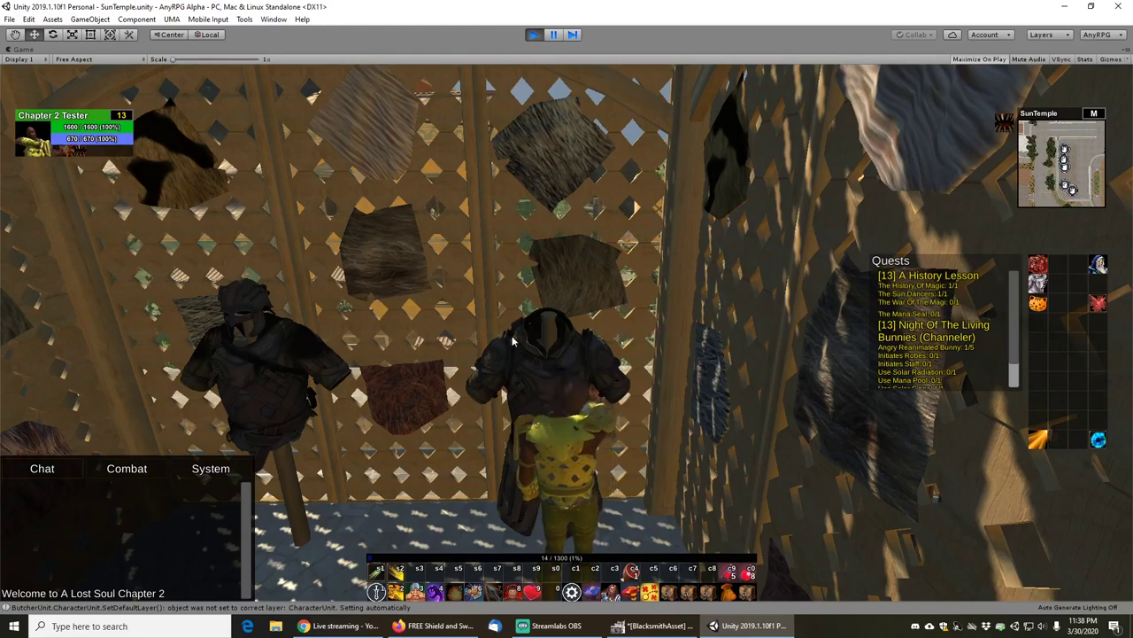
{"action": "key", "text": "s"}
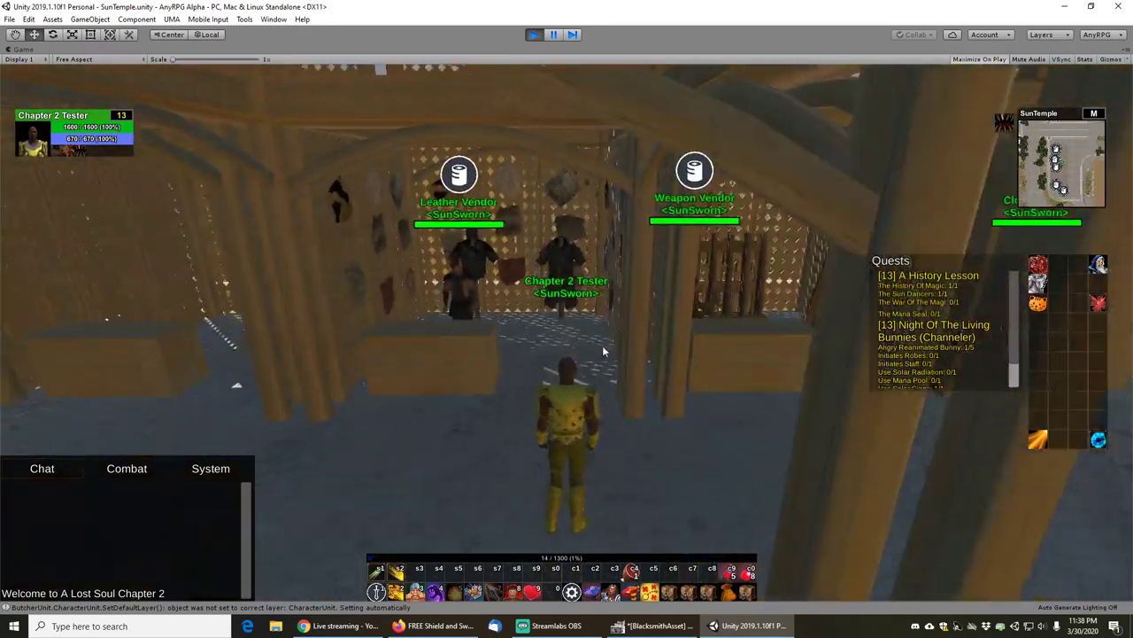
- Walk the character to the stone forge beside the bazaar and examine the Blacksmith's hammering animation from several distances
{"action": "key", "text": "w"}
{"action": "right_click_drag", "start_coordinate": [595, 353], "coordinate": [521, 339]}
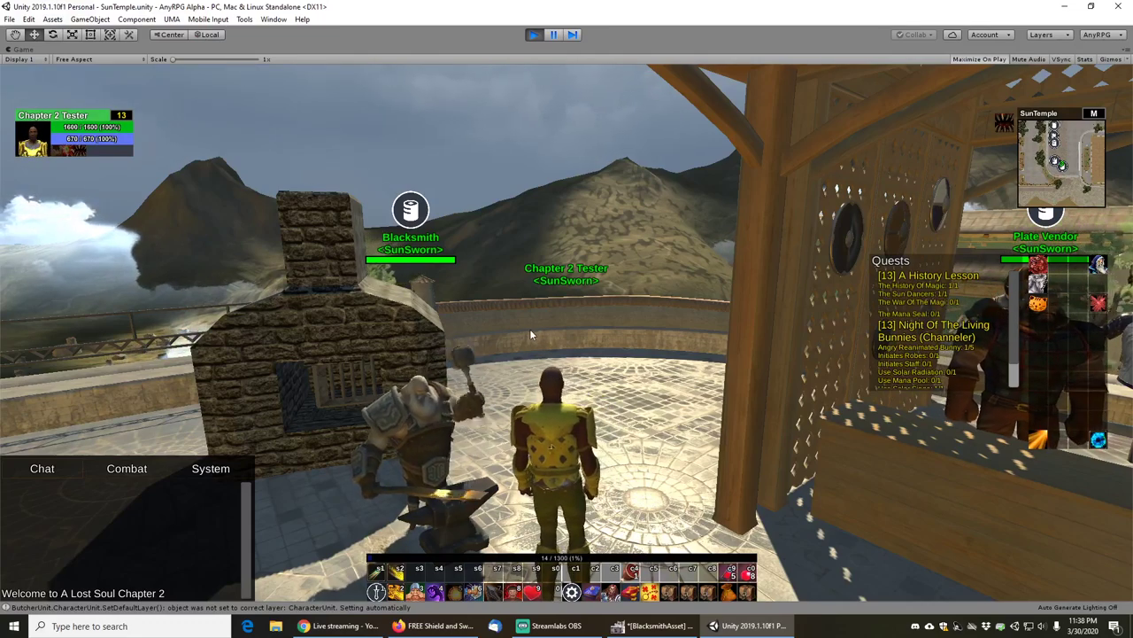
{"action": "scroll", "coordinate": [522, 341], "scroll_direction": "up", "scroll_amount": 2}
{"action": "scroll", "coordinate": [510, 336], "scroll_direction": "down", "scroll_amount": 2}
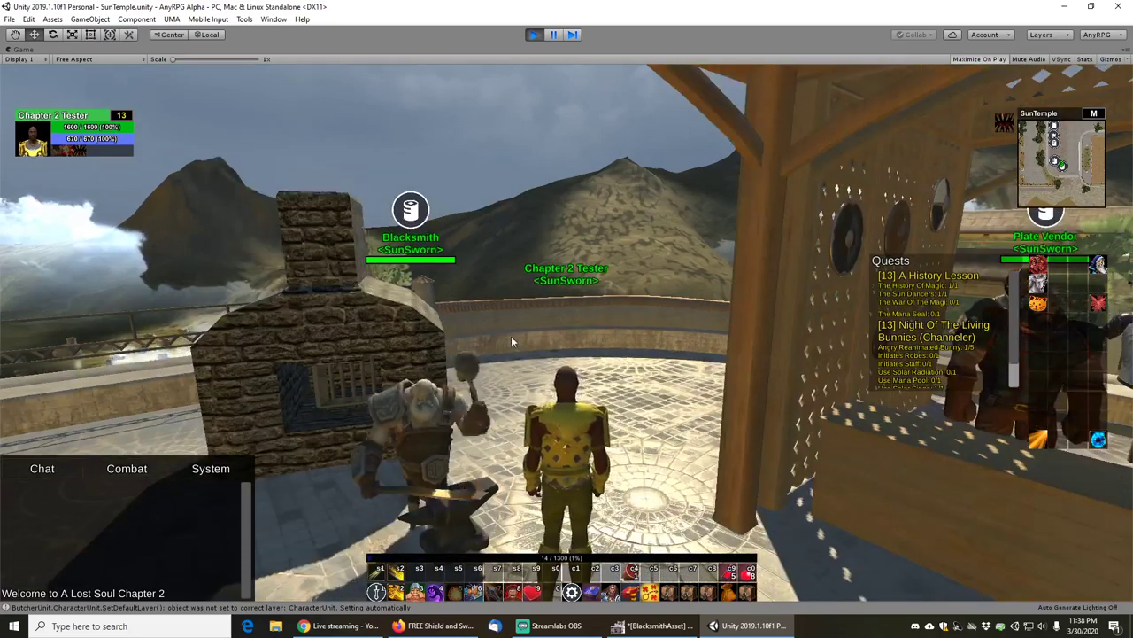
{"action": "left_click_drag", "start_coordinate": [511, 336], "coordinate": [547, 343]}
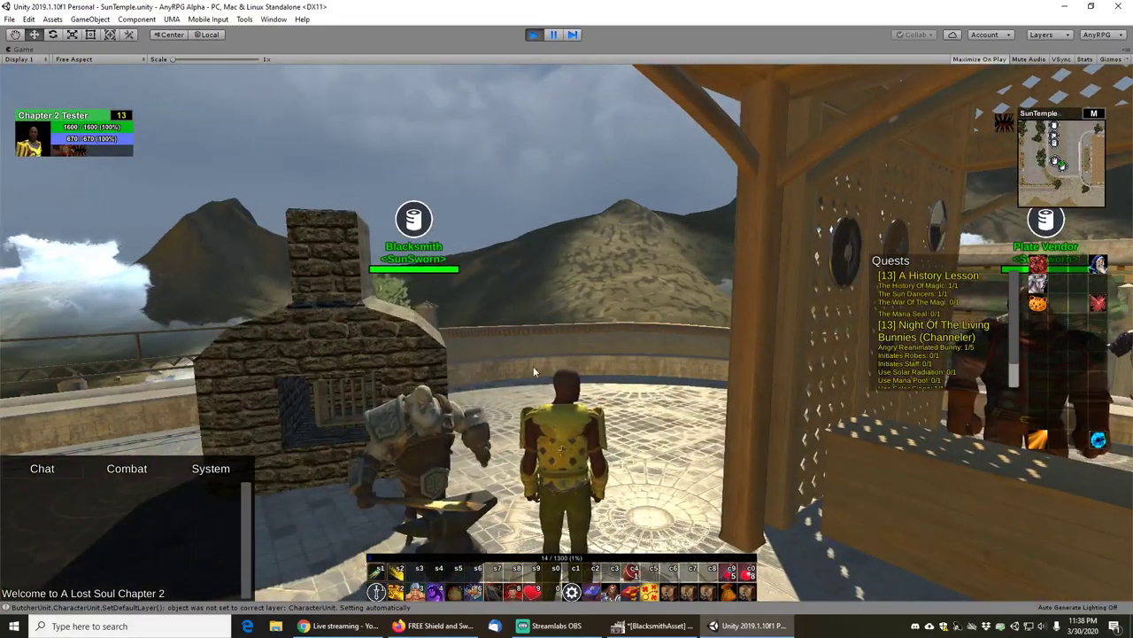
{"action": "scroll", "coordinate": [600, 333], "scroll_direction": "down", "scroll_amount": 3}
{"action": "scroll", "coordinate": [553, 352], "scroll_direction": "up", "scroll_amount": 2}
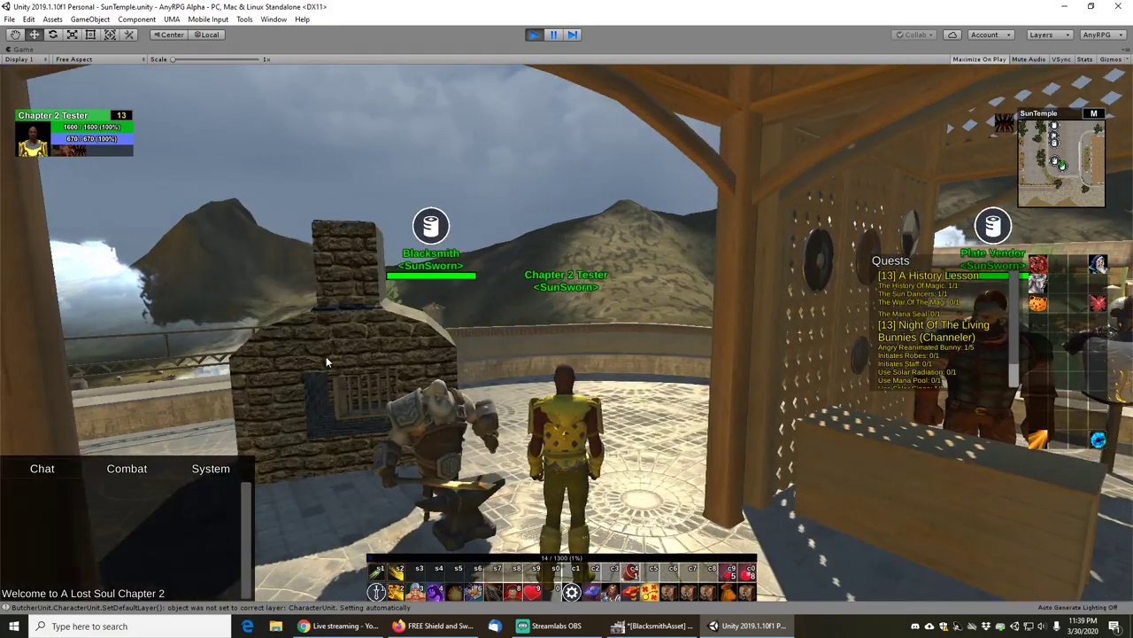
{"action": "scroll", "coordinate": [613, 336], "scroll_direction": "down", "scroll_amount": 2}
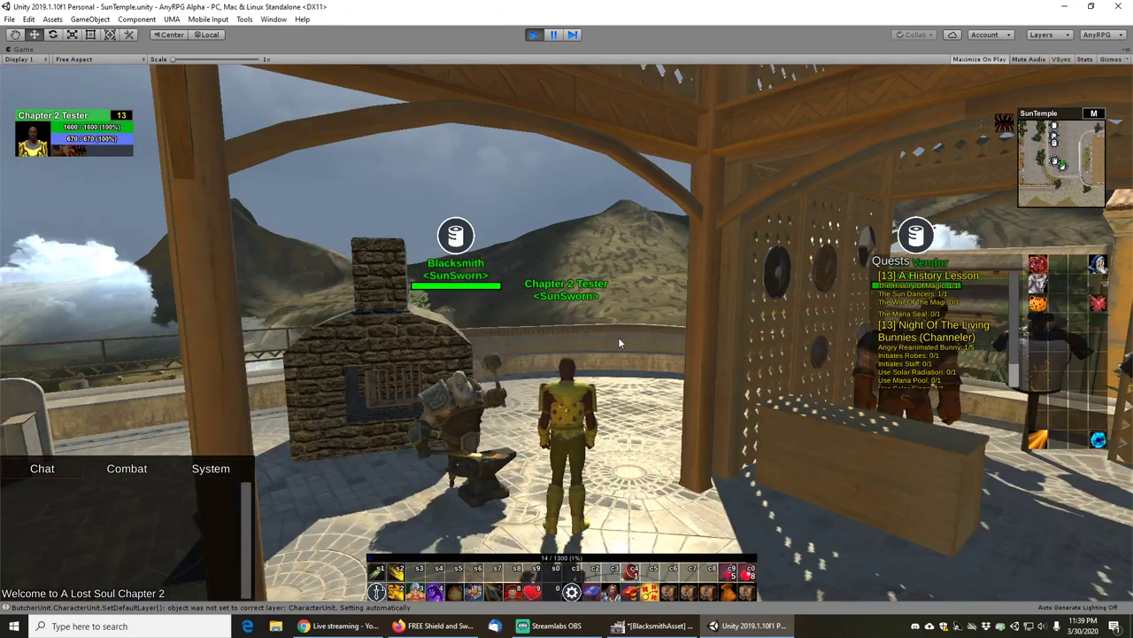
{"action": "key", "text": "w"}
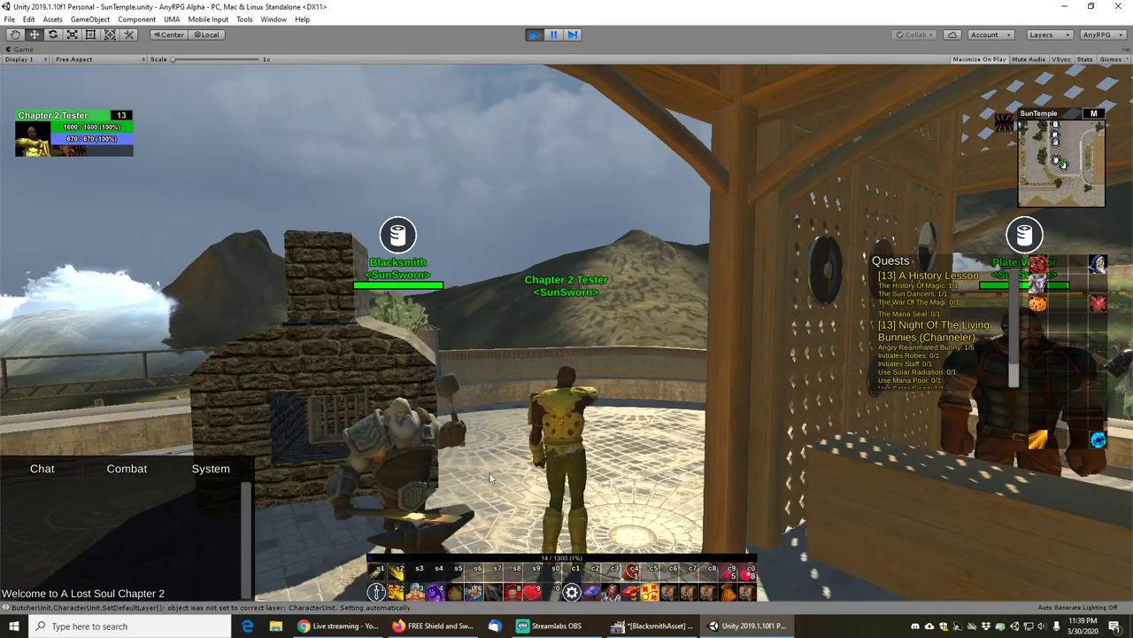
{"action": "right_click_drag", "start_coordinate": [445, 502], "coordinate": [486, 478]}
{"action": "scroll", "coordinate": [481, 474], "scroll_direction": "down", "scroll_amount": 2}
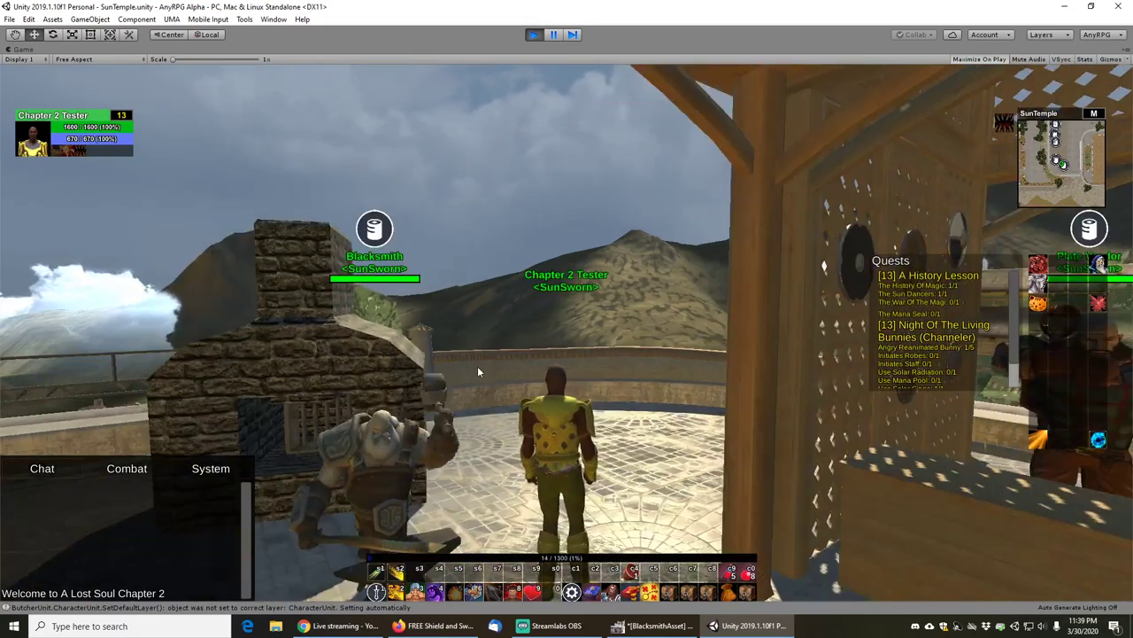
{"action": "scroll", "coordinate": [469, 366], "scroll_direction": "down", "scroll_amount": 2}
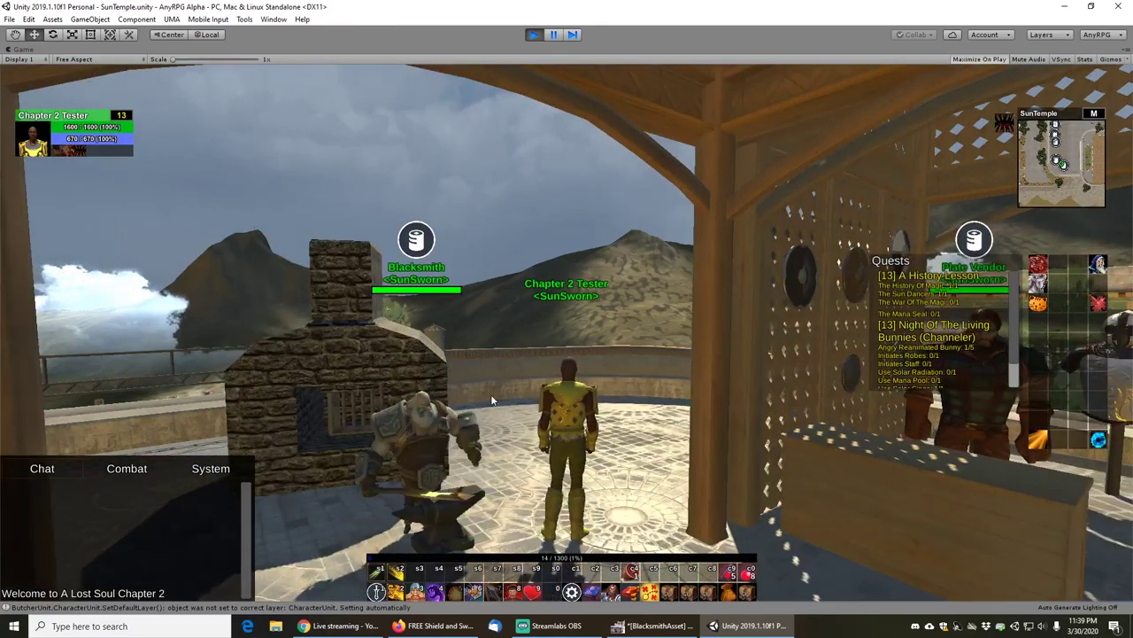
{"action": "scroll", "coordinate": [501, 358], "scroll_direction": "up", "scroll_amount": 2}
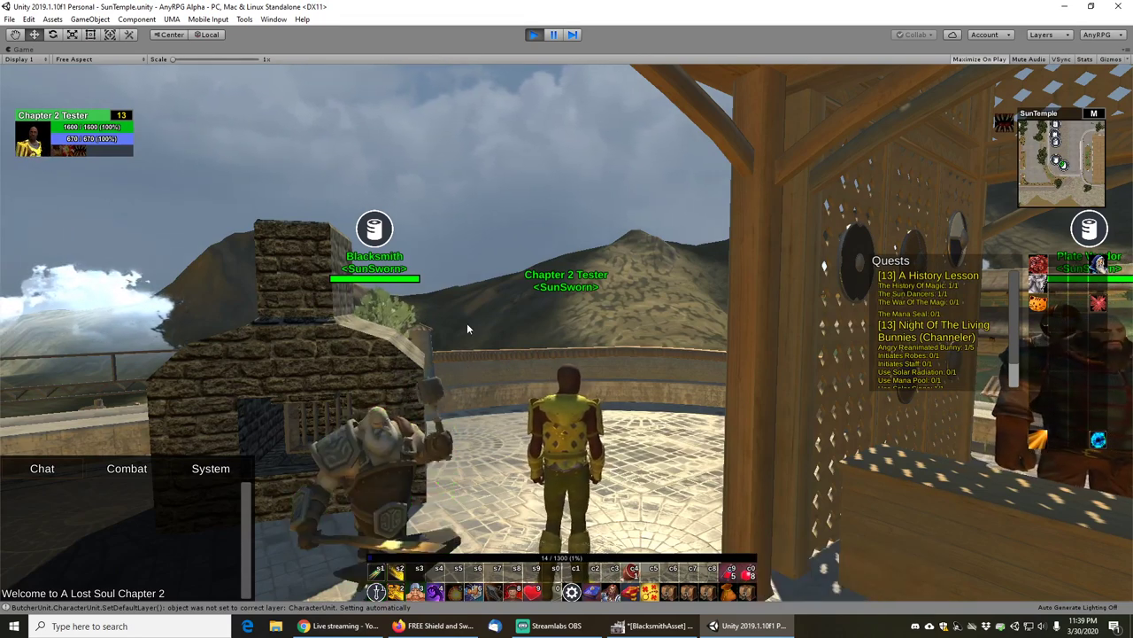
{"action": "scroll", "coordinate": [478, 292], "scroll_direction": "down", "scroll_amount": 3}
{"action": "scroll", "coordinate": [513, 268], "scroll_direction": "up", "scroll_amount": 2}
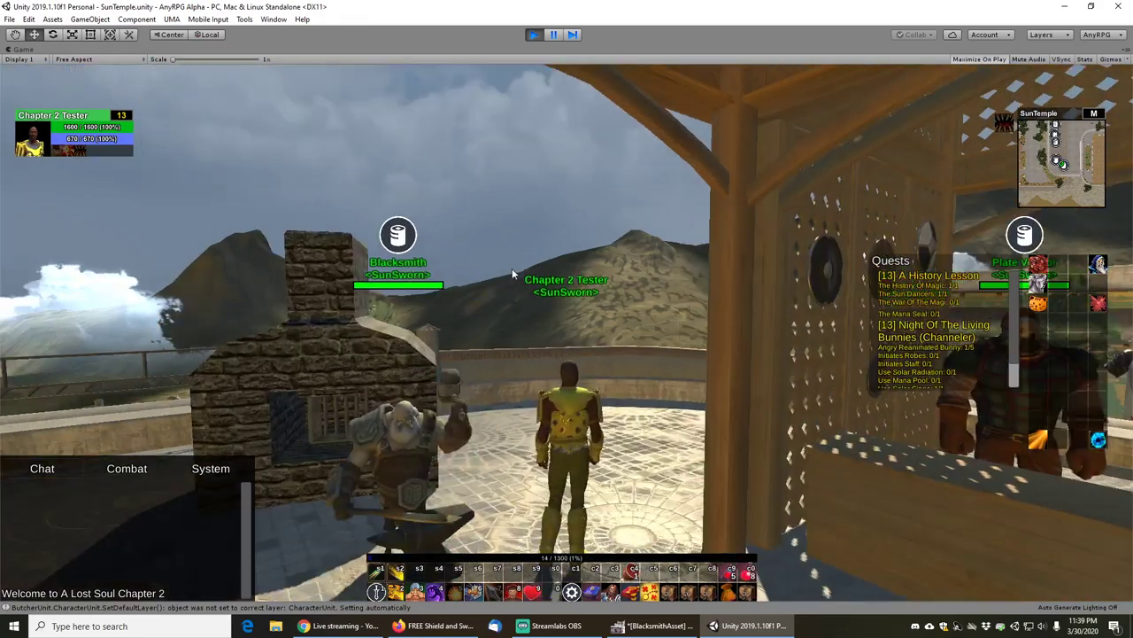
- Walk into the Plate Vendor's stall and inspect the vendor and the plate armor displays
{"action": "right_click_drag", "start_coordinate": [510, 255], "coordinate": [505, 260]}
{"action": "key", "text": "d"}
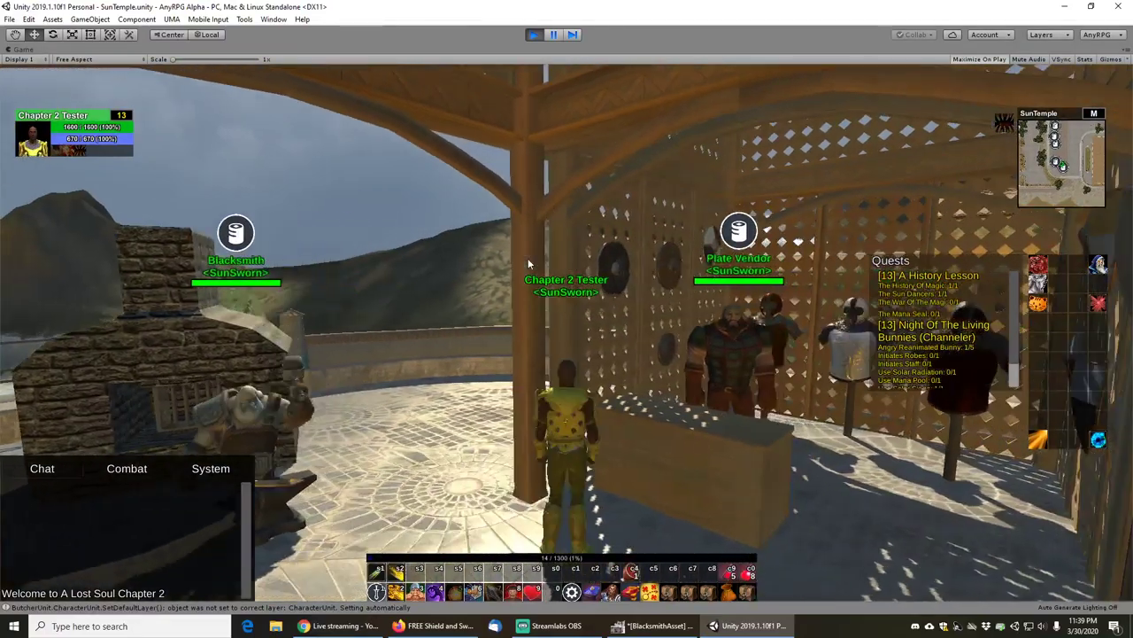
{"action": "key", "text": "s"}
{"action": "right_click_drag", "start_coordinate": [526, 258], "coordinate": [564, 274]}
{"action": "key", "text": "w"}
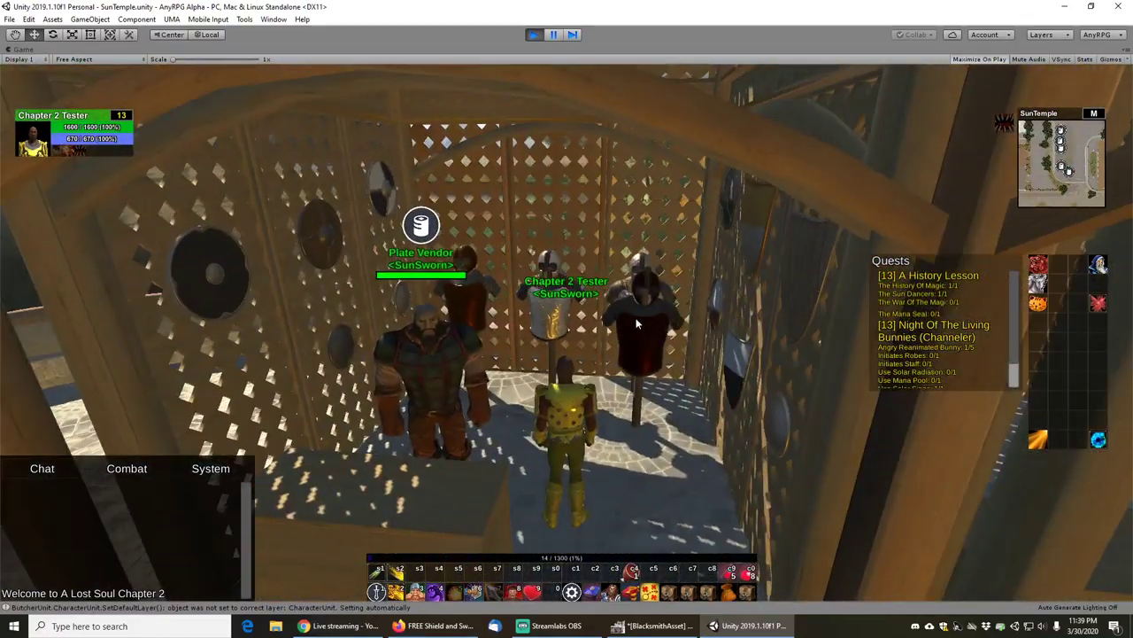
- Walk along the bazaar to the Cloth Vendor's stall and examine the vendor's pose beside the robe displays
{"action": "key", "text": "s"}
{"action": "key", "text": "d"}
{"action": "key", "text": "d"}
{"action": "right_click_drag", "start_coordinate": [636, 378], "coordinate": [590, 368]}
{"action": "key", "text": "w"}
{"action": "key", "text": "d"}
{"action": "key", "text": "w"}
{"action": "key", "text": "s"}
{"action": "key", "text": "d"}
{"action": "key", "text": "w"}
{"action": "key", "text": "w"}
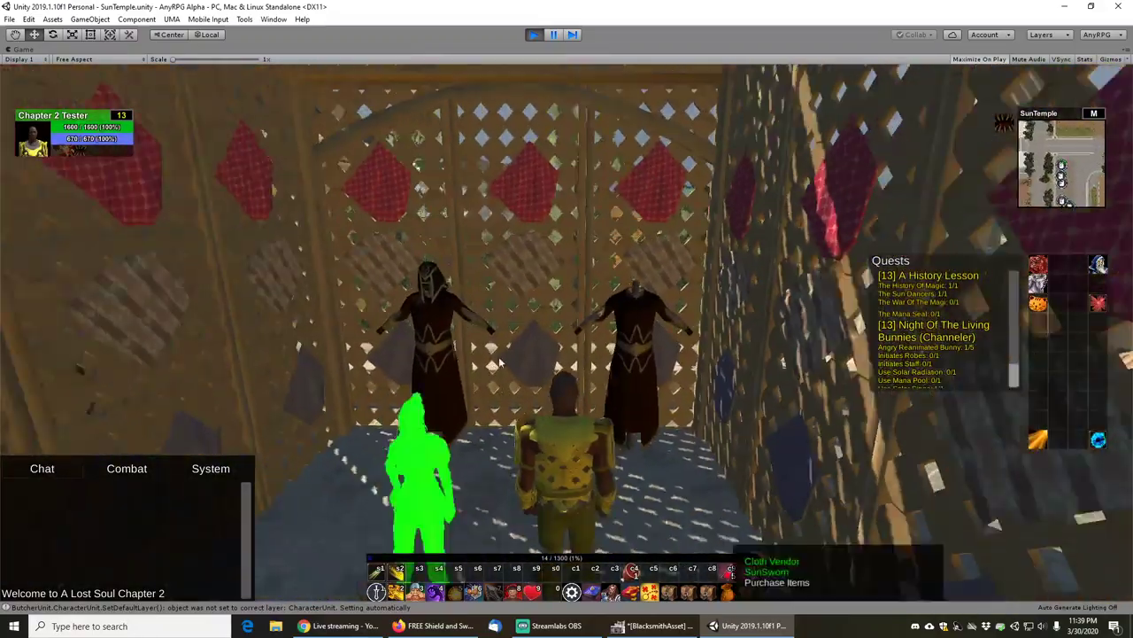
{"action": "left_click_drag", "start_coordinate": [499, 362], "coordinate": [551, 257]}
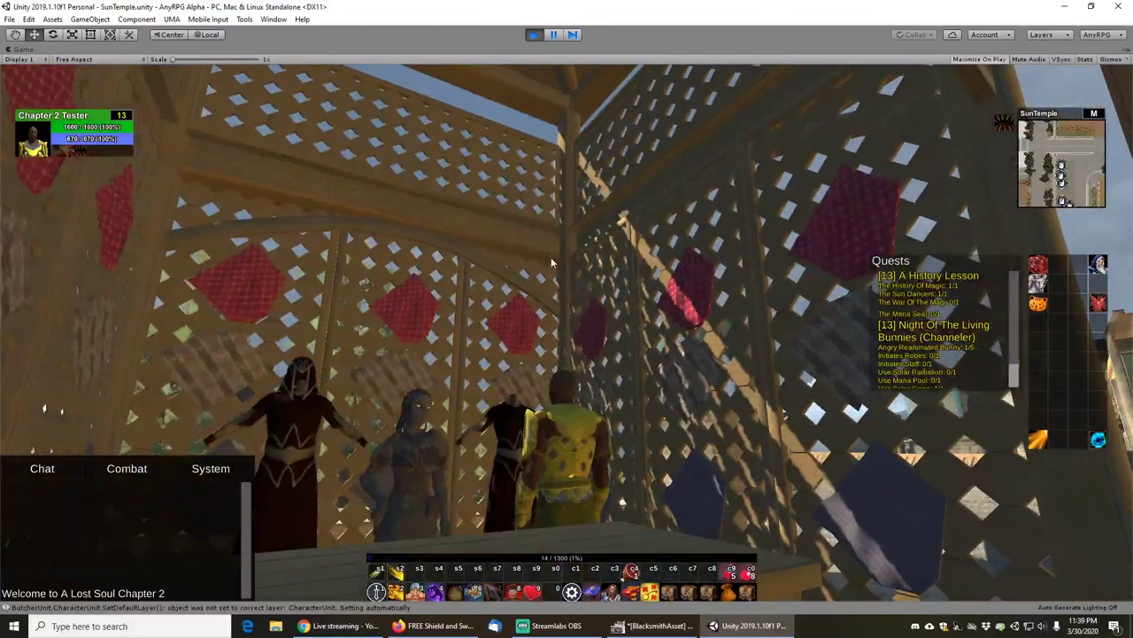
{"action": "key", "text": "a"}
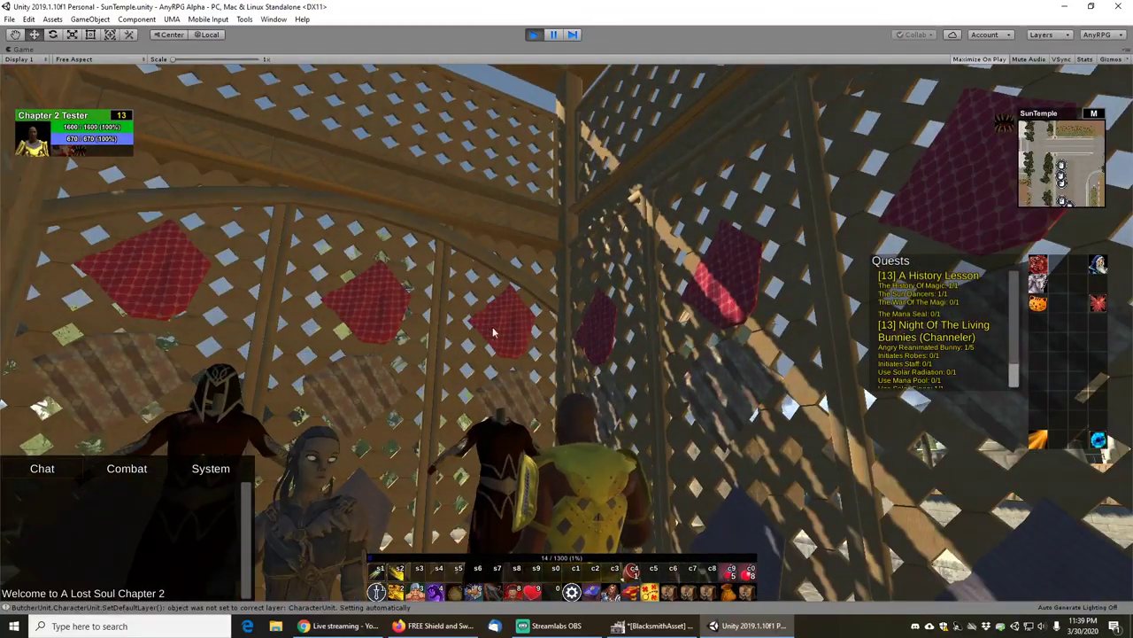
{"action": "key", "text": "d"}
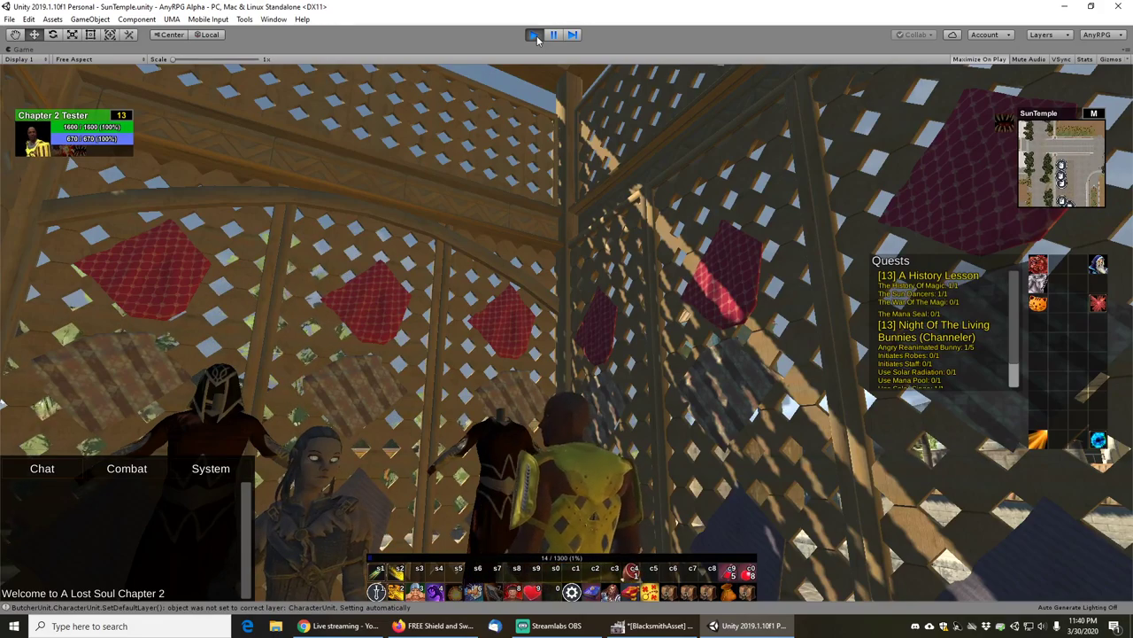
- Save the game in front of the Cloth Vendor's stall and stop the running game
{"action": "right_click_drag", "start_coordinate": [632, 266], "coordinate": [598, 372]}
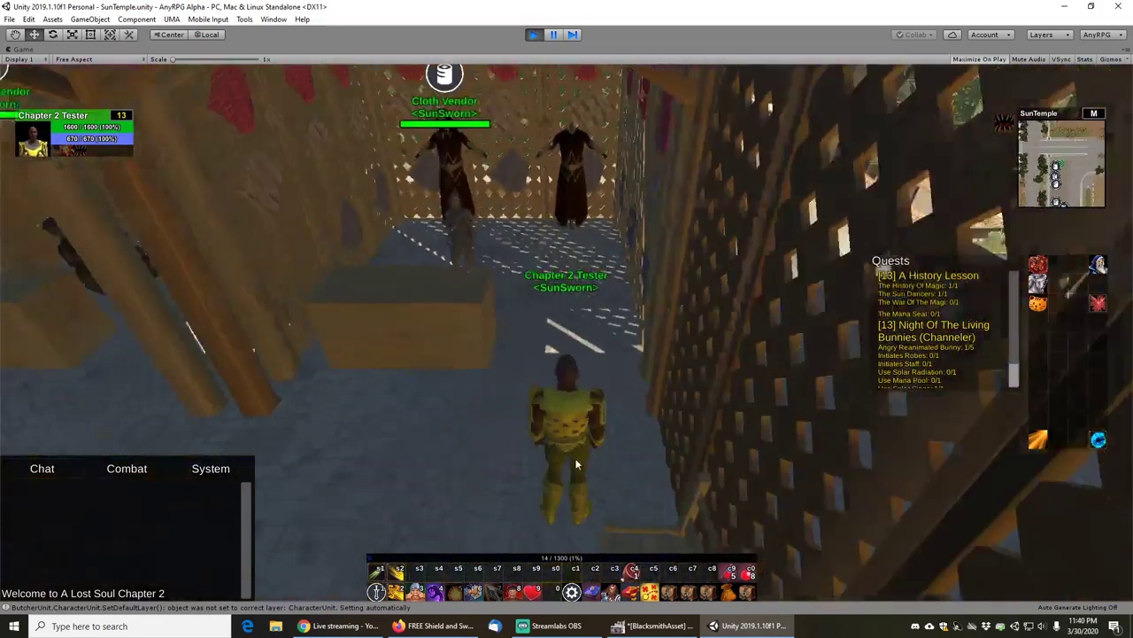
{"action": "left_click", "coordinate": [571, 592]}
{"action": "left_click", "coordinate": [523, 221]}
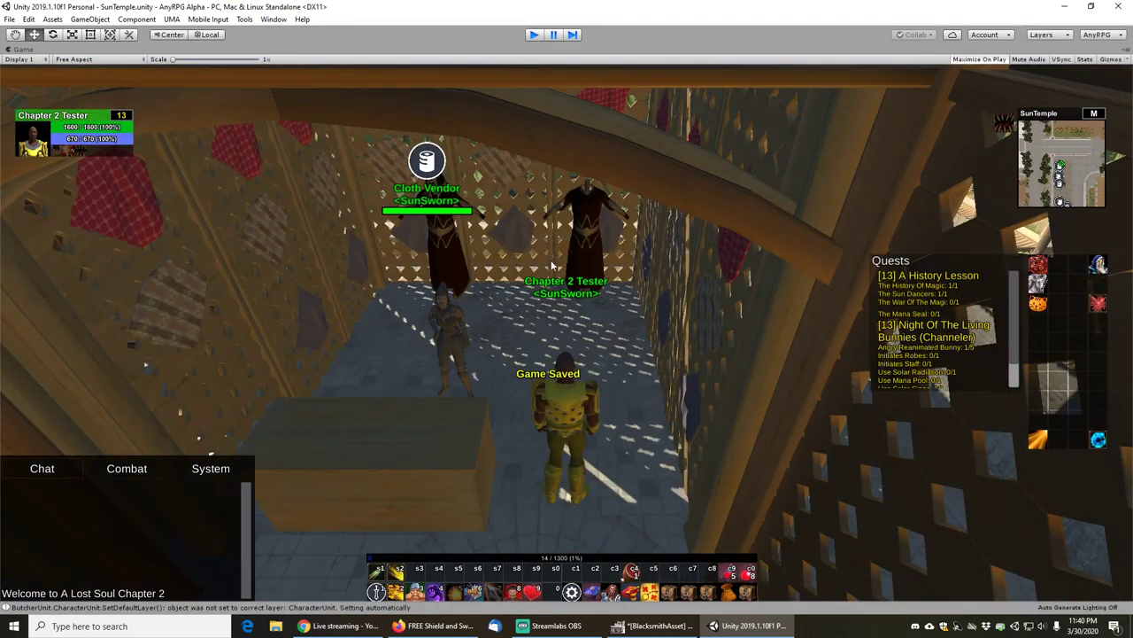
{"action": "key", "text": "ctrl+p"}
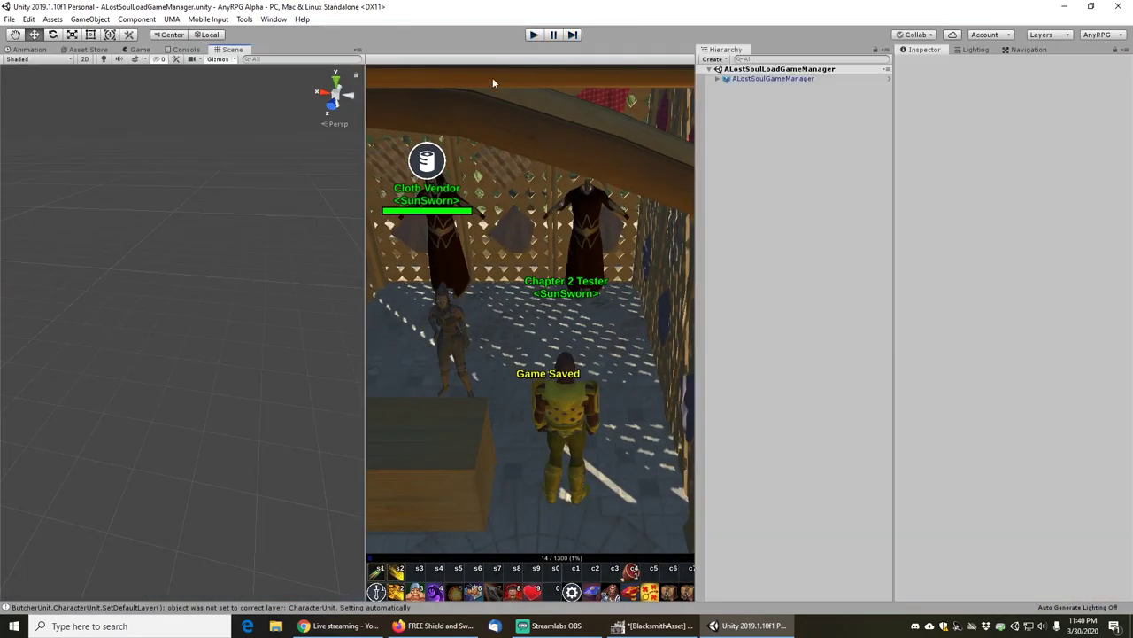
- Search the project assets for "oris", locate the OrishkiinModel prefab, and select the Character-Scene2 model in its source folder
{"action": "type", "text": "or"}
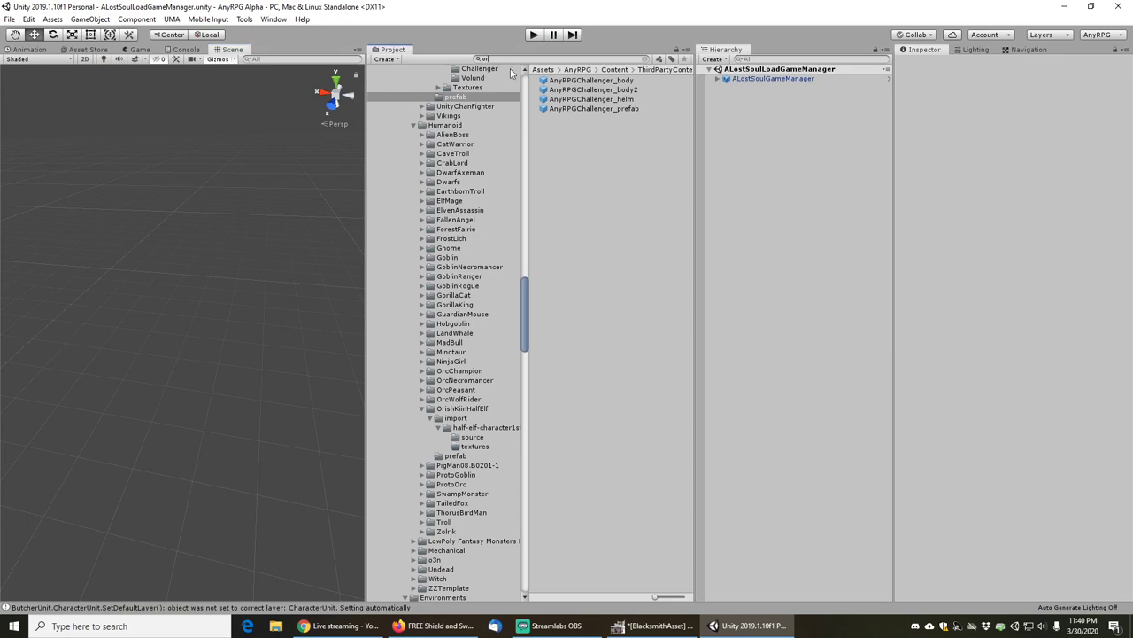
{"action": "type", "text": "is"}
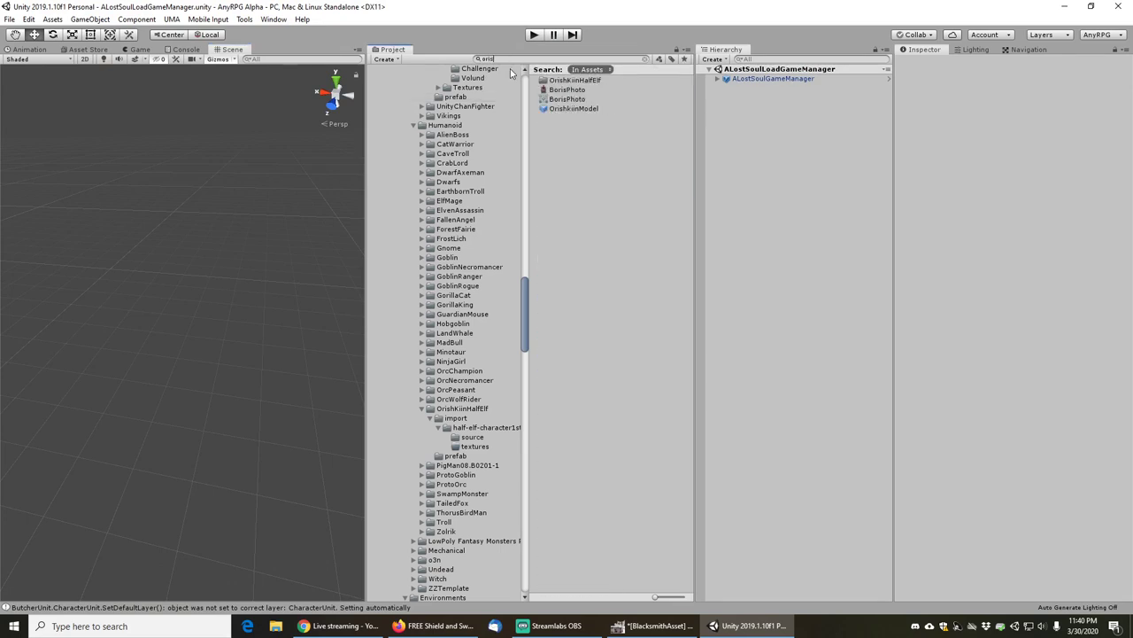
{"action": "left_click", "coordinate": [577, 109]}
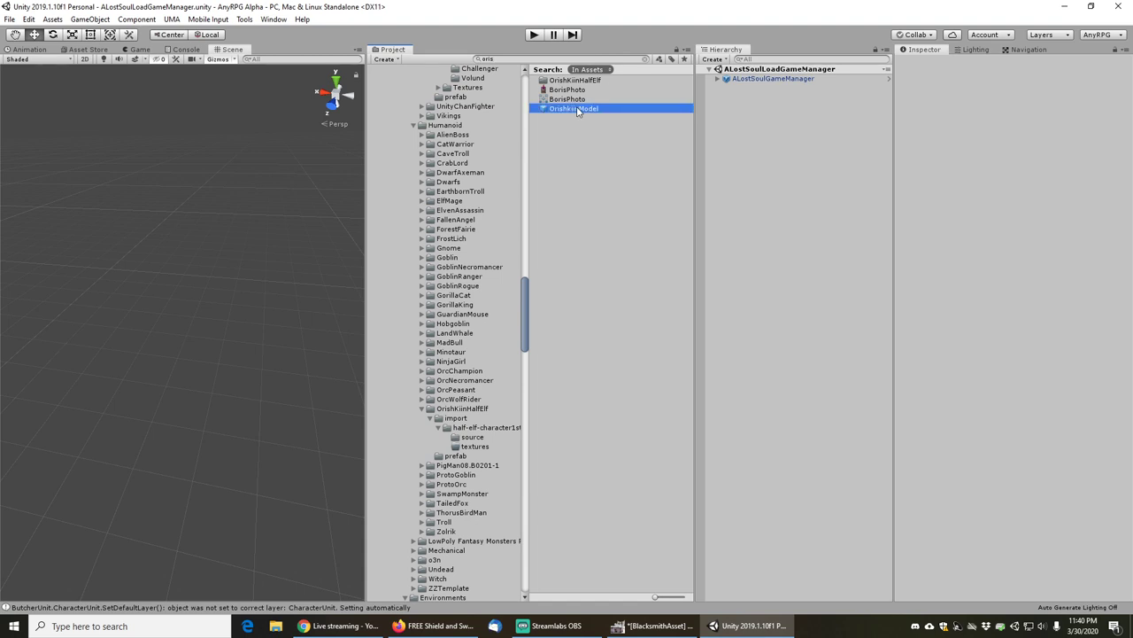
{"action": "left_click", "coordinate": [646, 60]}
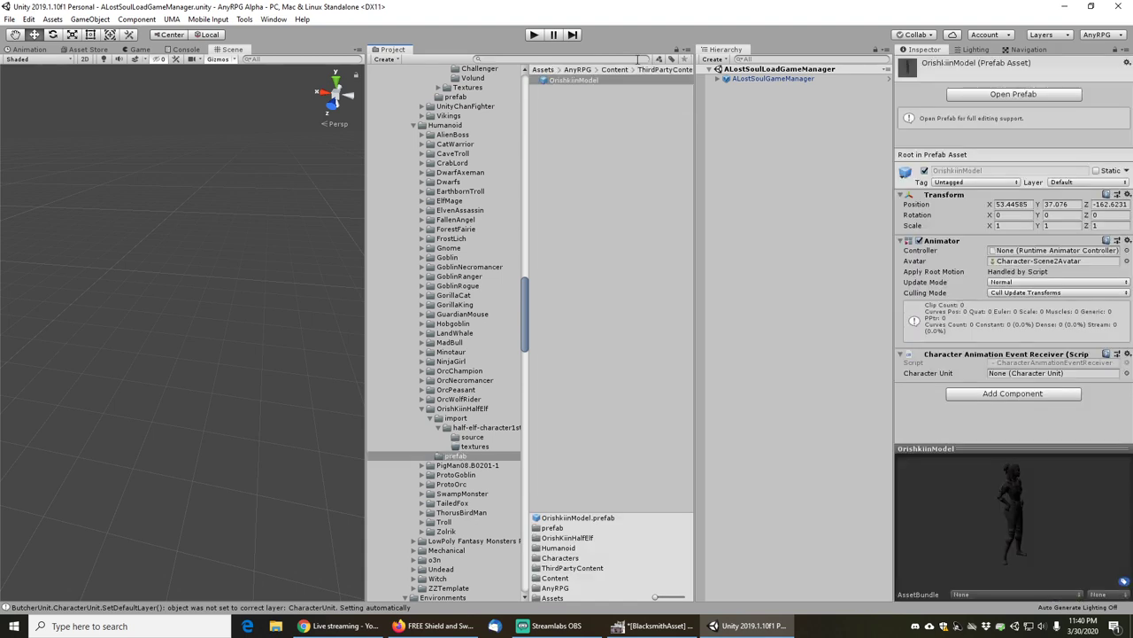
{"action": "left_click", "coordinate": [472, 438]}
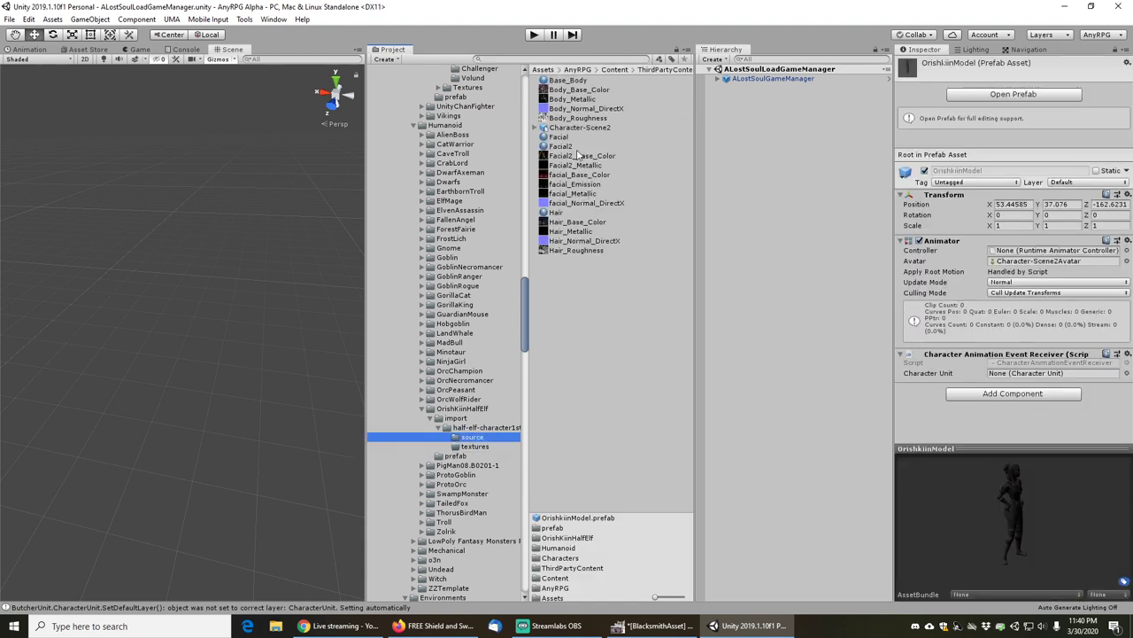
{"action": "left_click", "coordinate": [571, 129]}
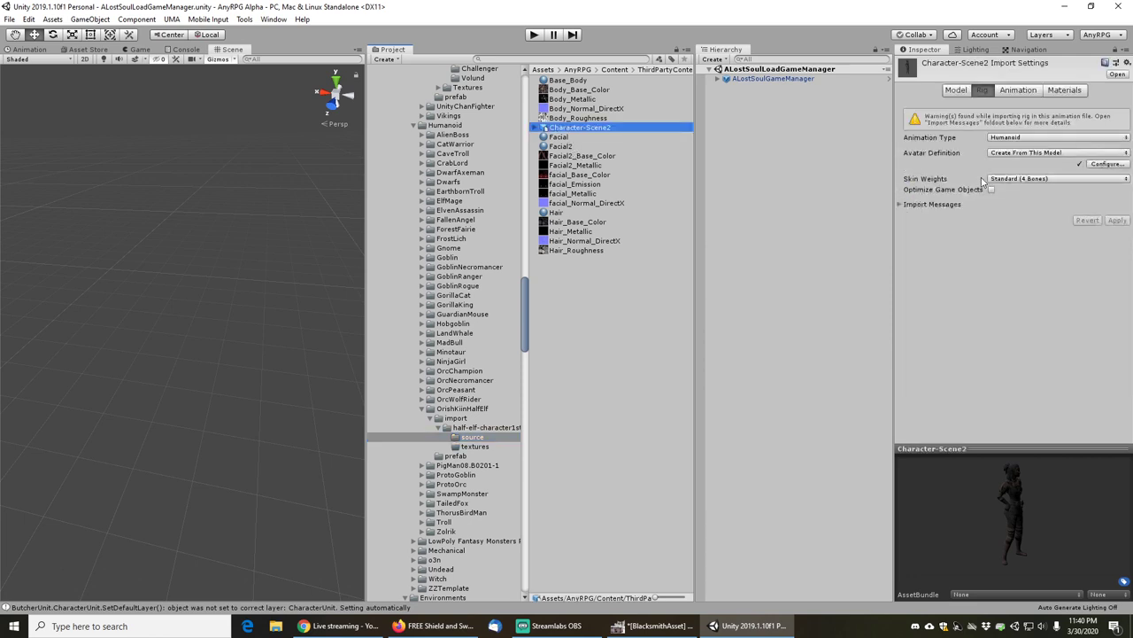
- Set the Animation Type of the Character-Scene2 rig to Generic and check its animation clip settings
{"action": "left_click", "coordinate": [1018, 90]}
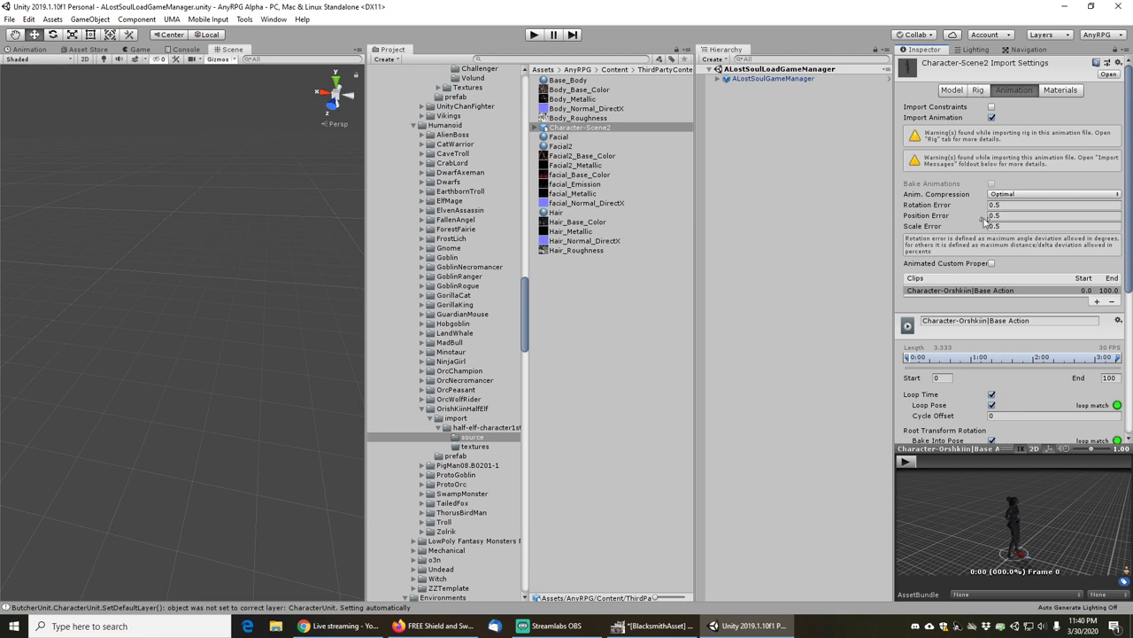
{"action": "left_click", "coordinate": [977, 91]}
{"action": "left_click", "coordinate": [1018, 140]}
{"action": "left_click", "coordinate": [1023, 176]}
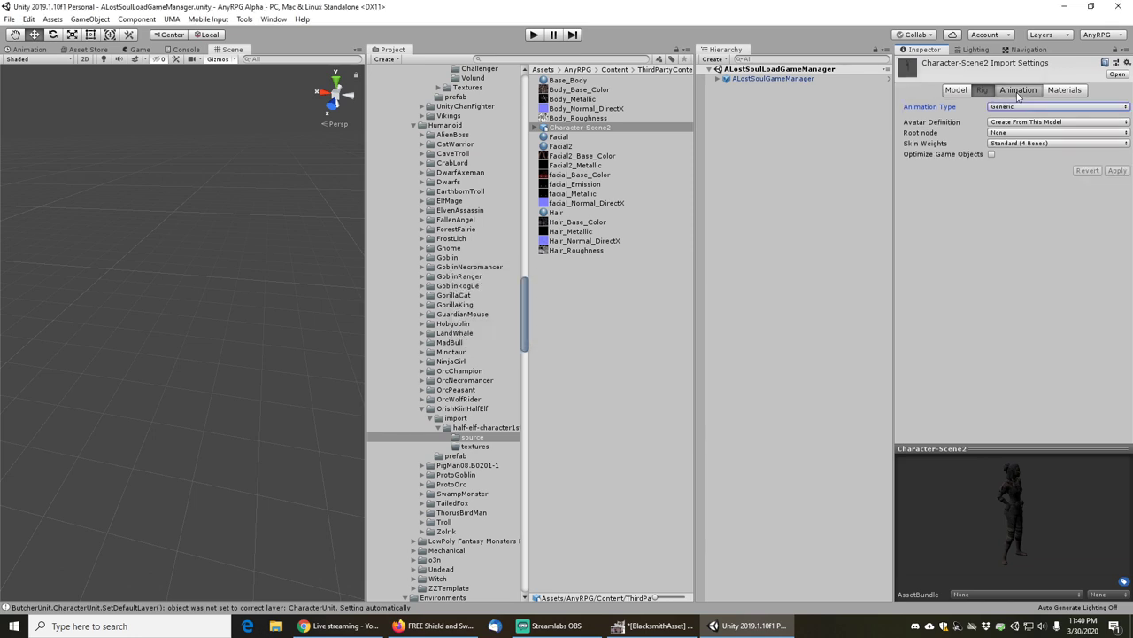
{"action": "left_click", "coordinate": [1018, 91]}
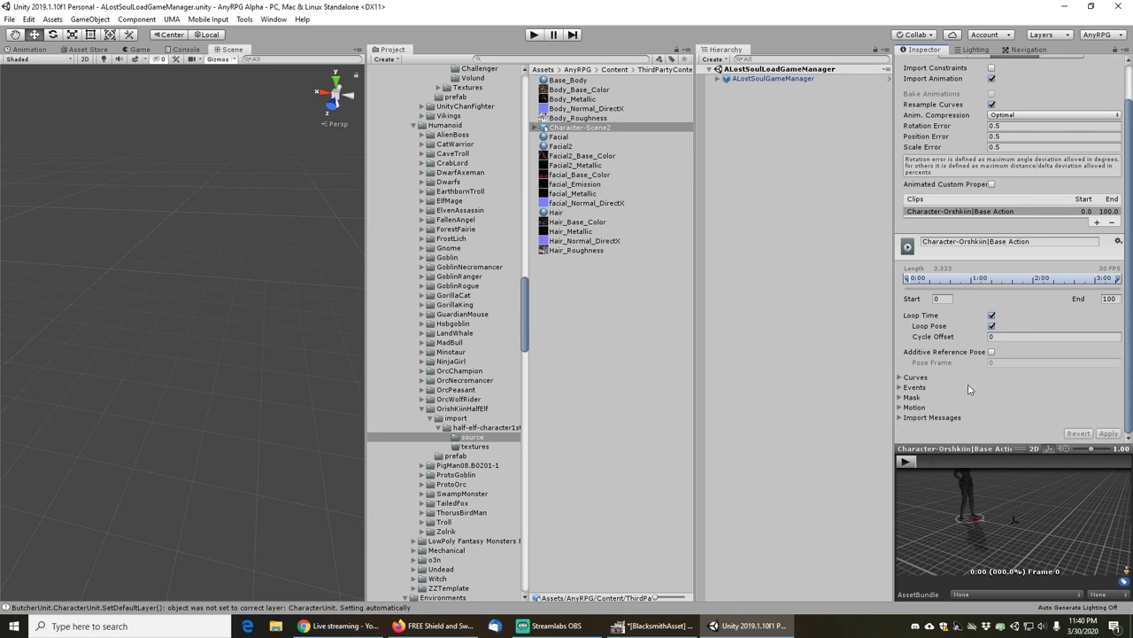
- Run the game again and load the Chapter 2 Tester save that starts in the SunTemple
{"action": "left_click", "coordinate": [533, 34]}
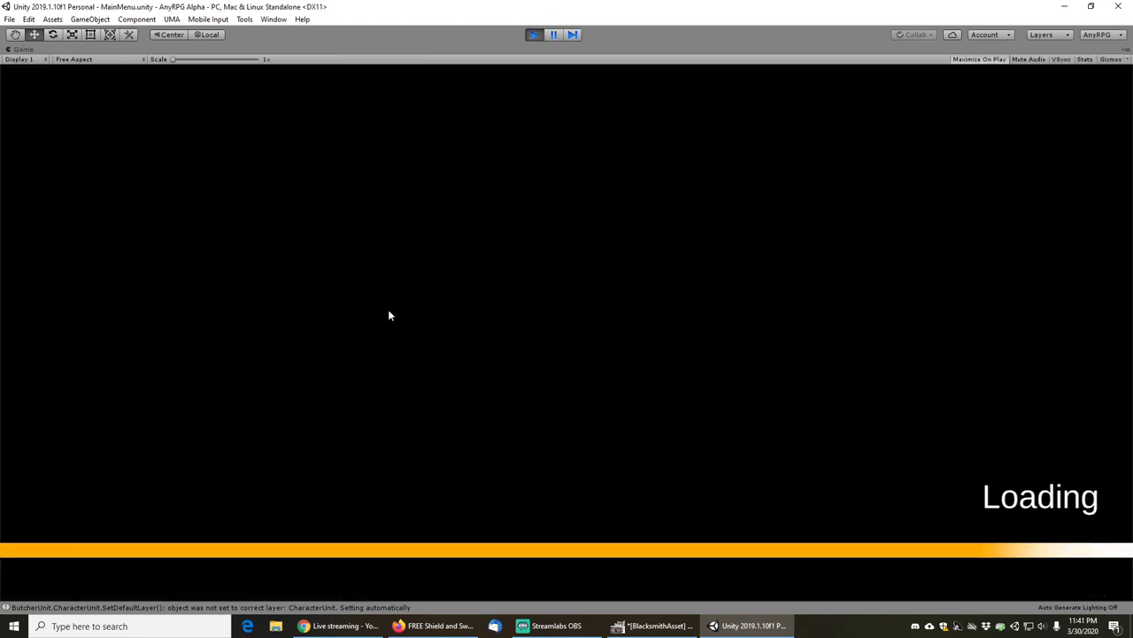
{"action": "left_click", "coordinate": [598, 462]}
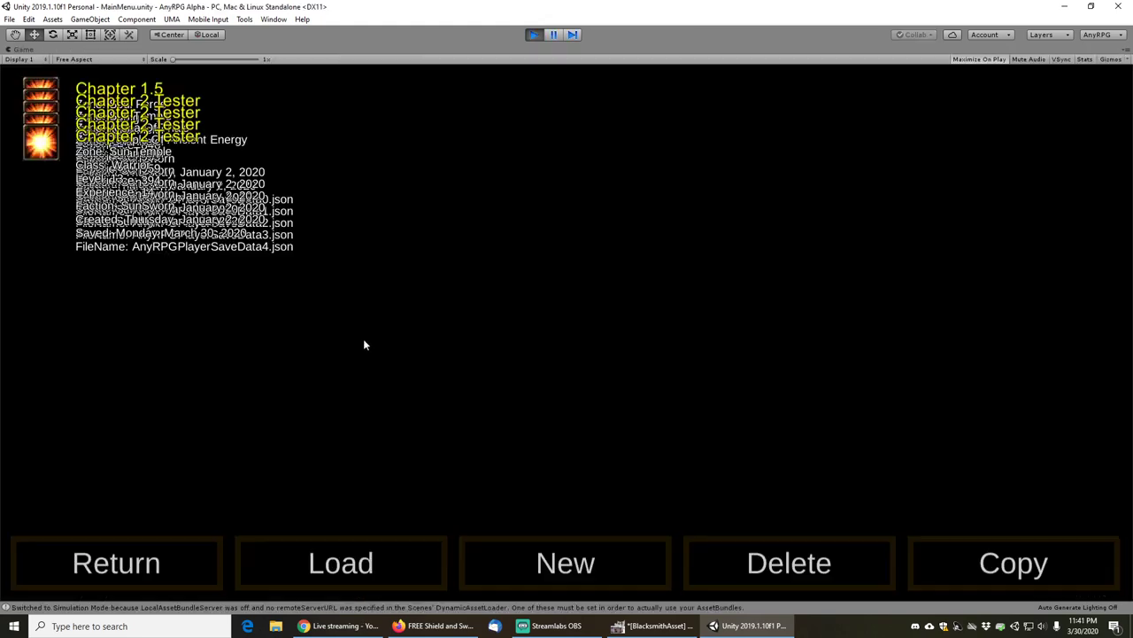
{"action": "scroll", "coordinate": [211, 434], "scroll_direction": "down", "scroll_amount": 2}
{"action": "scroll", "coordinate": [205, 416], "scroll_direction": "down", "scroll_amount": 3}
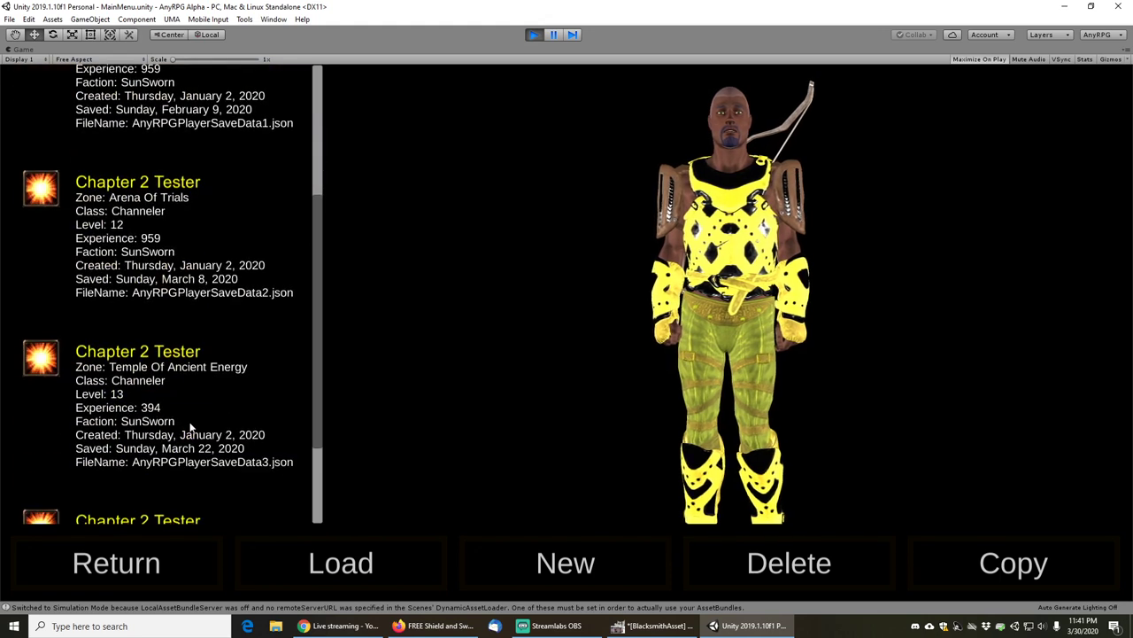
{"action": "left_click", "coordinate": [205, 425]}
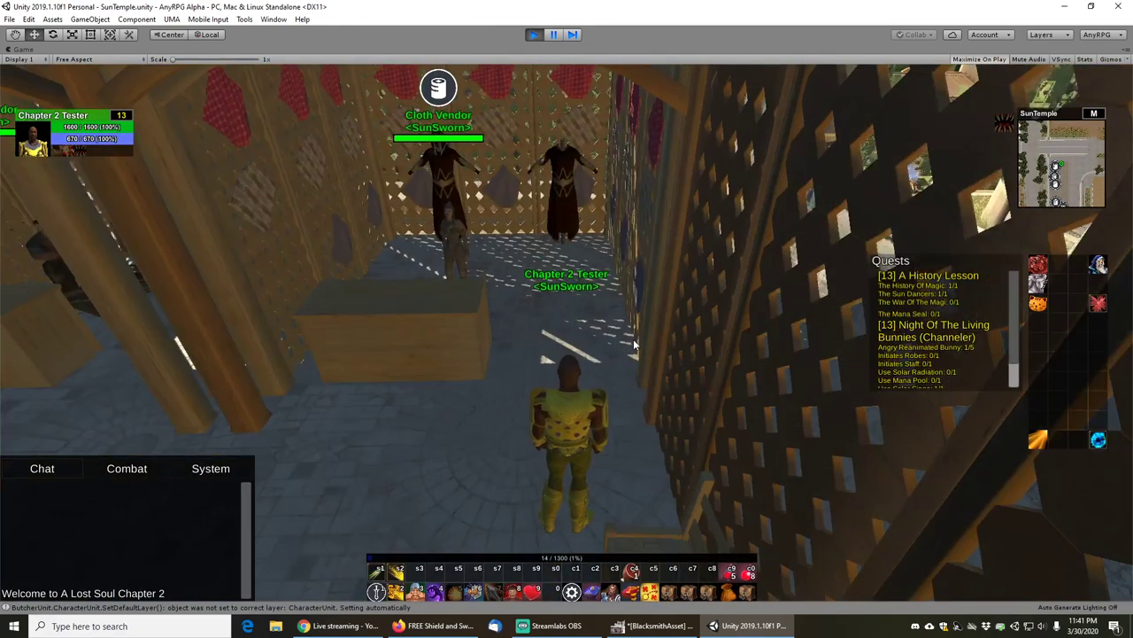
- Walk the character up to the Cloth Vendor and inspect the vendor's idle animation up close
{"action": "key", "text": "w"}
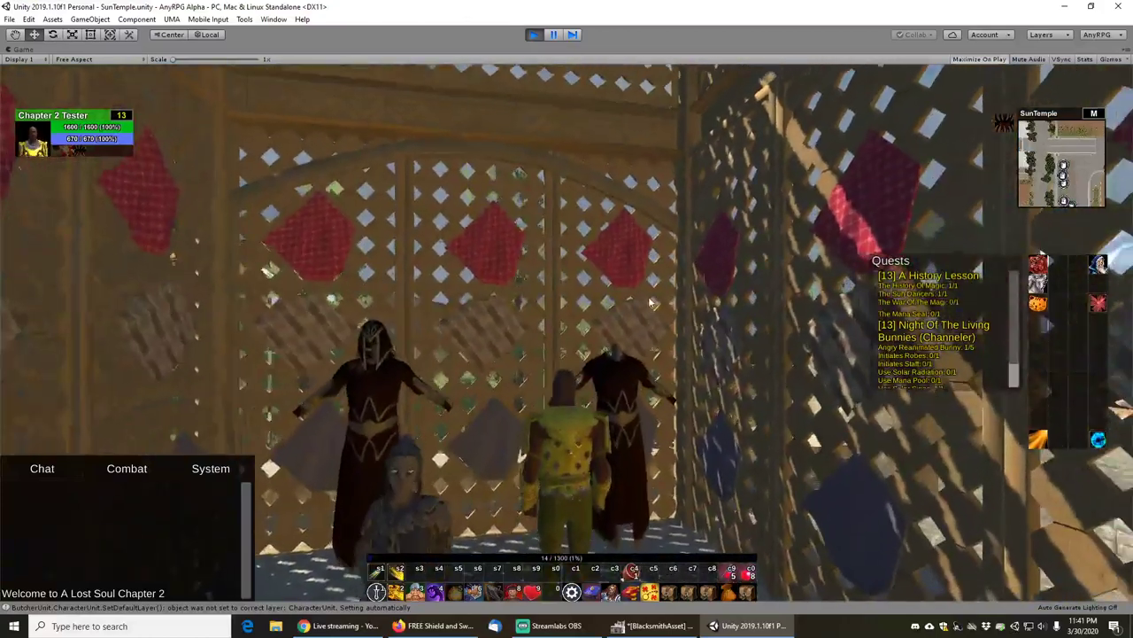
{"action": "left_click_drag", "start_coordinate": [649, 298], "coordinate": [656, 292]}
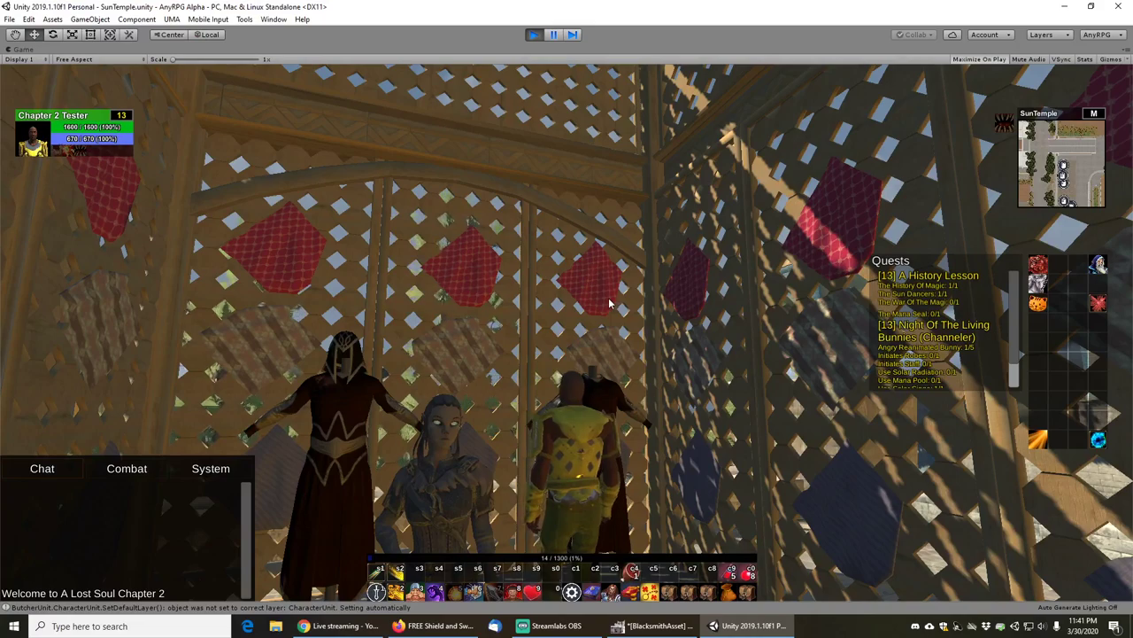
{"action": "mouse_move", "coordinate": [608, 303]}
{"action": "right_mouse_down"}
{"action": "mouse_move", "coordinate": [519, 390]}
{"action": "mouse_move", "coordinate": [537, 359]}
{"action": "mouse_move", "coordinate": [528, 339]}
{"action": "mouse_move", "coordinate": [614, 310]}
{"action": "right_mouse_up"}
{"action": "scroll", "coordinate": [589, 323], "scroll_direction": "down", "scroll_amount": 3}
{"action": "scroll", "coordinate": [519, 391], "scroll_direction": "up", "scroll_amount": 4}
{"action": "key", "text": "w"}
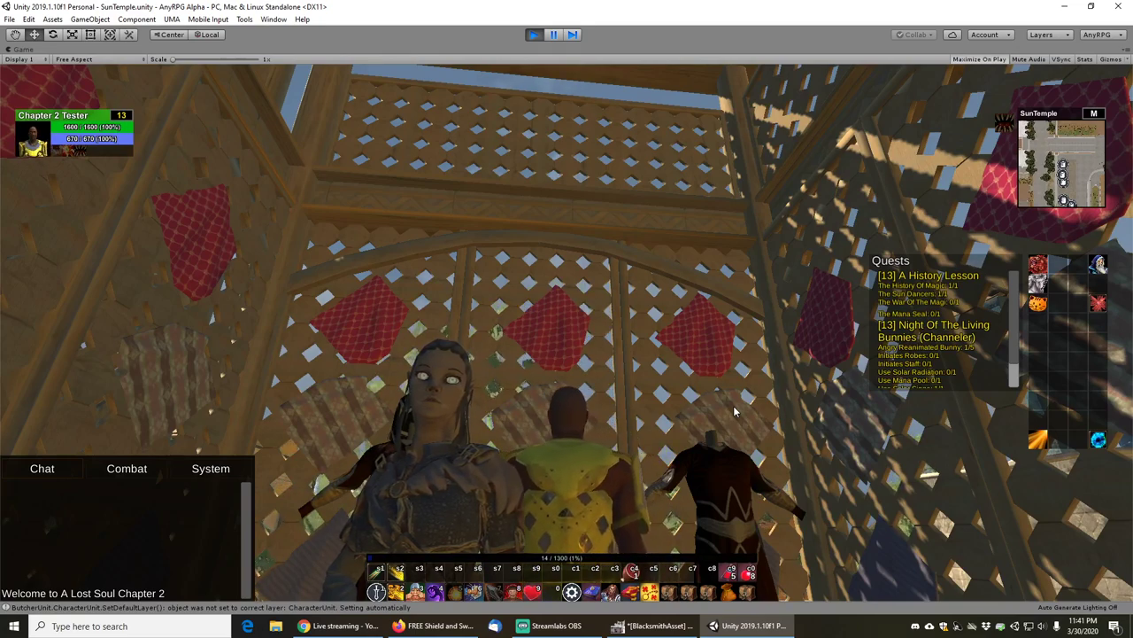
- Walk the character from the Cloth Vendor past the Weapon and Leather Vendor stalls to the Plate Vendor, looking over the stalls
{"action": "right_click_drag", "start_coordinate": [632, 315], "coordinate": [581, 358]}
{"action": "key", "text": "s"}
{"action": "key", "text": "w"}
{"action": "key", "text": "w"}
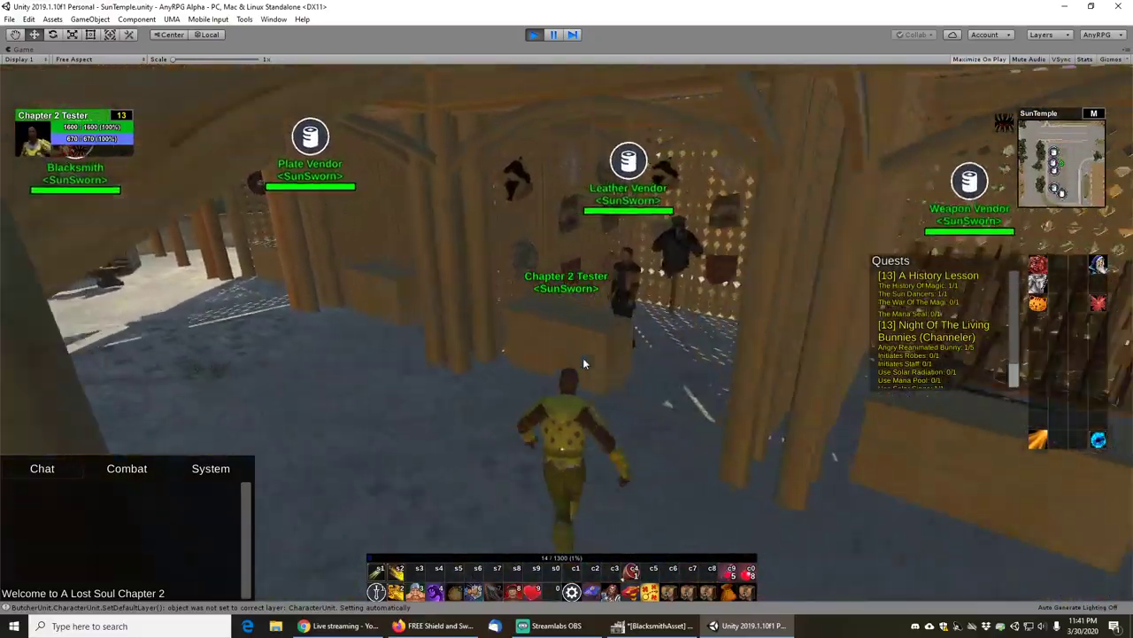
{"action": "key", "text": "d"}
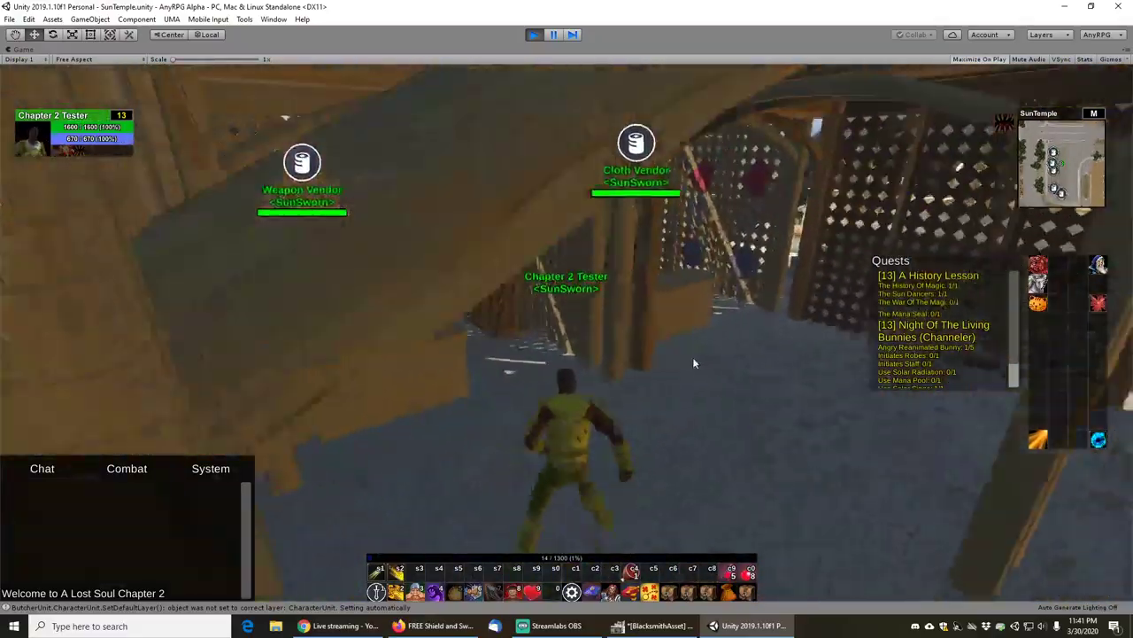
{"action": "key", "text": "a"}
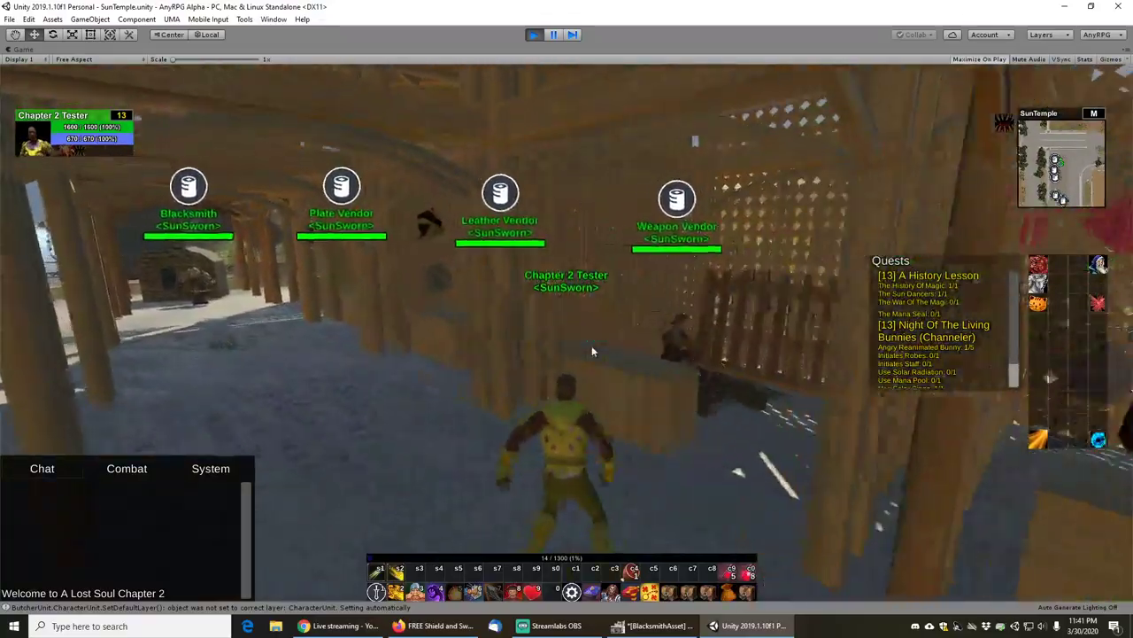
{"action": "key", "text": "a"}
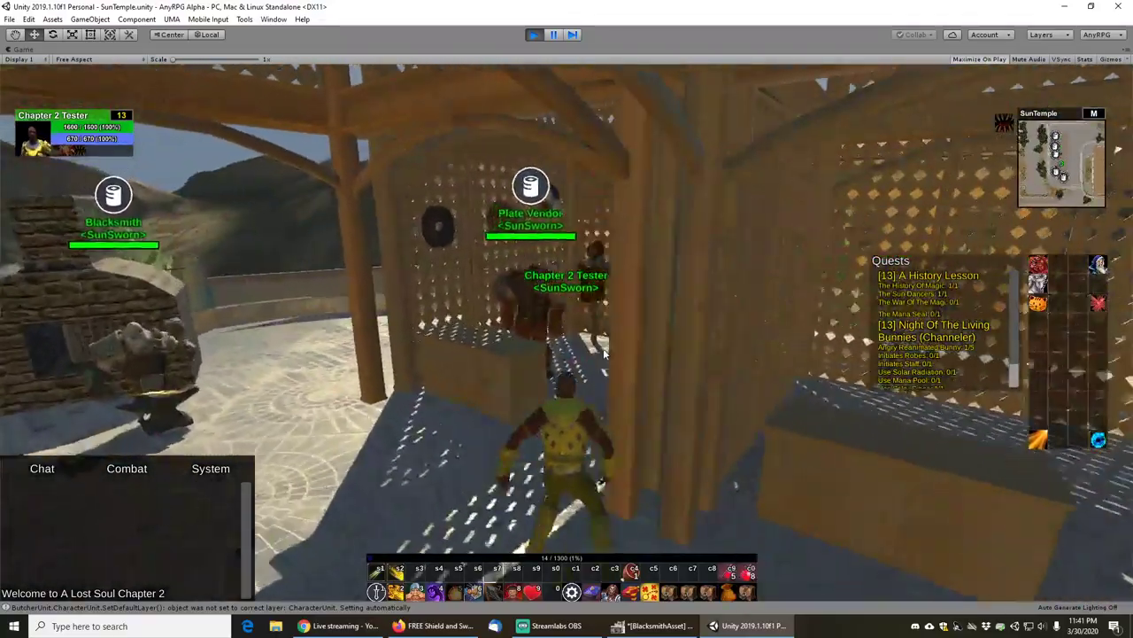
{"action": "key", "text": "a"}
{"action": "right_click_drag", "start_coordinate": [608, 354], "coordinate": [735, 358]}
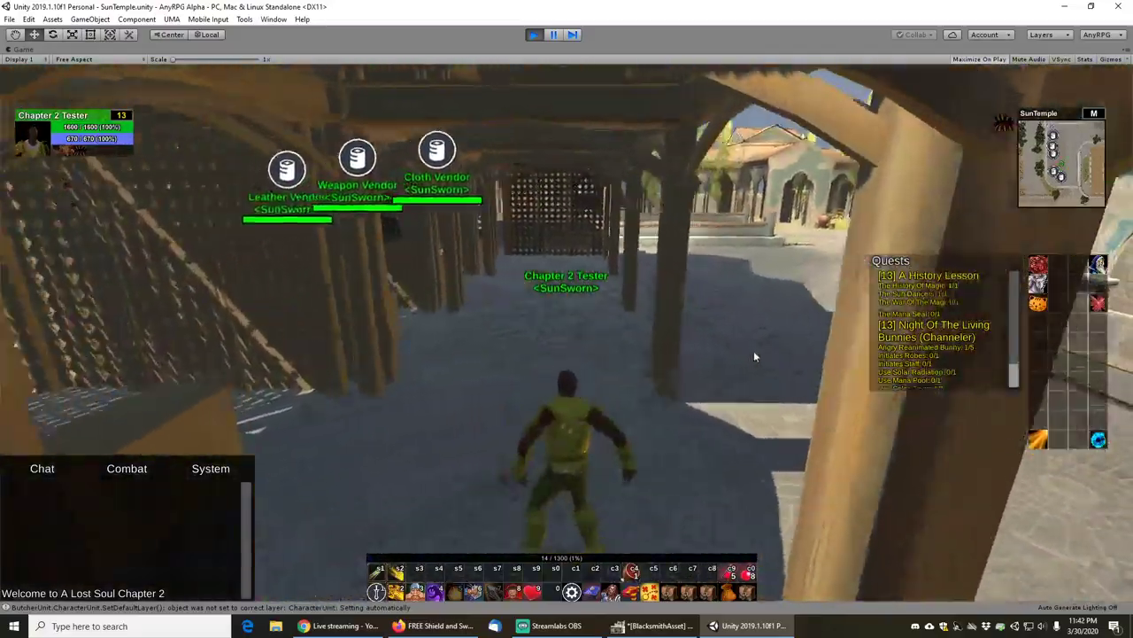
{"action": "key", "text": "a"}
{"action": "key", "text": "a"}
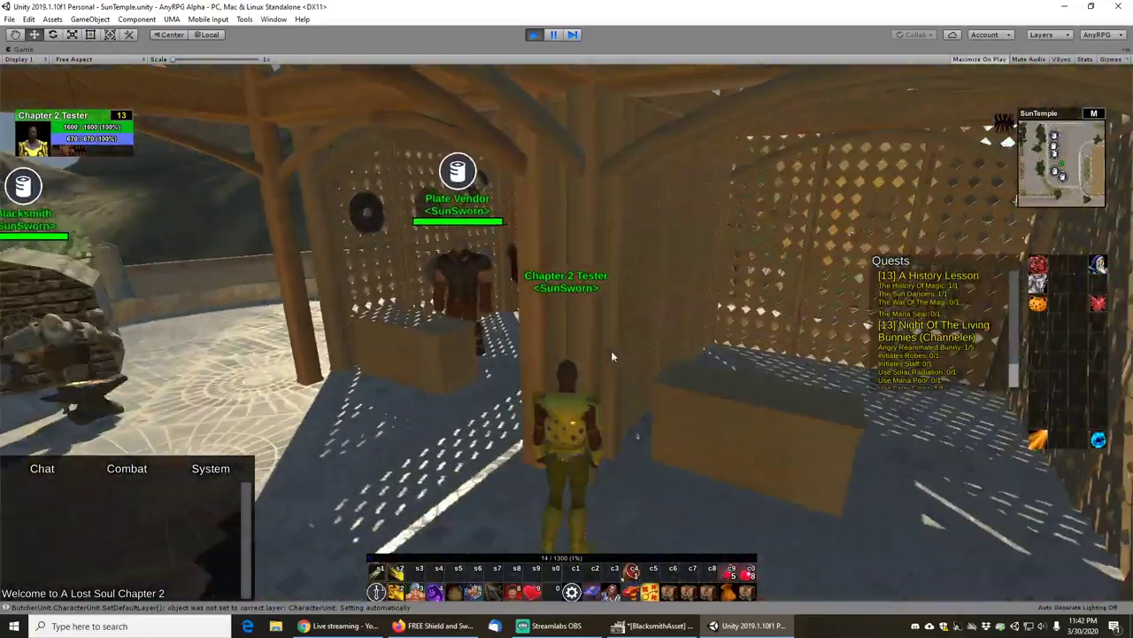
- Enter the Plate Vendor's stall and inspect the vendor, the armor stands and the shields on the walls
{"action": "key", "text": "w"}
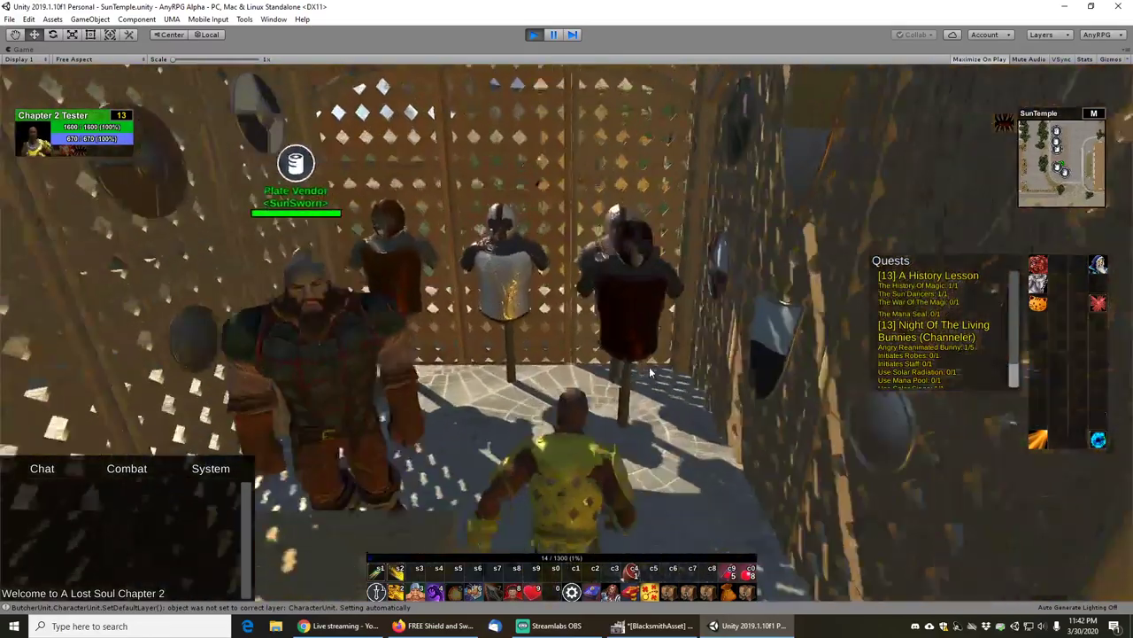
{"action": "key", "text": "s"}
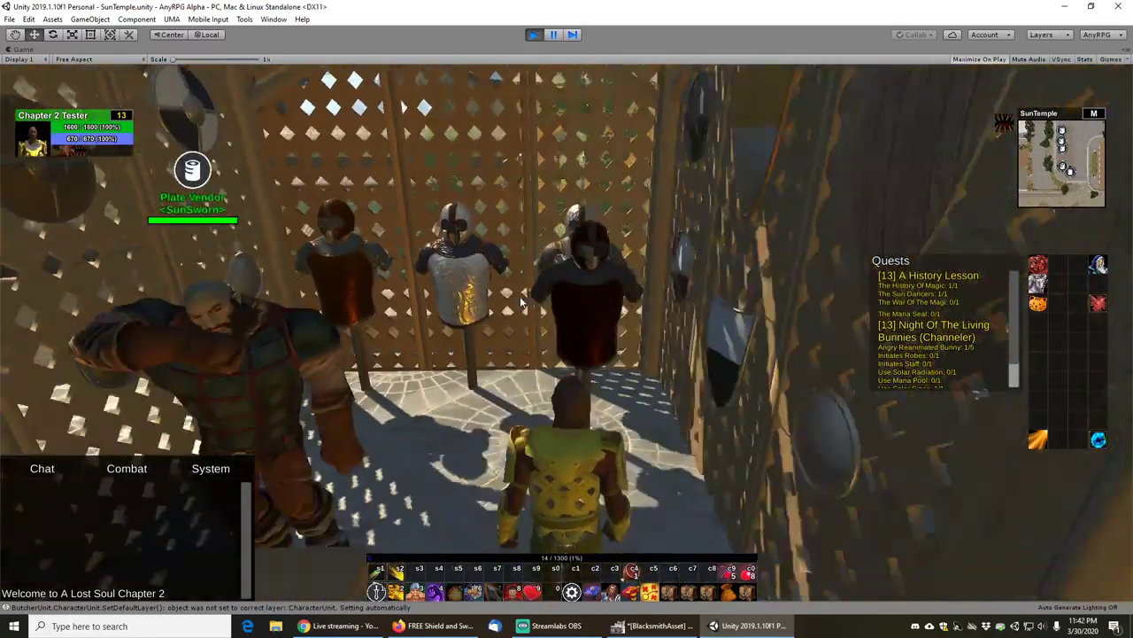
{"action": "right_click_drag", "start_coordinate": [552, 465], "coordinate": [724, 448]}
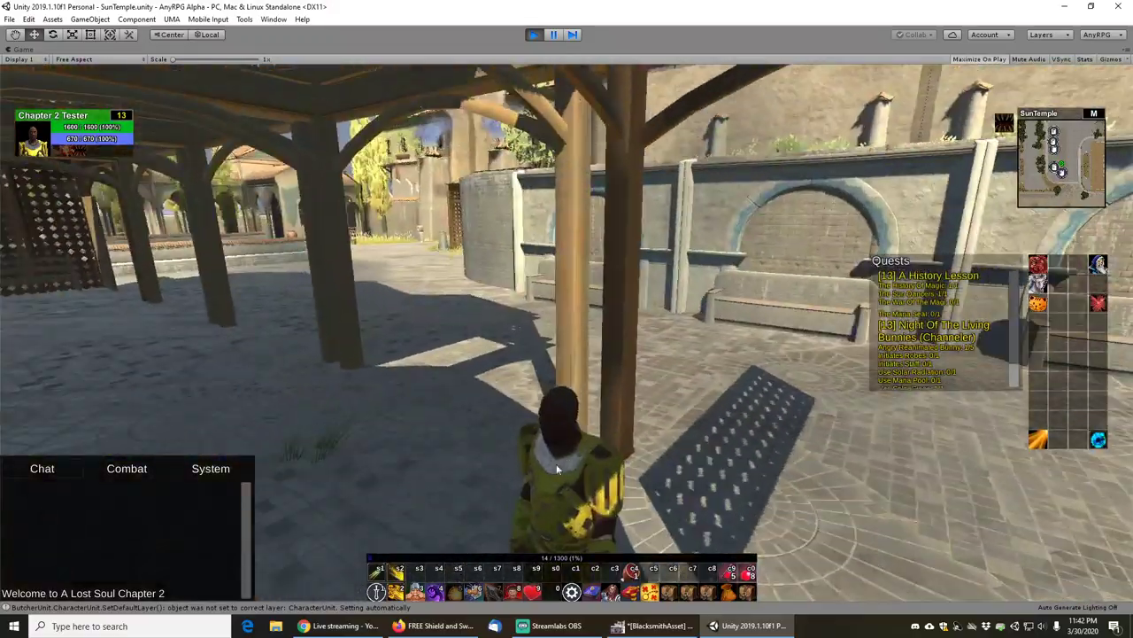
{"action": "right_click_drag", "start_coordinate": [556, 465], "coordinate": [632, 384]}
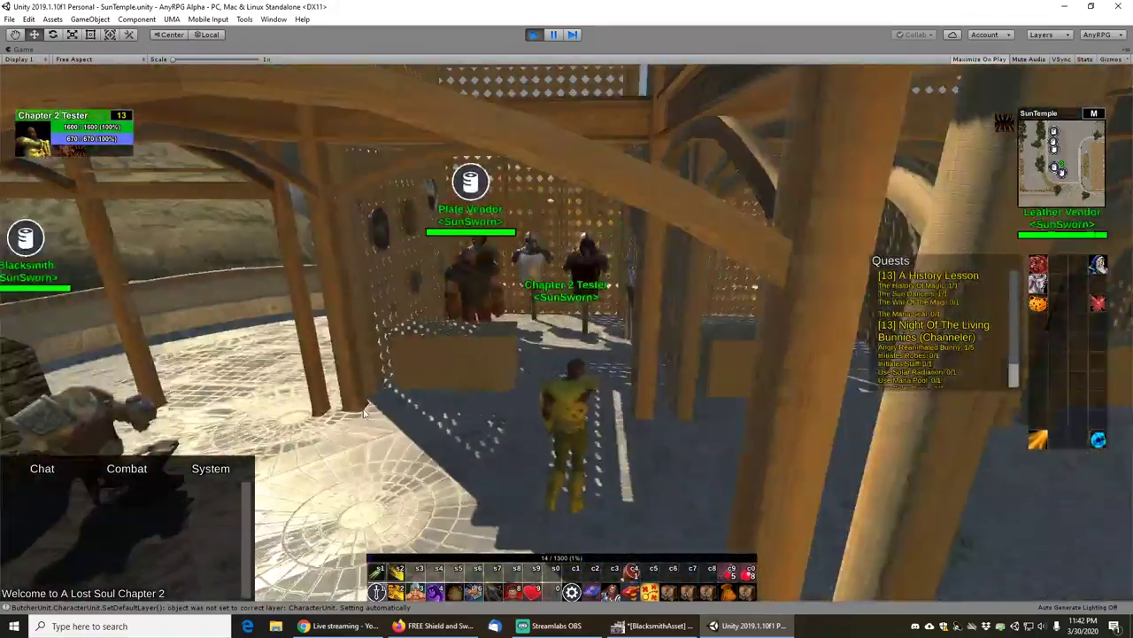
{"action": "key", "text": "w"}
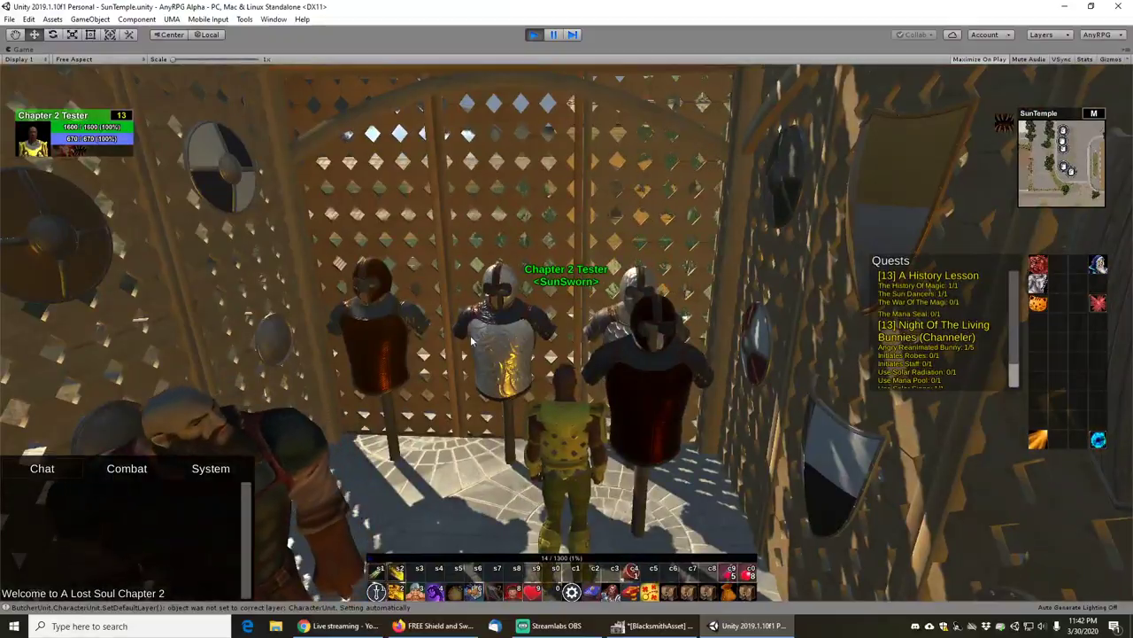
- Run back to the Cloth Vendor's stall and inspect the robe displays and wall cloths up close
{"action": "key", "text": "s"}
{"action": "right_click_drag", "start_coordinate": [471, 335], "coordinate": [633, 350]}
{"action": "key", "text": "w"}
{"action": "key", "text": "d"}
{"action": "key", "text": "w"}
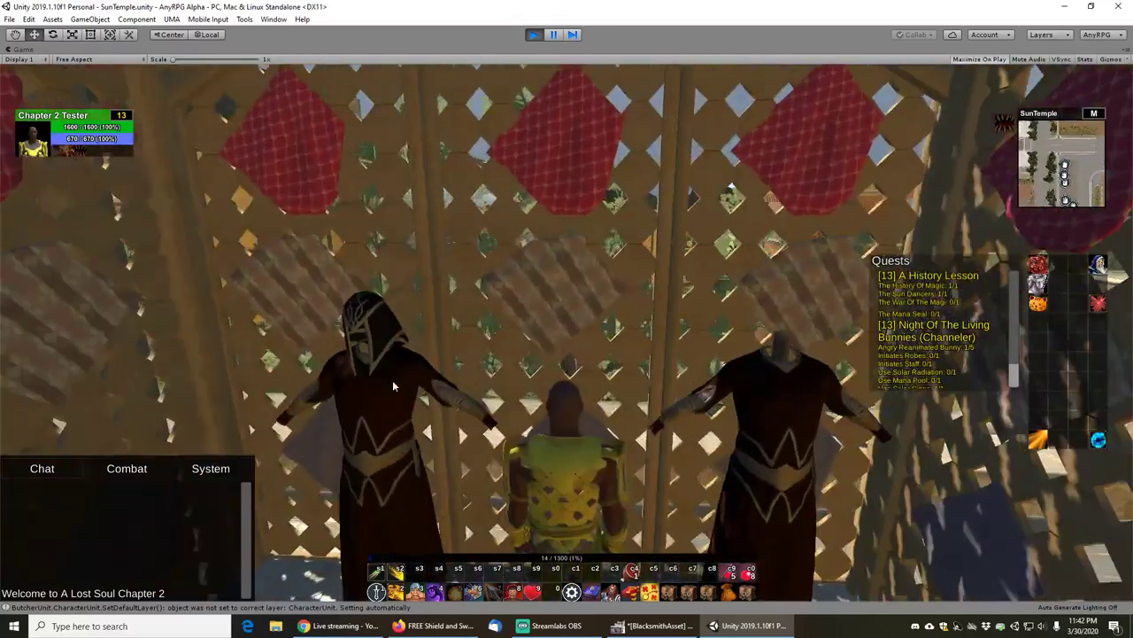
{"action": "key", "text": "s"}
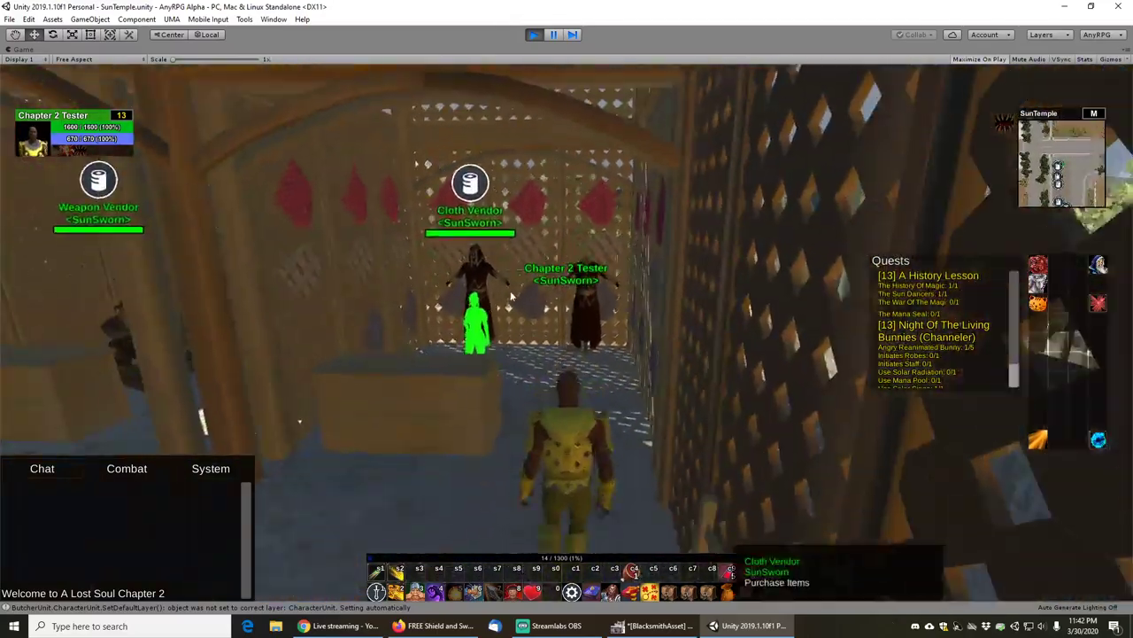
- Run through the bazaar to the Blacksmith and view the forge and anvil beside the Plate Vendor's stall
{"action": "key", "text": "w"}
{"action": "right_click_drag", "start_coordinate": [572, 307], "coordinate": [478, 329]}
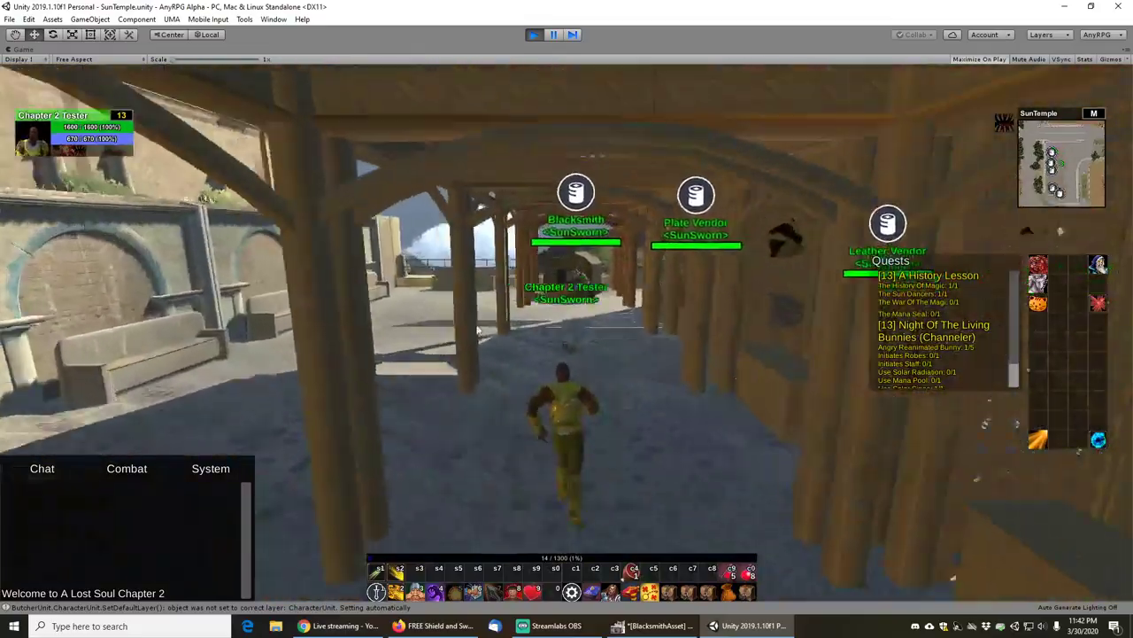
{"action": "key", "text": "w"}
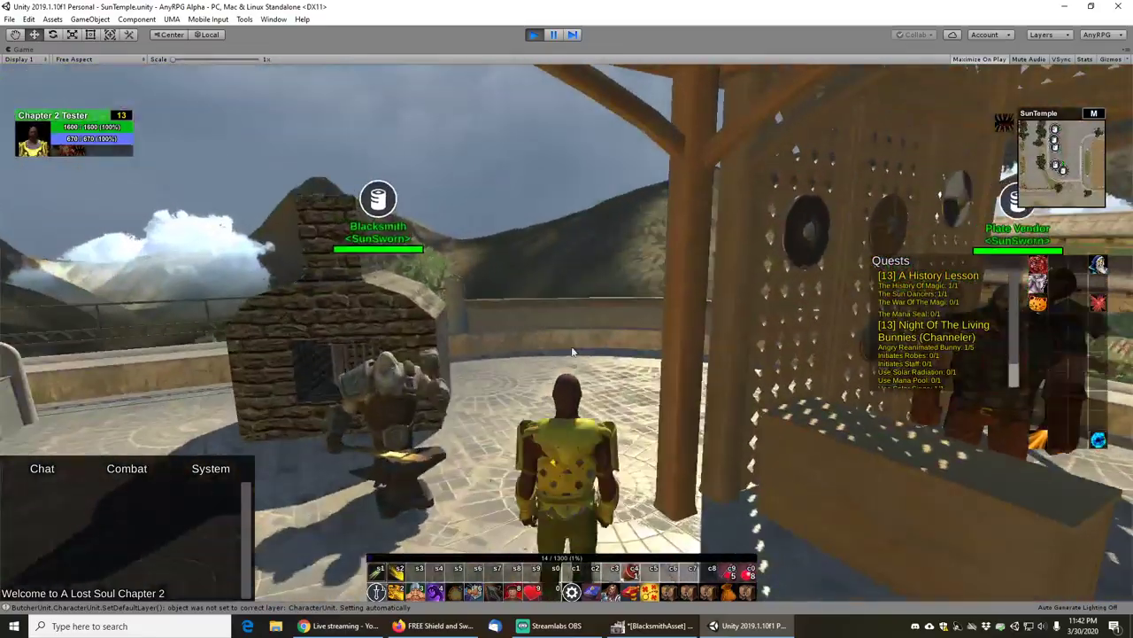
{"action": "mouse_move", "coordinate": [572, 347]}
{"action": "right_mouse_down"}
{"action": "mouse_move", "coordinate": [567, 337]}
{"action": "mouse_move", "coordinate": [584, 336]}
{"action": "mouse_move", "coordinate": [576, 344]}
{"action": "right_mouse_up"}
{"action": "key", "text": "a"}
{"action": "key", "text": "d"}
{"action": "scroll", "coordinate": [573, 339], "scroll_direction": "down", "scroll_amount": 3}
{"action": "right_click_drag", "start_coordinate": [563, 305], "coordinate": [587, 313]}
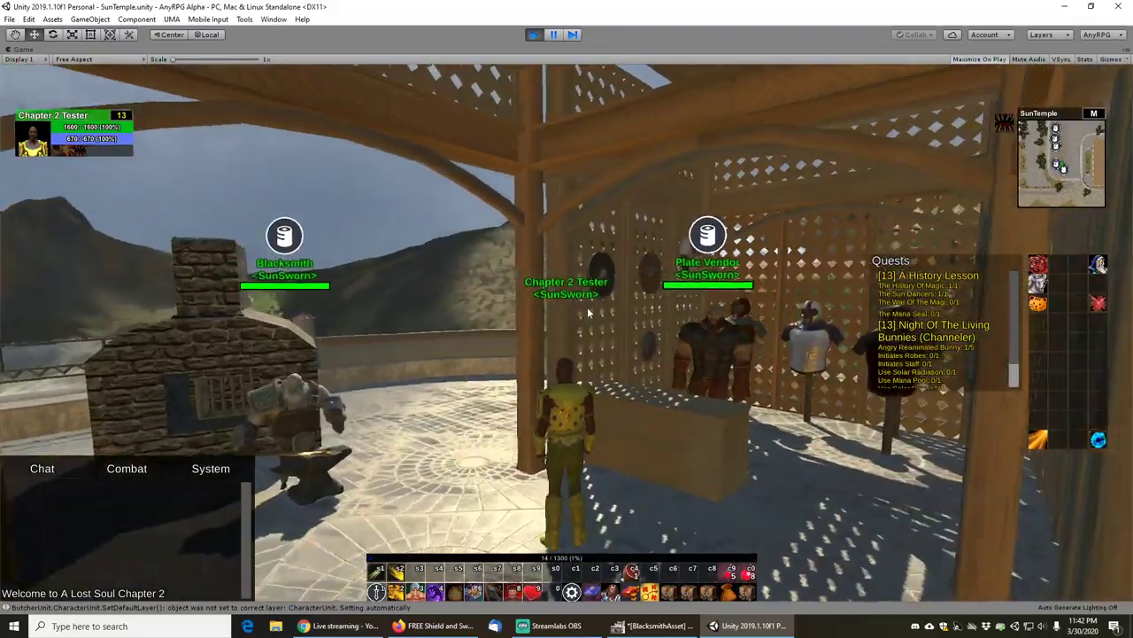
- Look back along the bazaar, frame the Blacksmith and Plate Vendor together, and hide the game interface for a clear view
{"action": "left_click_drag", "start_coordinate": [588, 312], "coordinate": [745, 307]}
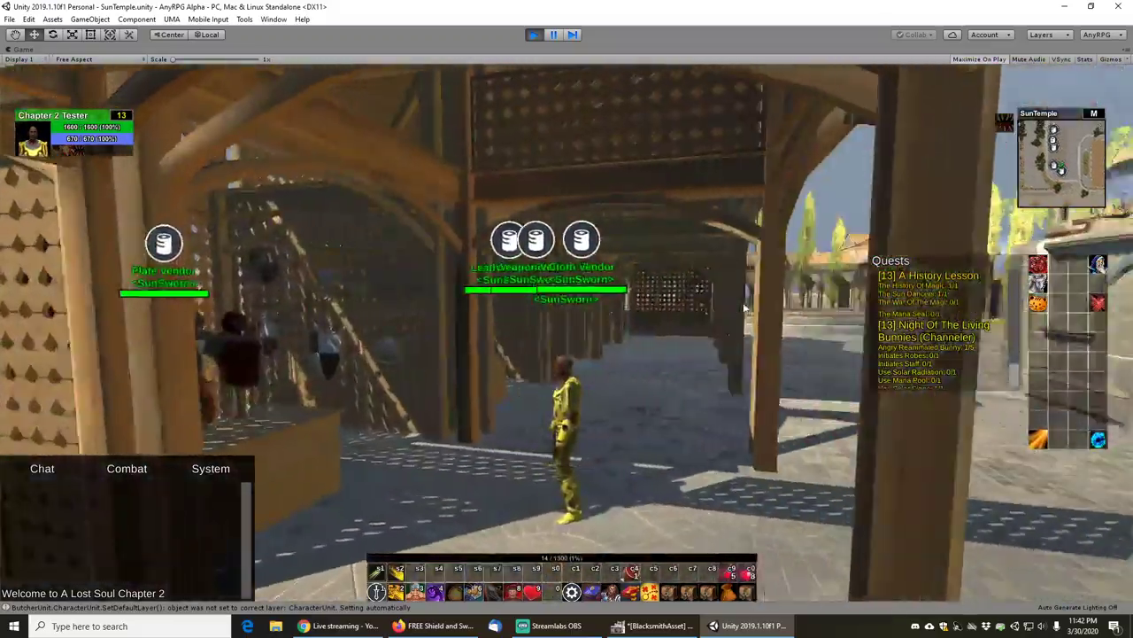
{"action": "key", "text": "w"}
{"action": "right_click_drag", "start_coordinate": [744, 307], "coordinate": [611, 345]}
{"action": "key", "text": "w"}
{"action": "key", "text": "period"}
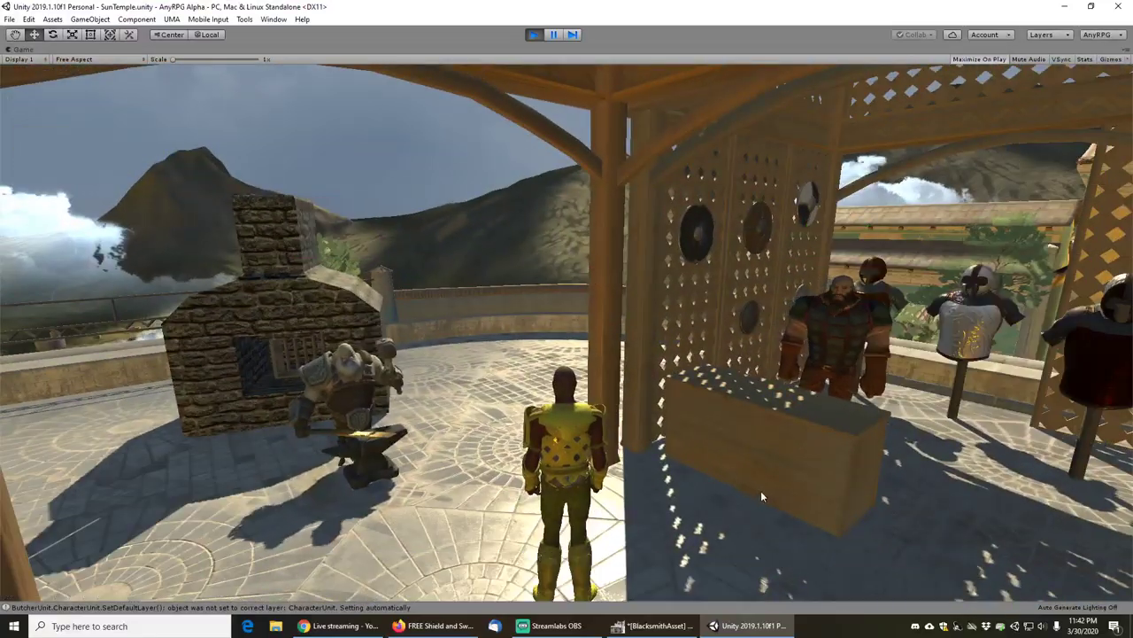
{"action": "mouse_move", "coordinate": [777, 526]}
{"action": "right_mouse_down"}
{"action": "mouse_move", "coordinate": [782, 510]}
{"action": "mouse_move", "coordinate": [777, 519]}
{"action": "right_mouse_up"}
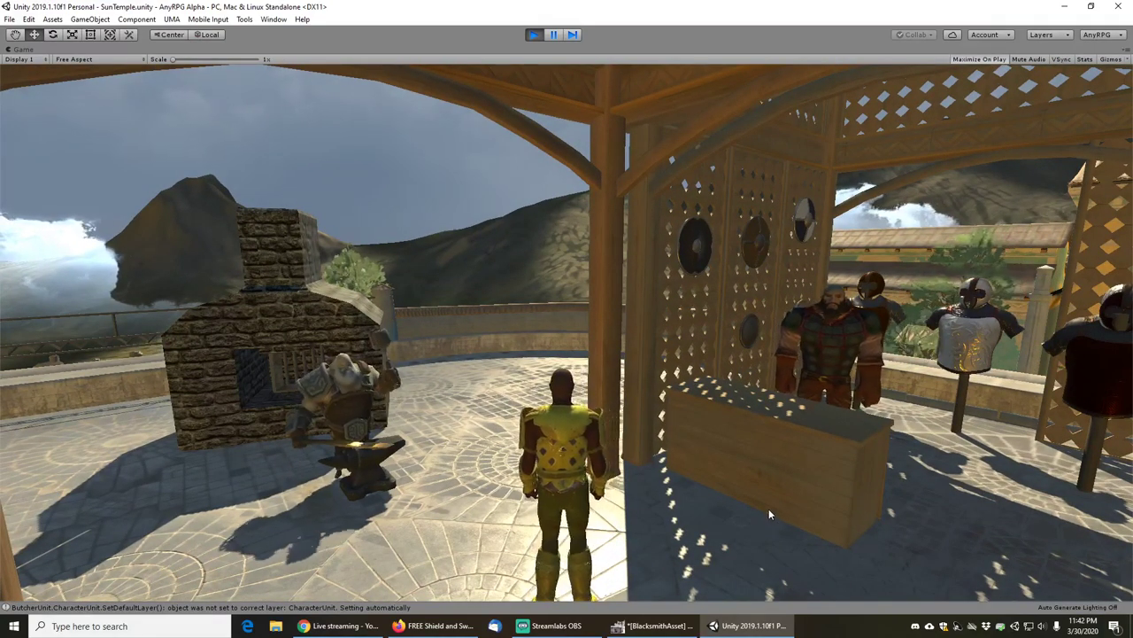
- Switch to Firefox and show the AnyRPG YouTube channel's videos page
{"action": "key", "text": "alt+Tab"}
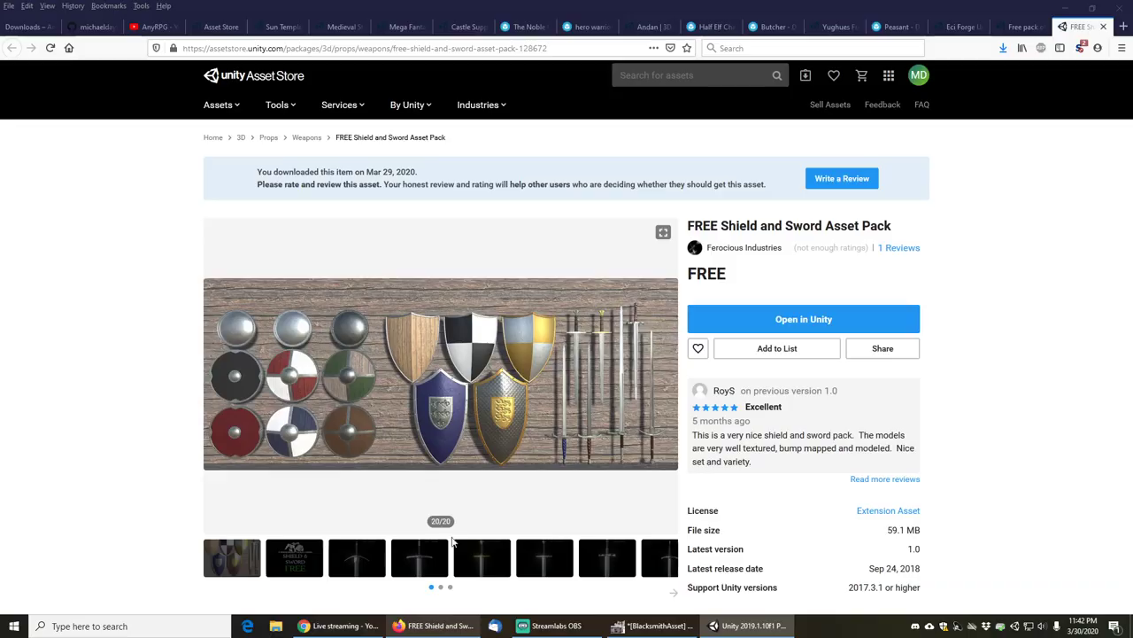
{"action": "left_click", "coordinate": [146, 27]}
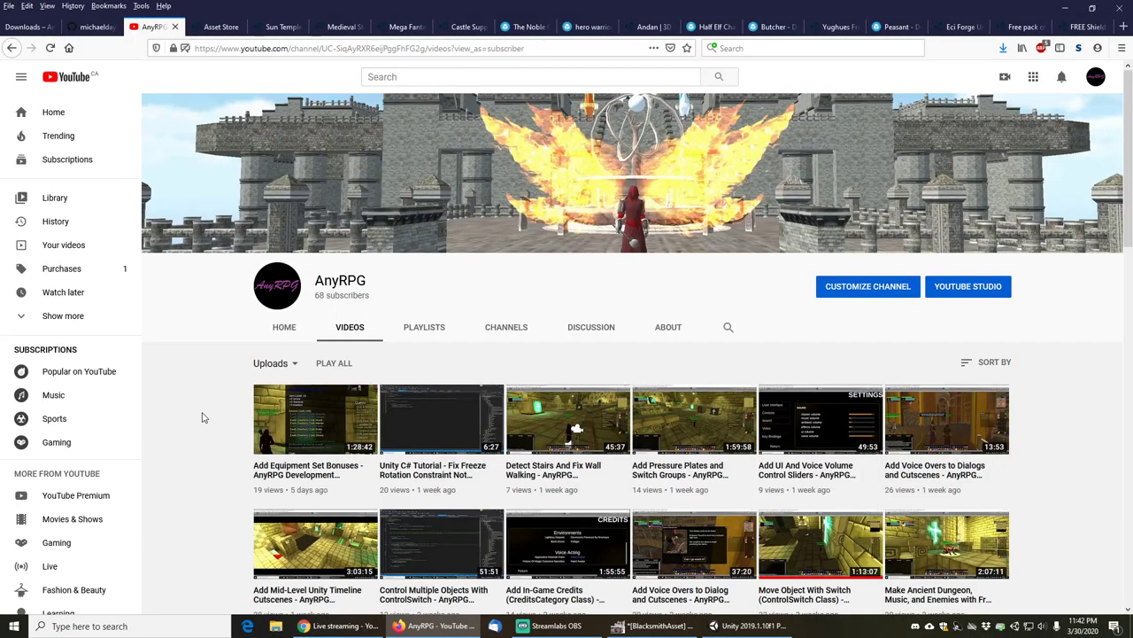